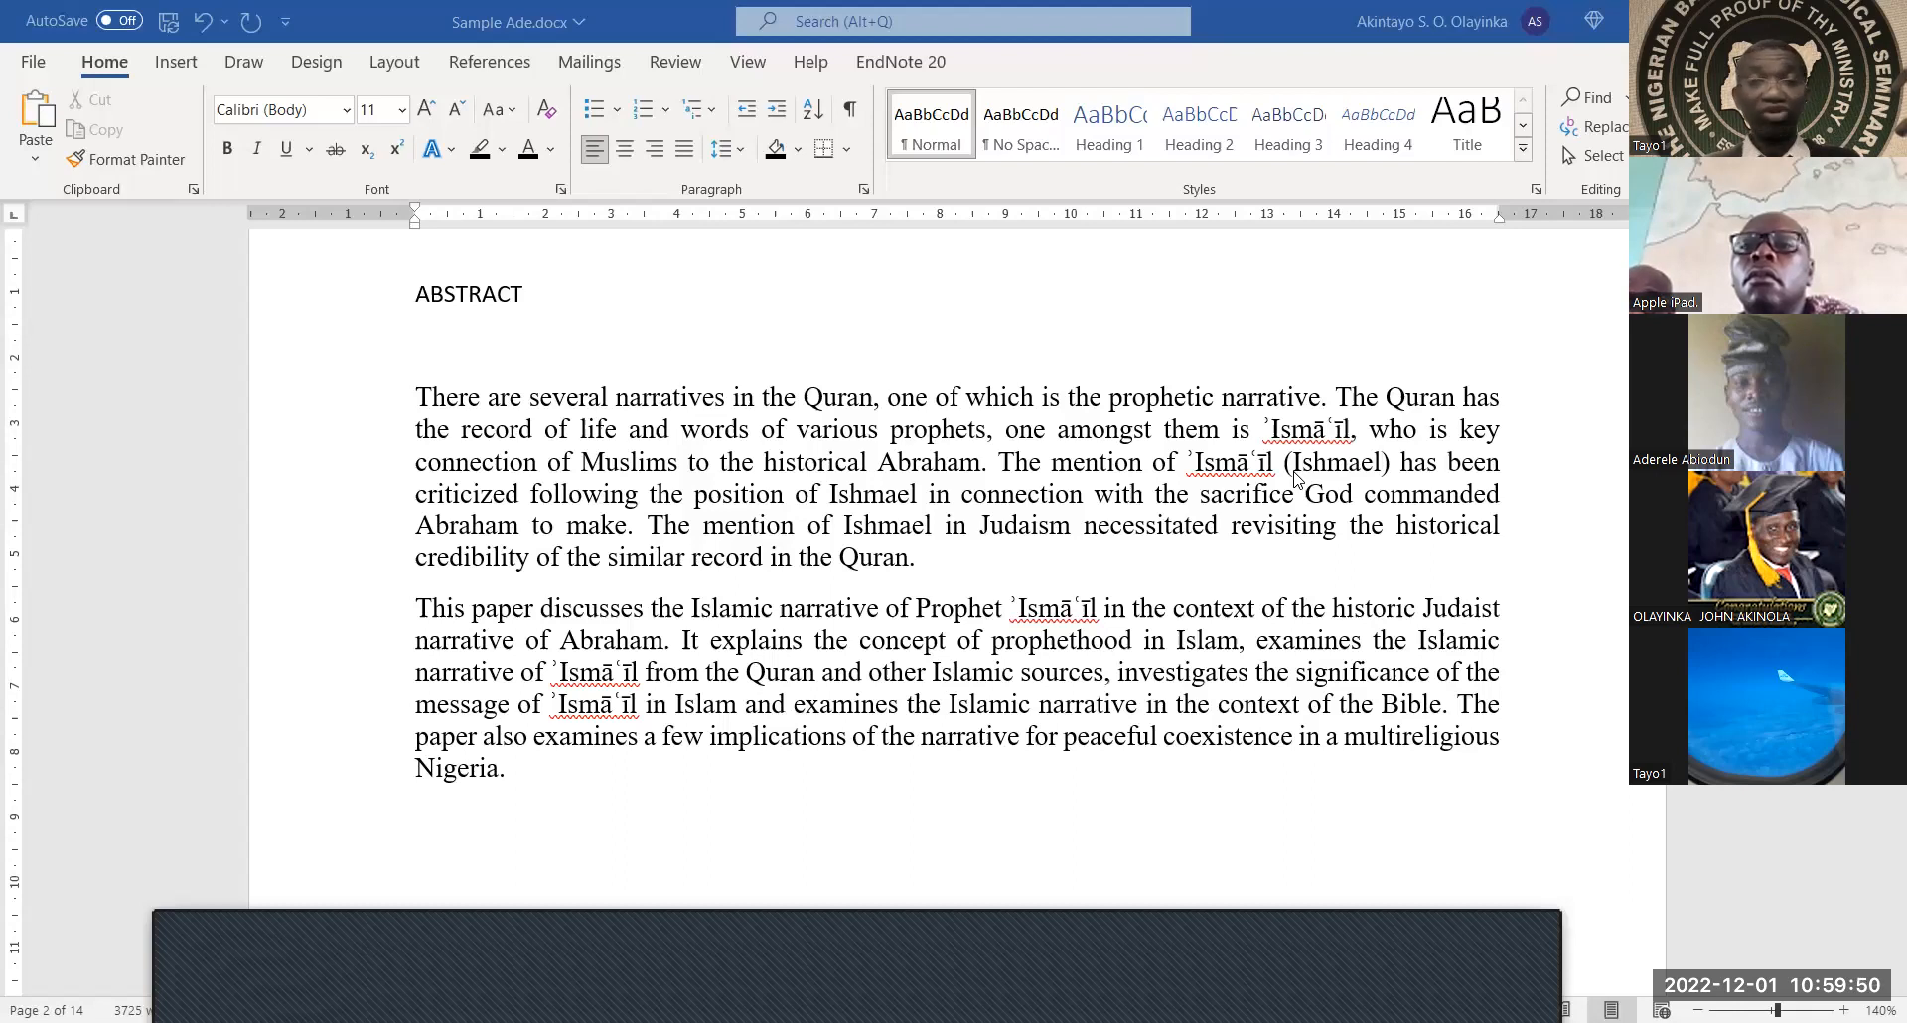
Make the cover title 'ISLAMIC NARRATIVE OF ʾISMĀʿĪL IN THE CONTEXT OF ABRAHAMIC JUDAISM' bold
scroll(1295, 479, "up", 1)
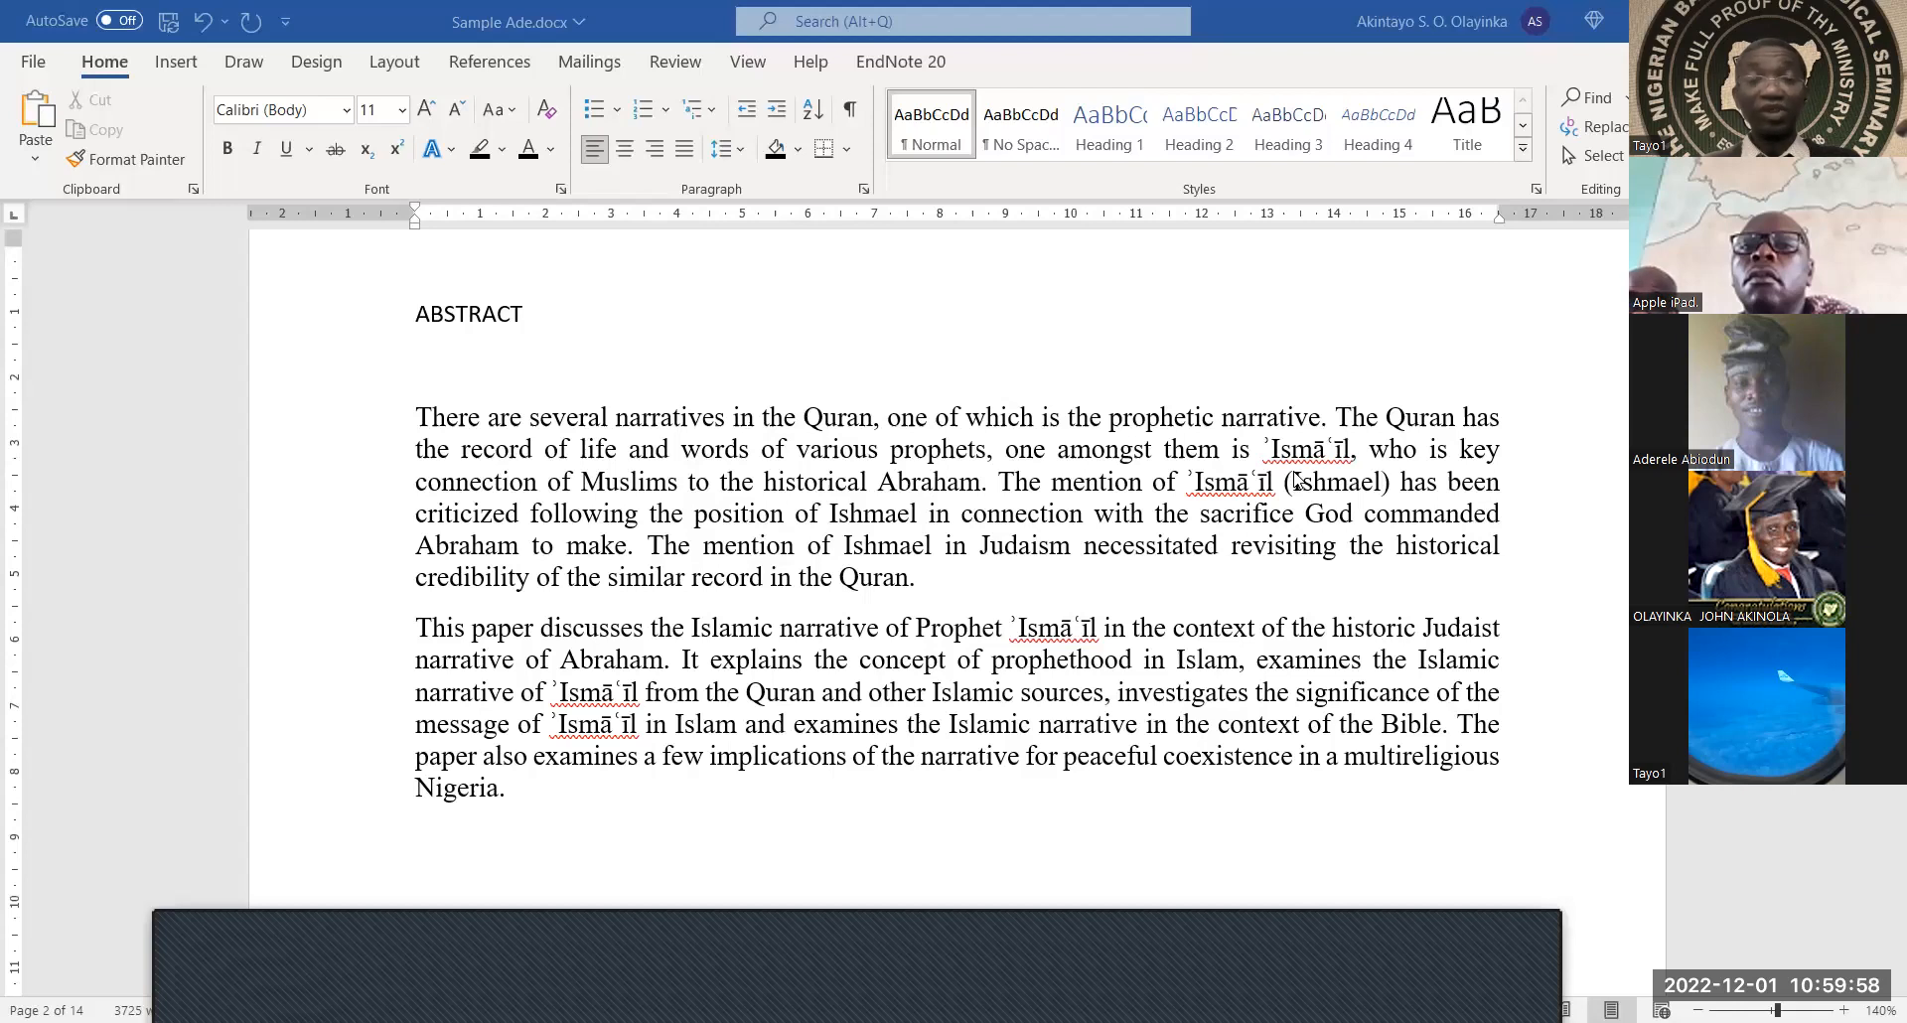
scroll(1281, 506, "up", 2)
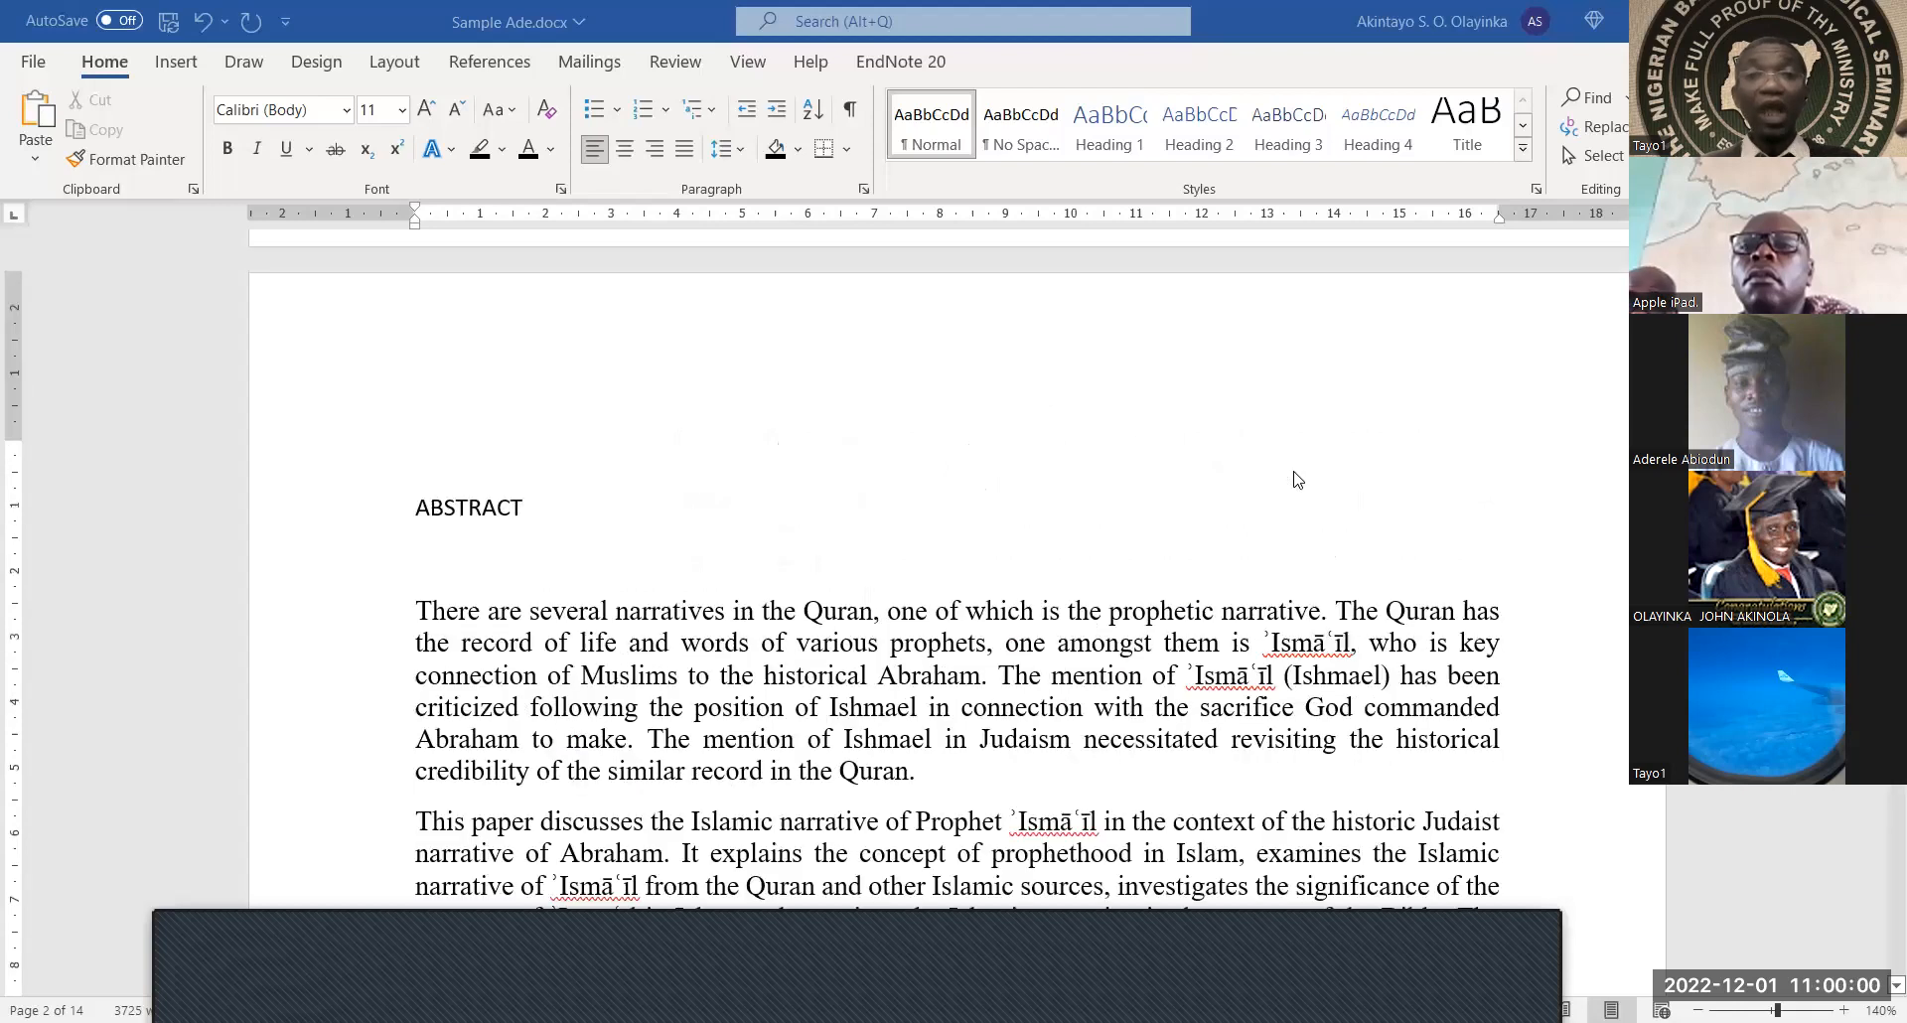
scroll(1210, 603, "up", 10)
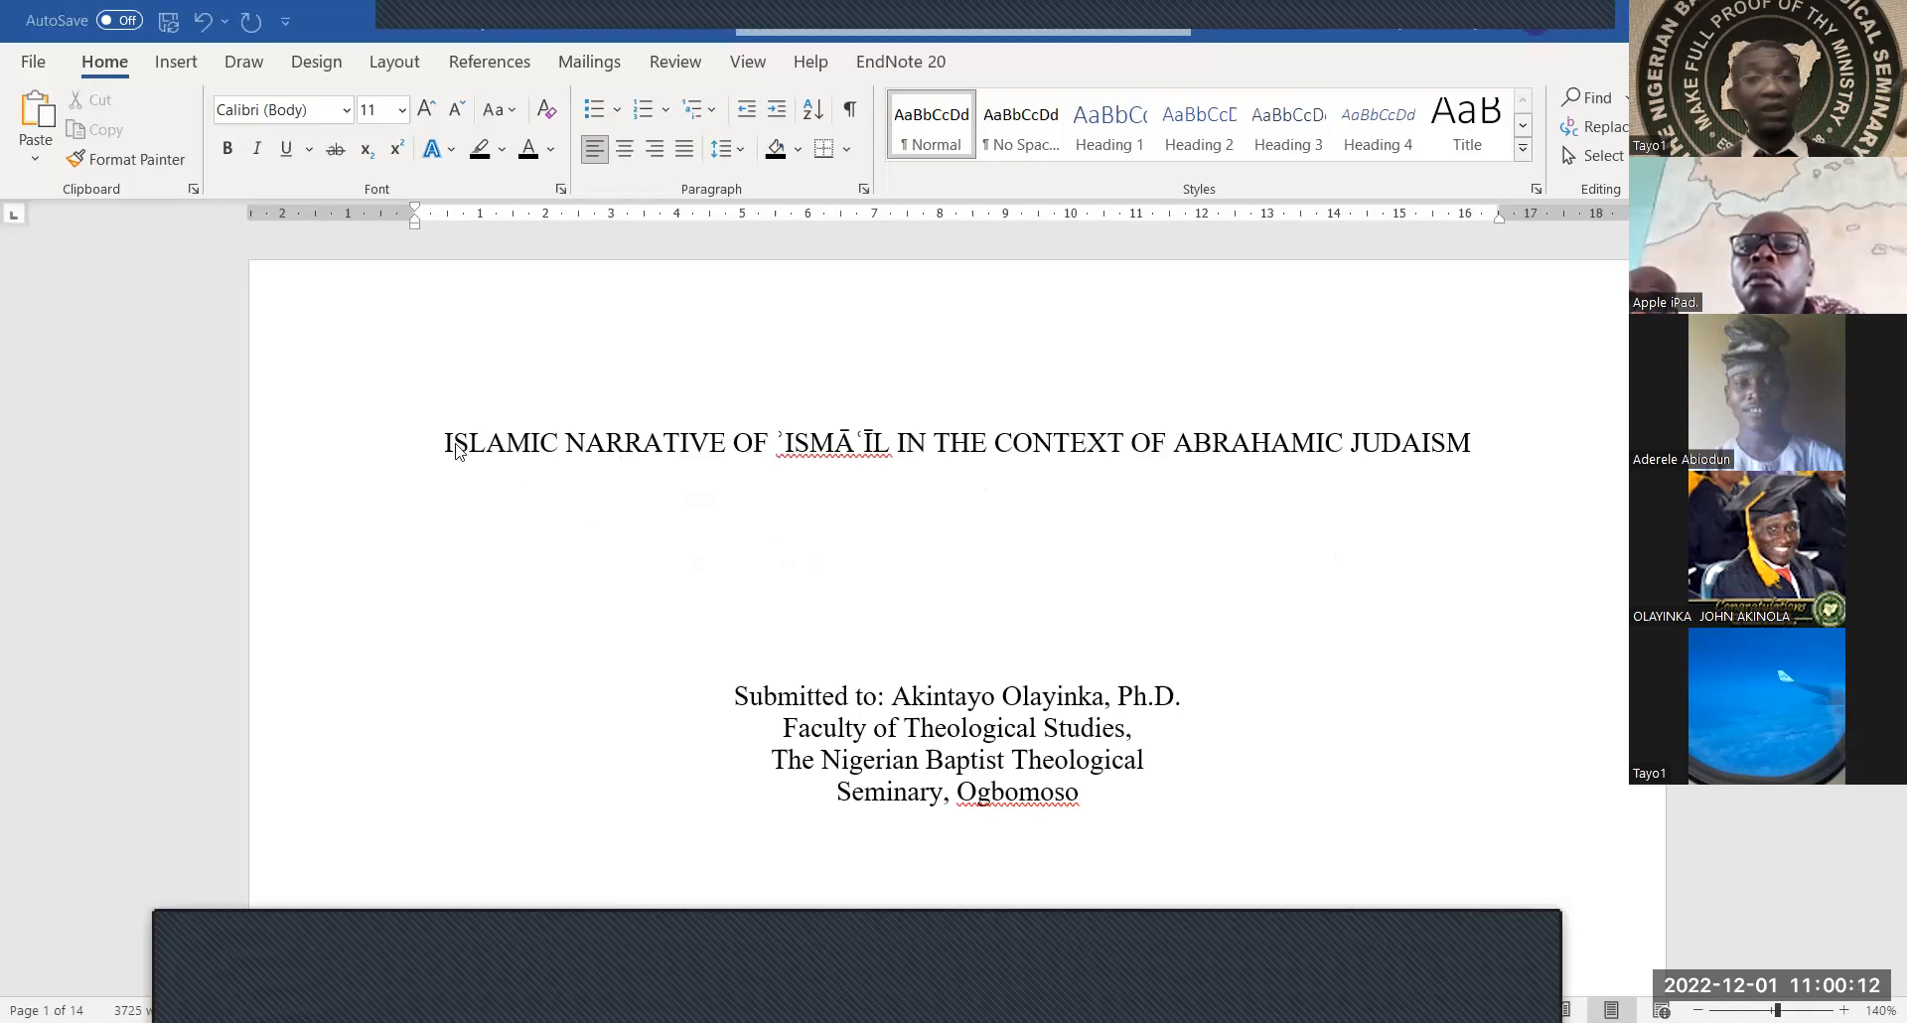
left_click_drag(446, 443, 1435, 444)
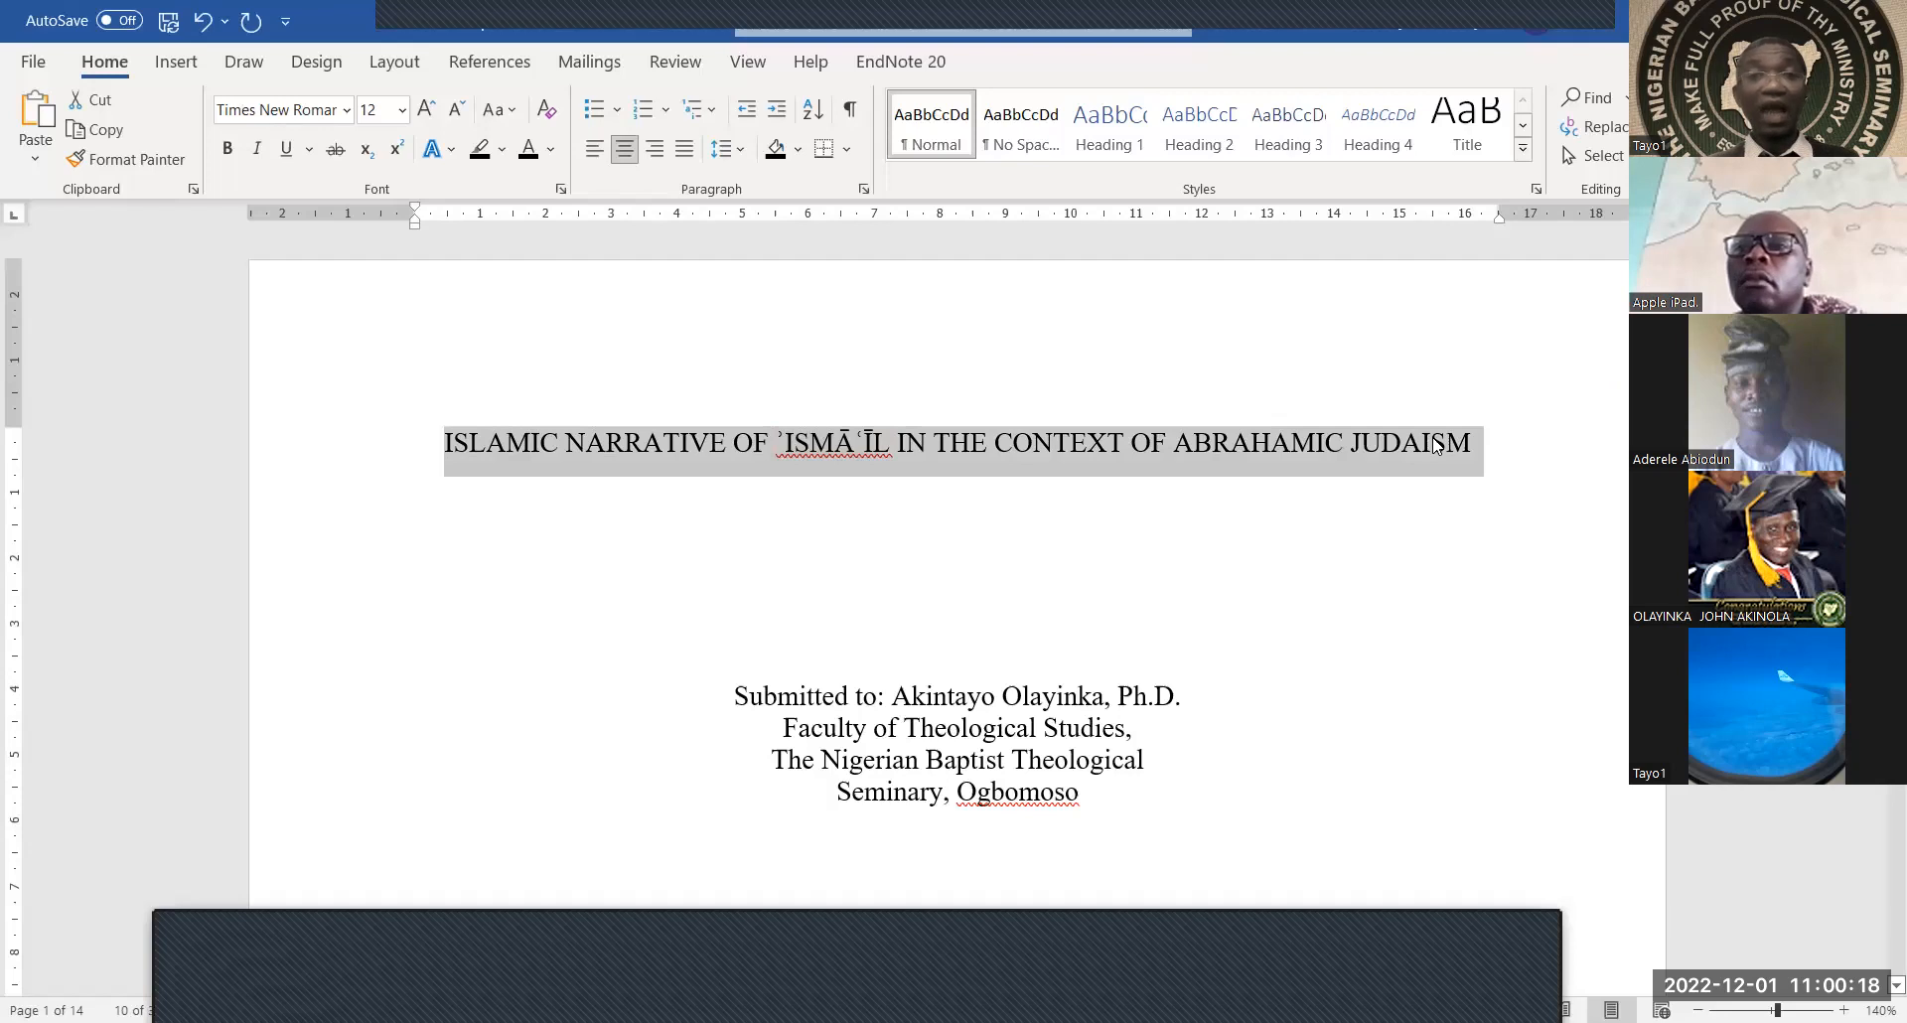
left_click(228, 151)
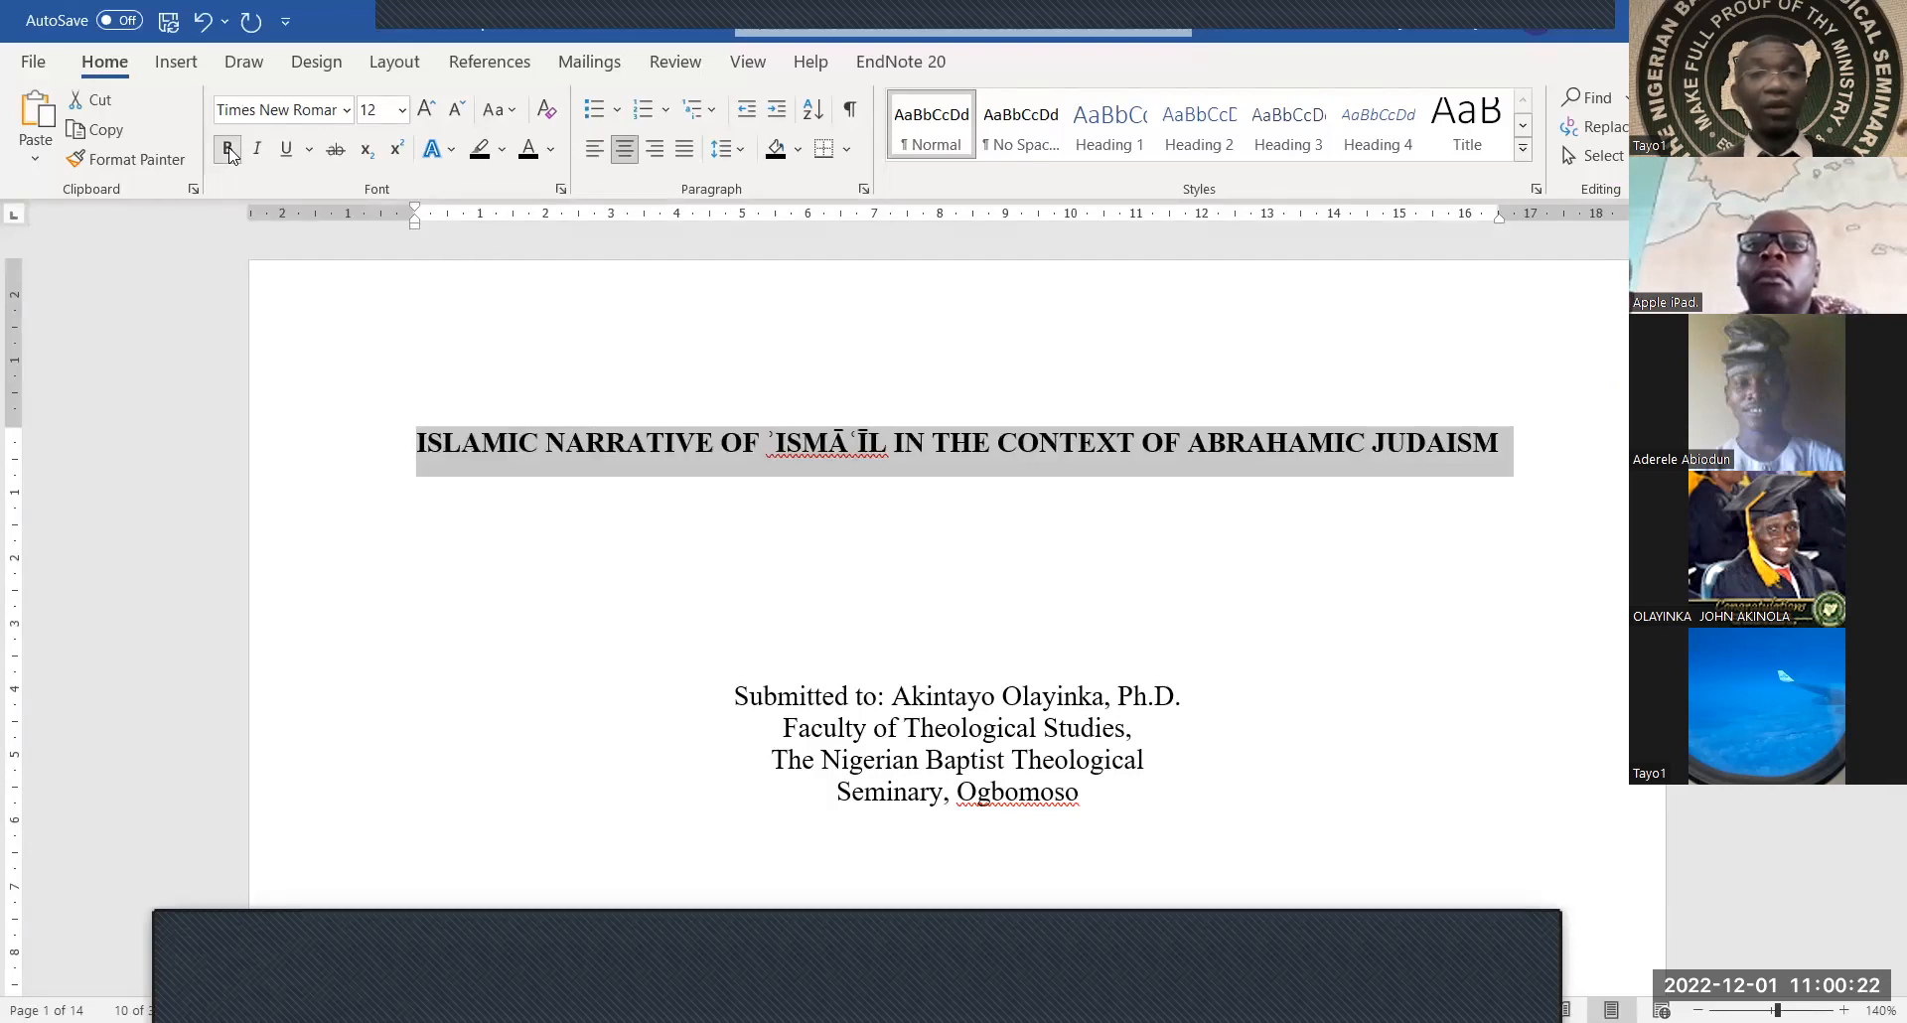
left_click(600, 434)
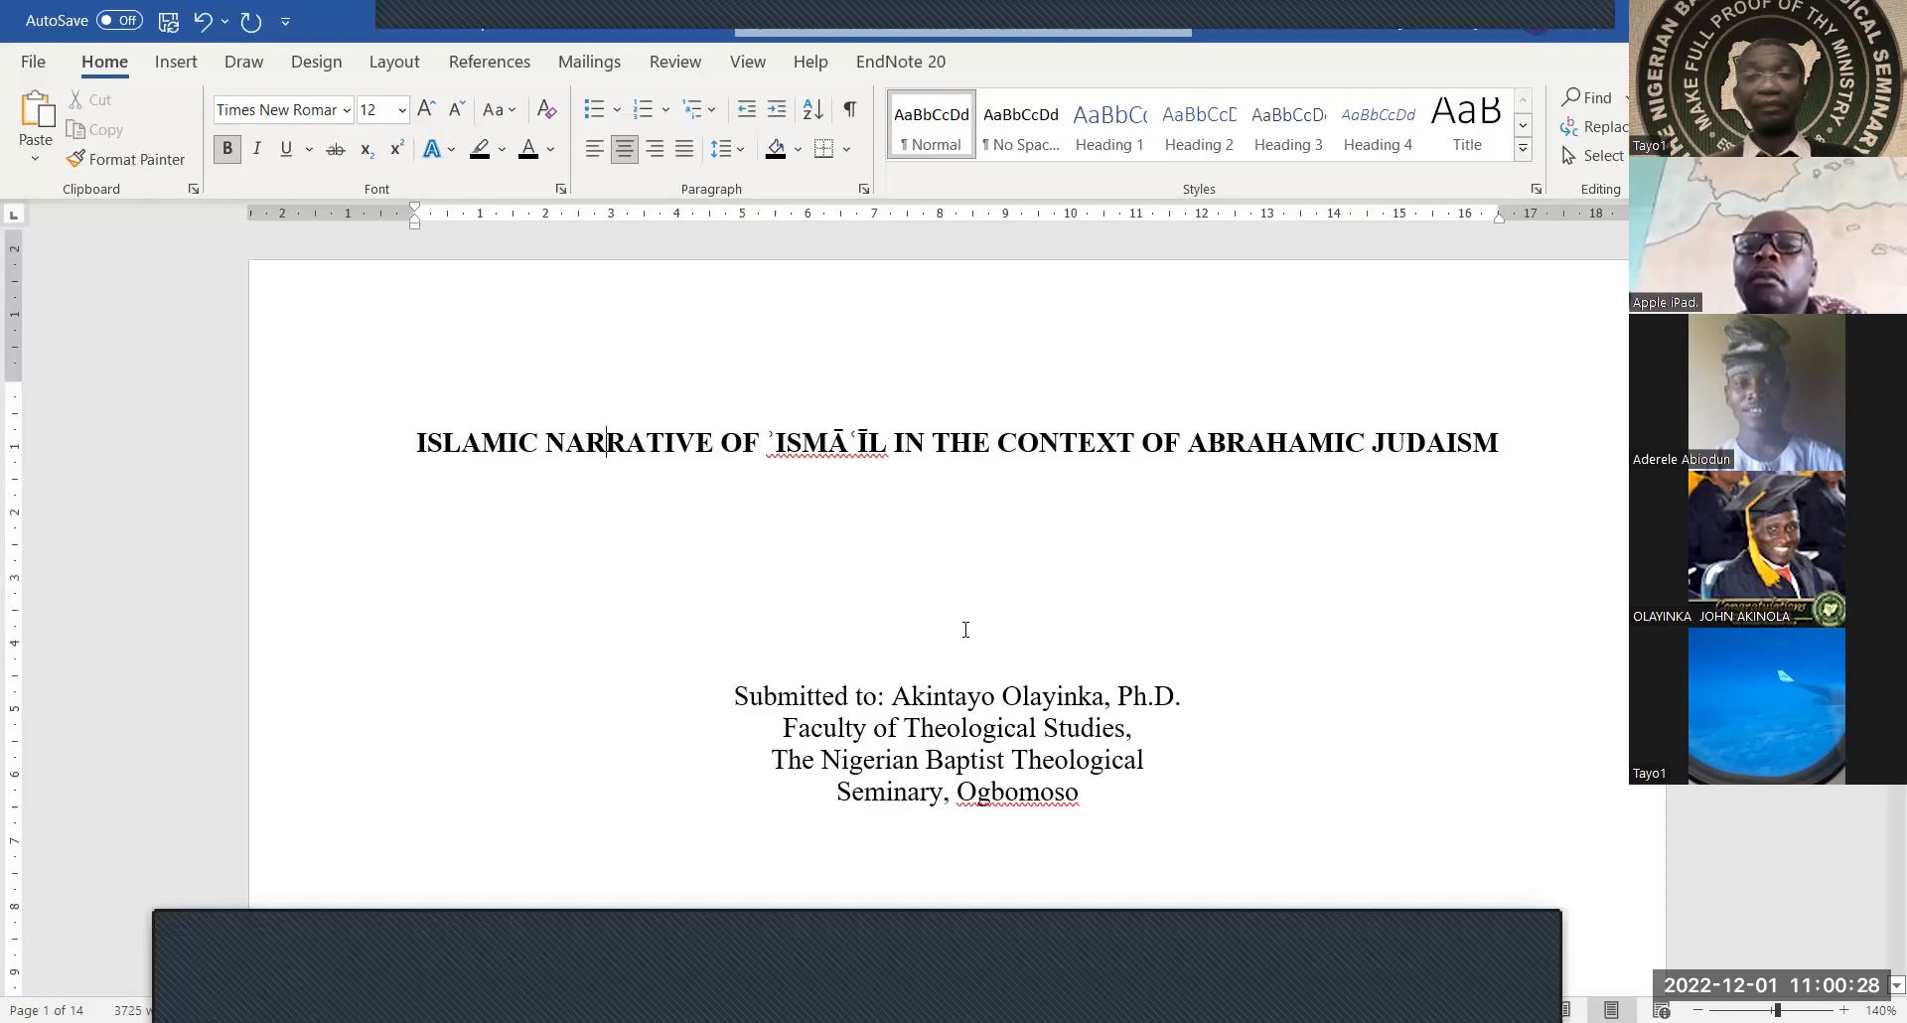
Add a blank line below World Religions to push OCTOBER 2022. further down the cover
scroll(966, 629, "down", 2)
scroll(966, 629, "up", 1)
scroll(966, 629, "down", 5)
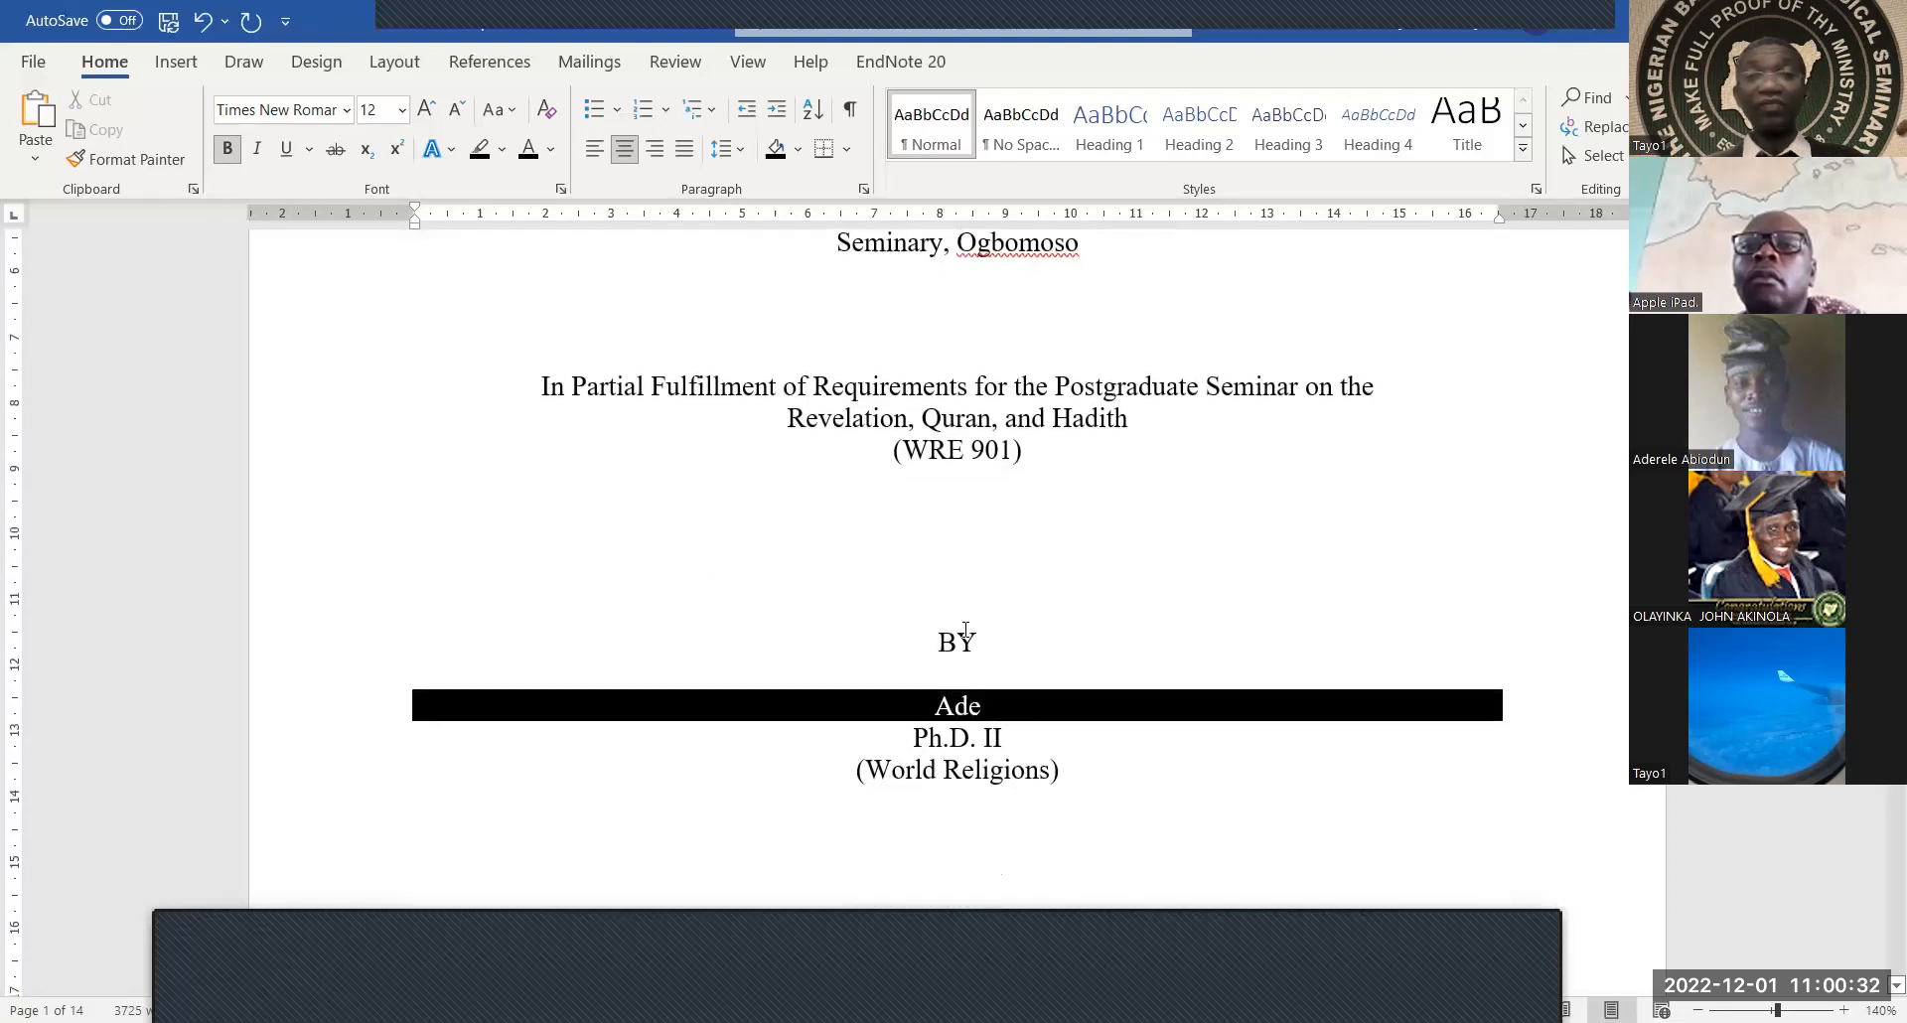
scroll(966, 630, "down", 2)
scroll(965, 629, "down", 3)
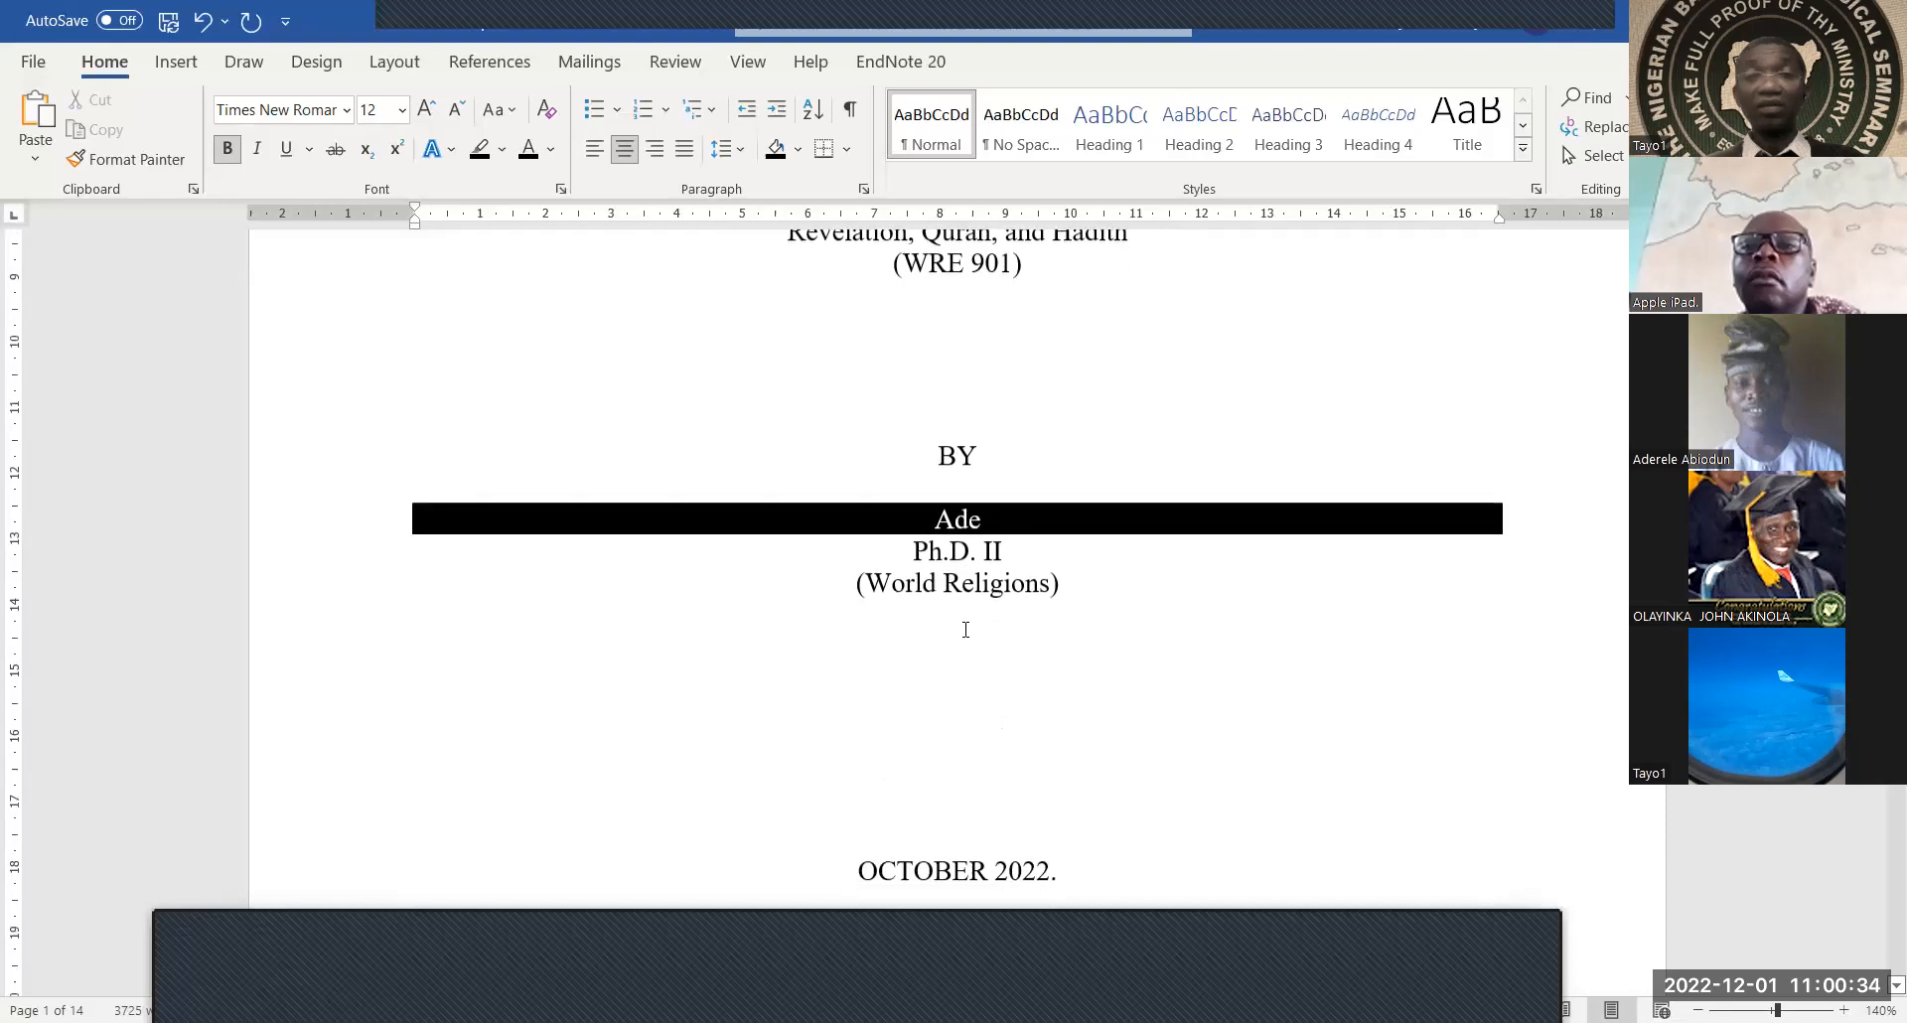
scroll(965, 630, "down", 2)
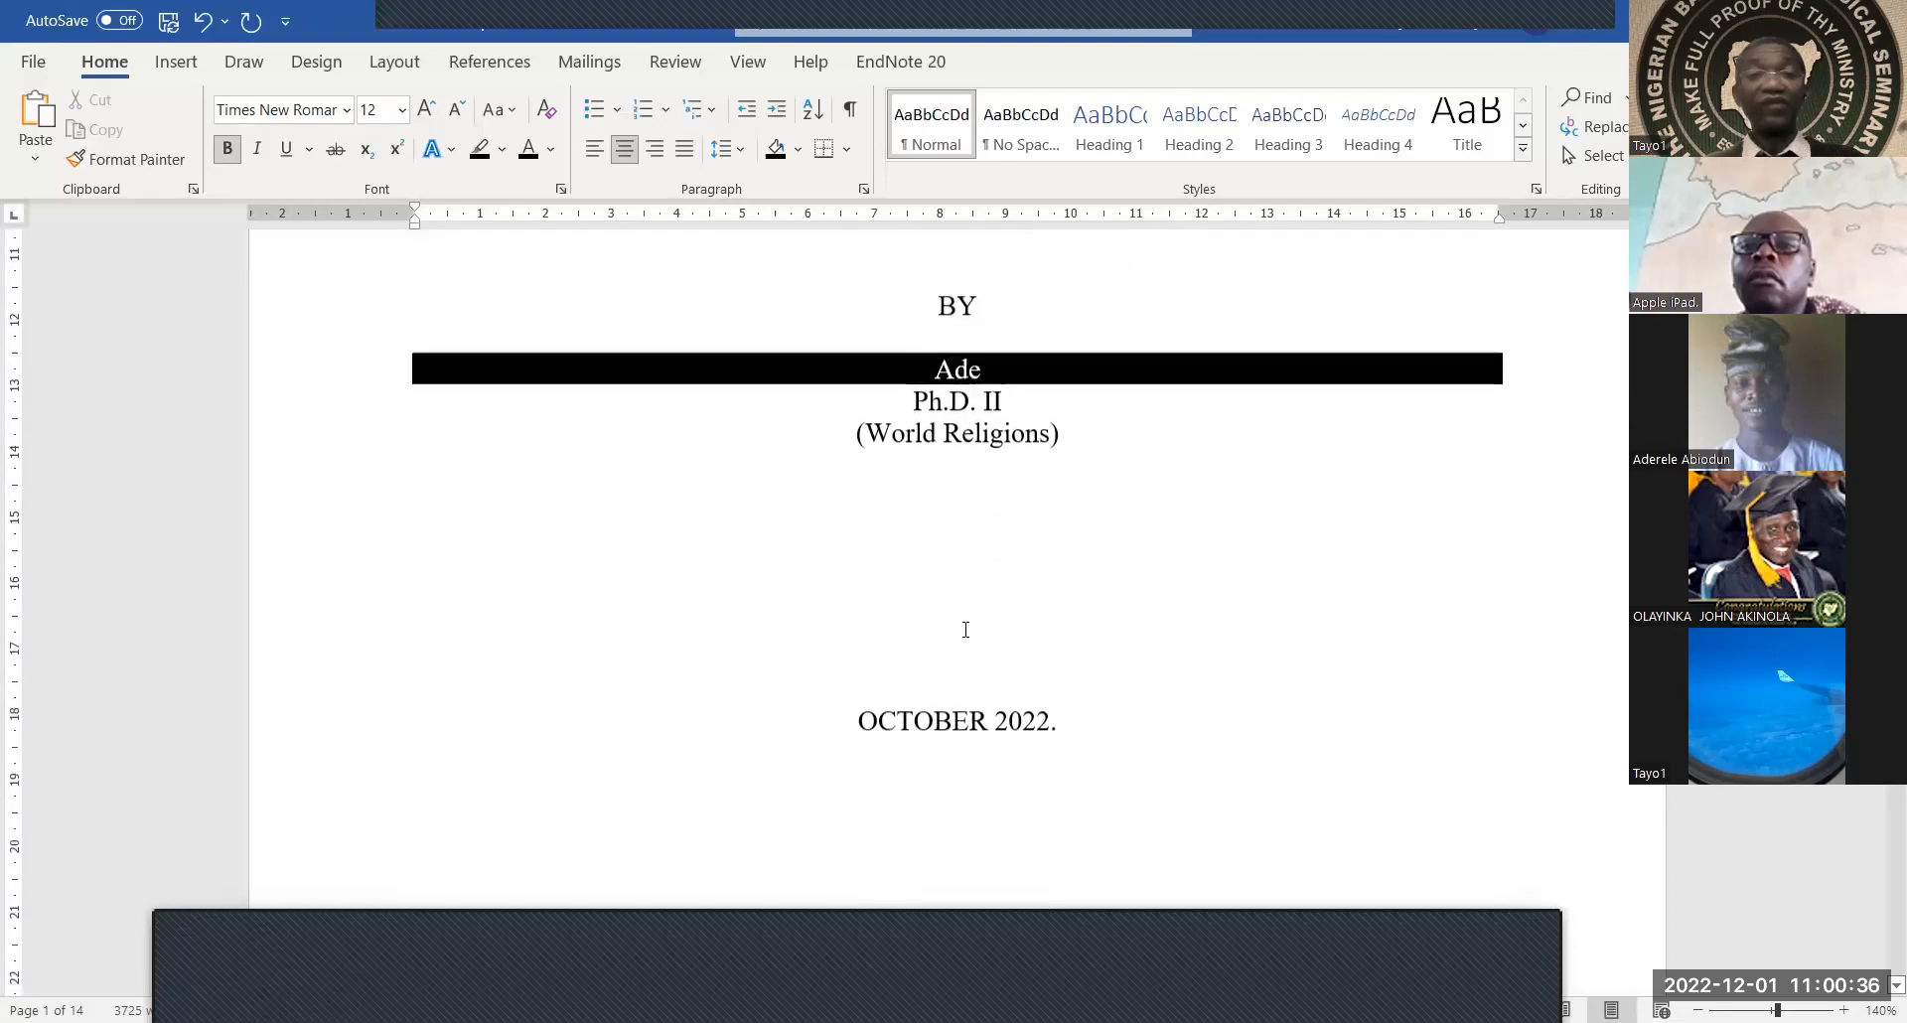
scroll(965, 630, "down", 1)
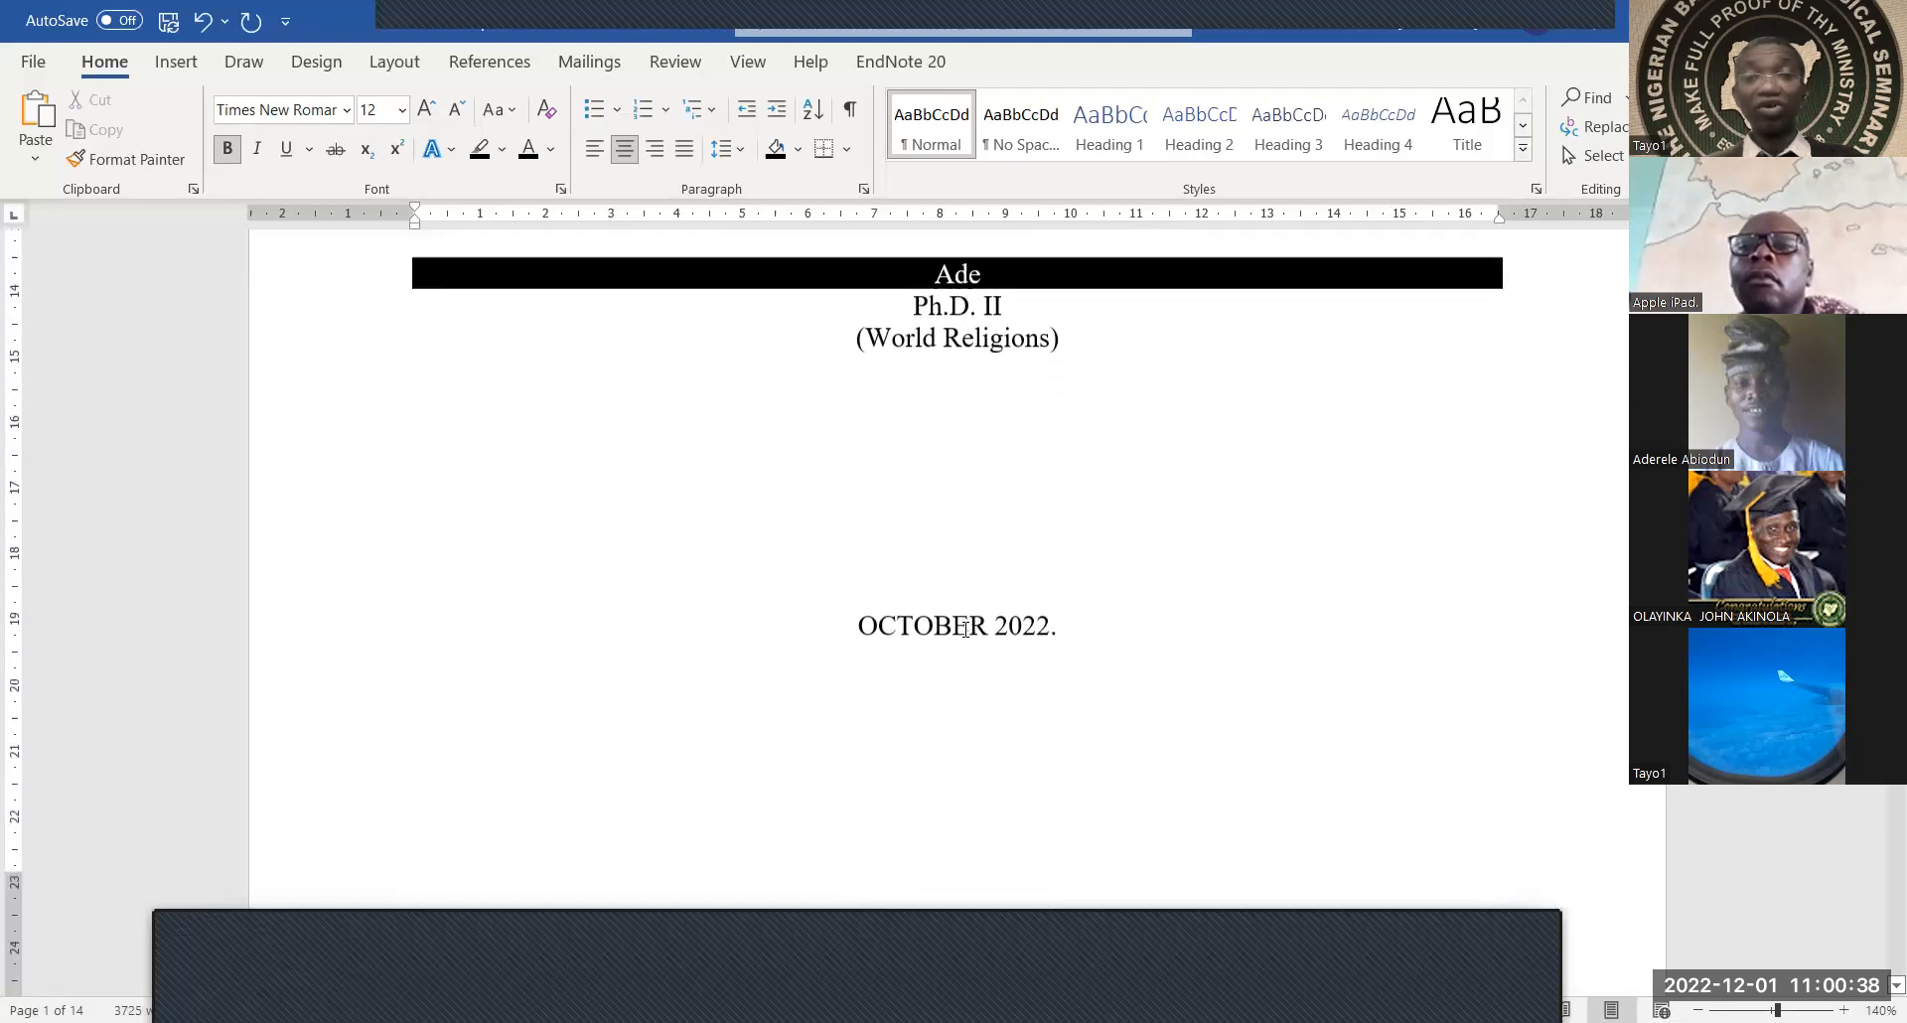
scroll(966, 630, "down", 5)
scroll(961, 625, "up", 4)
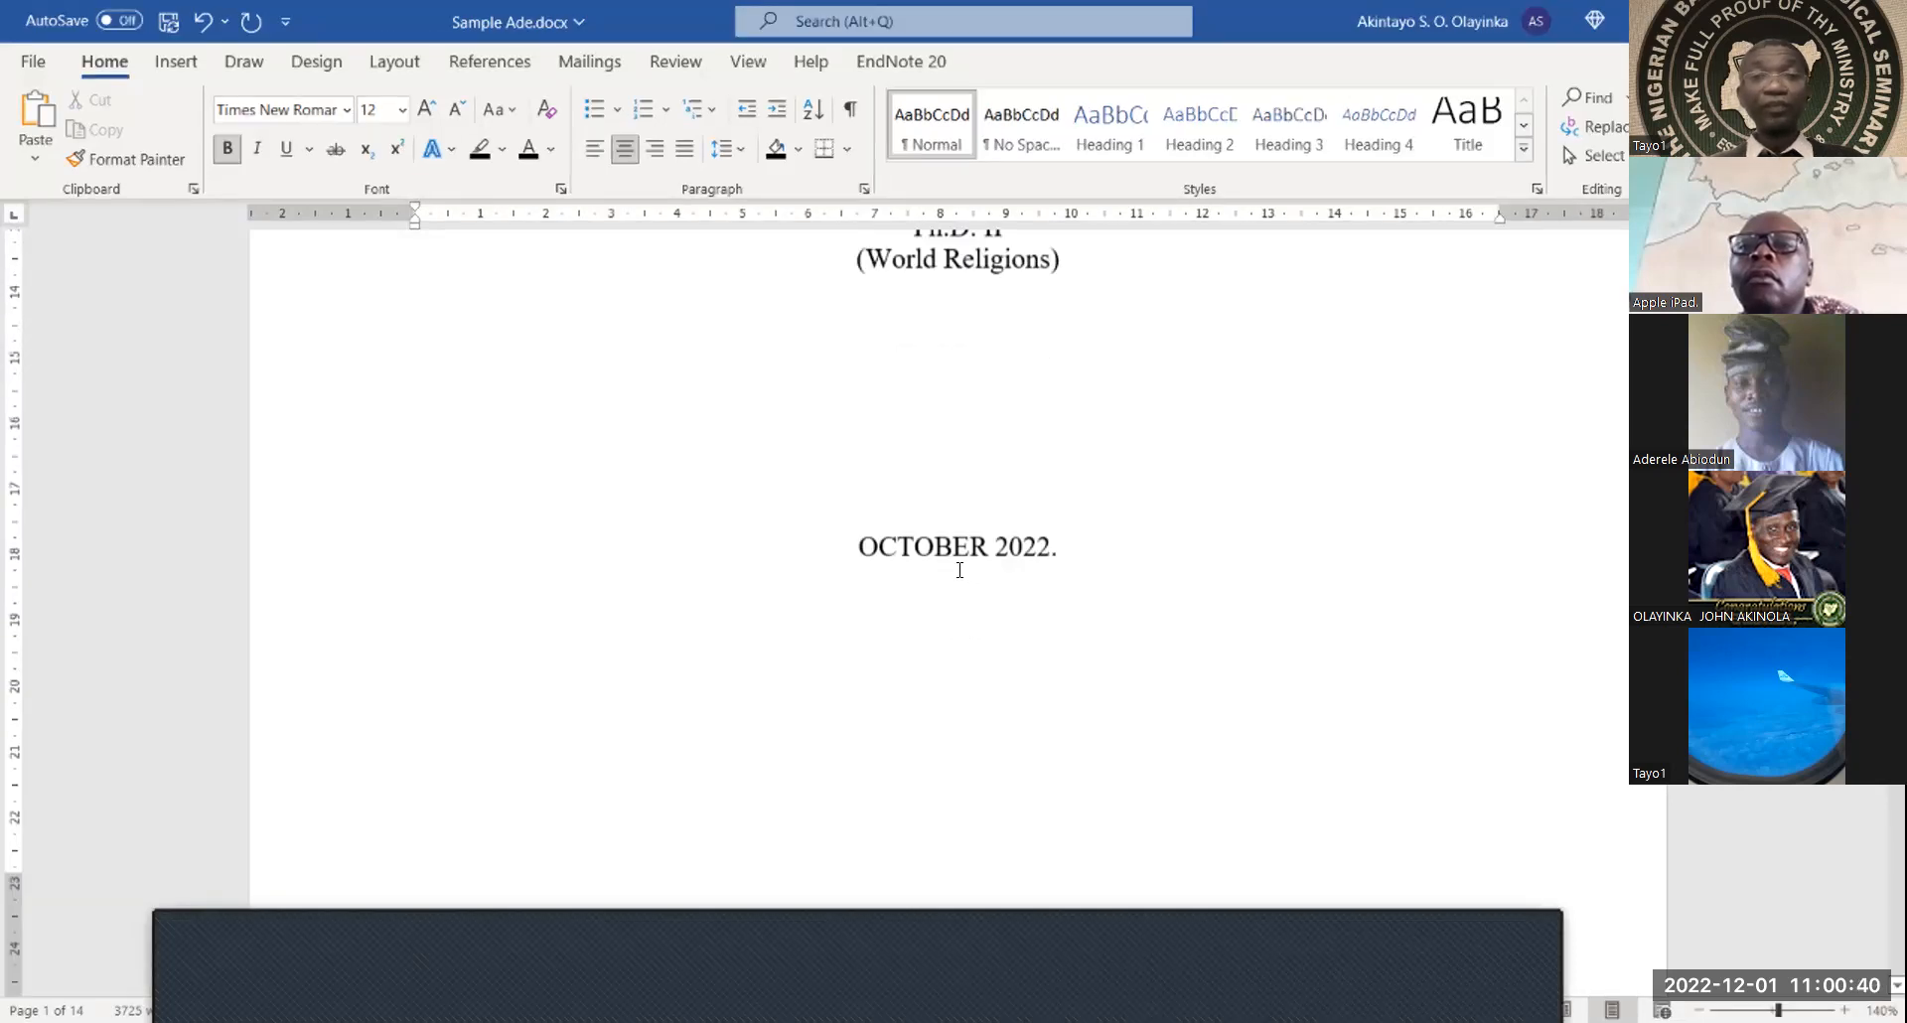
left_click(966, 460)
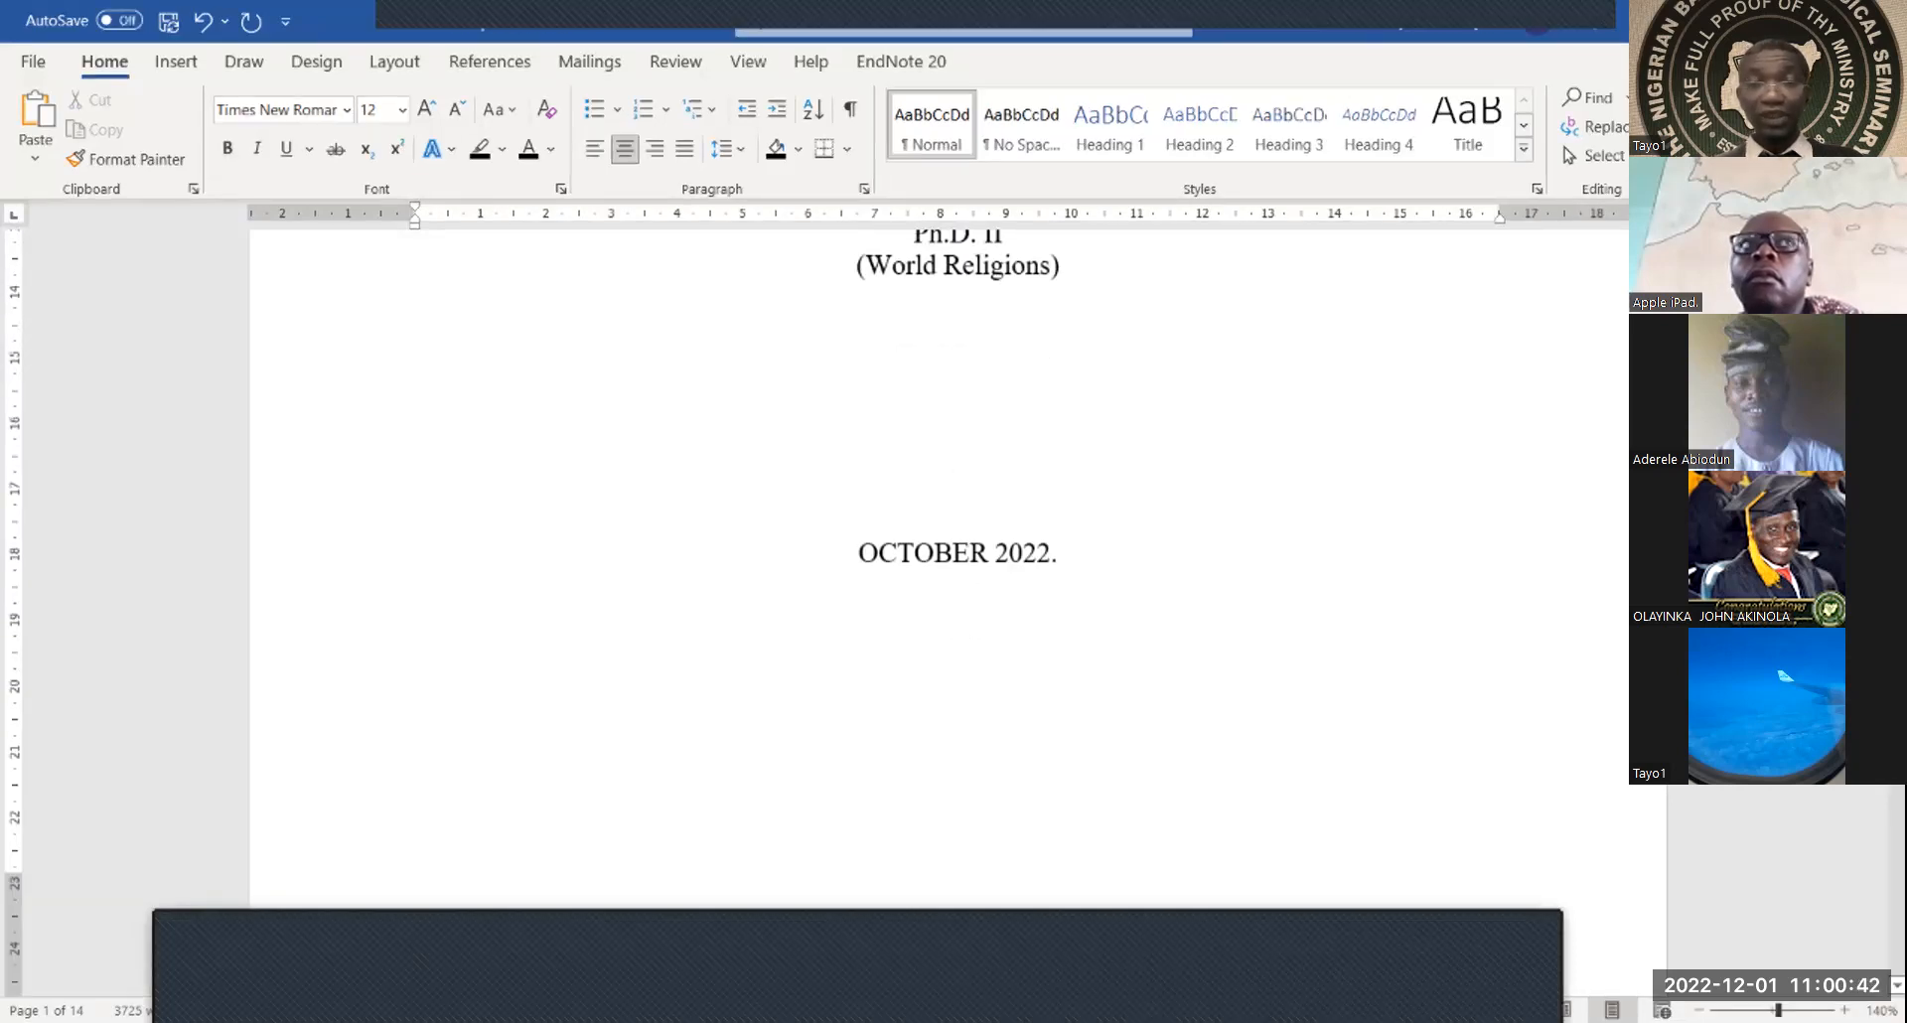
key("Return")
key("Return")
key("Return")
key("Return")
key("Return")
Delete the two empty lines above ABSTRACT on page 2
scroll(703, 365, "down", 15)
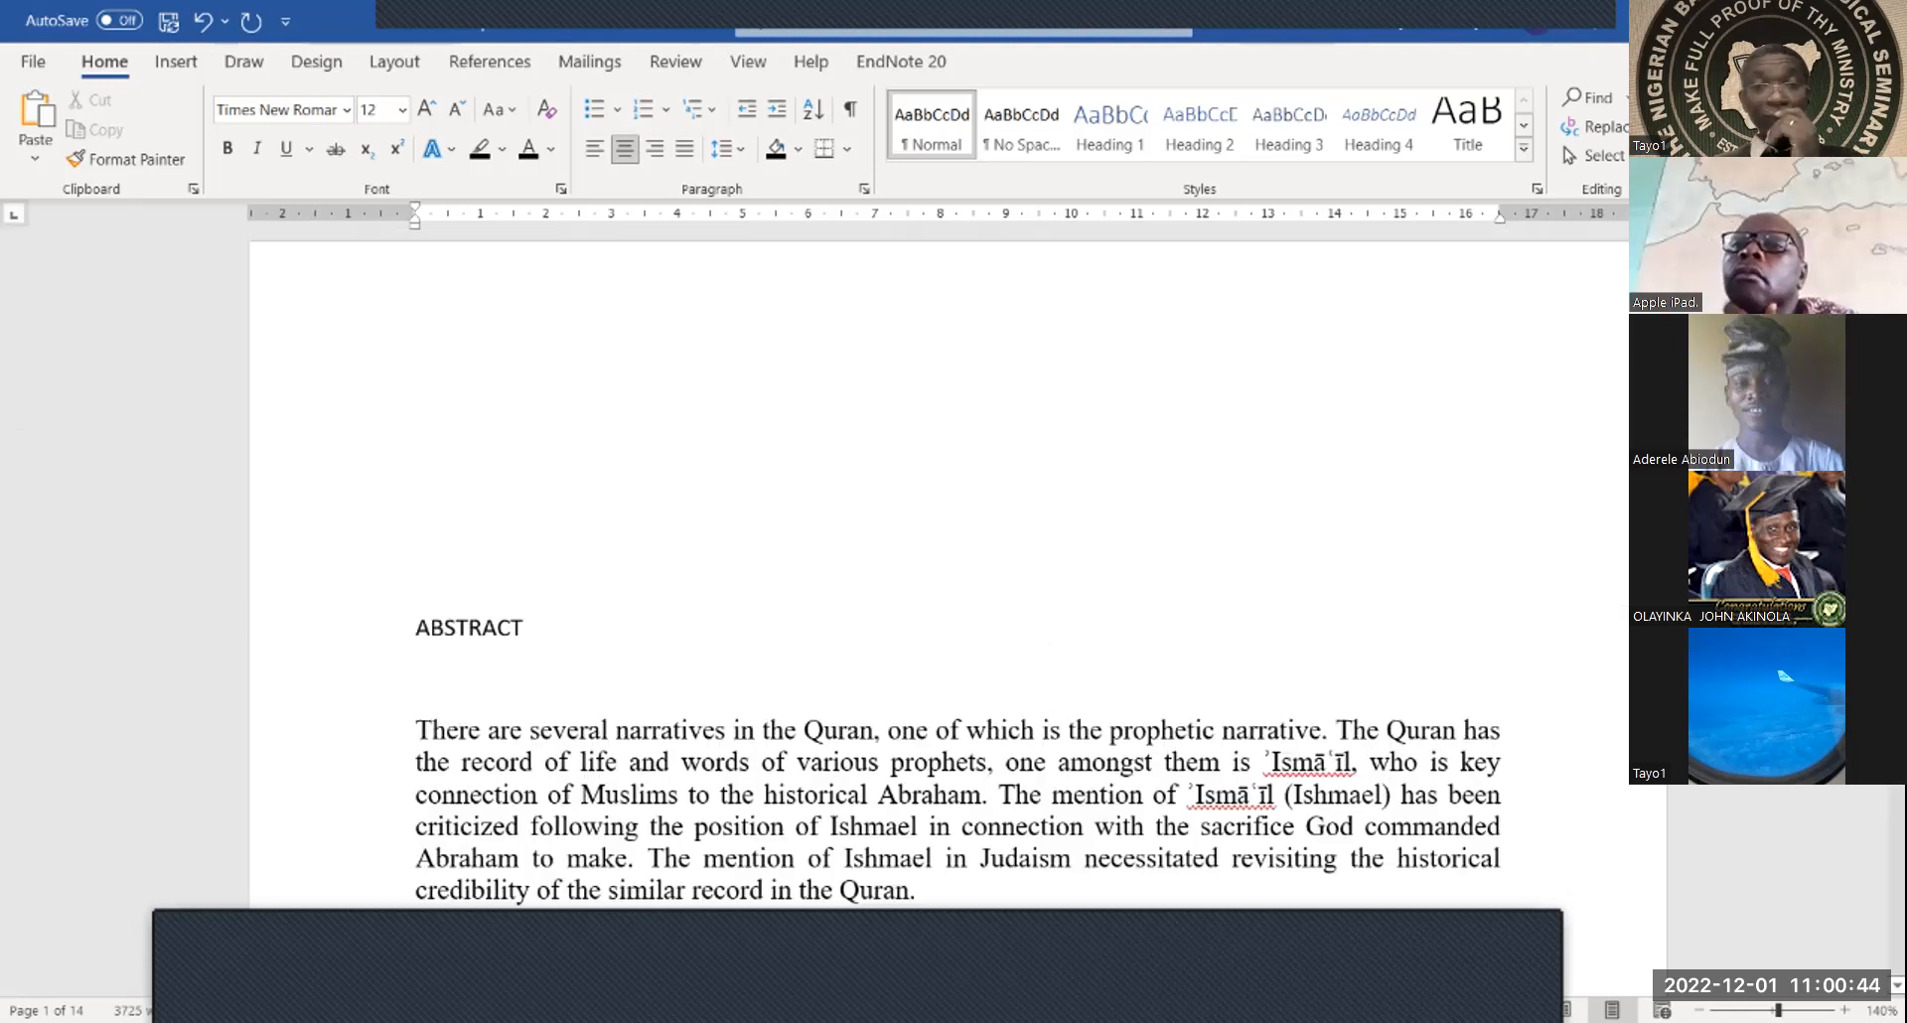
scroll(703, 366, "up", 4)
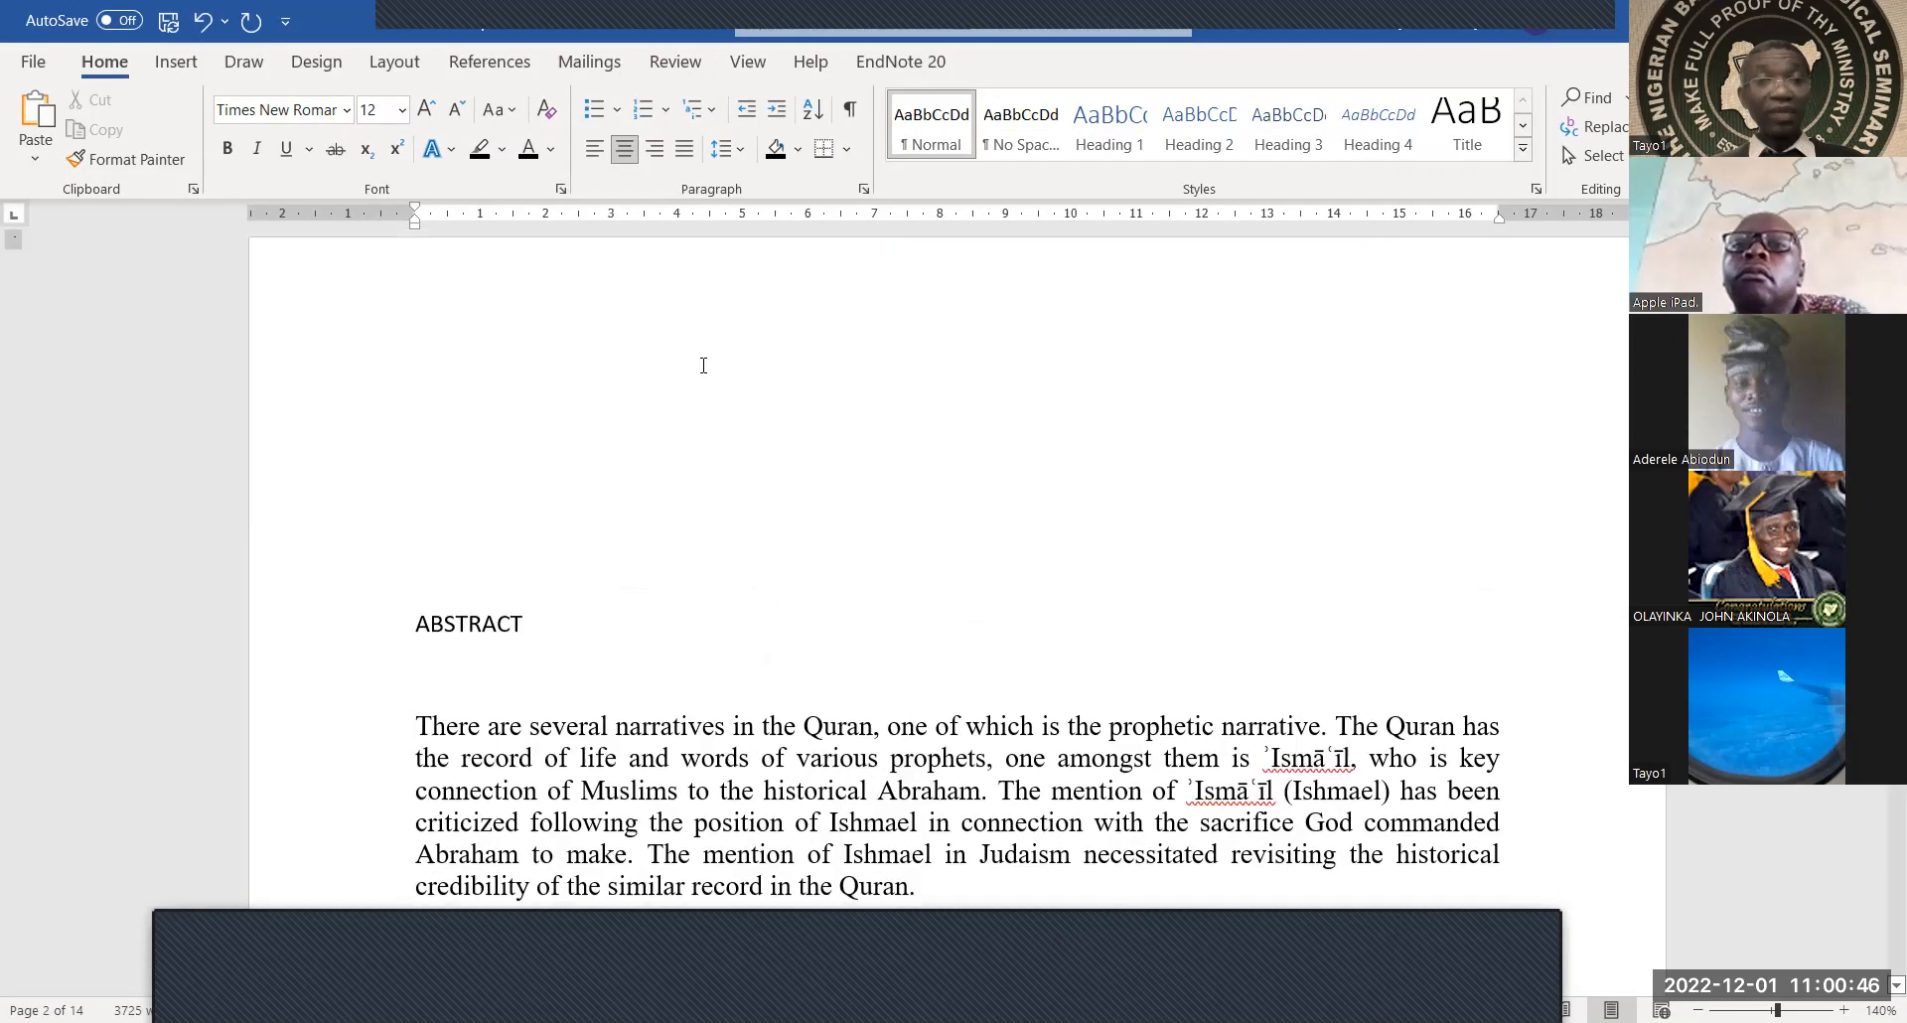
left_click(475, 528)
key("Delete")
key("Delete")
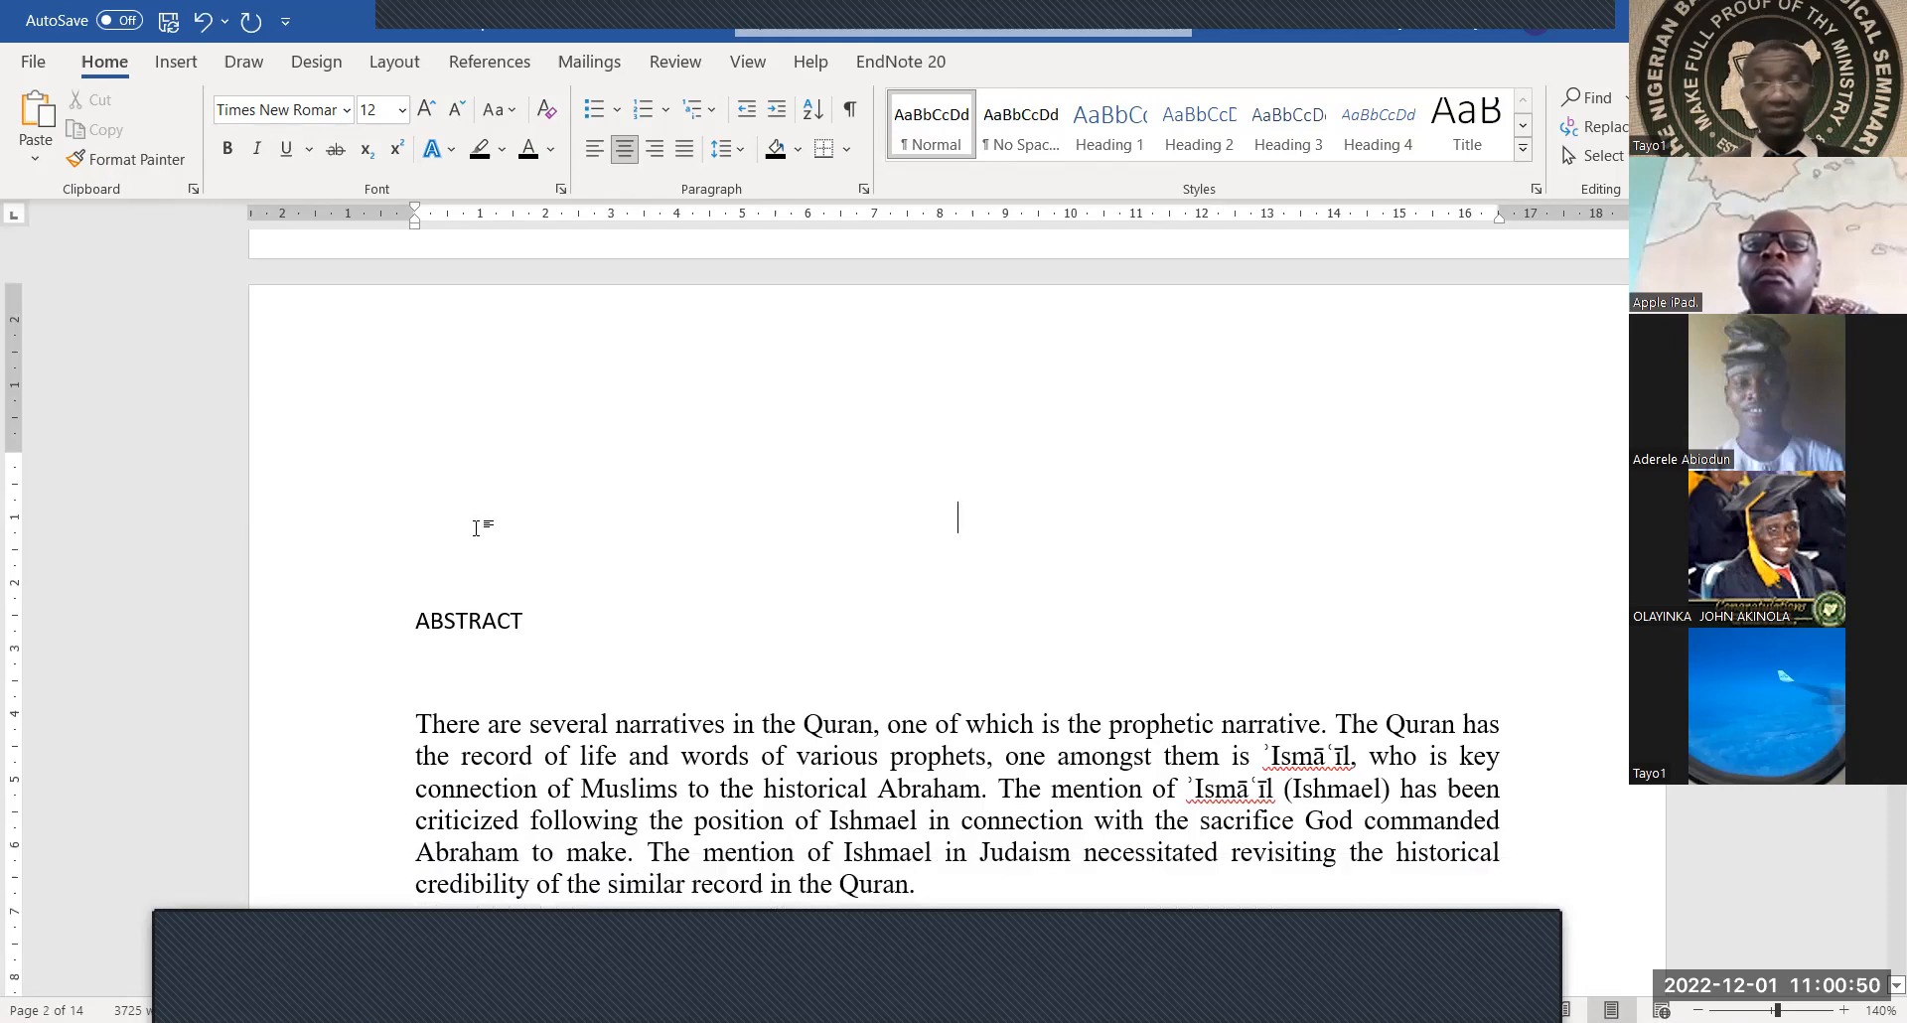
key("Delete")
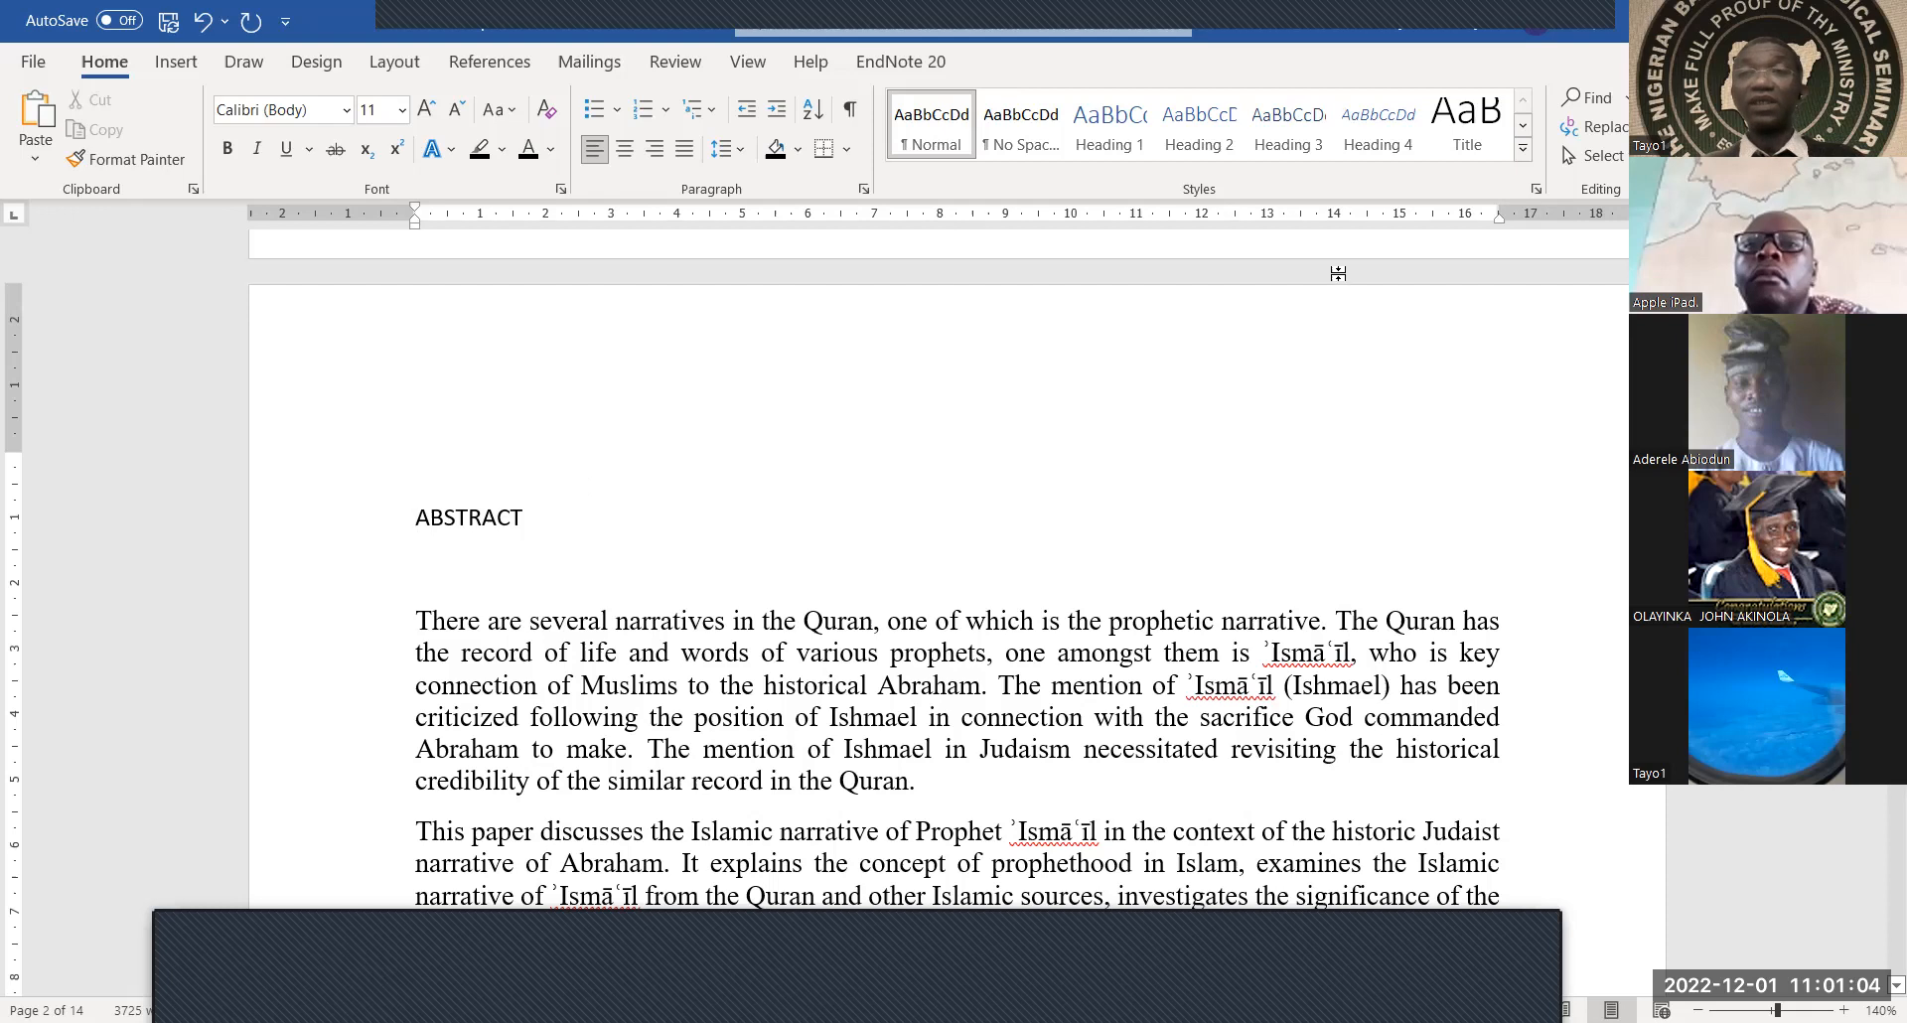
Show the Styles pane and apply Heading 2 to the ABSTRACT heading
left_click(1537, 189)
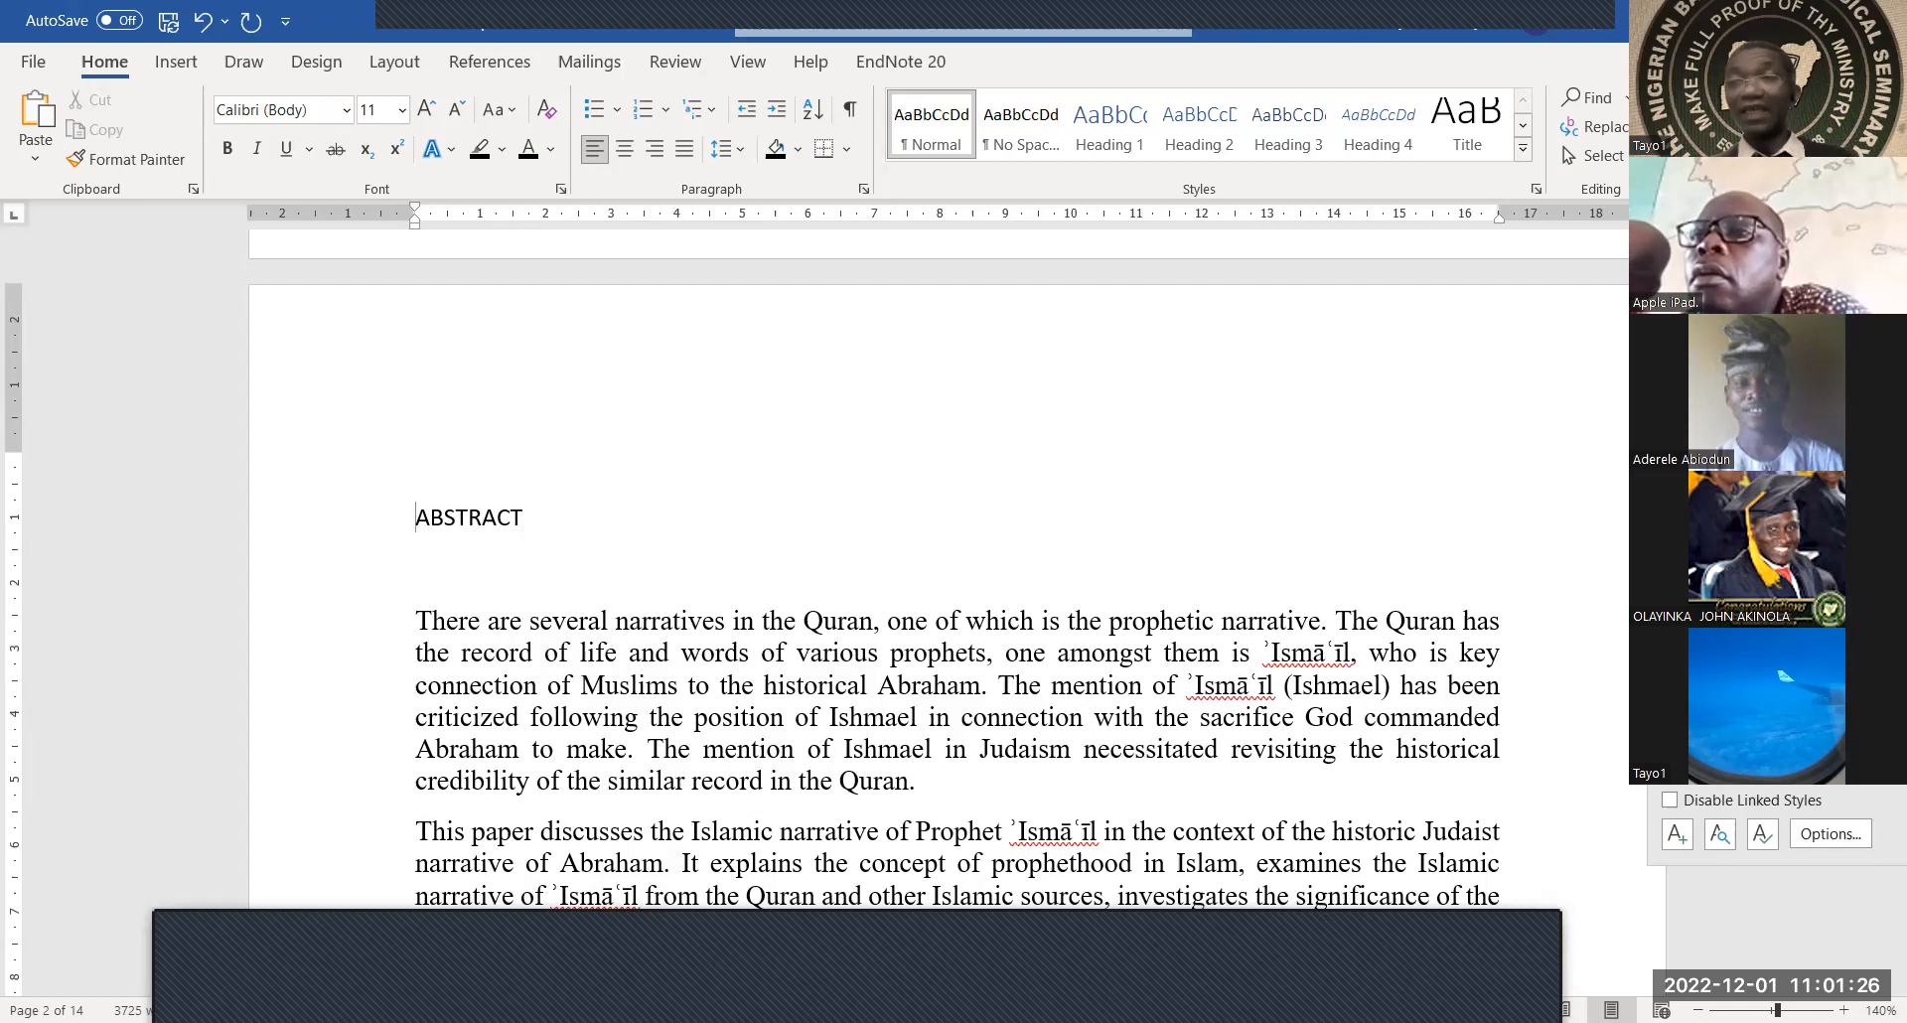
left_click_drag(1768, 229, 1762, 201)
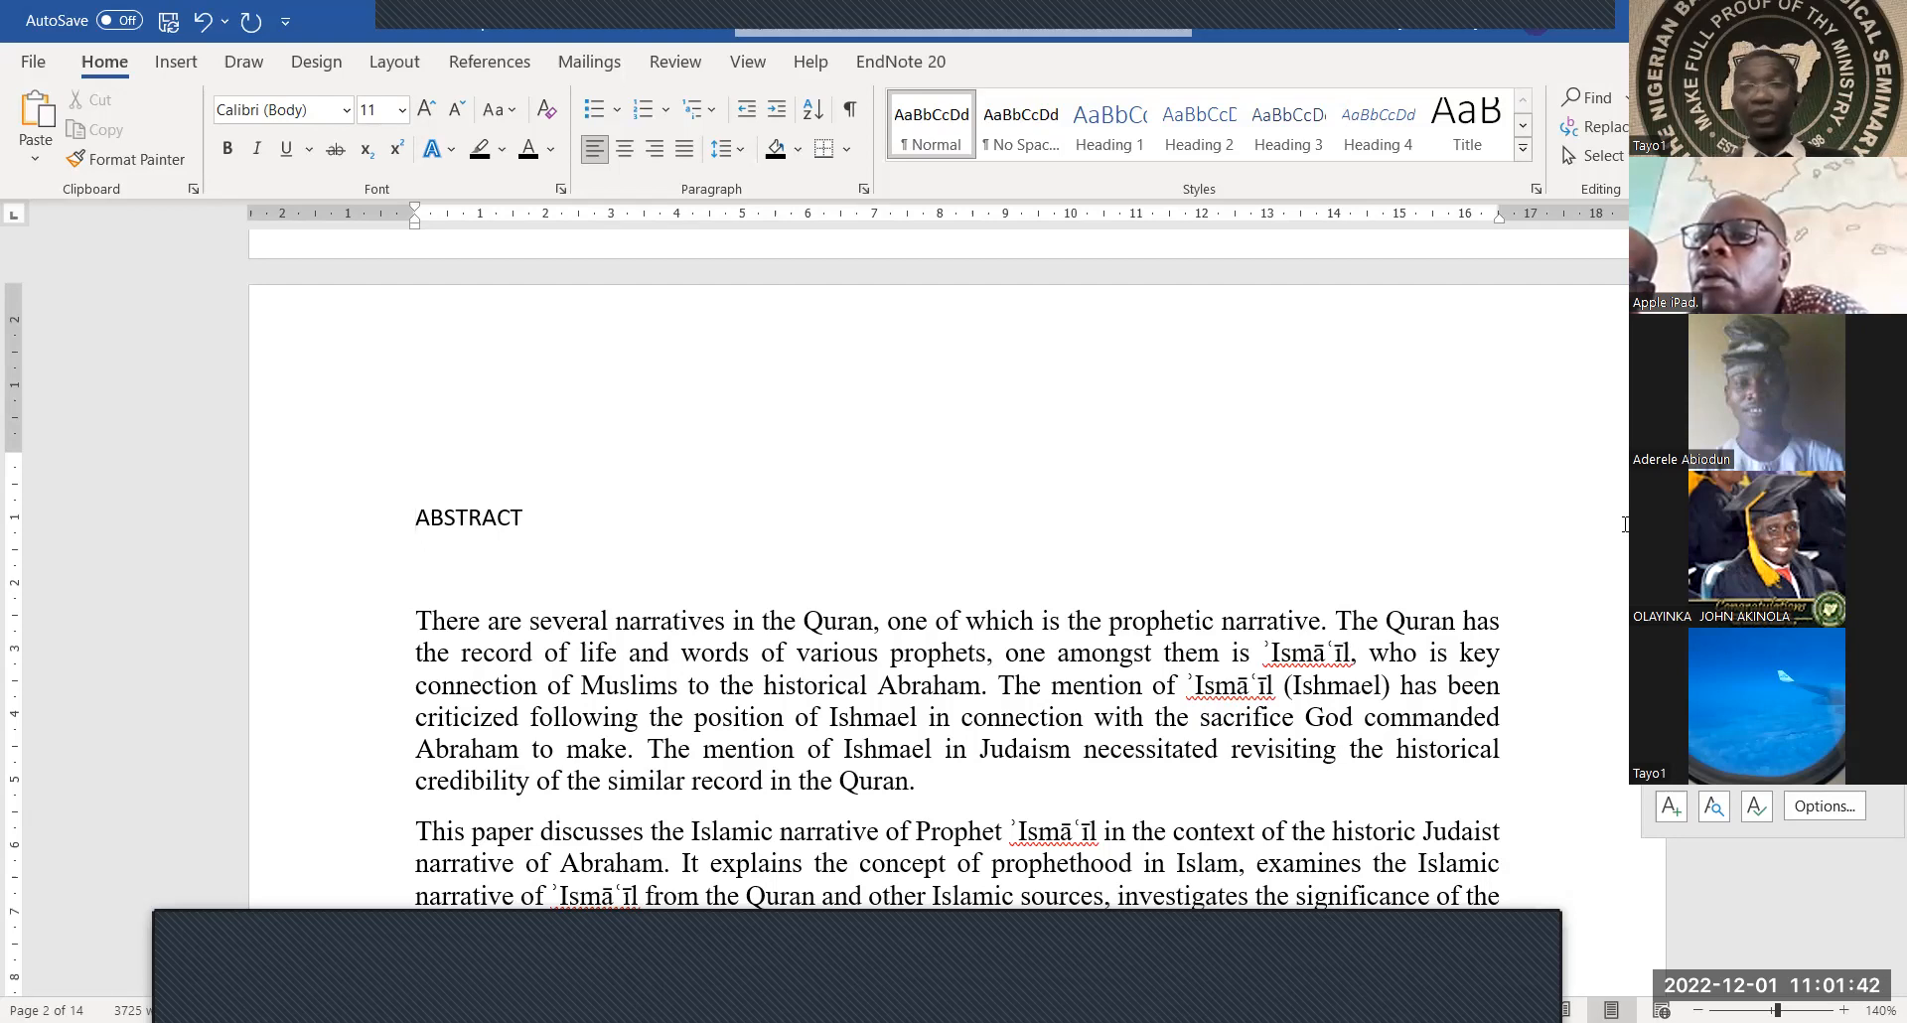
left_click_drag(550, 516, 391, 525)
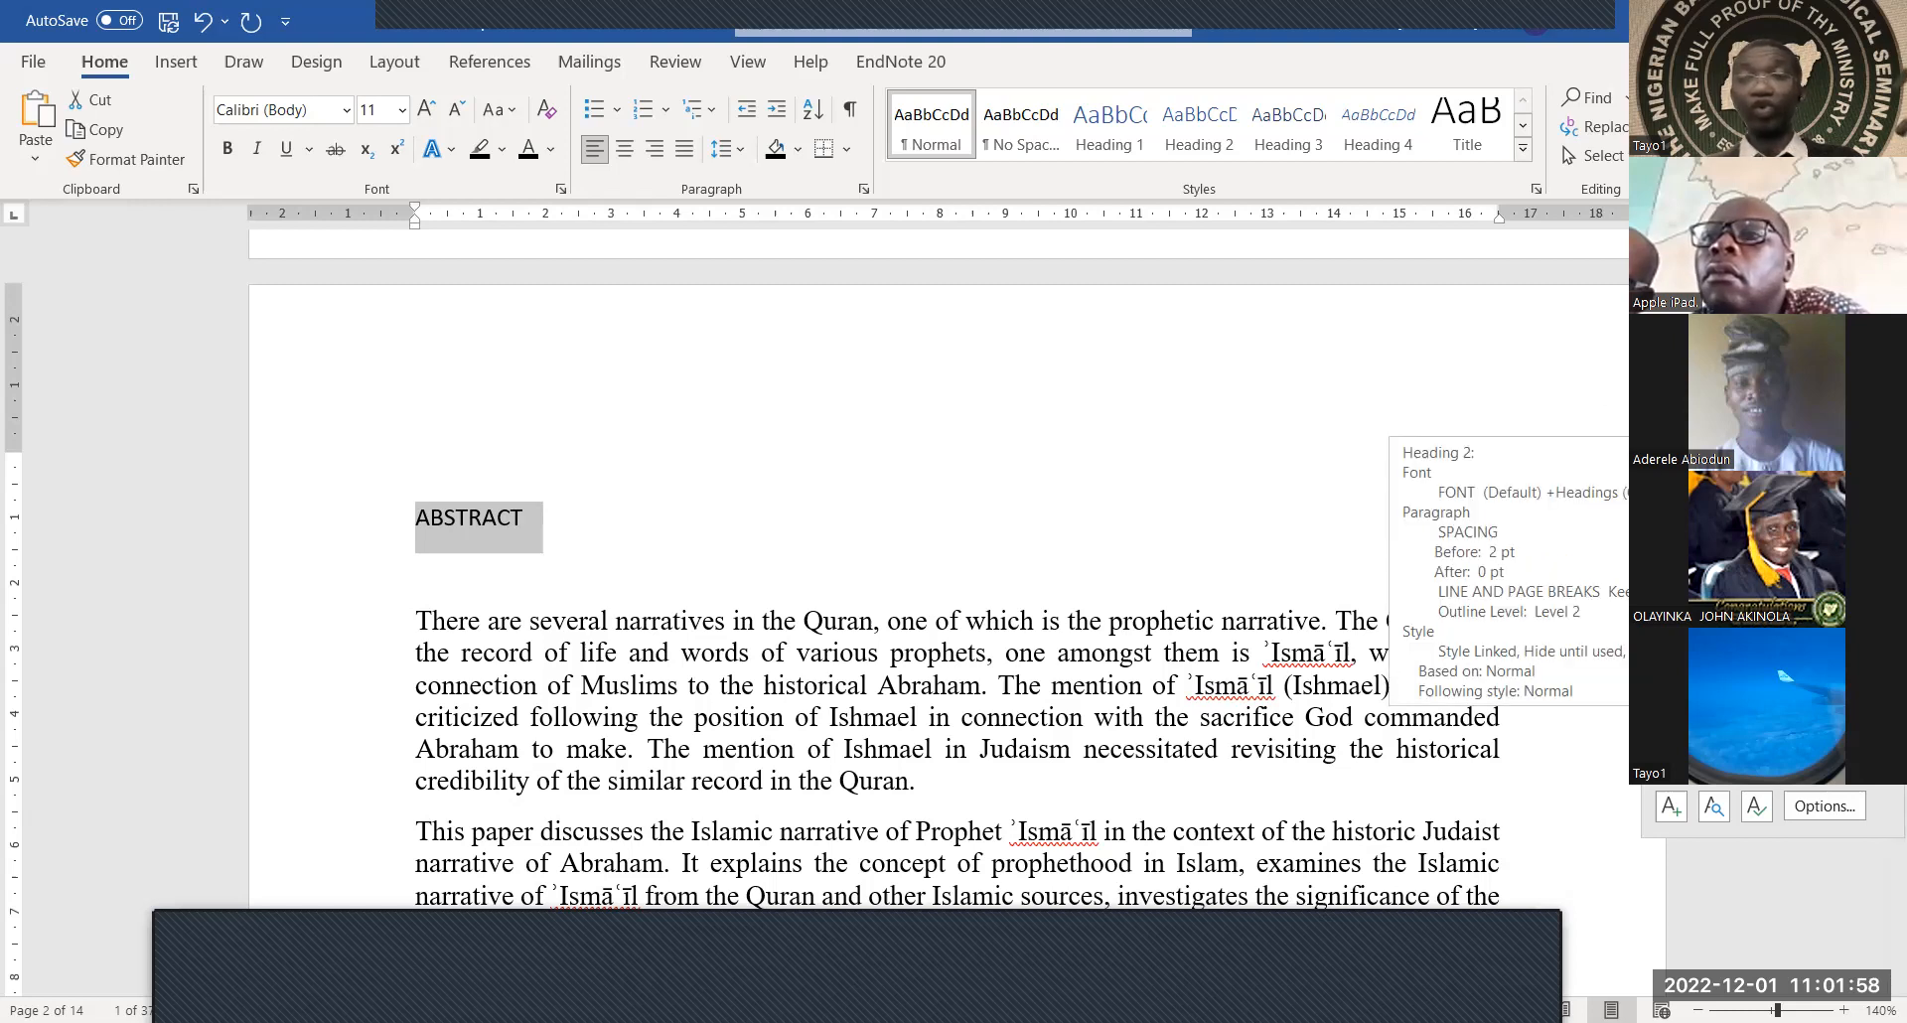
left_click(1728, 412)
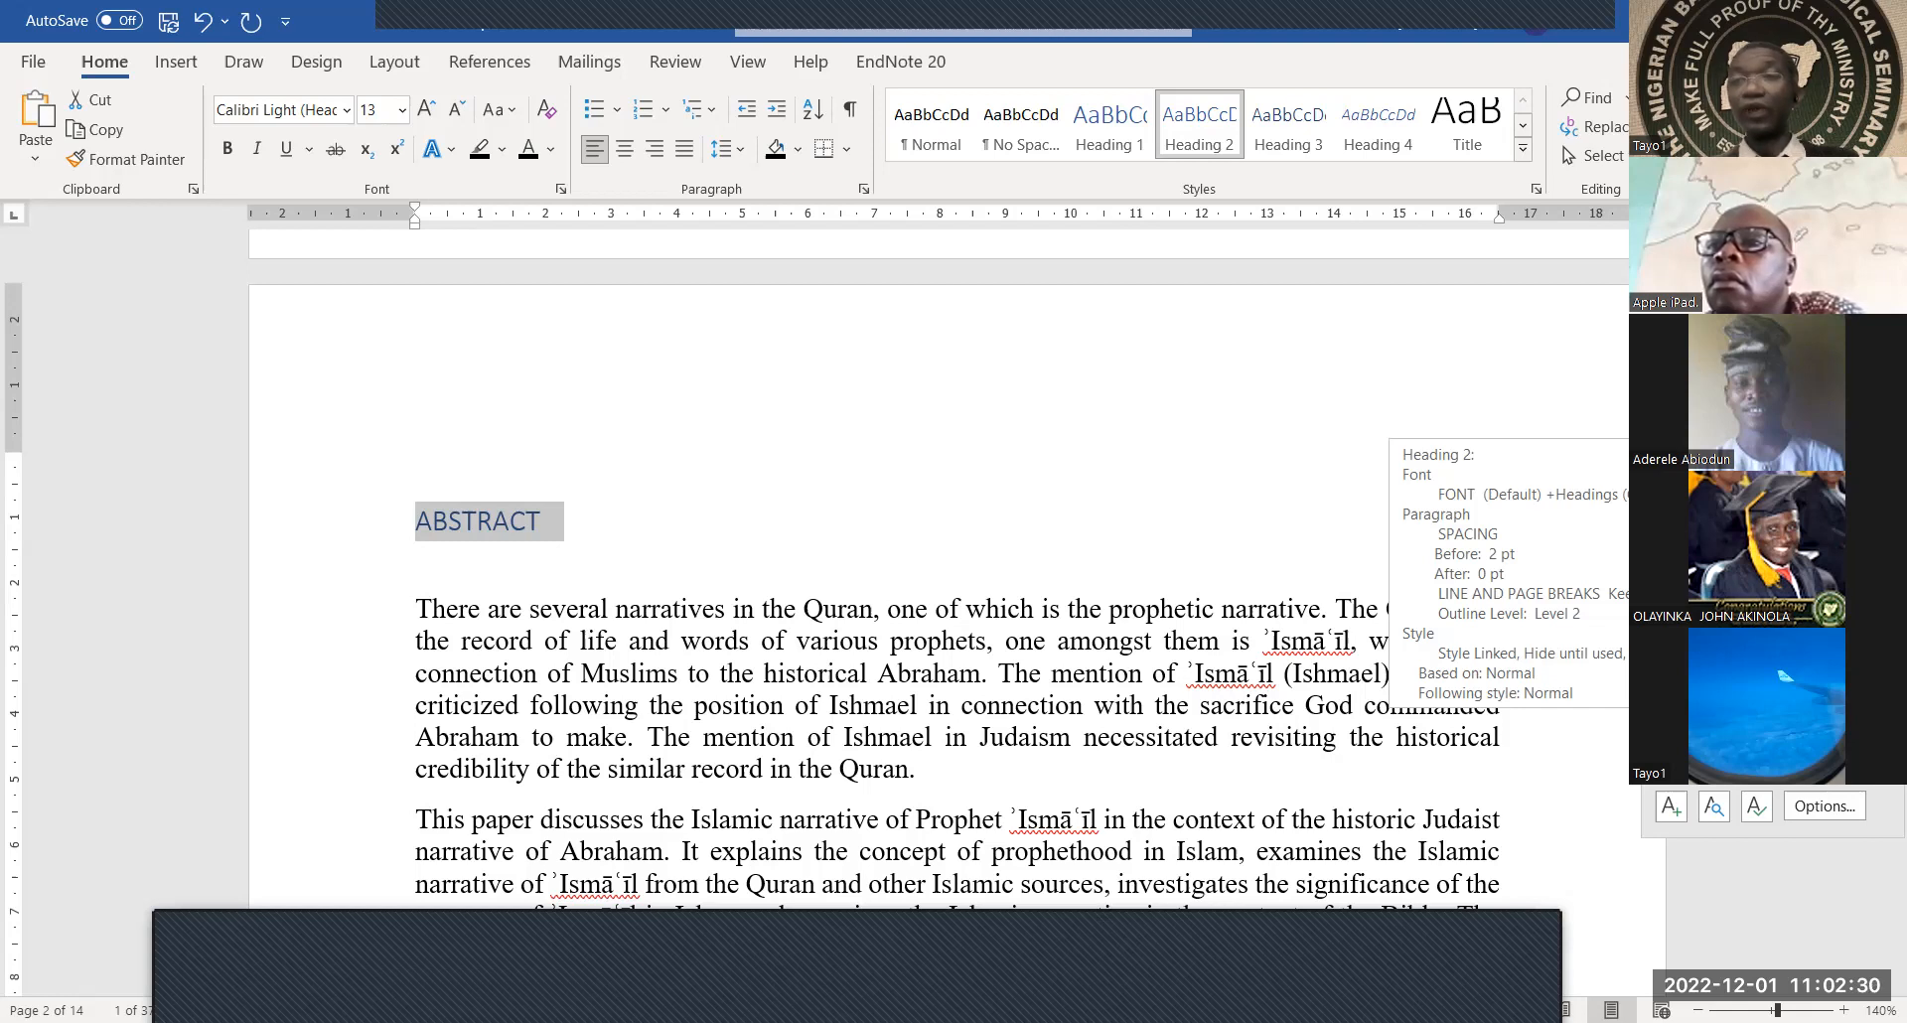
Modify Heading 2 to Automatic colour, Times New Roman 14 pt bold, with Automatically update enabled
left_click(1868, 410)
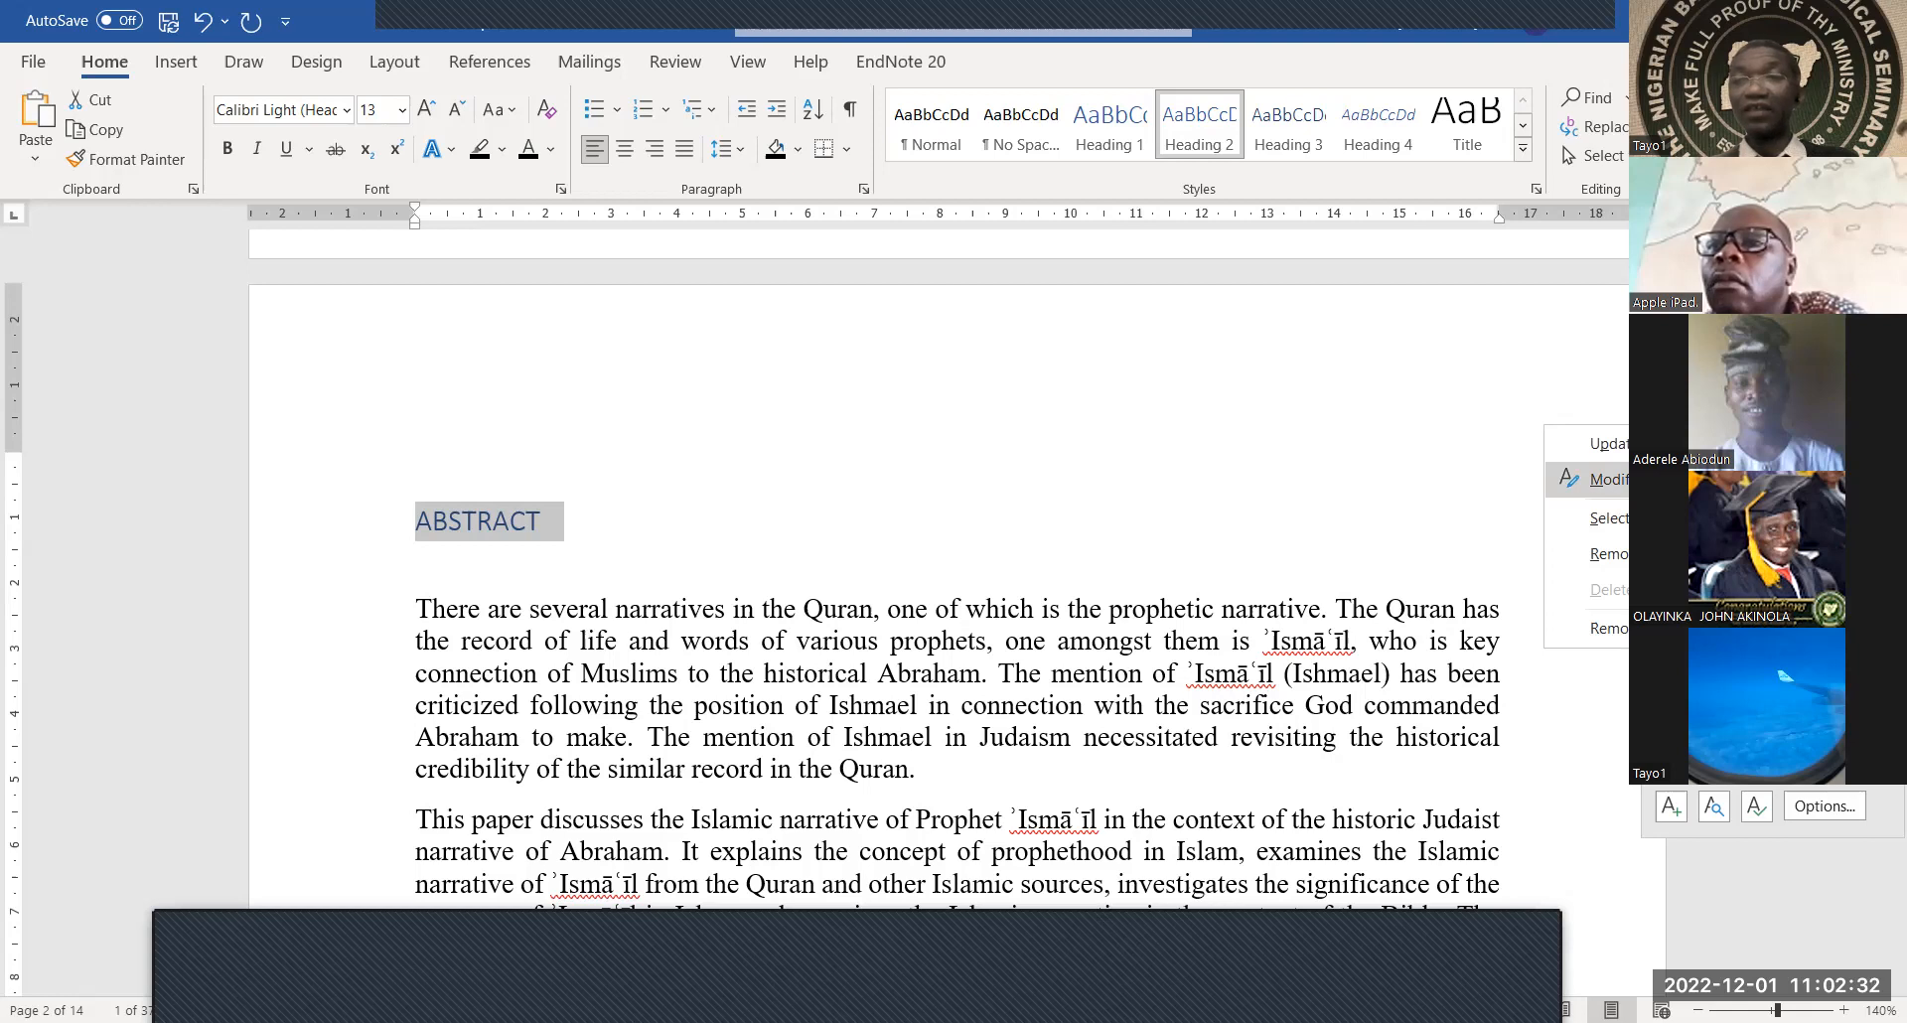
left_click(1617, 480)
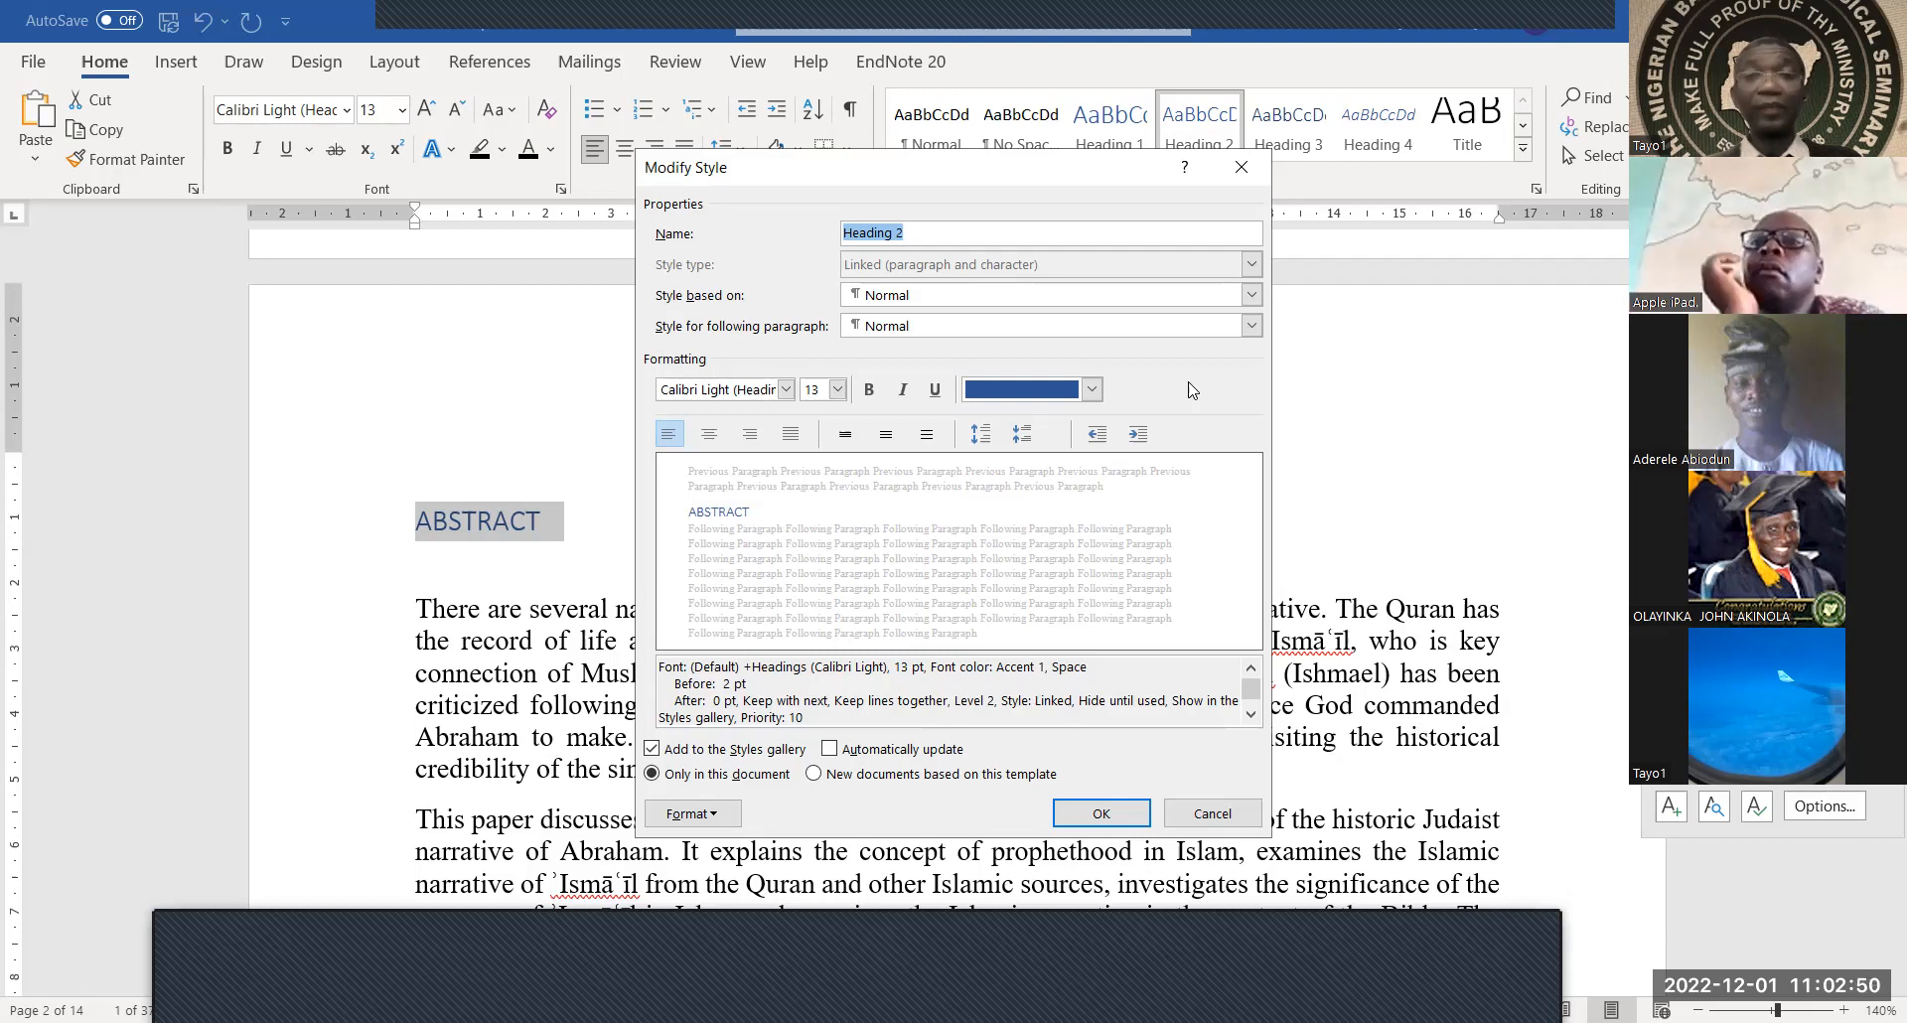
left_click(1091, 393)
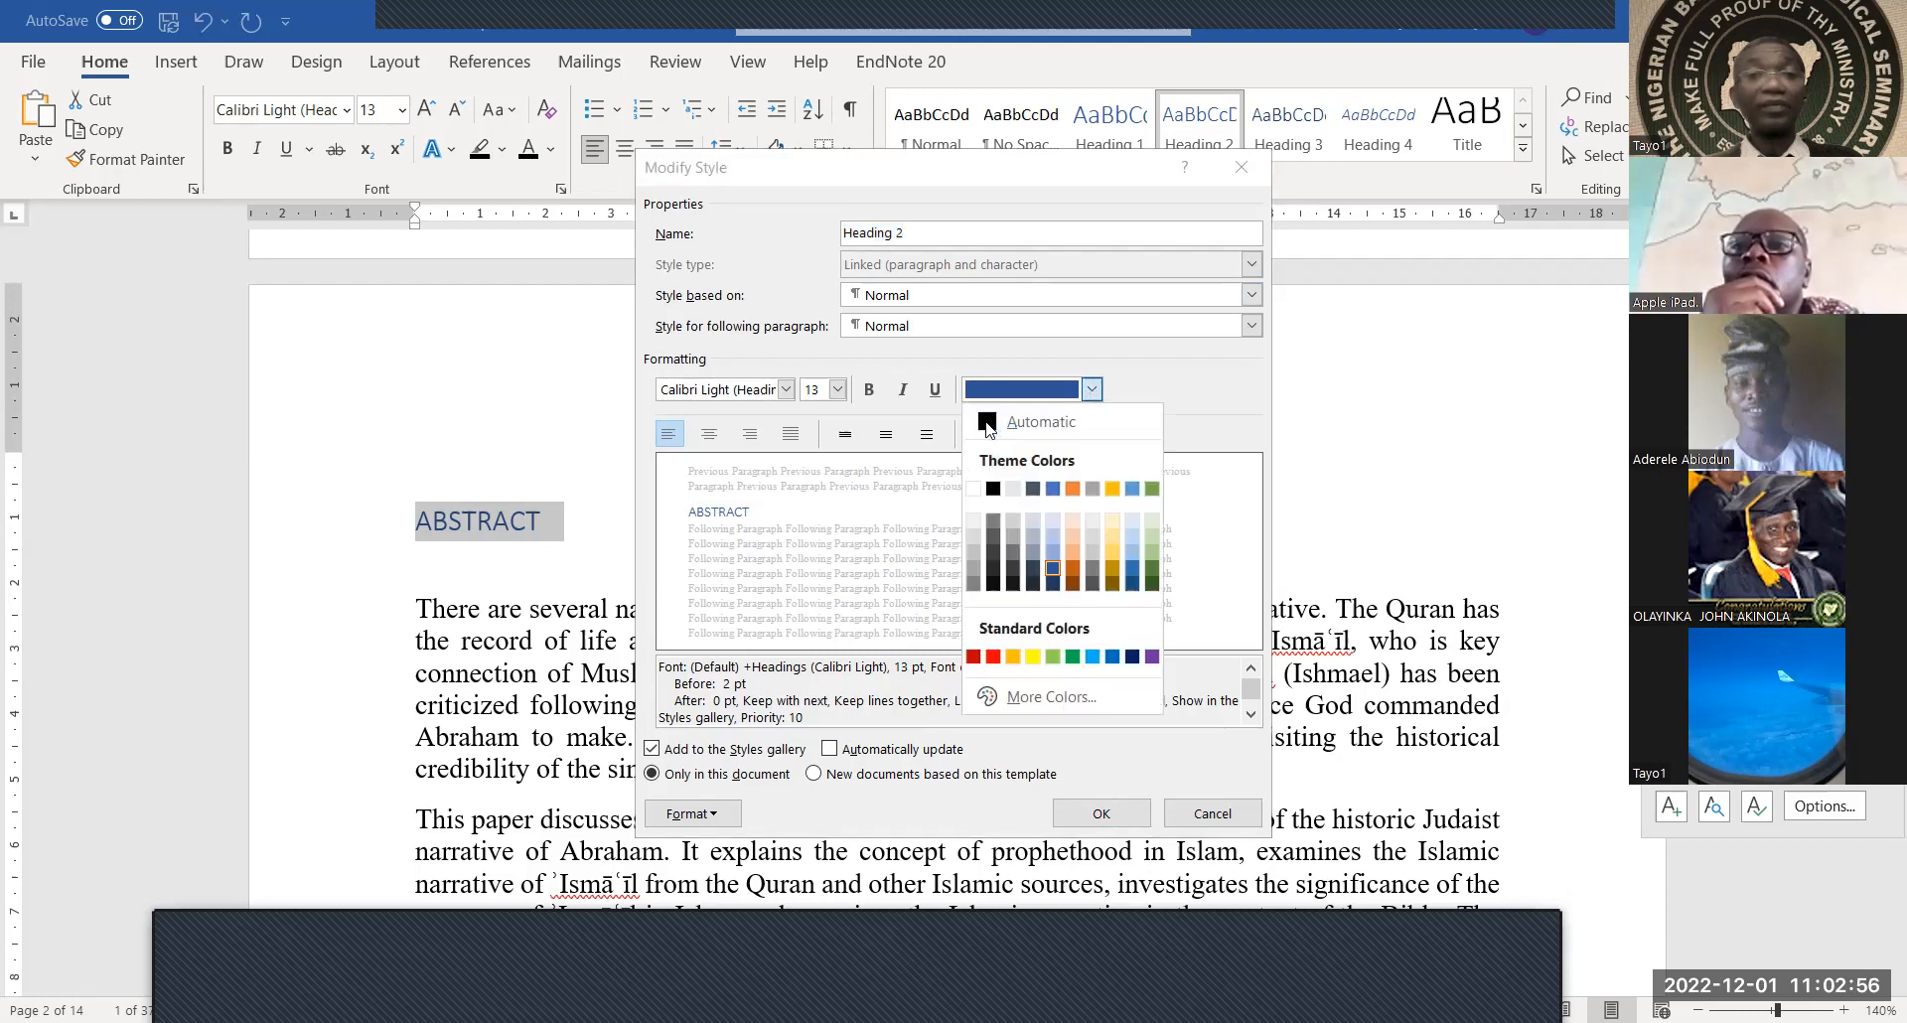
left_click(988, 425)
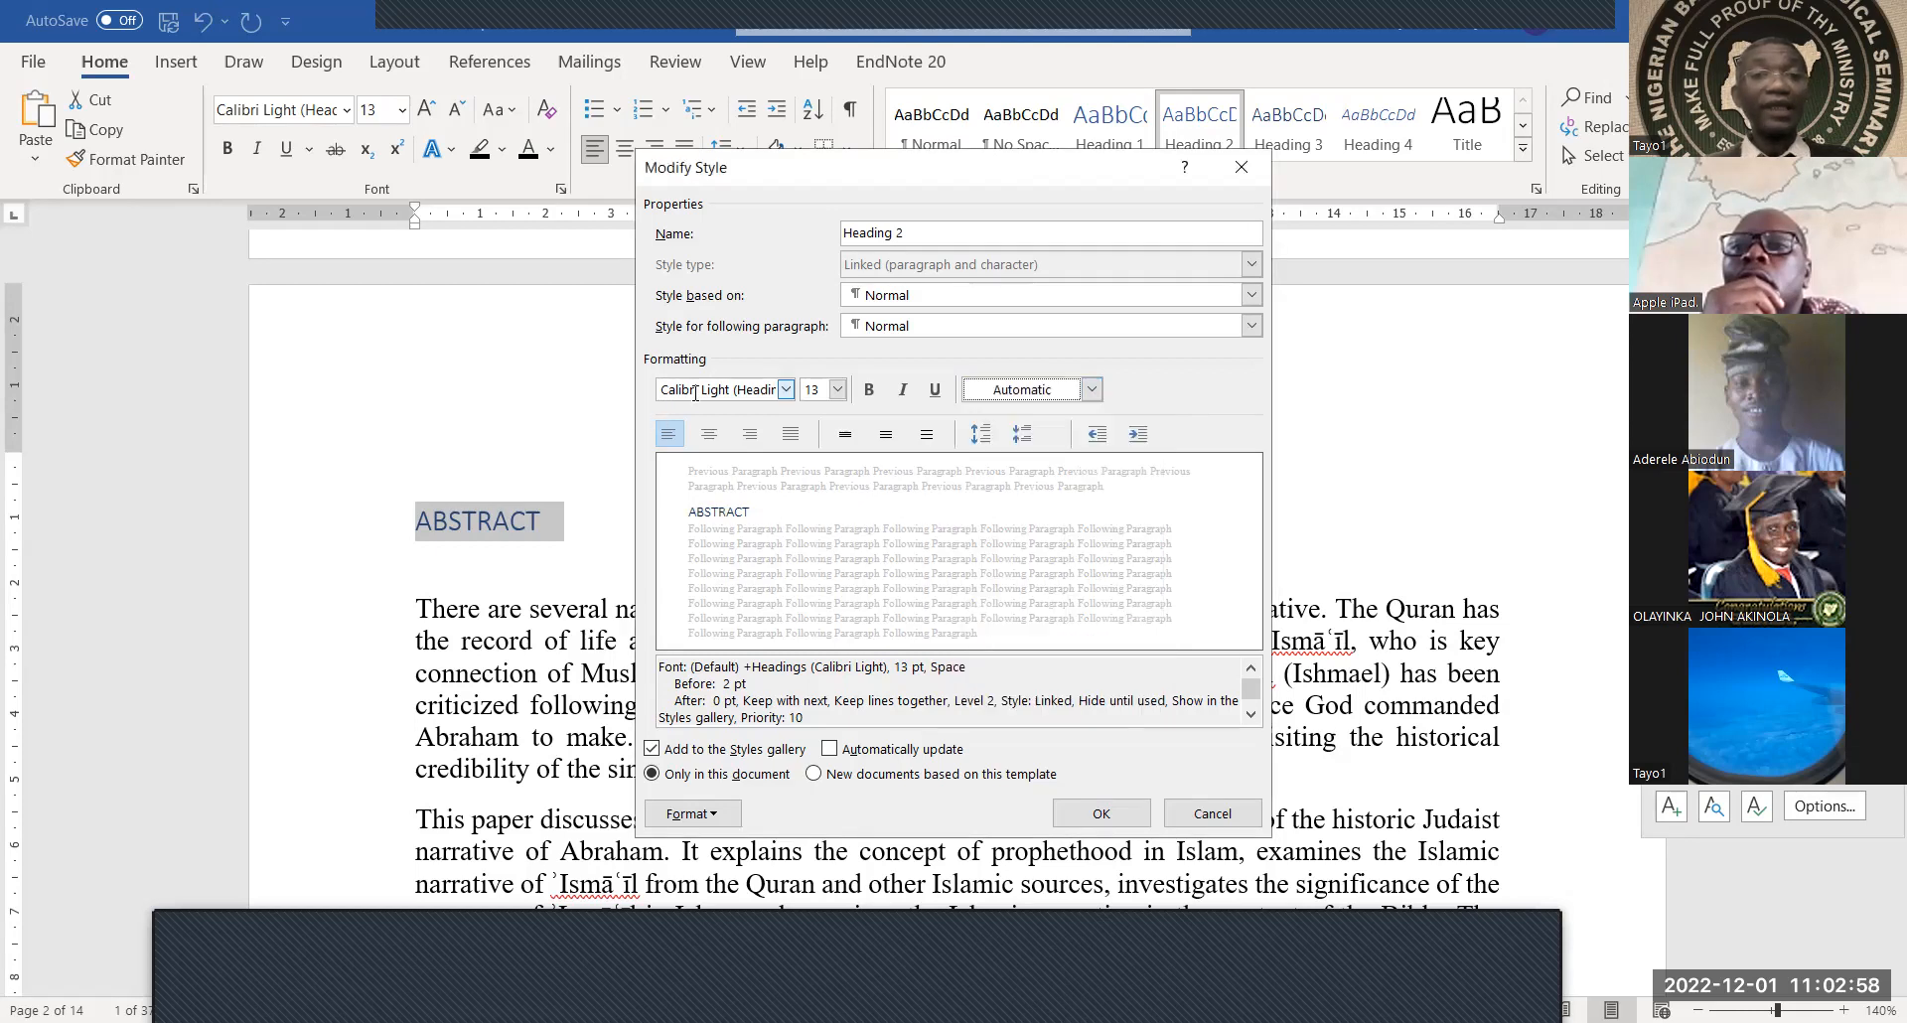
left_click(786, 390)
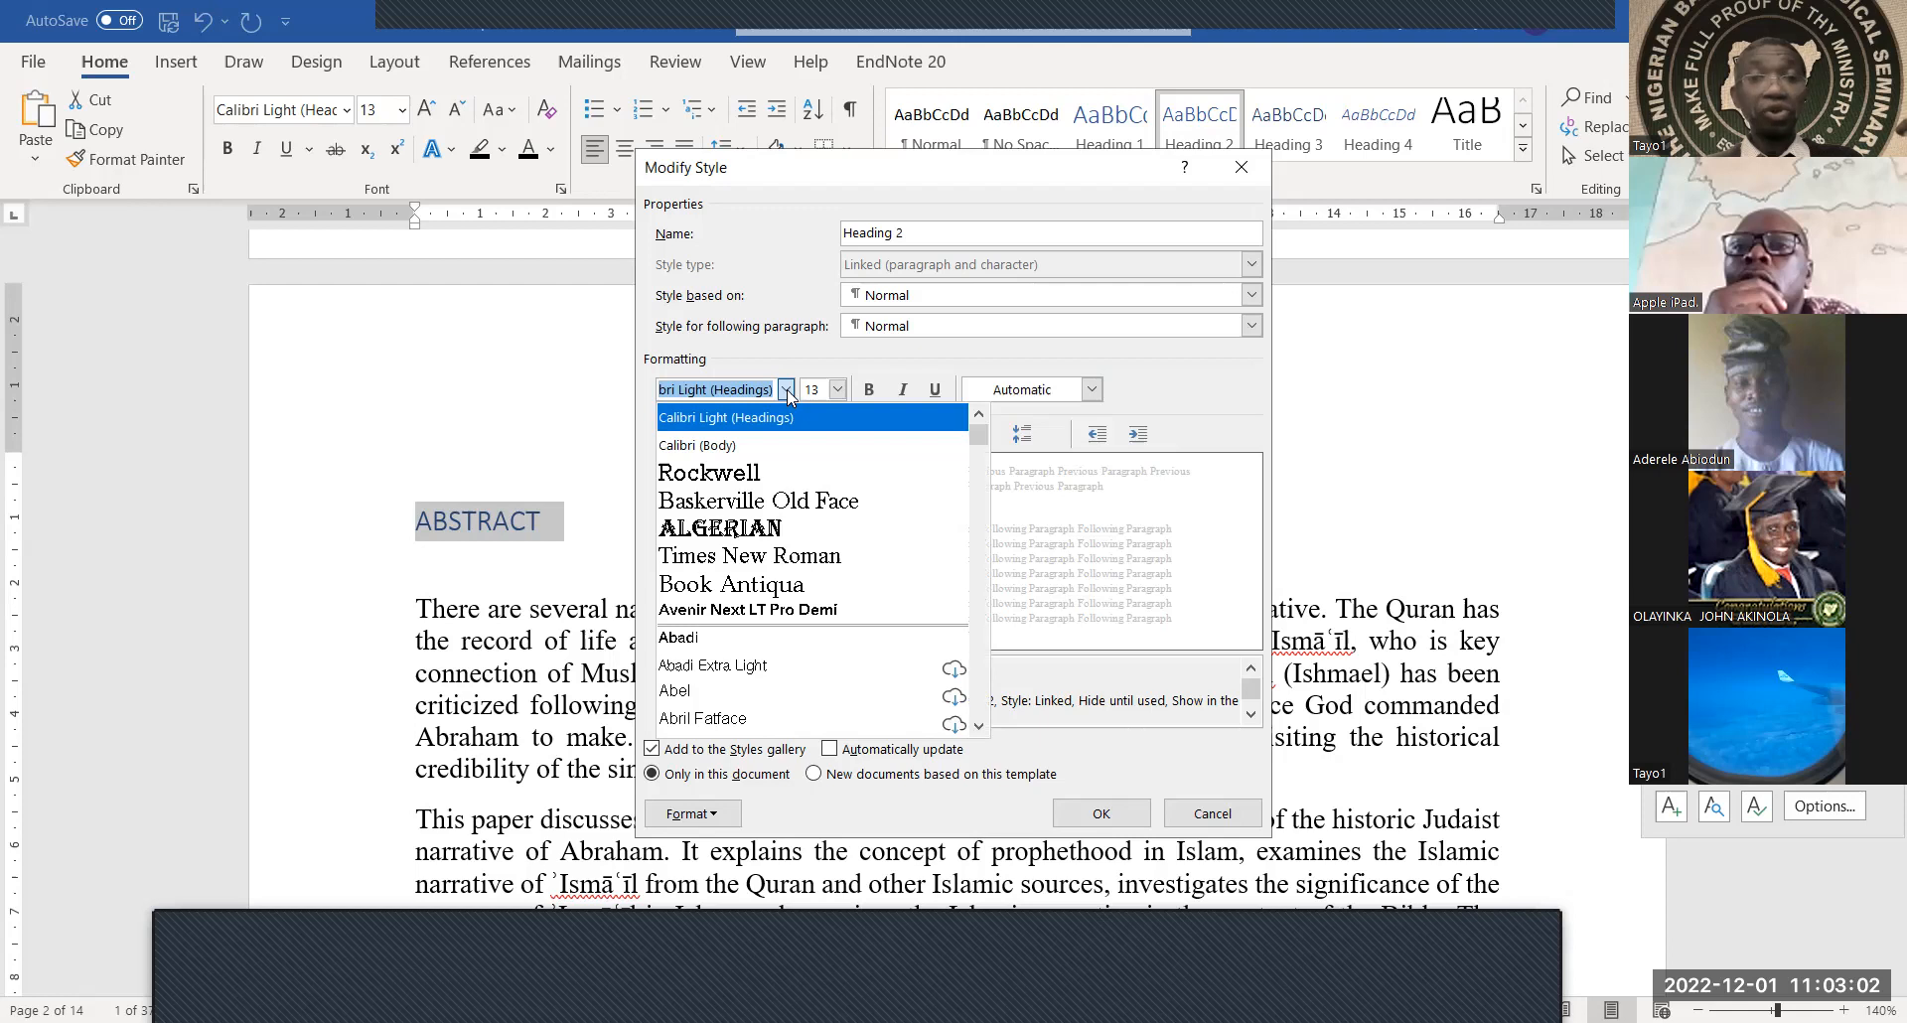
left_click(749, 564)
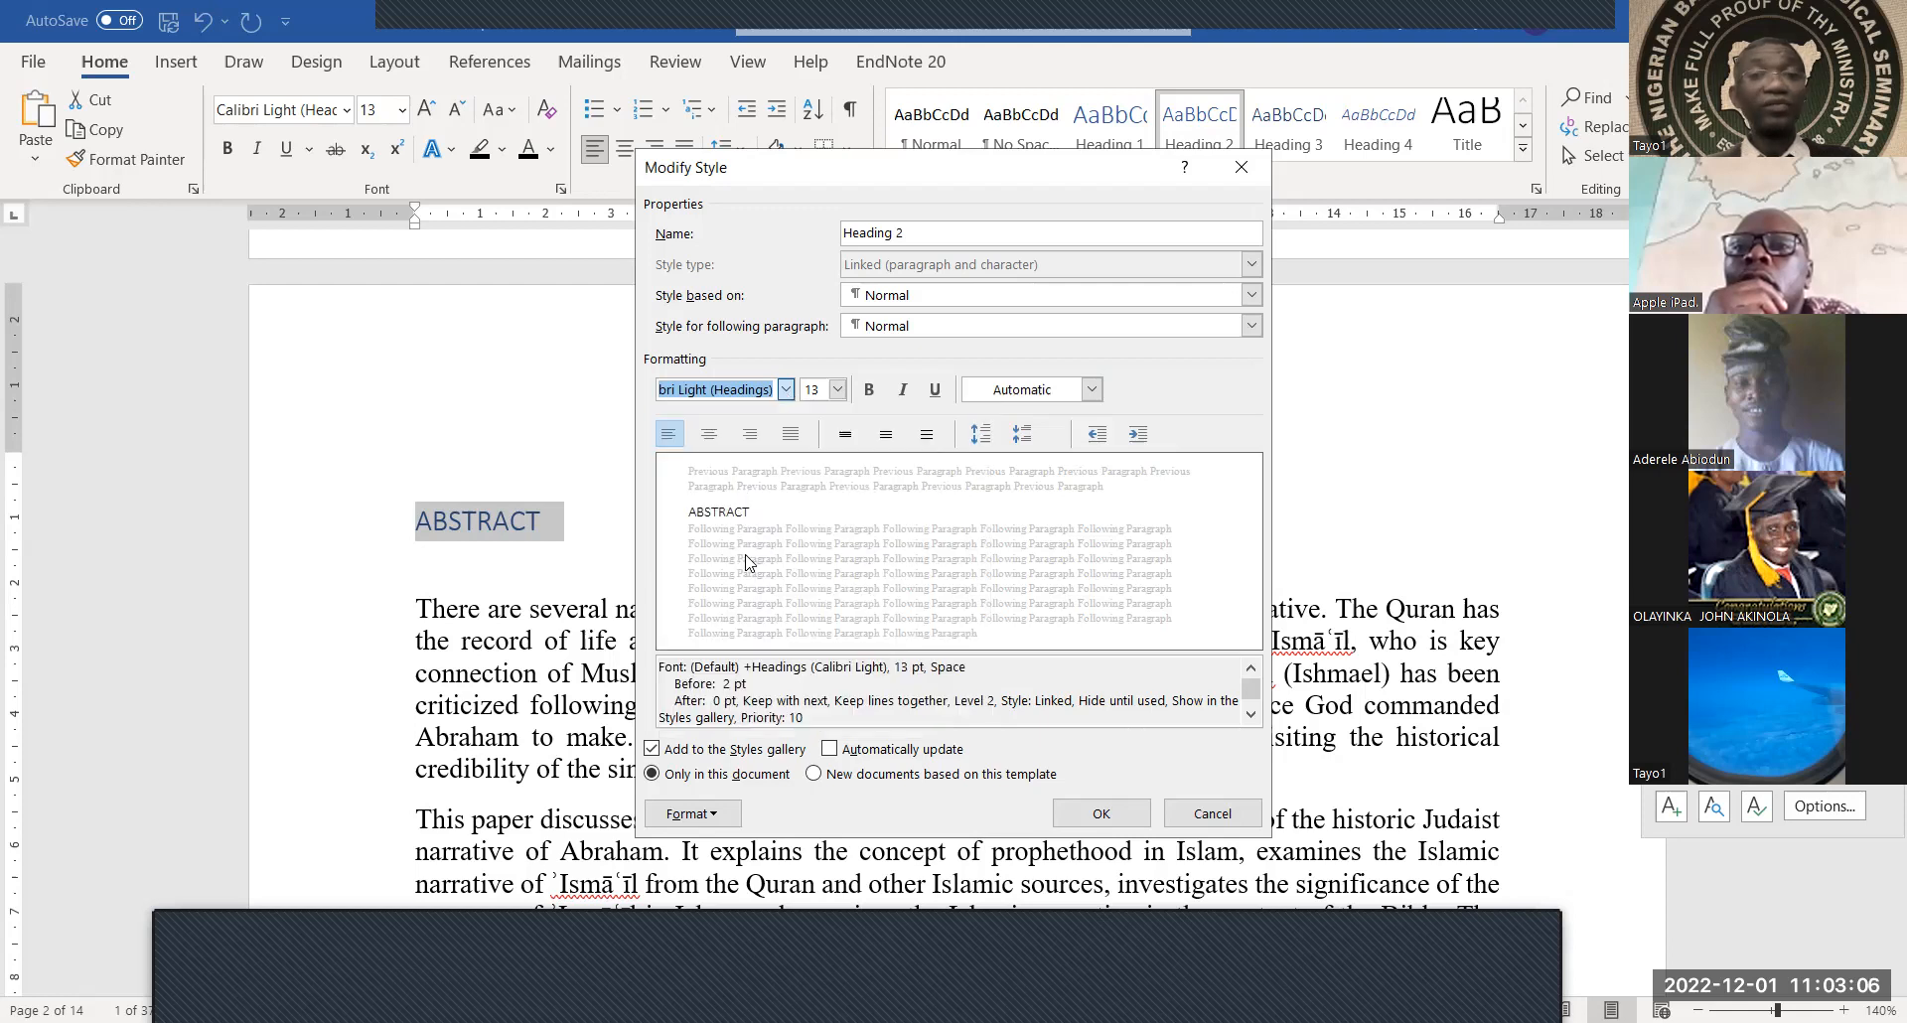
left_click(840, 390)
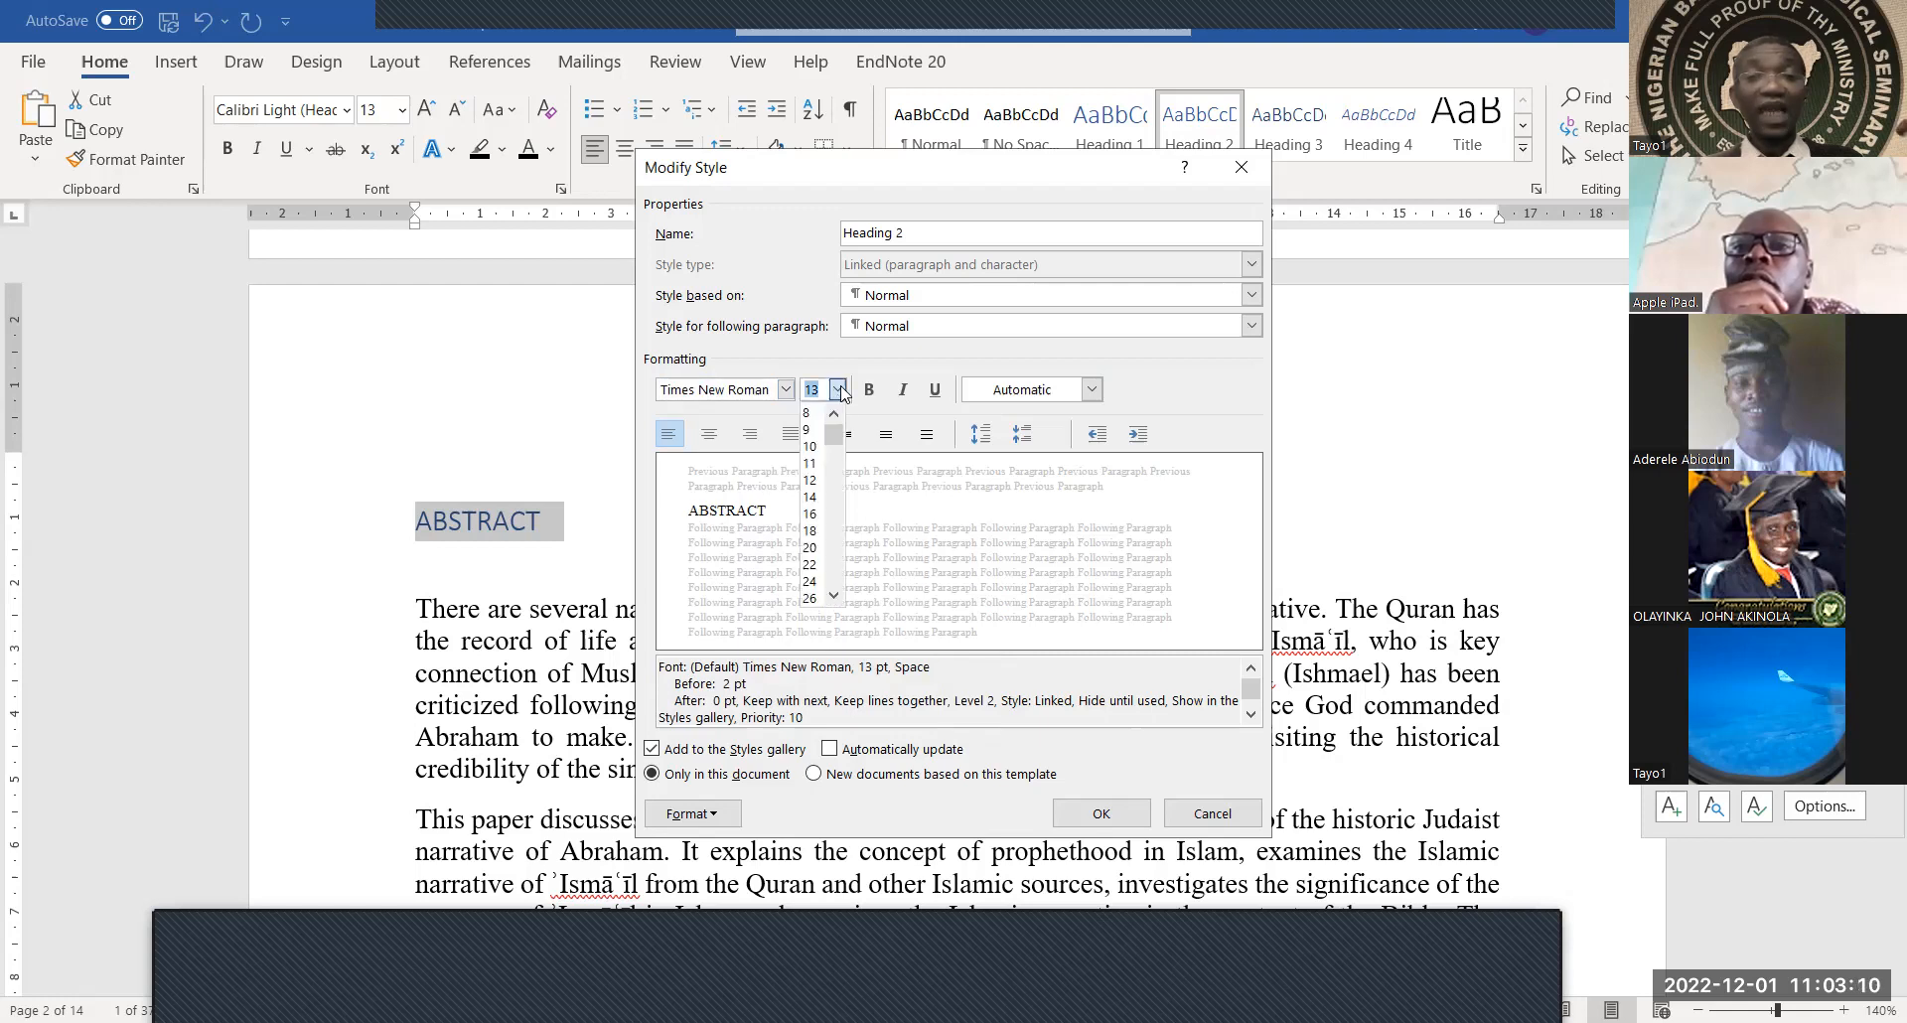
left_click(812, 496)
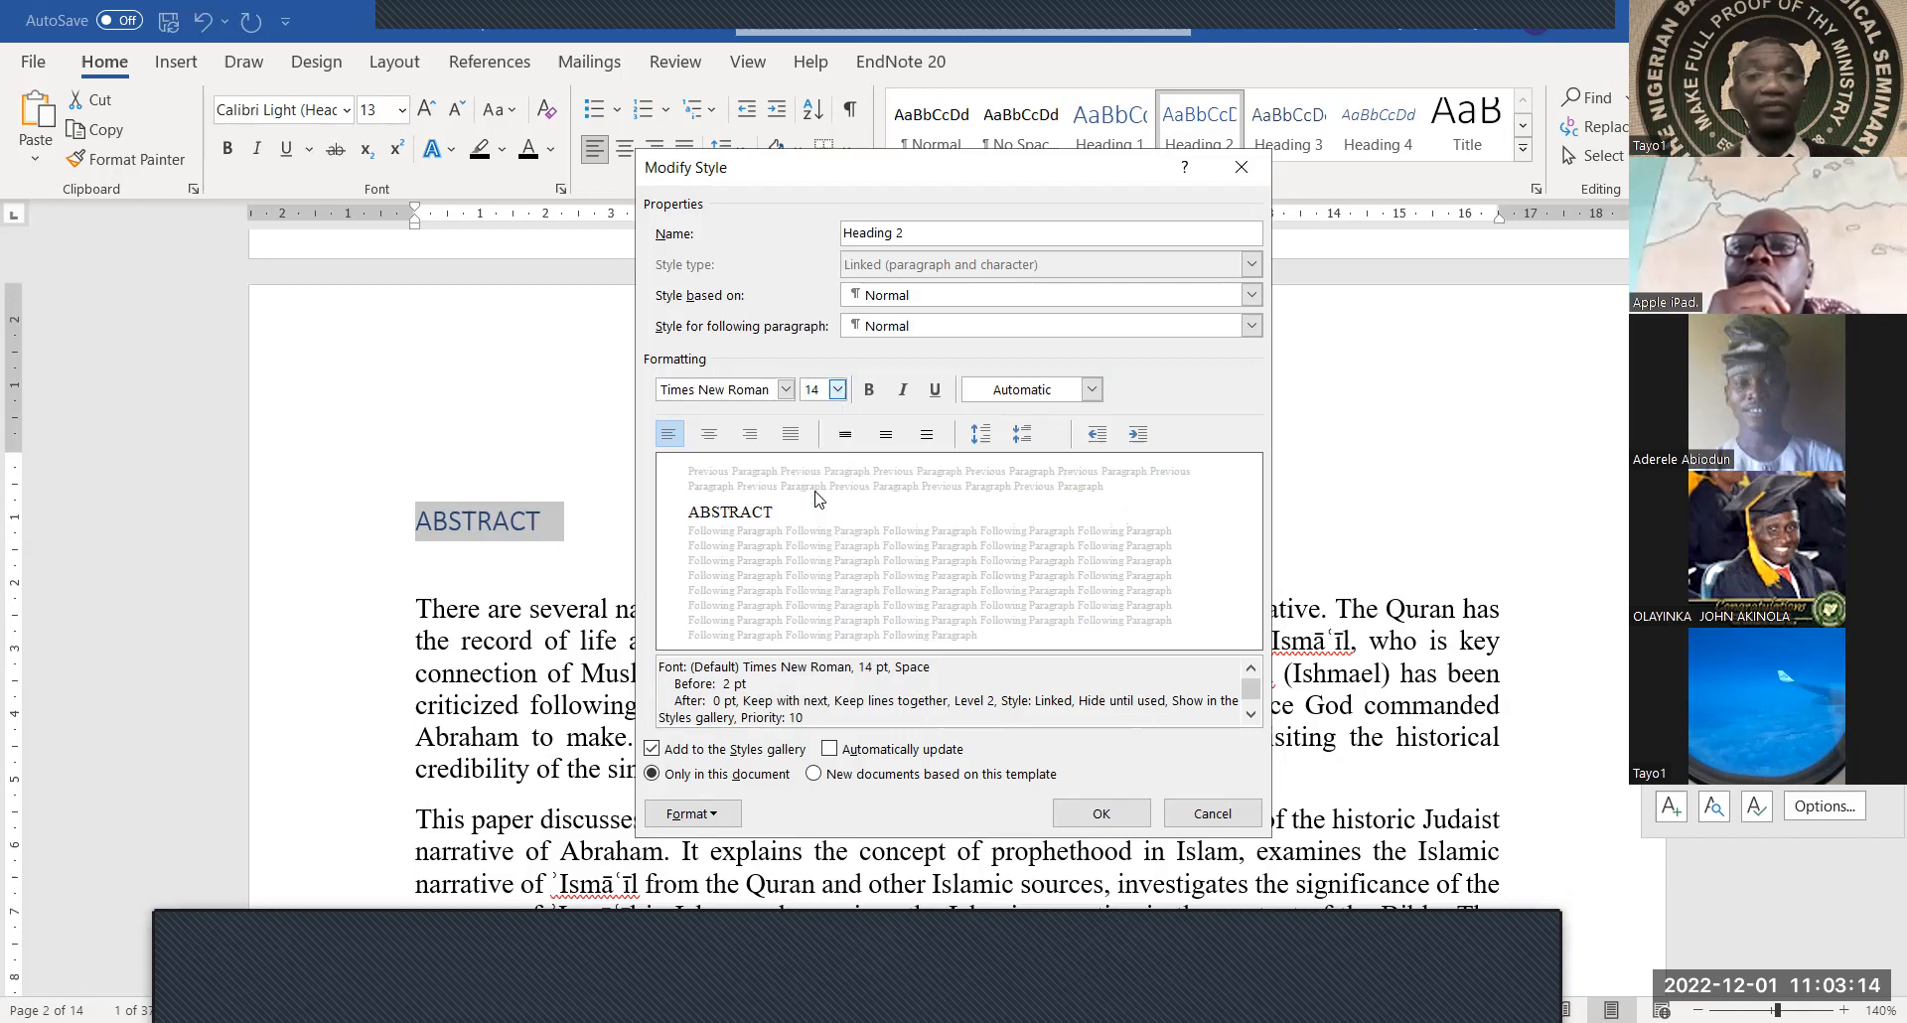
left_click(870, 391)
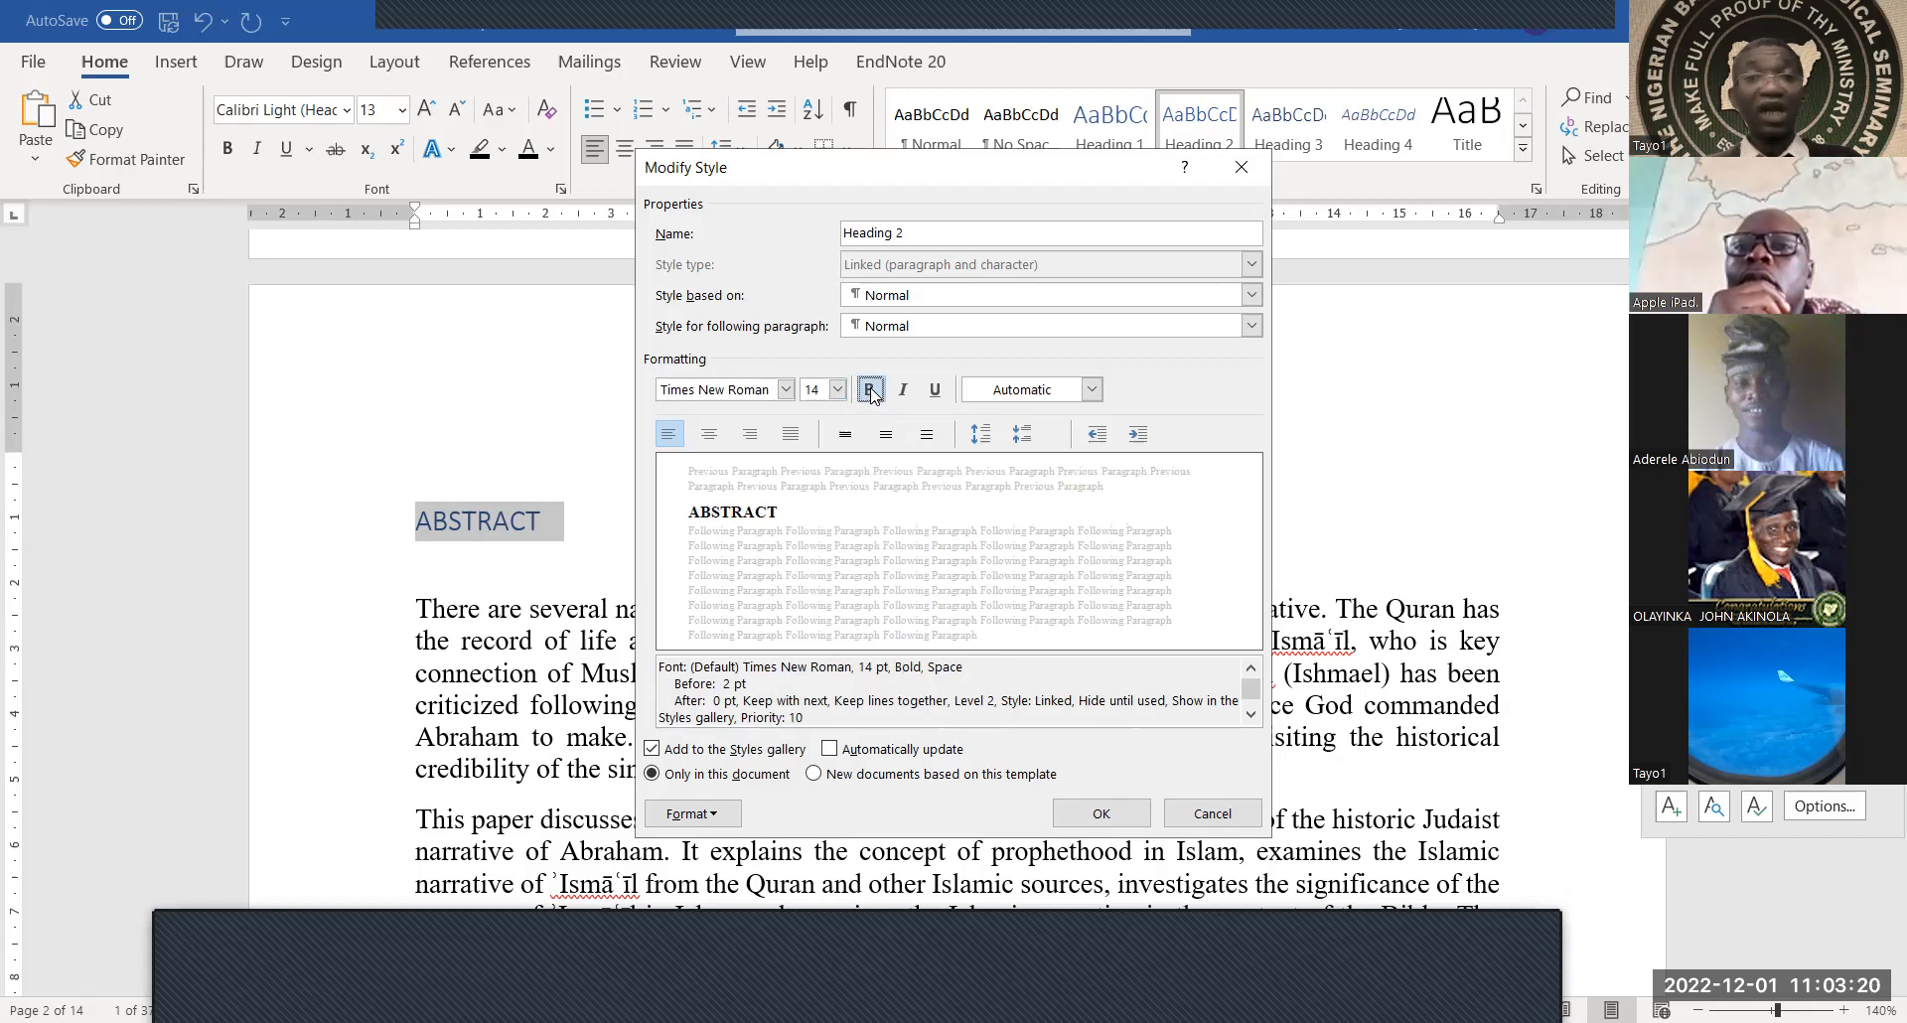
left_click(829, 750)
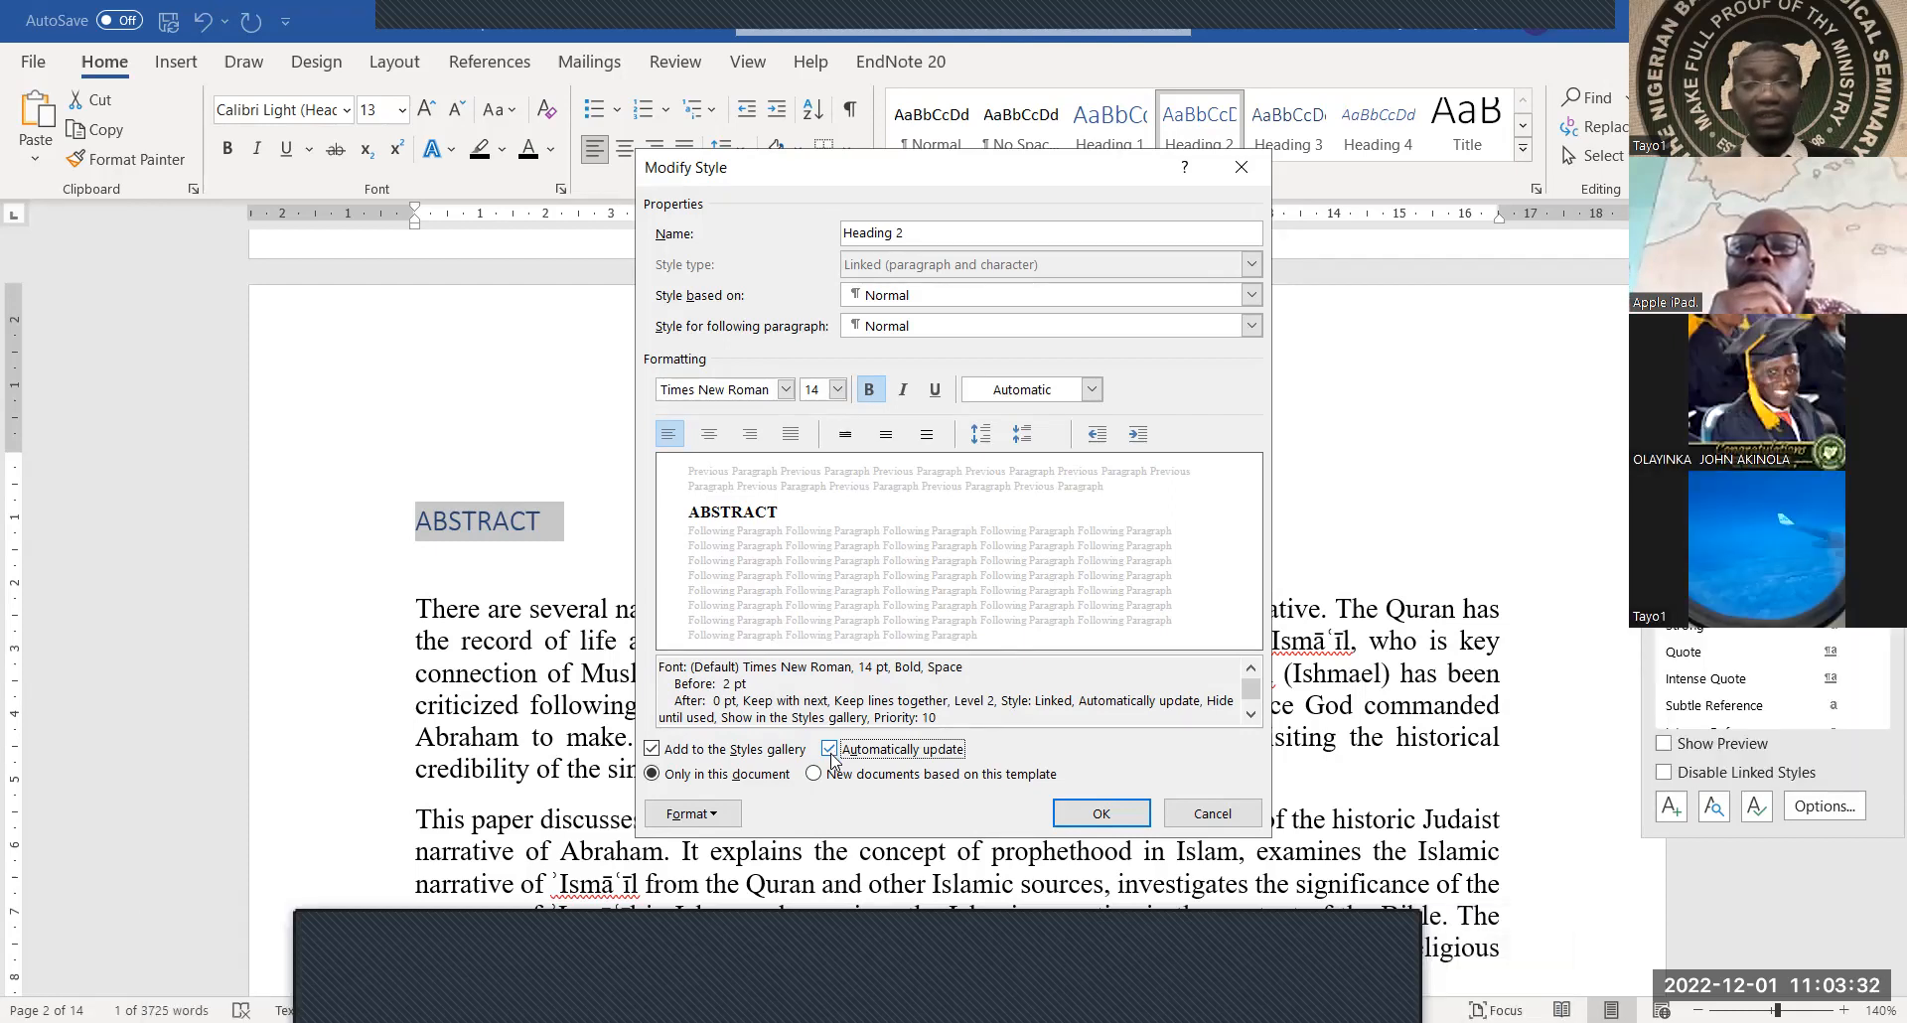
Save the Heading 2 changes to new documents based on this template and confirm
left_click(814, 776)
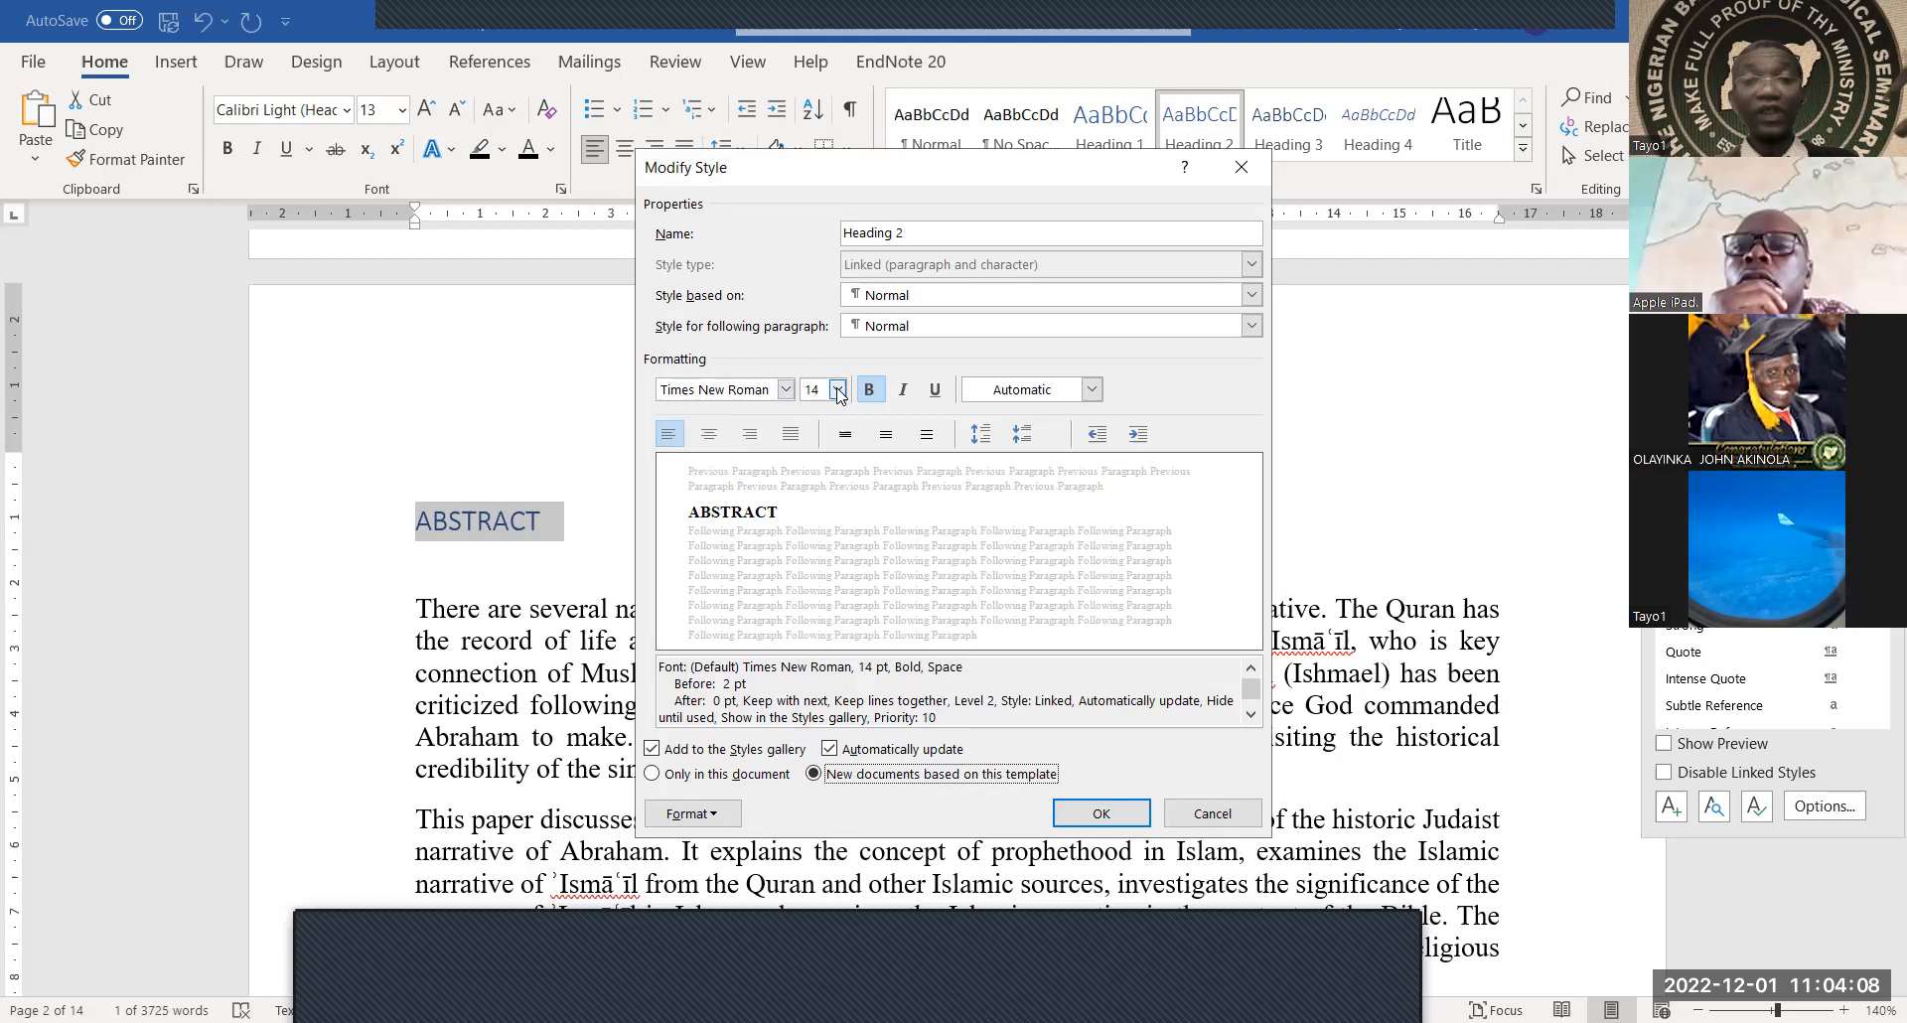
left_click(902, 389)
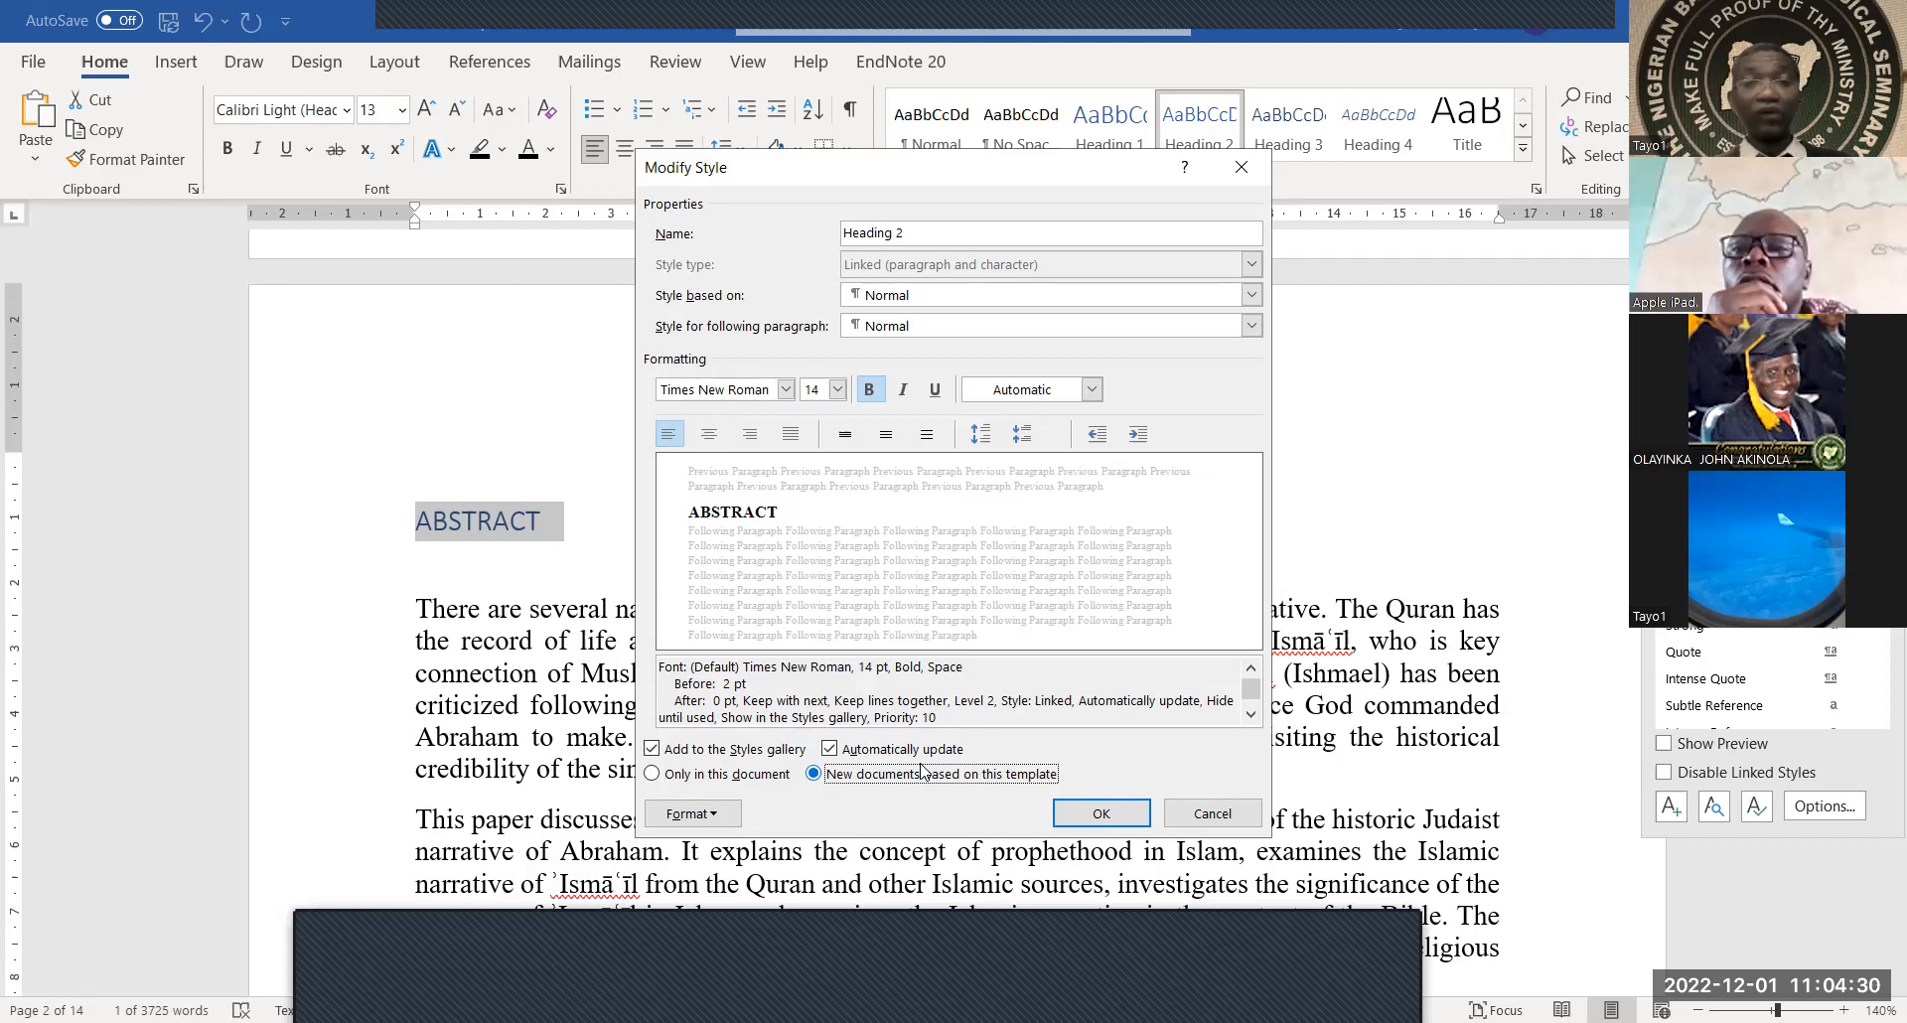
left_click(1098, 813)
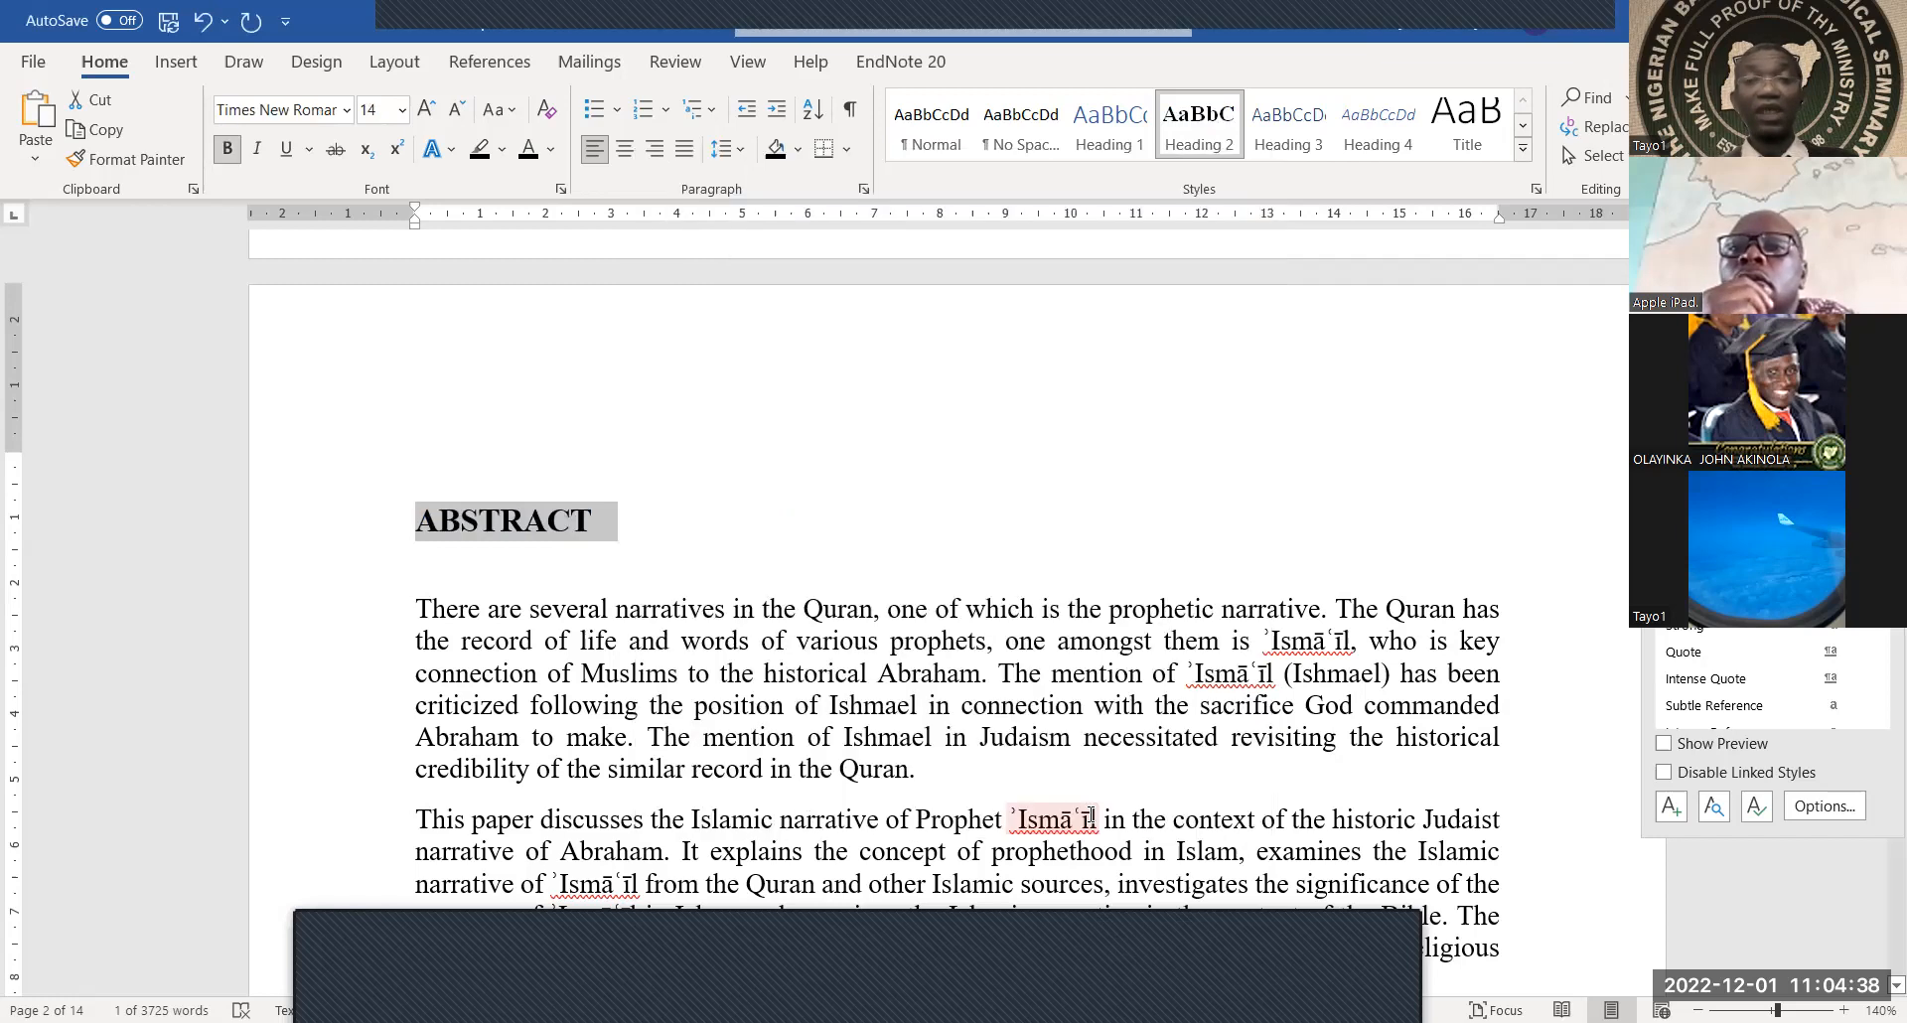
Delete the typed TABLE OF CONTENTS entries and the leftover Bibliography line below the abstract
left_click(548, 518)
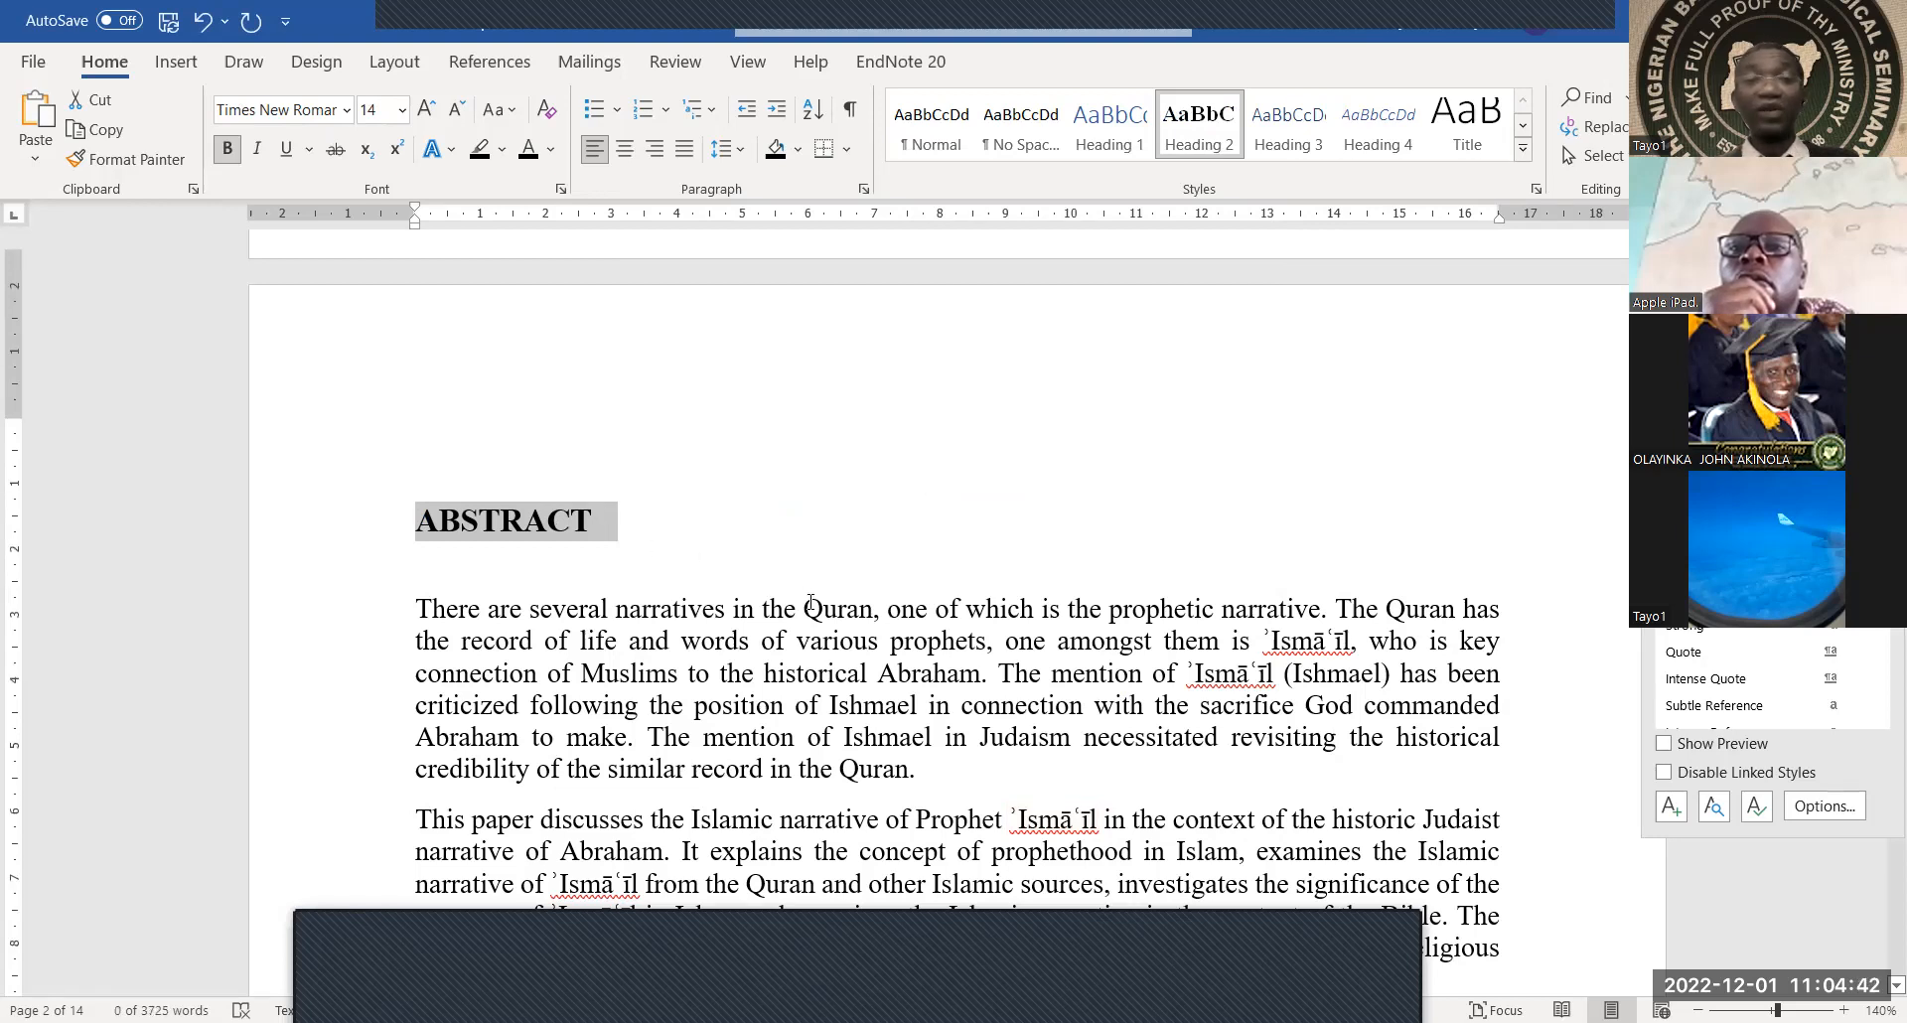
scroll(810, 603, "down", 4)
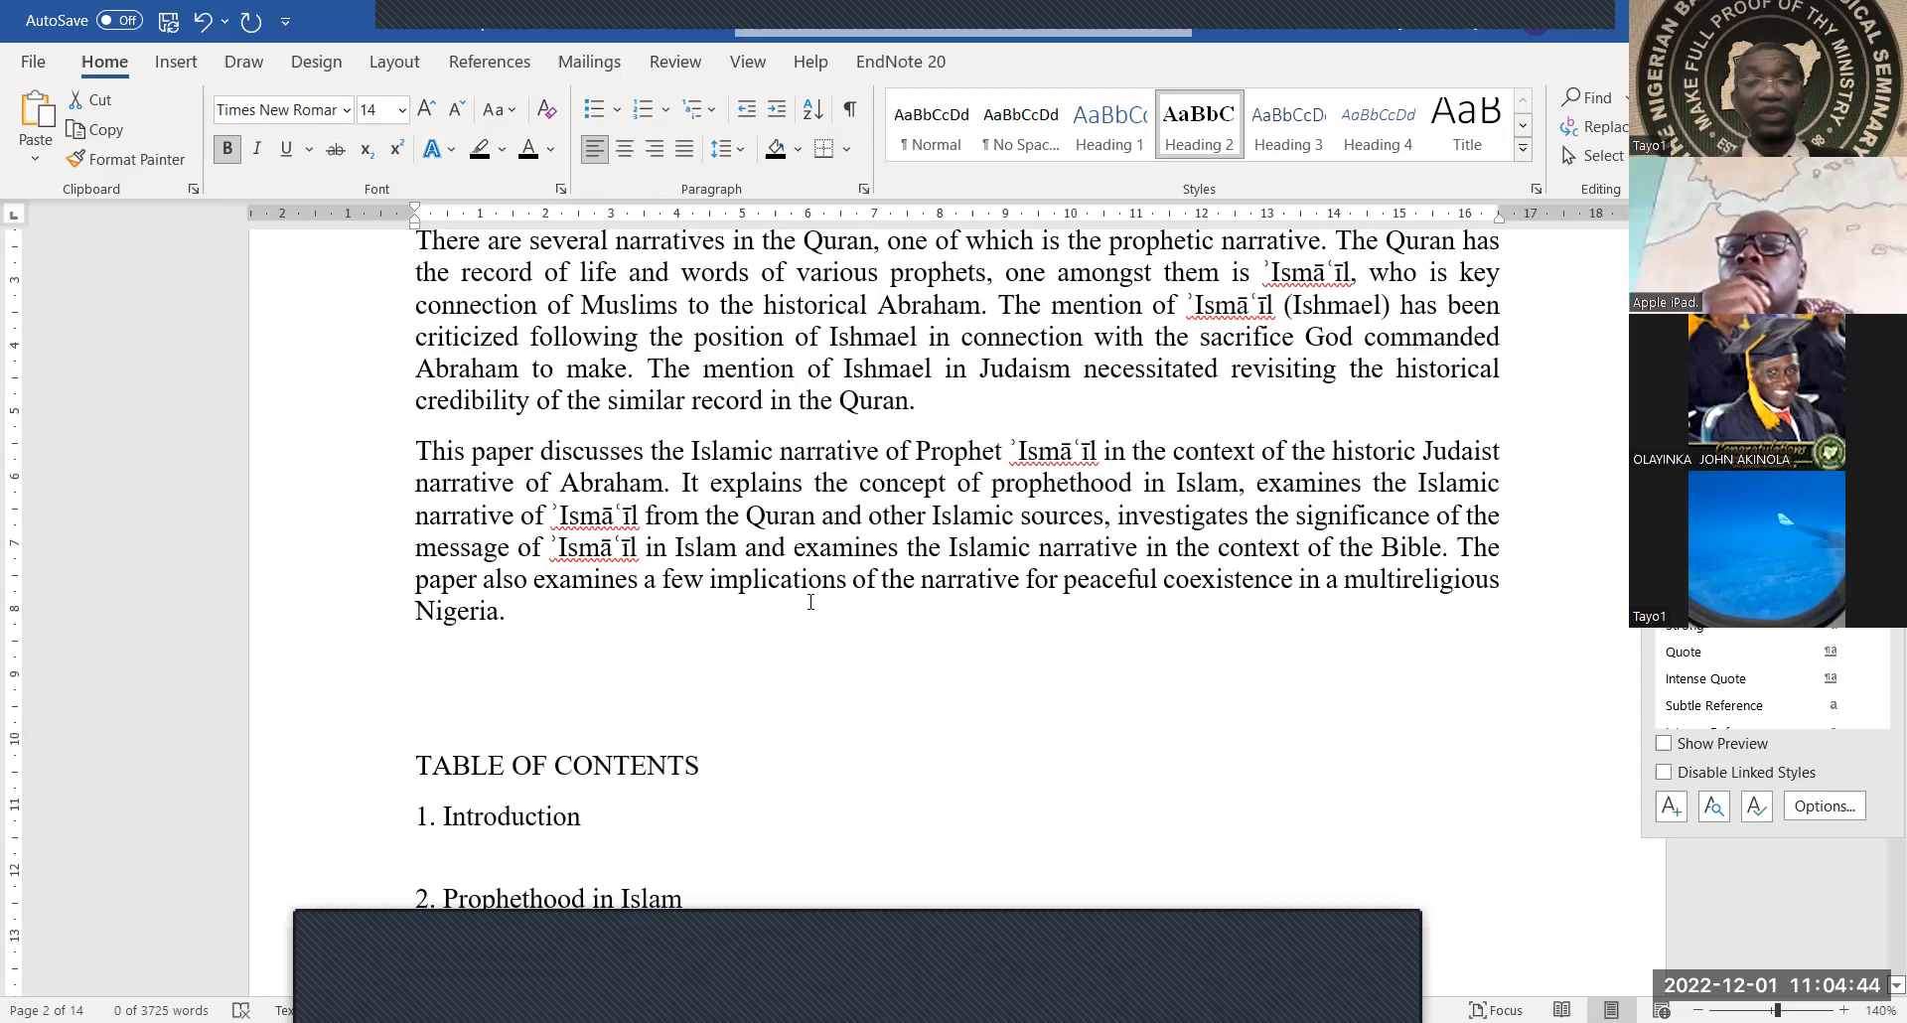
scroll(811, 603, "up", 3)
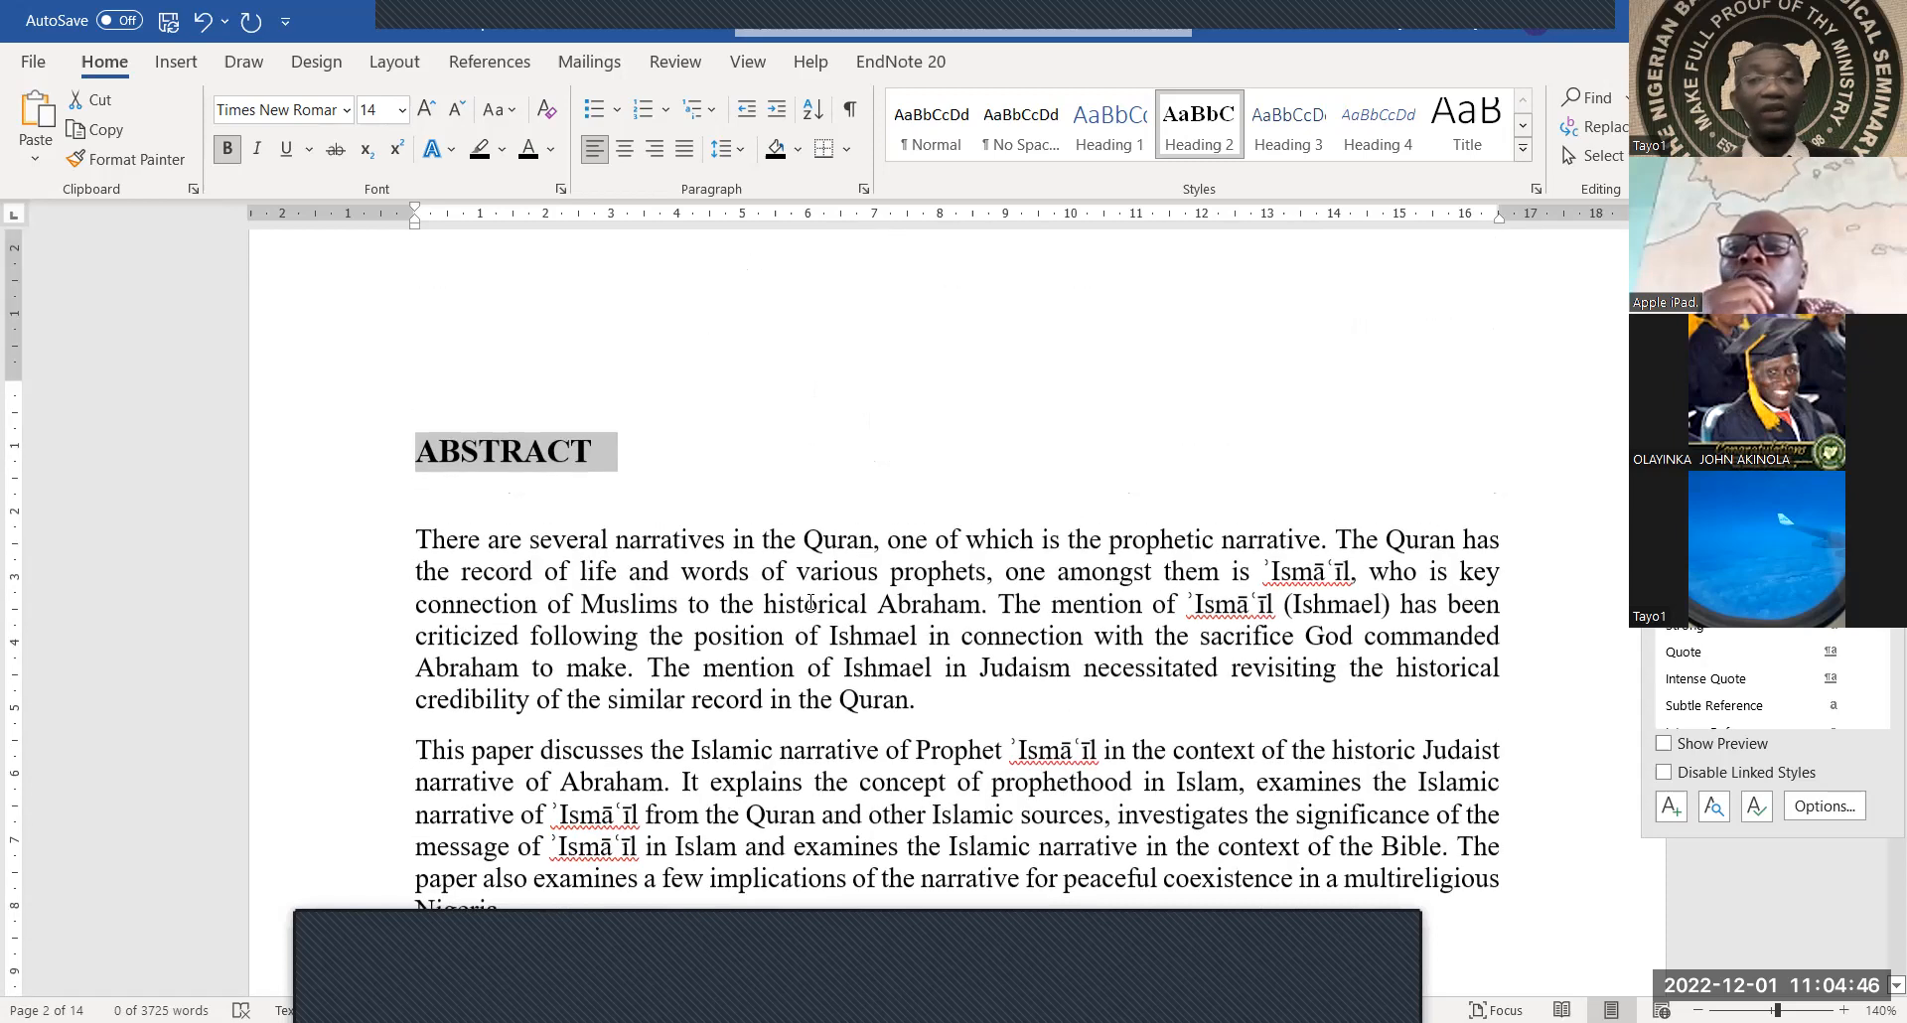
scroll(810, 603, "down", 3)
scroll(755, 586, "down", 1)
left_click(713, 618)
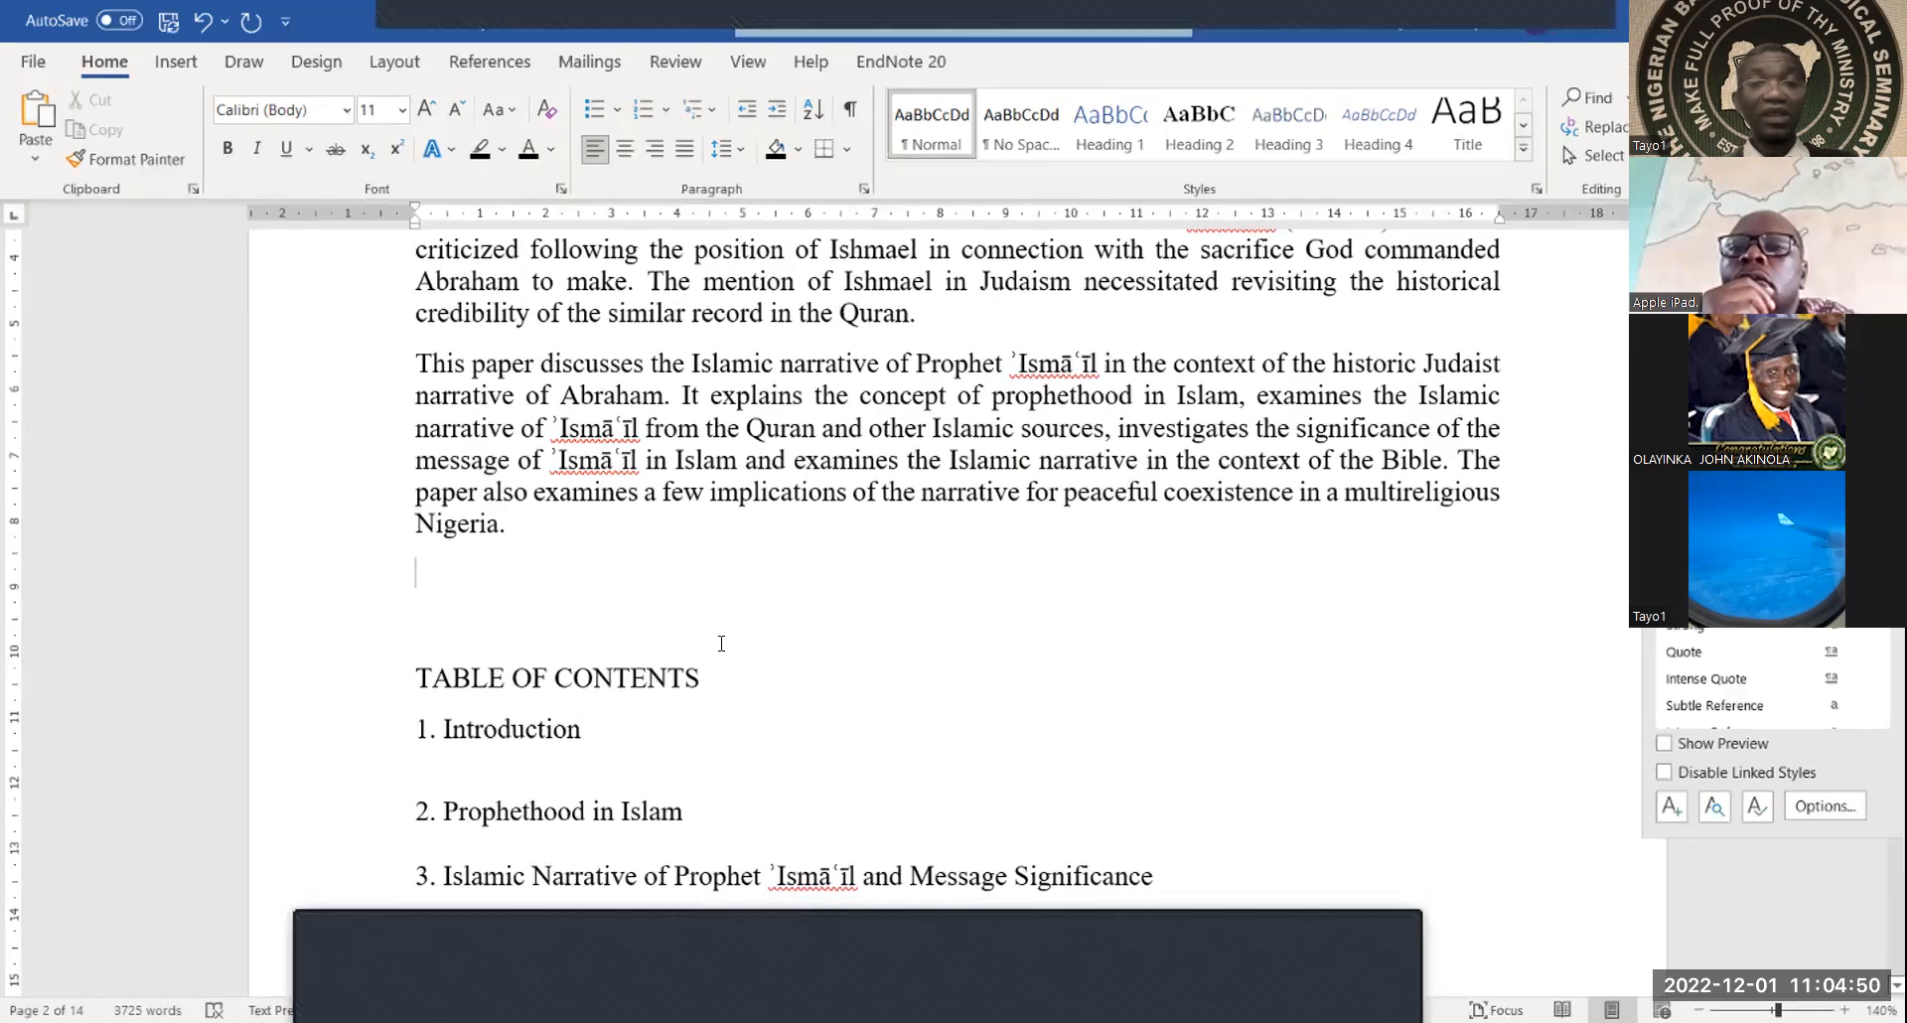
scroll(715, 626, "down", 3)
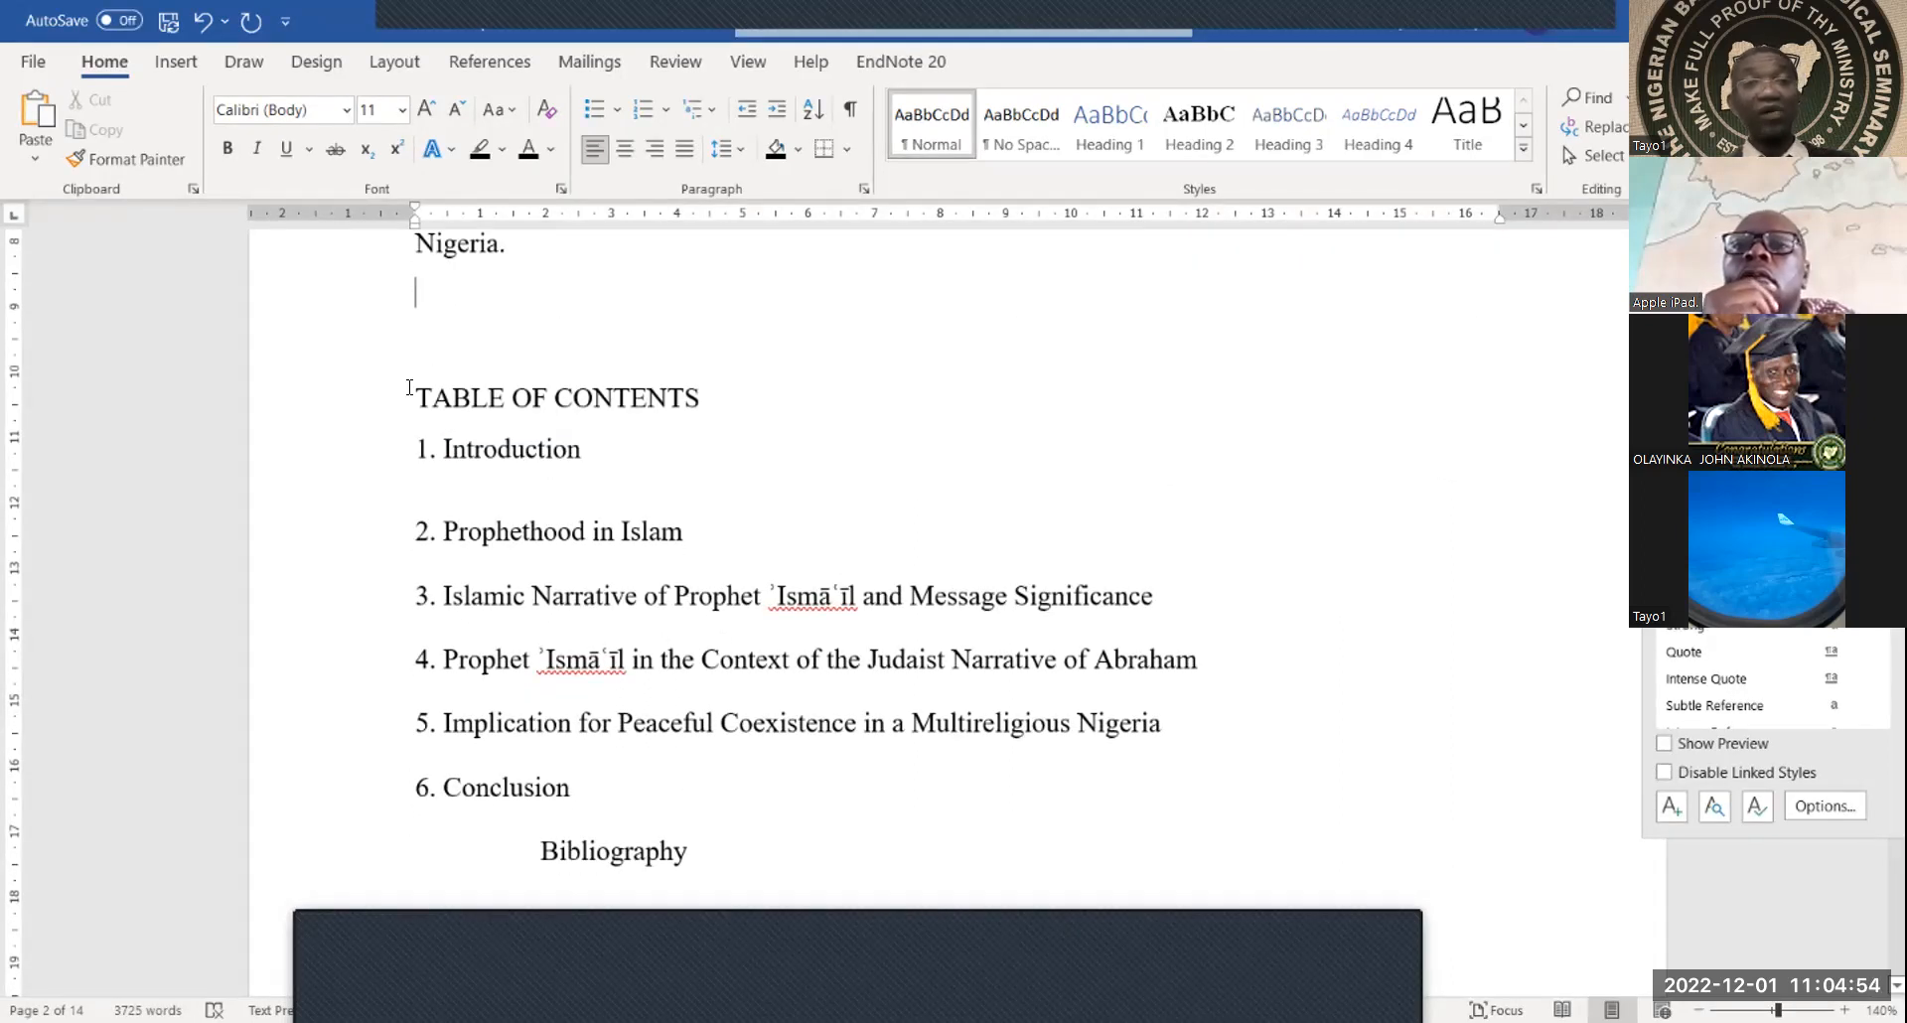
left_click_drag(407, 388, 725, 785)
key("Delete")
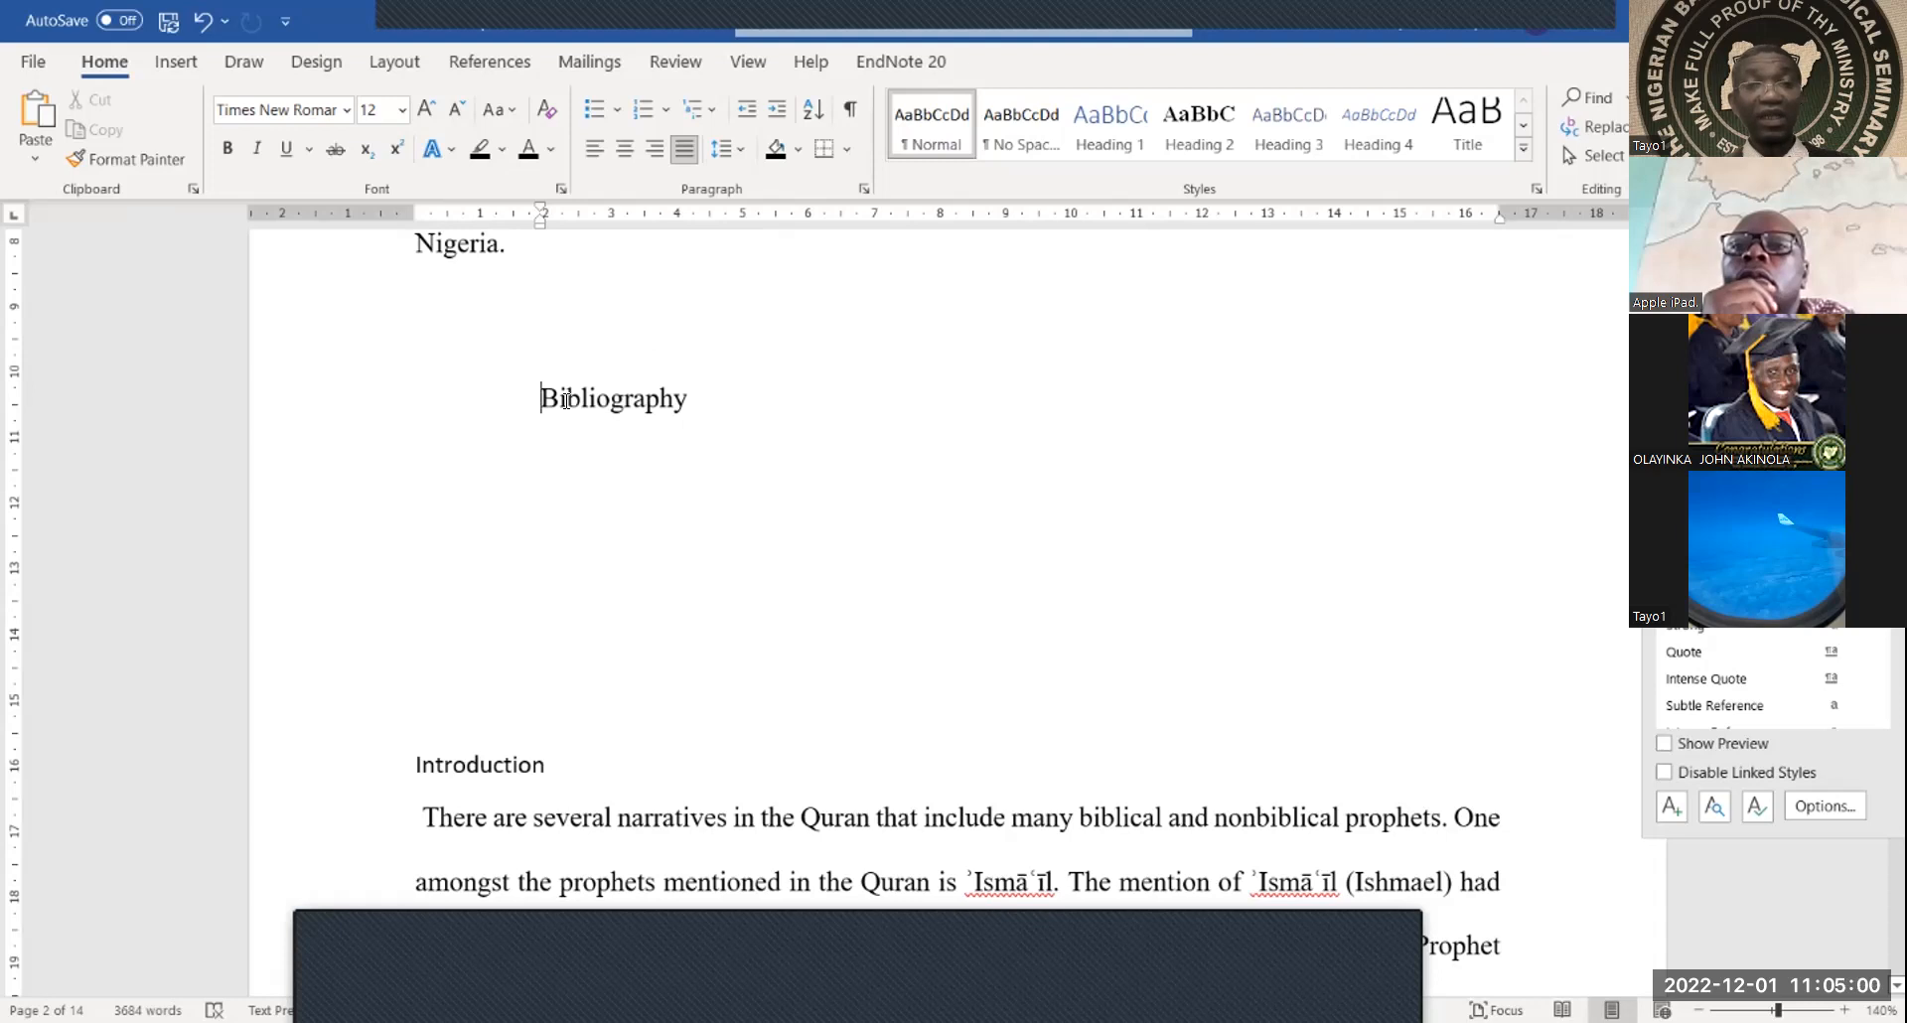
triple_click(786, 395)
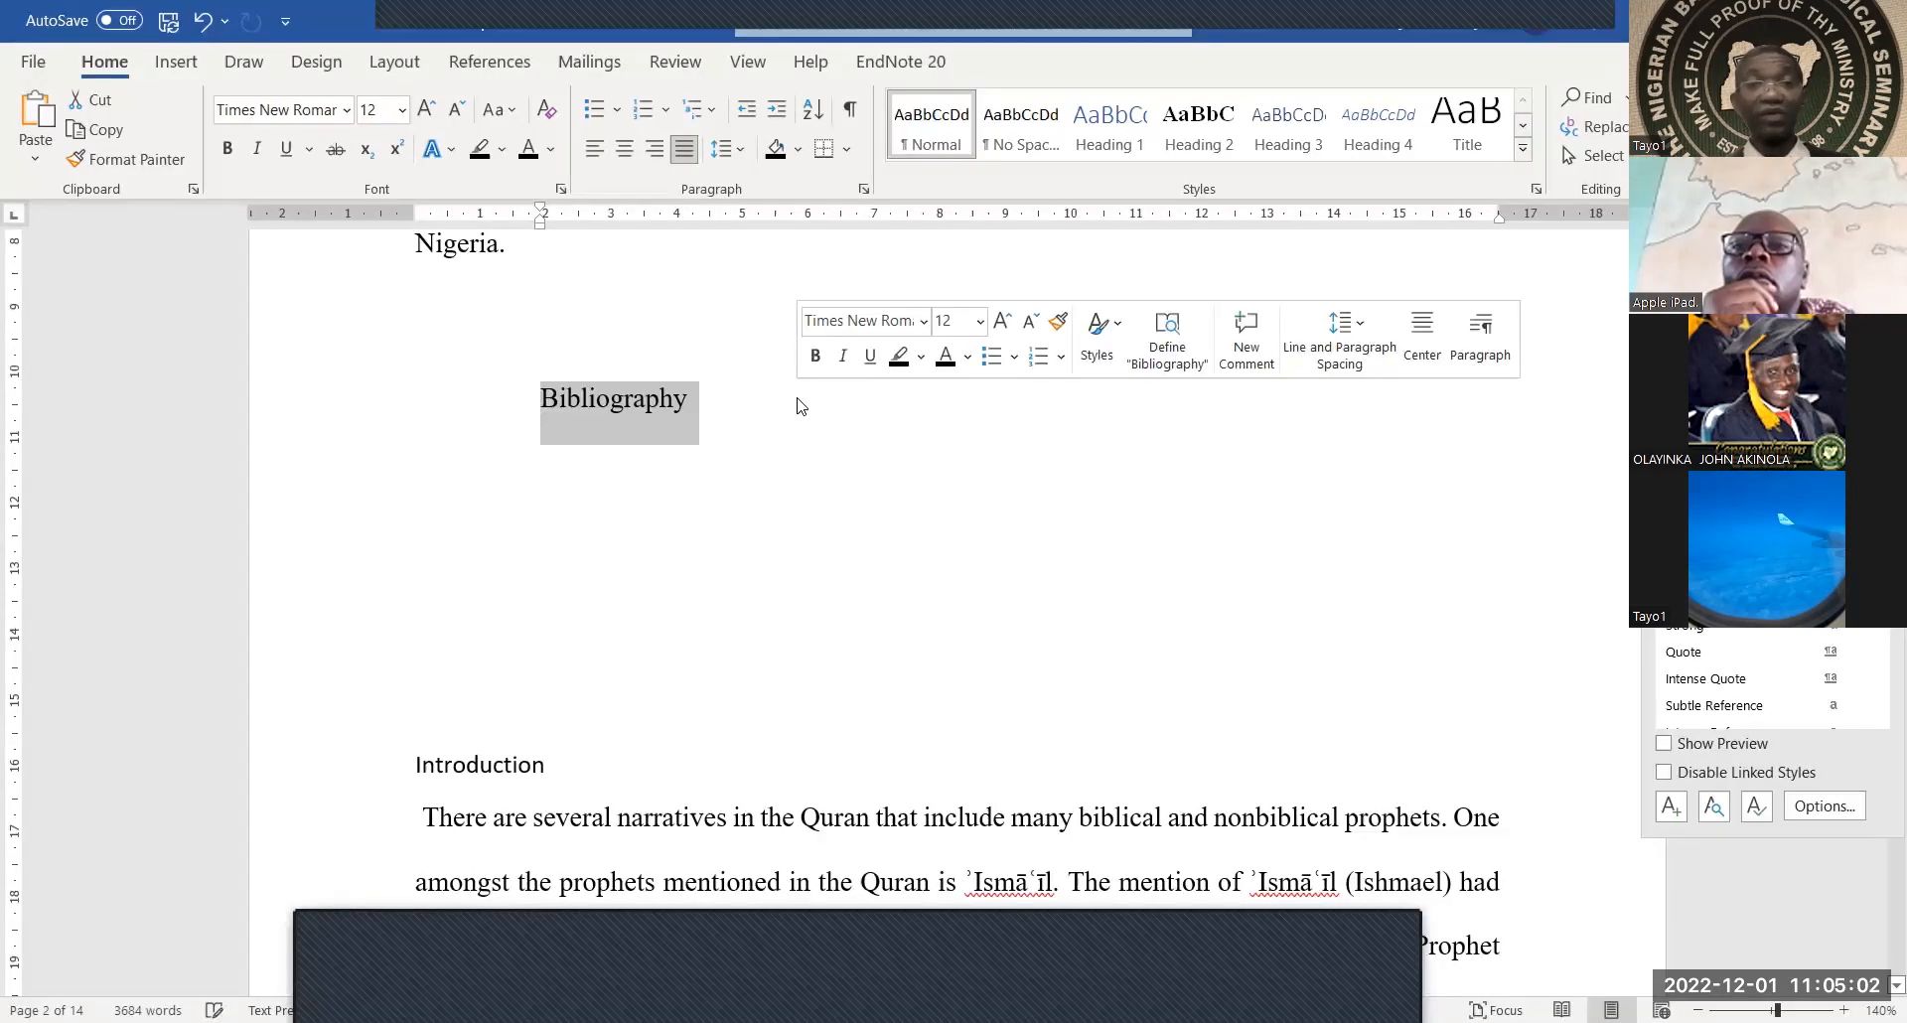
key("Delete")
scroll(798, 397, "up", 15)
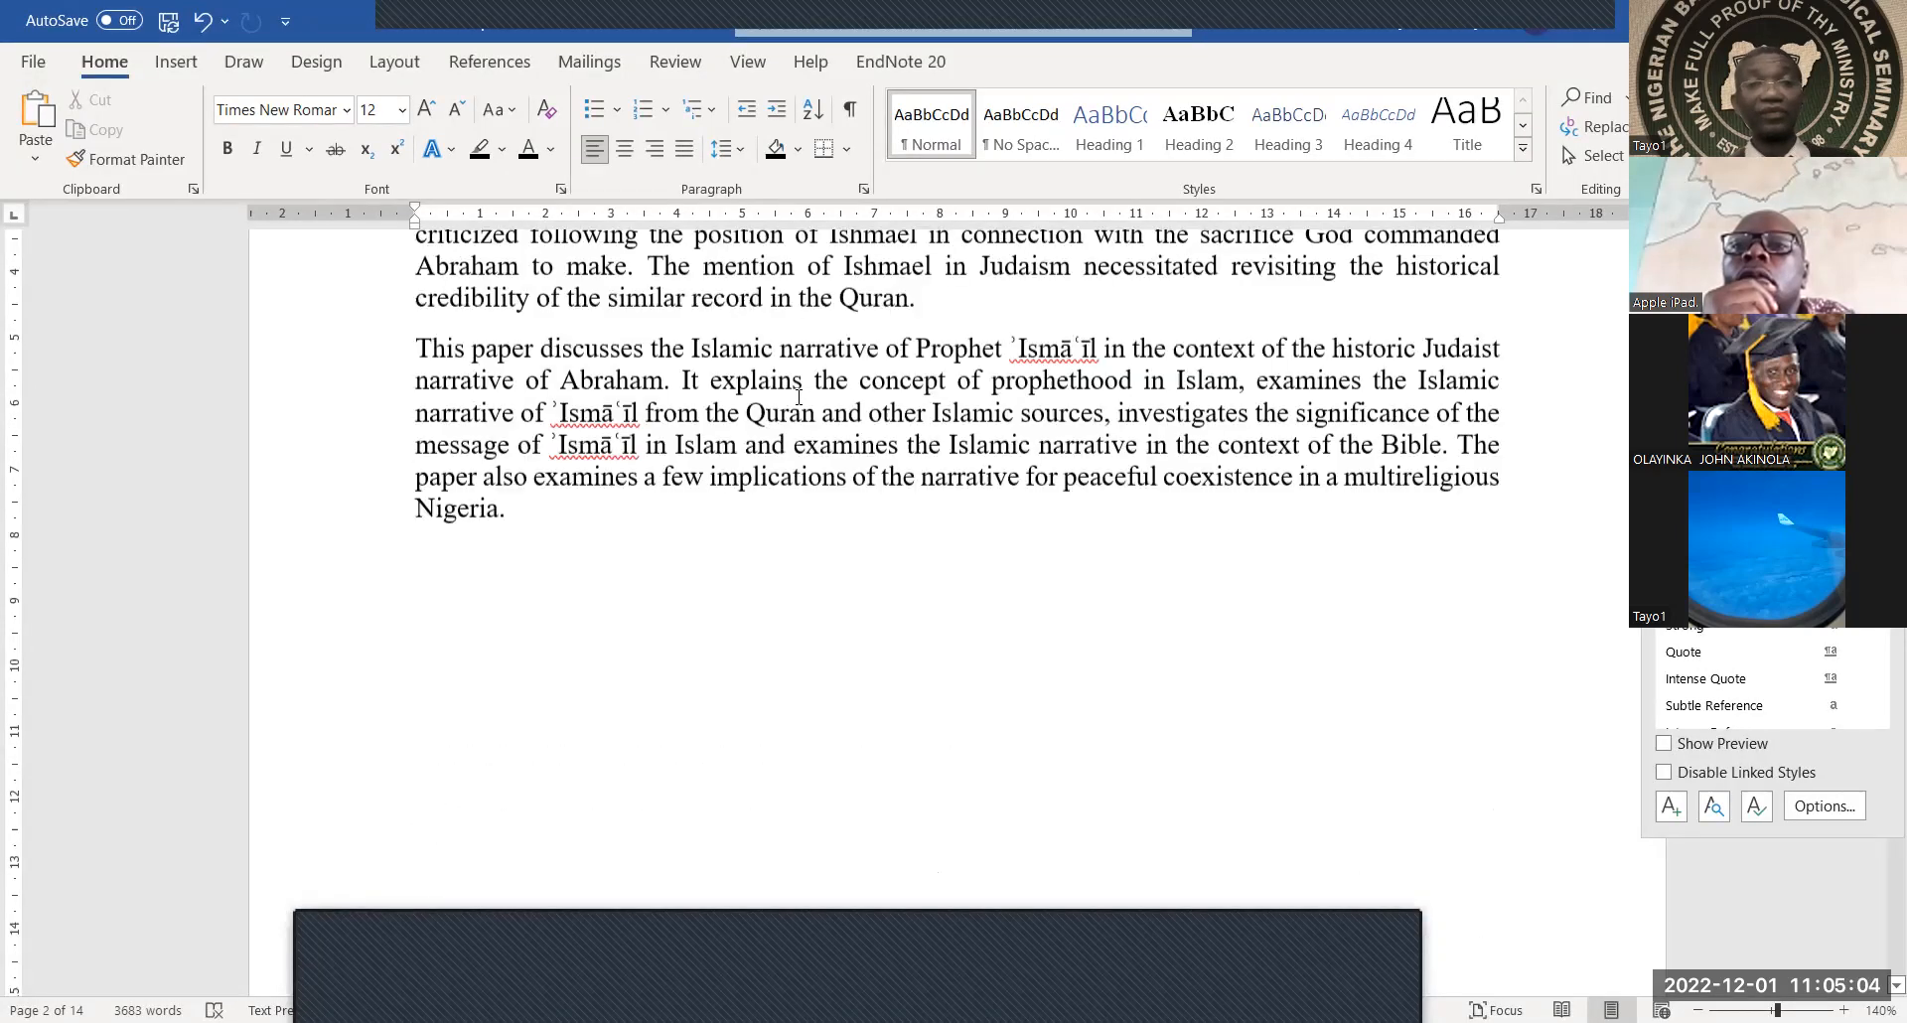
scroll(798, 397, "down", 8)
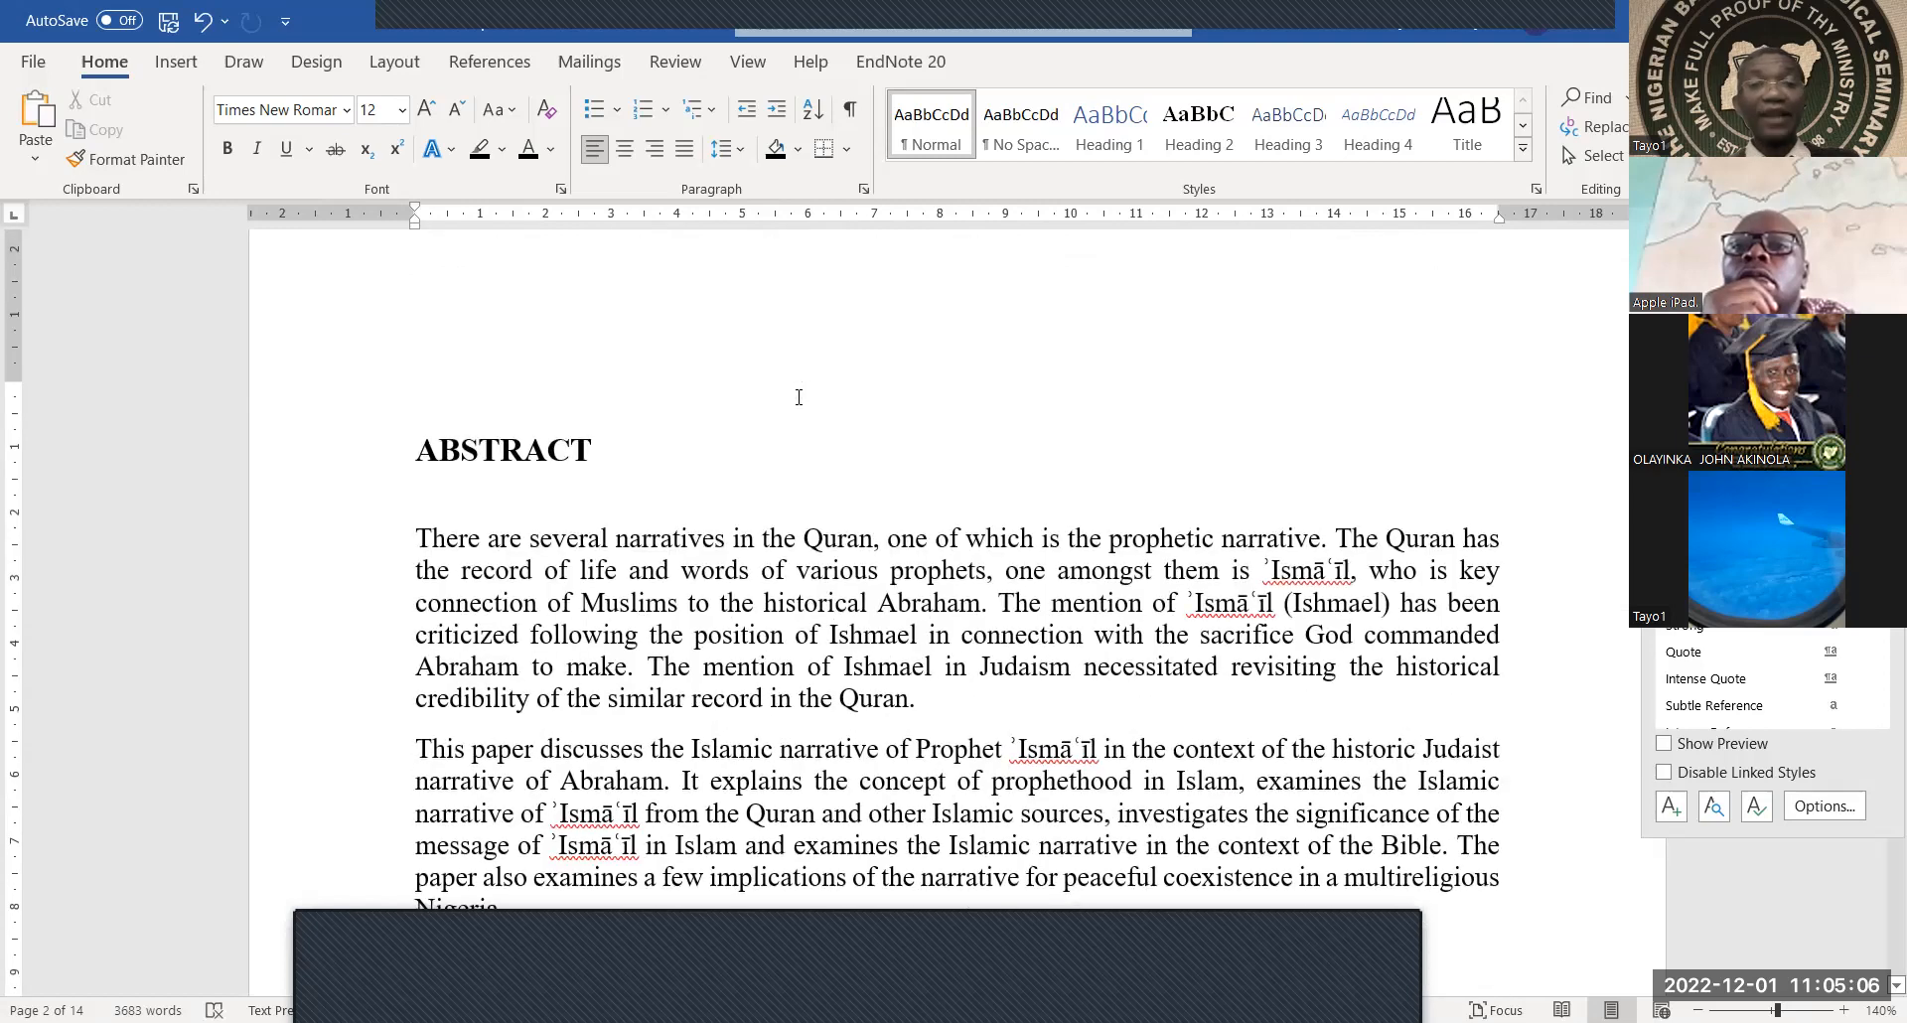
scroll(646, 512, "down", 3)
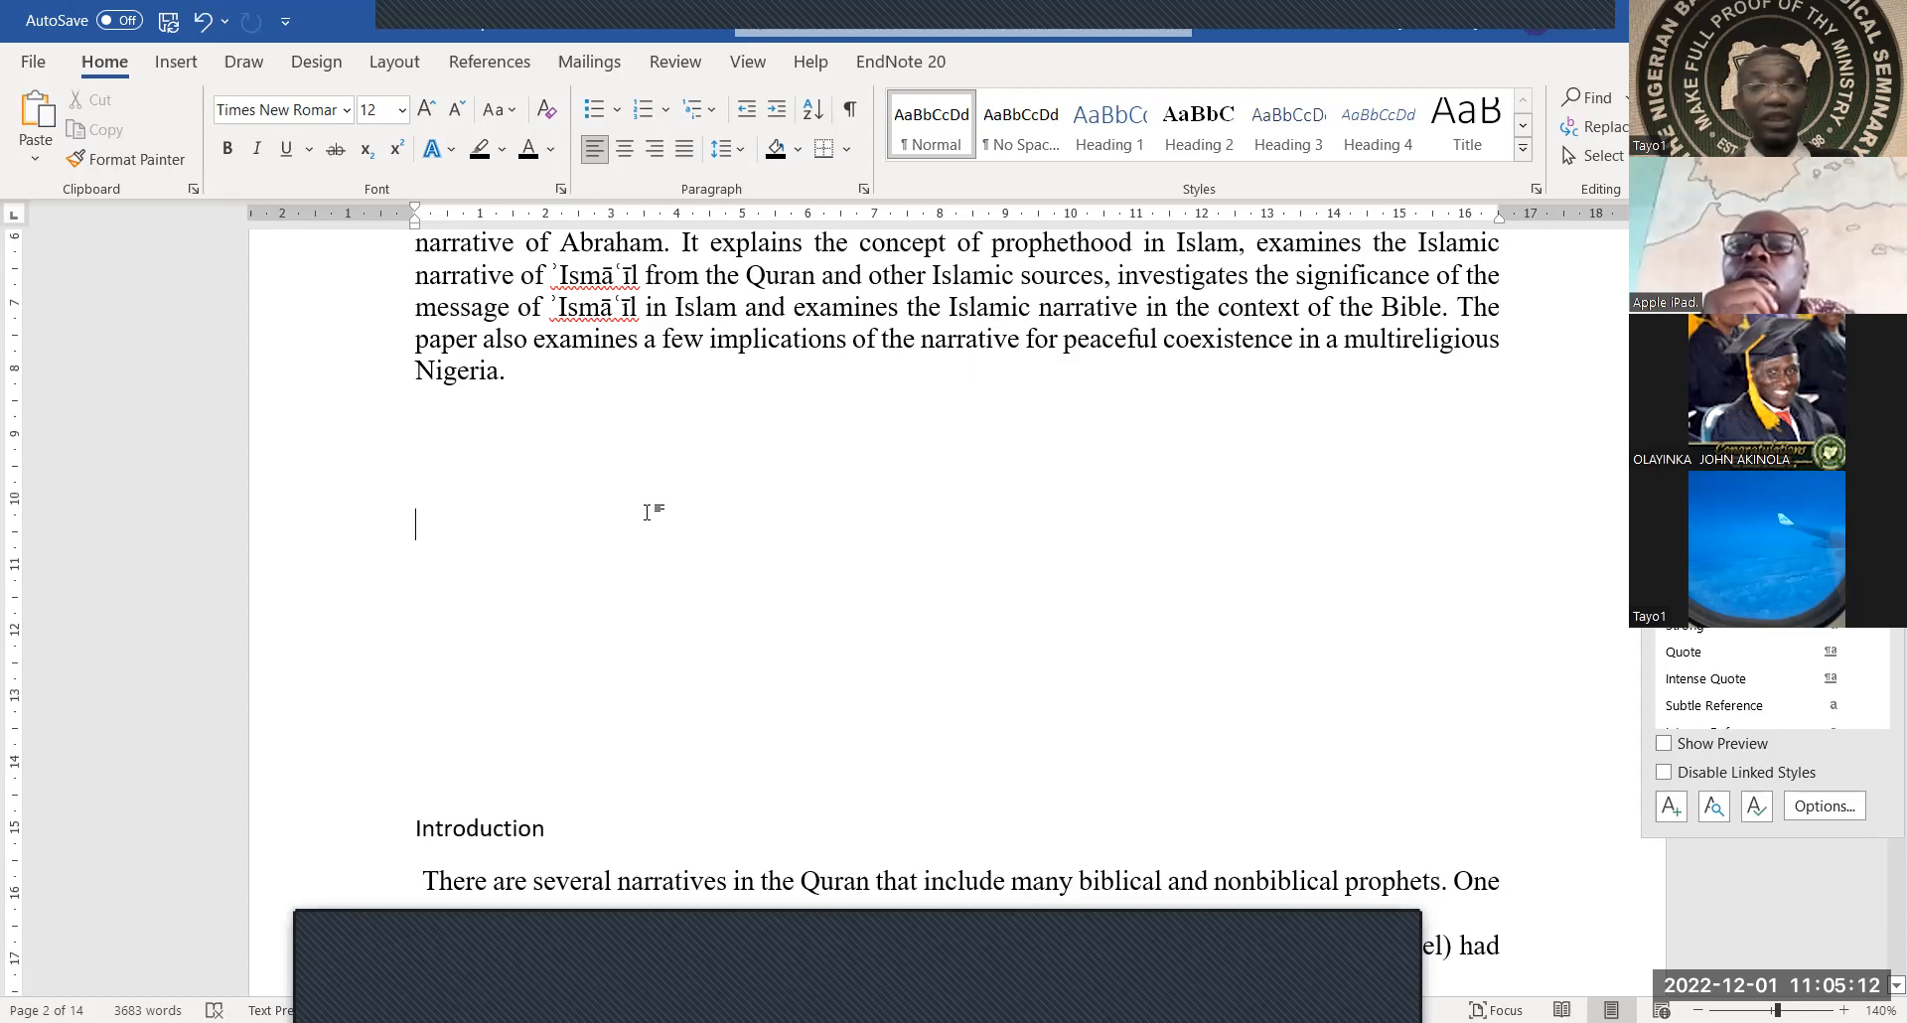
scroll(646, 511, "down", 3)
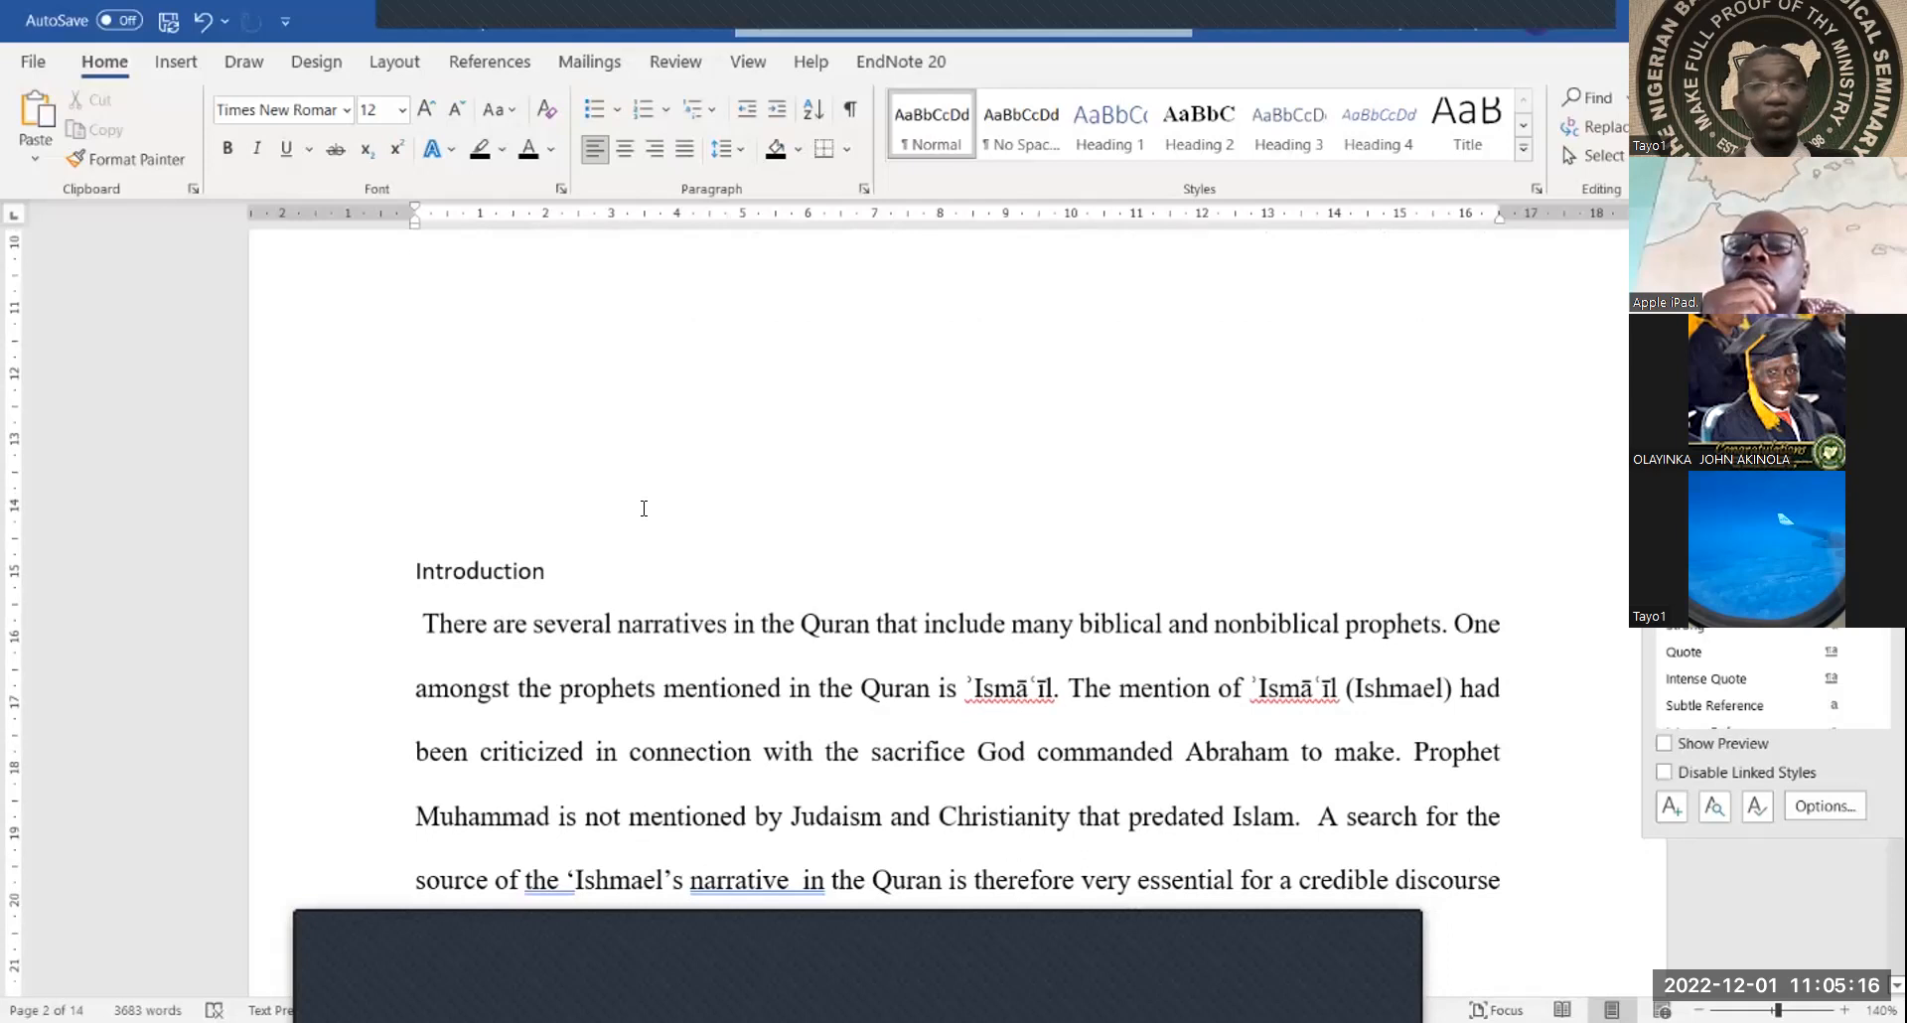
scroll(644, 508, "up", 2)
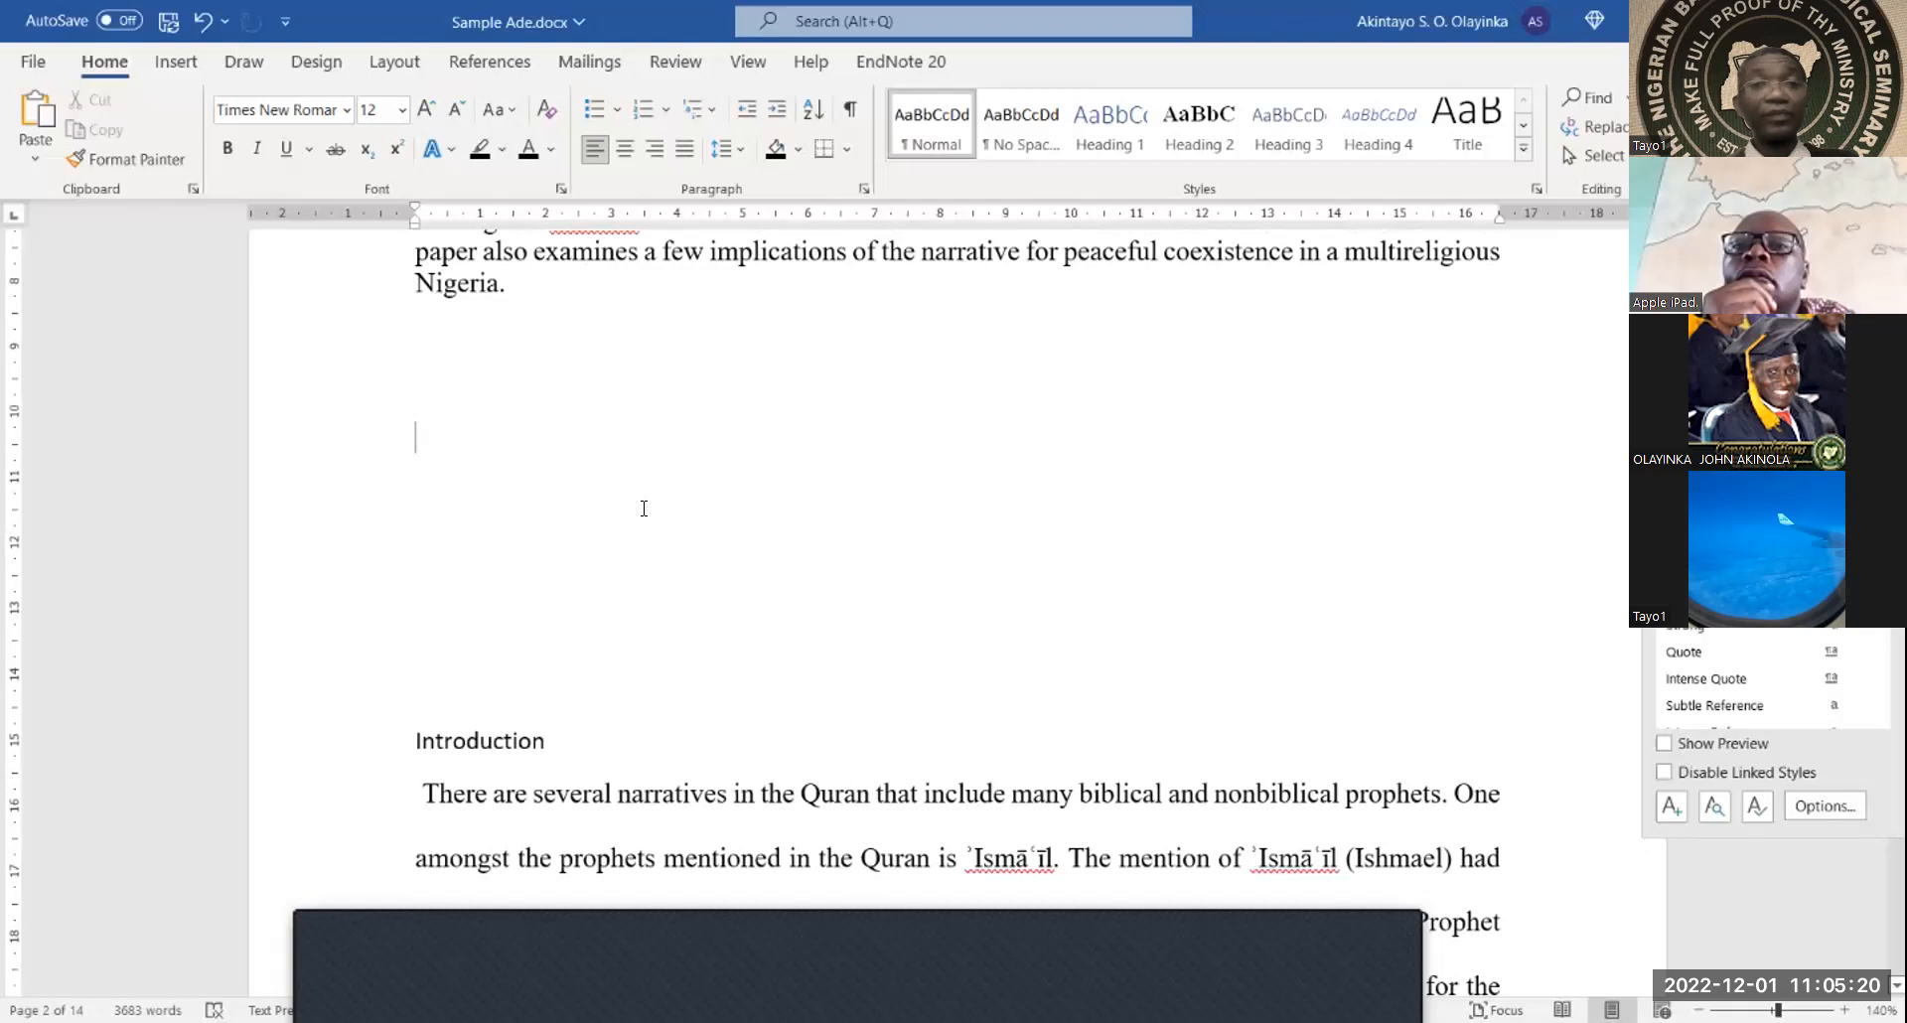
left_click(179, 63)
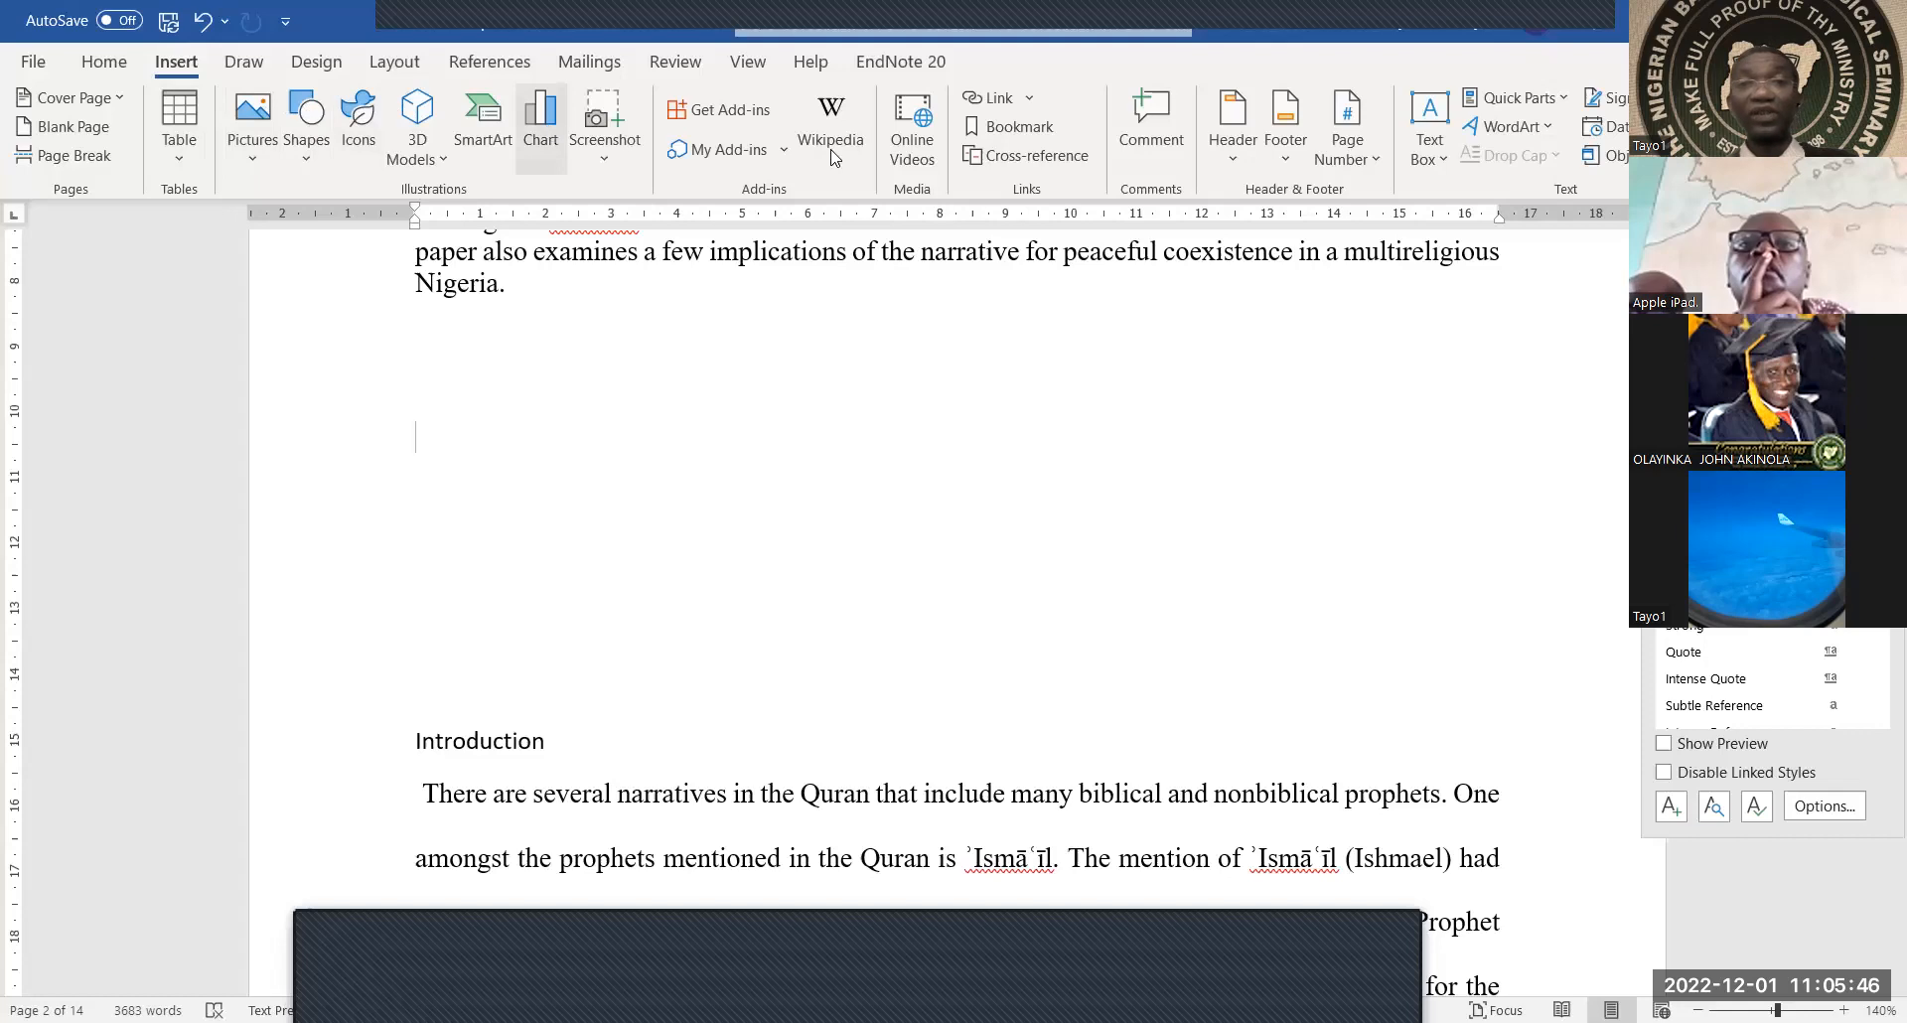
Add a Plain Number 2 page number at the bottom of each page and close the footer
left_click(1360, 159)
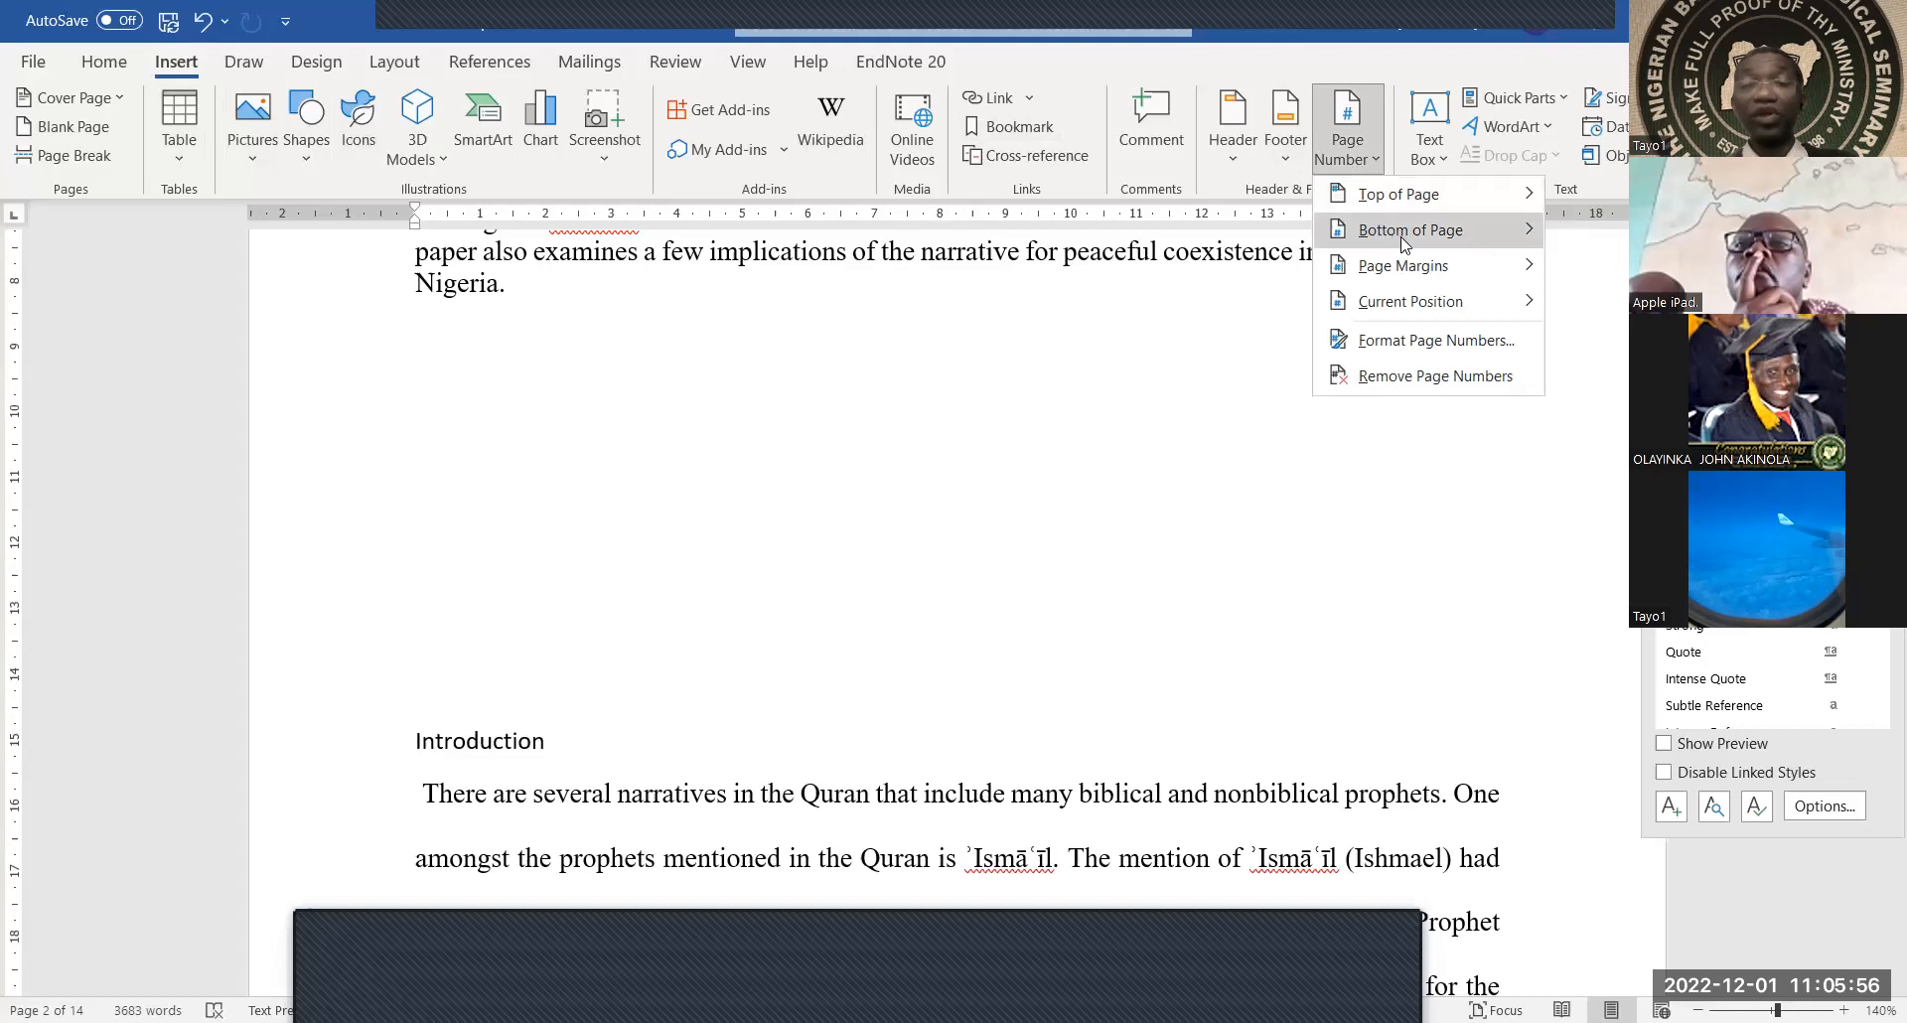
mouse_move(1406, 243)
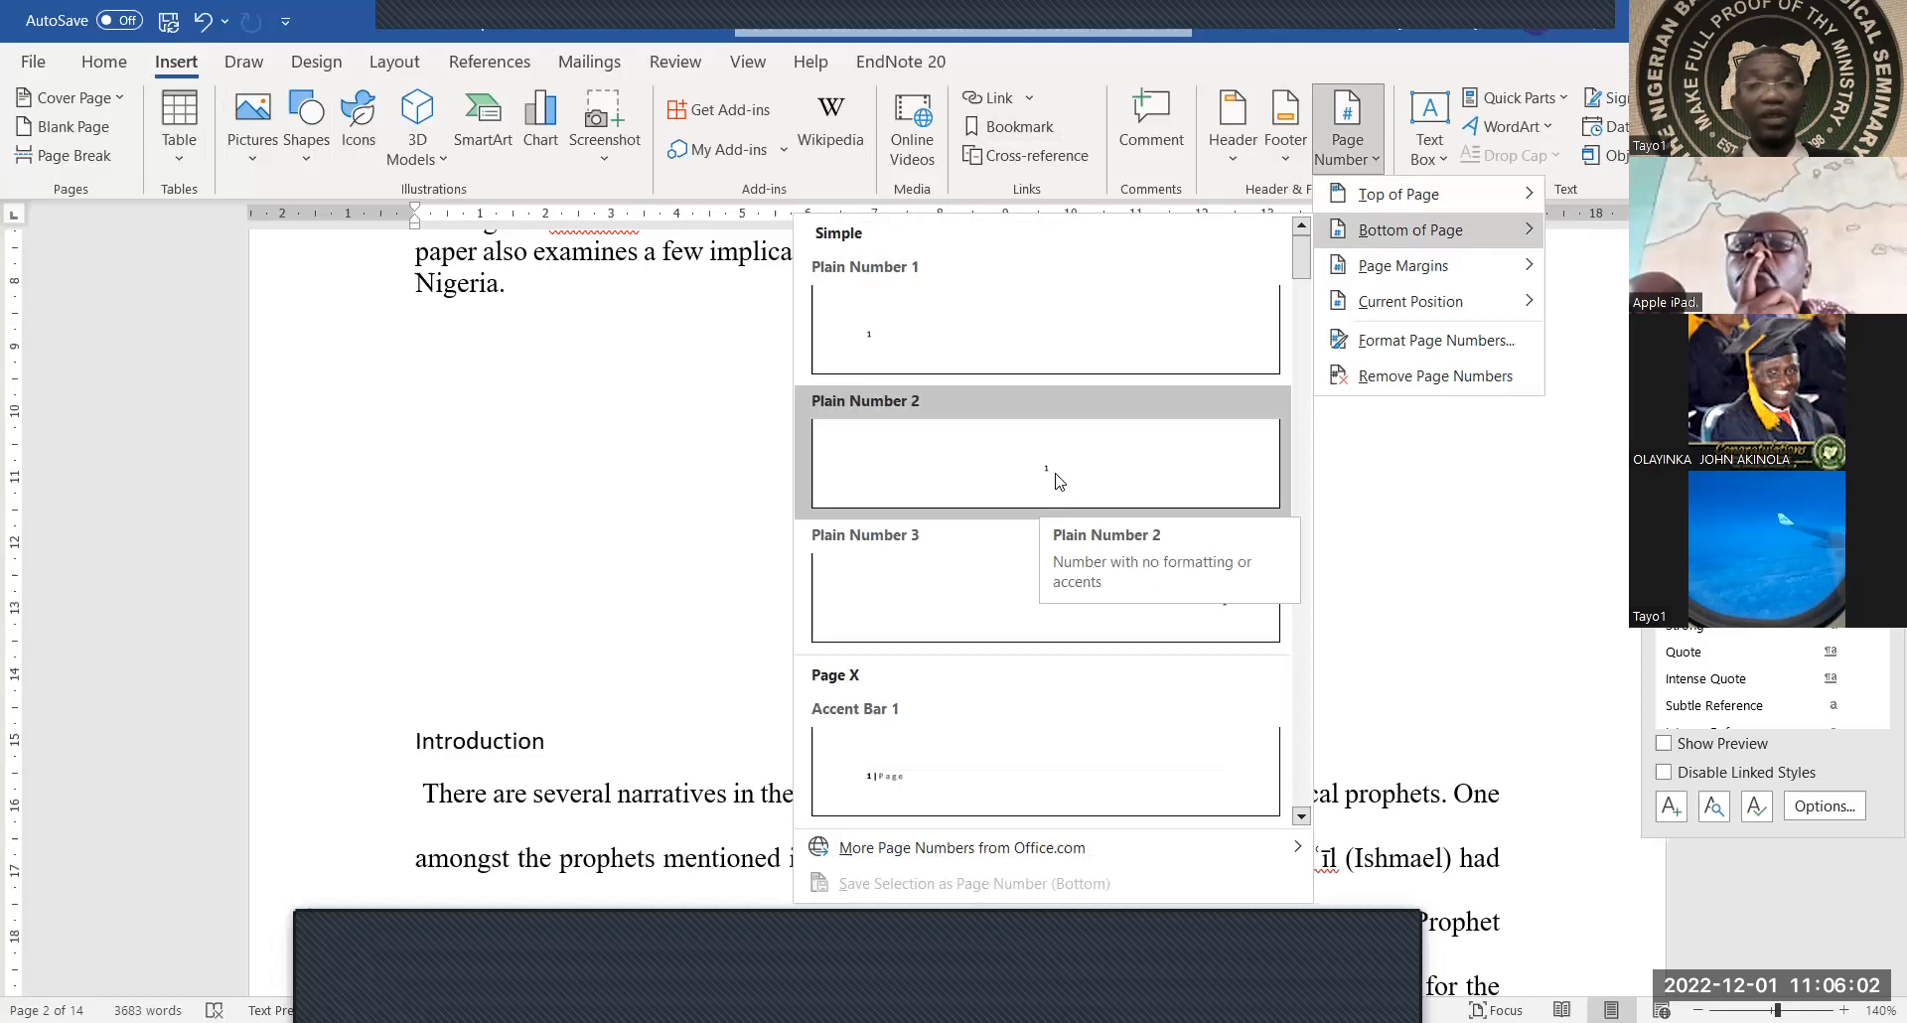
left_click(1059, 482)
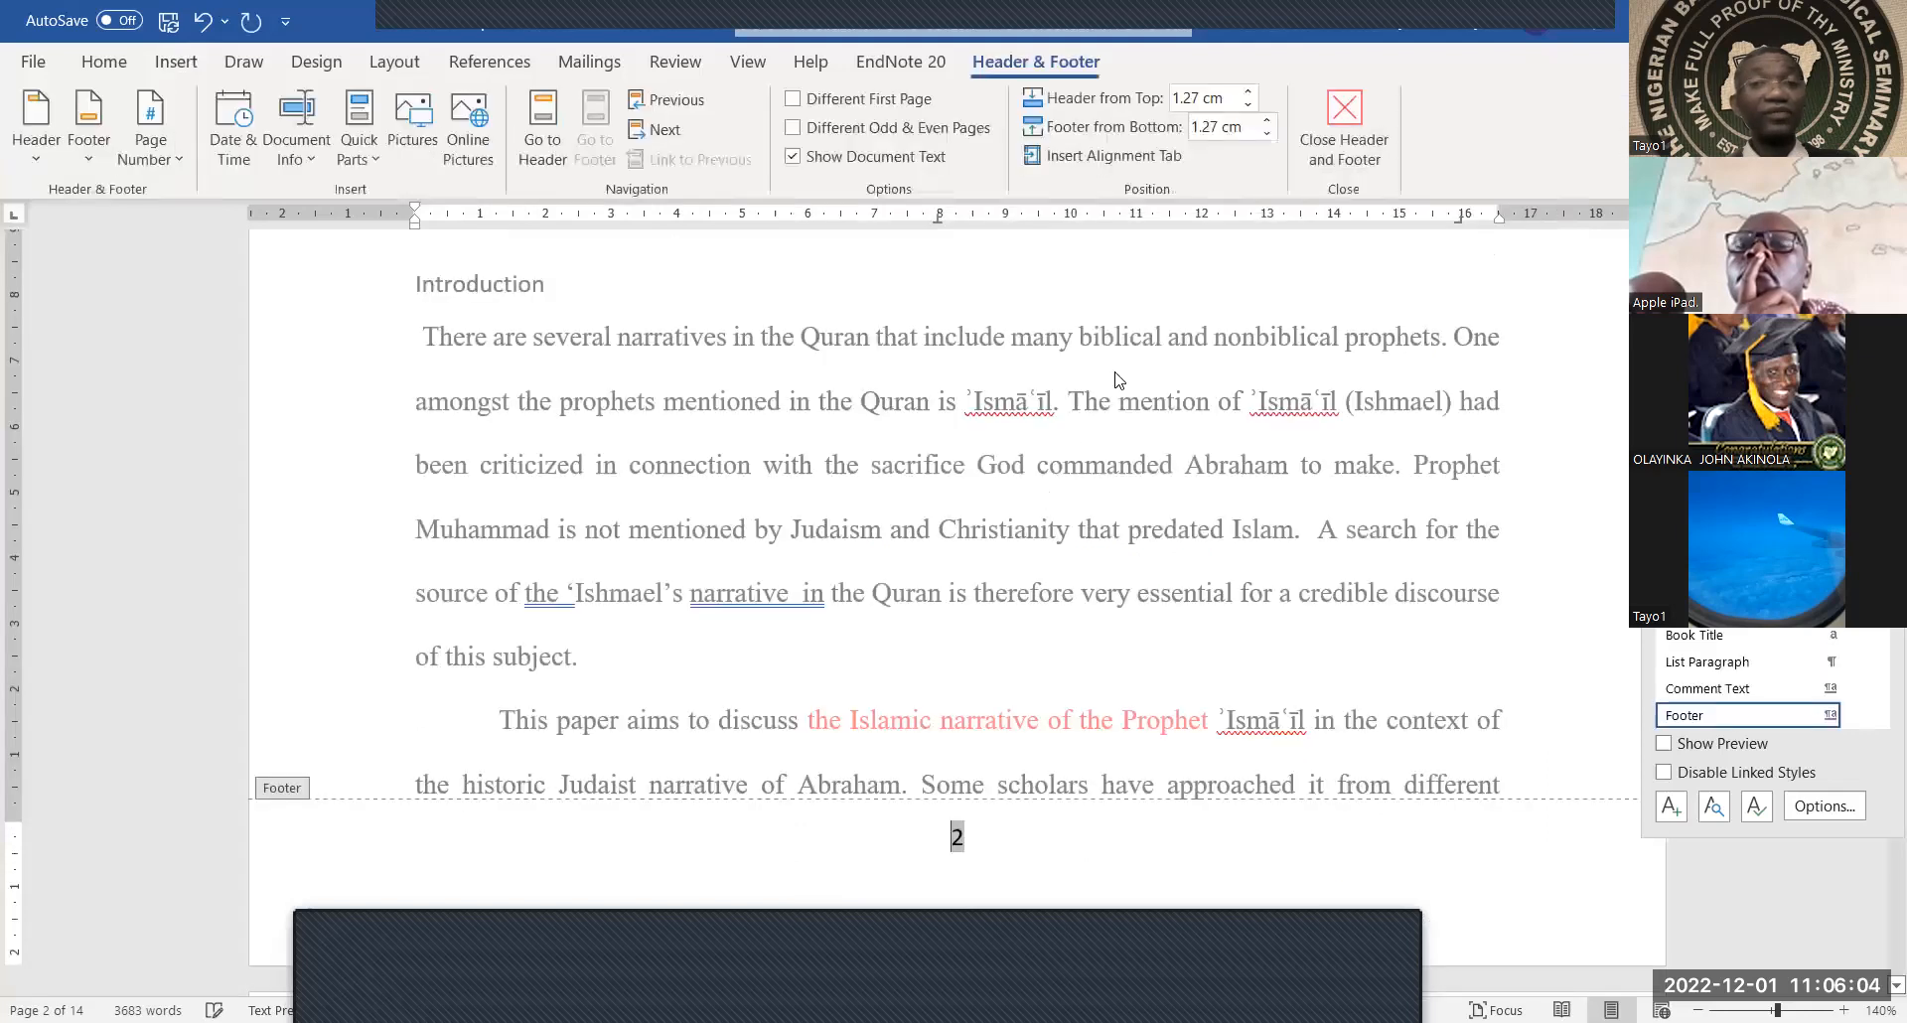
left_click(1344, 119)
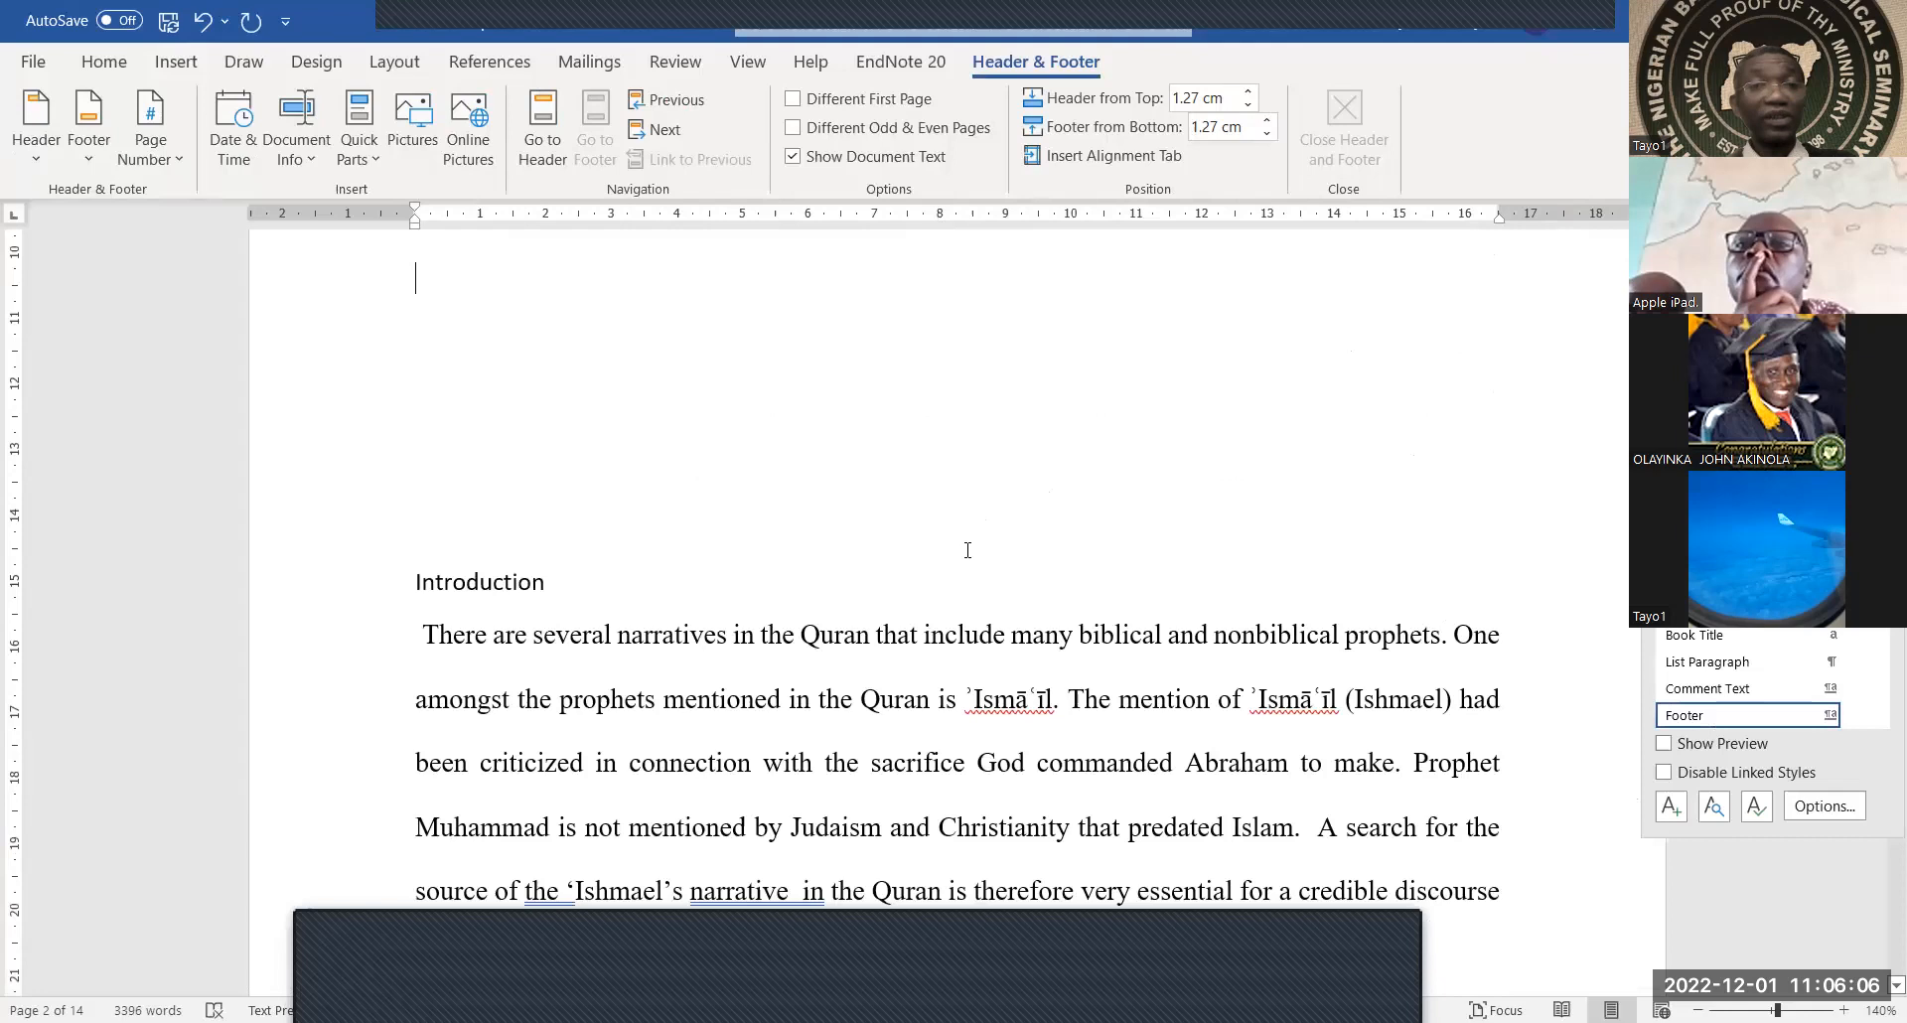
scroll(963, 558, "up", 2)
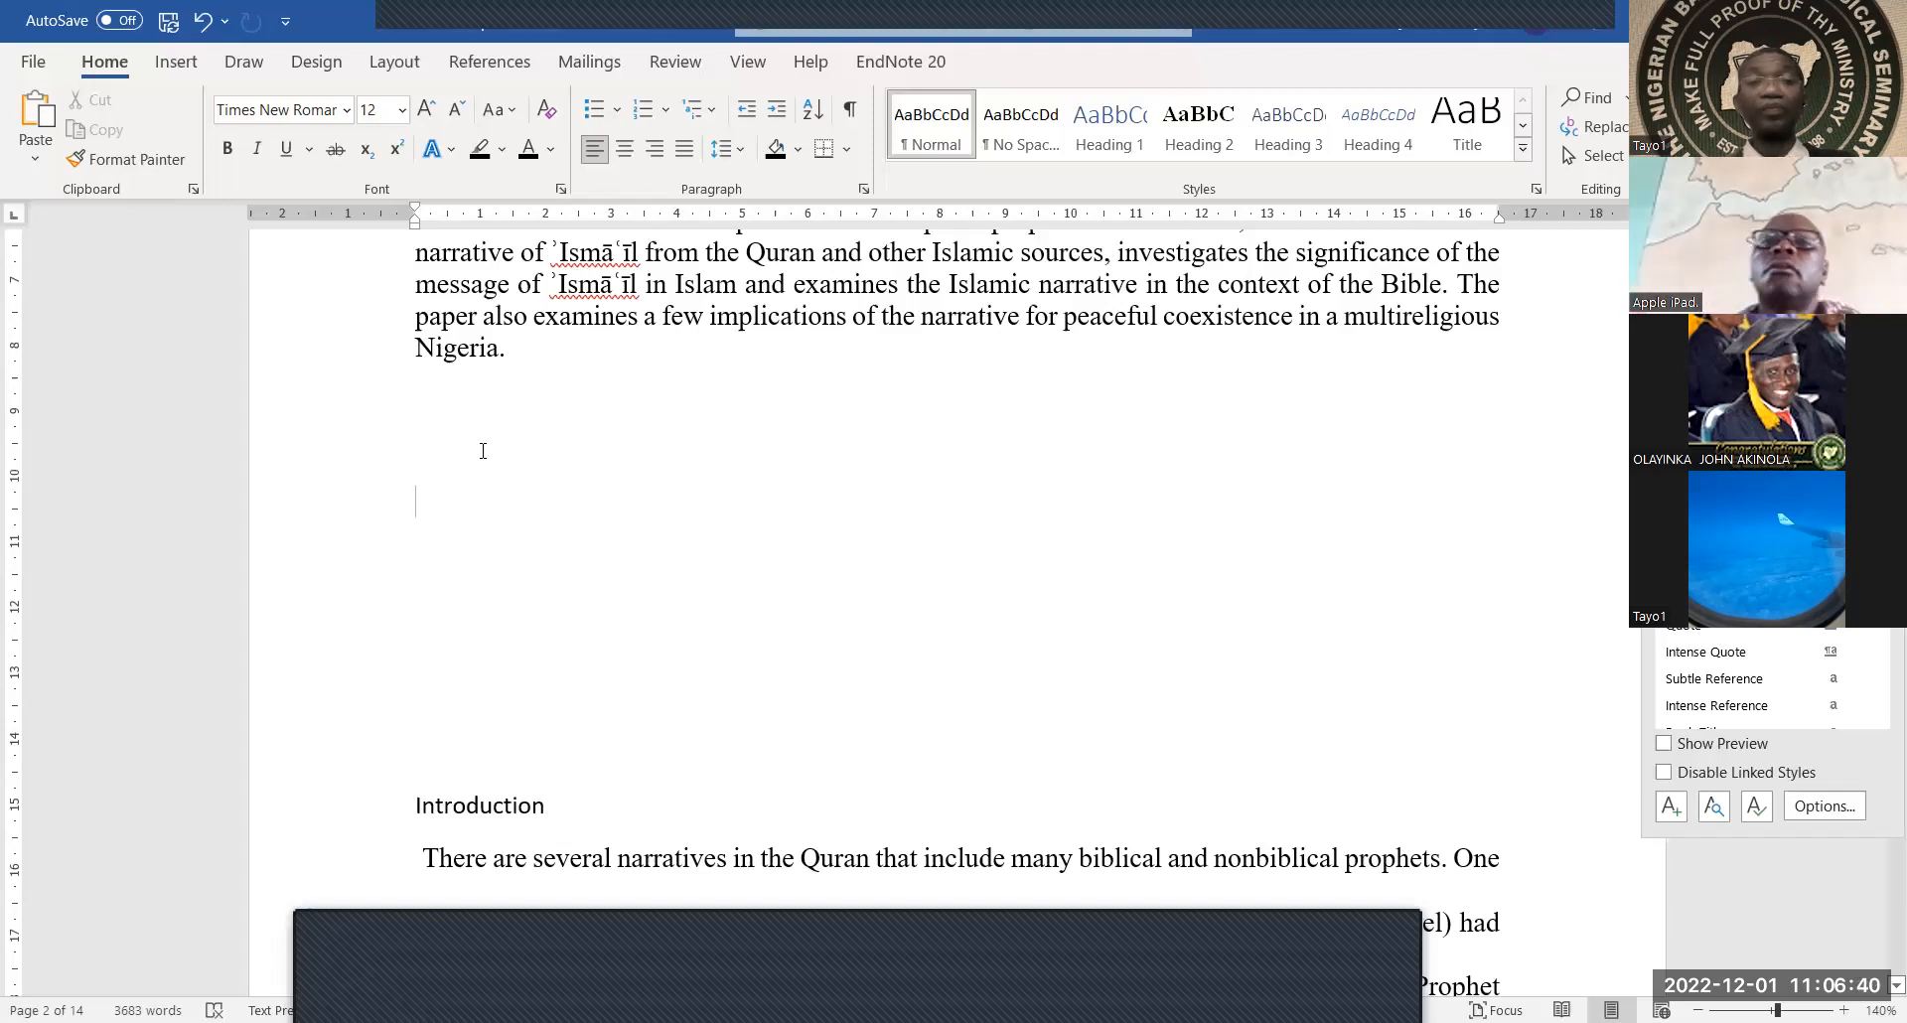
Switch to the References tab, where APA is the citation style
left_click(175, 65)
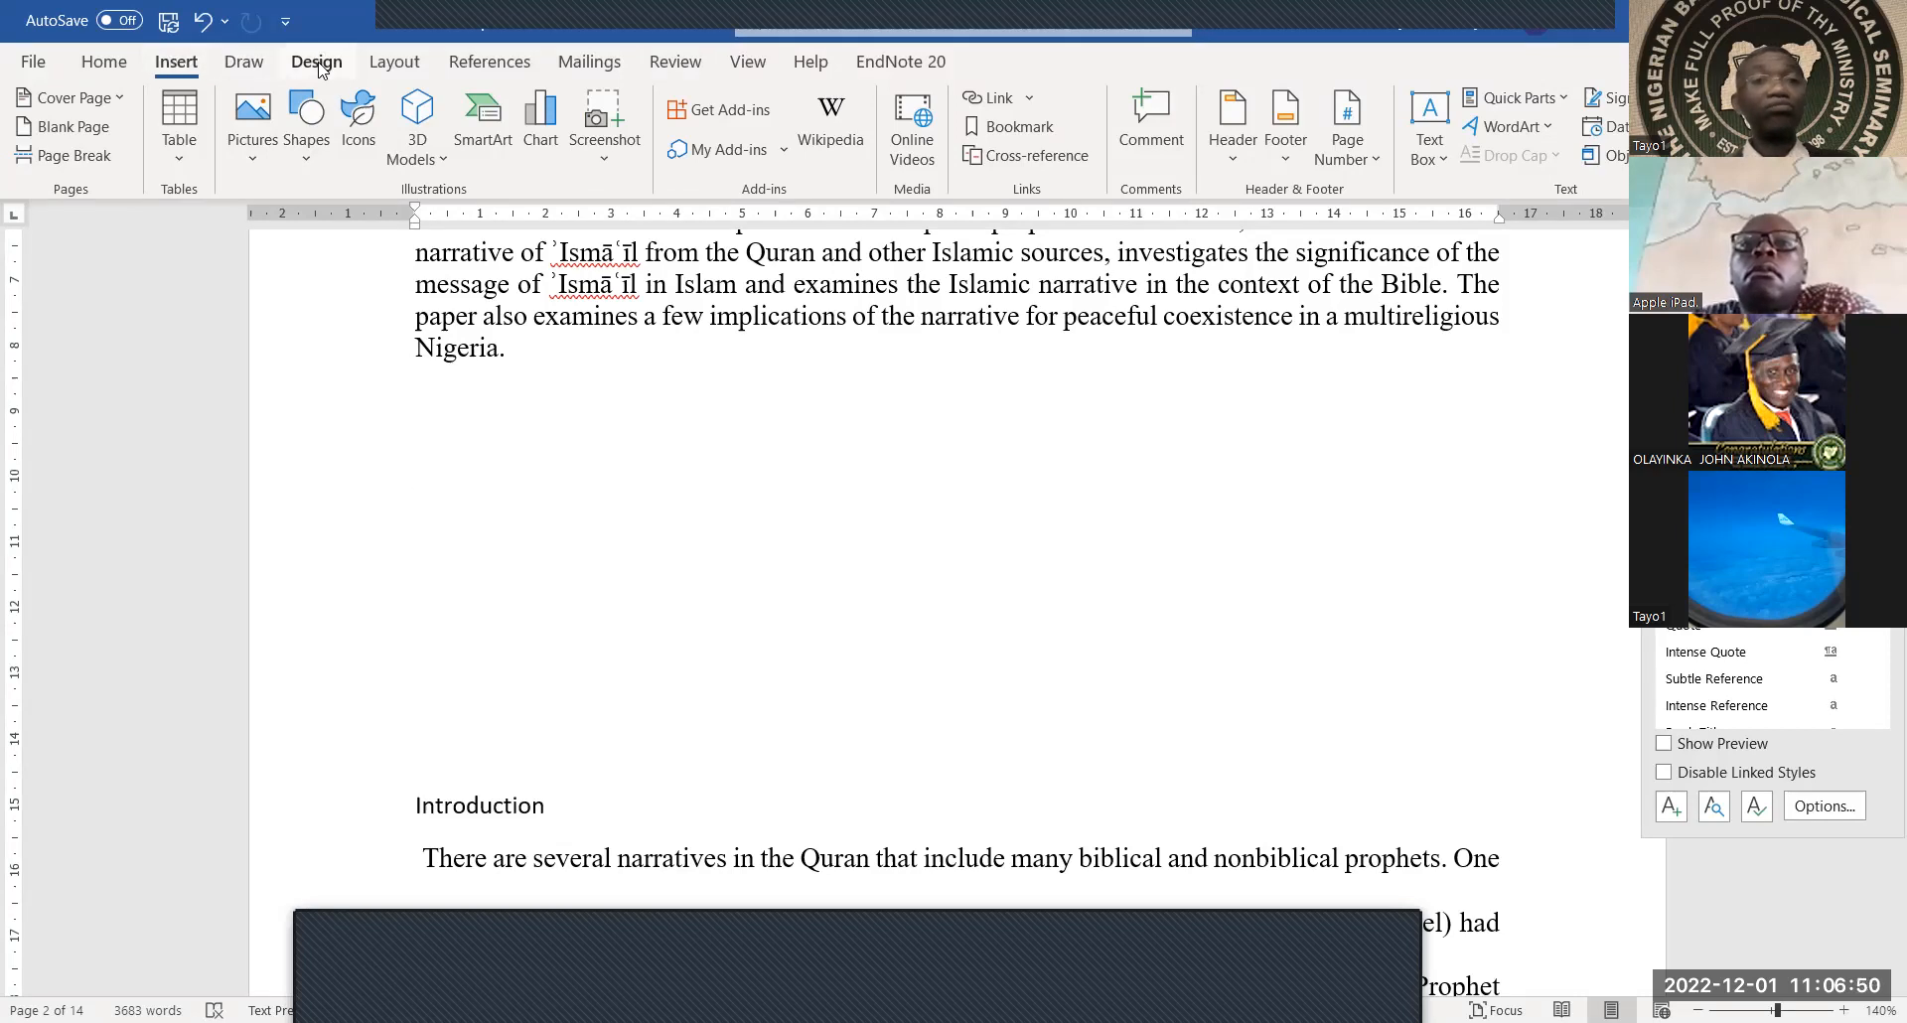
left_click(487, 66)
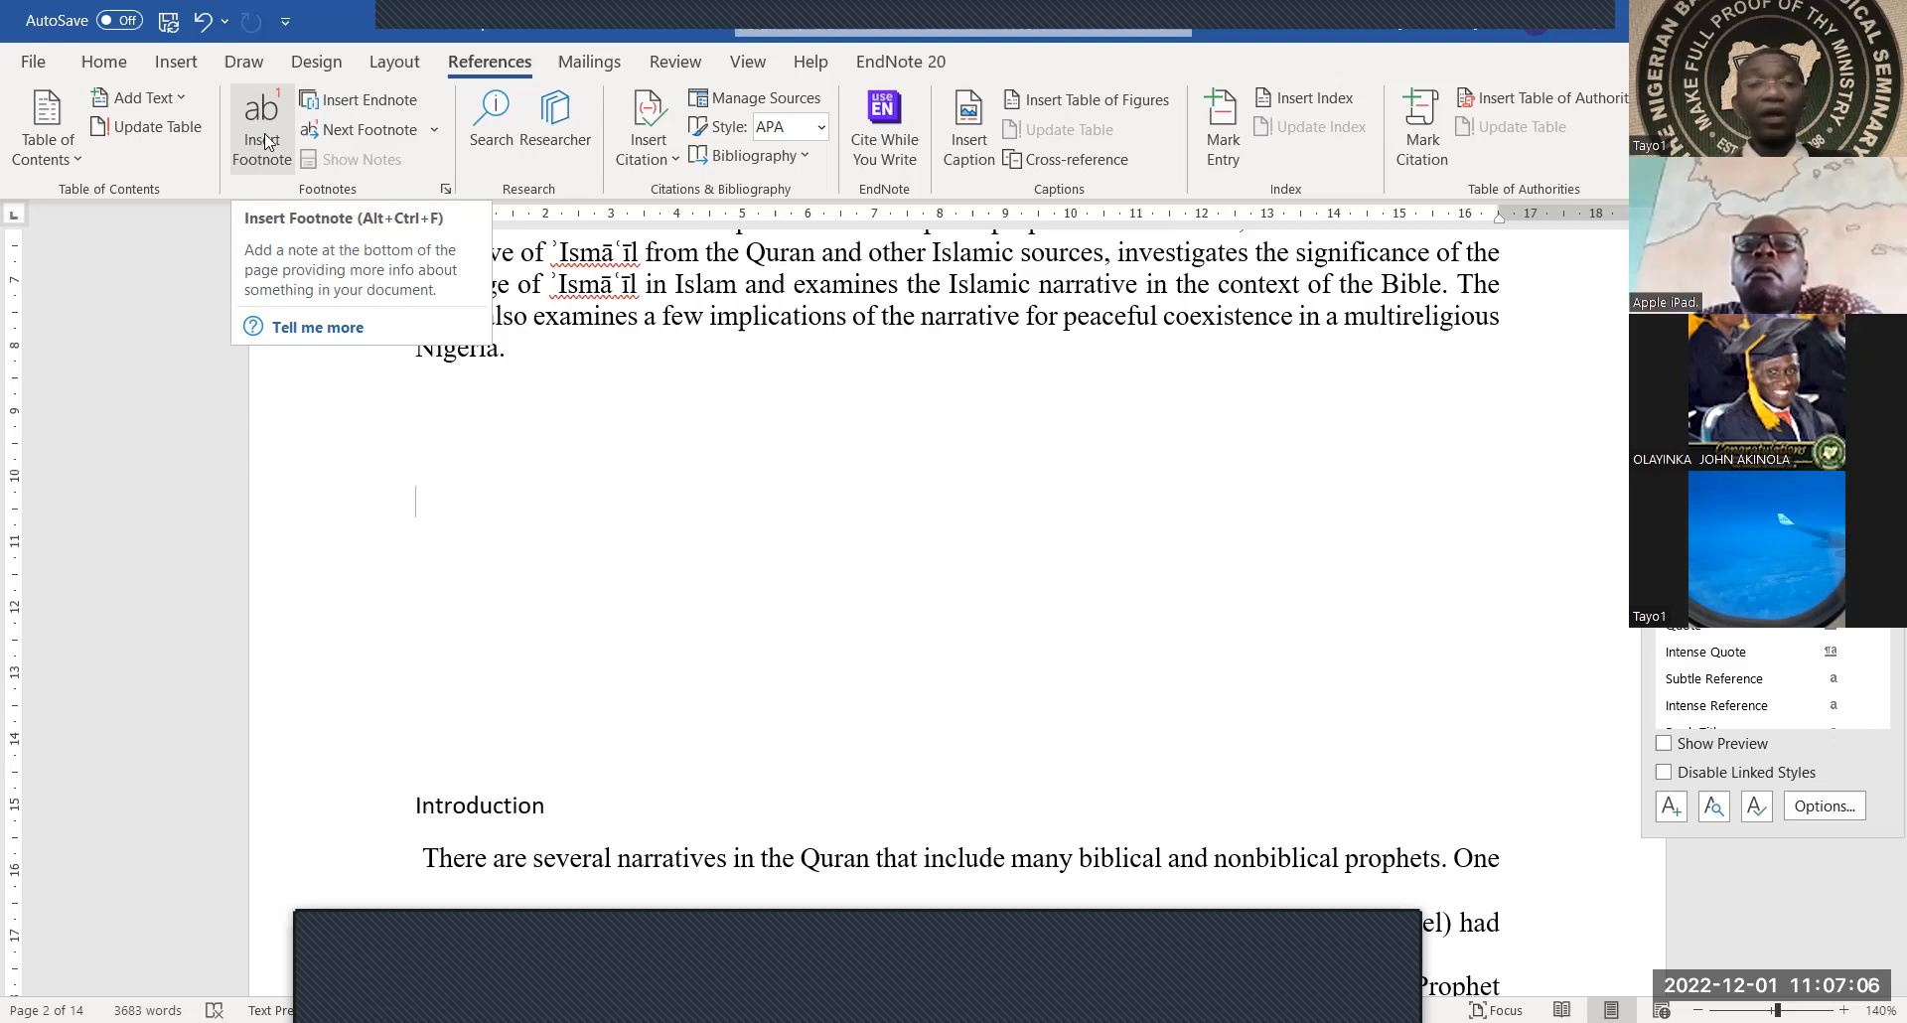
left_click(821, 129)
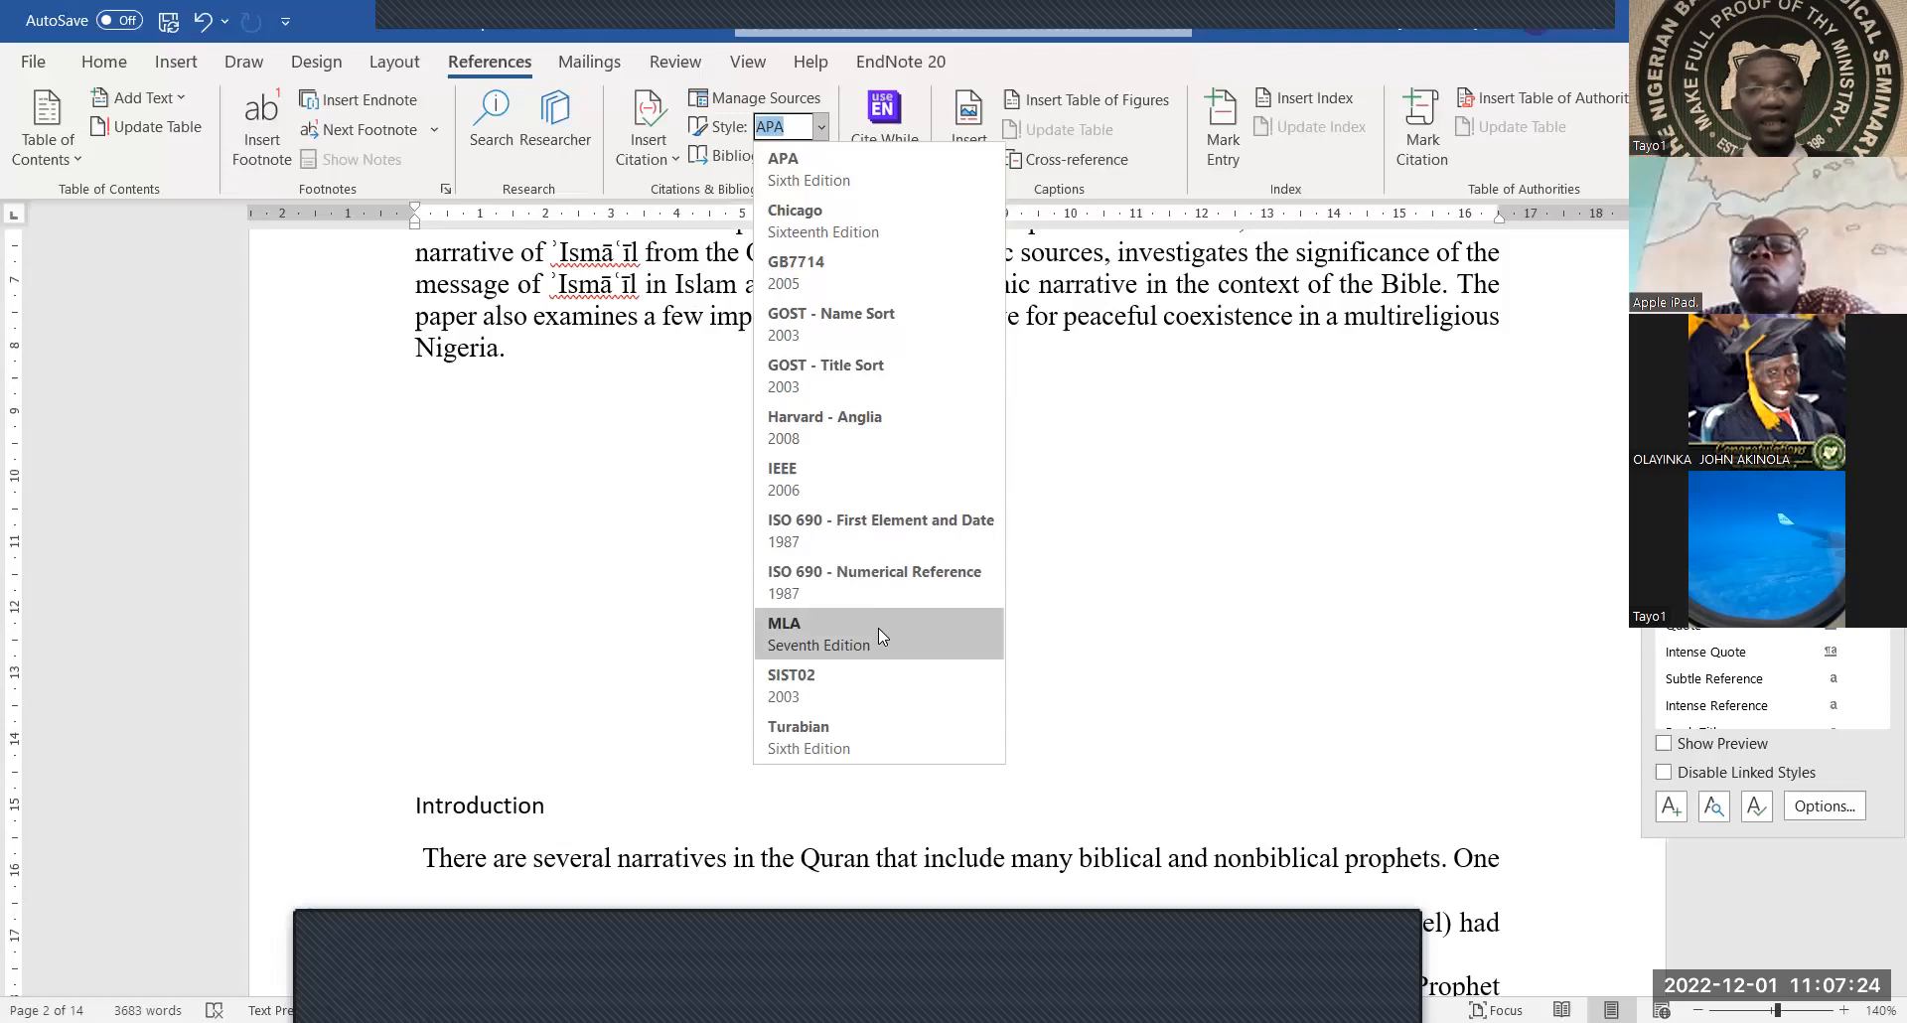
left_click(822, 137)
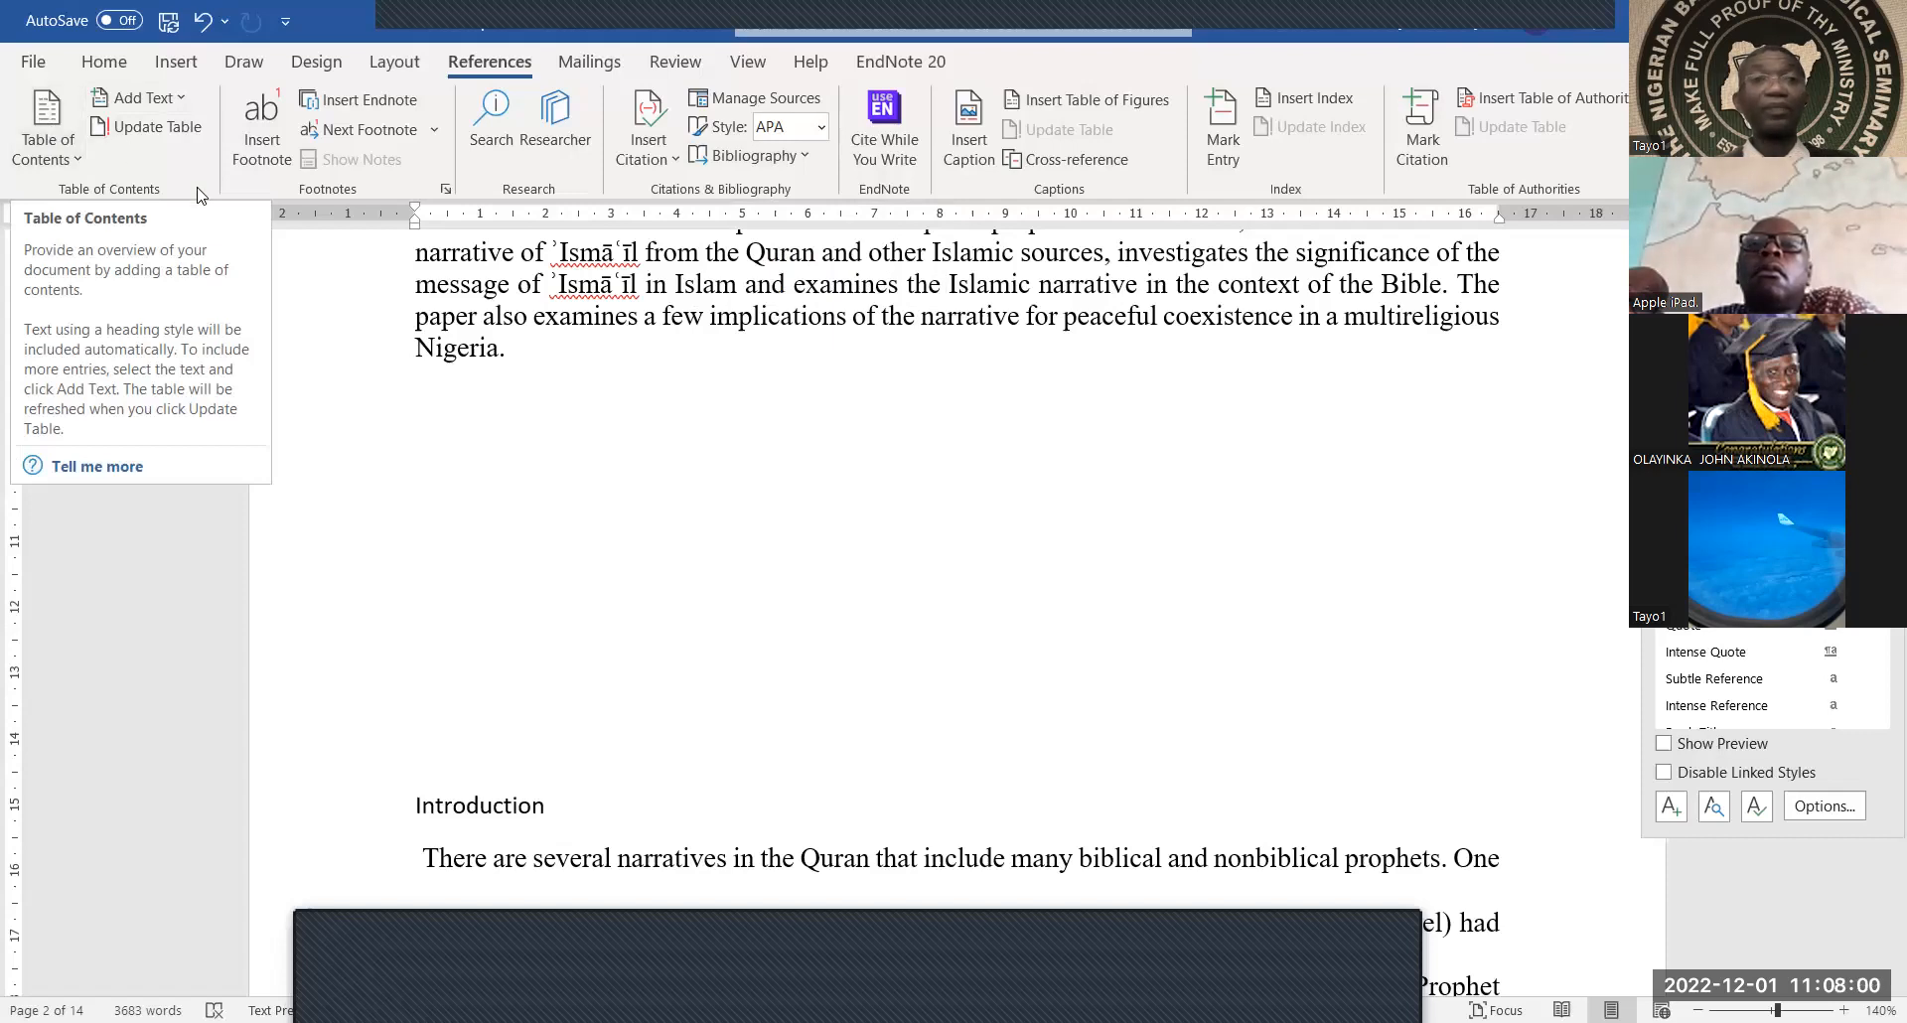
Turn on the Navigation Pane in the View tab, listing the ABSTRACT heading
left_click(677, 62)
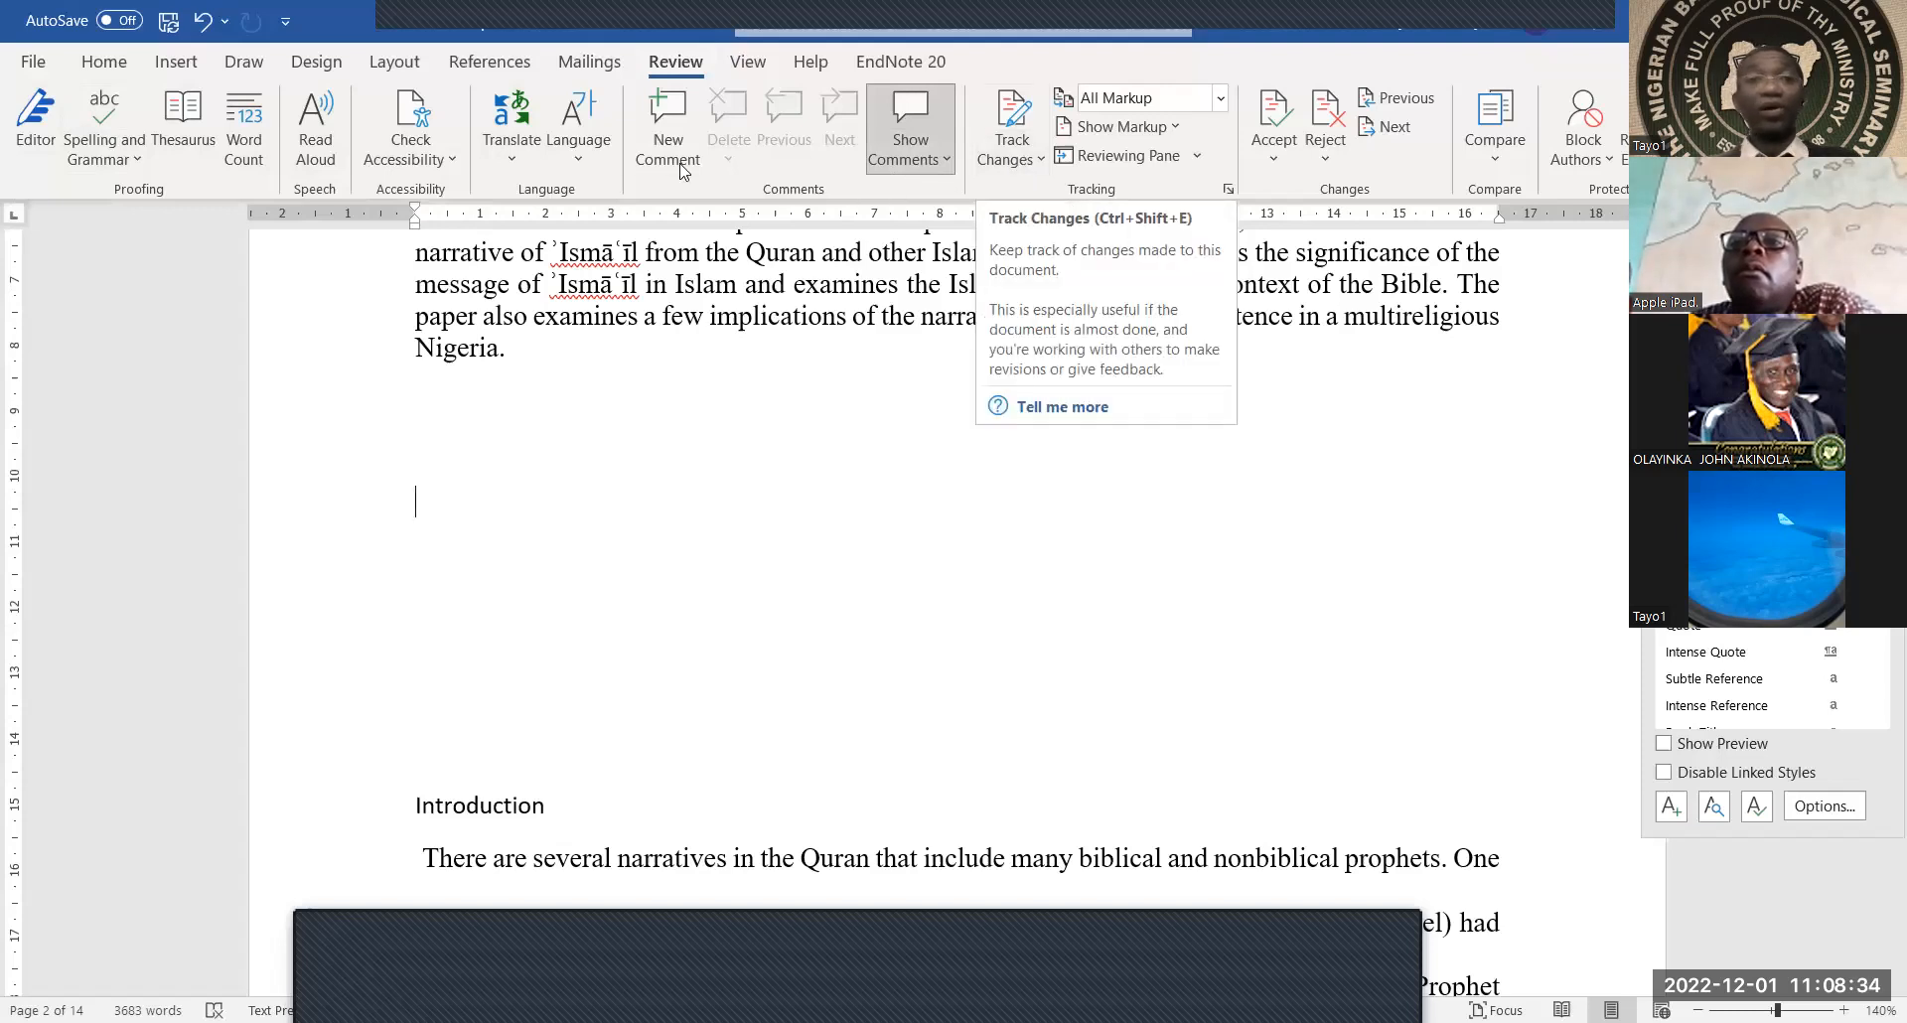
left_click(750, 63)
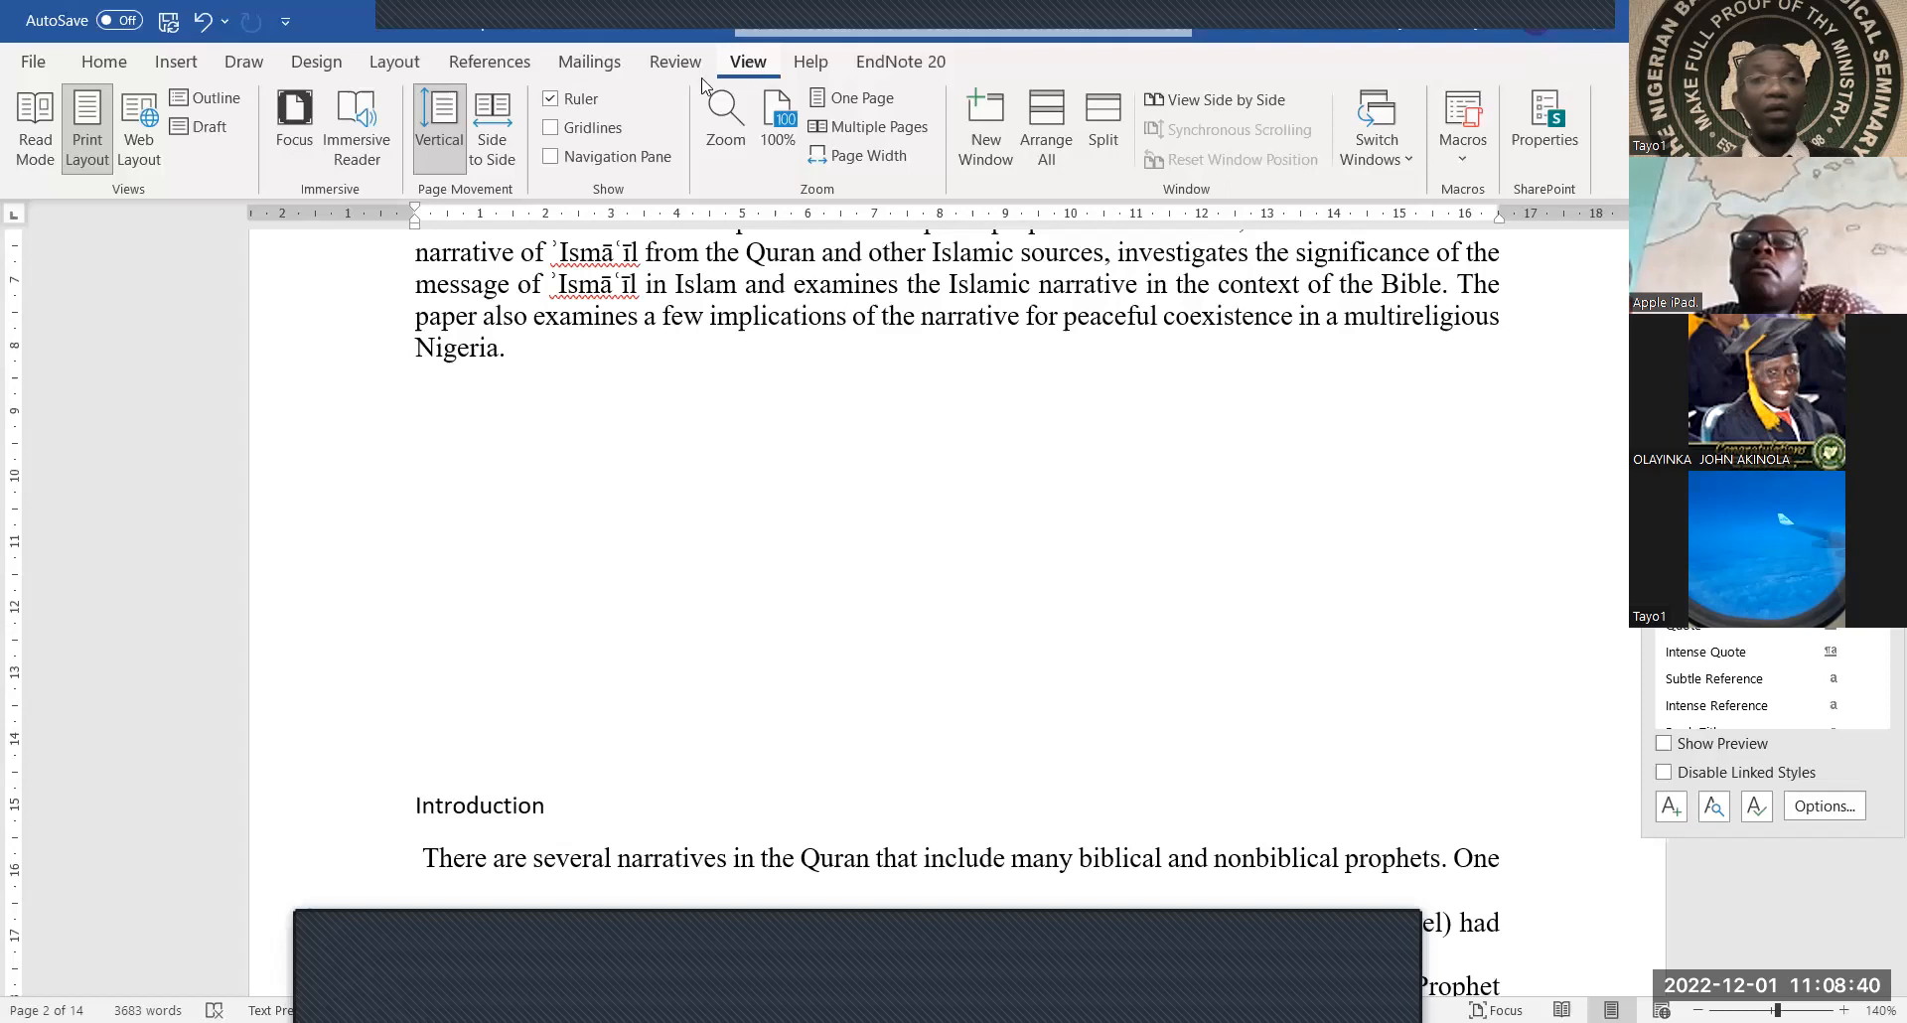
left_click(573, 163)
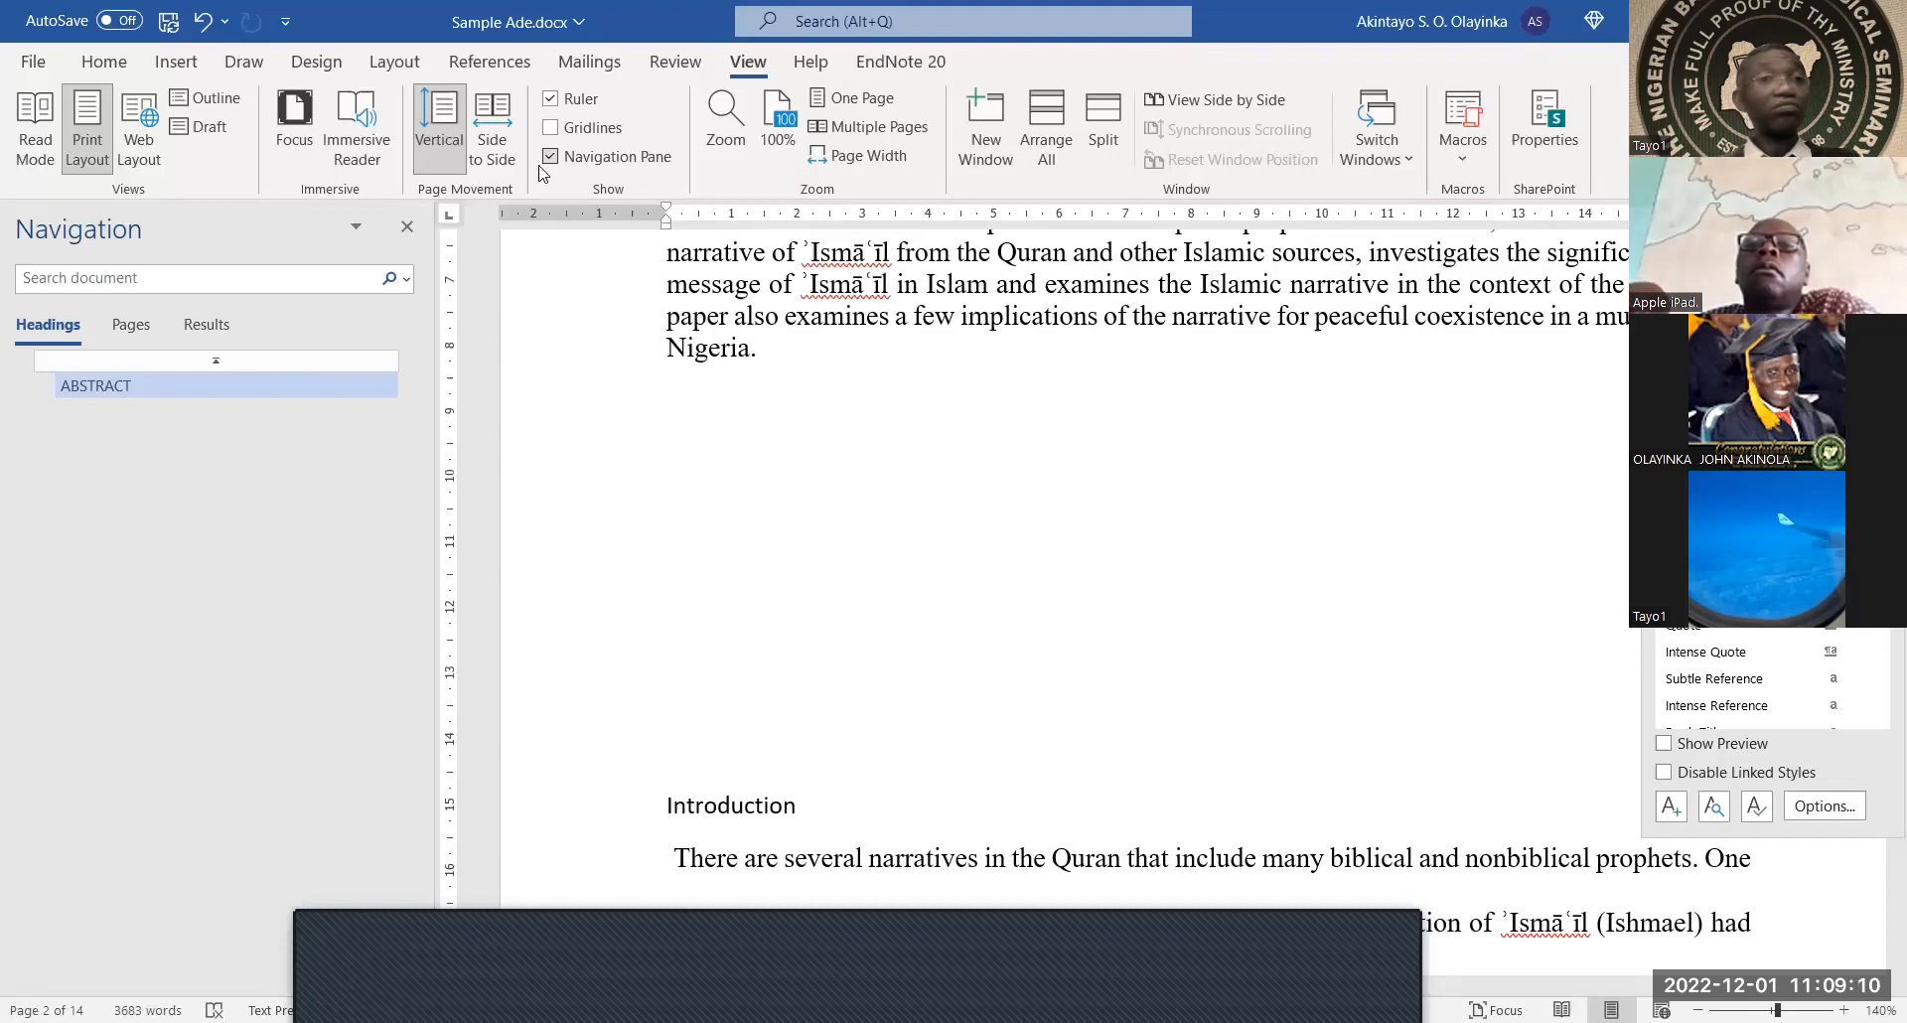
Switch to the Layout tab with its margin, break, indent and spacing settings
left_click(104, 61)
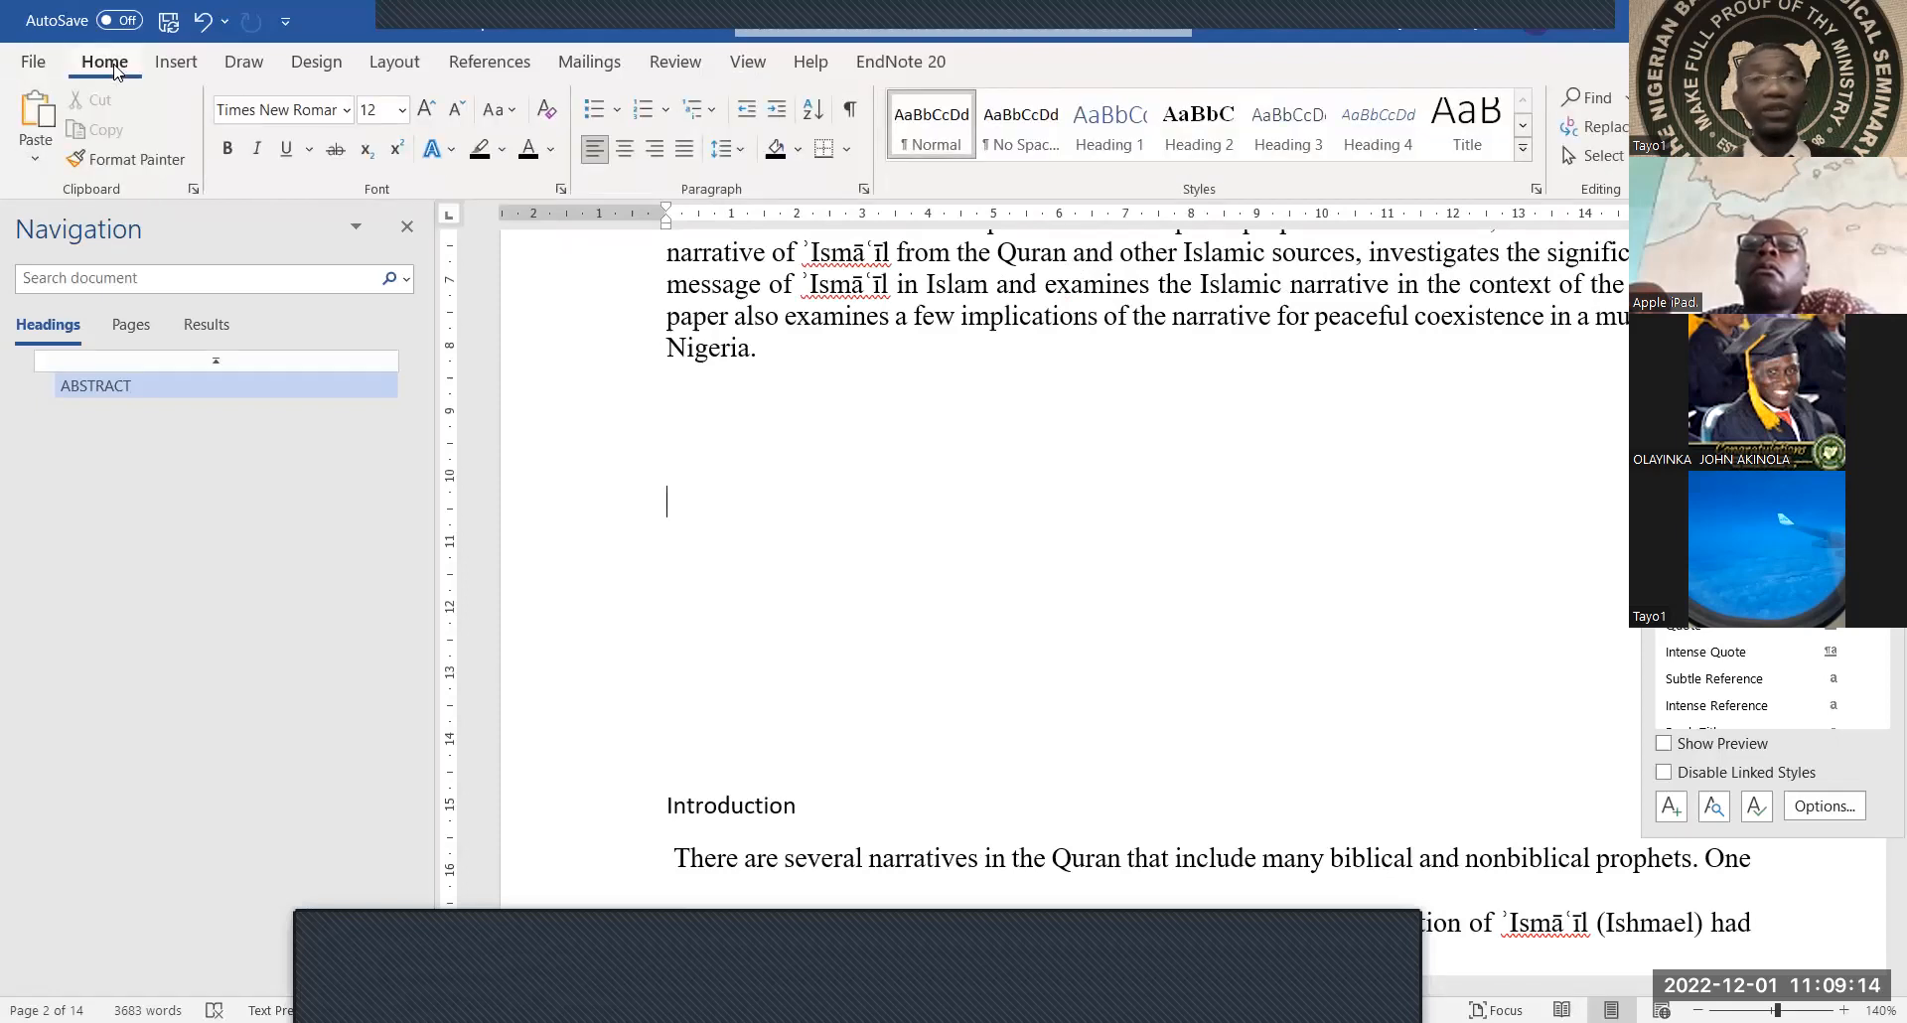
left_click(305, 64)
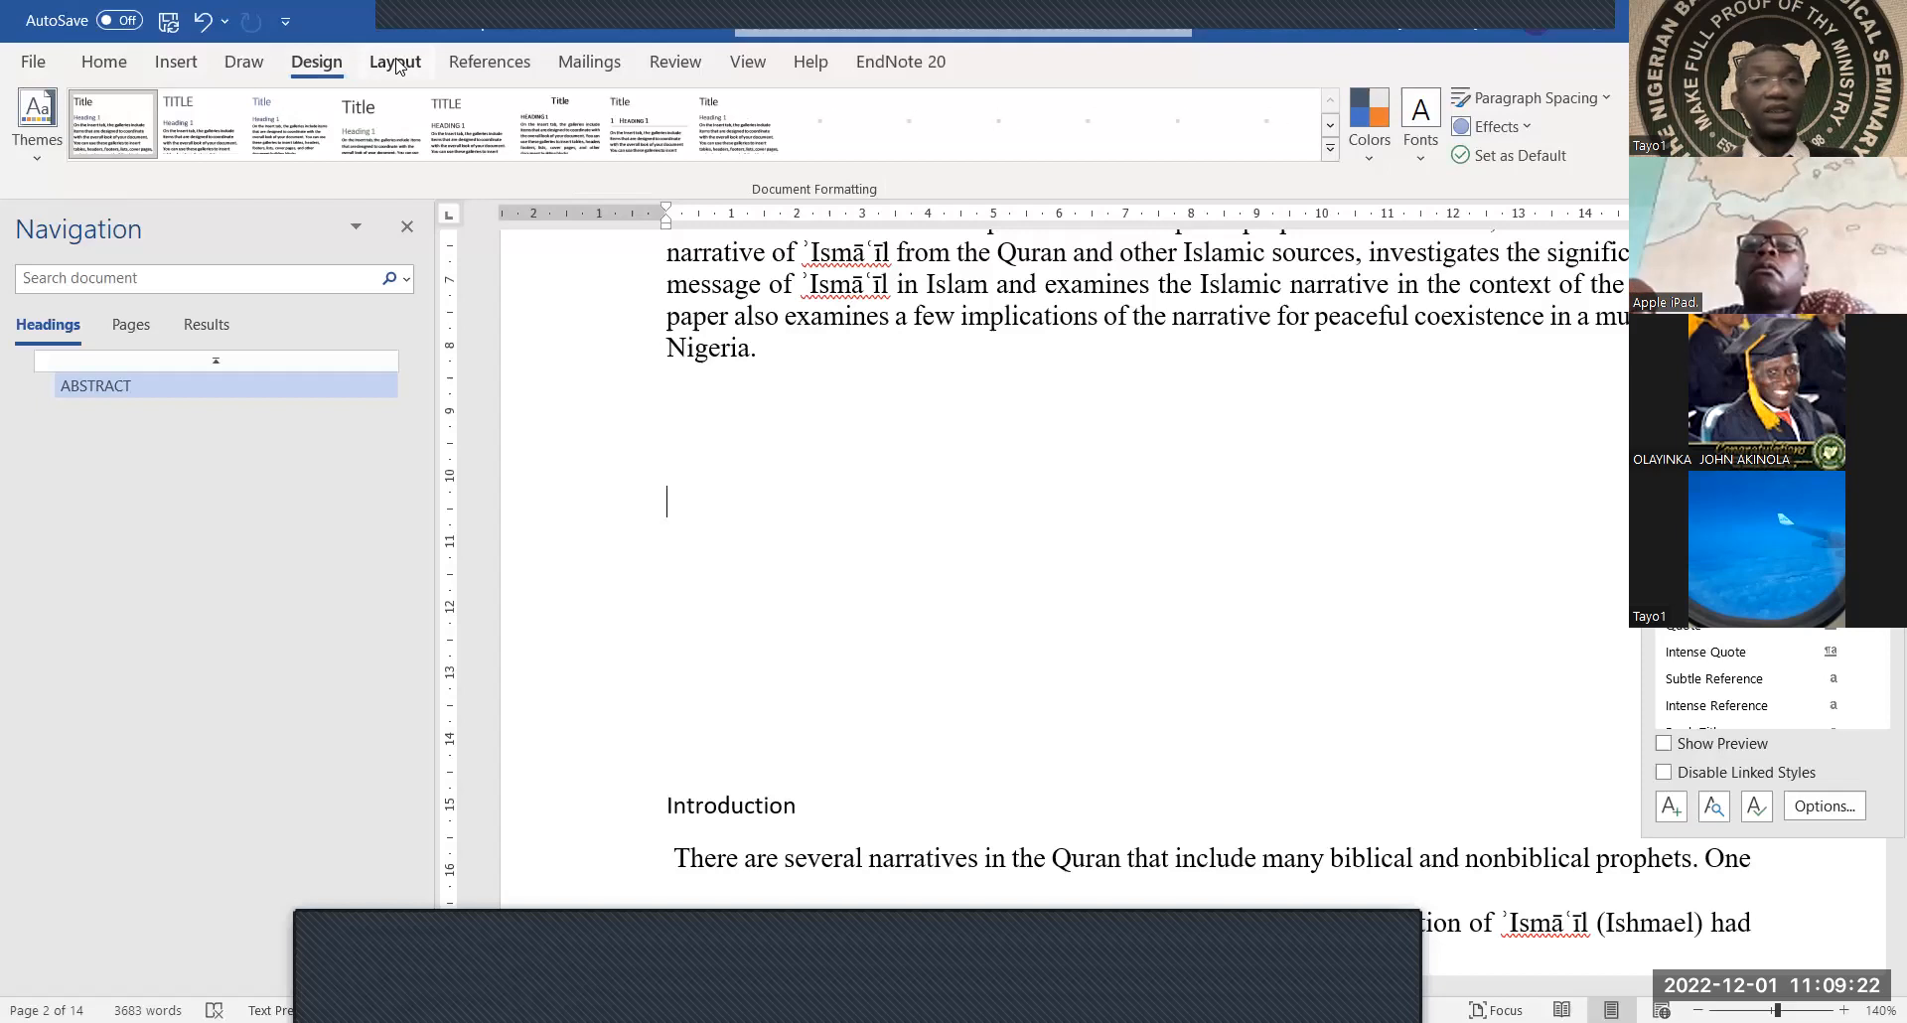
left_click(398, 66)
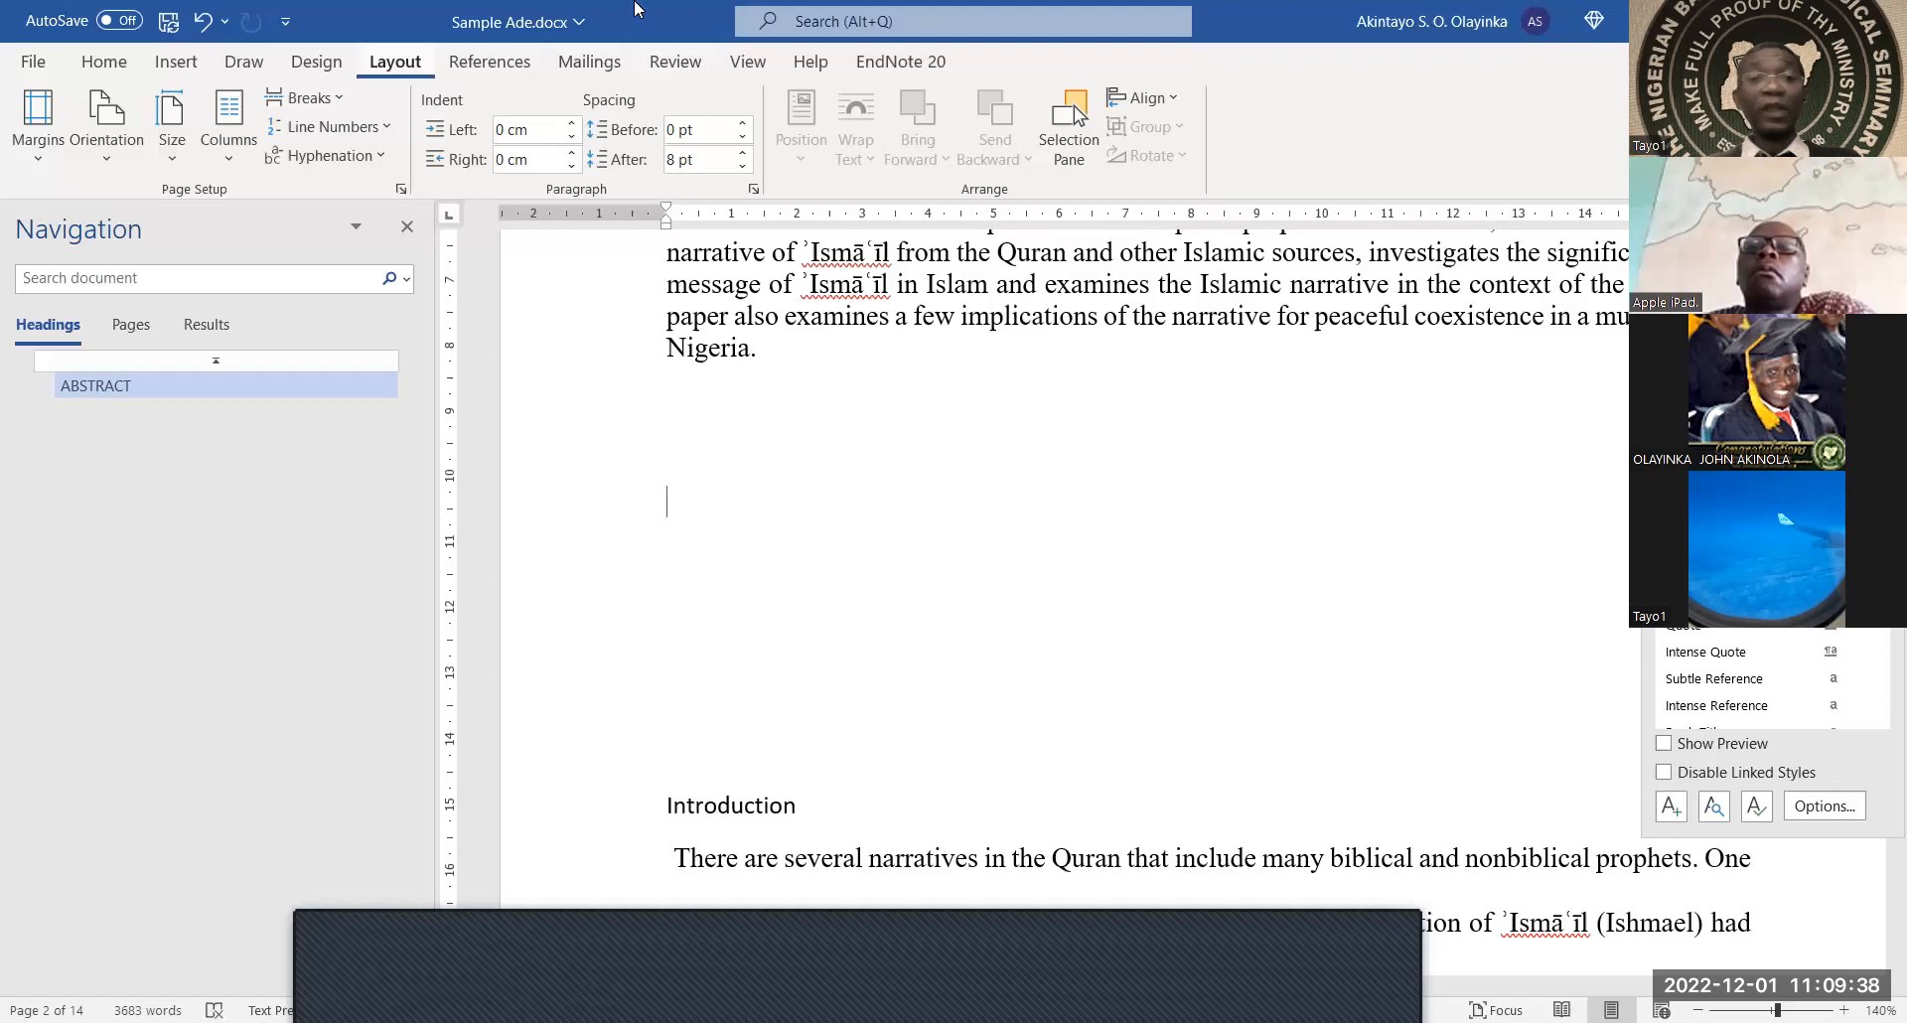
scroll(886, 442, "up", 7)
scroll(886, 442, "down", 4)
scroll(851, 455, "down", 3)
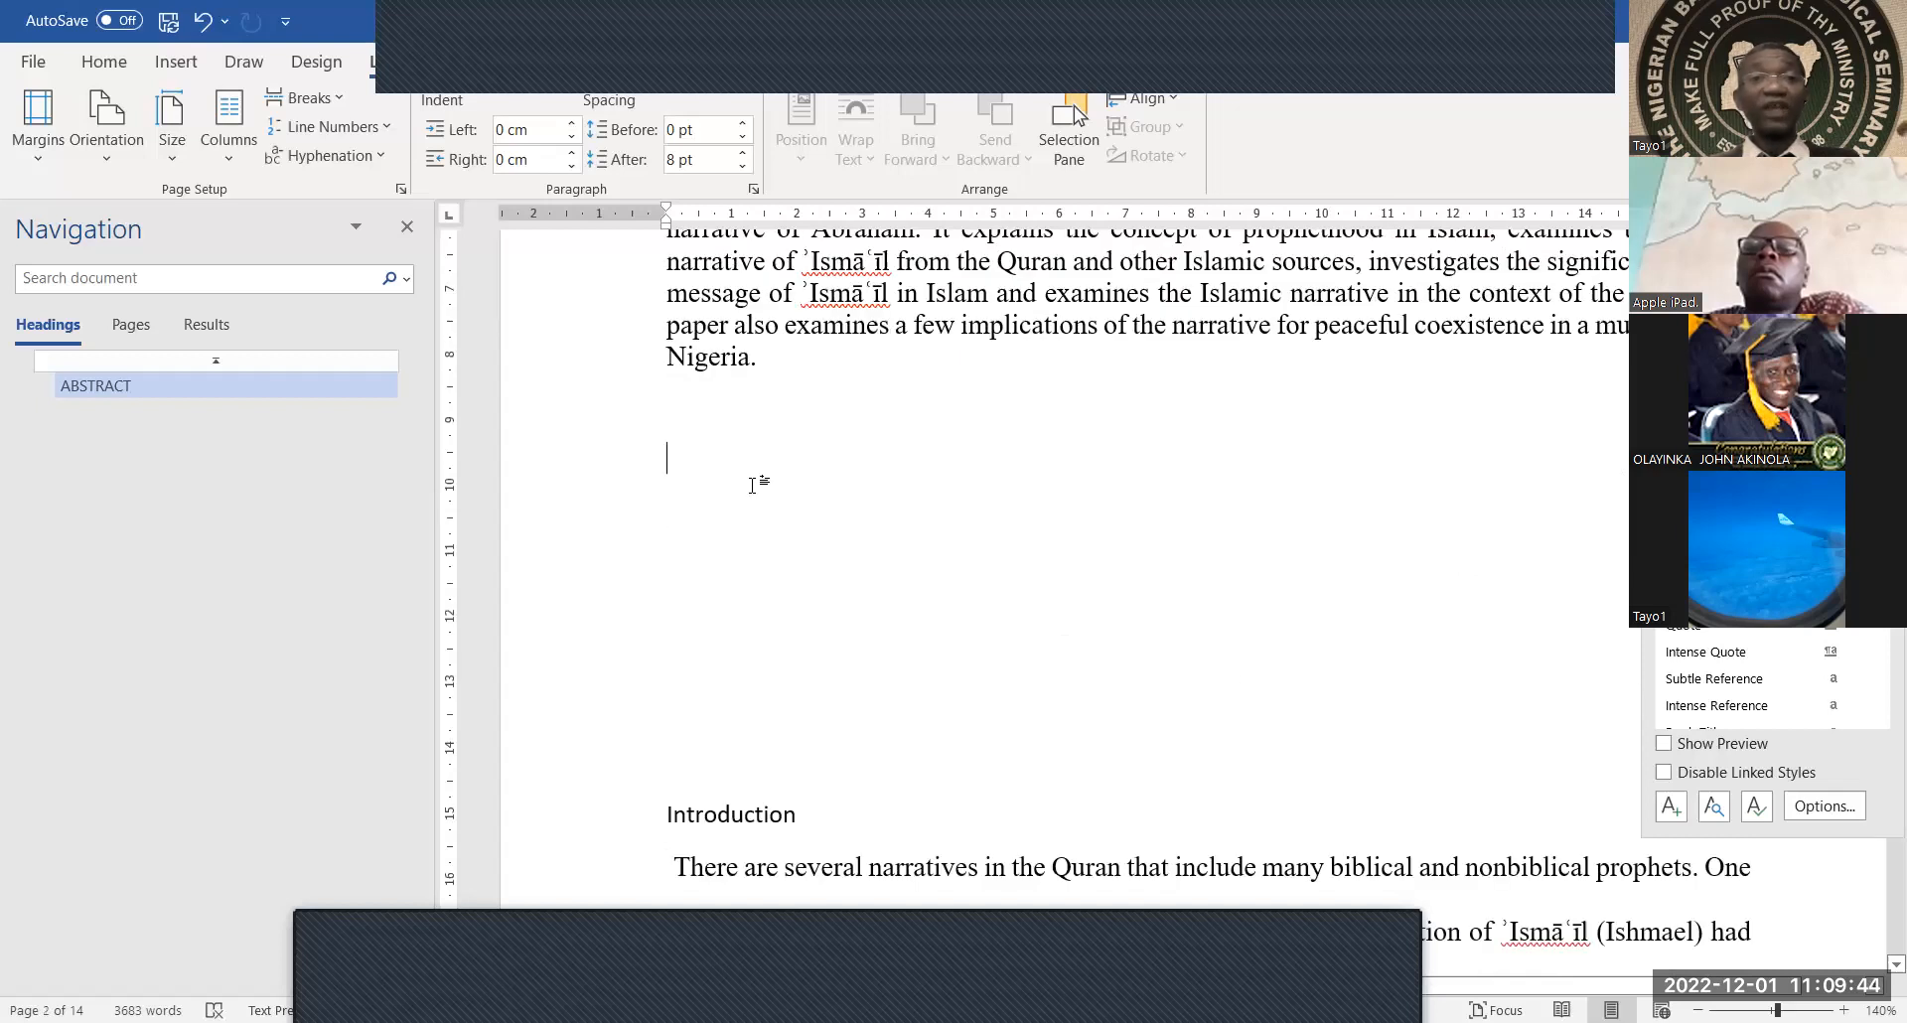
left_click(338, 100)
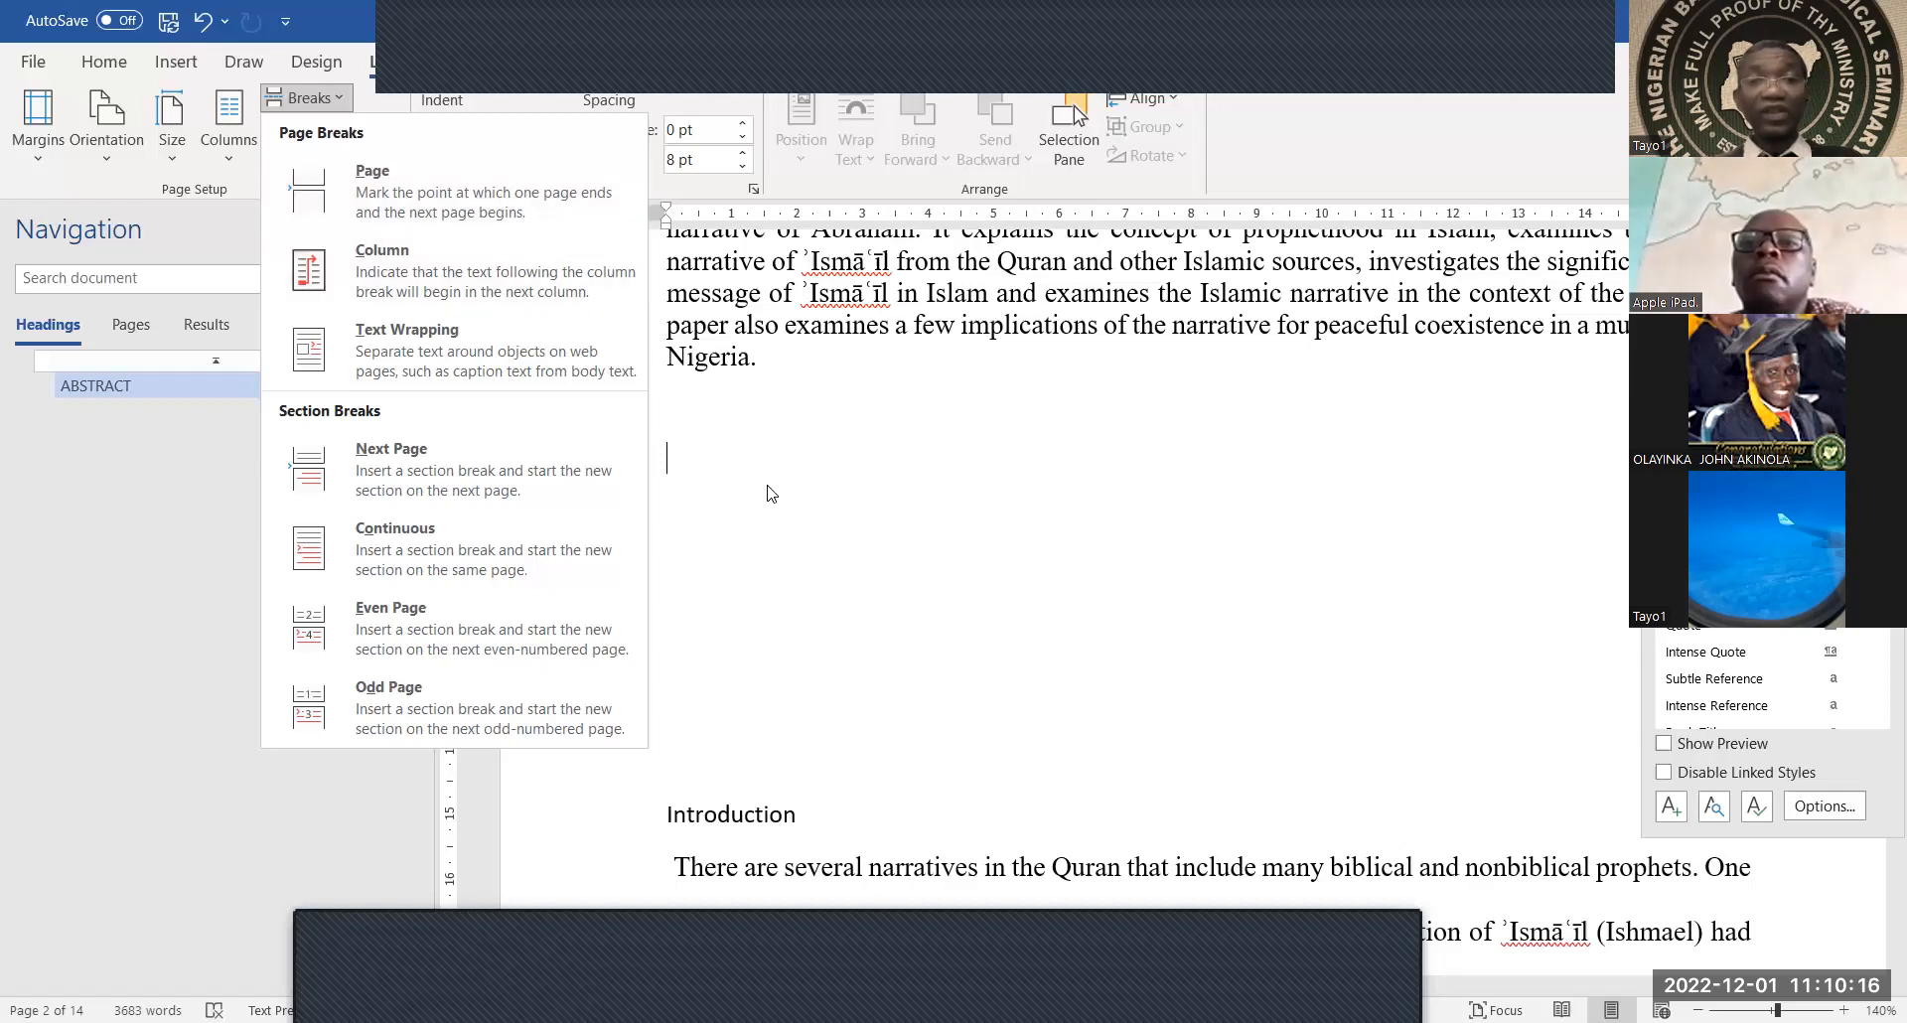
left_click(770, 407)
double_click(771, 408)
key("ctrl+z")
scroll(745, 449, "up", 1)
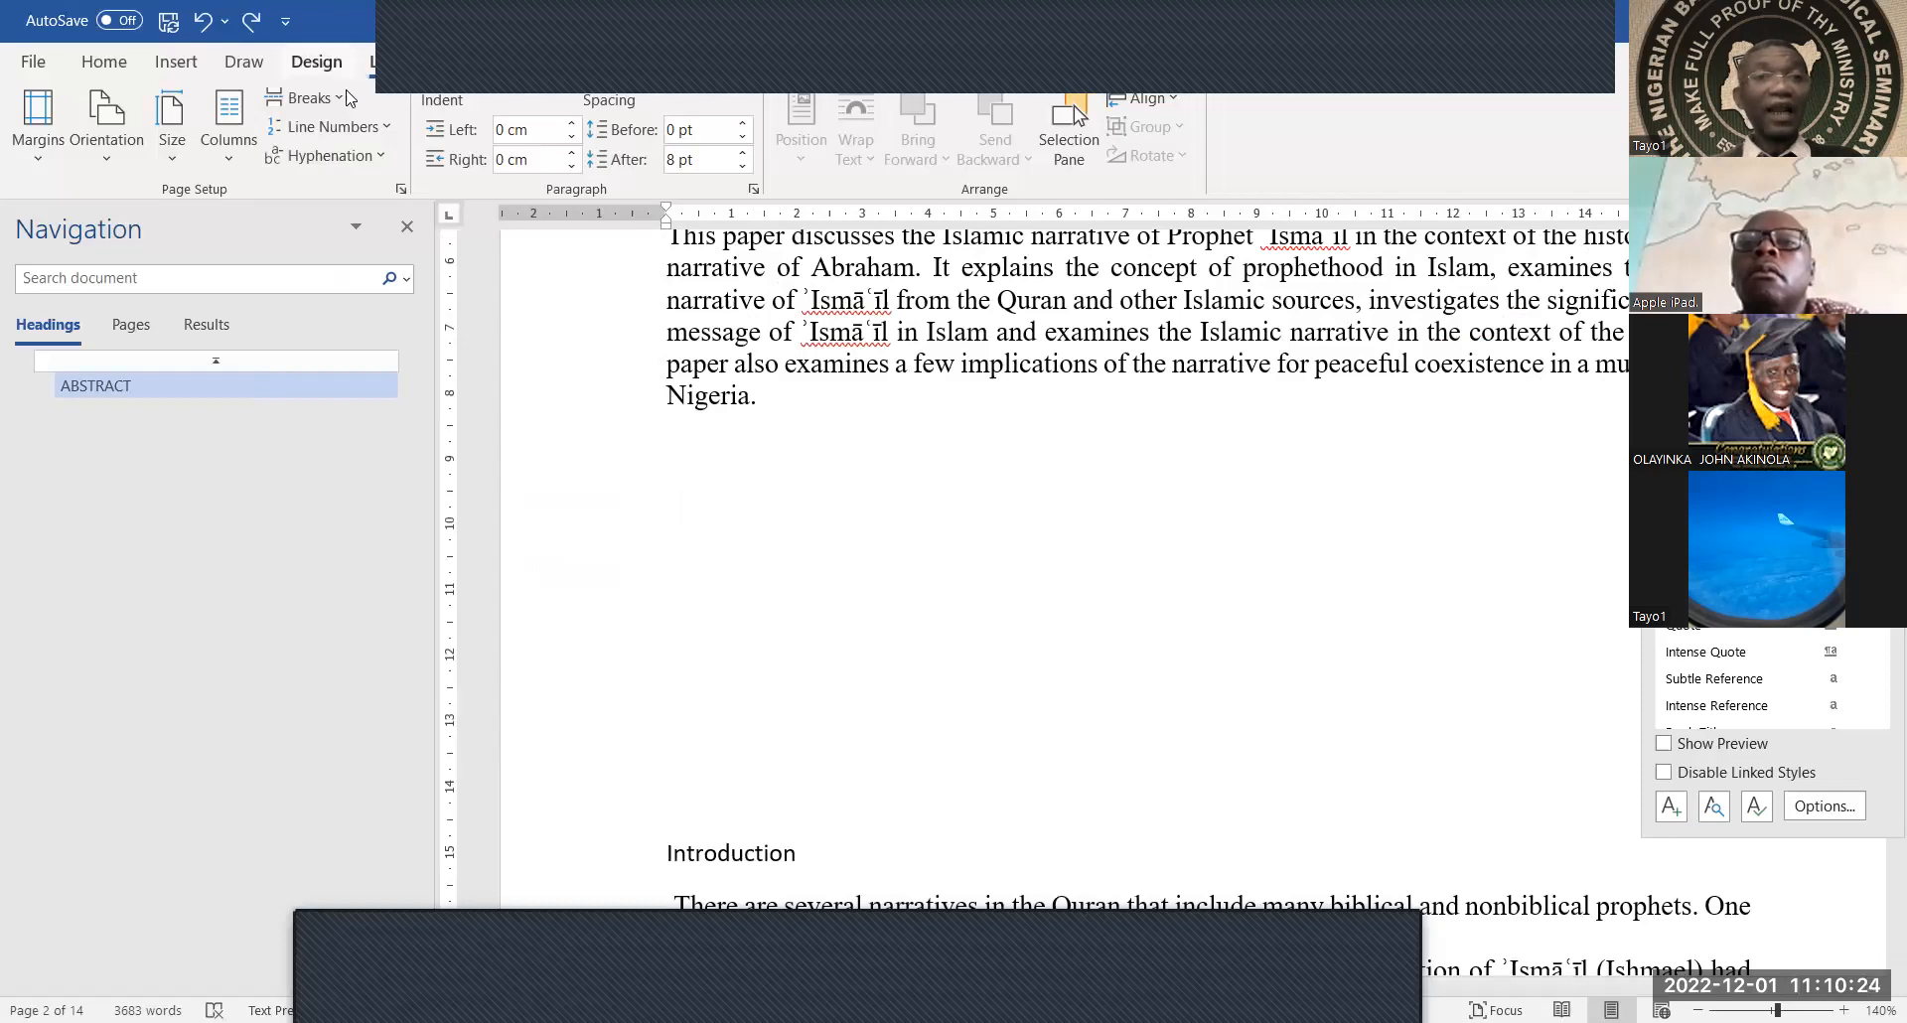
left_click(308, 97)
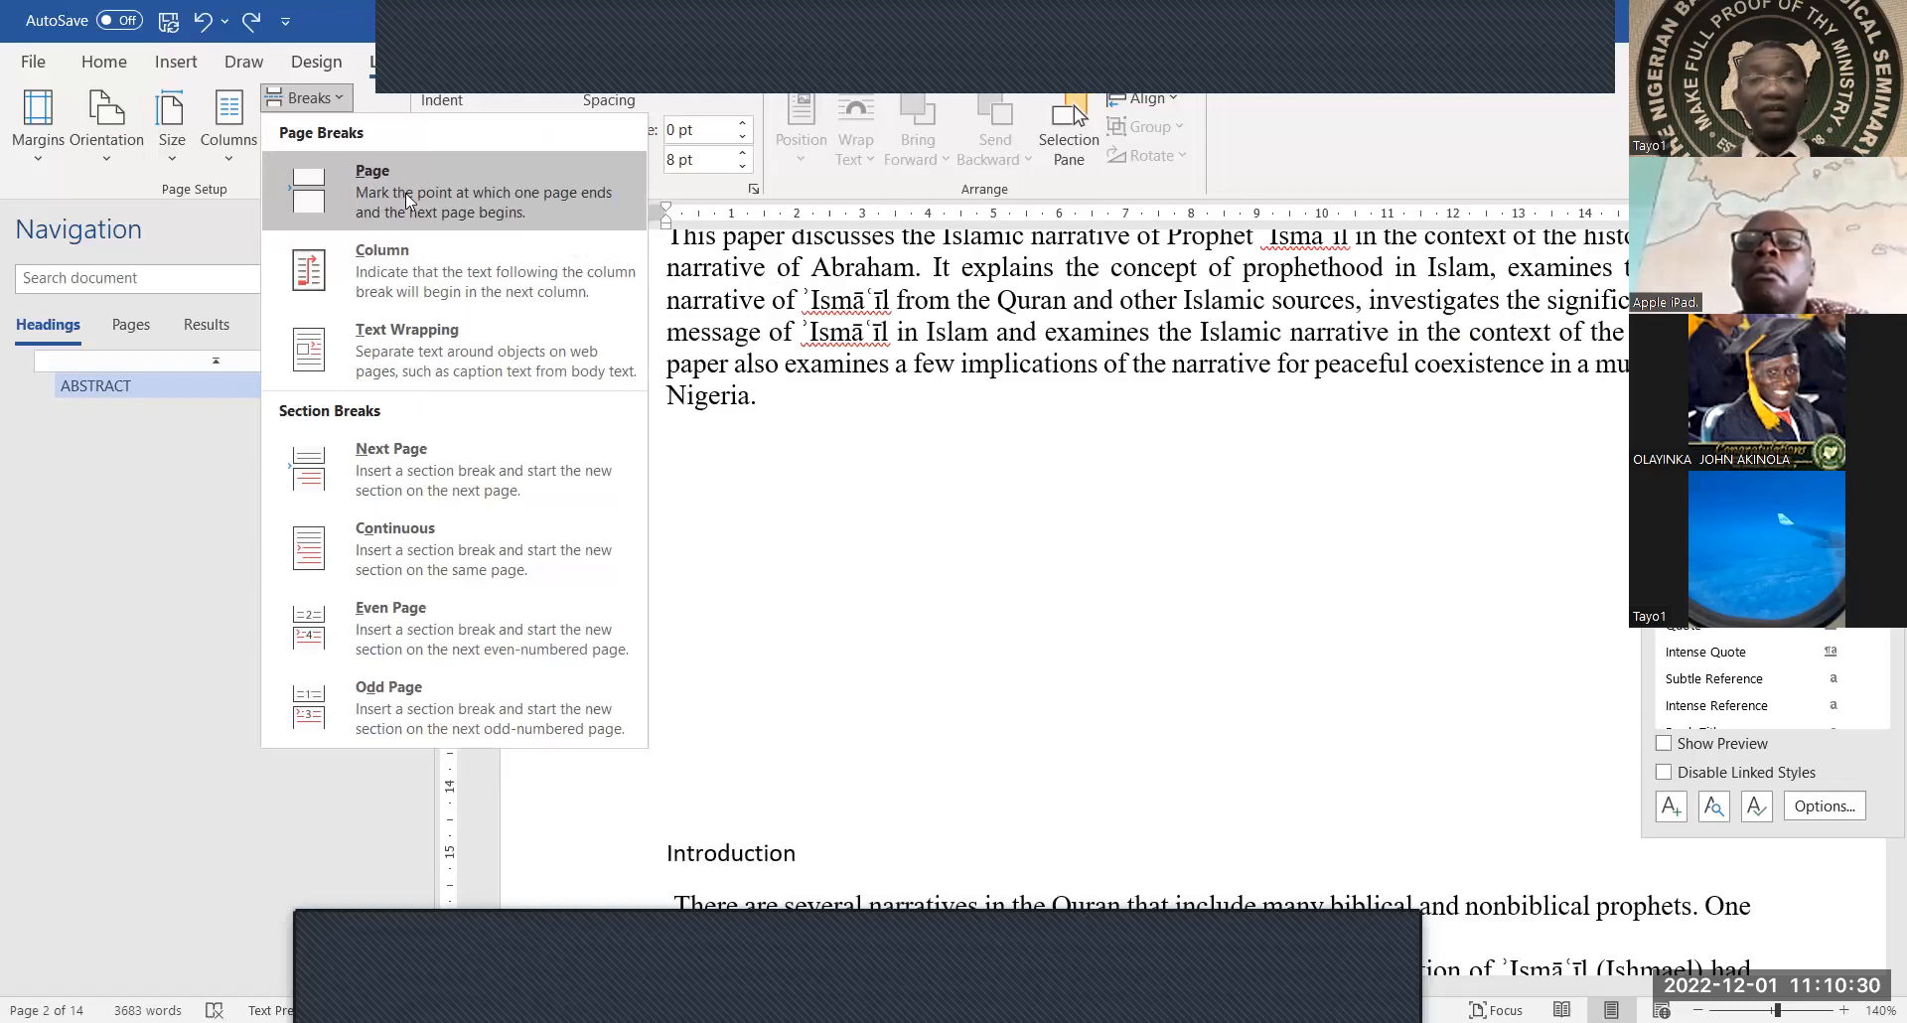
left_click(800, 550)
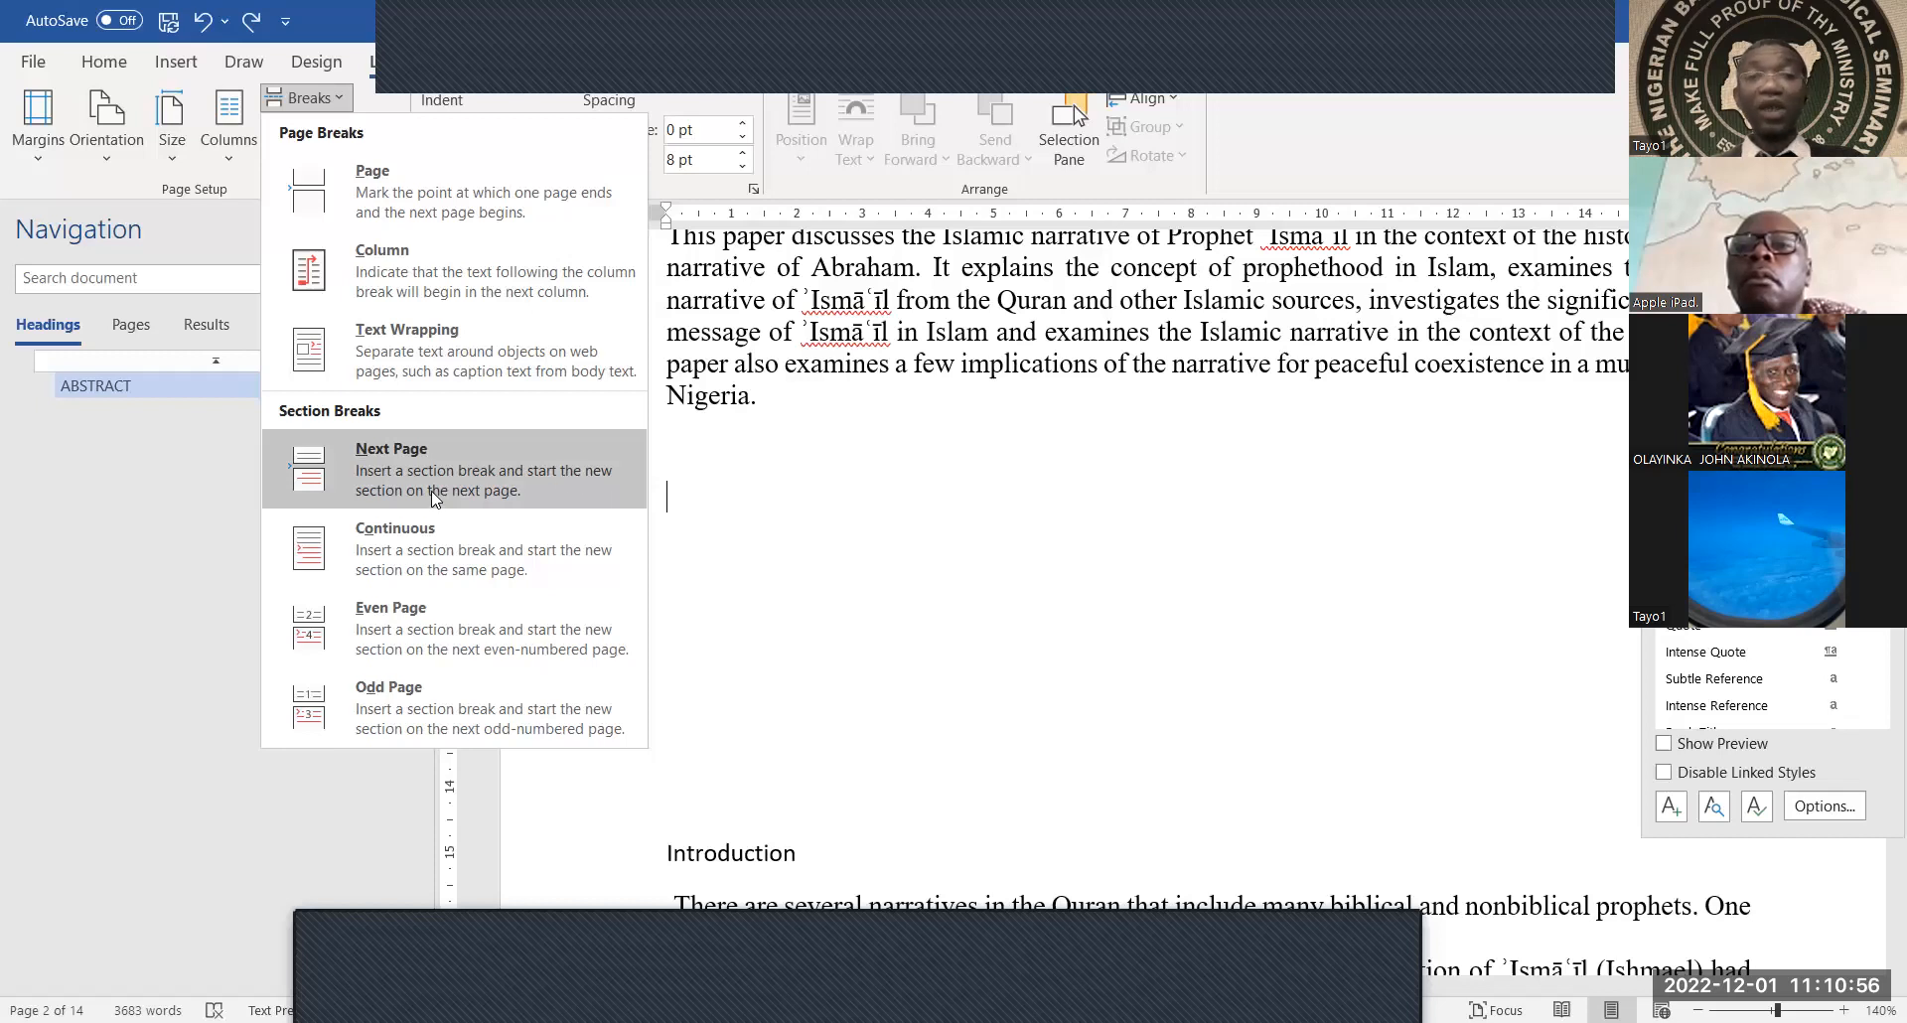
left_click(685, 496)
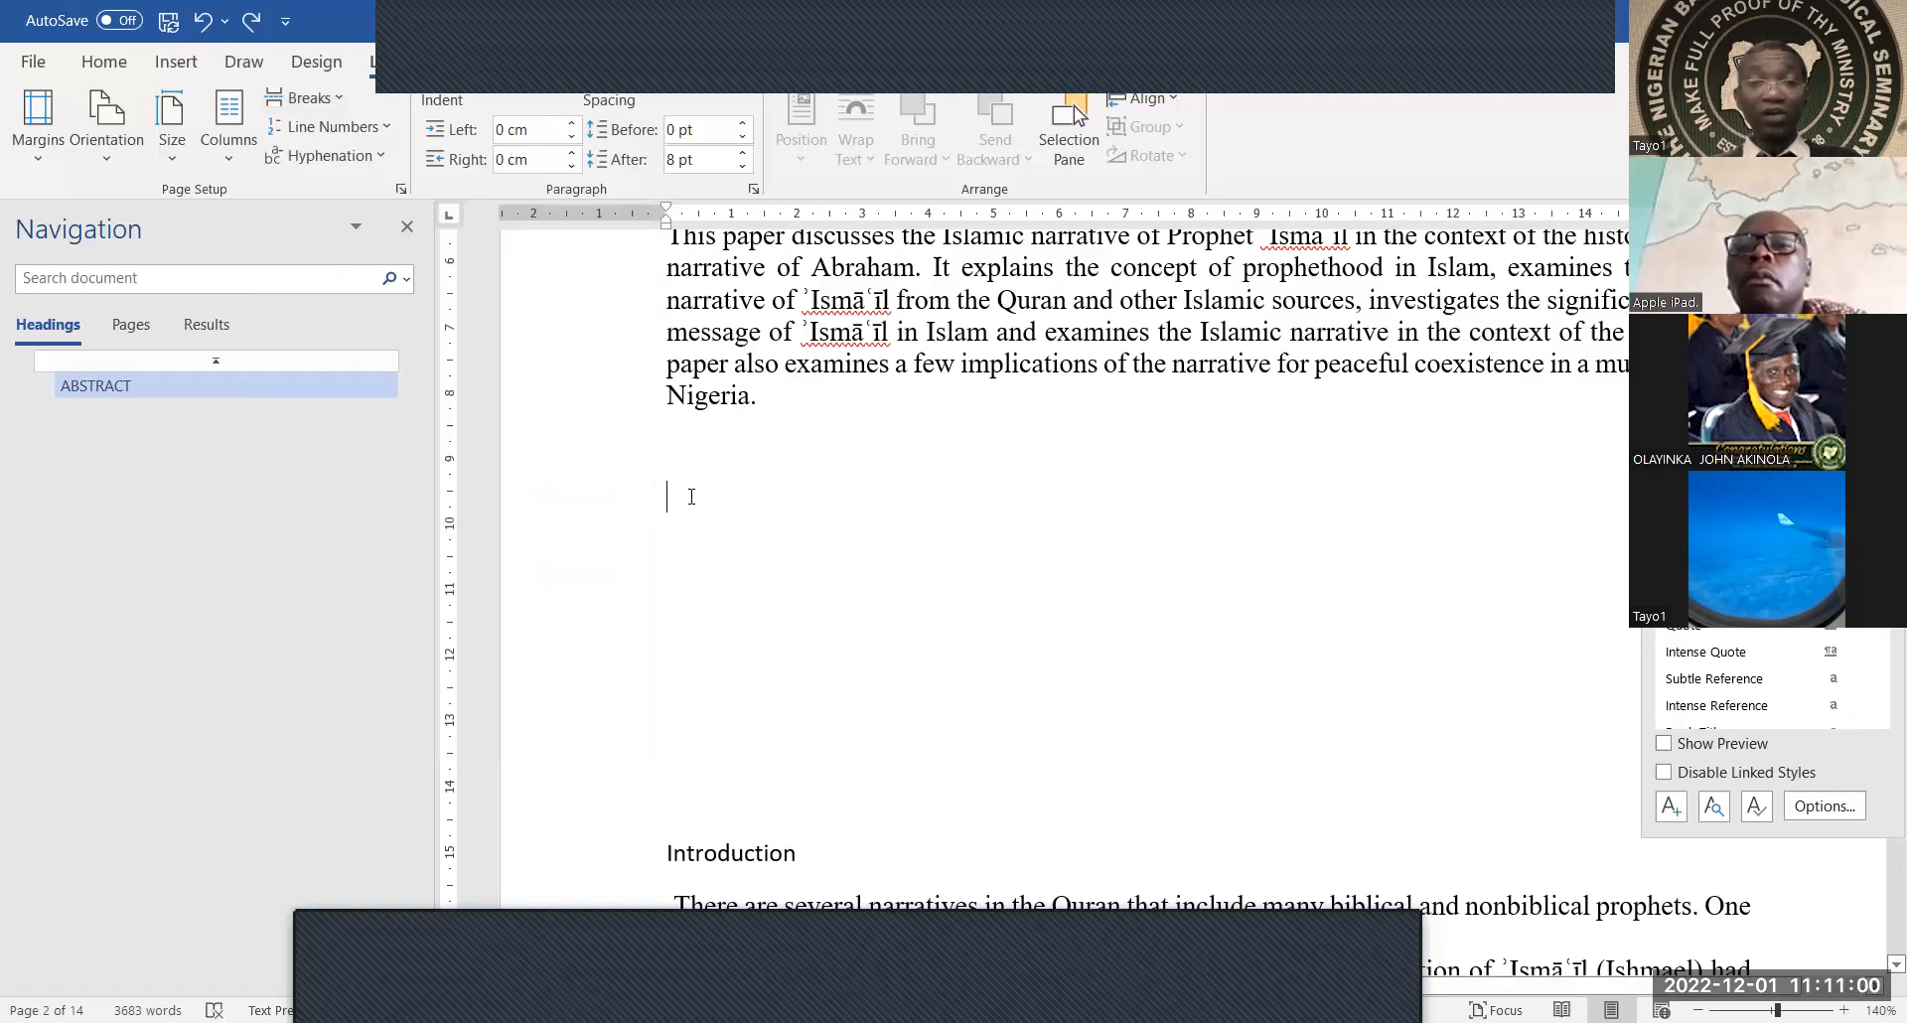
Open the Layout tab's Breaks dropdown showing Page Breaks and Section Breaks
left_click(336, 107)
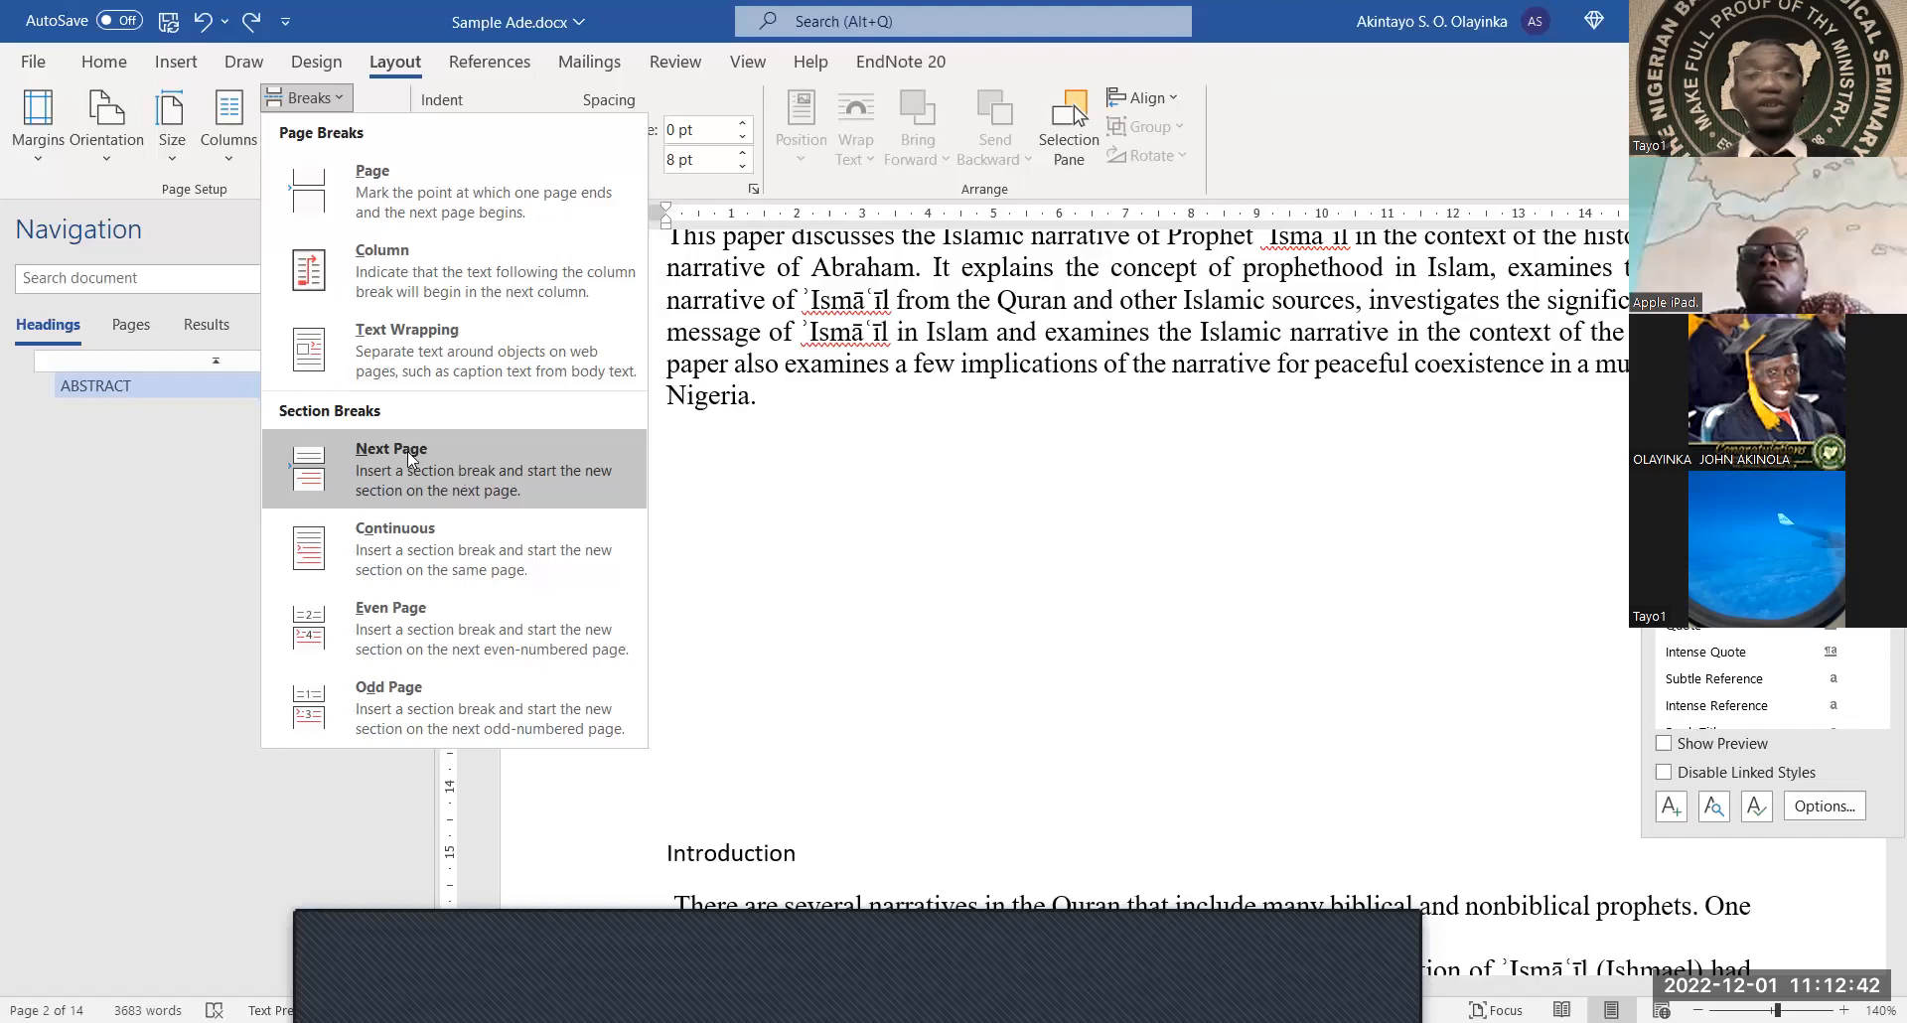
left_click(792, 491)
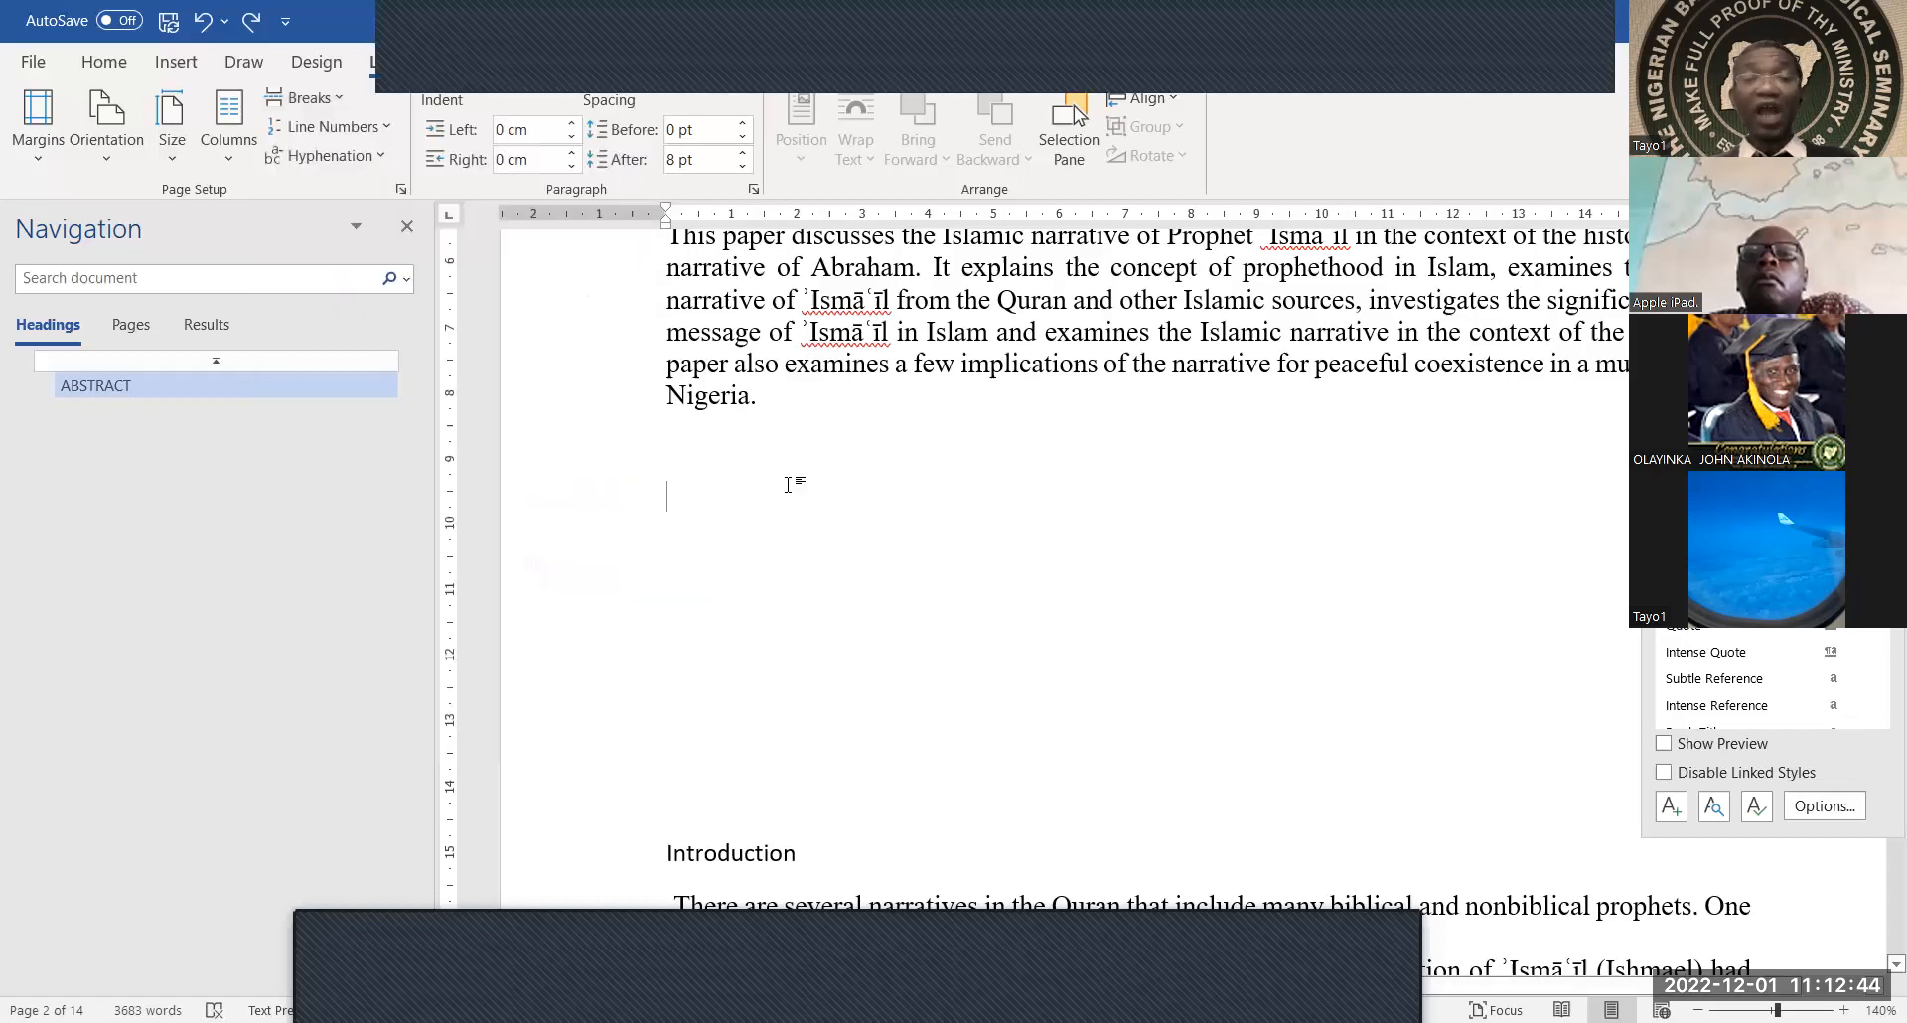
scroll(792, 486, "up", 6)
scroll(755, 511, "down", 6)
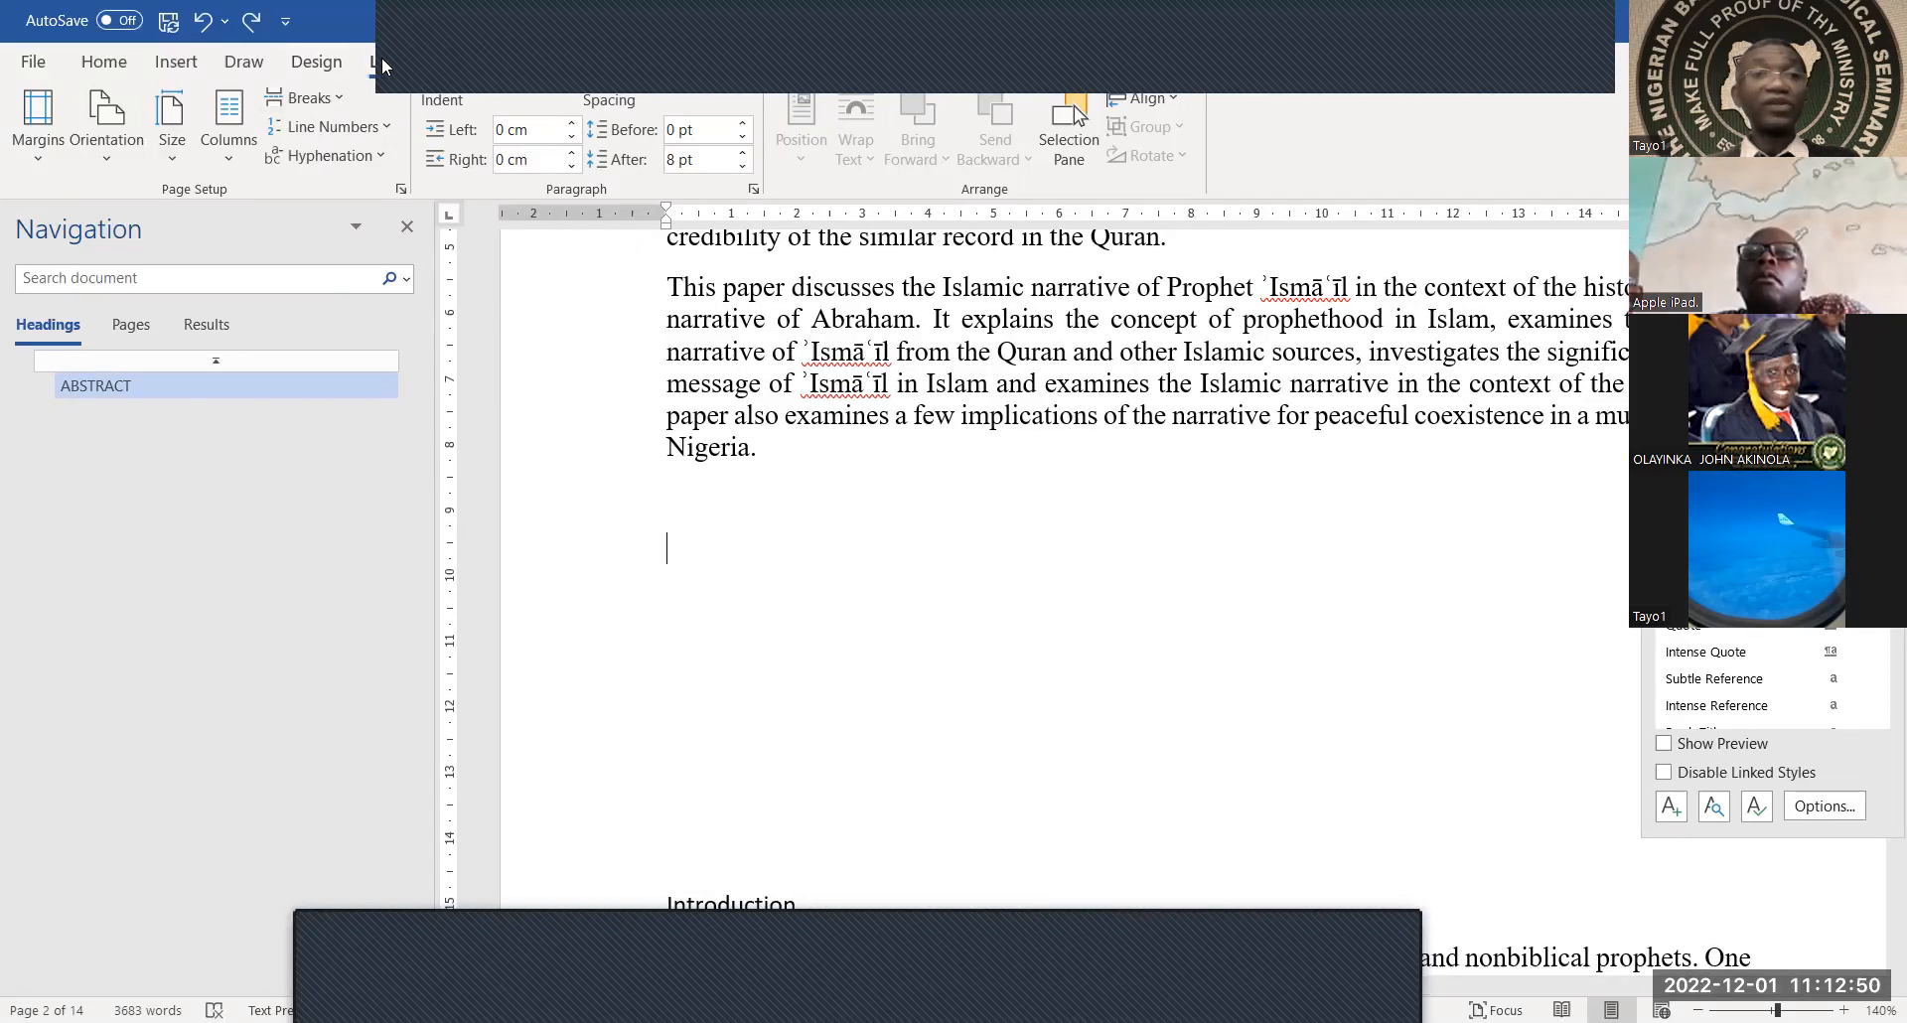
left_click(343, 99)
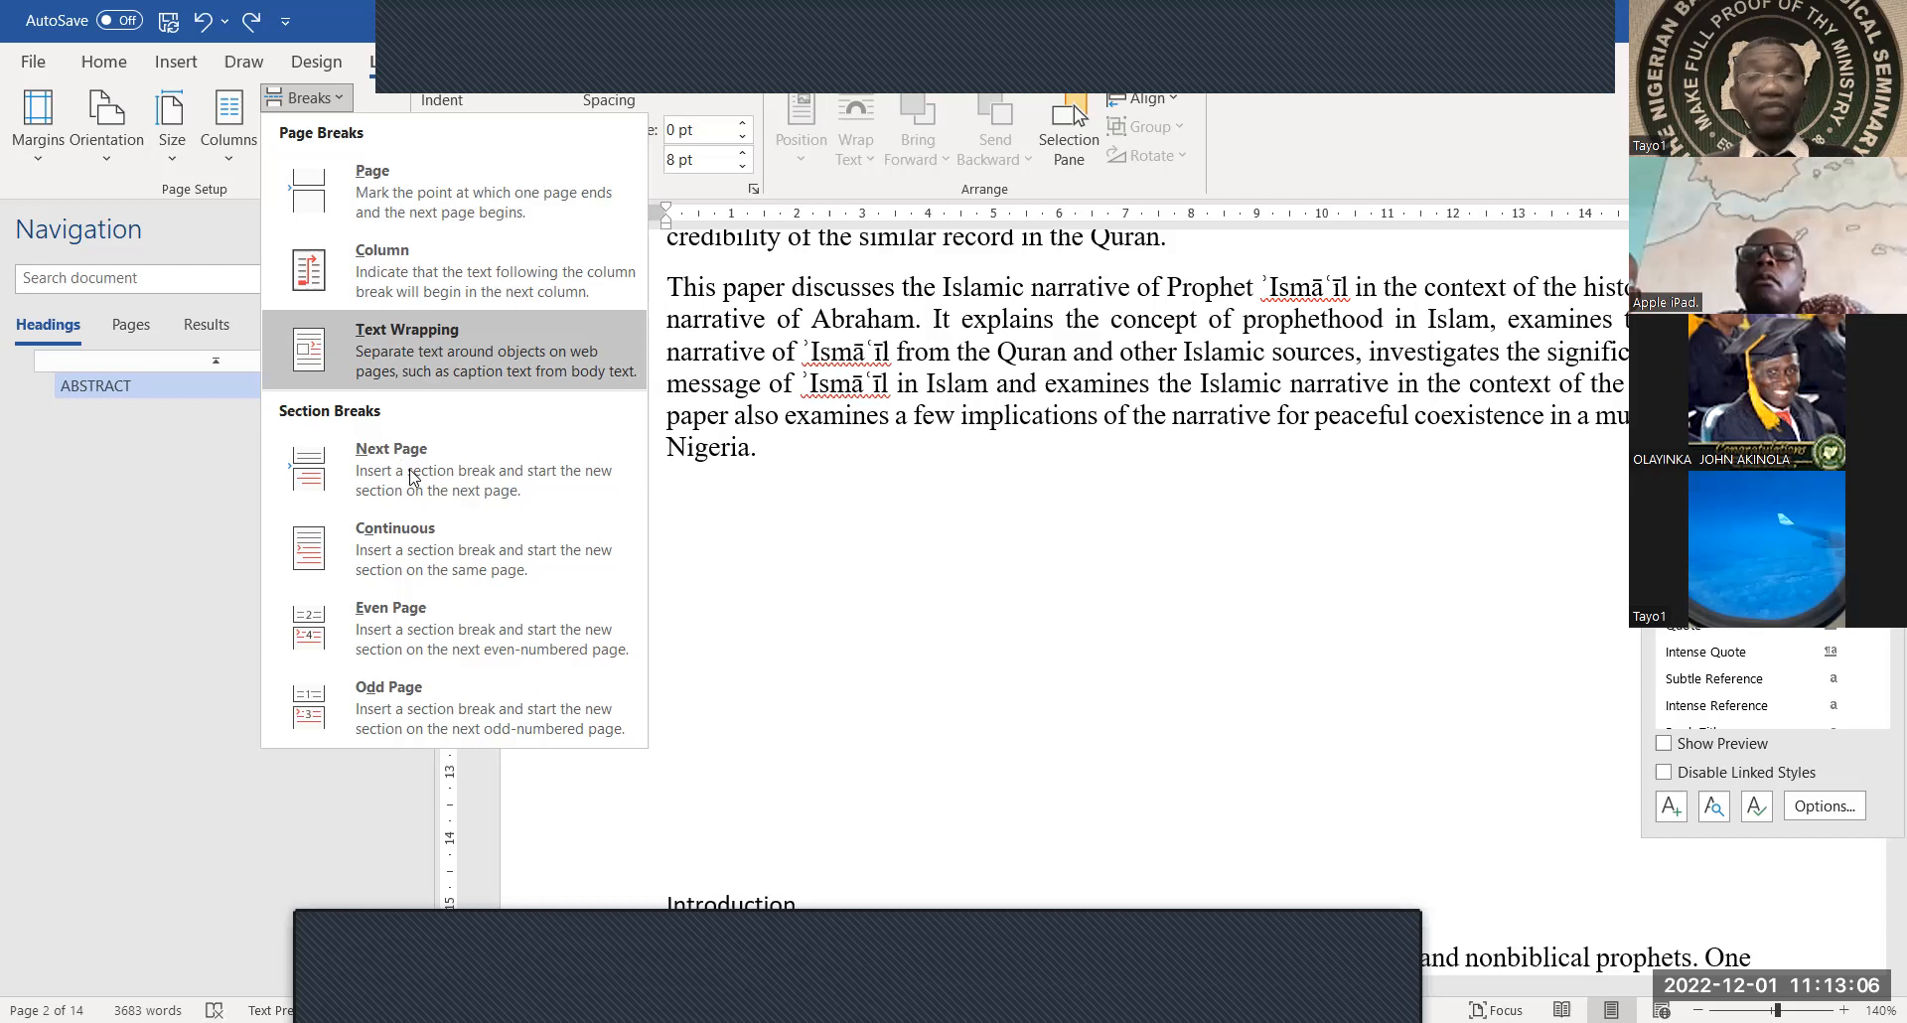
left_click(982, 507)
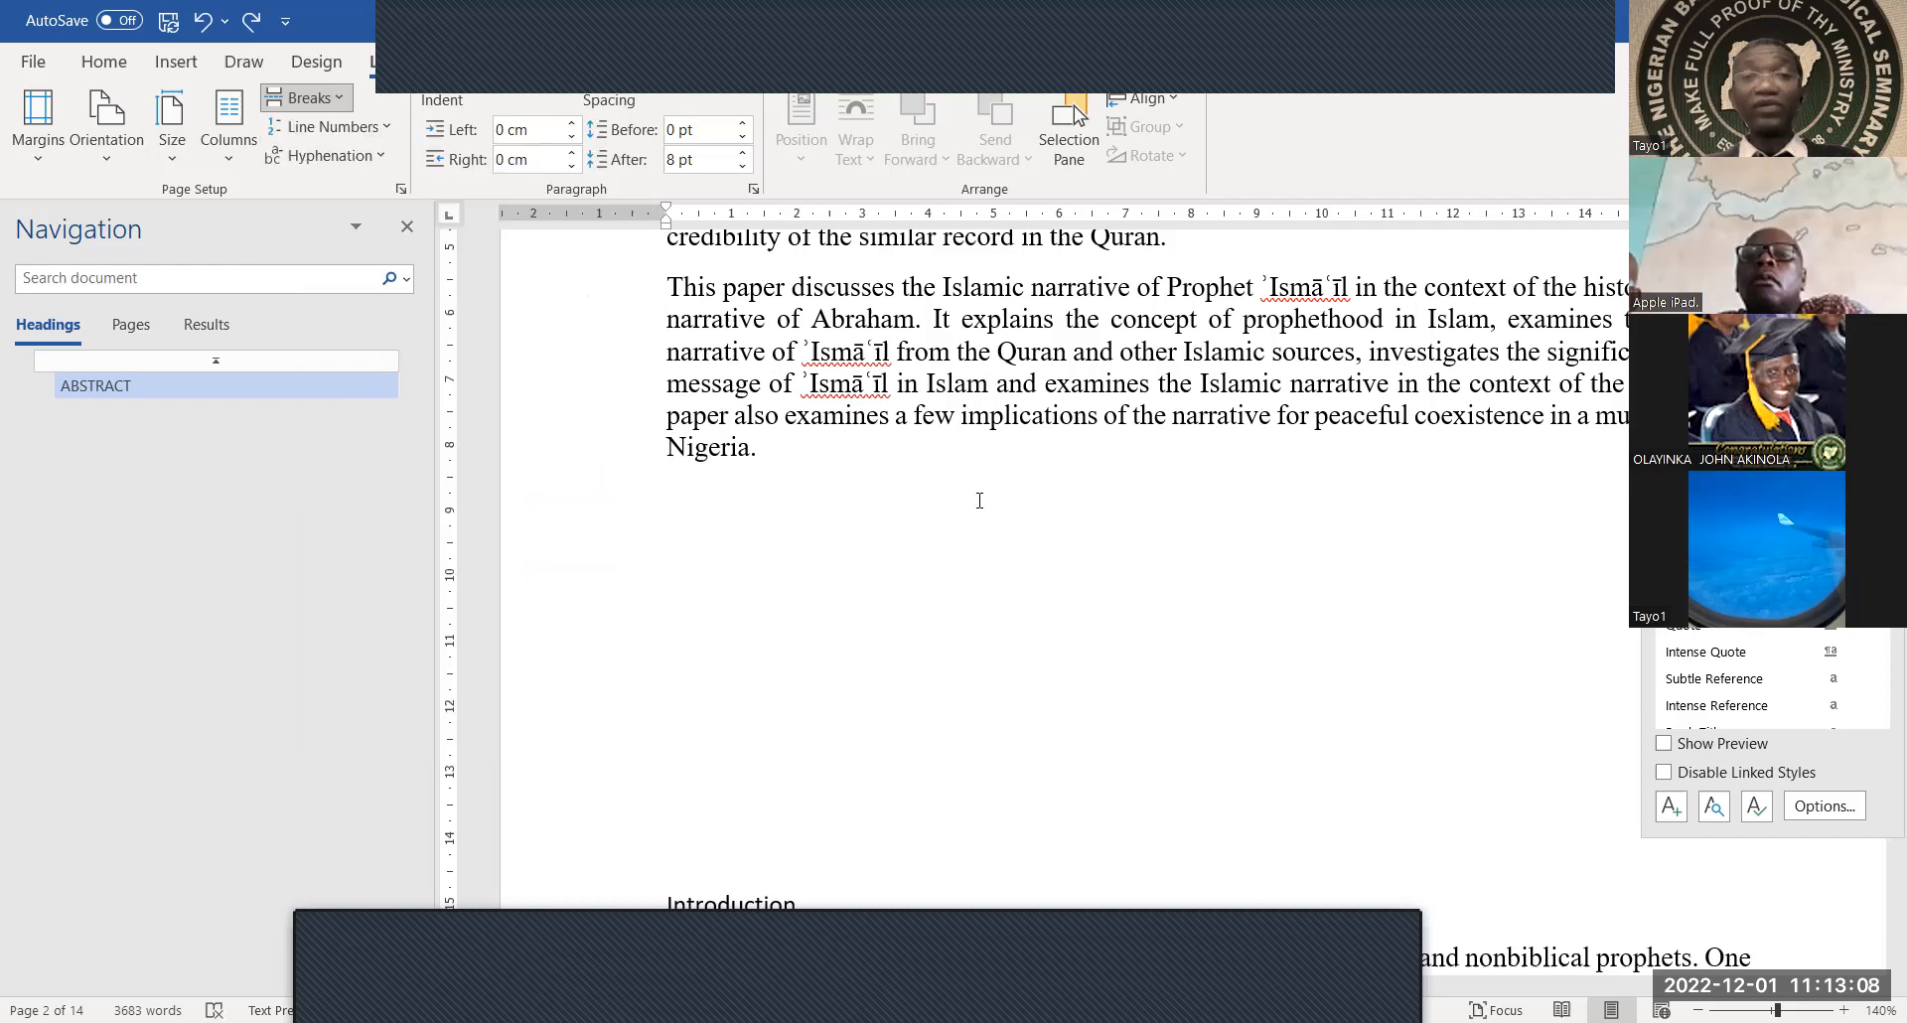
scroll(980, 505, "up", 10)
scroll(979, 501, "up", 5)
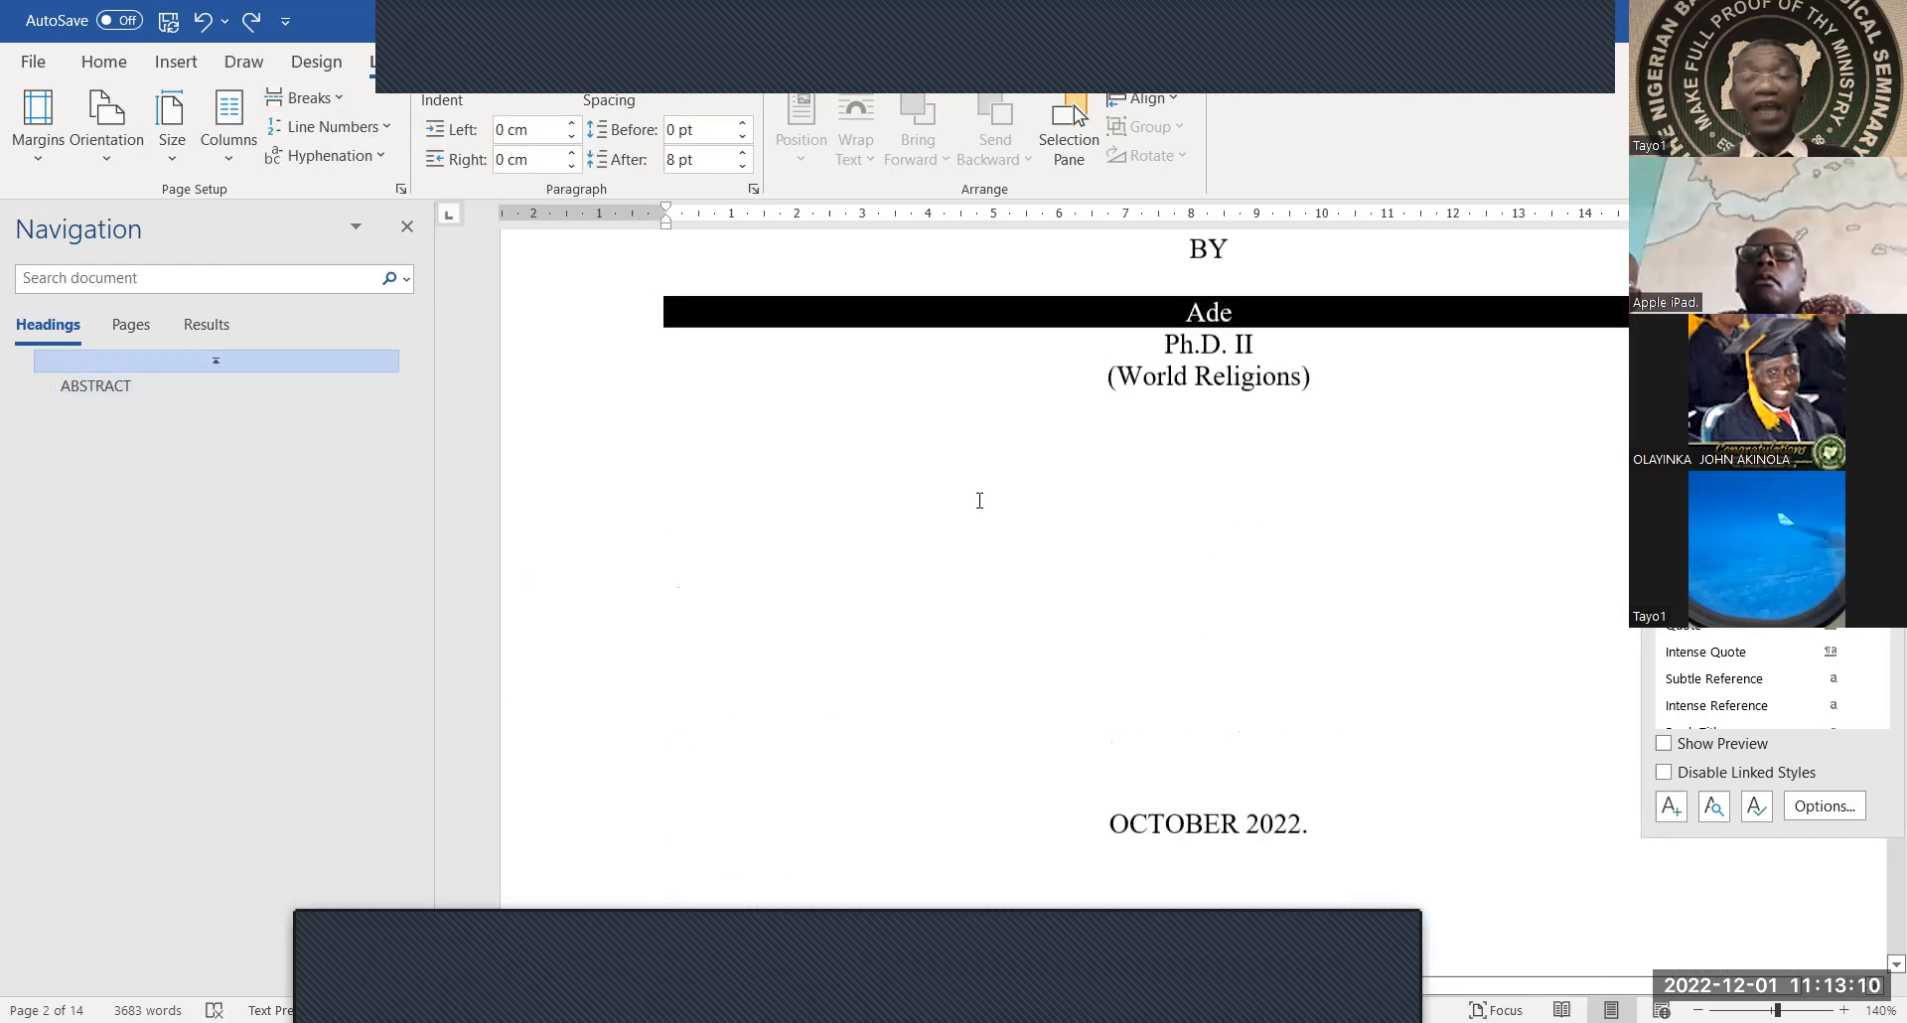
scroll(979, 501, "down", 7)
scroll(980, 501, "down", 5)
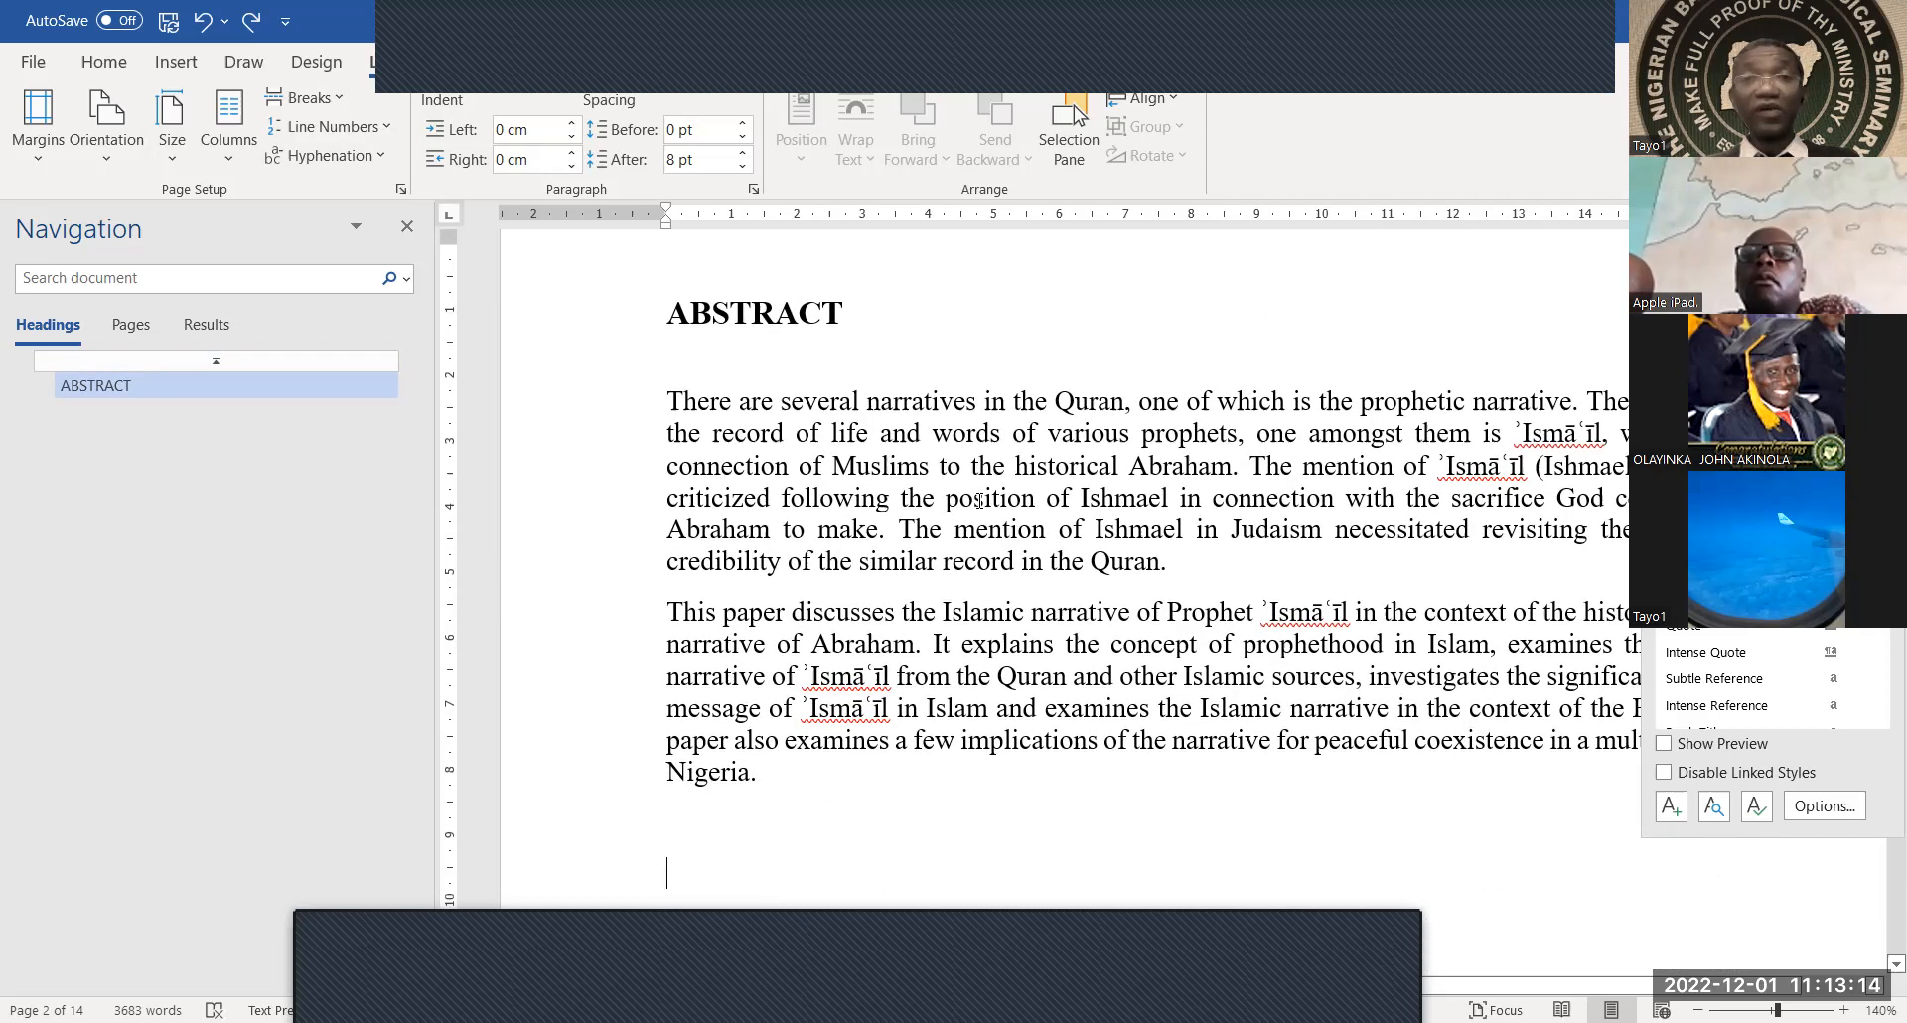
scroll(761, 682, "down", 3)
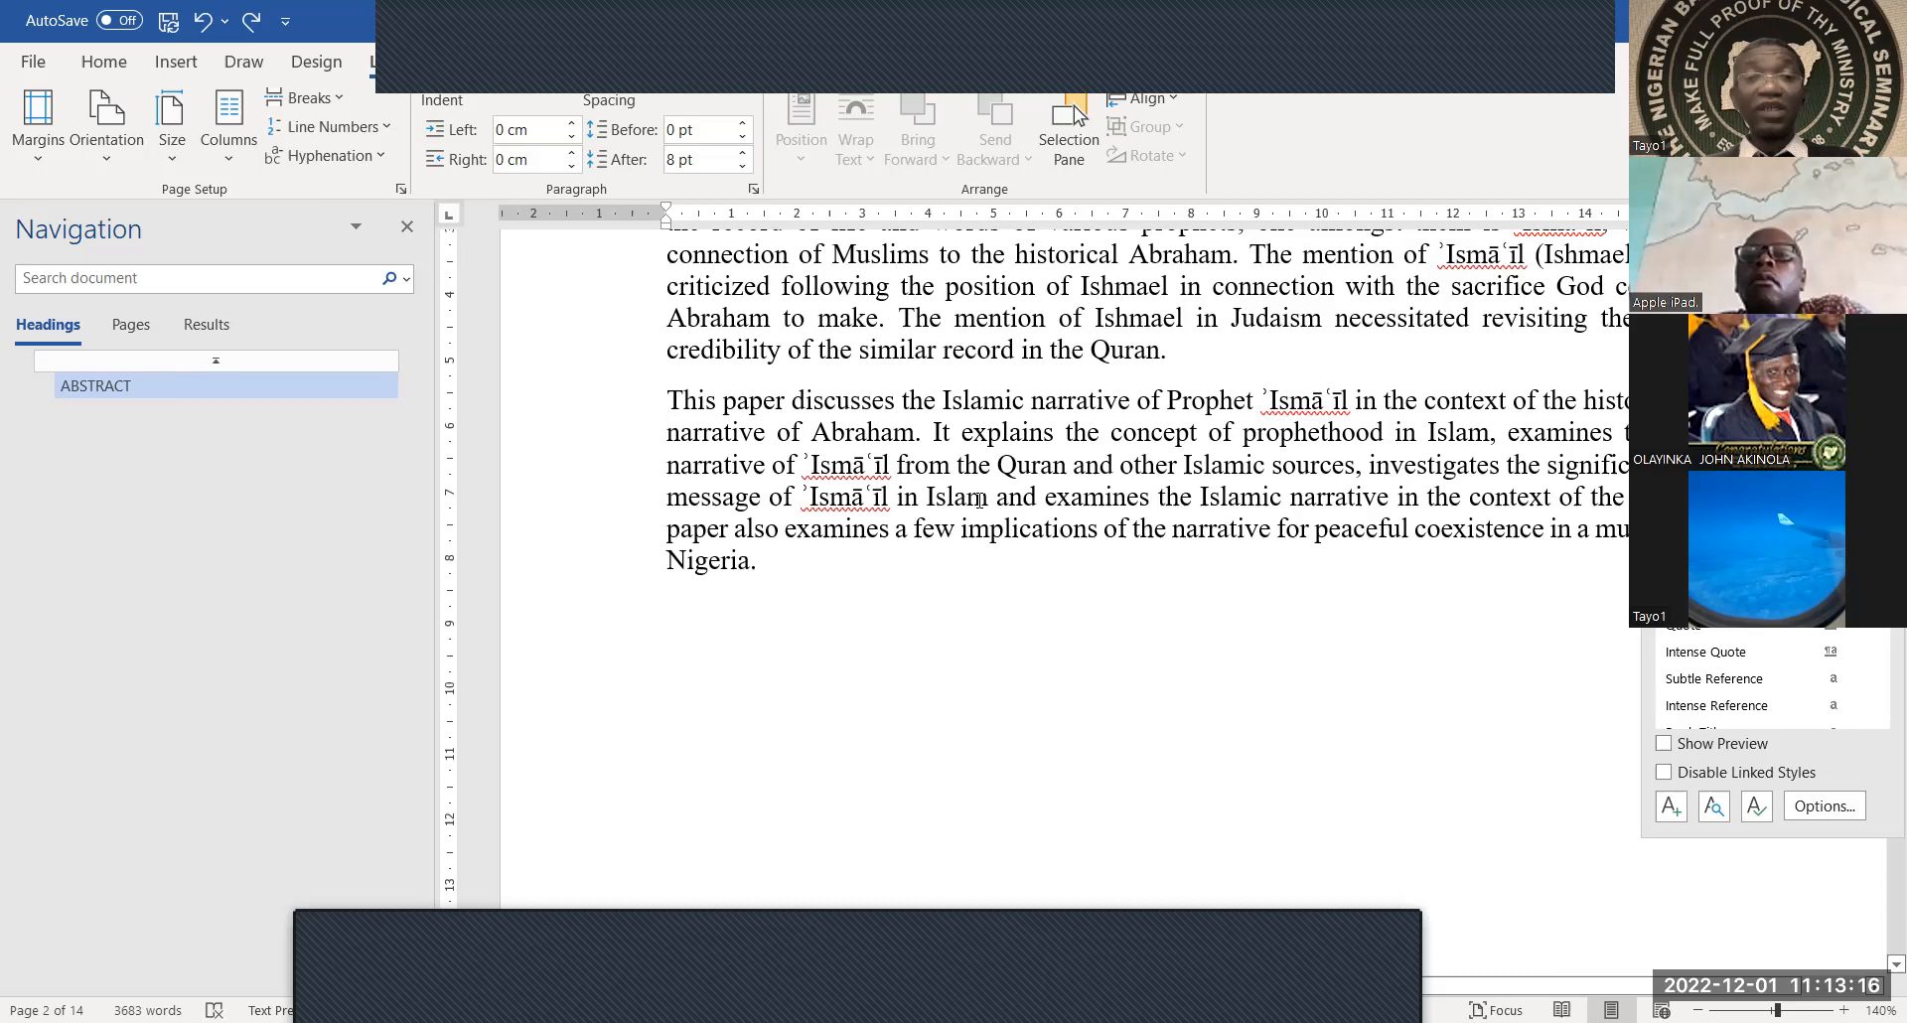
scroll(760, 682, "down", 10)
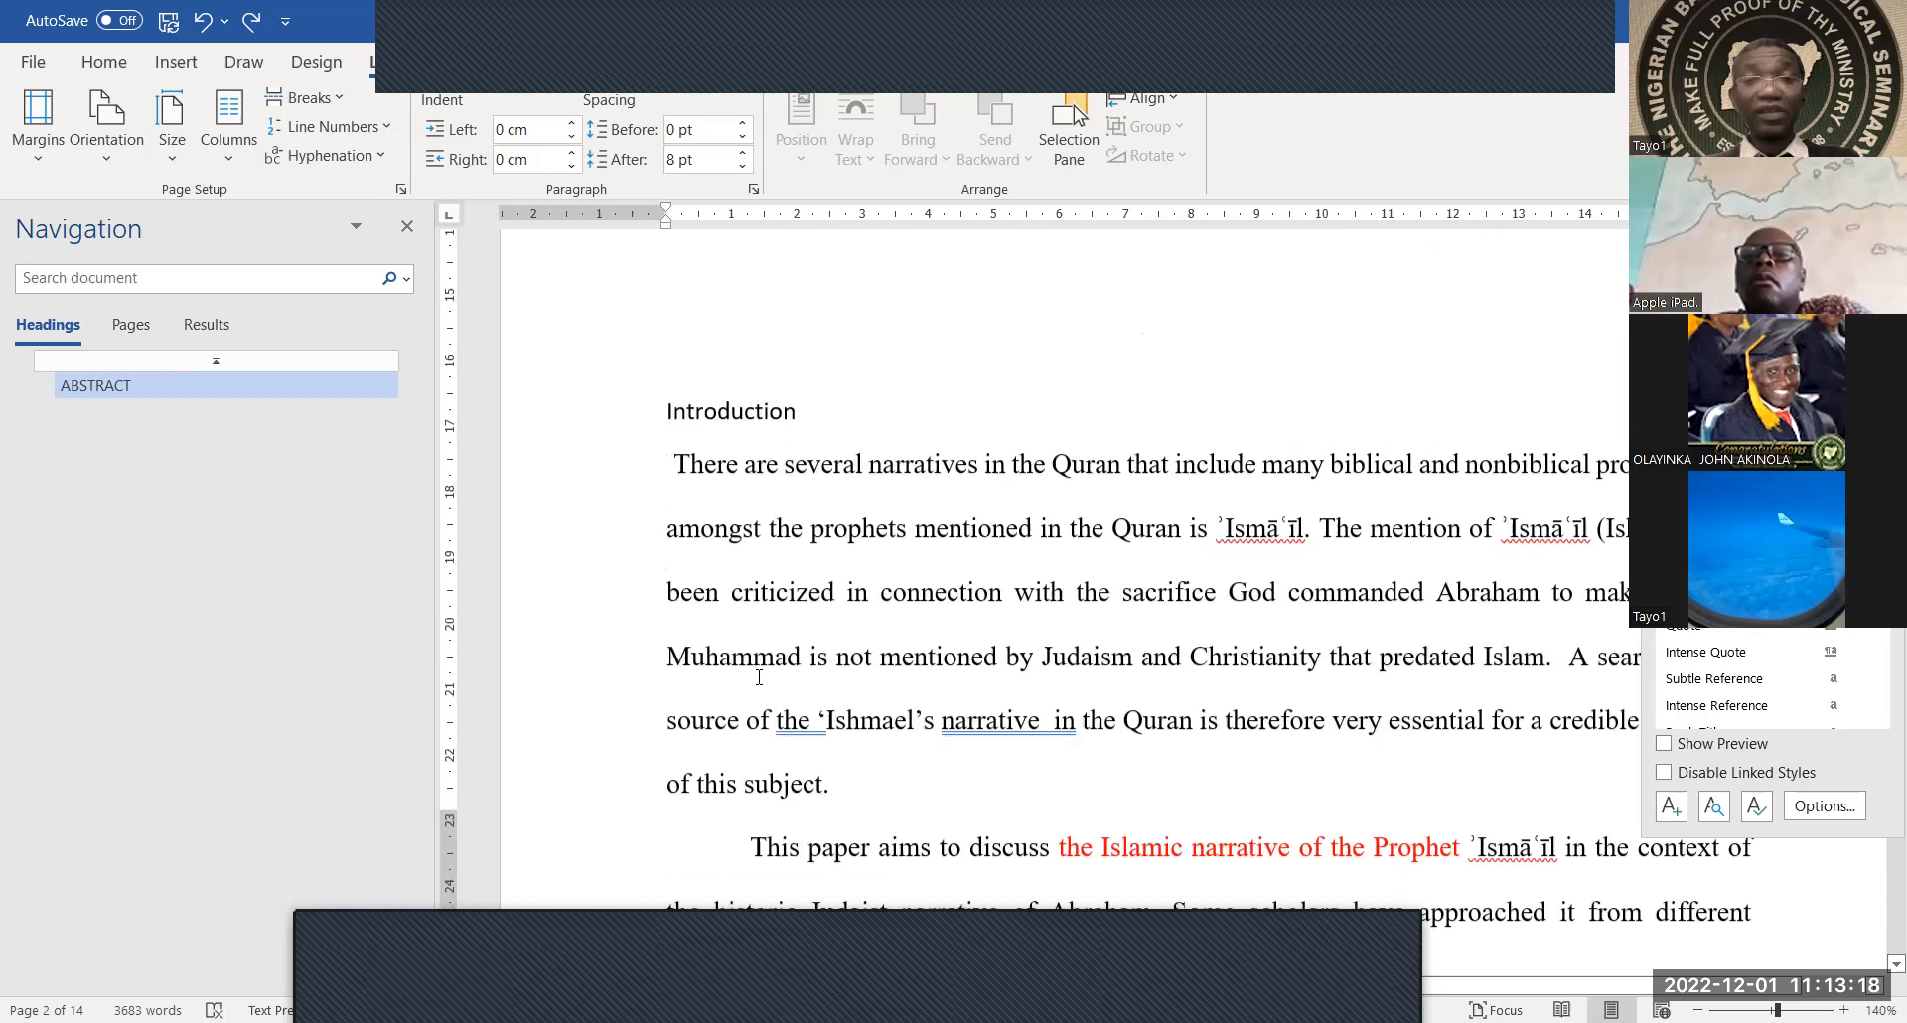
scroll(759, 677, "up", 9)
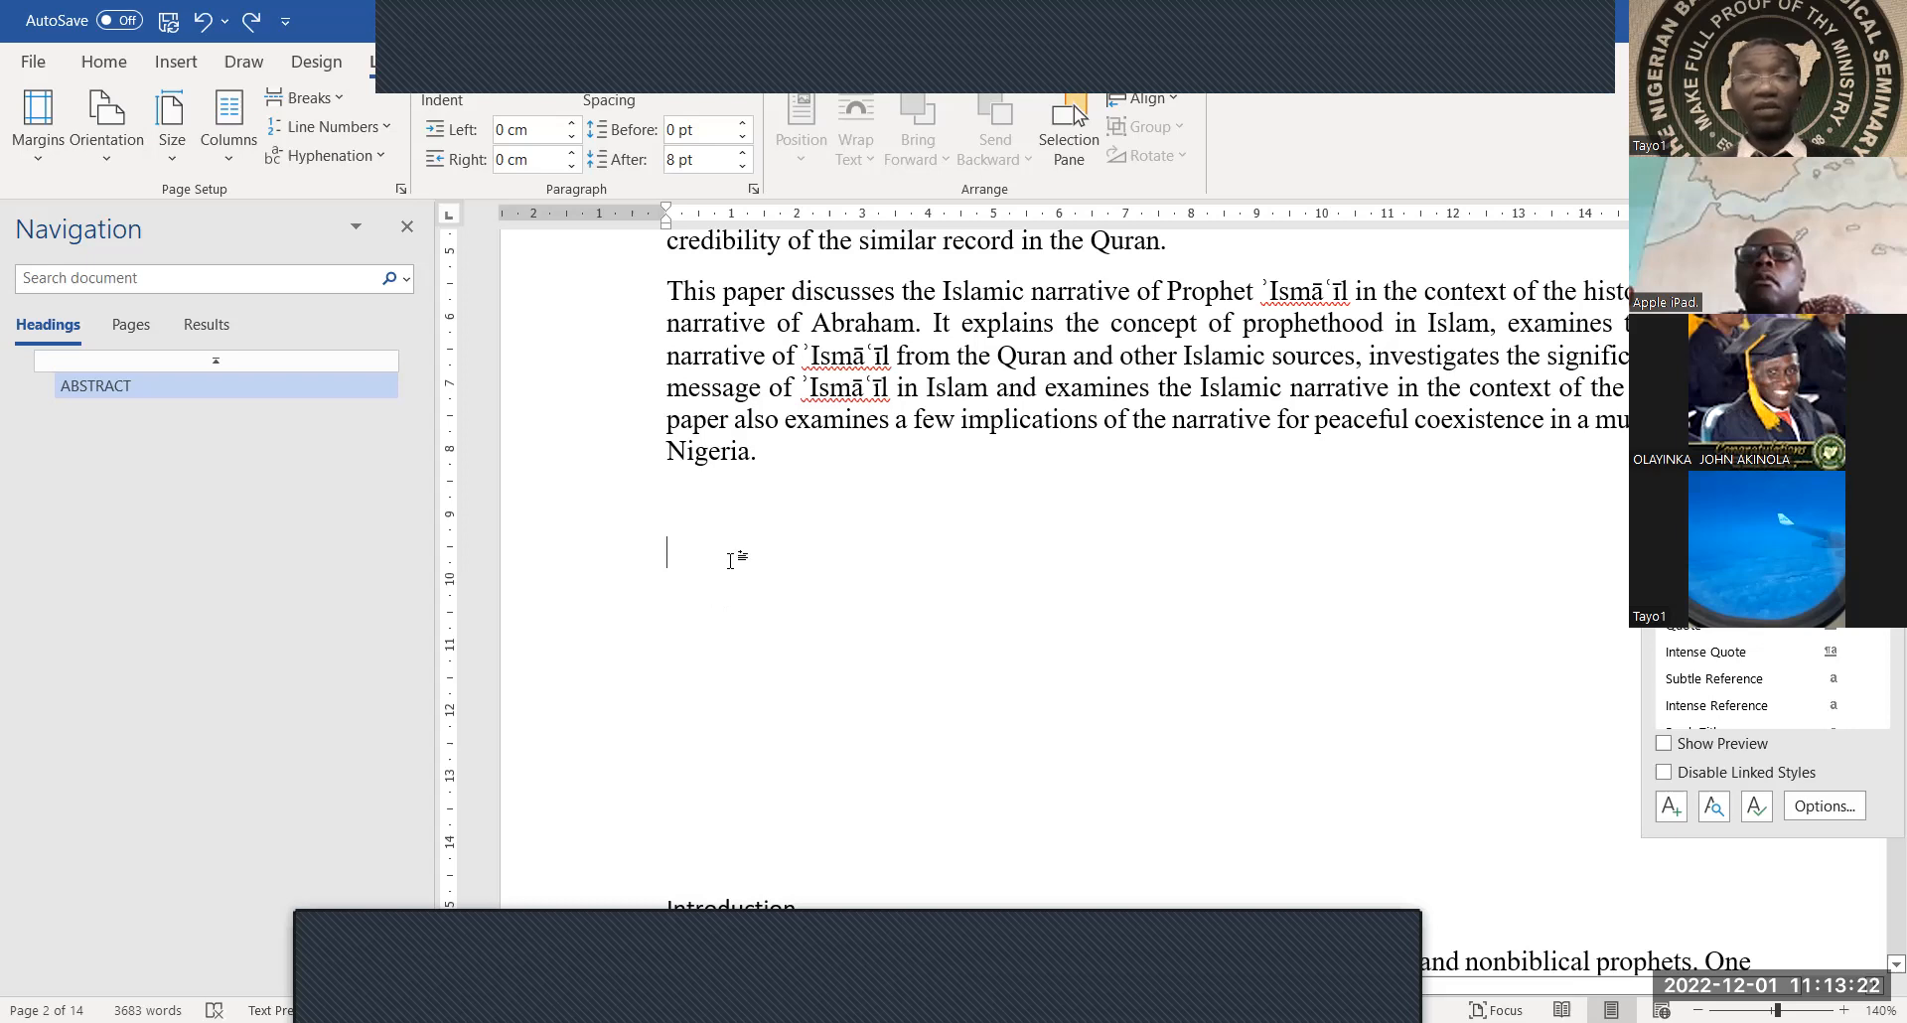
scroll(731, 560, "down", 1)
scroll(731, 560, "down", 9)
double_click(800, 569)
left_click(791, 445)
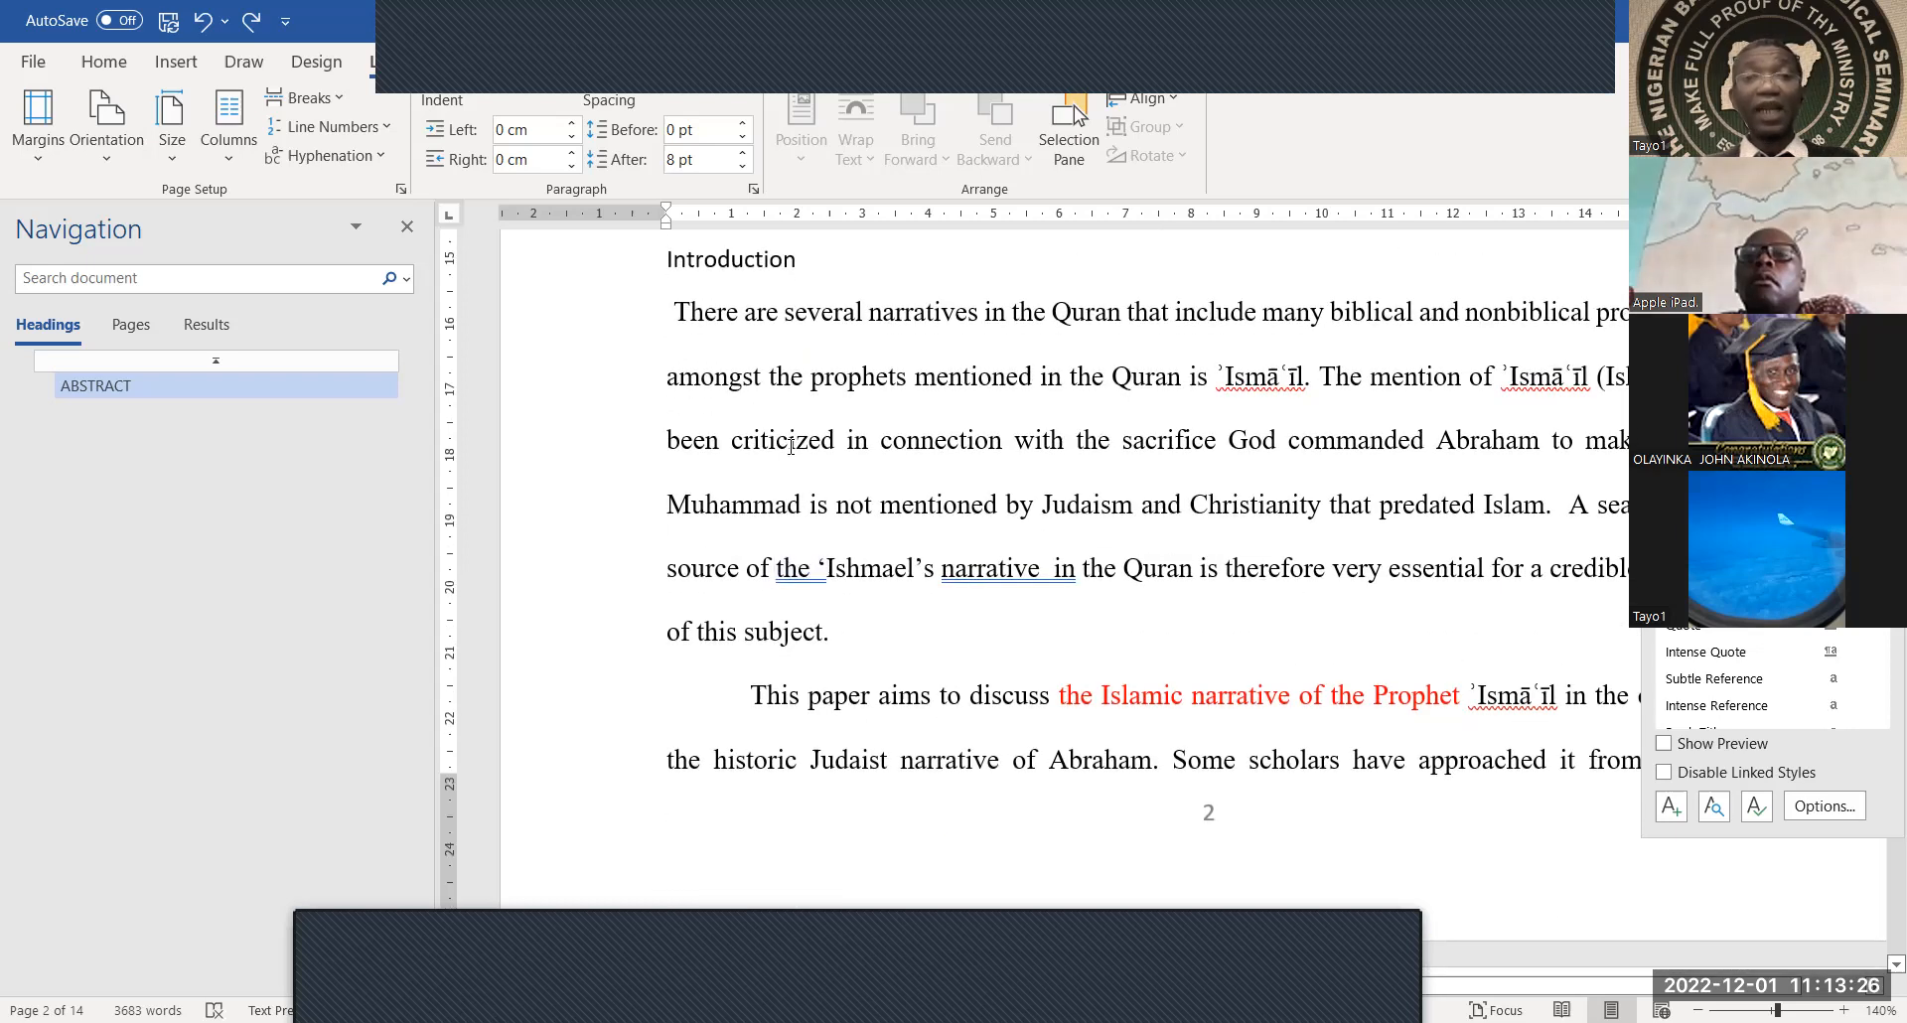
scroll(784, 437, "up", 10)
left_click(754, 431)
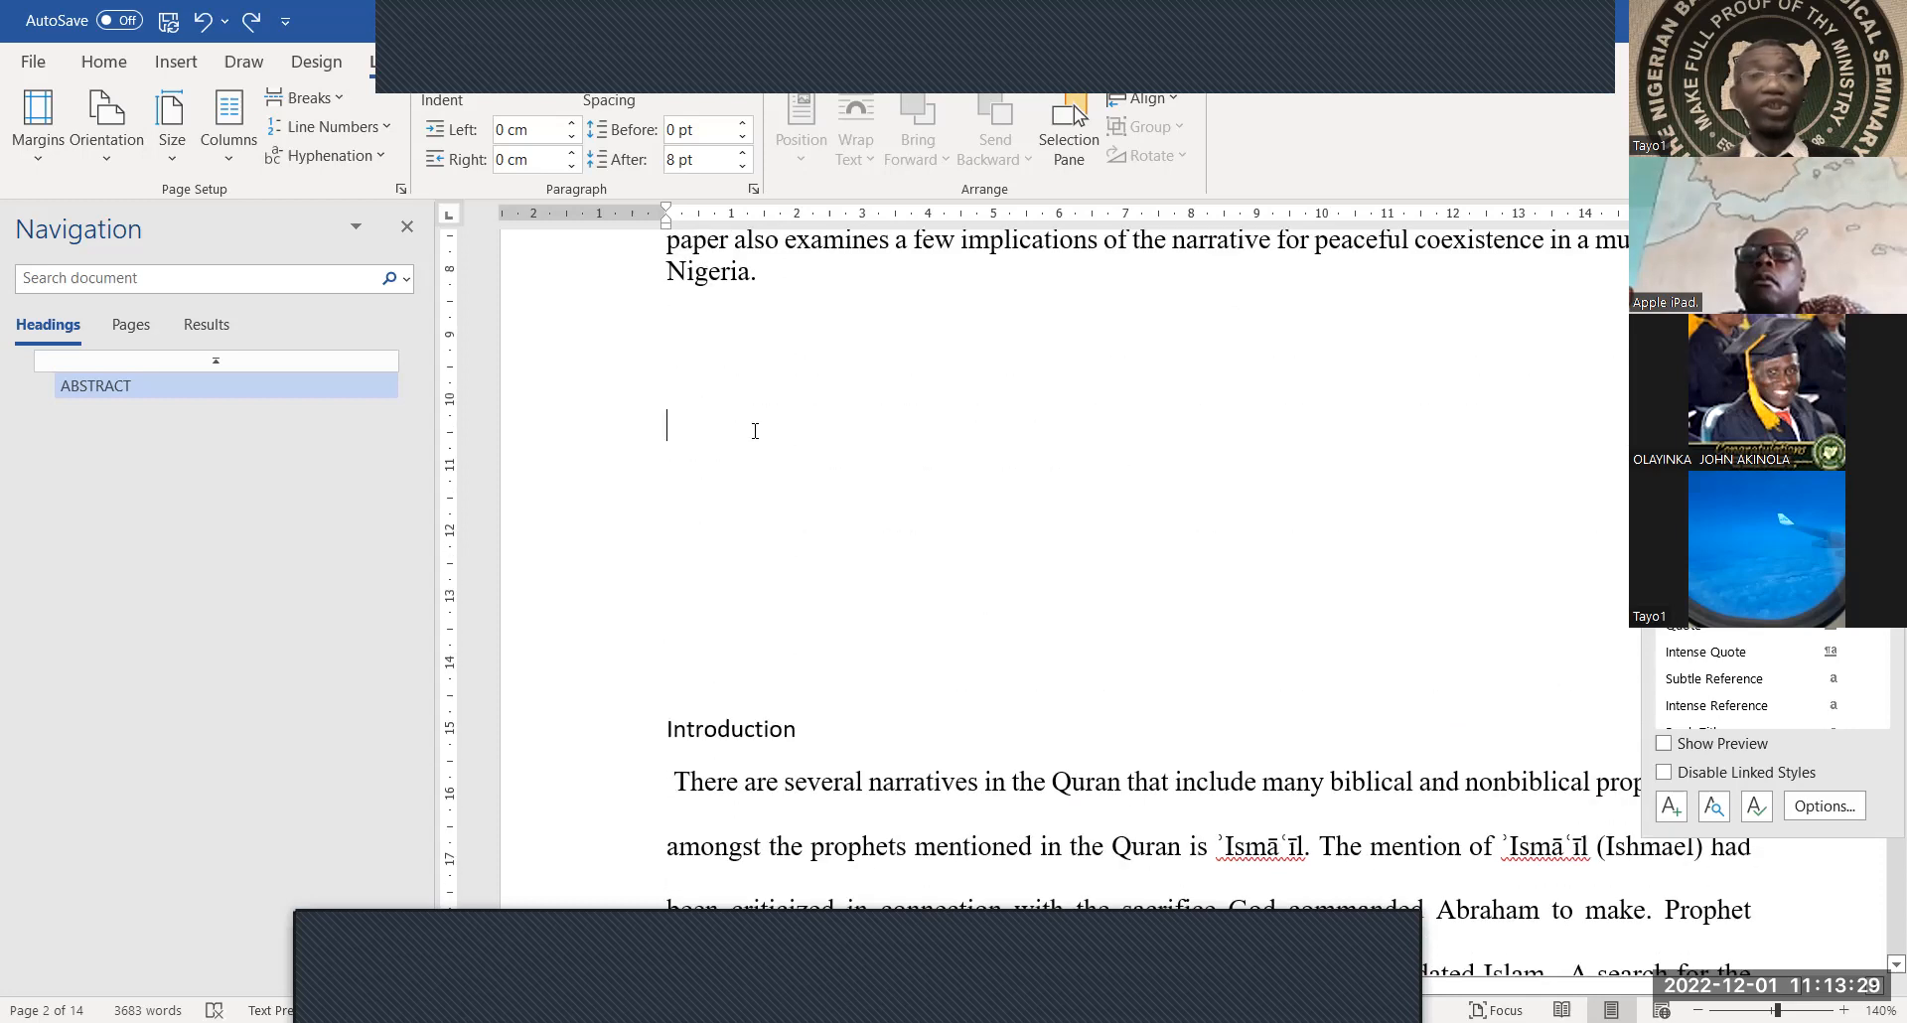
left_click(303, 98)
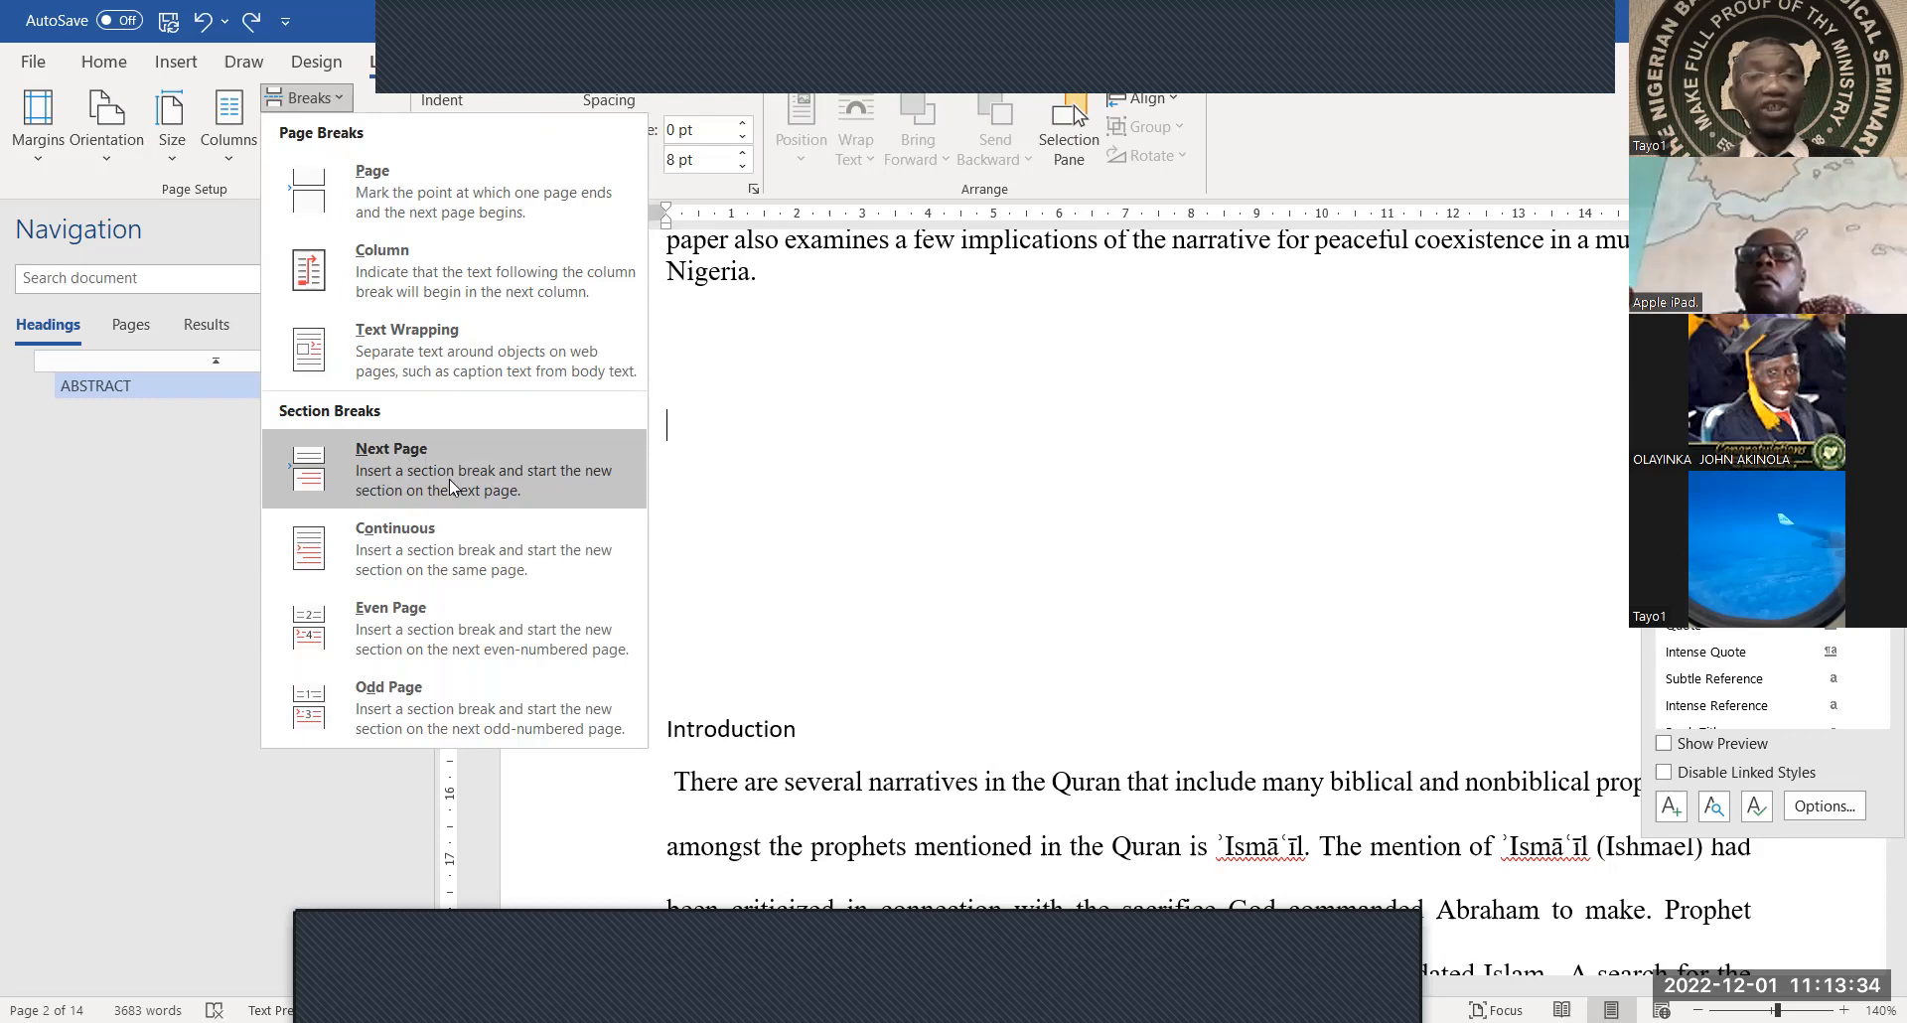
Insert a Next Page section break after the abstract and add a blank line before Introduction
left_click(531, 477)
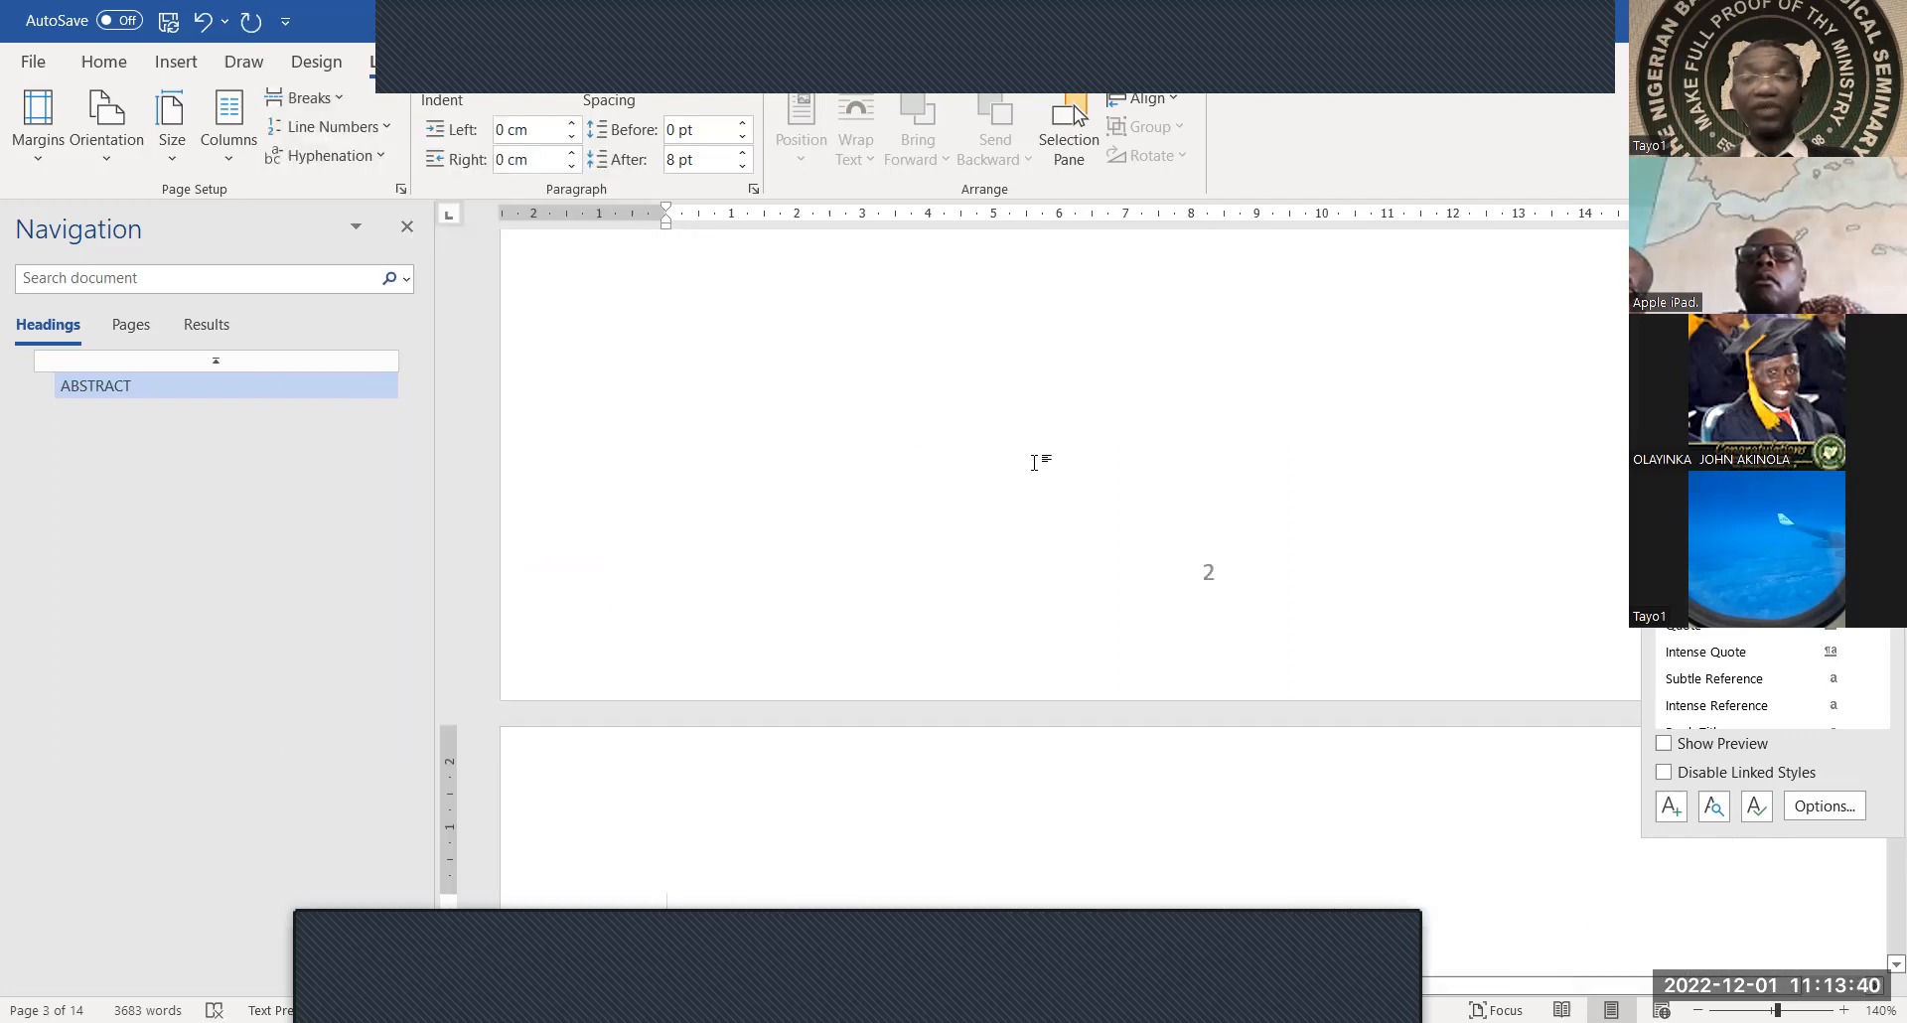
scroll(1034, 462, "down", 4)
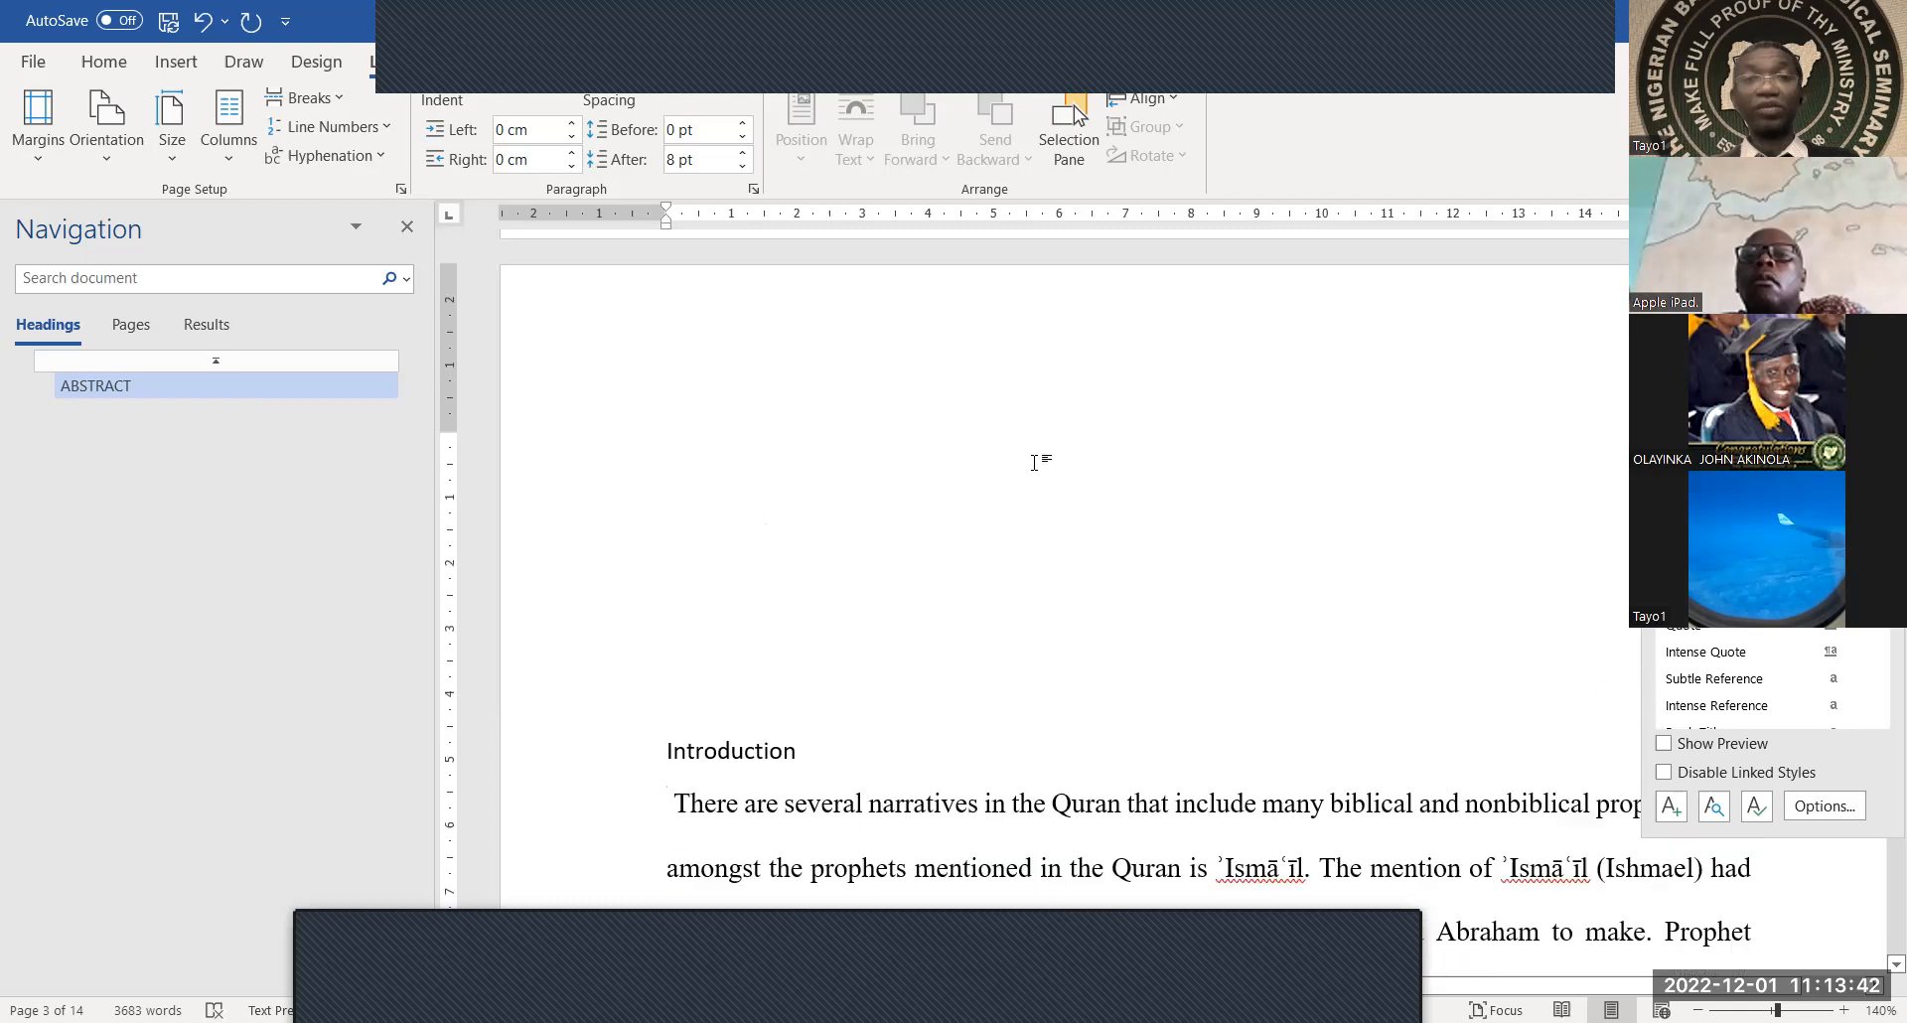
scroll(1034, 462, "up", 1)
scroll(1034, 462, "down", 3)
scroll(814, 459, "up", 3)
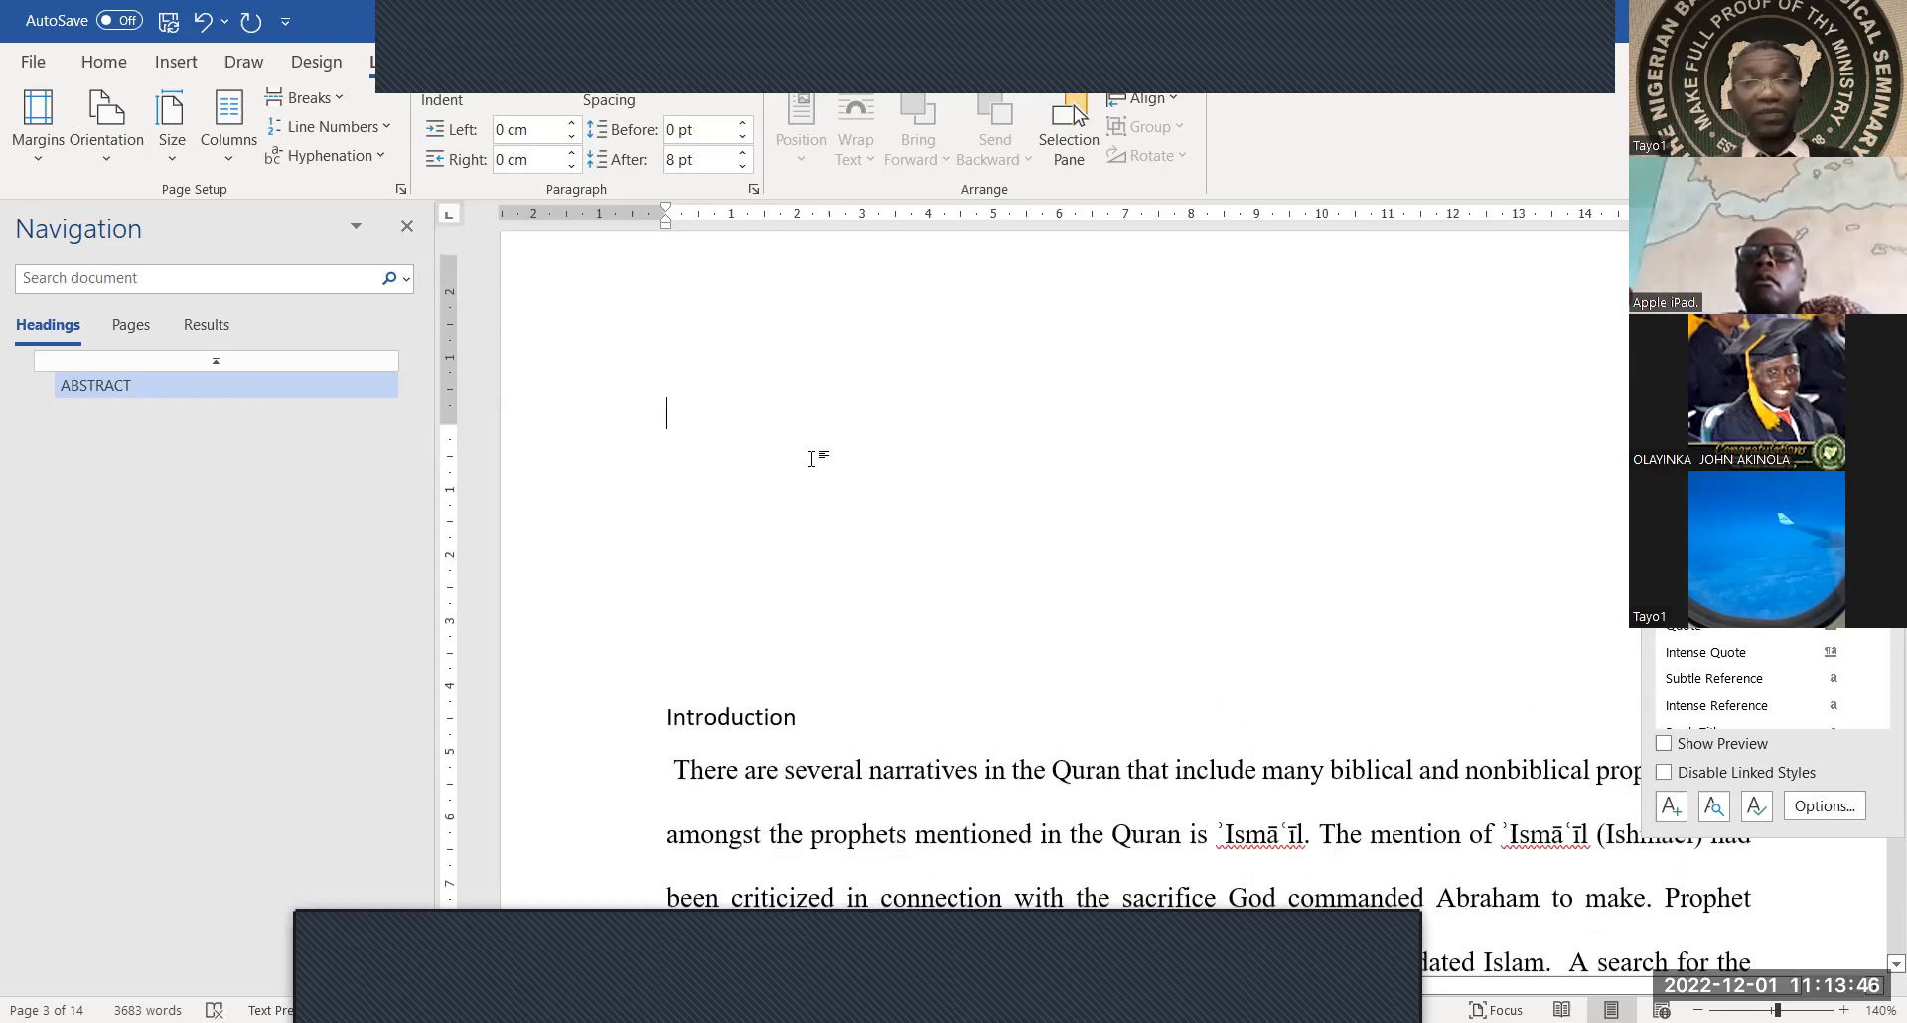
key("Return")
Add another blank line above Introduction and style the Introduction heading as Heading 2
key("Delete")
key("Delete")
key("Delete")
key("Delete")
key("Delete")
key("Delete")
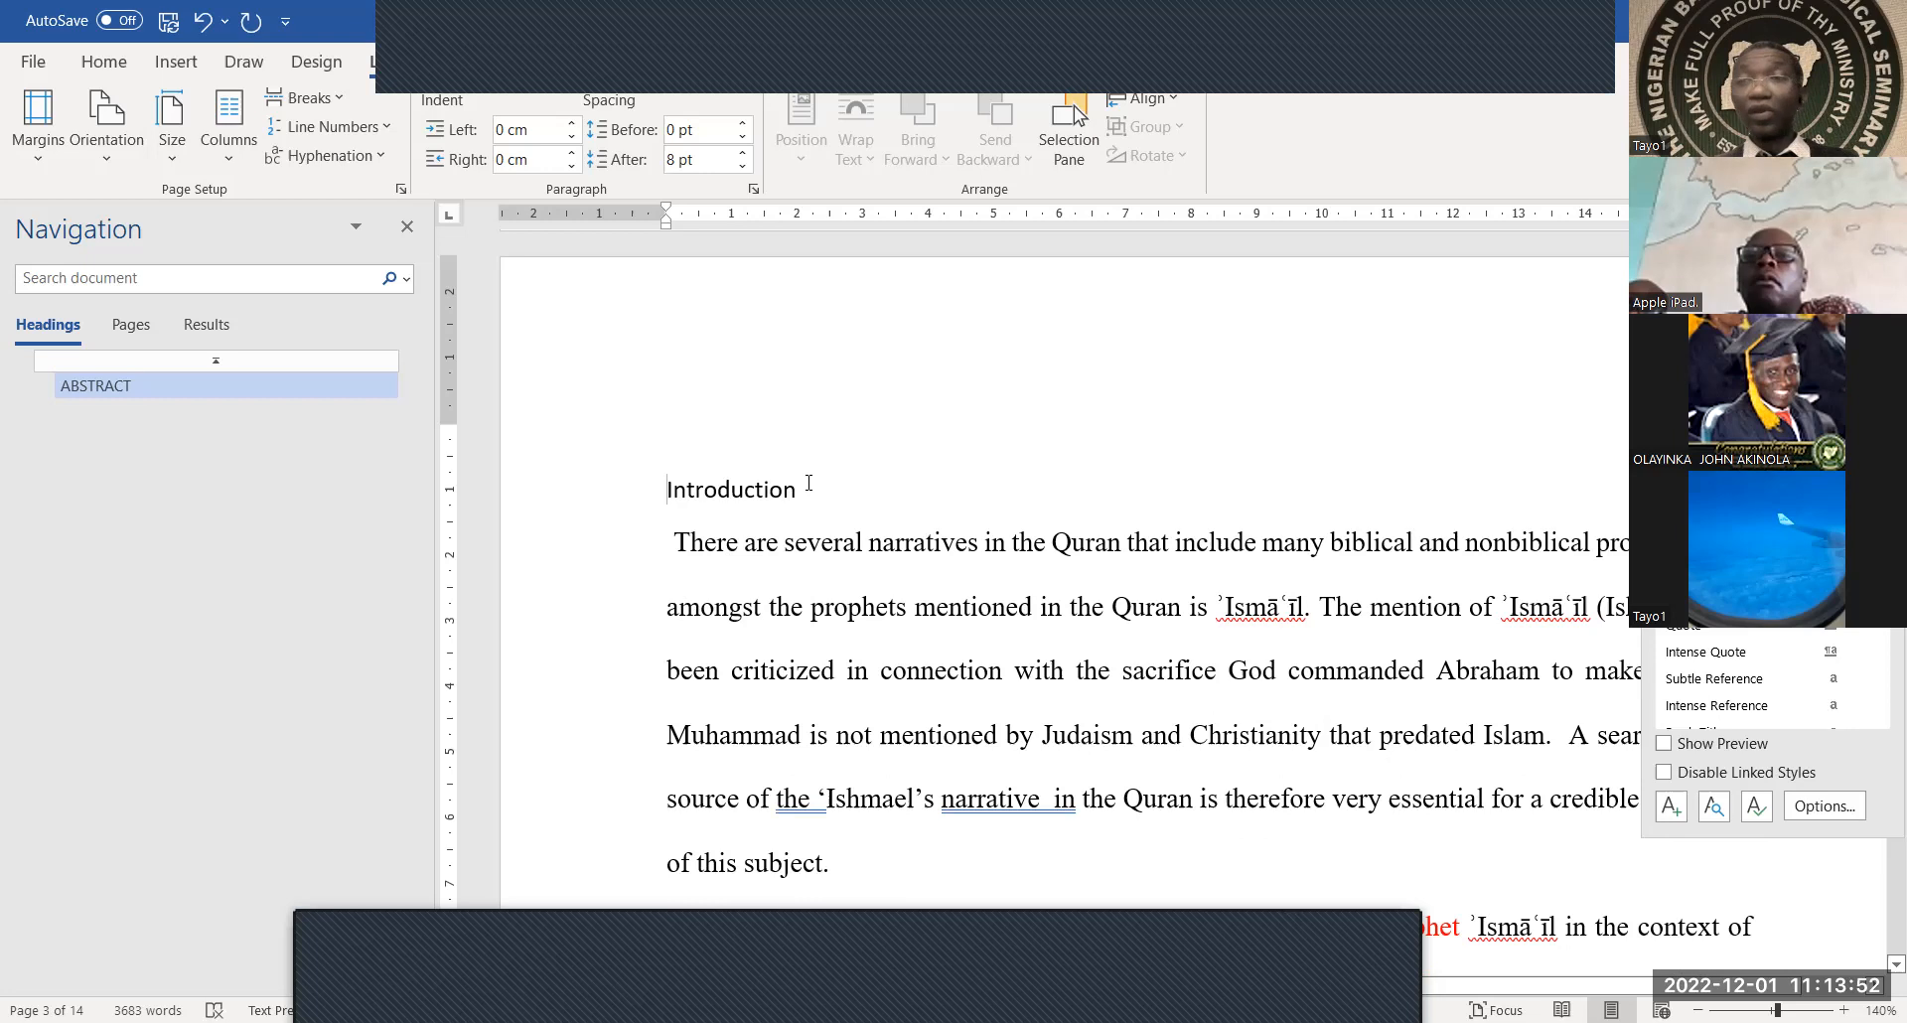
left_click_drag(791, 499, 643, 499)
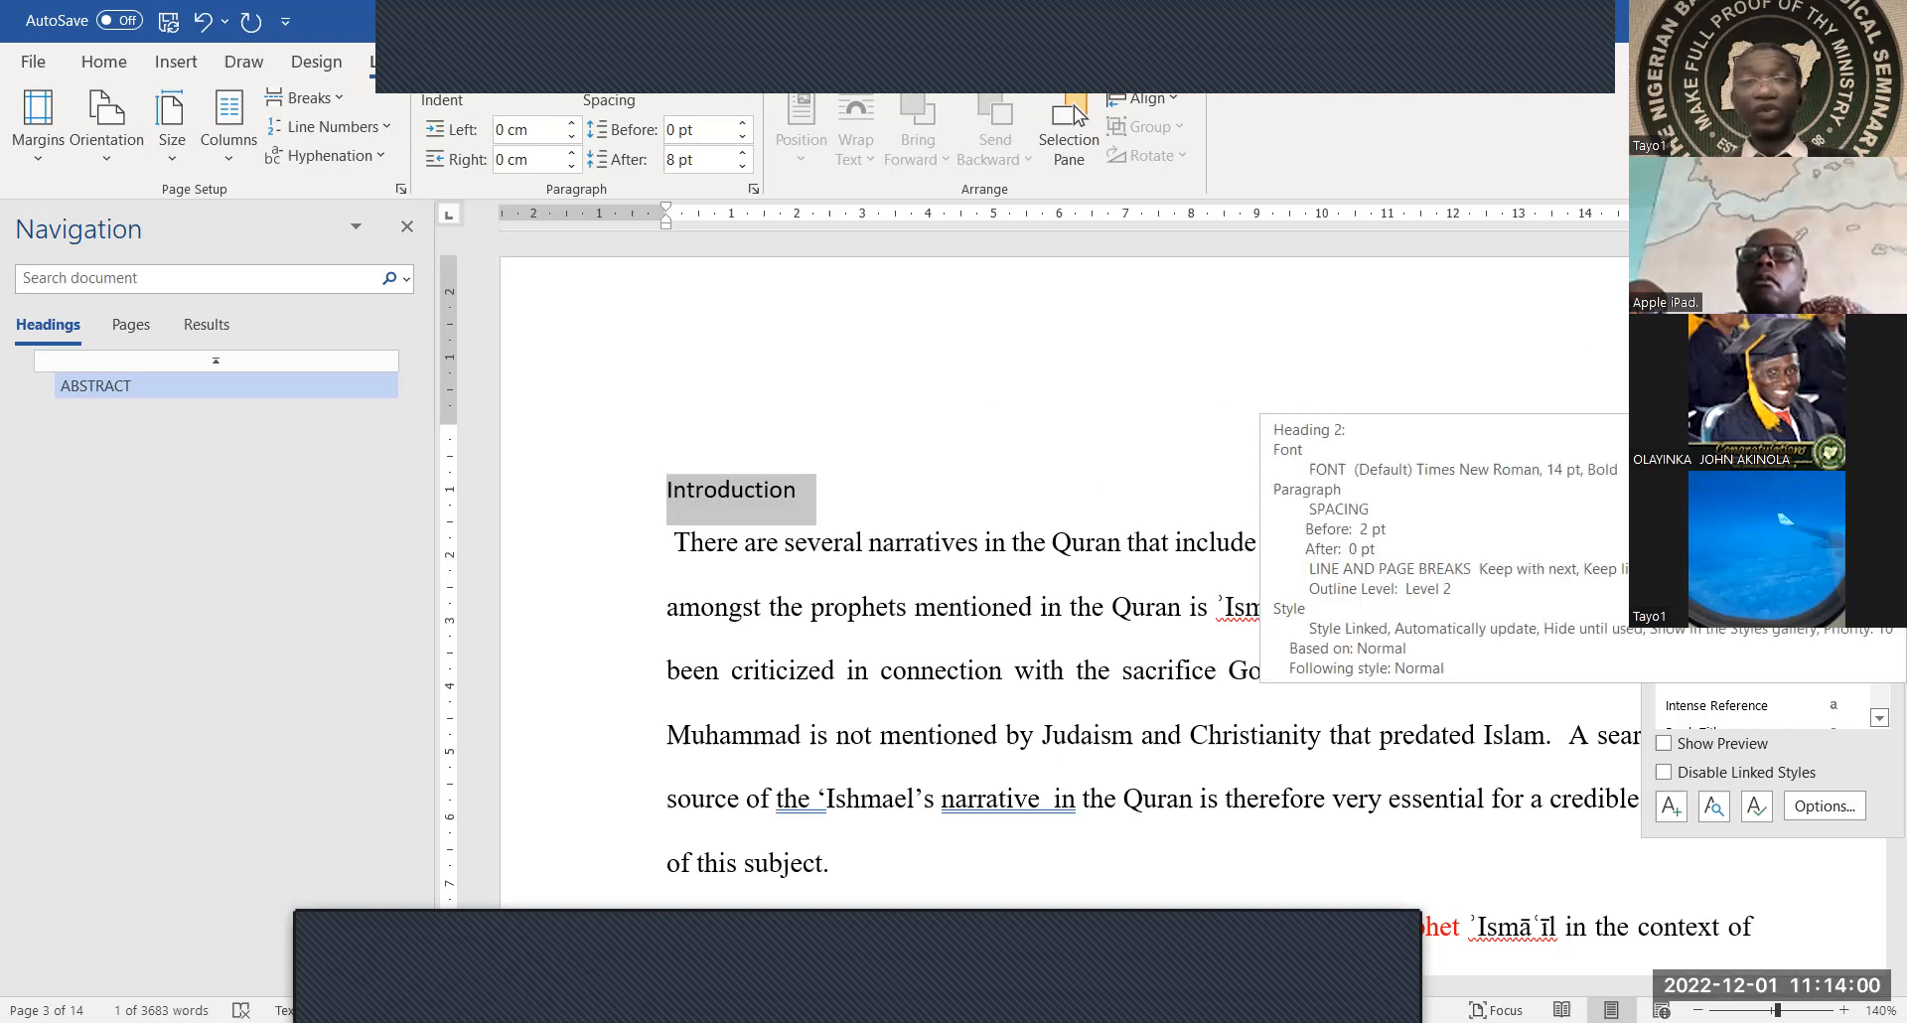
left_click(1711, 399)
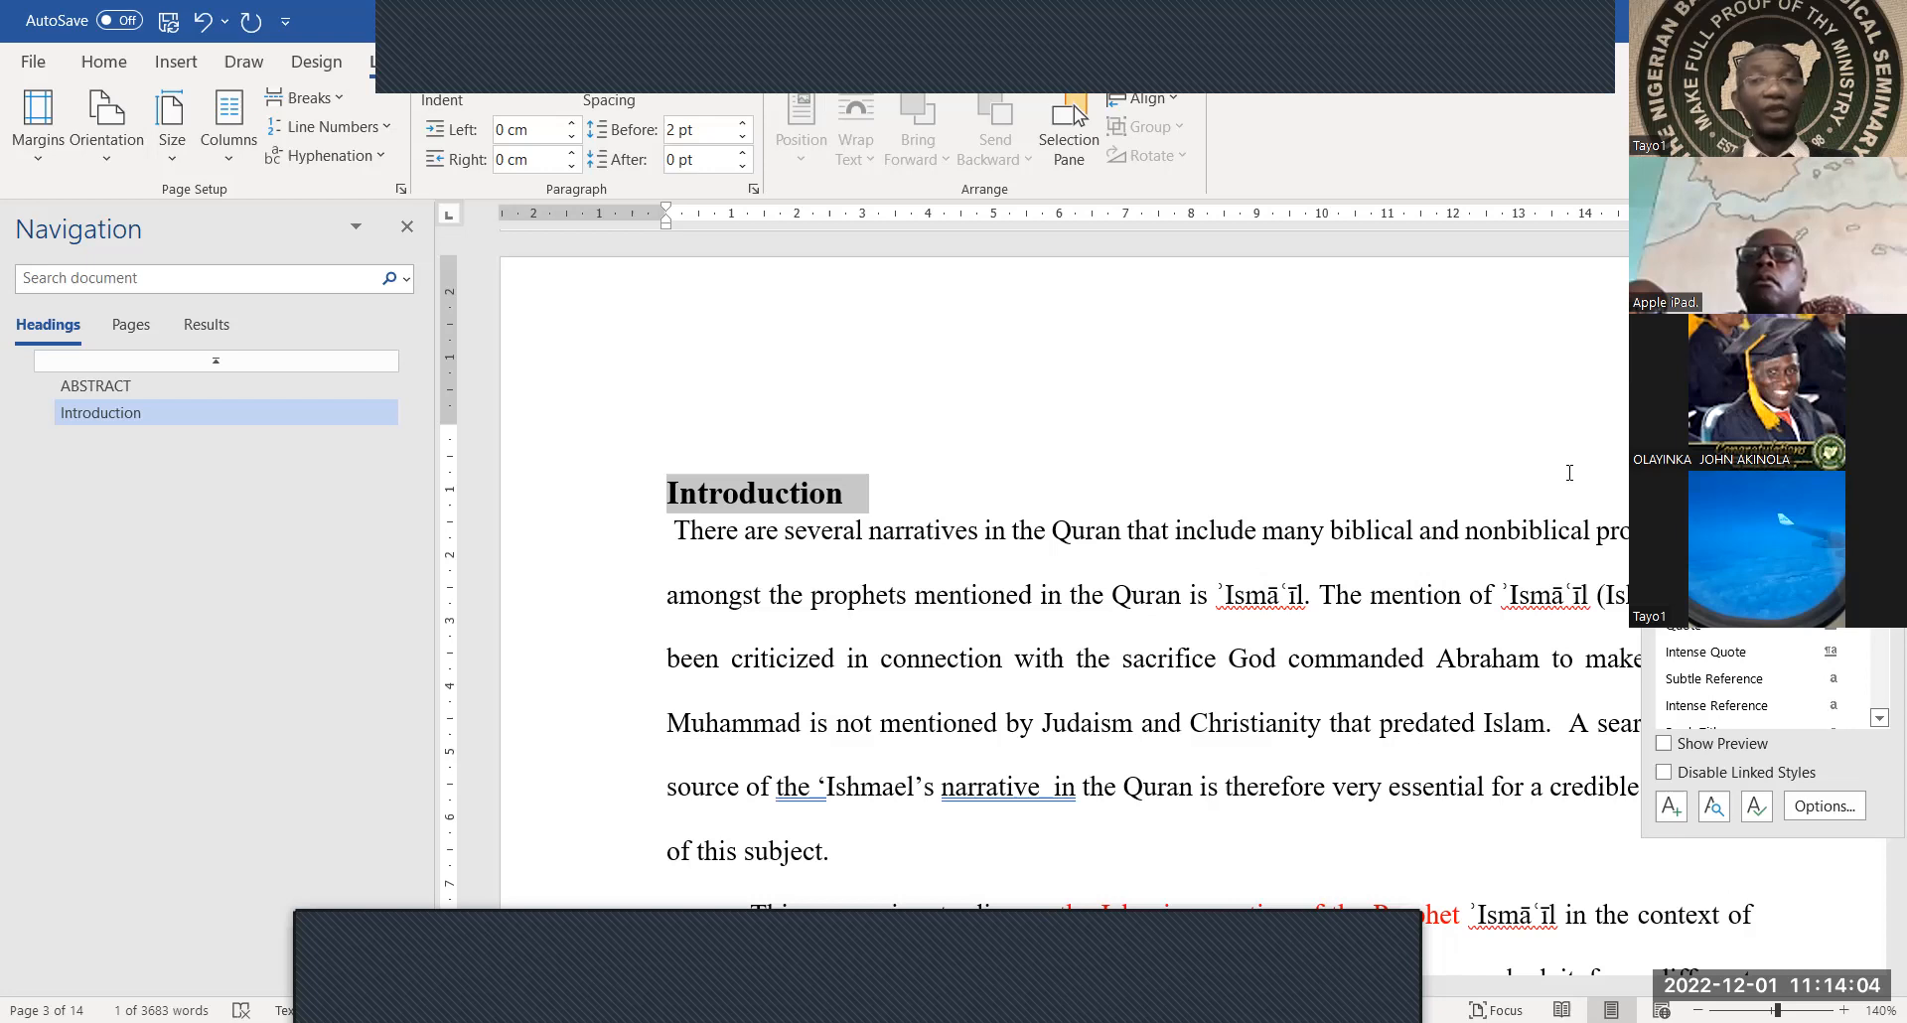
Place the cursor at the end of the 'Prophethood in Islam' bullet line on page 3
scroll(1331, 628, "down", 10)
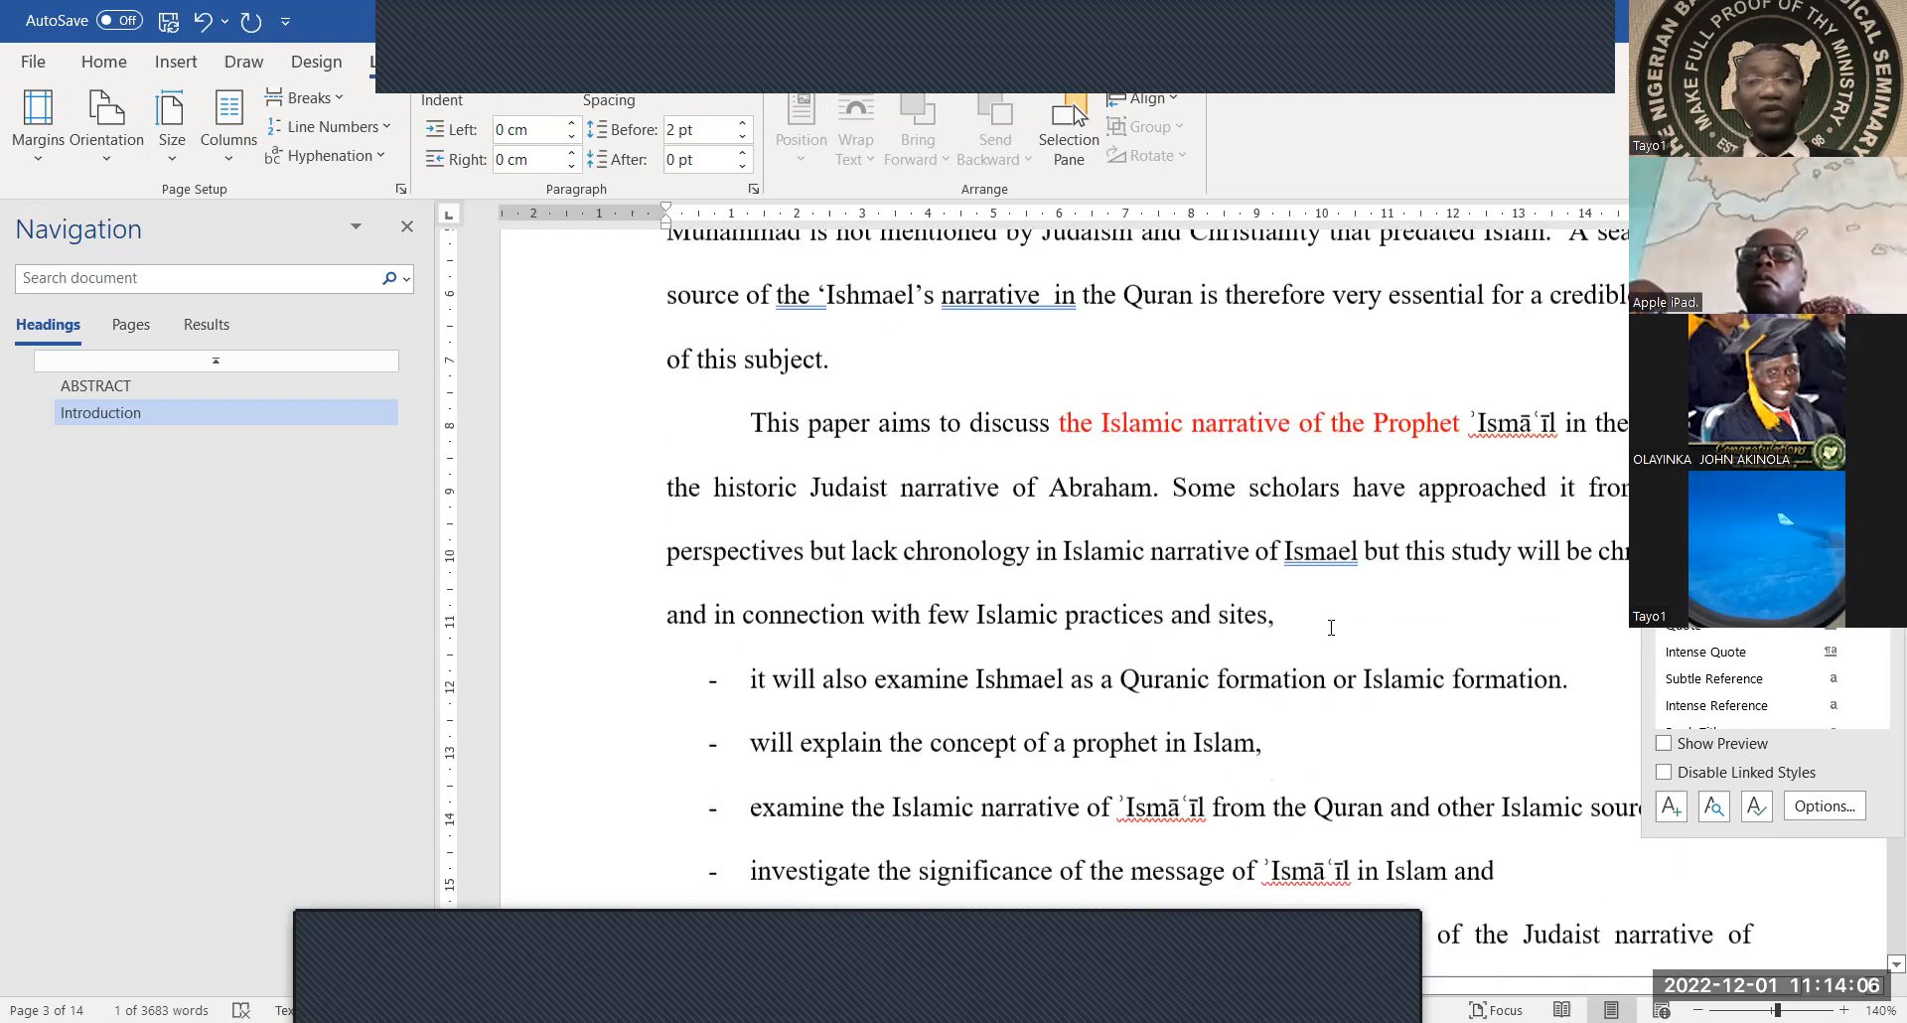
scroll(1331, 627, "down", 7)
scroll(1331, 628, "up", 5)
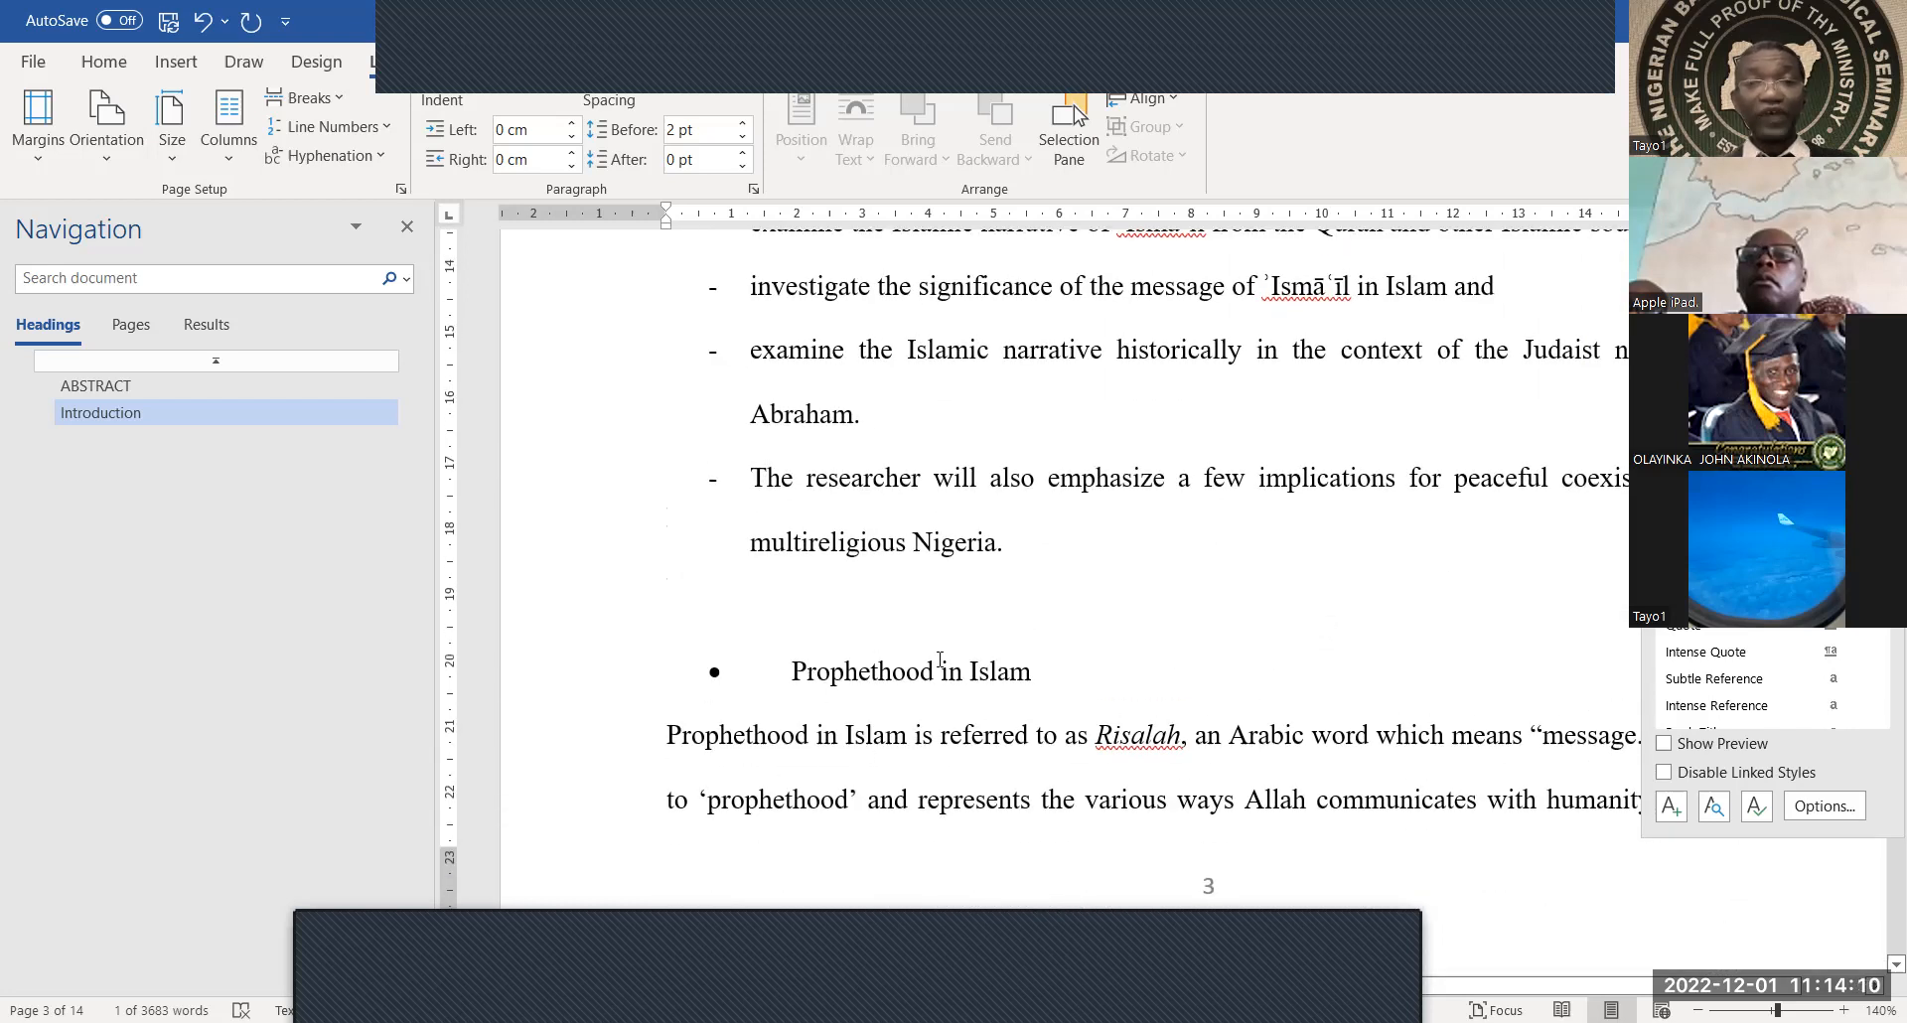
left_click(1045, 671)
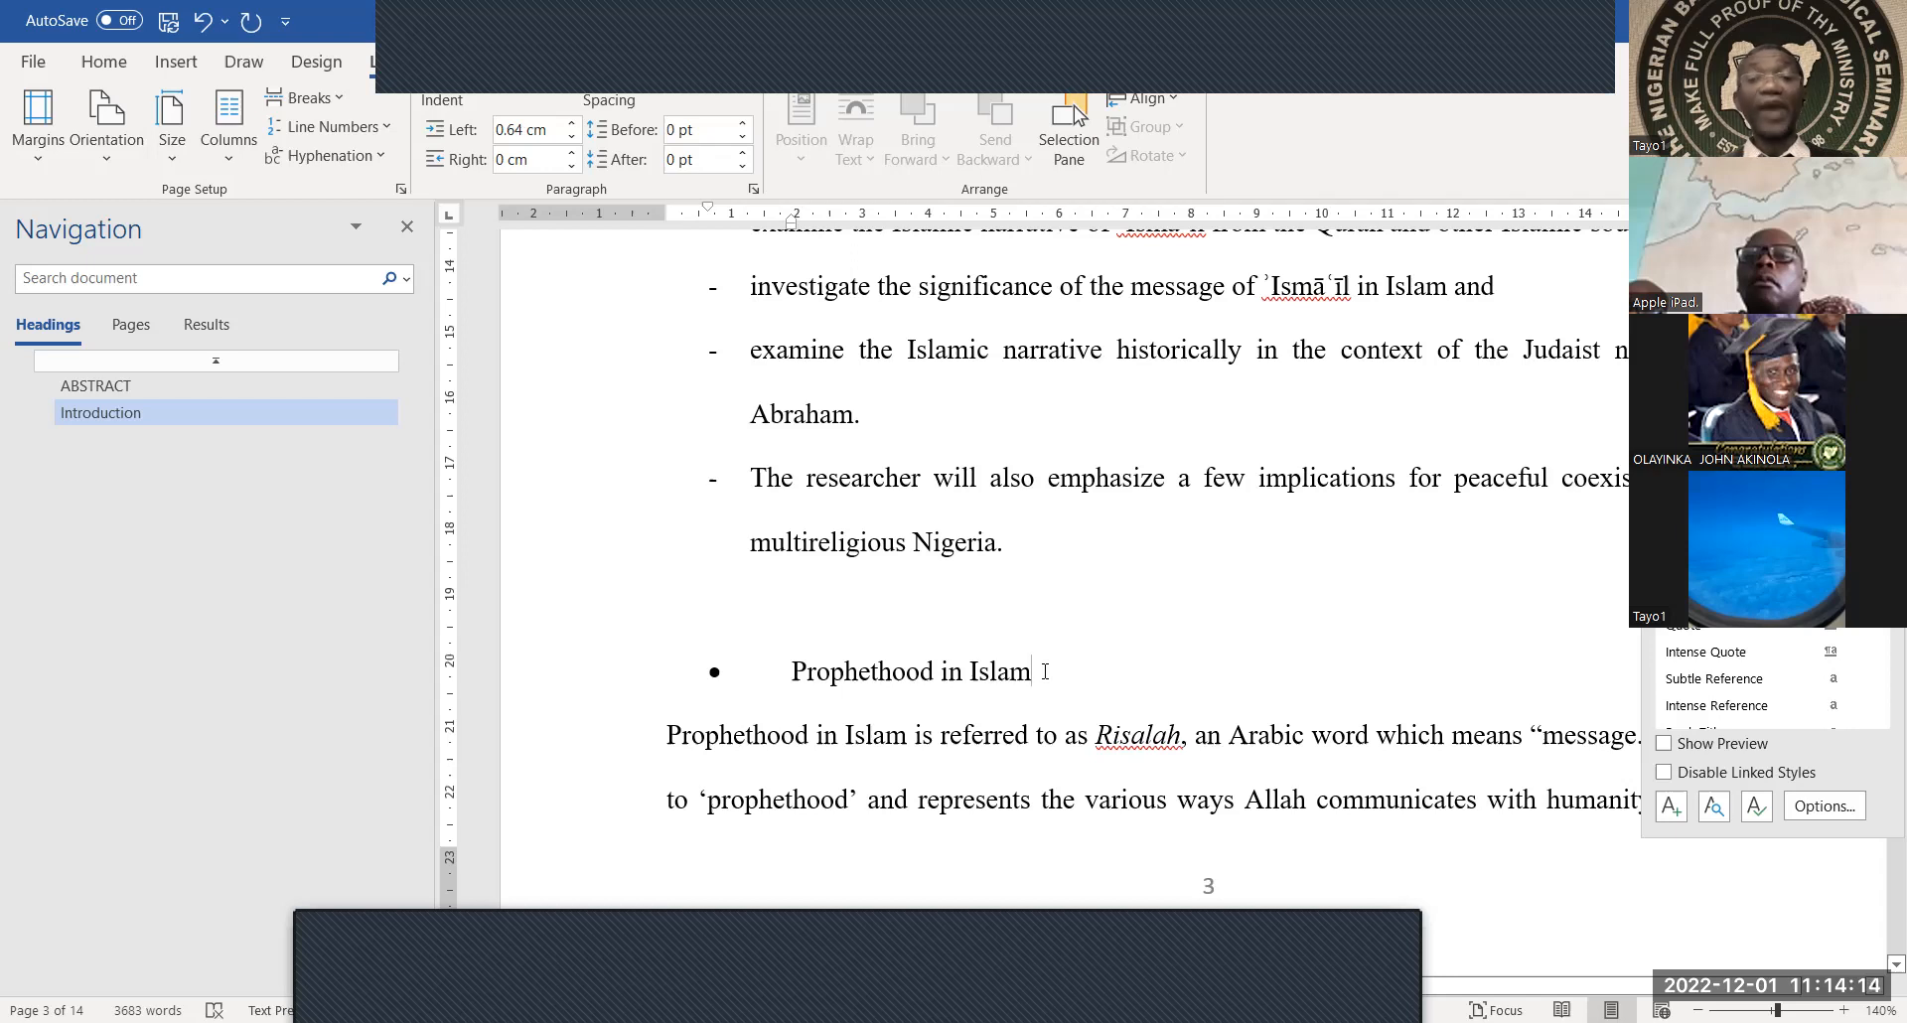
scroll(1045, 671, "up", 6)
scroll(1045, 671, "down", 7)
scroll(1045, 671, "down", 10)
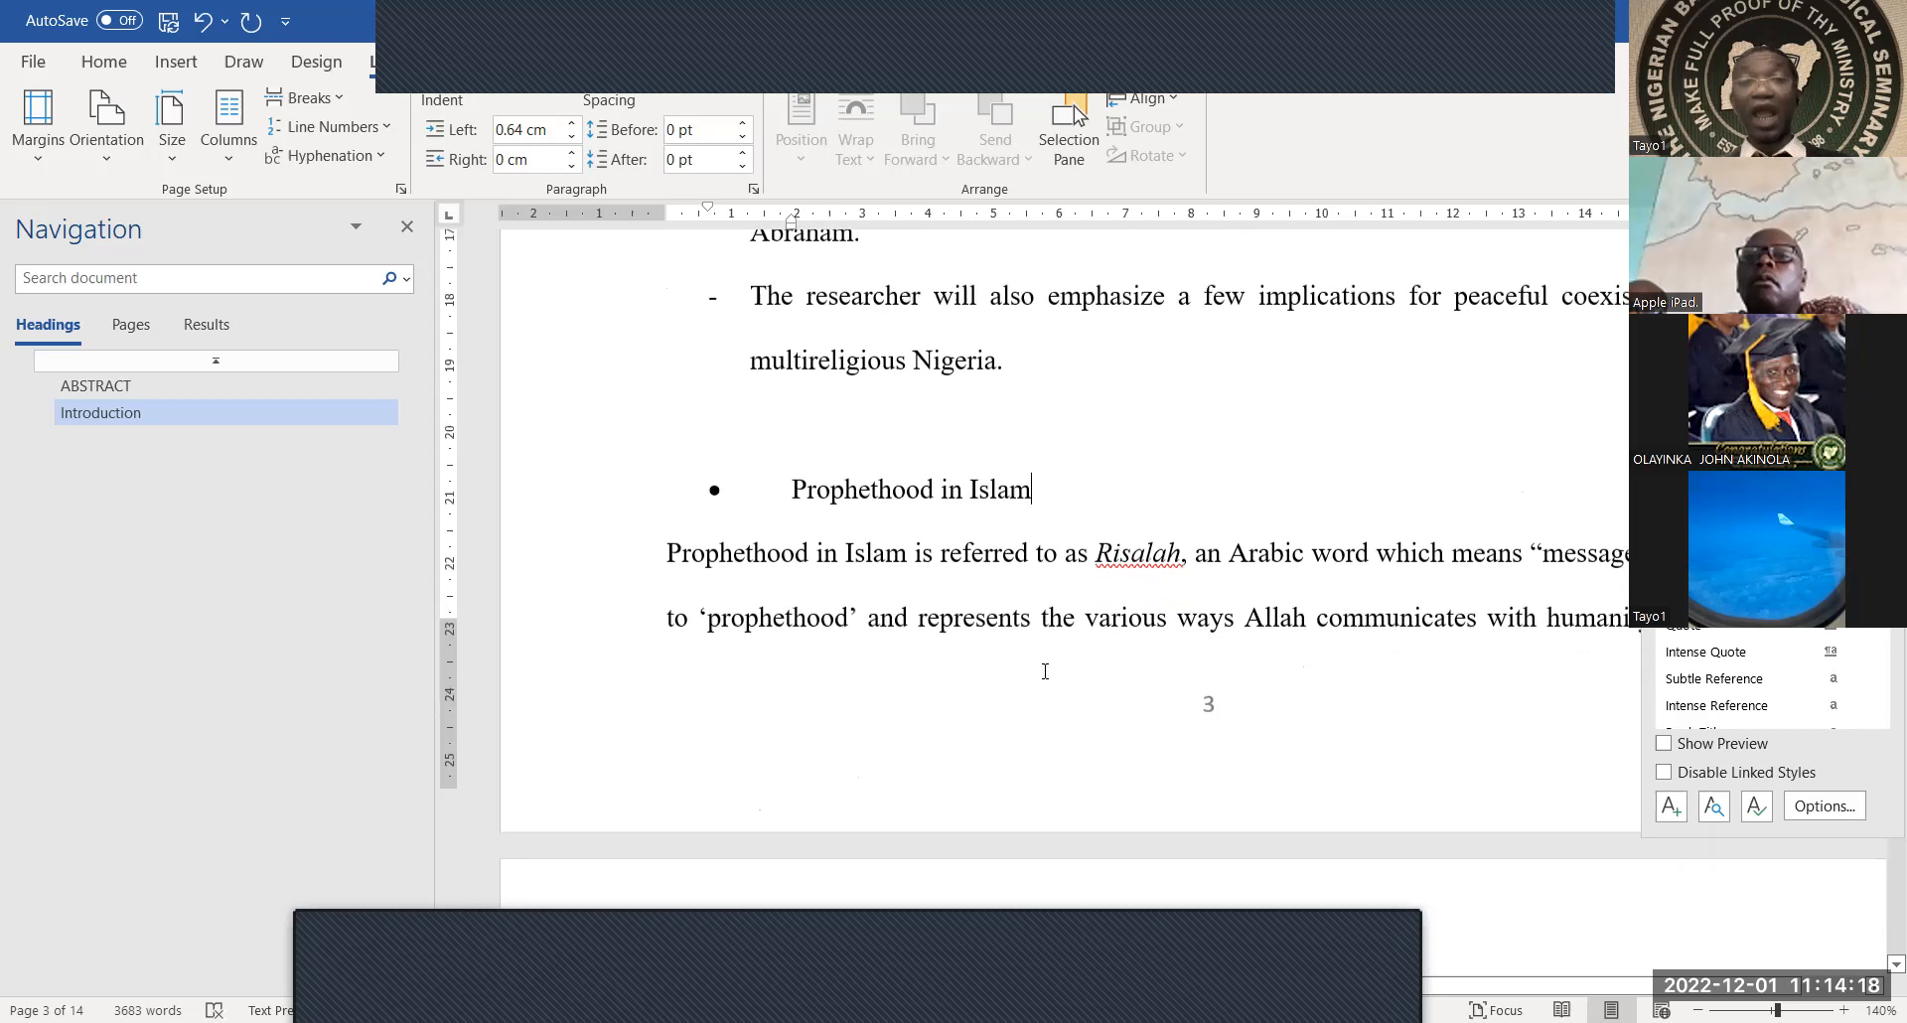
scroll(1045, 671, "down", 9)
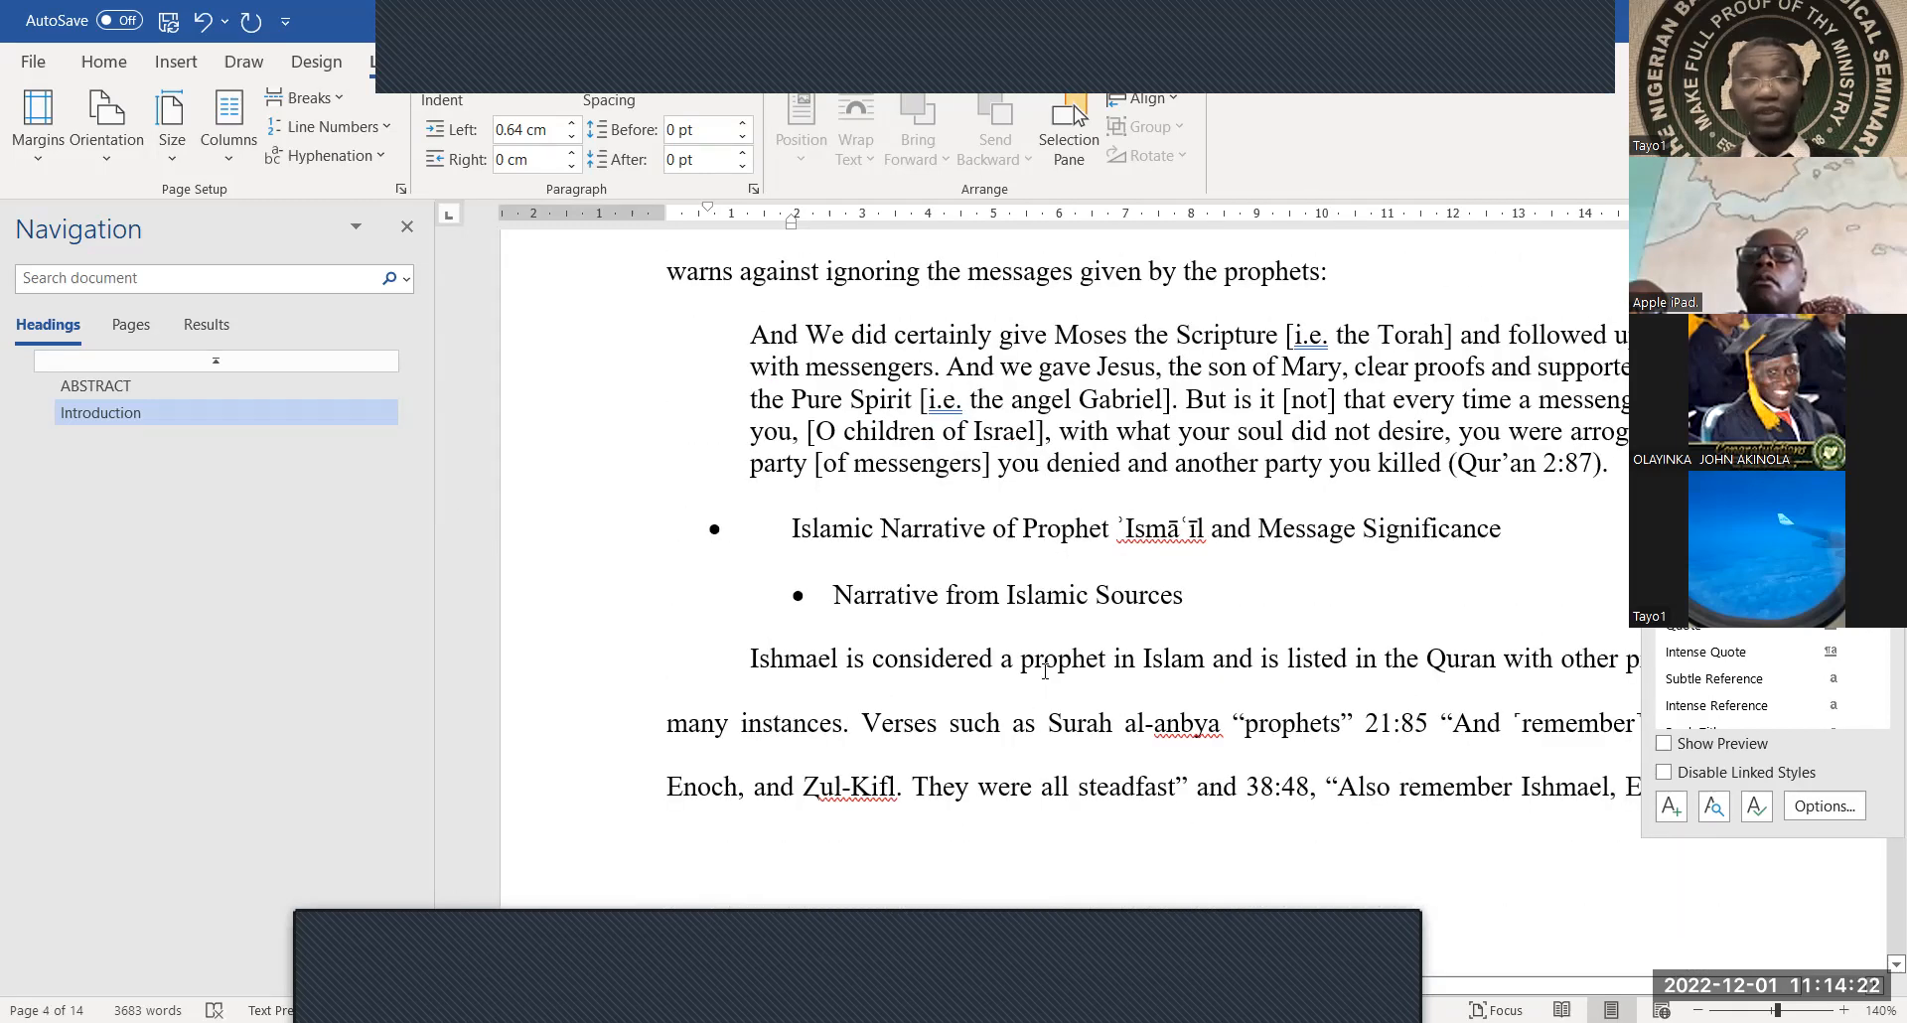
scroll(1045, 672, "up", 20)
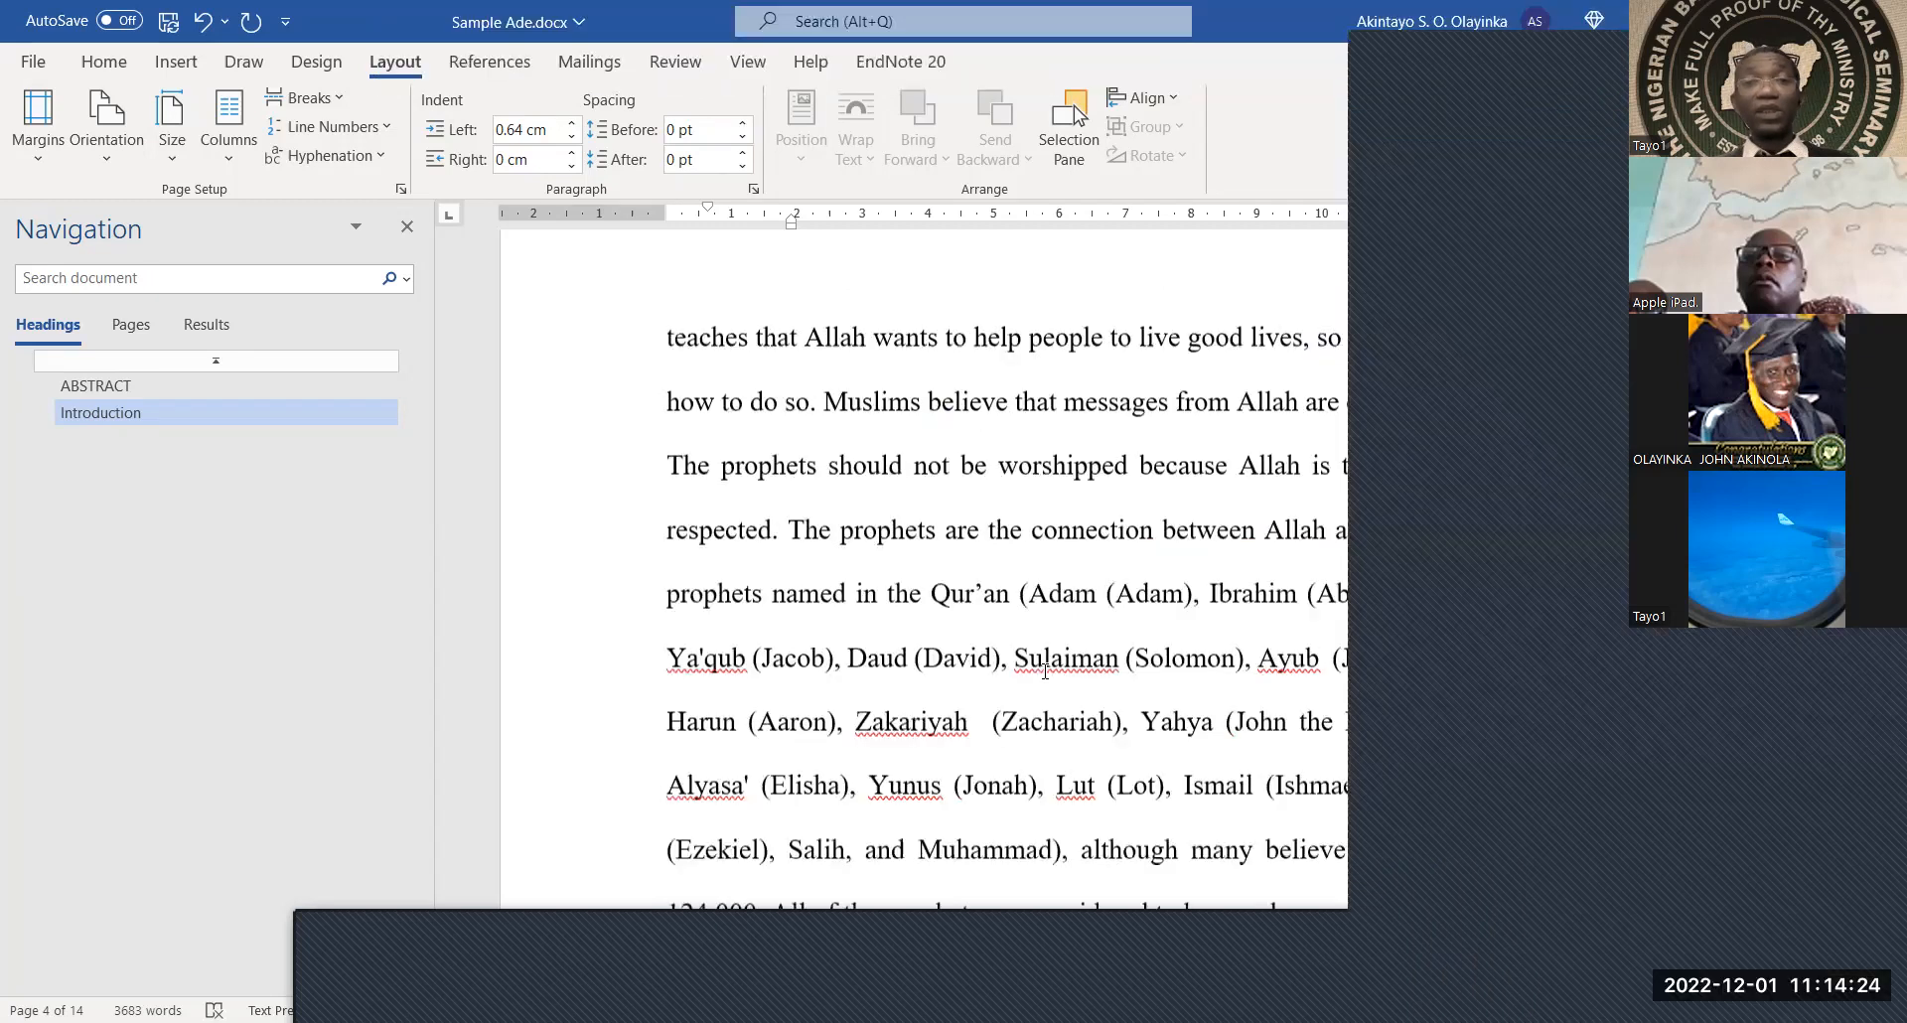
scroll(1045, 671, "down", 2)
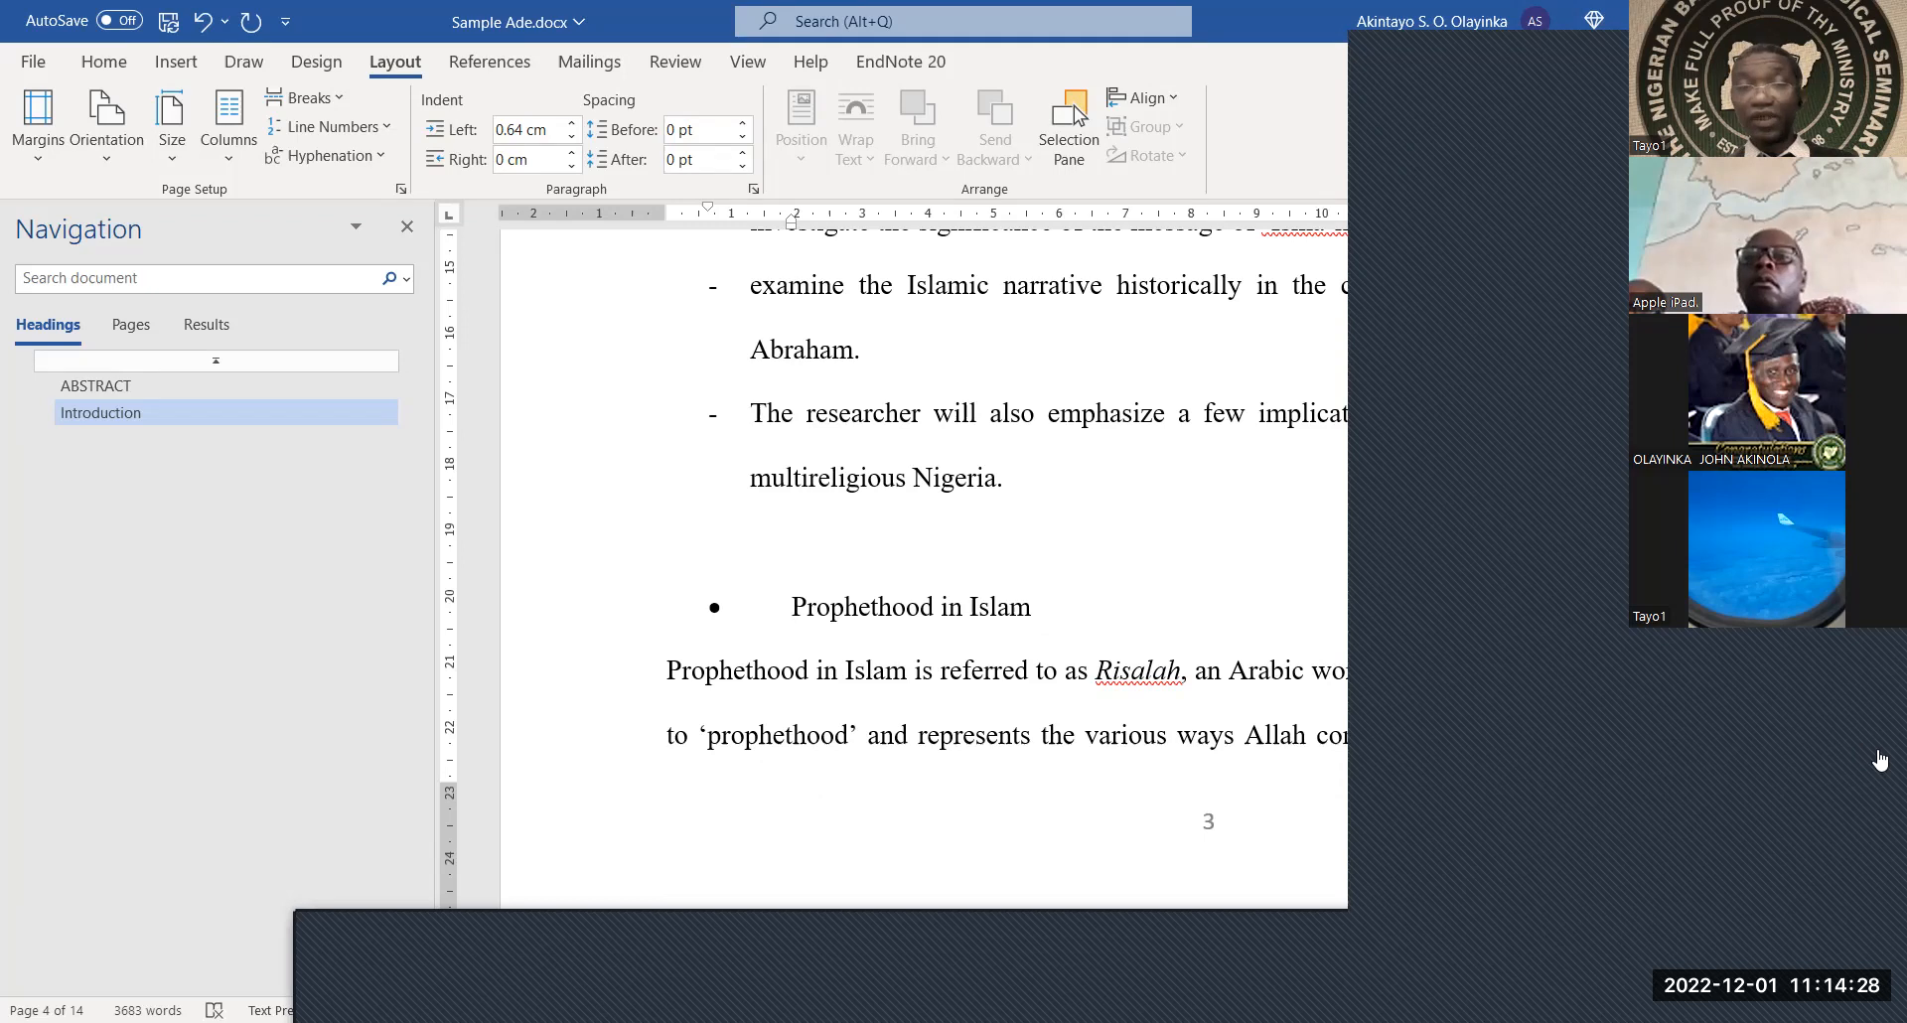
left_click(1055, 606)
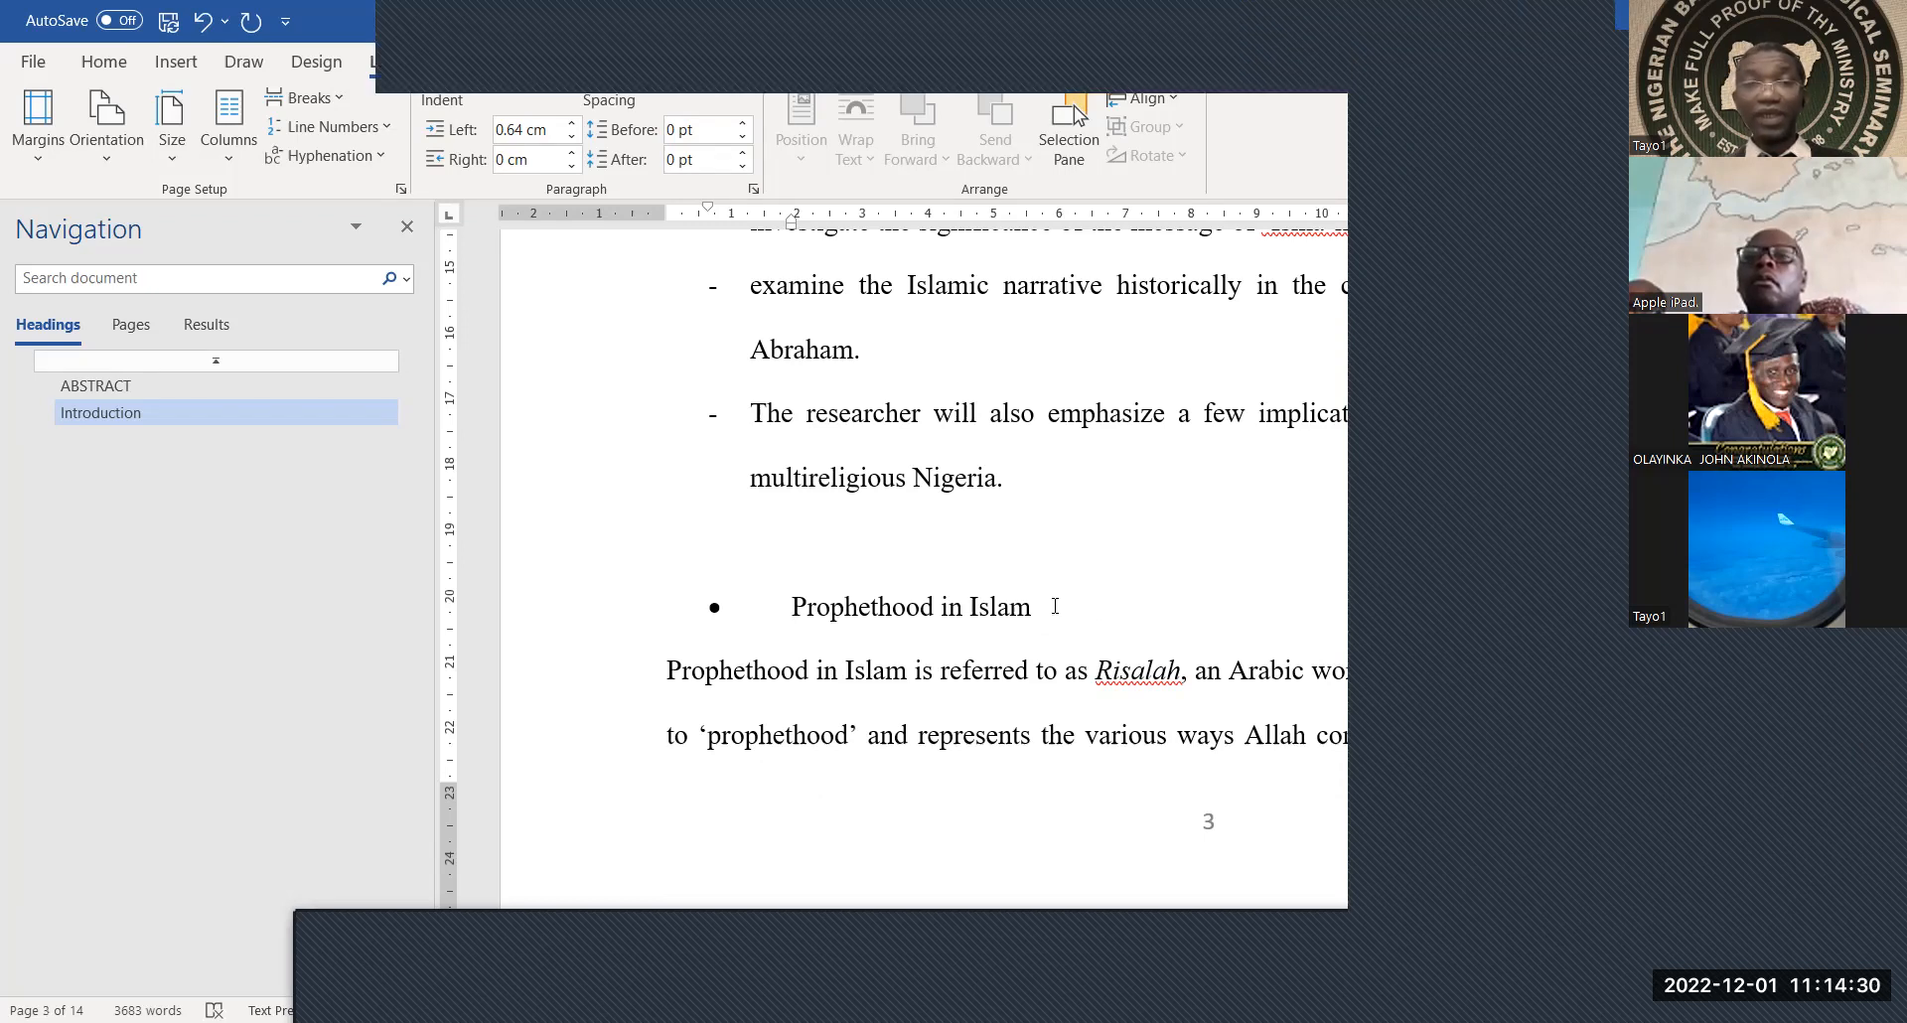
Make 'Prophethood in Islam' Heading 3; set that style to Times New Roman, Automatic colour, auto-updating, for new documents
left_click_drag(770, 610, 1043, 608)
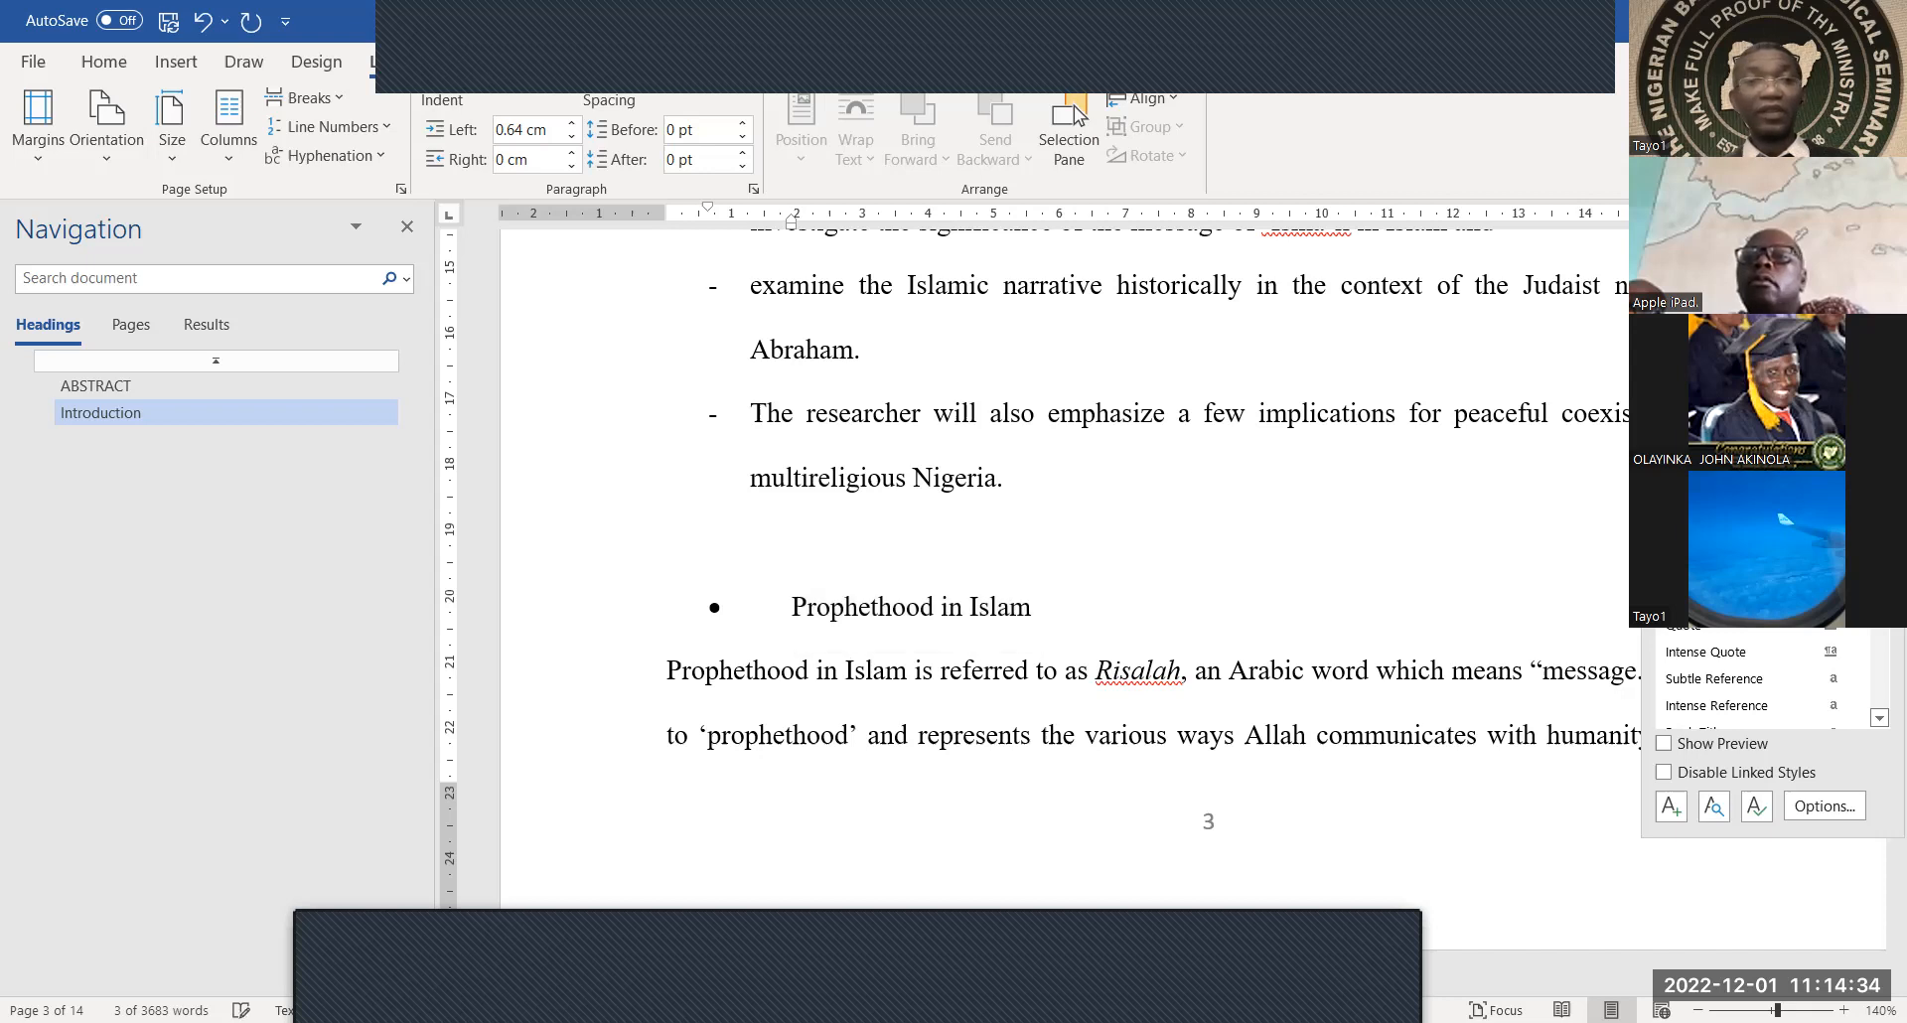
key("ctrl+alt+3")
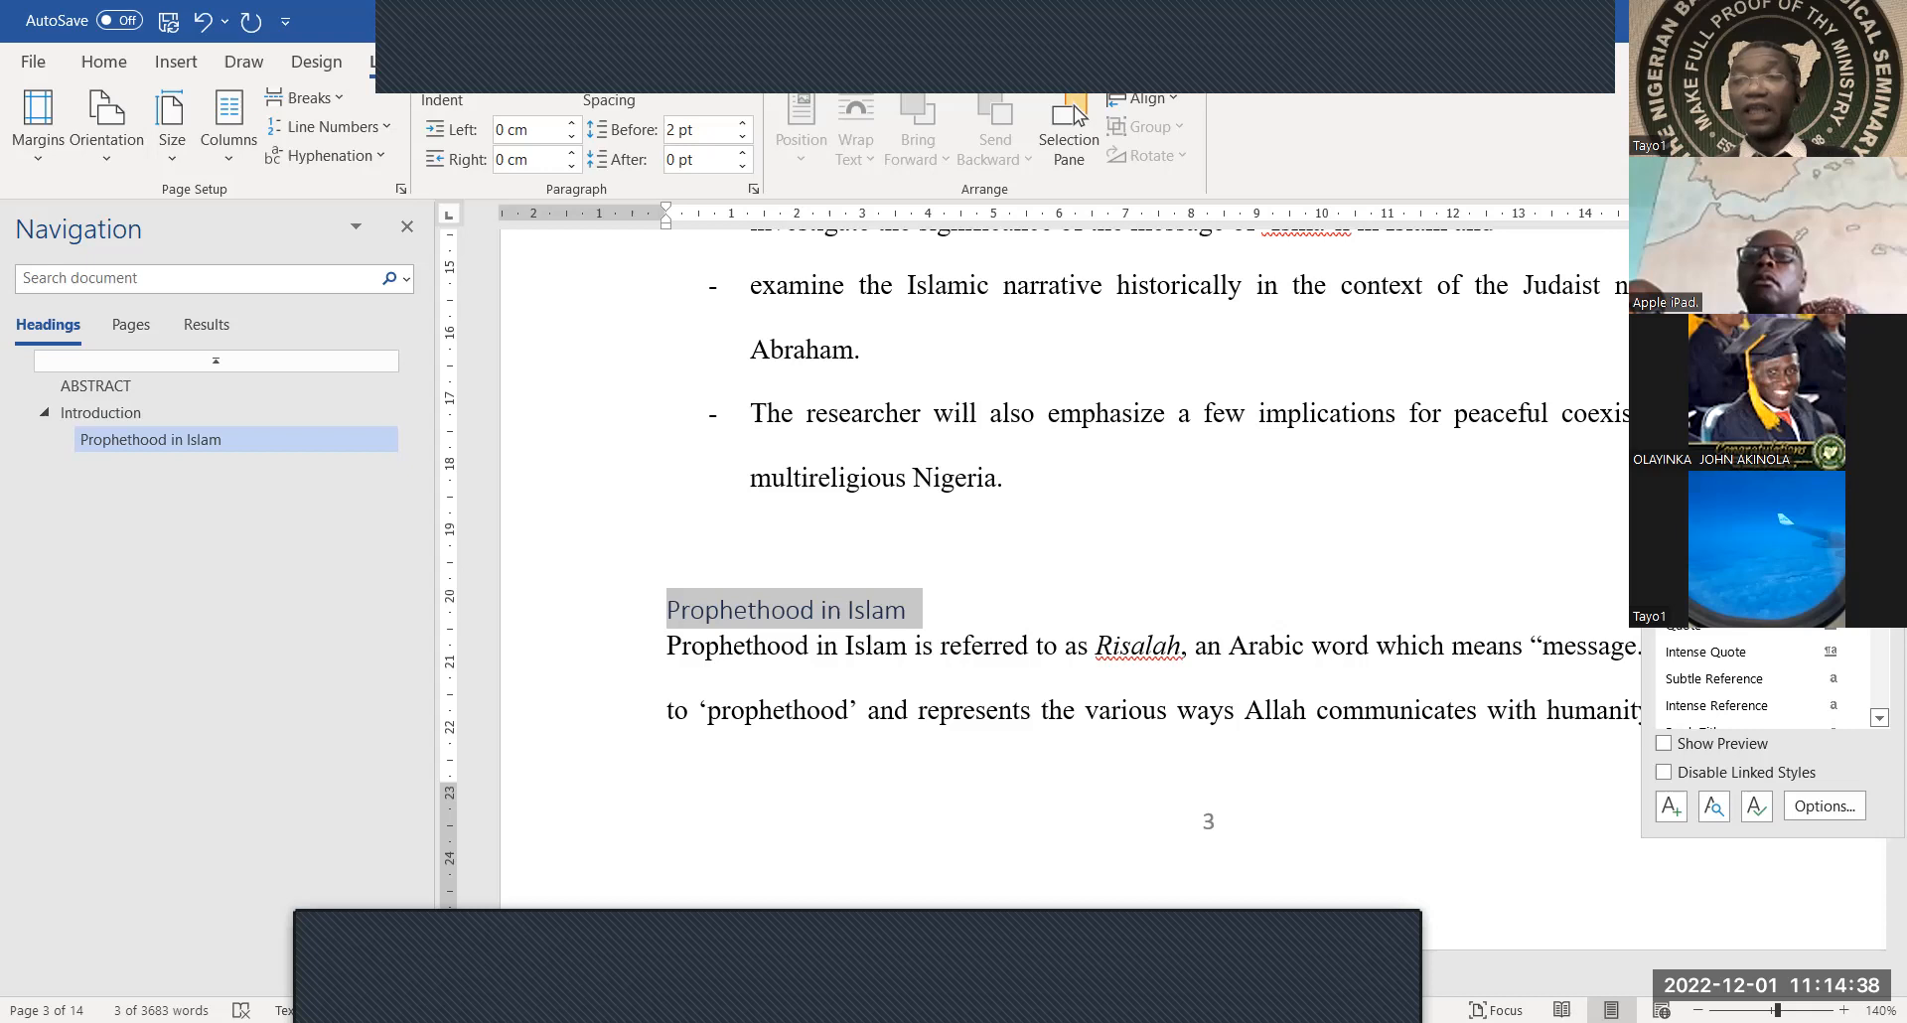
left_click(1838, 411)
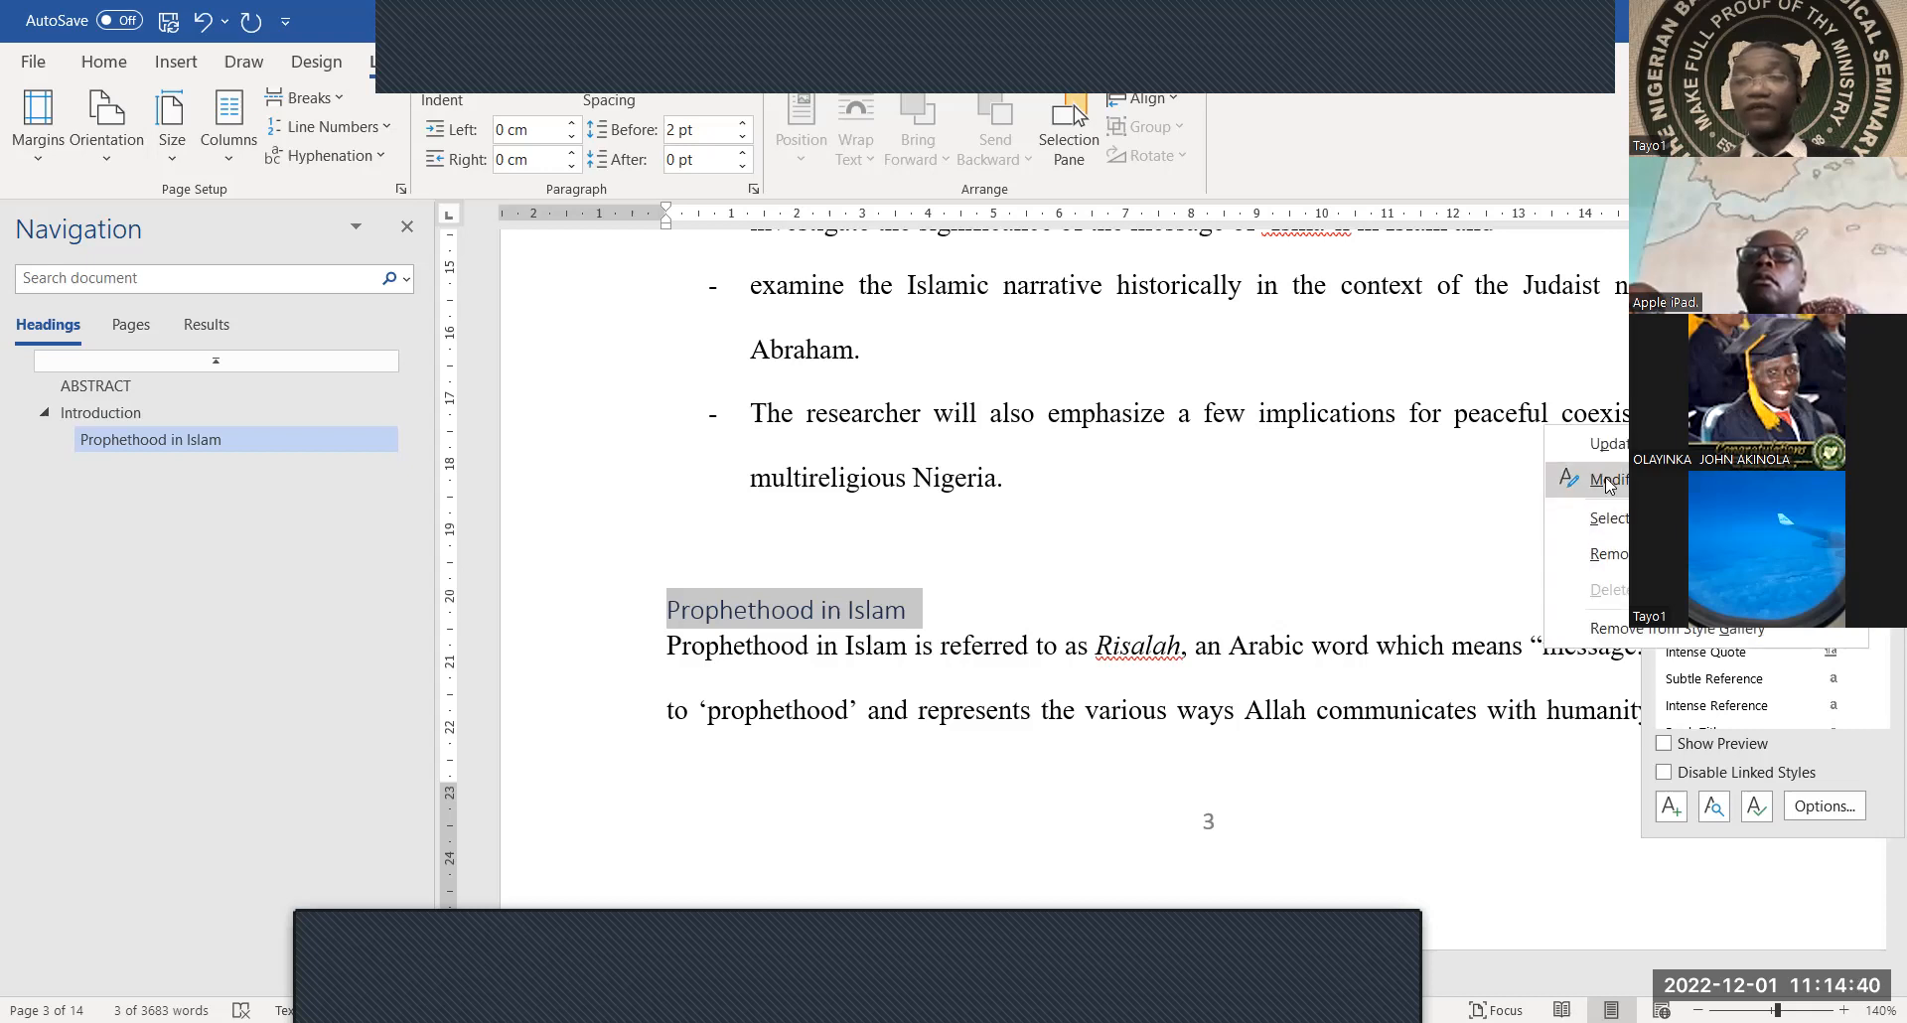
left_click(1609, 481)
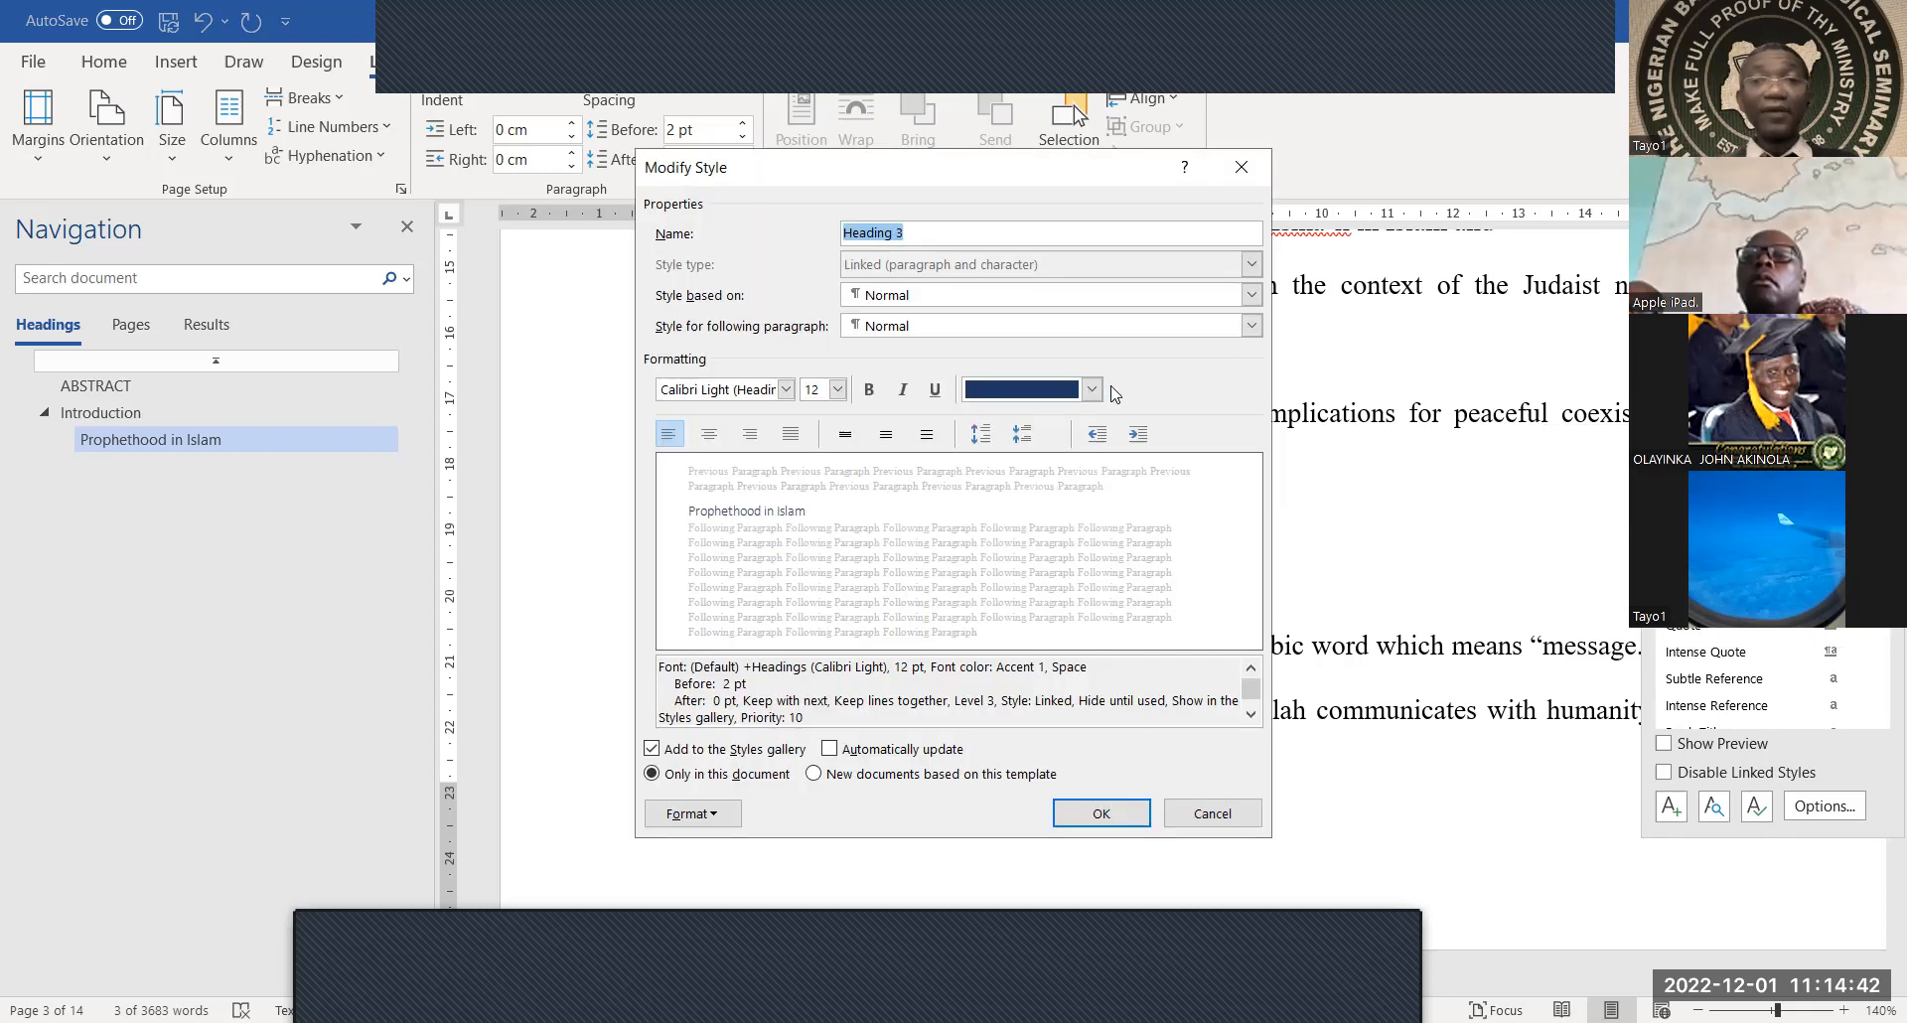
left_click(1092, 391)
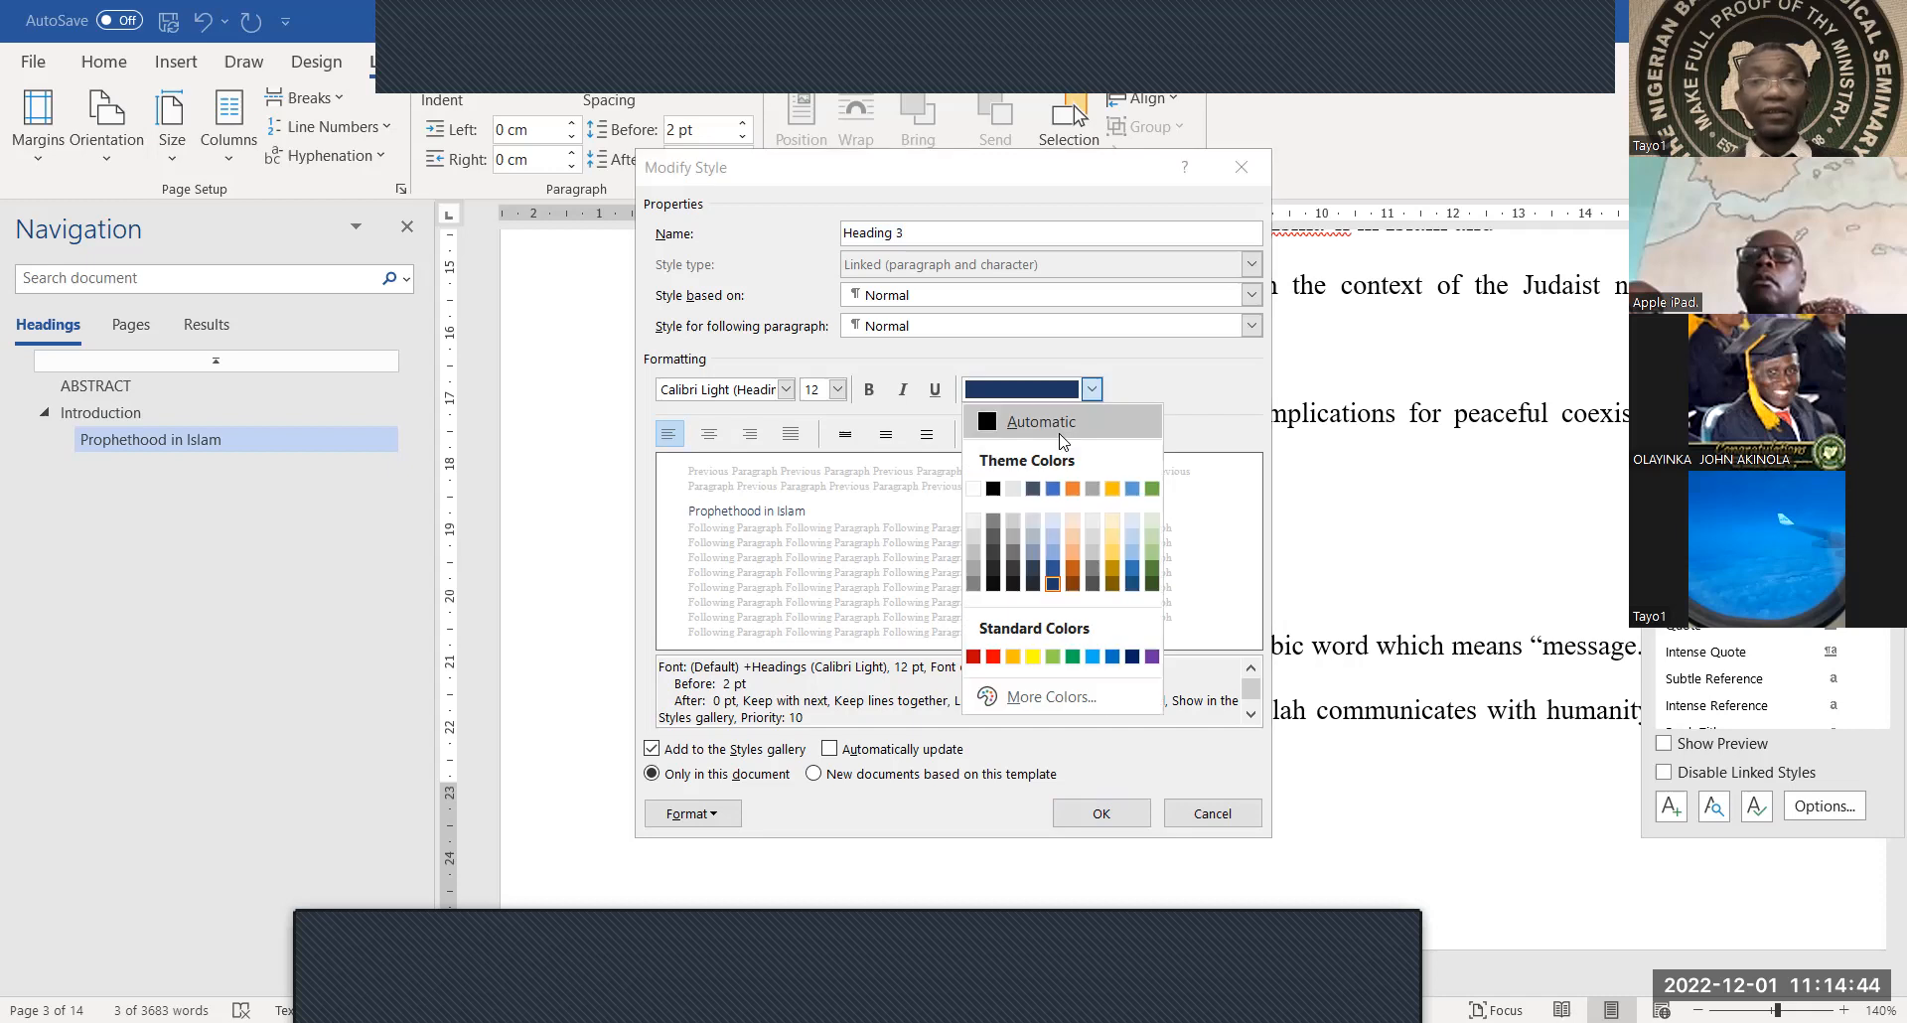
left_click(1060, 434)
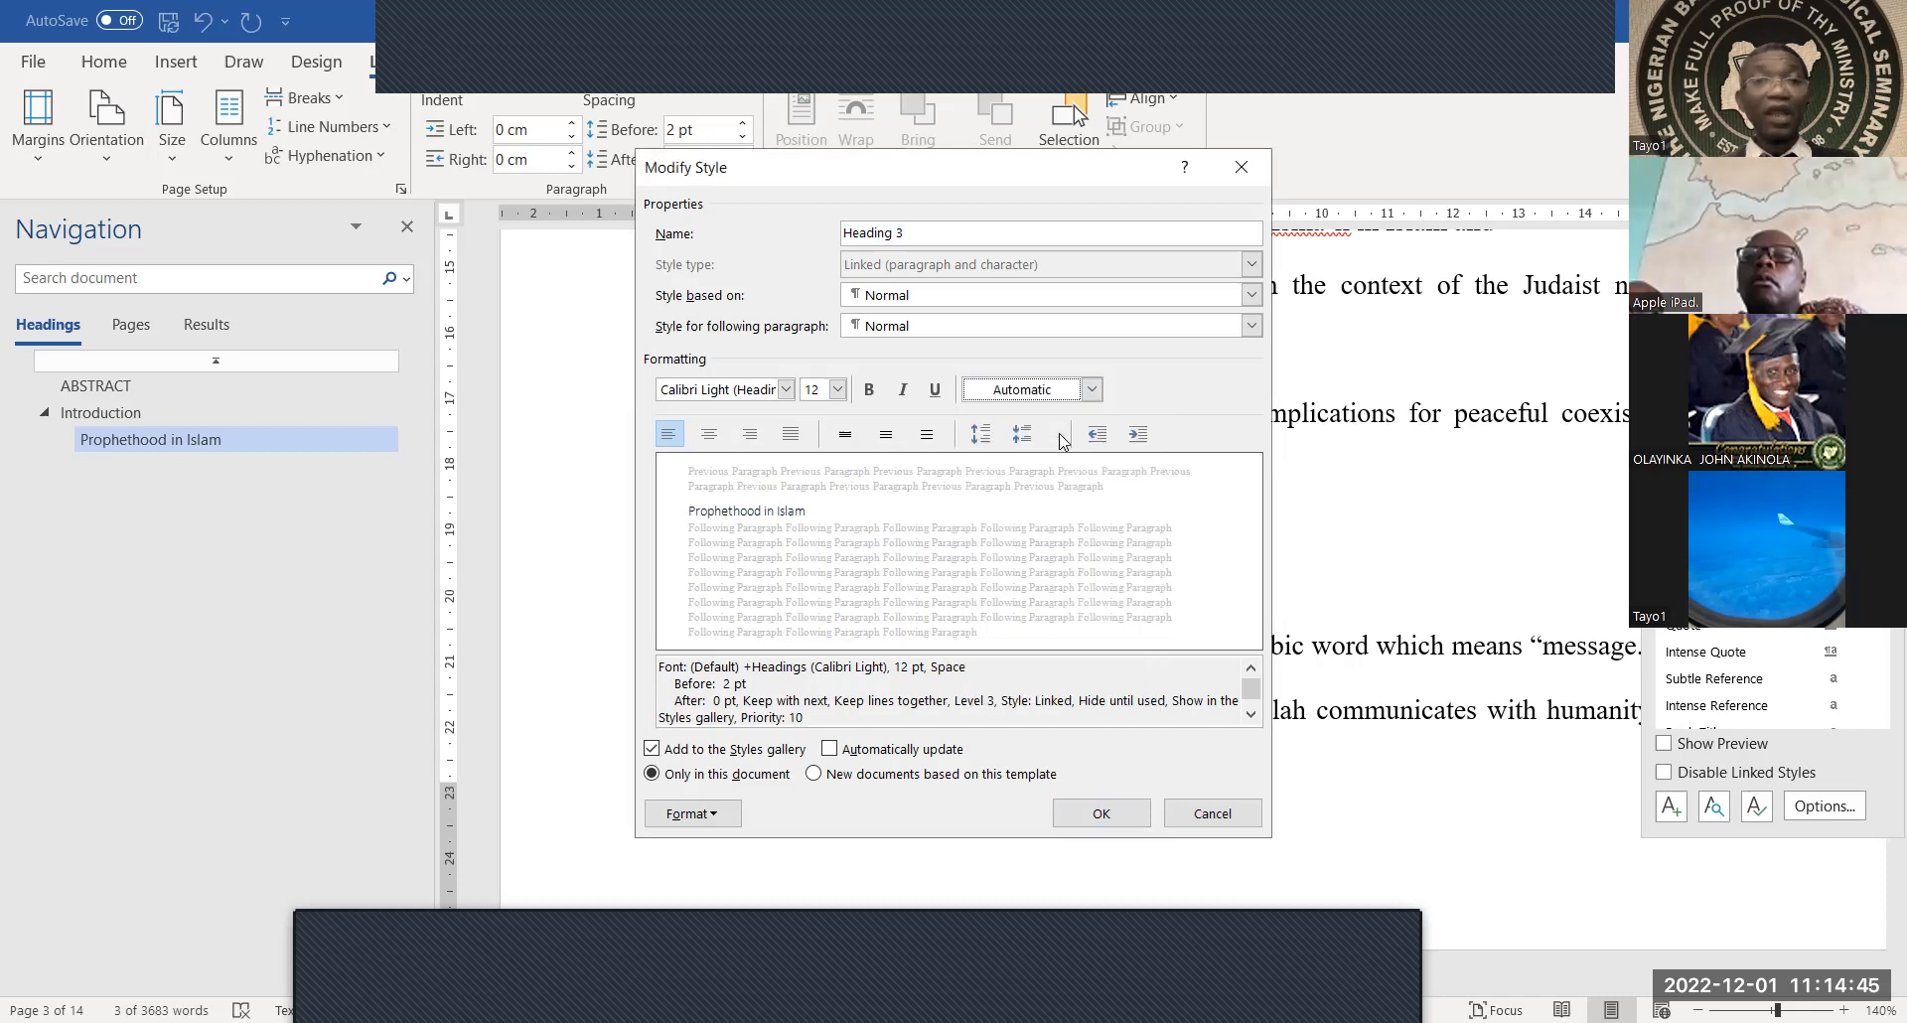
left_click(786, 389)
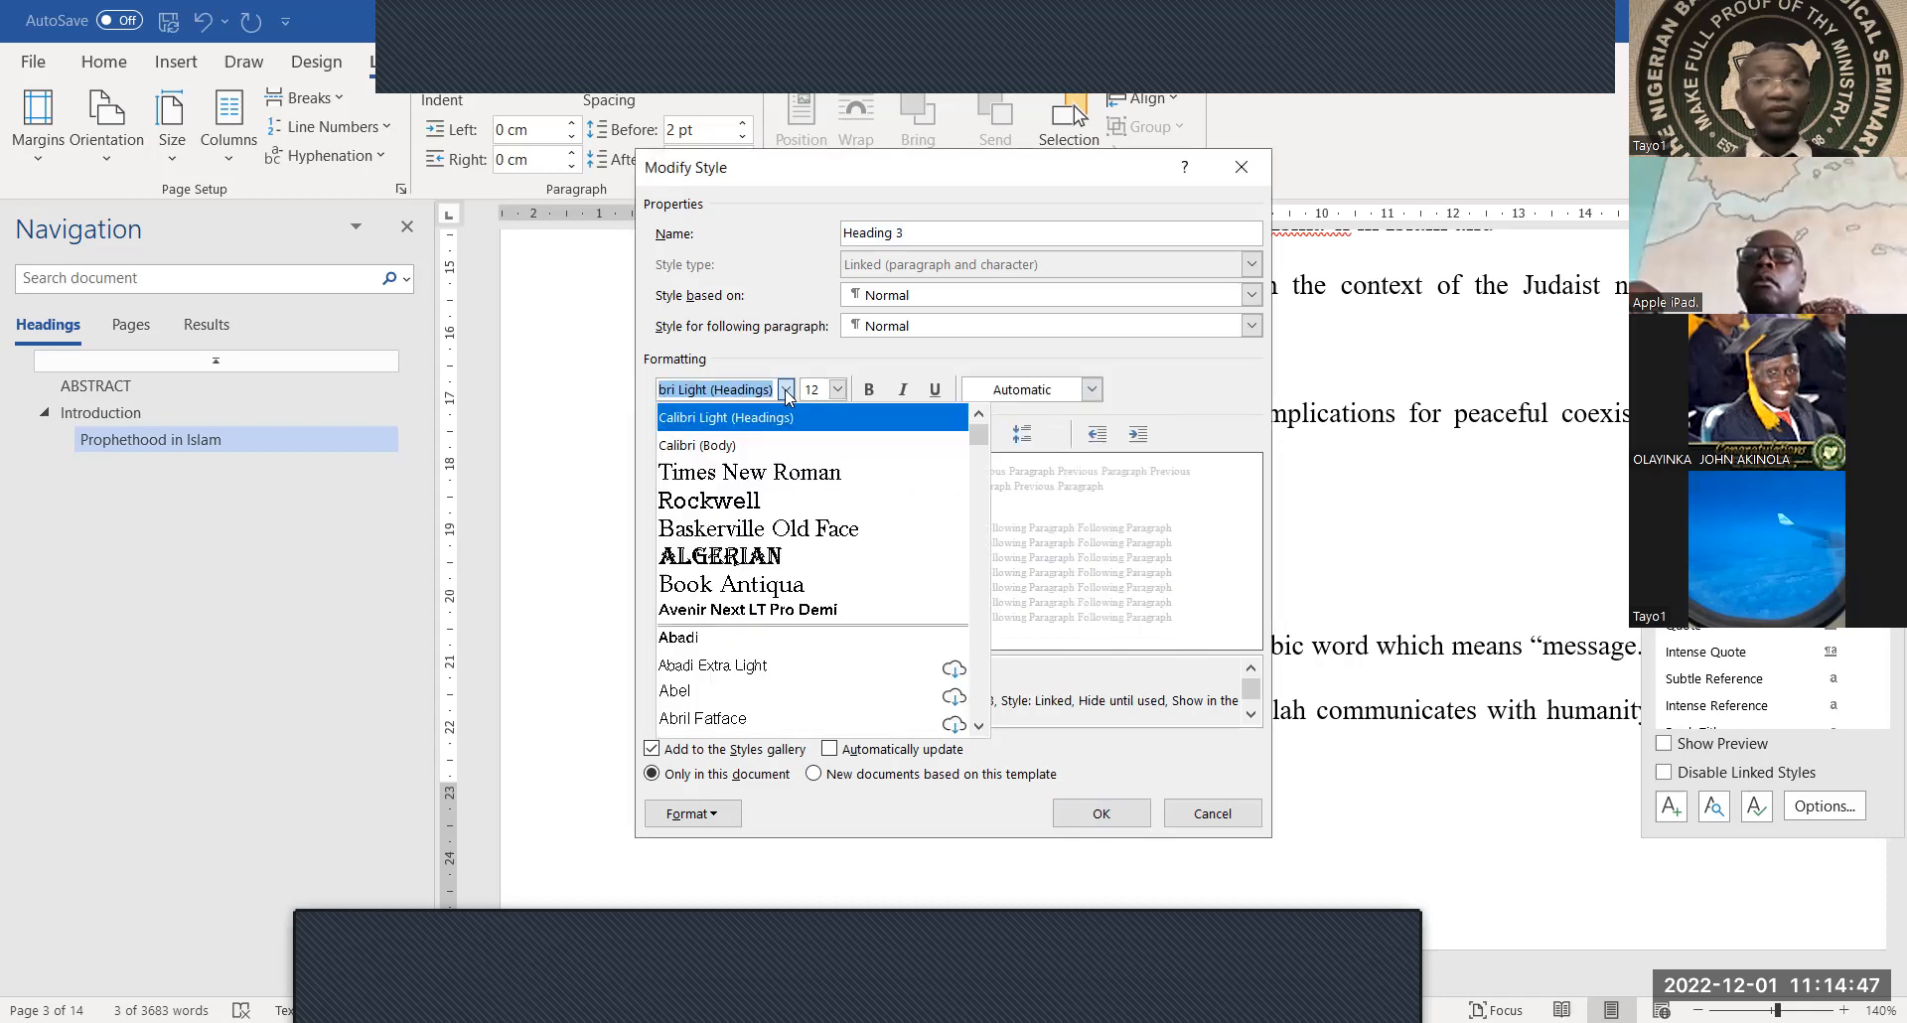
left_click(778, 475)
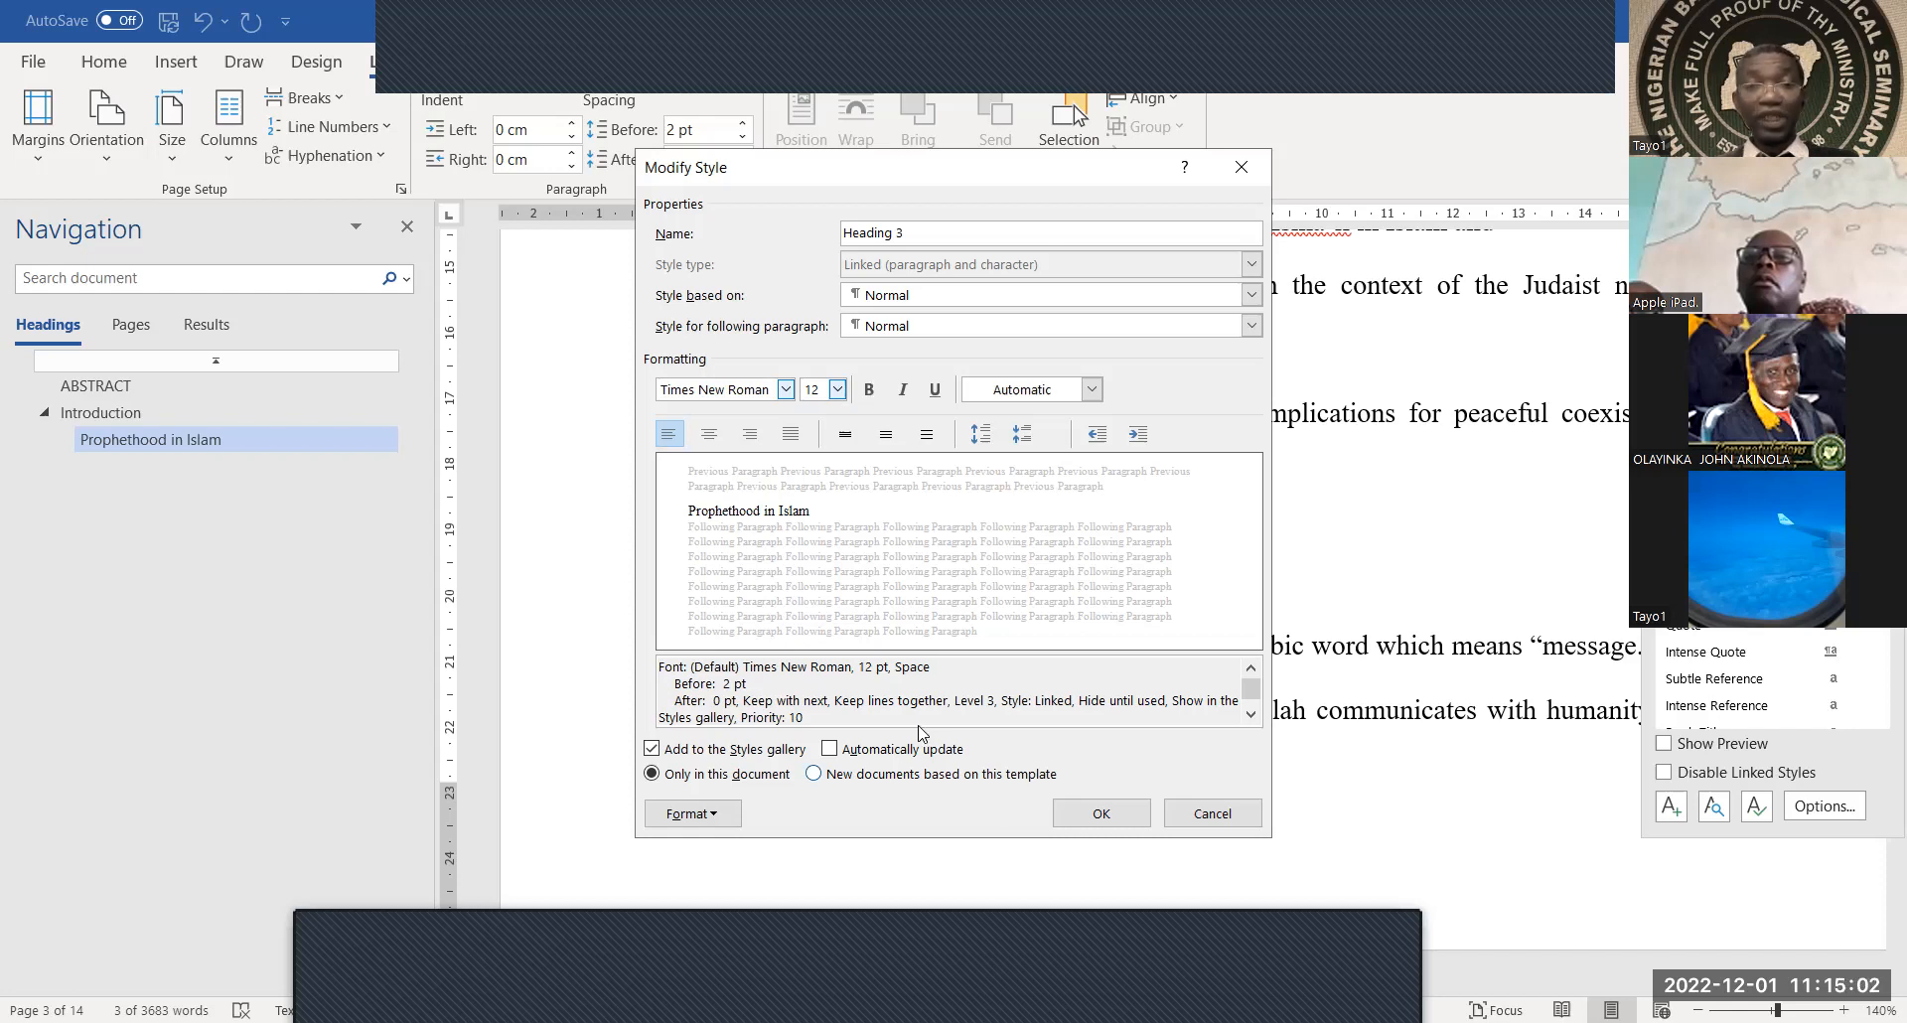
left_click(911, 751)
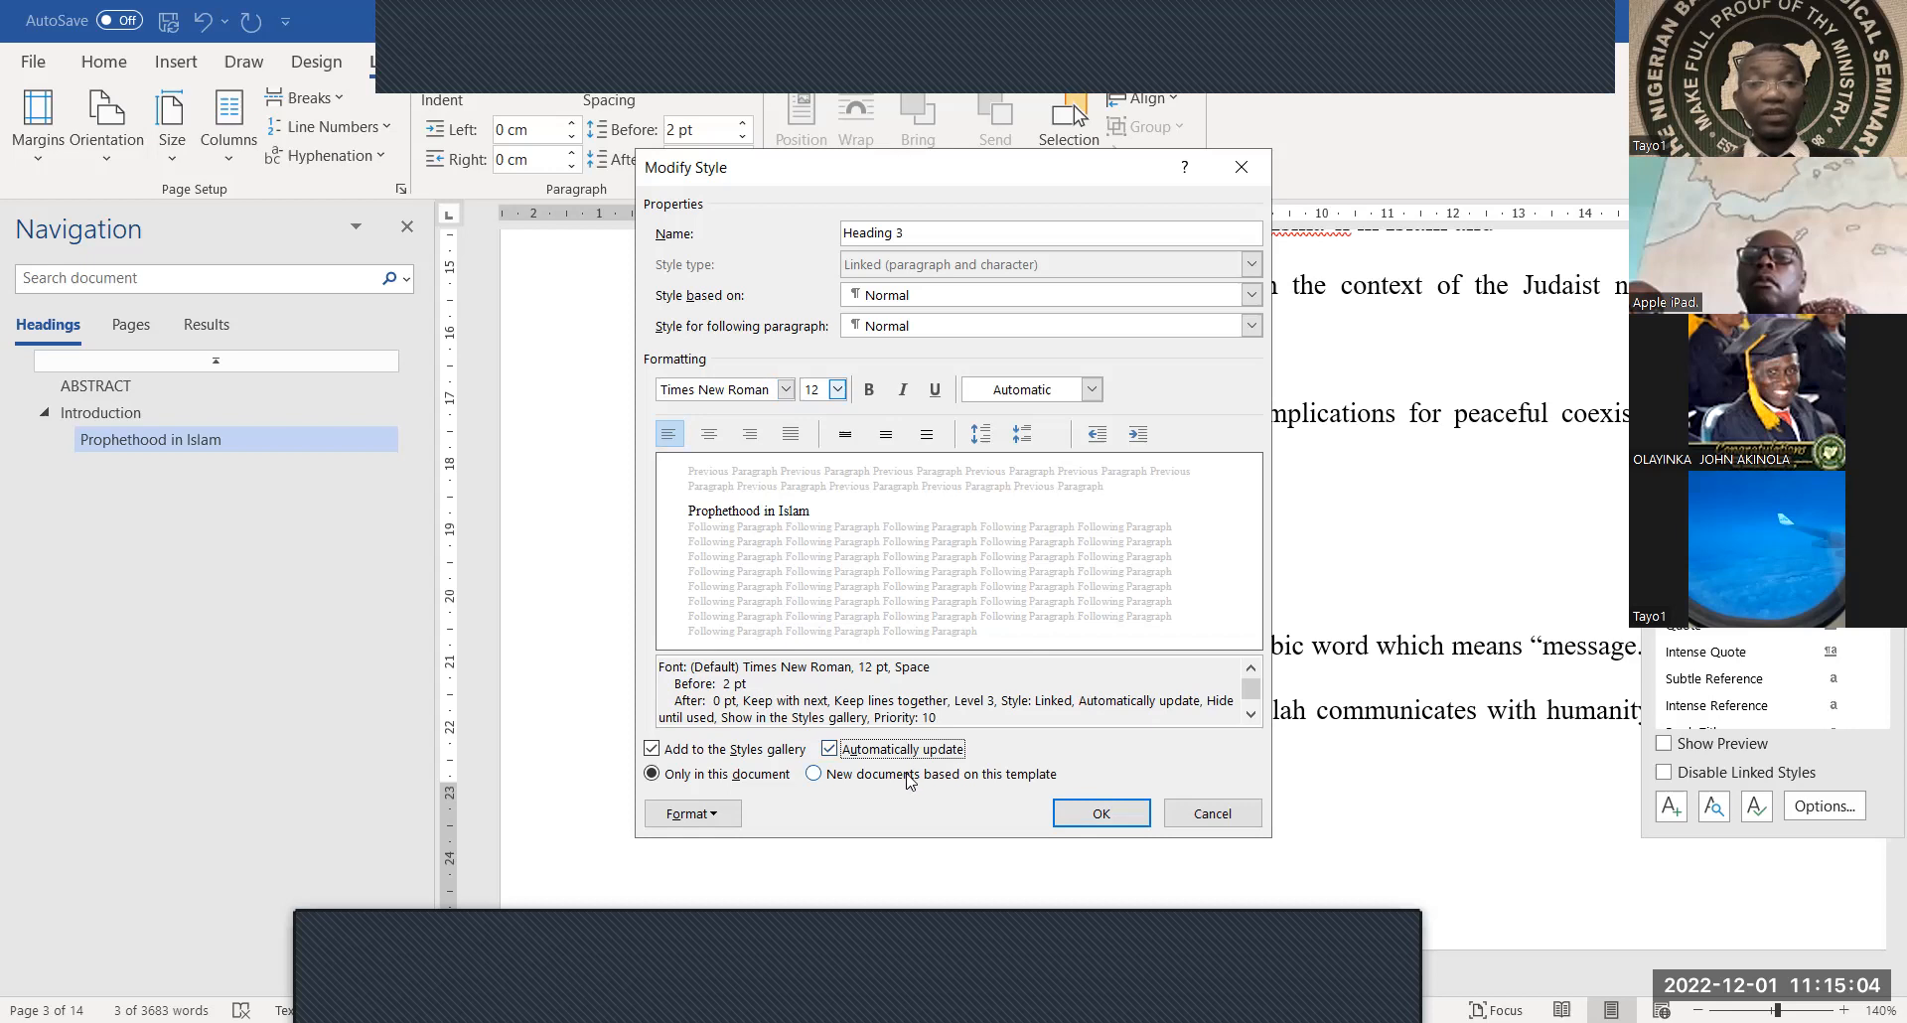
left_click(911, 777)
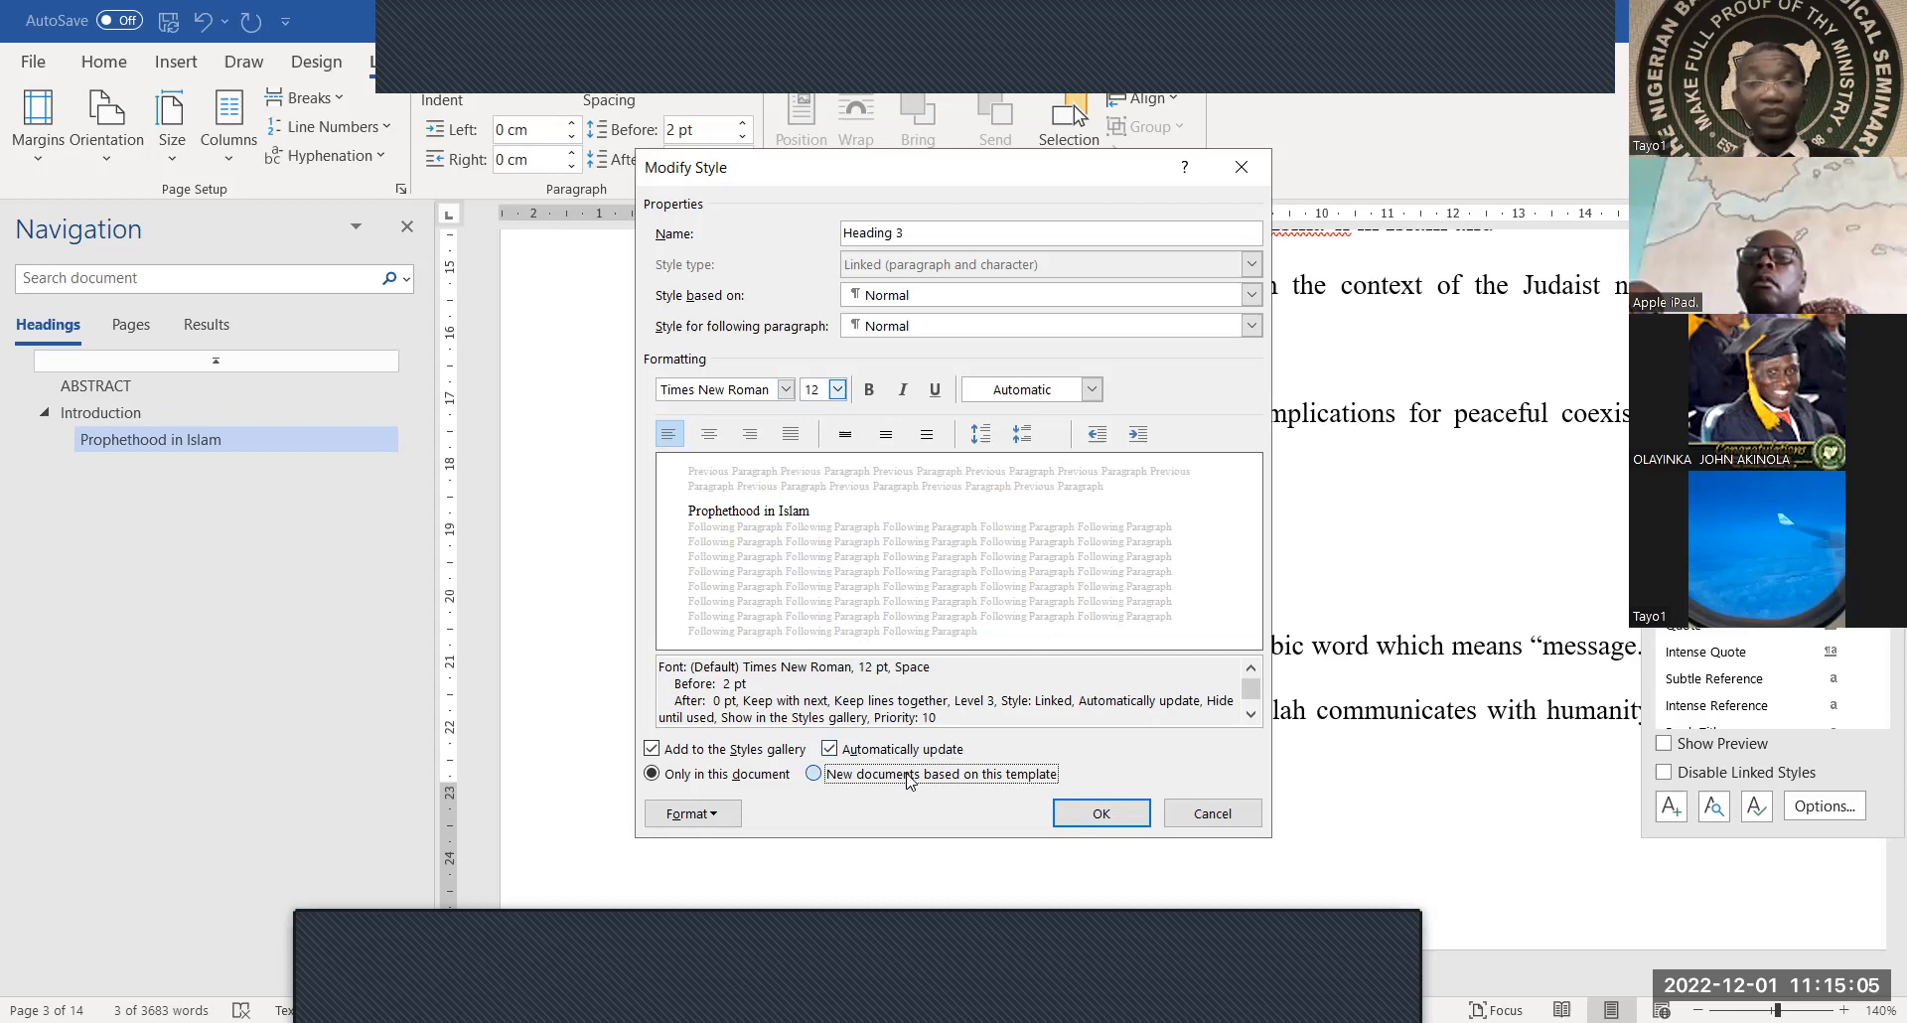
left_click(1103, 814)
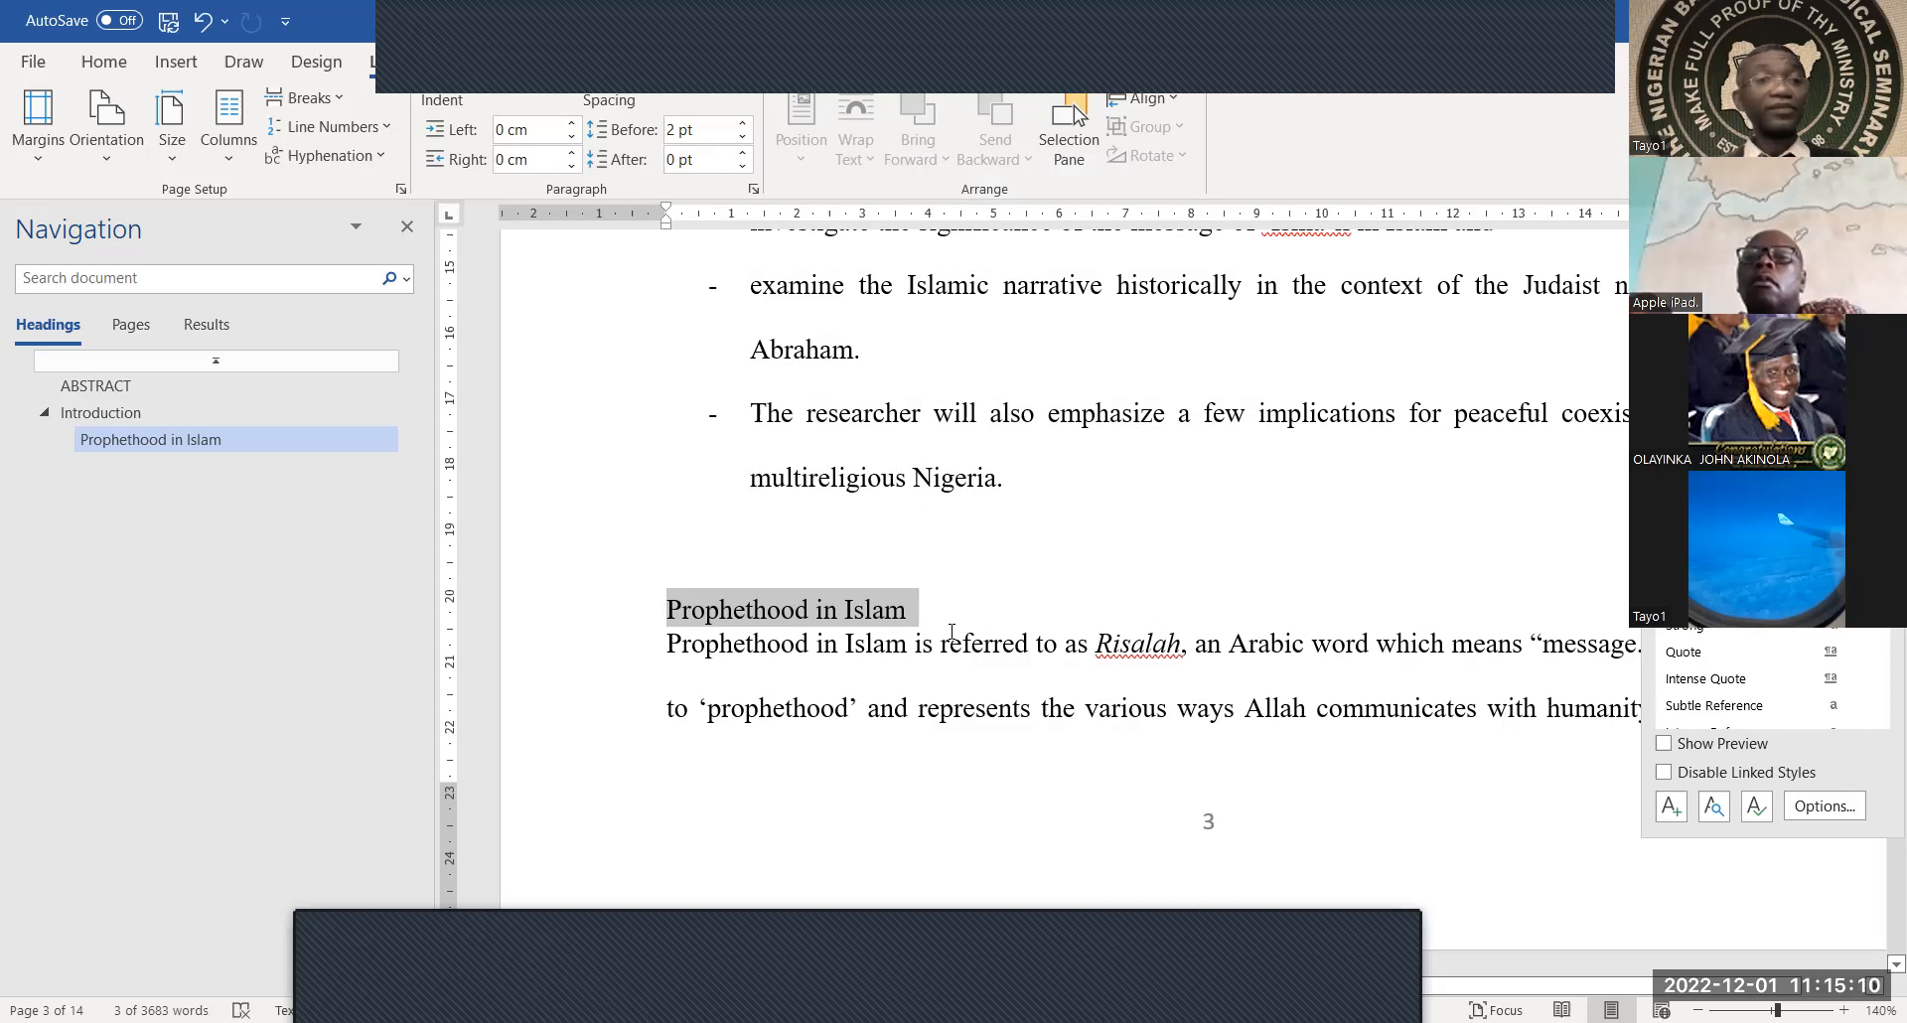
Apply Heading 1 to the Ismāʿīl narrative line and Heading 2 to 'Narrative from Islamic Sources'
scroll(952, 632, "down", 1)
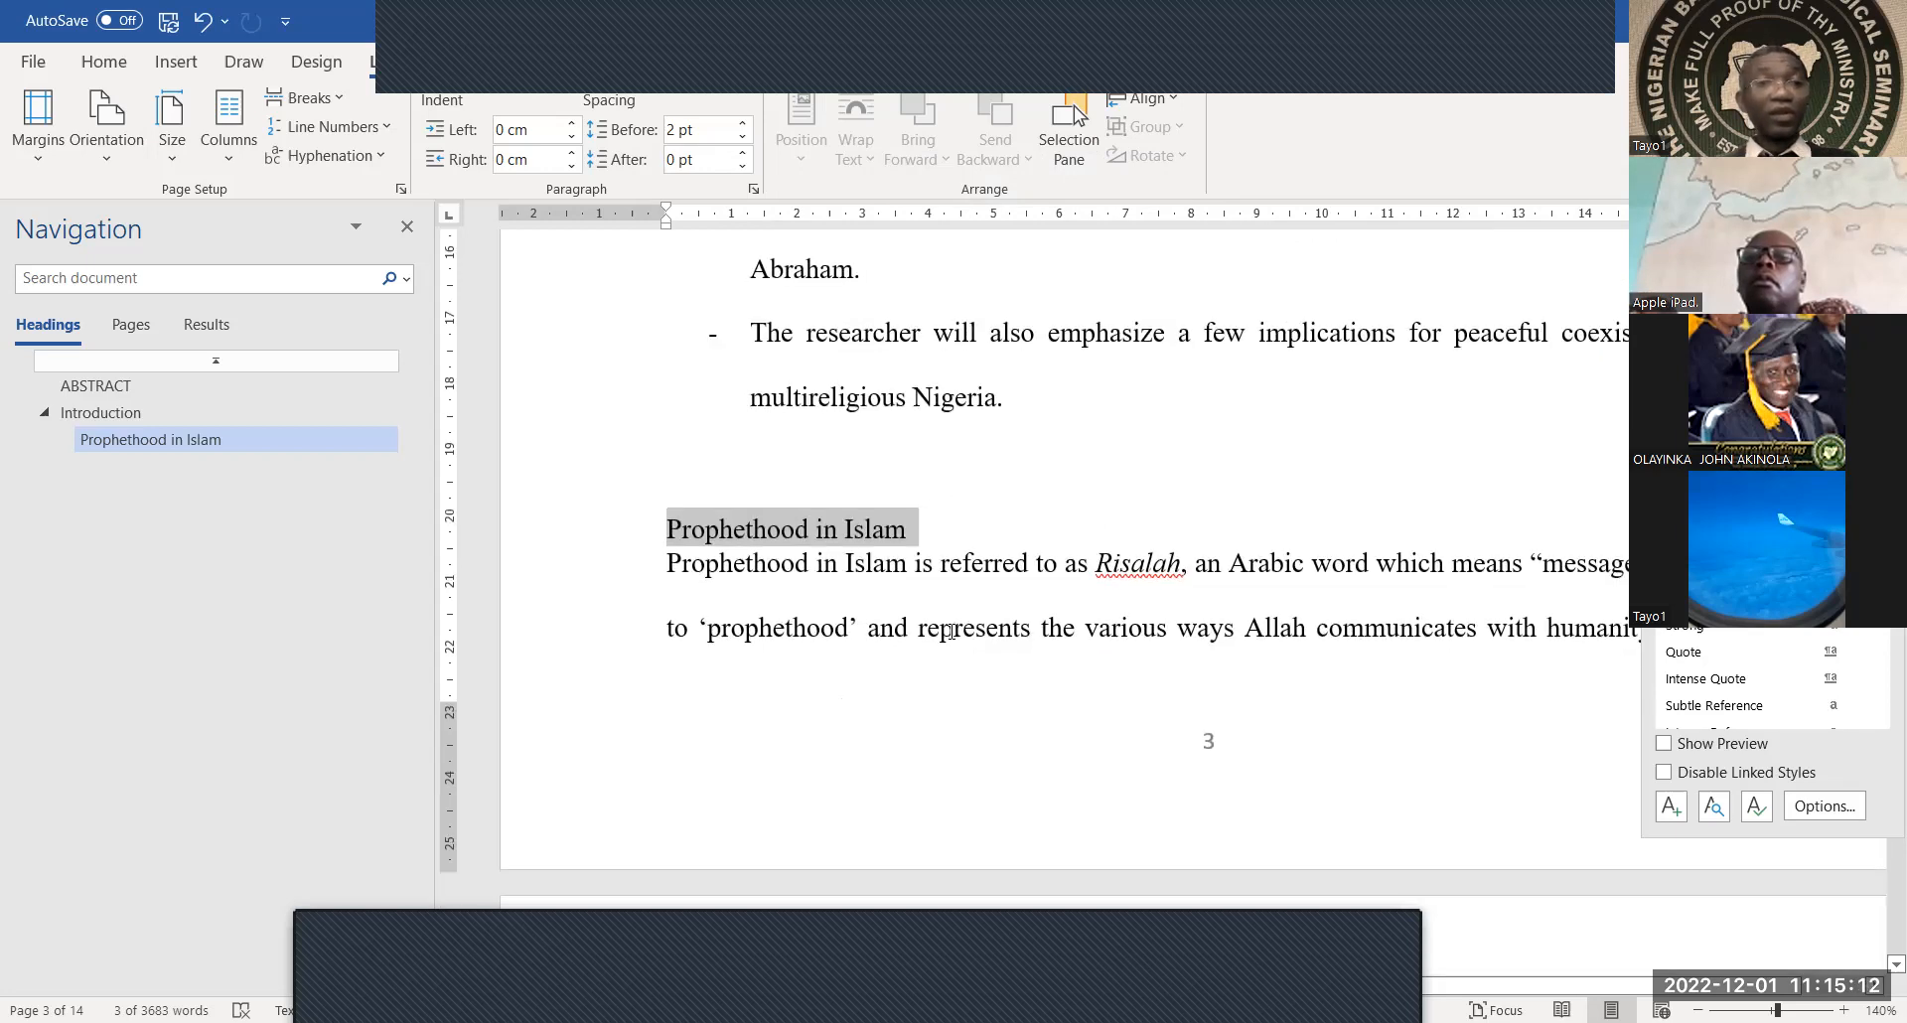
scroll(951, 631, "down", 5)
scroll(952, 632, "down", 7)
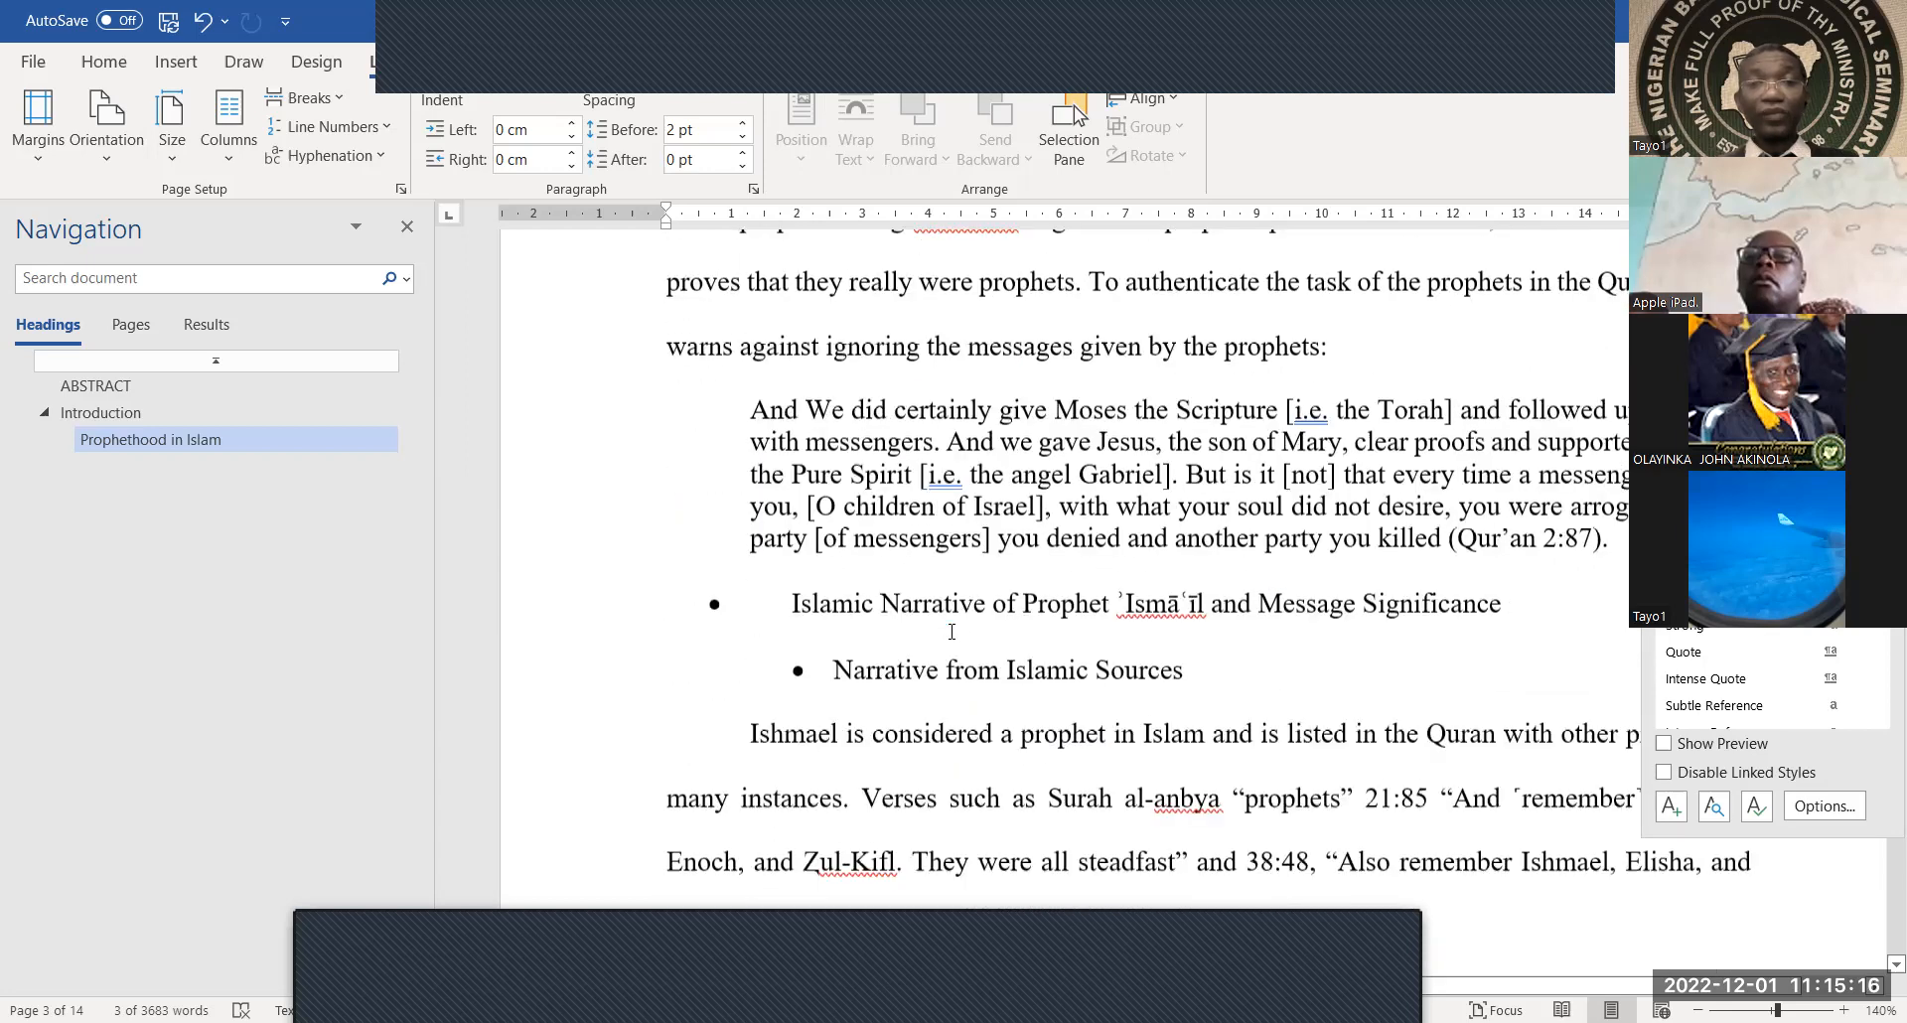
scroll(952, 632, "down", 1)
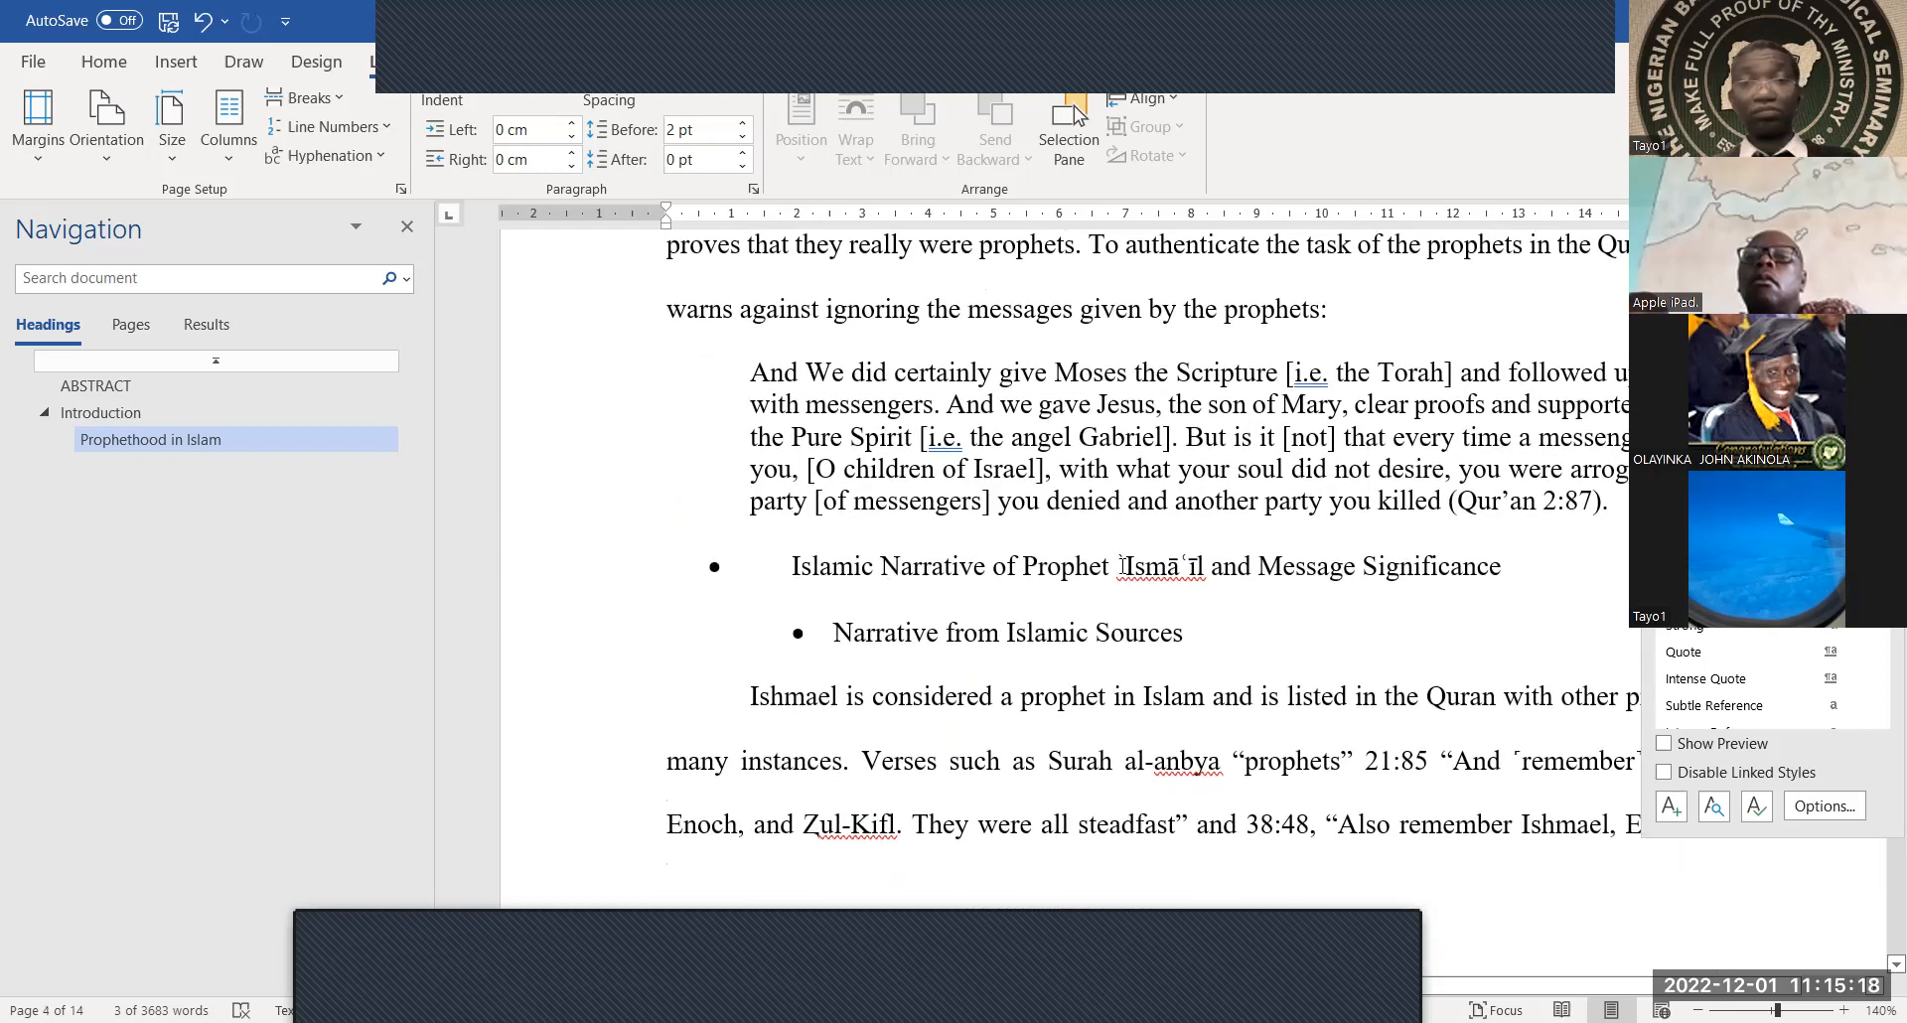
left_click_drag(1502, 562, 795, 559)
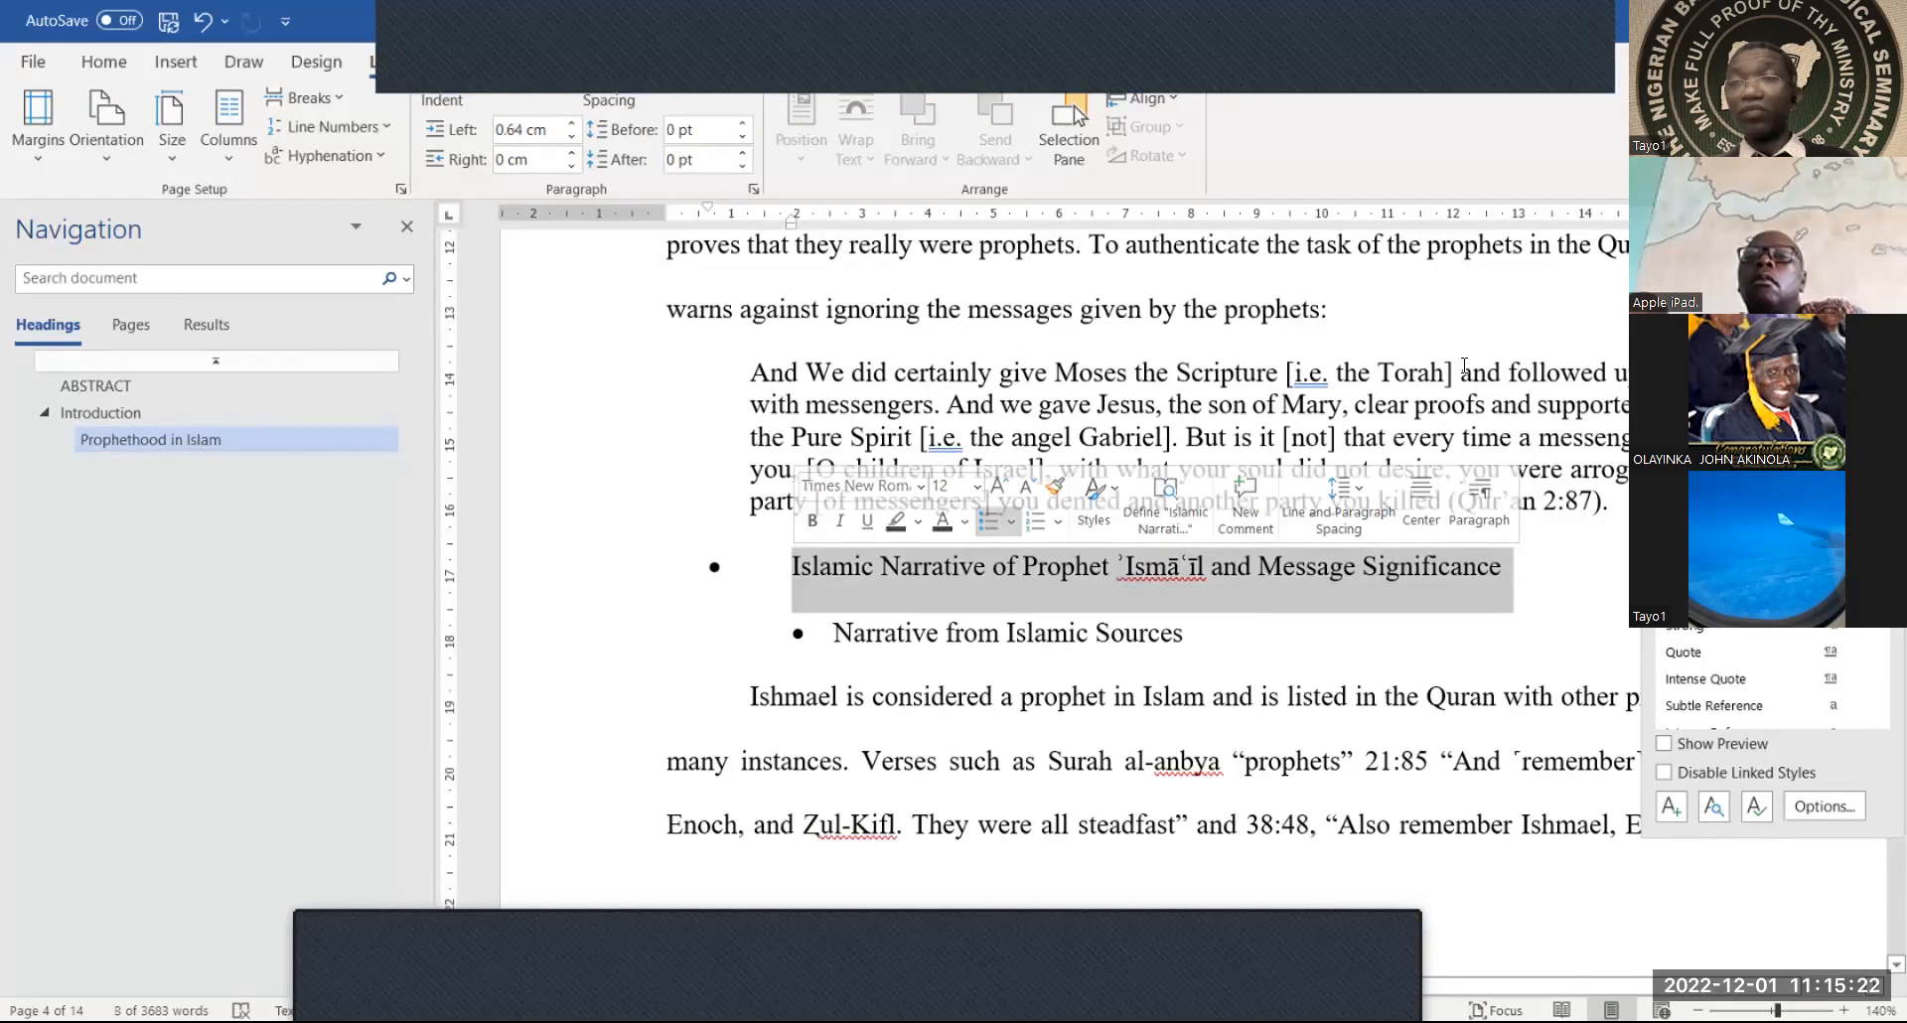
key("ctrl+alt+1")
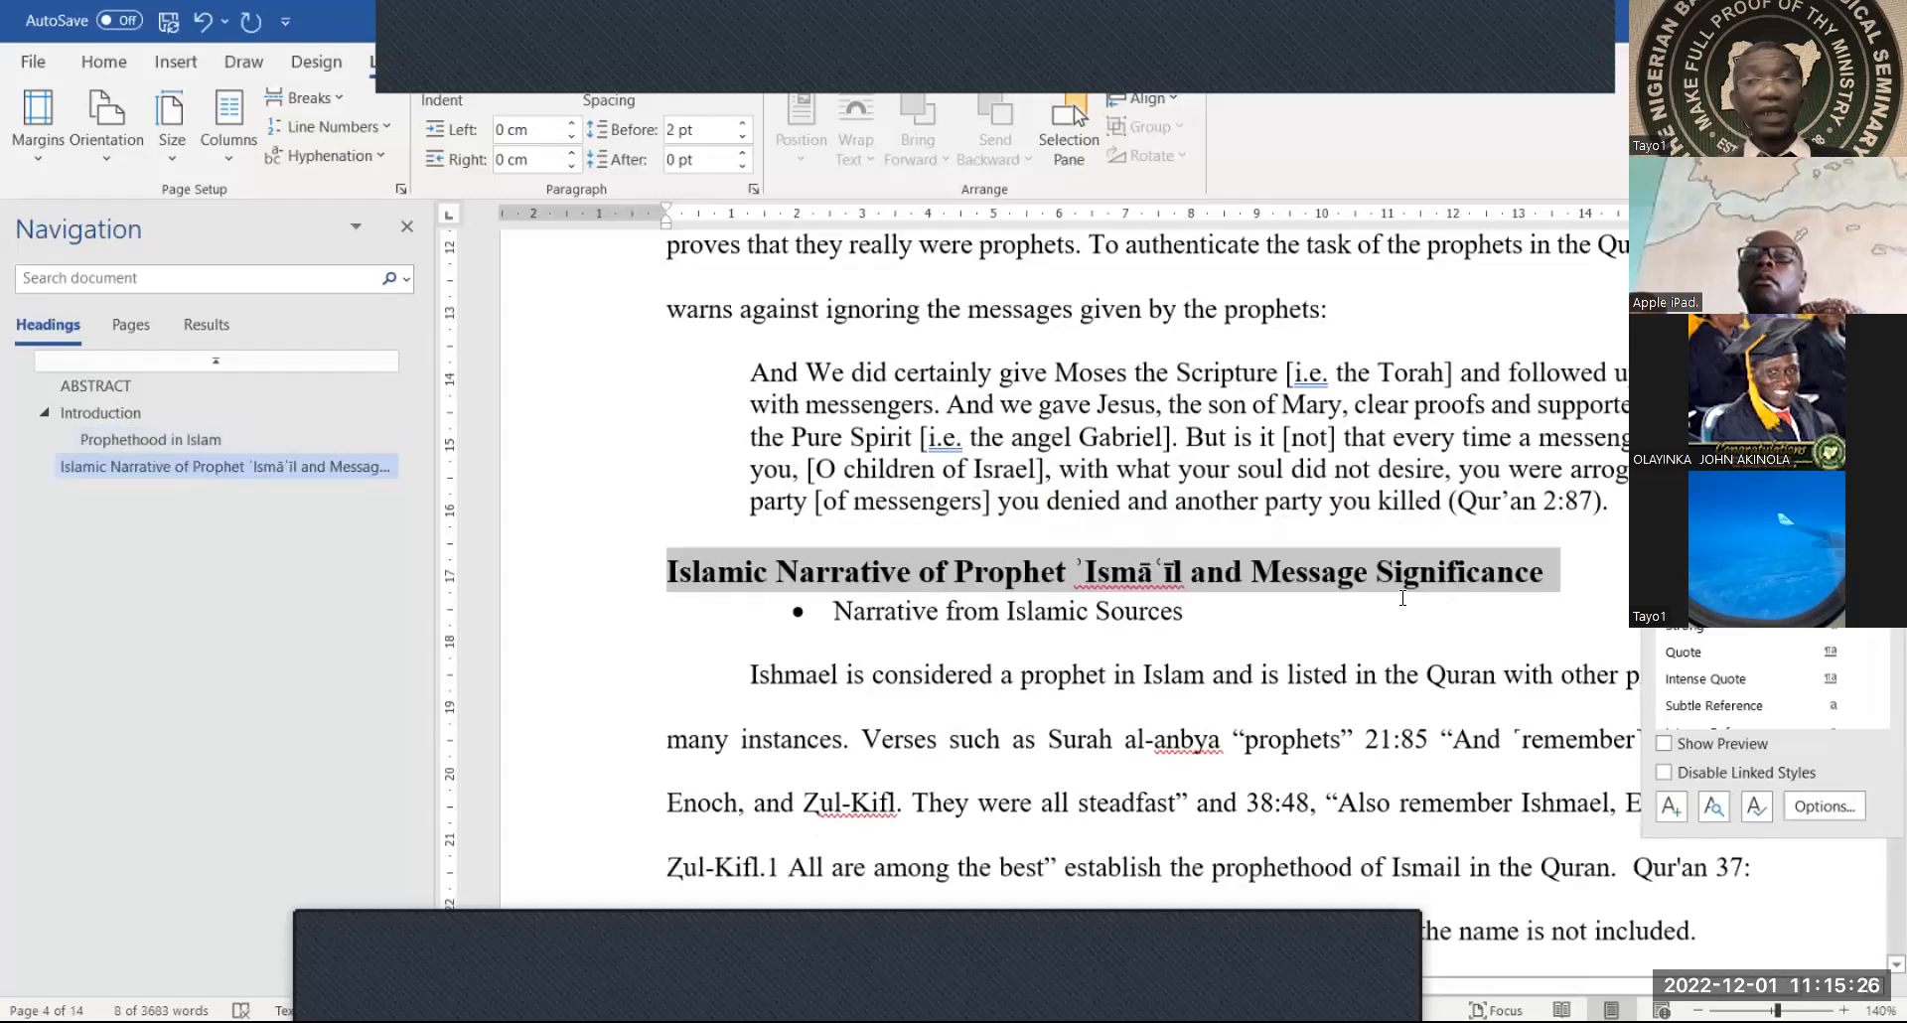
left_click_drag(1182, 617, 840, 625)
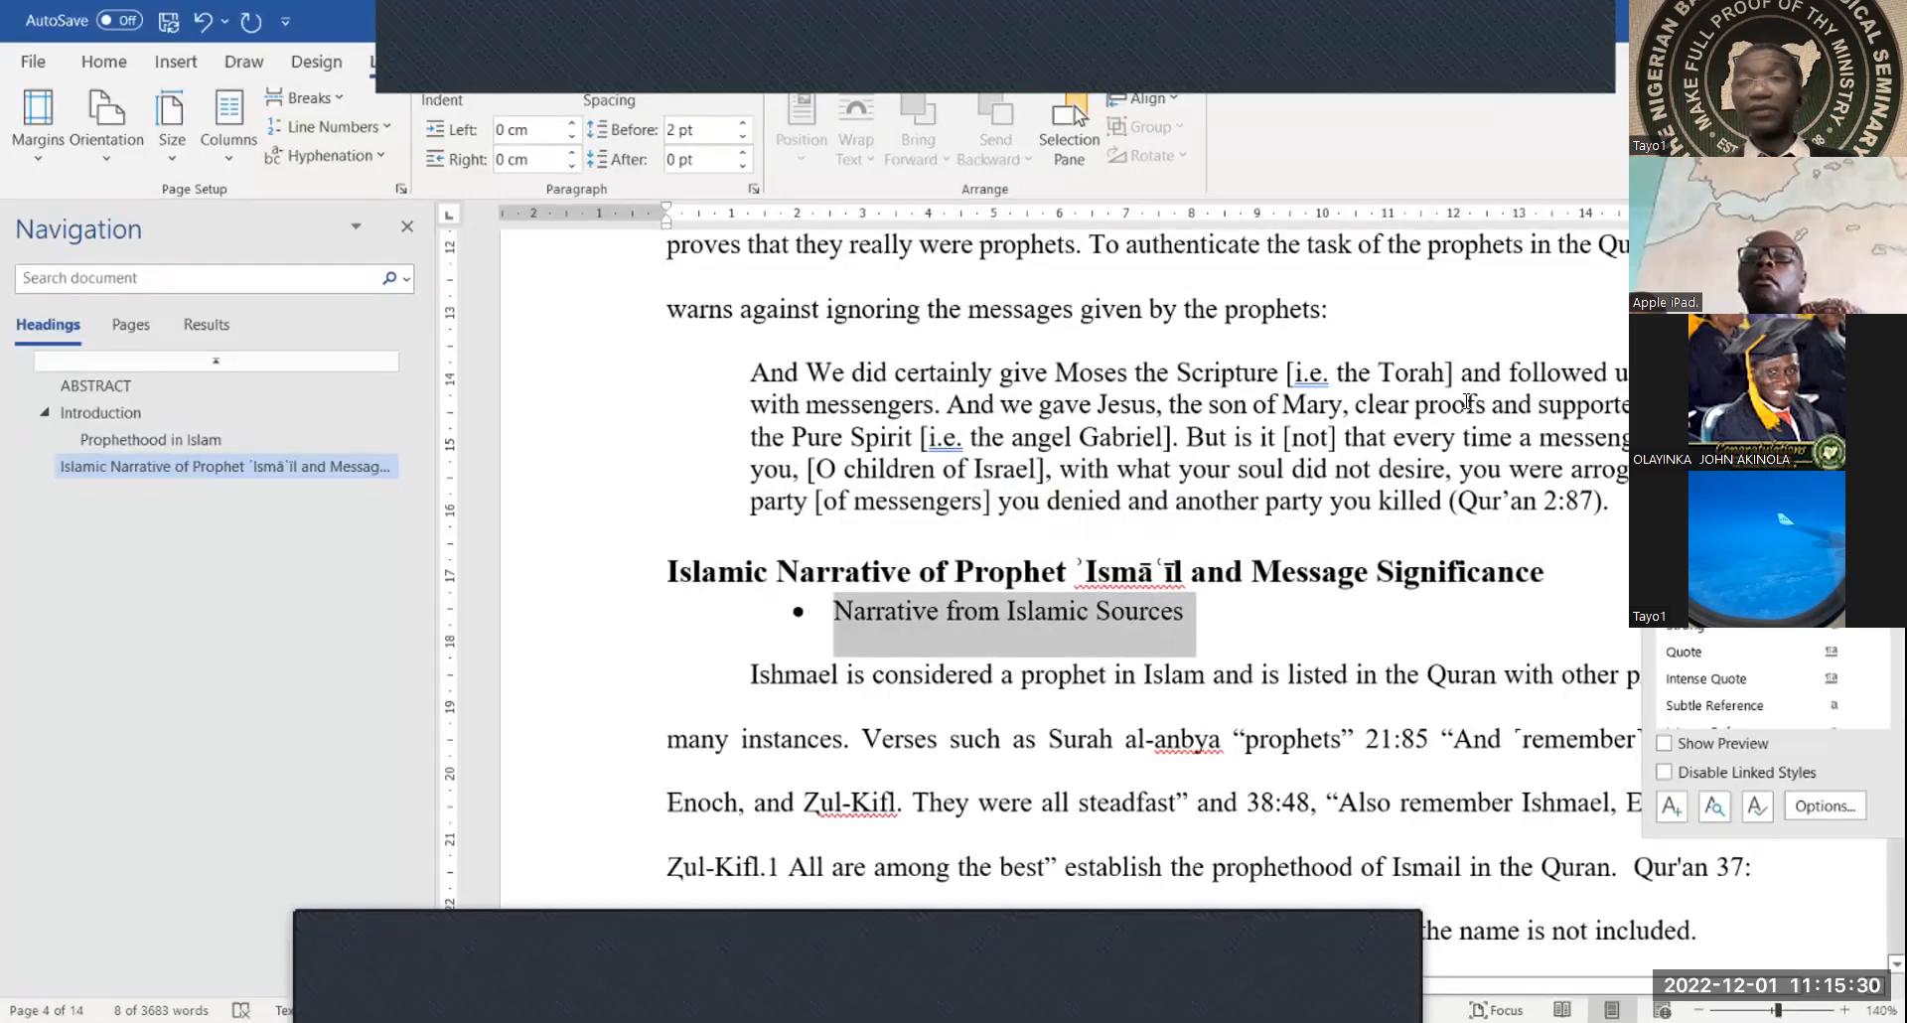
key("ctrl+alt+2")
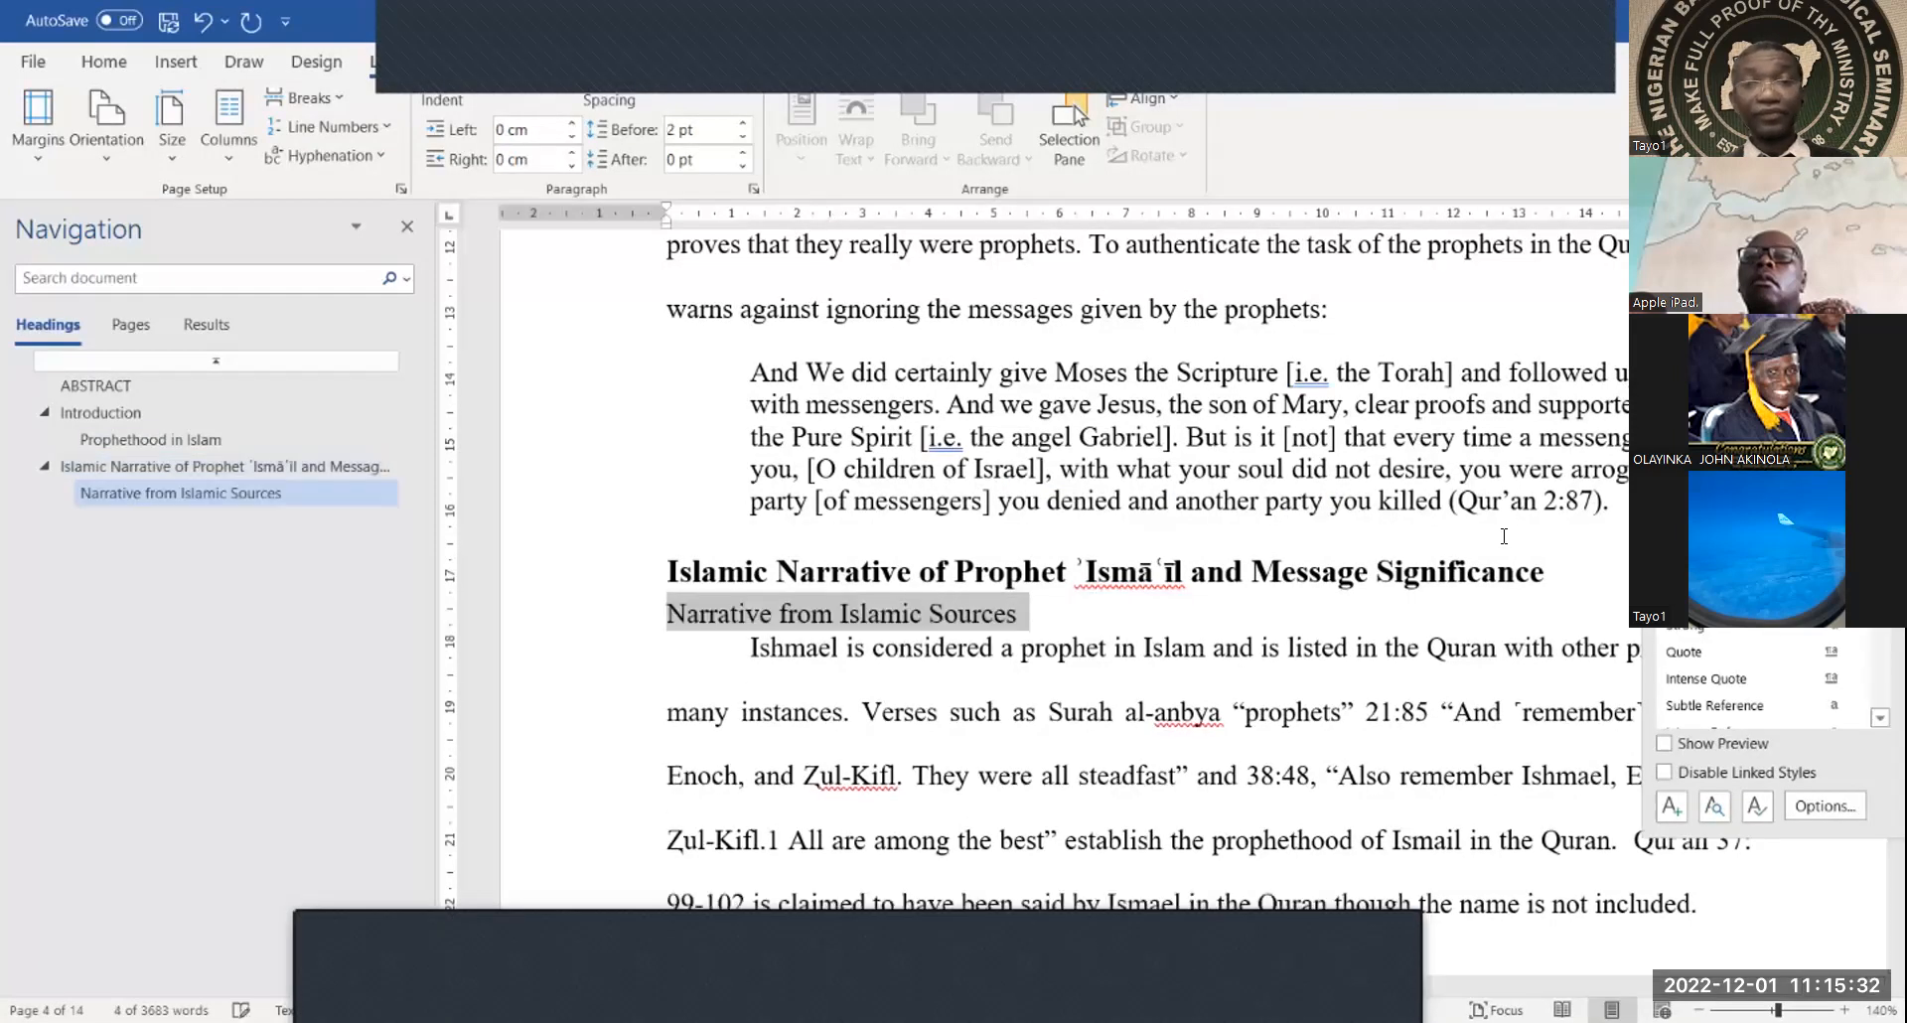
scroll(1485, 608, "down", 5)
Make 'Family of Abraham' a Heading 1 and 'Zamzam Well' a Heading 2
scroll(1480, 609, "down", 8)
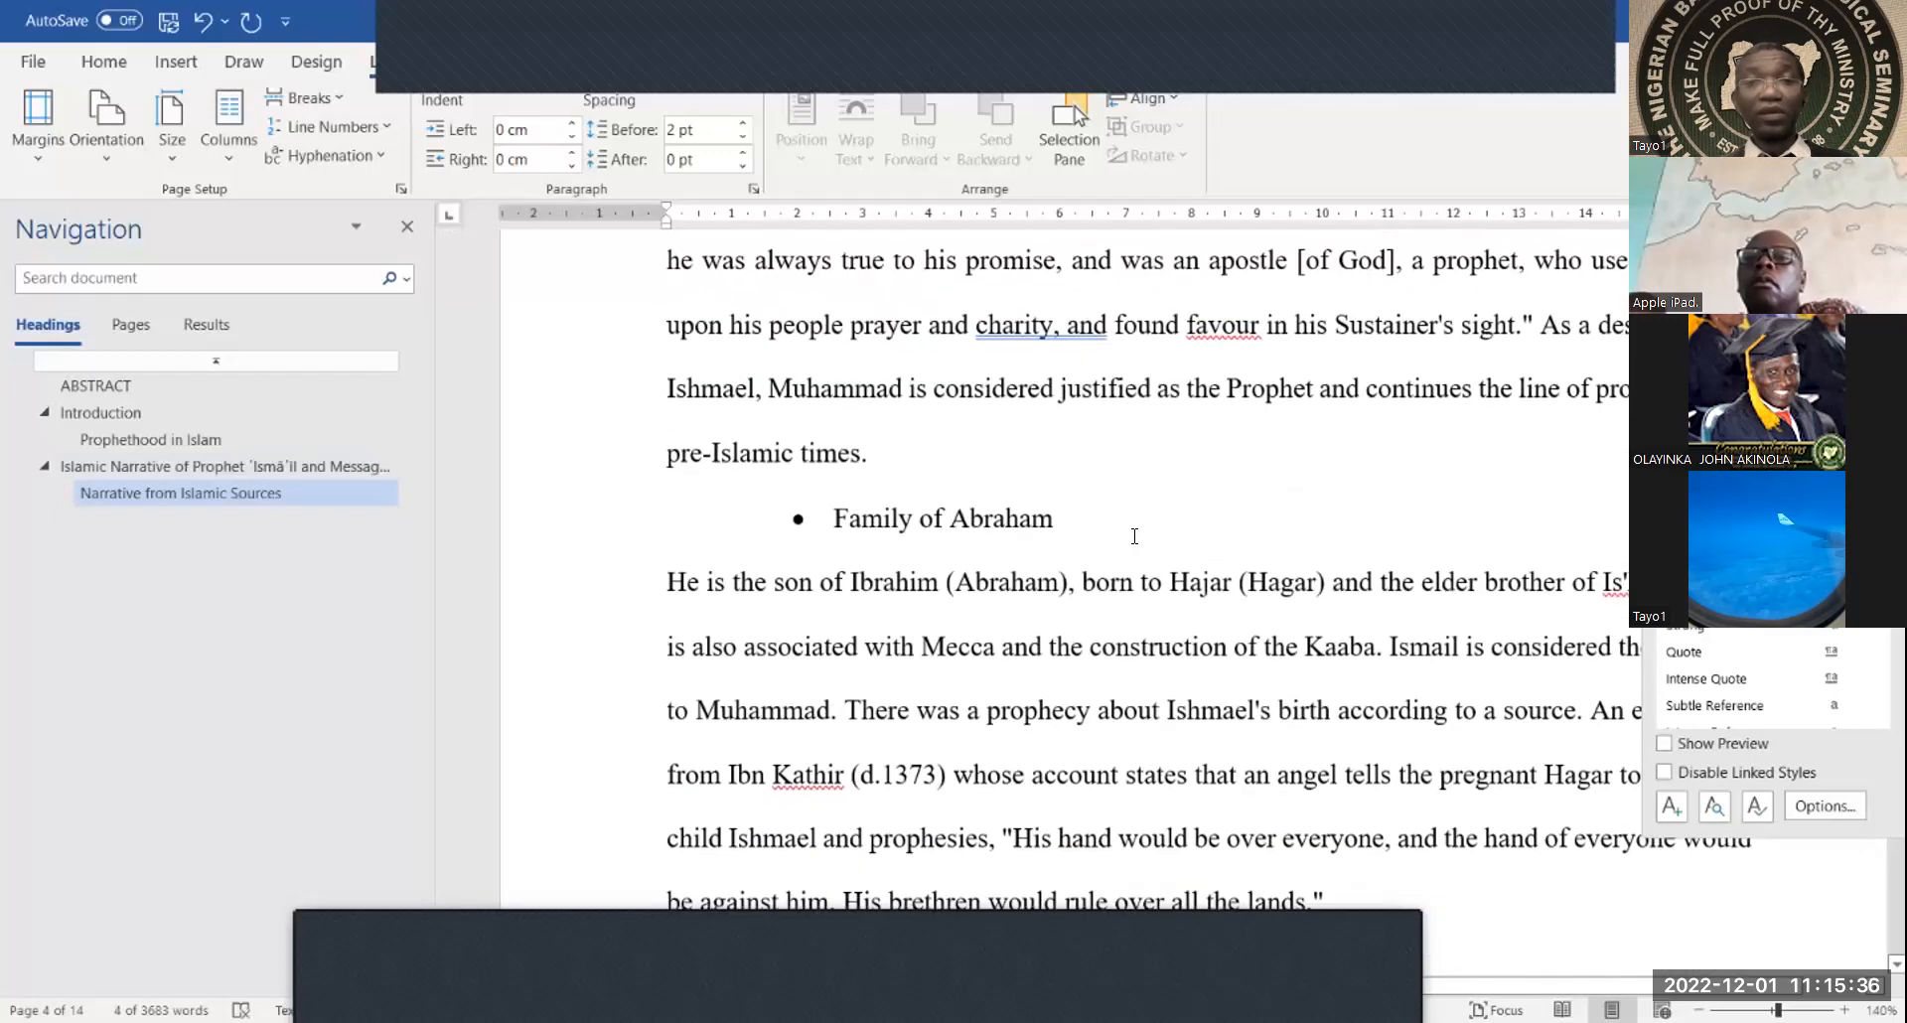
left_click_drag(1059, 521, 835, 521)
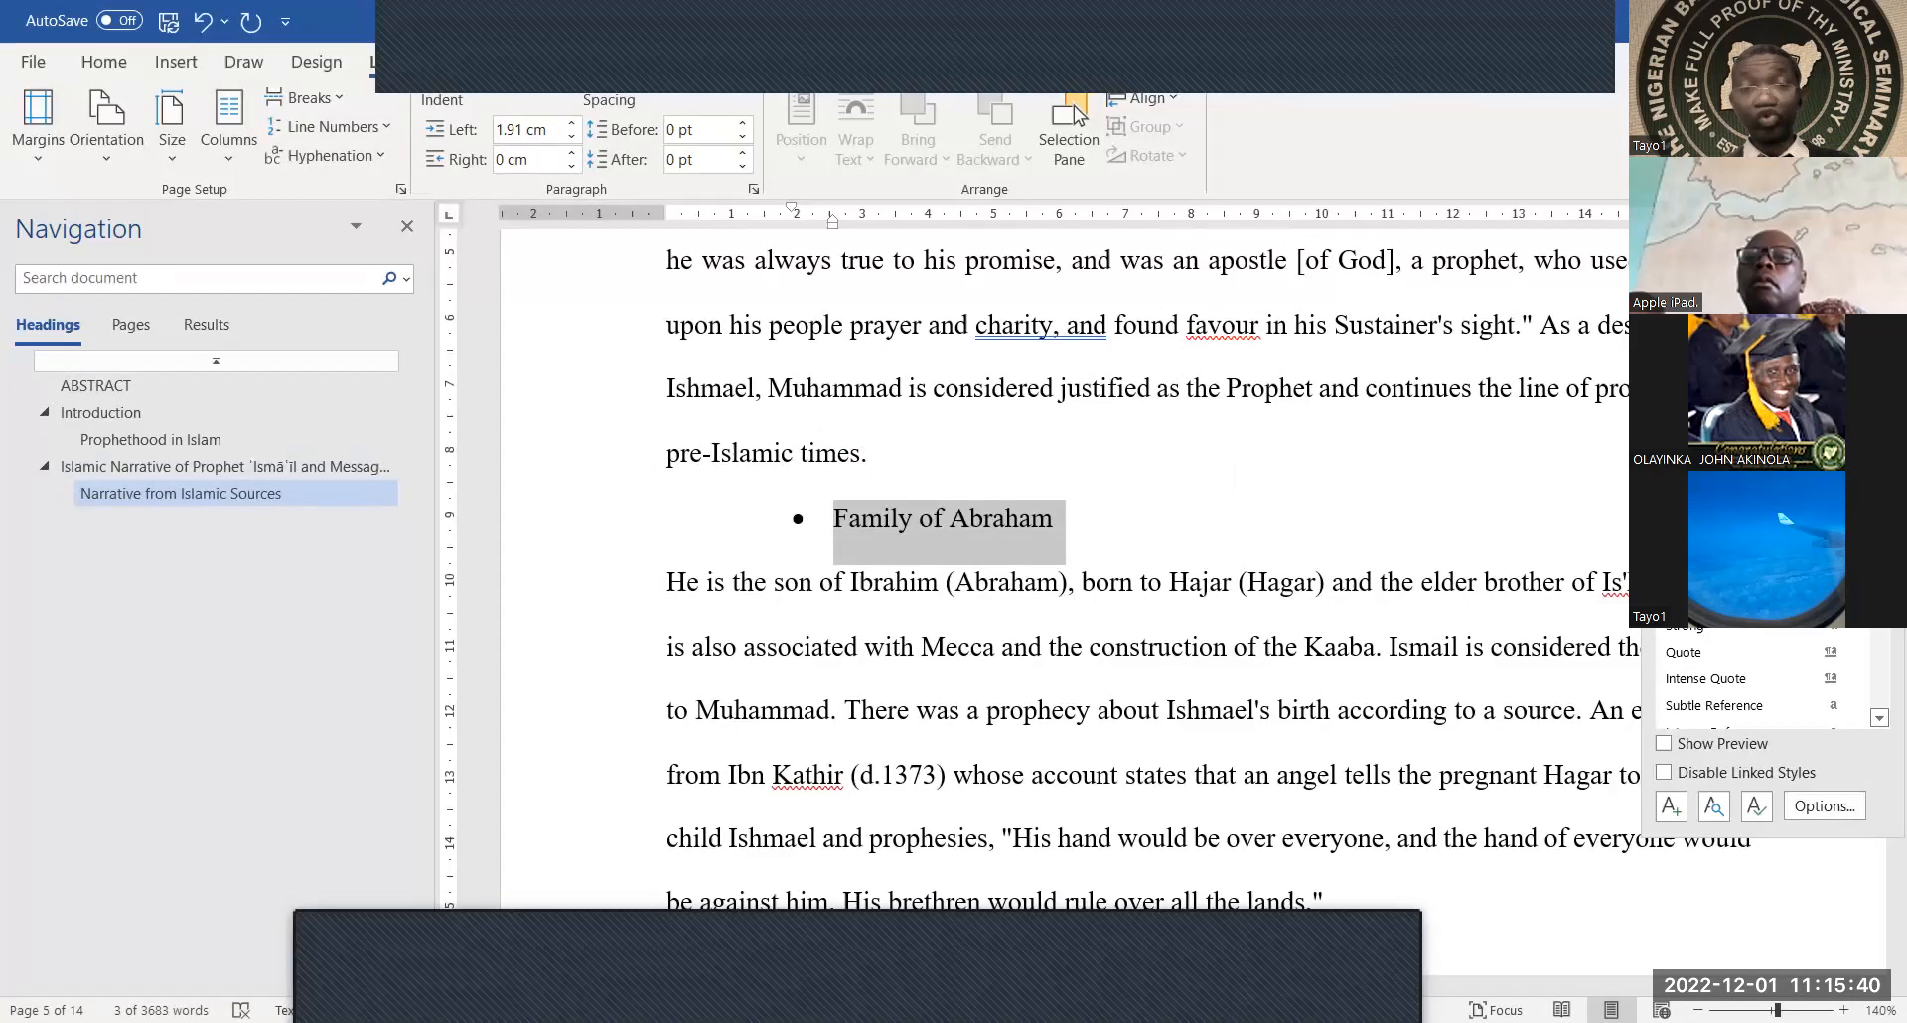
left_click(1701, 415)
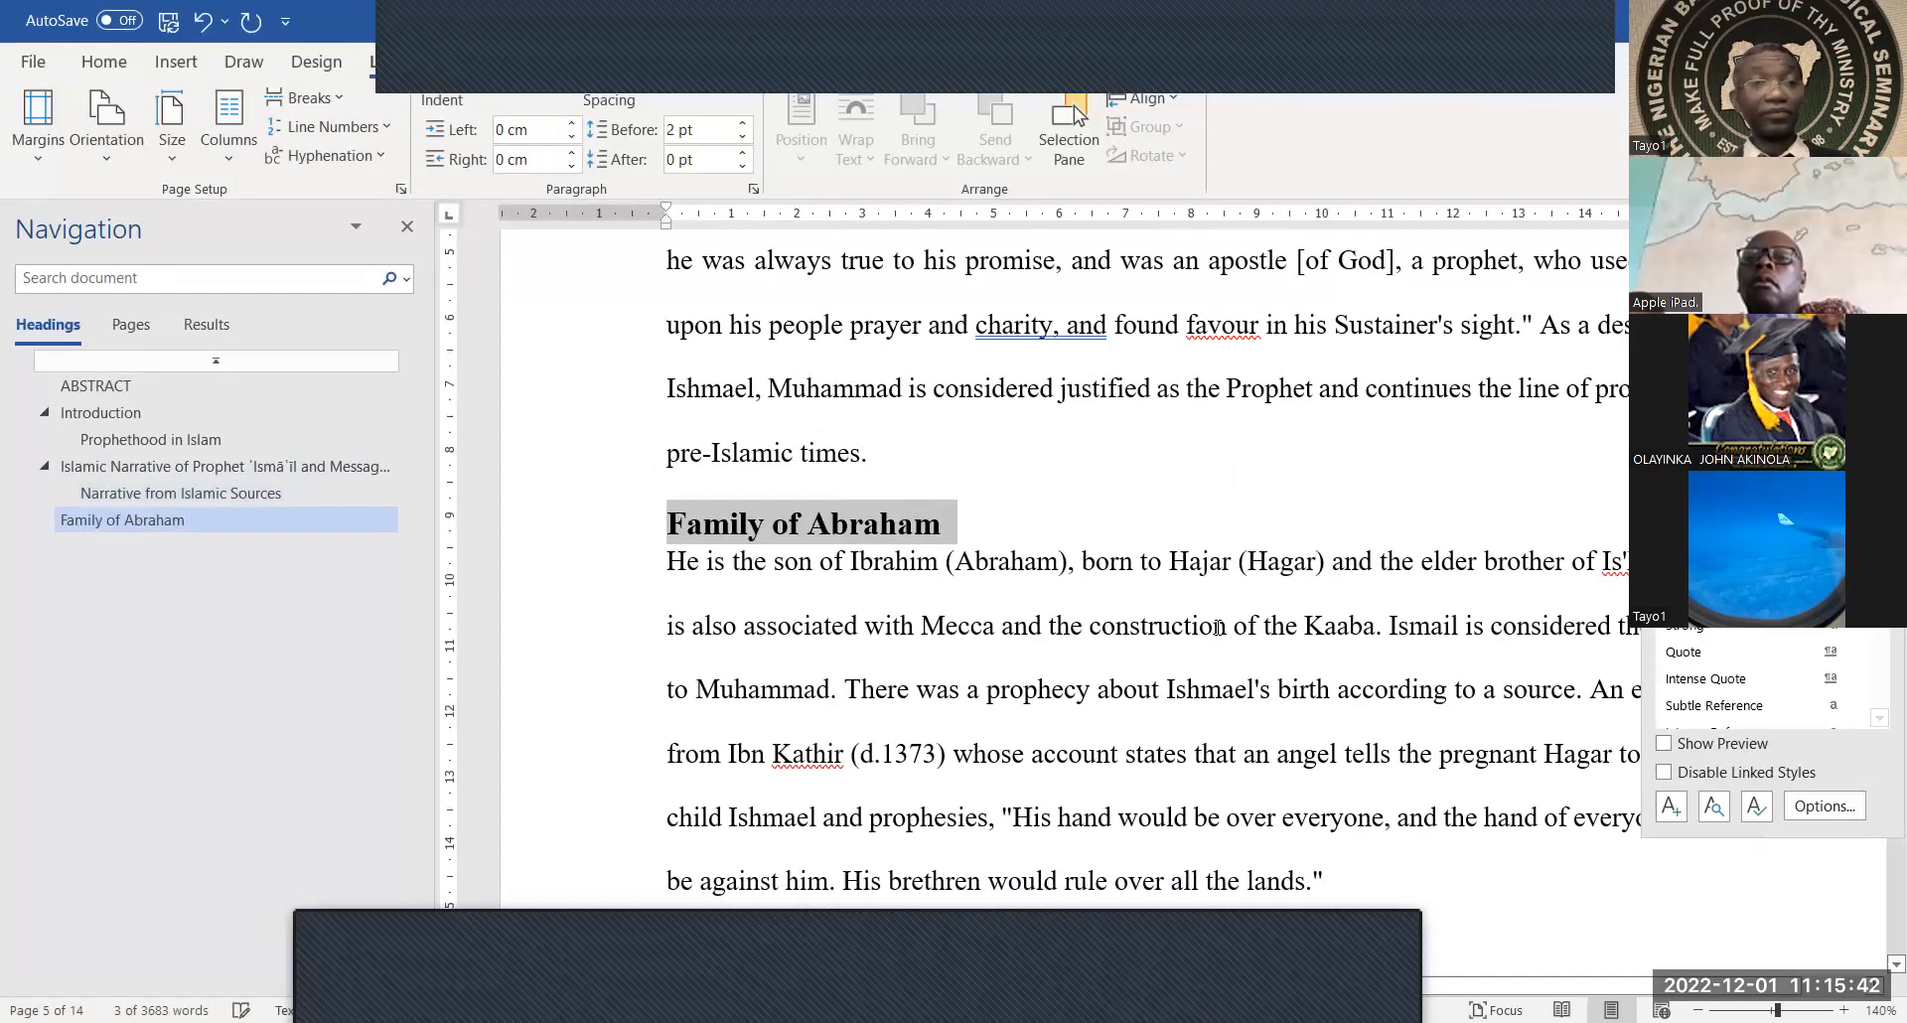
scroll(1158, 612, "down", 5)
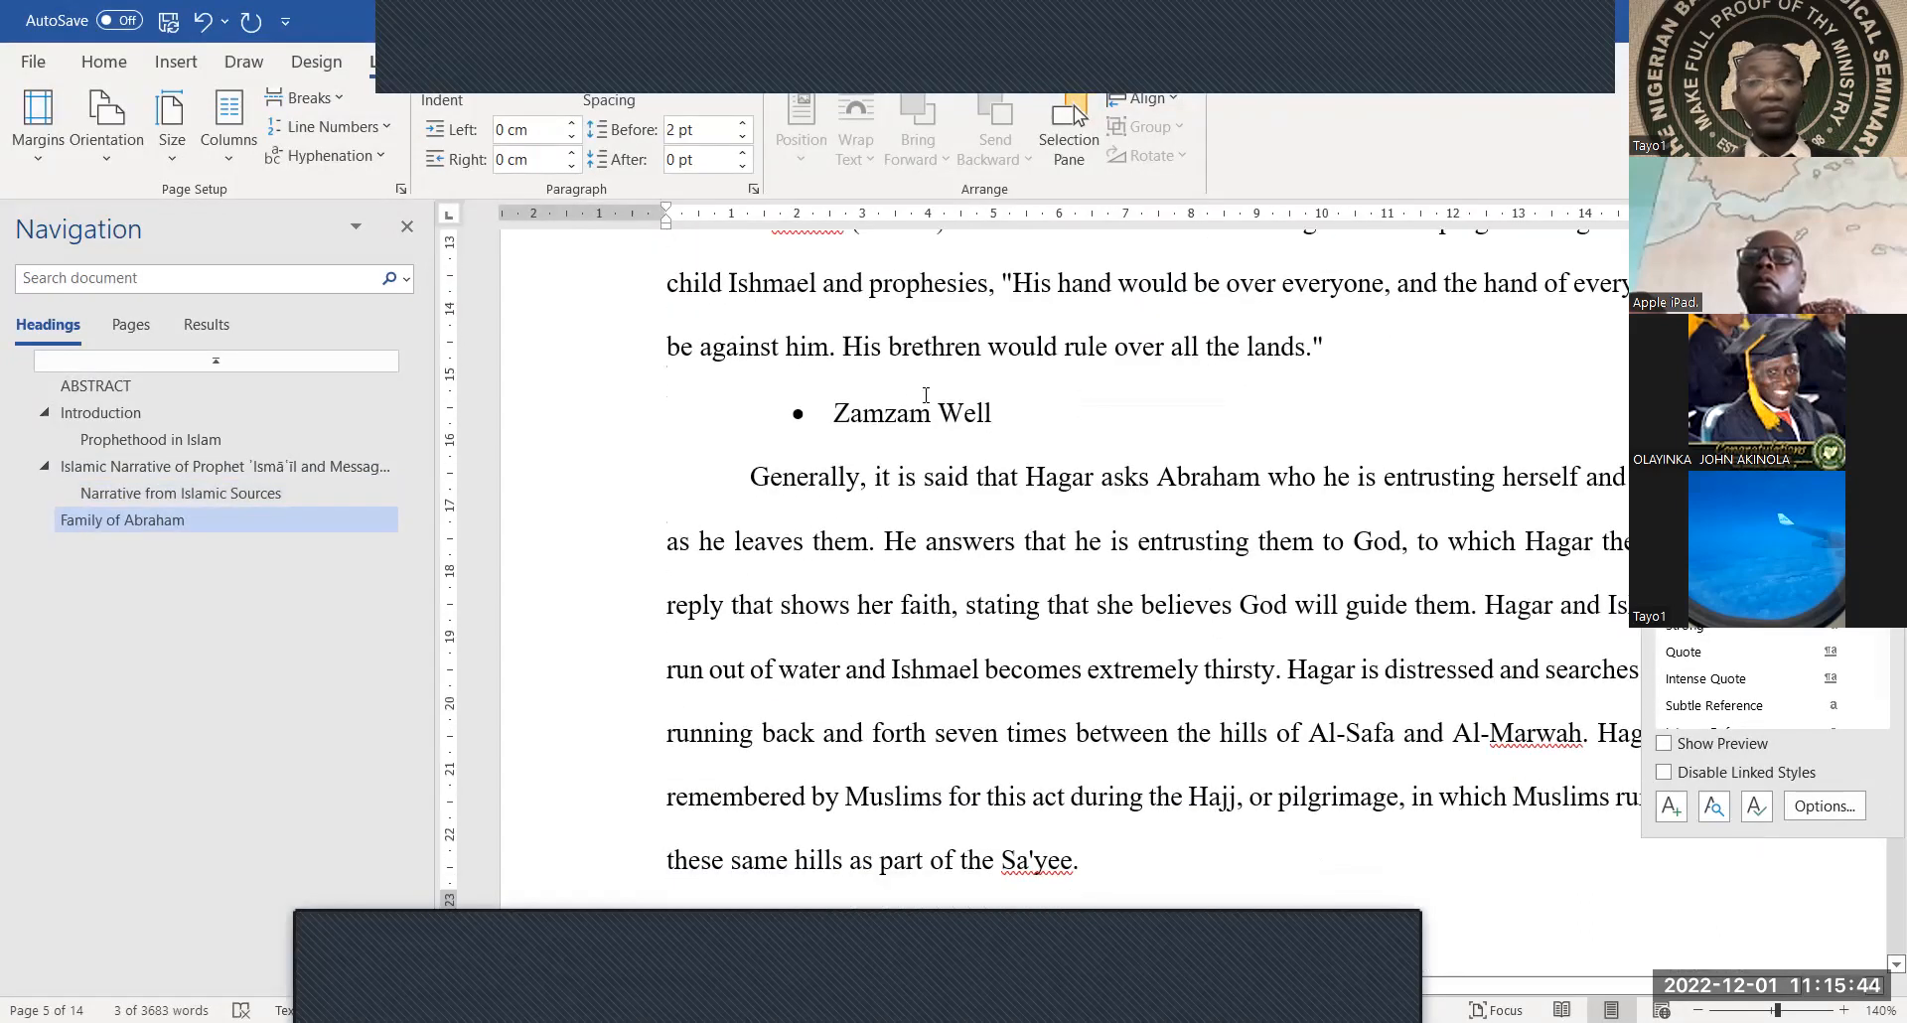
left_click_drag(1011, 417, 780, 449)
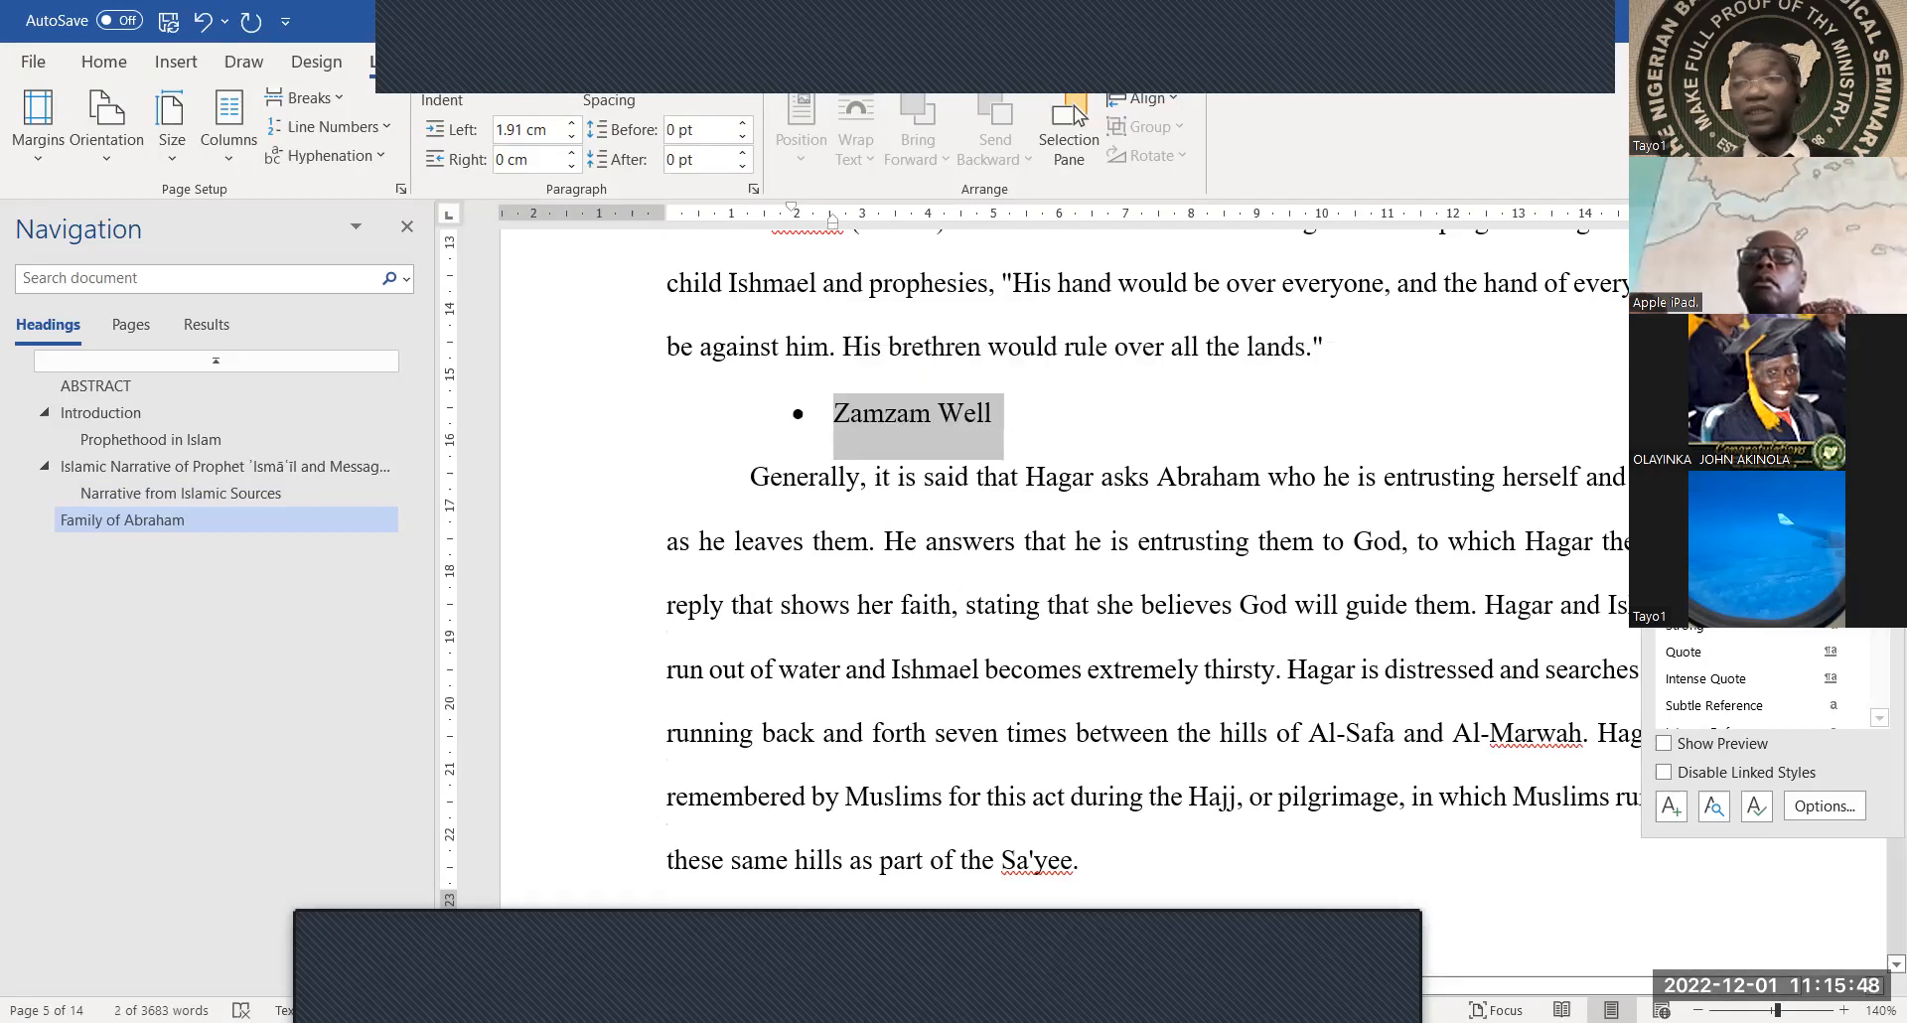
key("ctrl+alt+2")
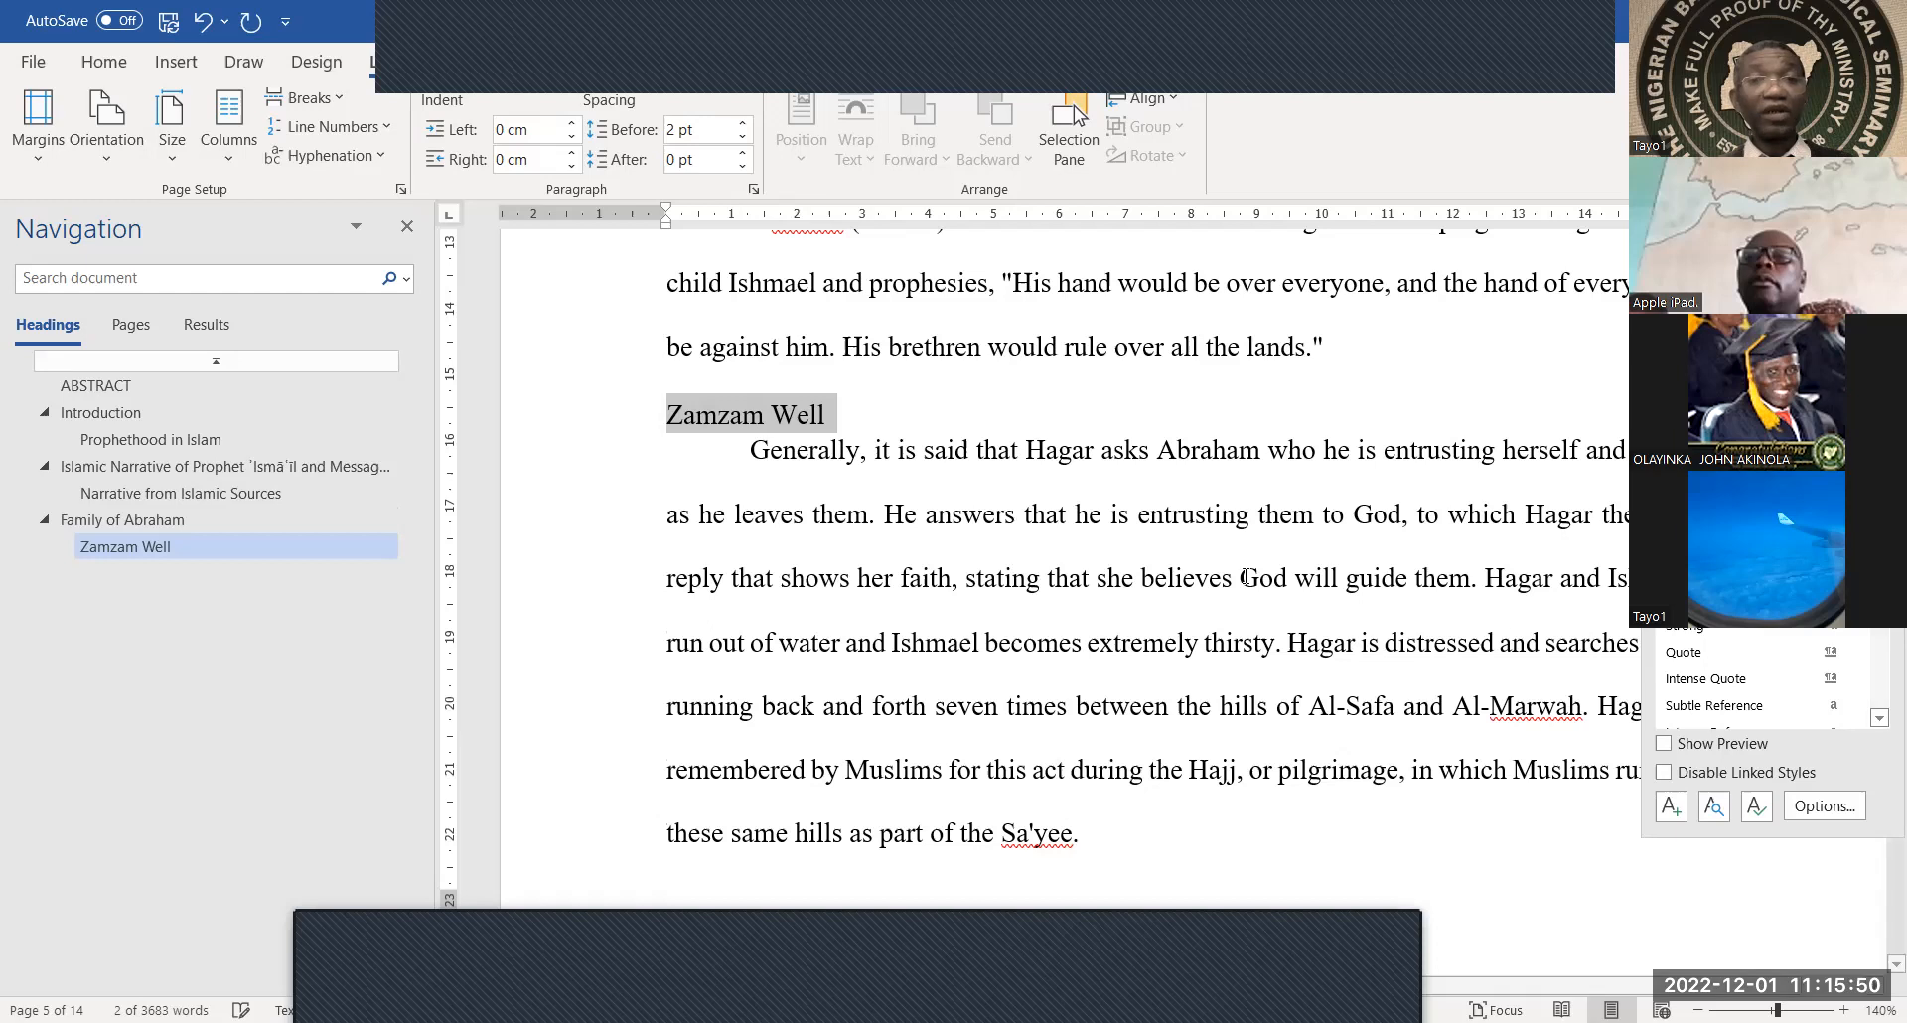
Turn the Kaaba bullet line into a heading with Ctrl+Alt+1
scroll(1227, 608, "down", 7)
scroll(1227, 608, "down", 6)
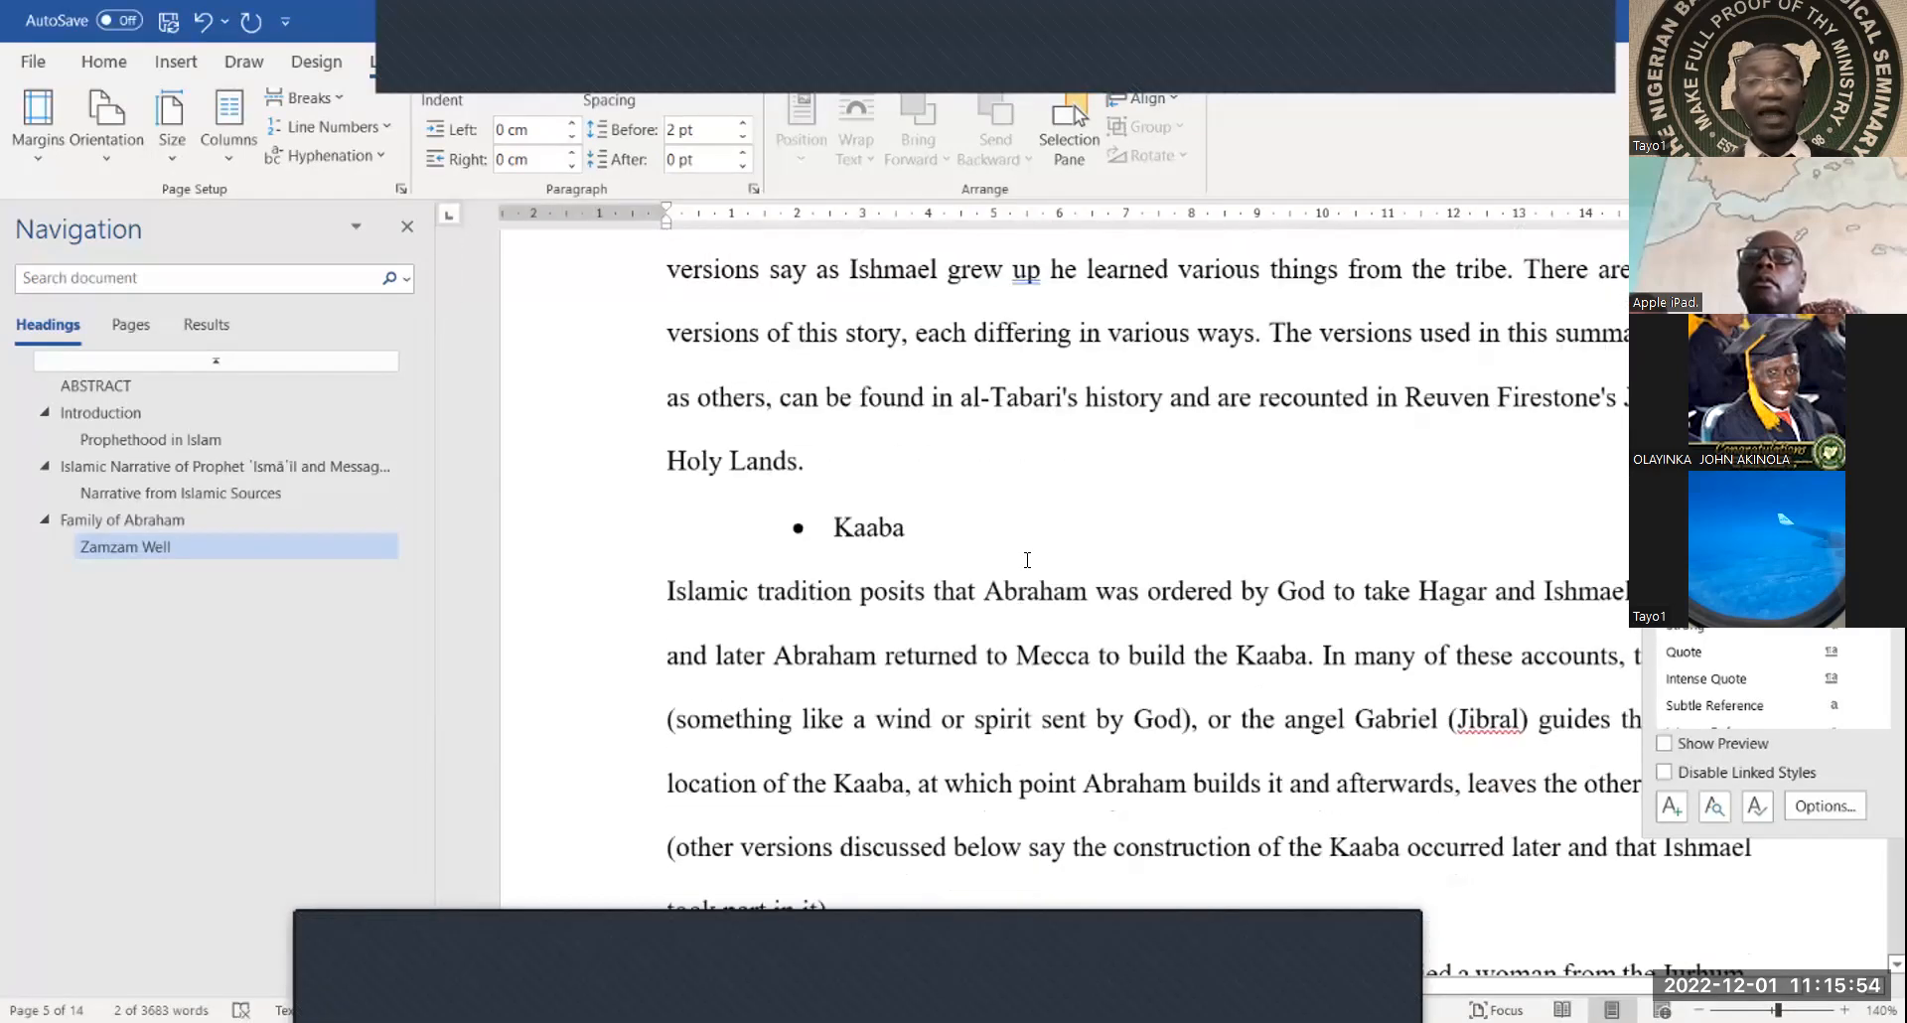
double_click(731, 539)
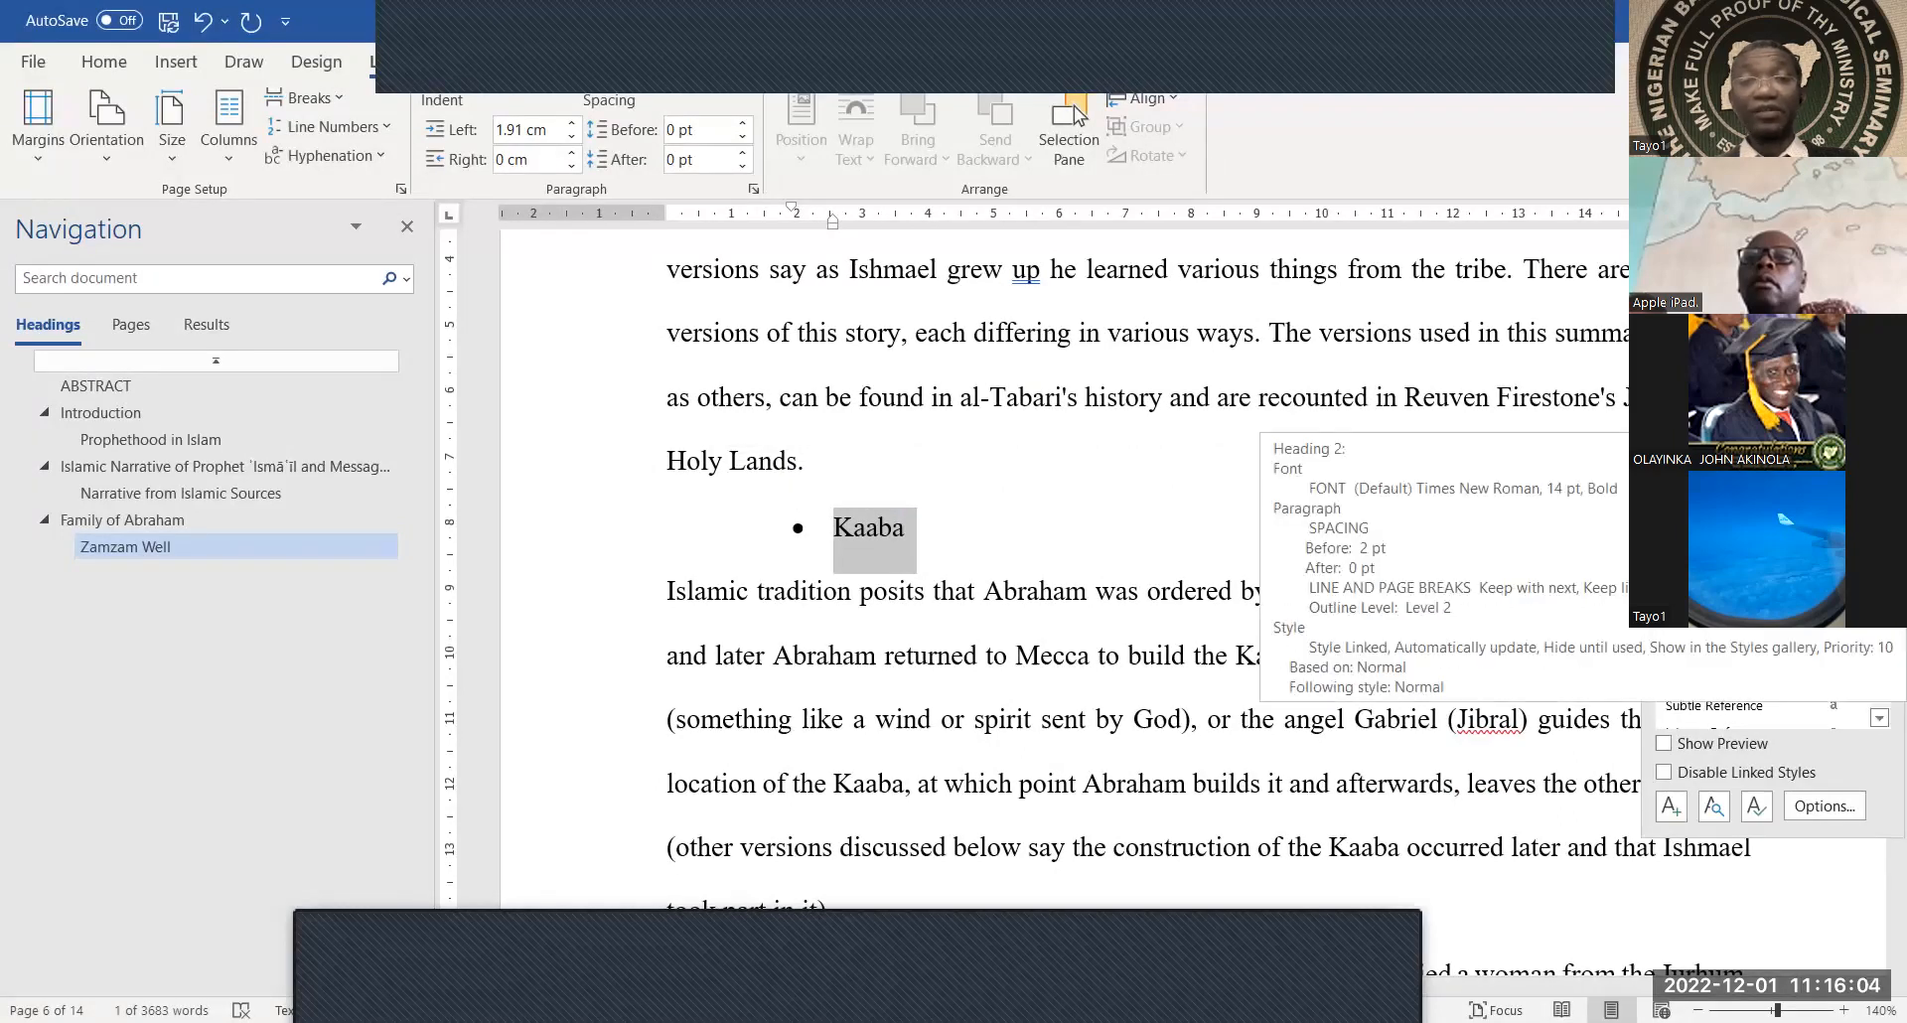
left_click(1054, 654)
scroll(1057, 692, "down", 1)
scroll(1057, 692, "down", 15)
scroll(1057, 692, "down", 8)
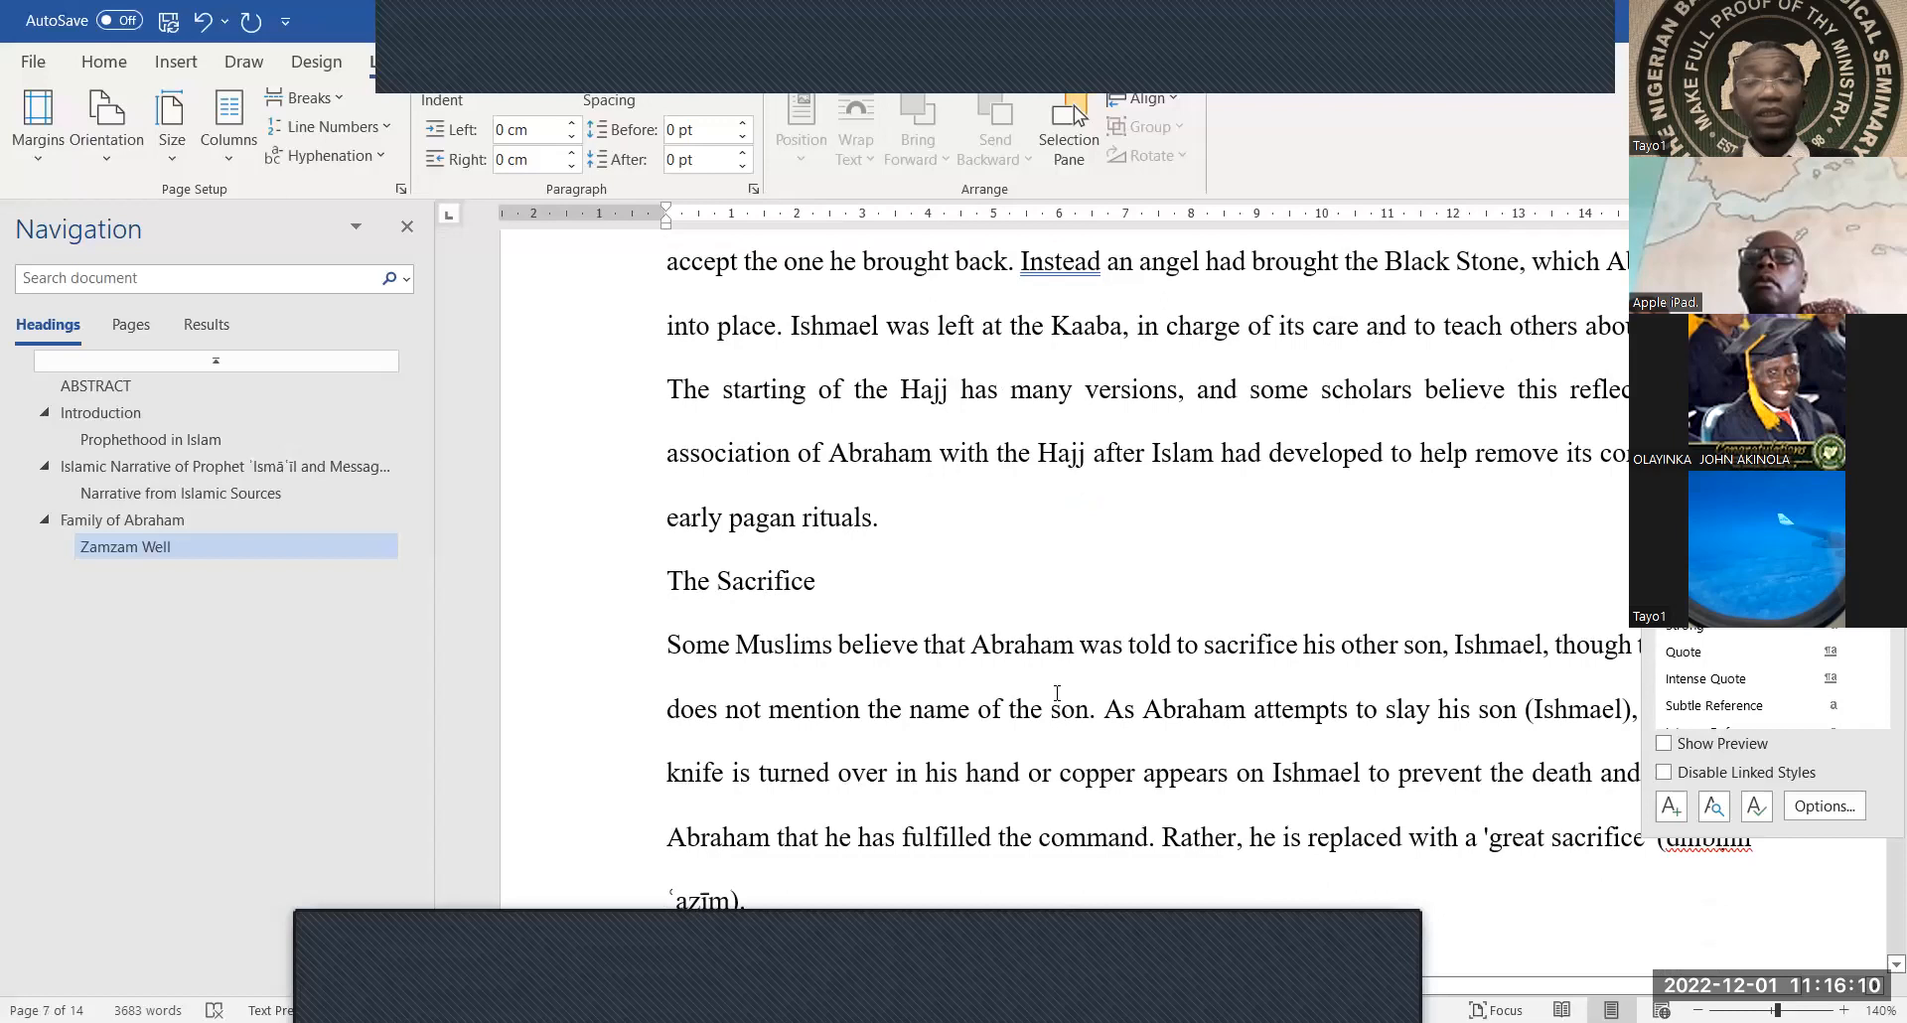
scroll(1057, 692, "up", 5)
scroll(1057, 692, "up", 5)
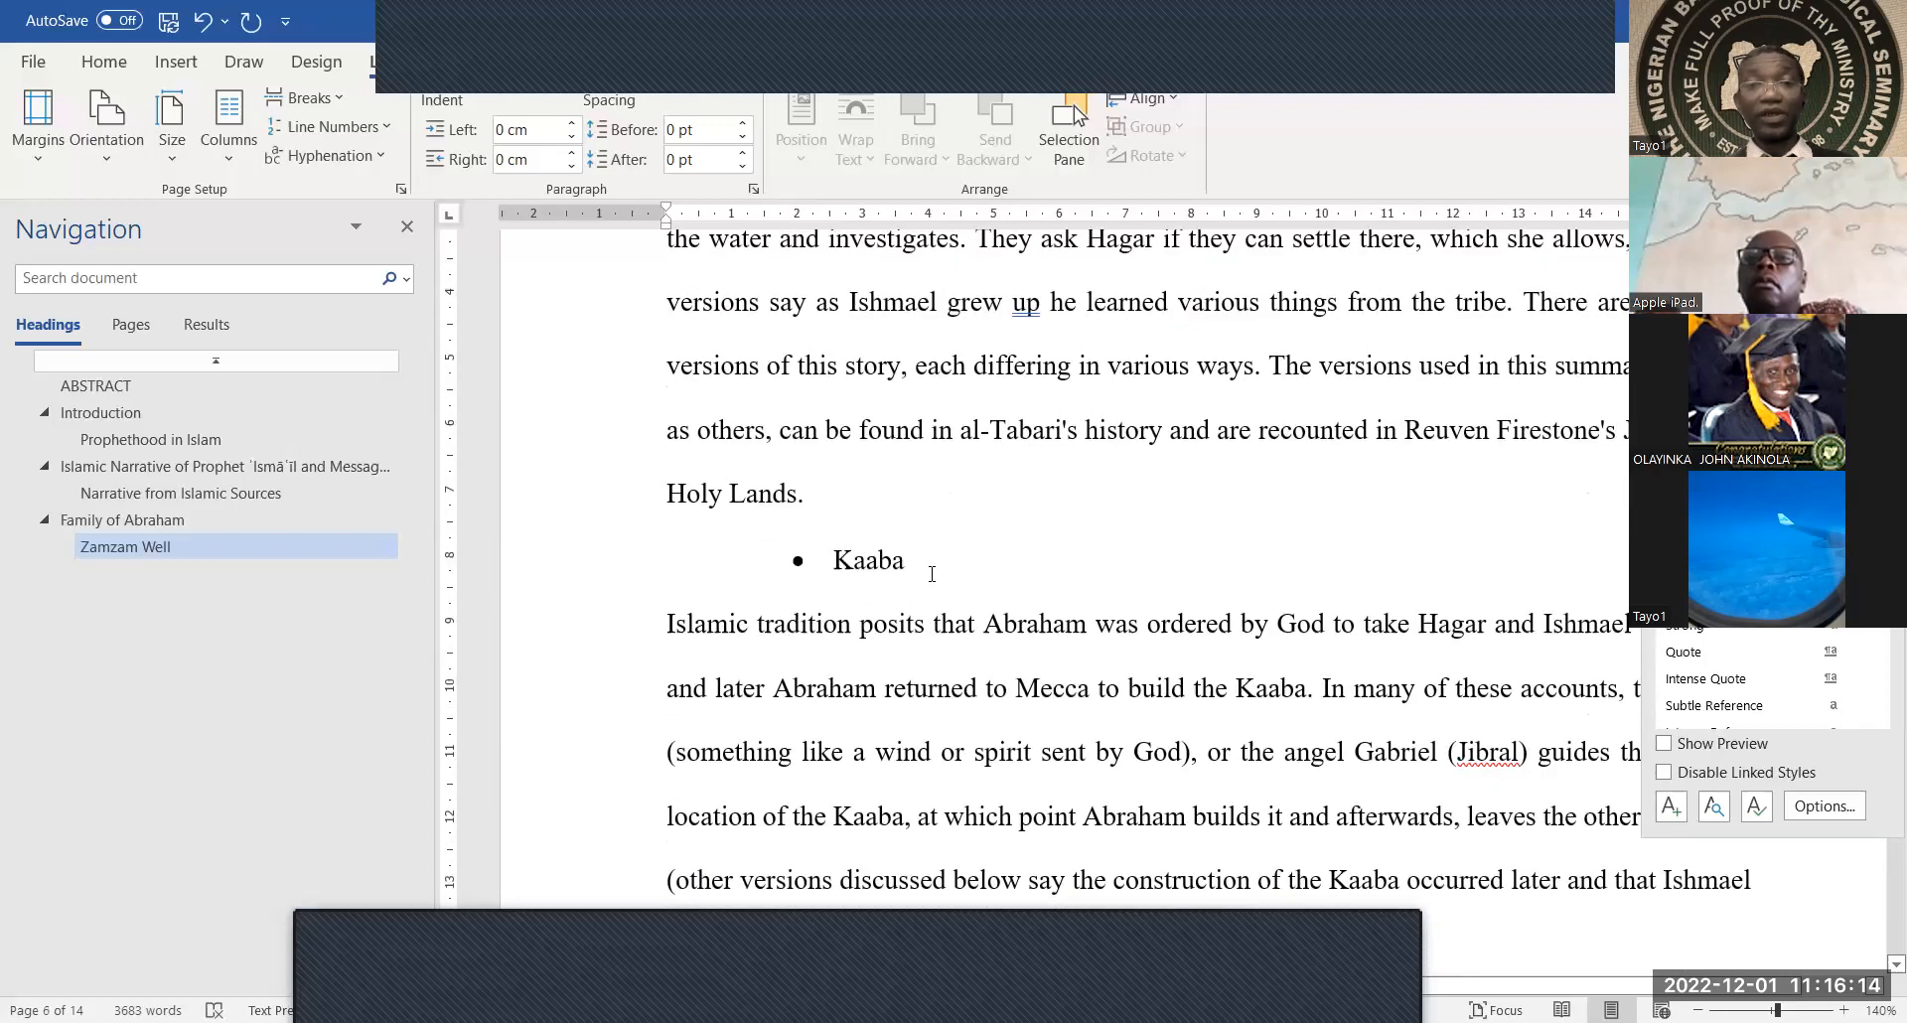
left_click_drag(932, 574, 835, 566)
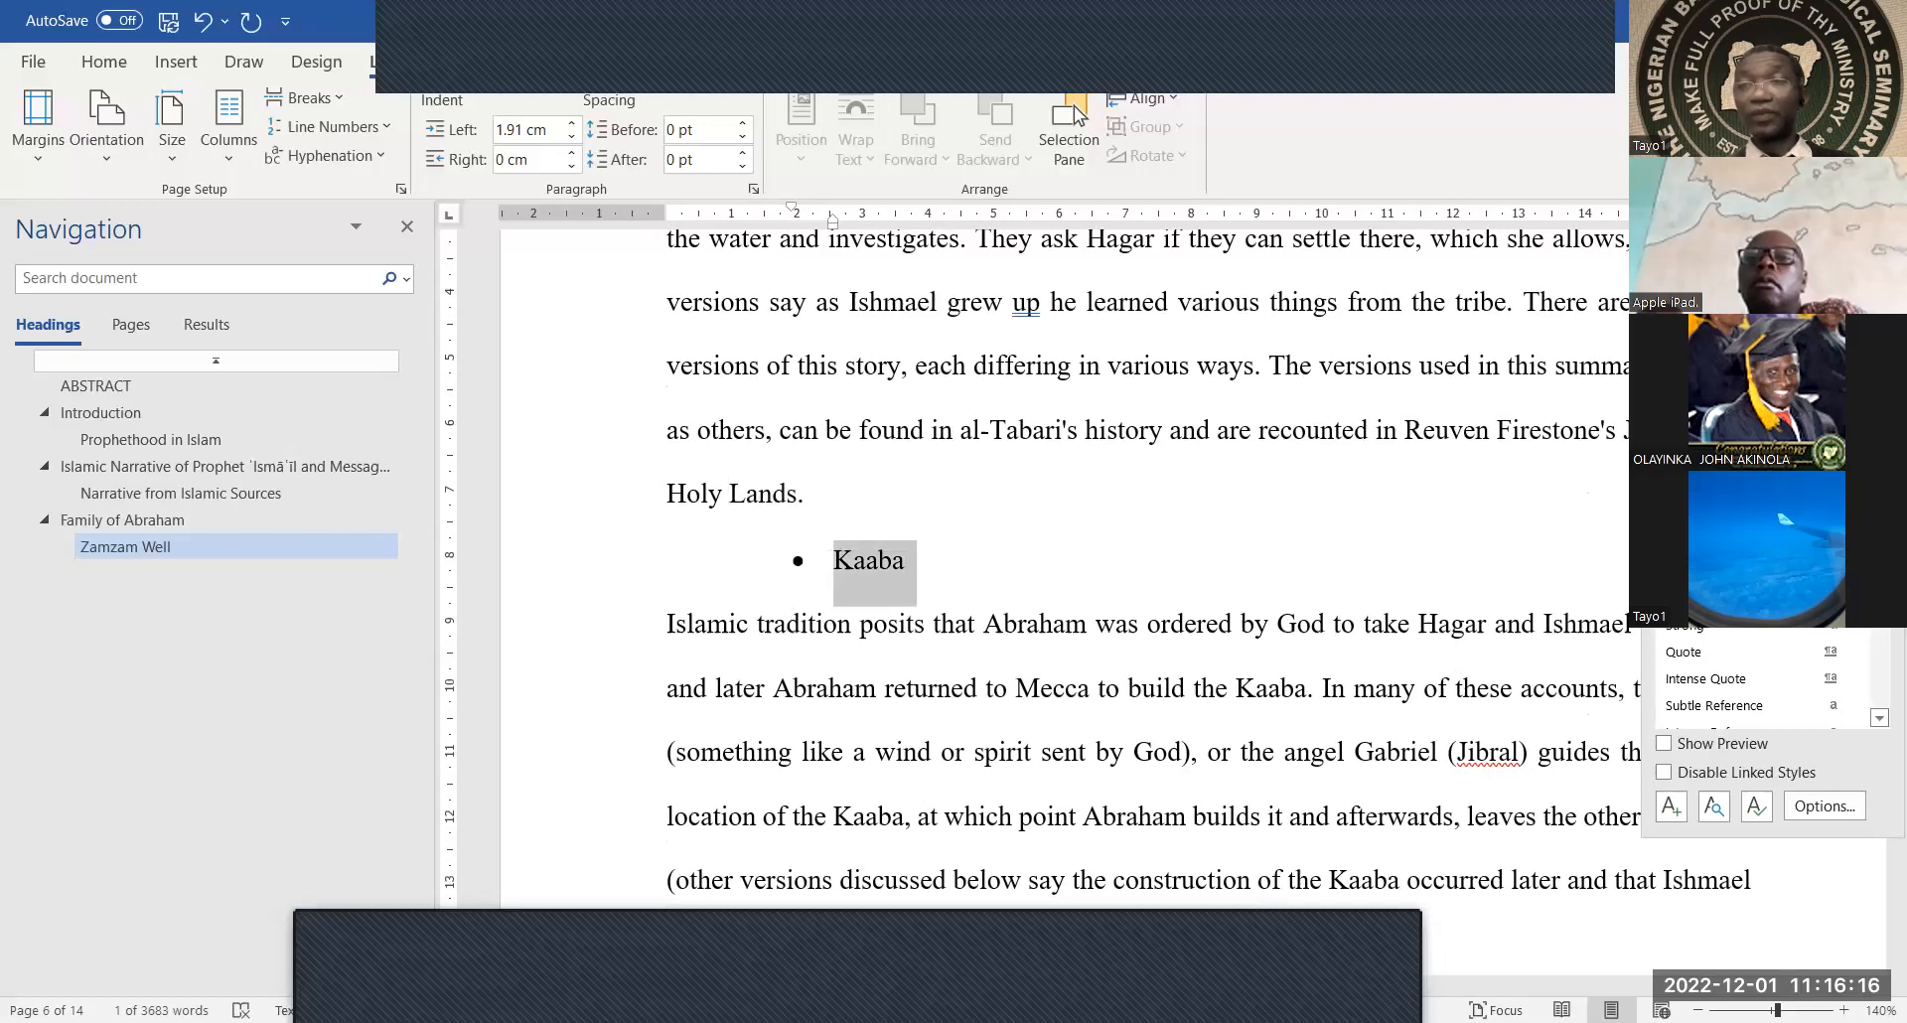
key("ctrl+alt+1")
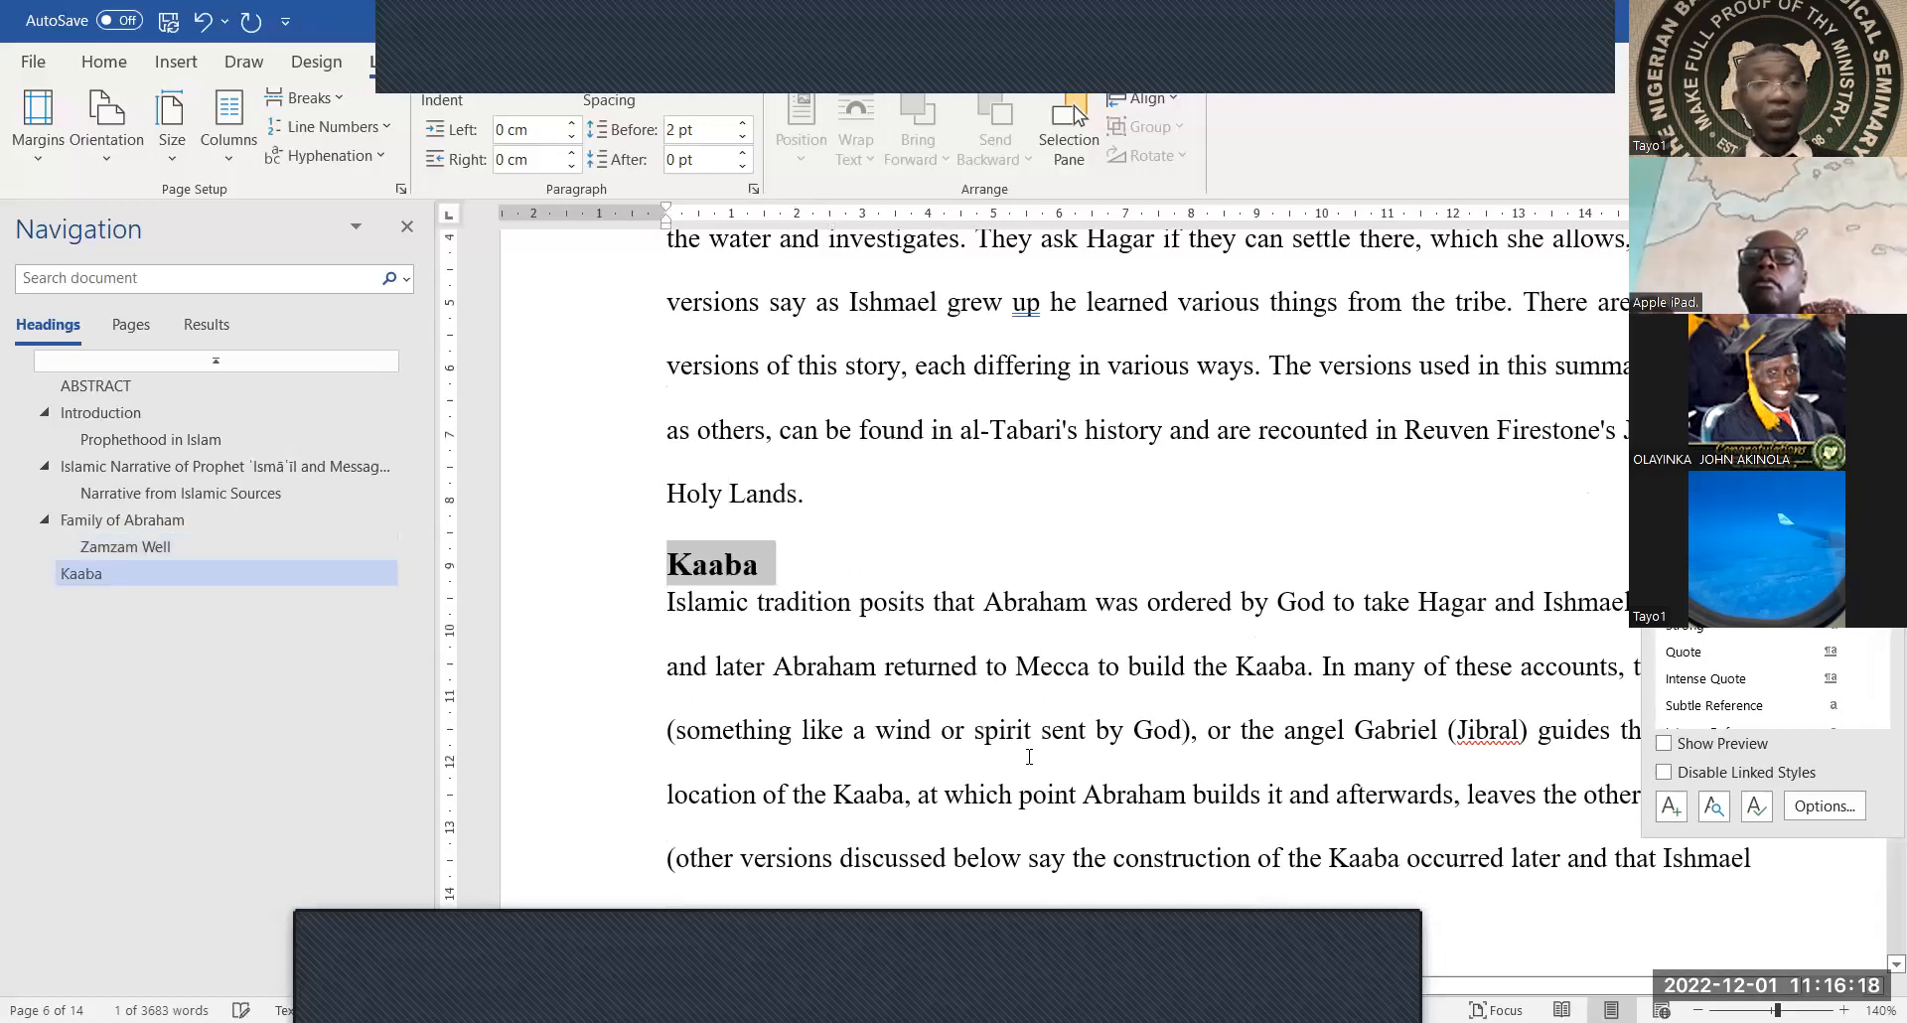
Make 'The Sacrifice' a heading and 'Significance of ʾIsmāʿīl’s Message' a Heading 2
scroll(1029, 757, "down", 2)
scroll(1029, 757, "down", 20)
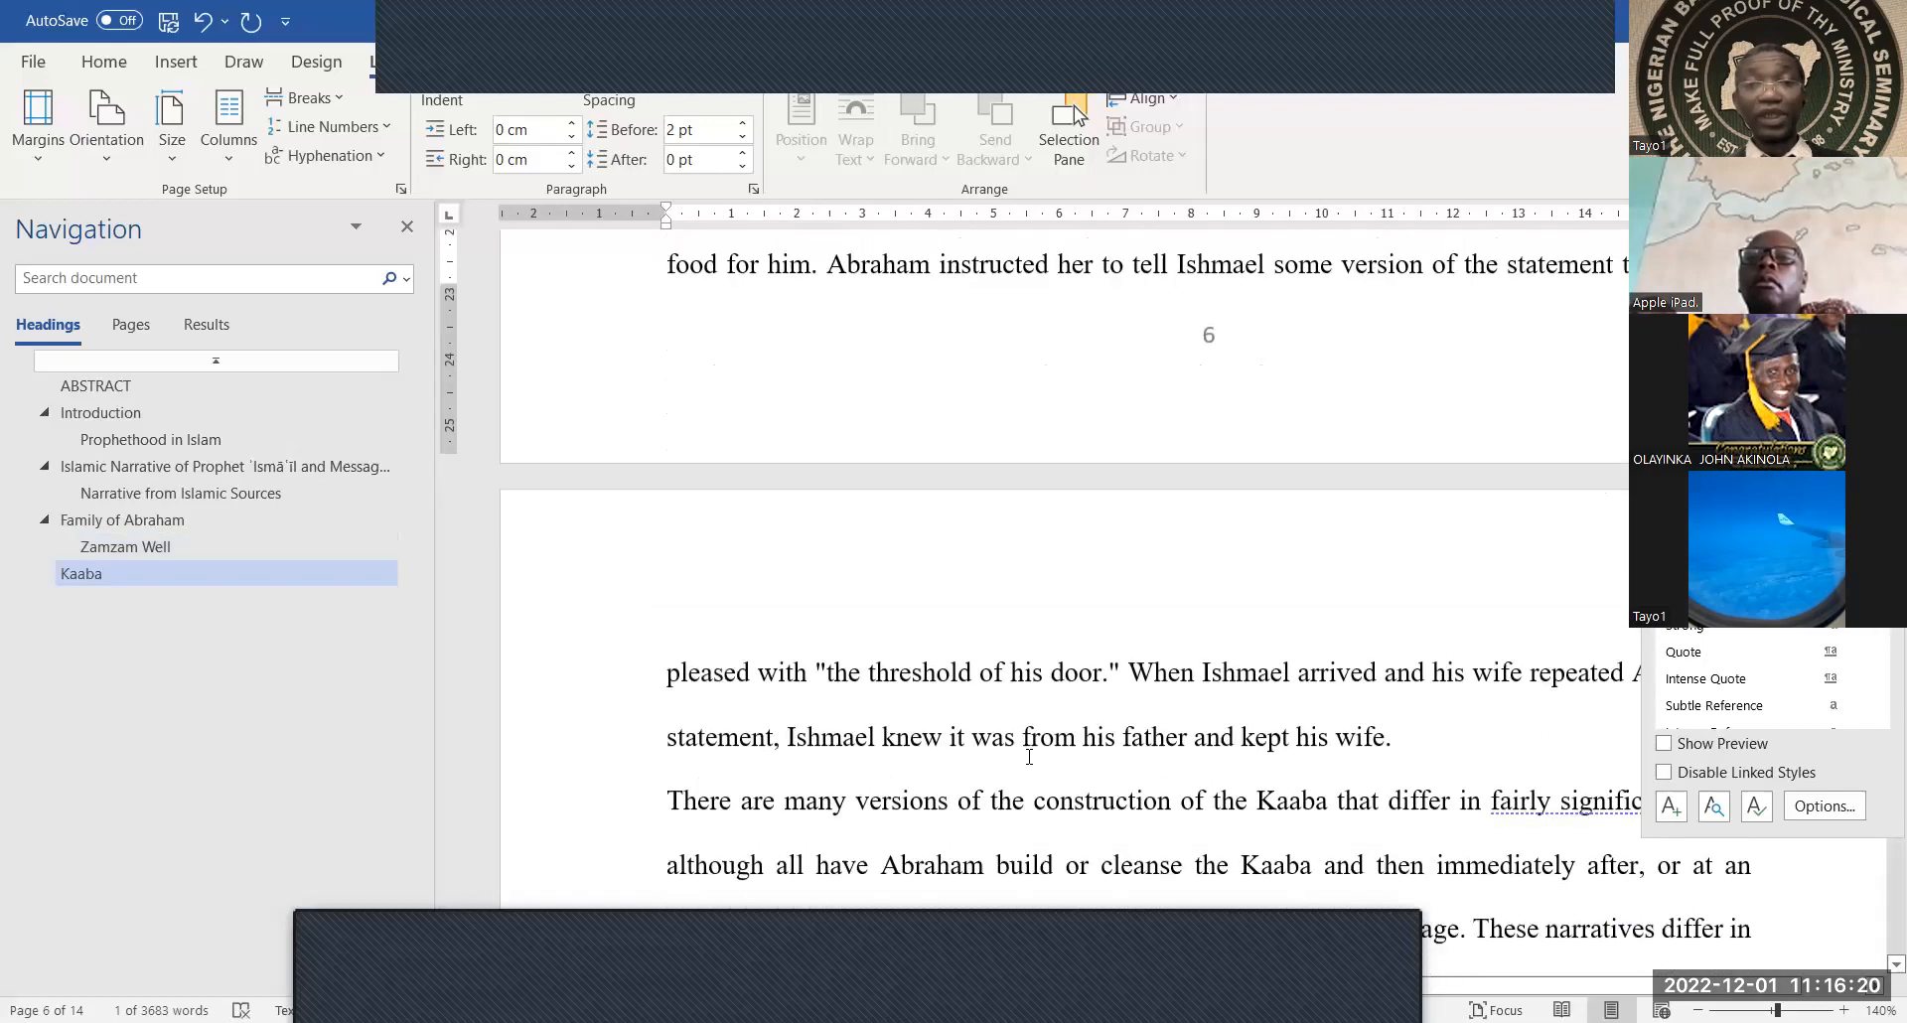
scroll(1029, 756, "down", 10)
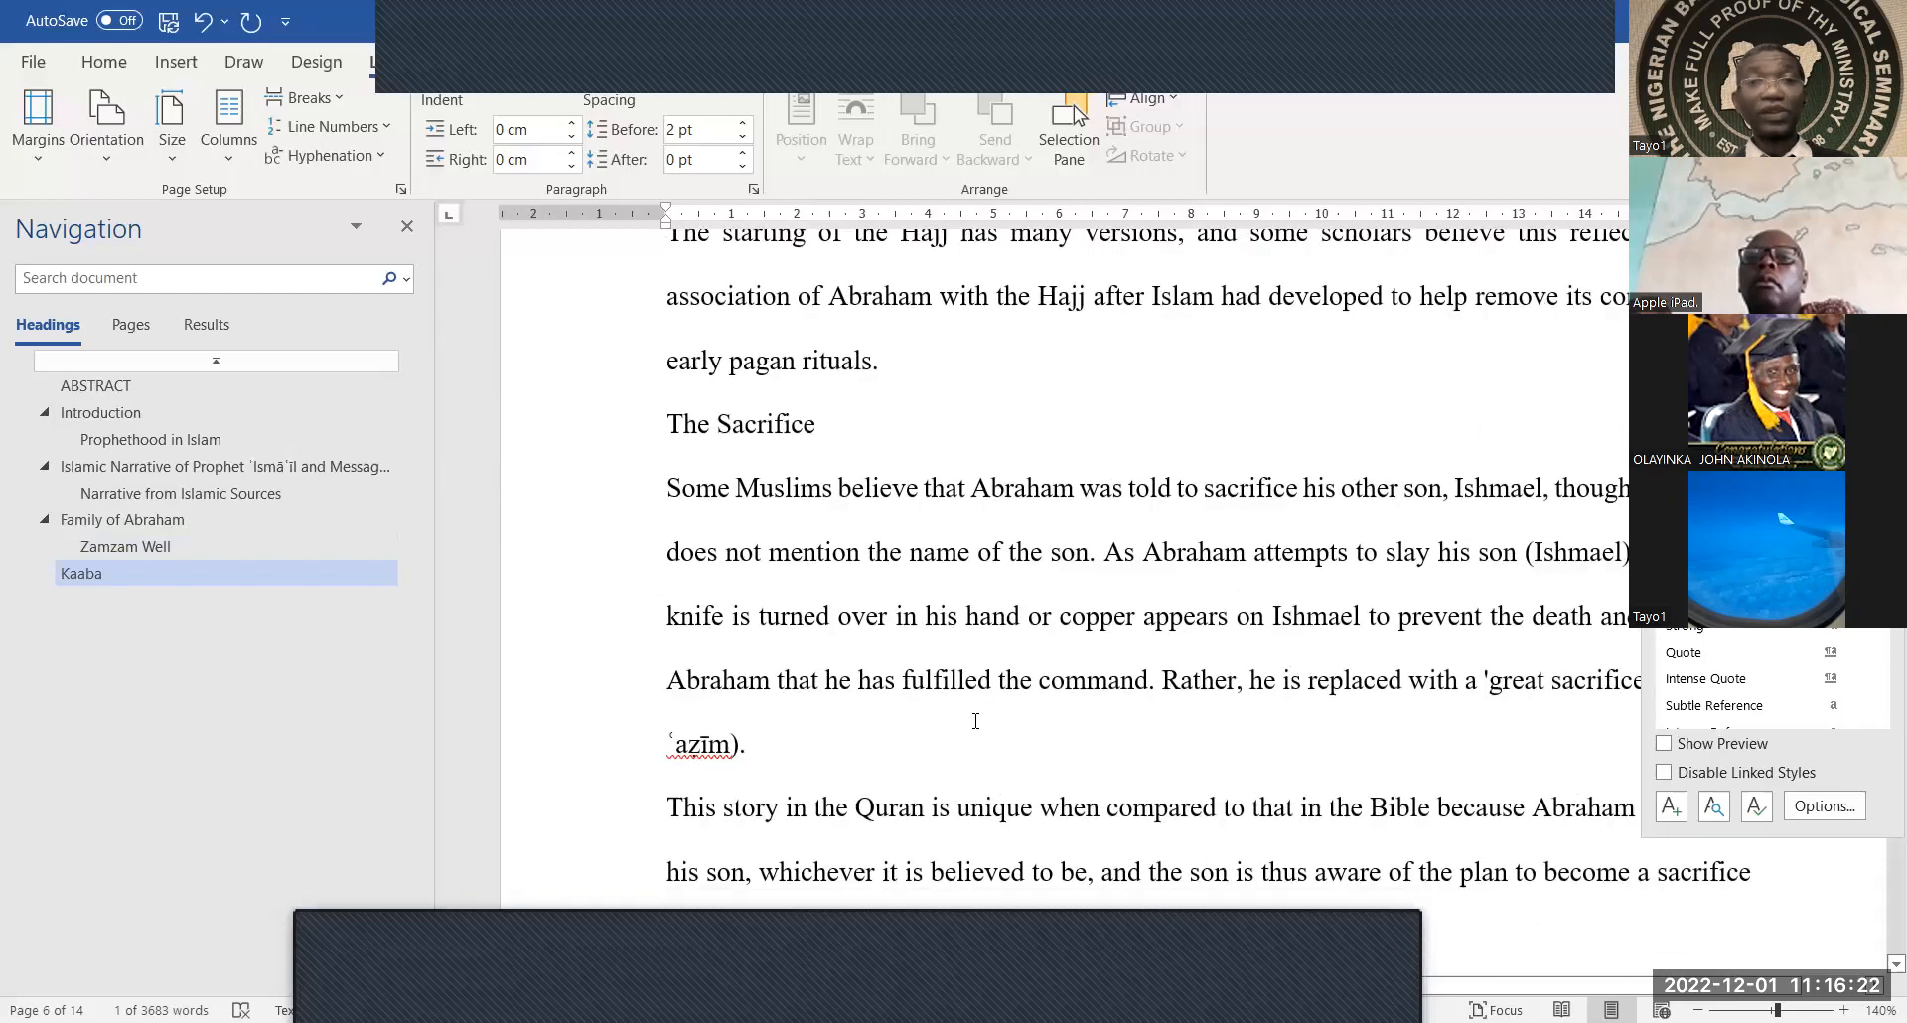
triple_click(829, 418)
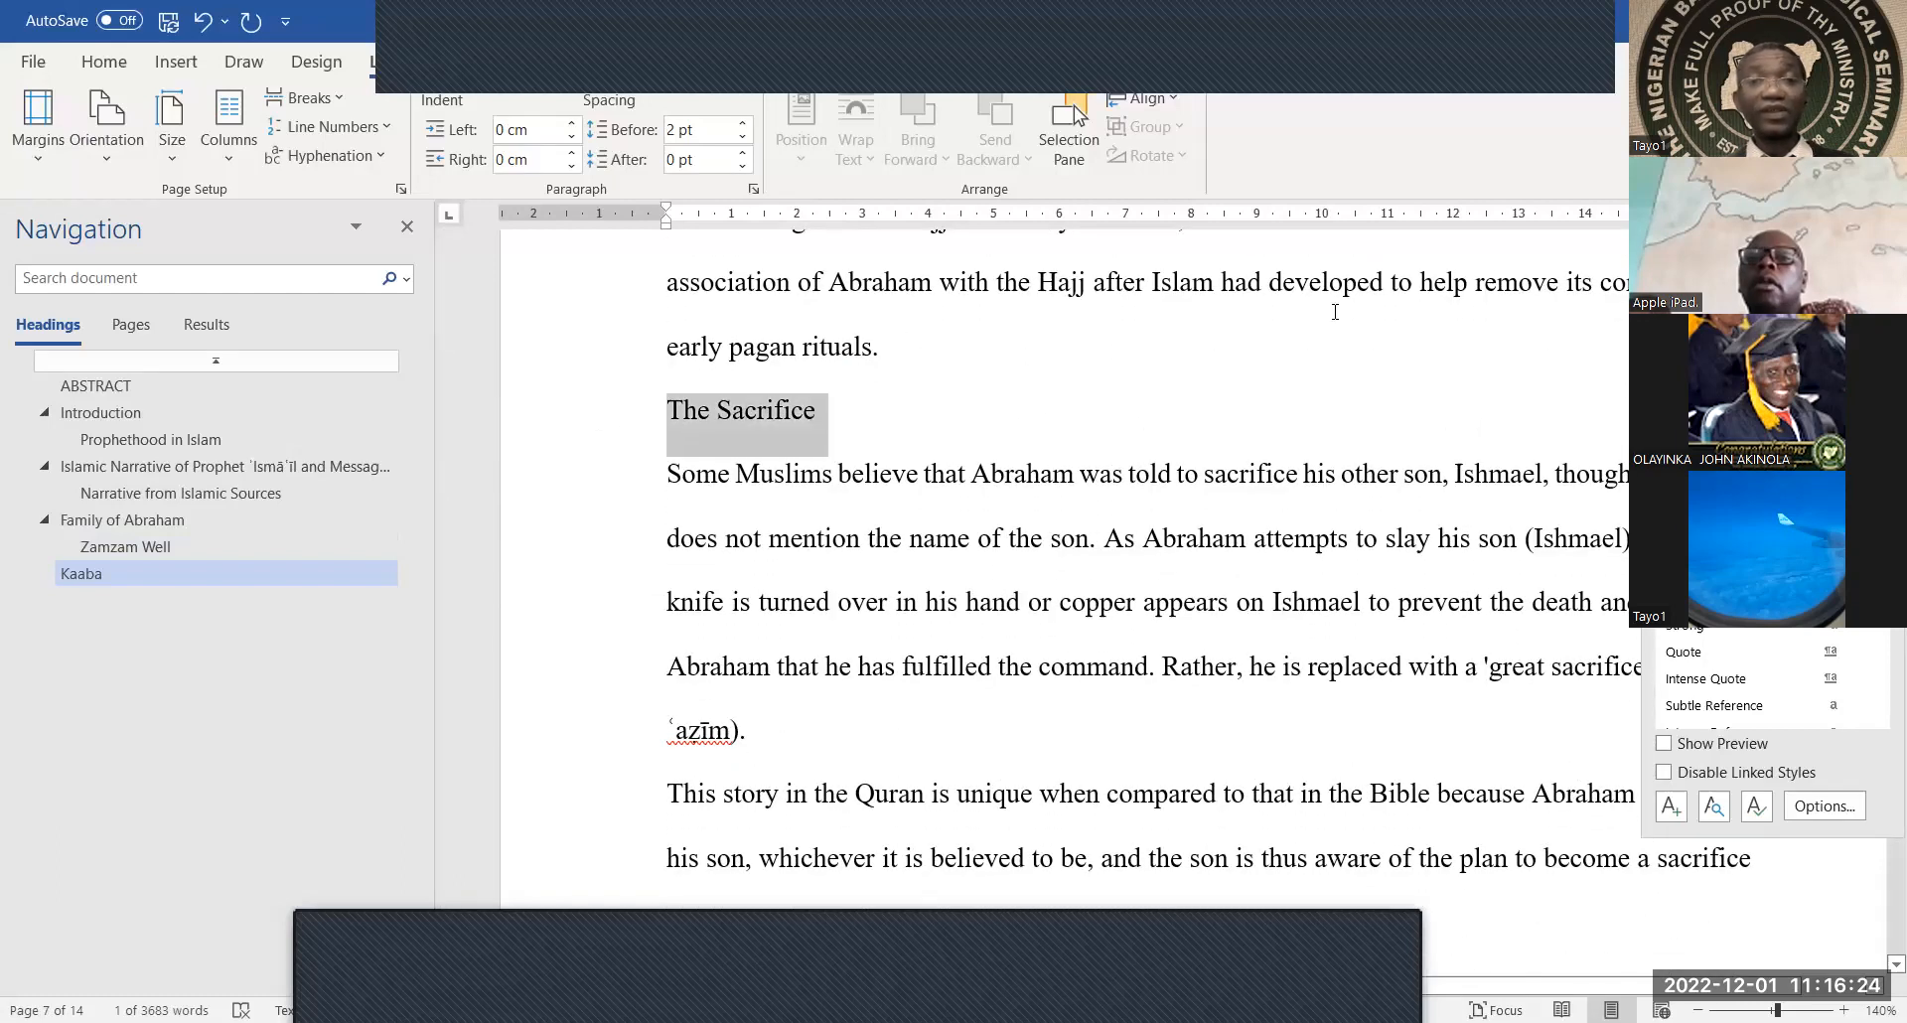
left_click(1709, 410)
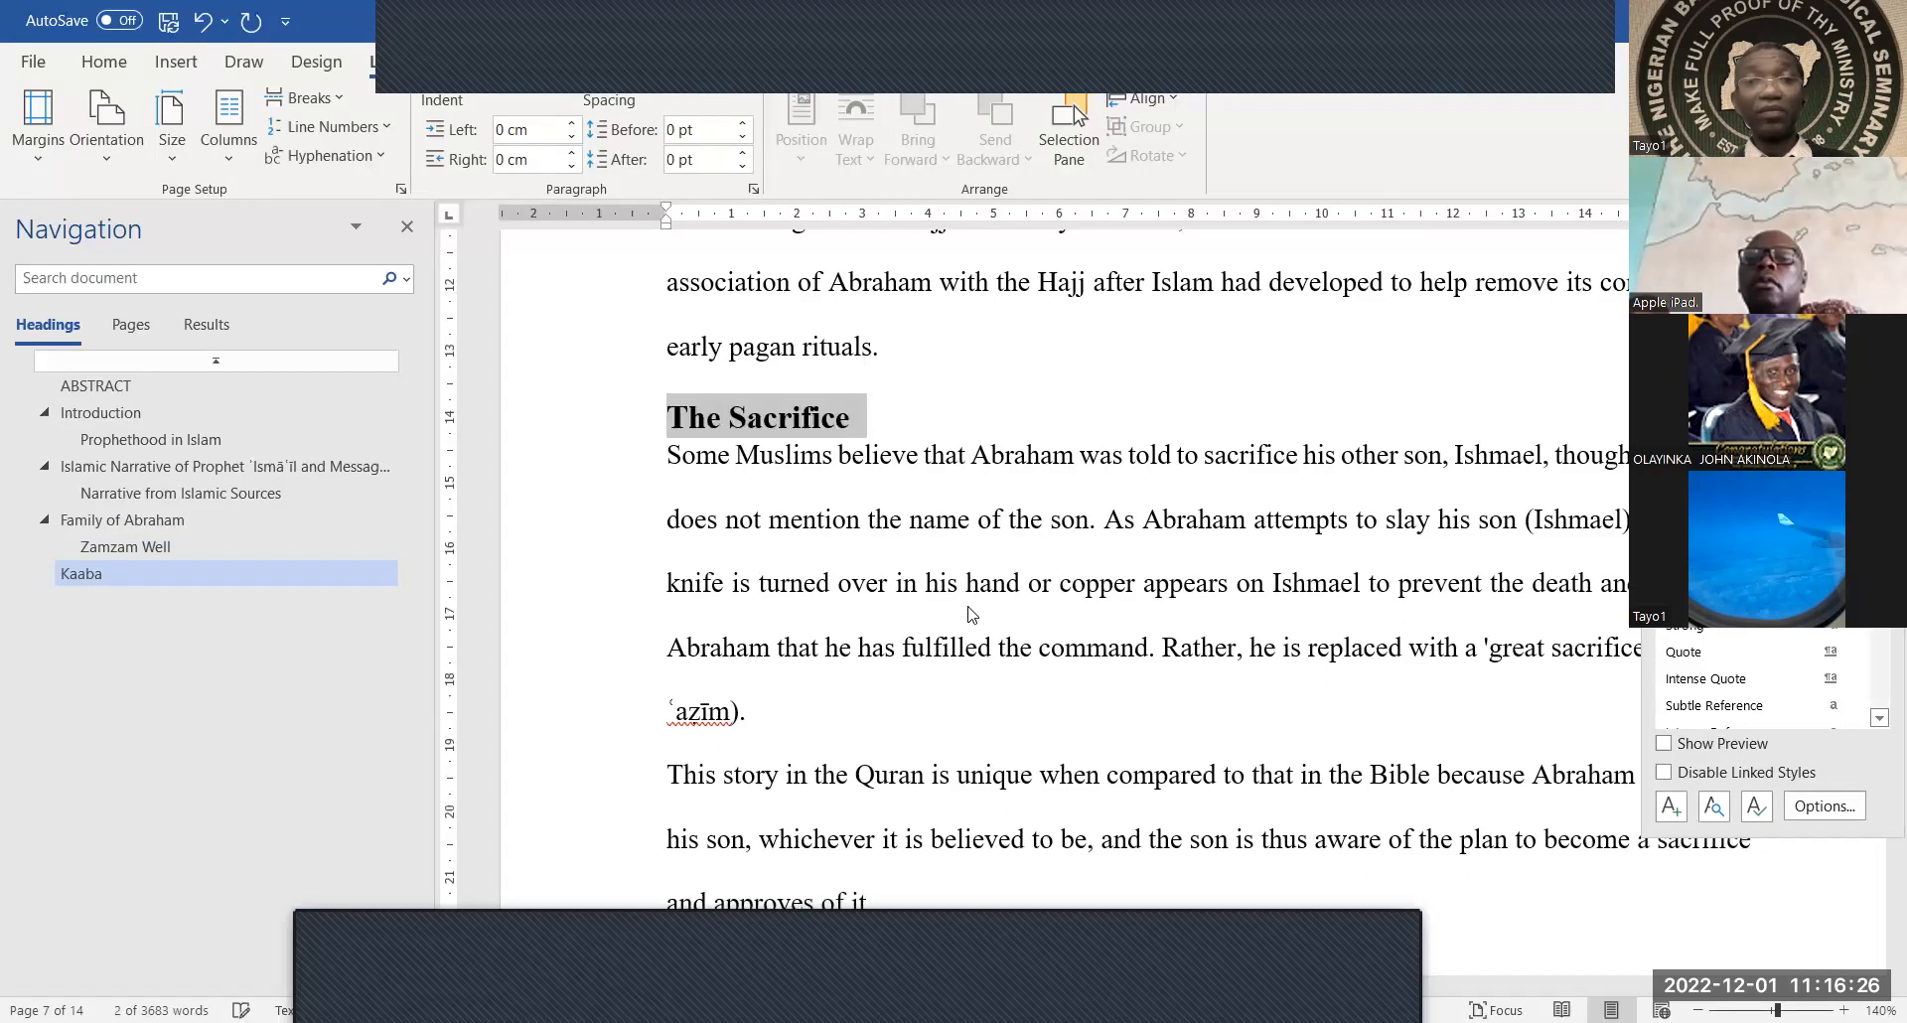
scroll(970, 608, "down", 5)
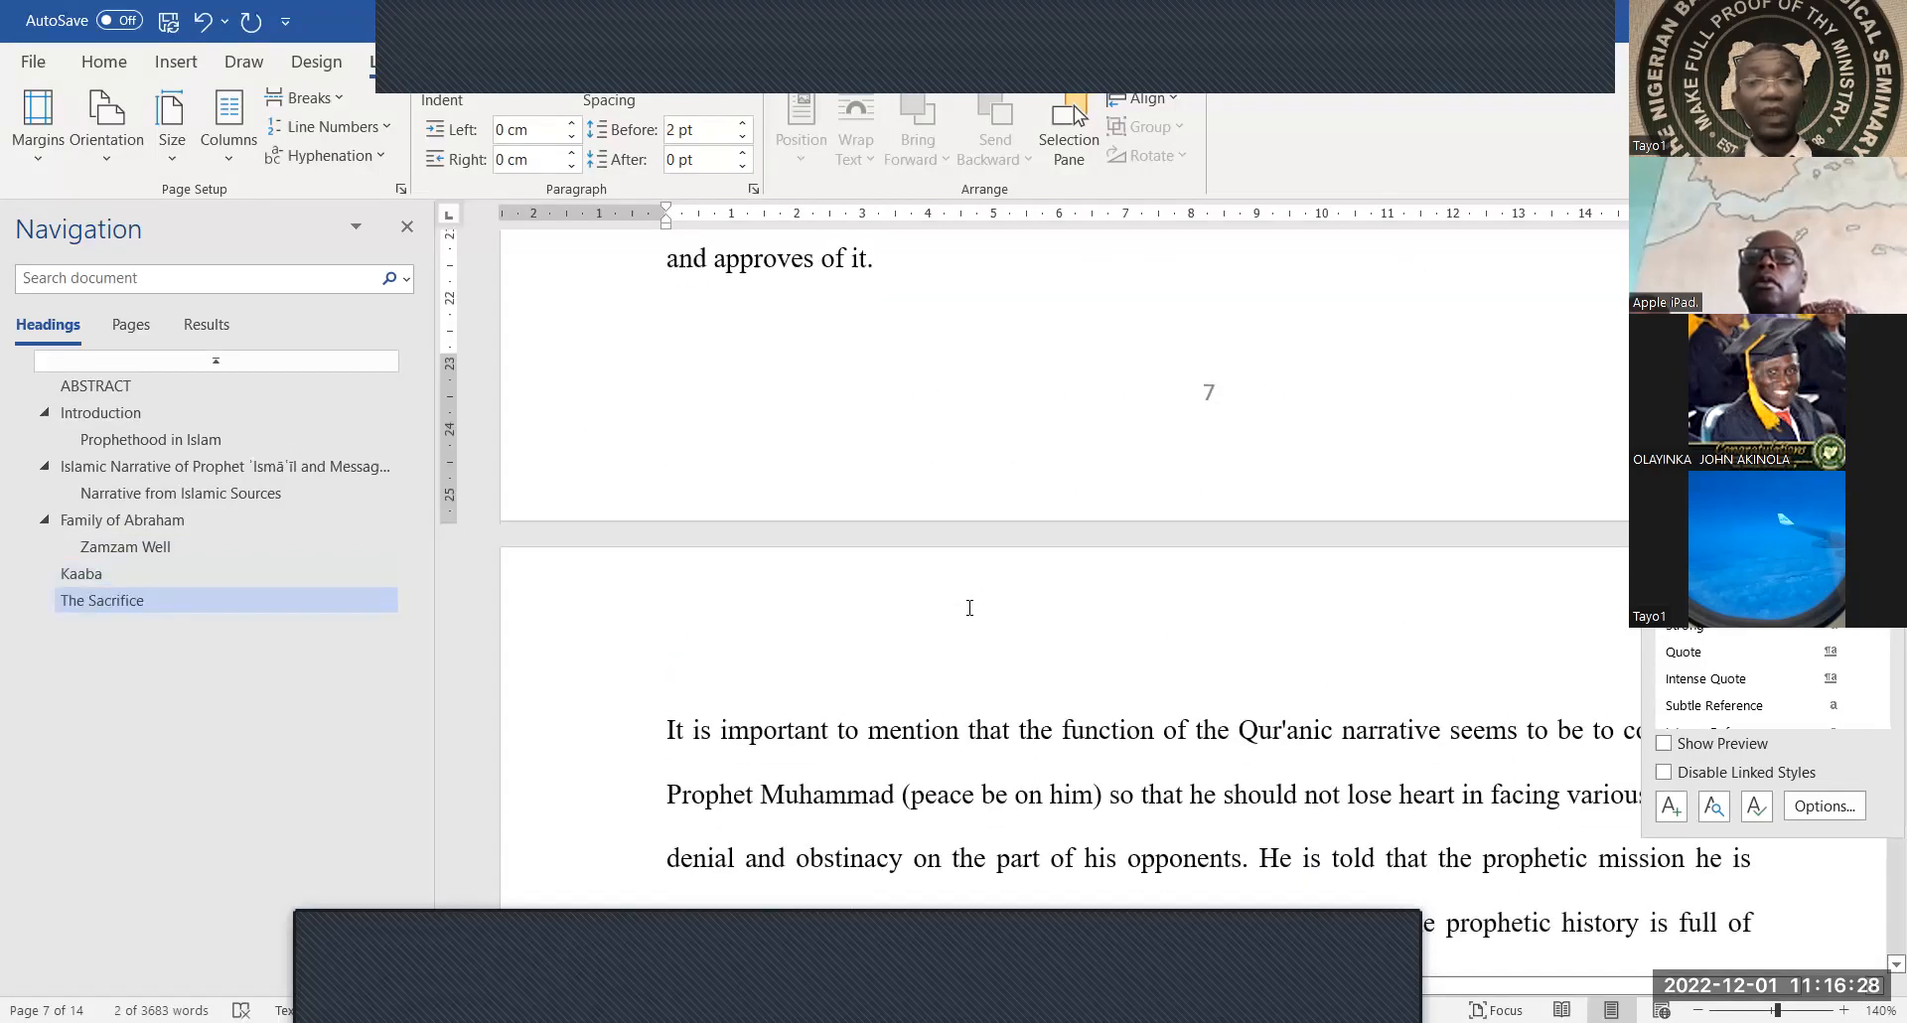
scroll(970, 608, "down", 6)
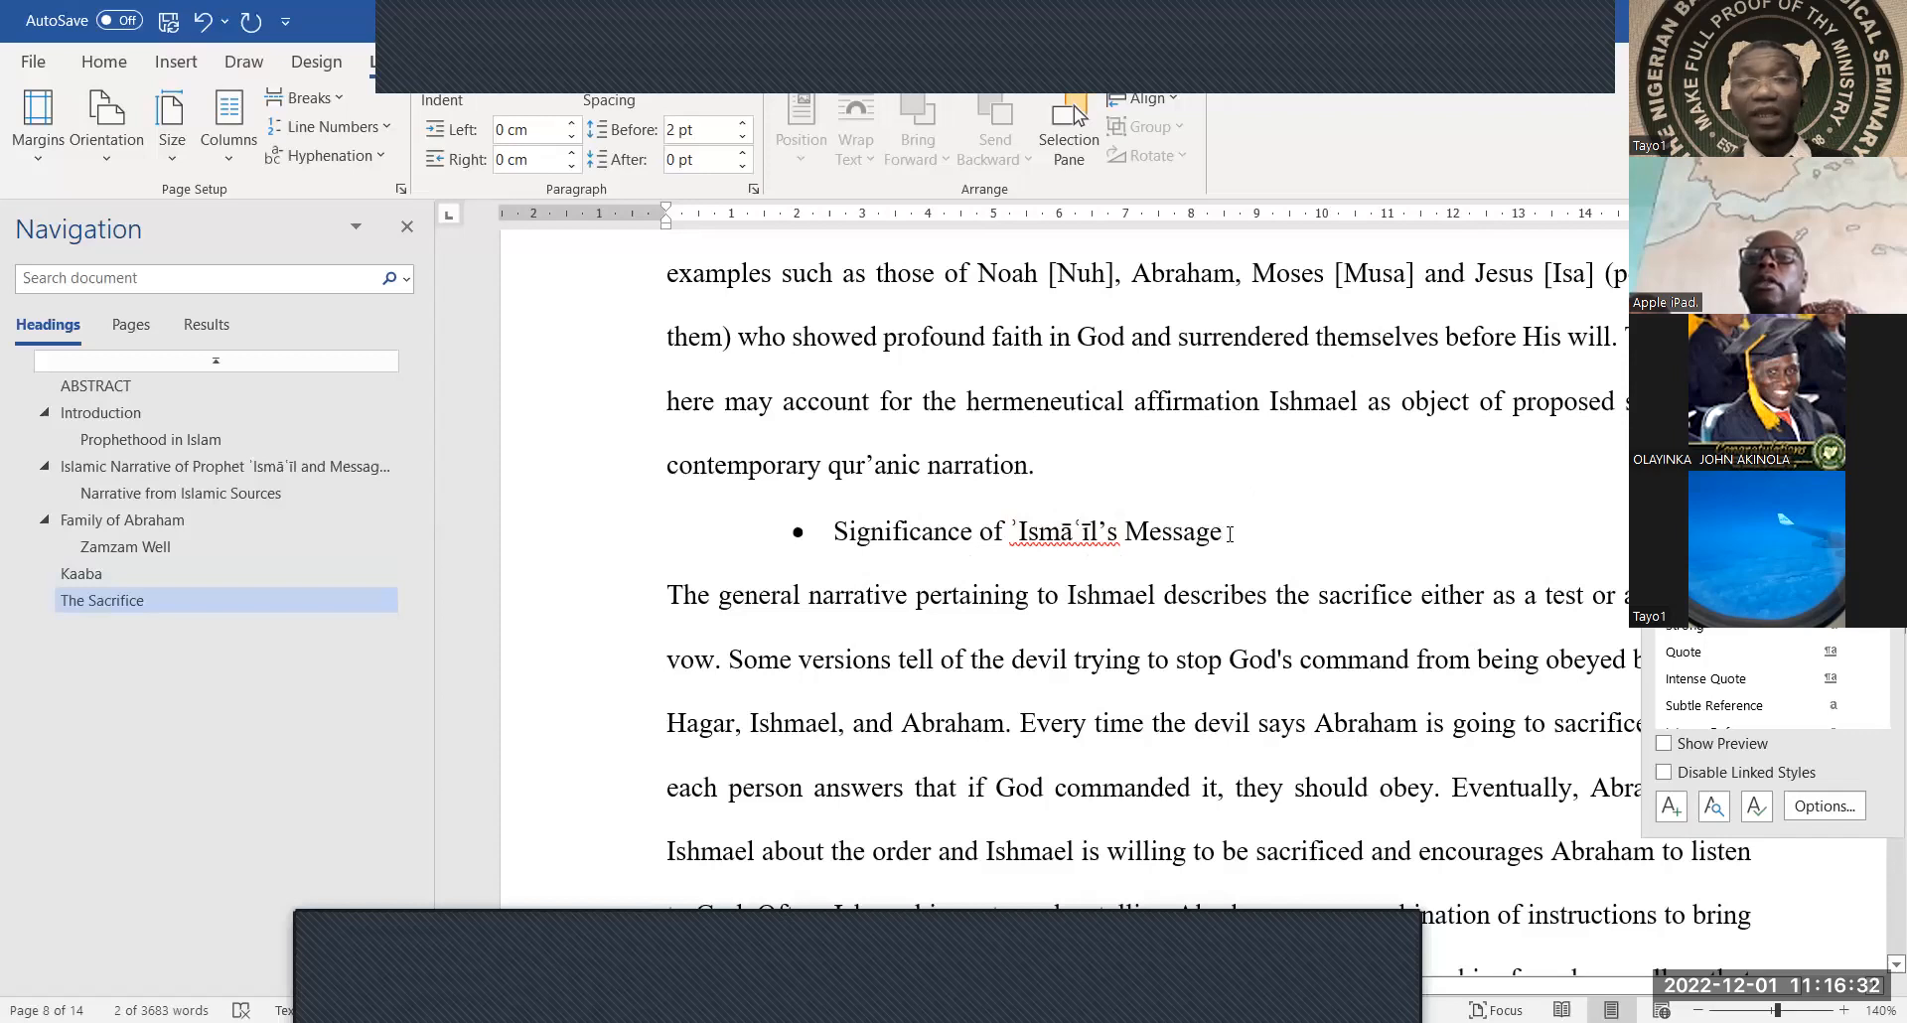
triple_click(858, 544)
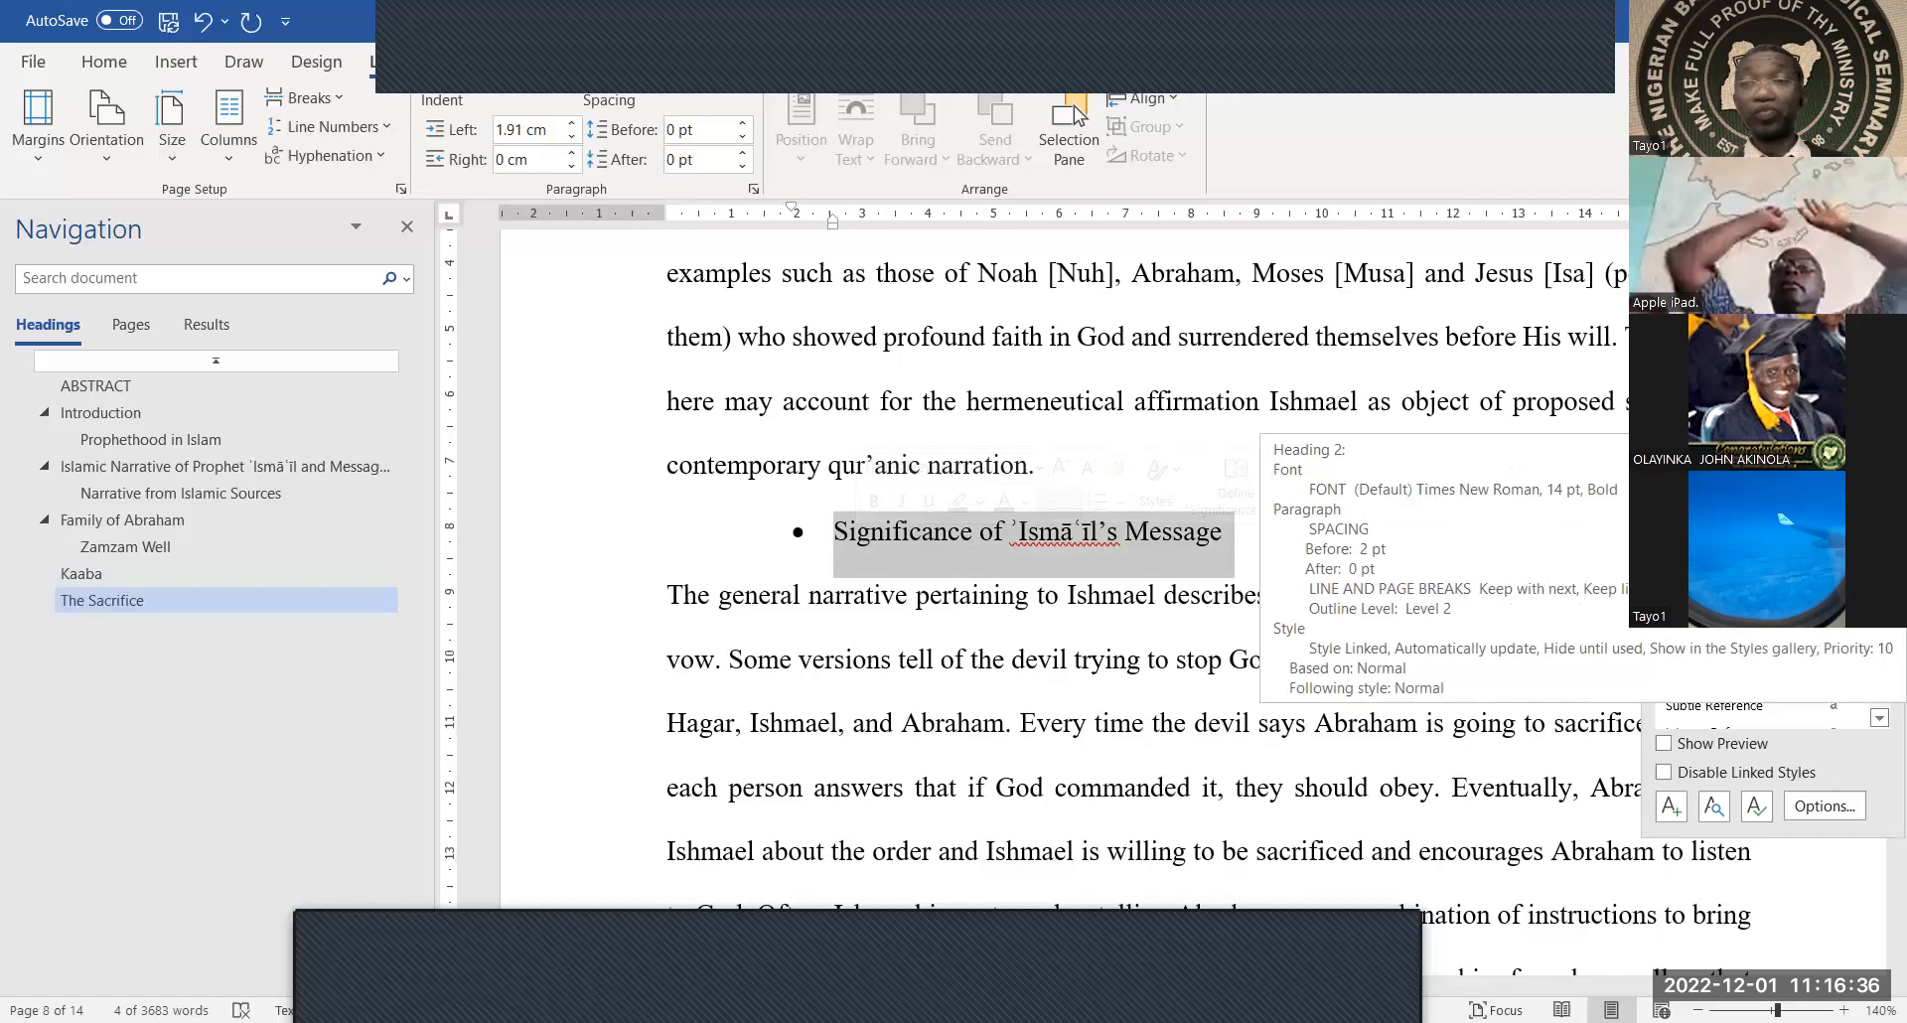
left_click(1728, 413)
Turn the Judaist Narrative bullet line into a heading from the Styles gallery
scroll(1043, 725, "down", 5)
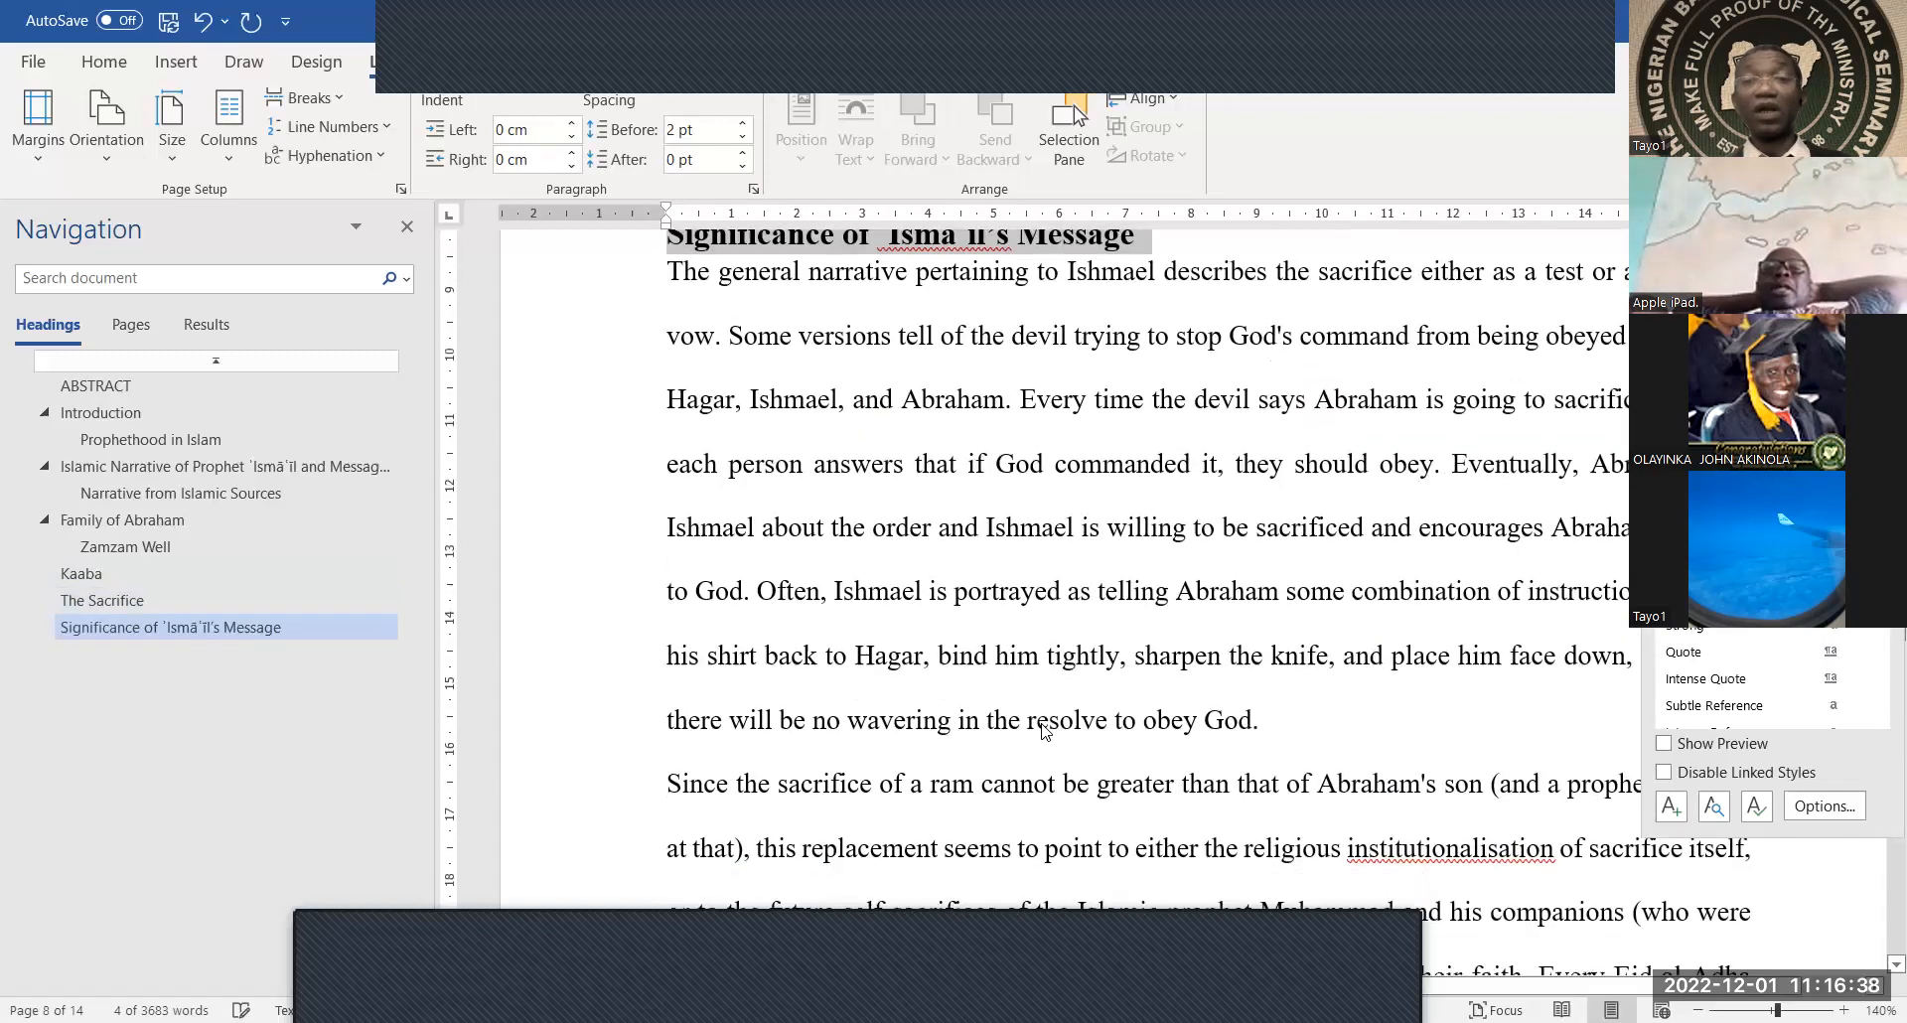
scroll(1043, 725, "up", 2)
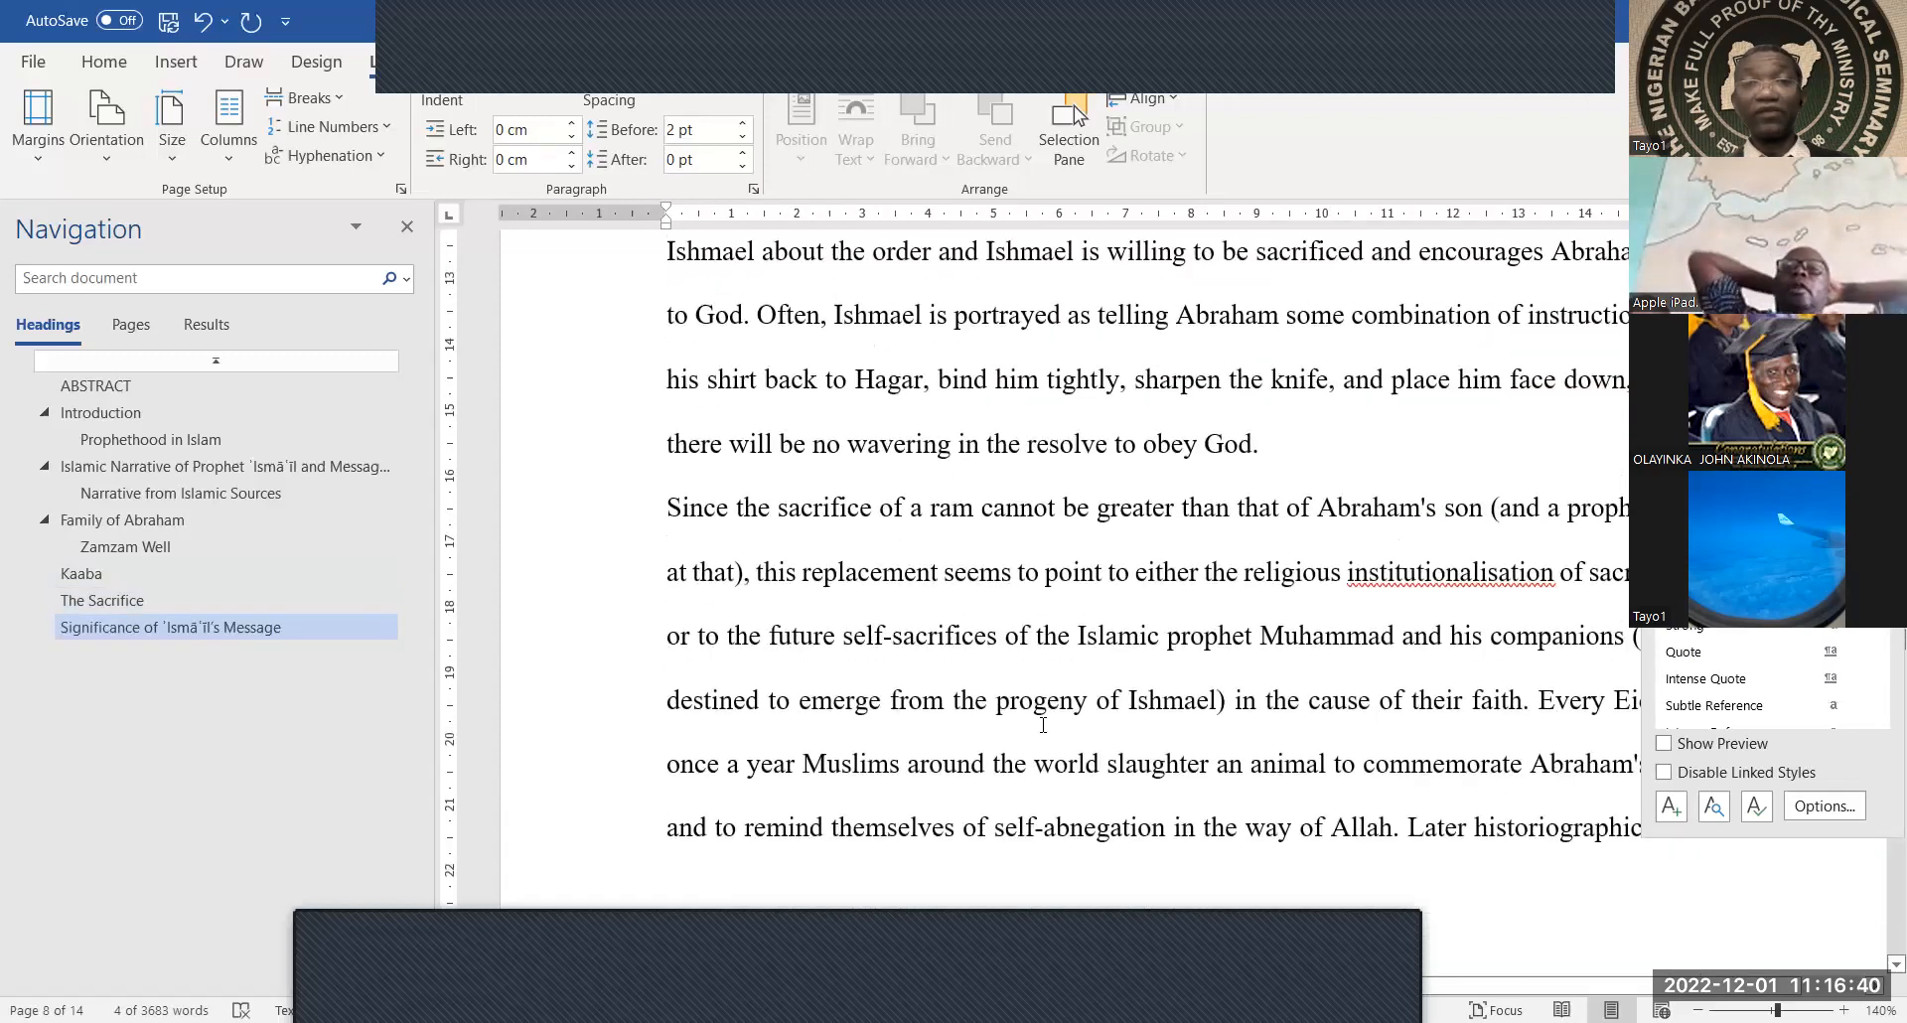
scroll(1043, 725, "down", 6)
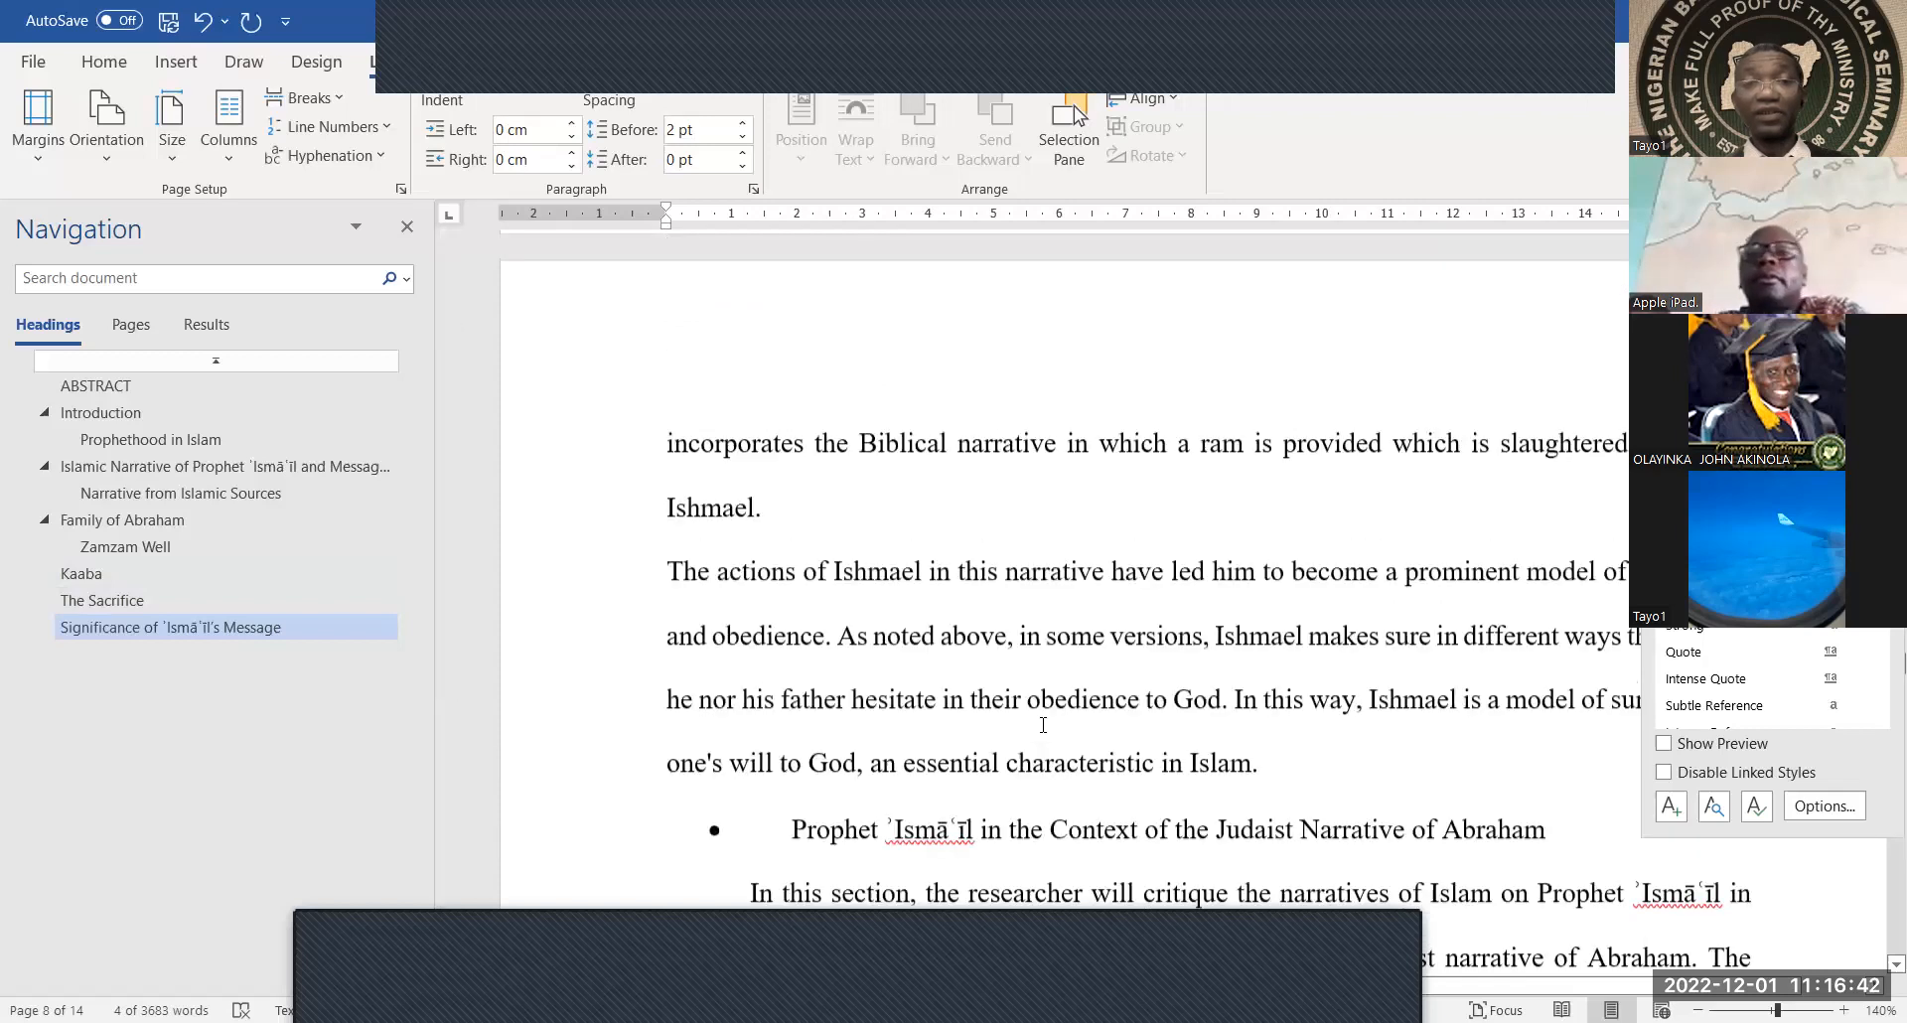
scroll(1043, 725, "down", 2)
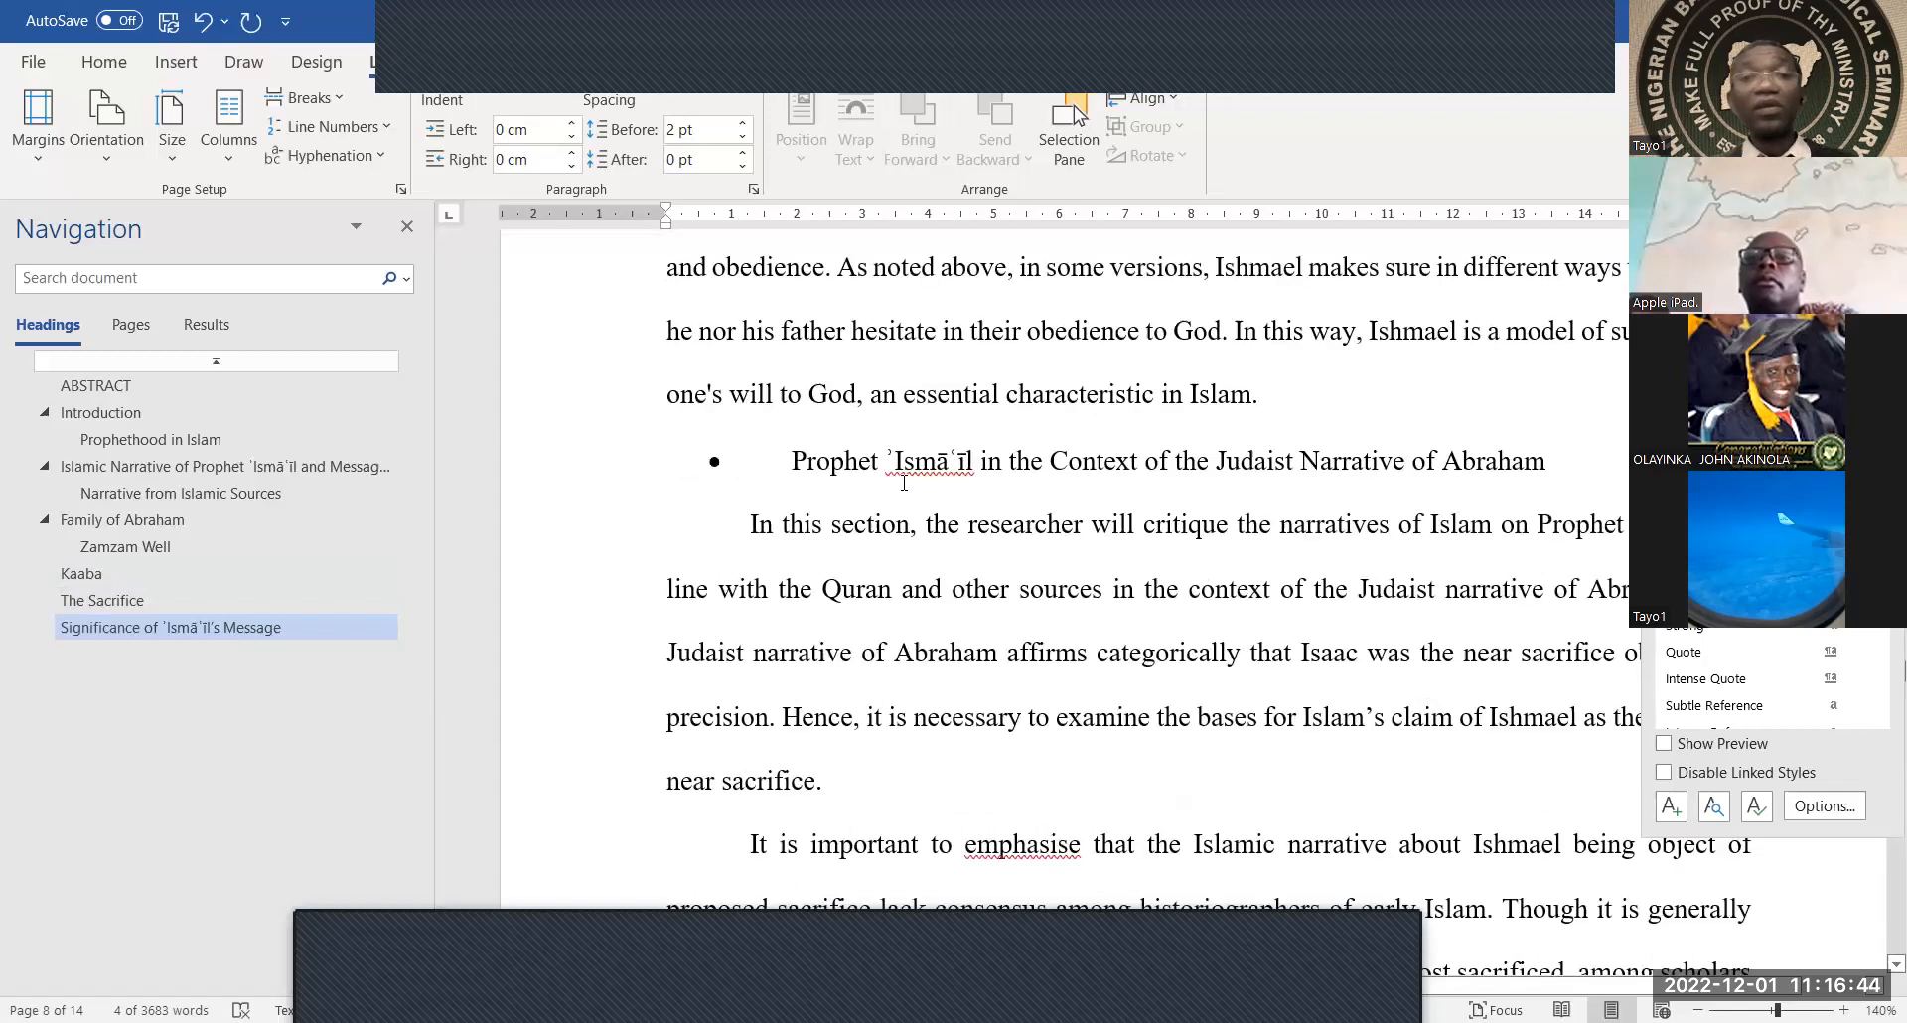
left_click(1355, 467)
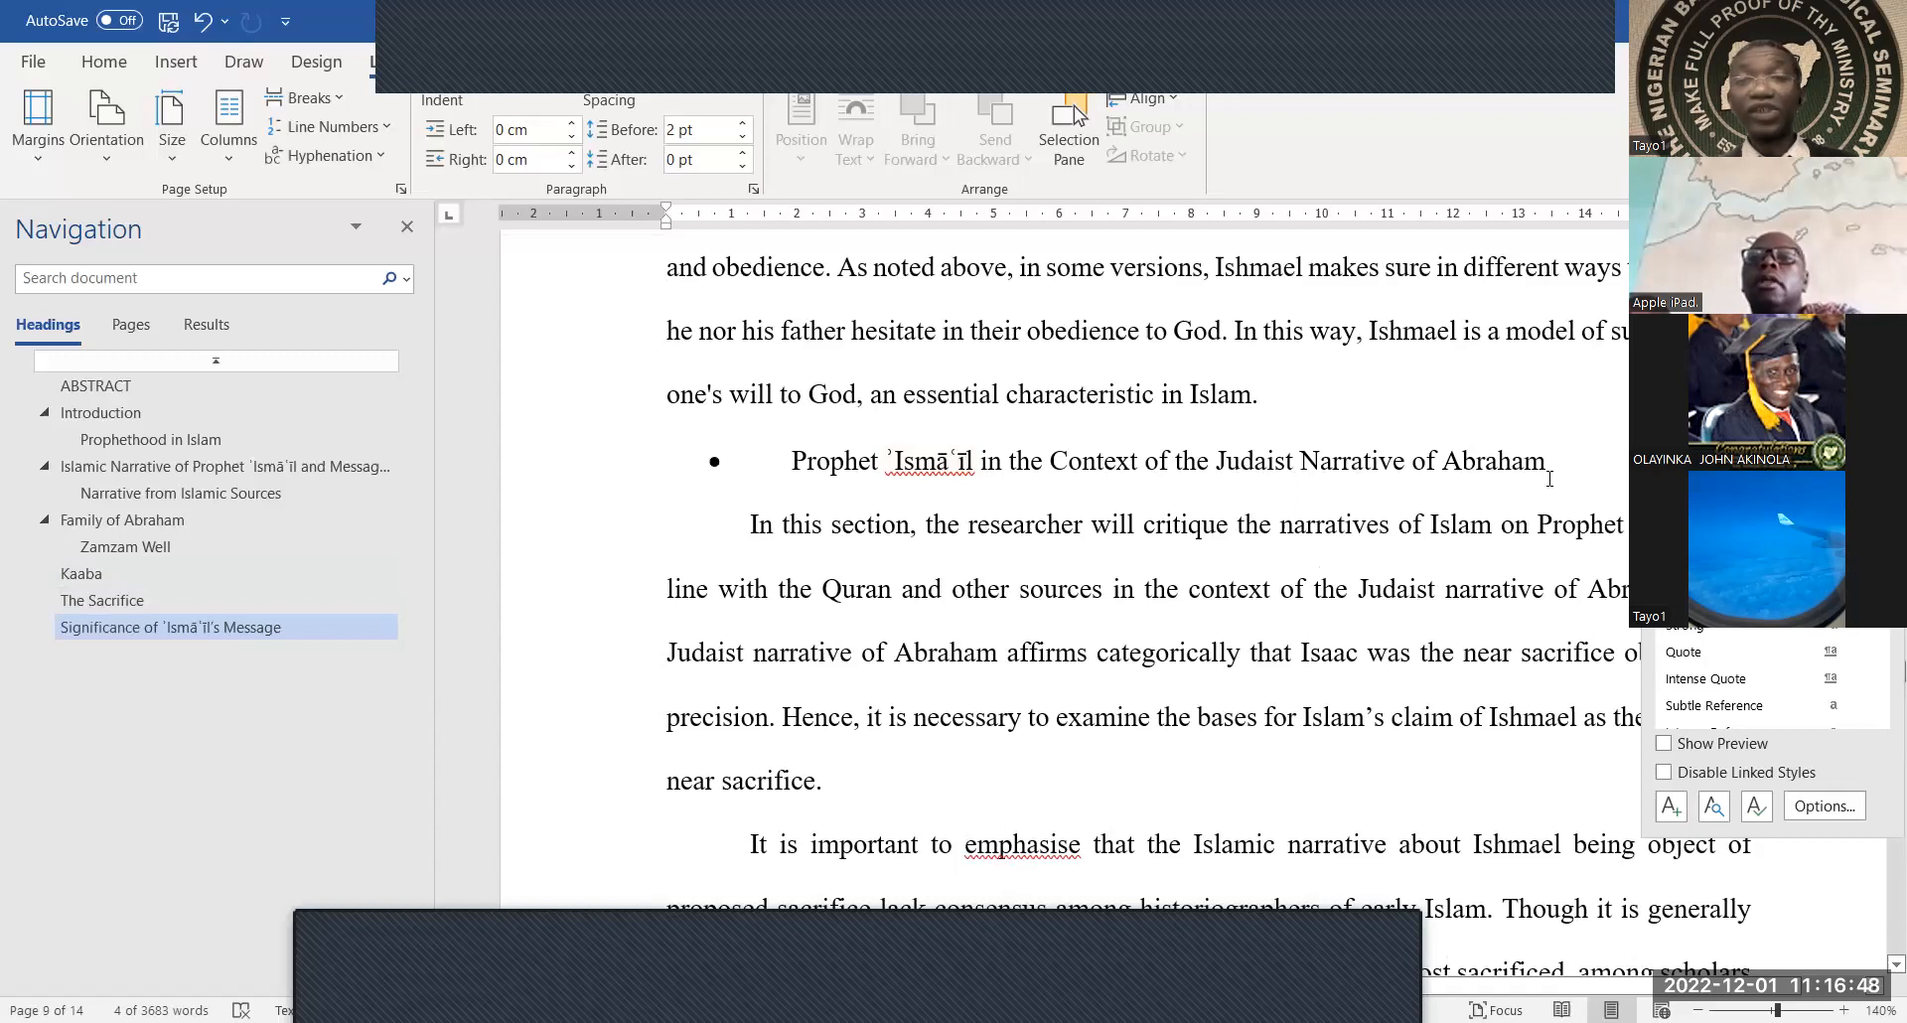
left_click_drag(1465, 464, 775, 472)
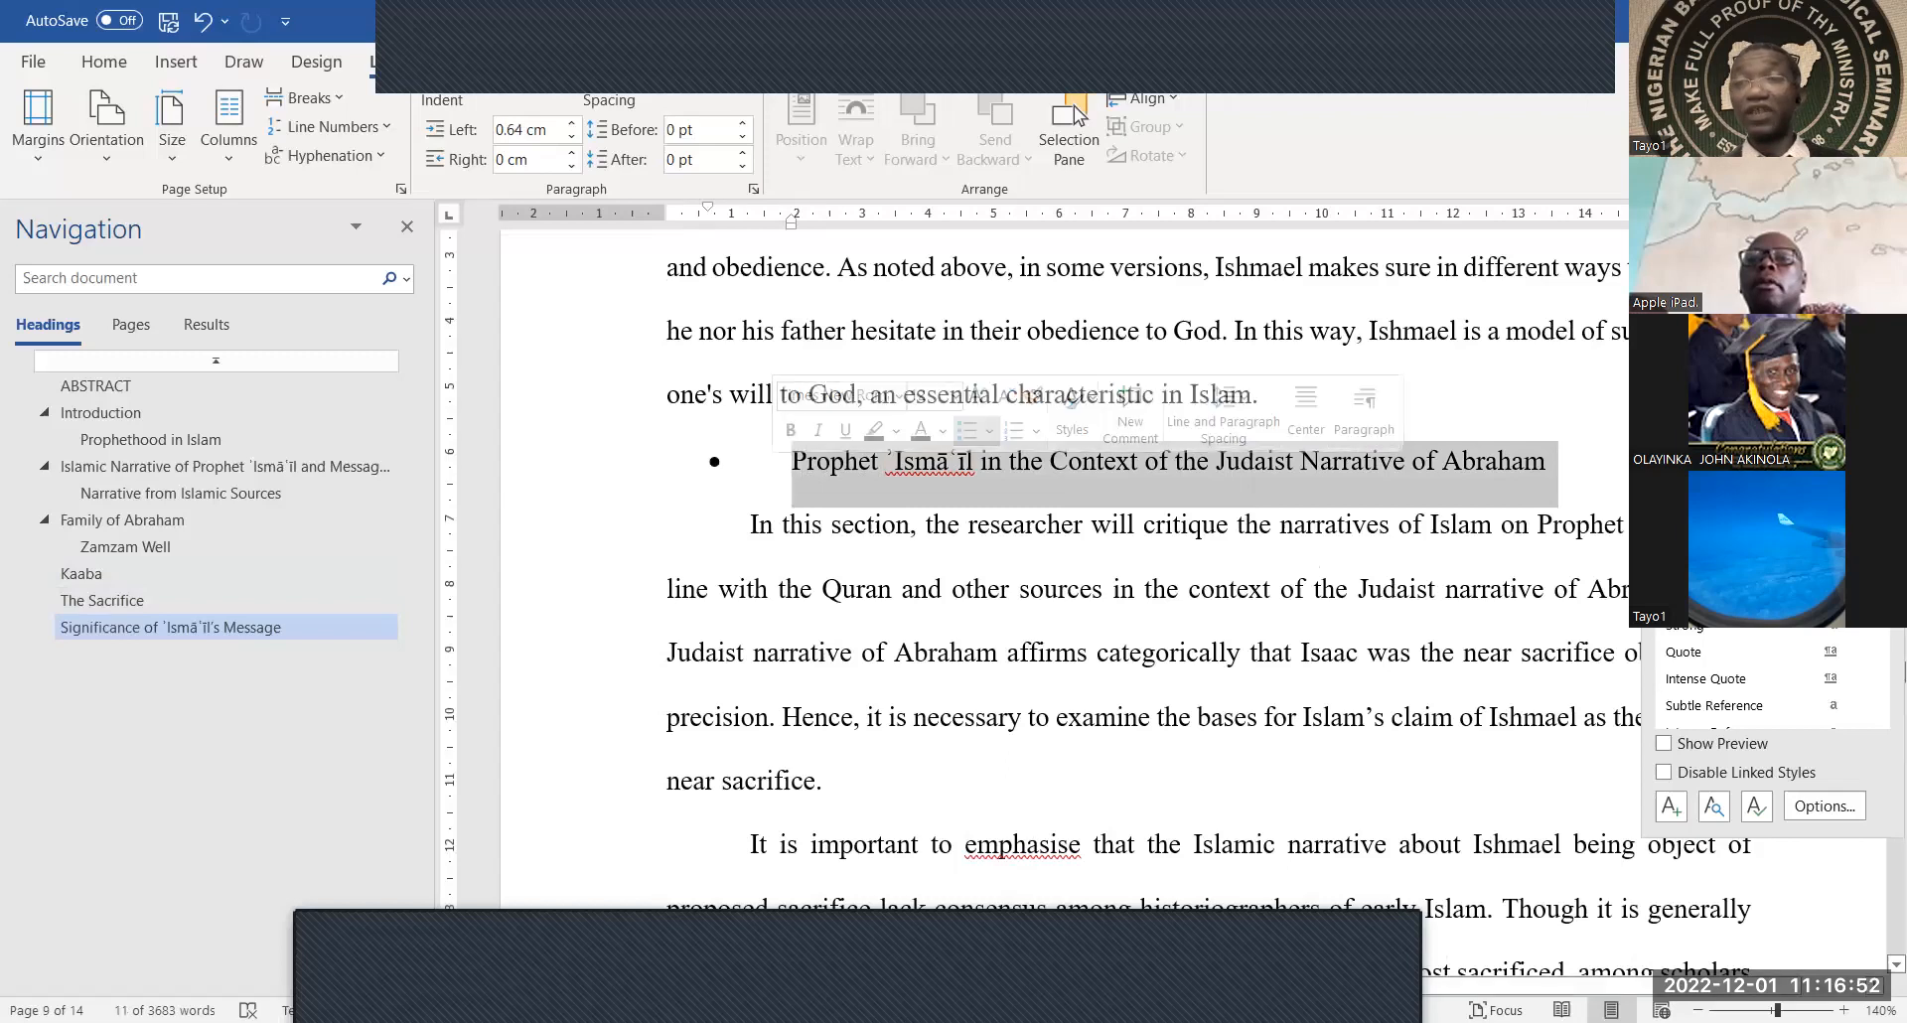
left_click(1701, 417)
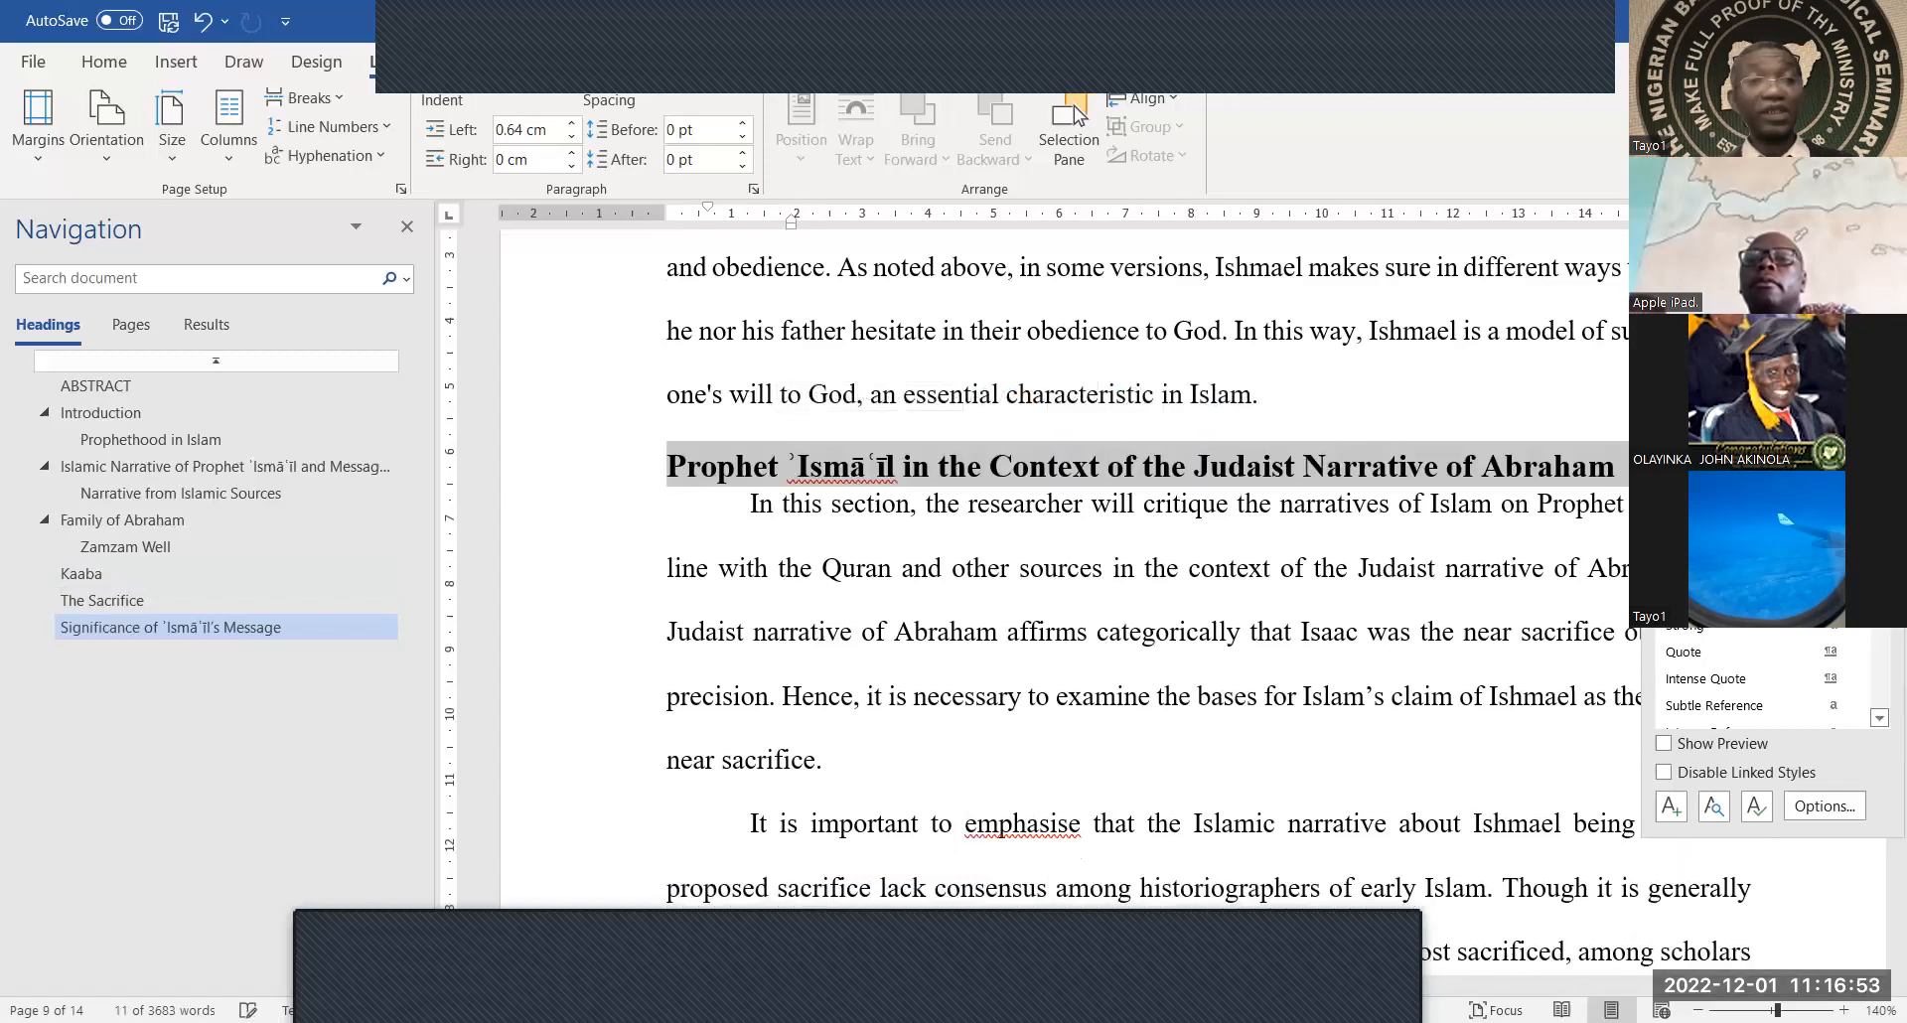
left_click(1472, 493)
Apply heading styles to the Critique and Conclusion titles
scroll(1472, 493, "down", 6)
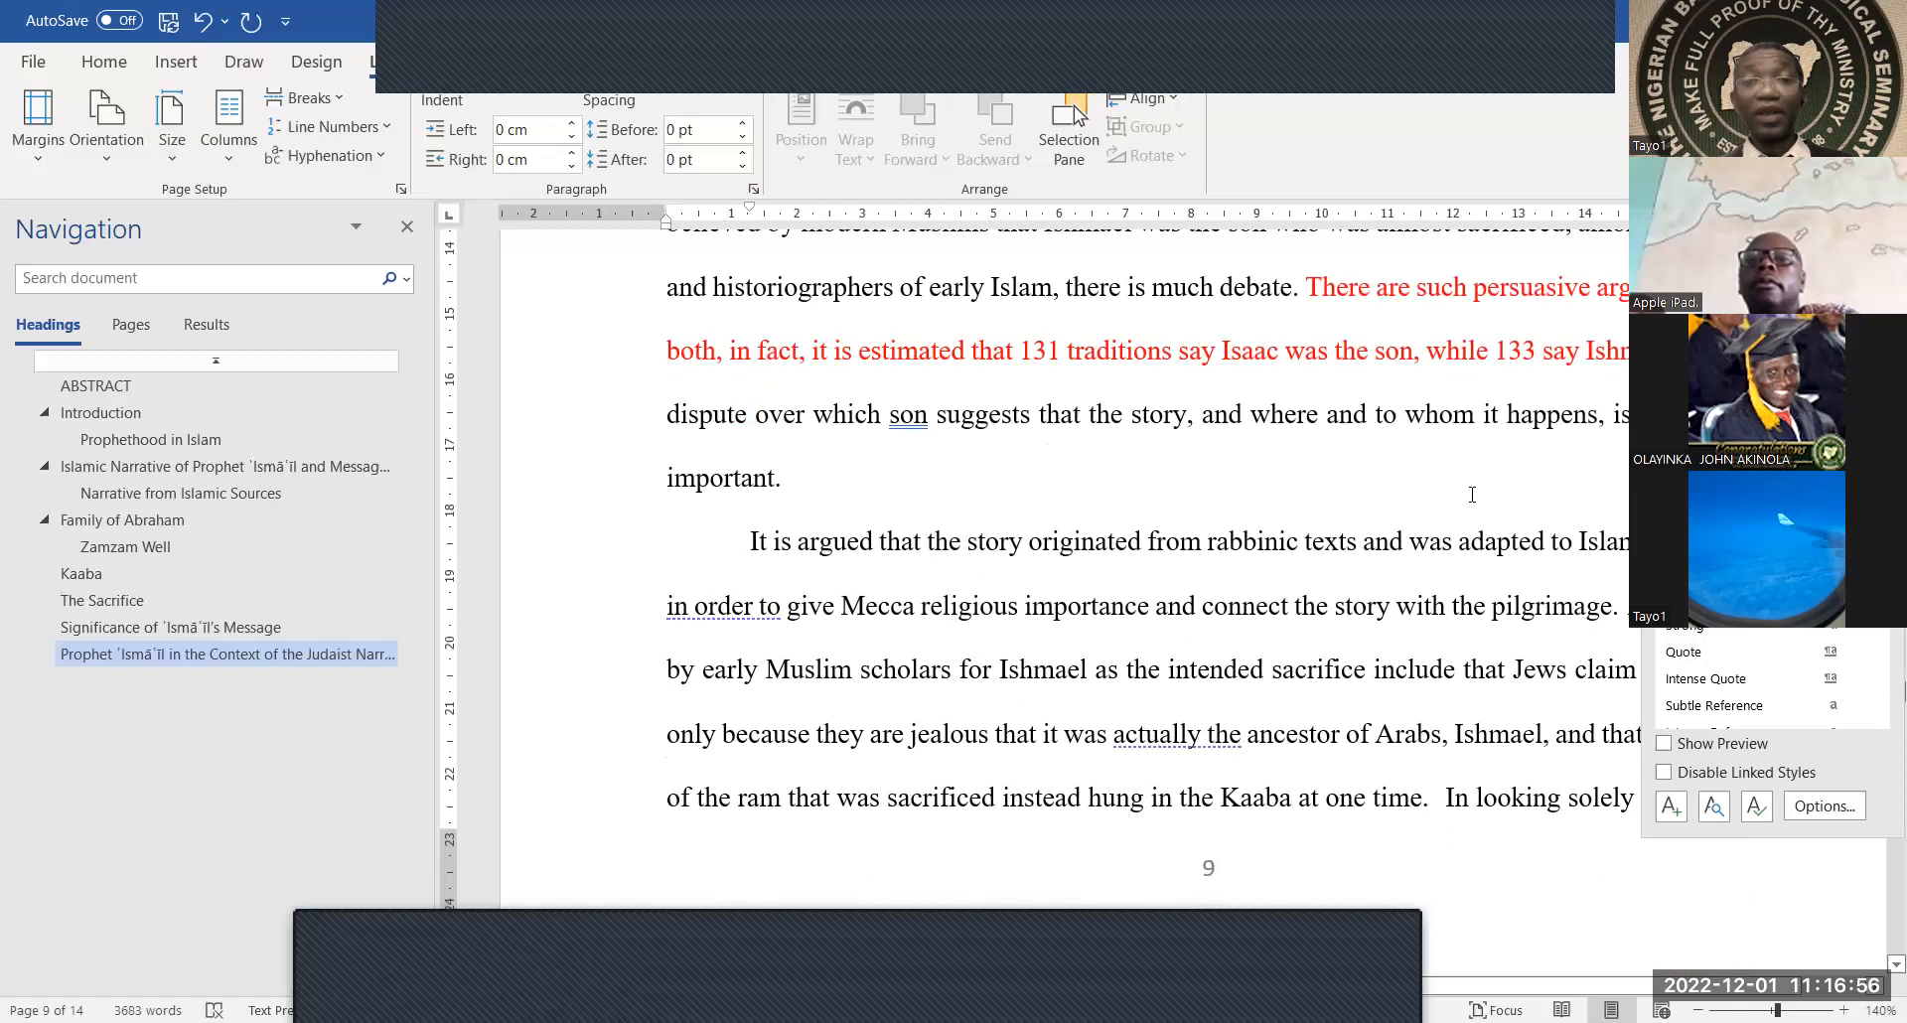
scroll(1472, 494, "down", 10)
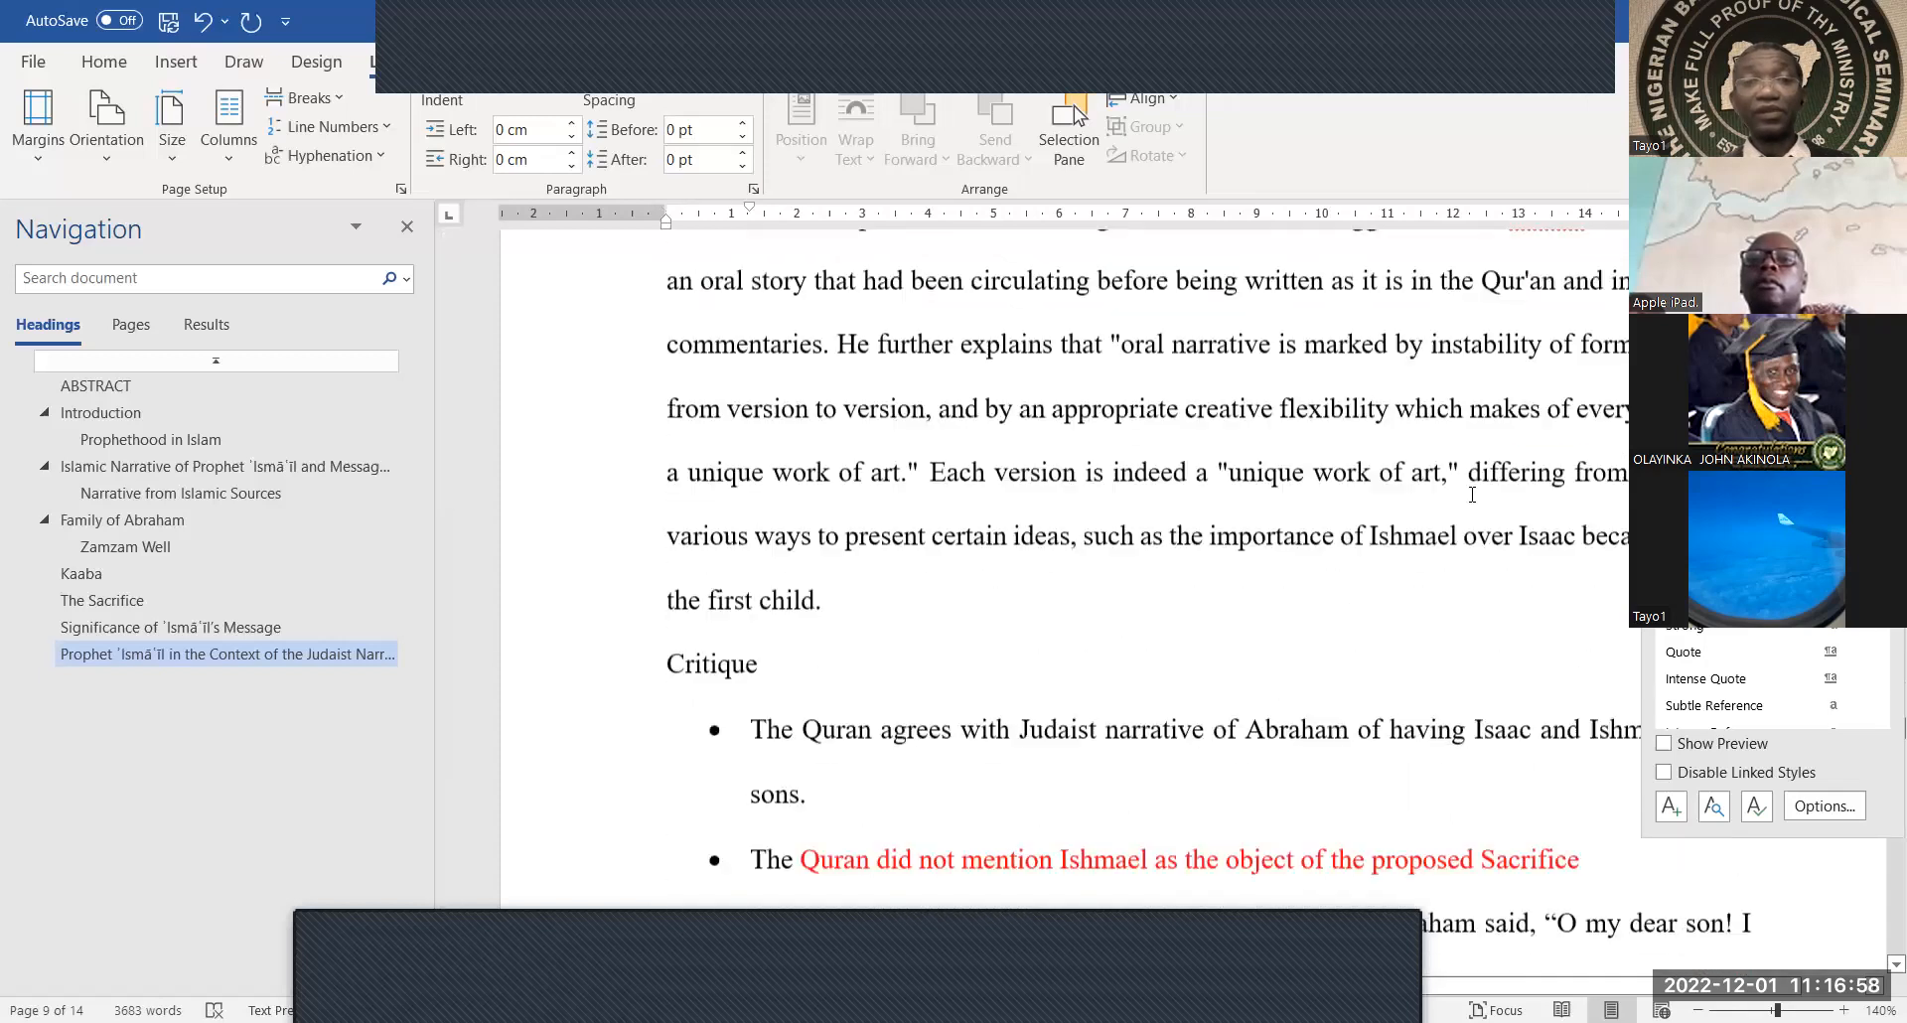
scroll(1472, 494, "down", 1)
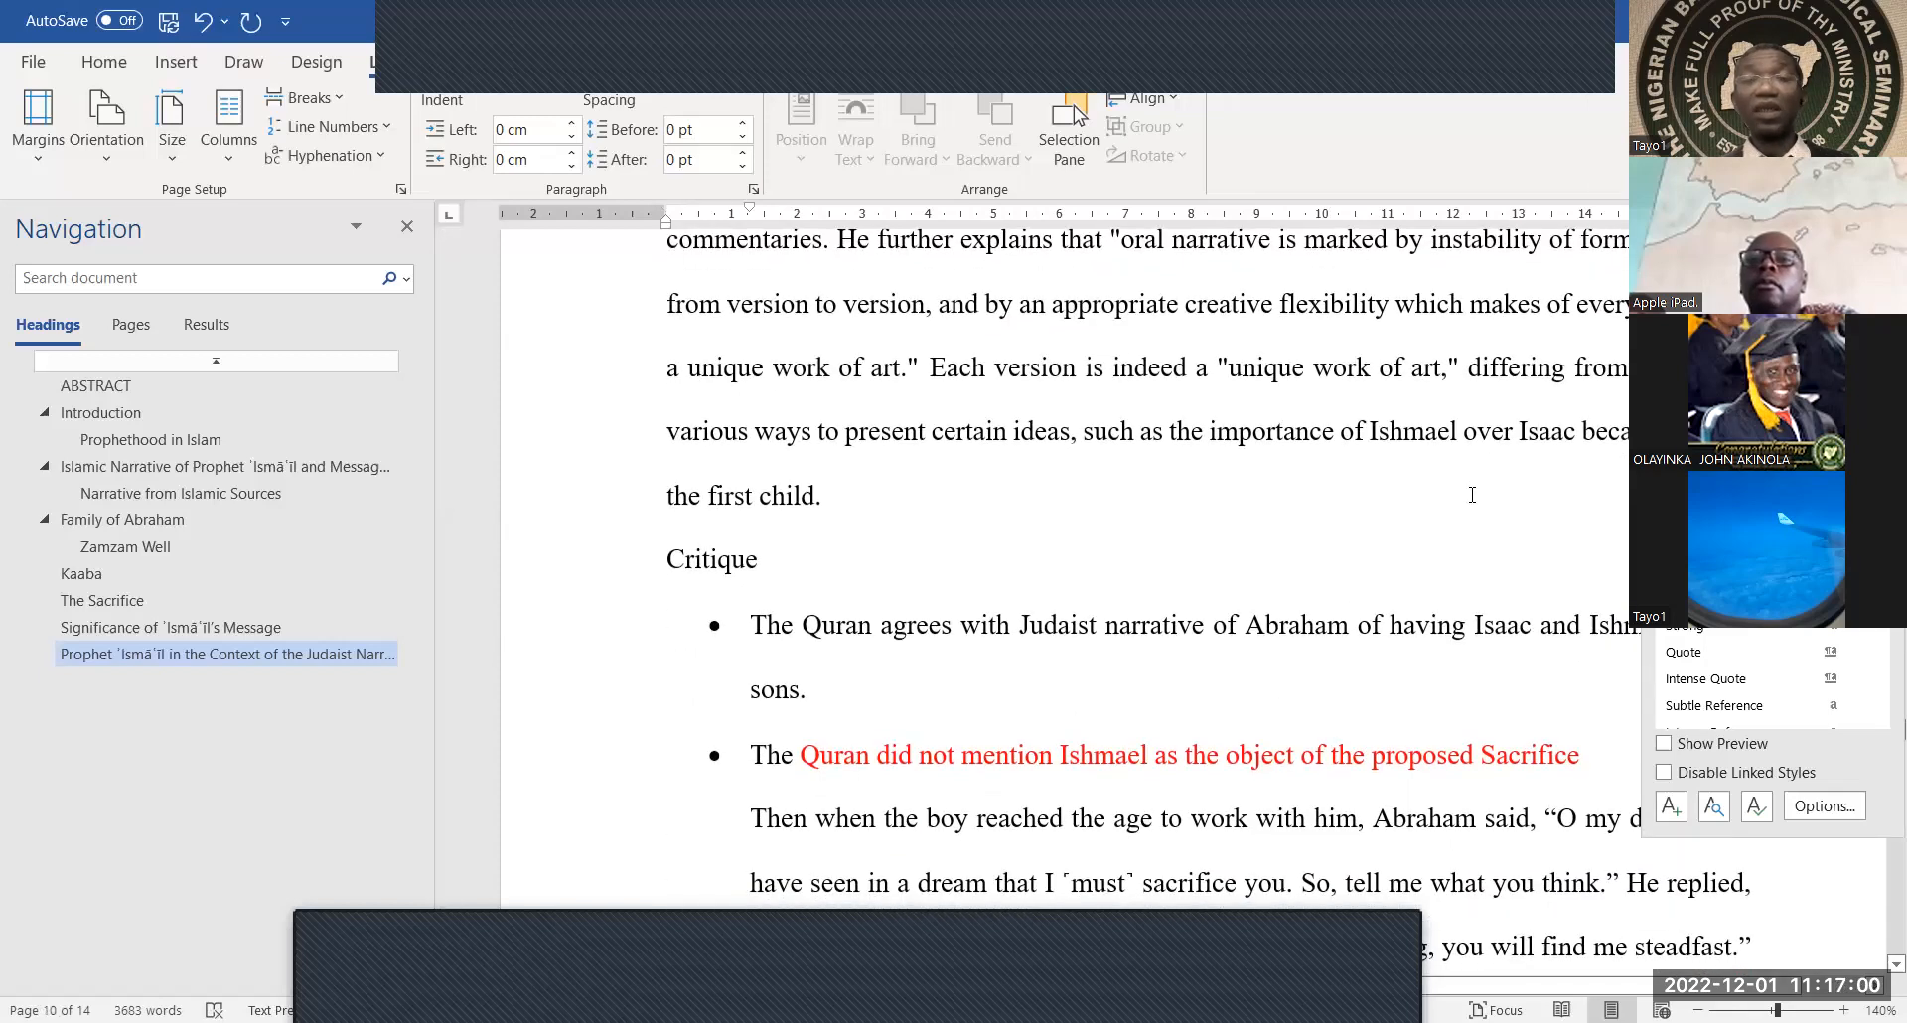
scroll(1472, 494, "down", 1)
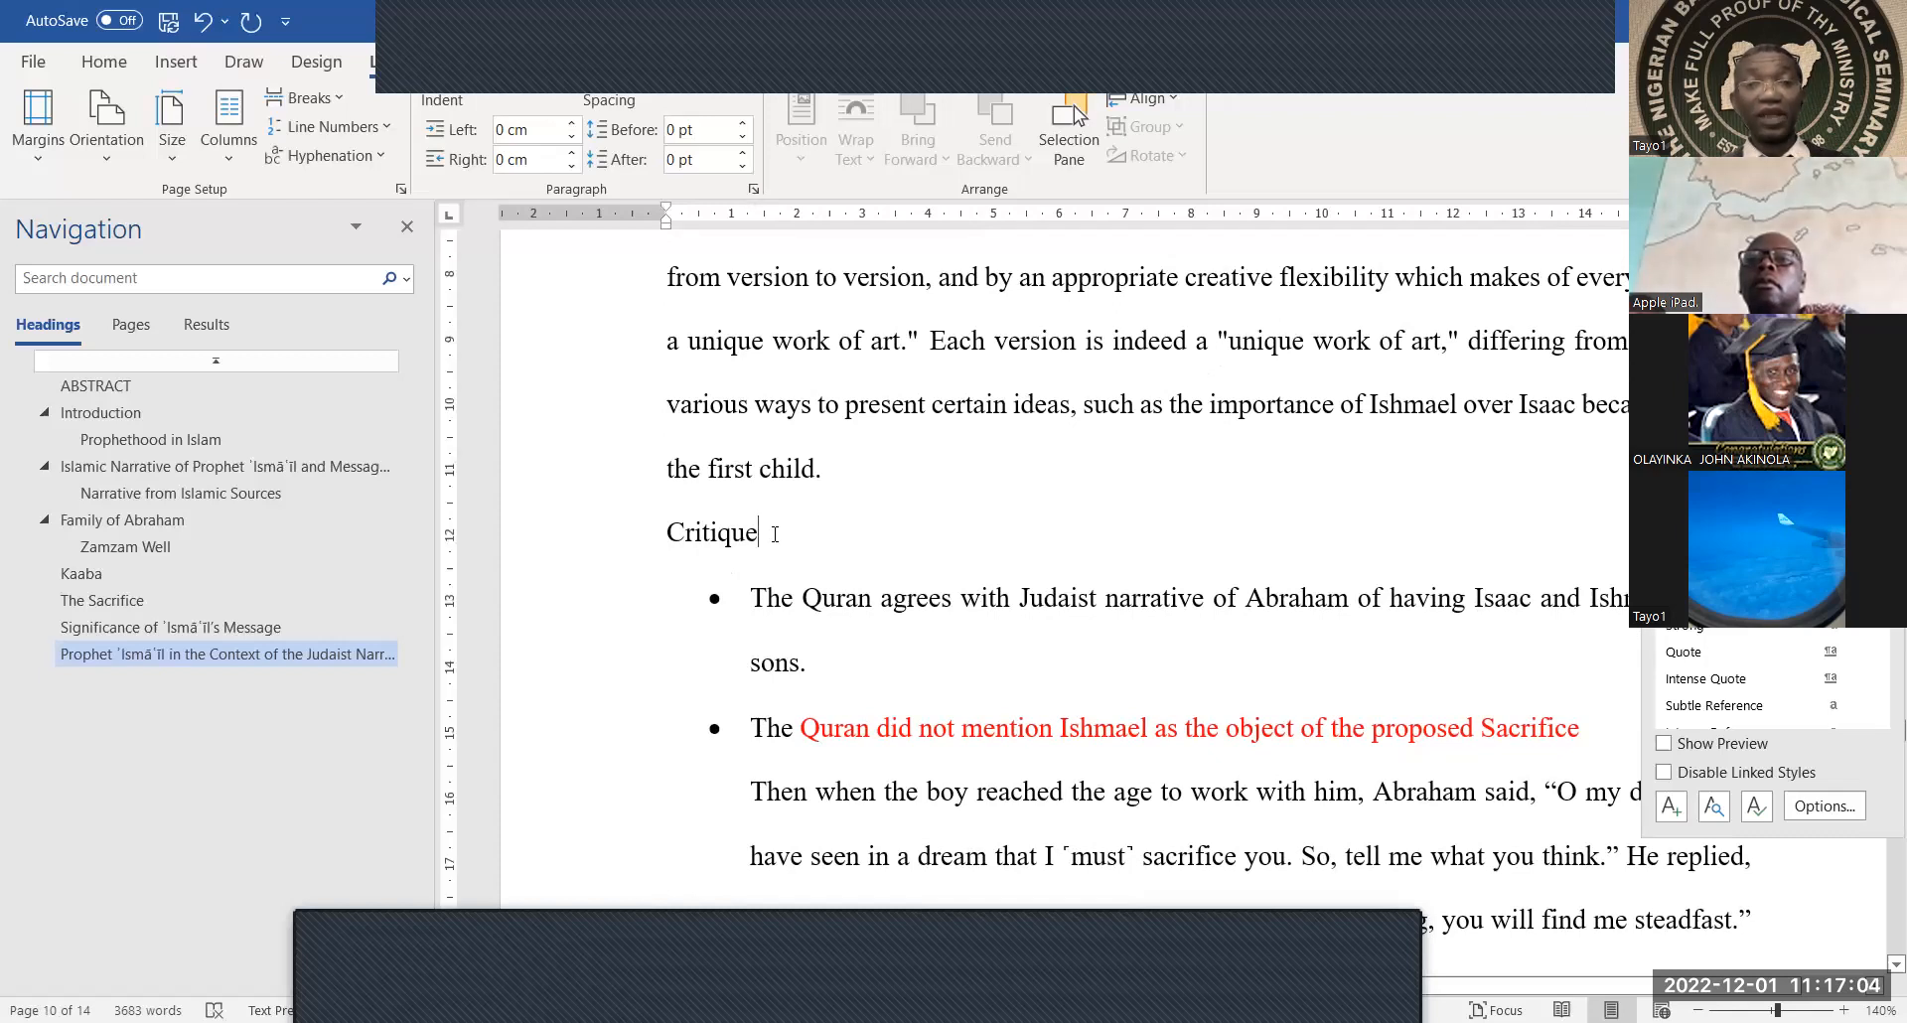
left_click_drag(775, 535, 645, 537)
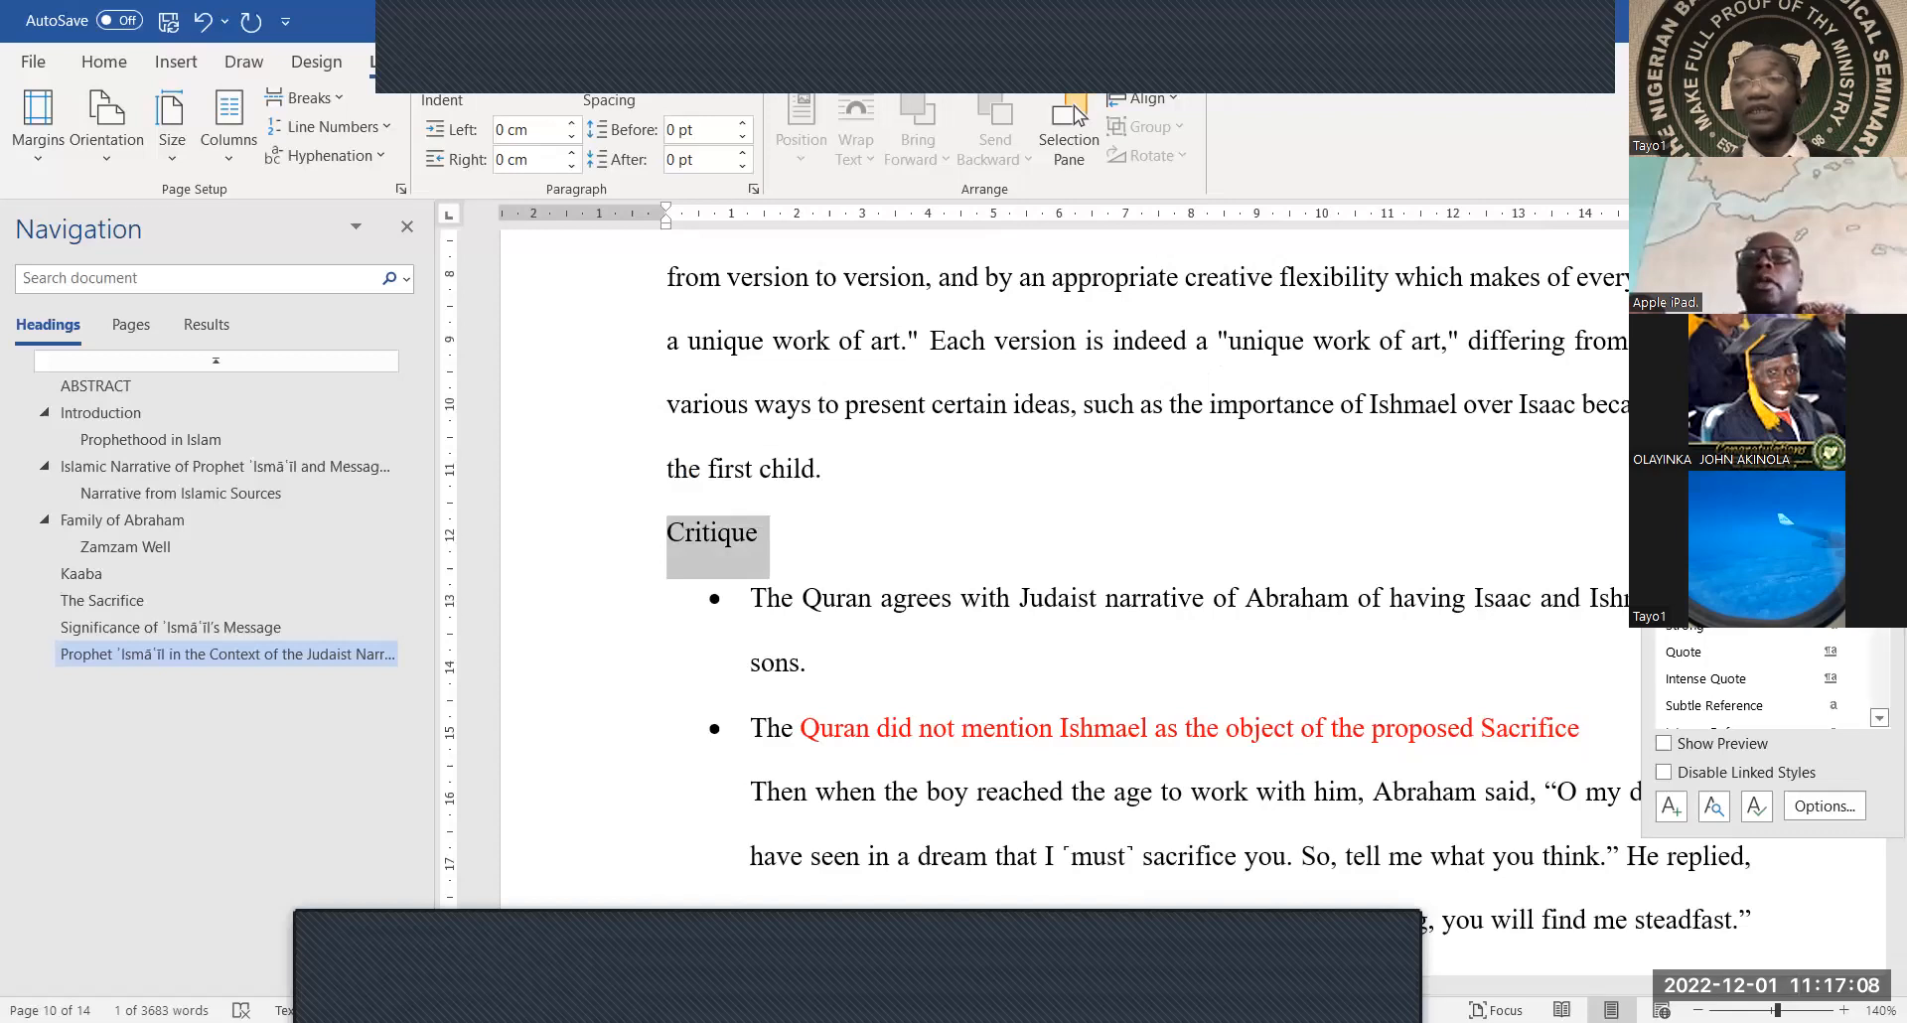
left_click(1708, 437)
scroll(1423, 601, "down", 5)
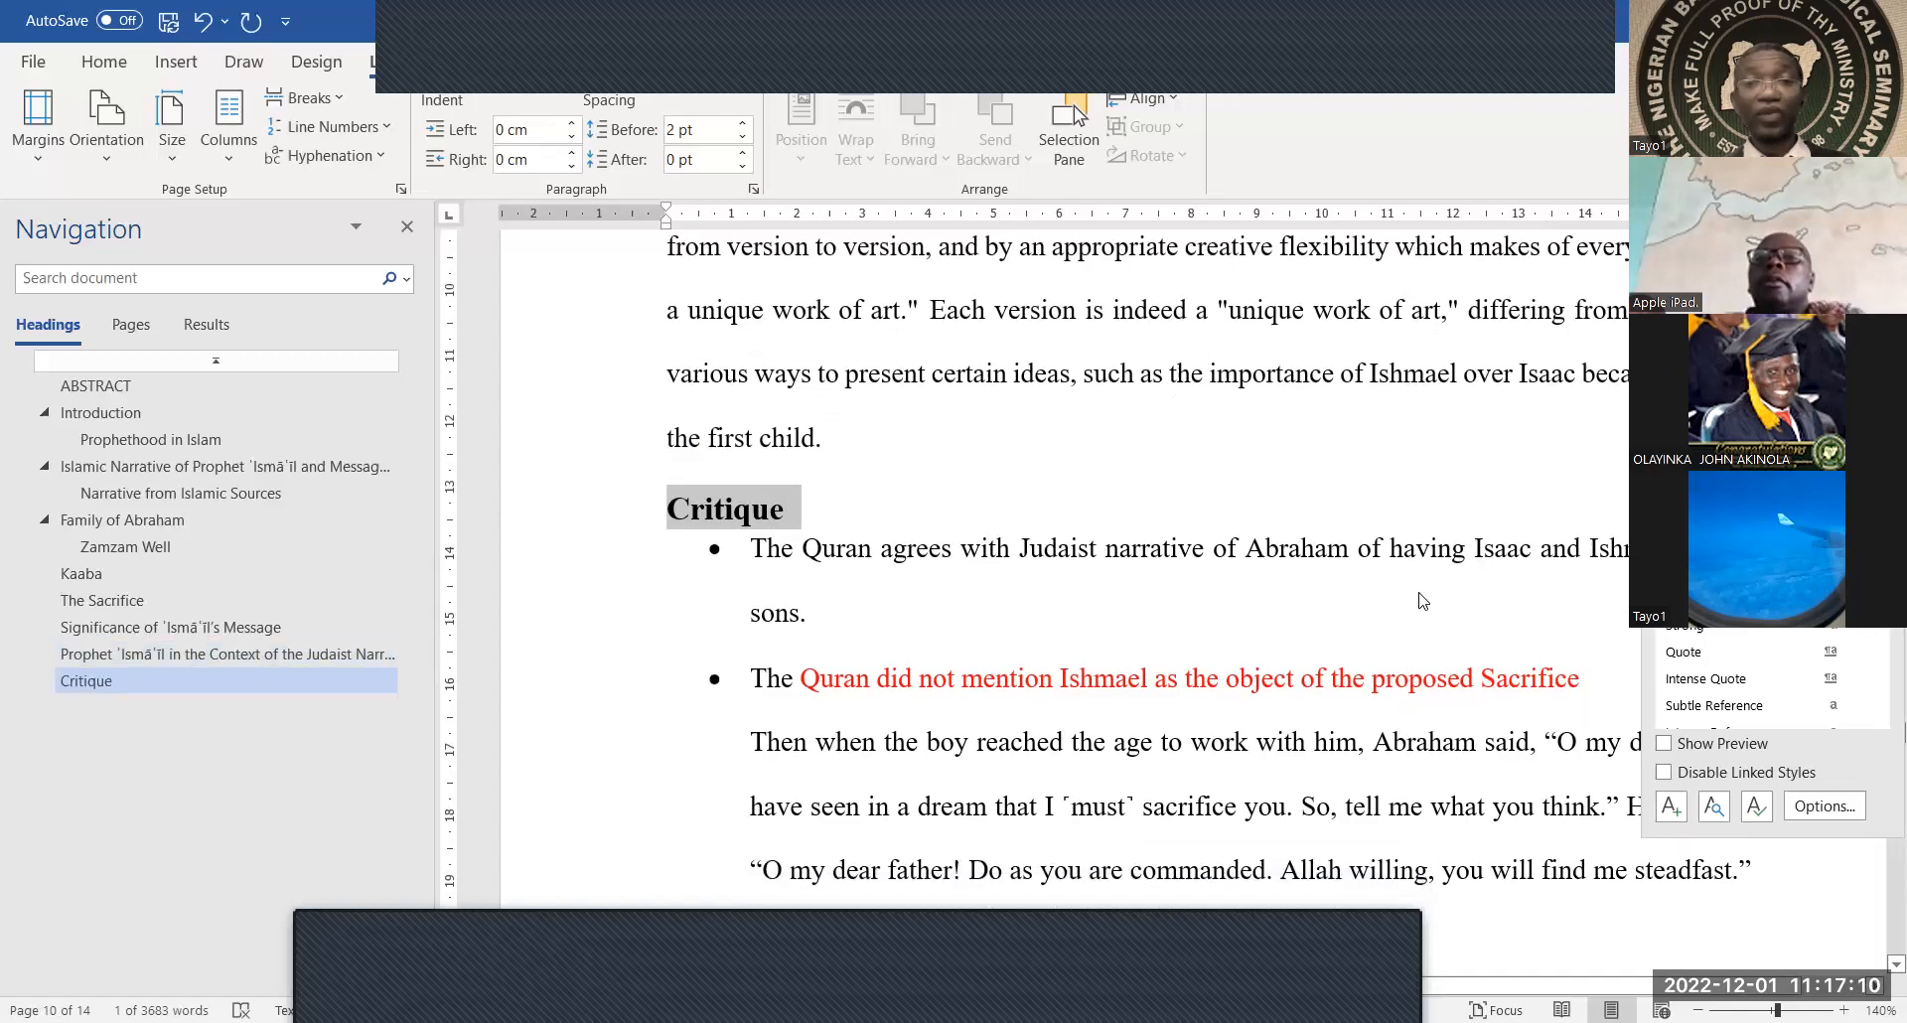
scroll(1424, 601, "down", 10)
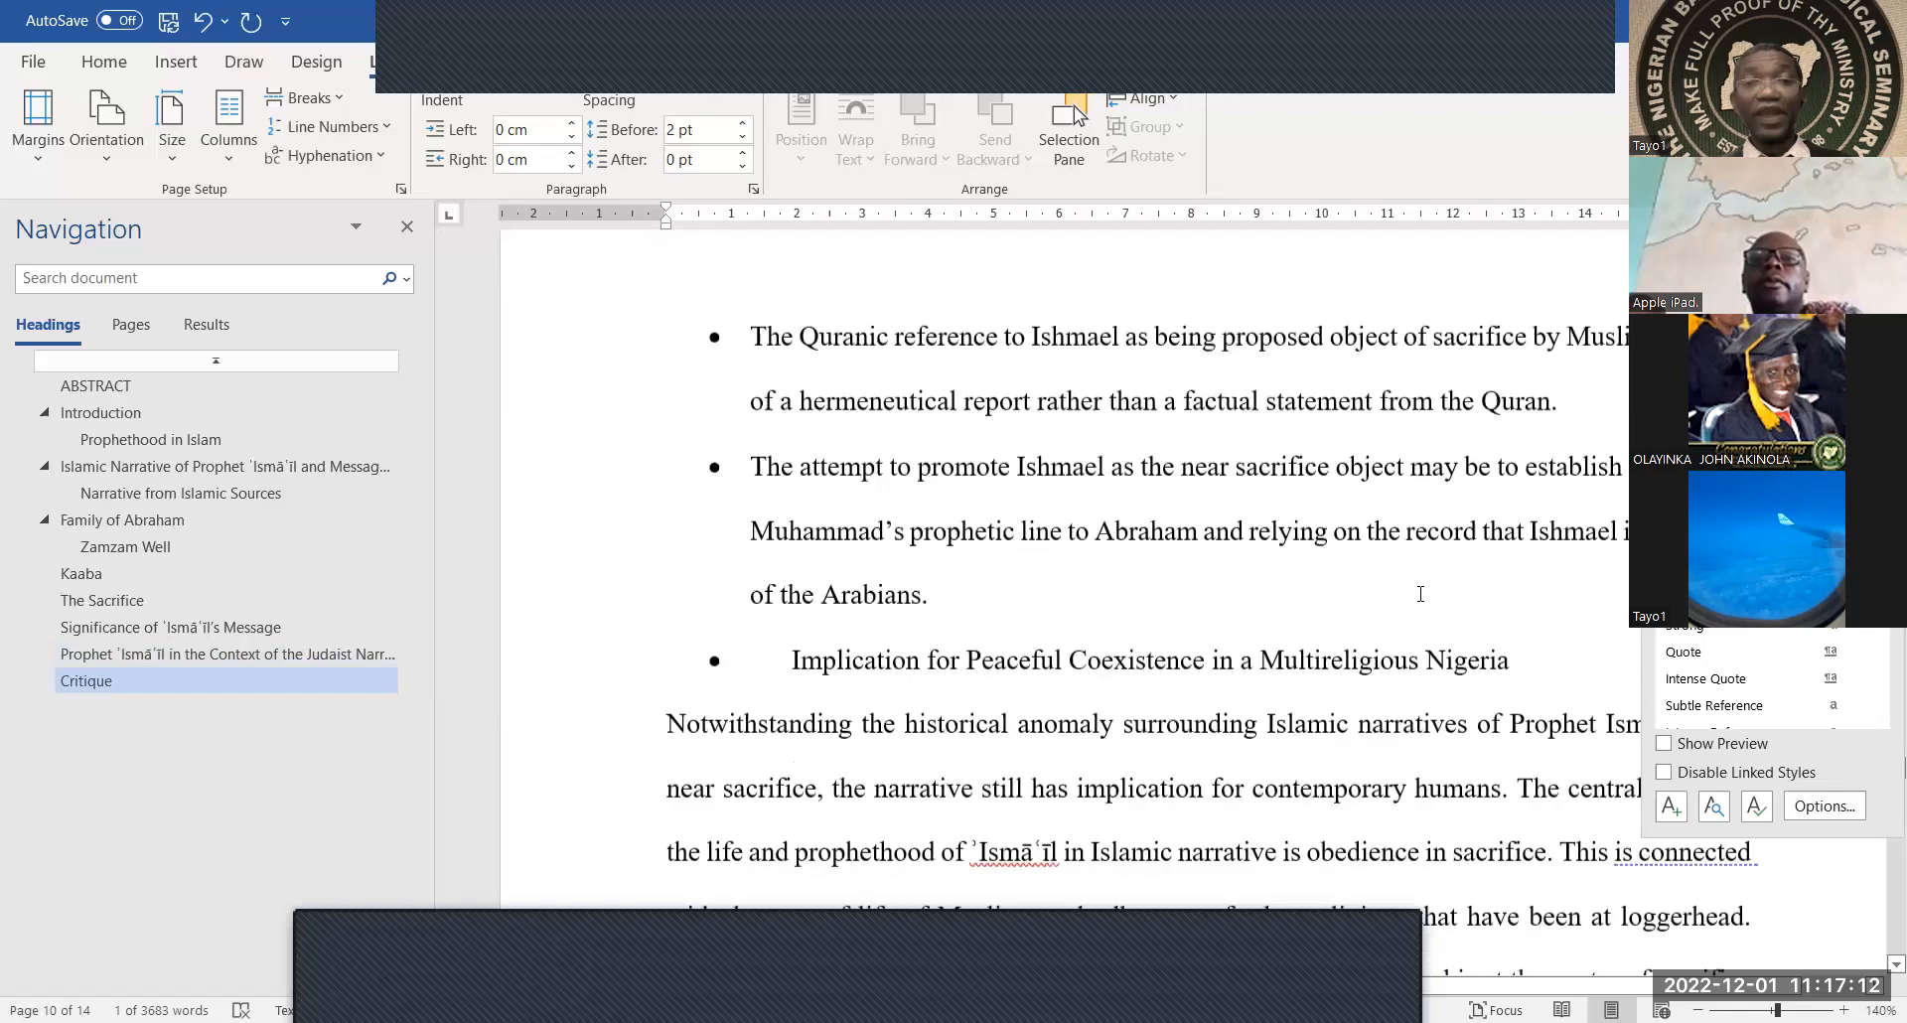
scroll(1420, 593, "down", 10)
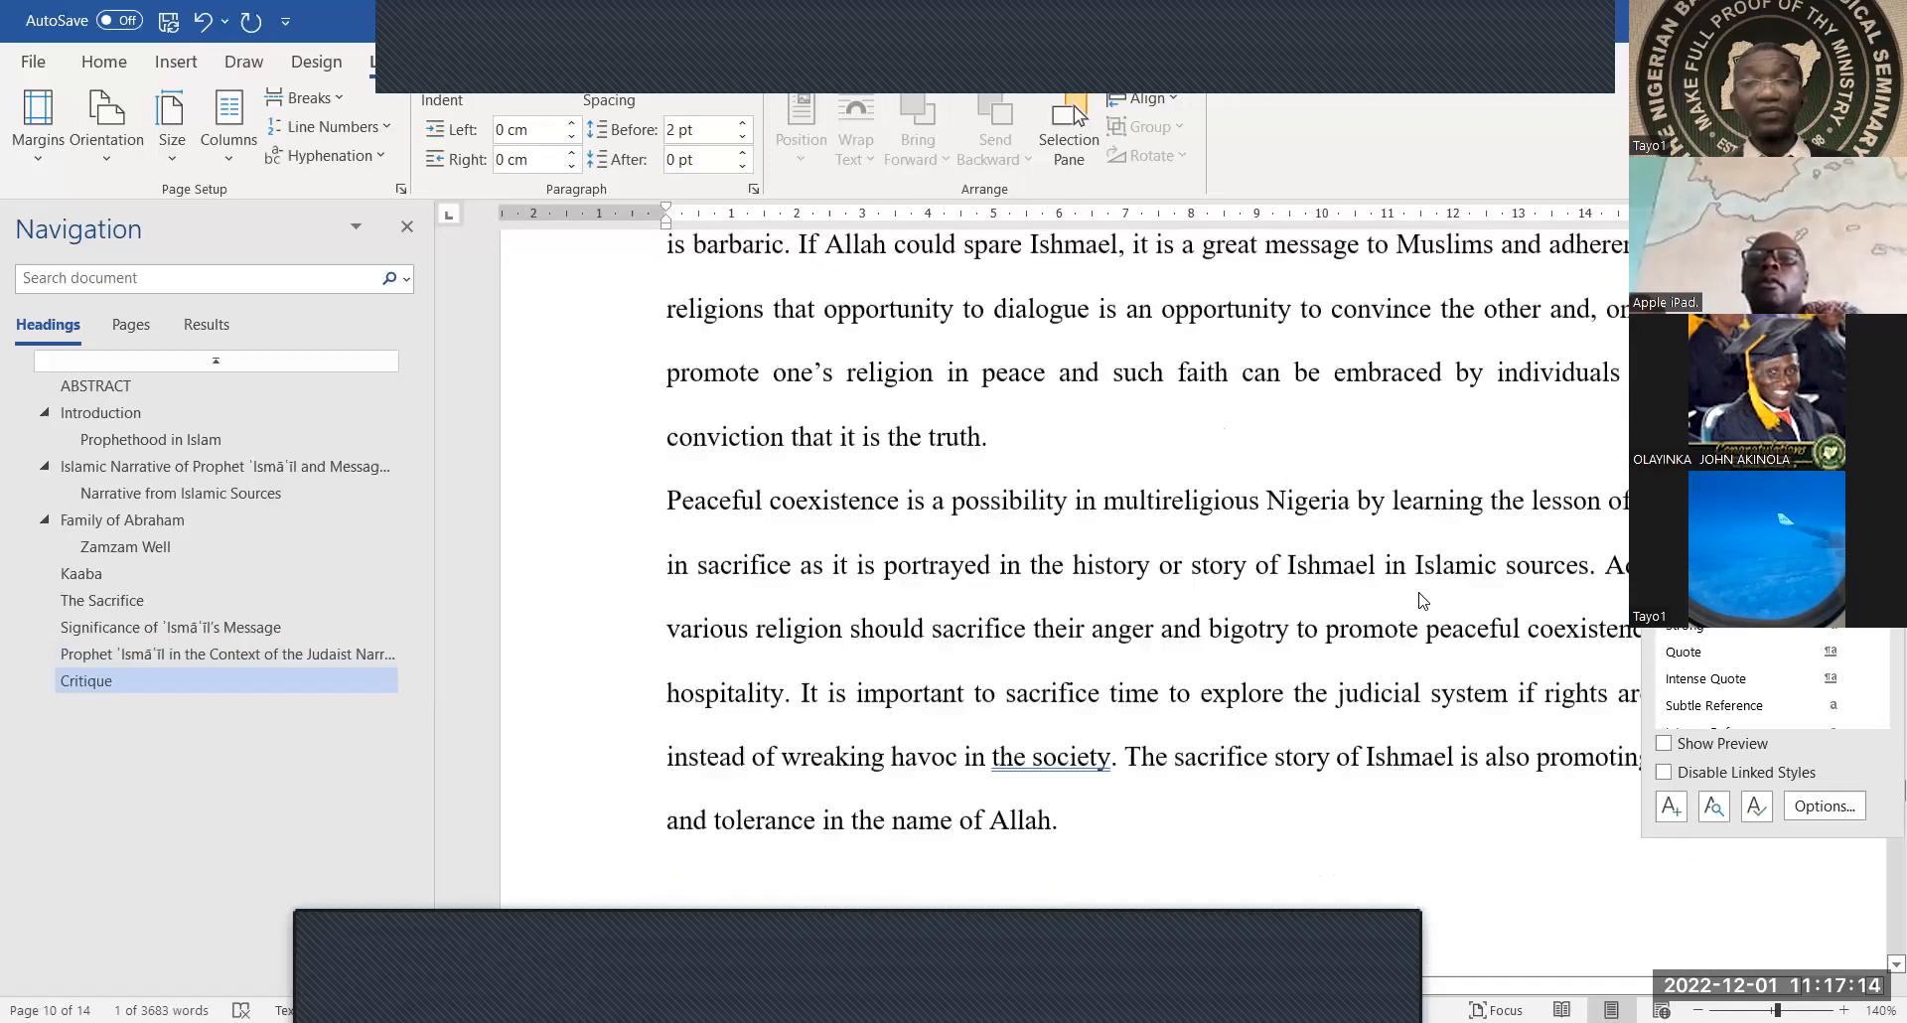
scroll(1421, 593, "down", 4)
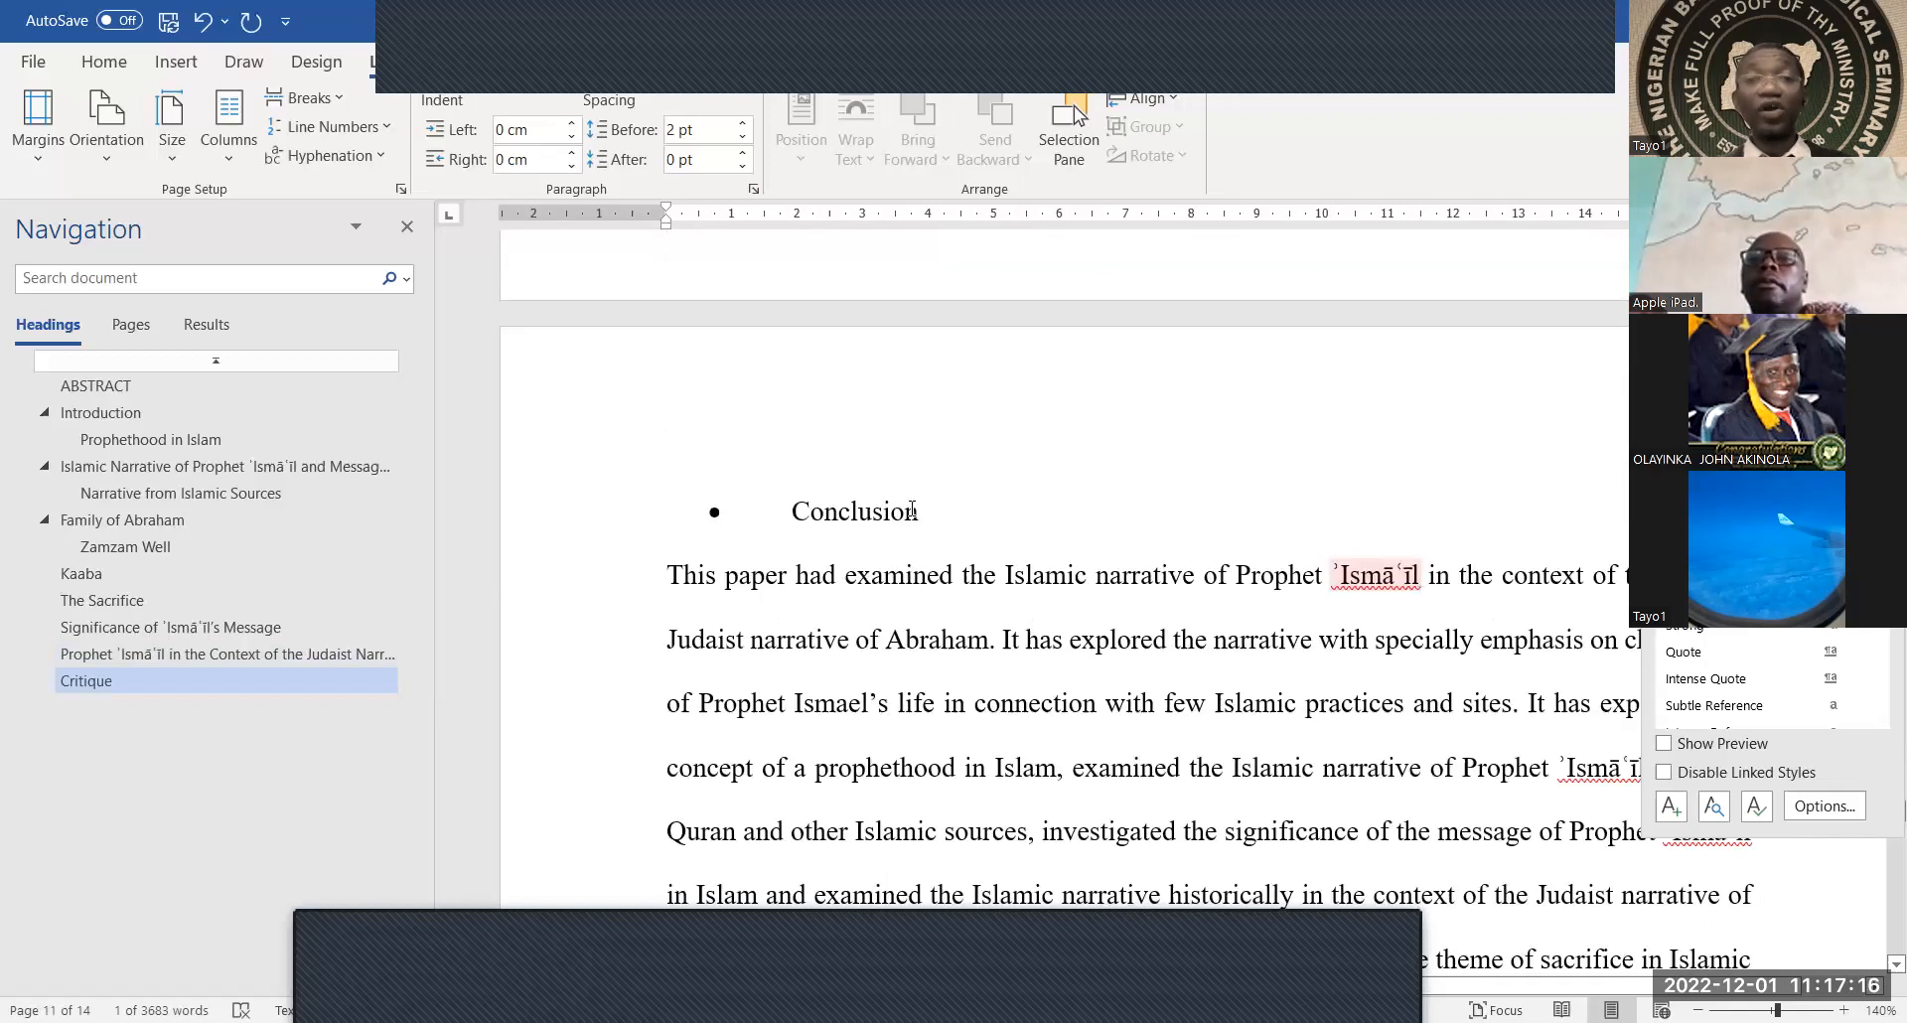
double_click(912, 510)
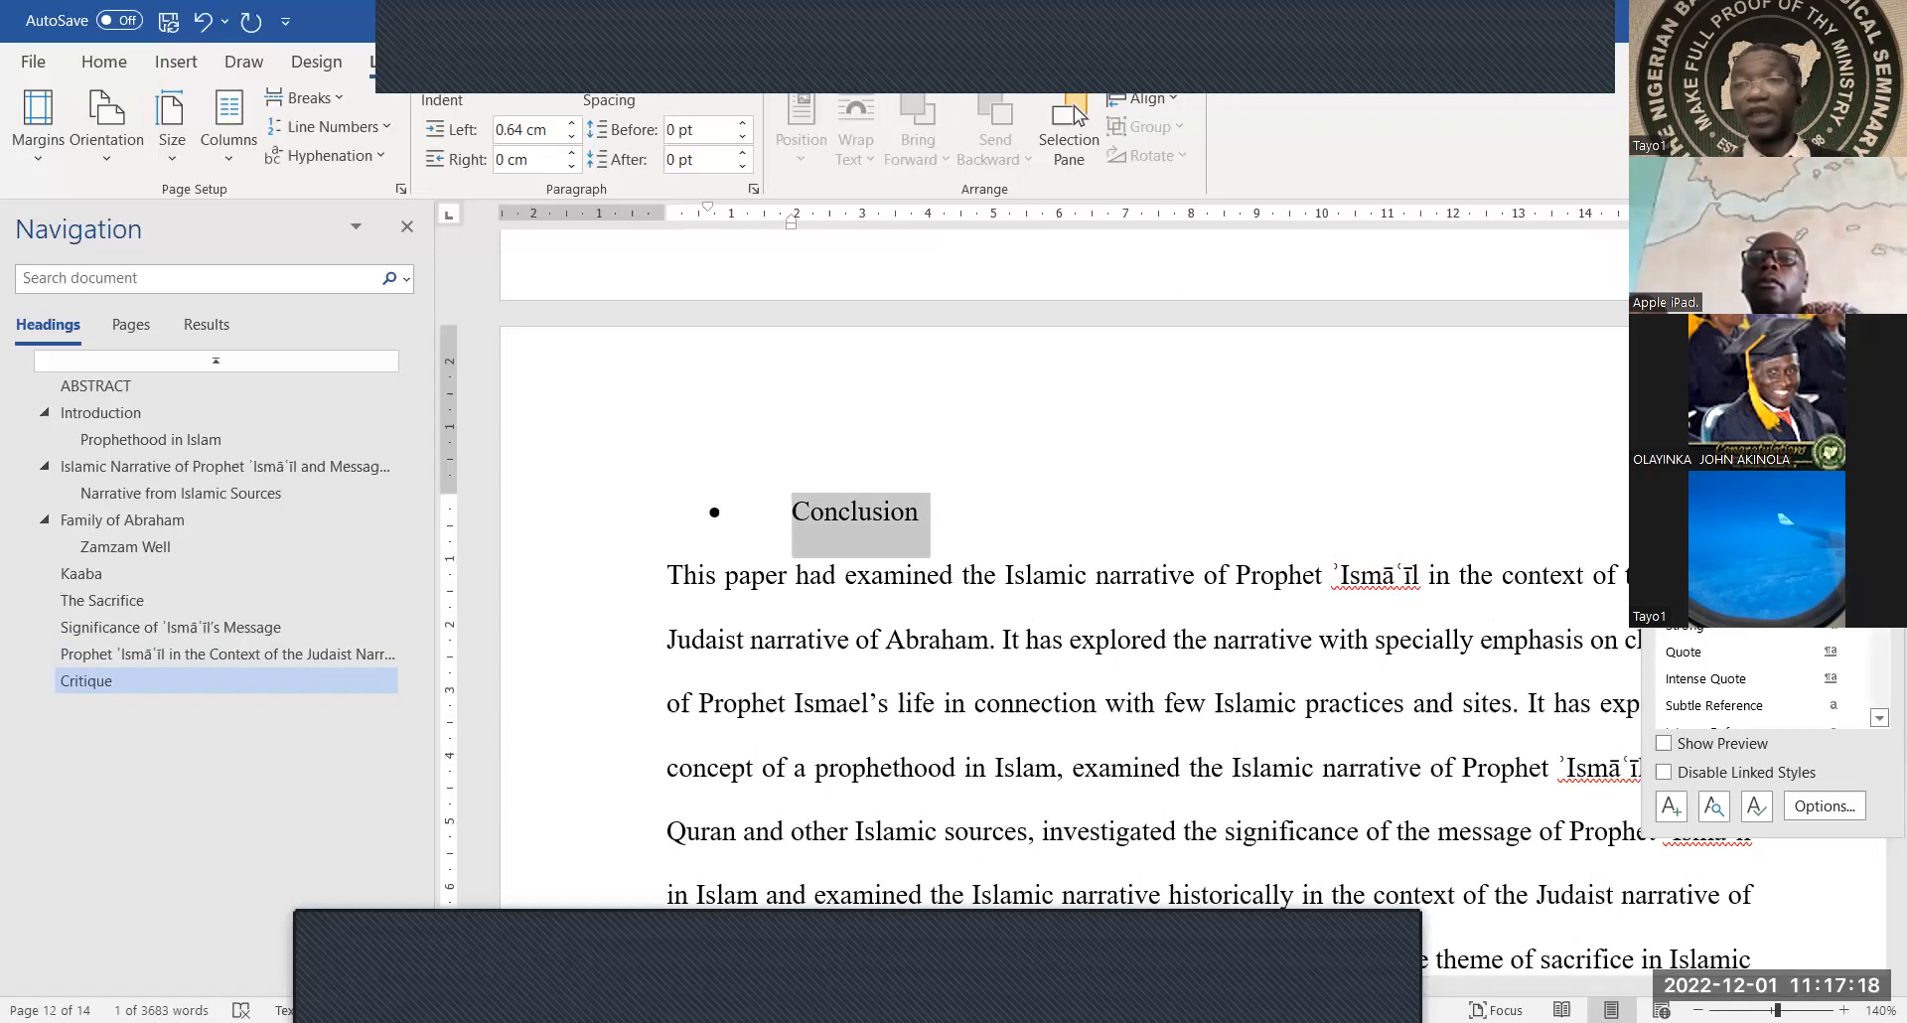
left_click(1711, 412)
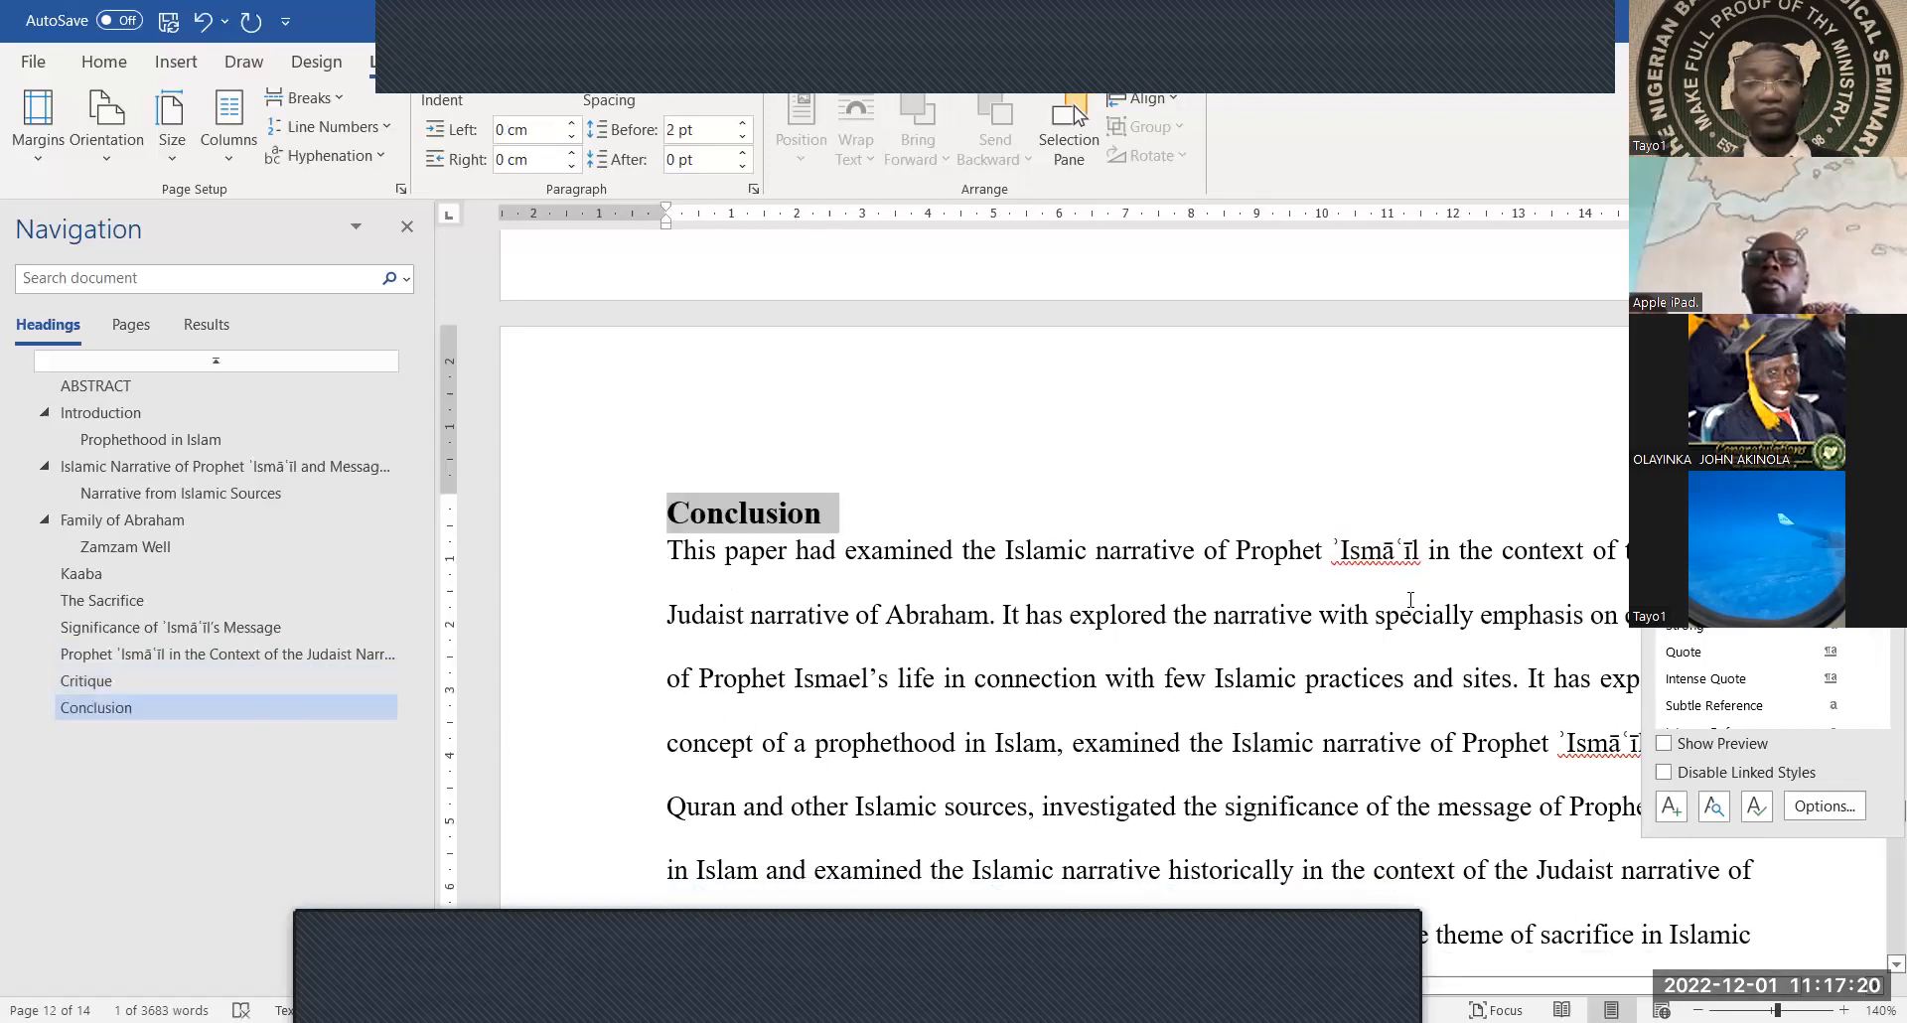
Make the Bibliography title on page 12 a bold heading
scroll(1410, 599, "down", 15)
left_click(1409, 599)
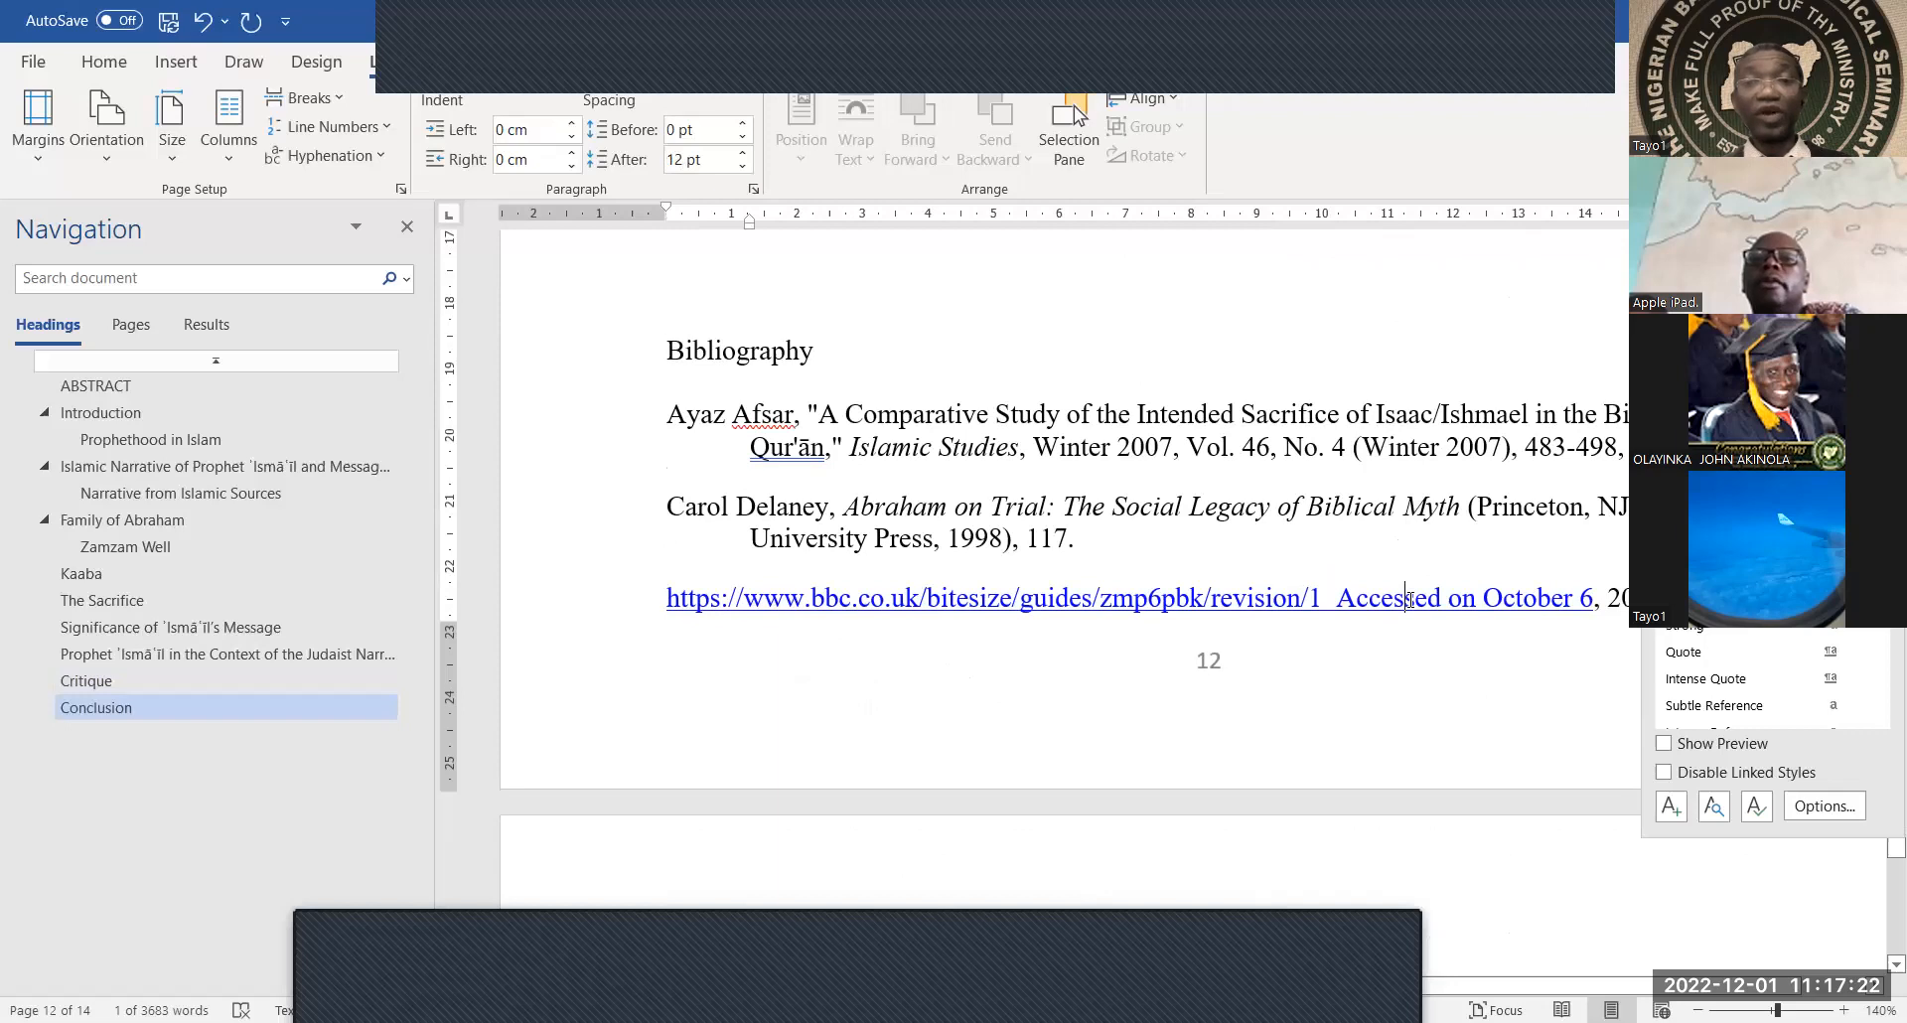
scroll(1080, 503, "up", 1)
left_click_drag(821, 402, 613, 402)
left_click(1708, 411)
left_click(1198, 459)
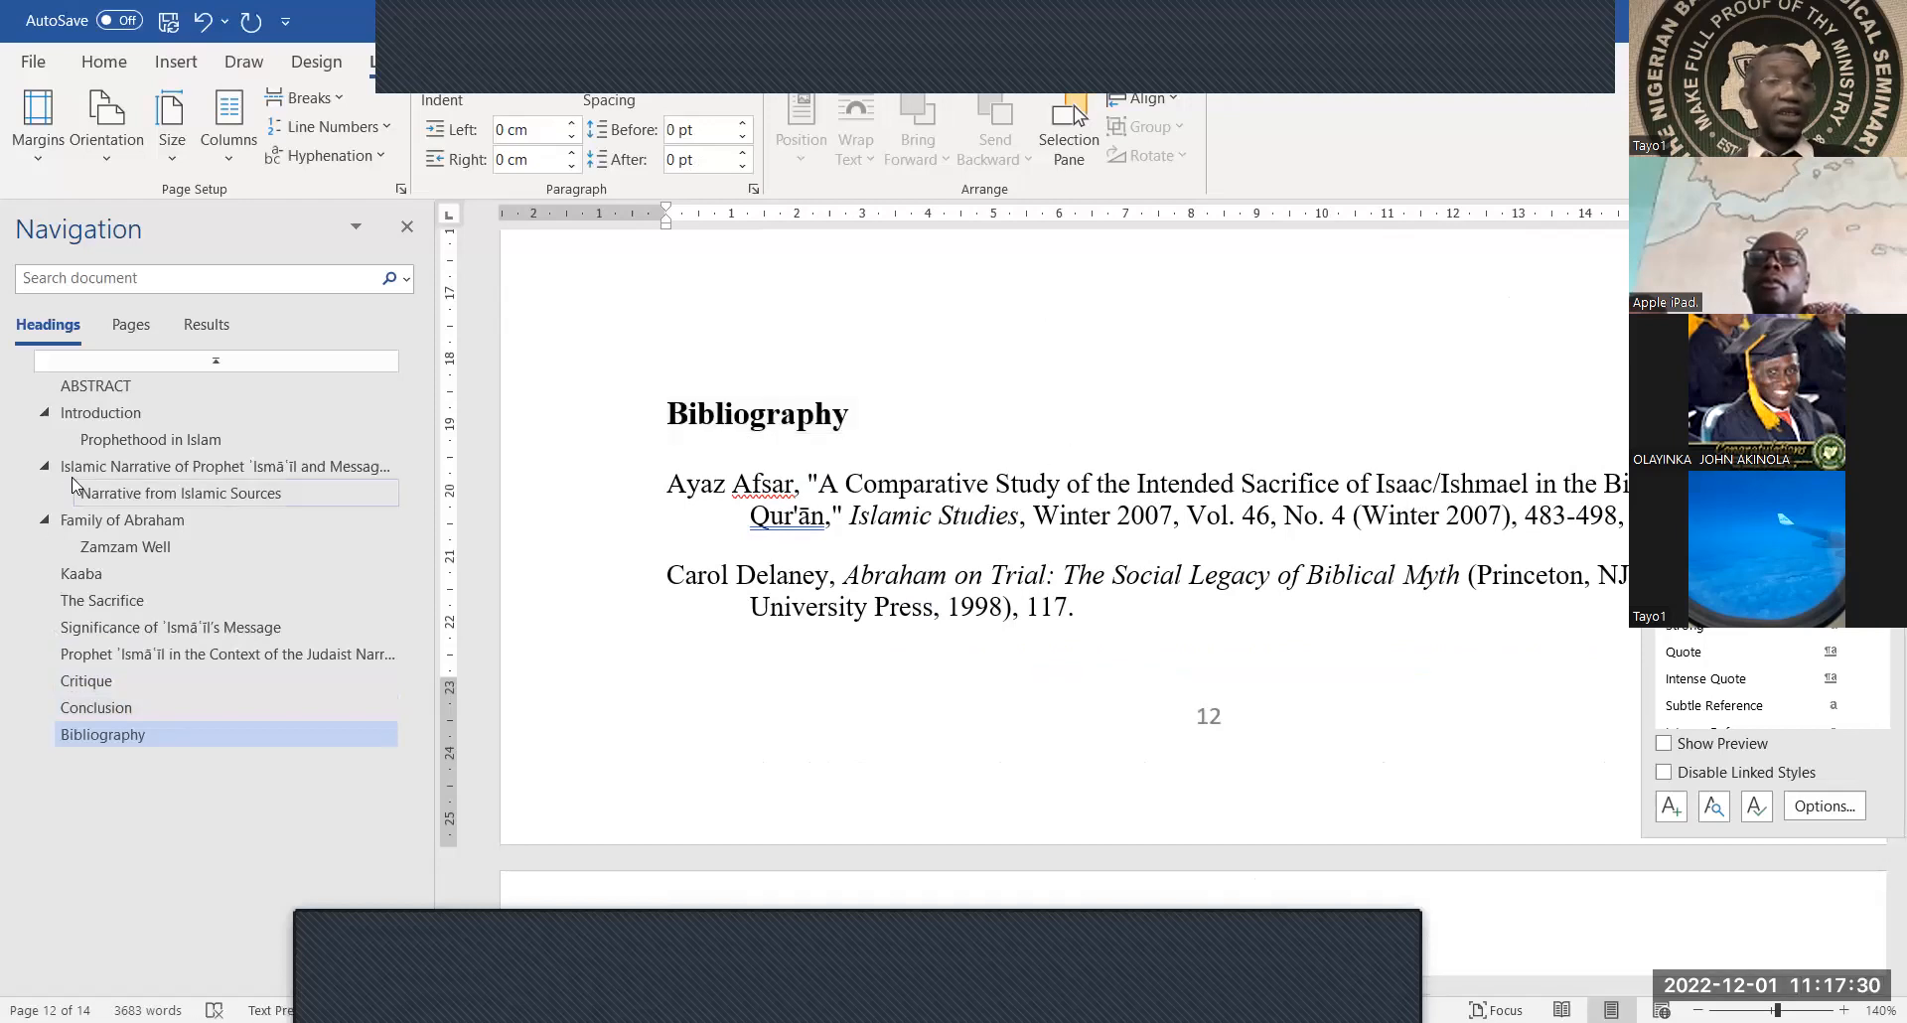
left_click(95, 417)
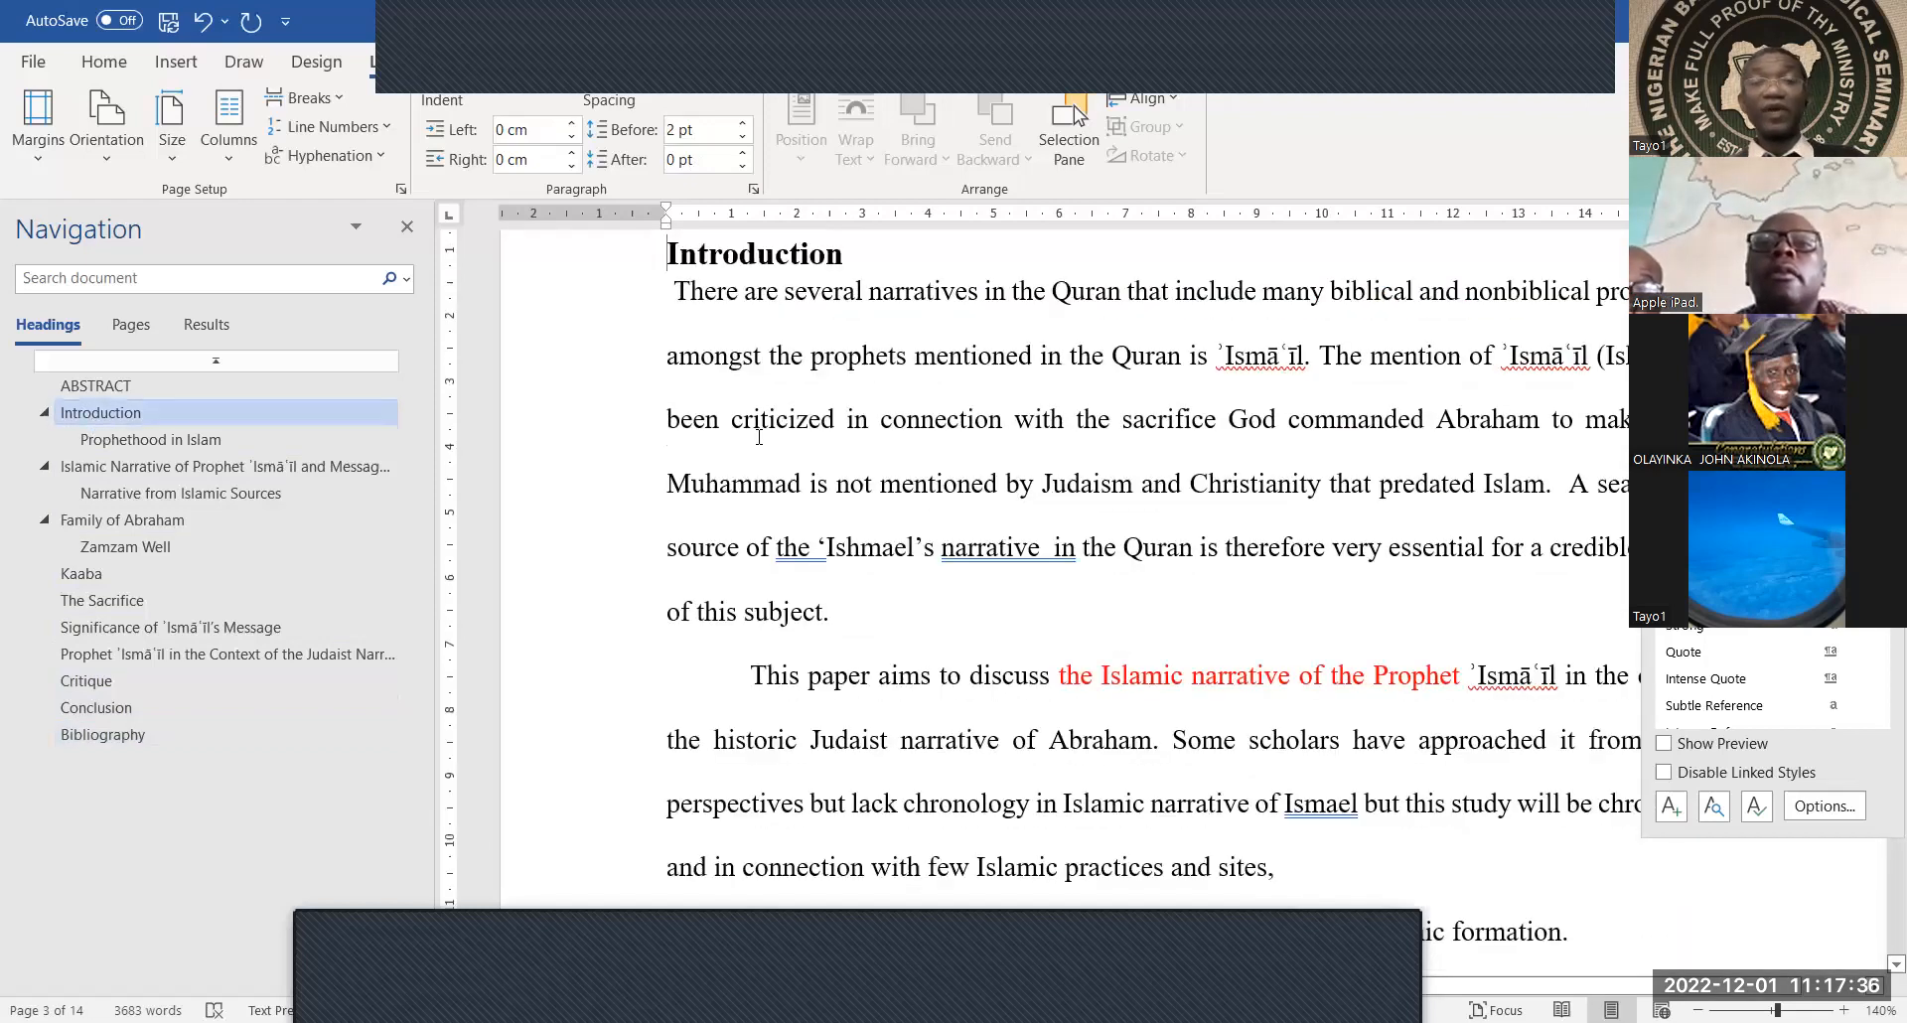
Scroll up from Introduction to the end of page 1, showing 'OCTOBER 2022.' above ABSTRACT
scroll(759, 437, "up", 3)
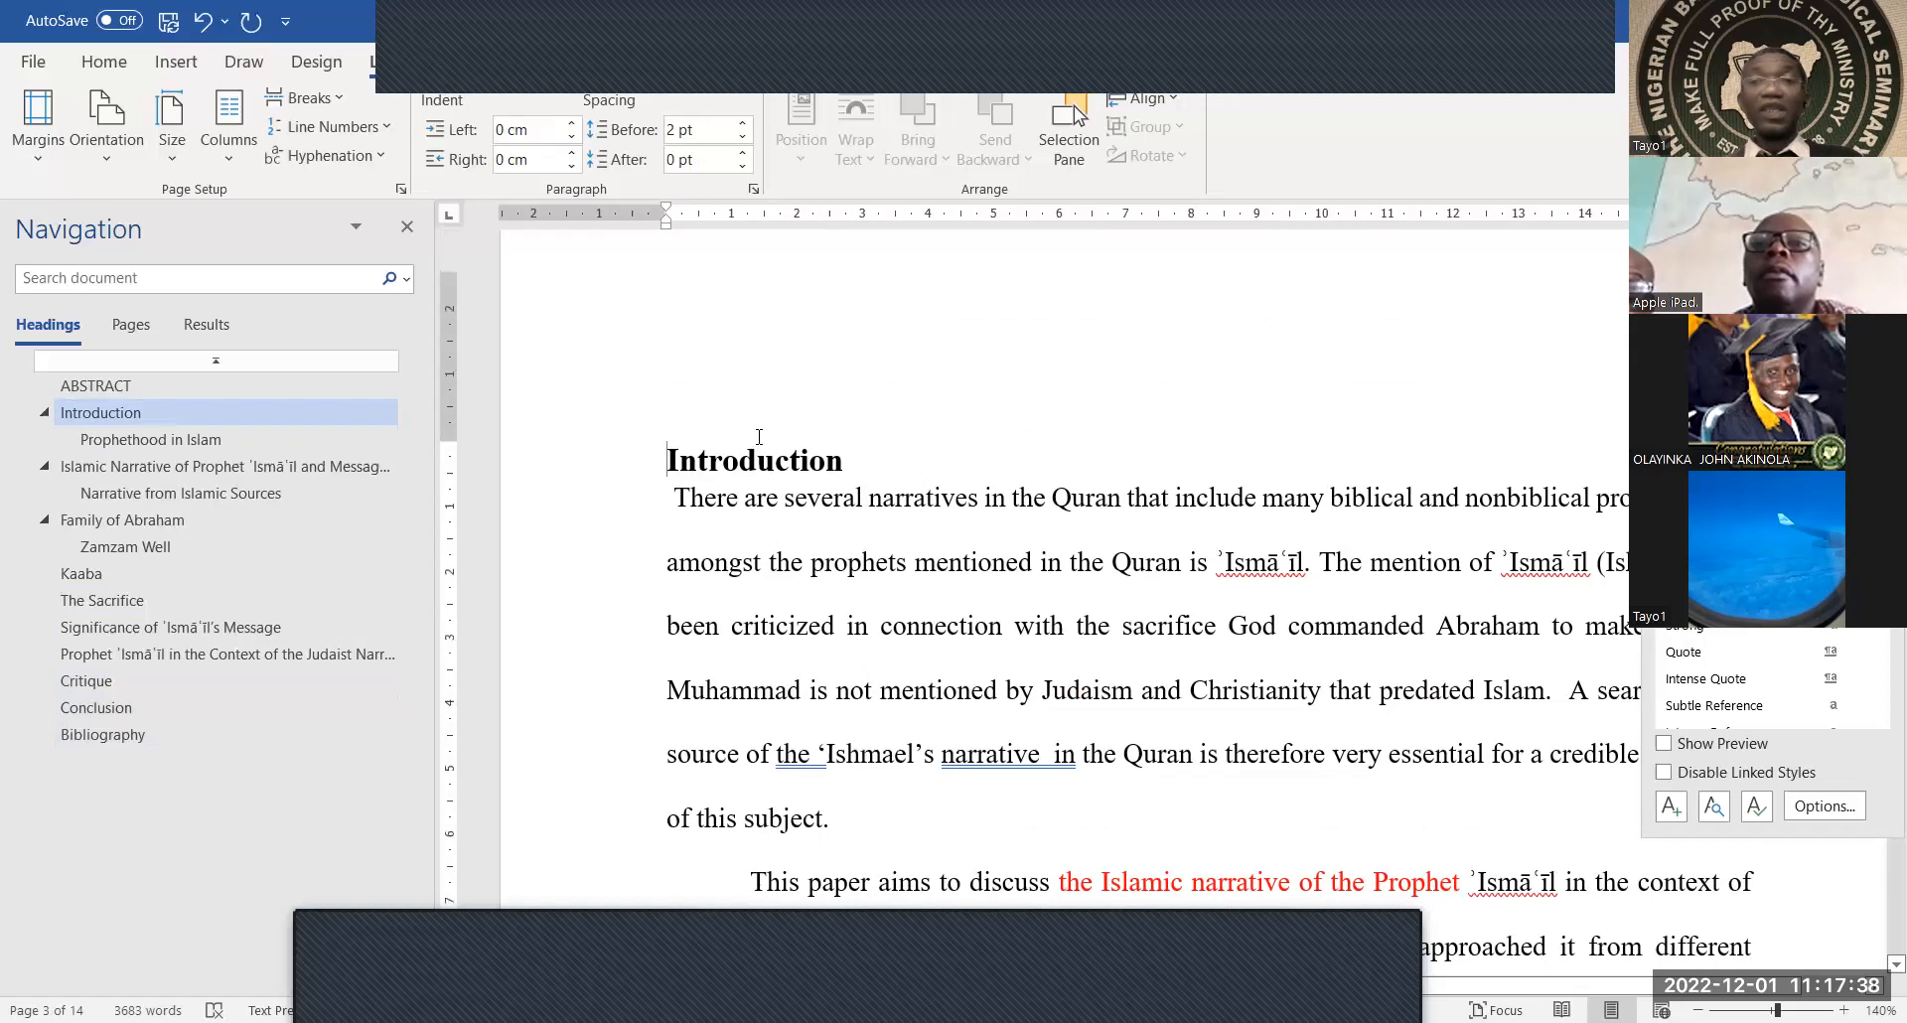
scroll(954, 634, "up", 3)
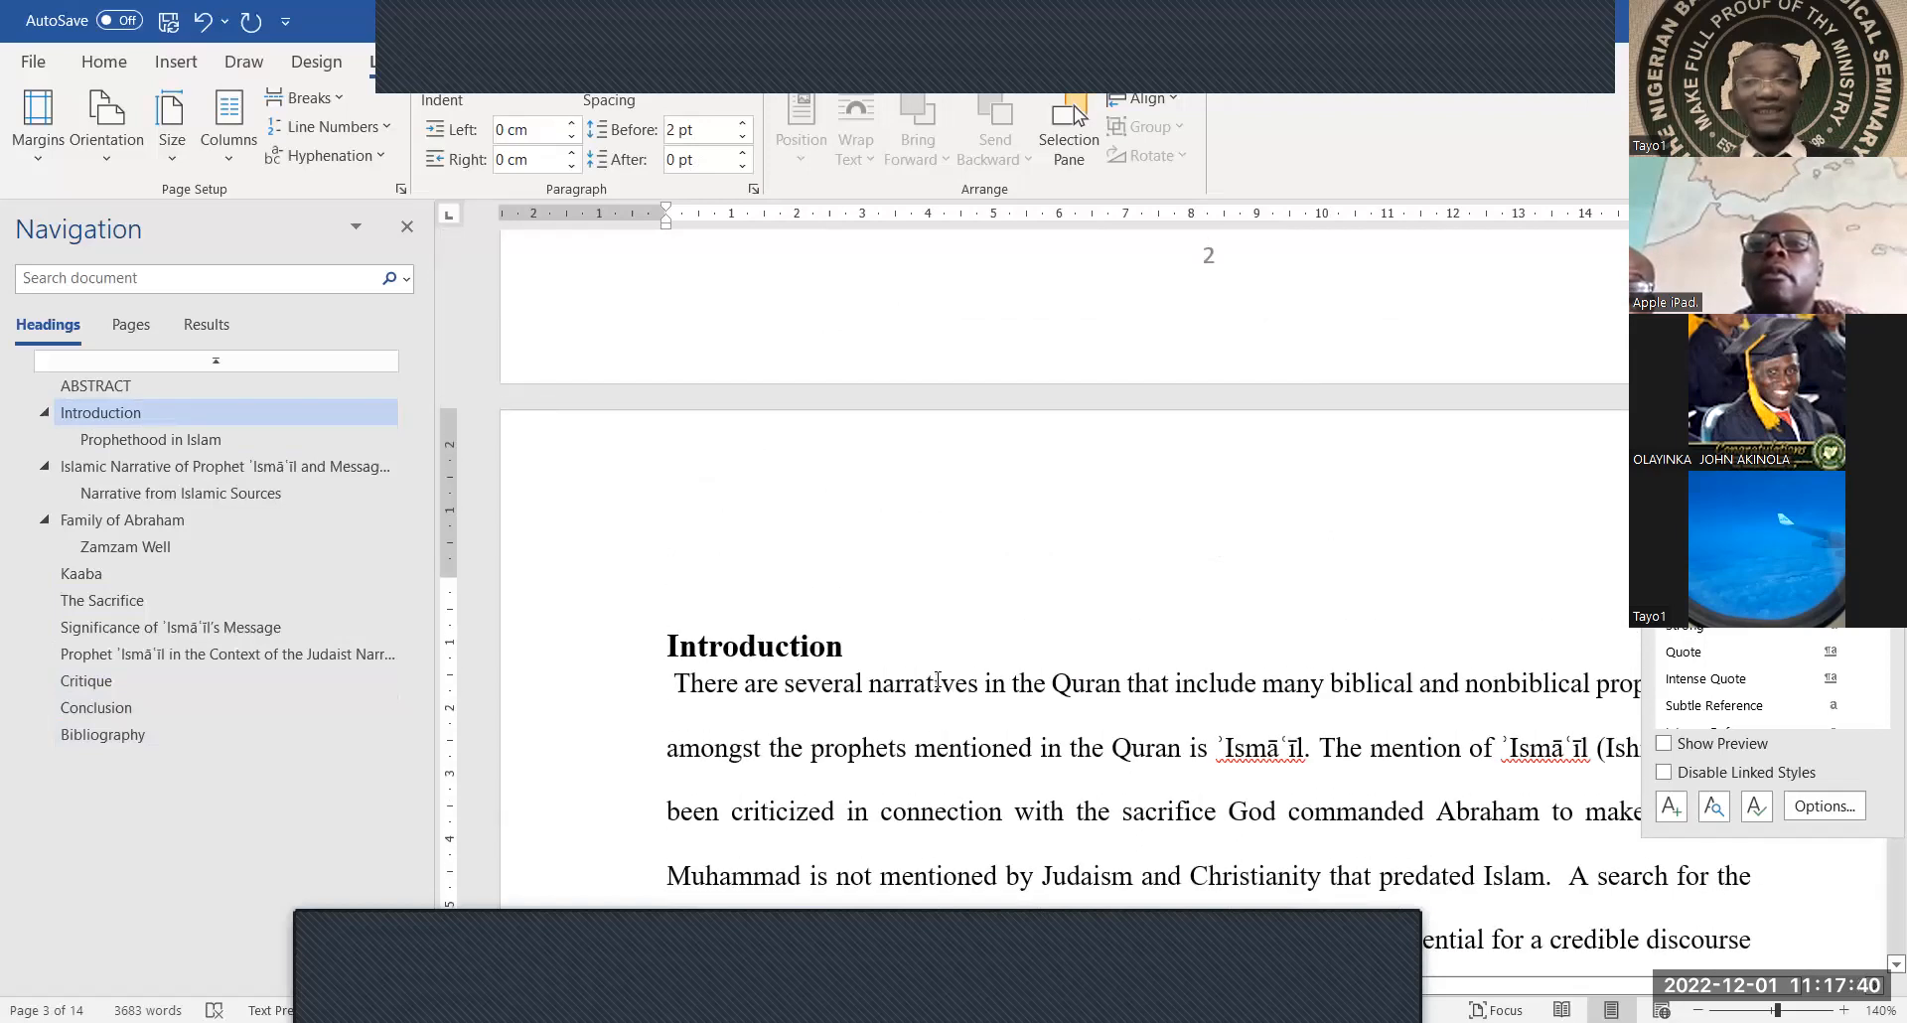
scroll(937, 681, "up", 3)
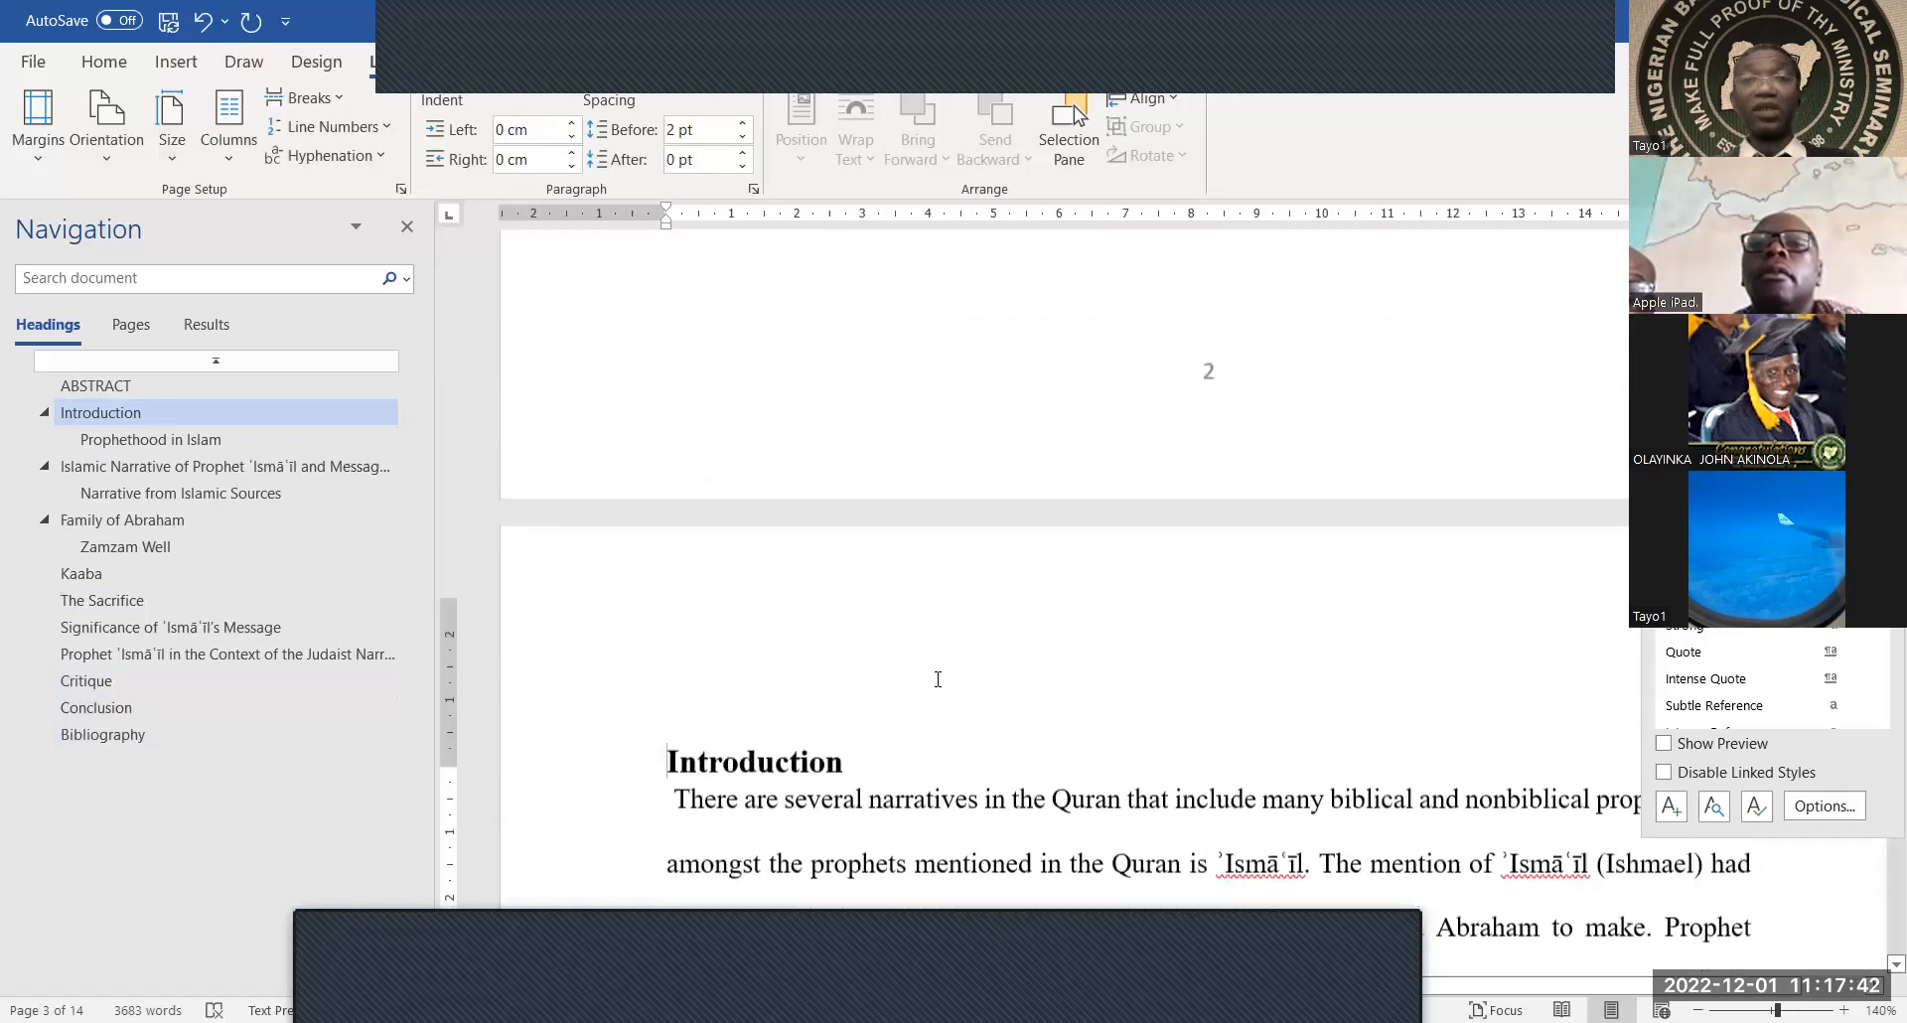
scroll(934, 678, "up", 10)
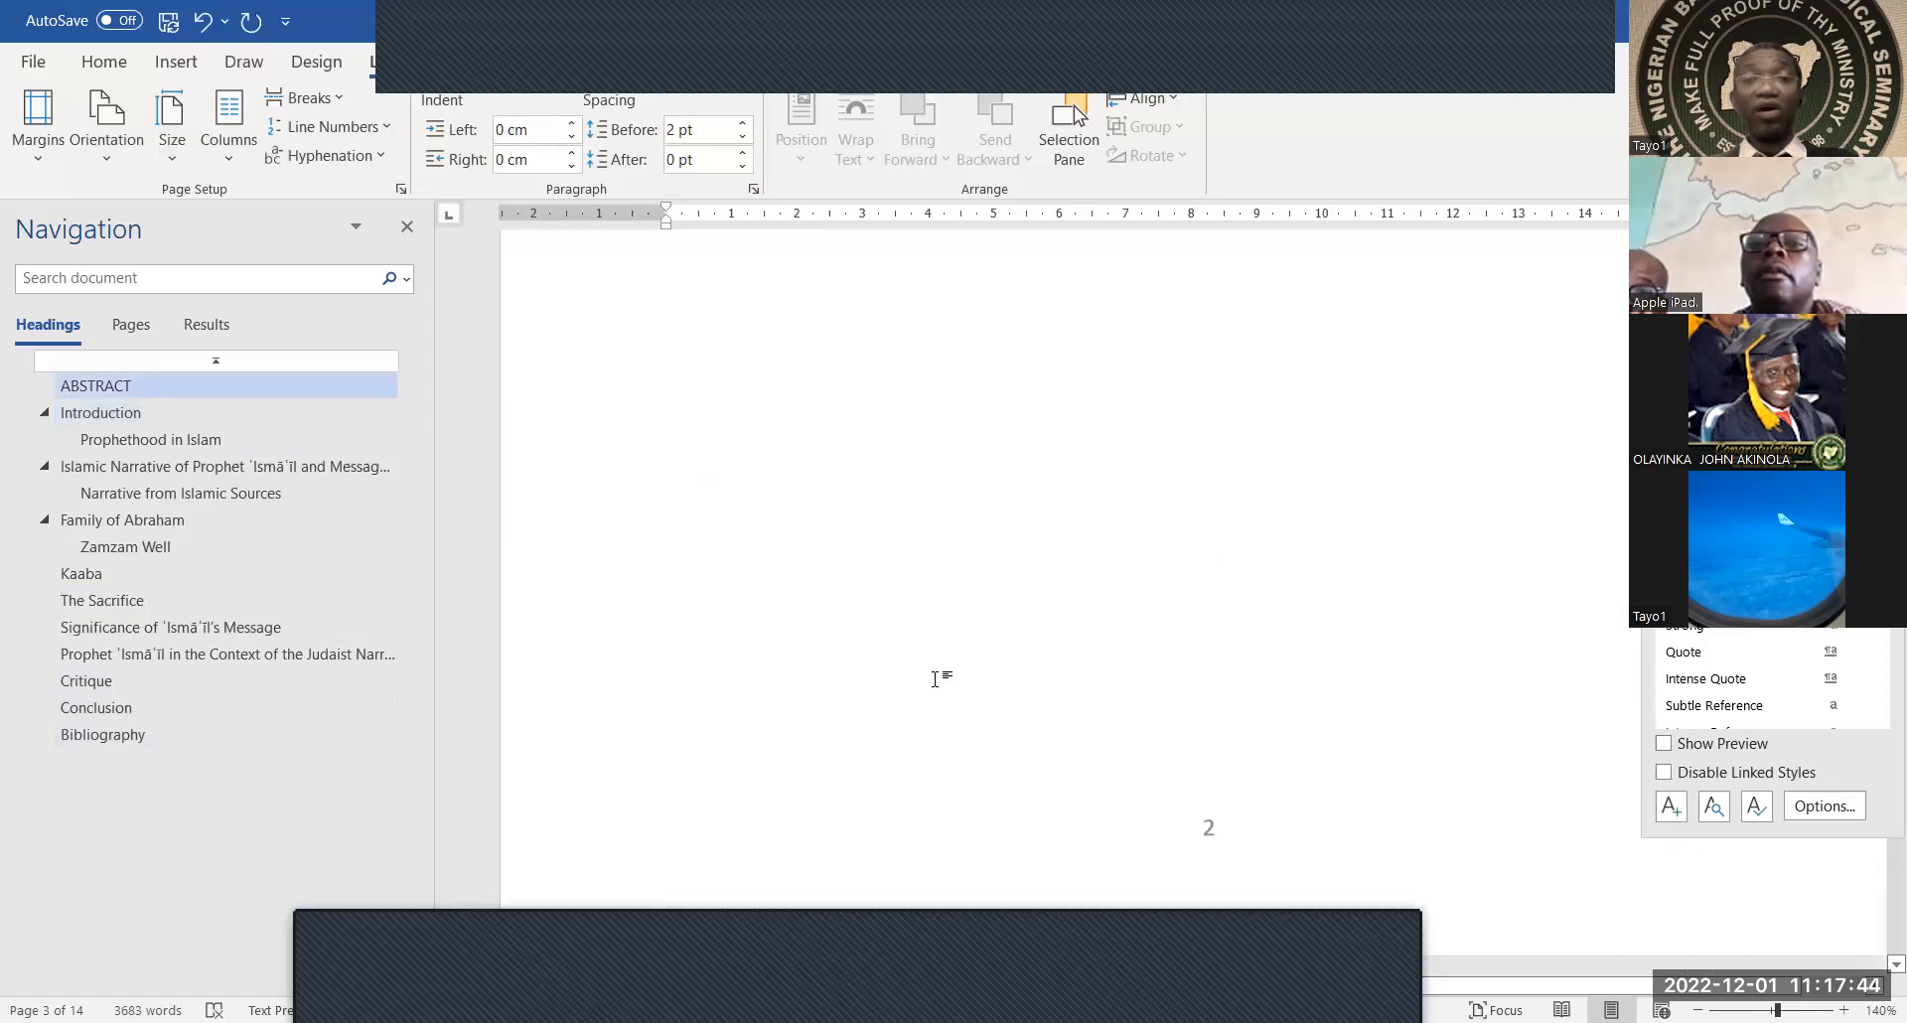
scroll(937, 679, "up", 5)
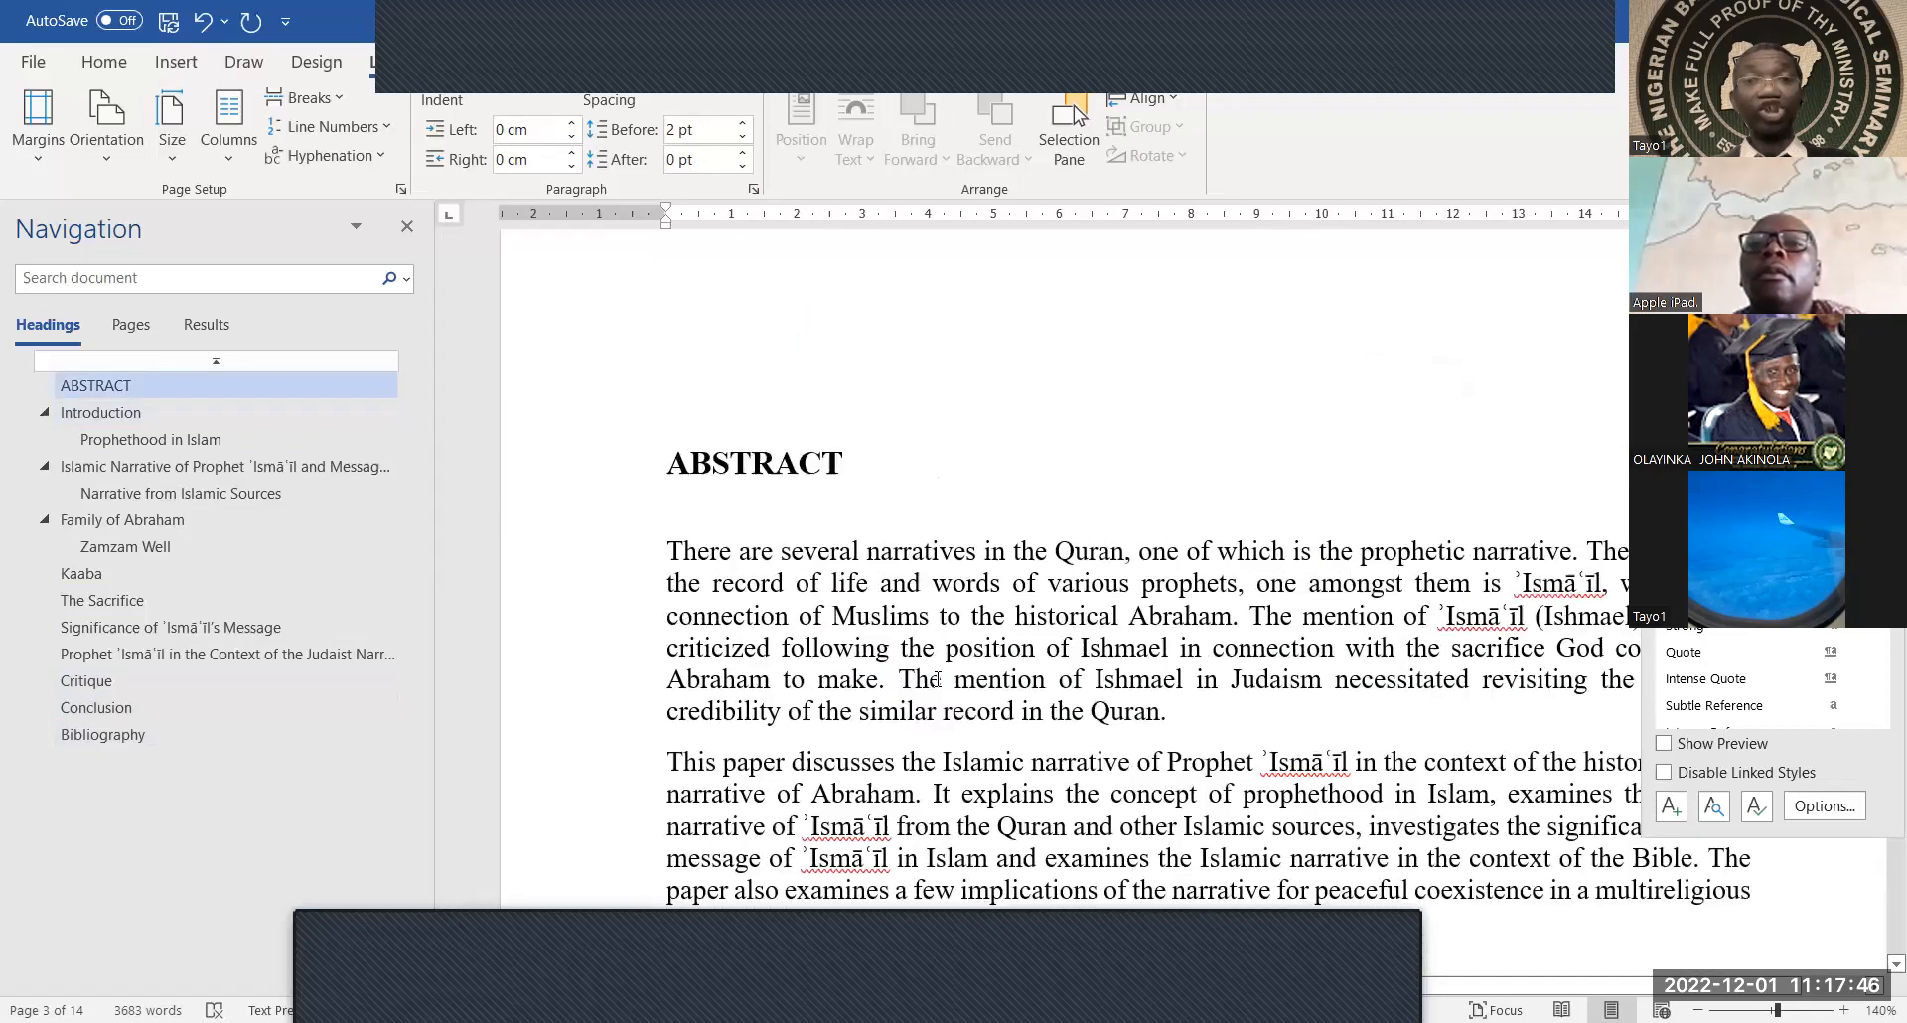
scroll(940, 688, "up", 4)
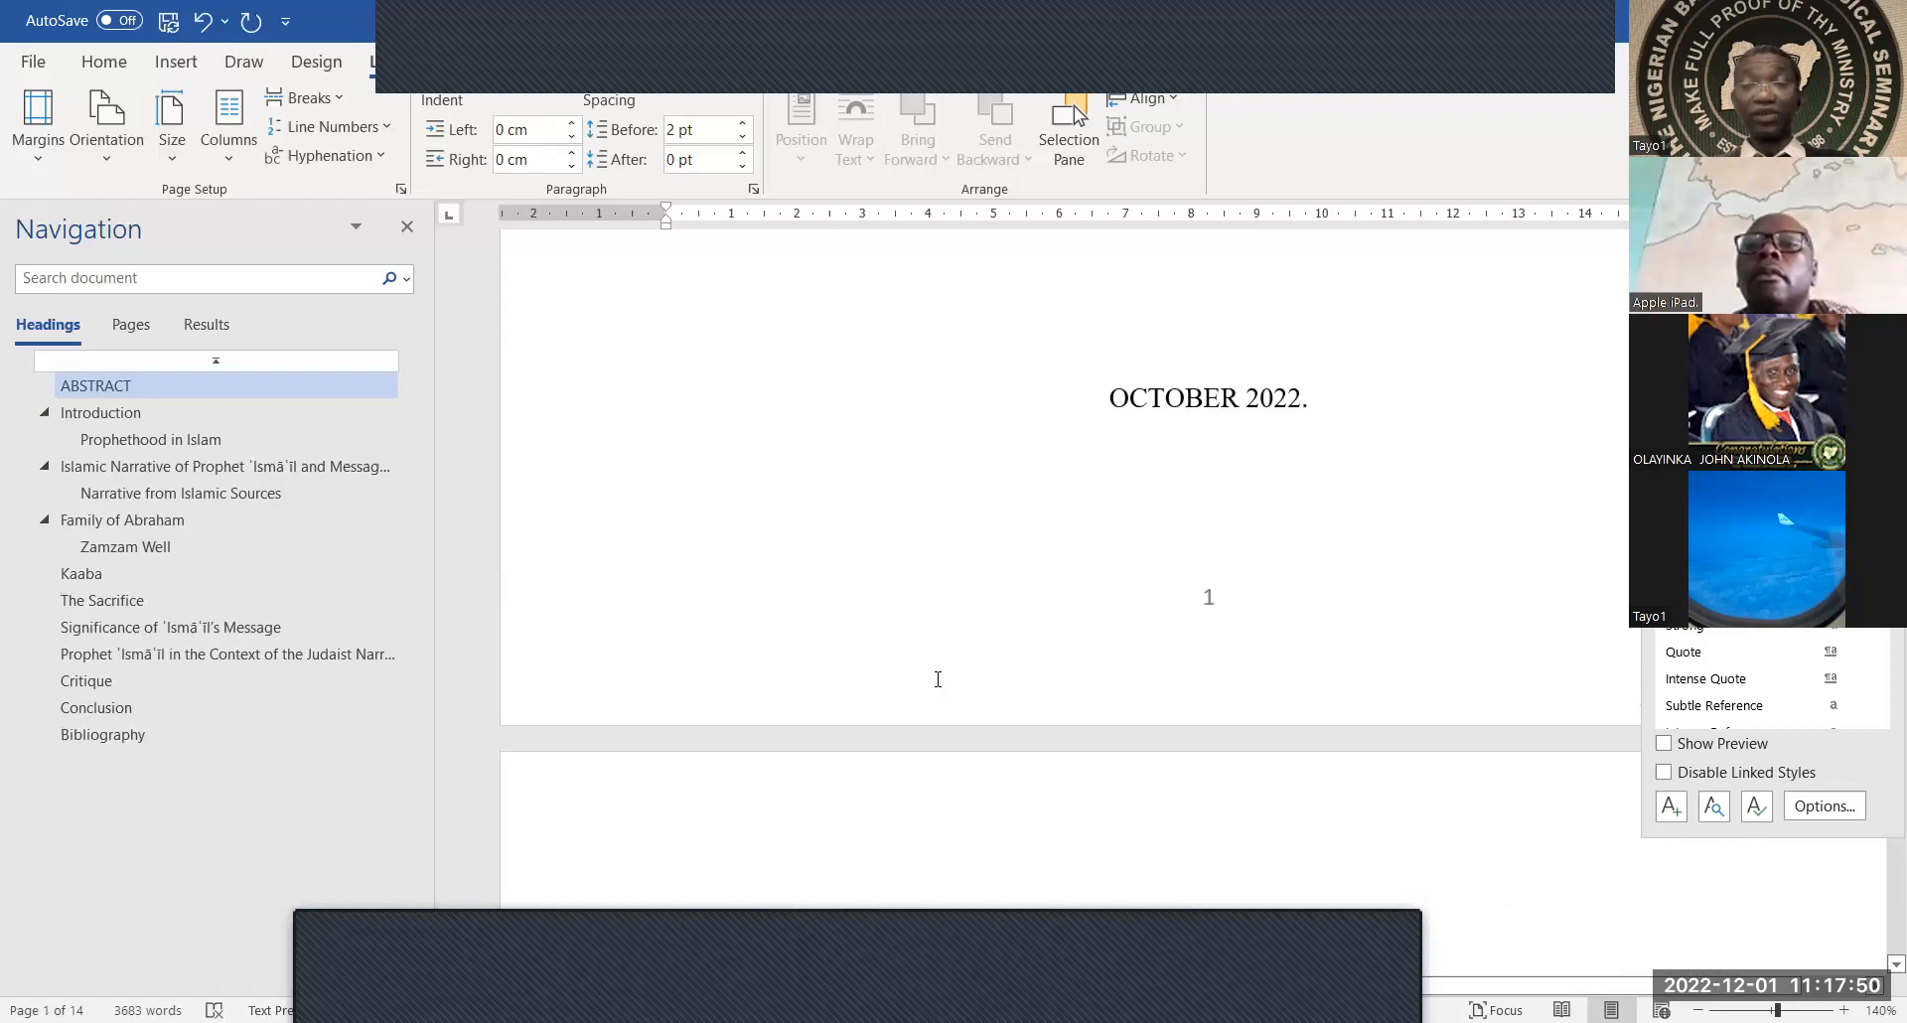
scroll(938, 679, "down", 3)
scroll(937, 679, "down", 1)
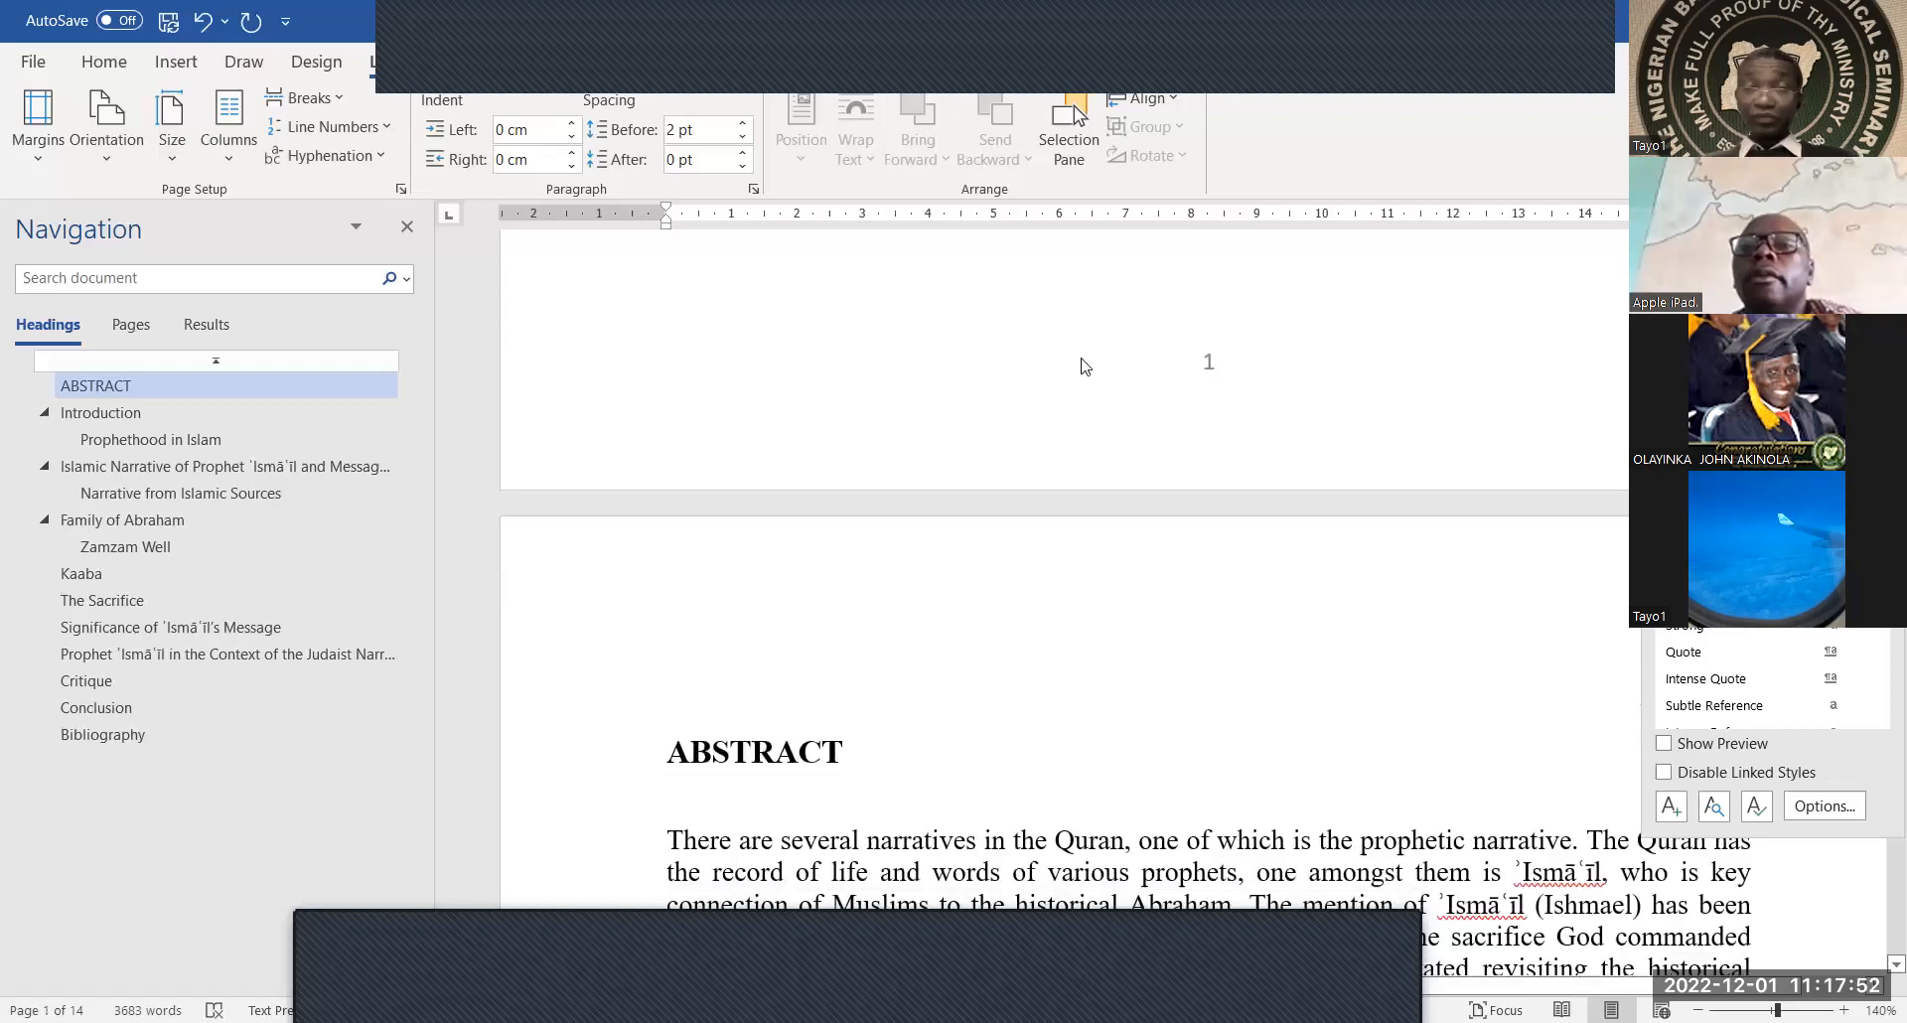
scroll(1083, 358, "up", 5)
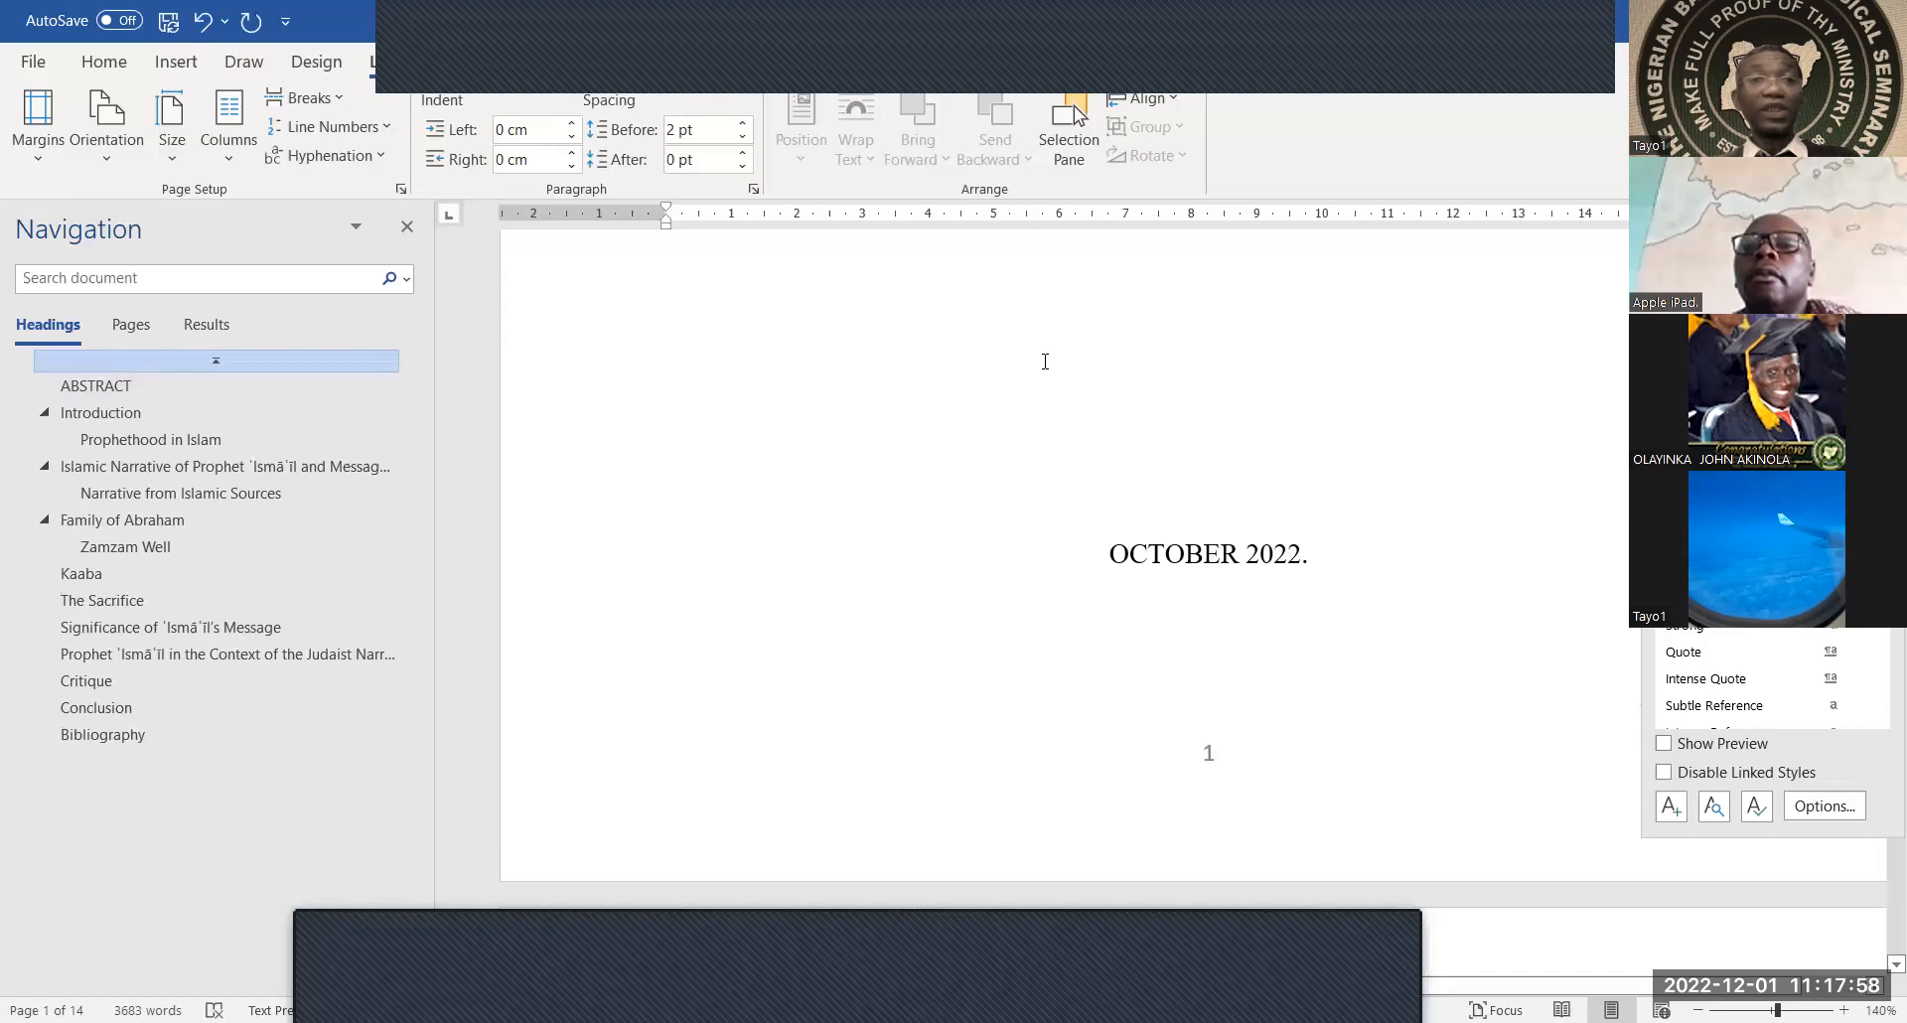
scroll(1043, 357, "down", 3)
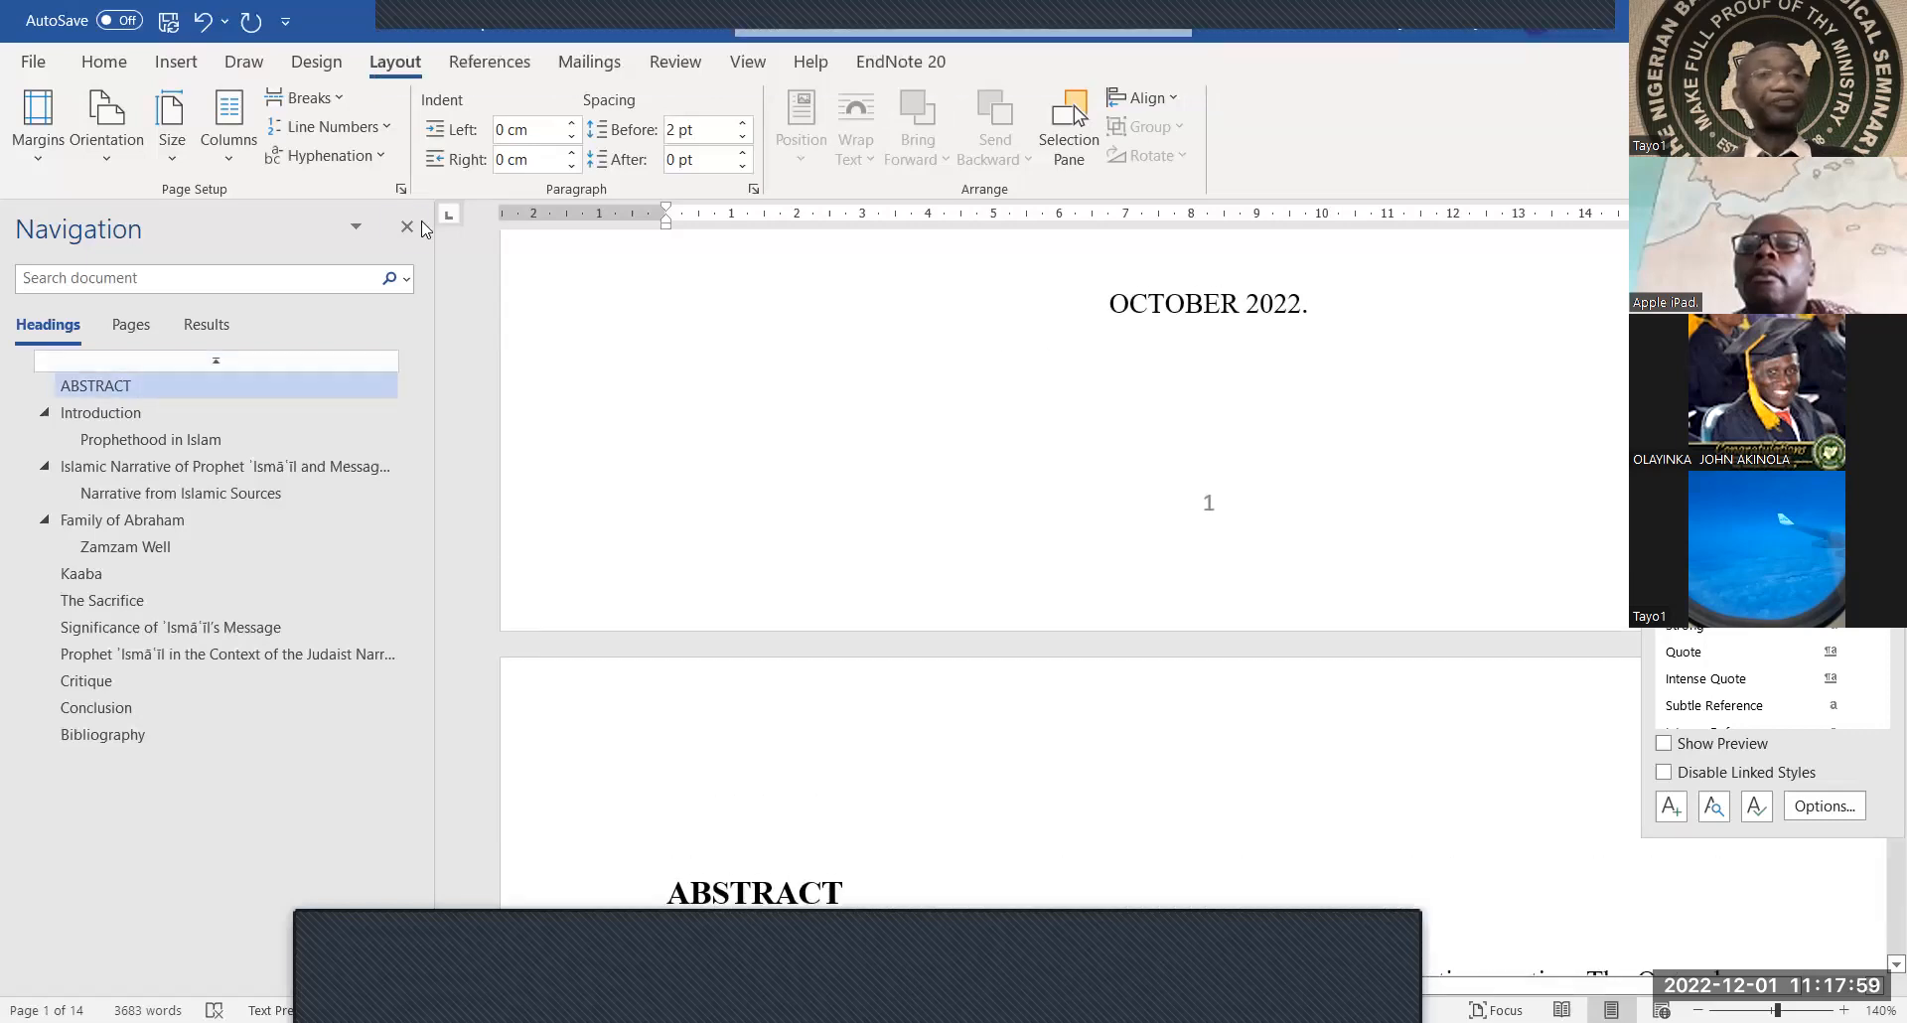
Format the front-section page numbers as lowercase Roman numerals i, ii, iii, starting at i
left_click(174, 60)
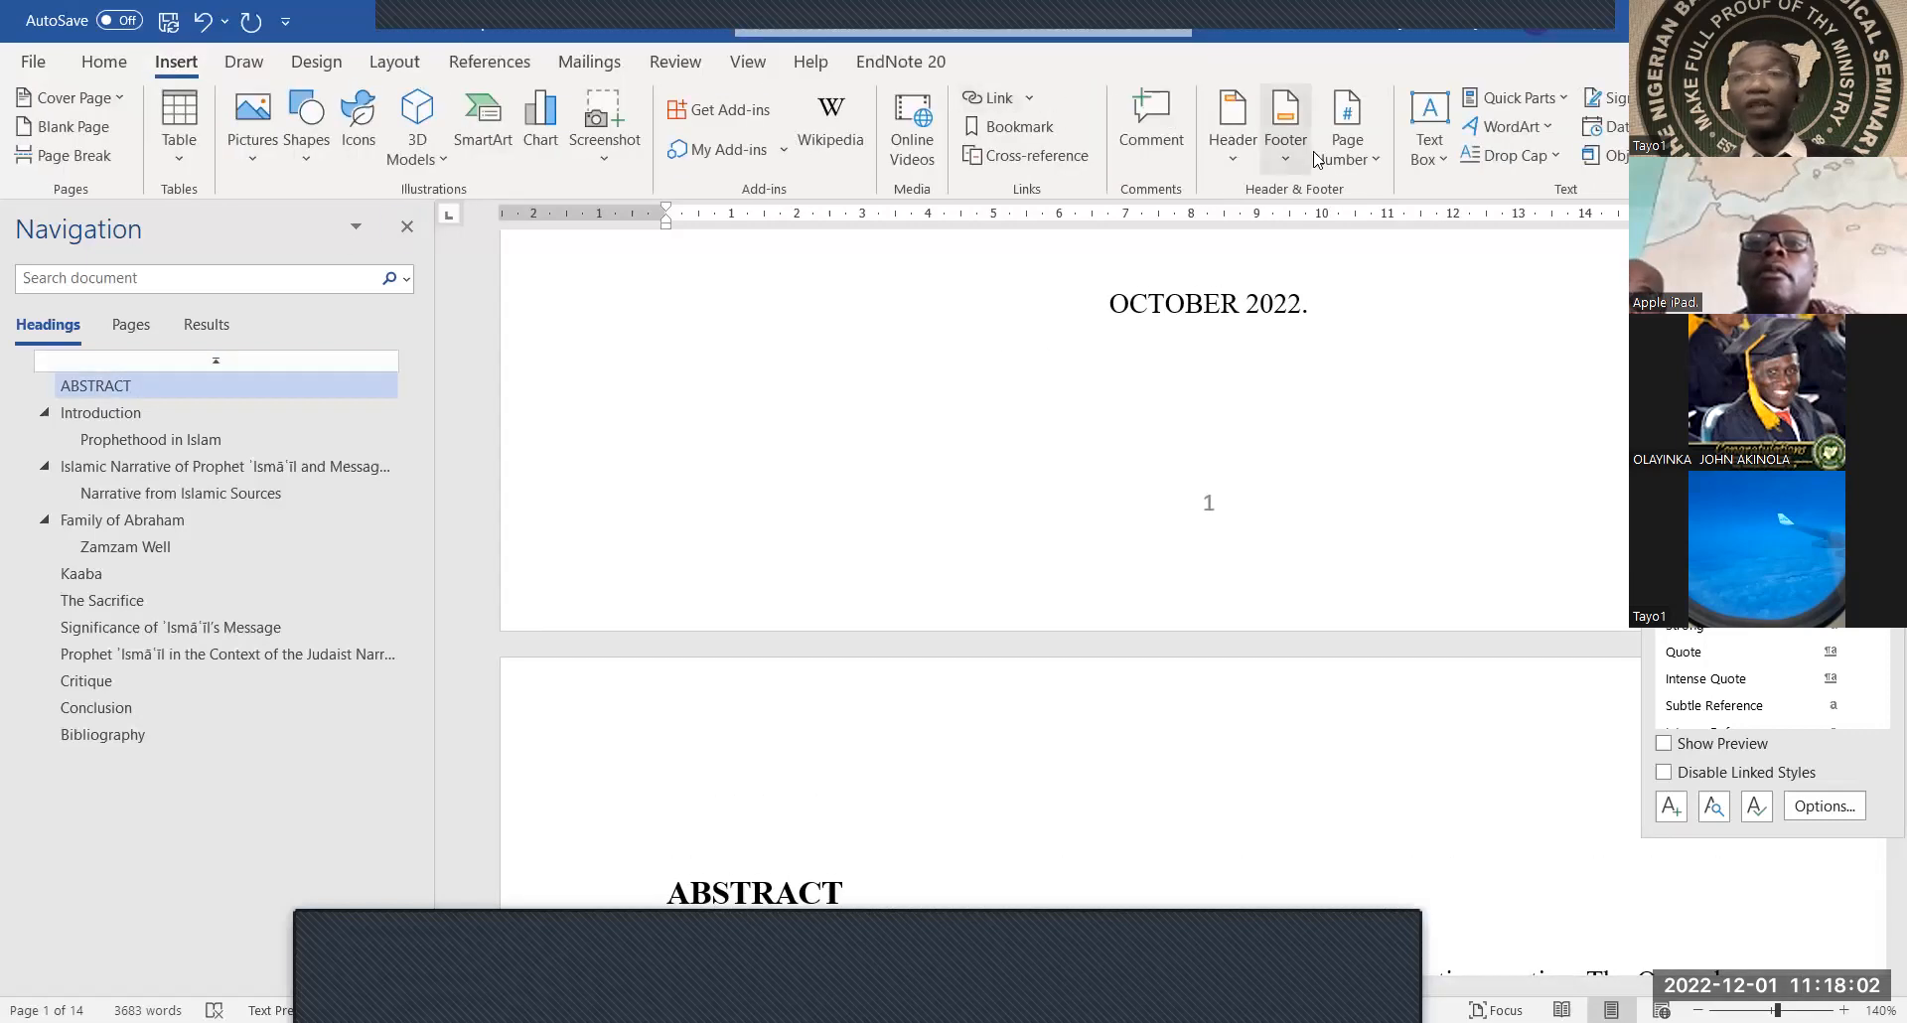
left_click(1348, 159)
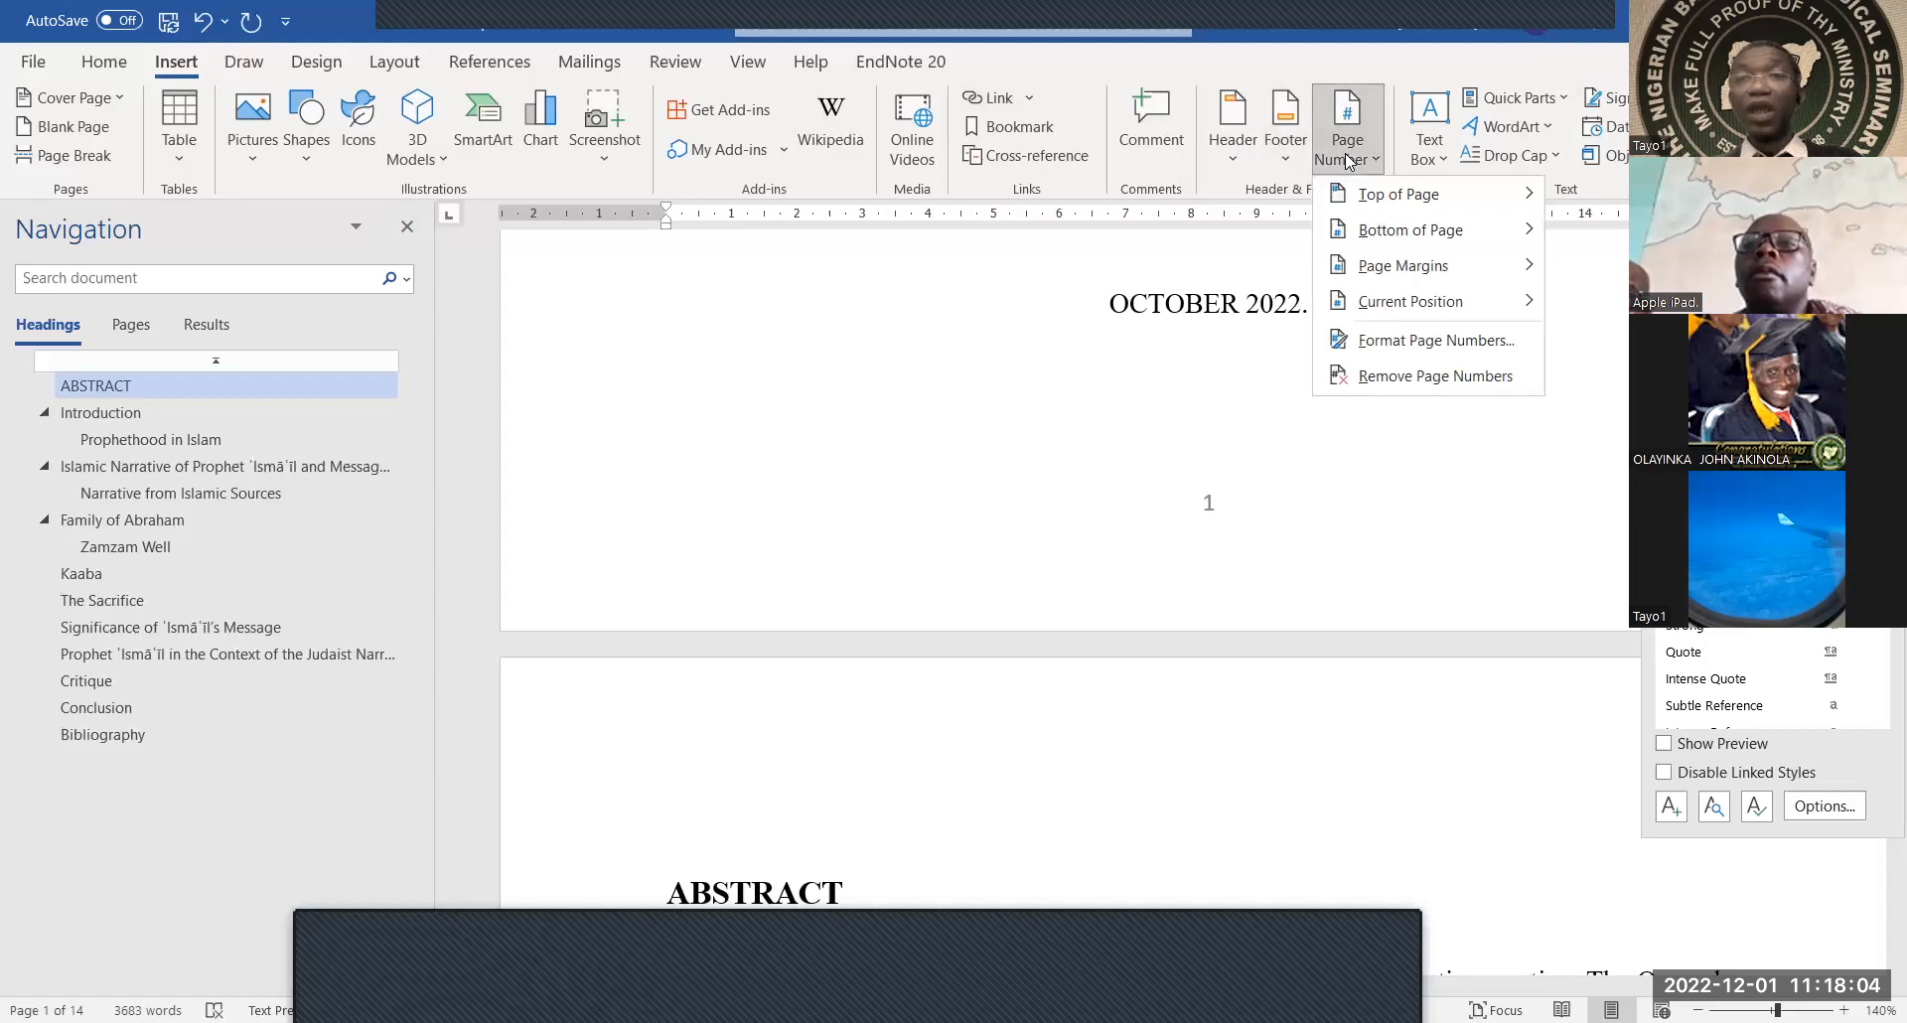
left_click(1405, 342)
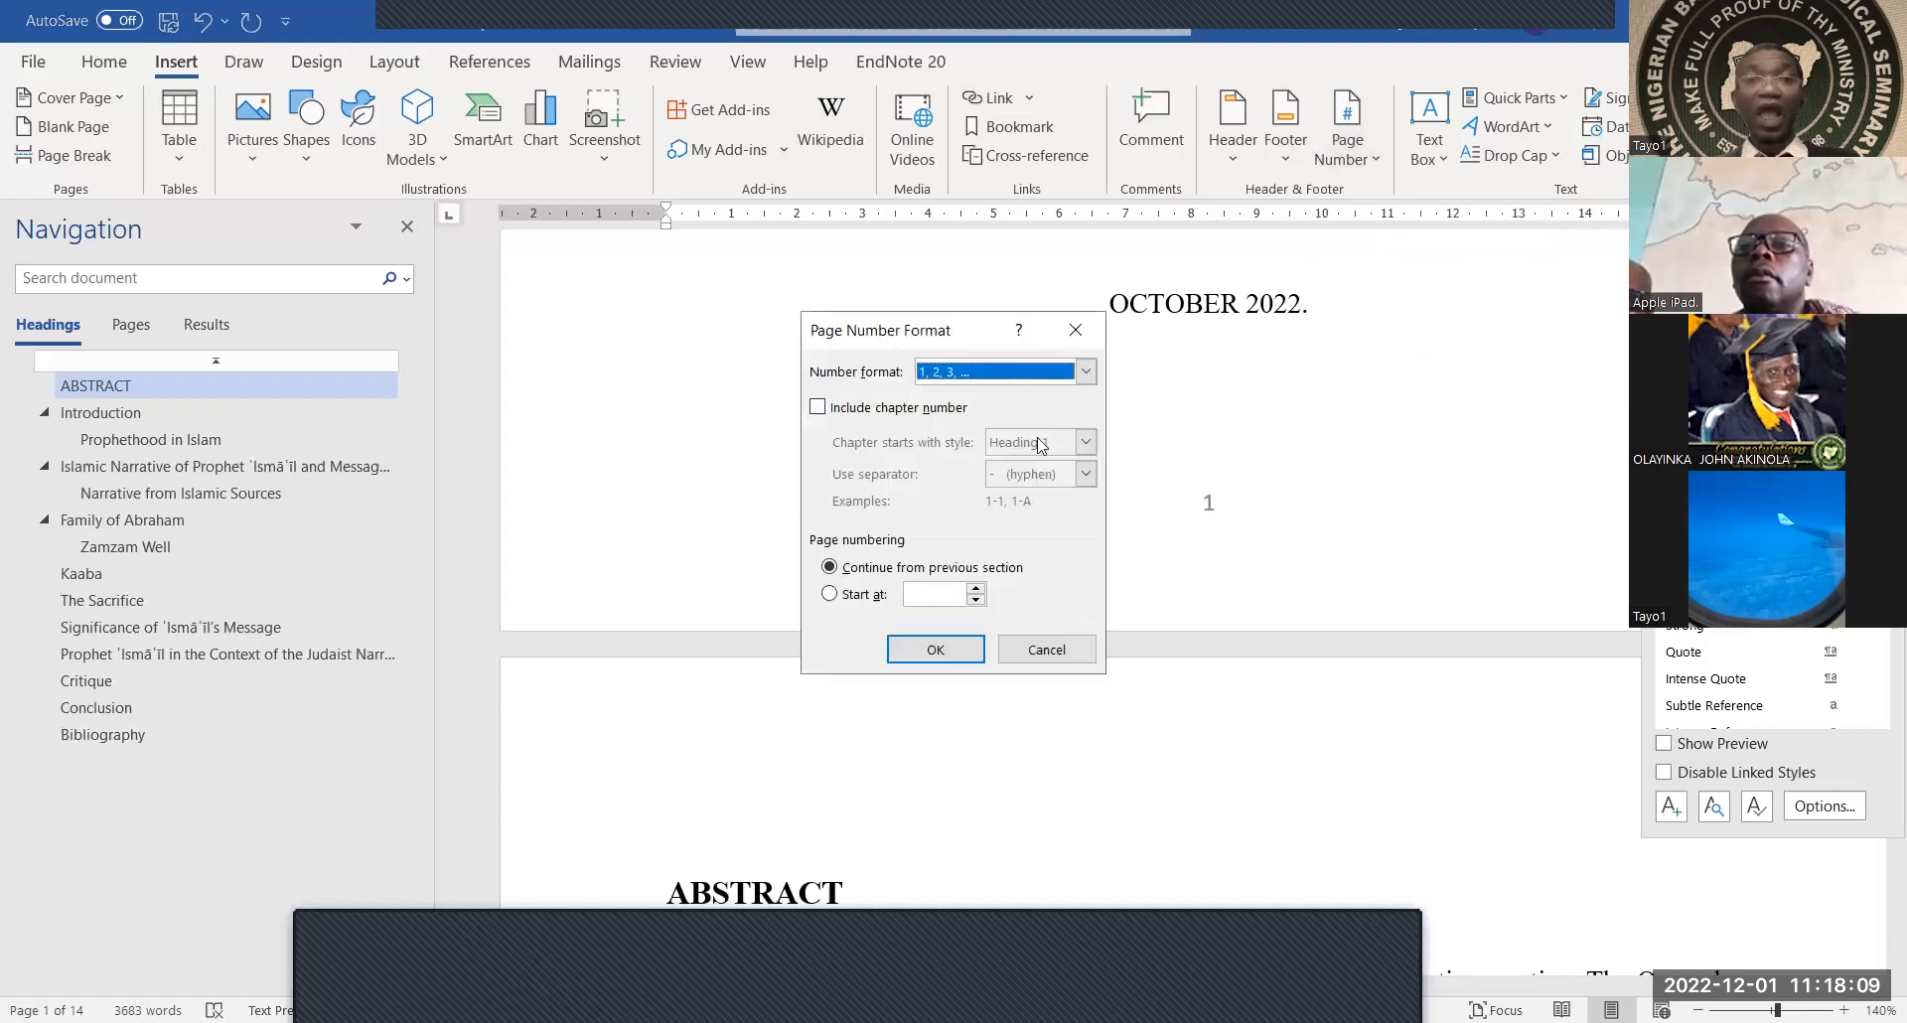
left_click(1086, 373)
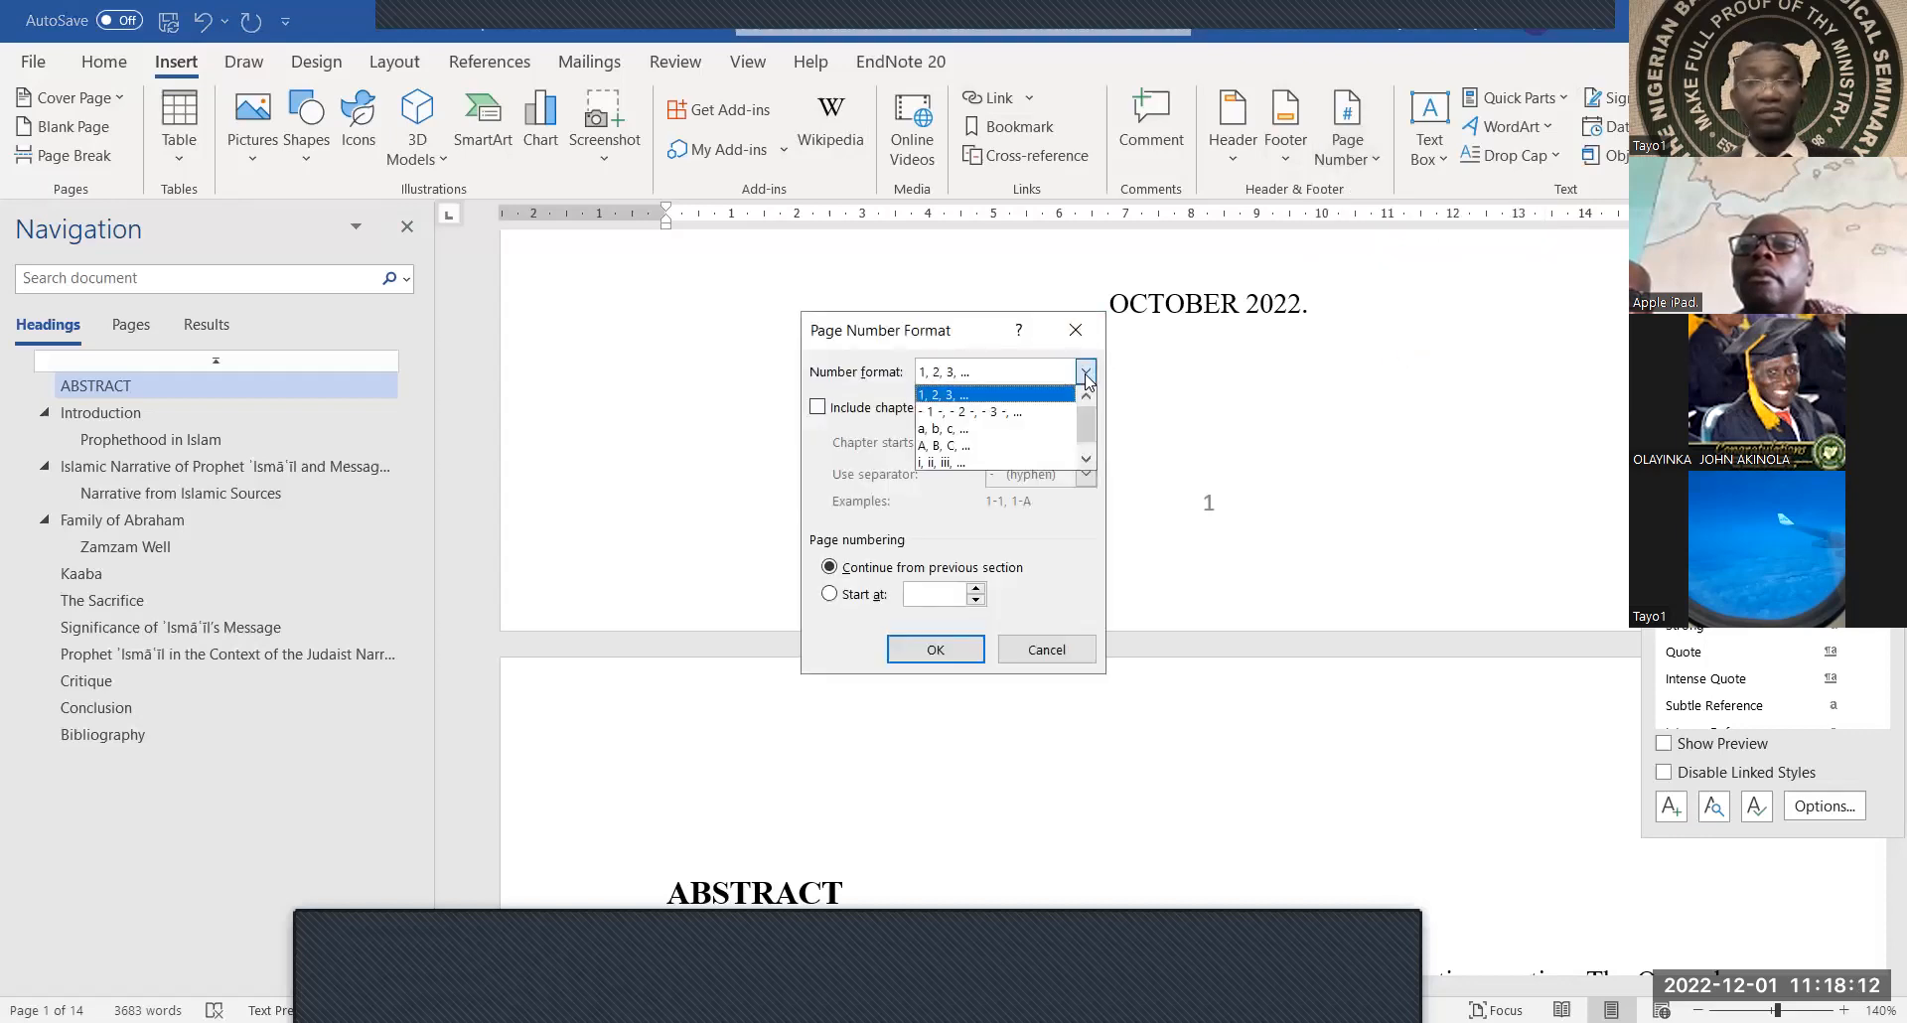
left_click(983, 463)
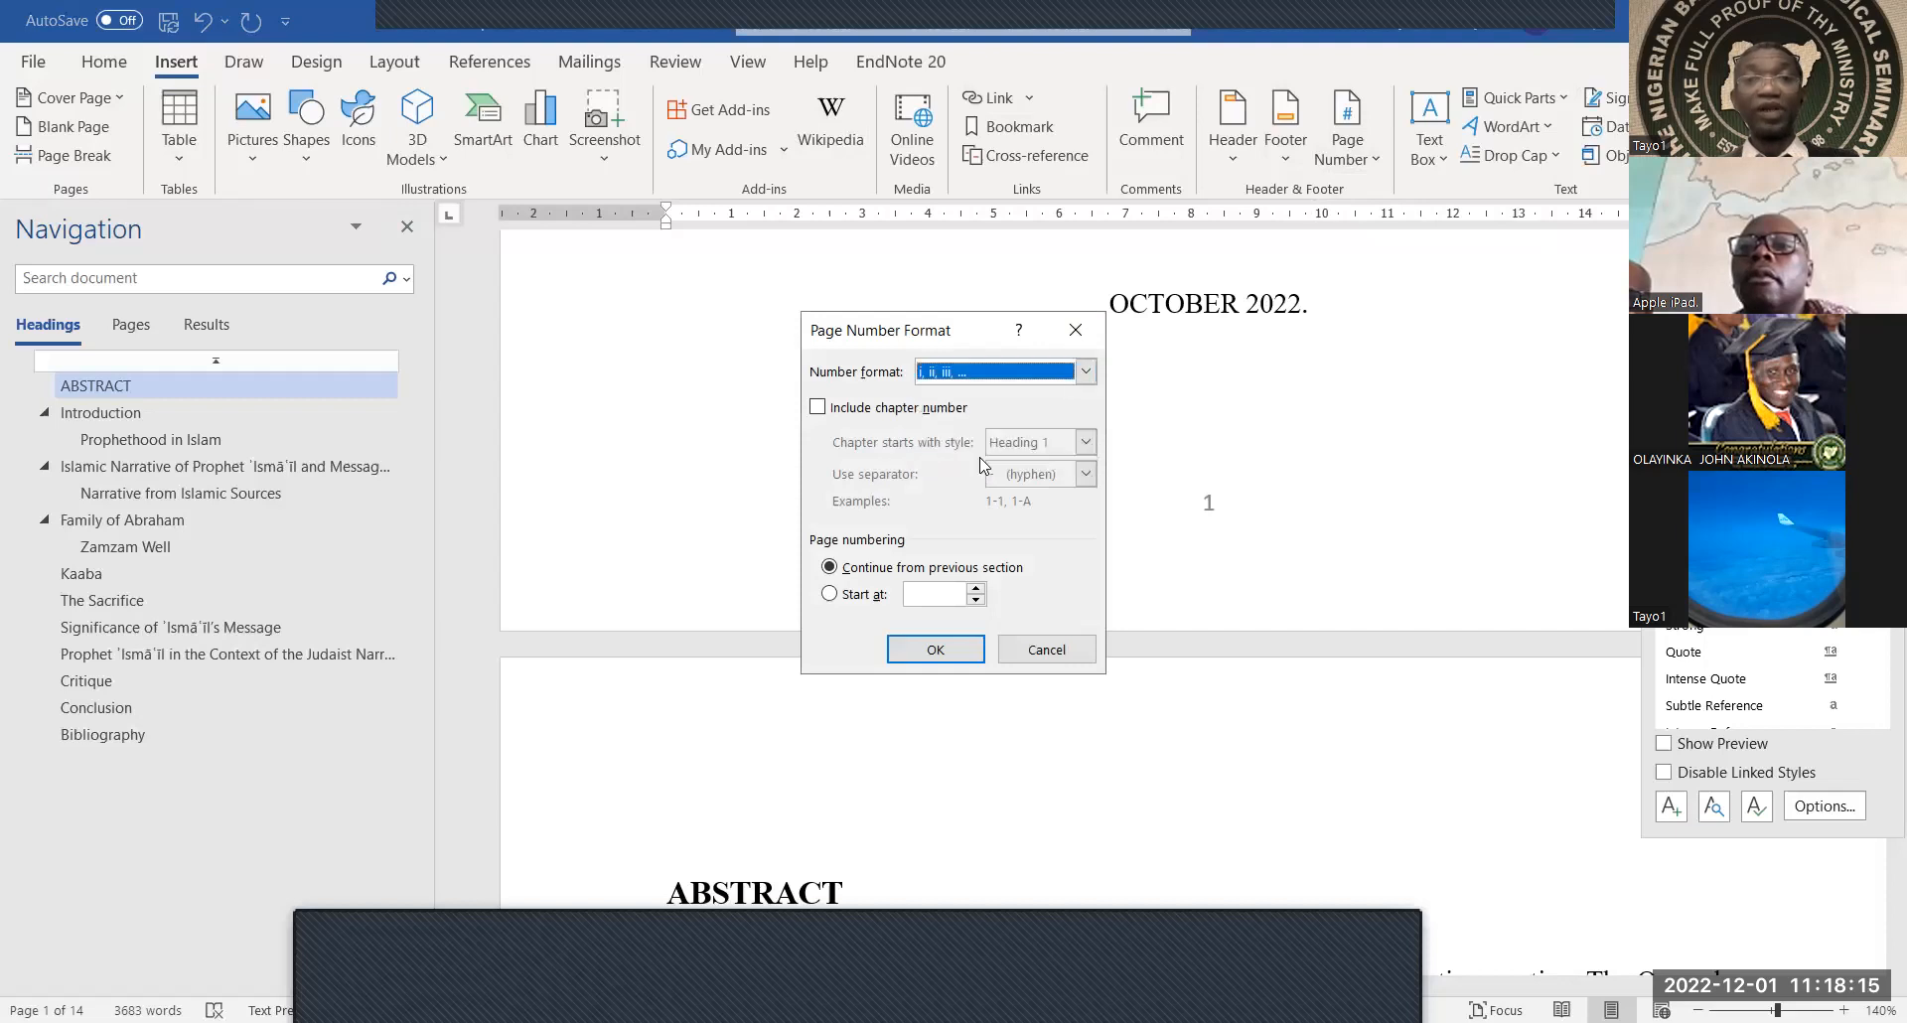
left_click(831, 596)
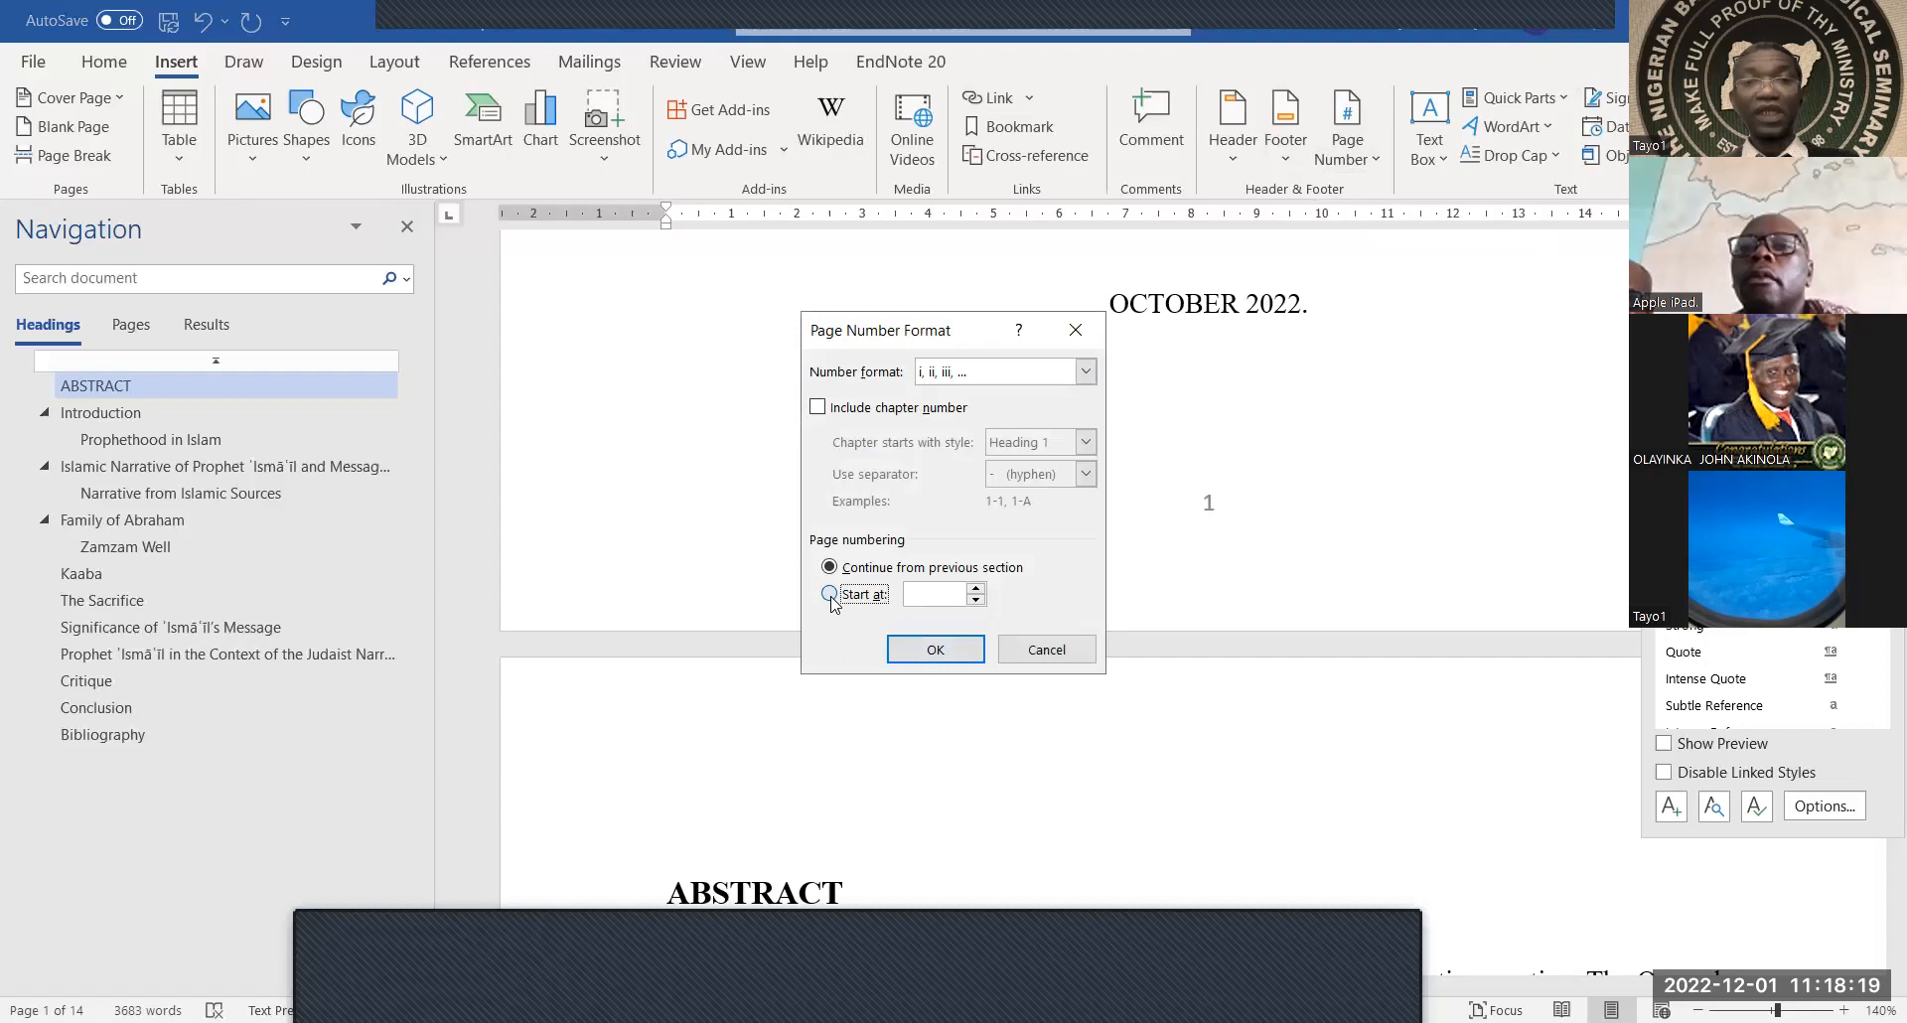
left_click(939, 653)
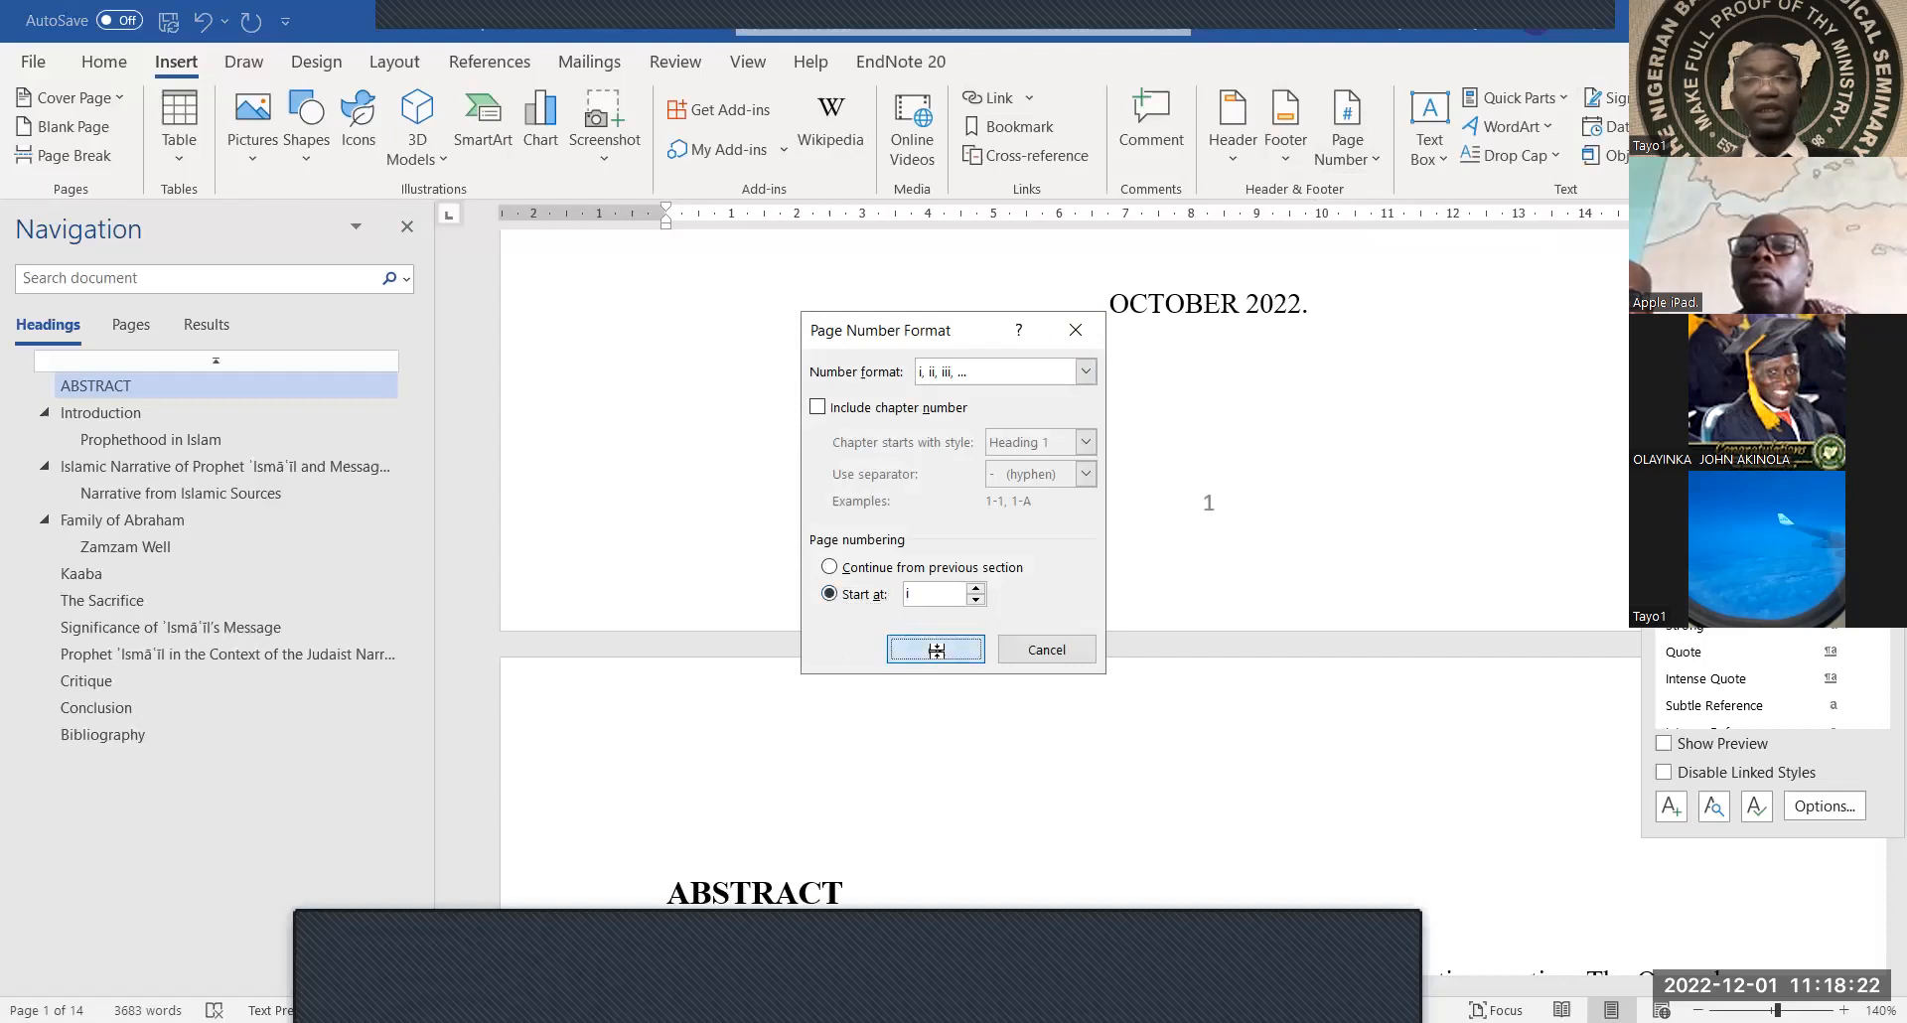
scroll(992, 557, "up", 3)
Scroll through the title and abstract pages to confirm they are numbered i and ii
scroll(991, 557, "up", 10)
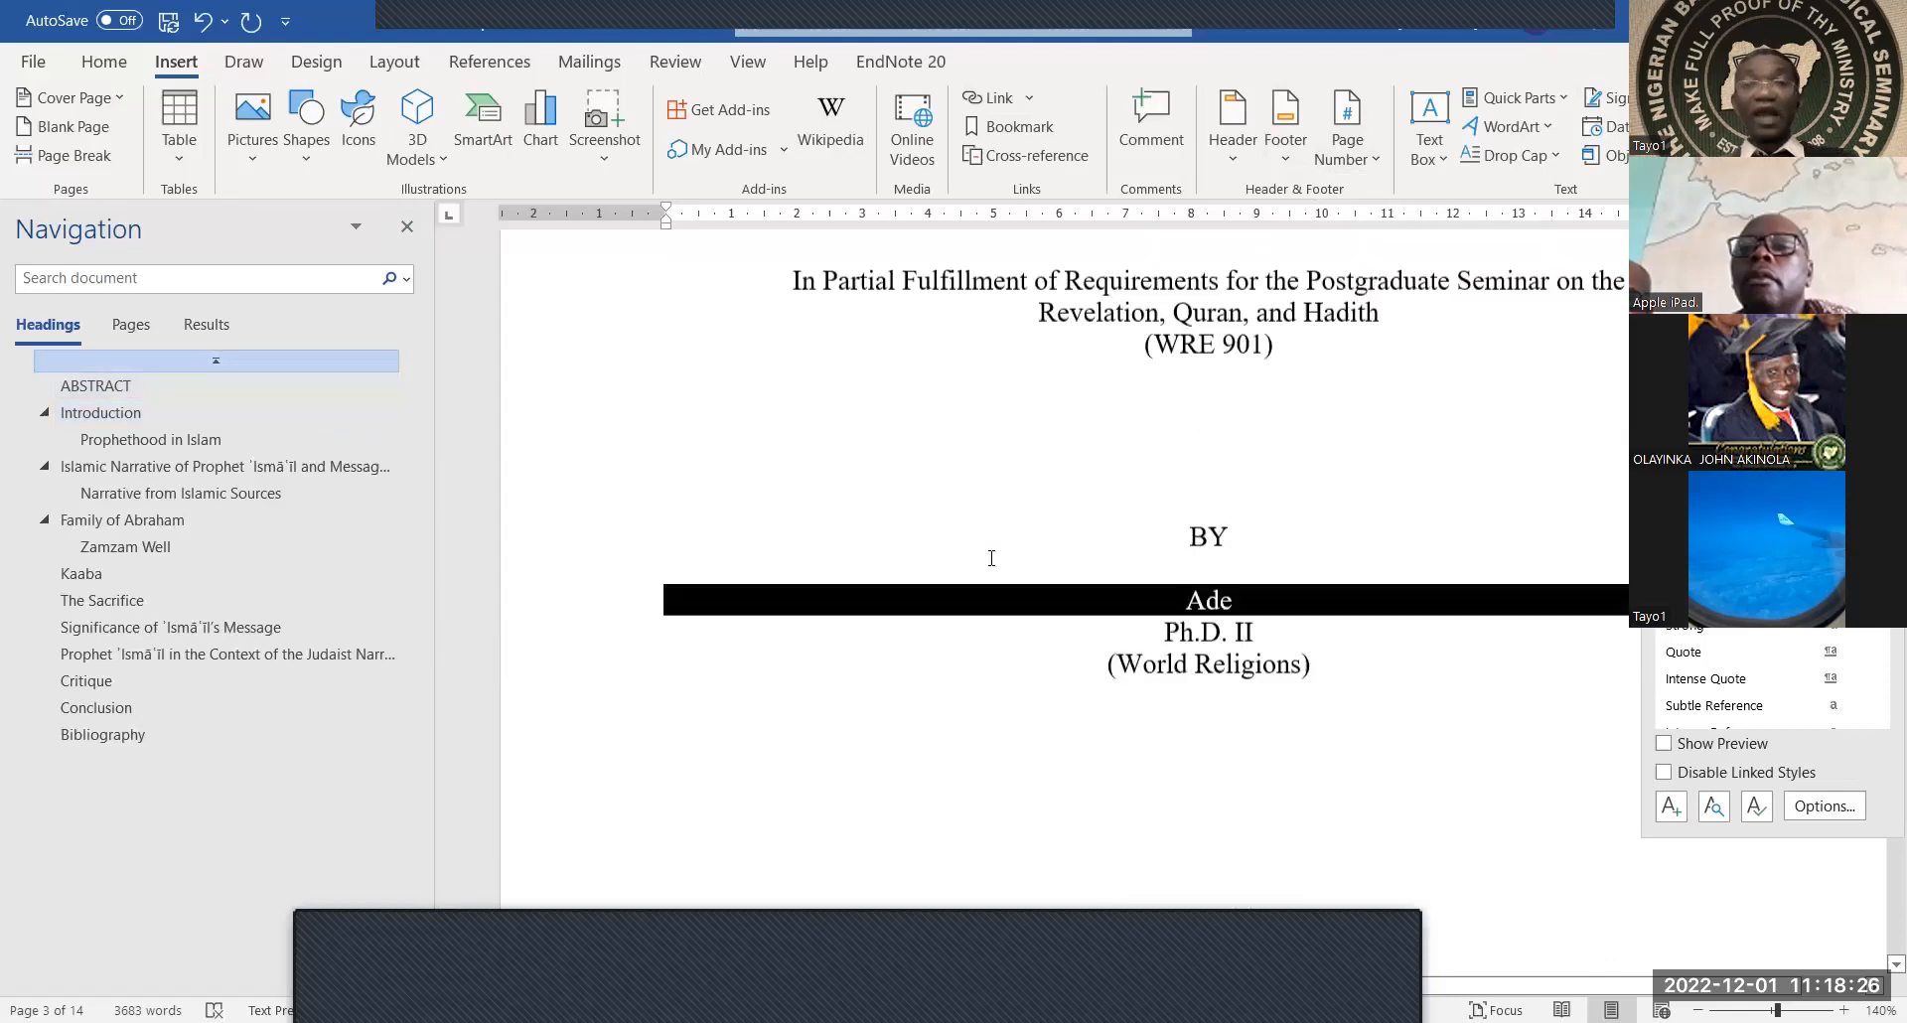
scroll(991, 557, "down", 8)
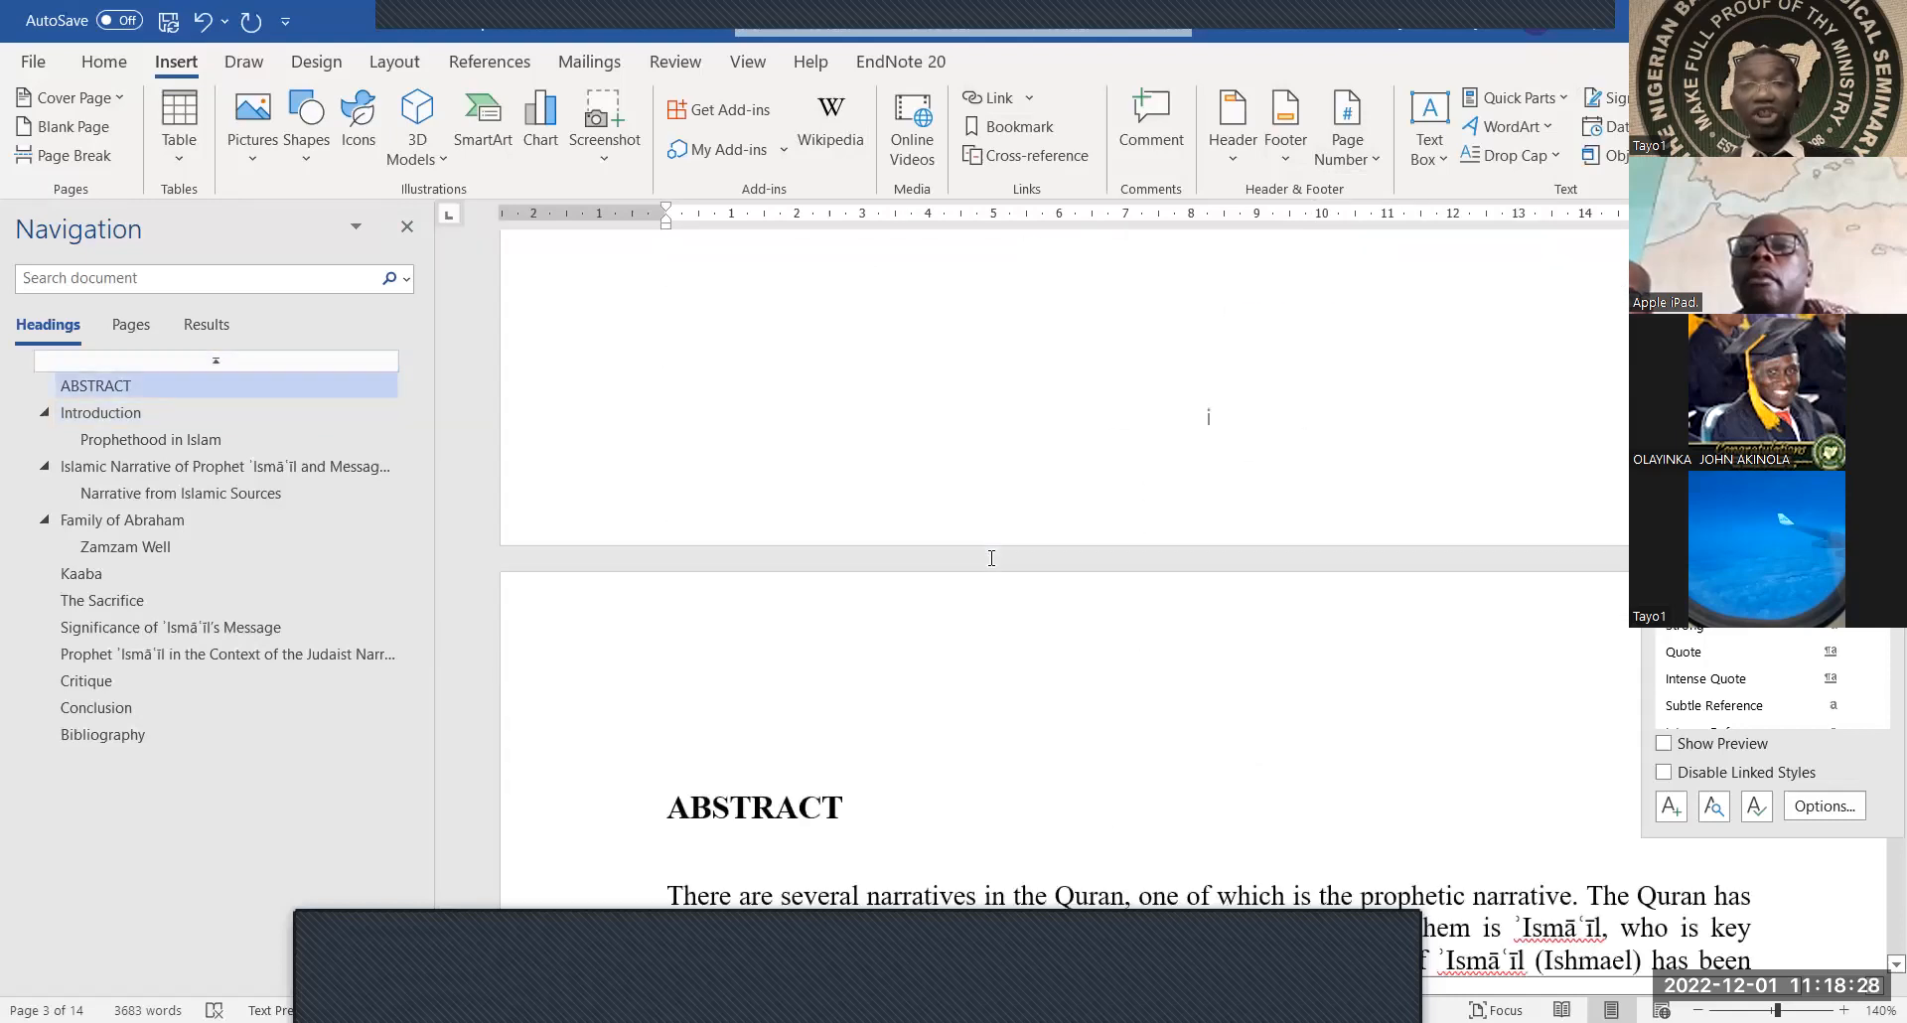
scroll(991, 557, "down", 1)
scroll(988, 556, "down", 3)
scroll(987, 556, "down", 12)
scroll(987, 554, "down", 3)
scroll(987, 564, "down", 7)
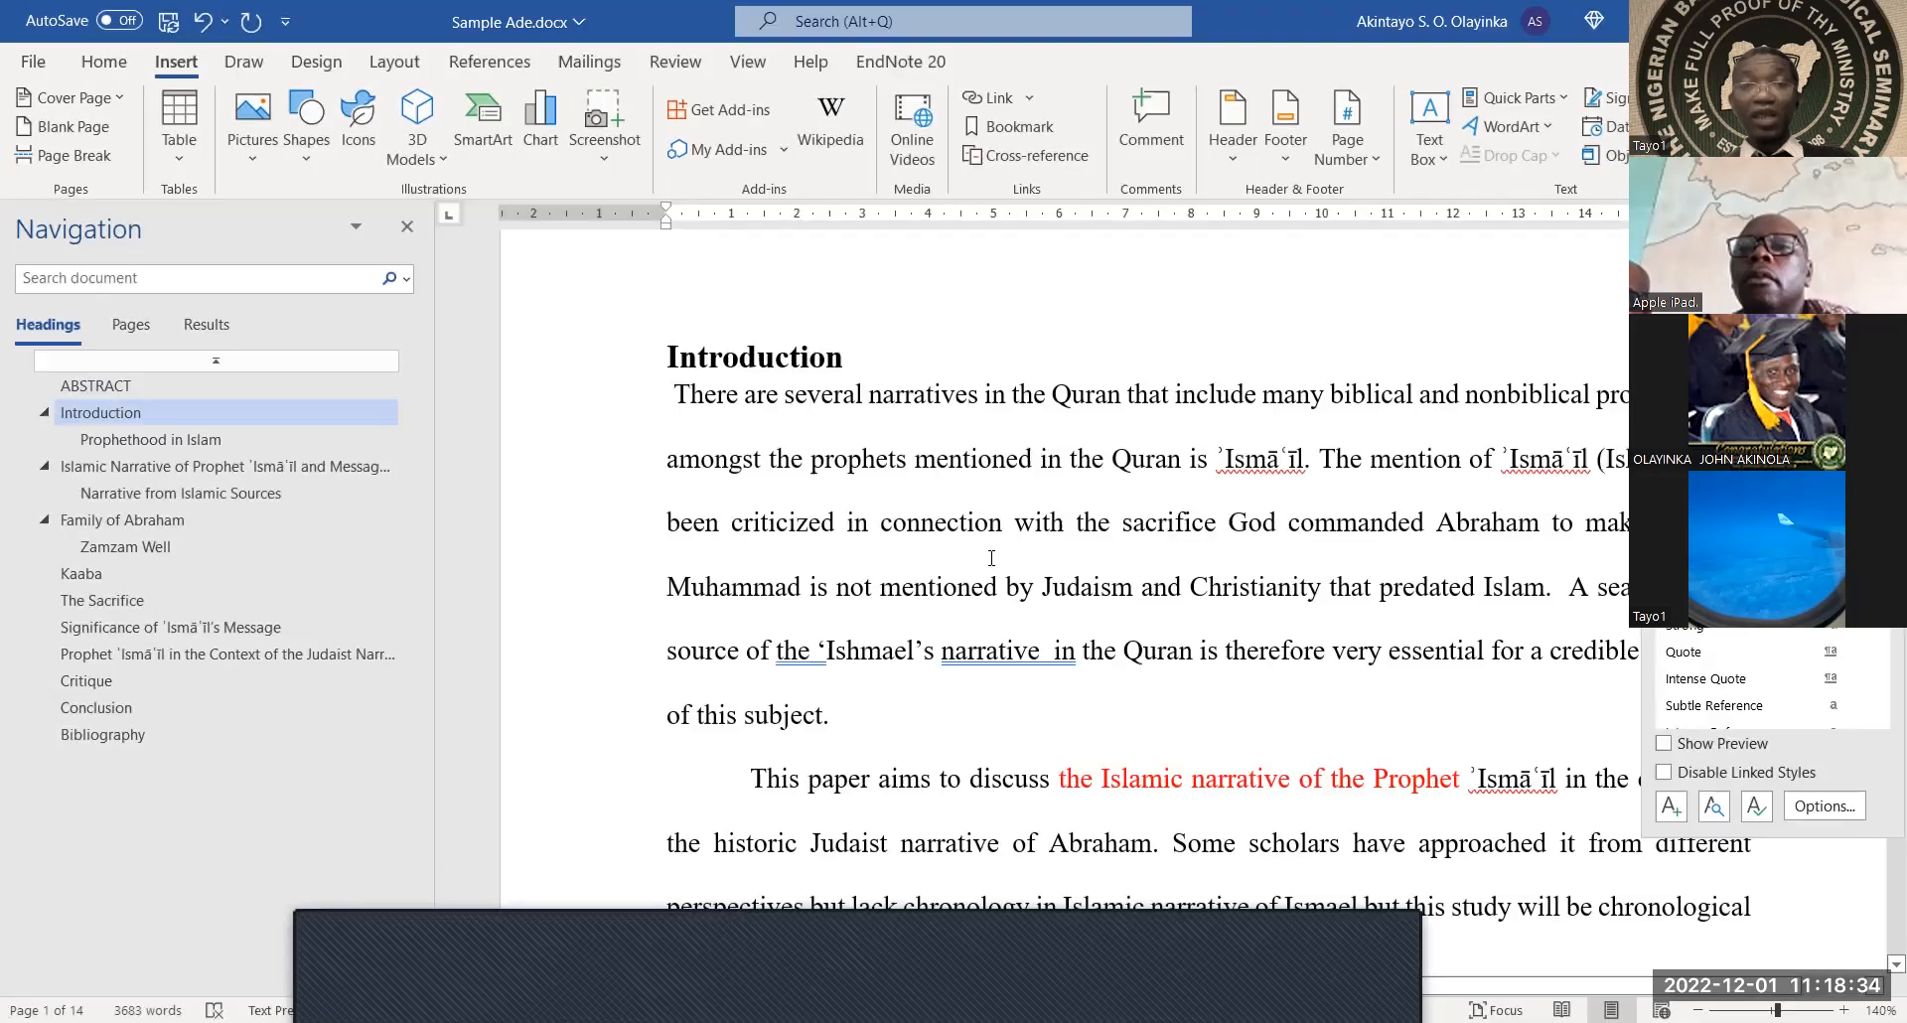
scroll(992, 558, "down", 10)
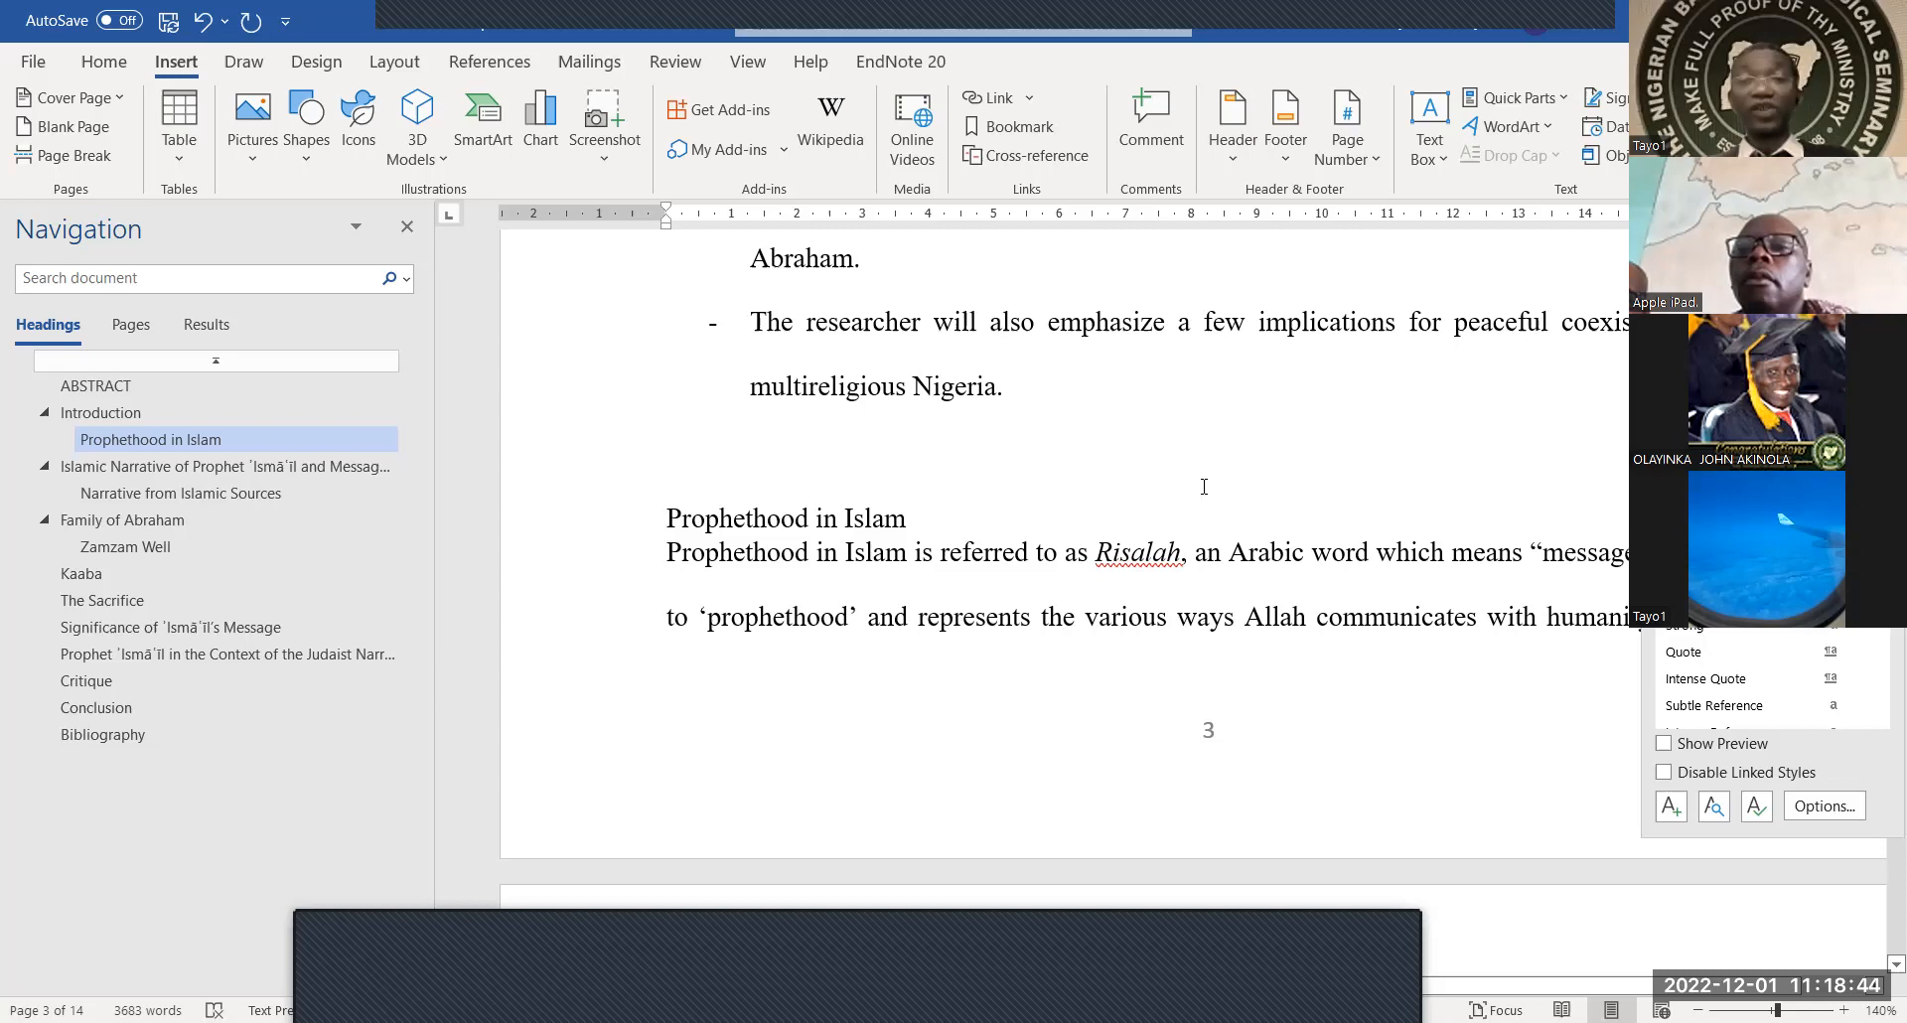
With the caret in the Introduction heading, bring up the Page Number options
scroll(1204, 487, "up", 10)
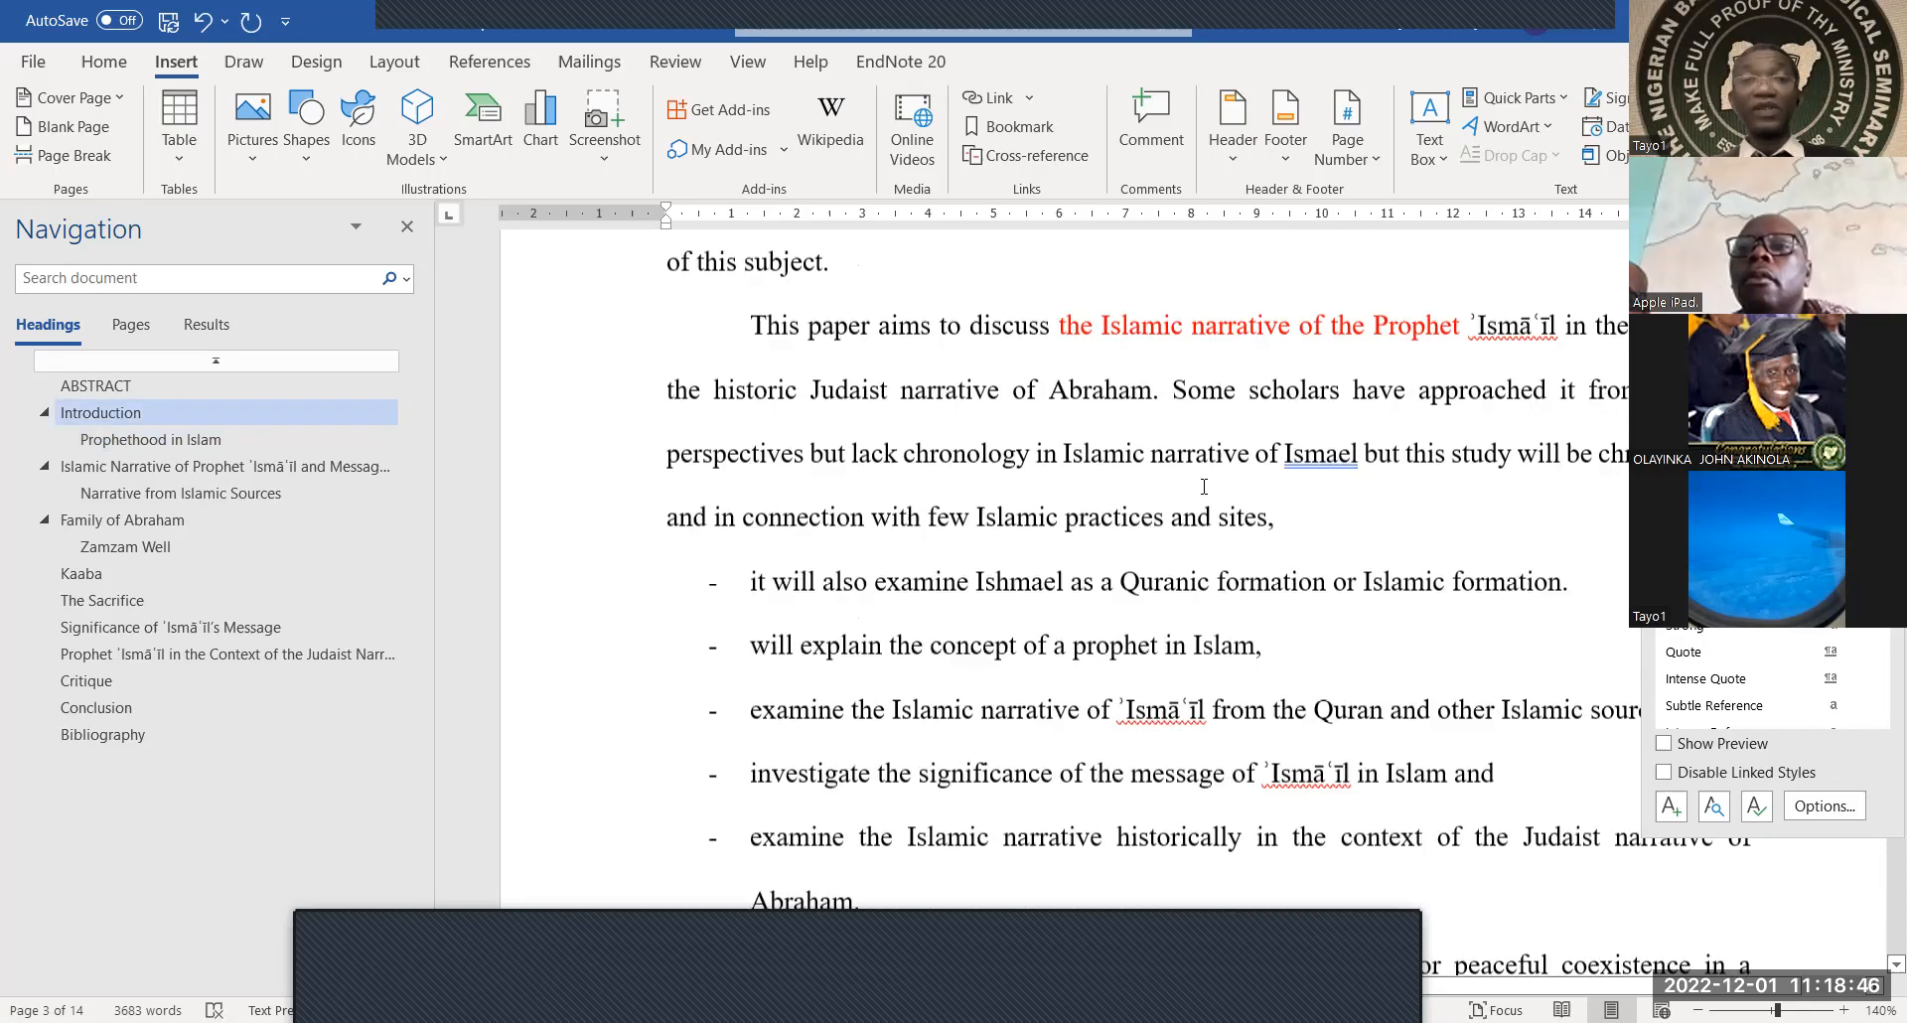
scroll(1204, 487, "up", 2)
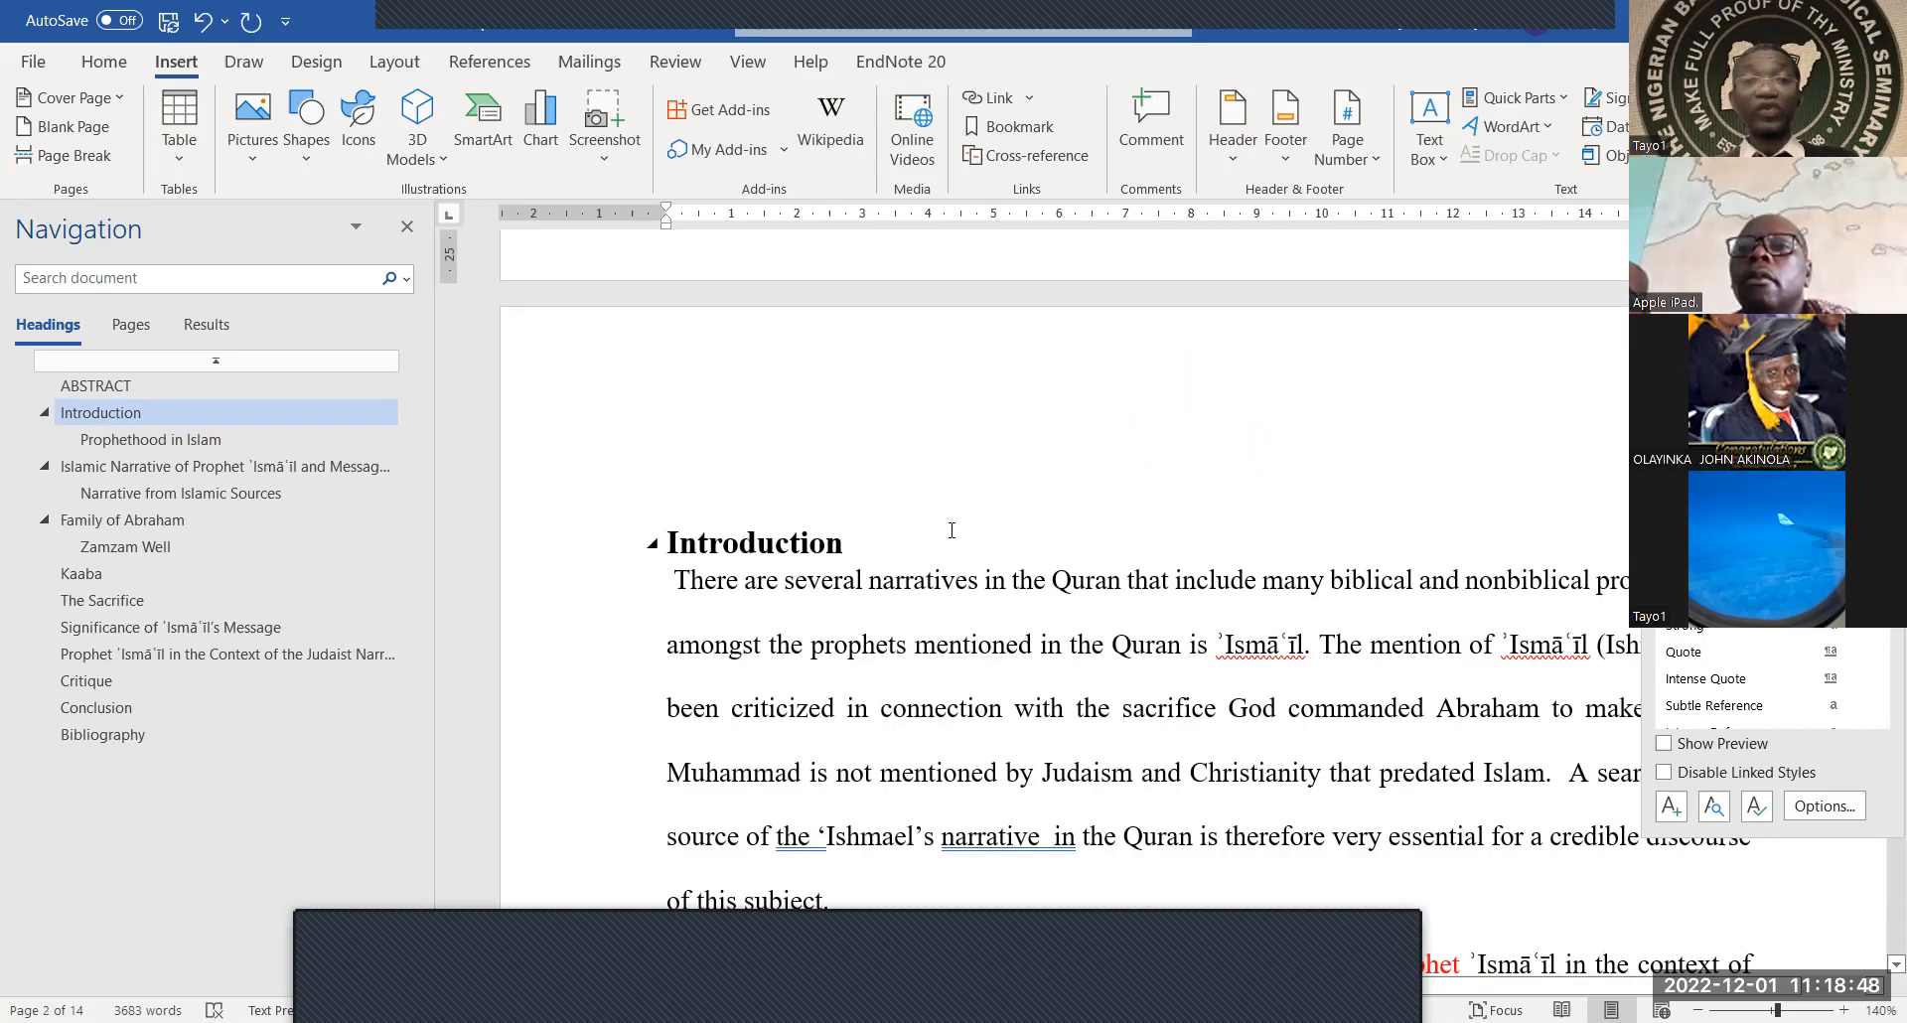
left_click(950, 529)
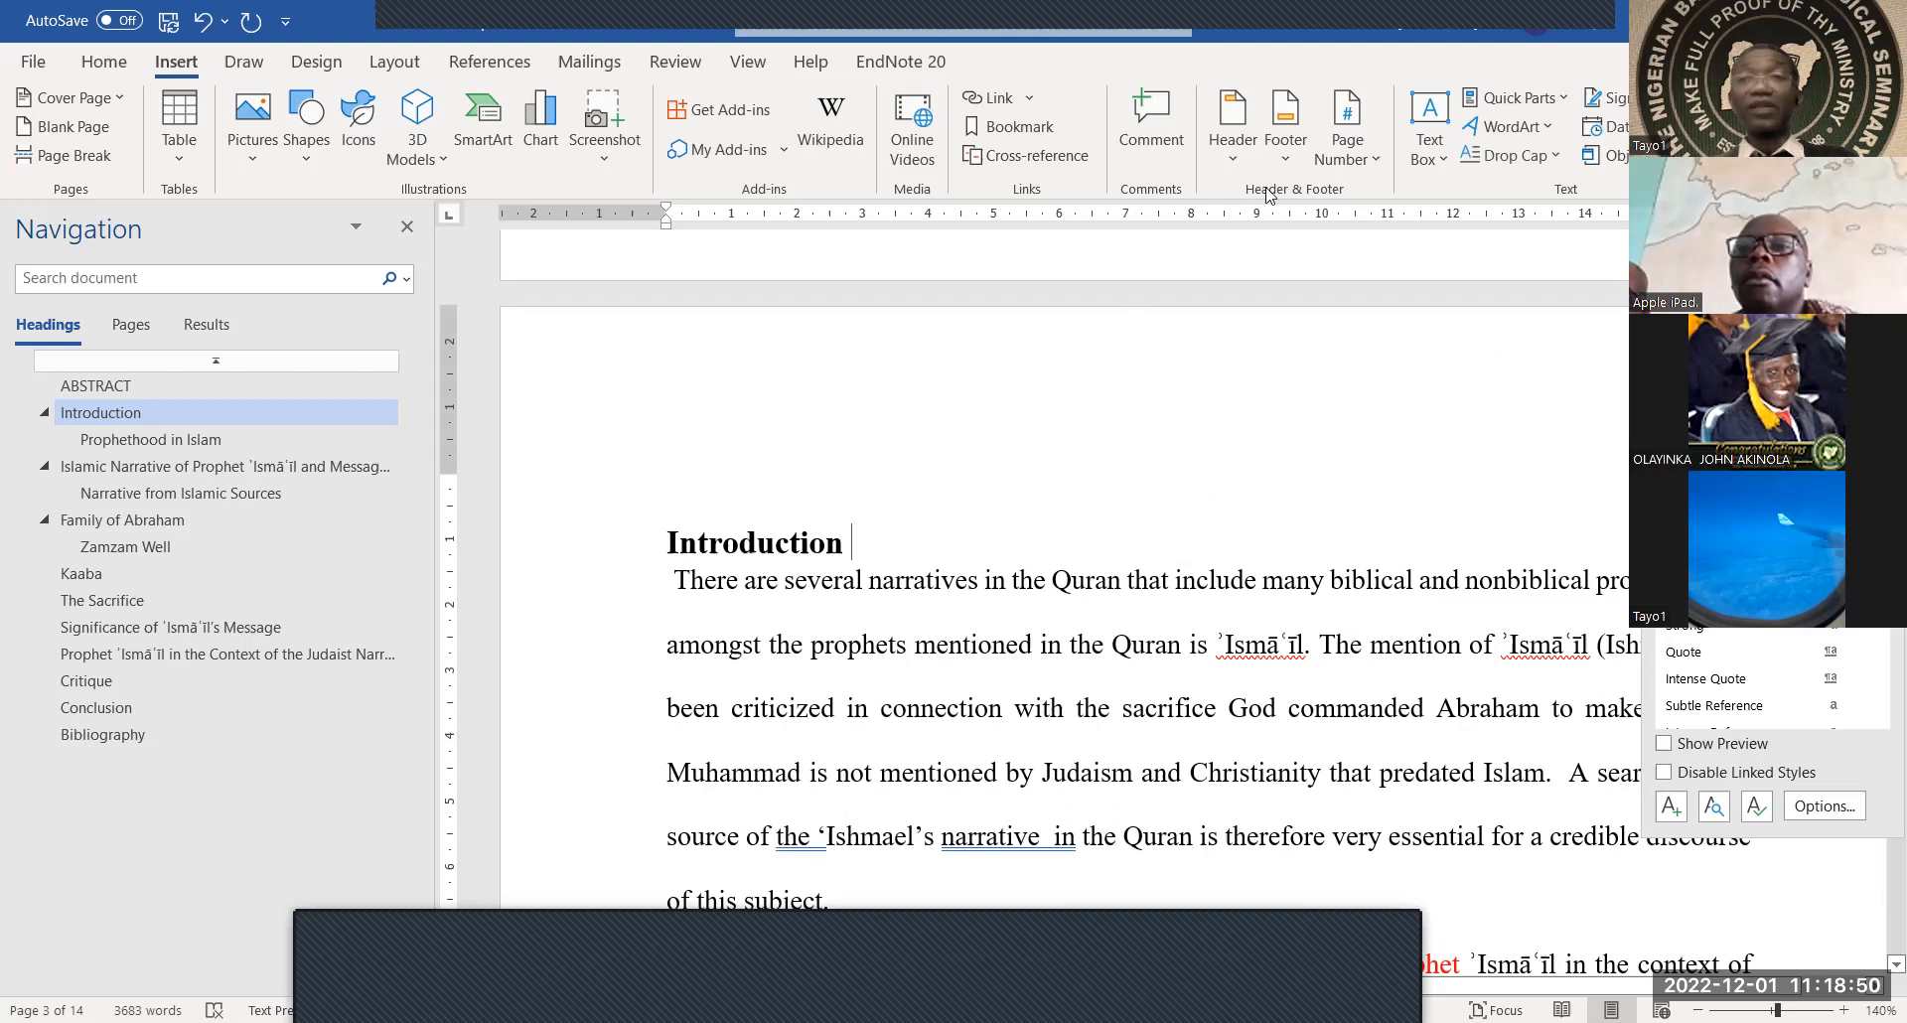
left_click(1347, 164)
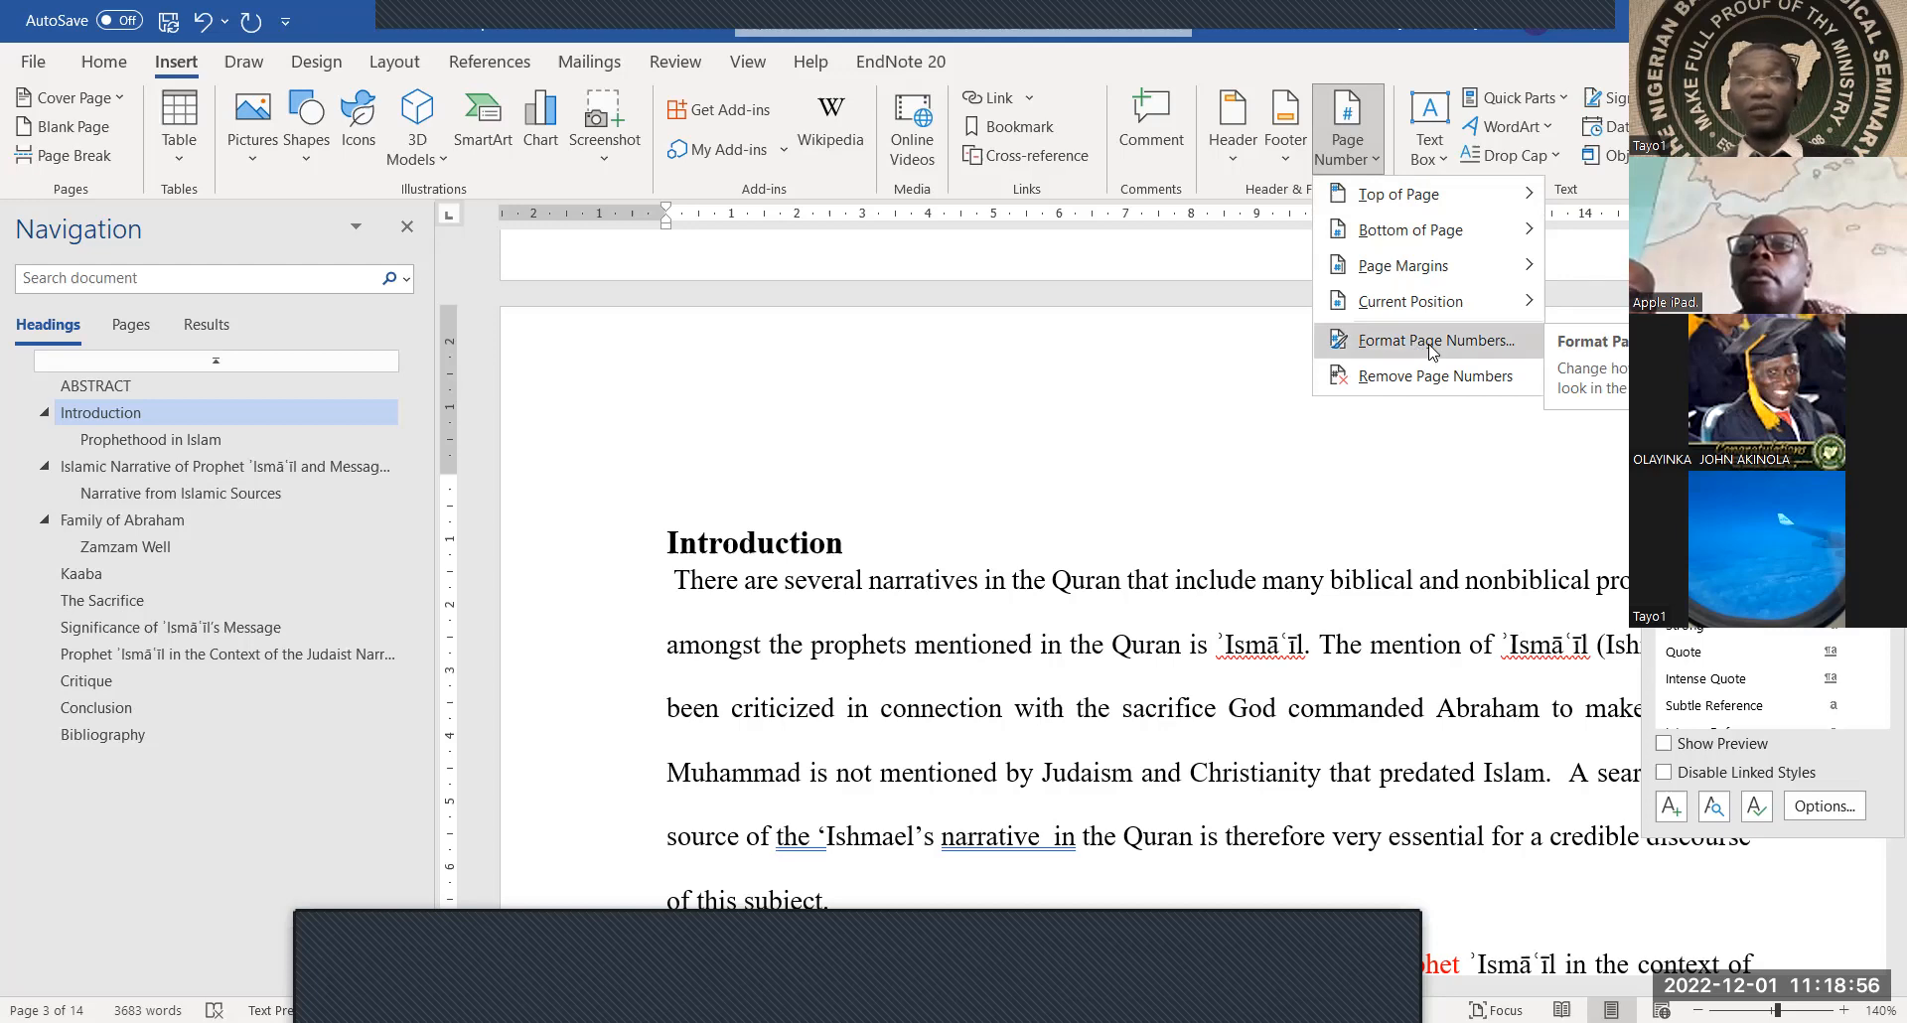
Restart the Introduction section's page numbers at 1 in the 1, 2, 3 format
left_click(1431, 343)
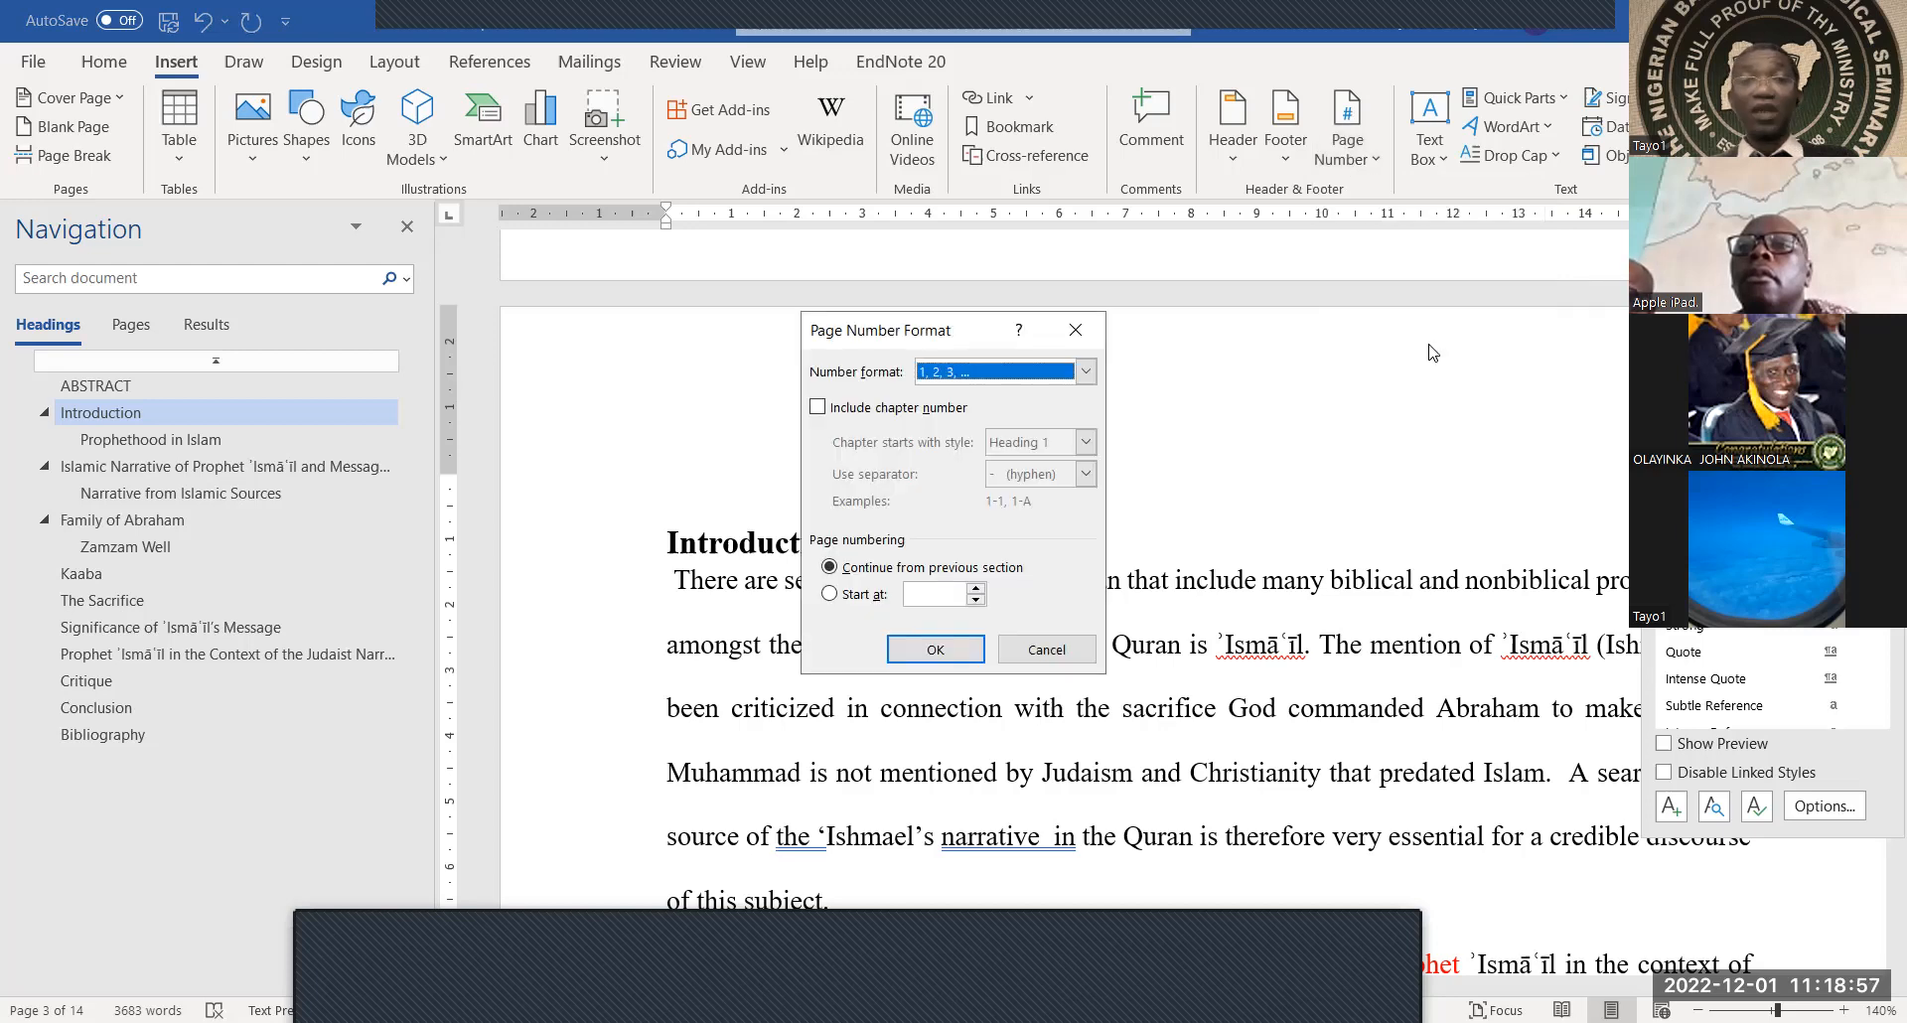
left_click(829, 595)
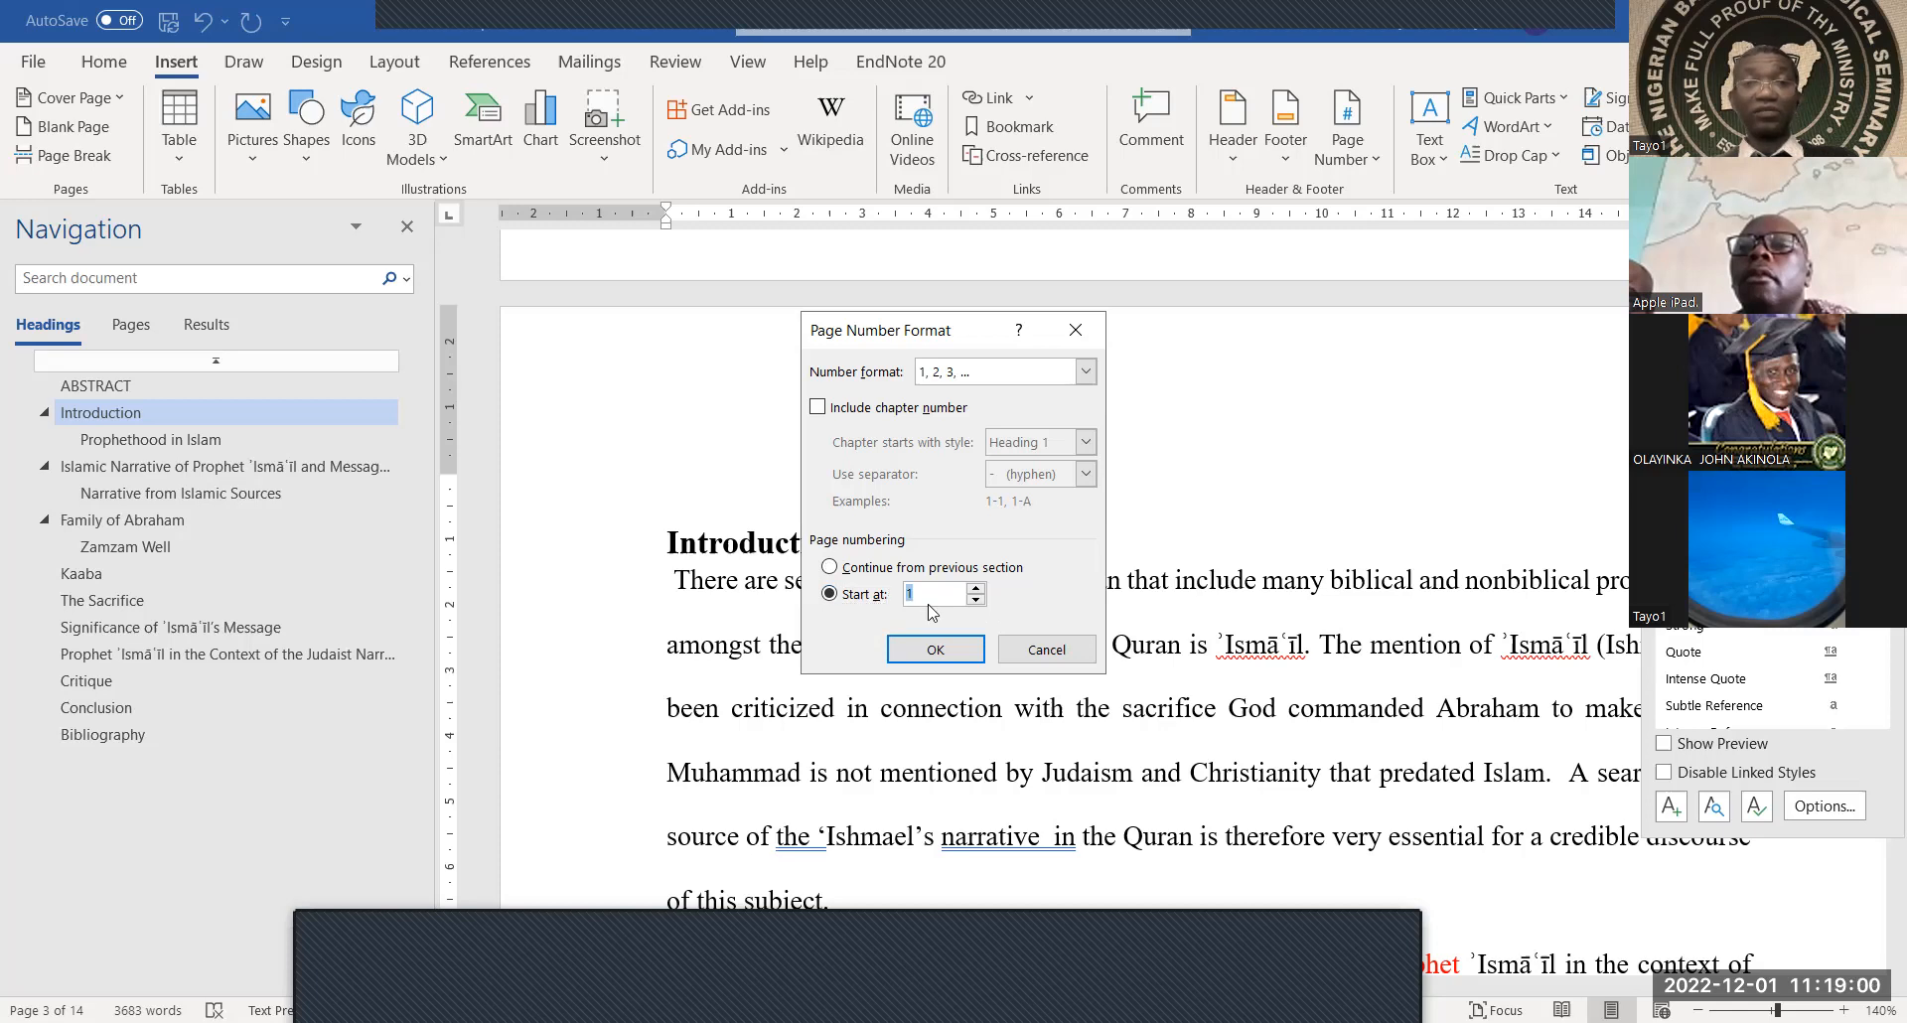
left_click(933, 651)
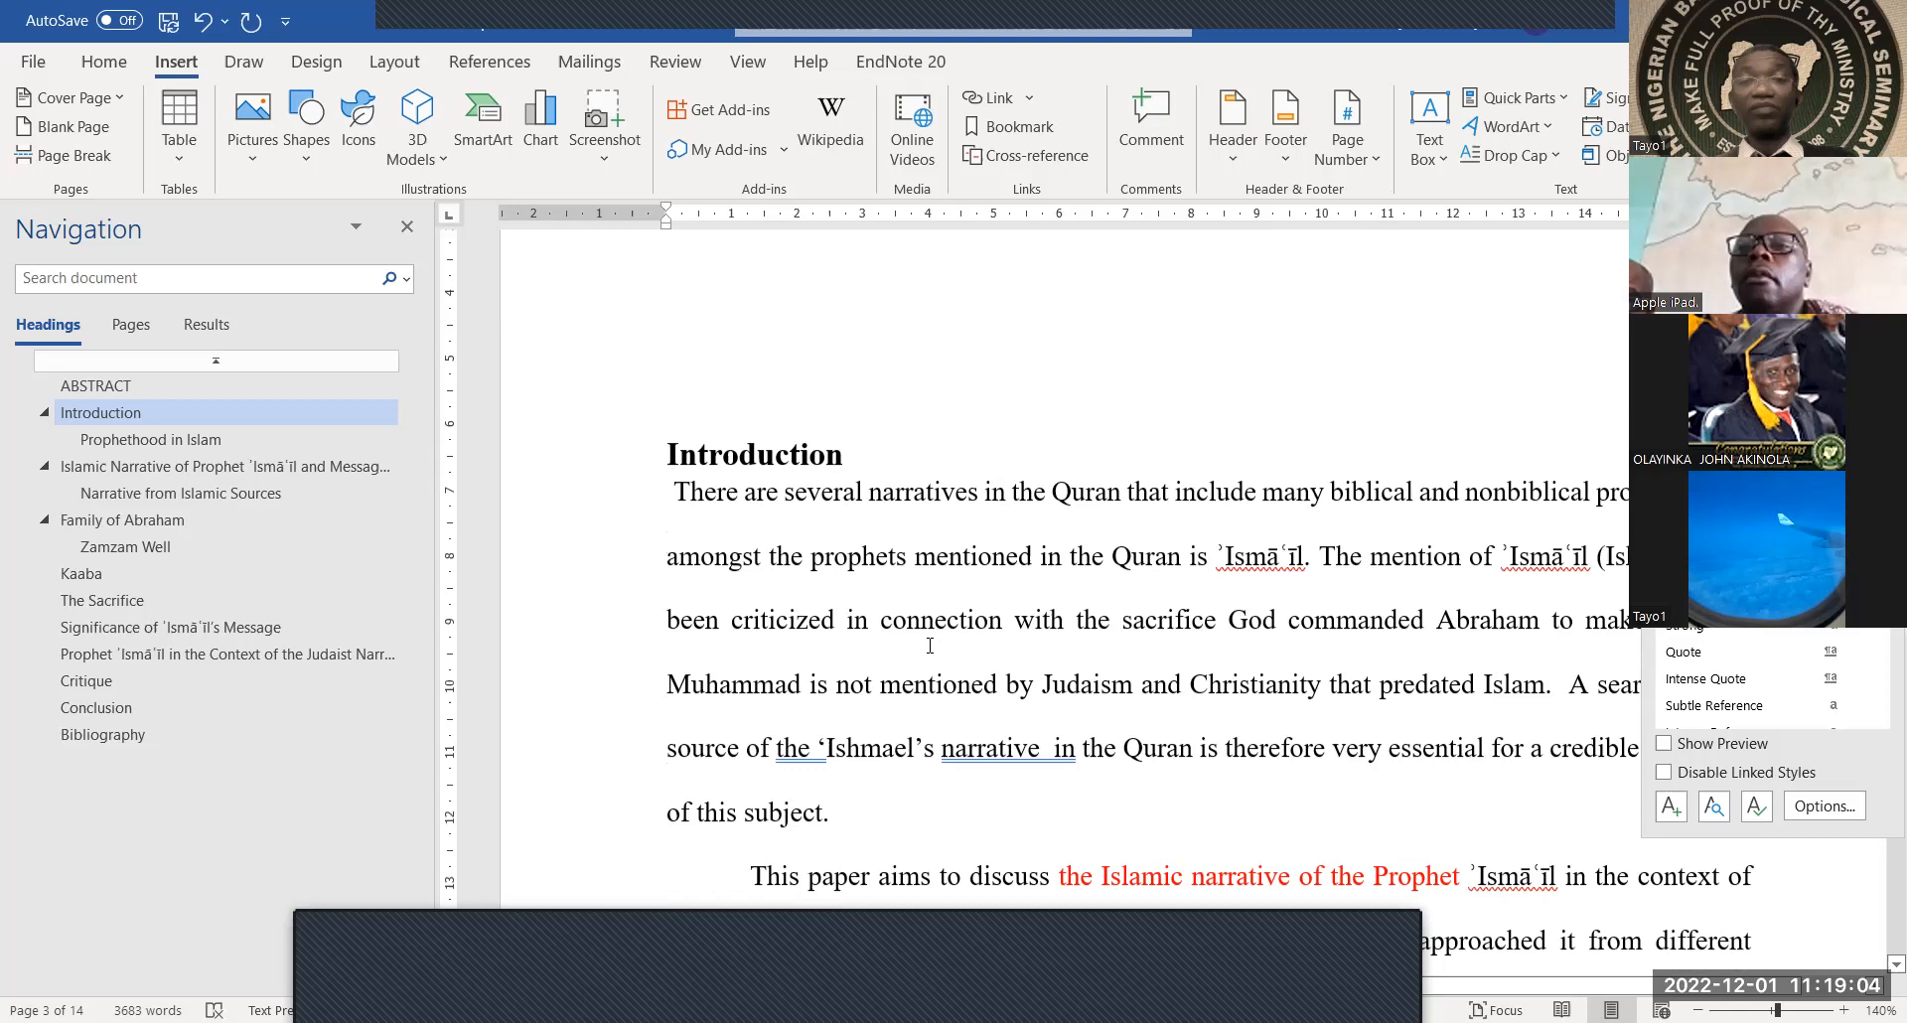
Select the plain 'Prophethood in Islam' line below the Introduction bullets
scroll(931, 647, "down", 15)
scroll(929, 645, "up", 2)
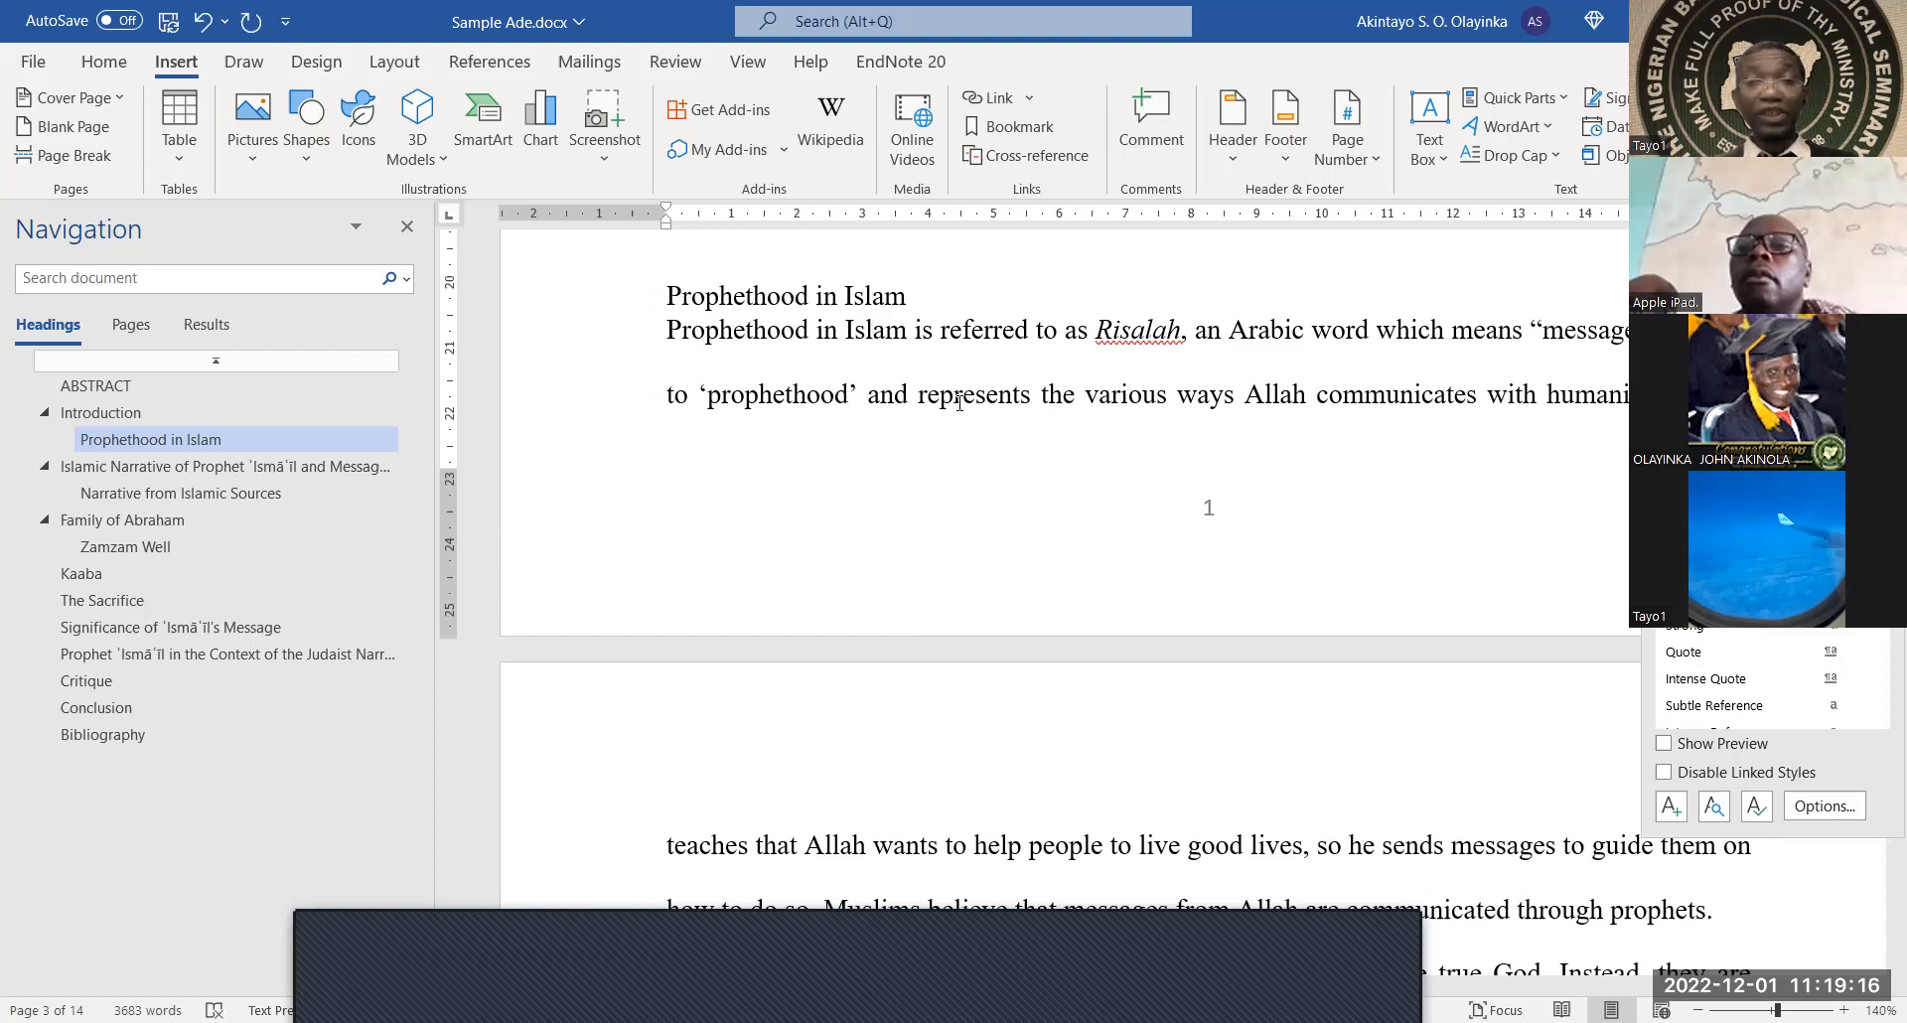
scroll(989, 443, "up", 5)
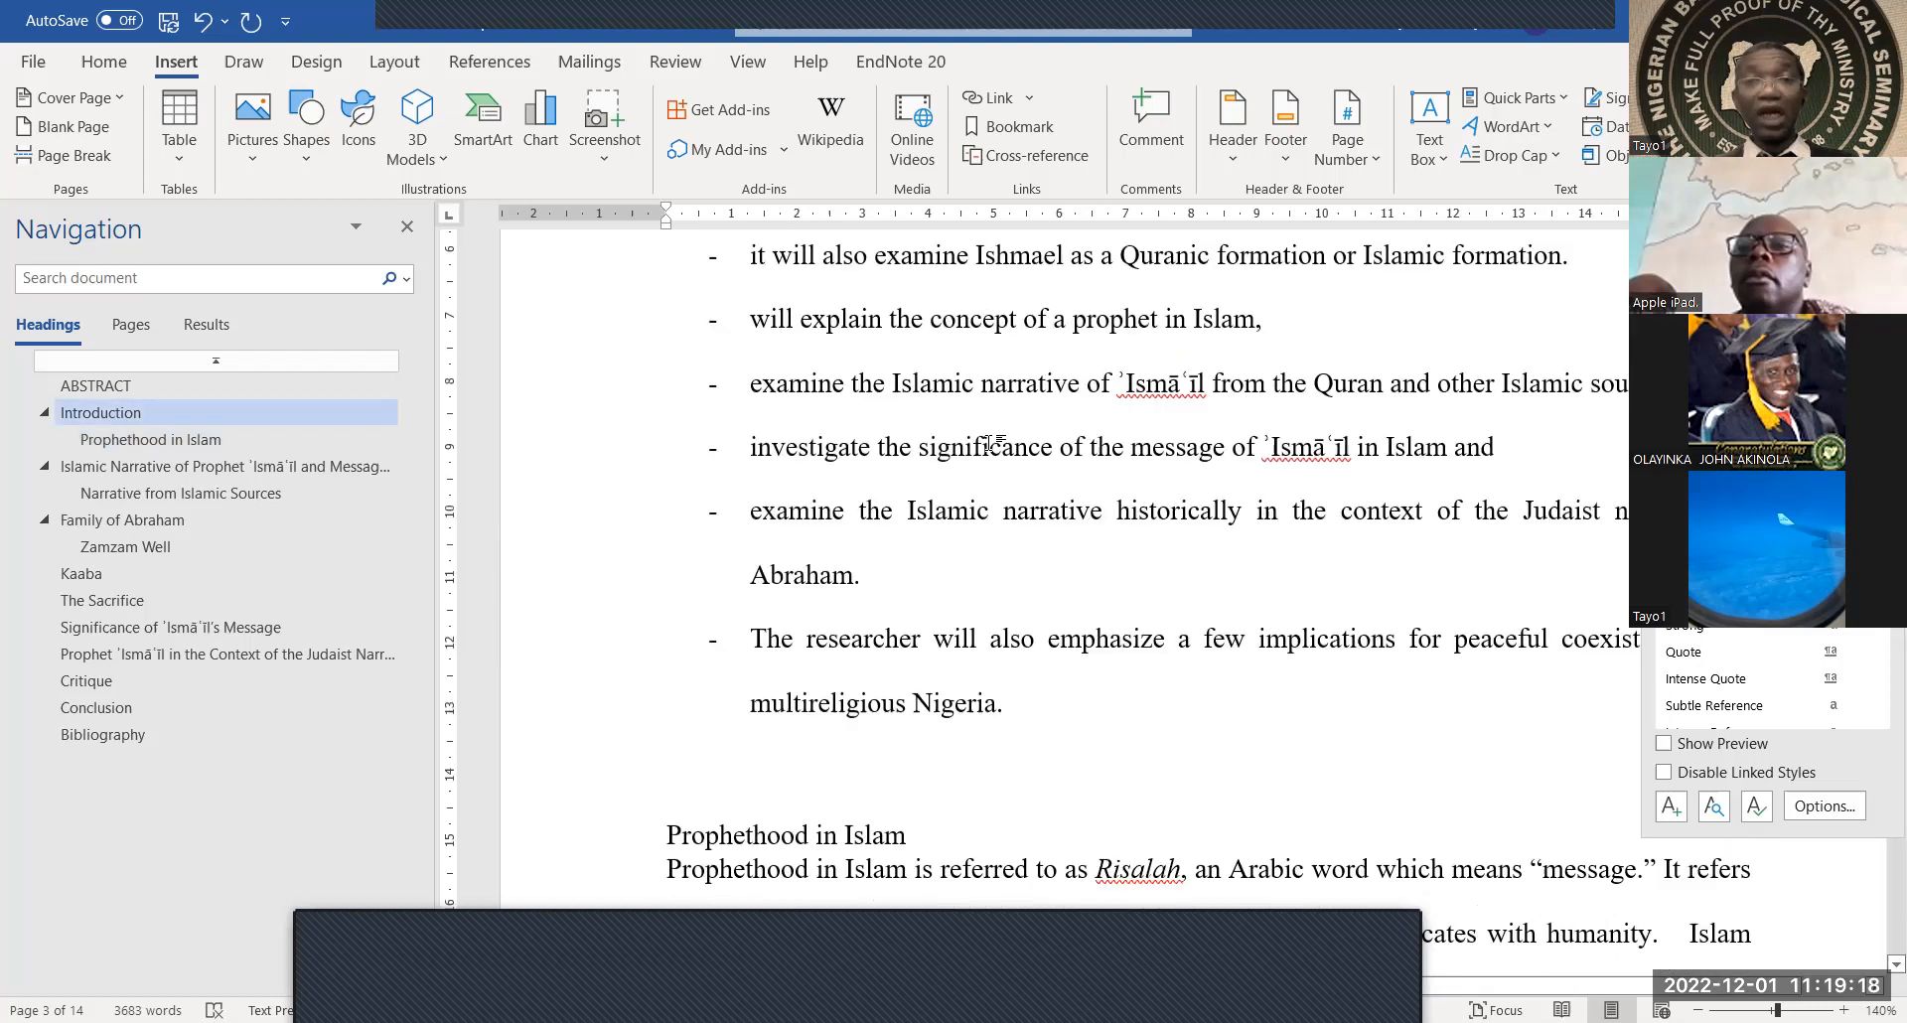
scroll(989, 443, "up", 10)
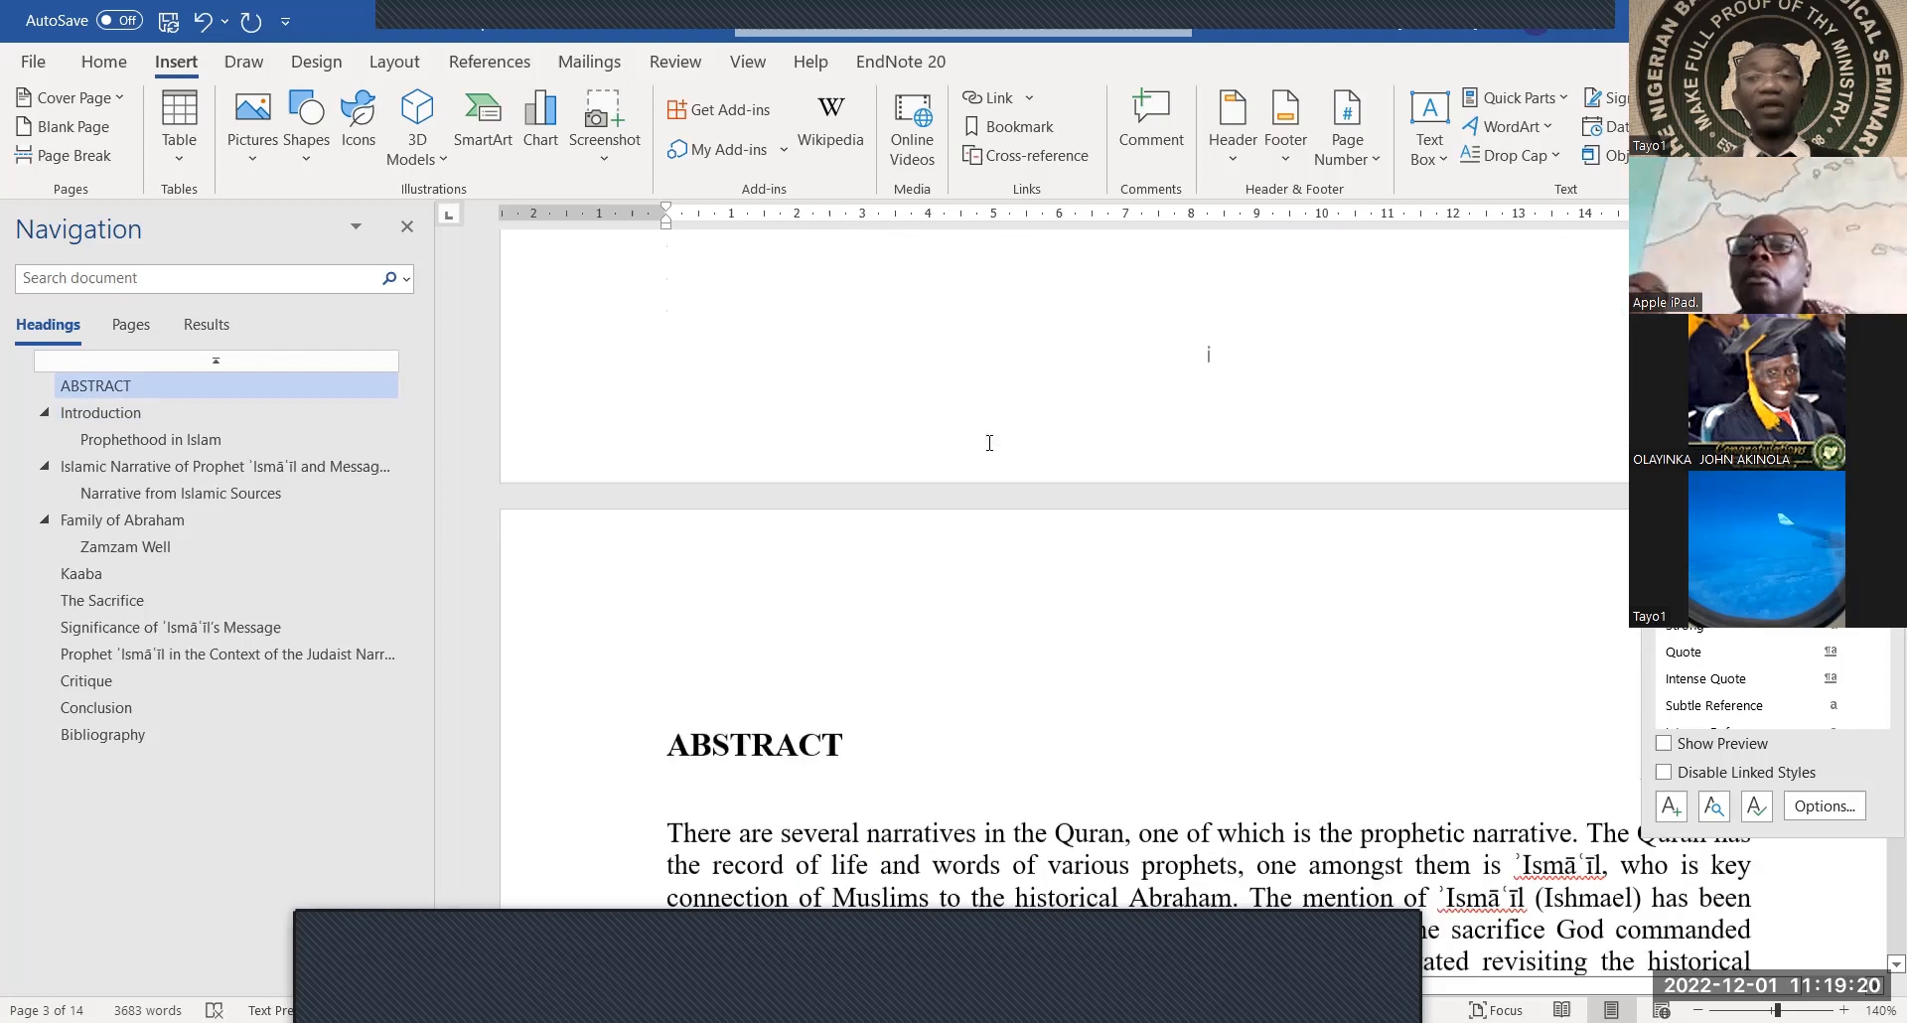
scroll(989, 443, "up", 2)
scroll(990, 443, "down", 5)
scroll(990, 443, "down", 10)
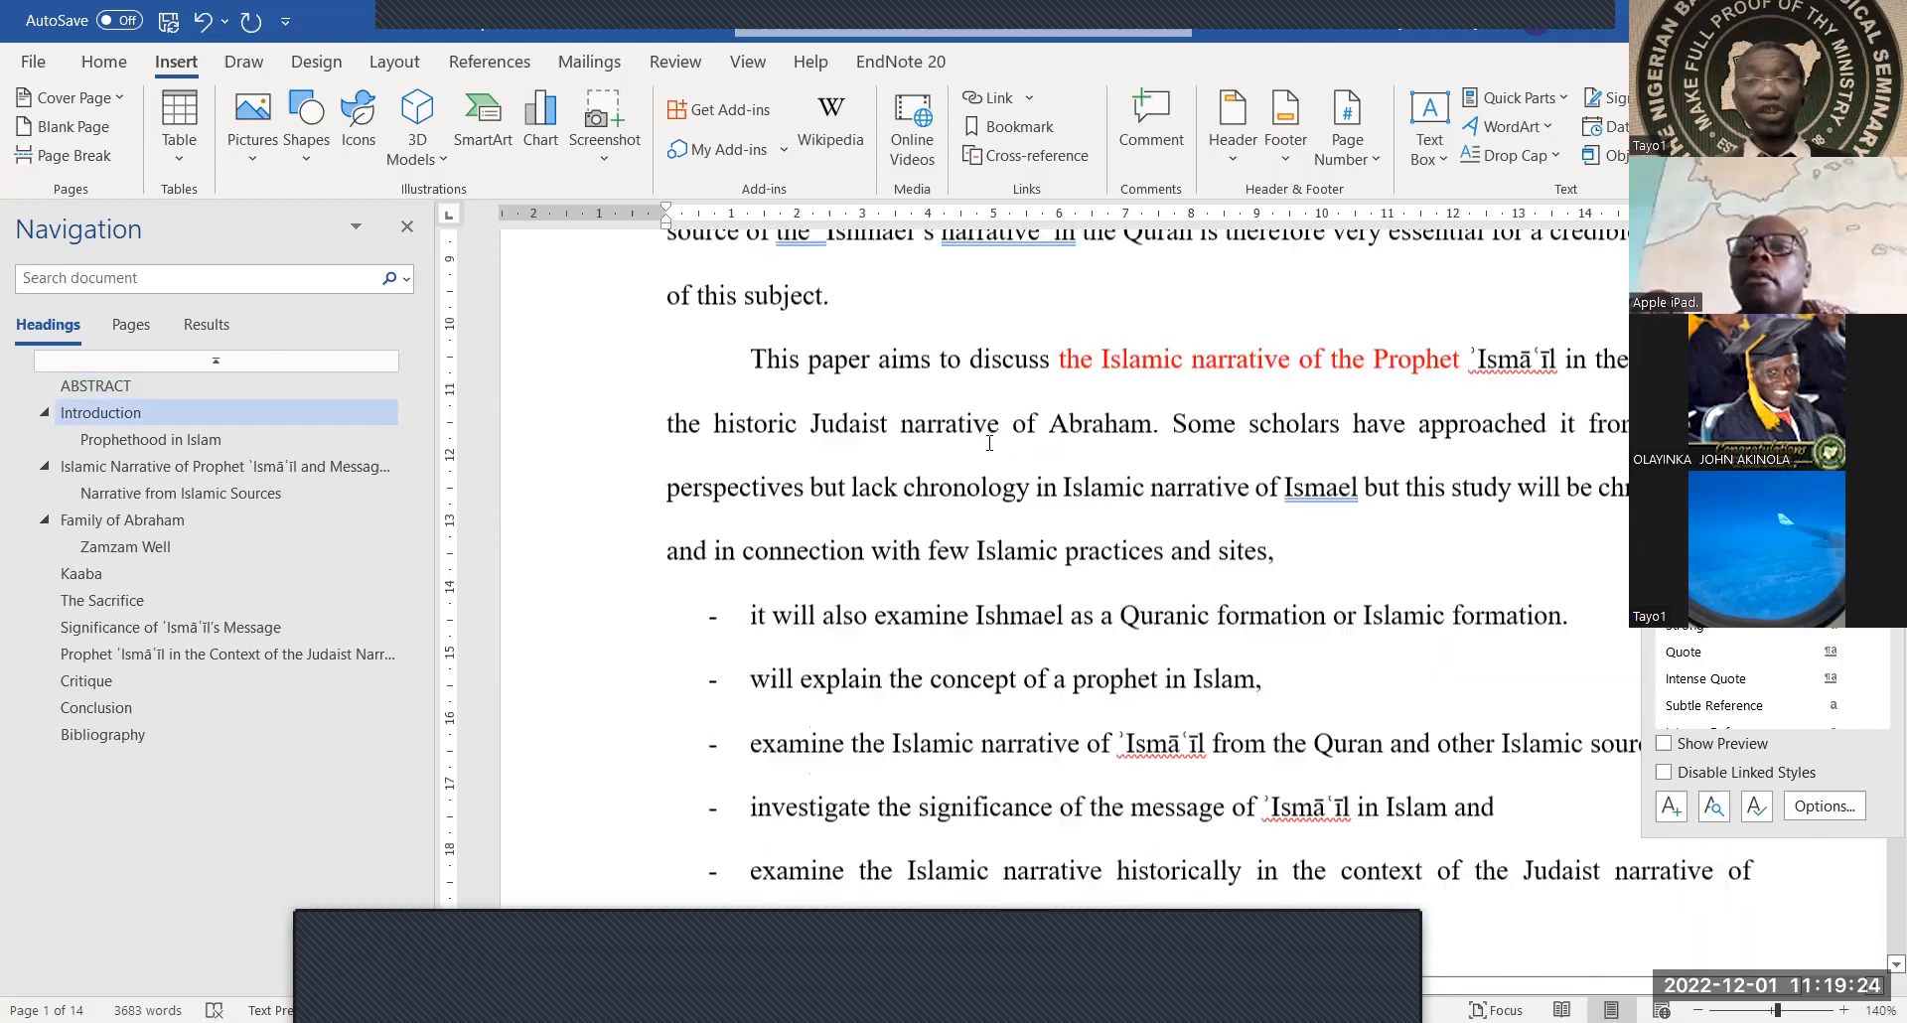
scroll(990, 443, "down", 10)
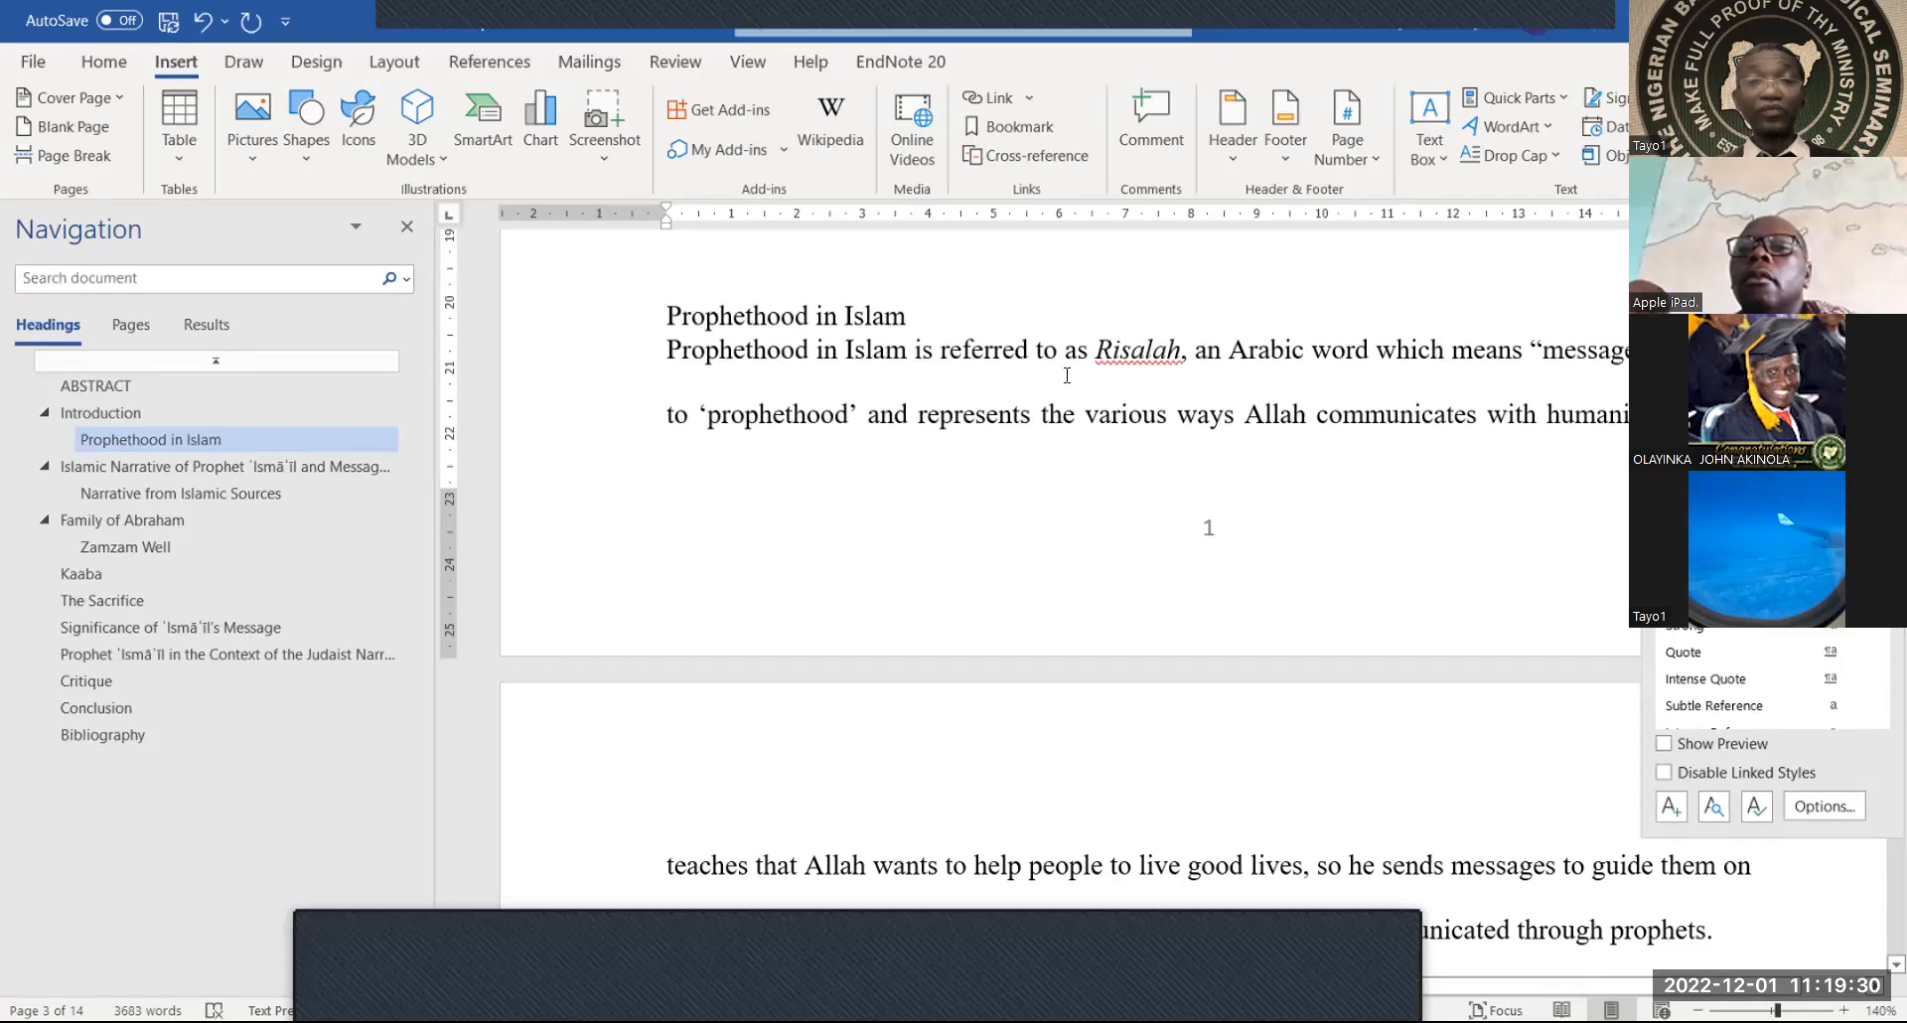
scroll(947, 404, "up", 2)
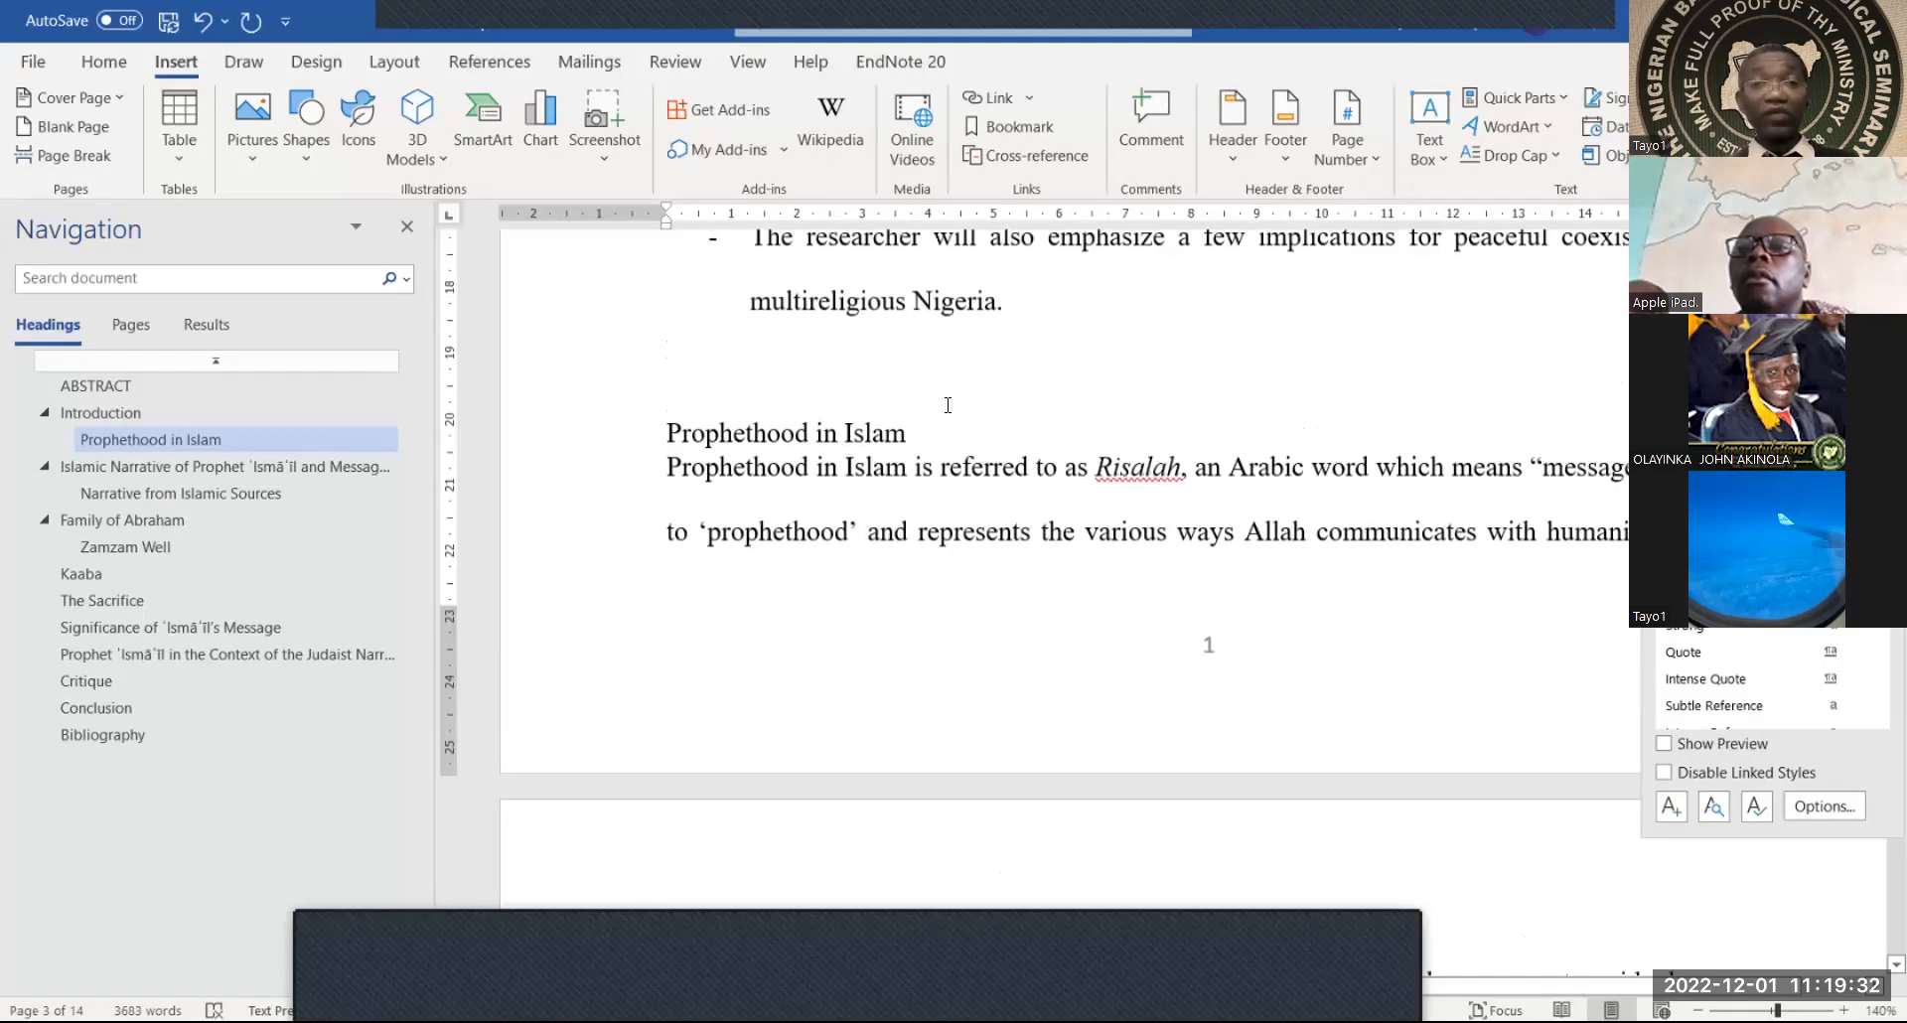
left_click_drag(924, 425, 659, 425)
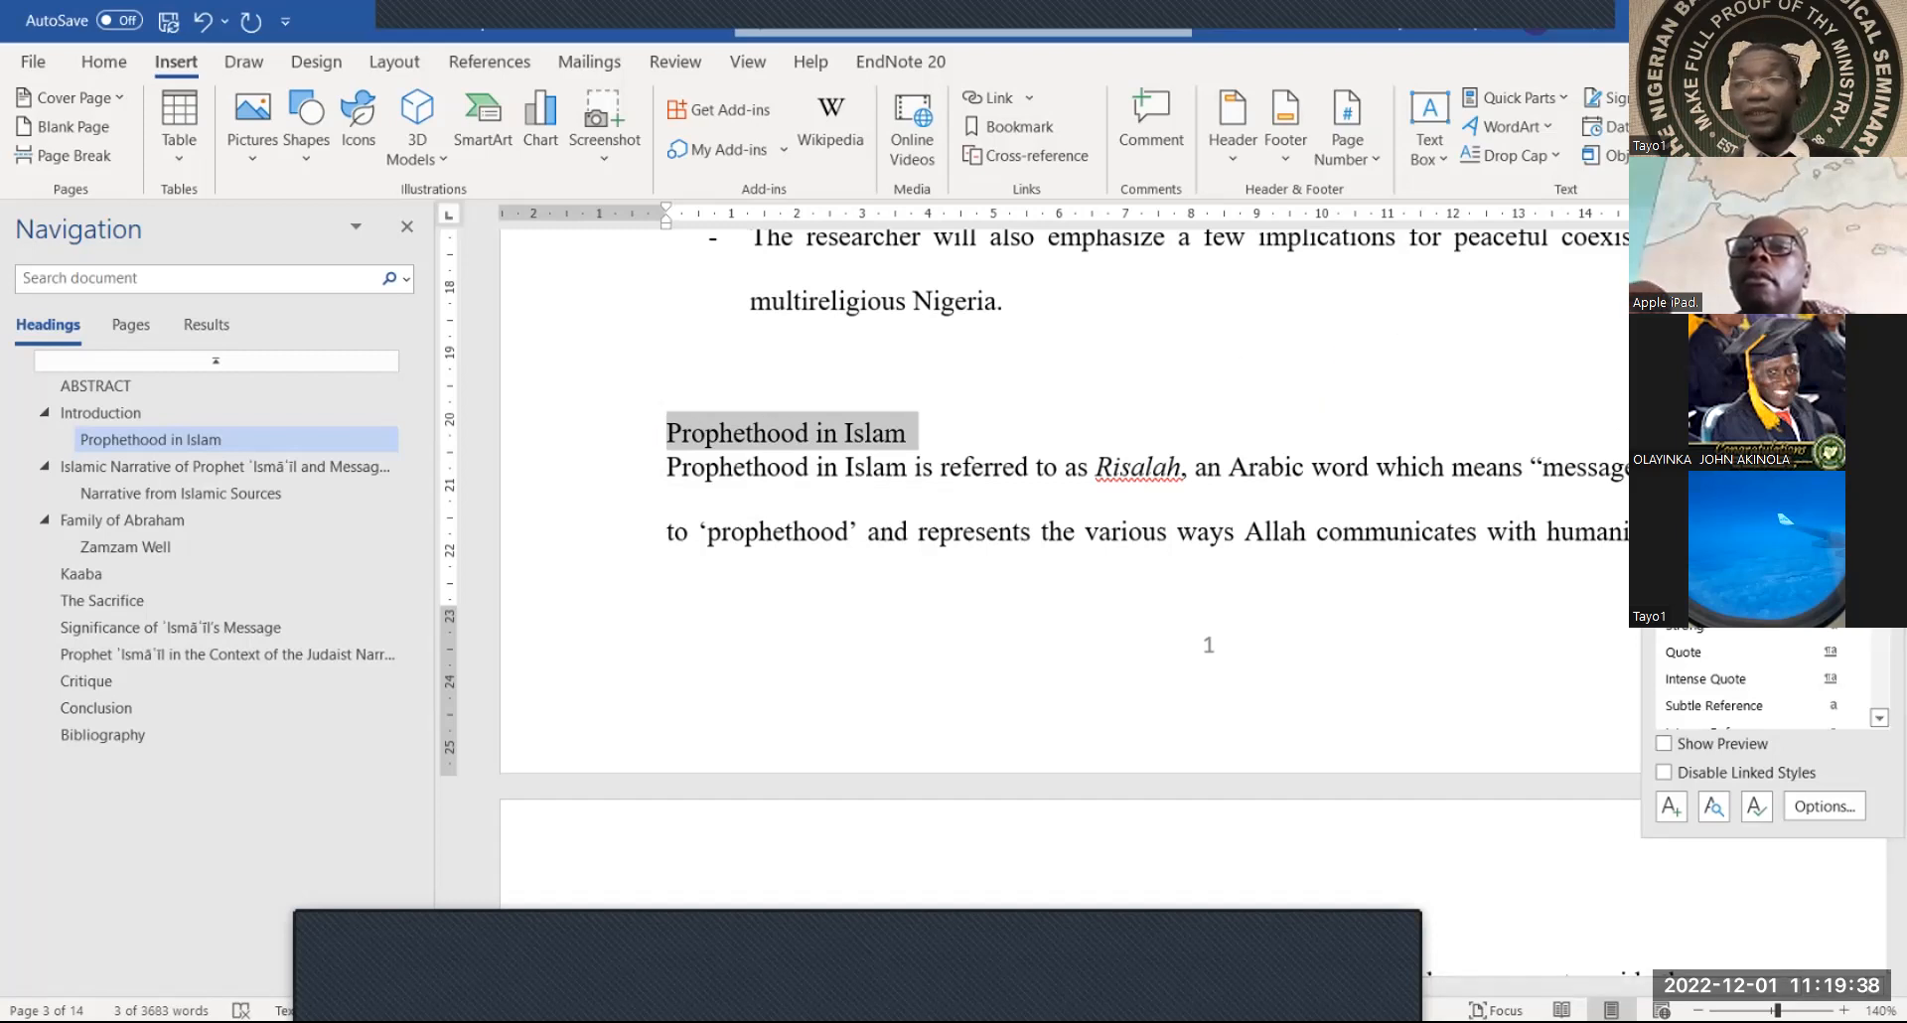
Apply the heading style to 'Prophethood in Islam' and dock the Styles pane
left_click(1713, 412)
left_click(1422, 437)
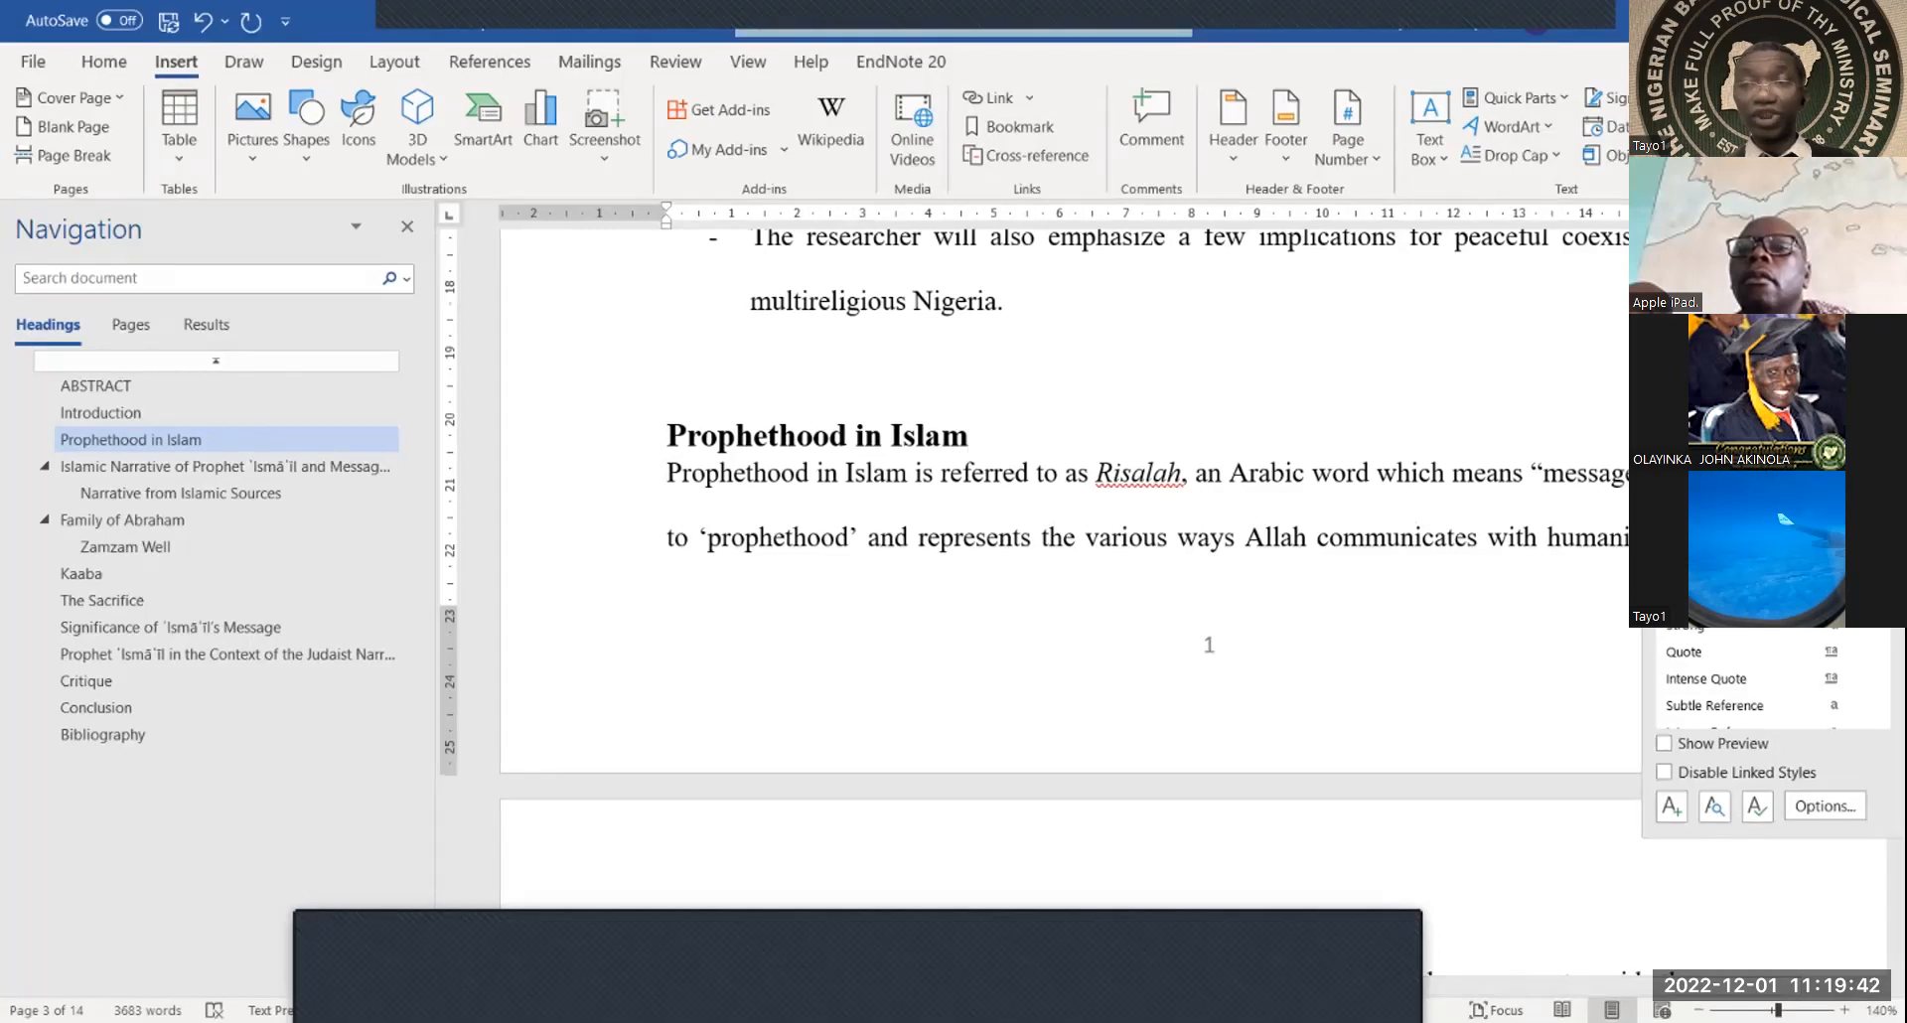
double_click(1753, 87)
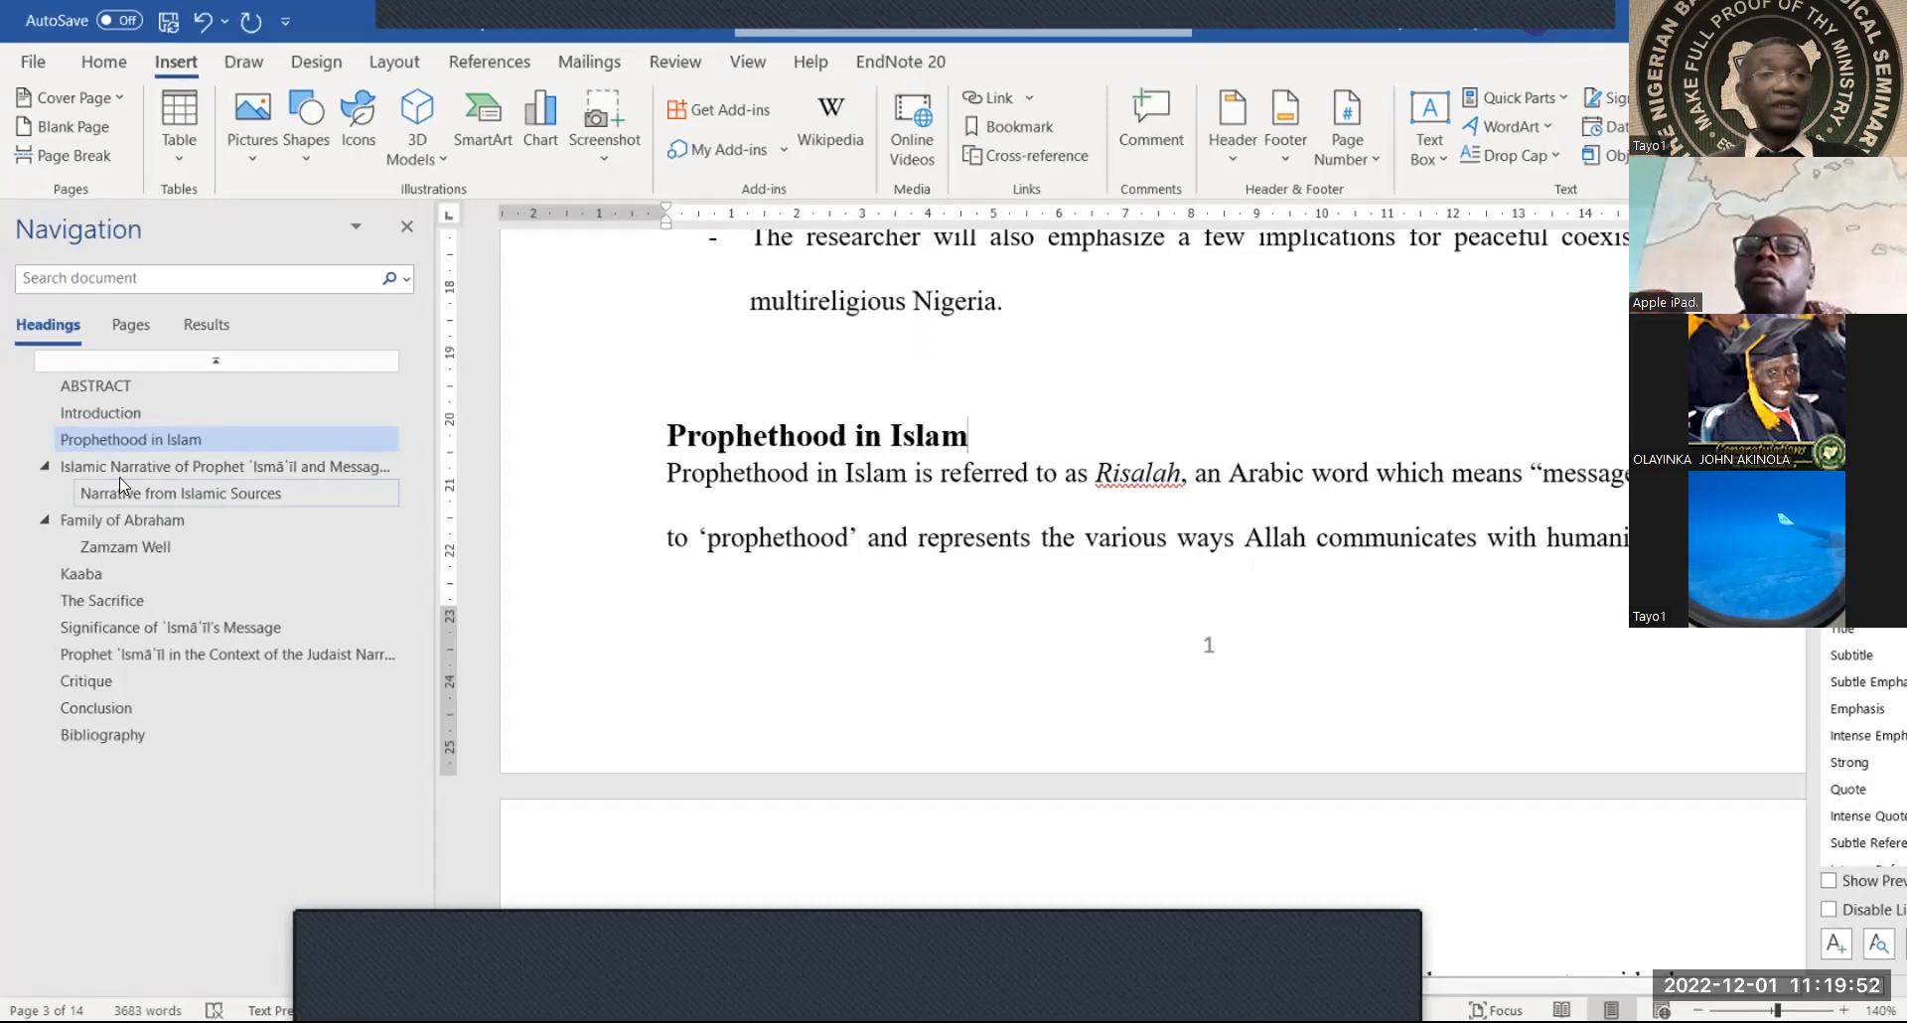
Go to the Introduction through the Navigation pane and select its heading
left_click(119, 421)
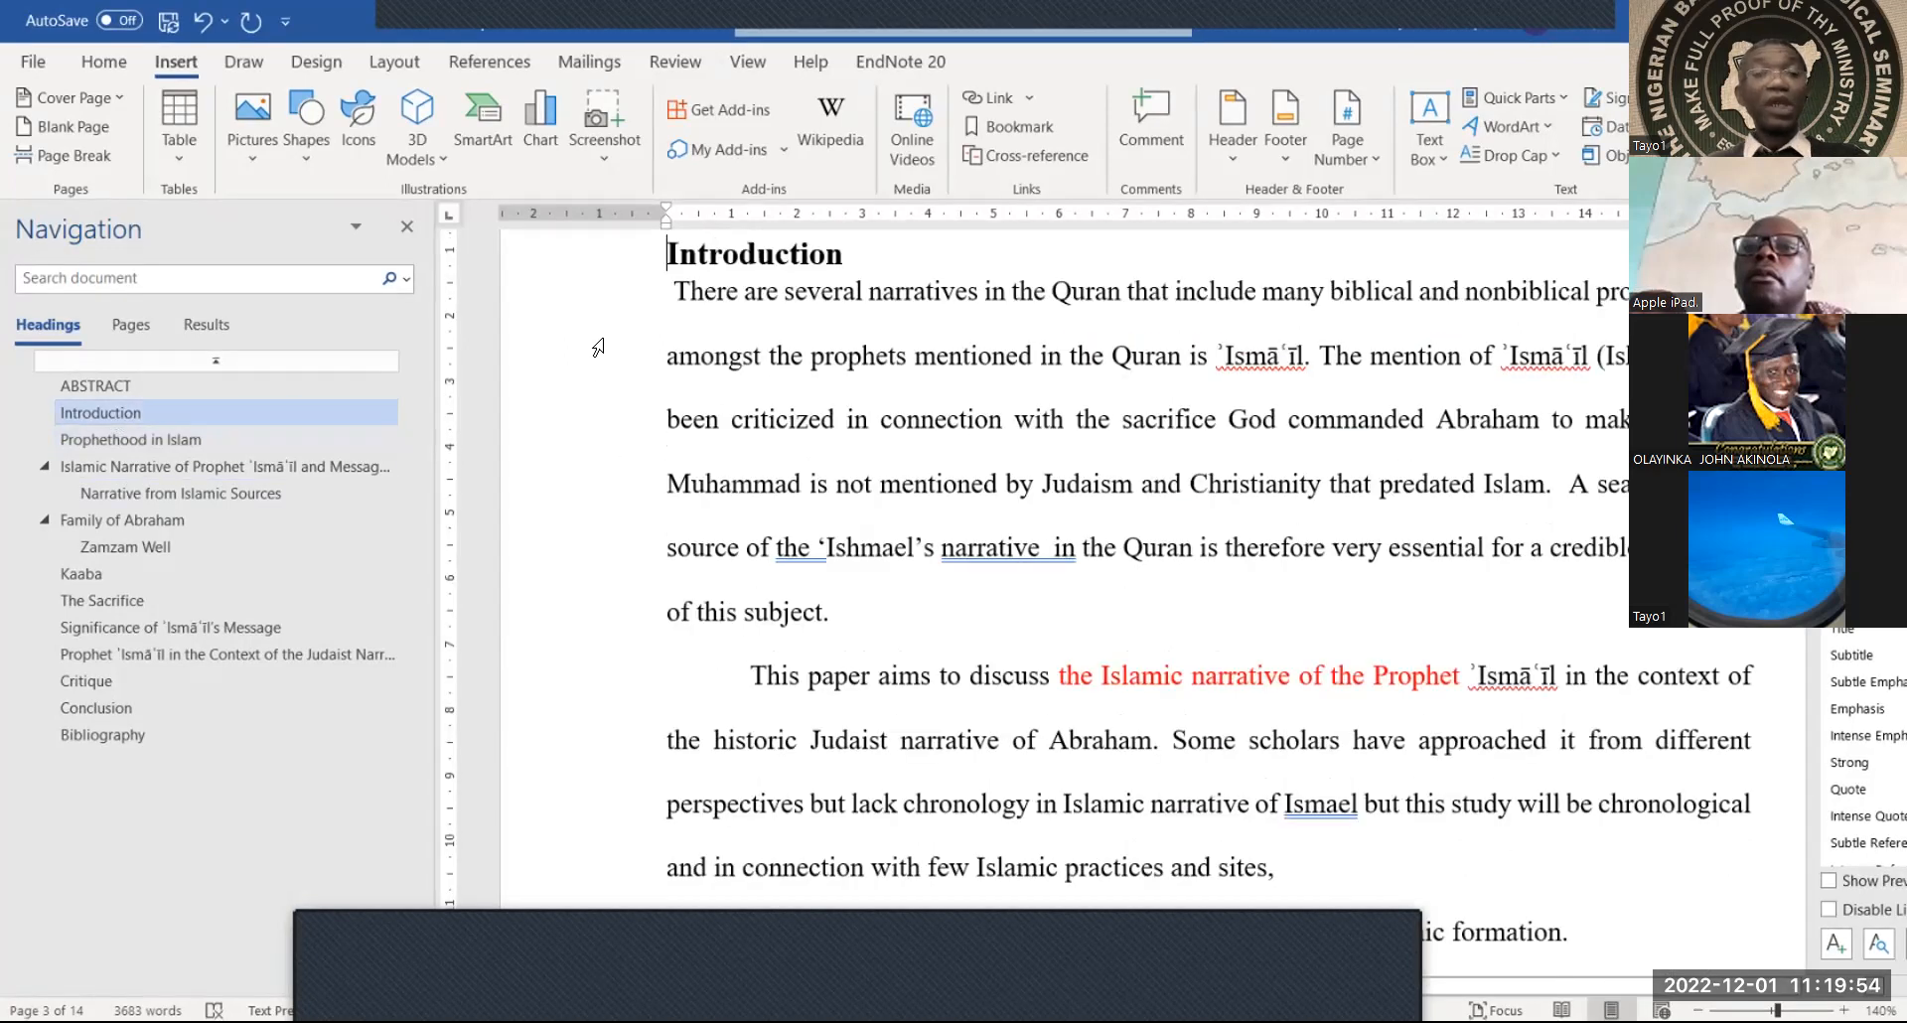
scroll(735, 387, "up", 1)
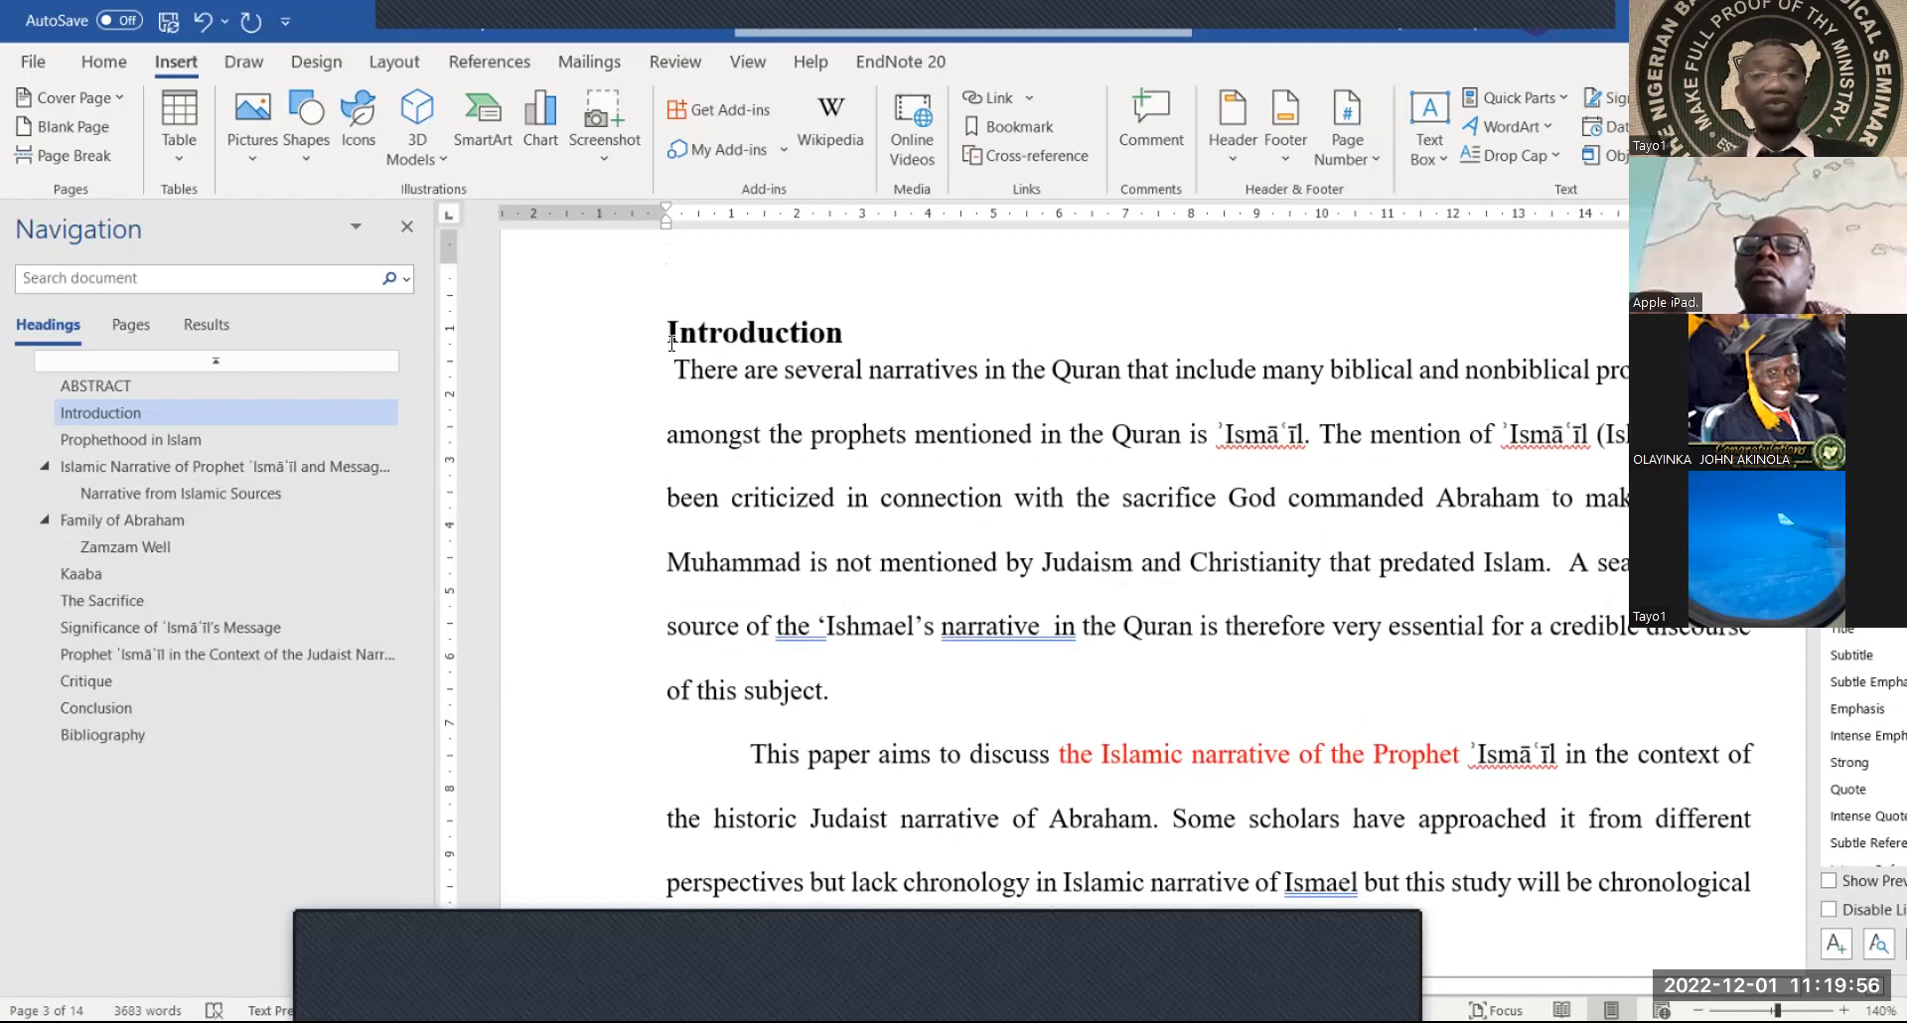
left_click(679, 370)
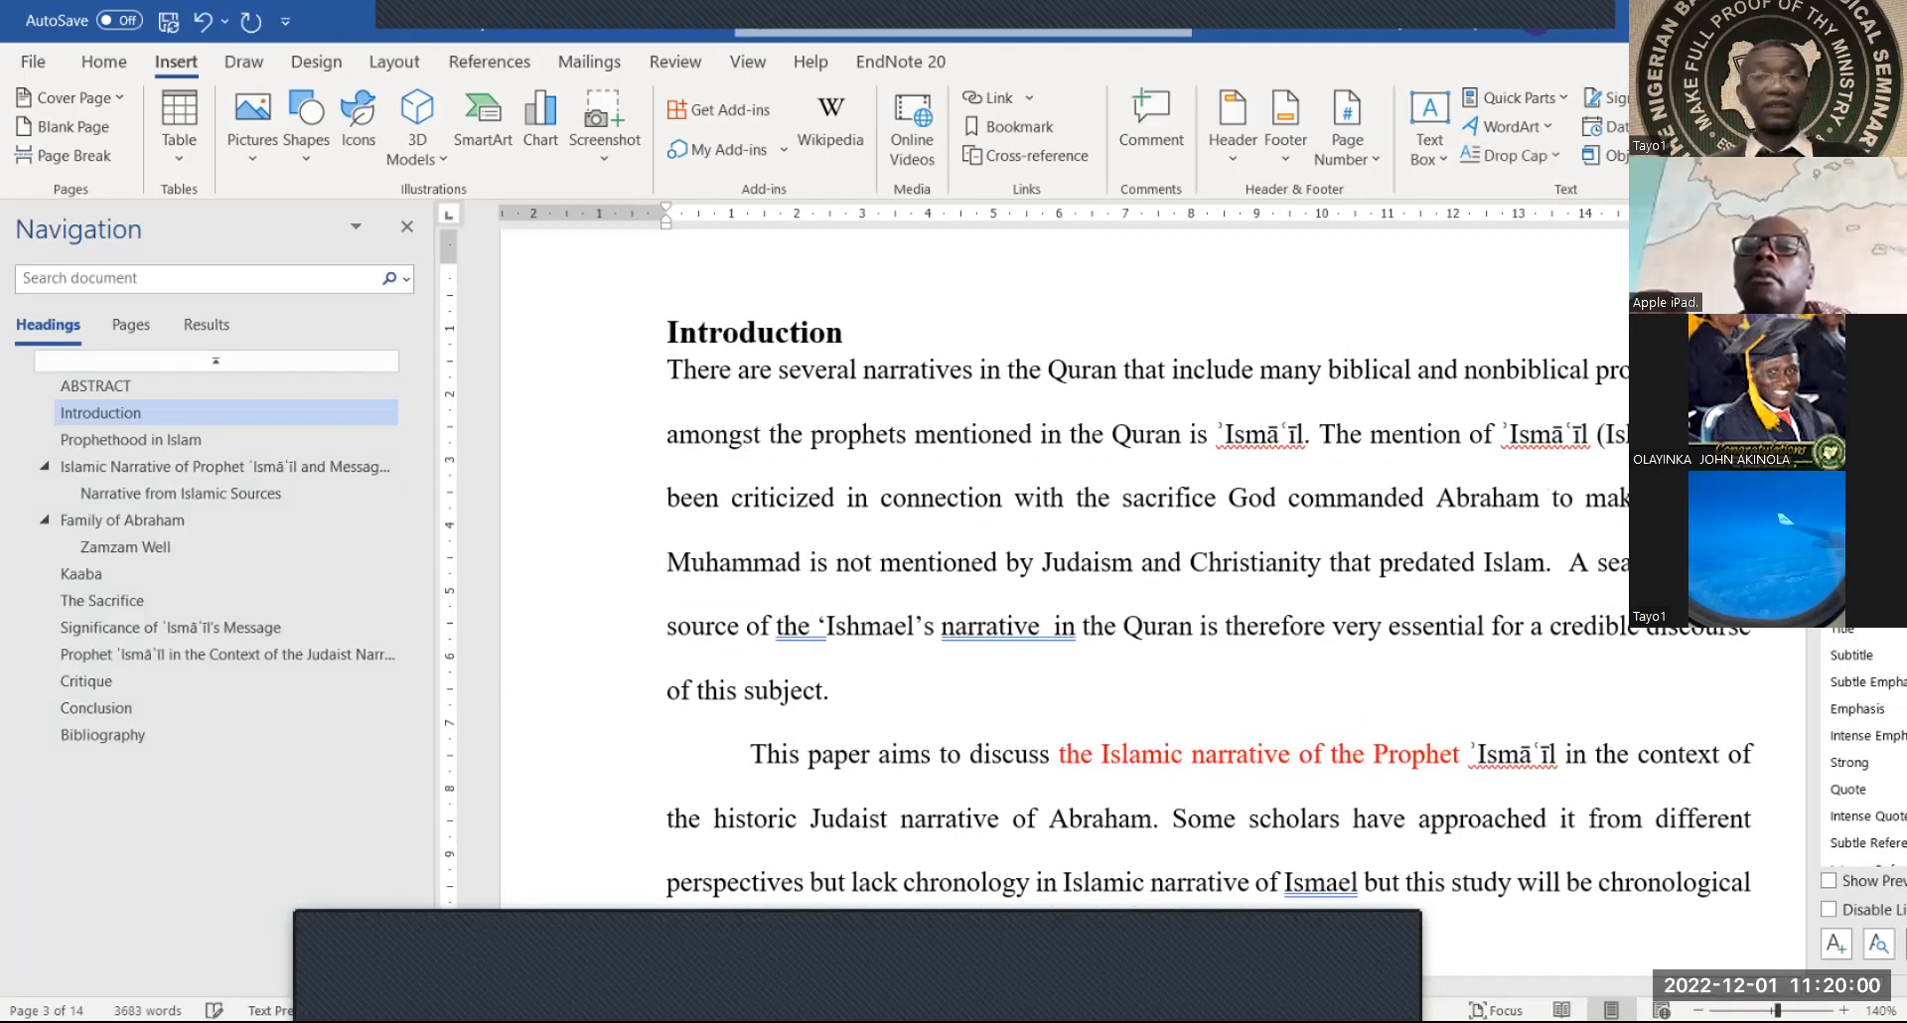
left_click_drag(852, 334, 662, 337)
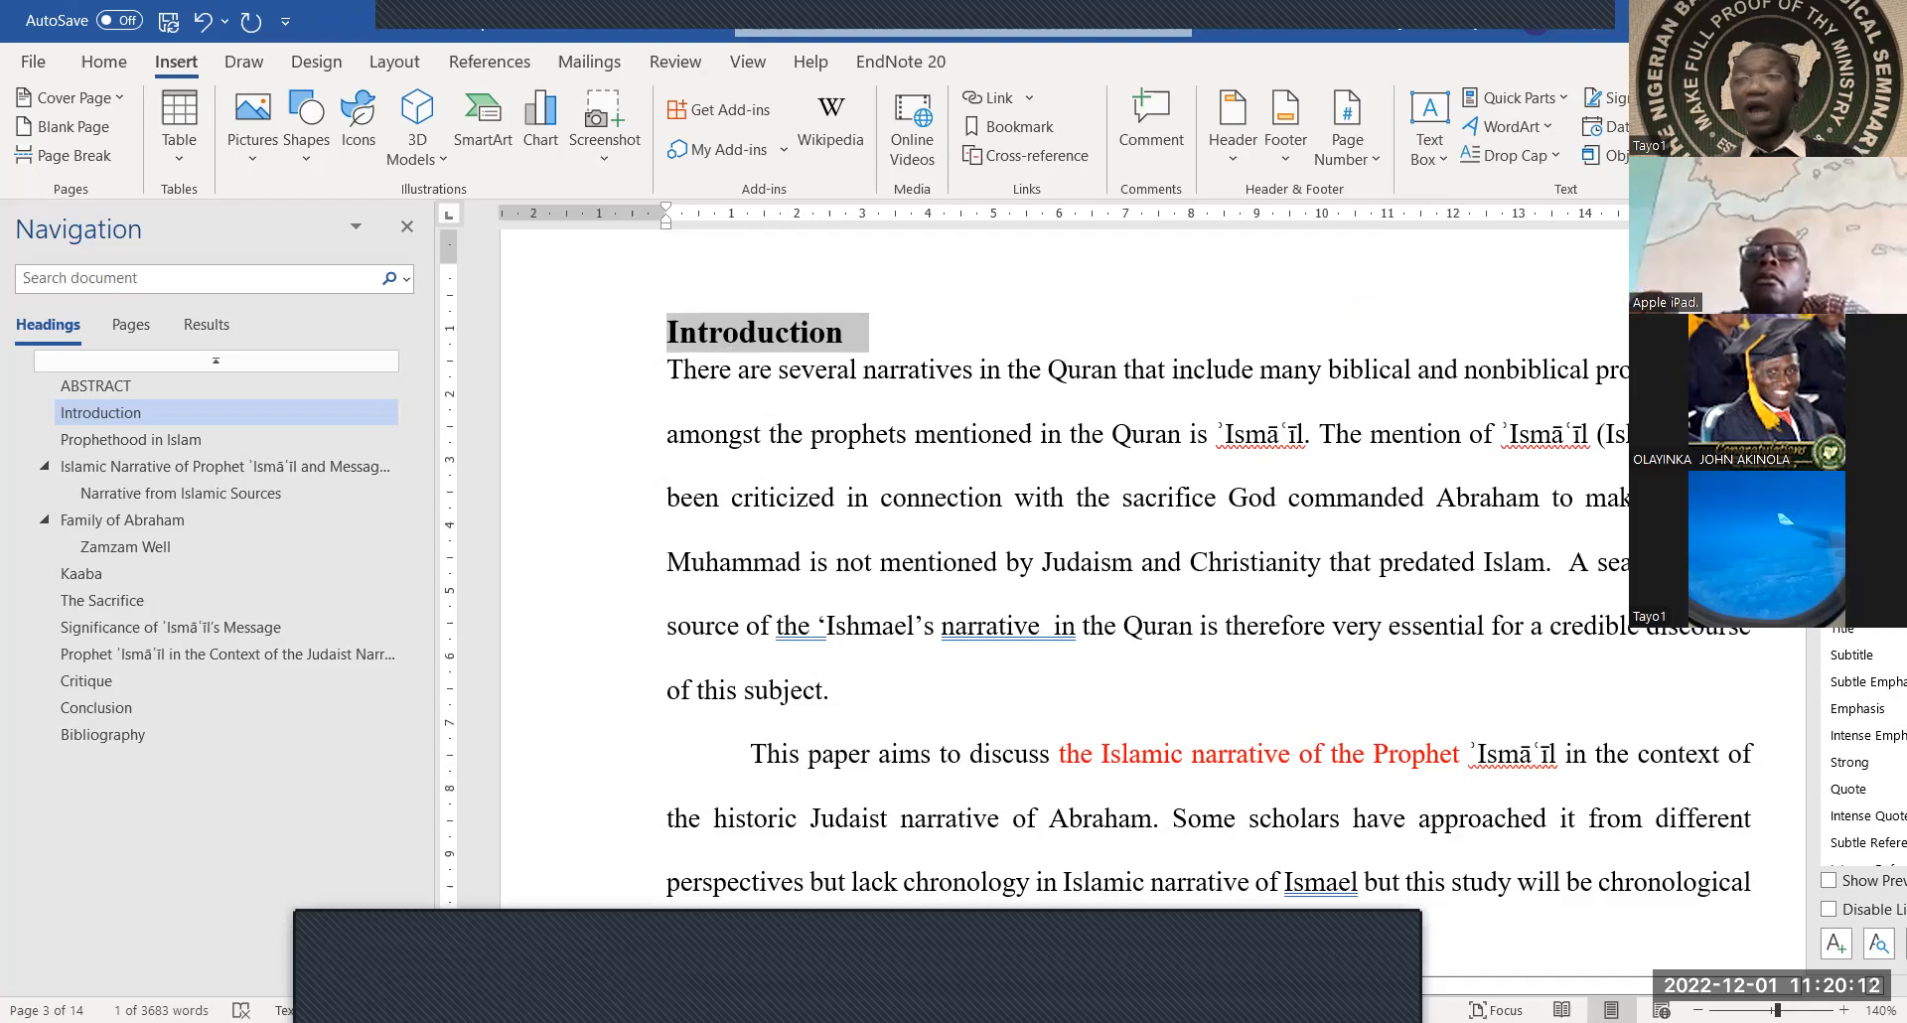
Modify the Heading 2 style to use 8 pt spacing before and 6 pt after
left_click_drag(1831, 408, 1509, 274)
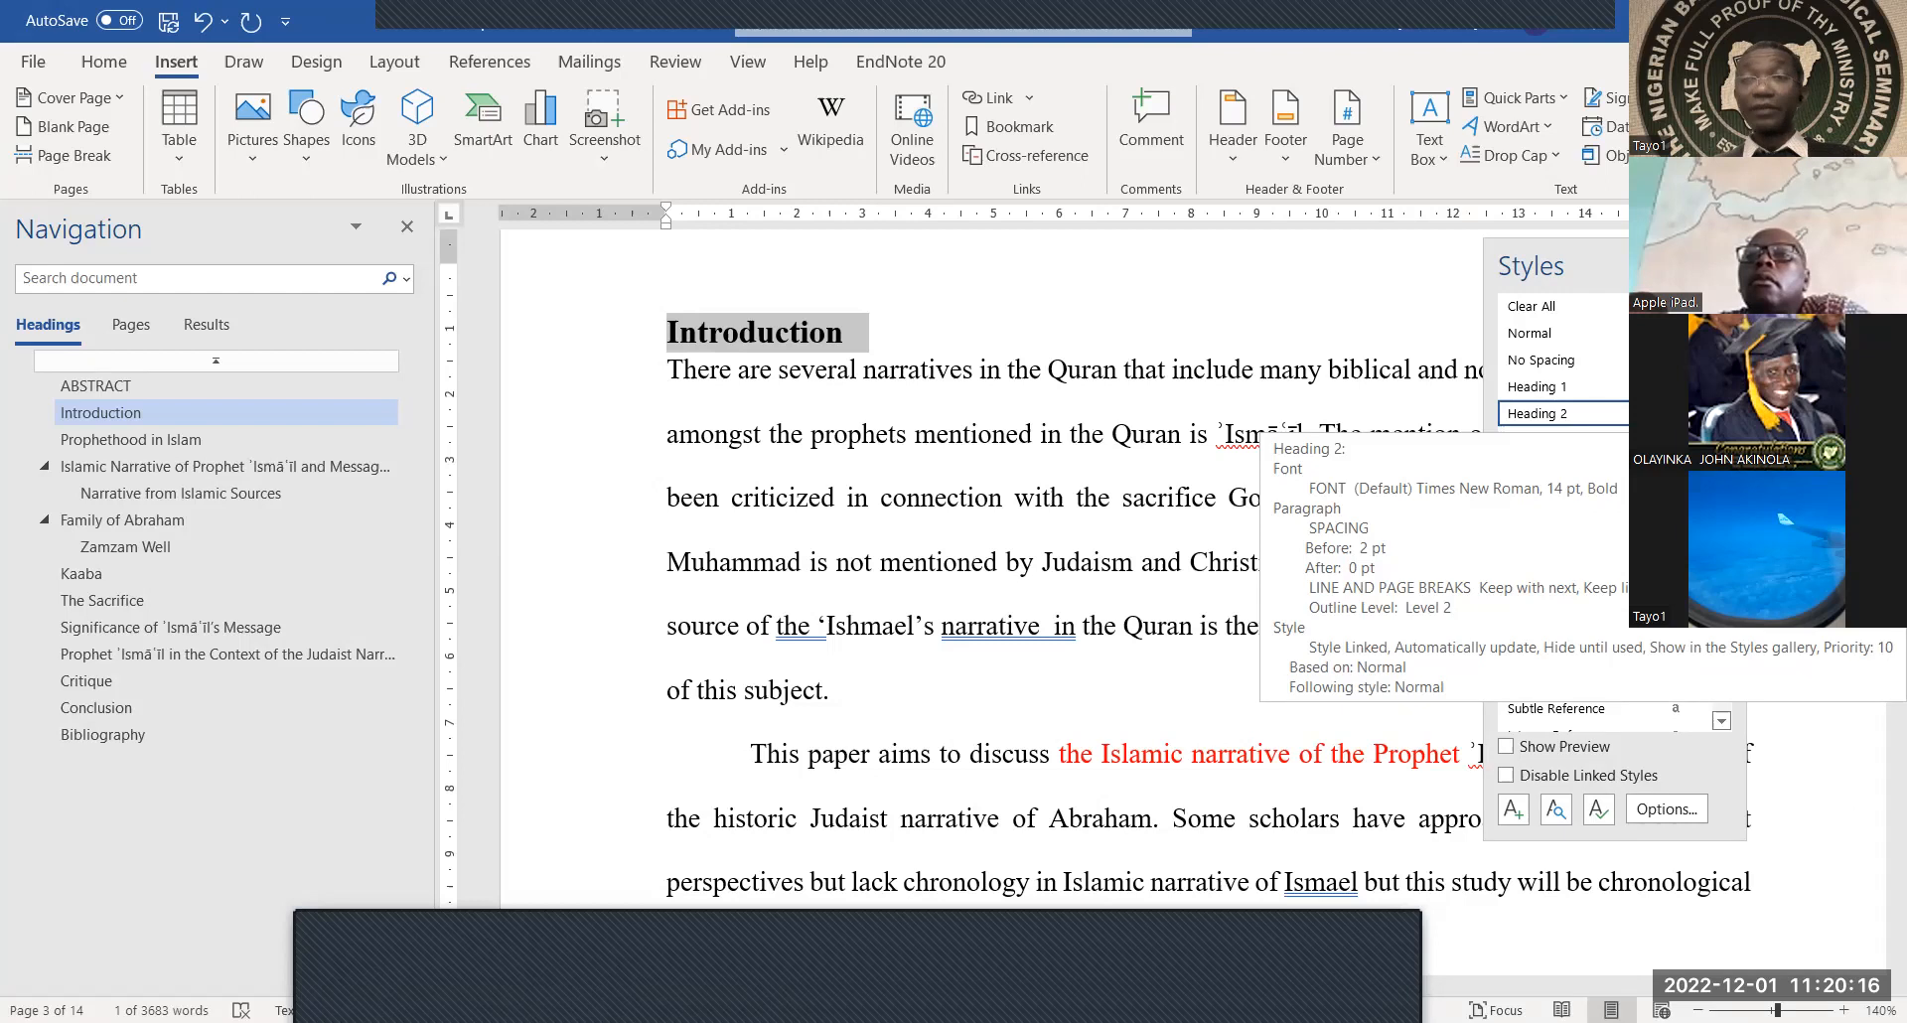
left_click(1678, 414)
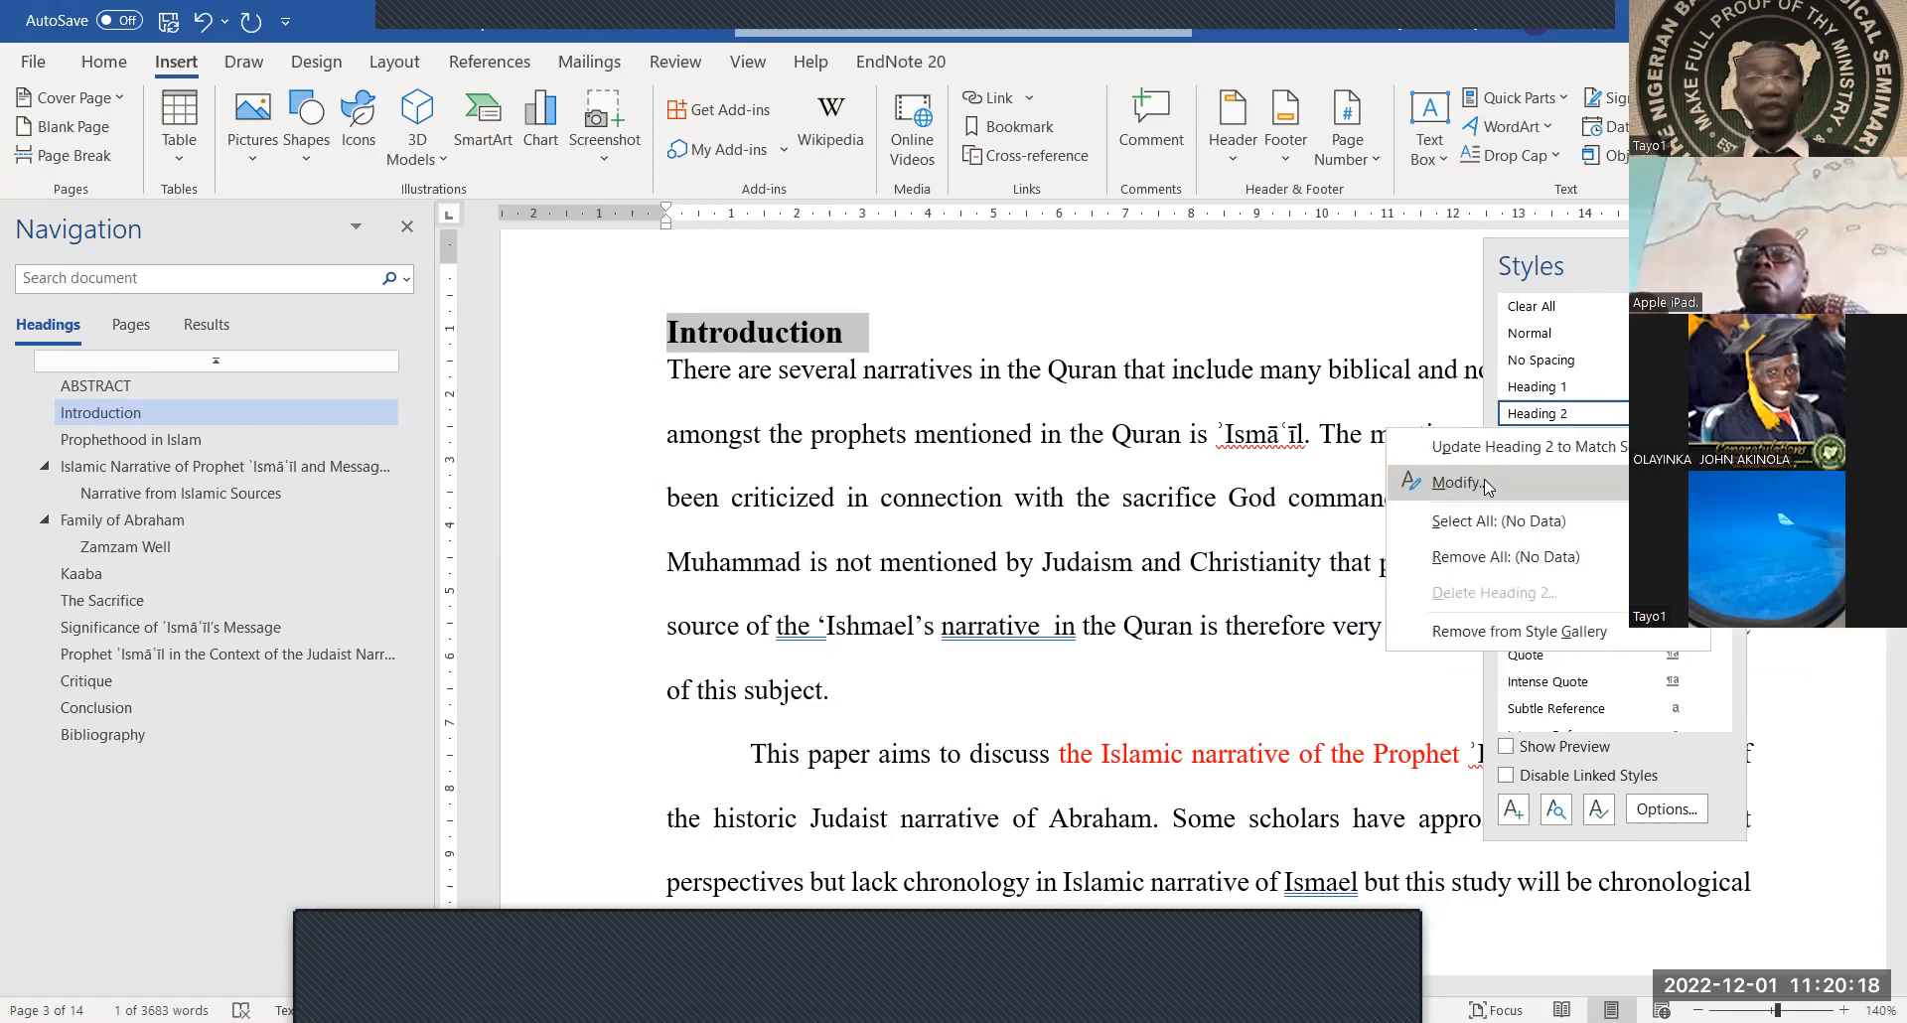
left_click(1487, 485)
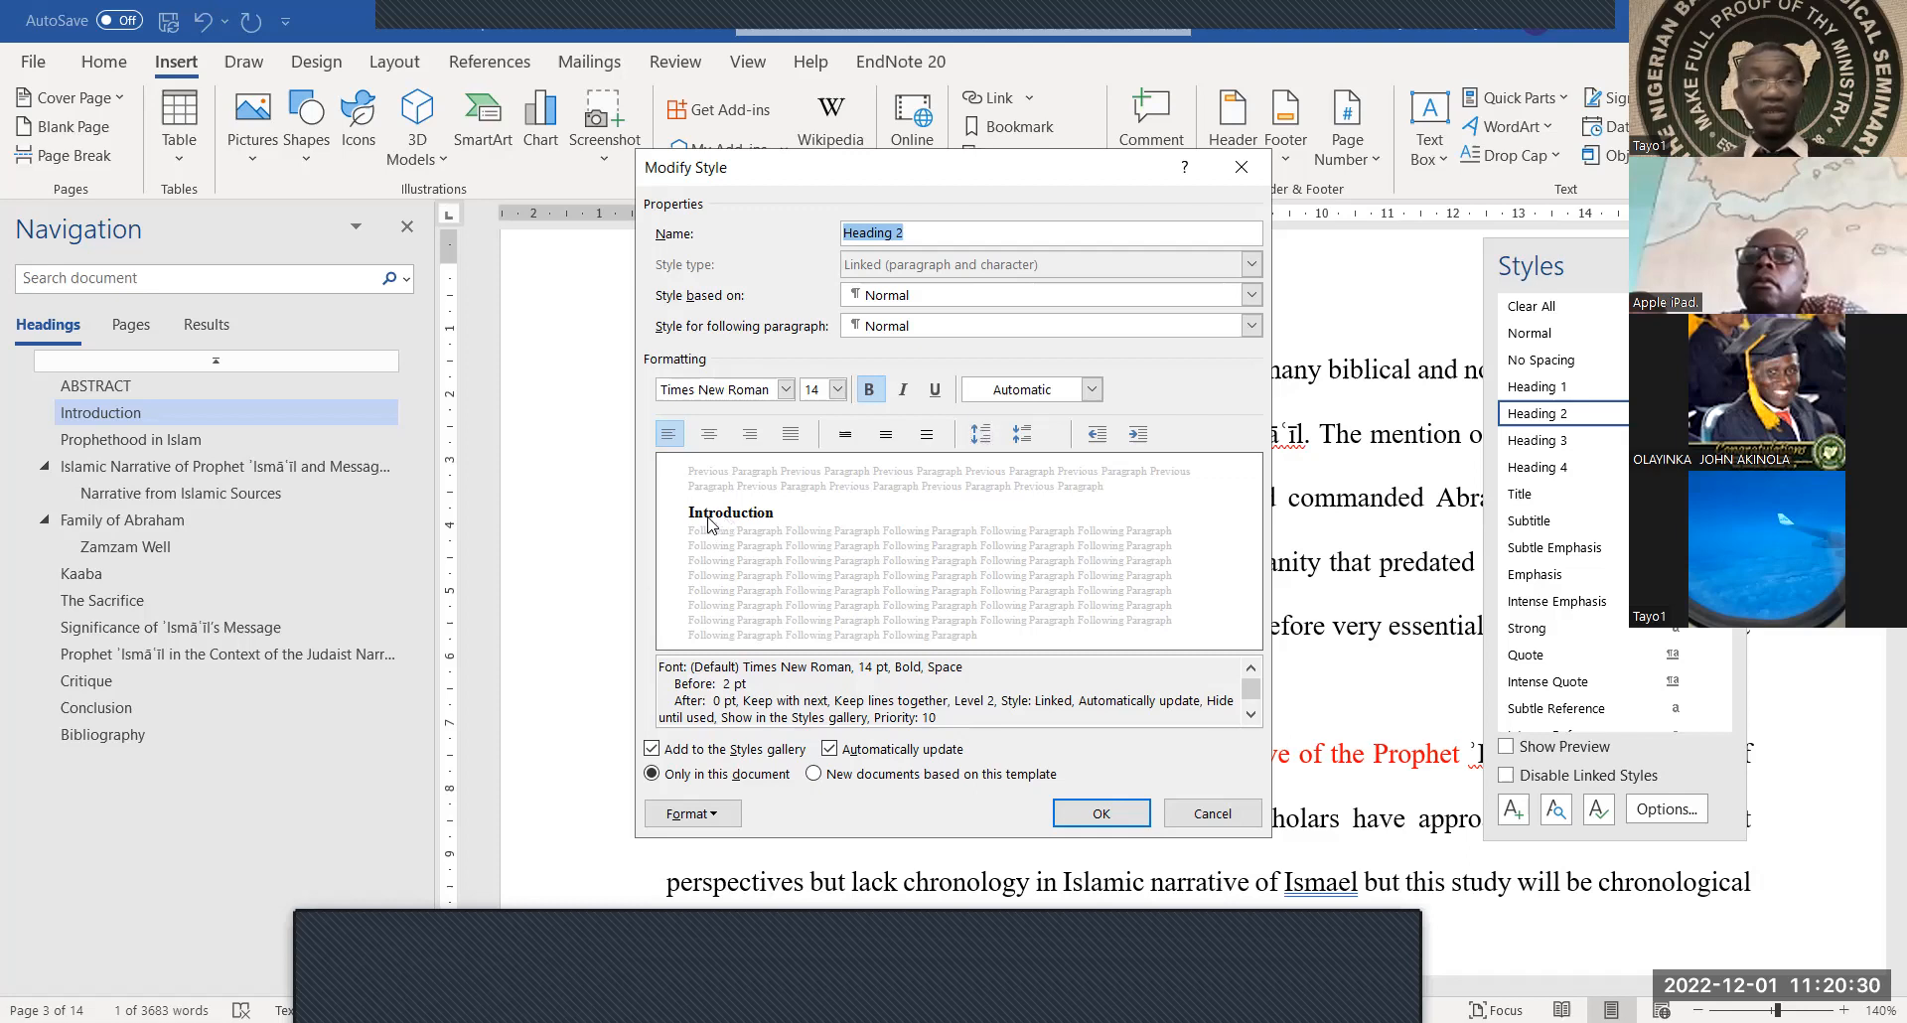
left_click(981, 440)
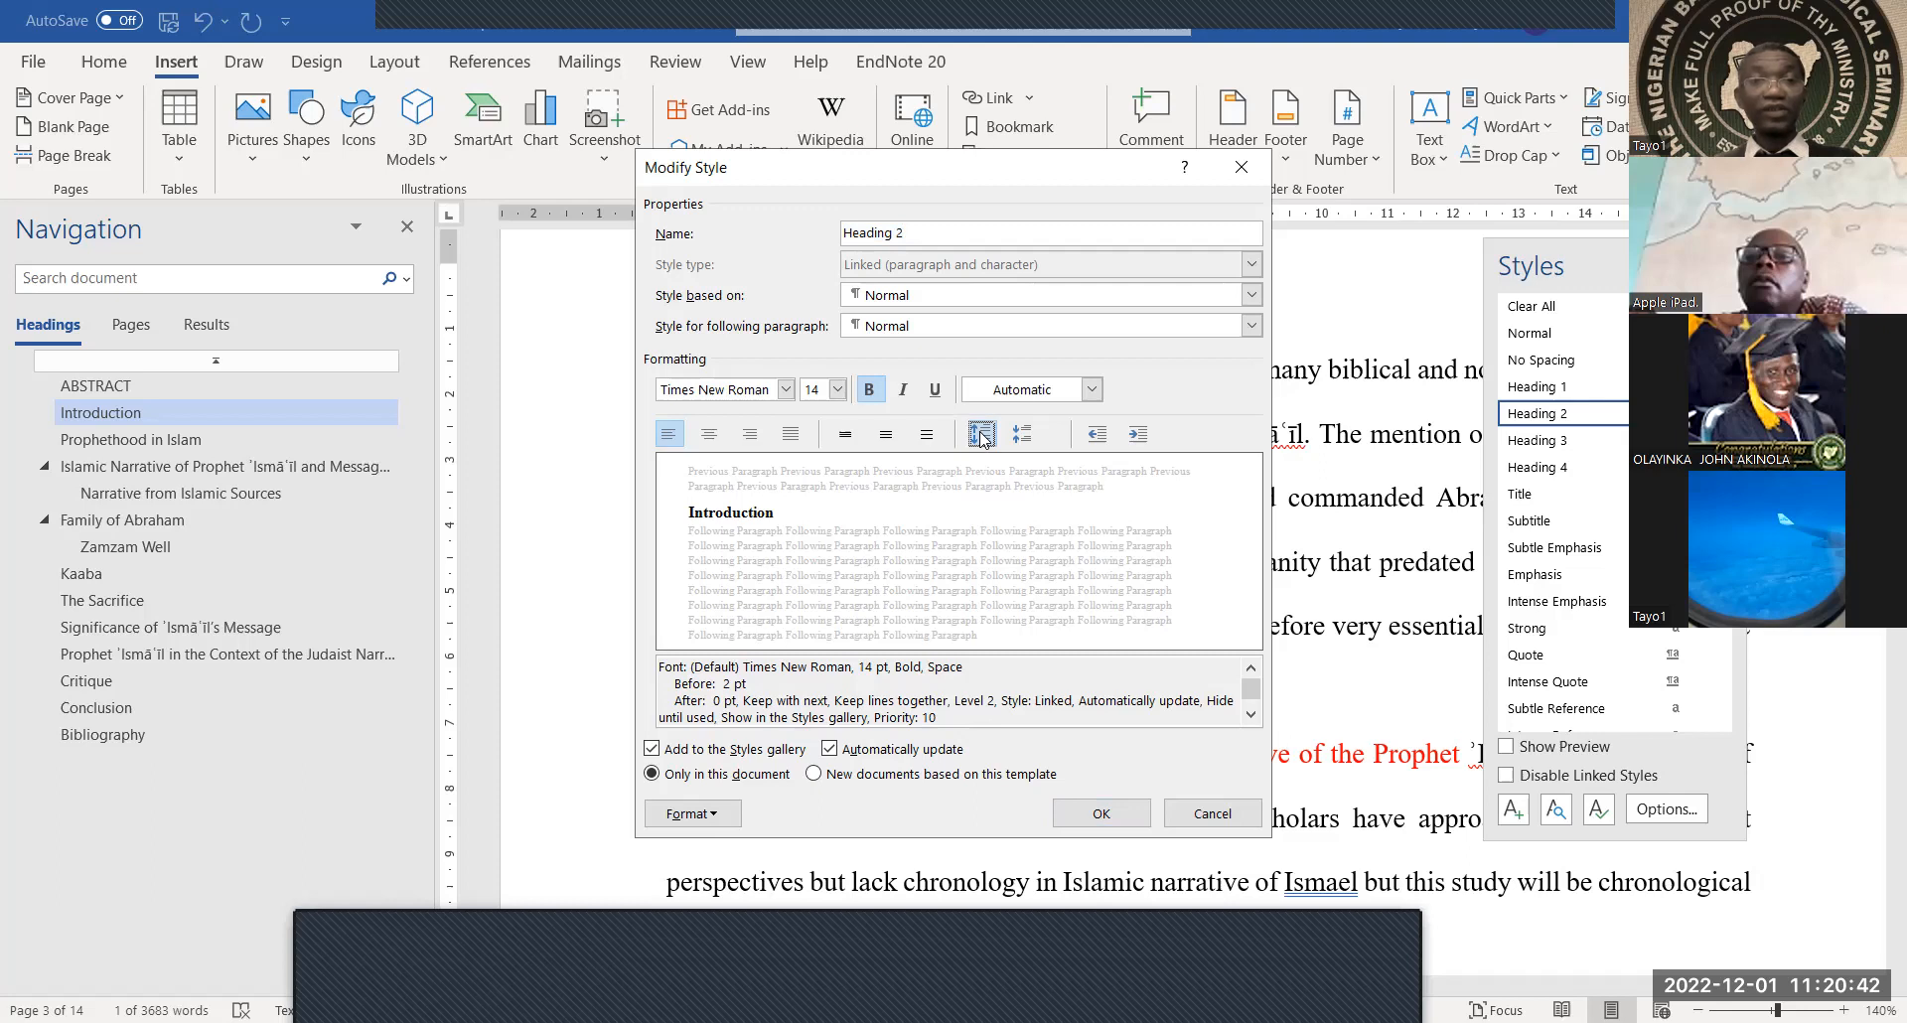
left_click(981, 435)
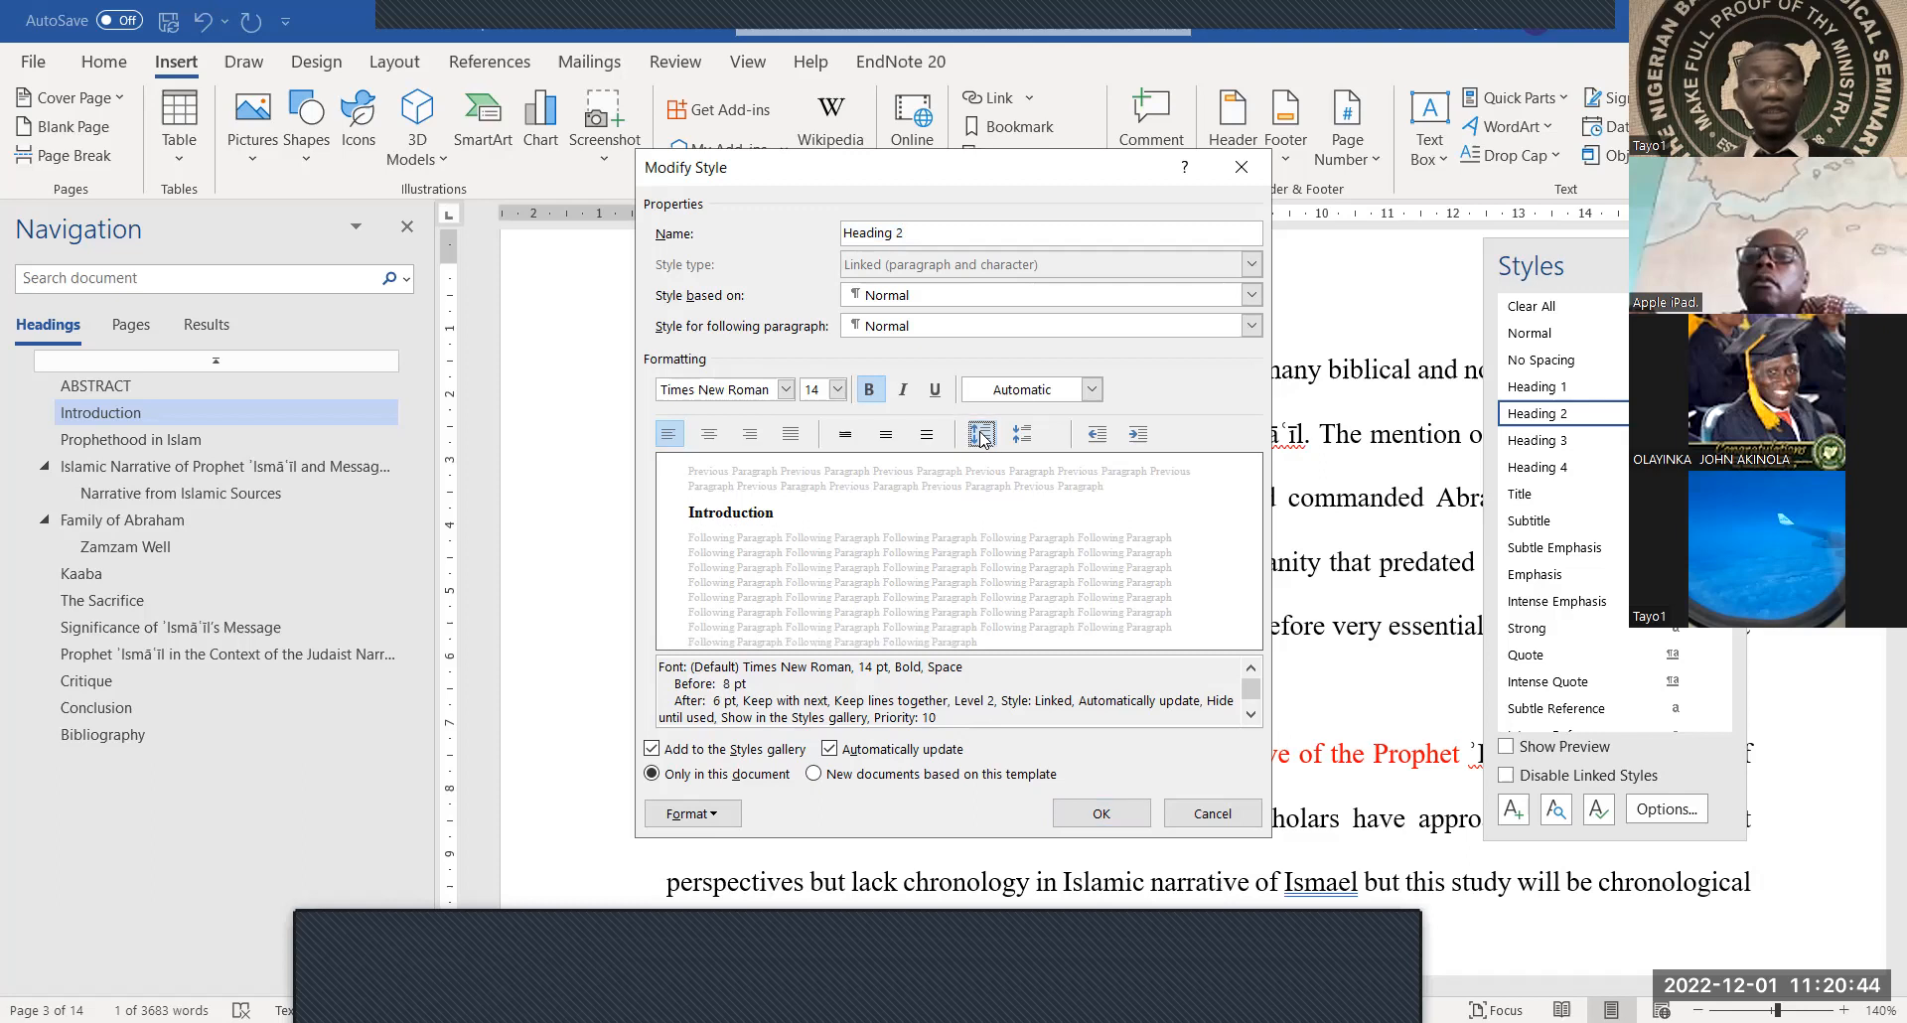
left_click(981, 435)
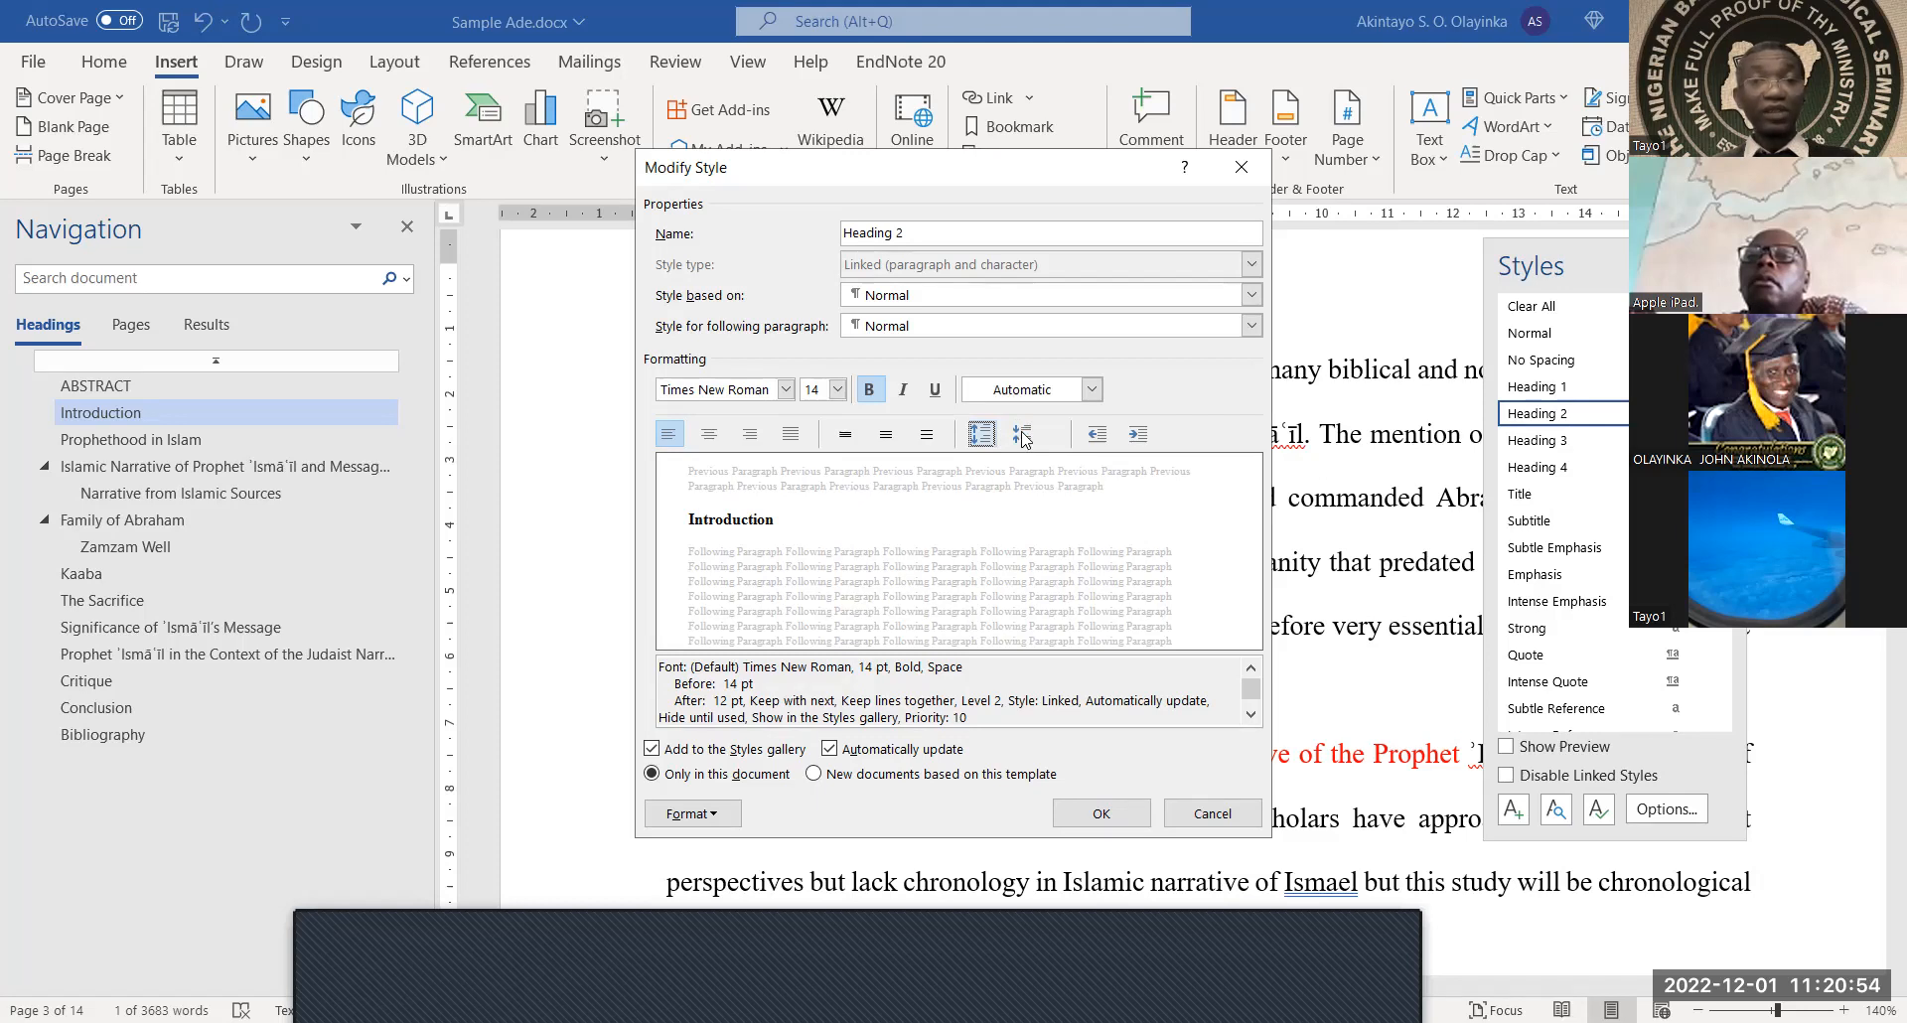
left_click(1023, 436)
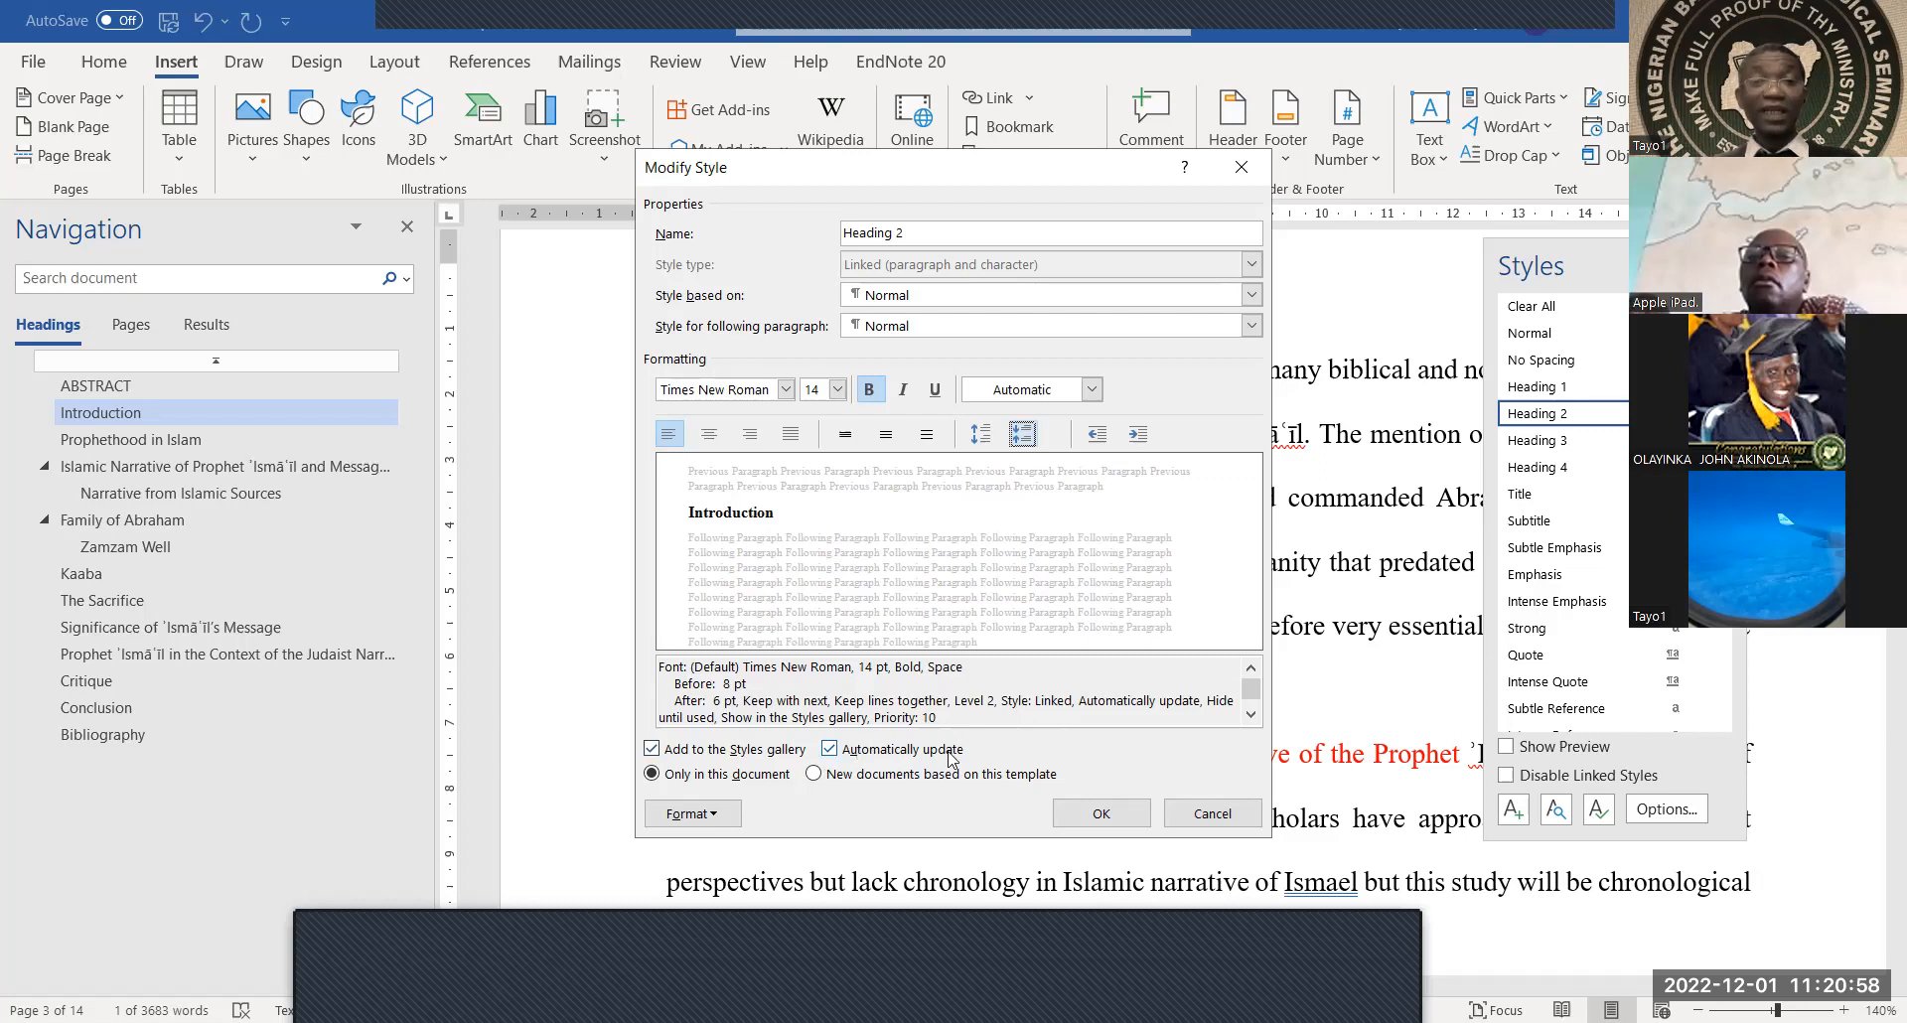
left_click(1117, 816)
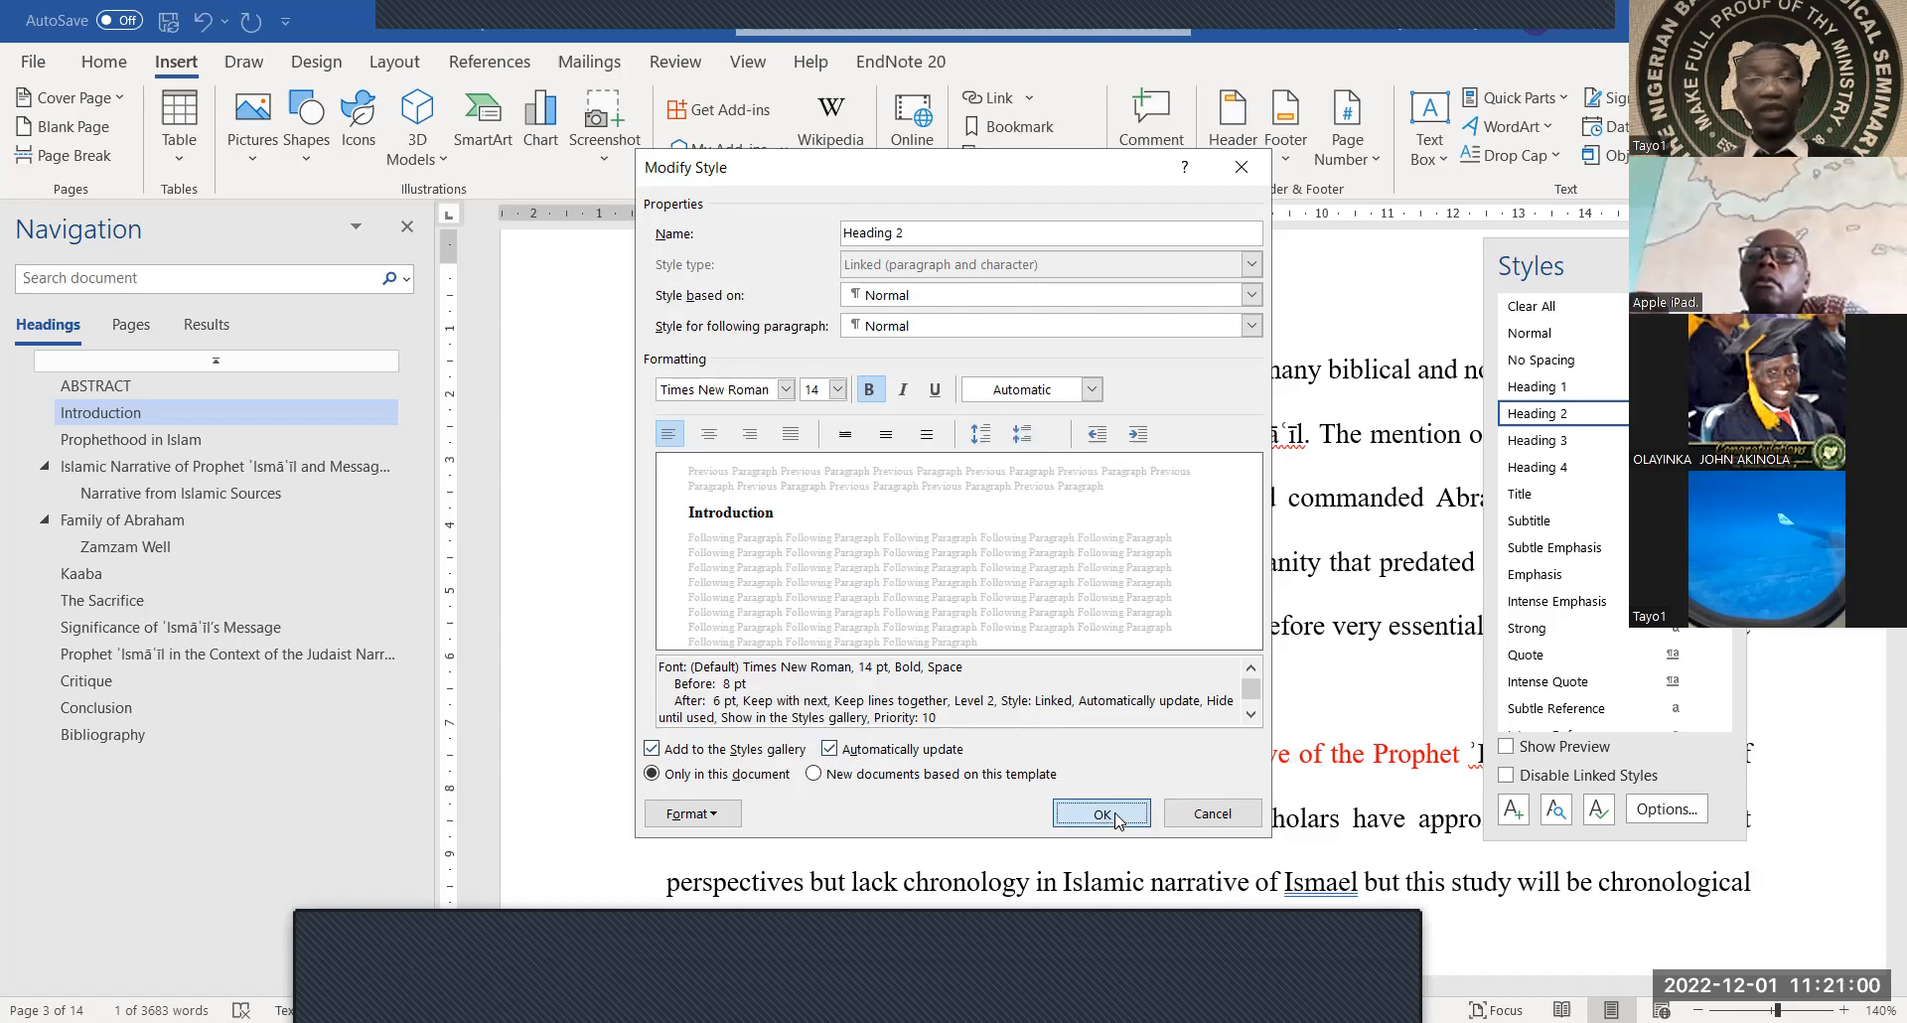
left_click(1007, 383)
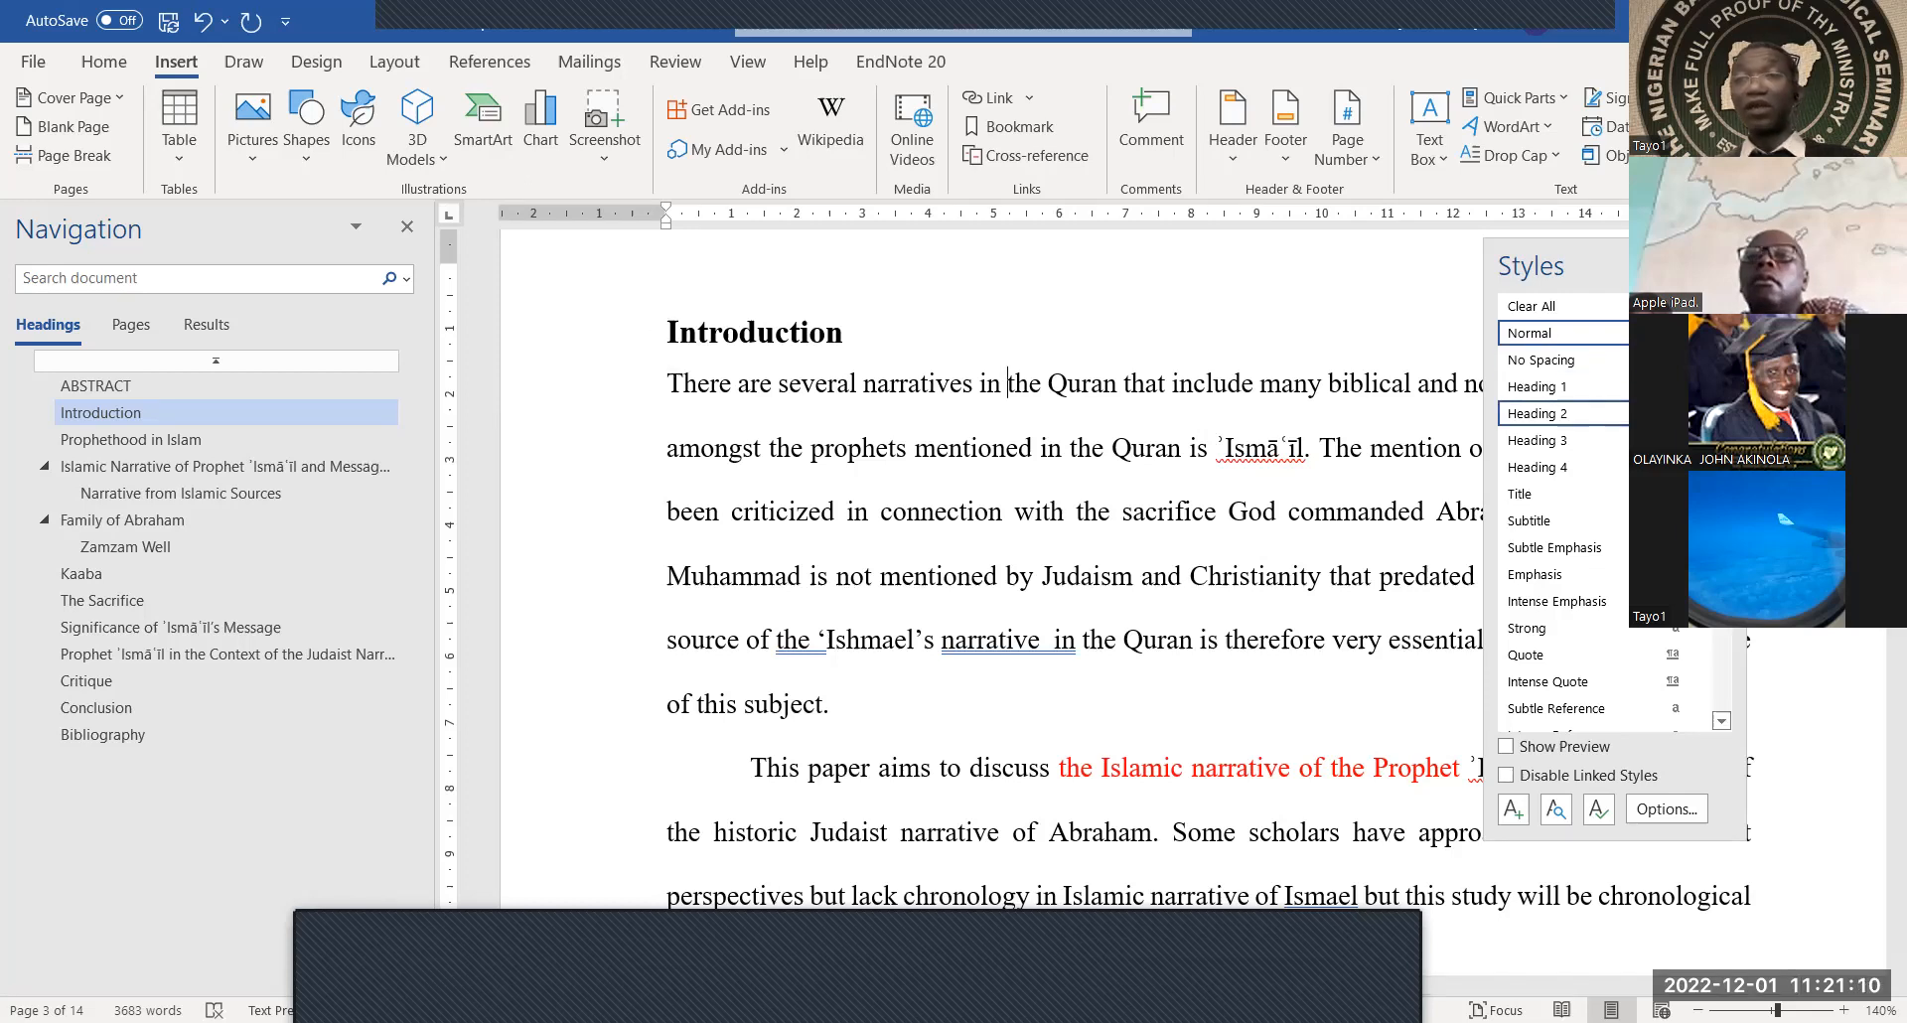
Increase Heading 2 paragraph spacing to 14 pt before and 12 pt after
left_click(1721, 413)
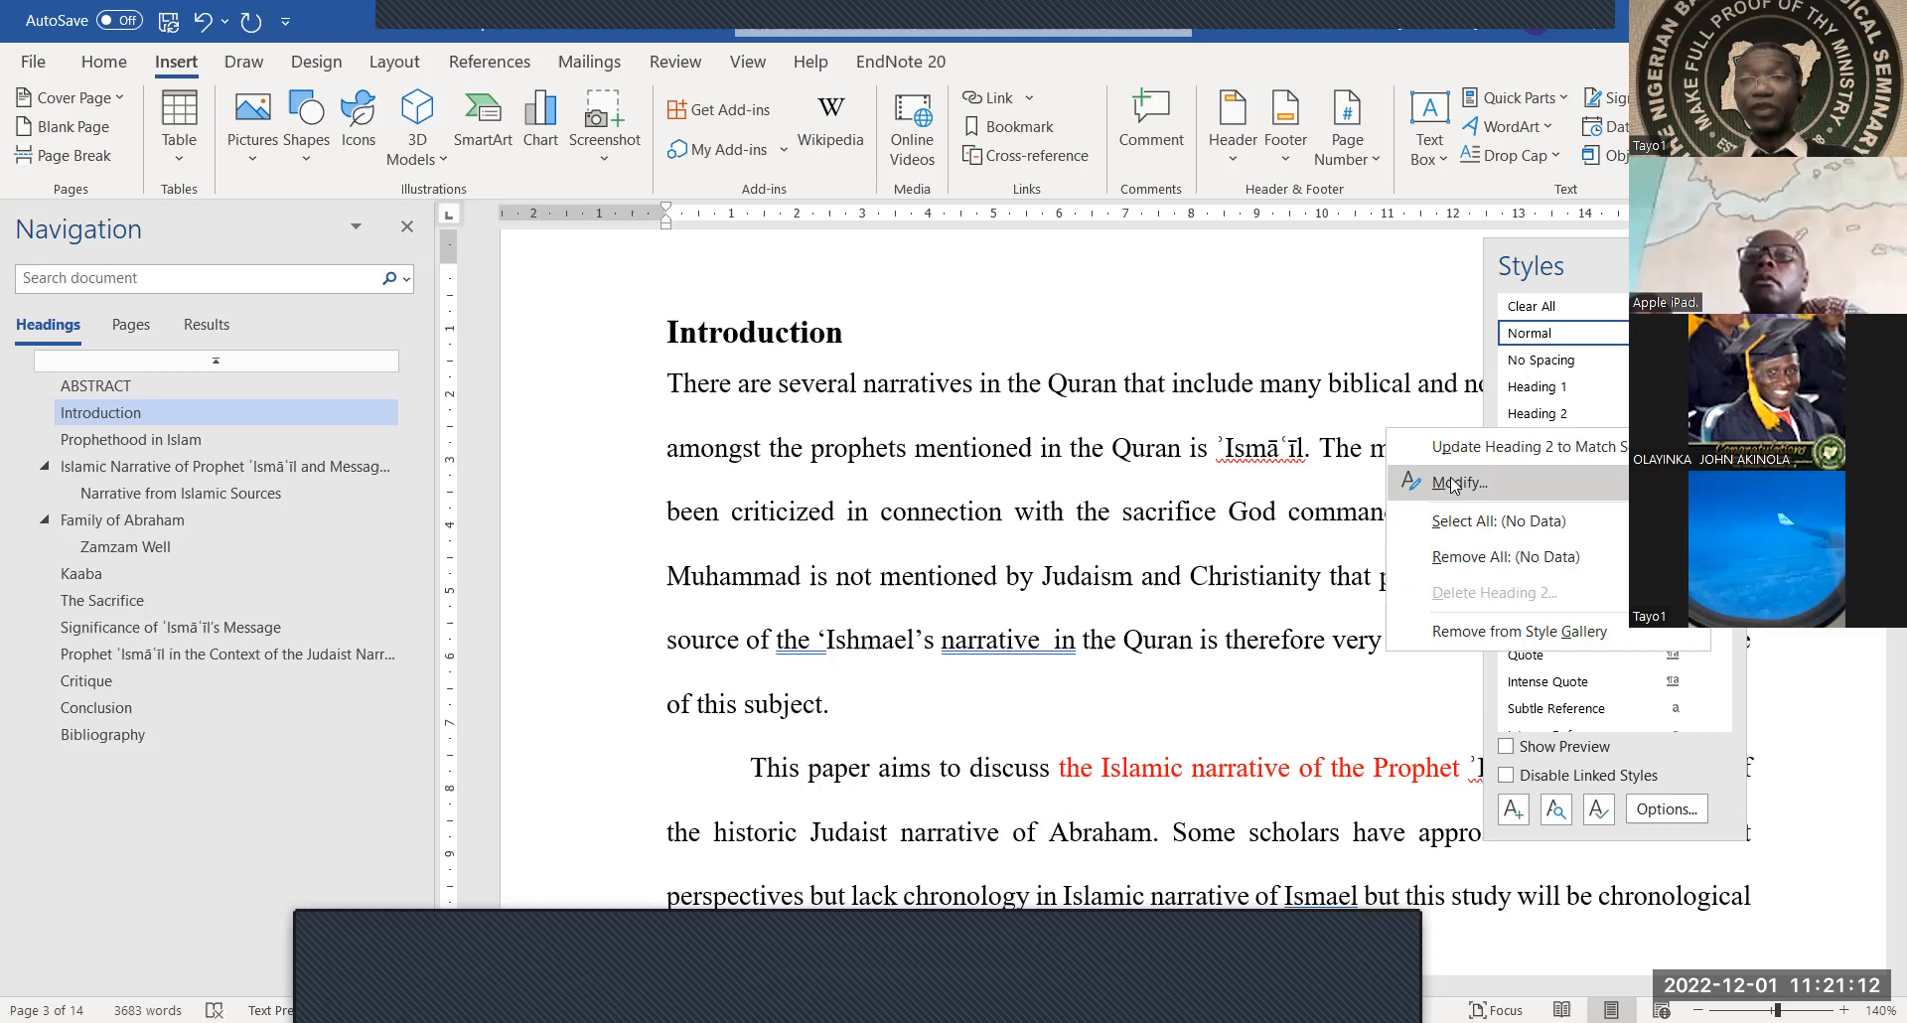
left_click(1408, 492)
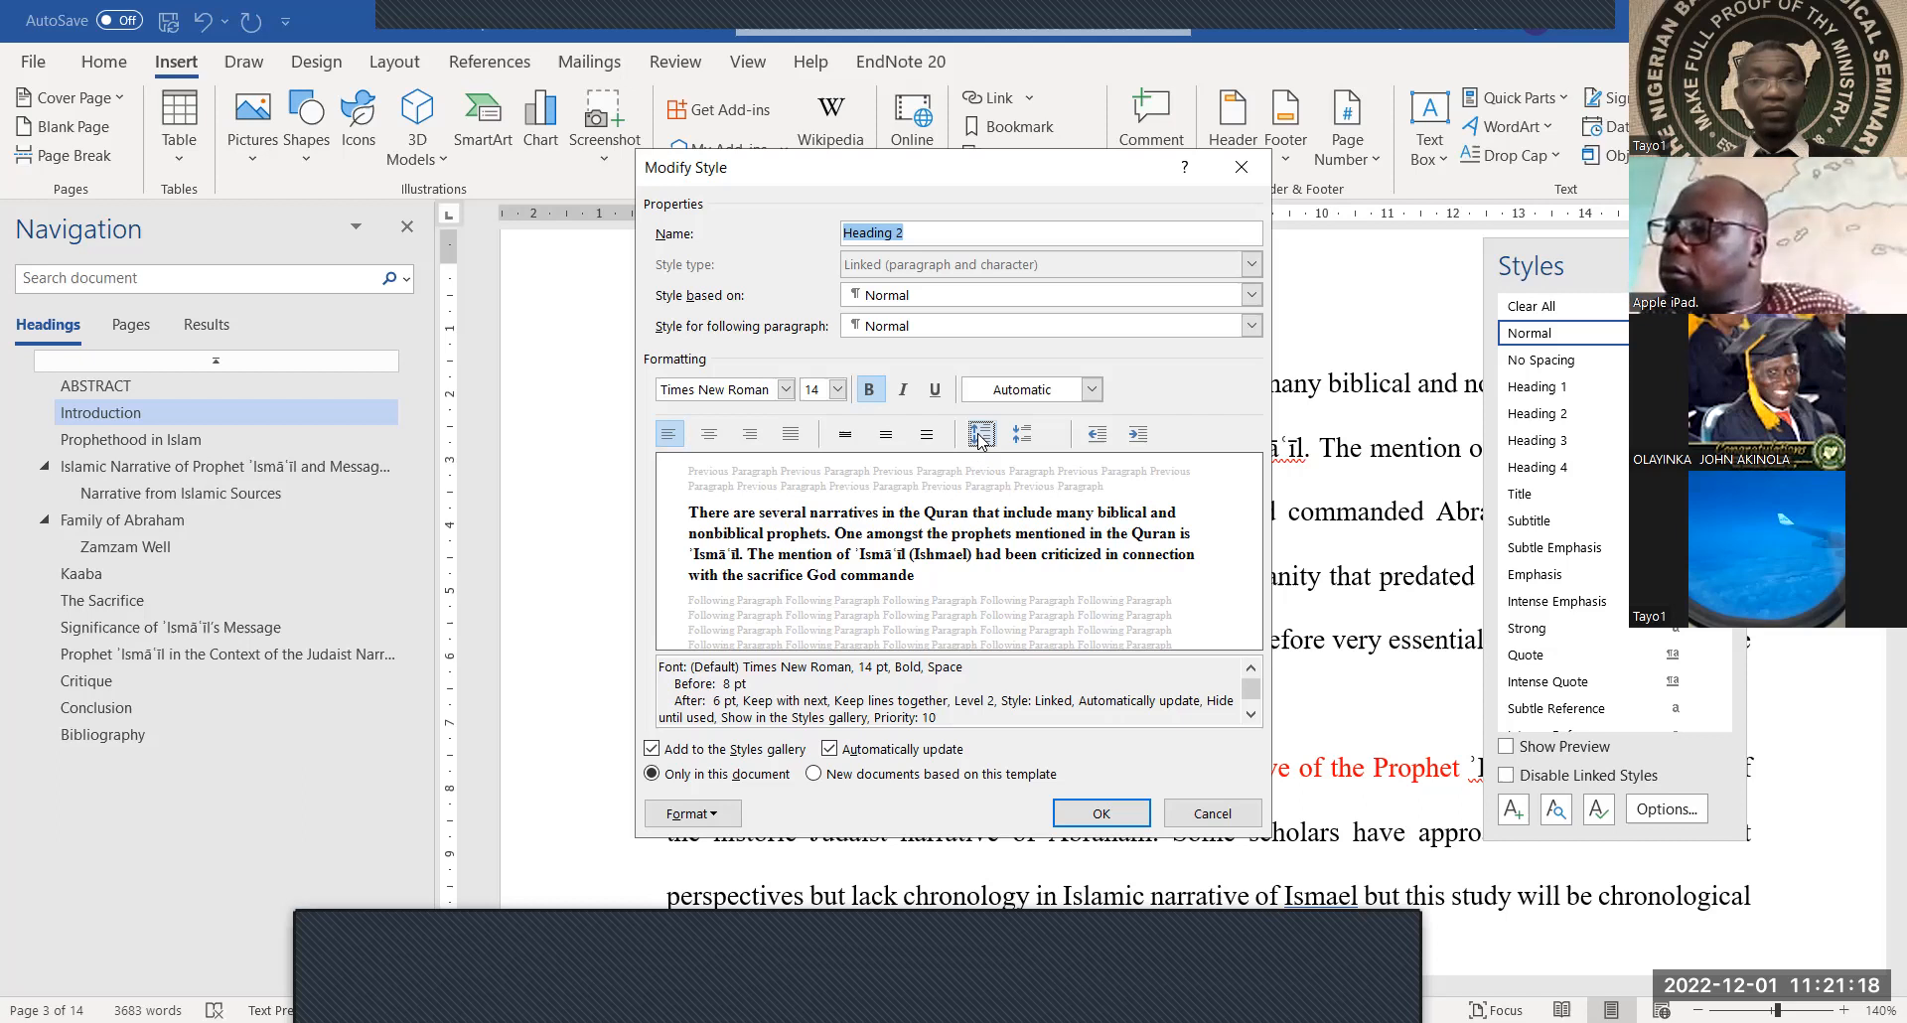
left_click(981, 442)
left_click(981, 442)
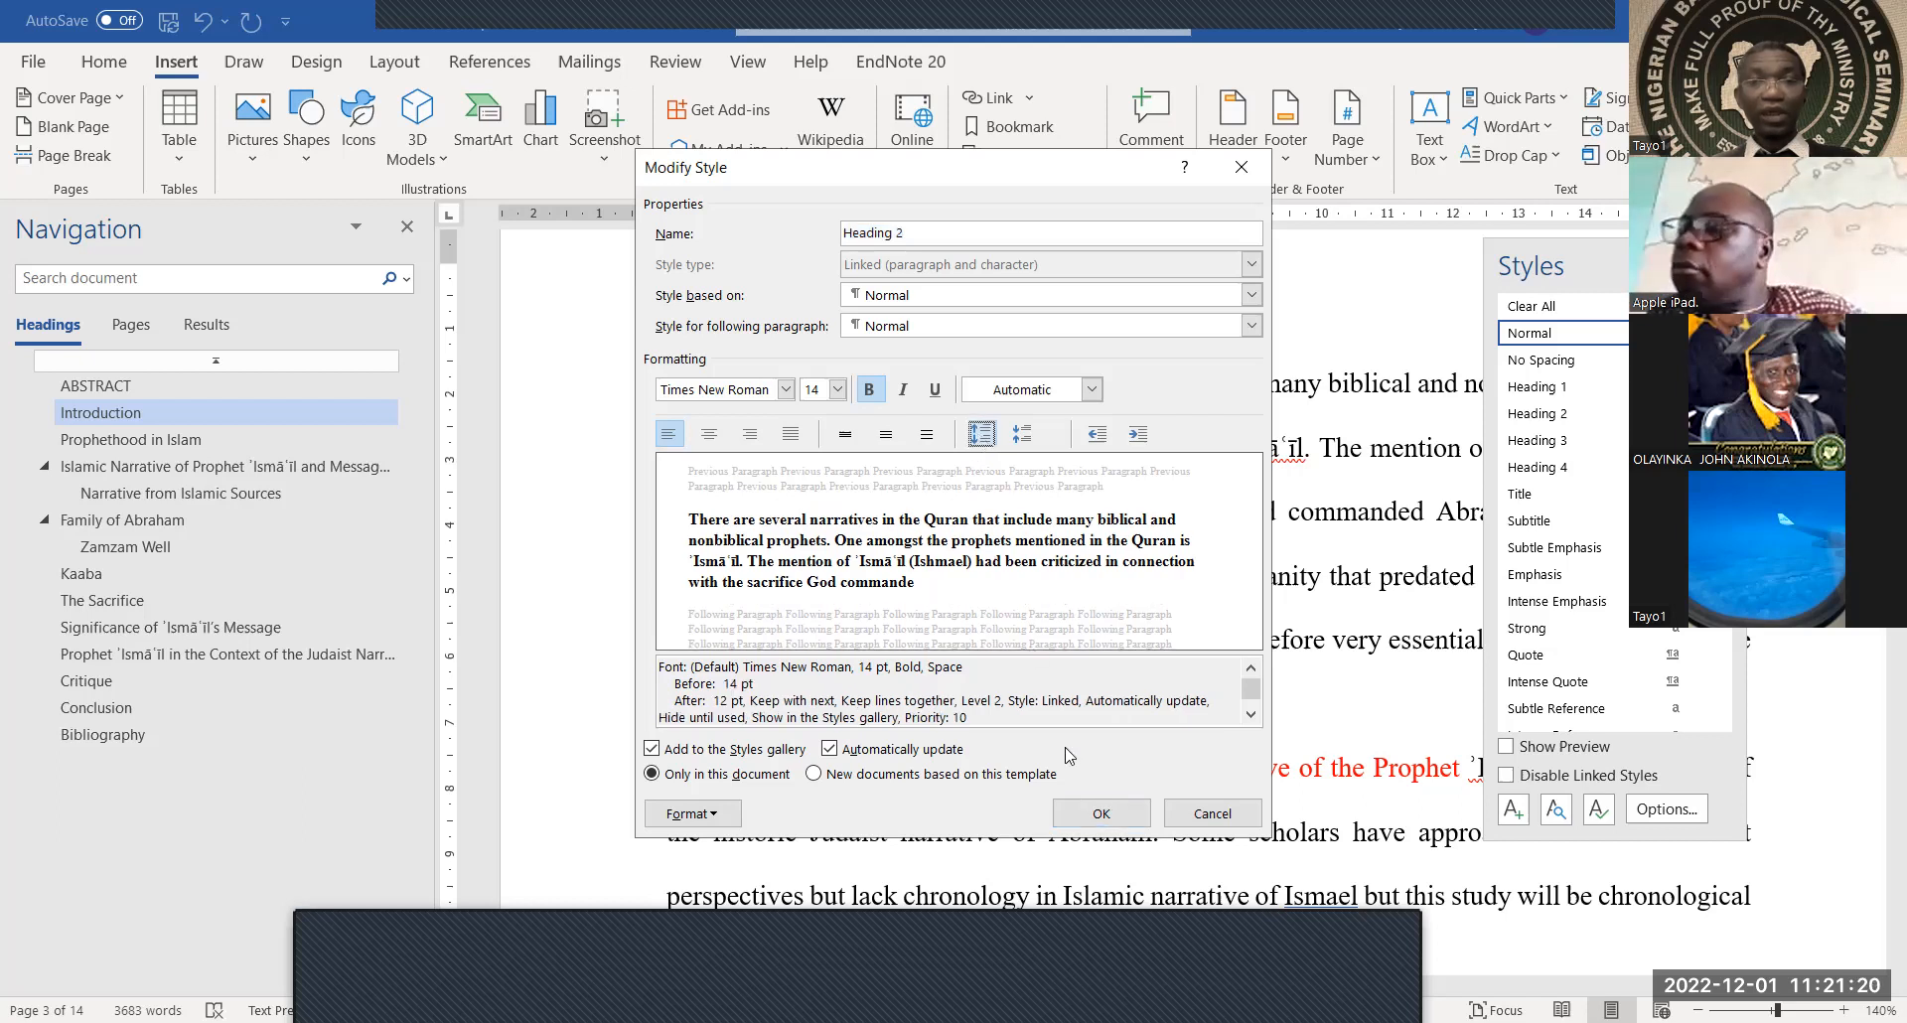
left_click(1104, 821)
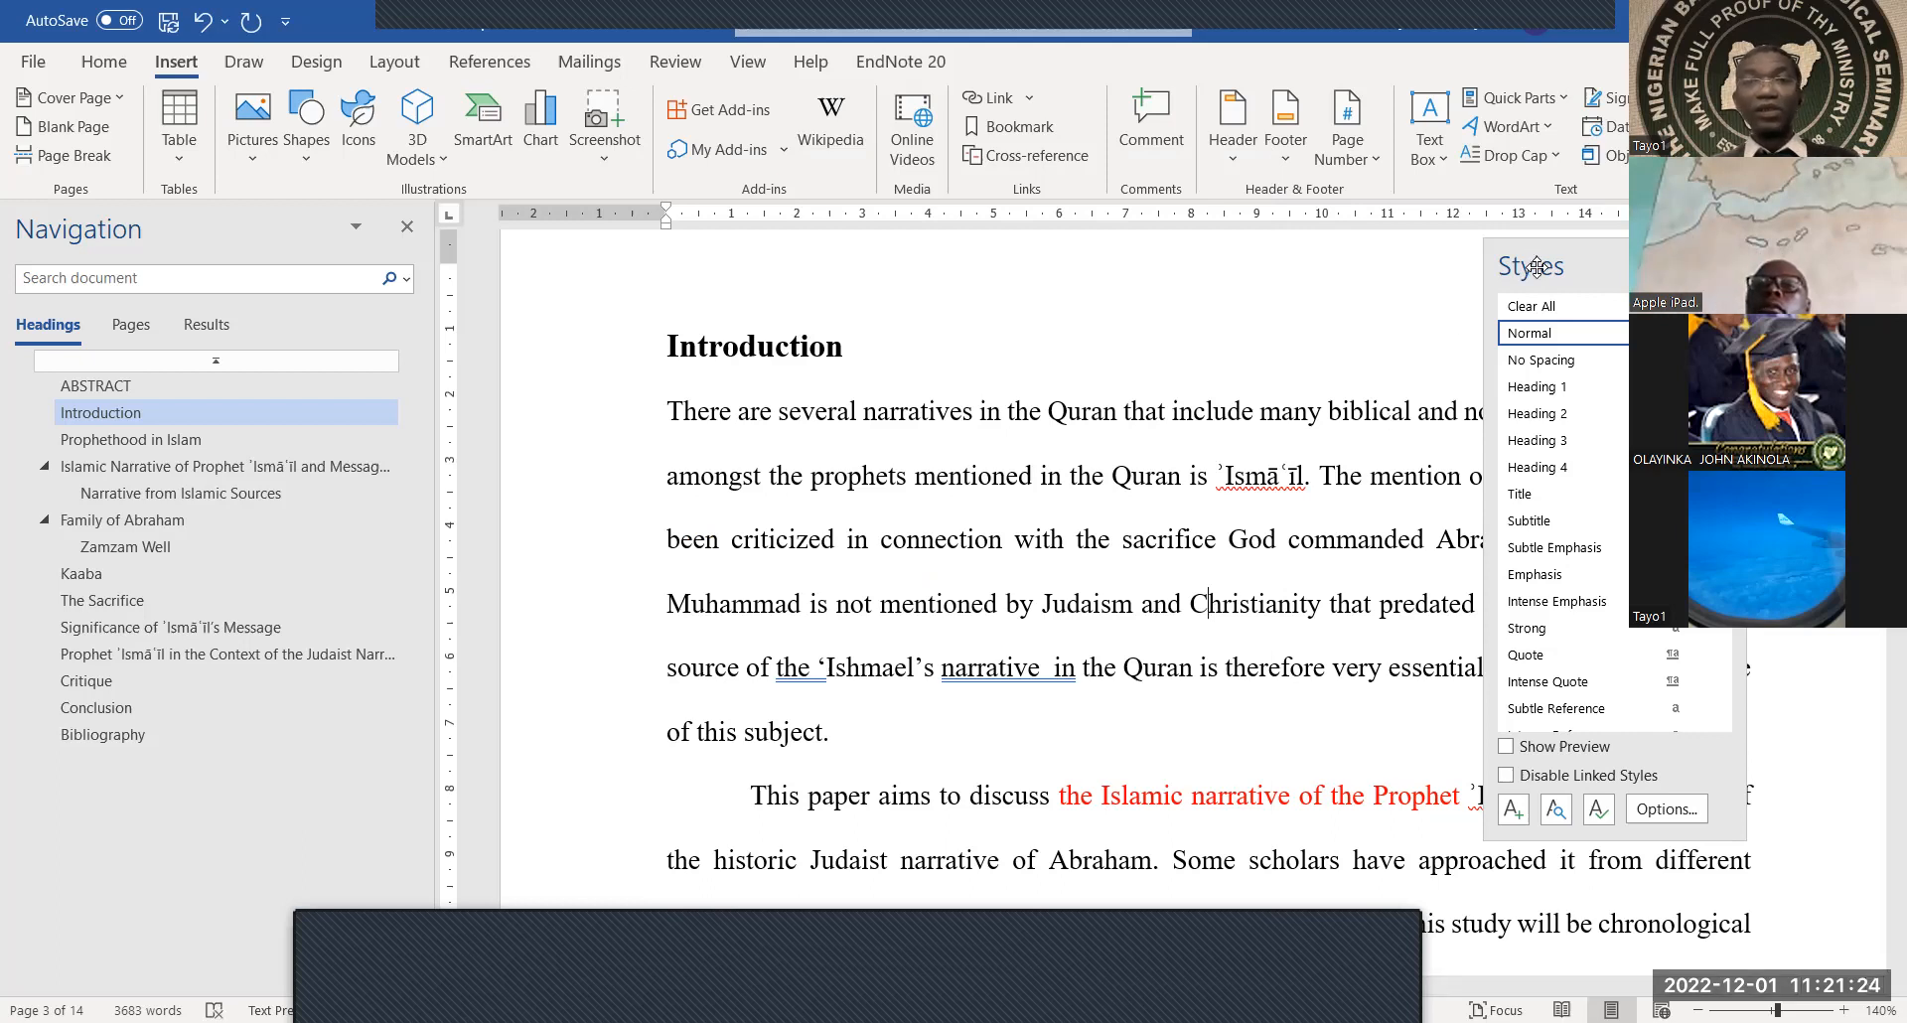
left_click_drag(1550, 266, 1891, 284)
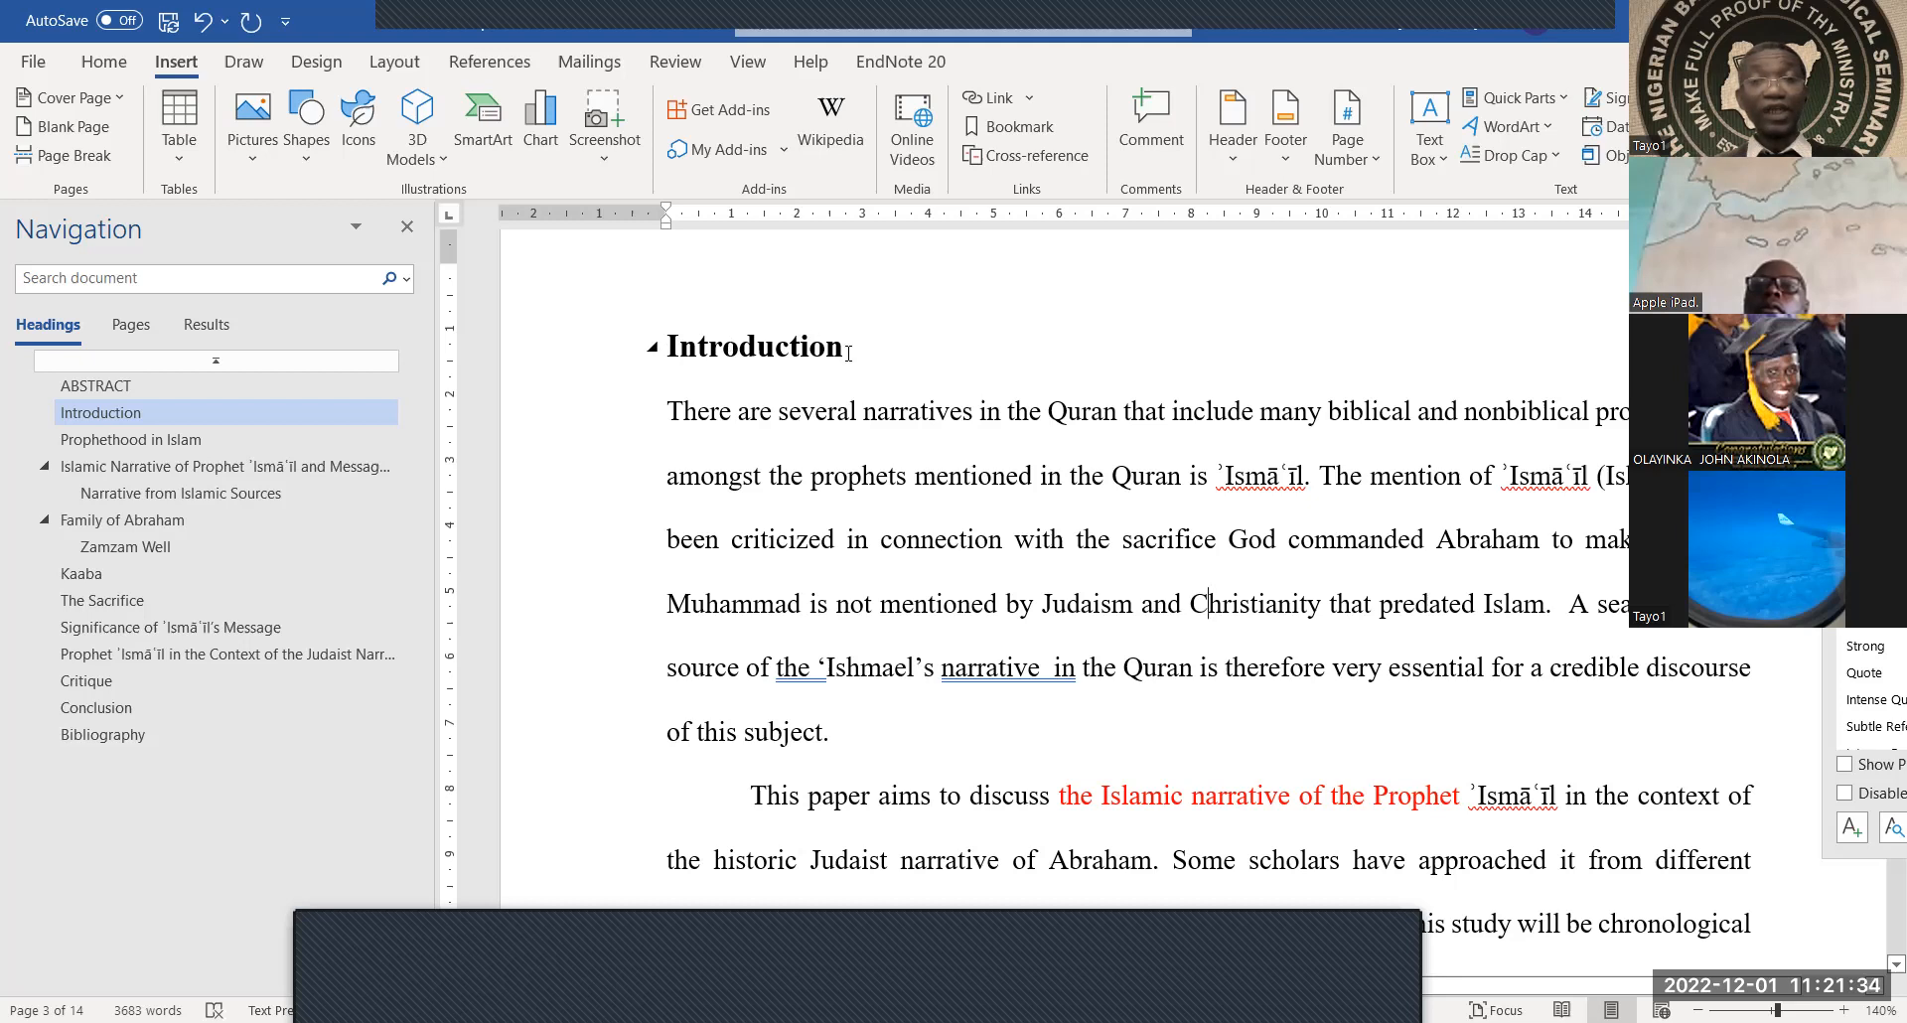
Scroll to page 5 and select the 'Narrative from Islamic Sources' line
scroll(834, 488, "down", 12)
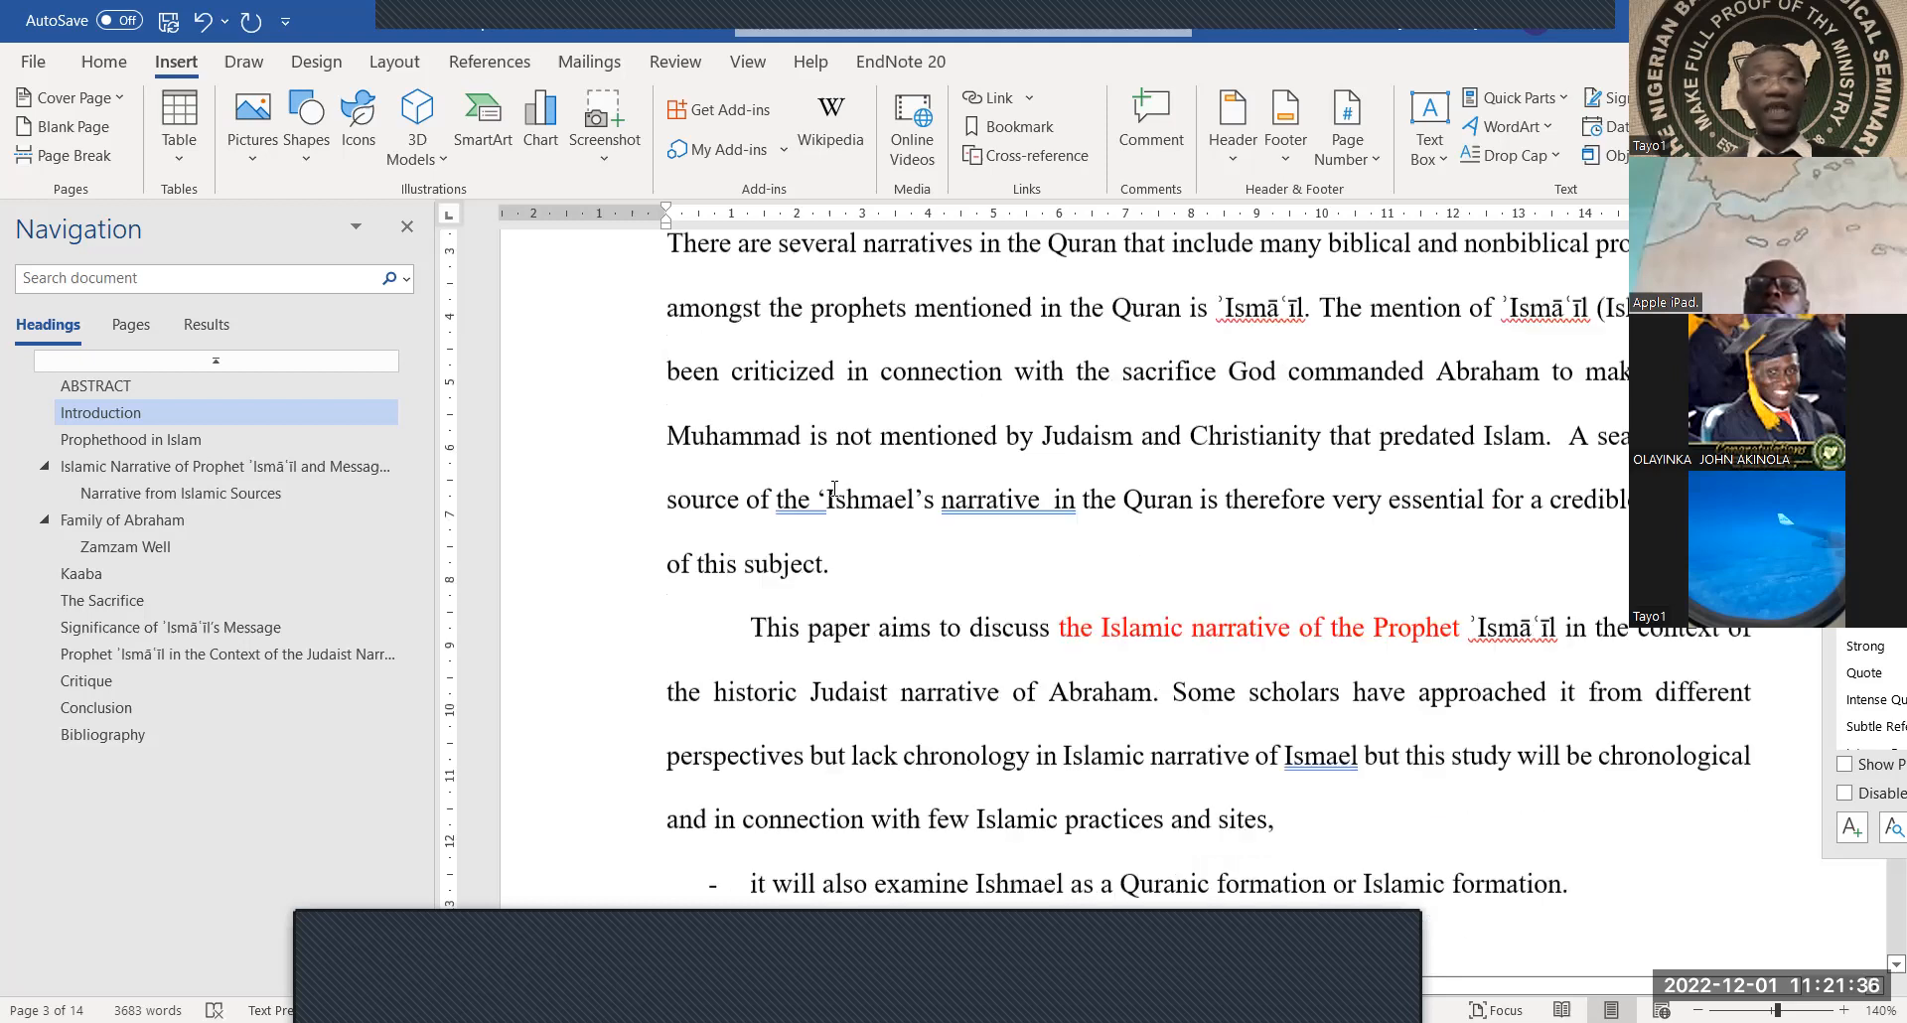
scroll(834, 488, "down", 4)
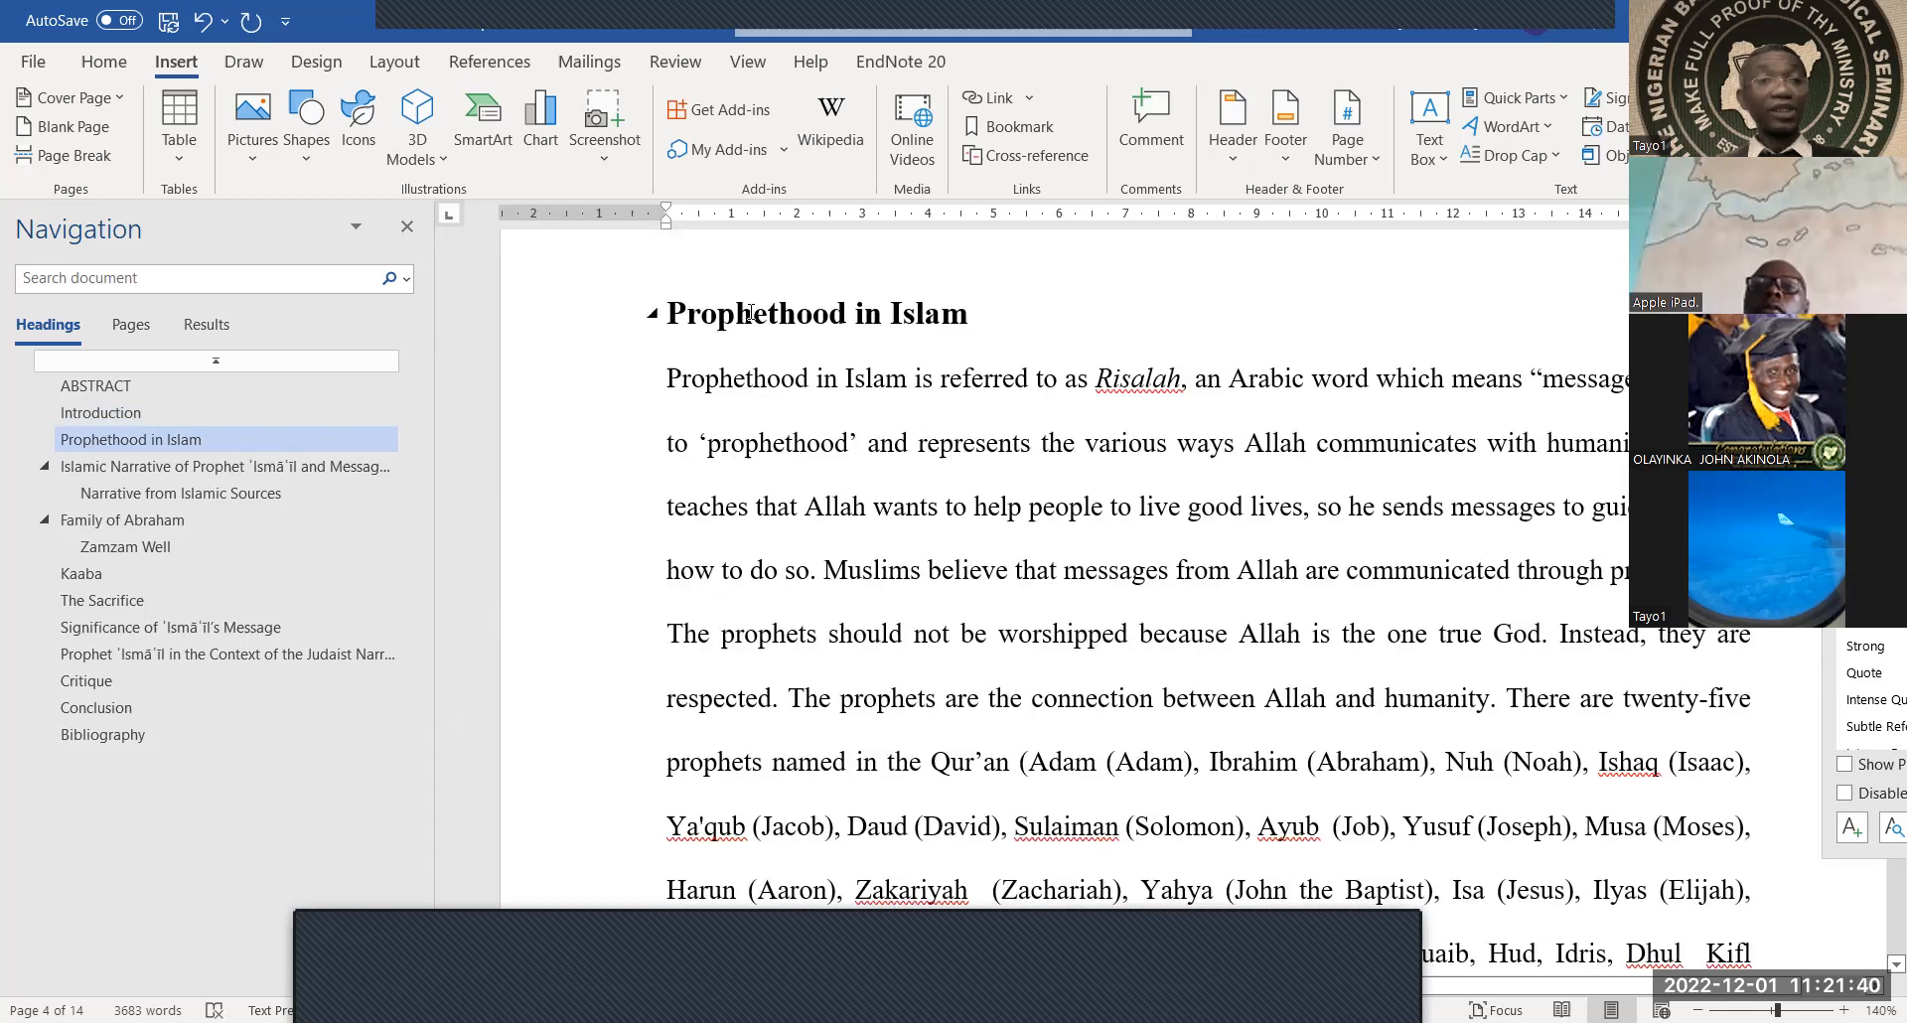
scroll(850, 516, "down", 10)
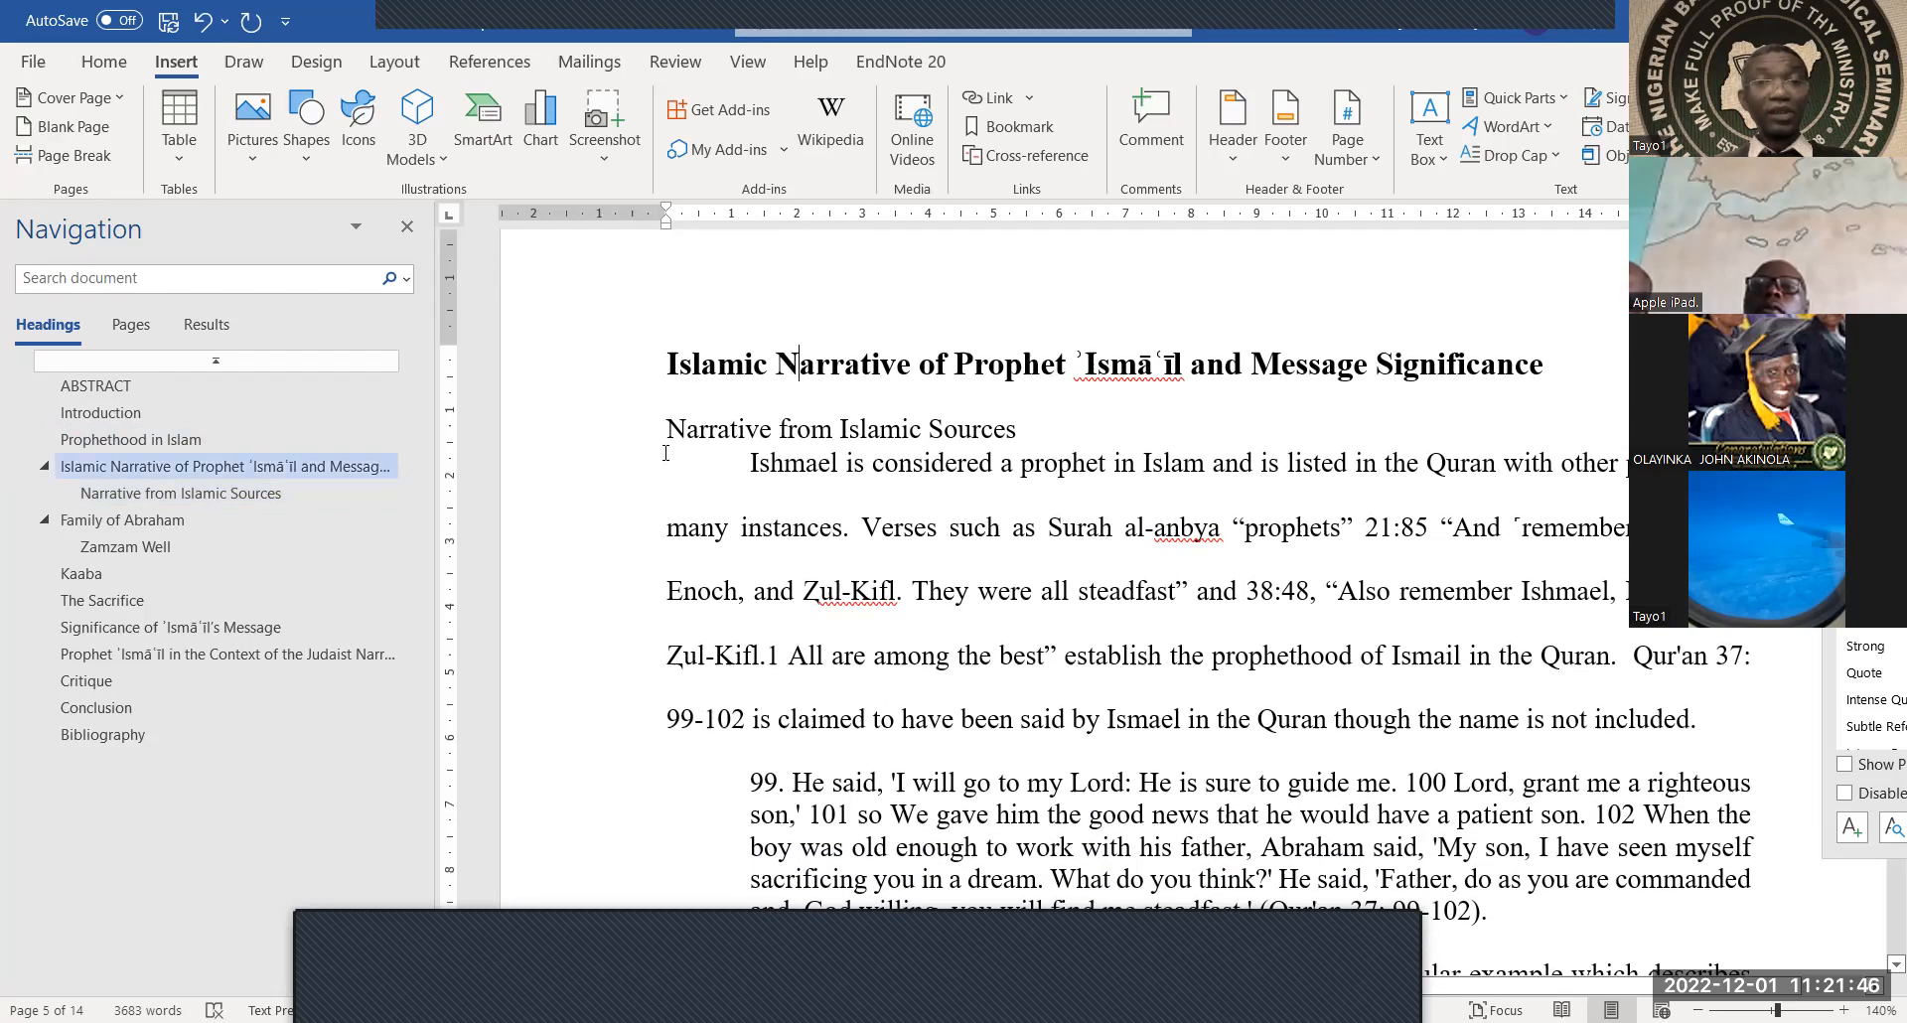
left_click(1024, 427)
left_click_drag(887, 444, 663, 435)
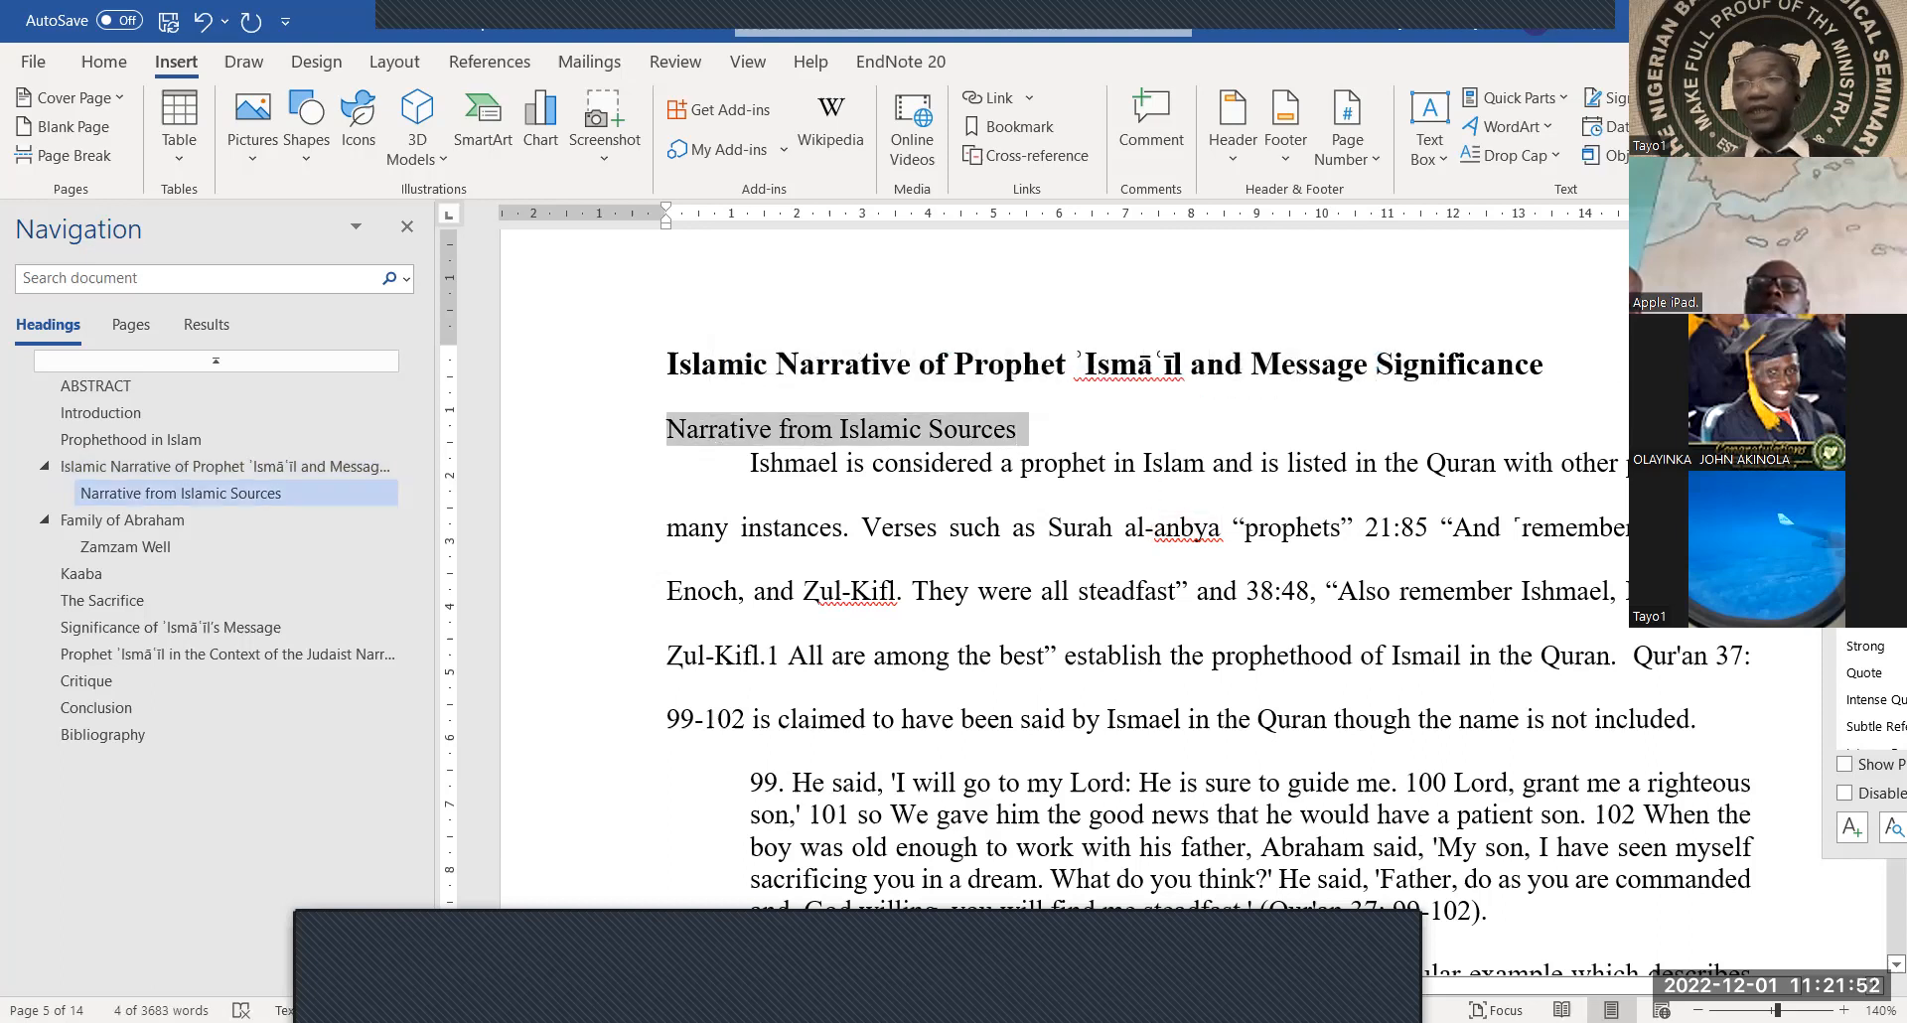
left_click_drag(1869, 284, 1638, 318)
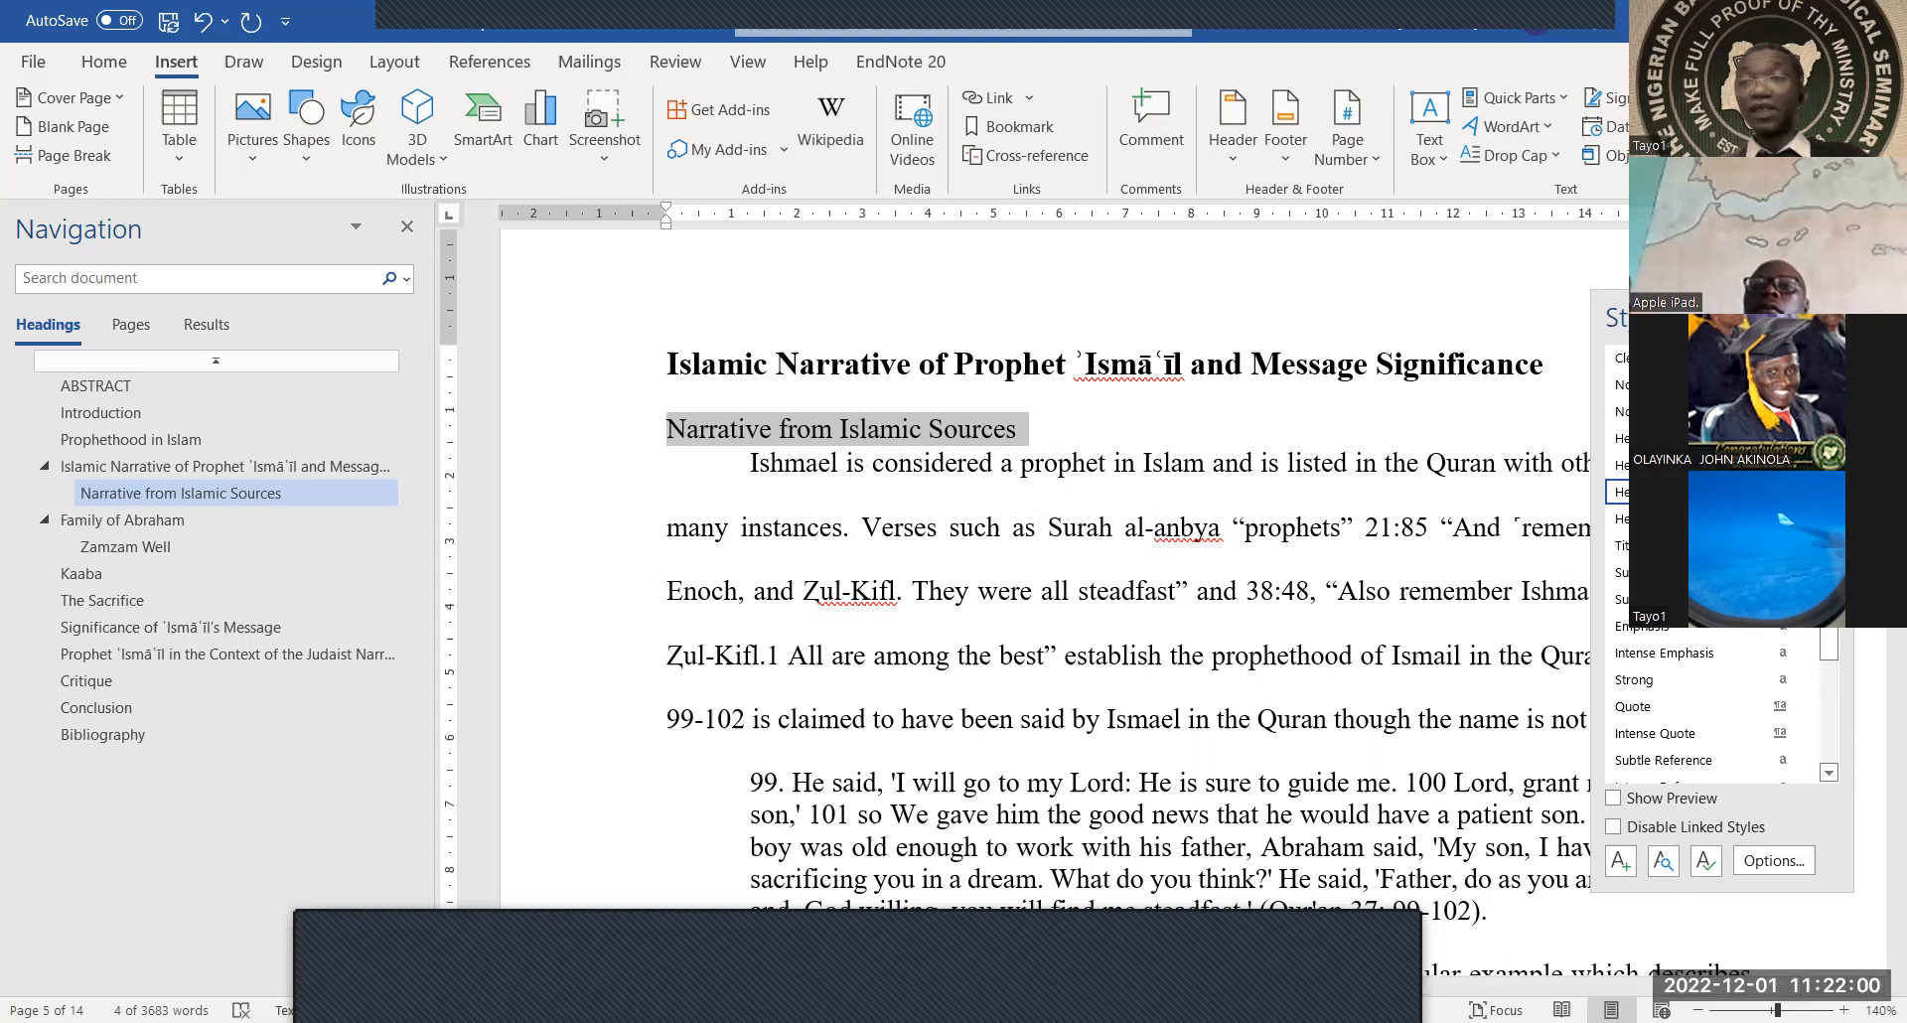
Modify the Heading 3 style to add more paragraph spacing before and after
left_click(1781, 492)
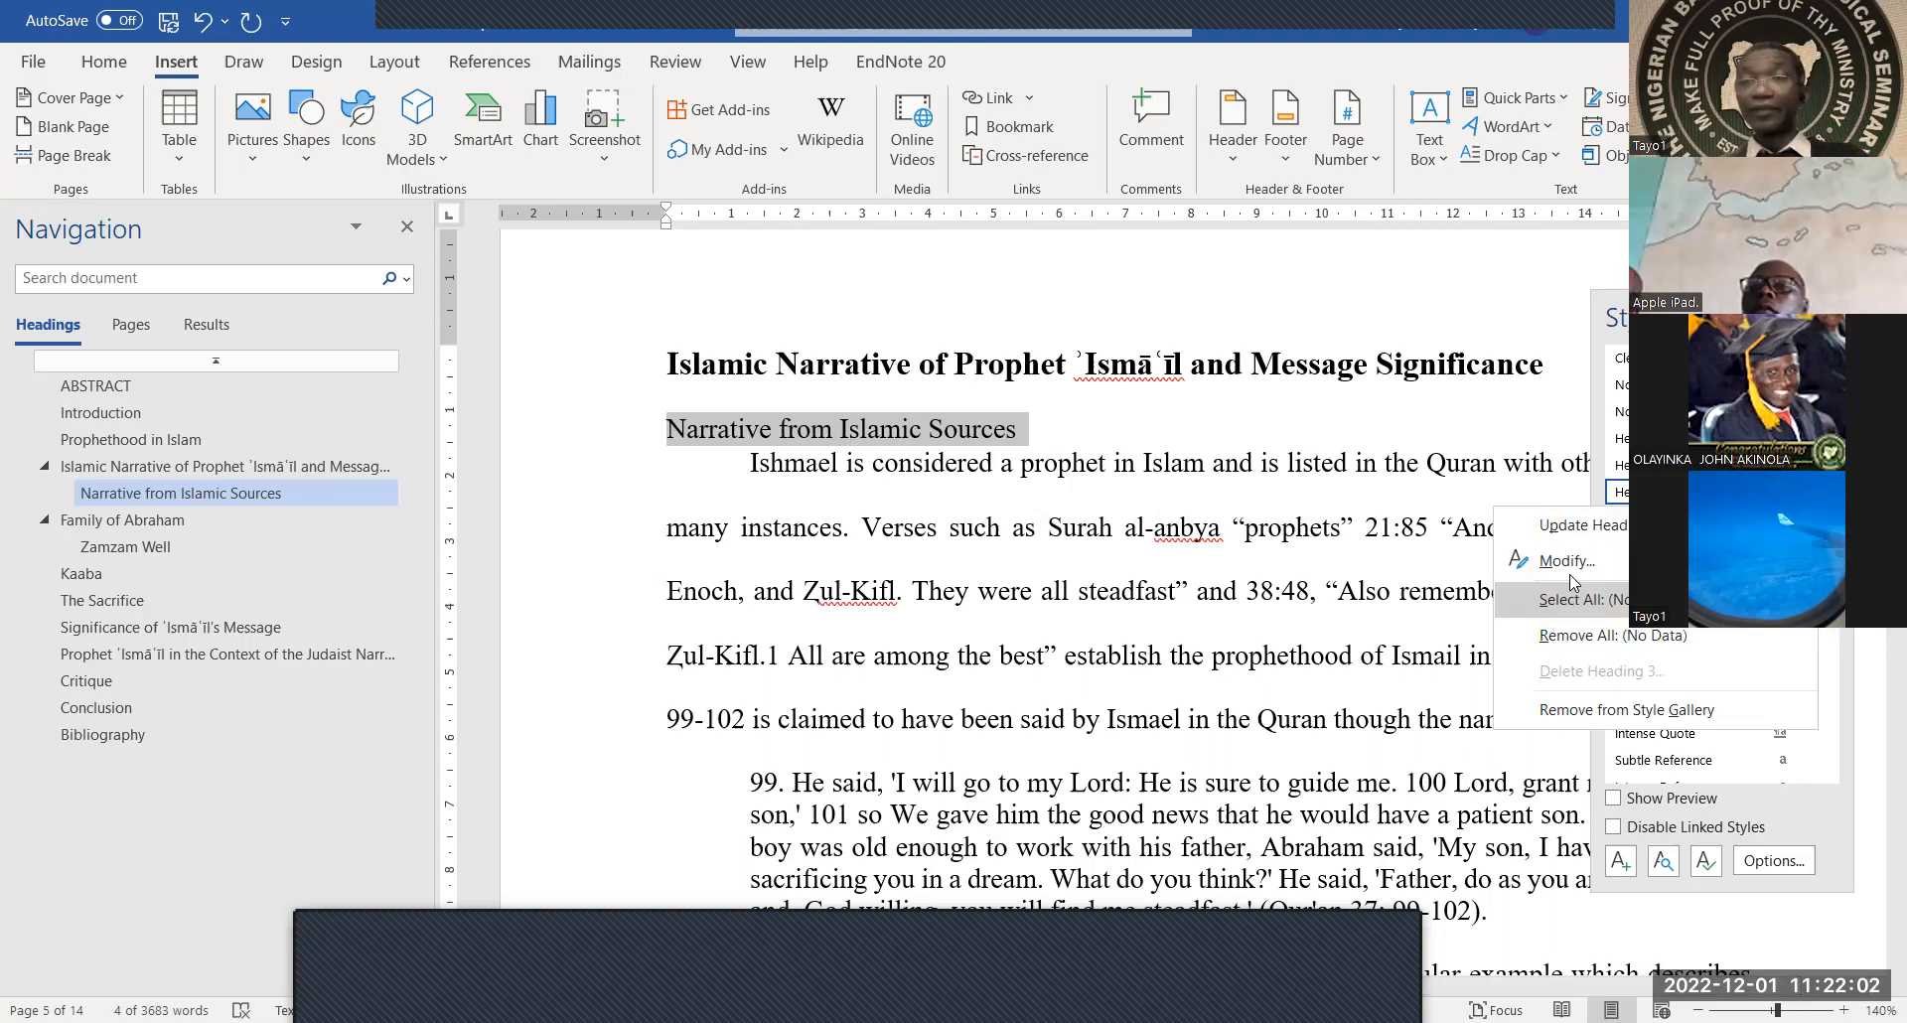
left_click(1571, 565)
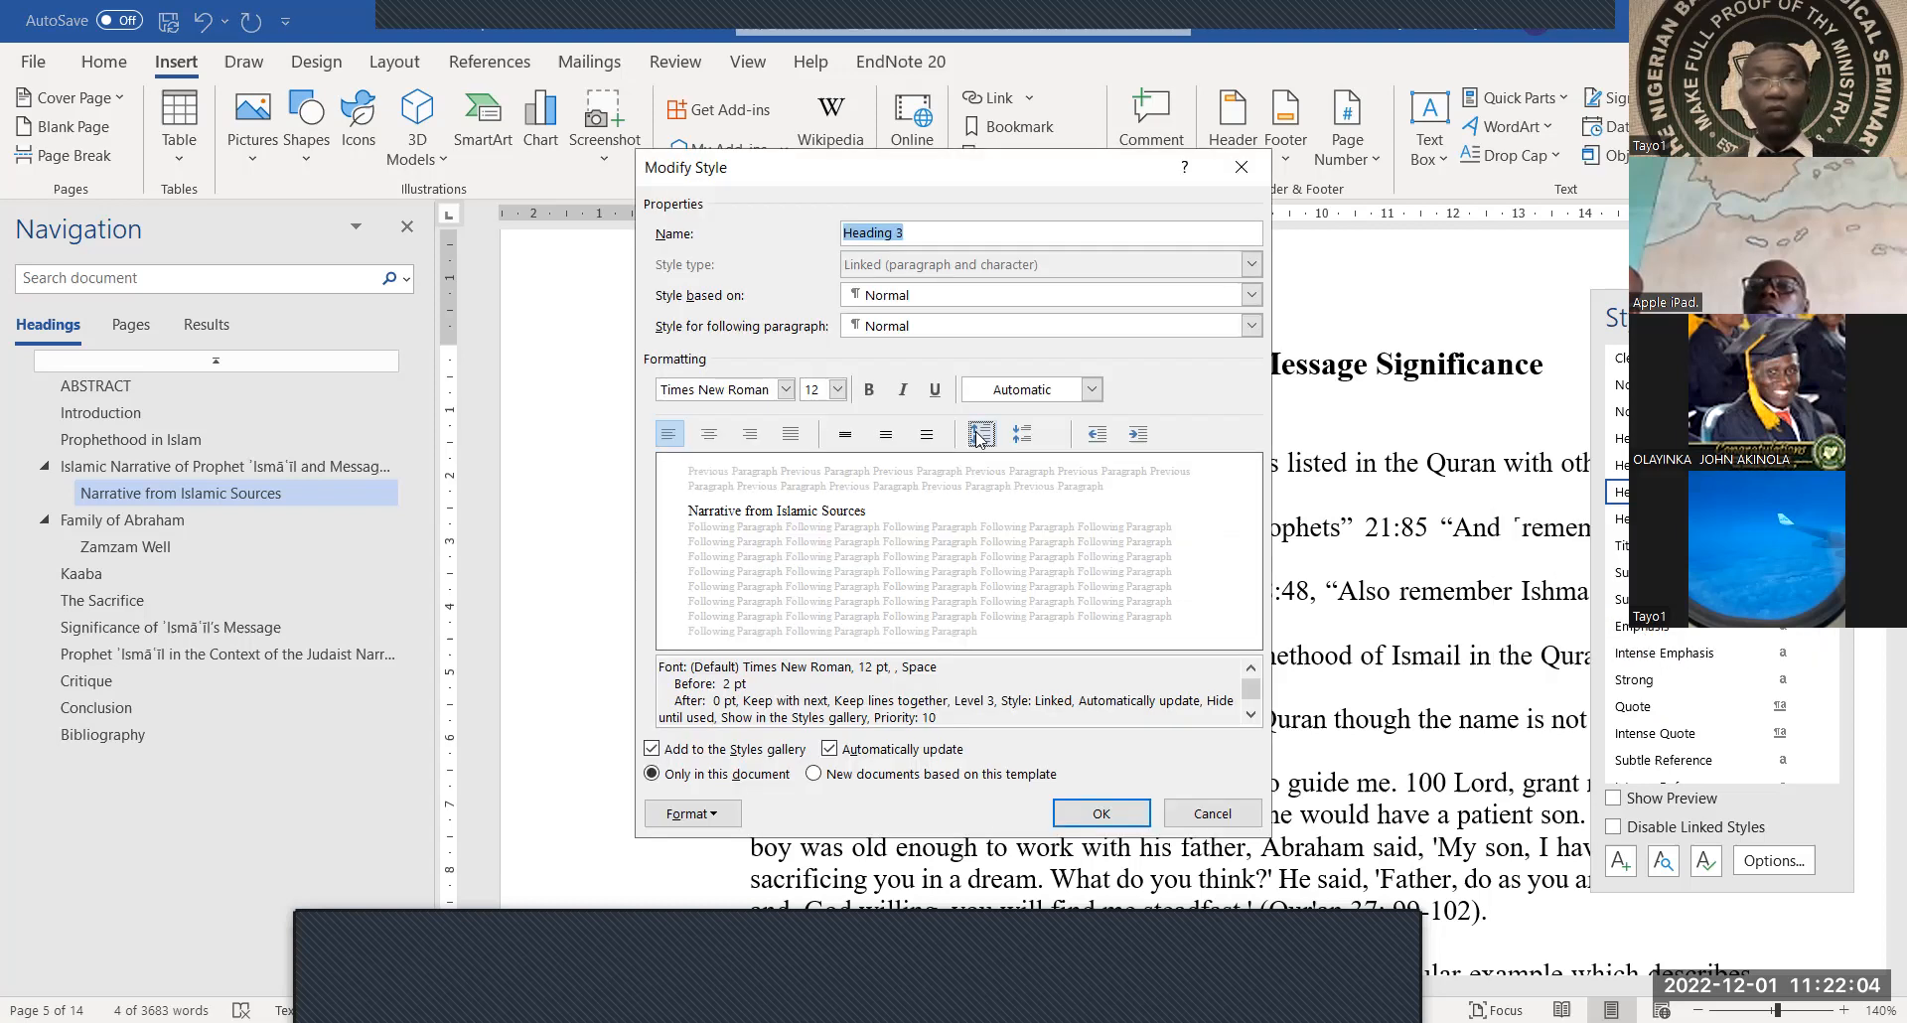
left_click(981, 435)
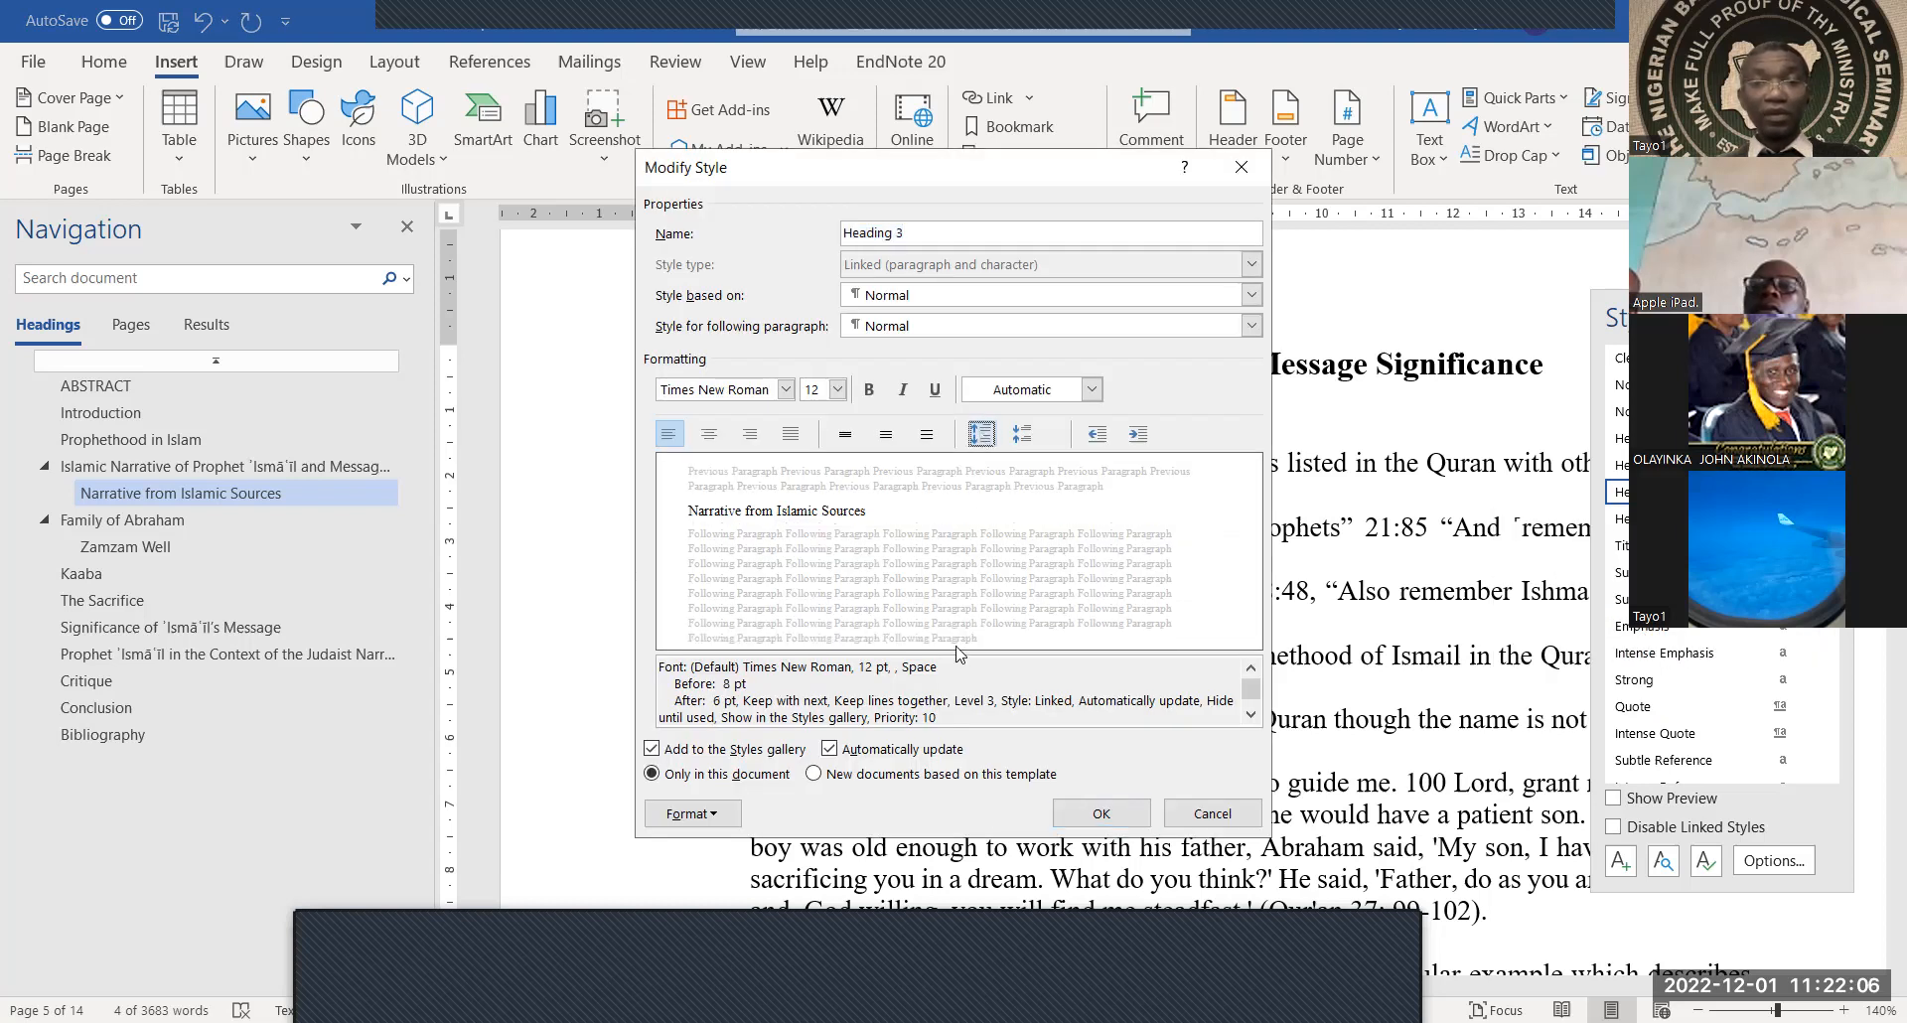
left_click(1094, 811)
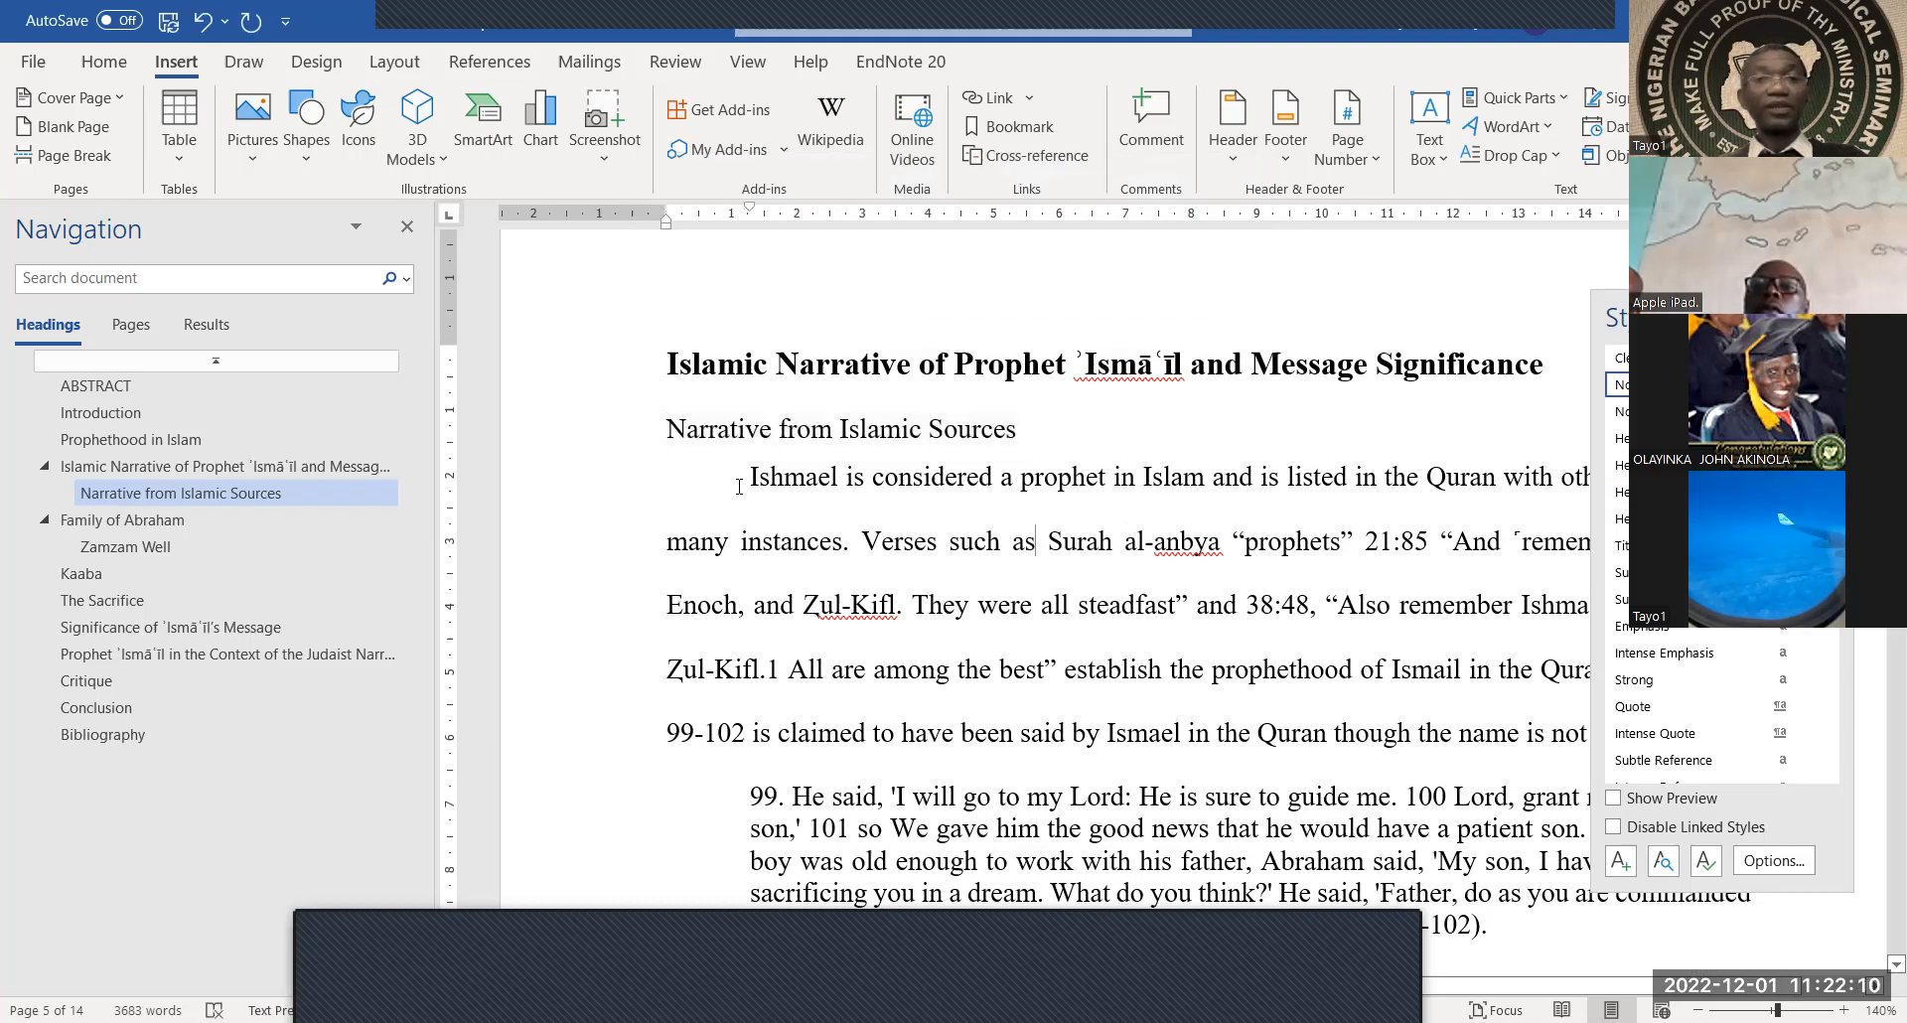
Remove the first-line indent from the paragraph under the heading, then scroll to page 6
key("BackSpace")
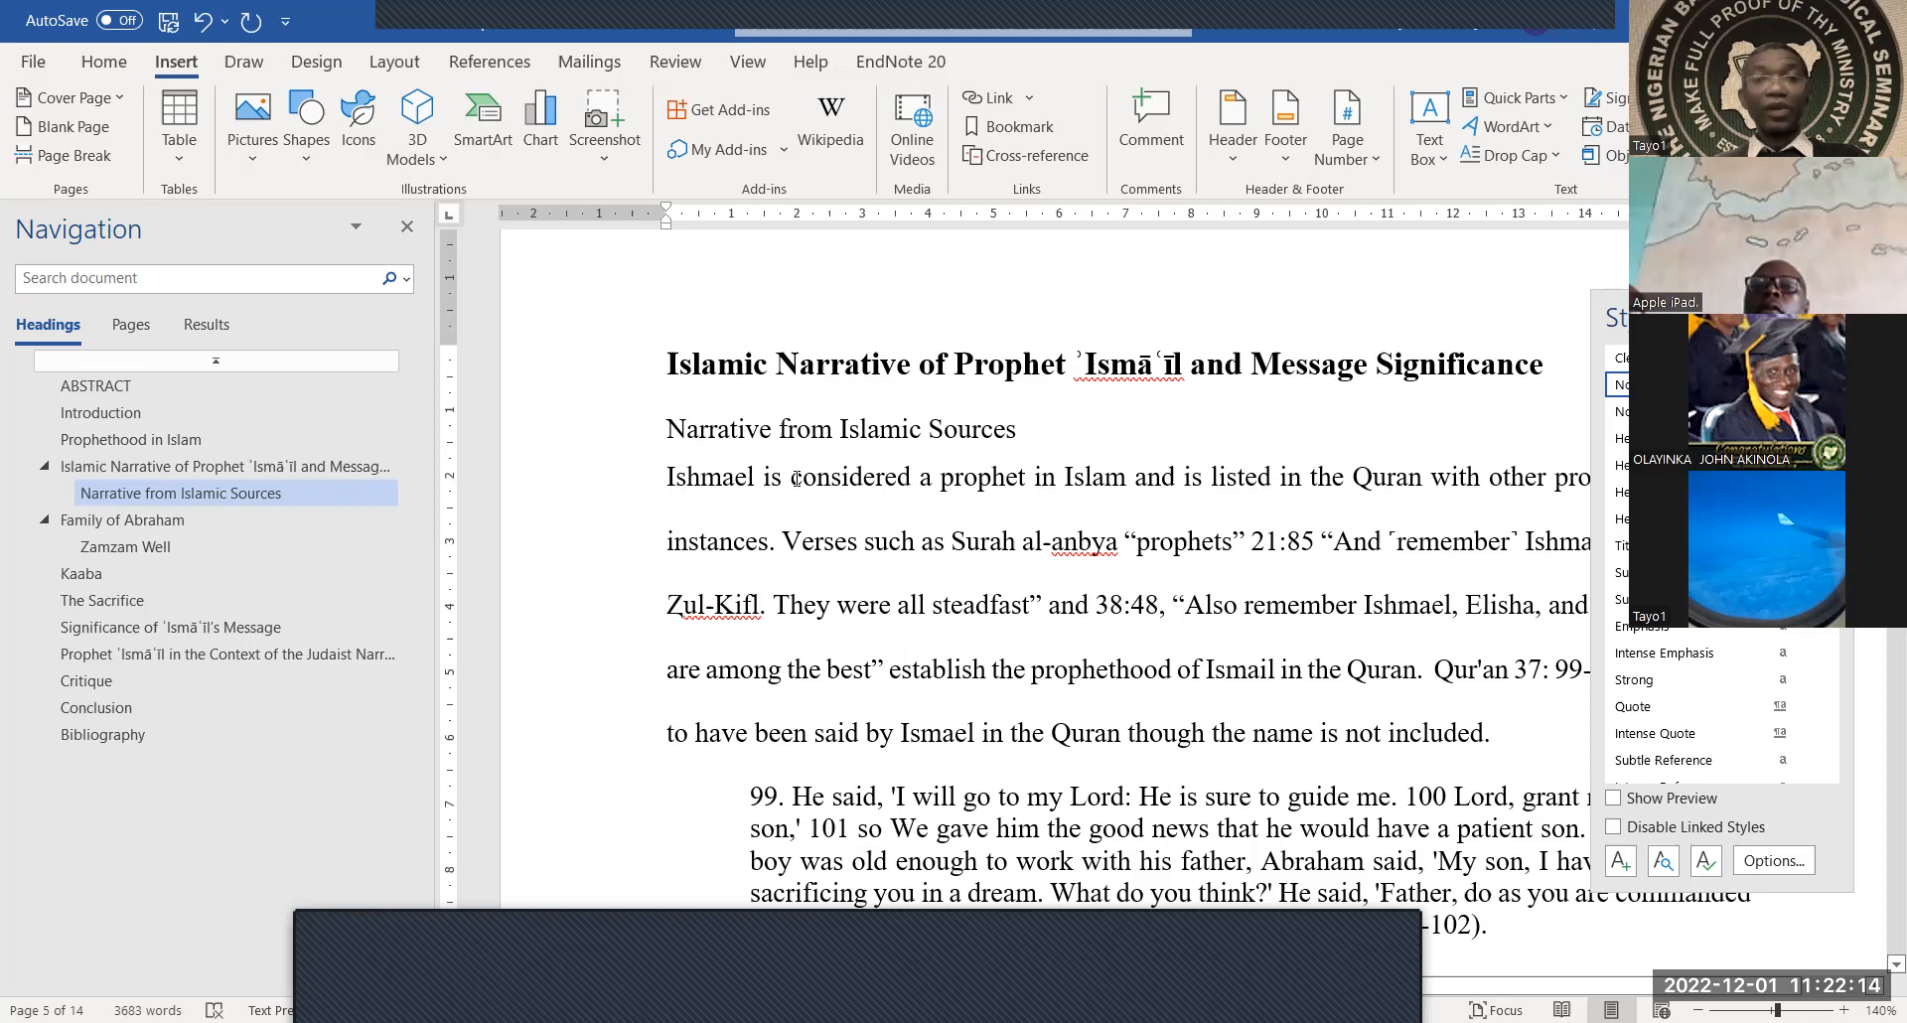
scroll(912, 602, "down", 1)
scroll(912, 602, "down", 10)
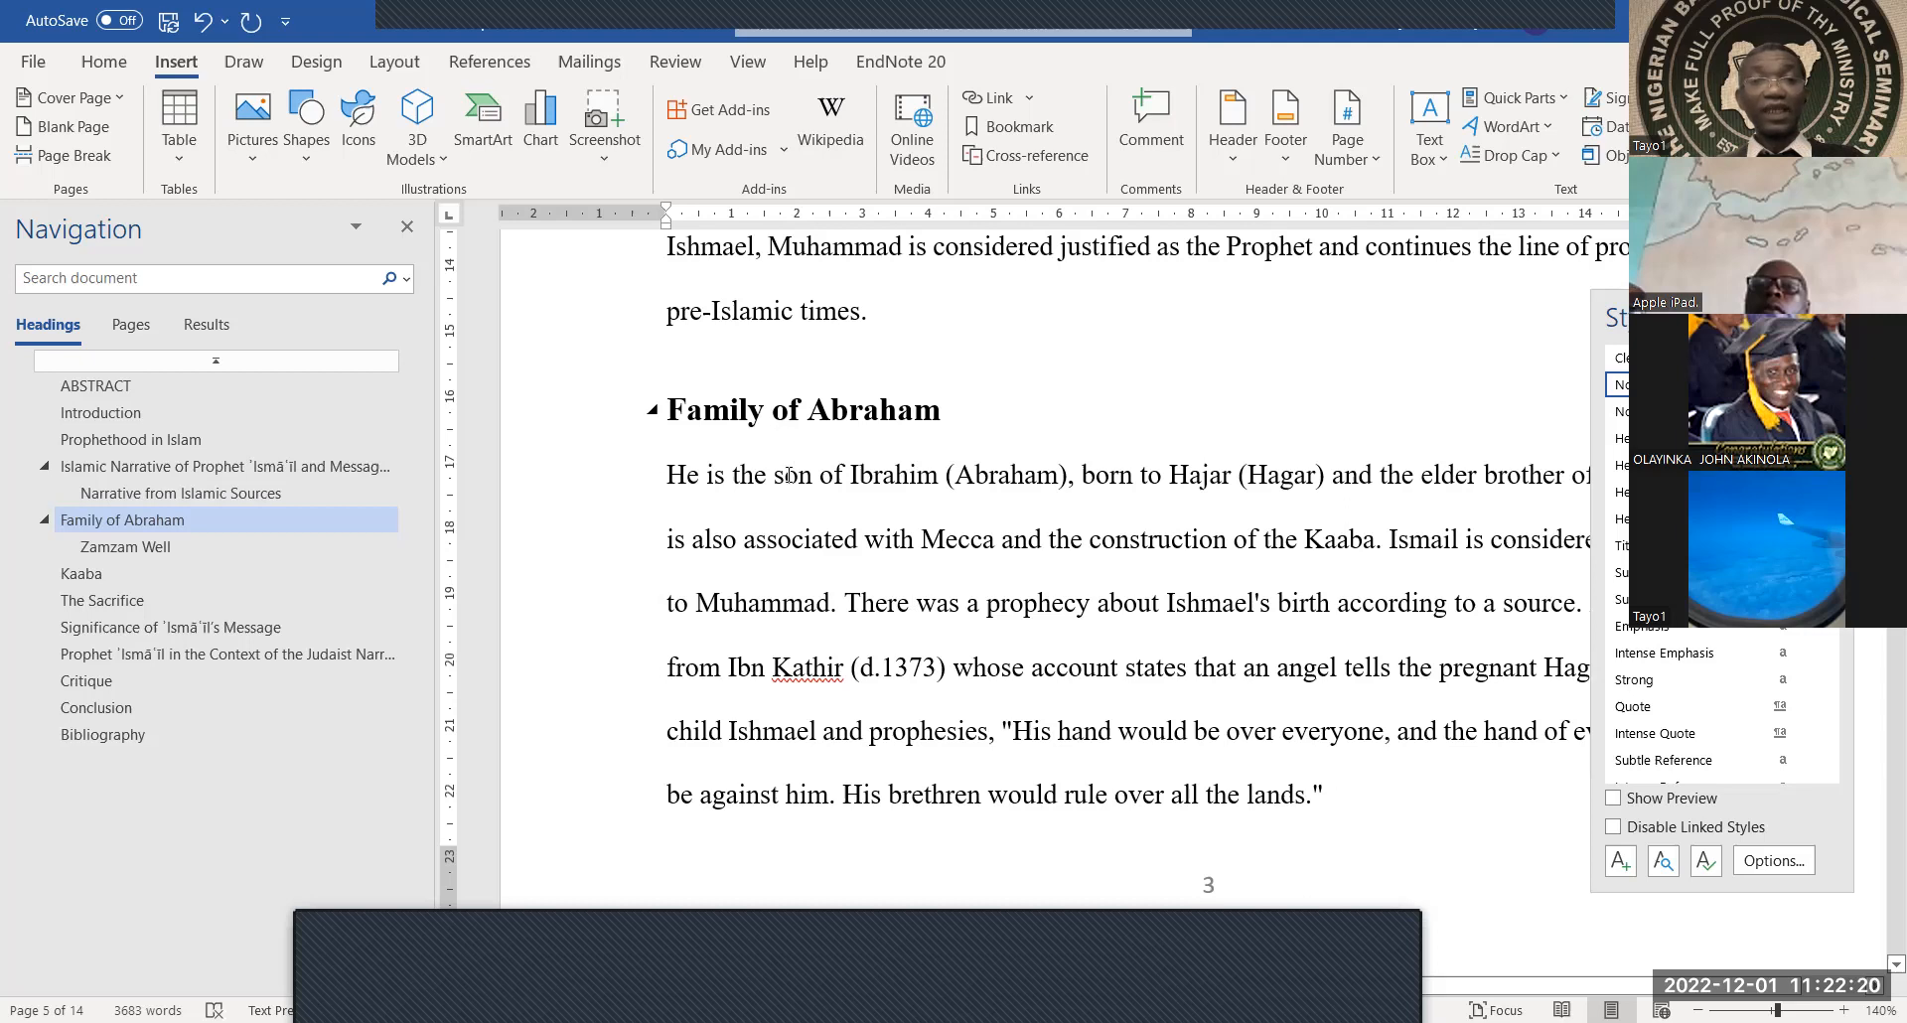
scroll(814, 522, "down", 7)
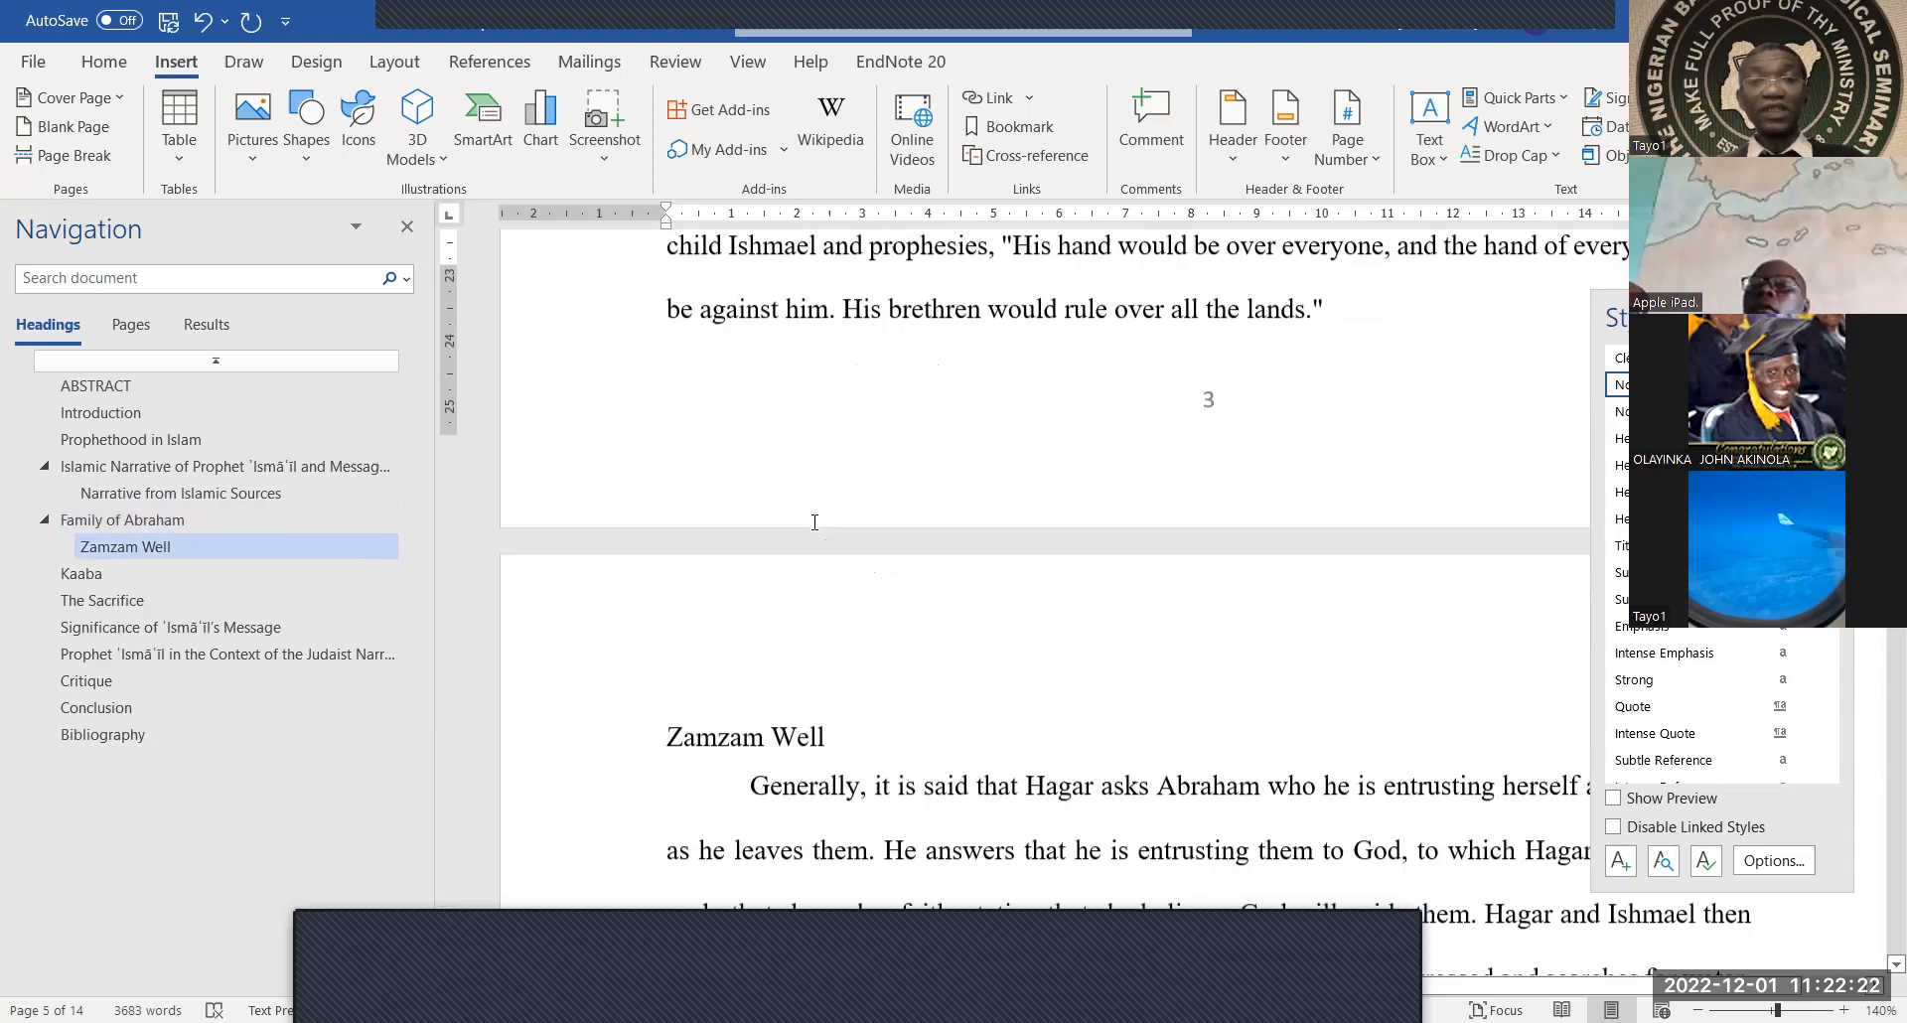
scroll(810, 496, "down", 5)
scroll(794, 457, "up", 4)
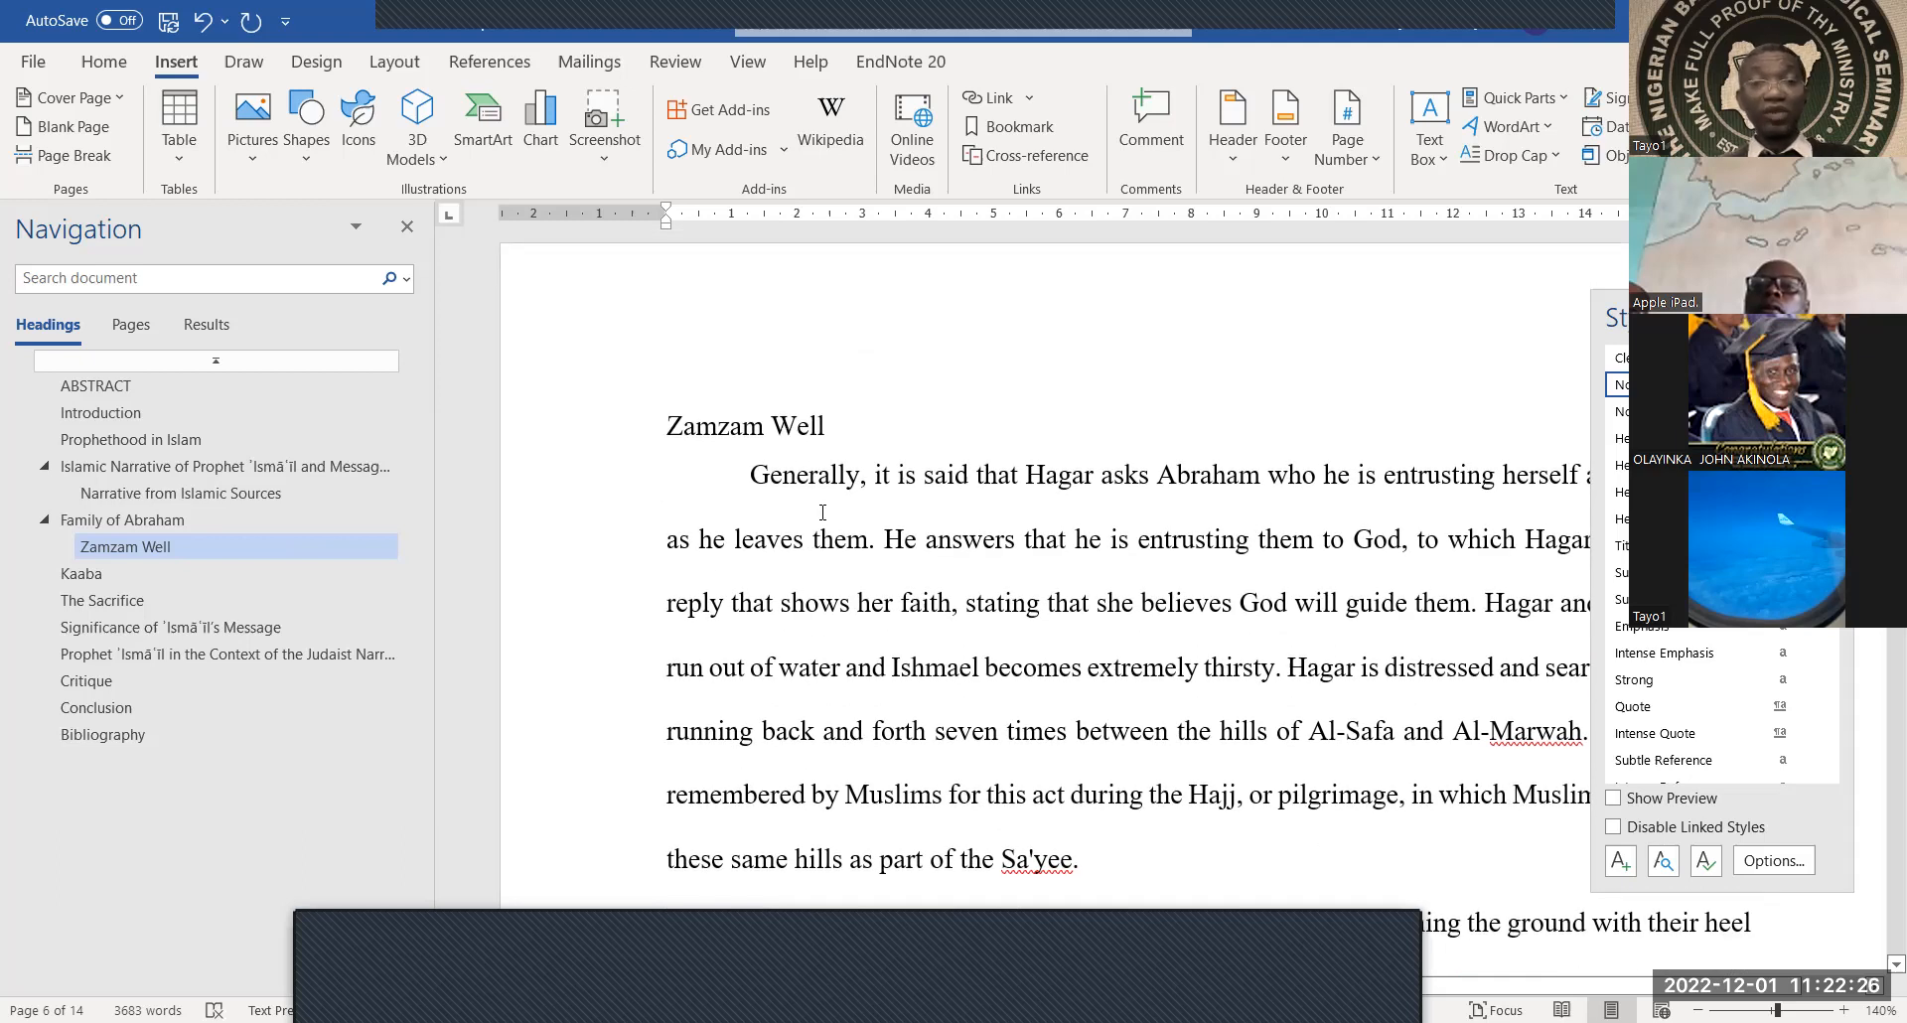
scroll(823, 512, "down", 5)
scroll(822, 511, "down", 15)
scroll(823, 511, "down", 12)
scroll(822, 511, "down", 12)
scroll(822, 512, "down", 12)
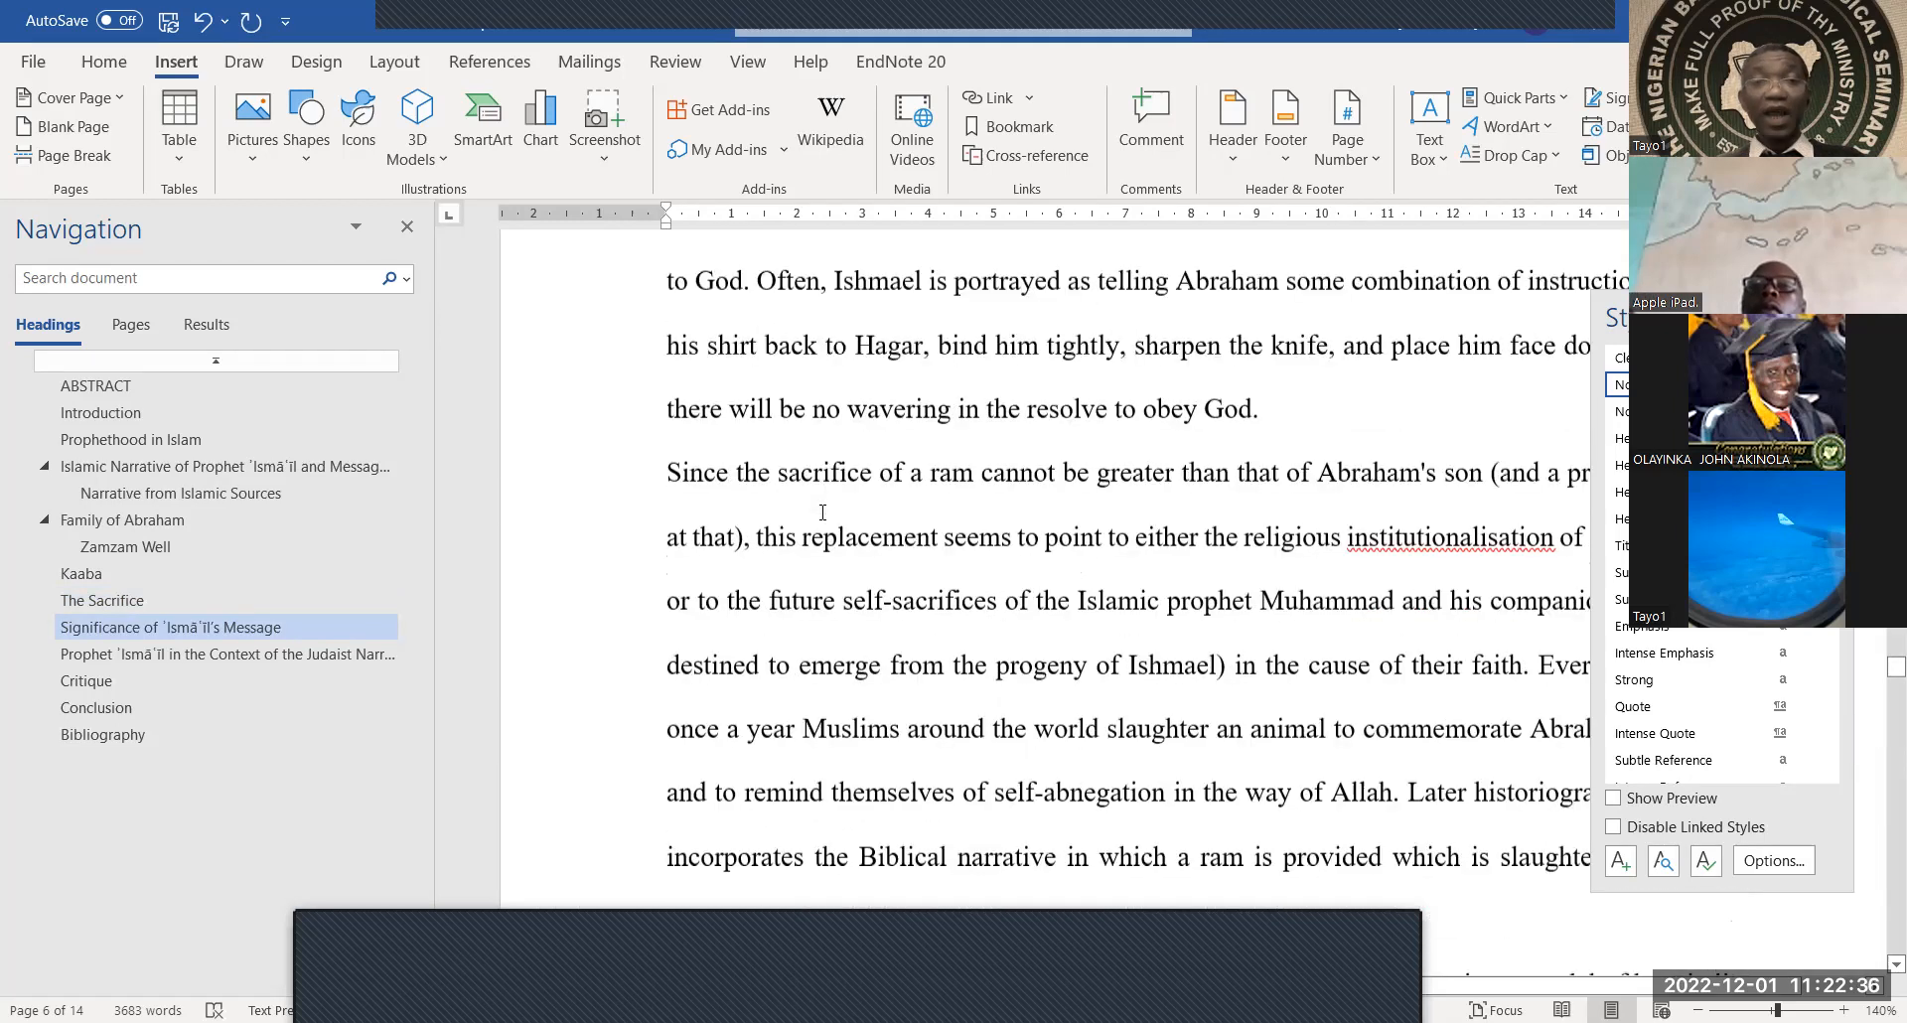
scroll(823, 512, "down", 5)
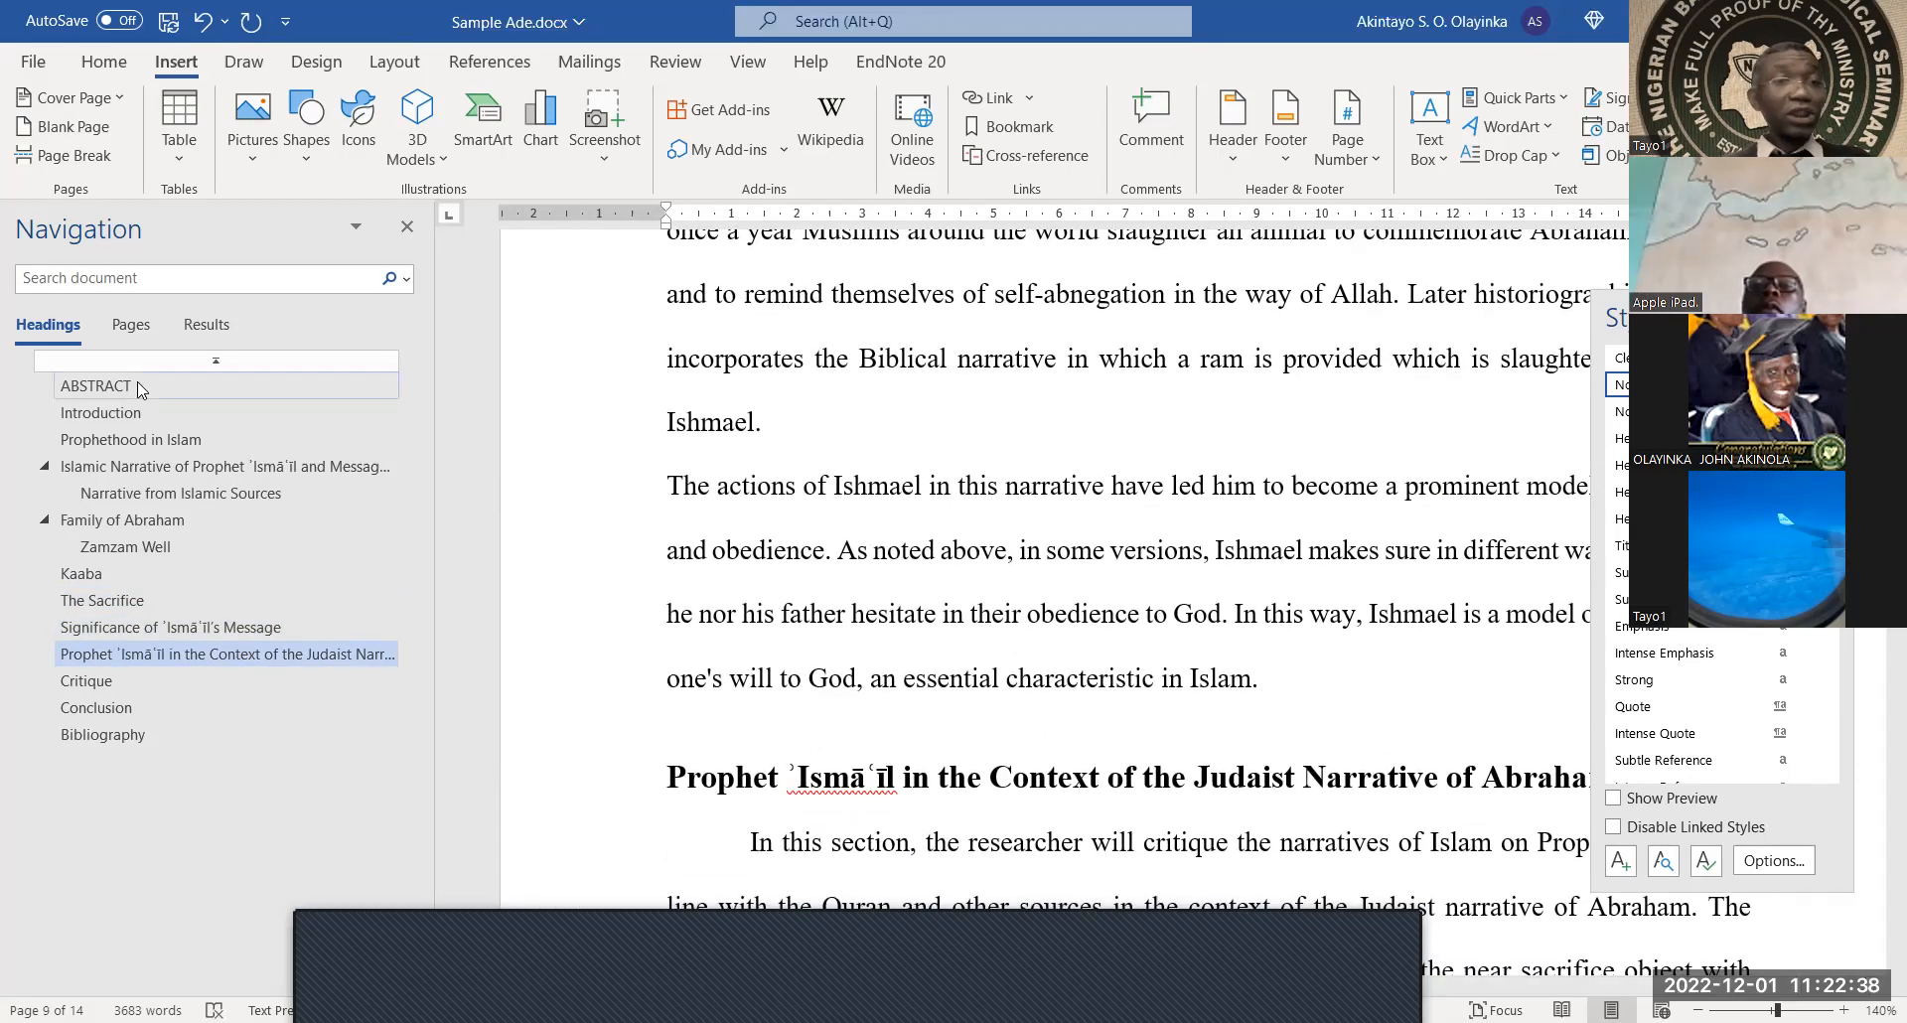
Navigate to the Kaaba line and apply the Heading 3 style to it
left_click(117, 494)
left_click(102, 467)
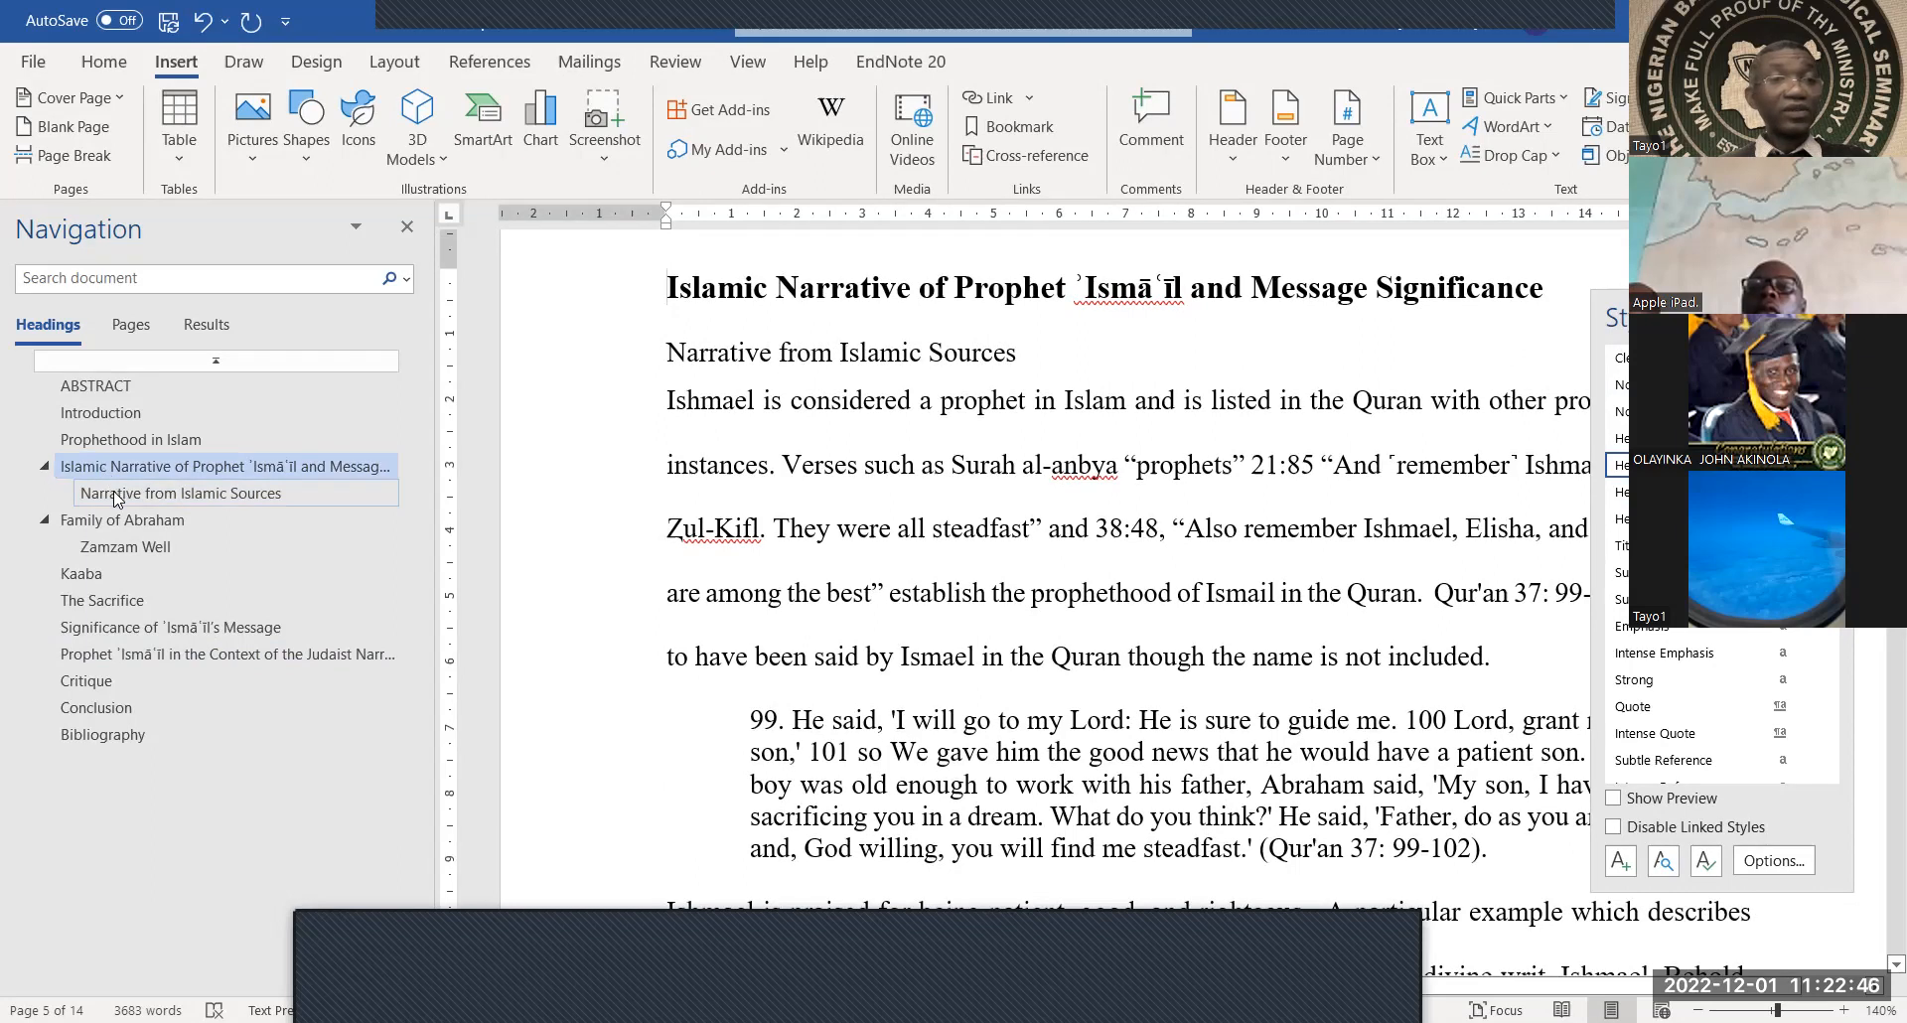
left_click(117, 495)
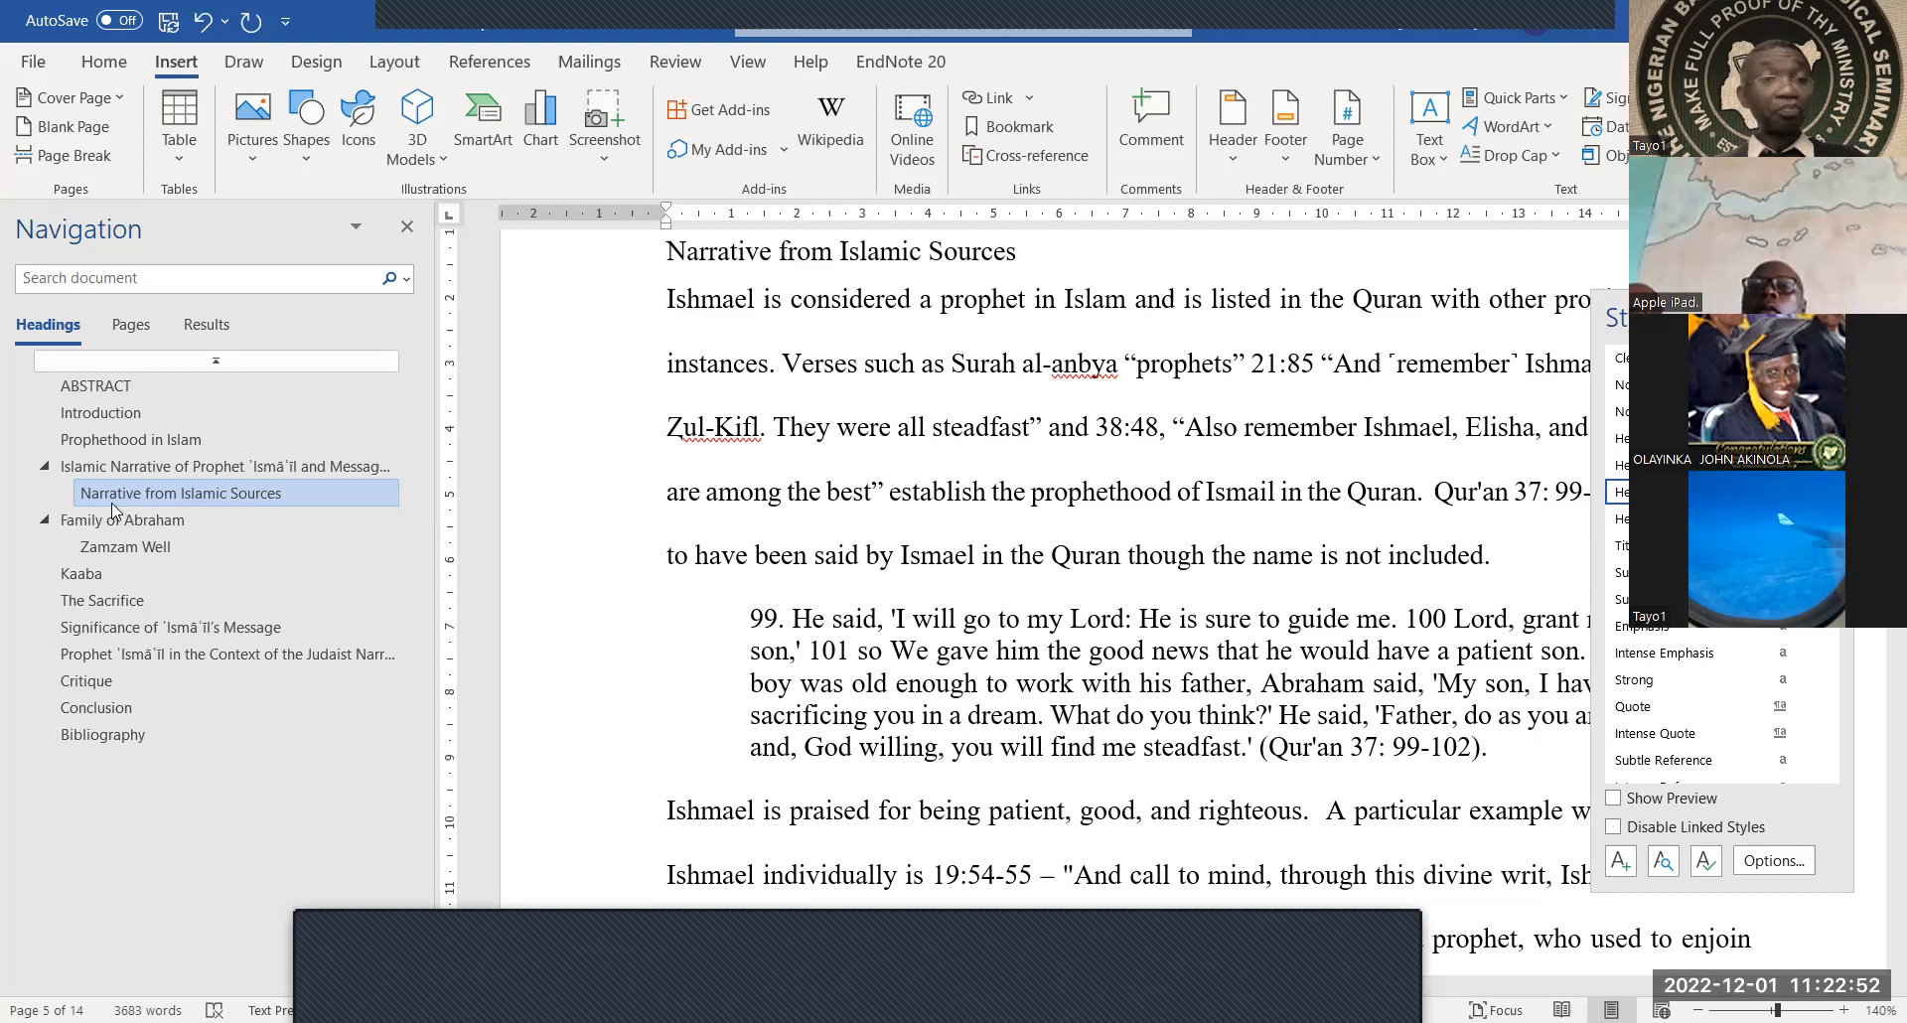
left_click(113, 551)
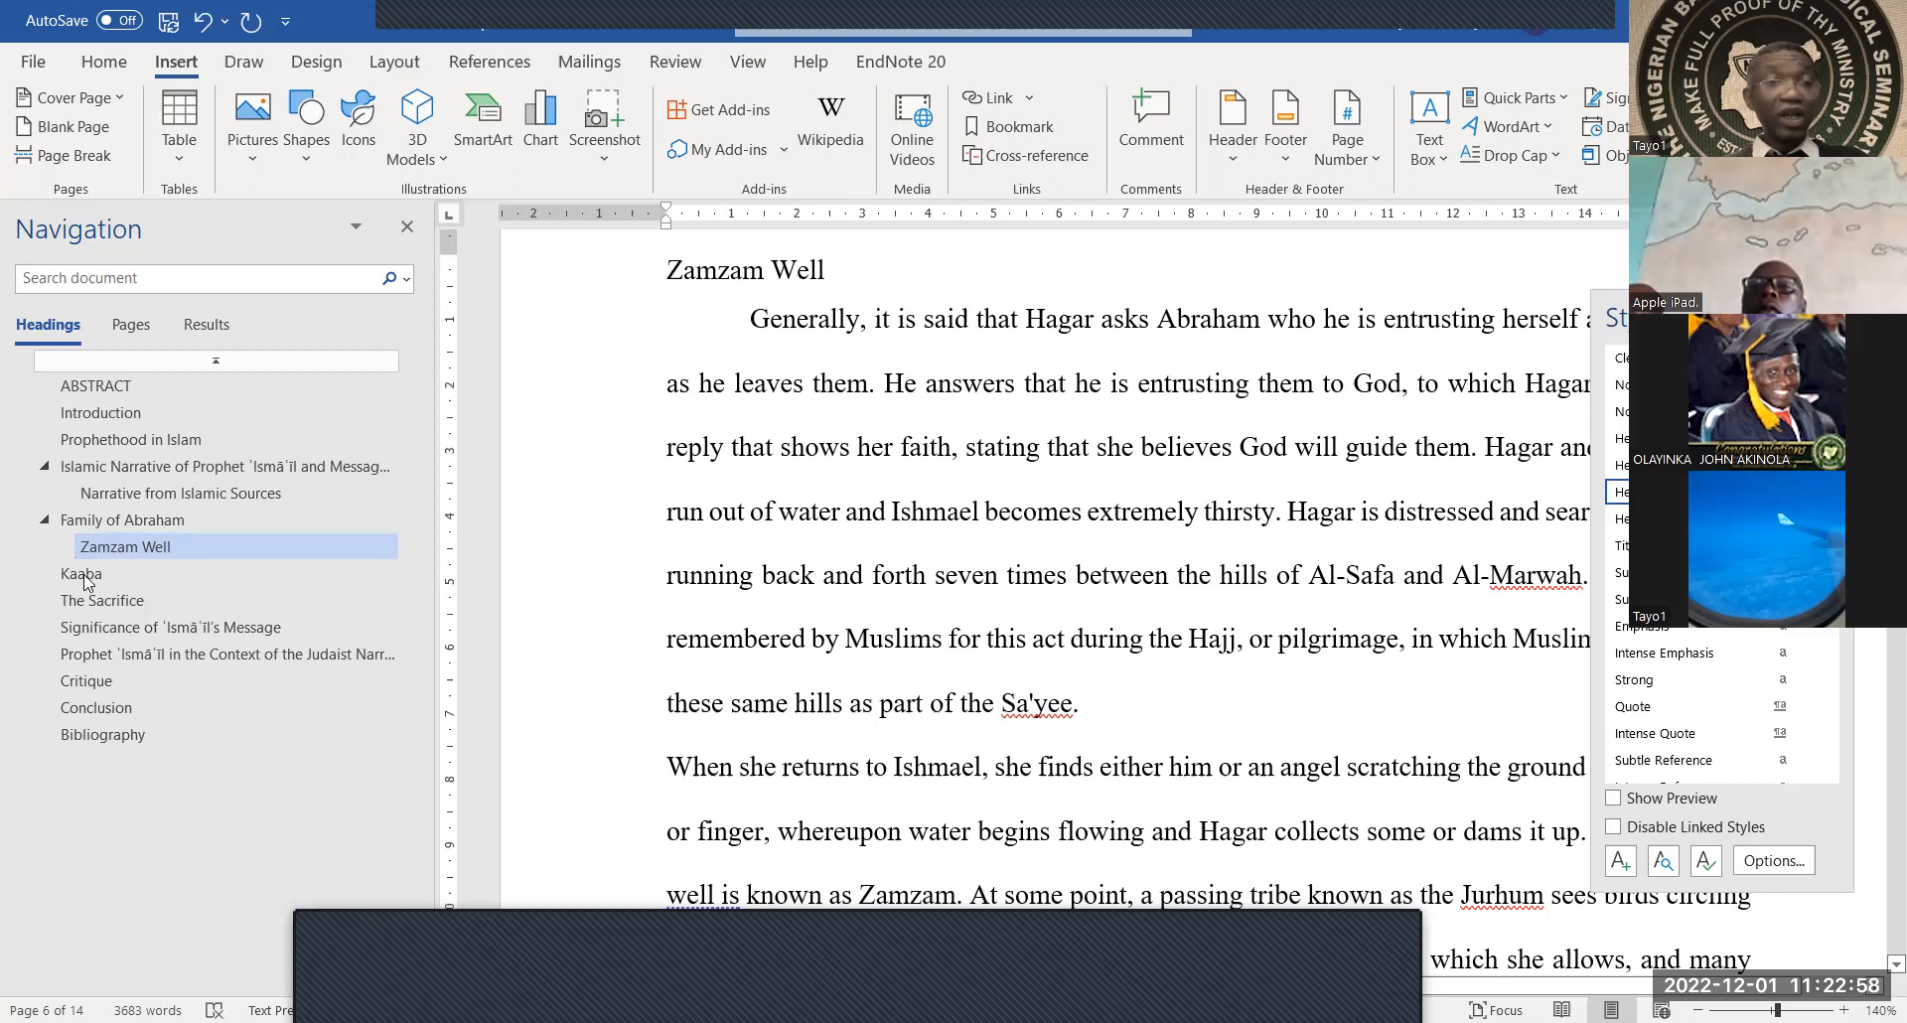
left_click(94, 573)
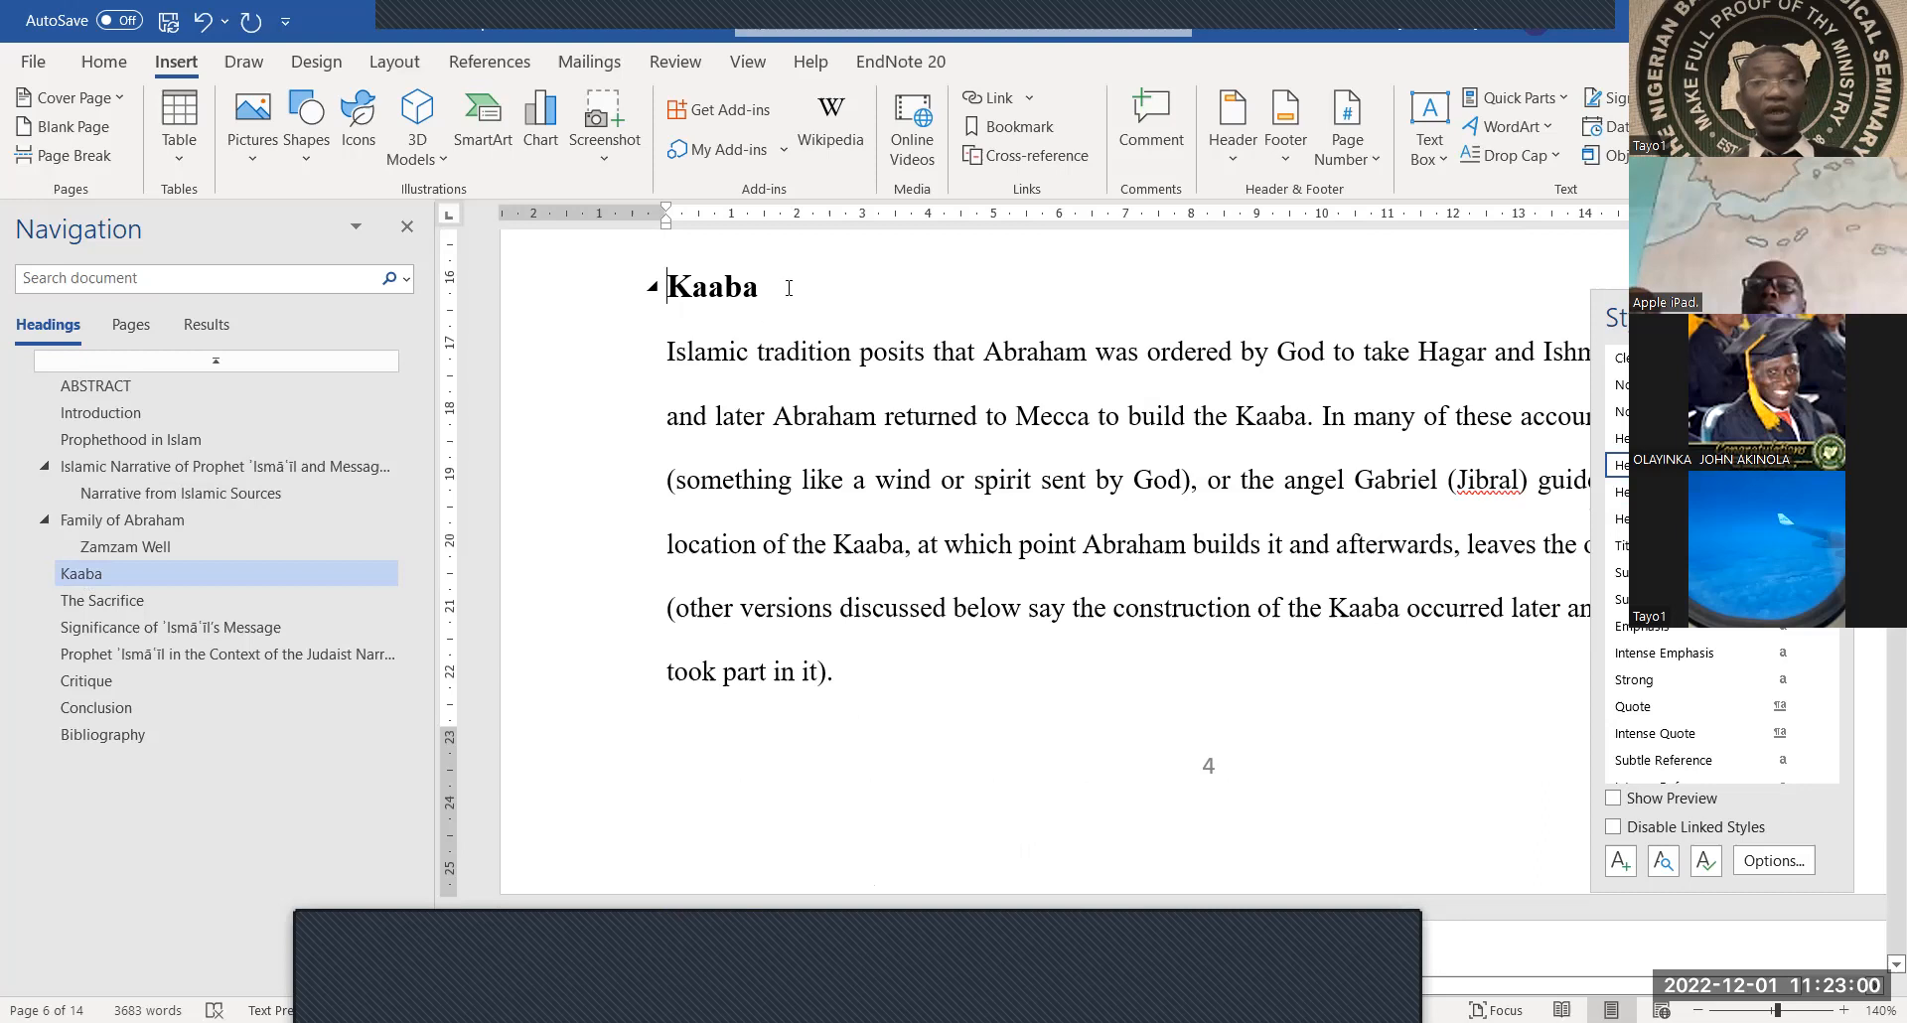
left_click_drag(790, 288, 661, 289)
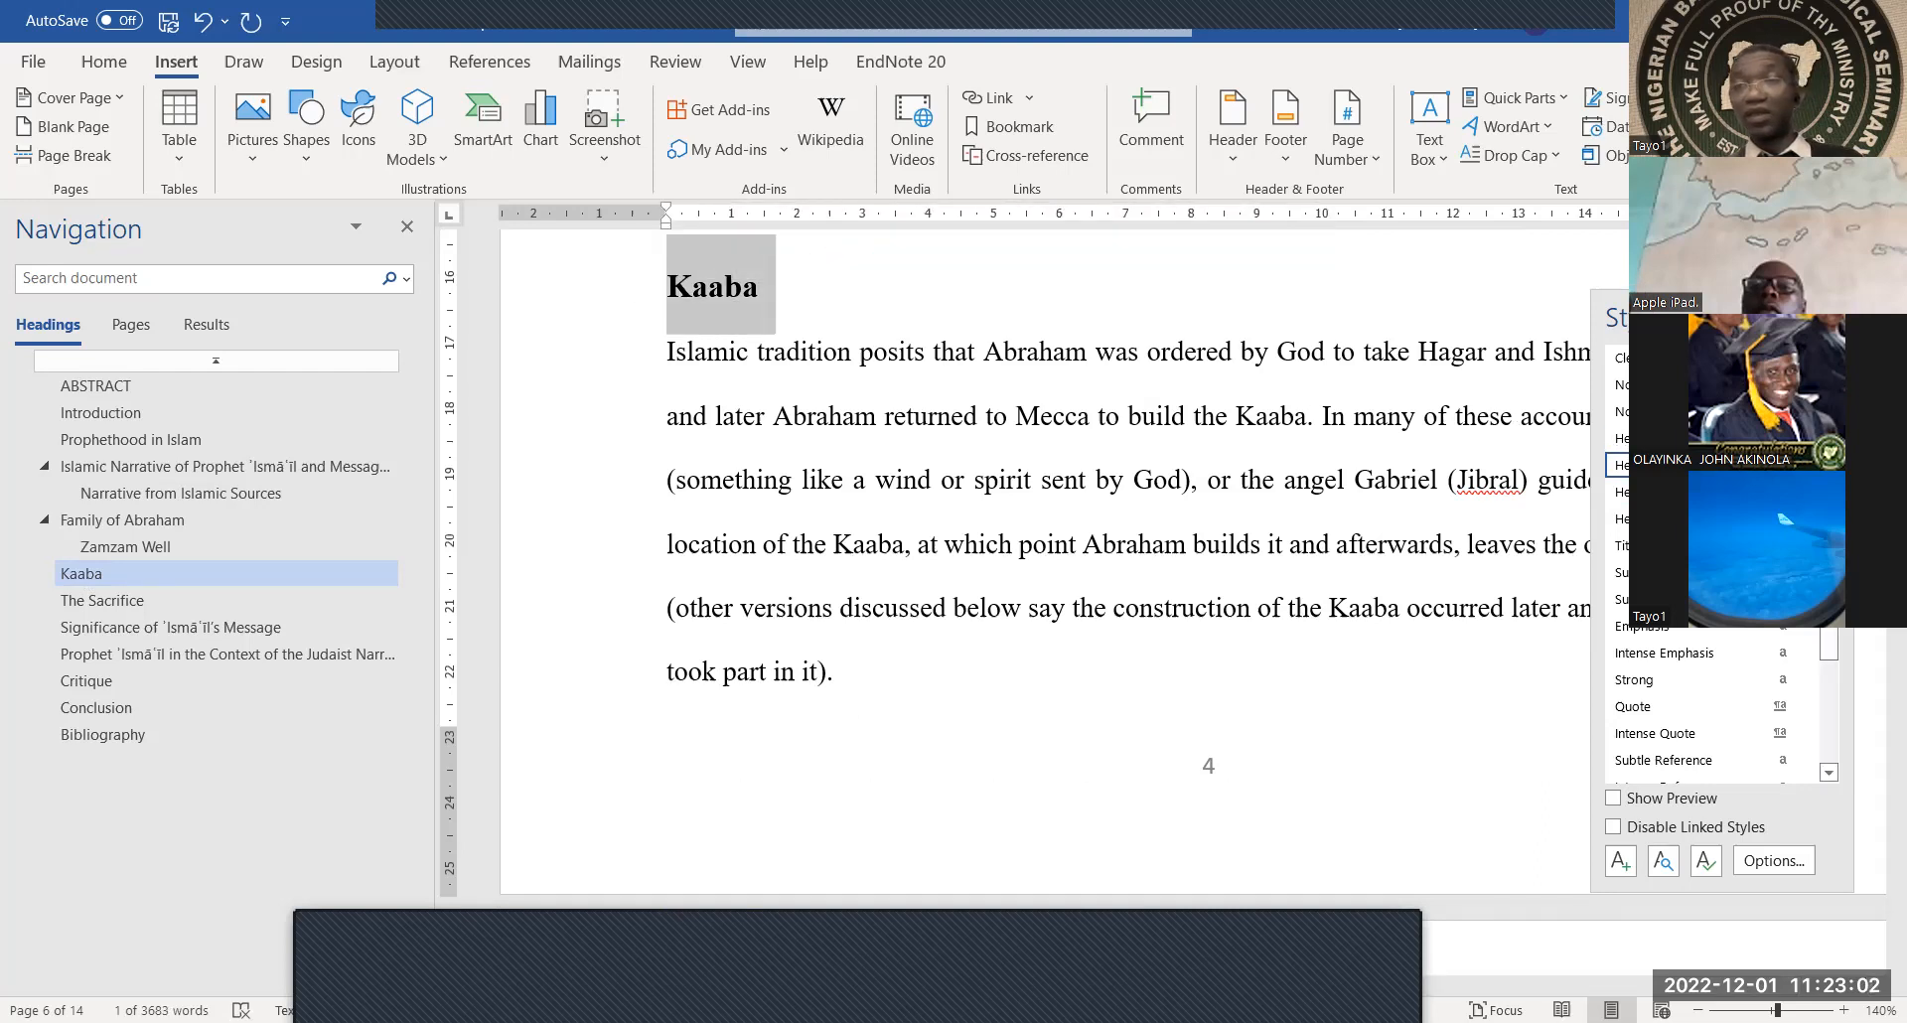
left_click(1678, 493)
left_click(1077, 501)
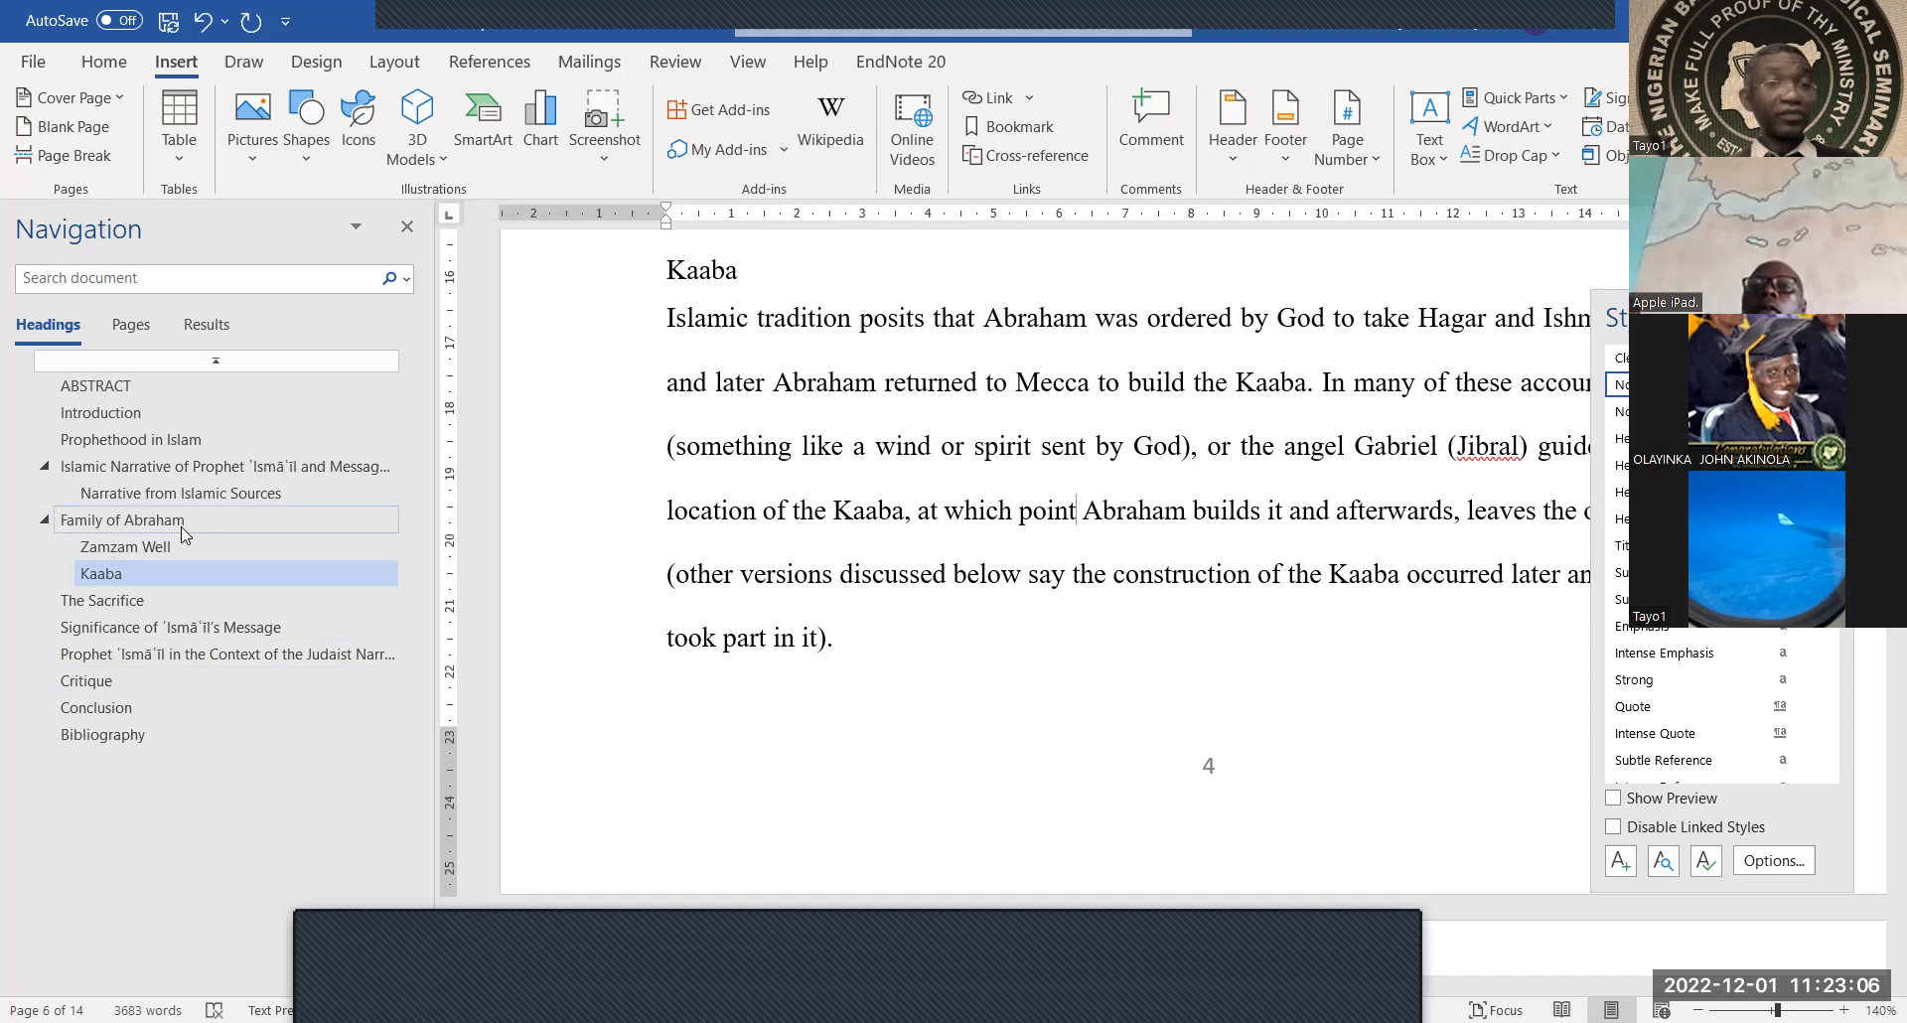
Return to the Islamic Narrative section heading and move the Styles pane aside
left_click(221, 494)
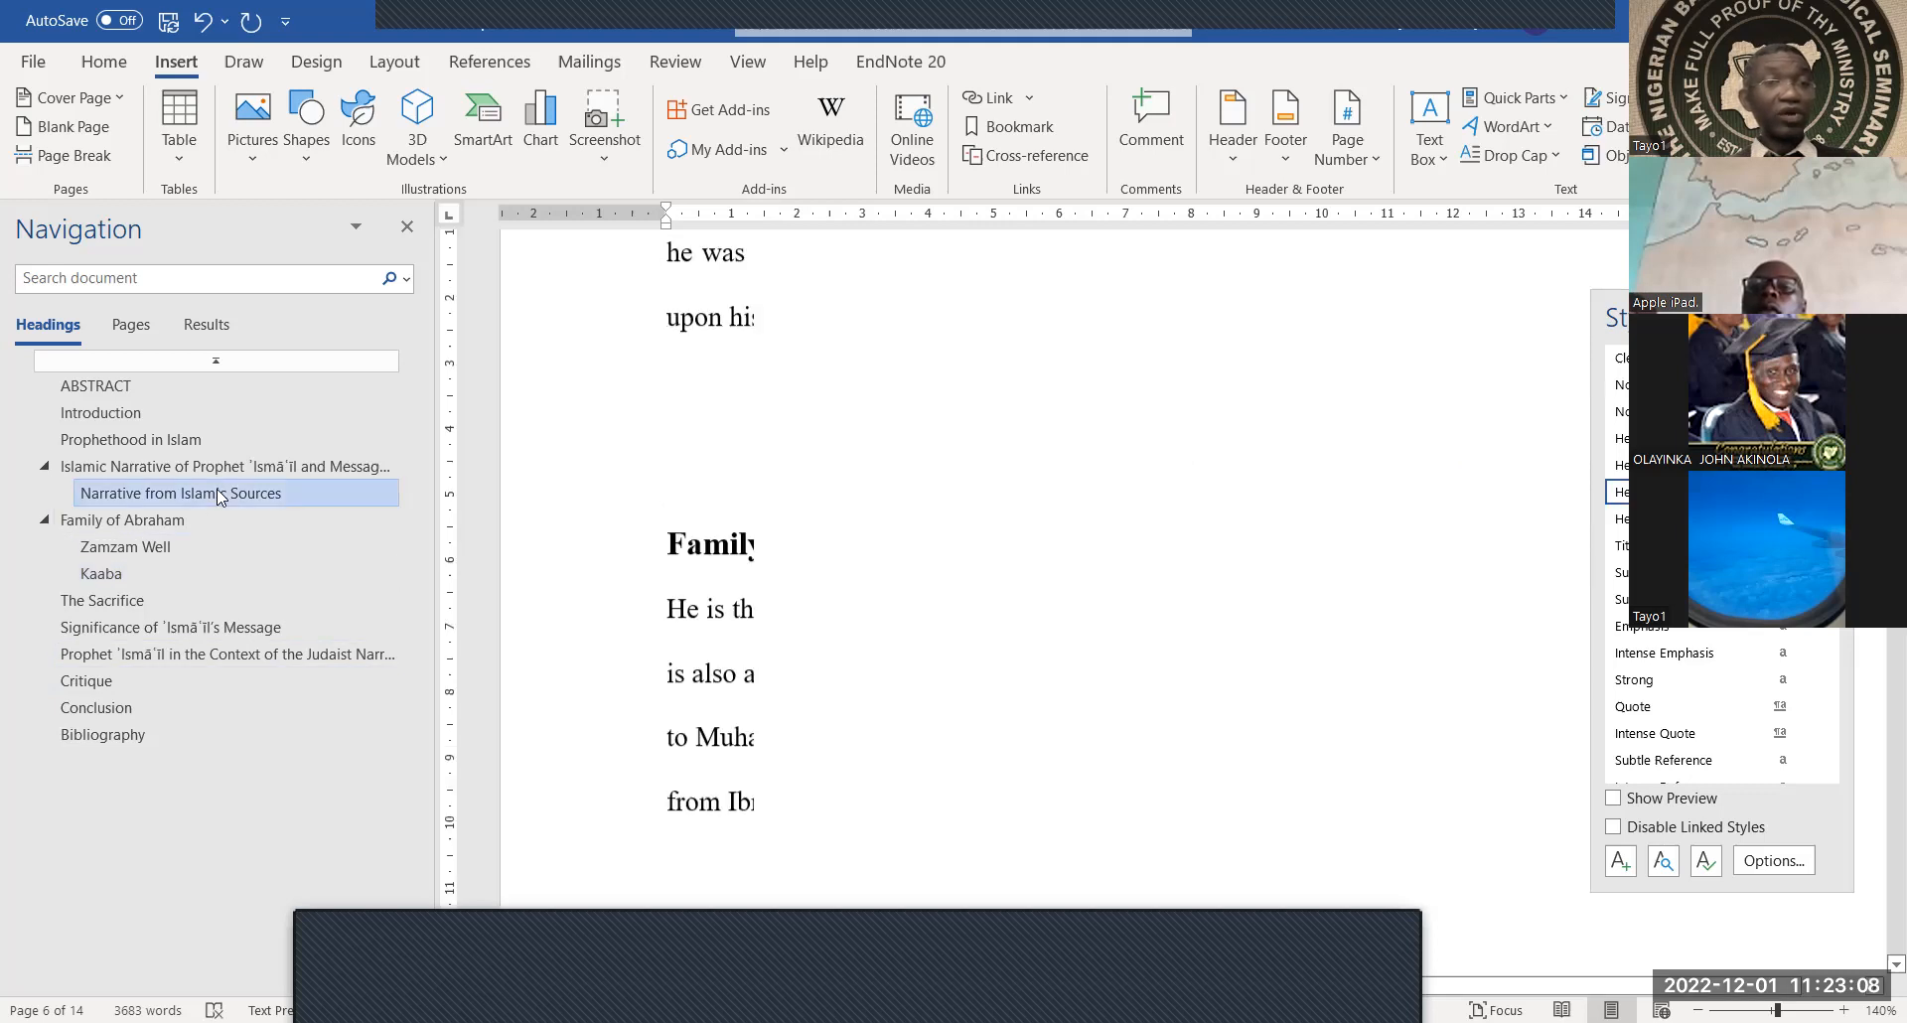
left_click(229, 471)
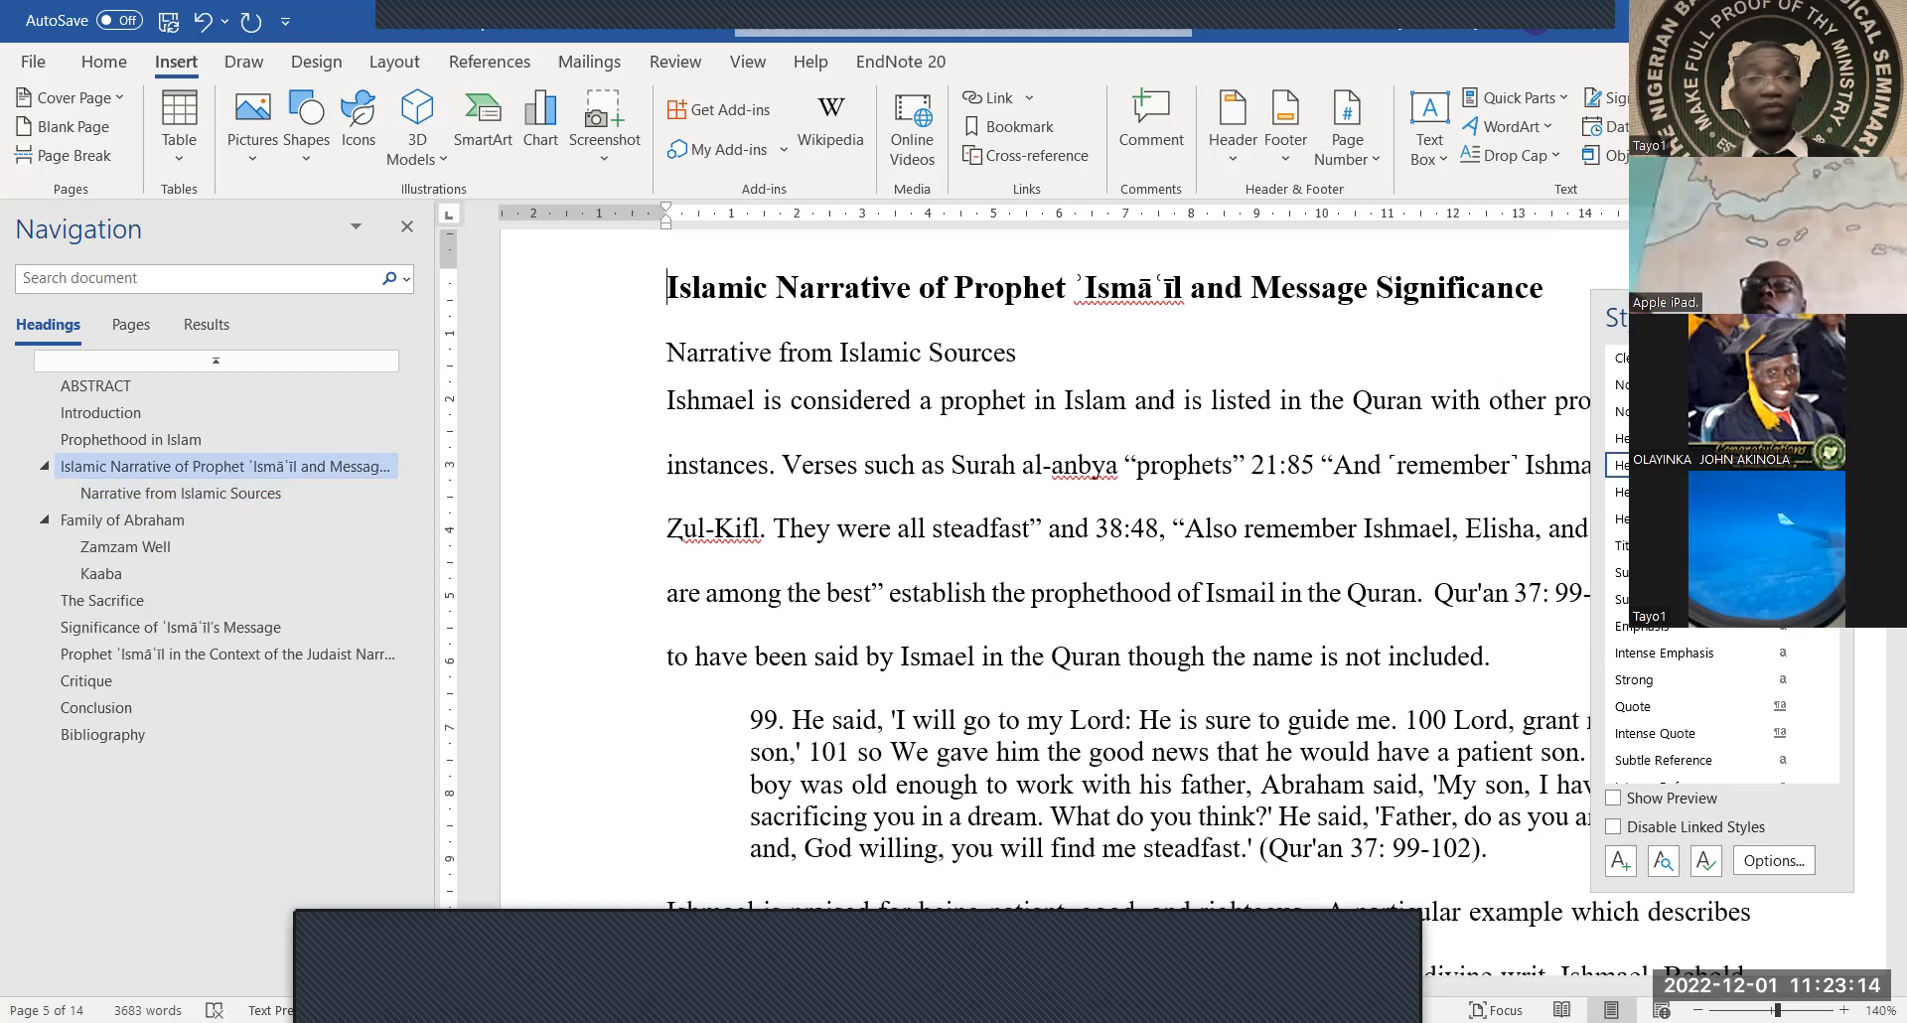
left_click_drag(1709, 317, 1801, 329)
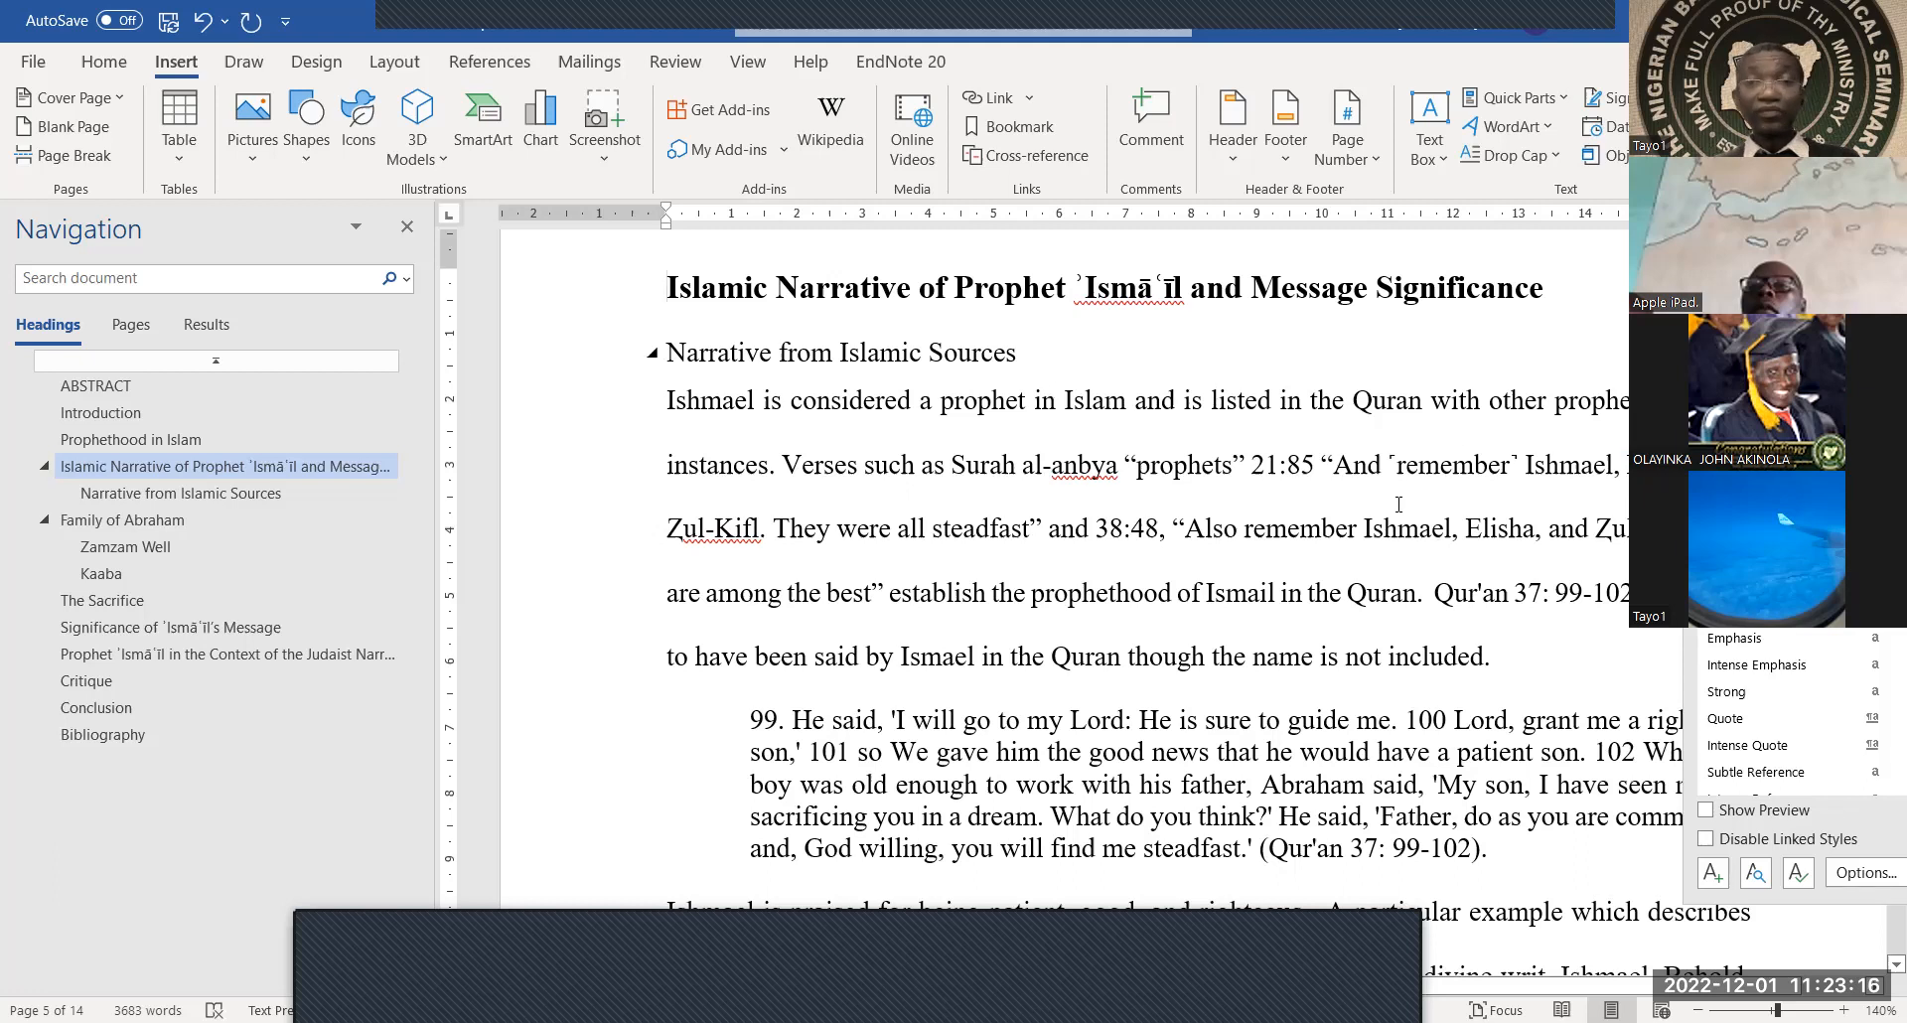
Delete the empty line above the Introduction heading
scroll(1399, 505, "up", 15)
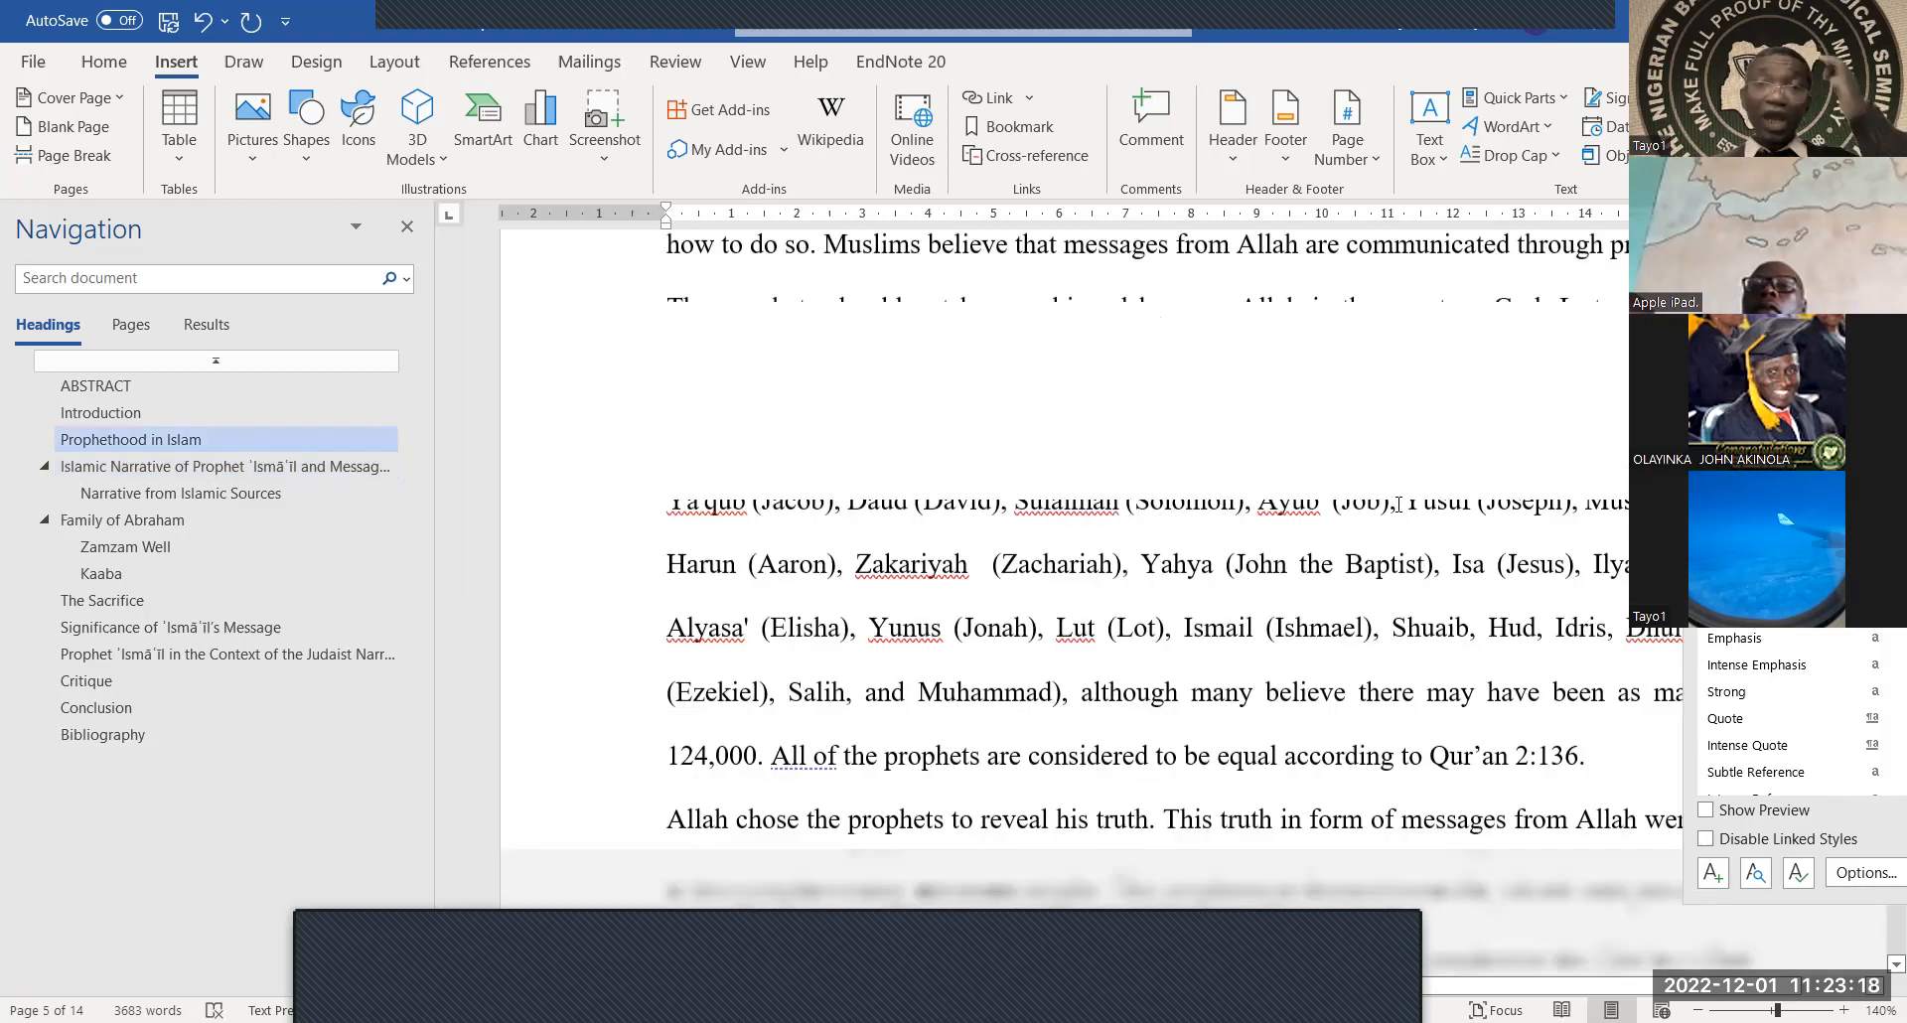
scroll(1337, 510, "up", 5)
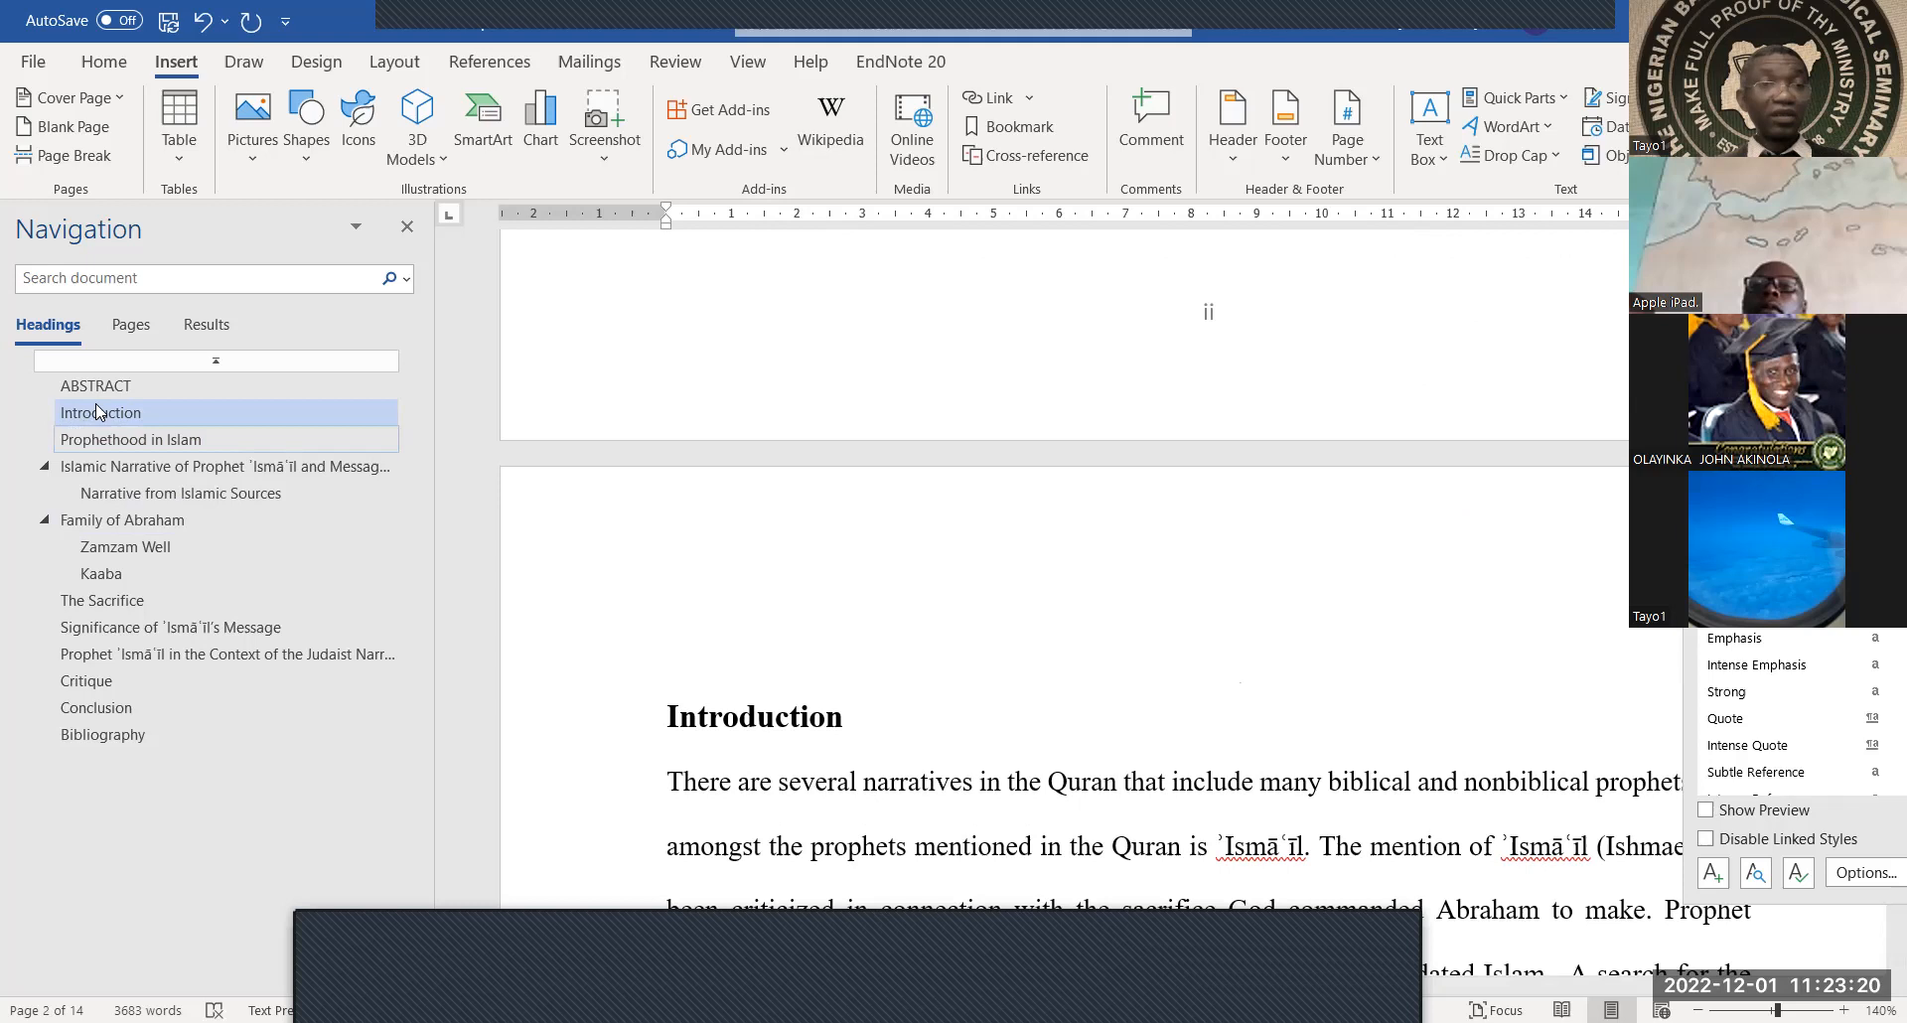
left_click(124, 385)
scroll(856, 459, "down", 12)
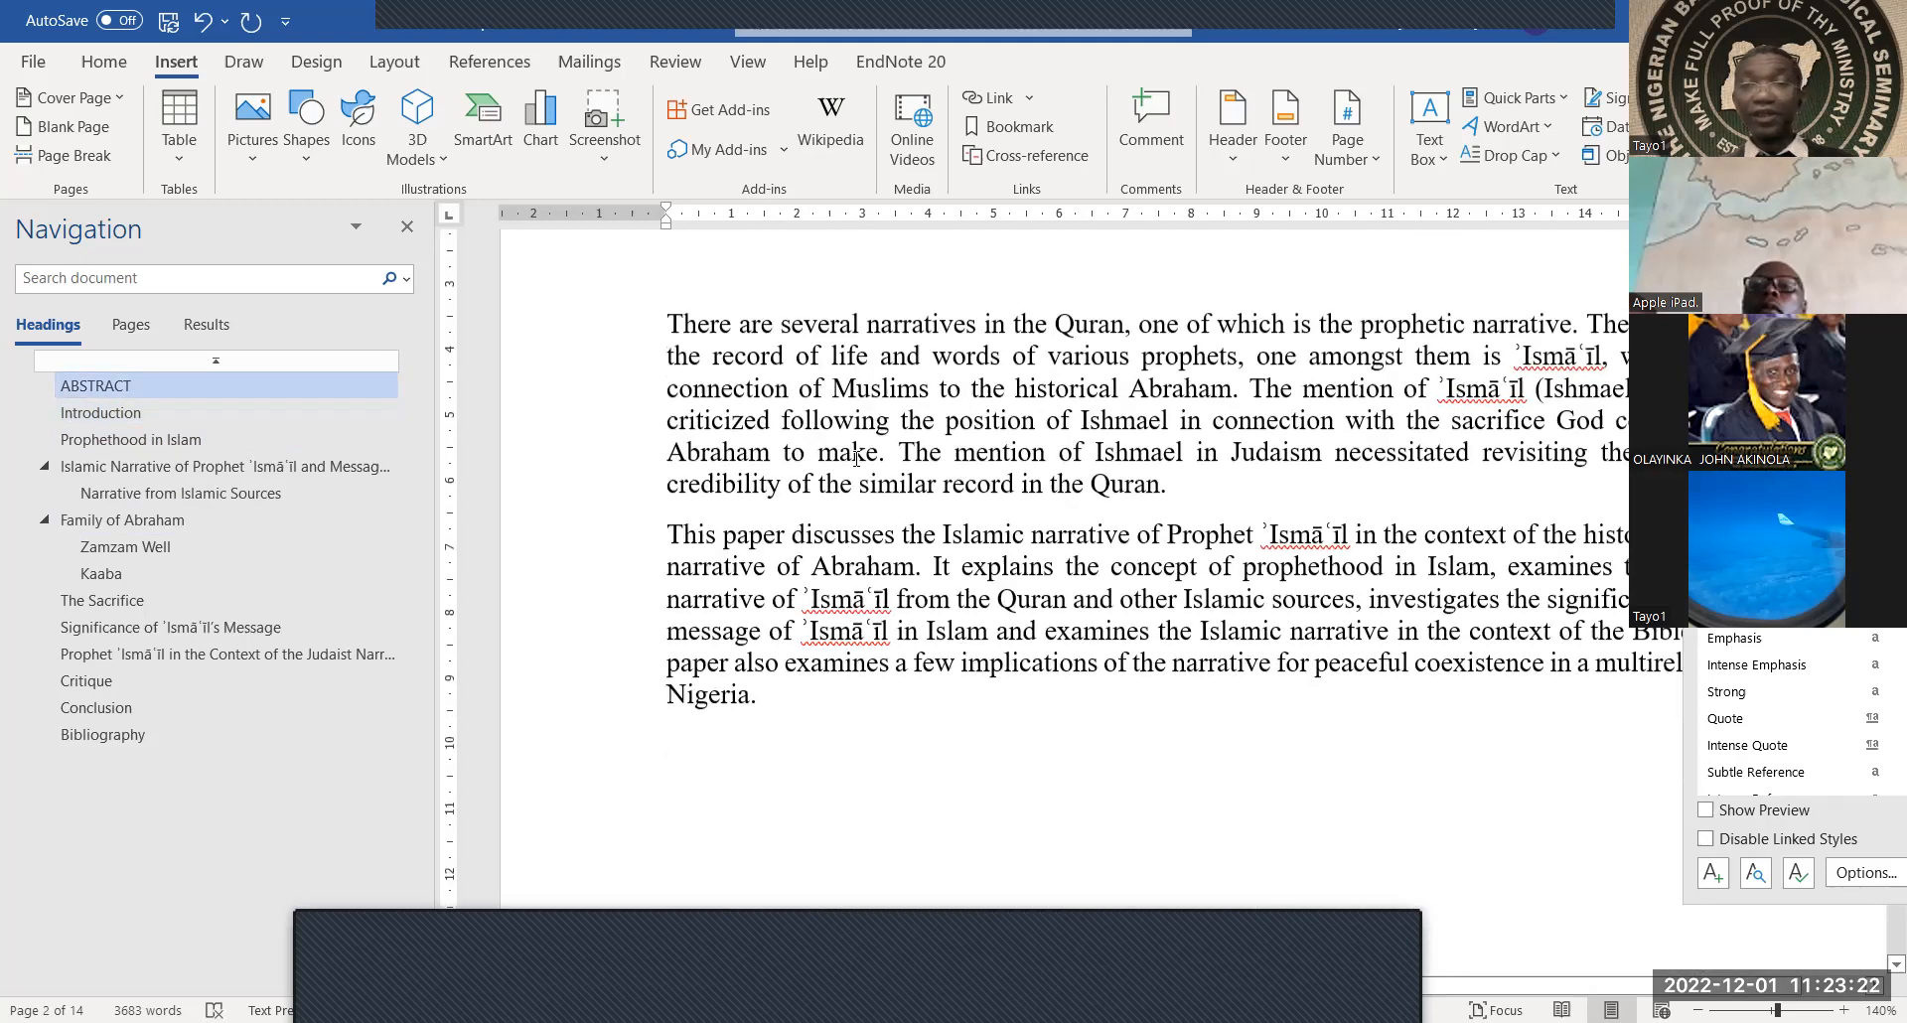
scroll(859, 466, "down", 3)
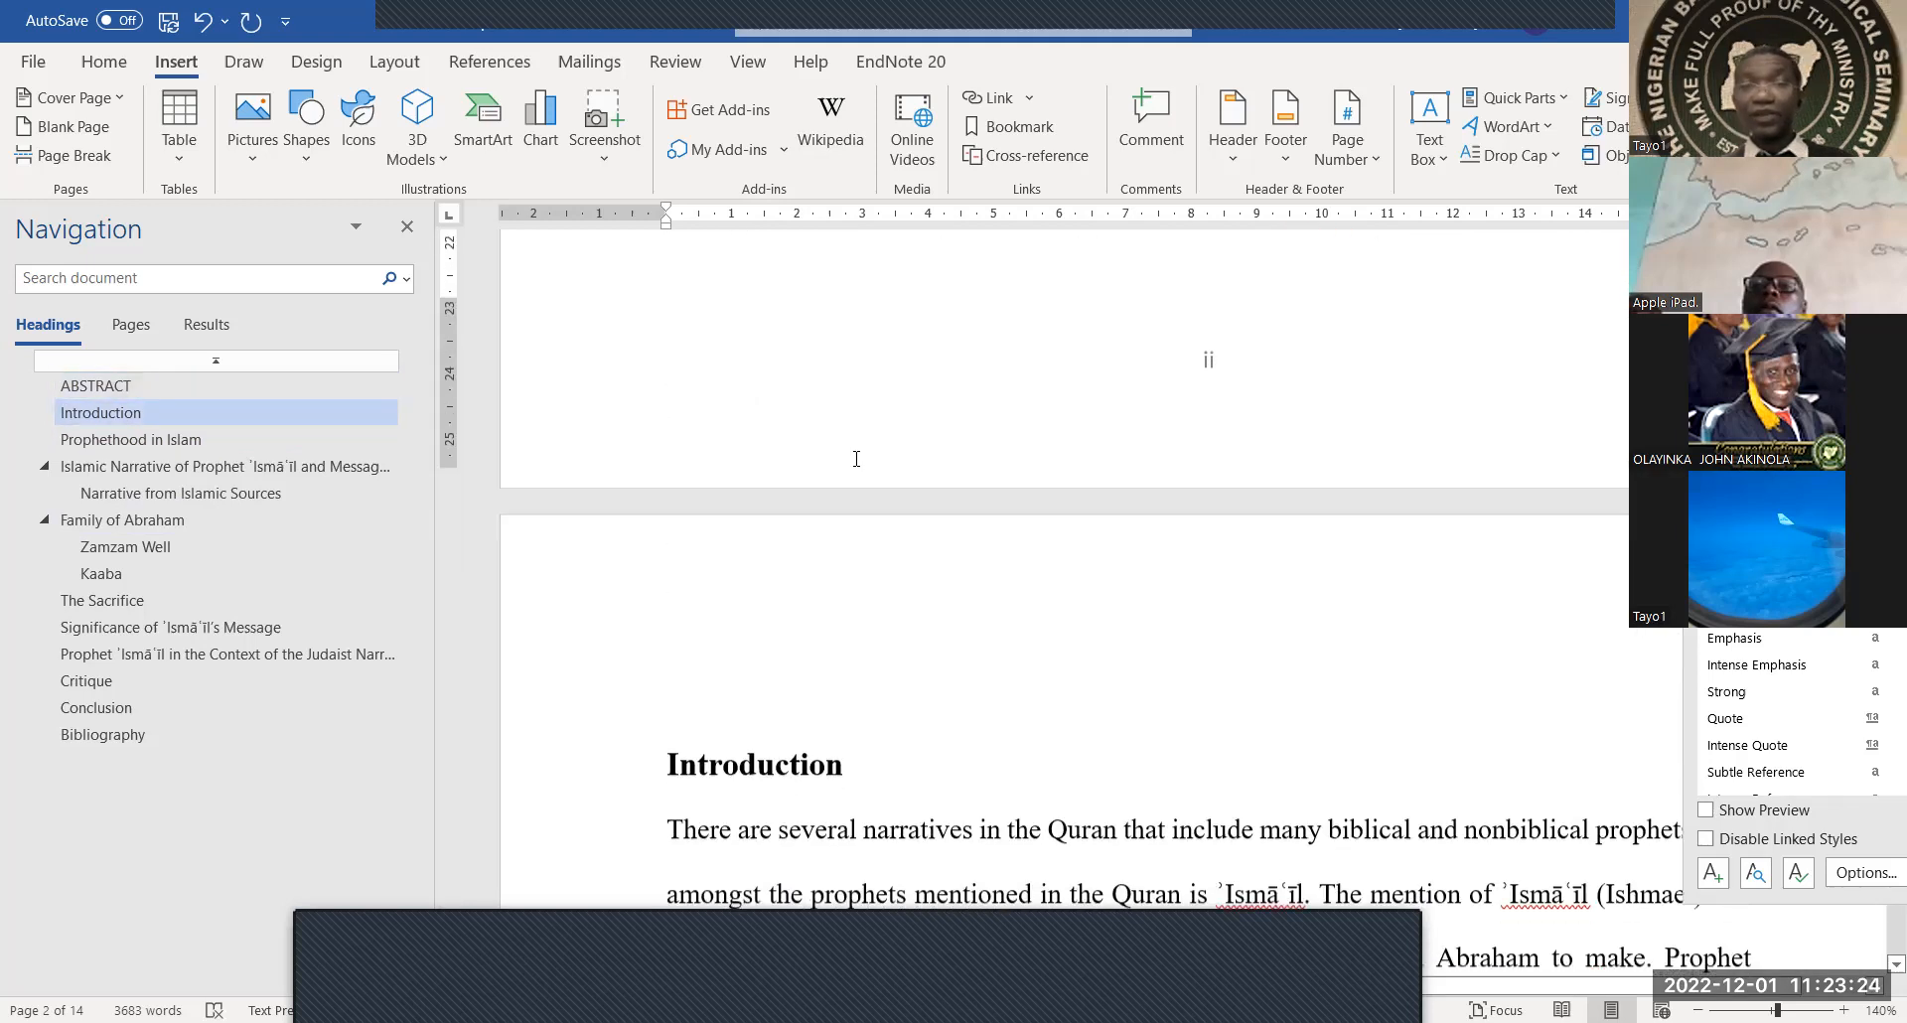
left_click(769, 532)
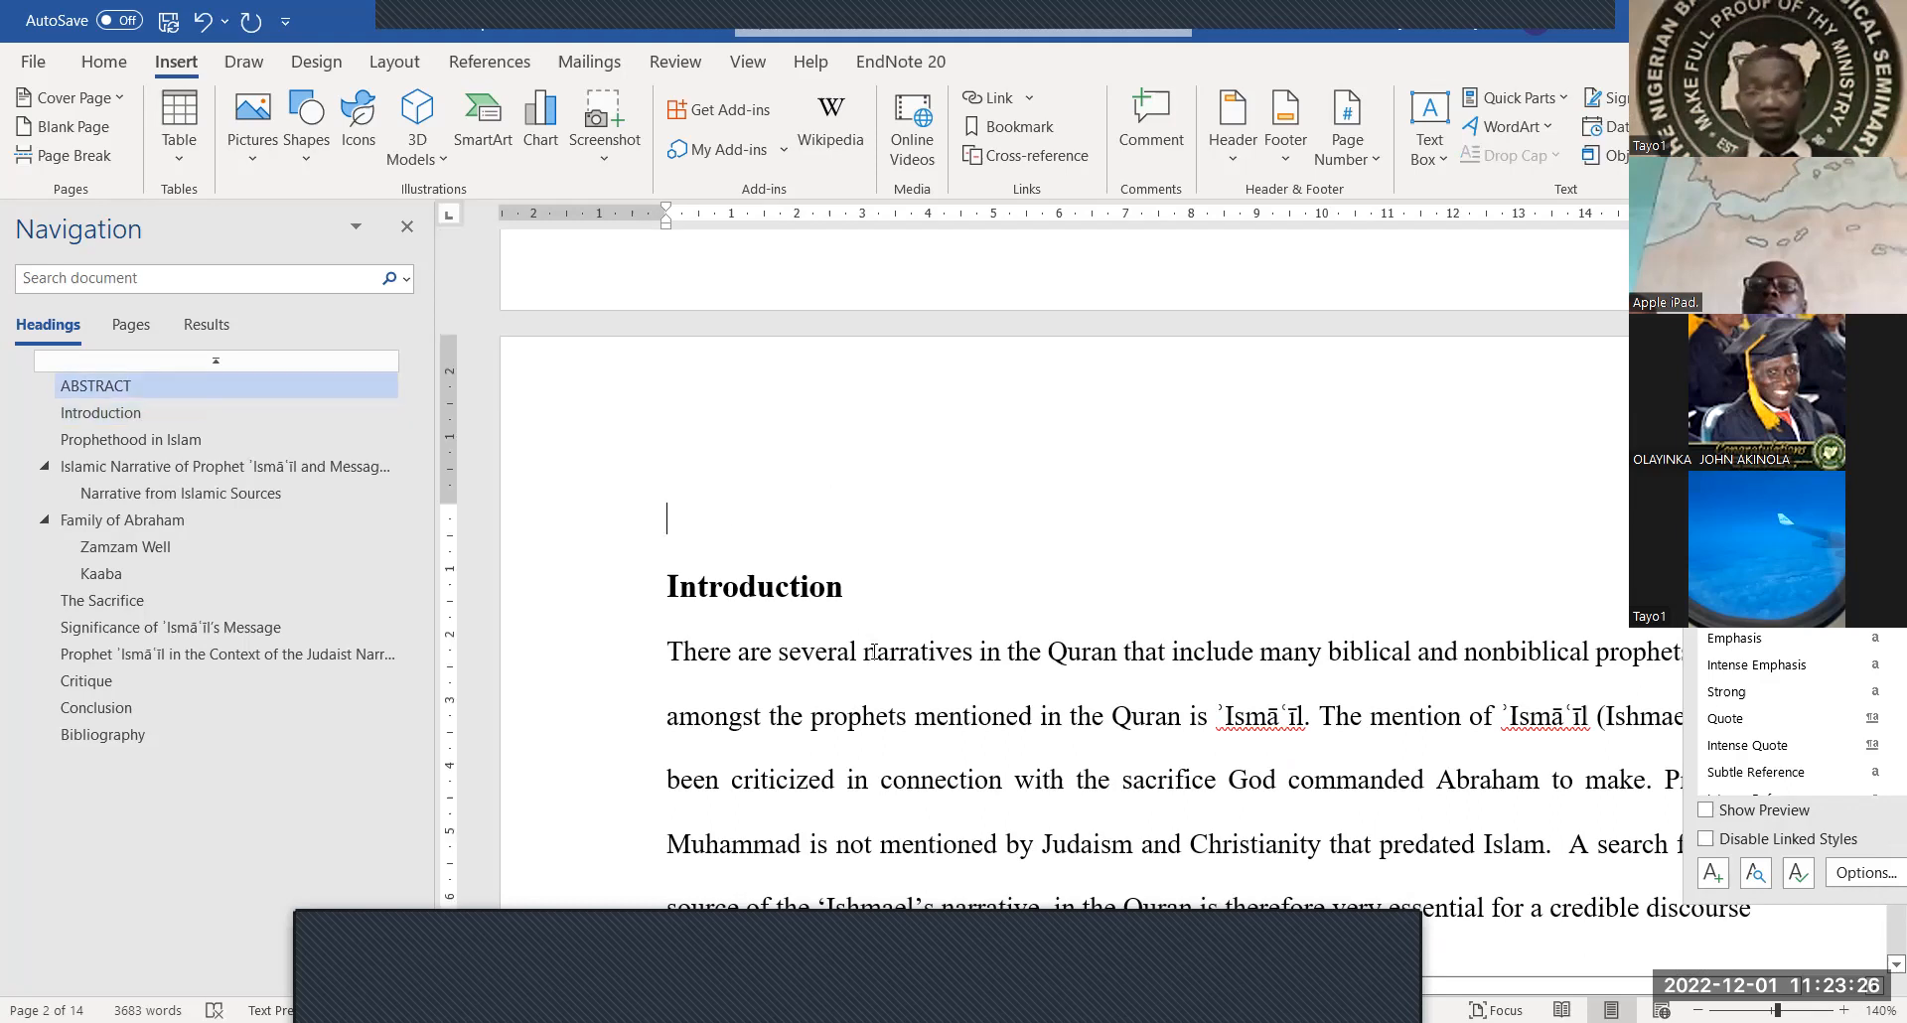
key("Delete")
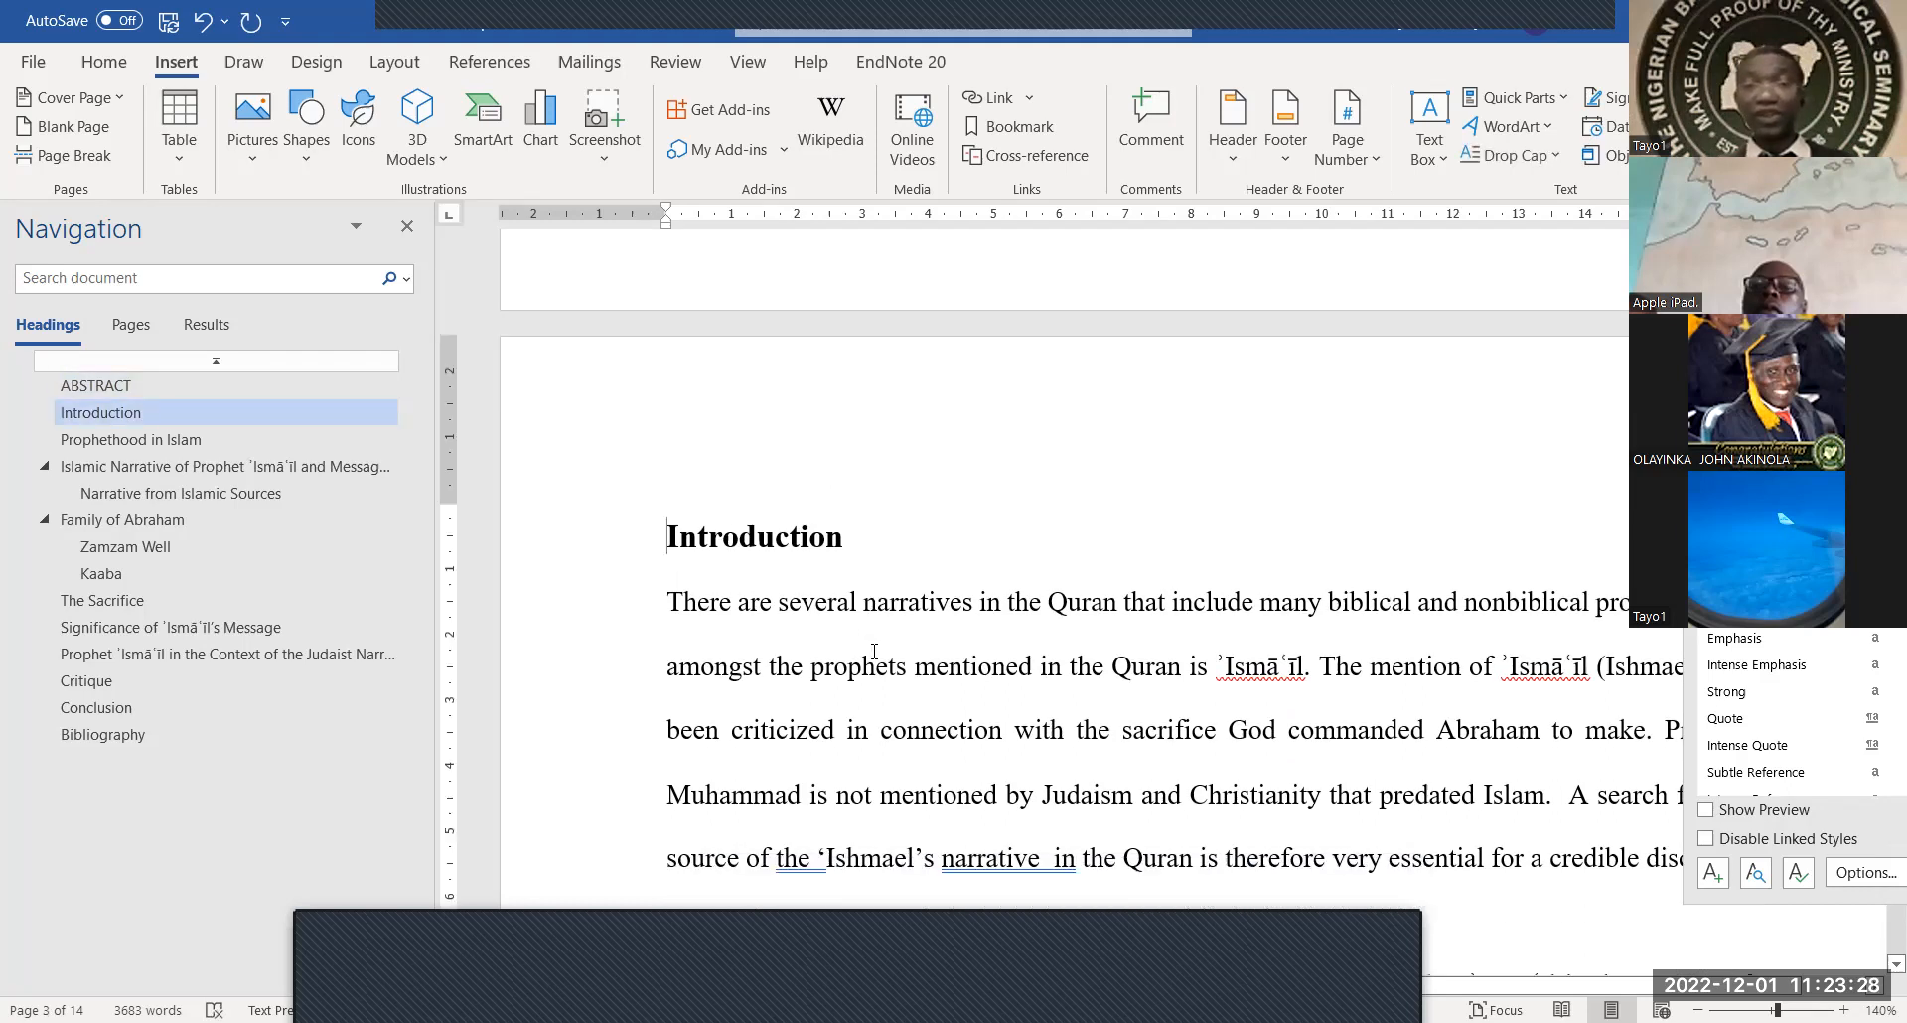
Scroll through the document and go to the Bibliography section
scroll(874, 650, "down", 15)
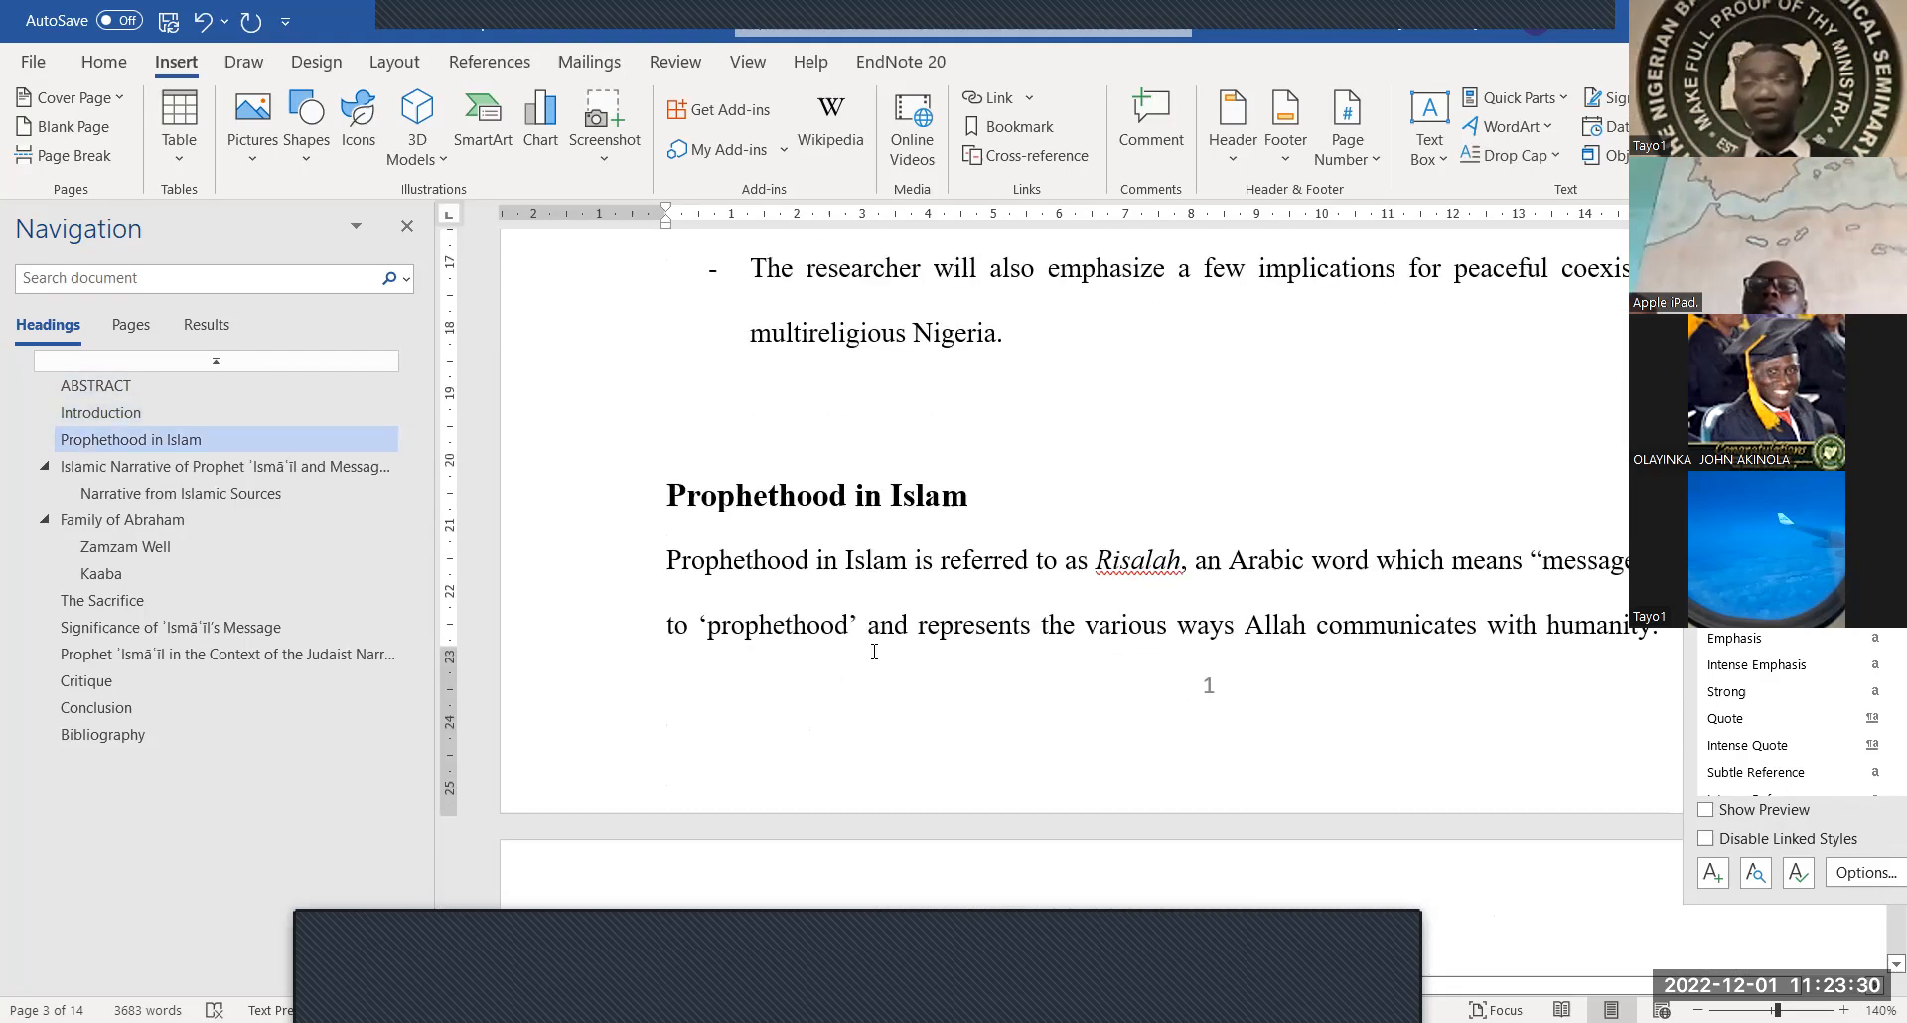
scroll(874, 651, "down", 8)
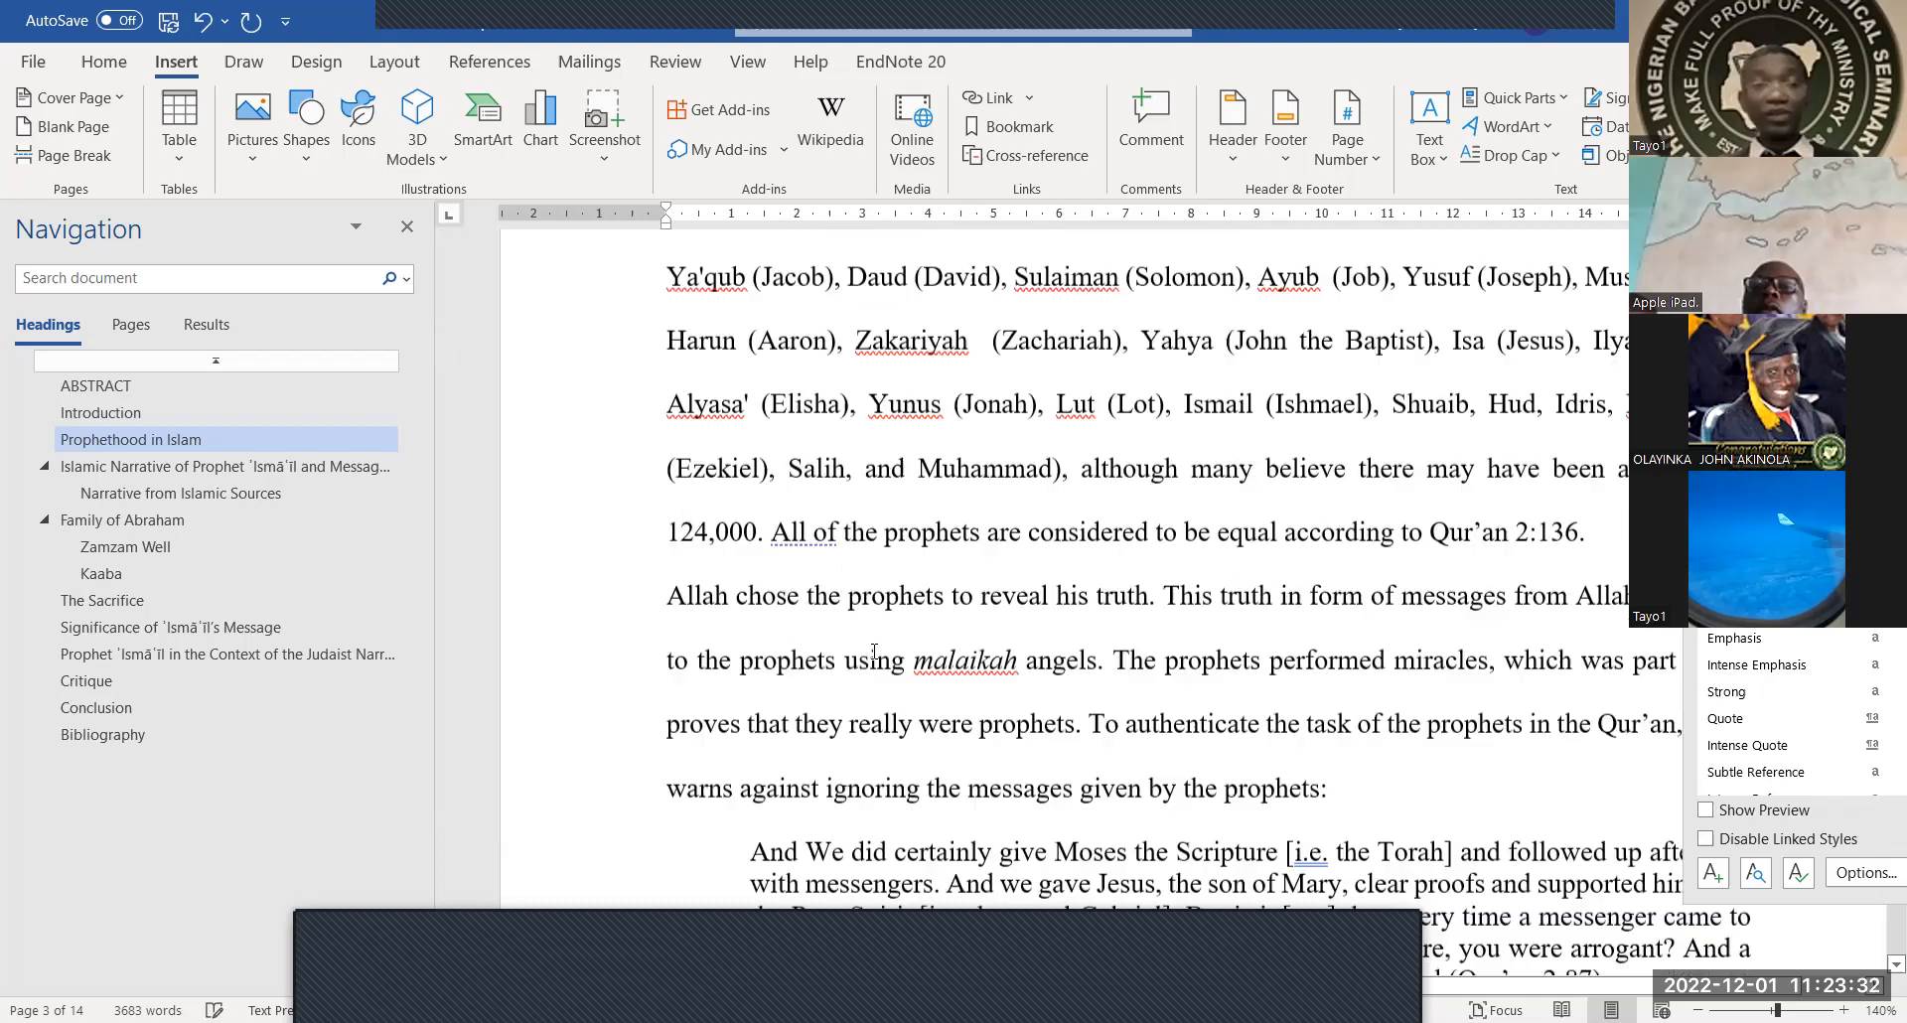
scroll(874, 650, "down", 20)
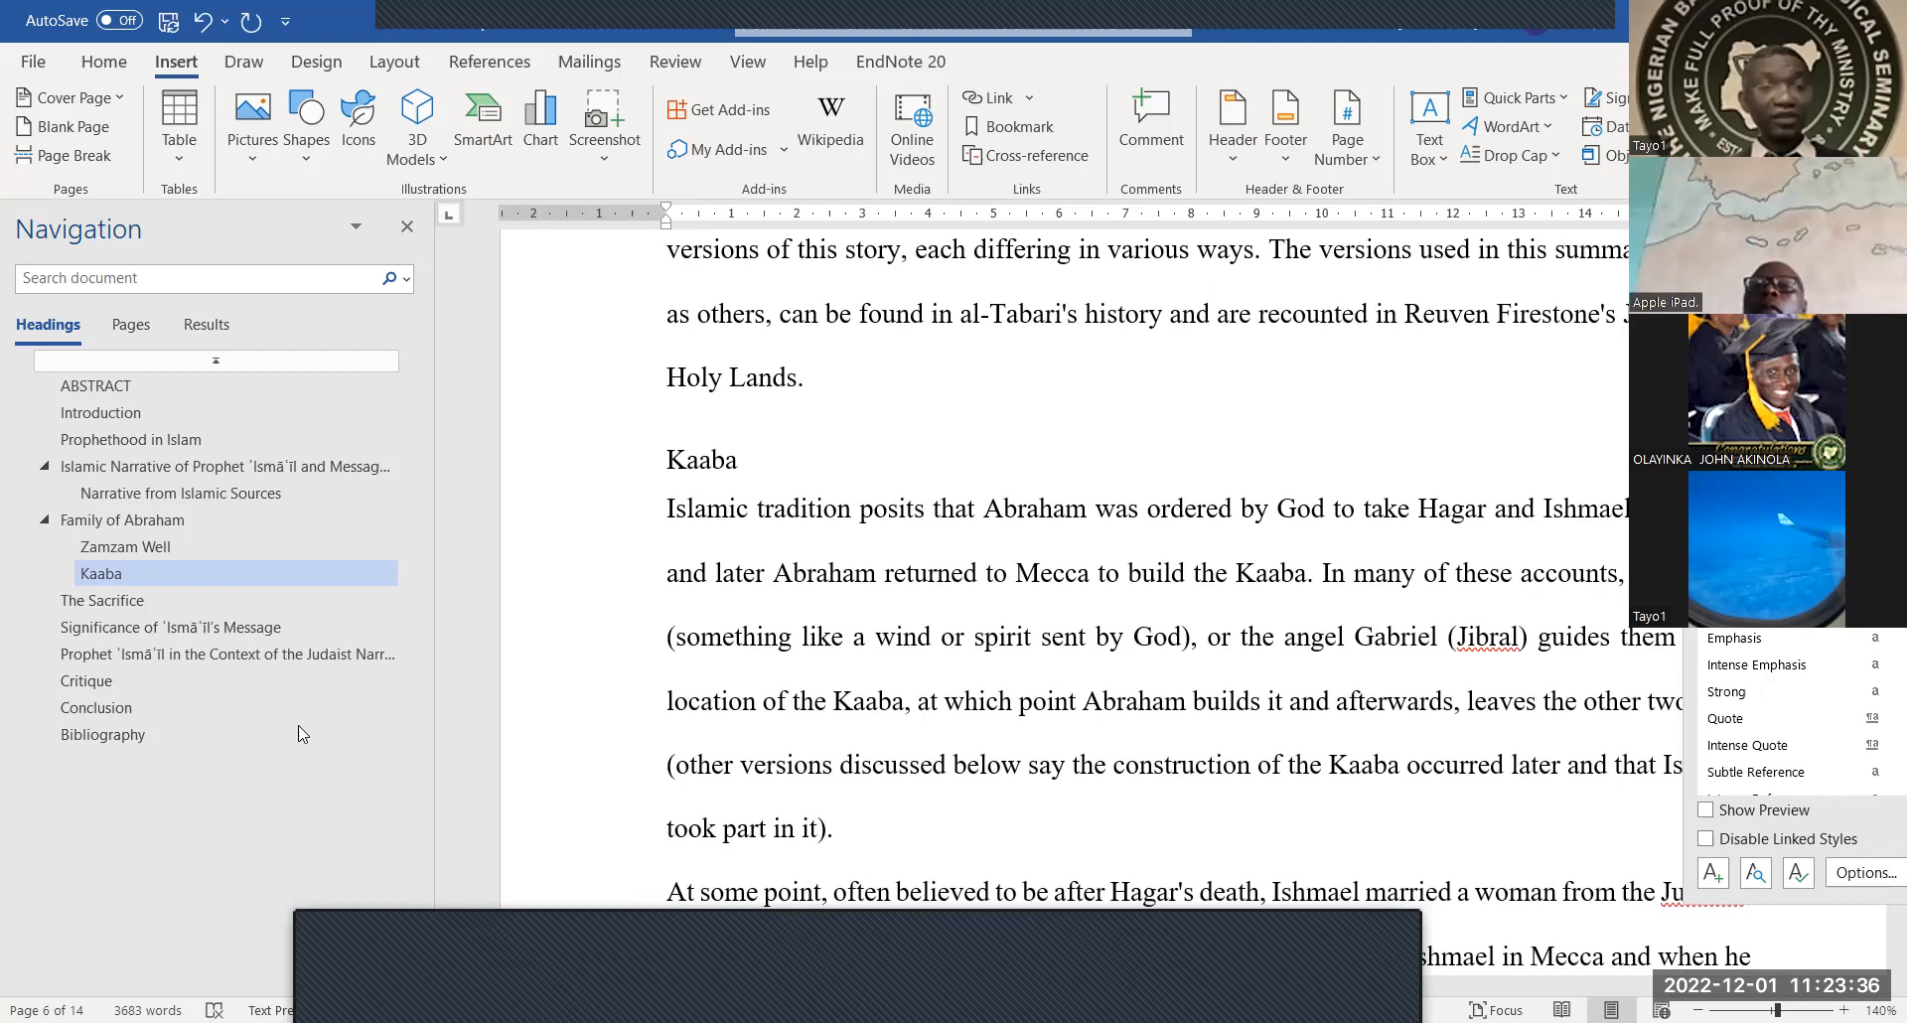
left_click(149, 733)
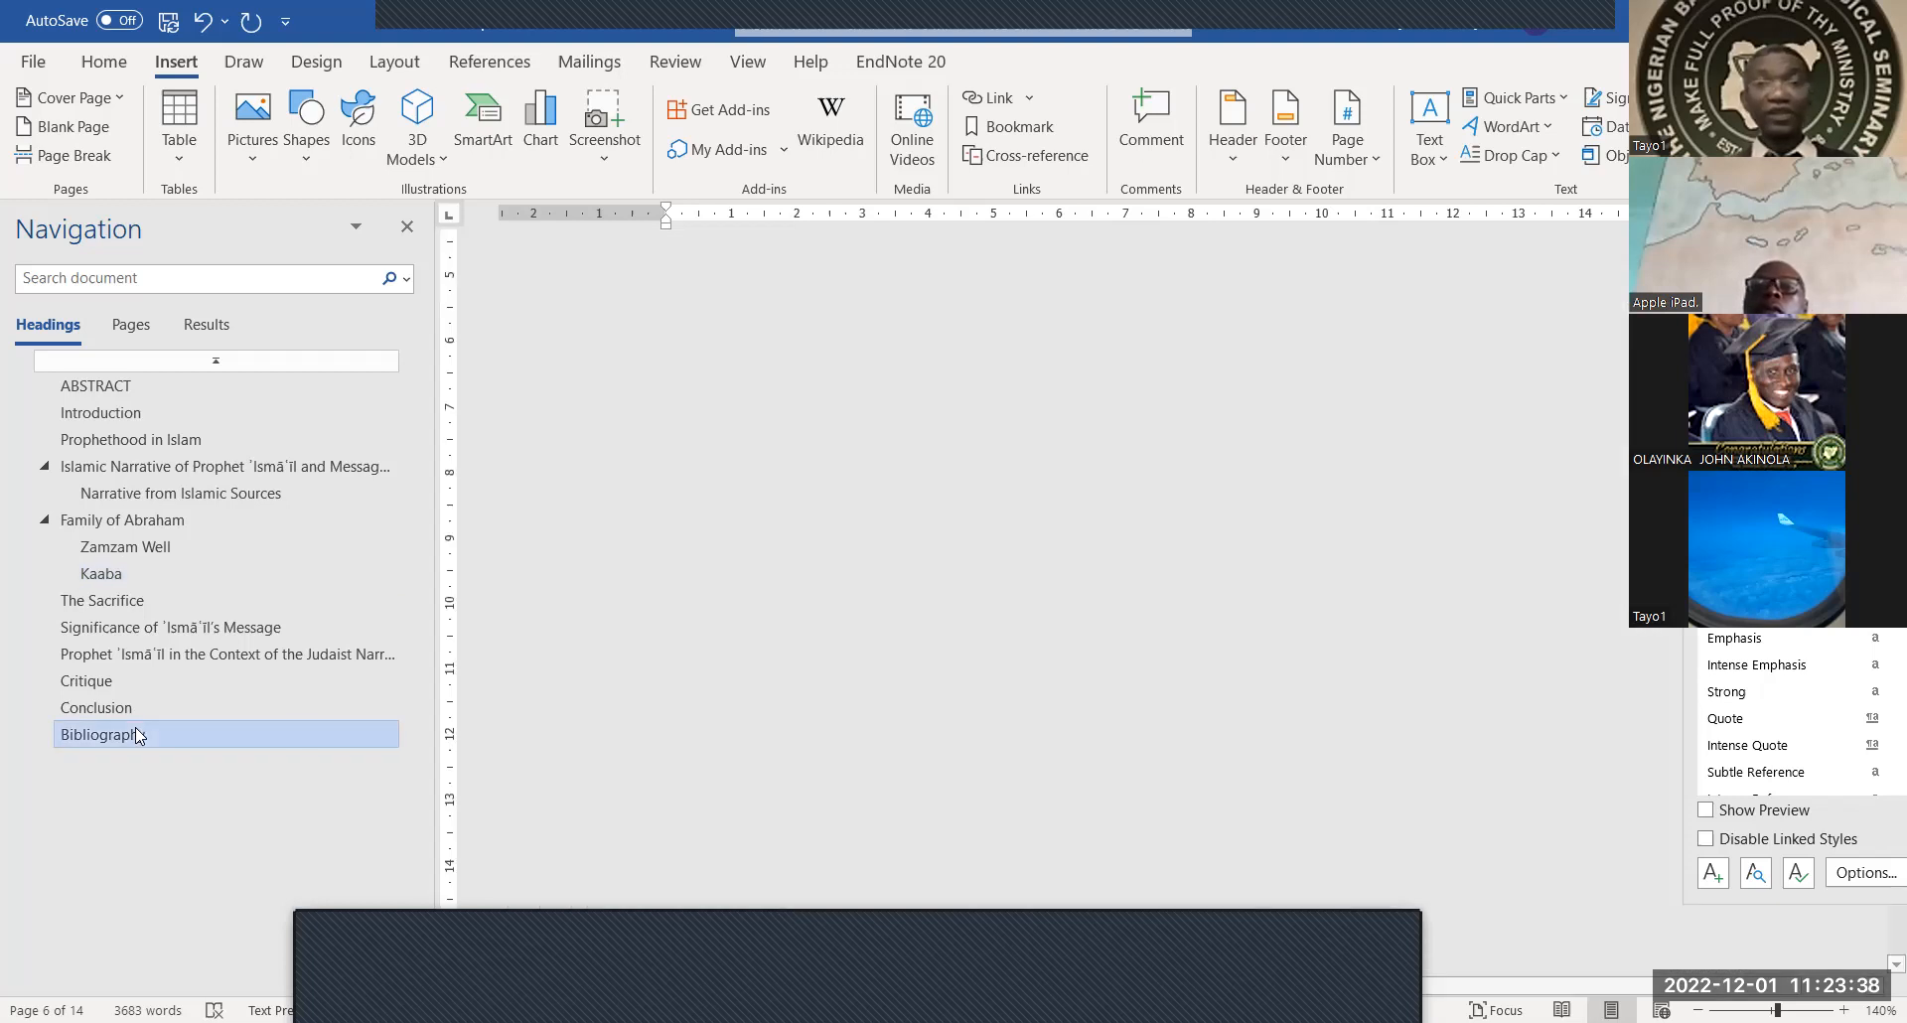
Delete the blank lines above the Bibliography heading
scroll(526, 562, "up", 6)
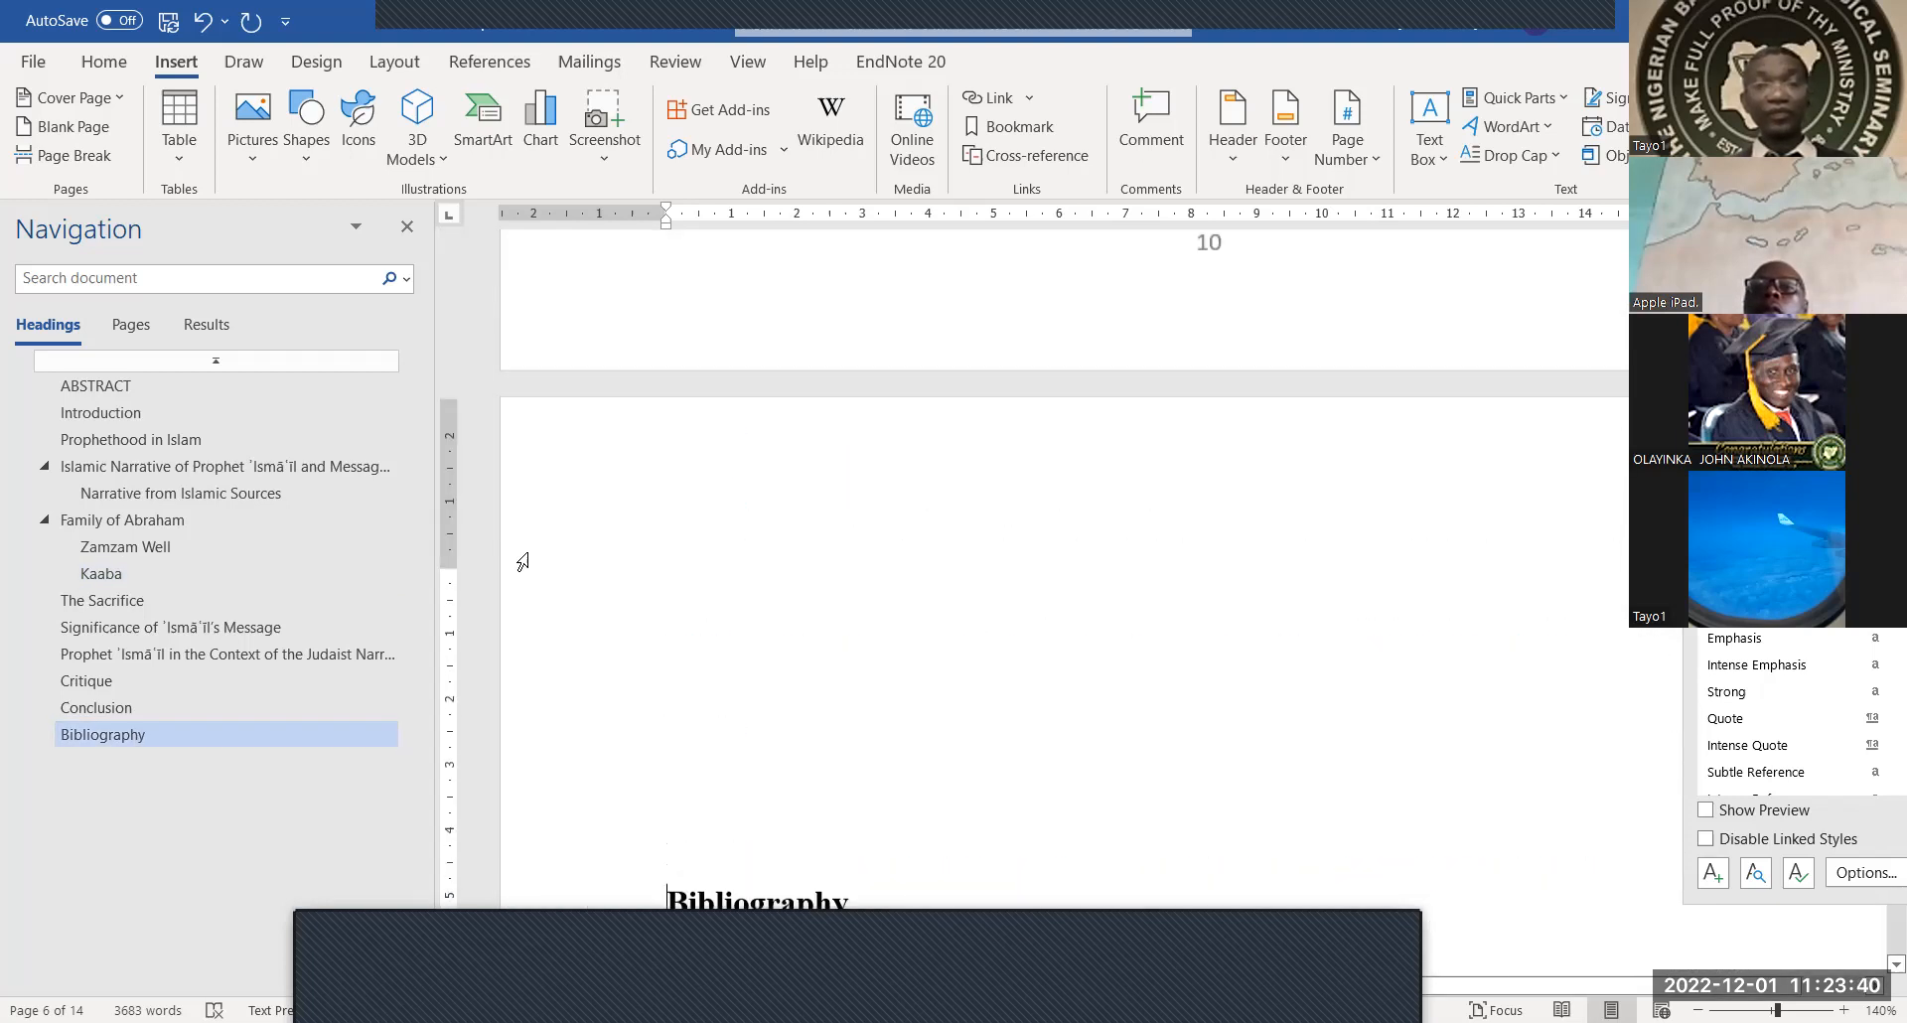
scroll(526, 562, "up", 2)
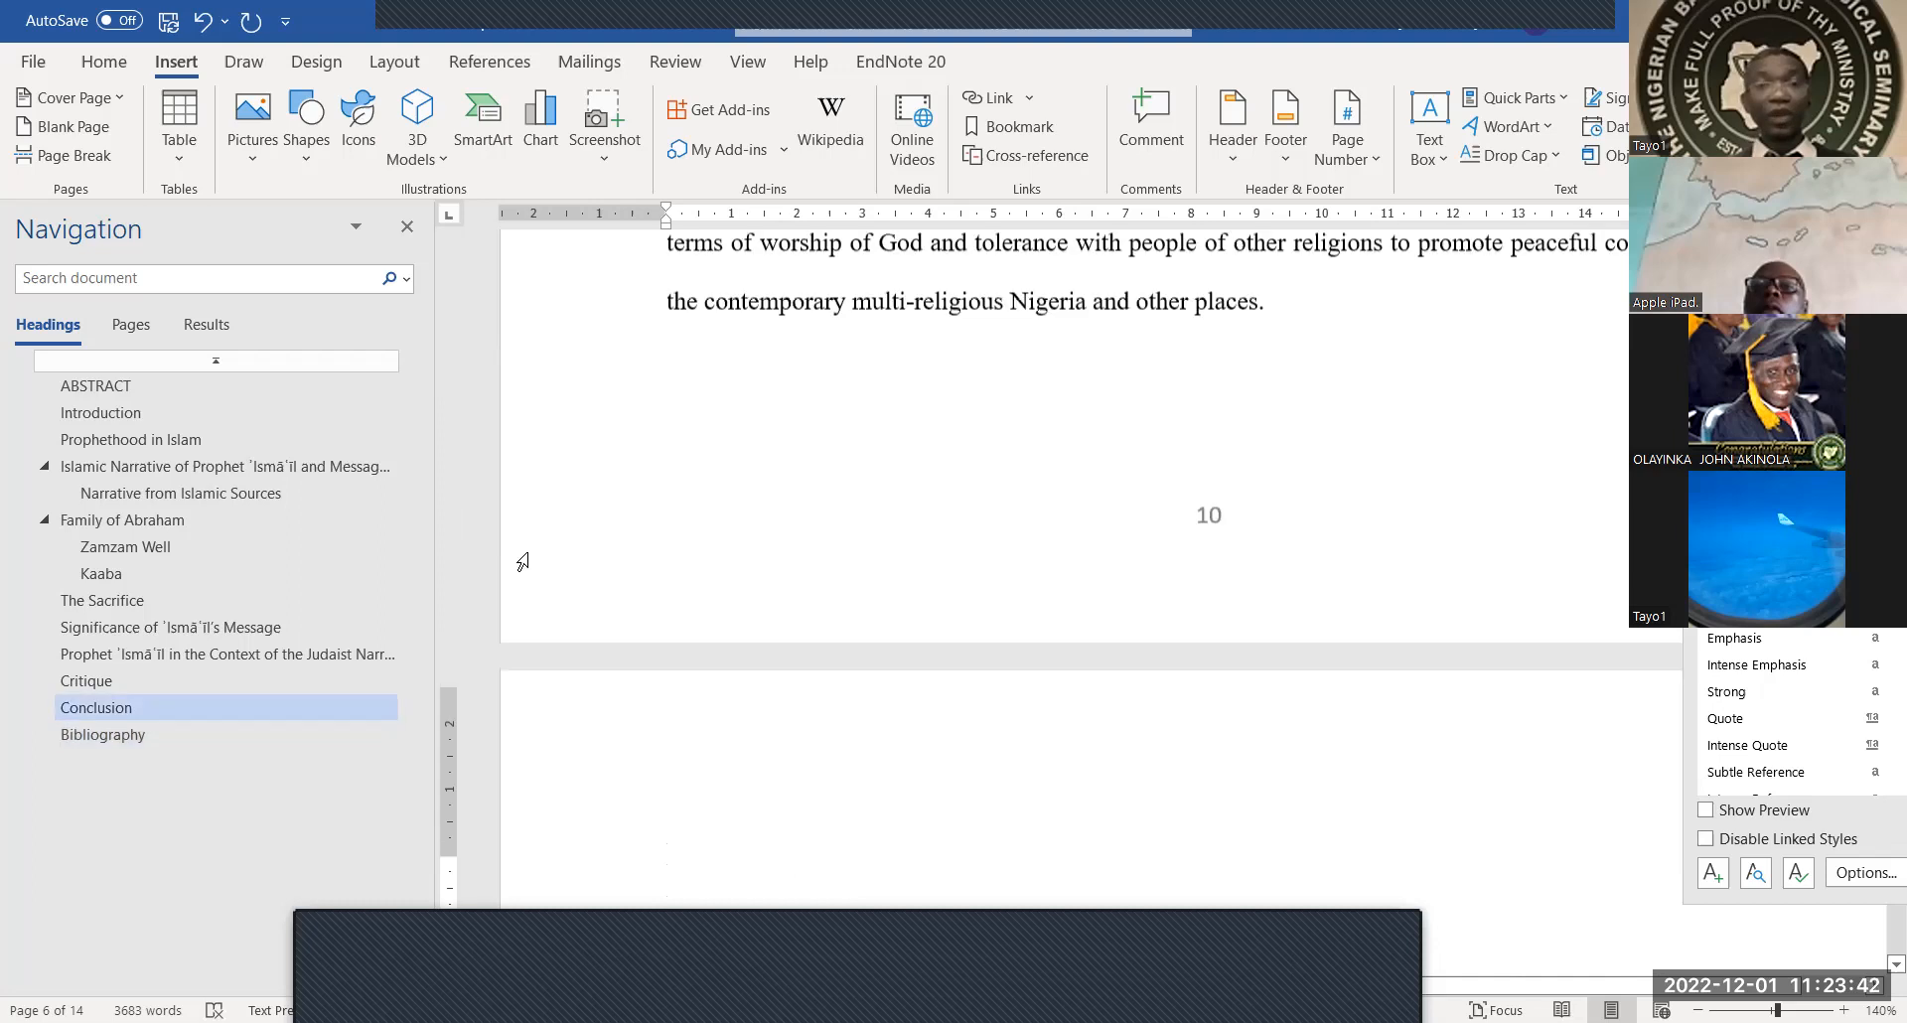
scroll(521, 562, "down", 8)
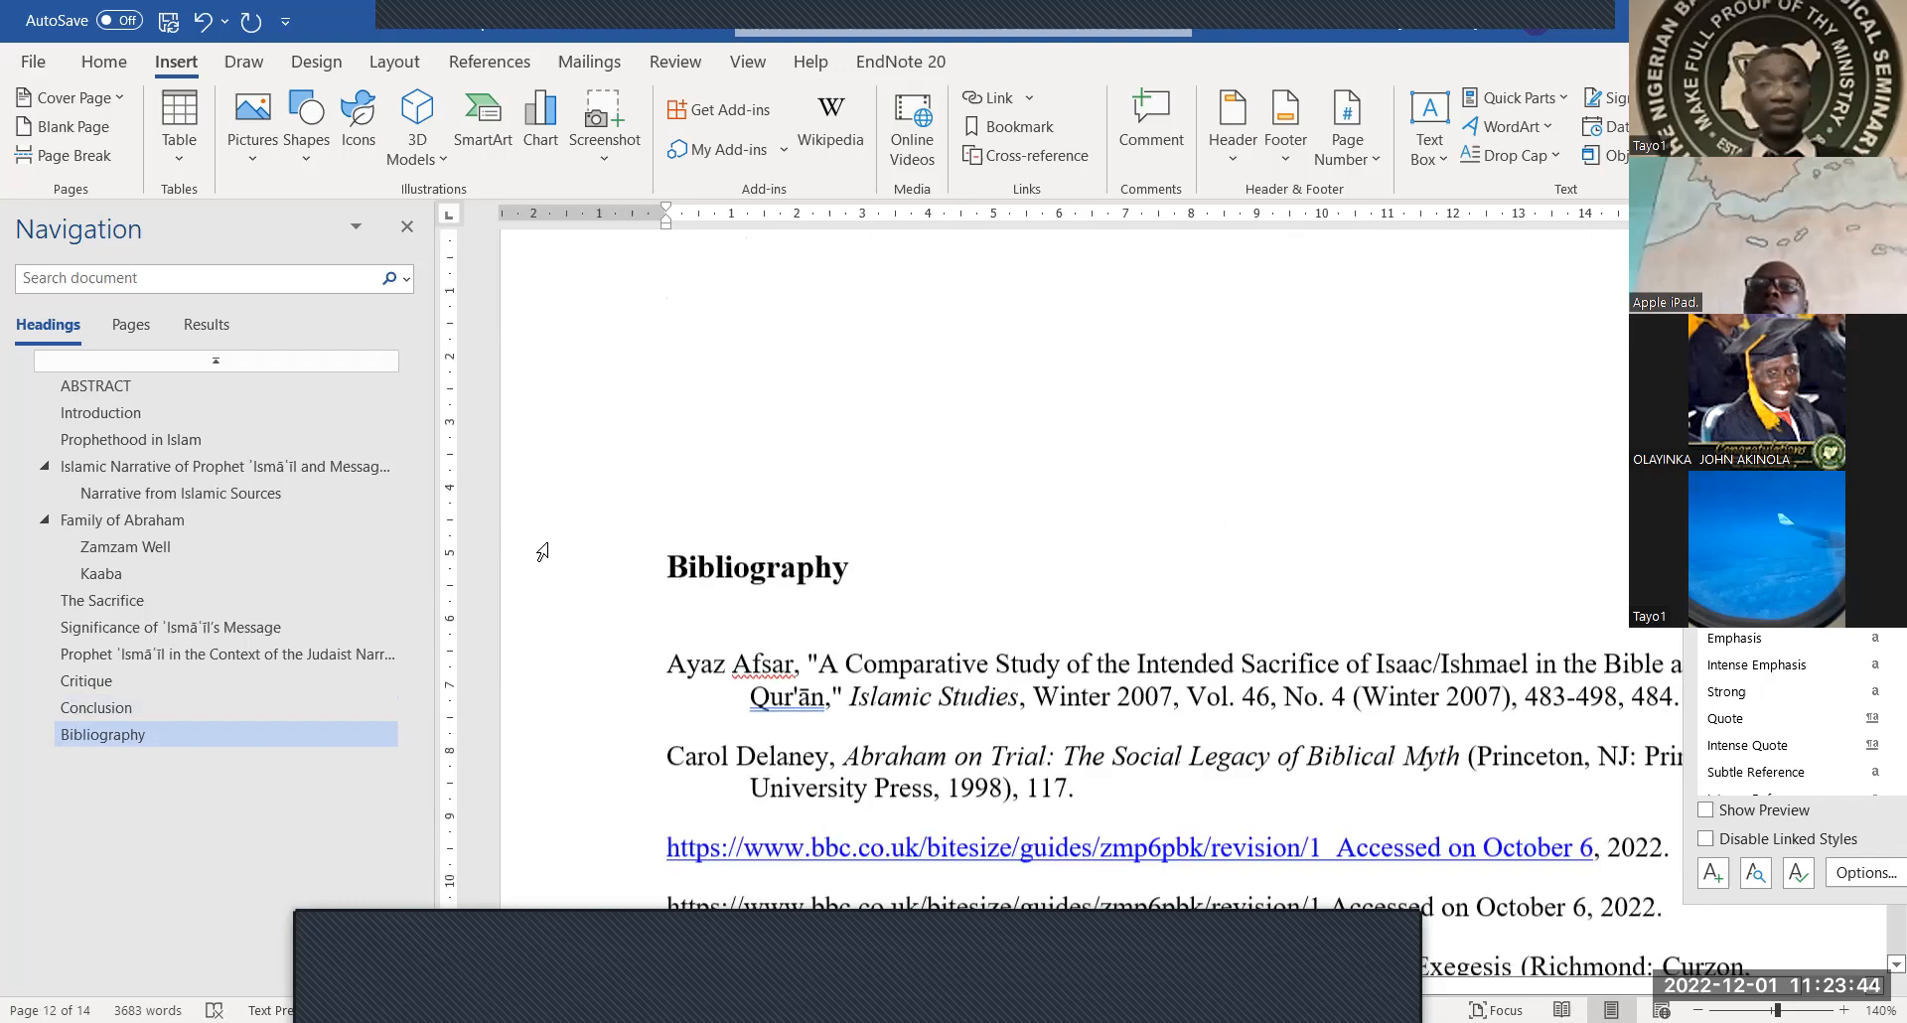
scroll(687, 457, "up", 5)
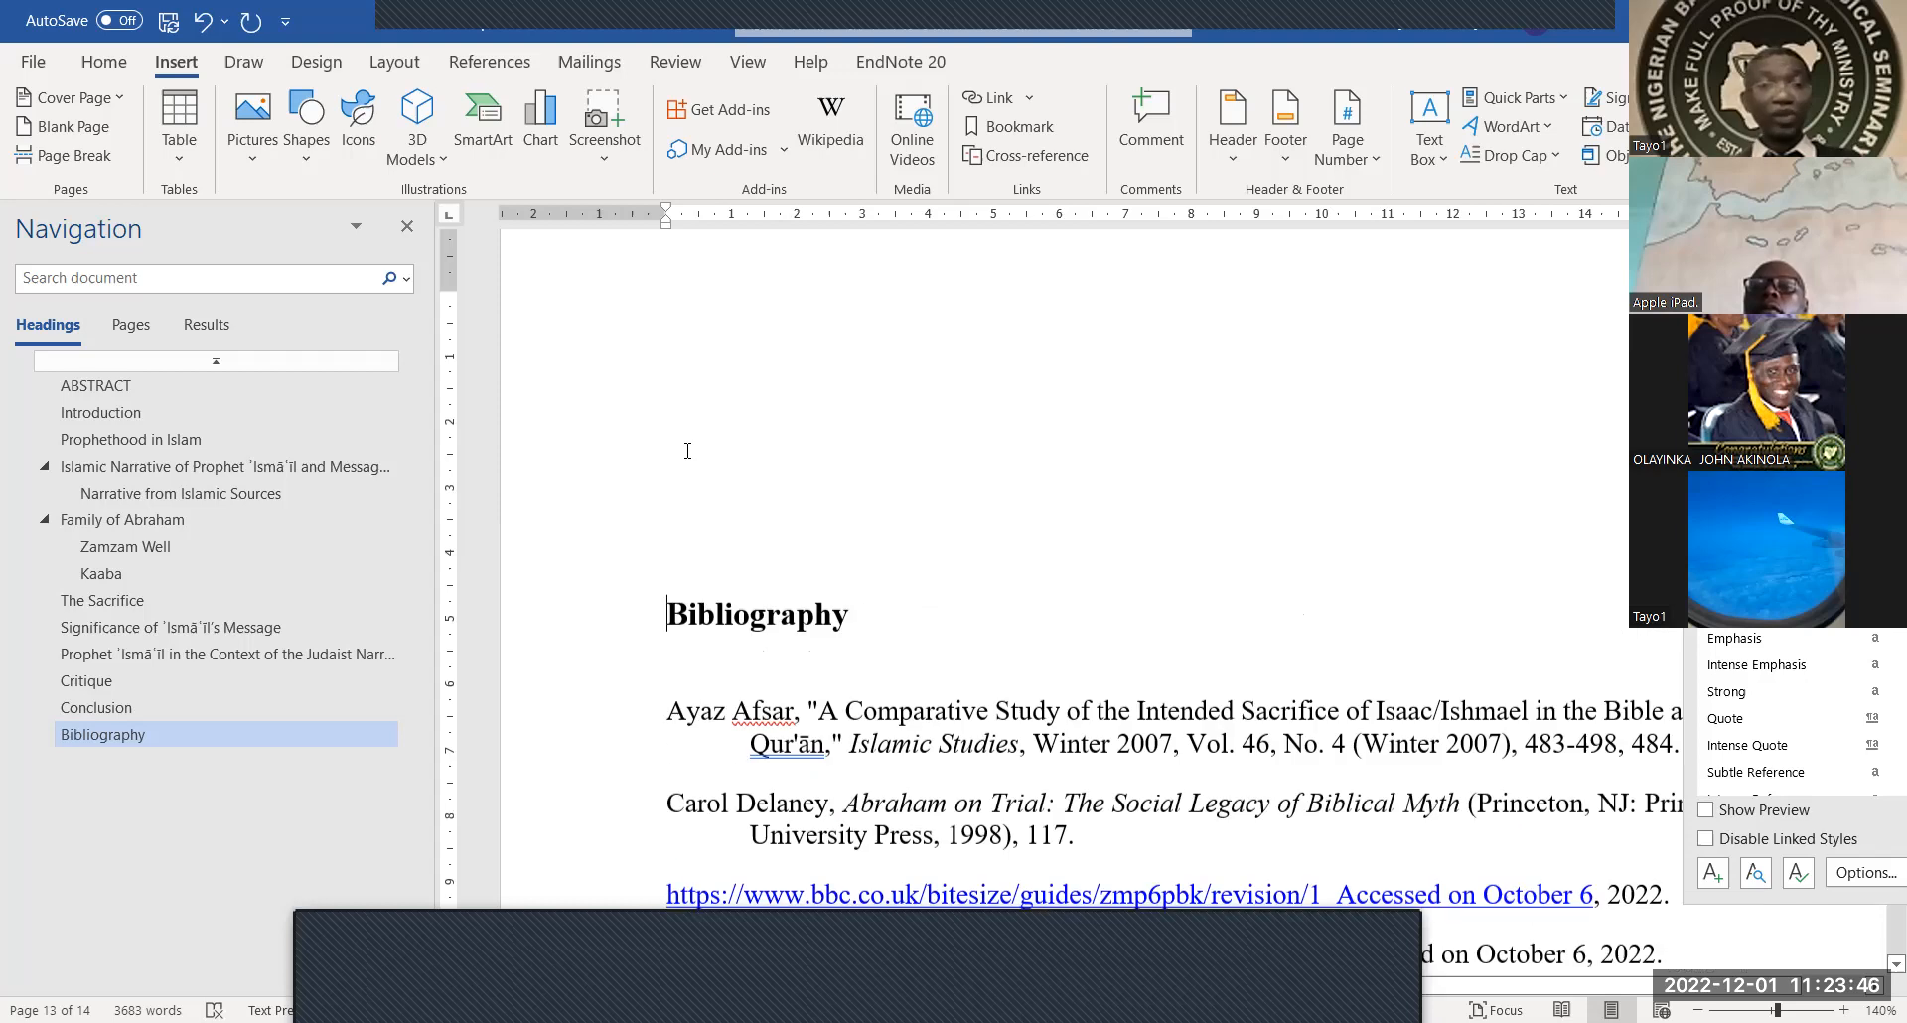
left_click(683, 506)
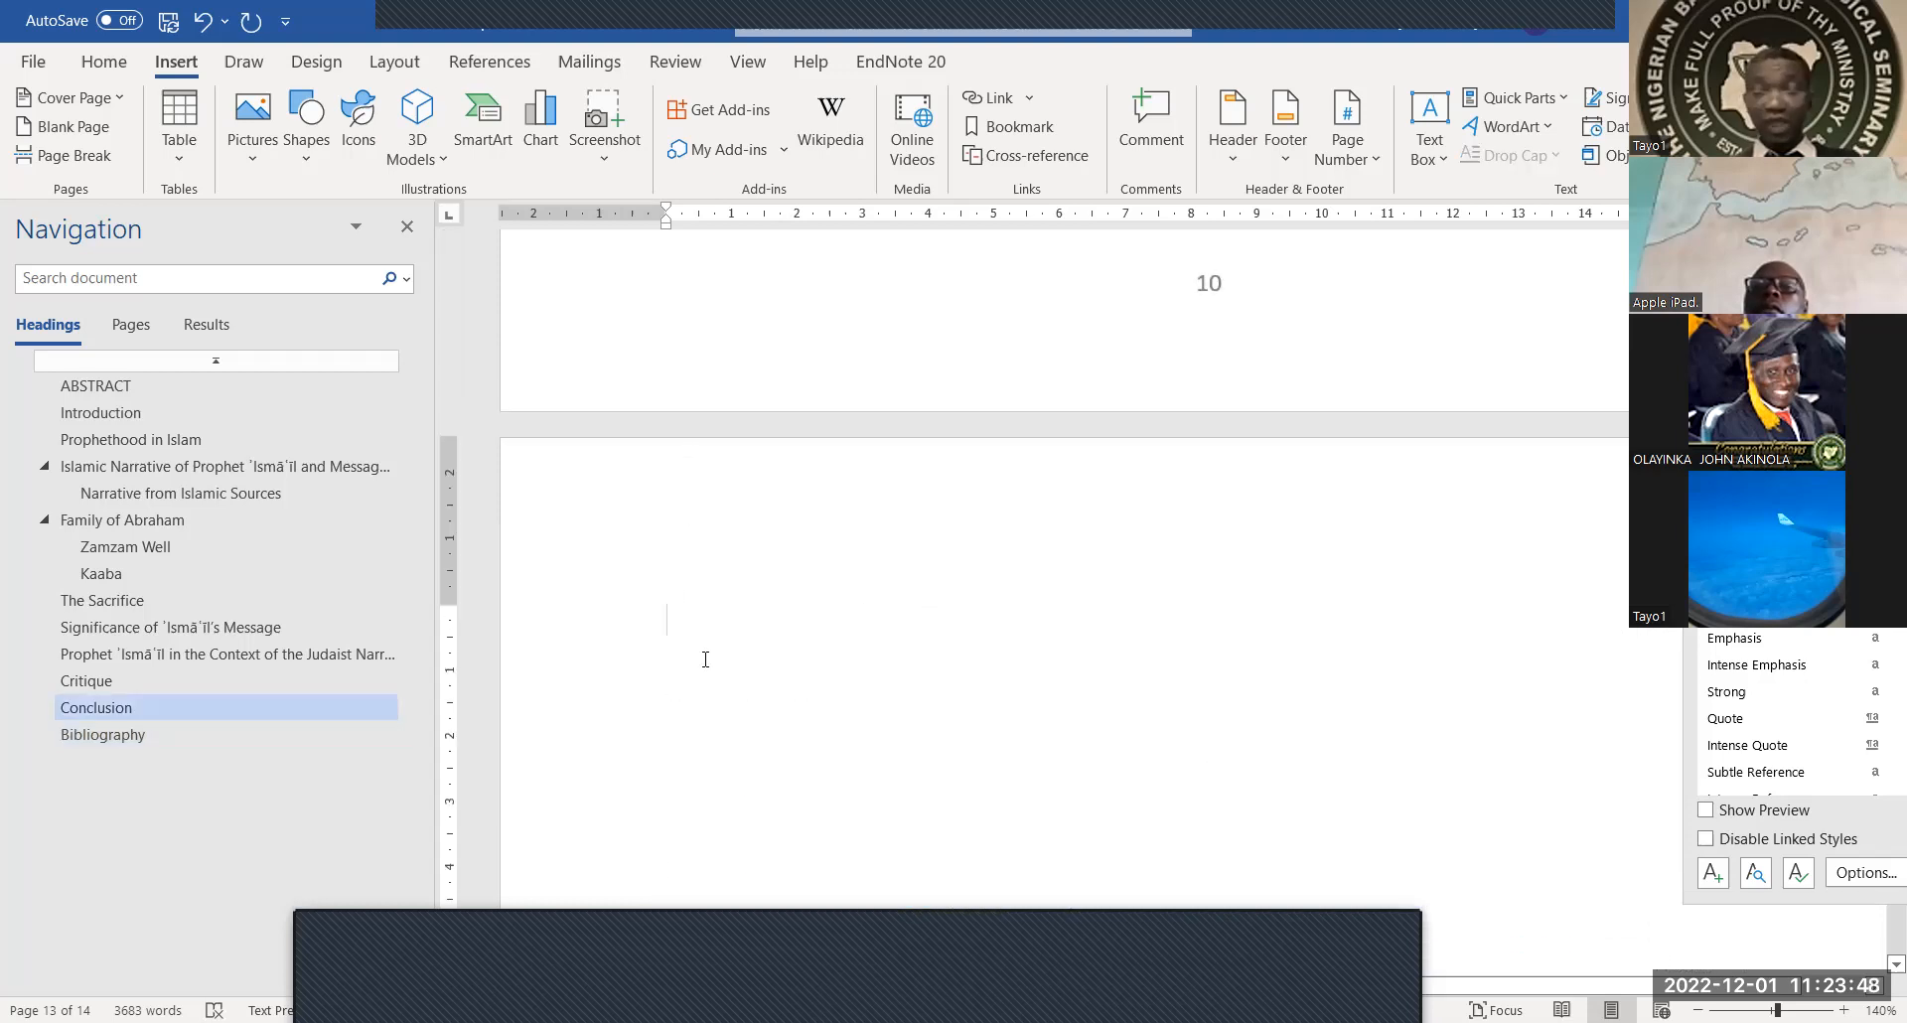
key("Delete")
key("Delete")
key("Delete")
key("Delete")
key("Delete")
key("Delete")
key("Delete")
key("Delete")
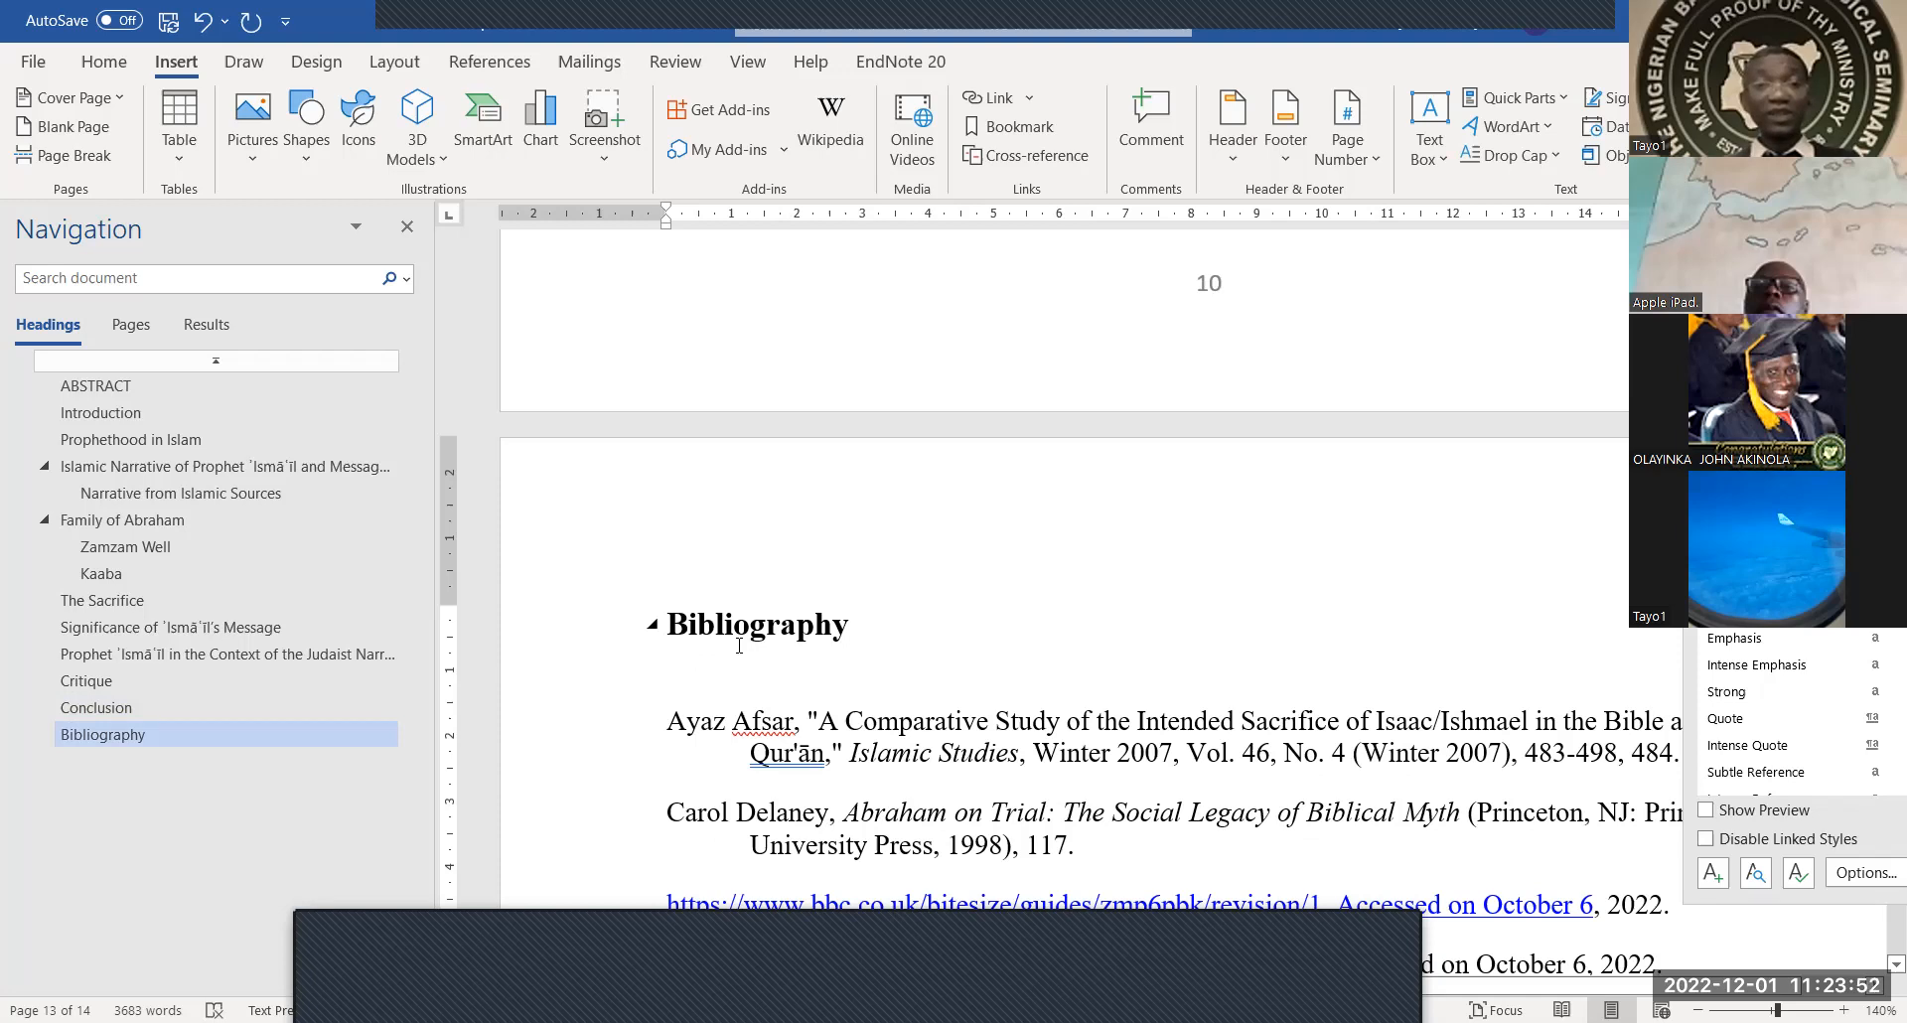
Delete the empty line above the 'Prophethood in Islam' heading on page 3
scroll(739, 645, "up", 5)
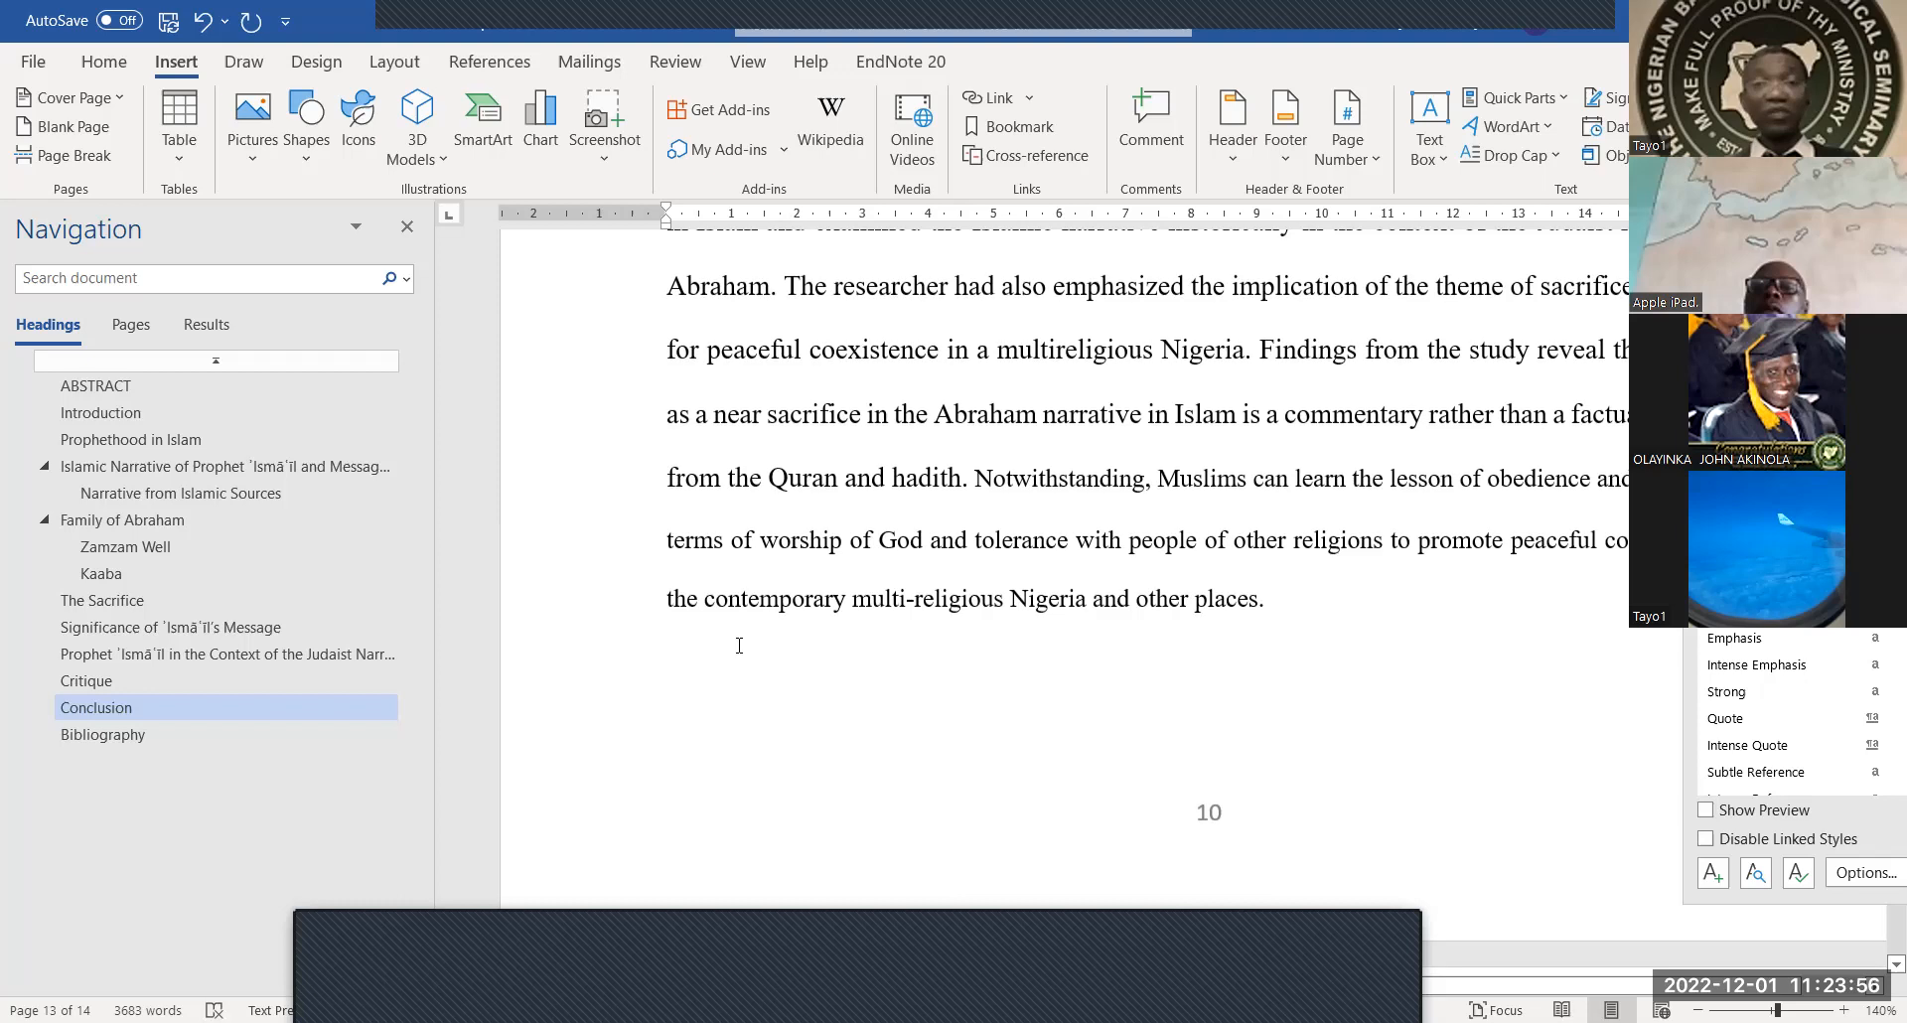
scroll(739, 645, "up", 5)
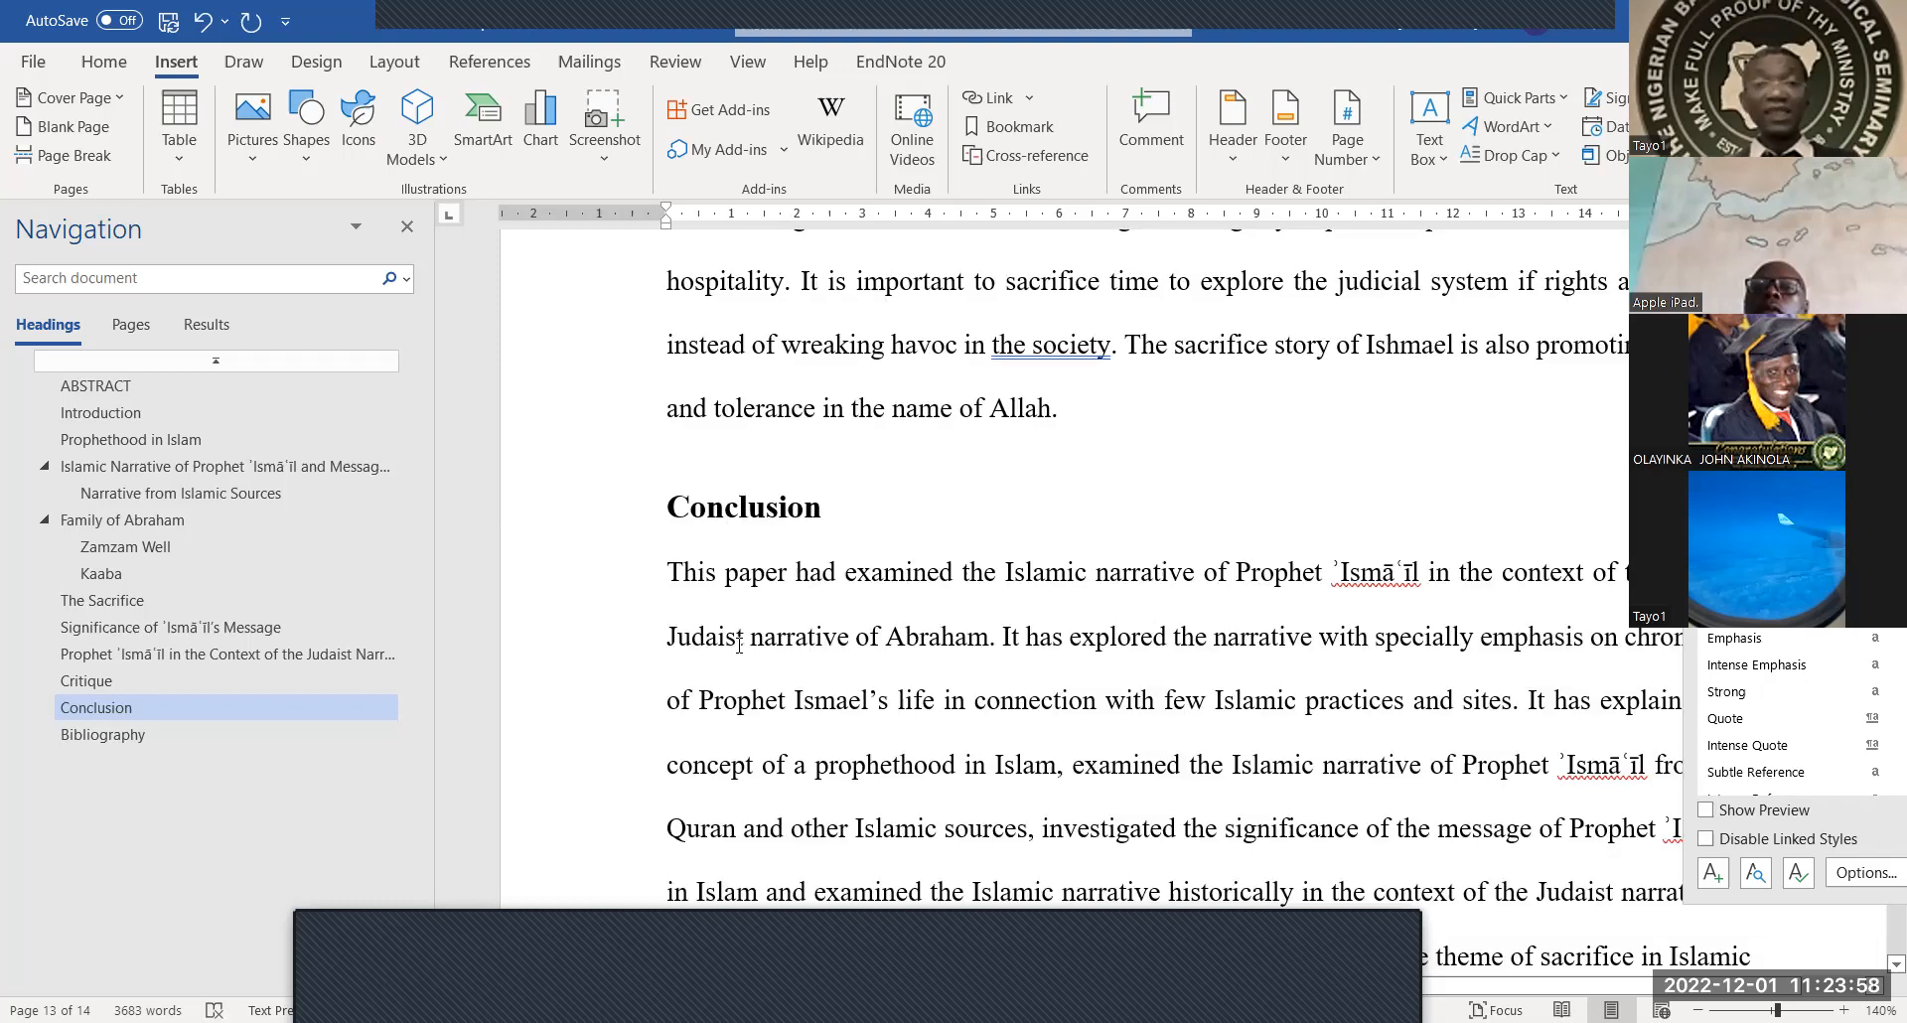
scroll(800, 557, "up", 5)
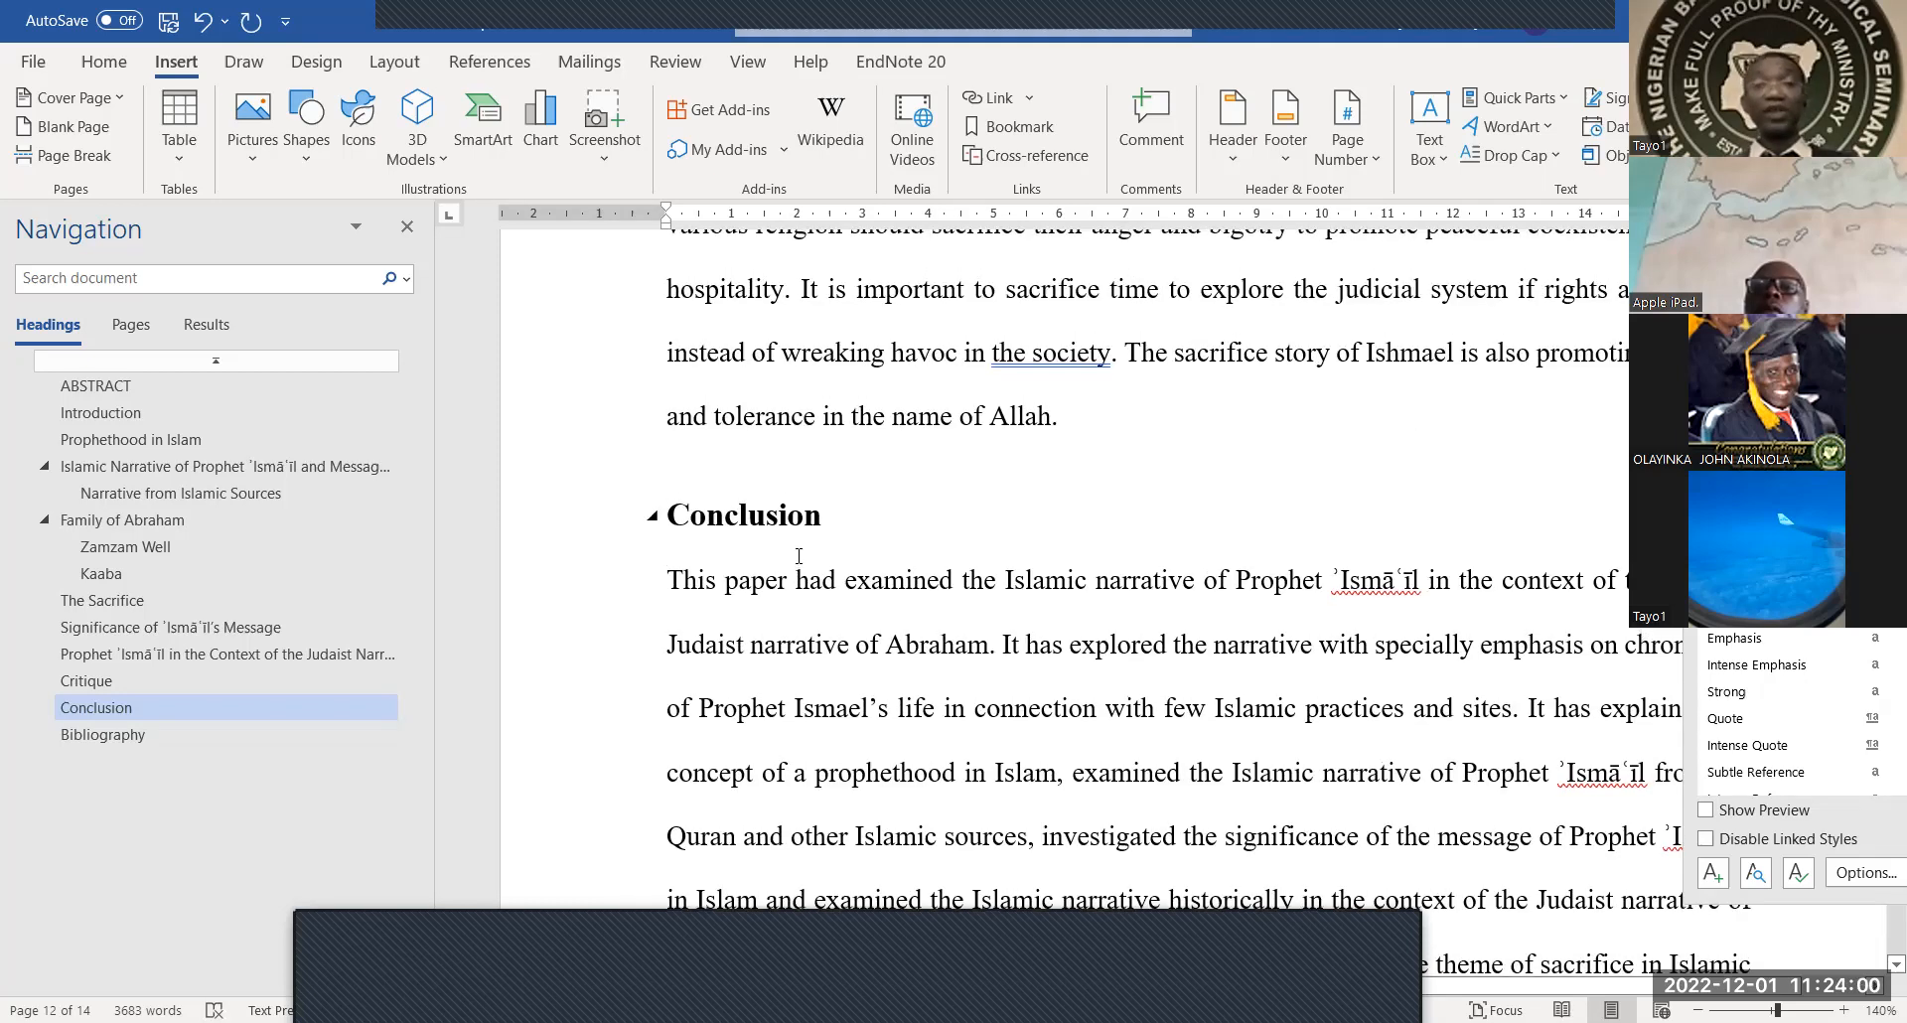
scroll(800, 557, "up", 15)
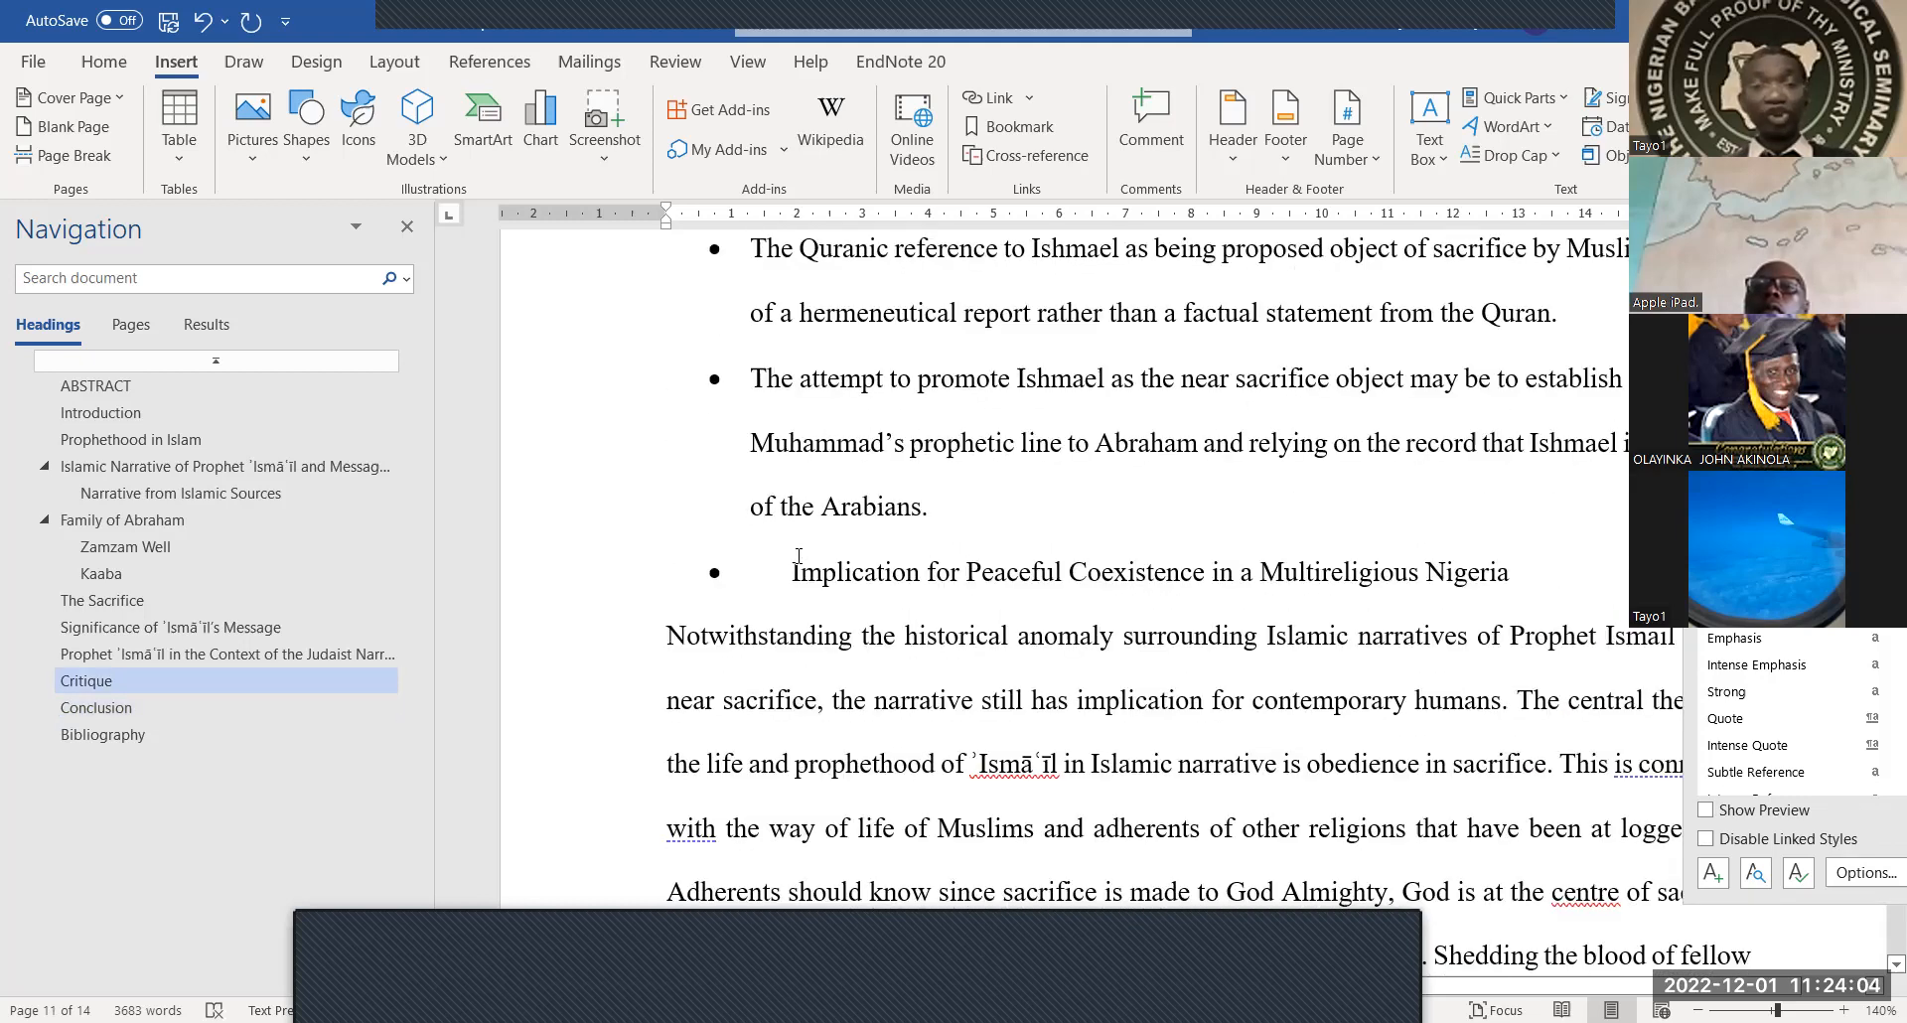
scroll(799, 557, "up", 15)
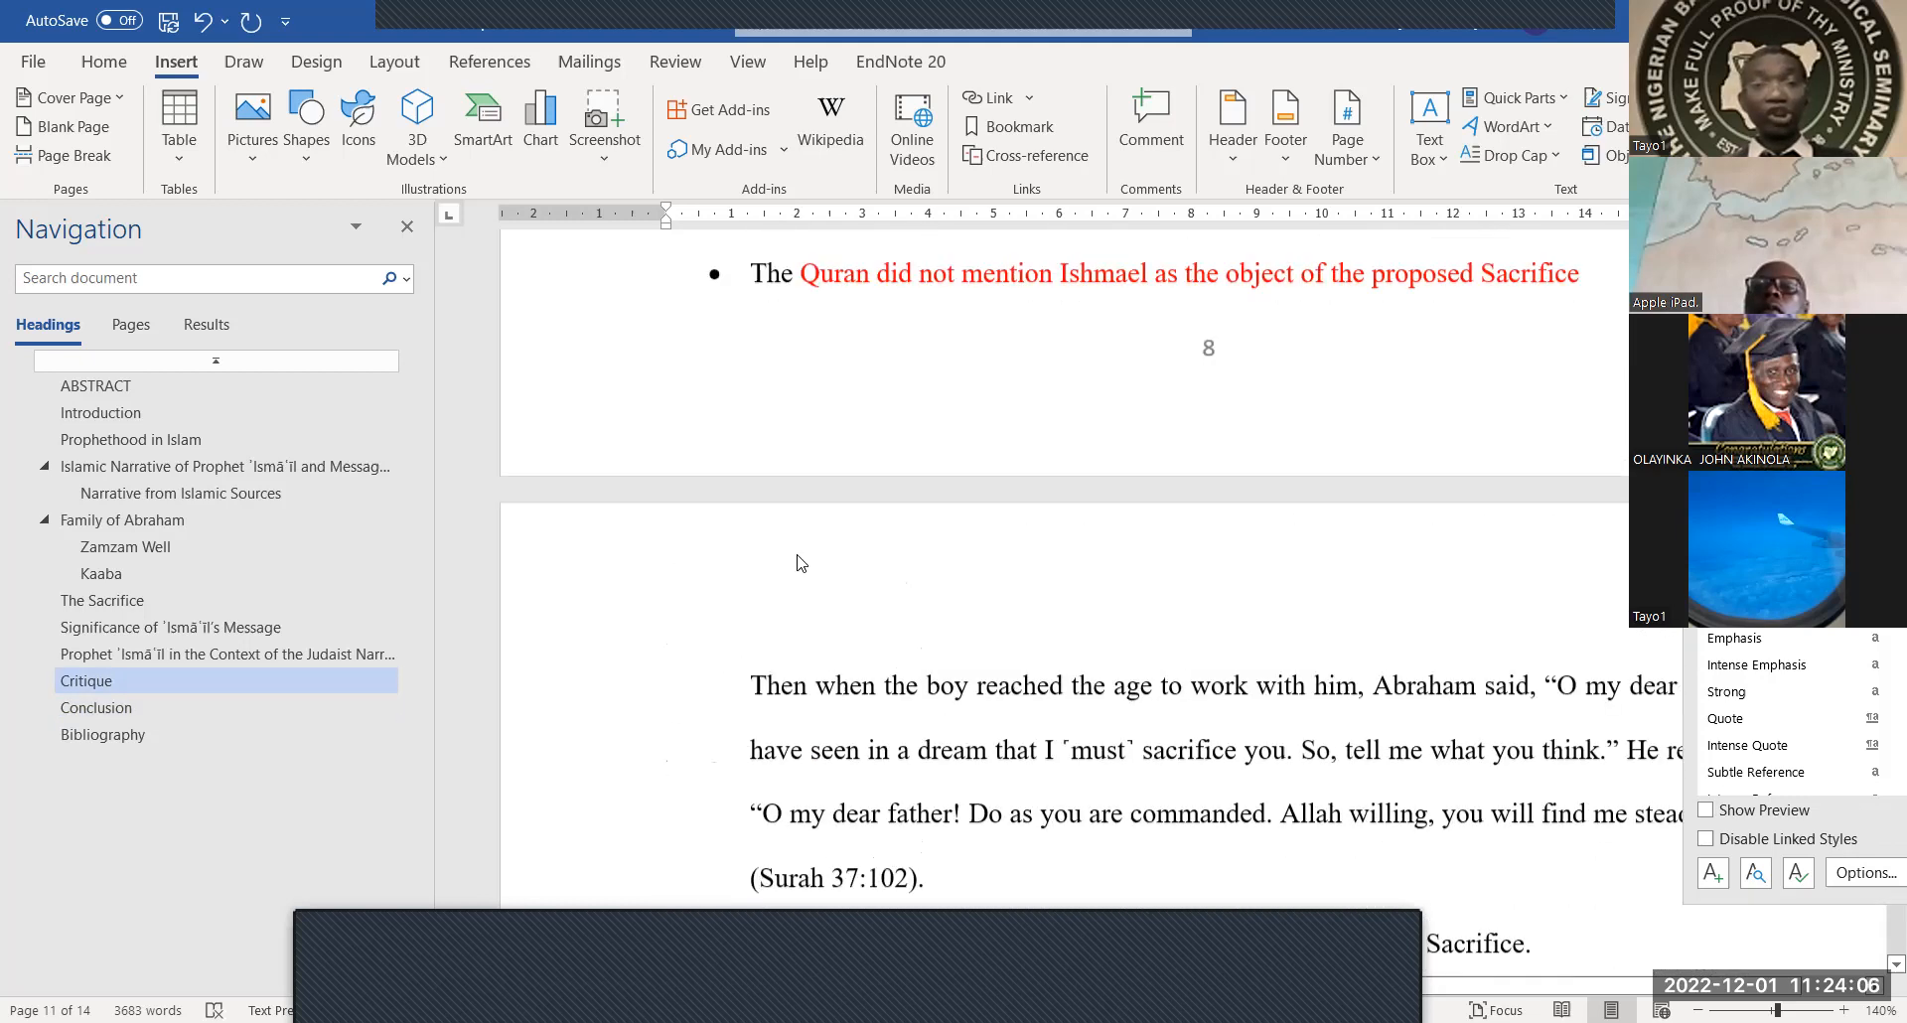
scroll(798, 556, "up", 10)
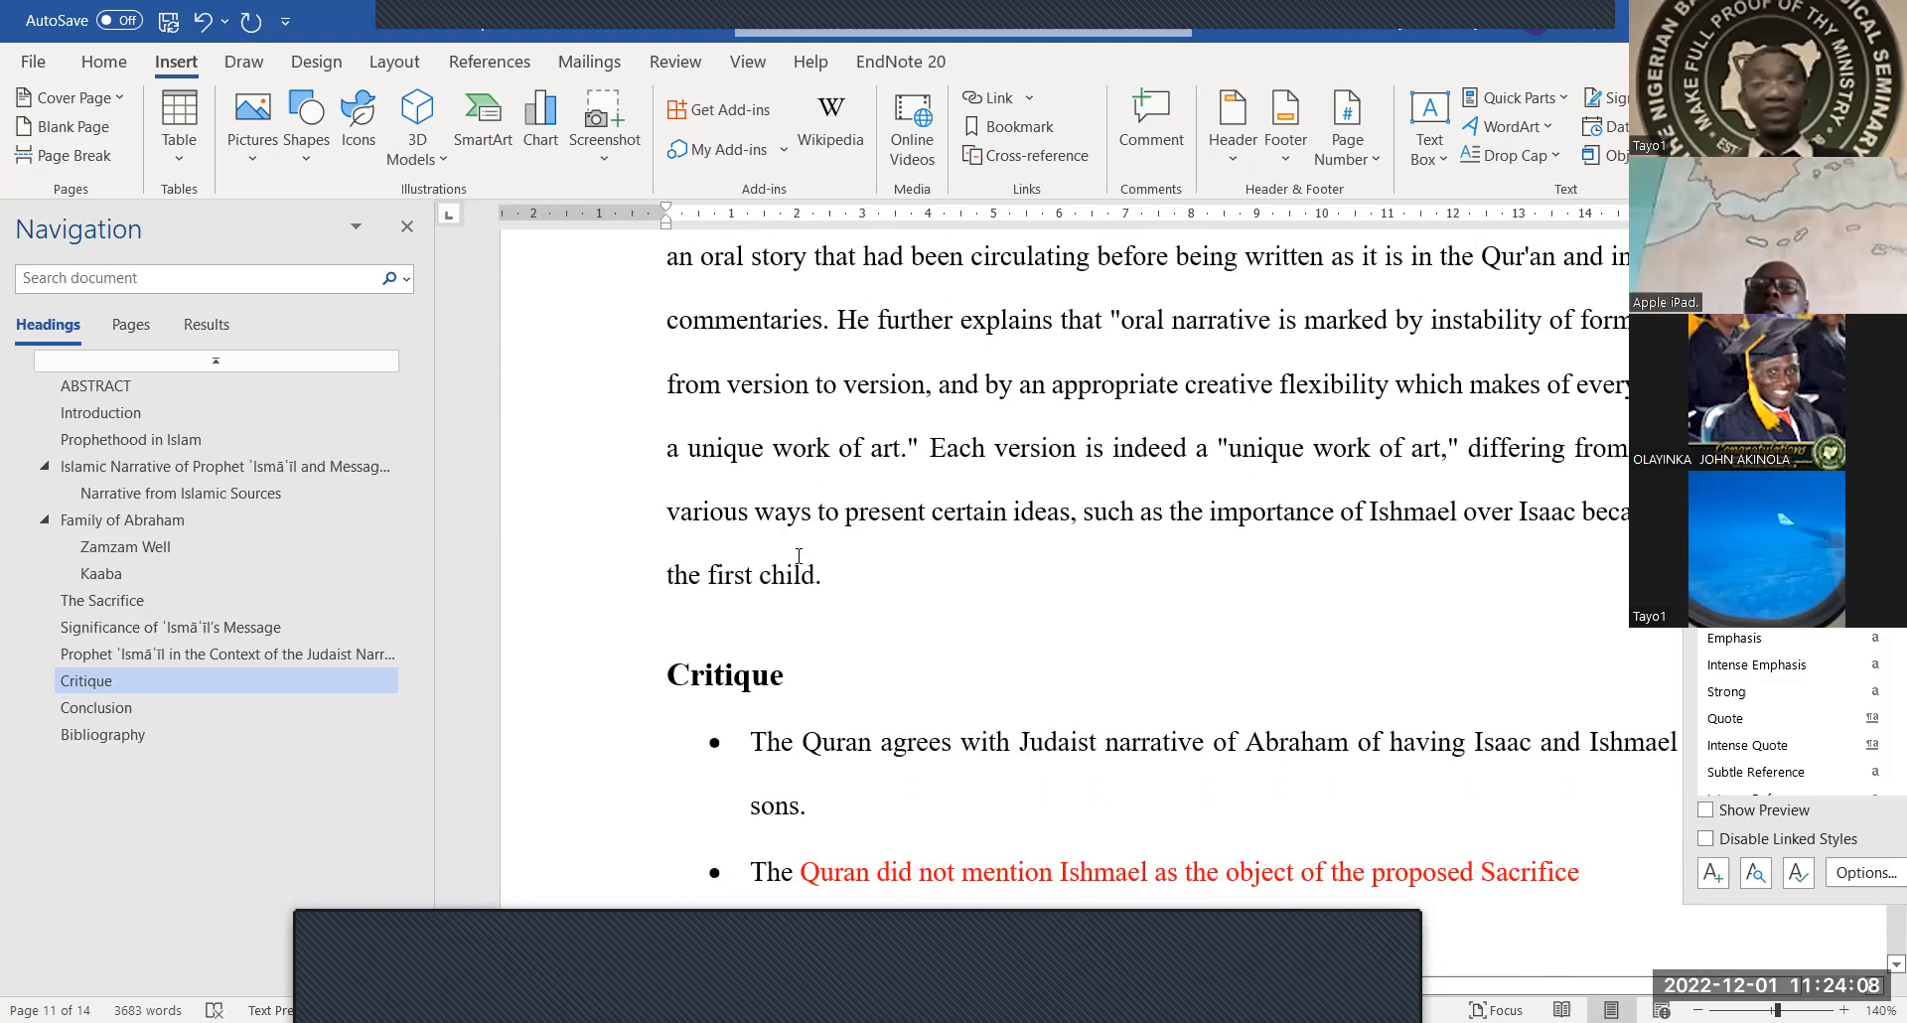
scroll(798, 556, "up", 10)
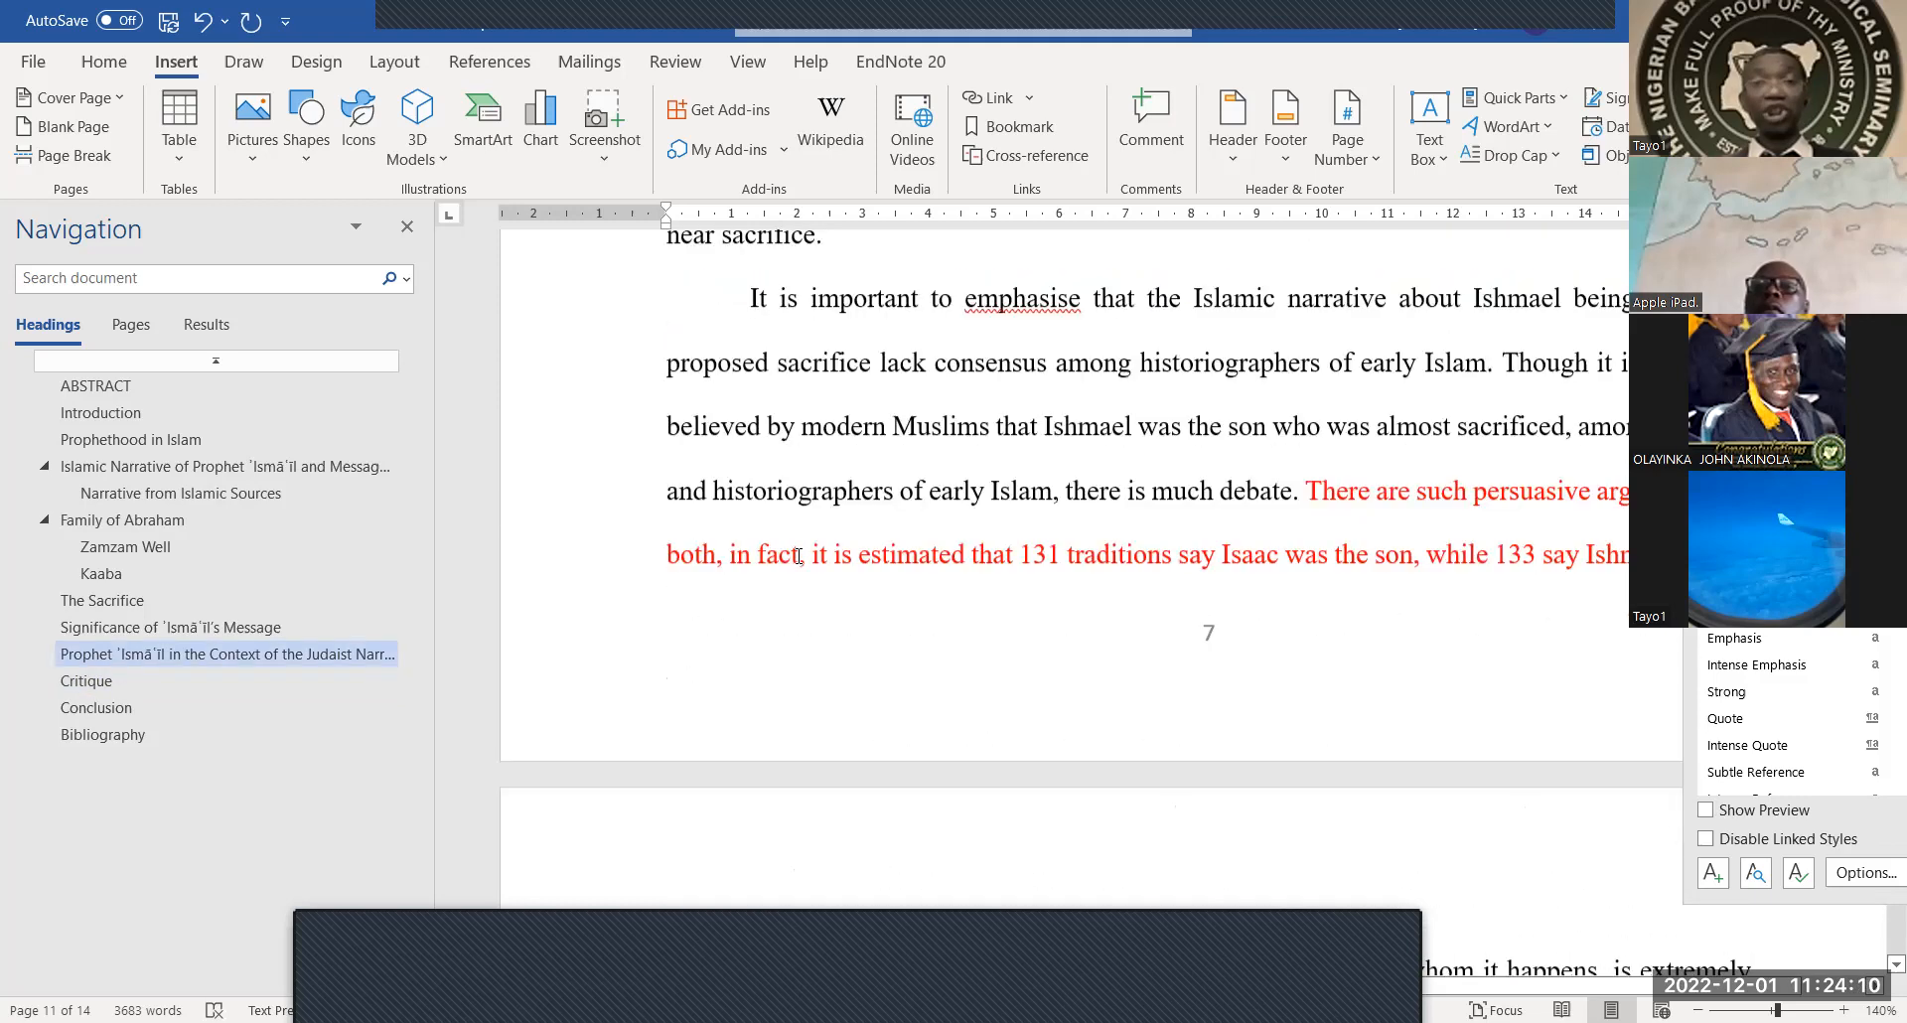
scroll(838, 601, "up", 10)
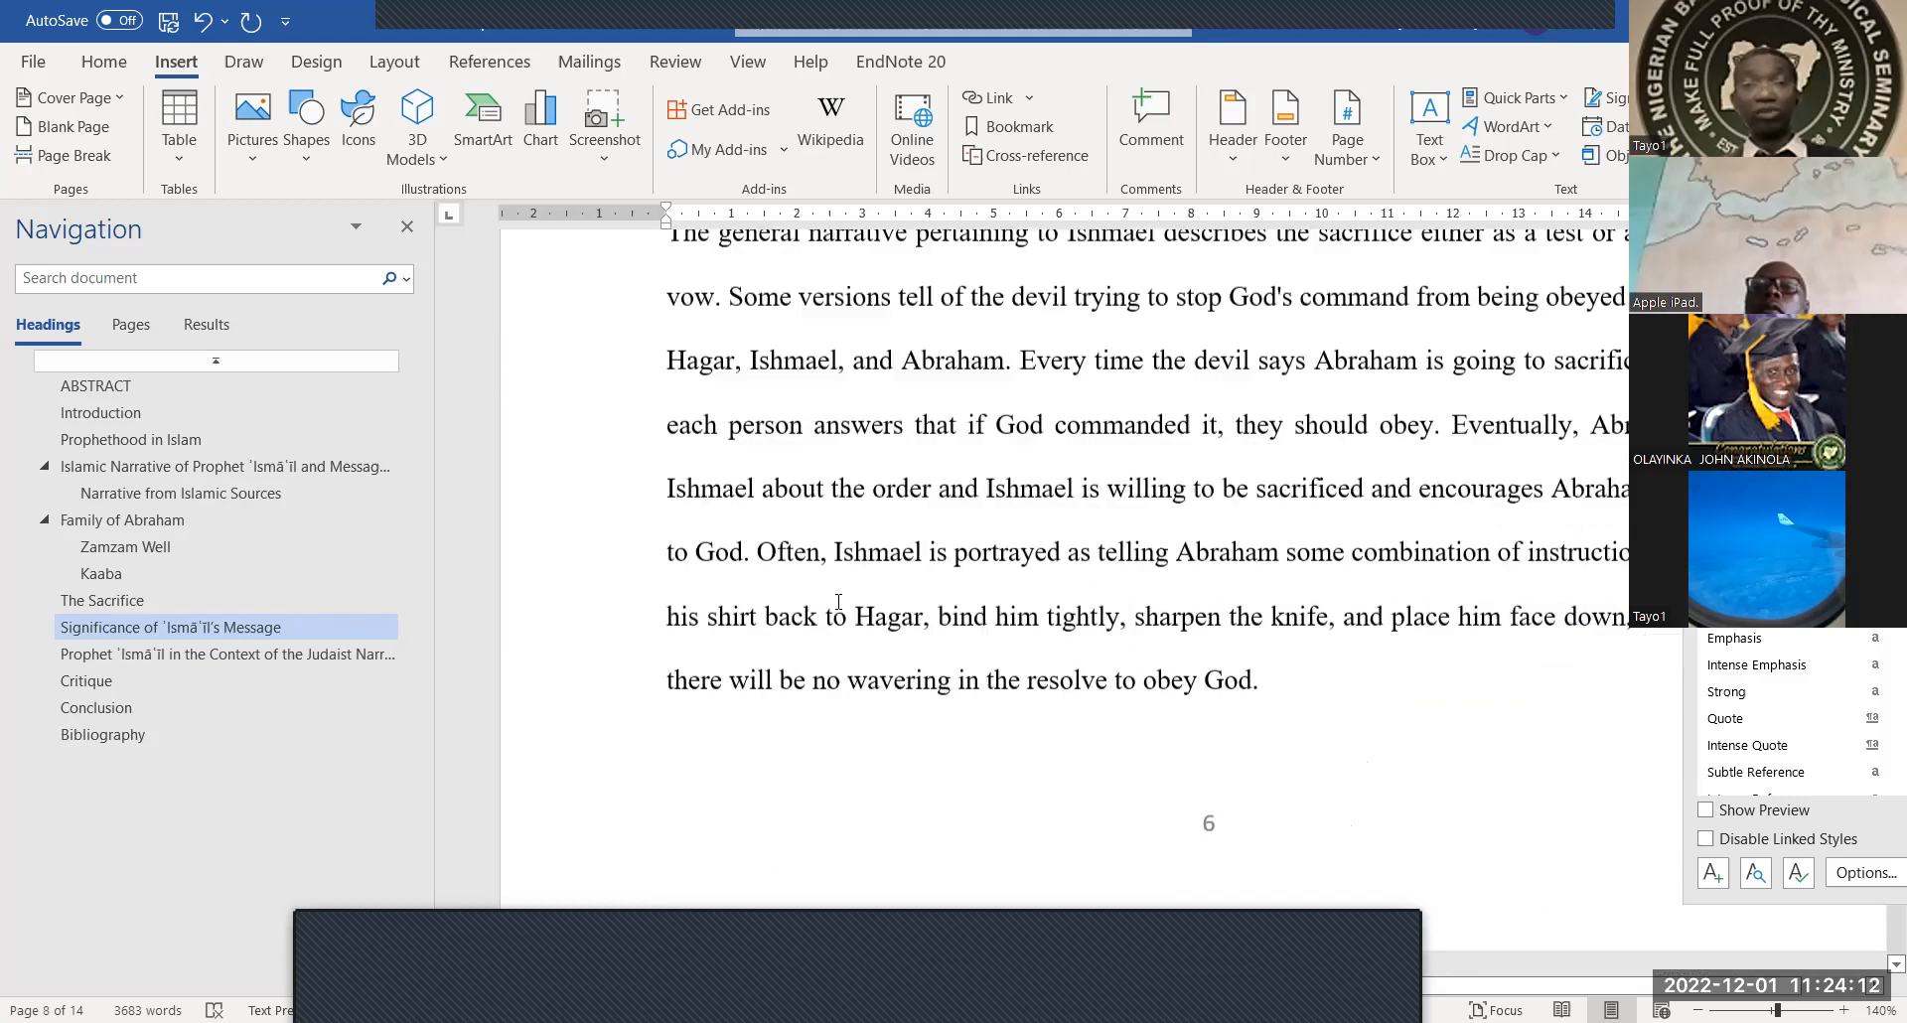
scroll(838, 601, "up", 15)
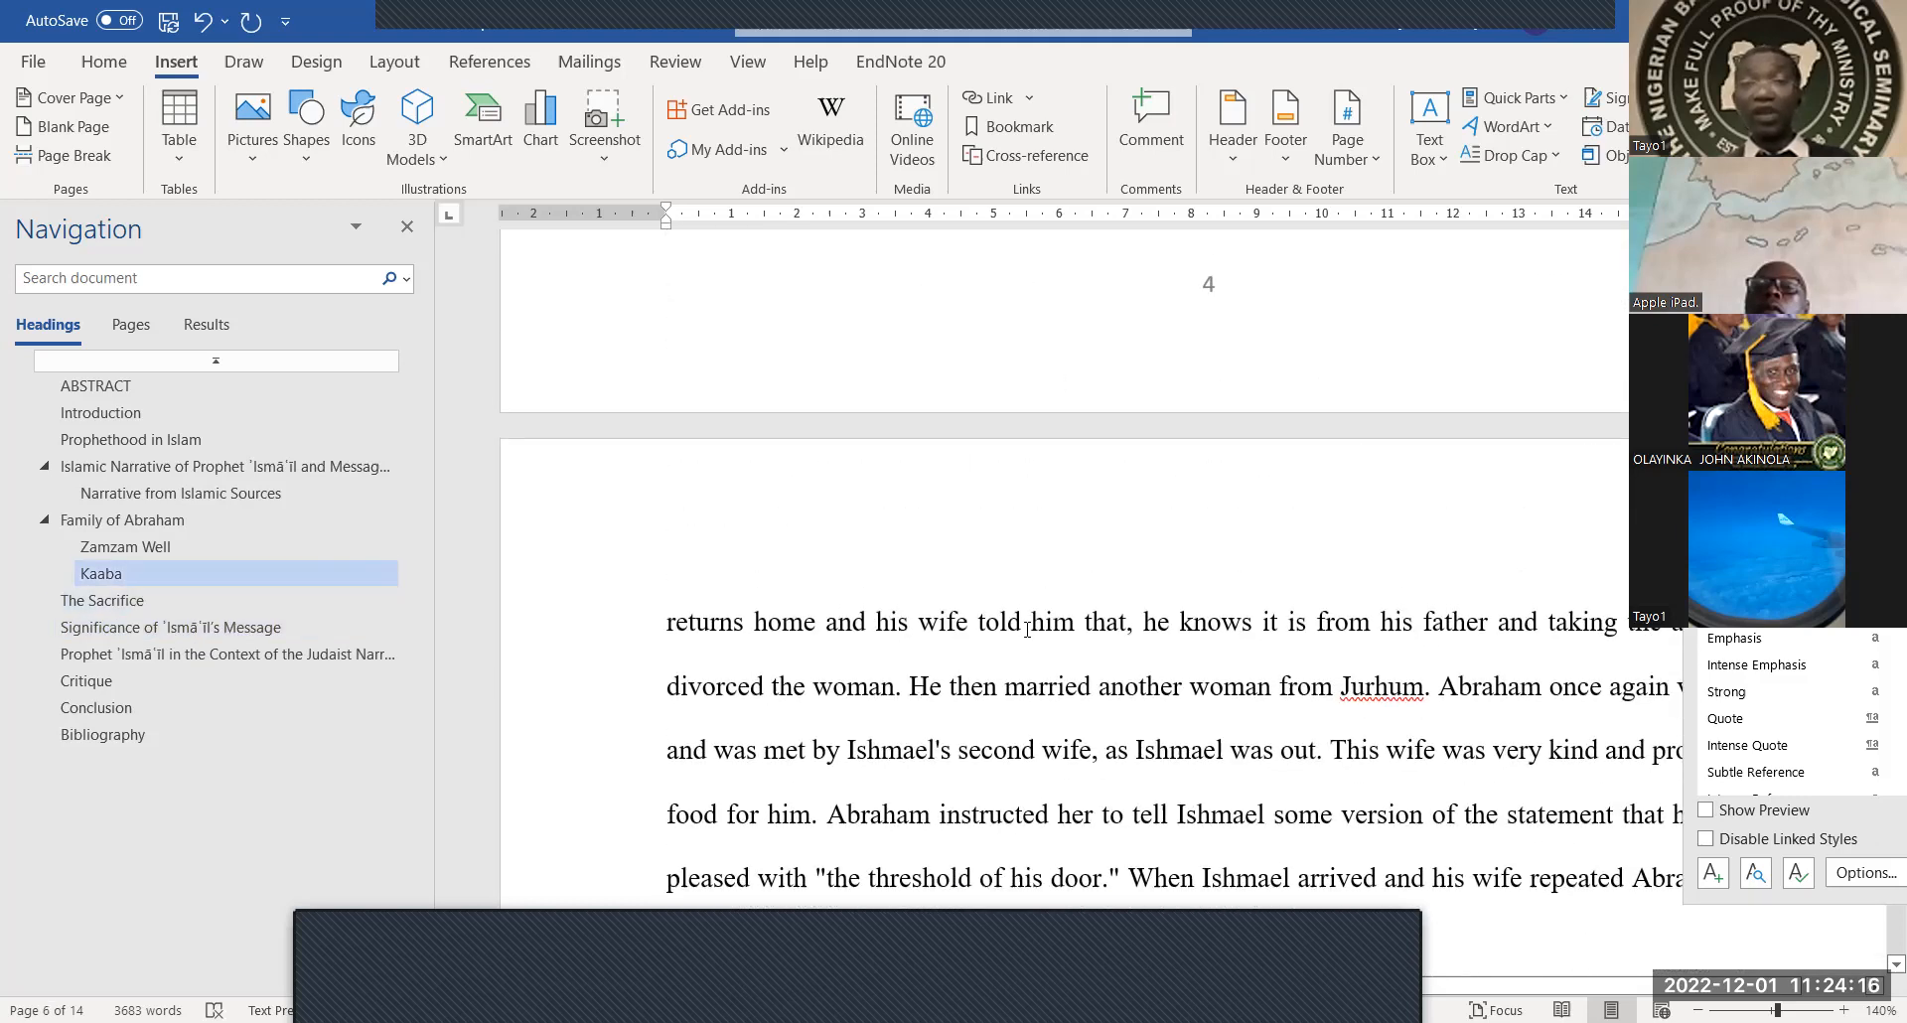
scroll(1027, 629, "up", 10)
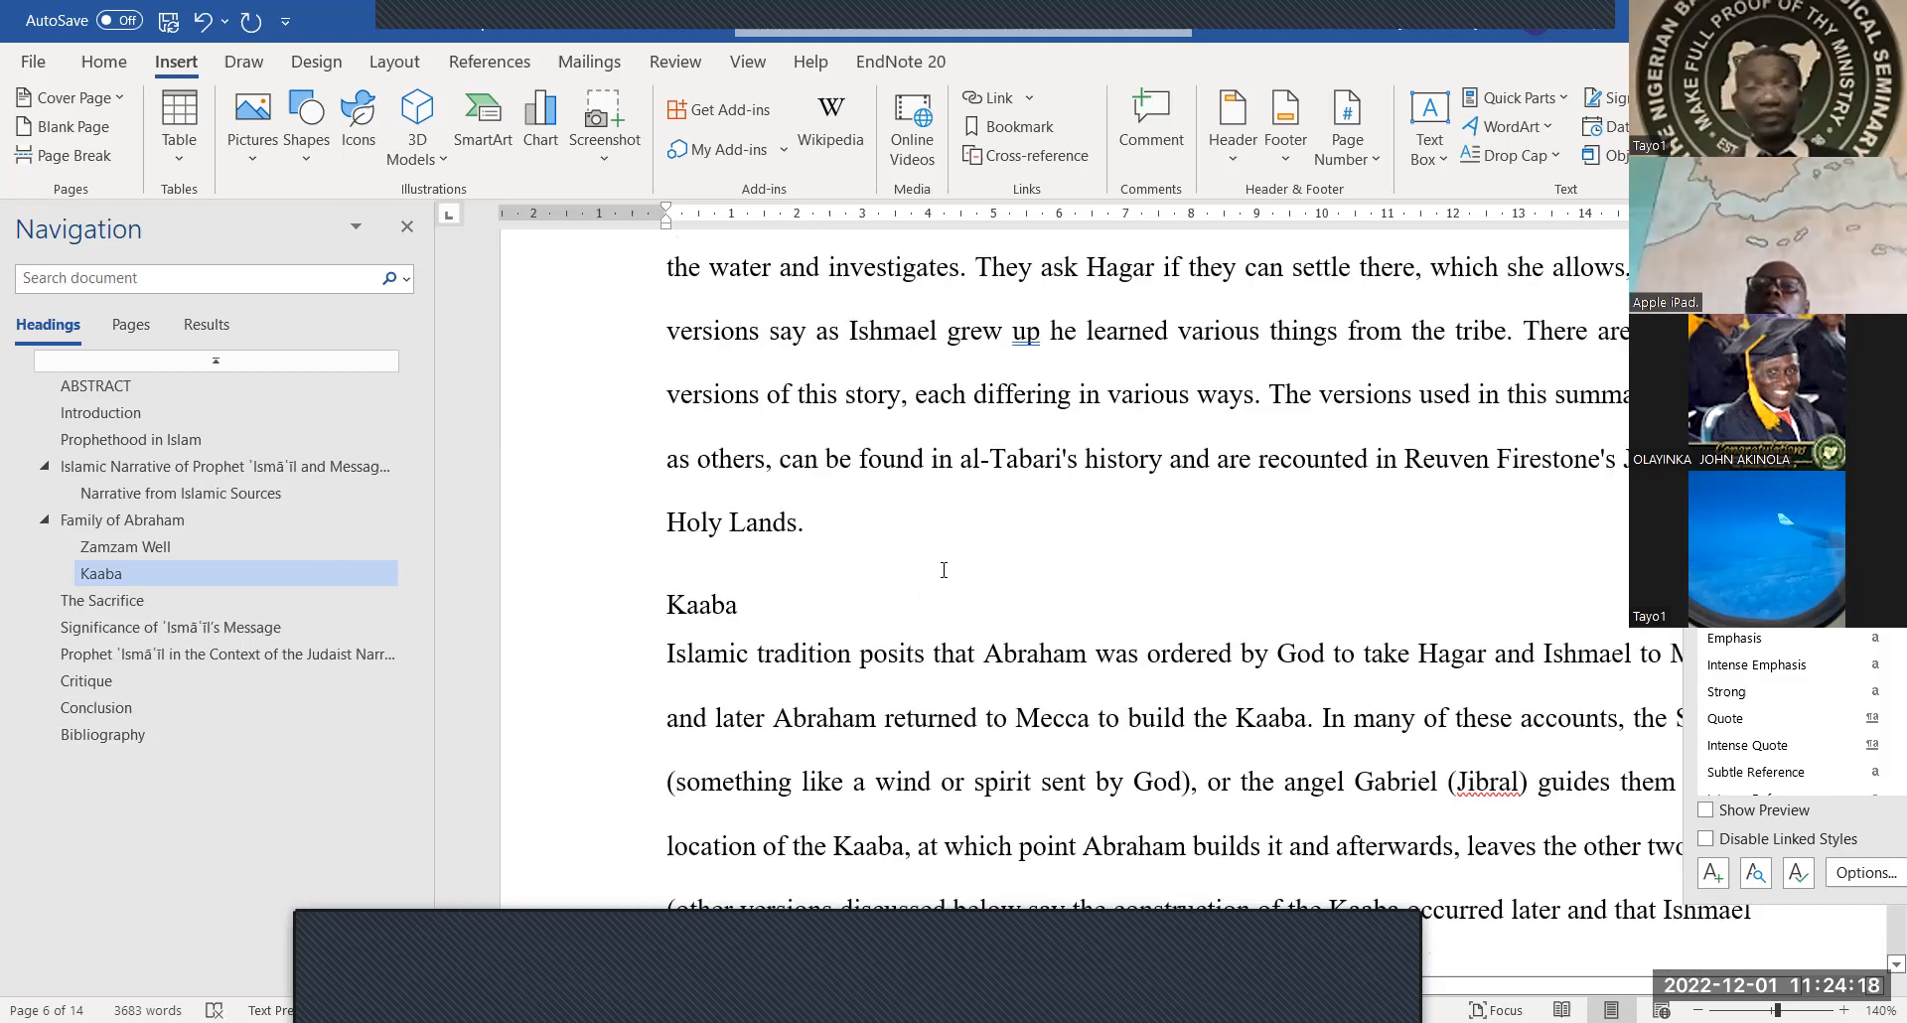
scroll(874, 597, "up", 10)
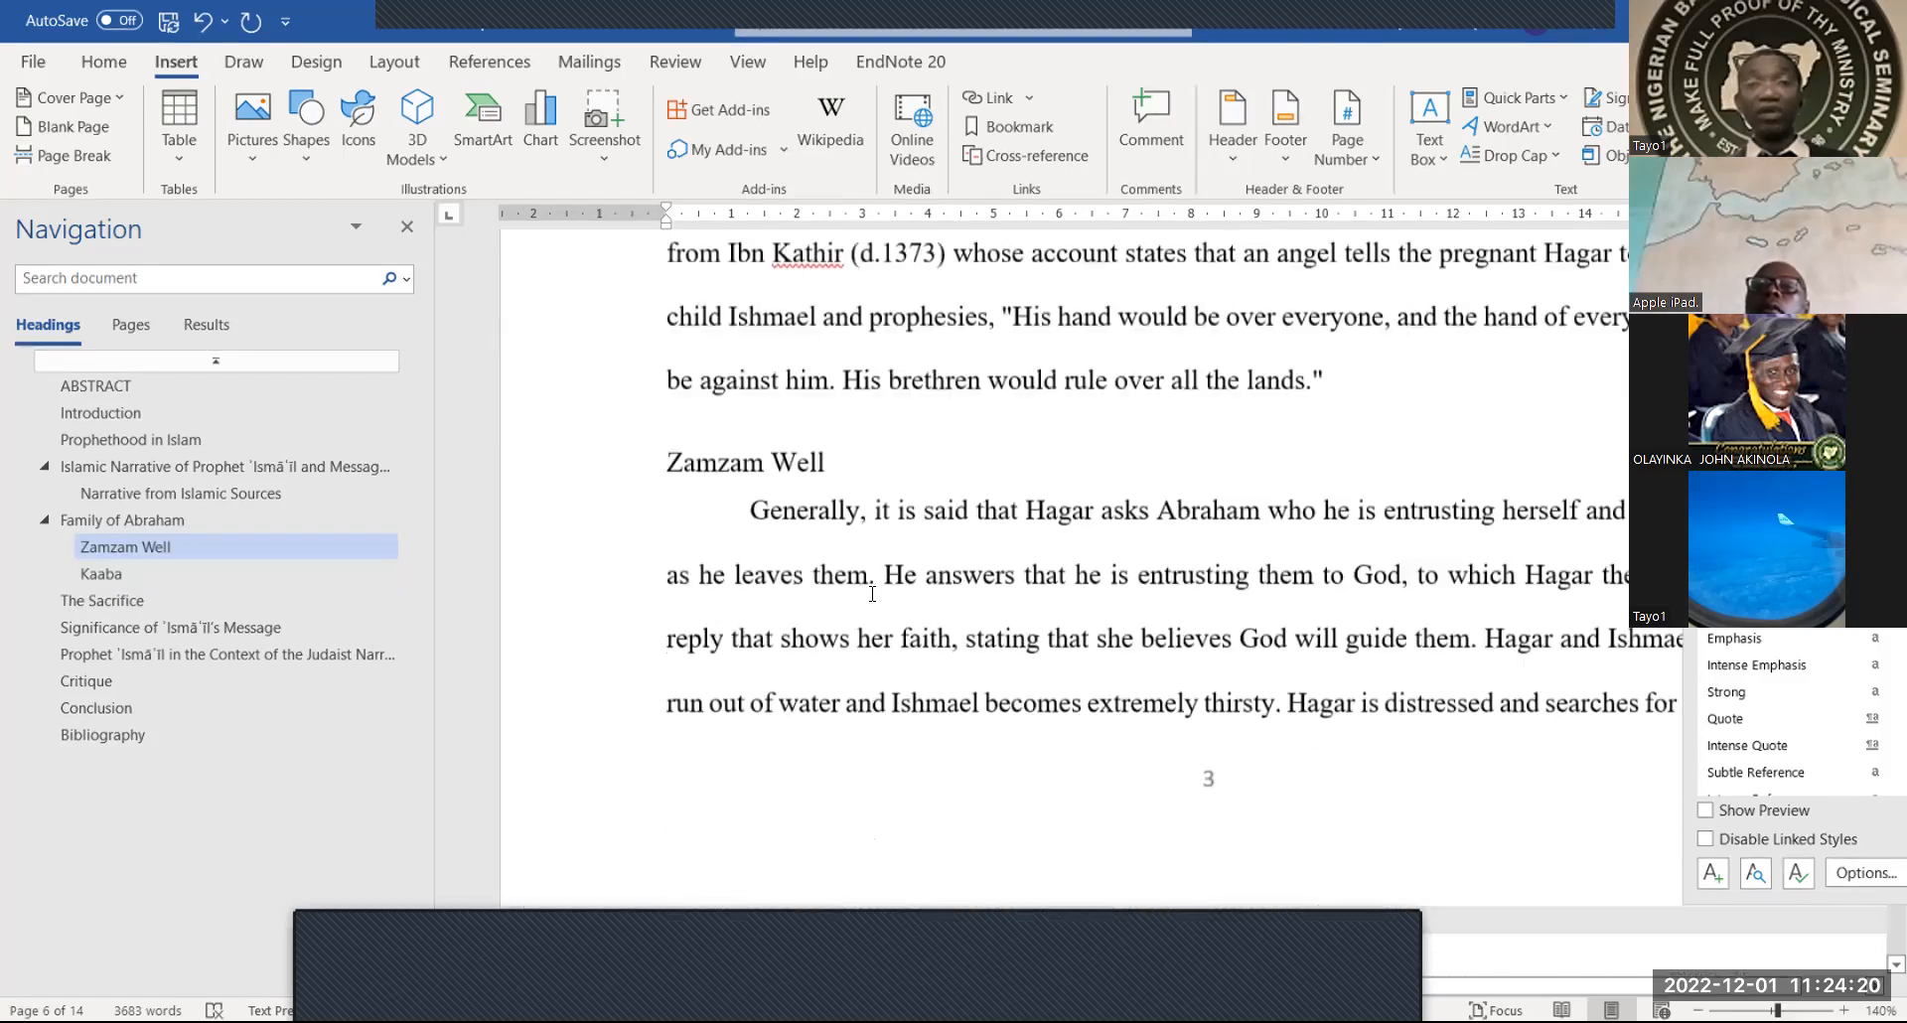
scroll(872, 594, "up", 15)
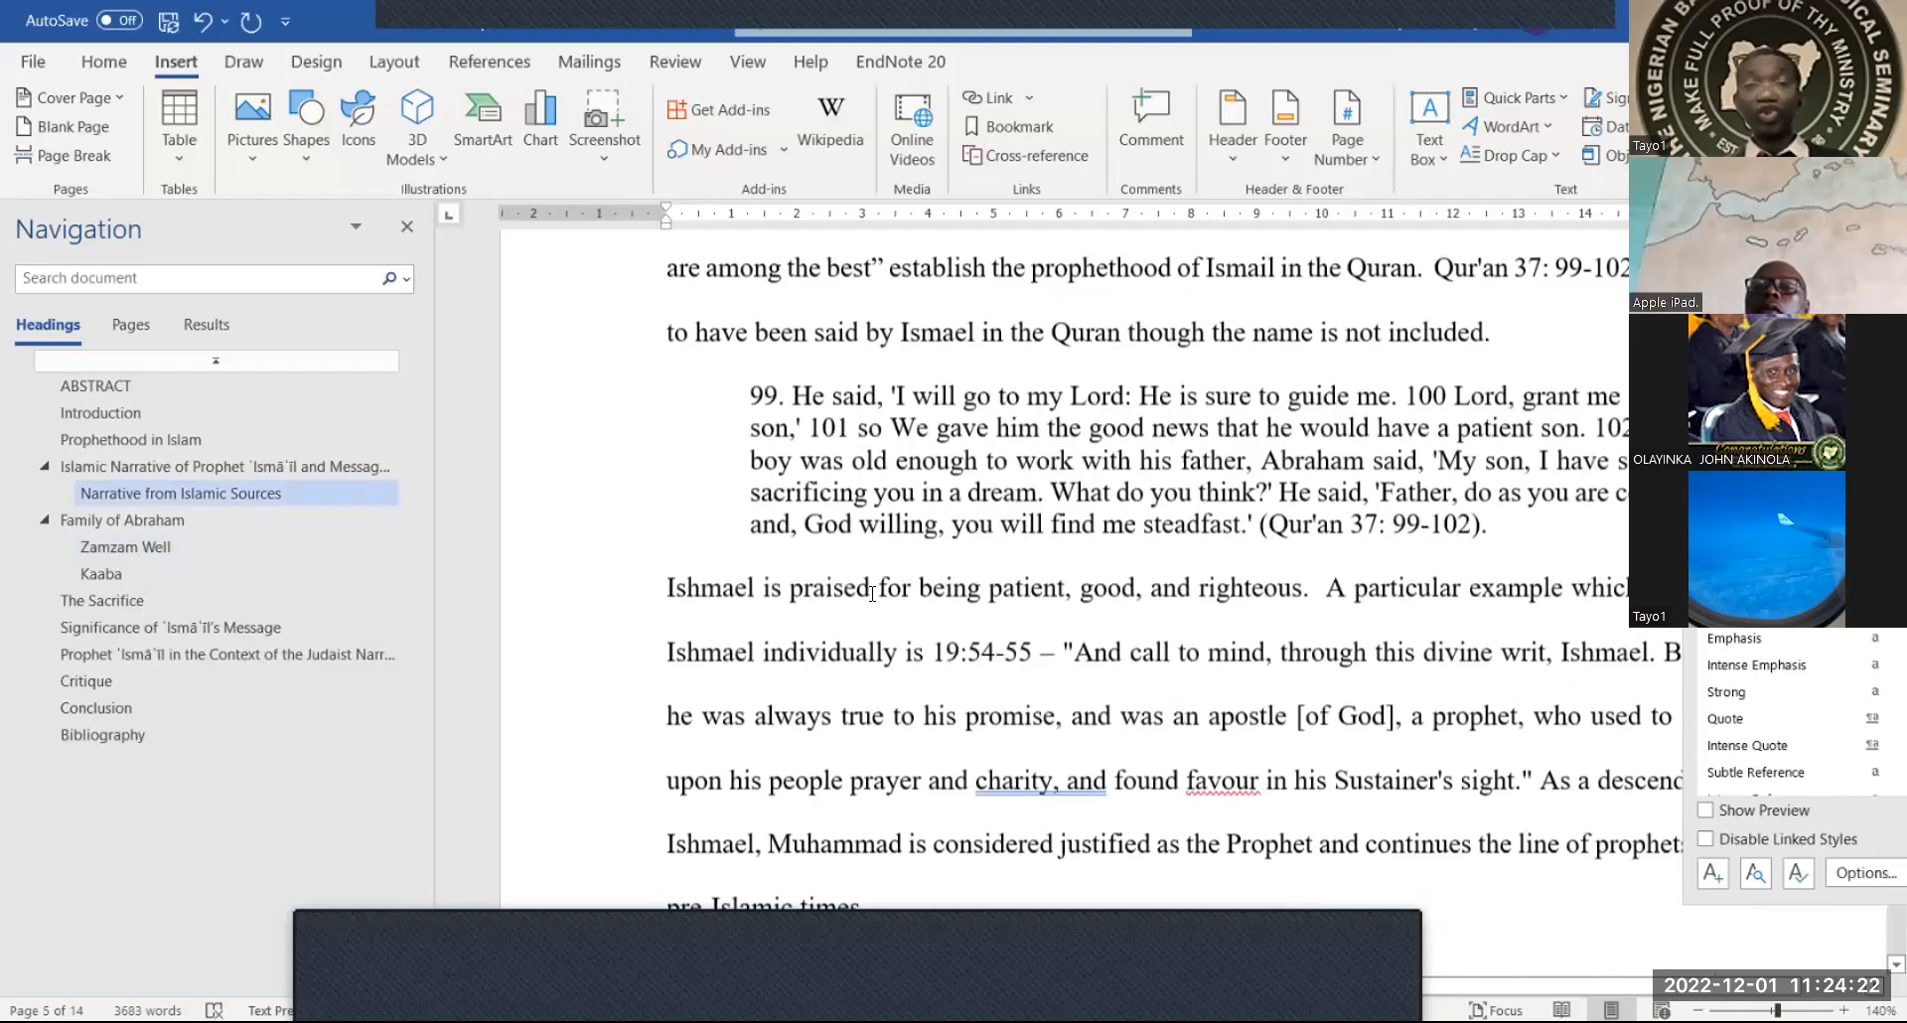
scroll(872, 594, "up", 15)
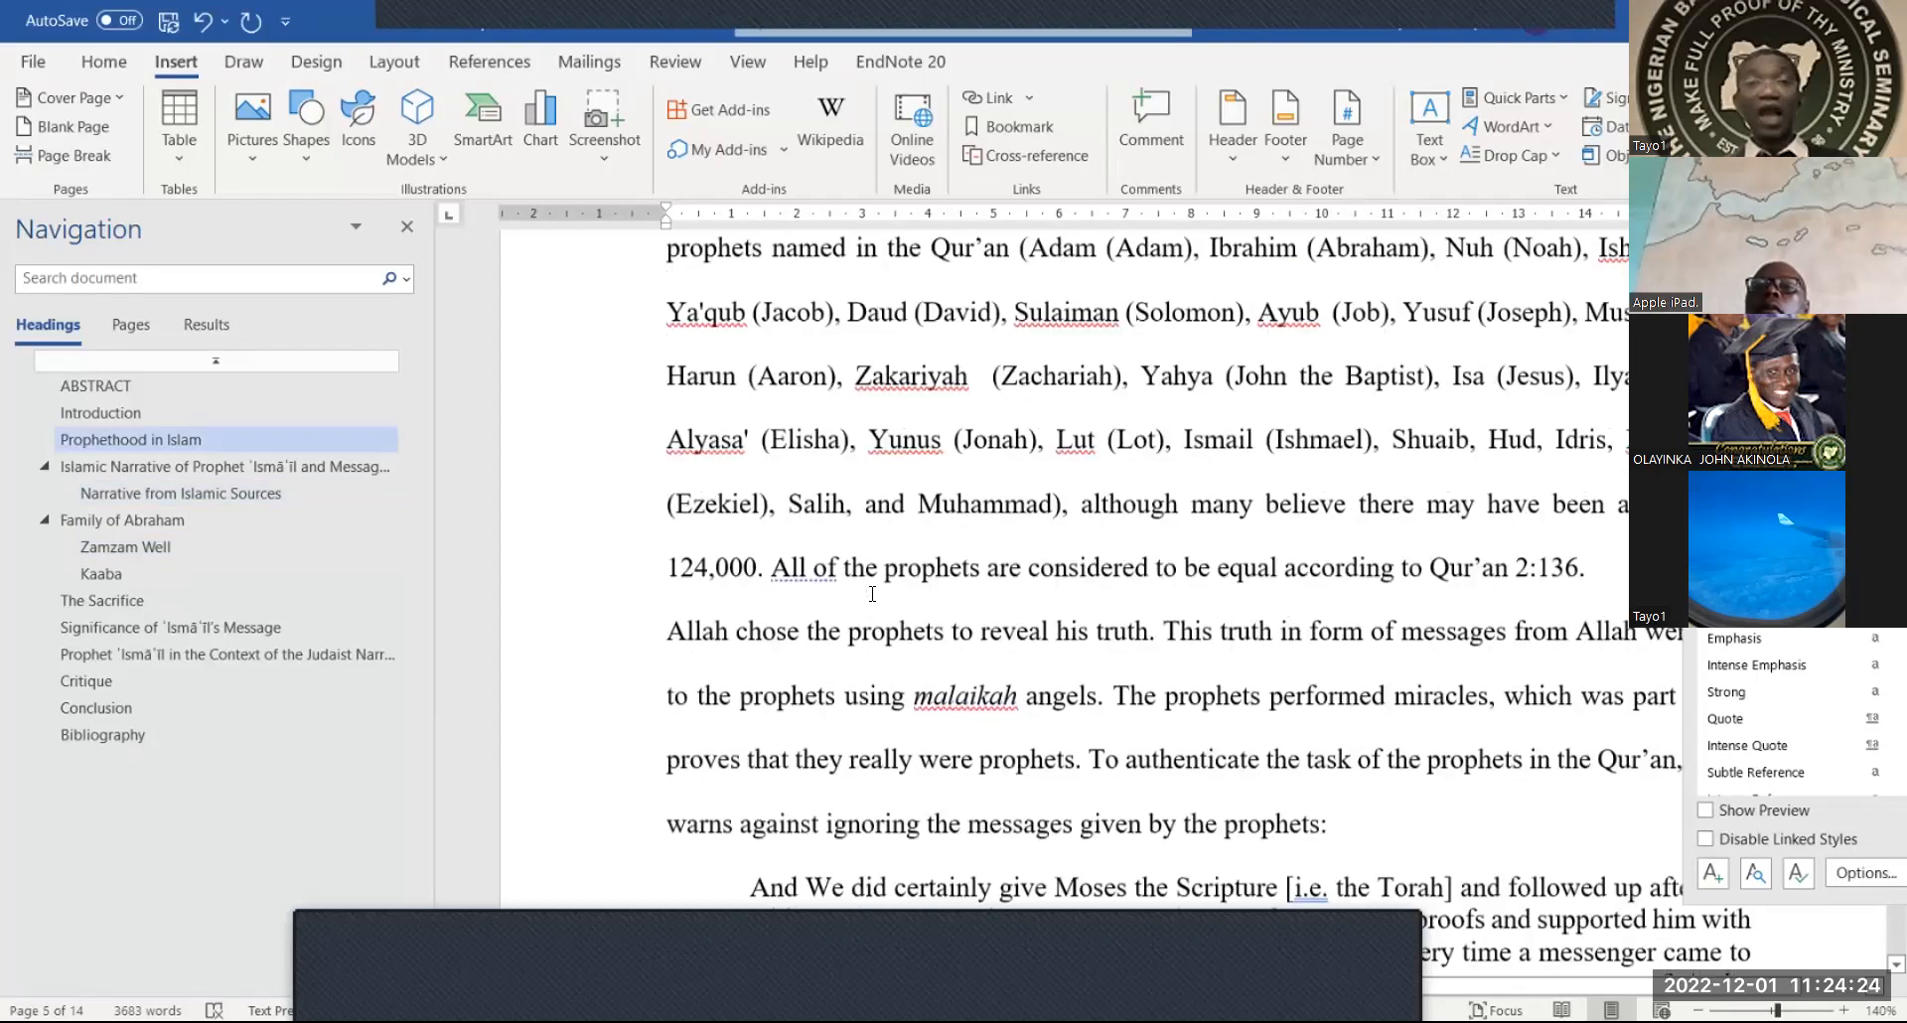
scroll(872, 594, "up", 8)
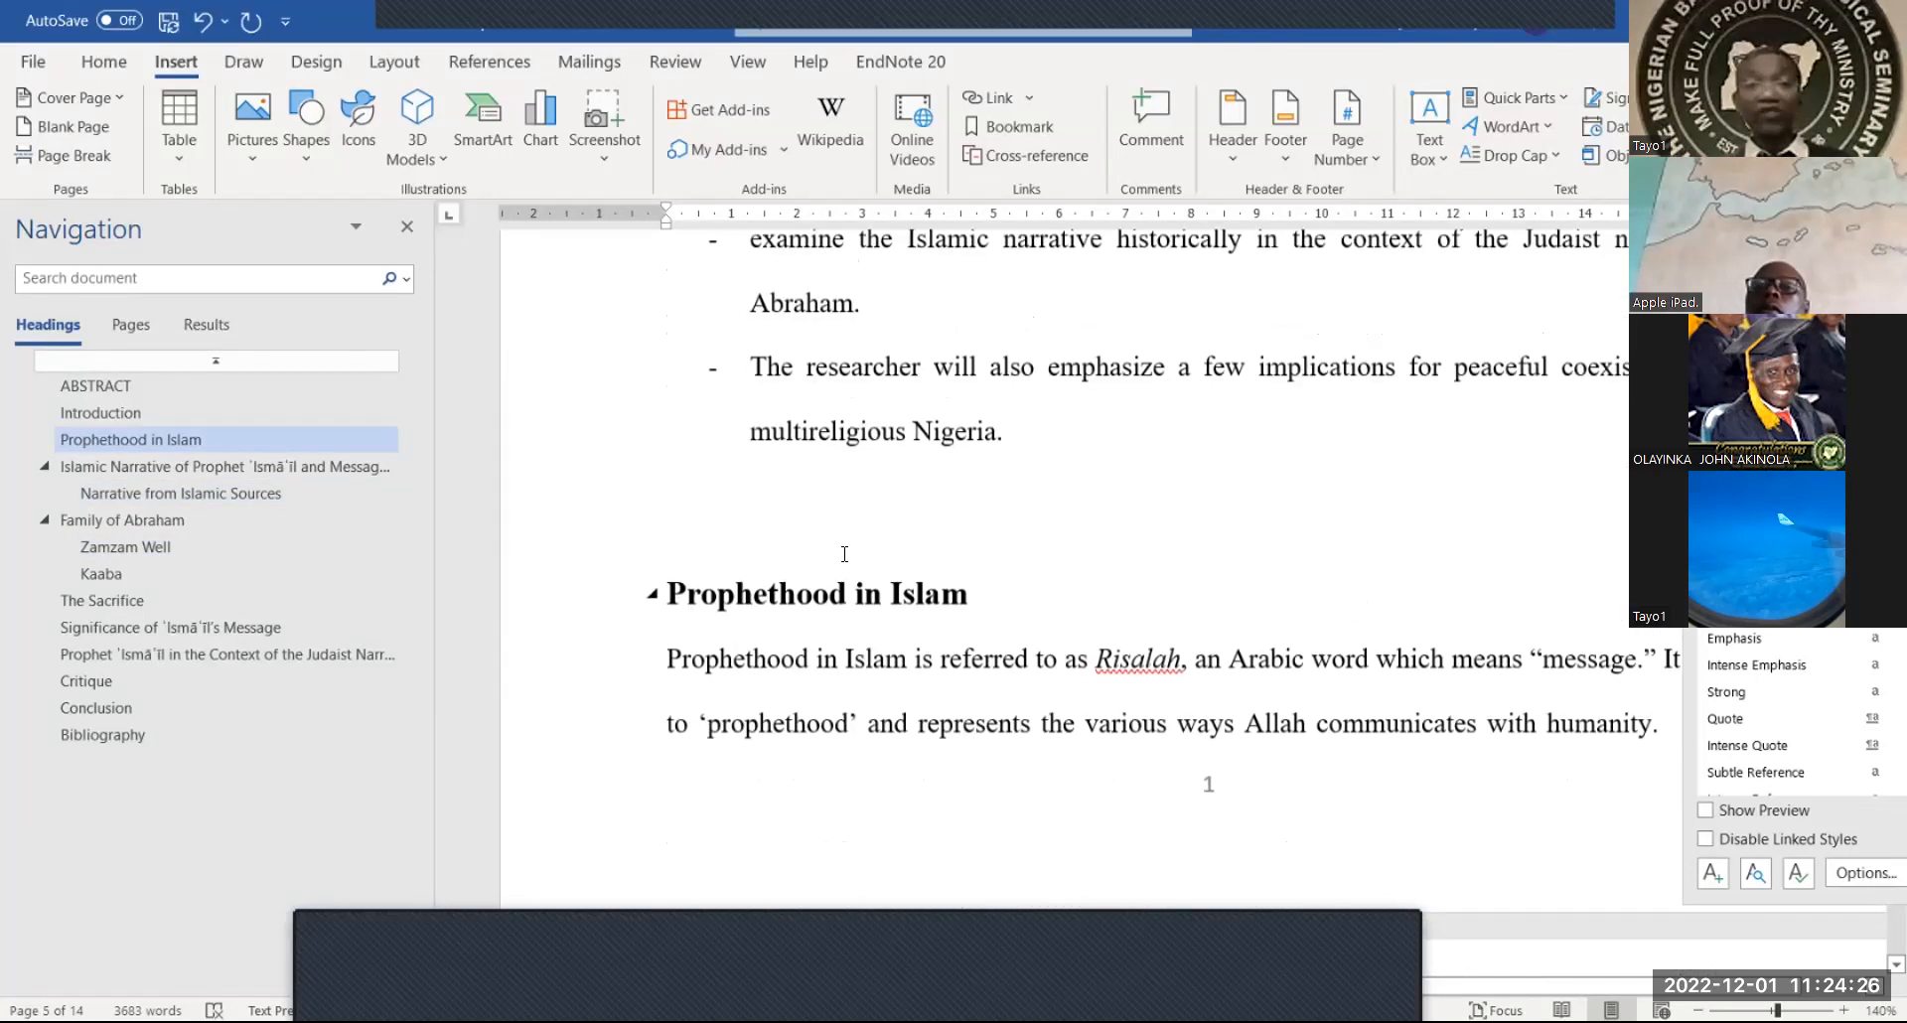
left_click(867, 529)
key("Delete")
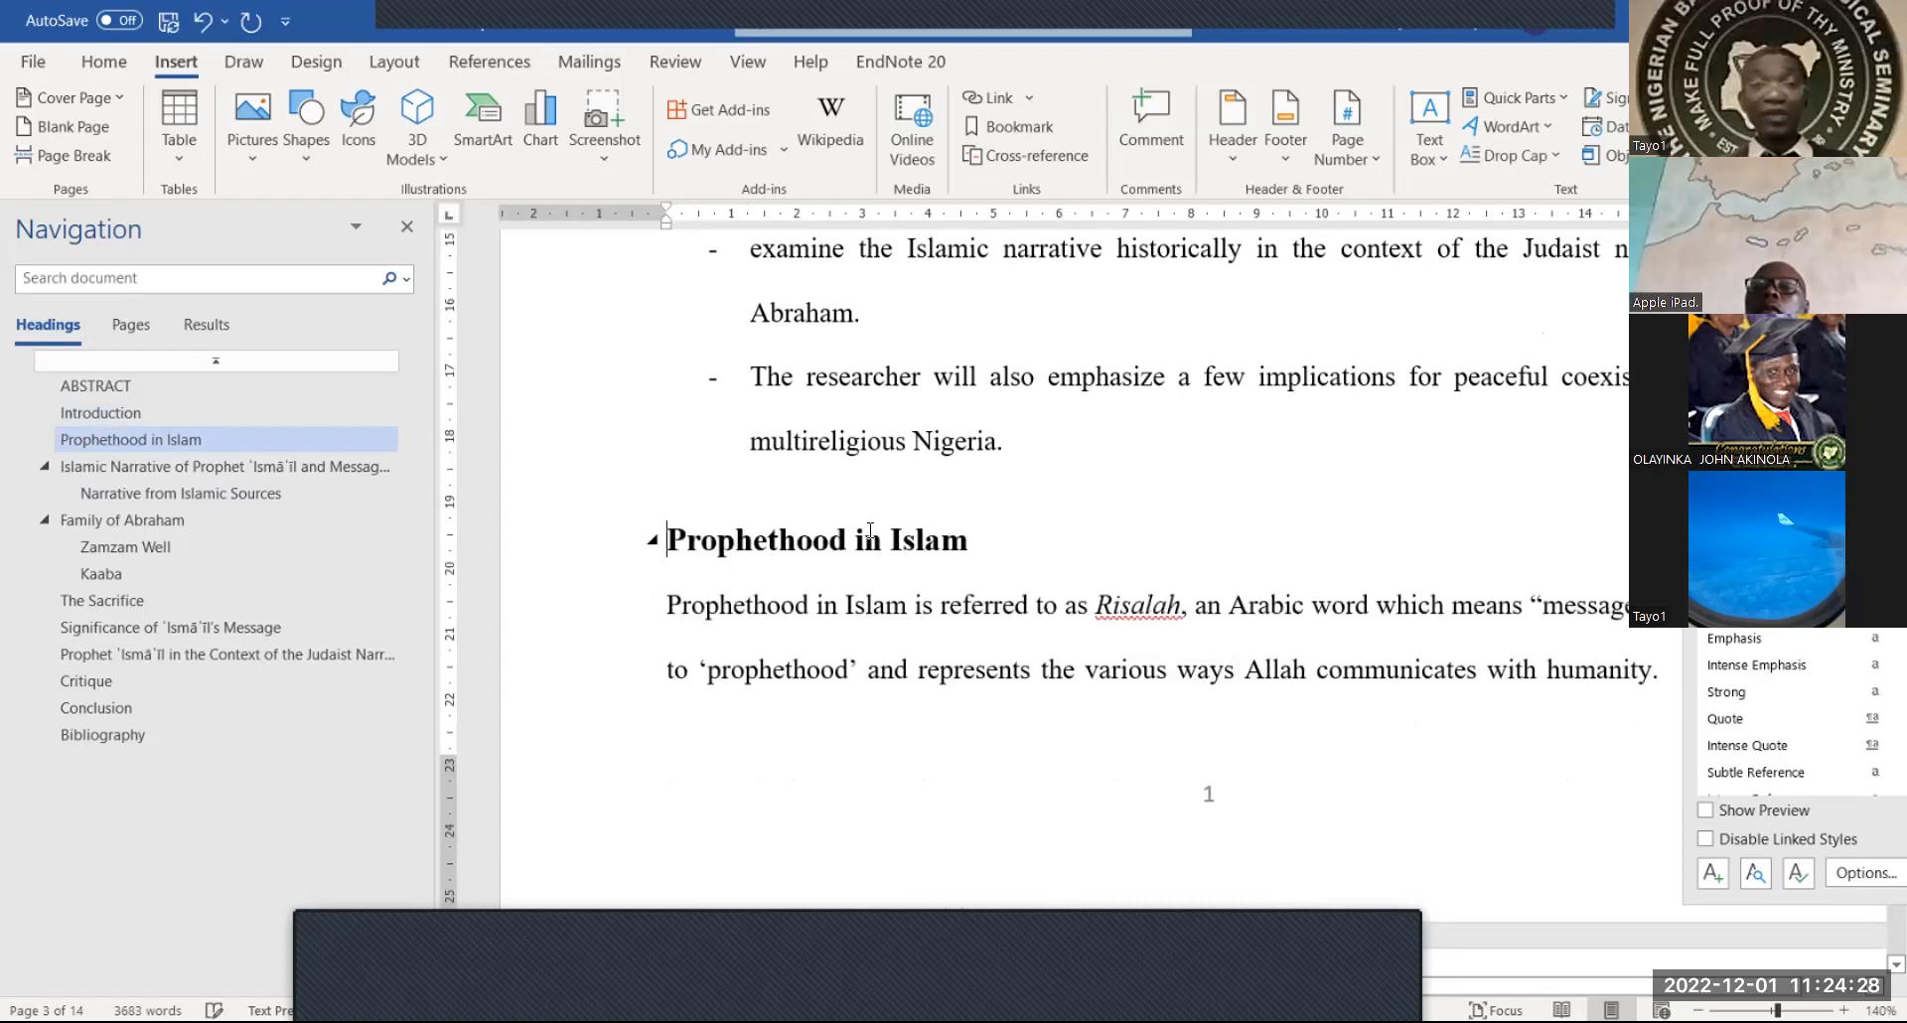
scroll(870, 530, "up", 10)
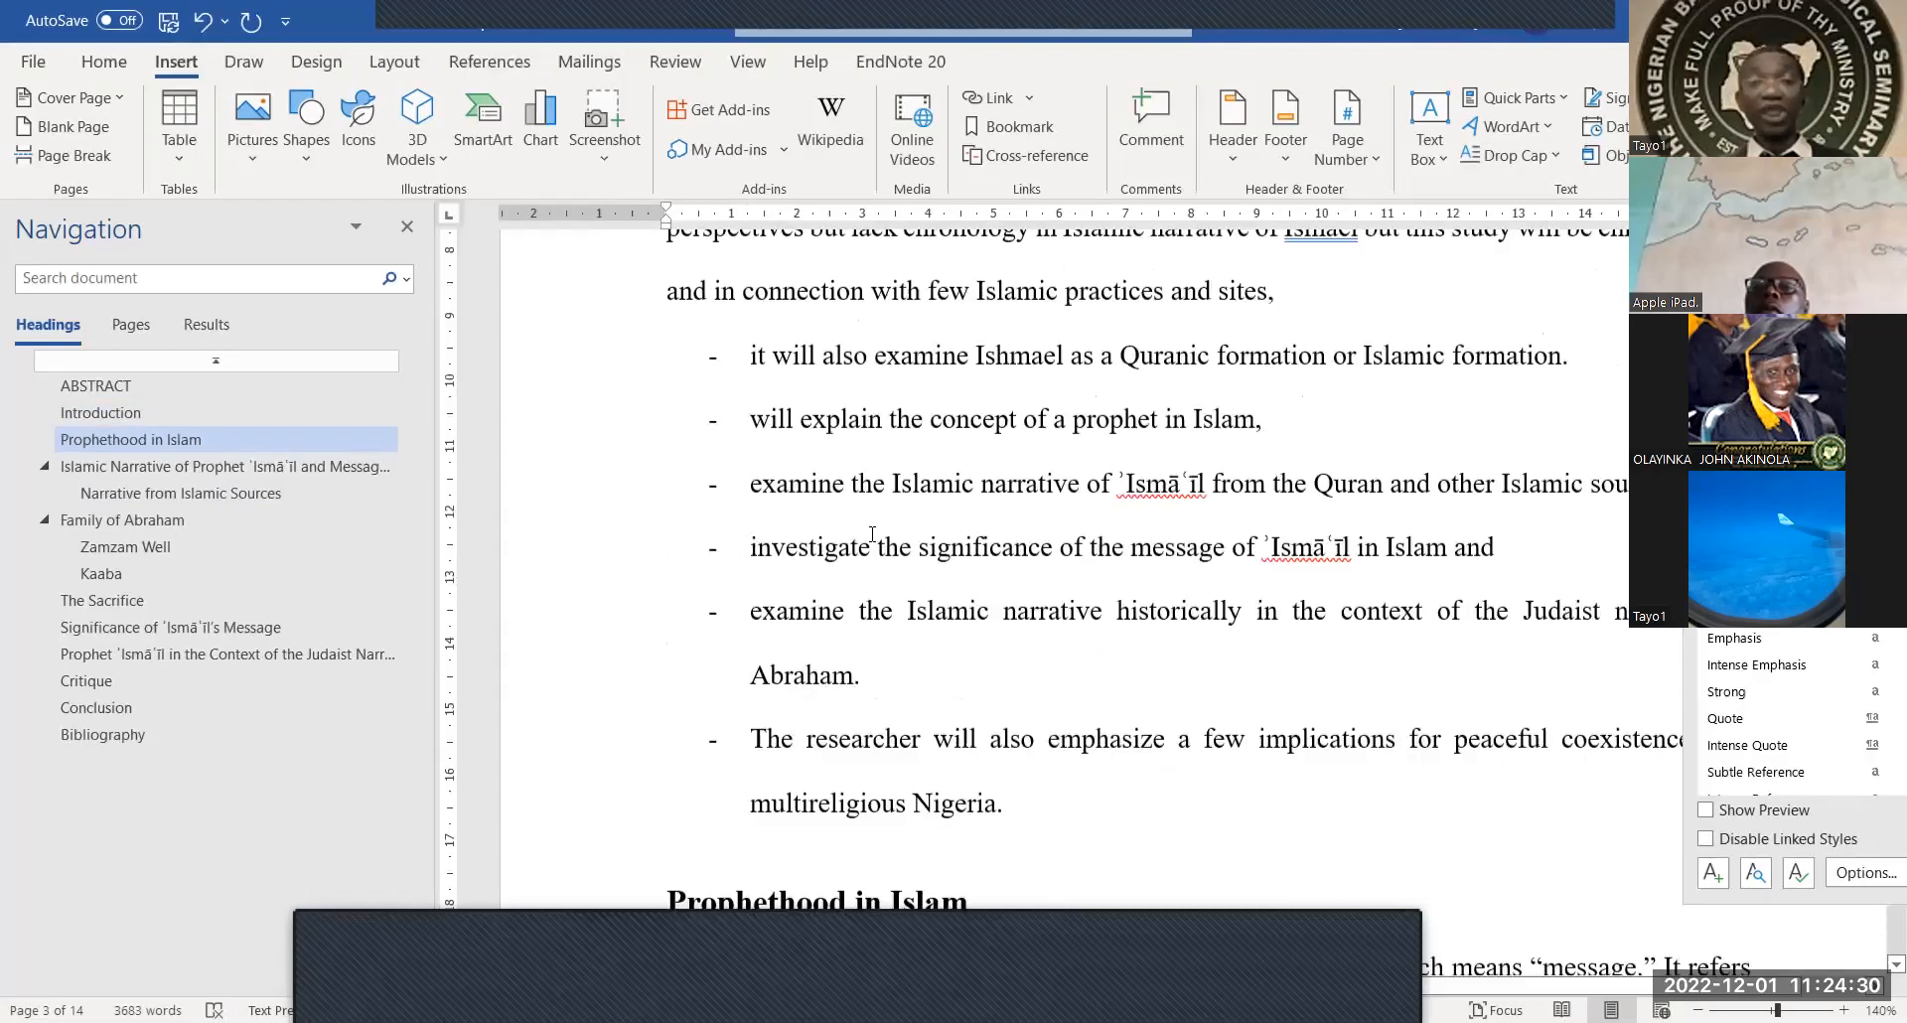
scroll(873, 534, "up", 4)
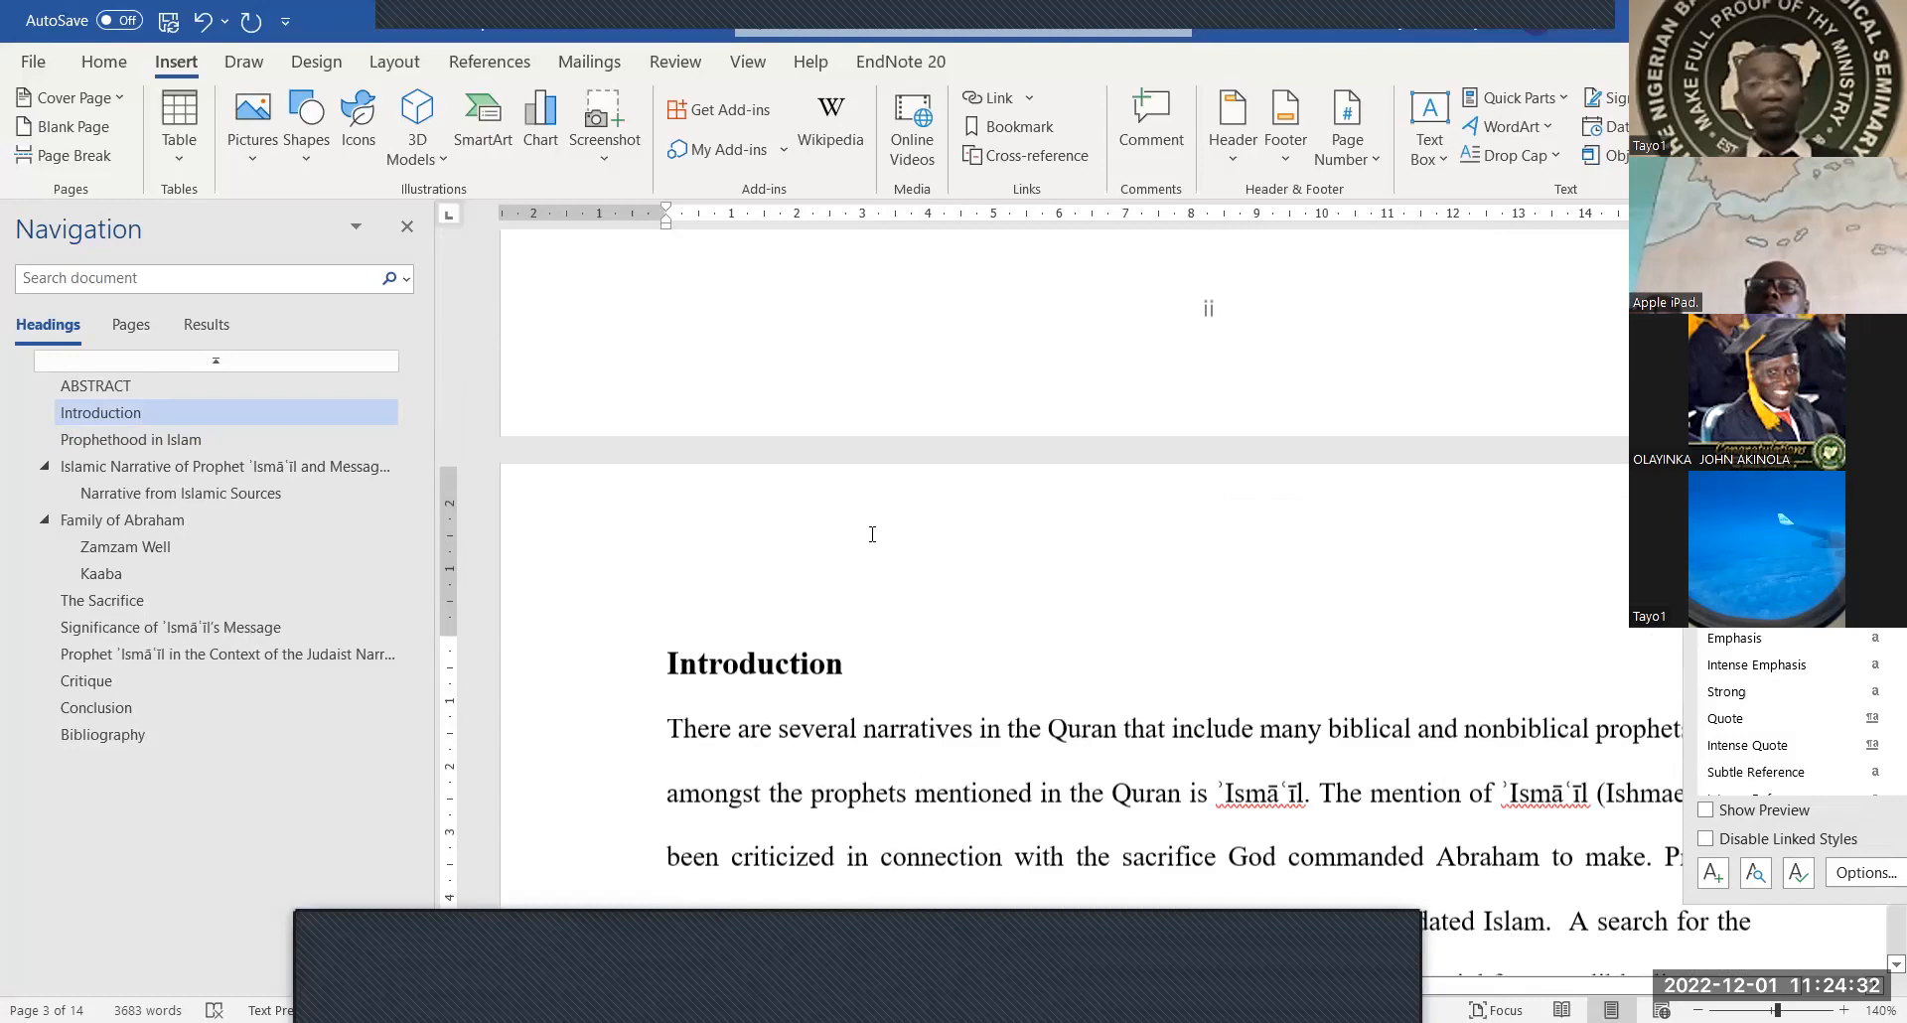
scroll(872, 535, "down", 5)
scroll(872, 535, "down", 5)
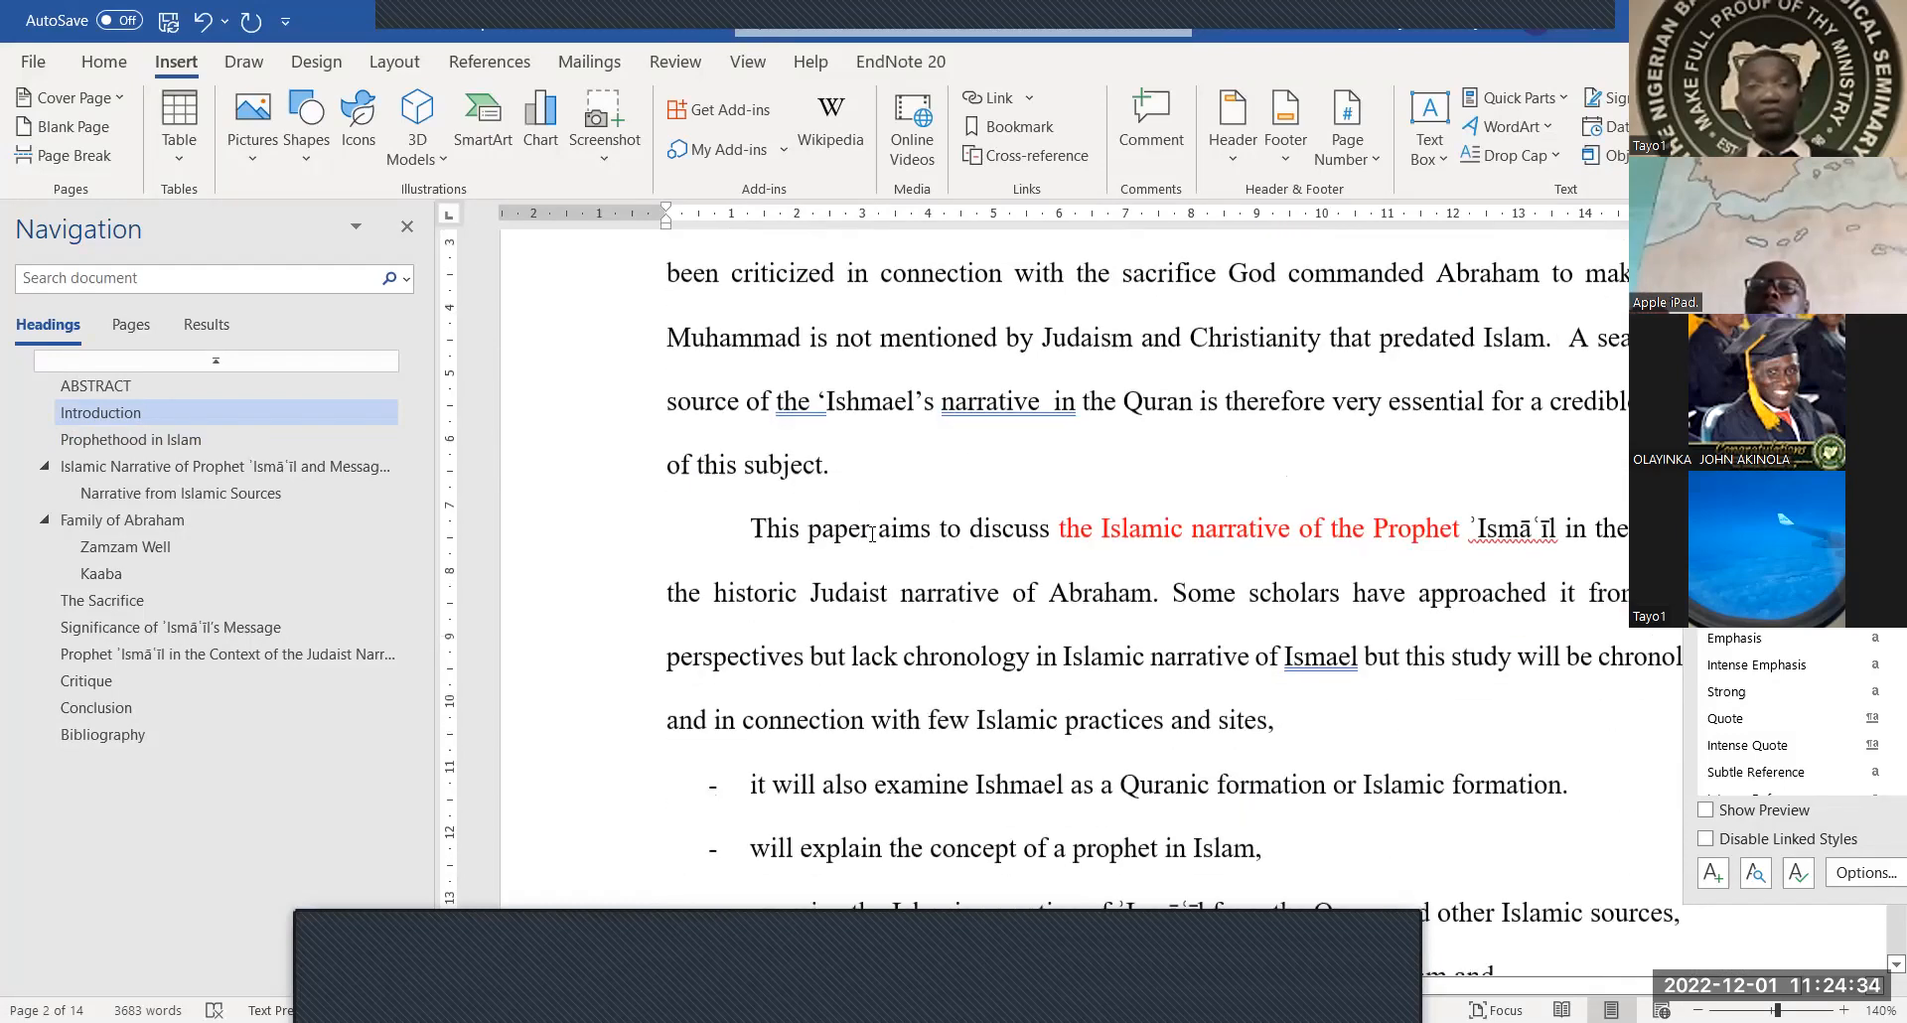
scroll(871, 535, "down", 5)
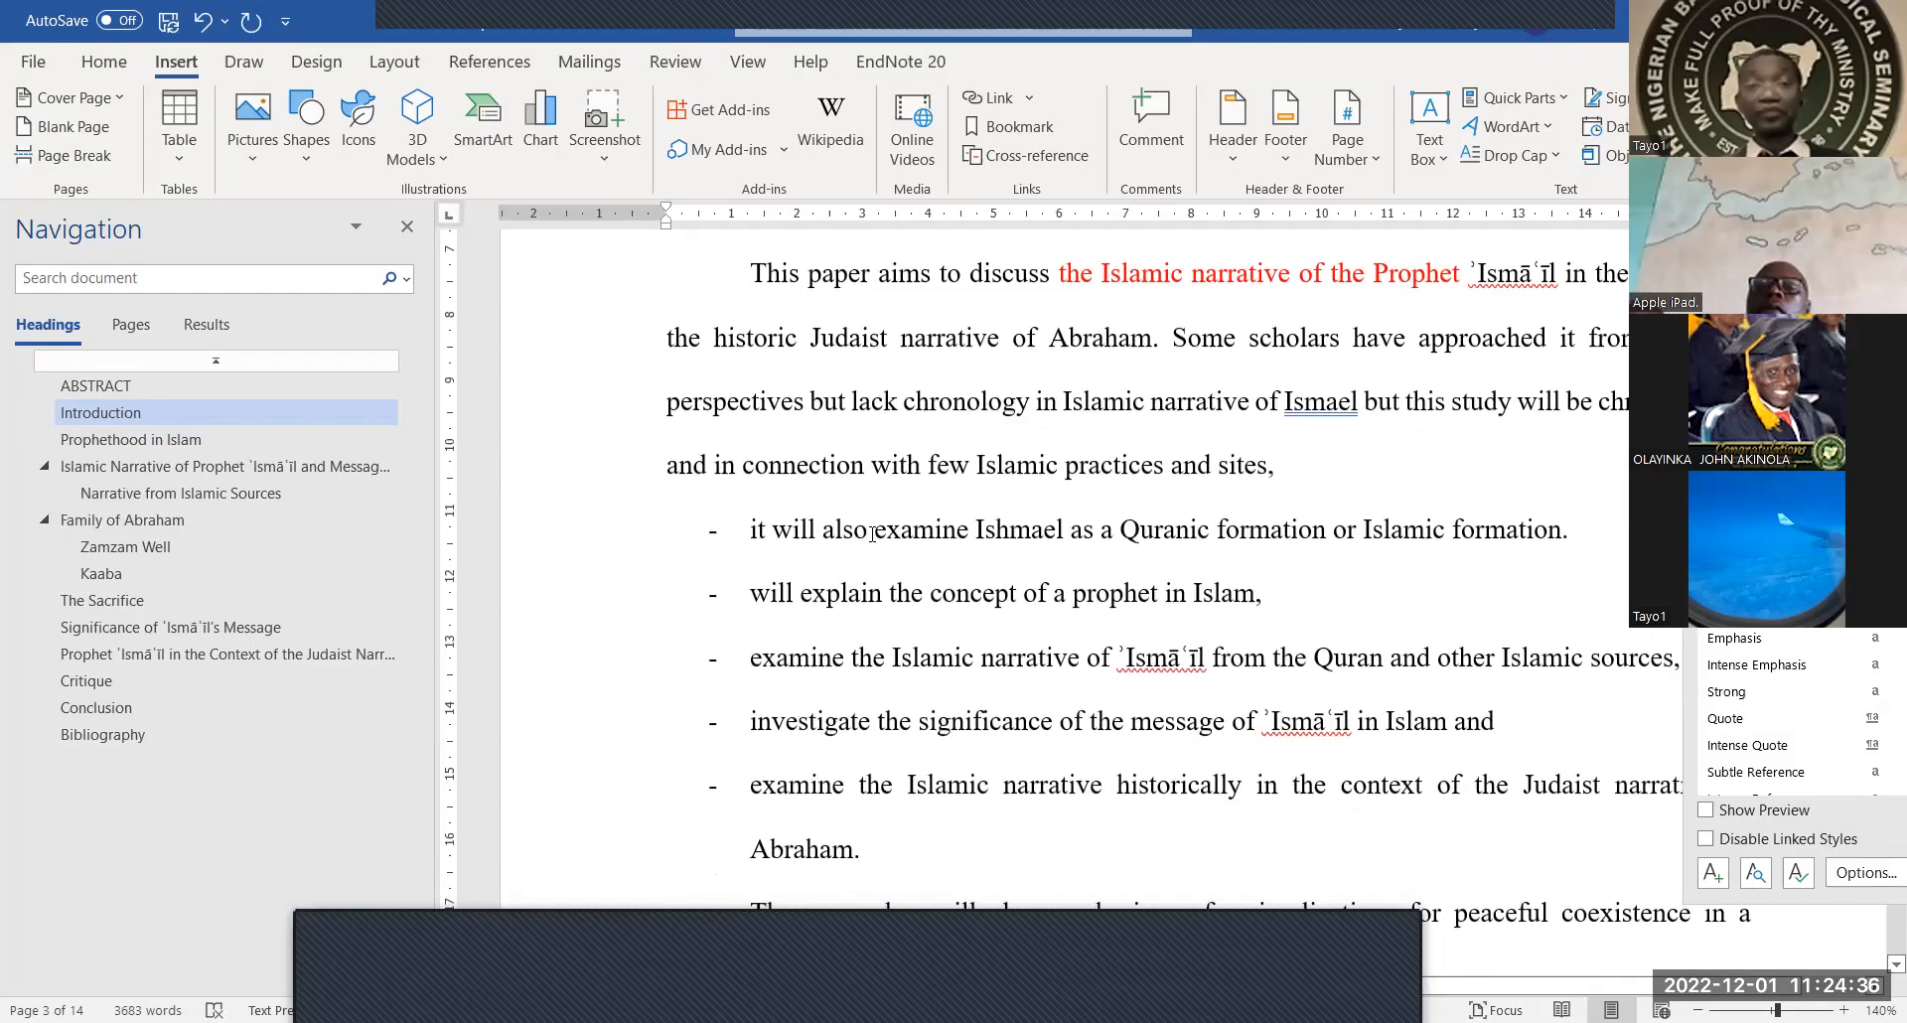
scroll(816, 586, "up", 5)
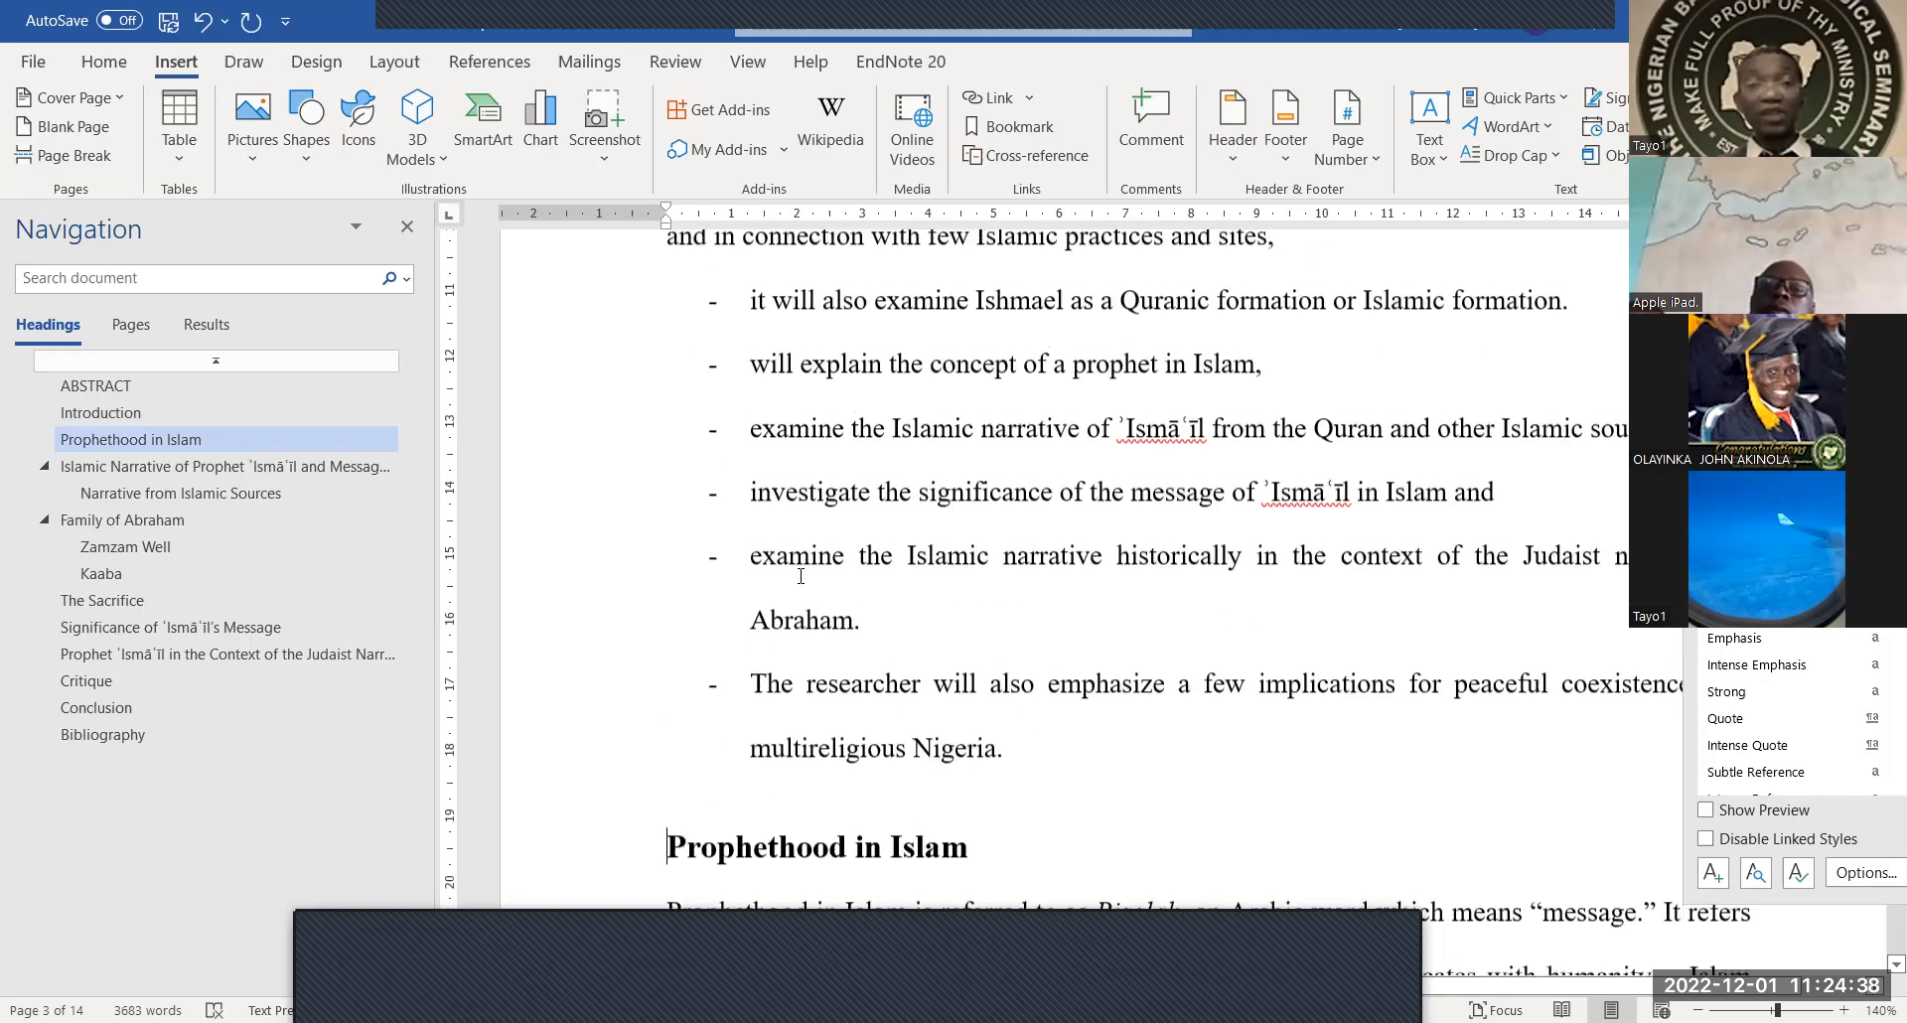
Set the Introduction bullet list to 1.0 line spacing so it sits tightly above 'Prophethood in Islam'
left_click_drag(751, 503, 943, 708)
left_click_drag(942, 772, 1291, 775)
left_click_drag(1200, 589, 1559, 616)
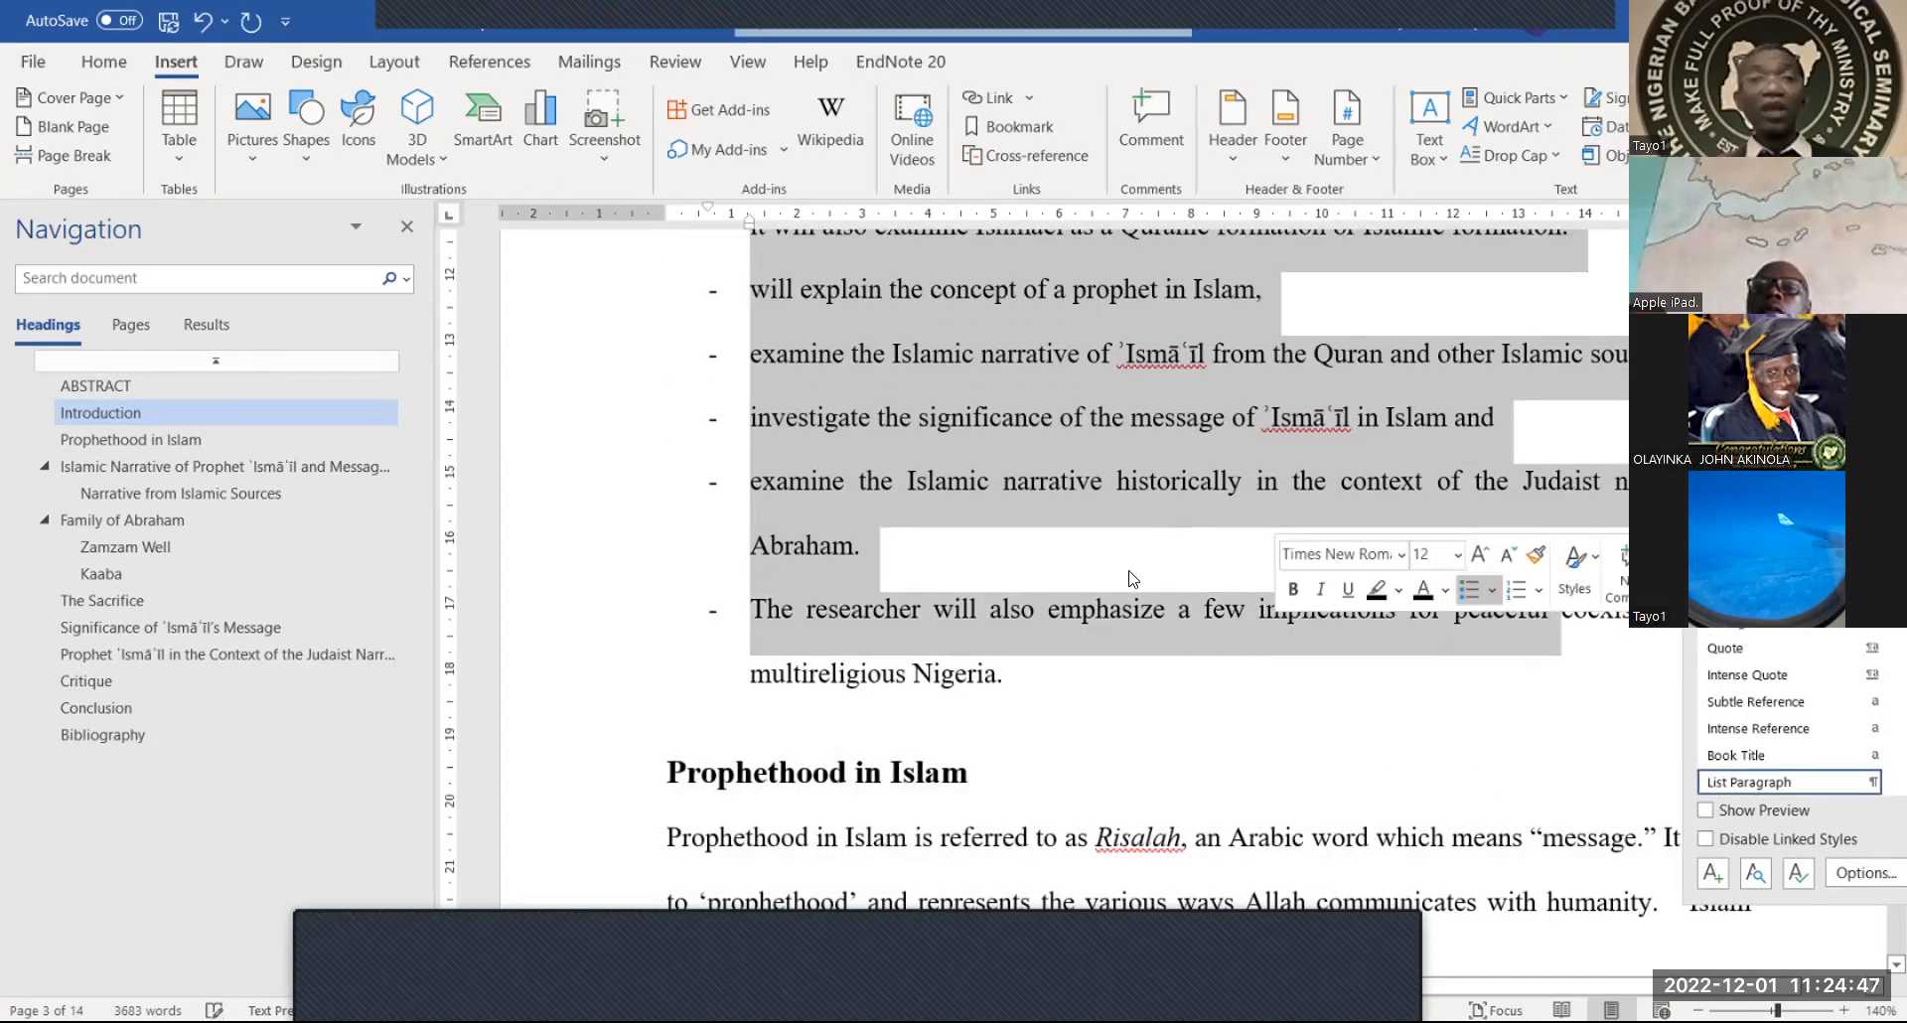
left_click(117, 62)
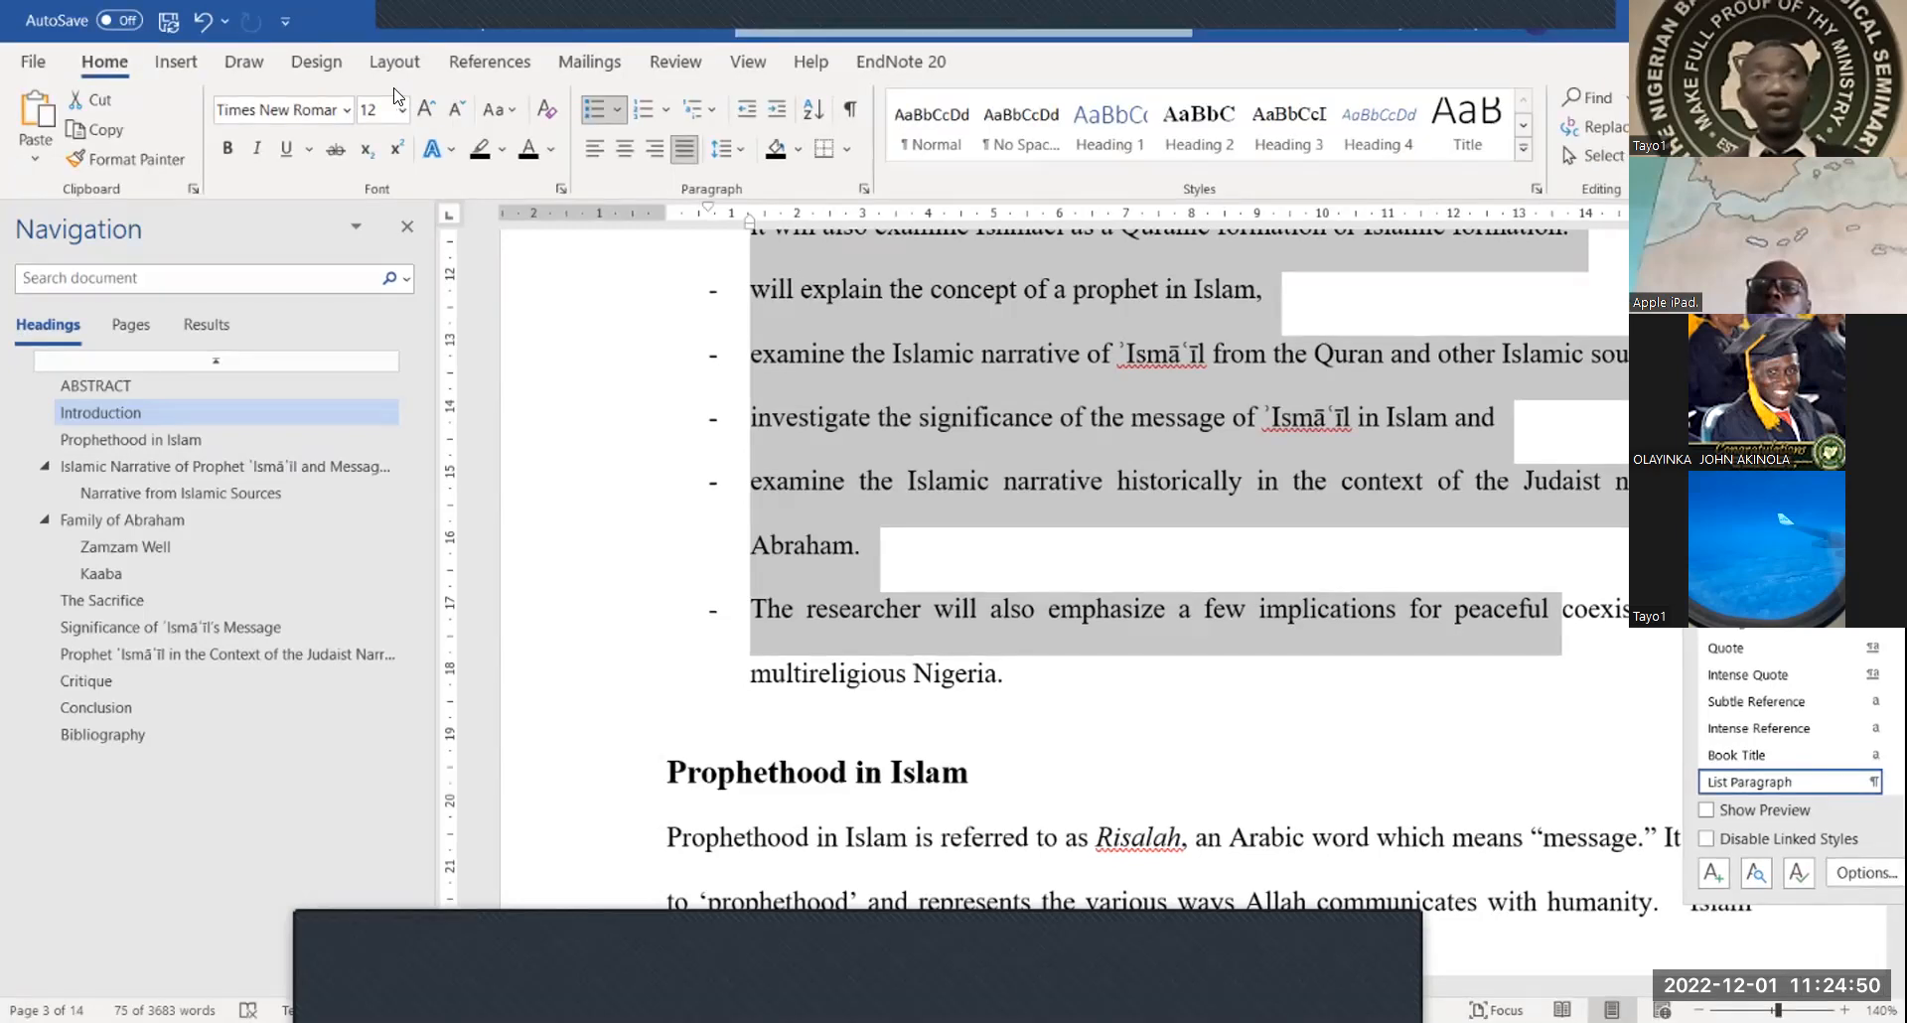
left_click(730, 150)
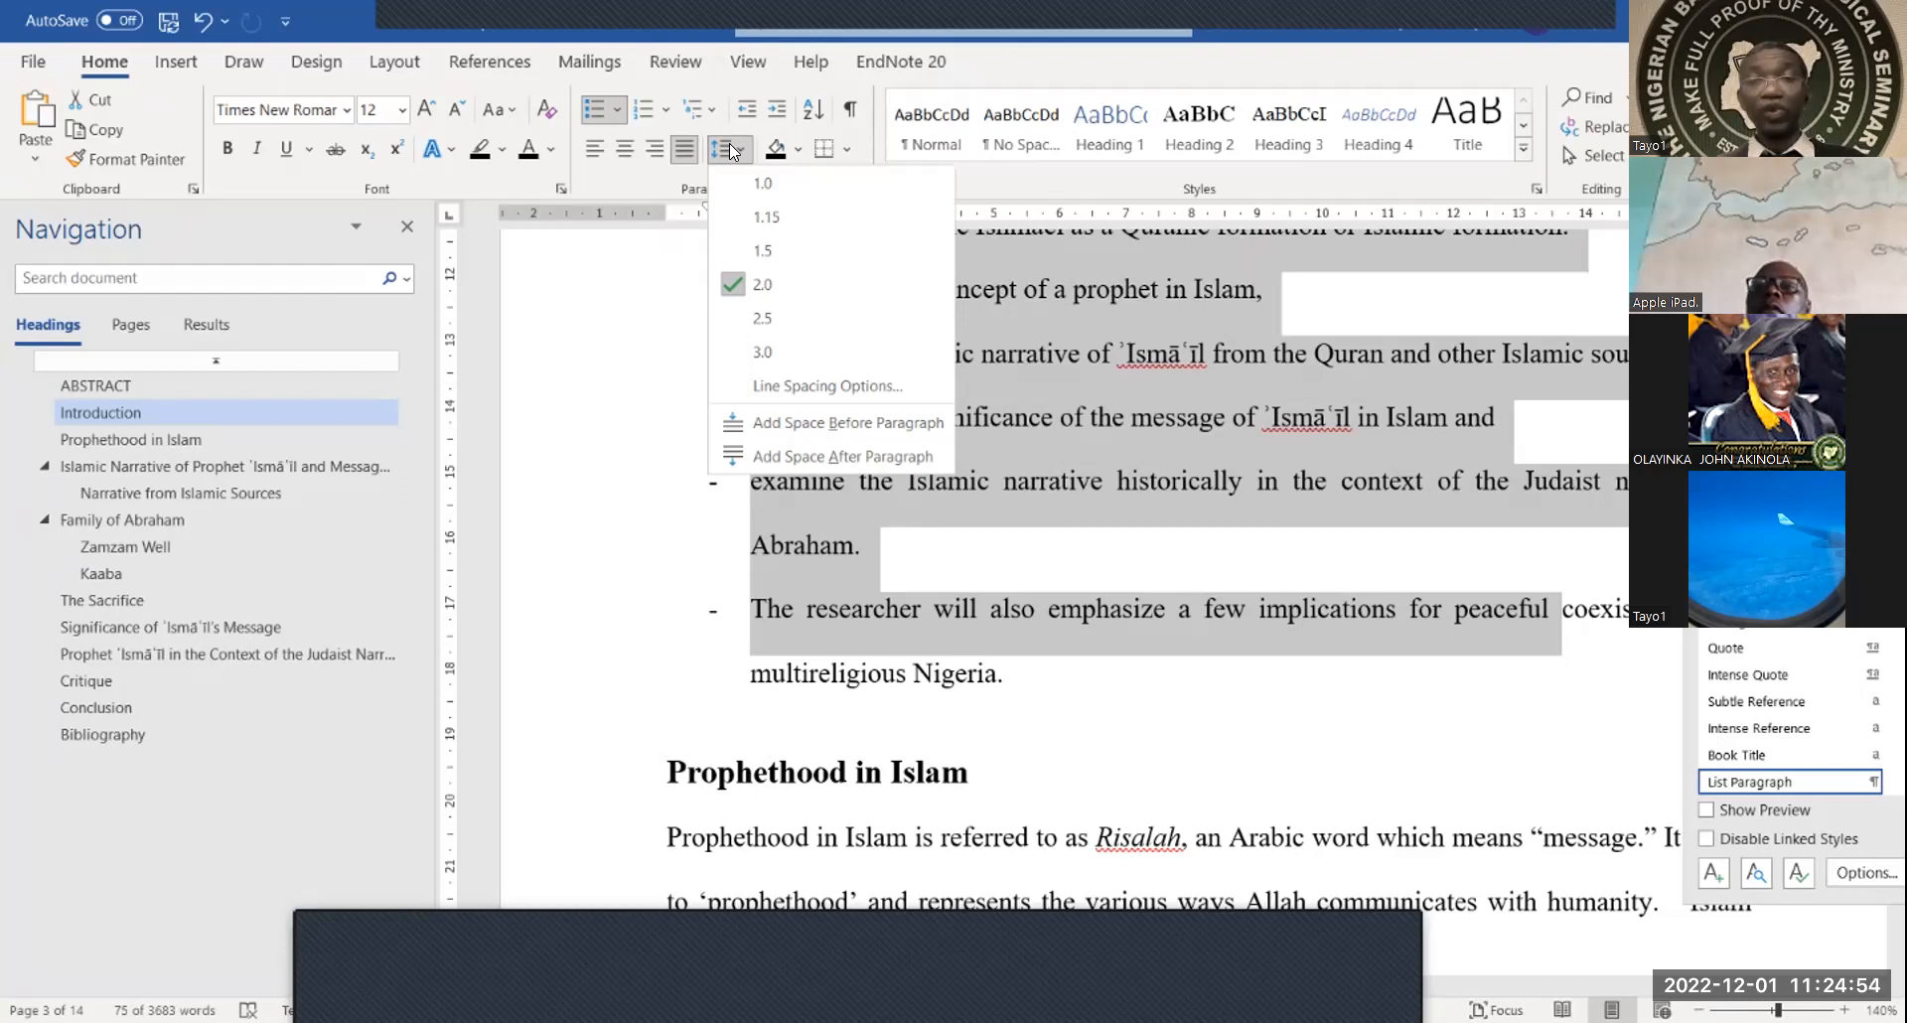
left_click(1211, 486)
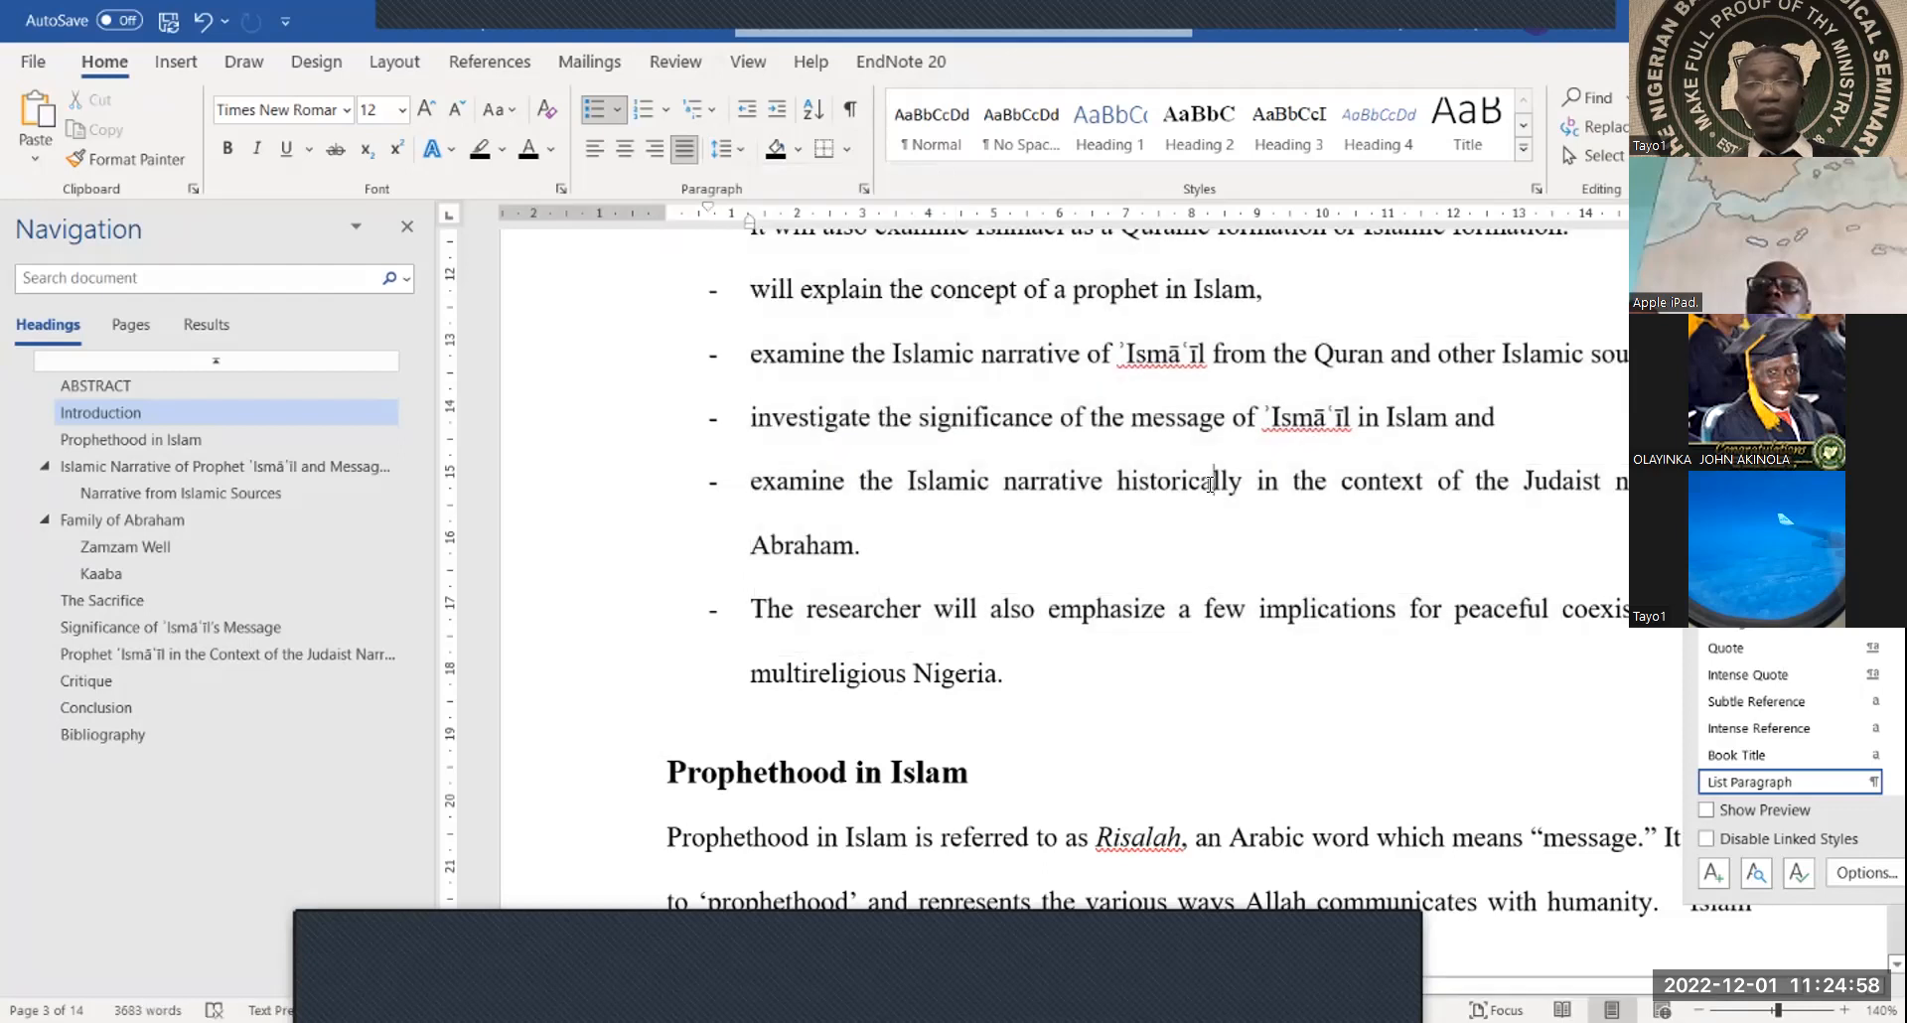
left_click_drag(1028, 621, 717, 474)
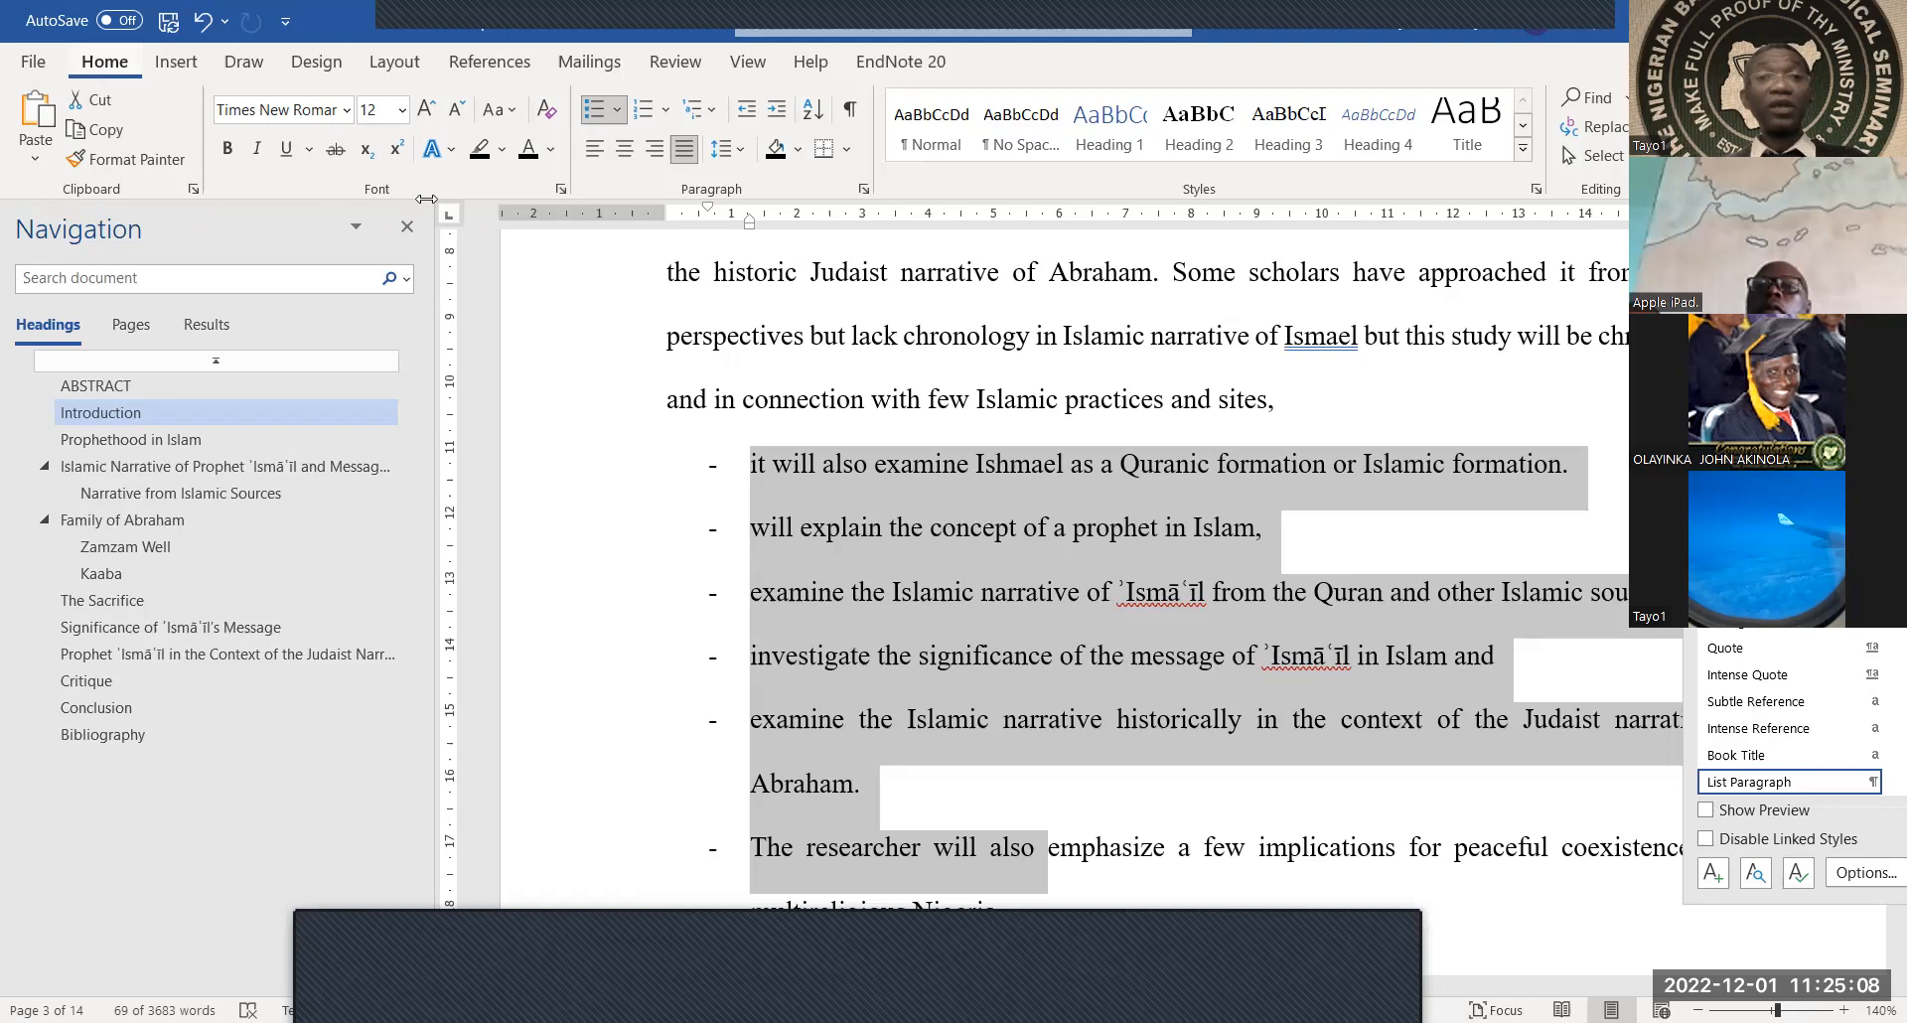
left_click(740, 151)
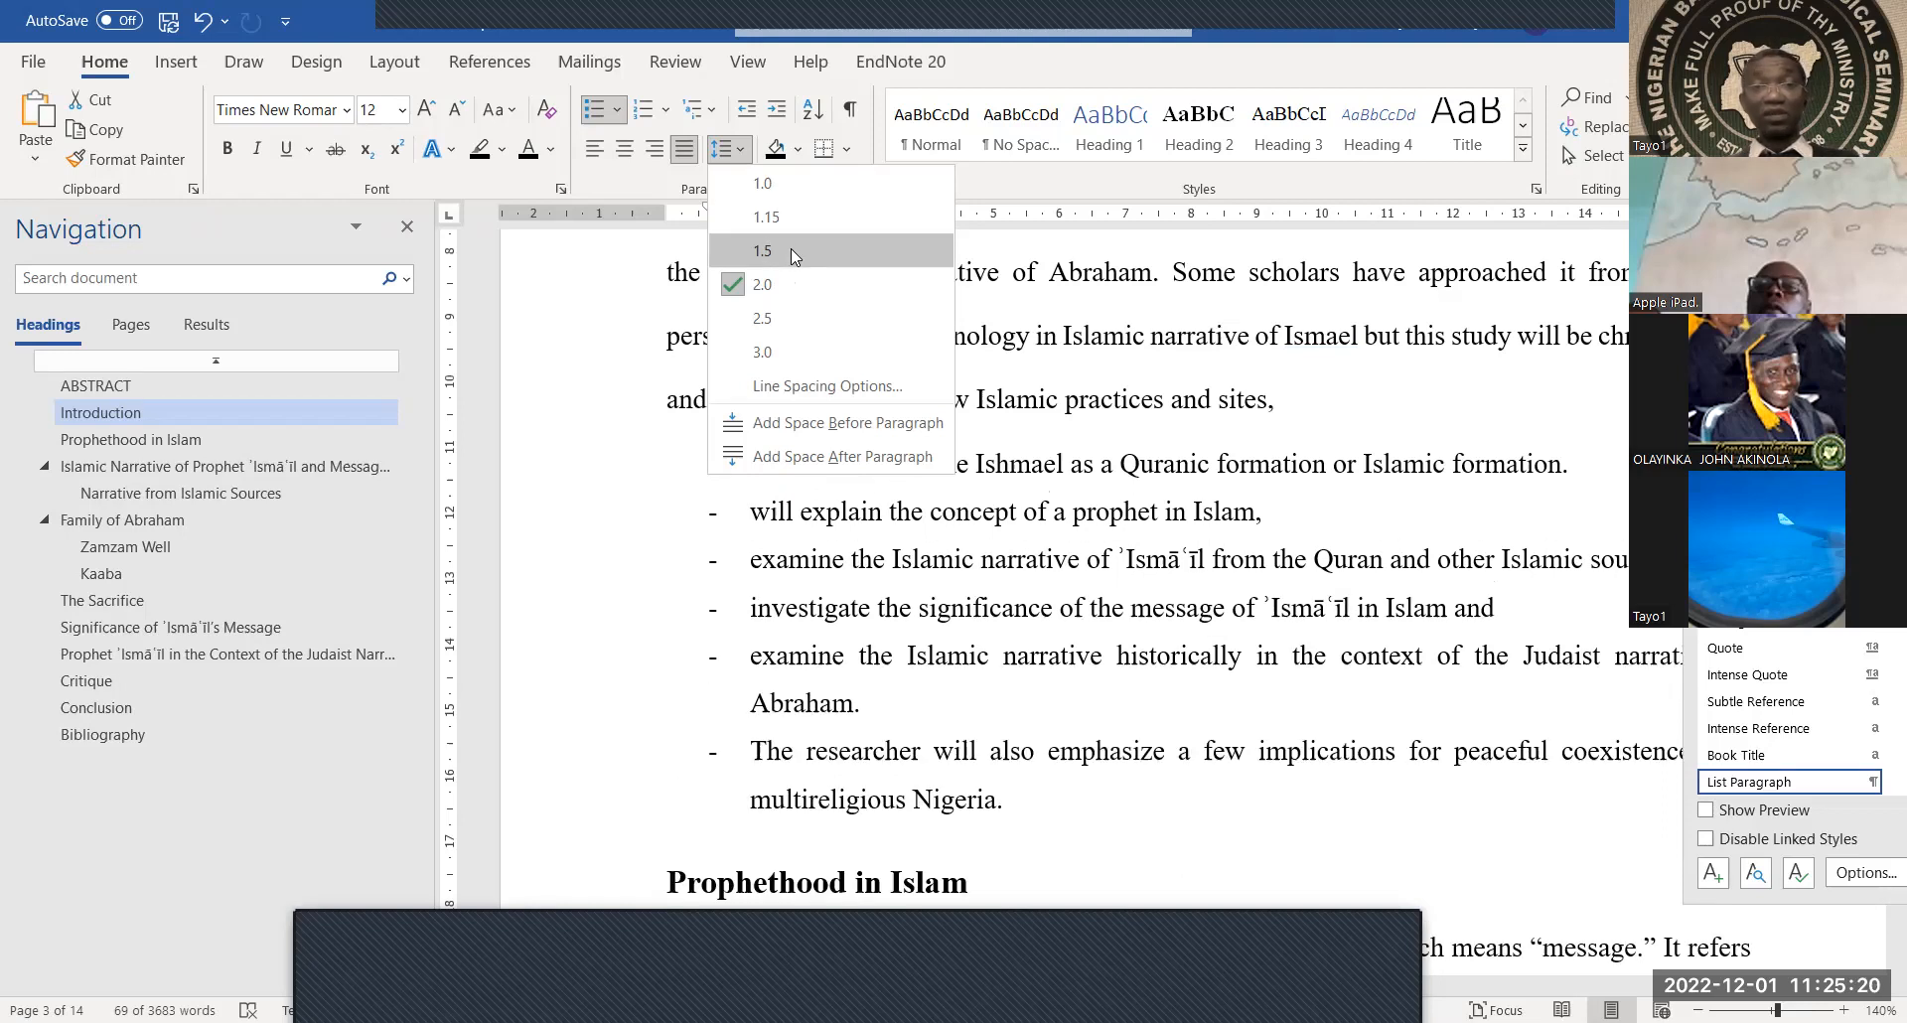
left_click(795, 189)
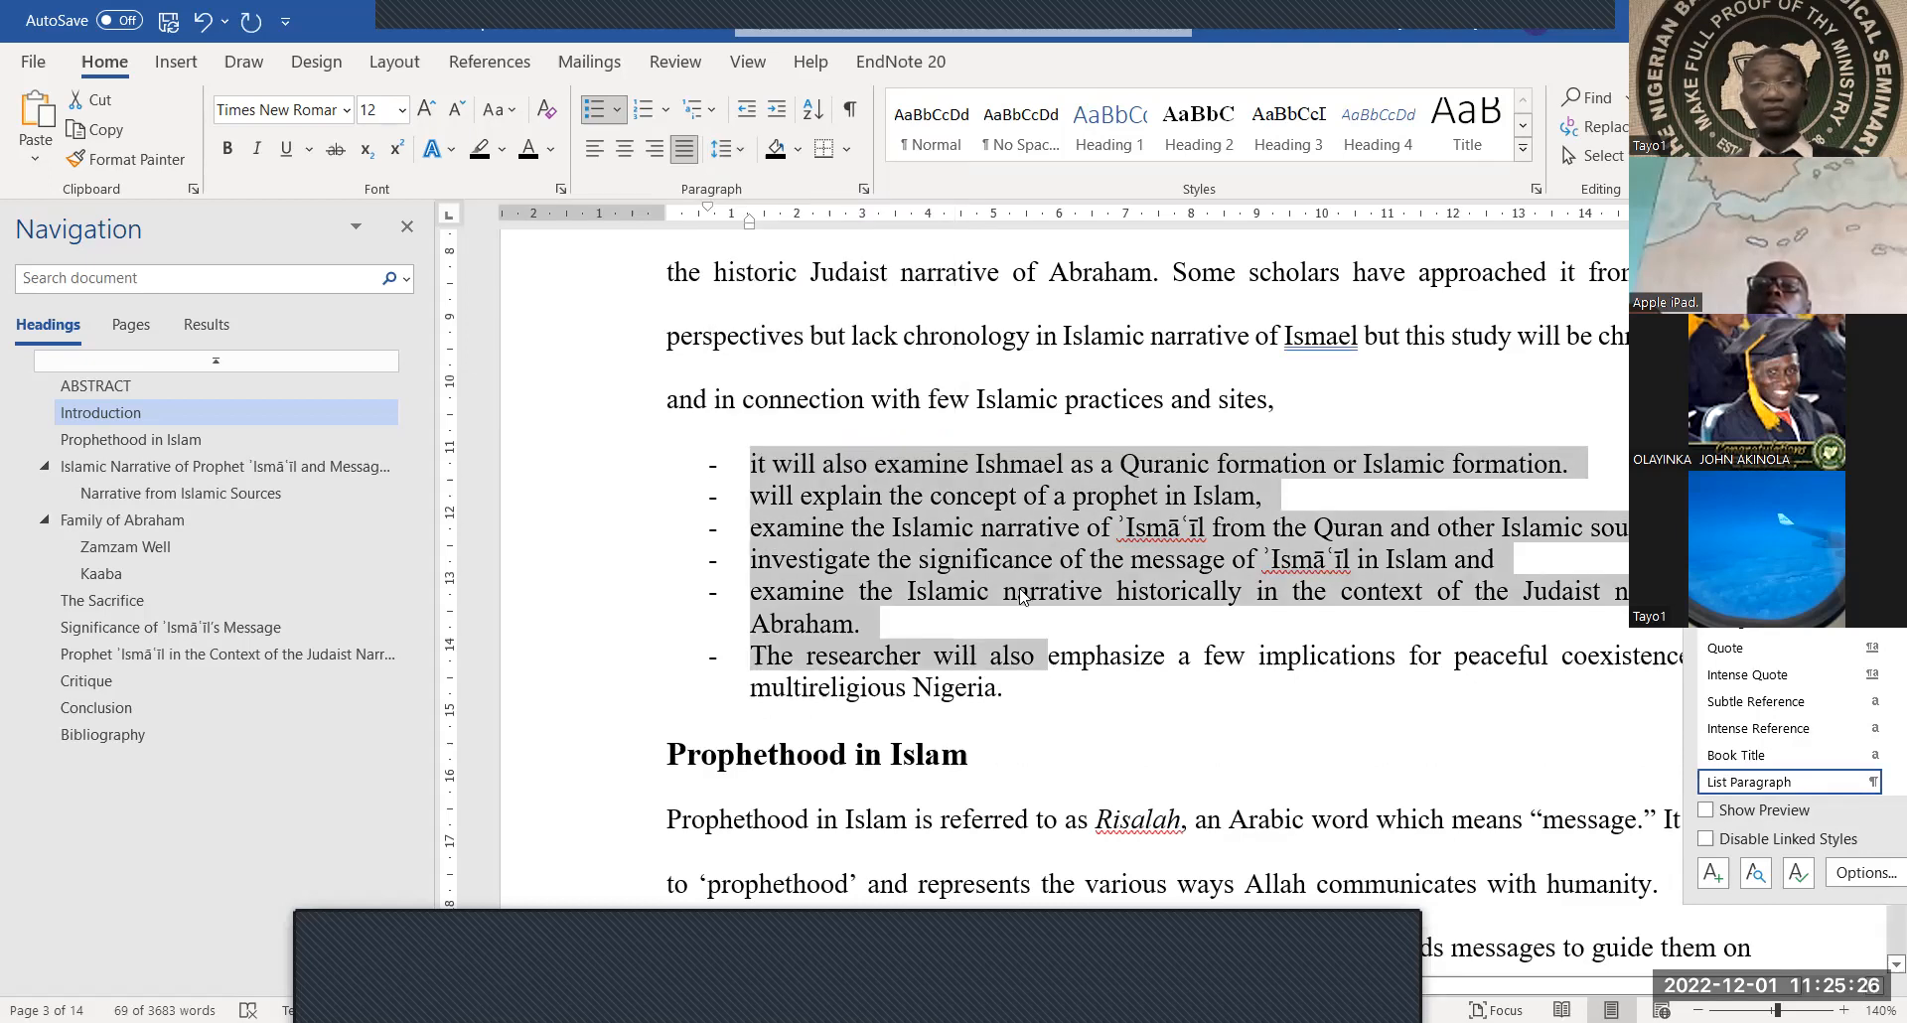
left_click(1027, 593)
scroll(1025, 596, "up", 5)
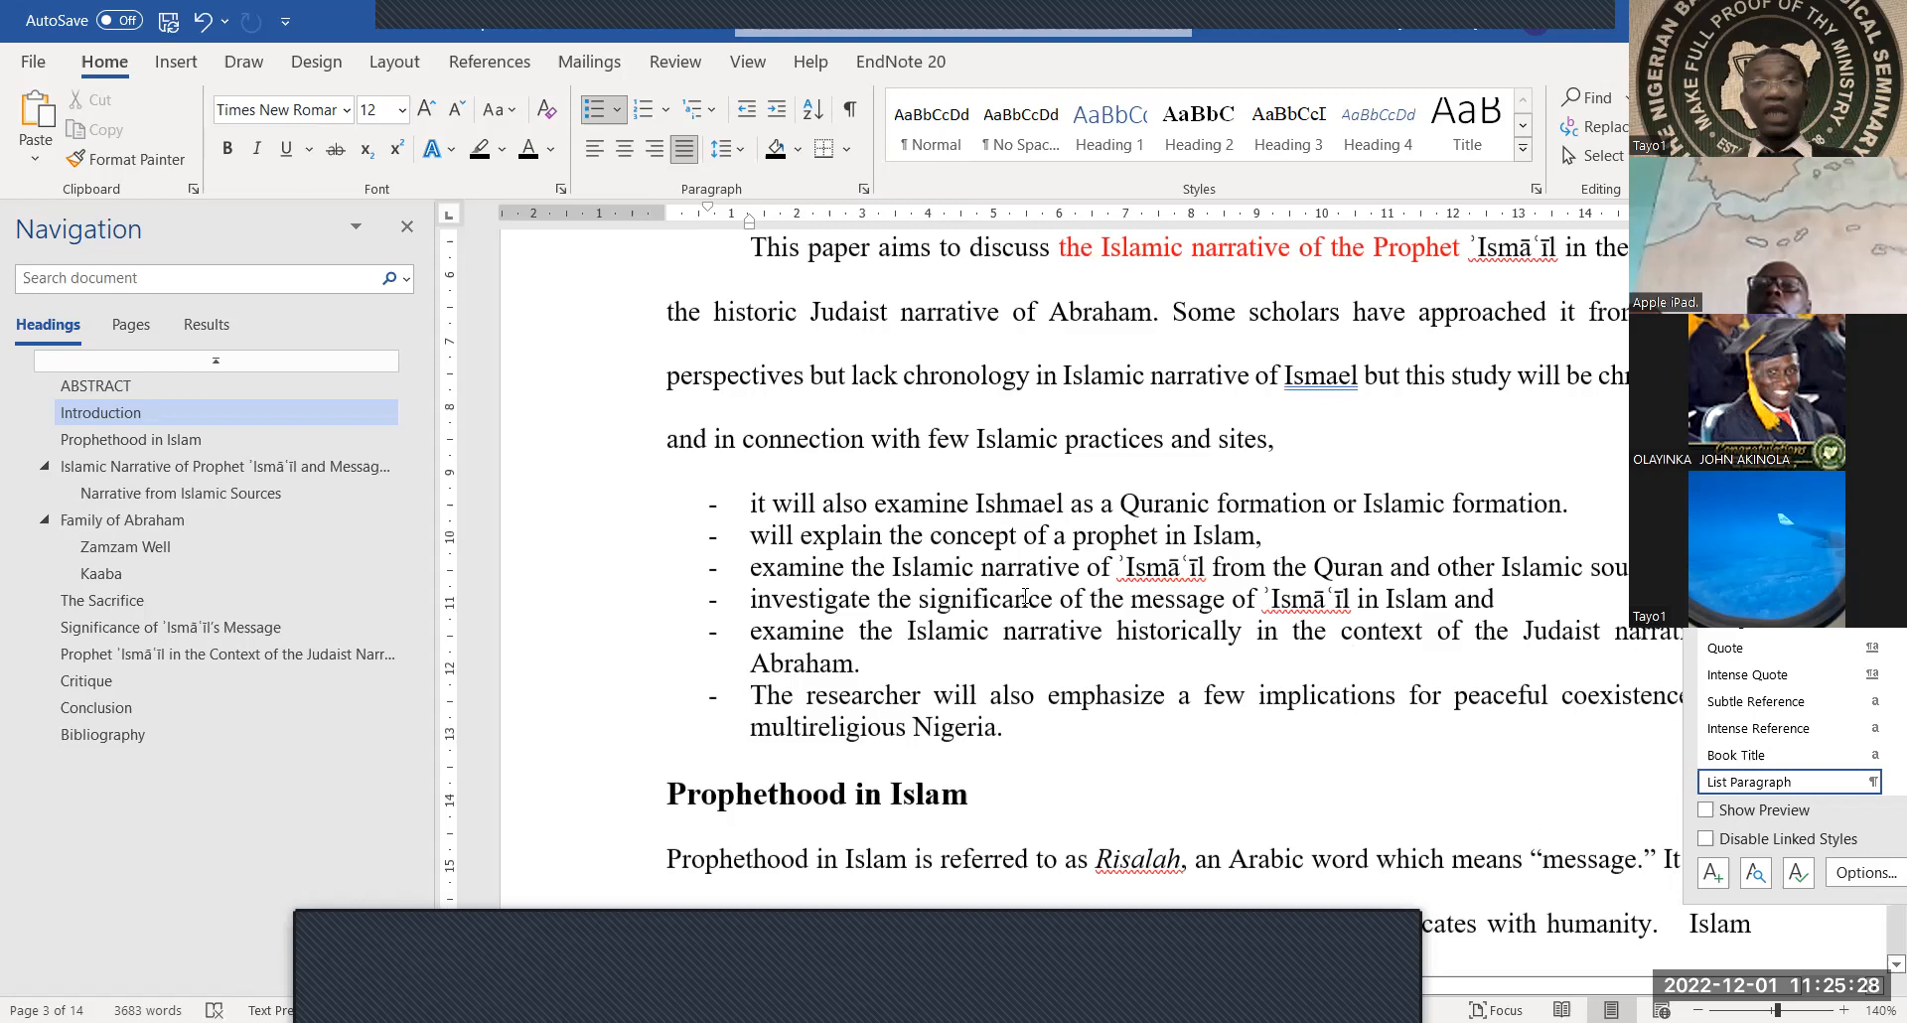
Scroll down to the Critique section on page 10, showing its first bullets on the Quran
scroll(1025, 596, "down", 10)
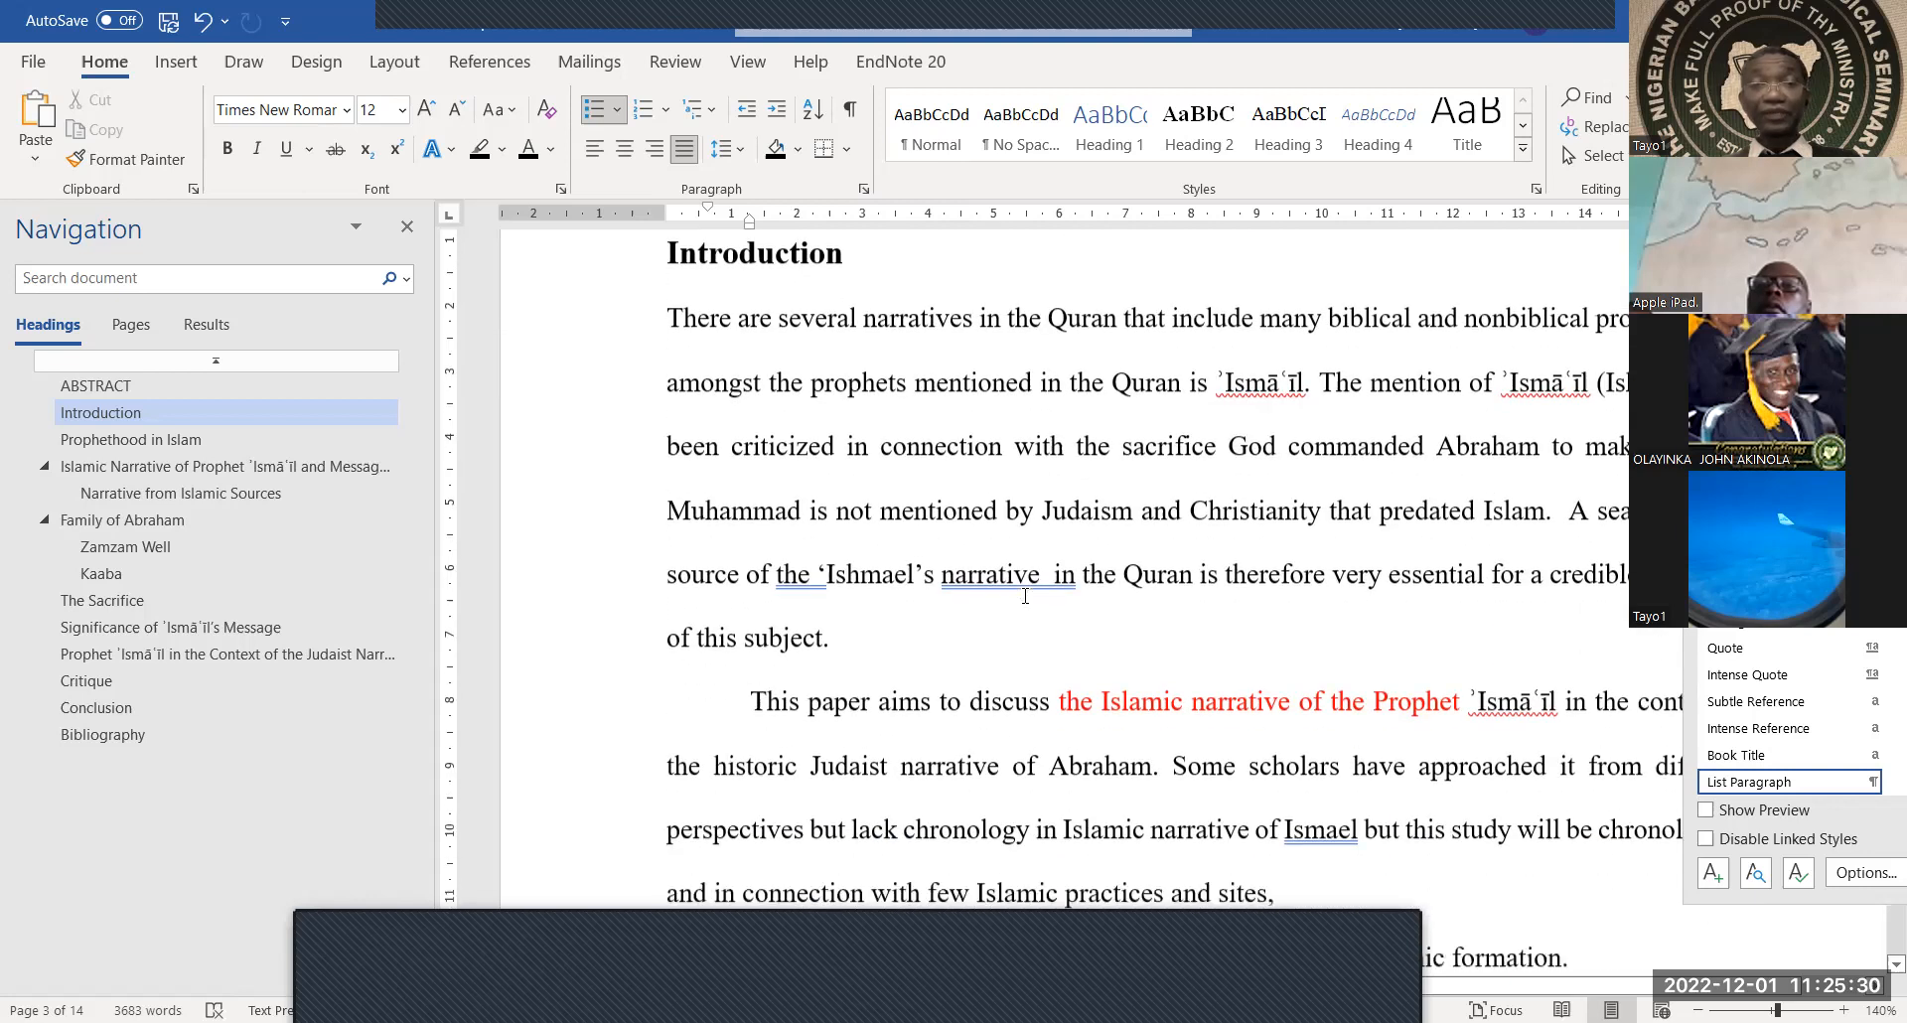
scroll(1025, 596, "down", 10)
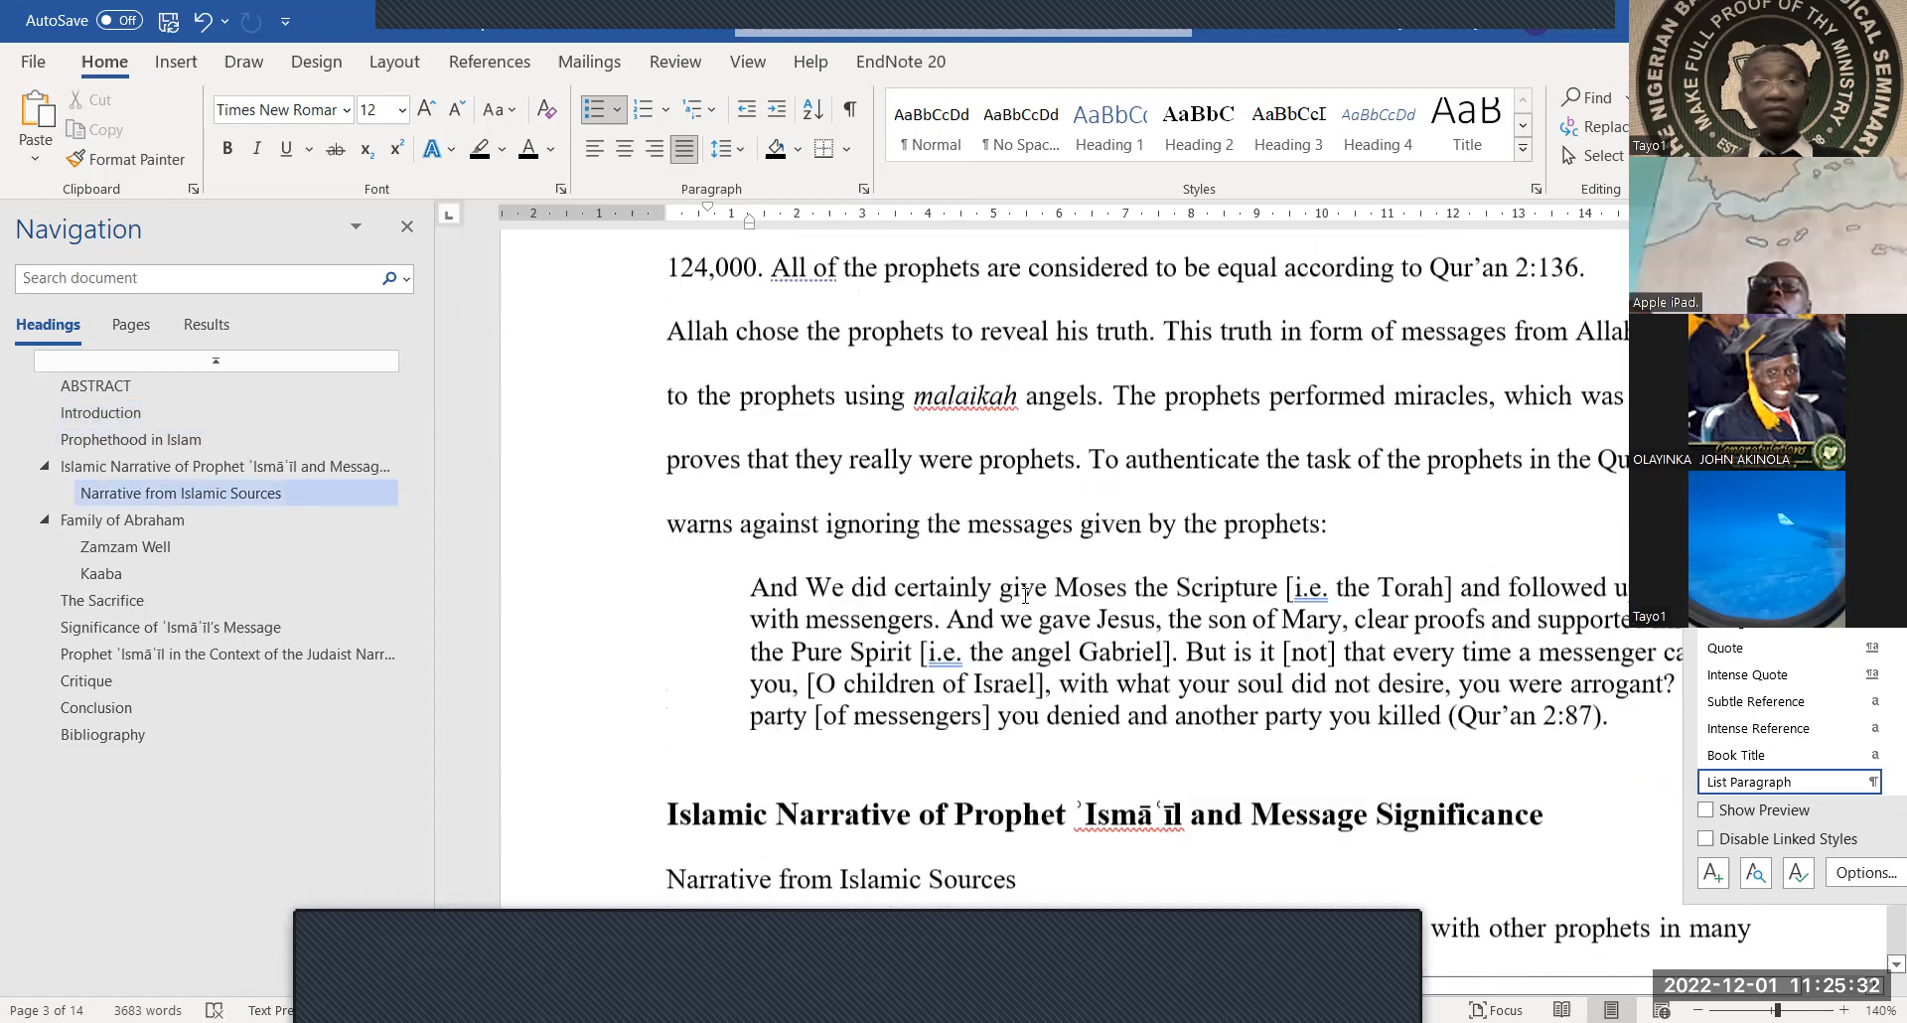
scroll(1021, 592, "down", 12)
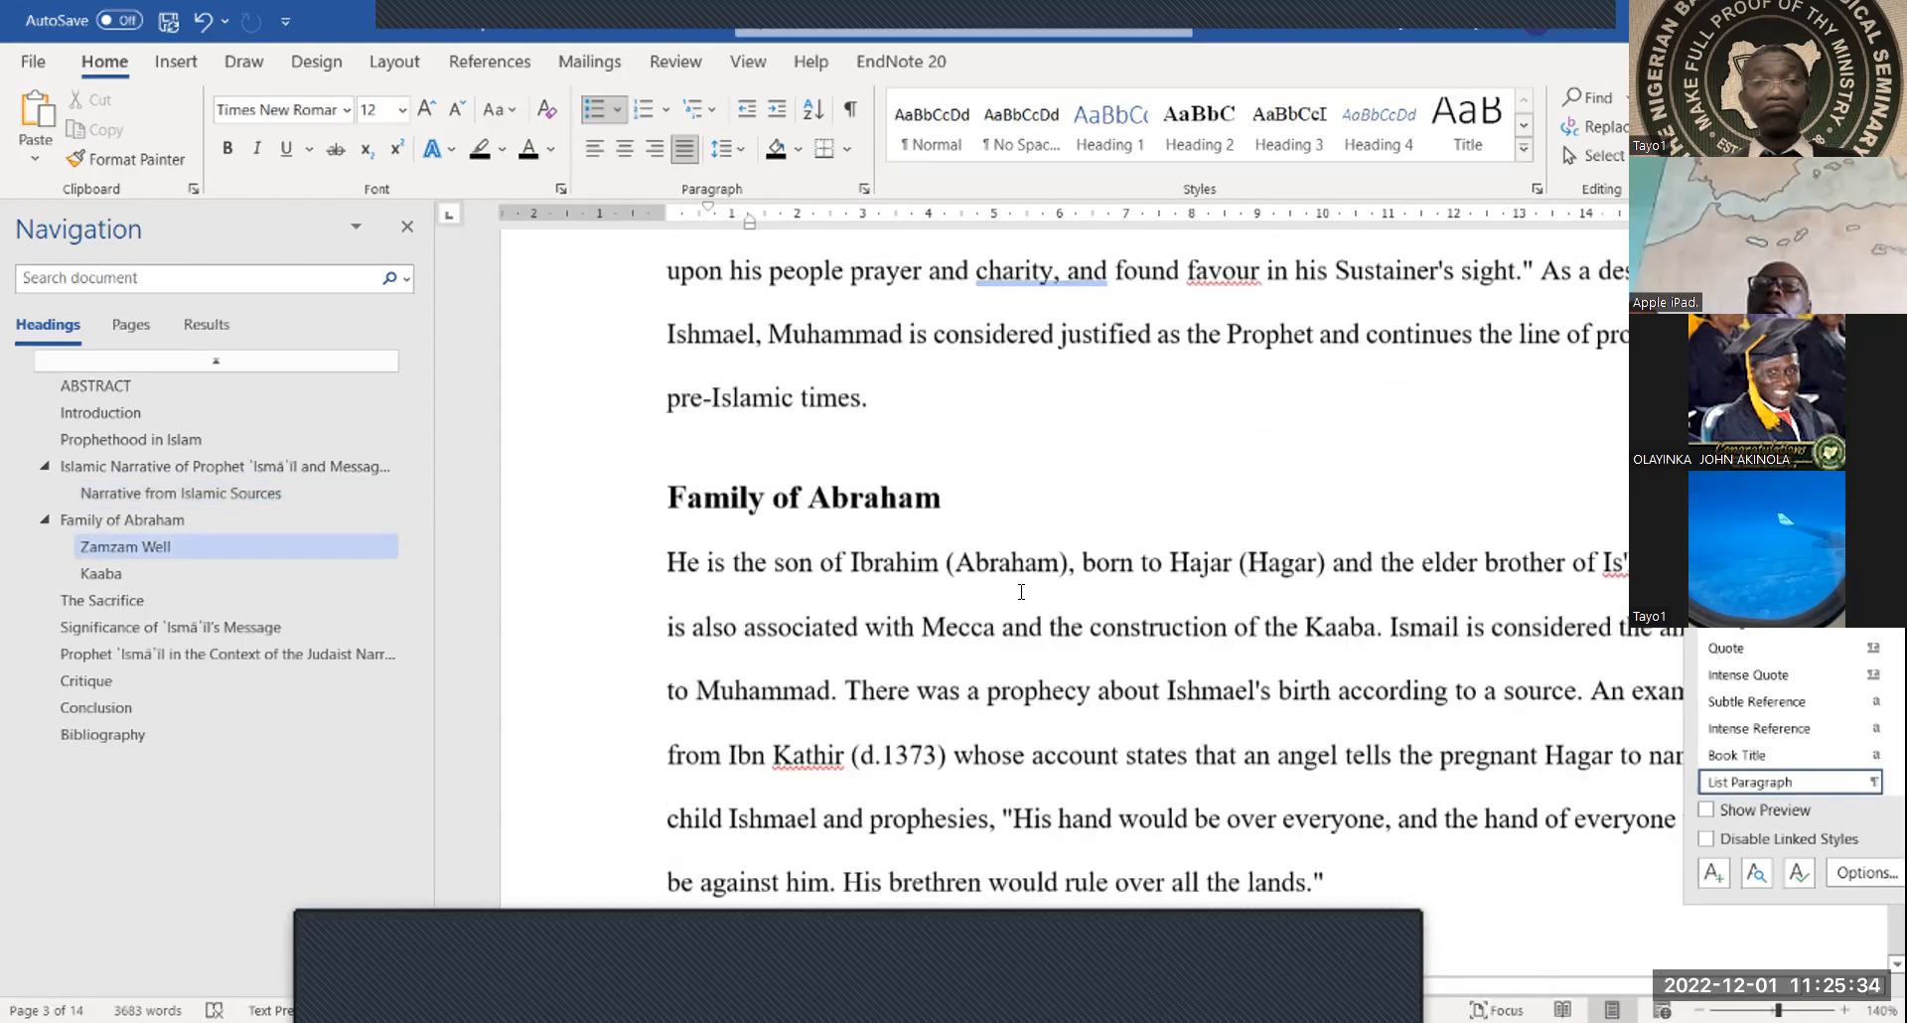
scroll(1022, 592, "down", 12)
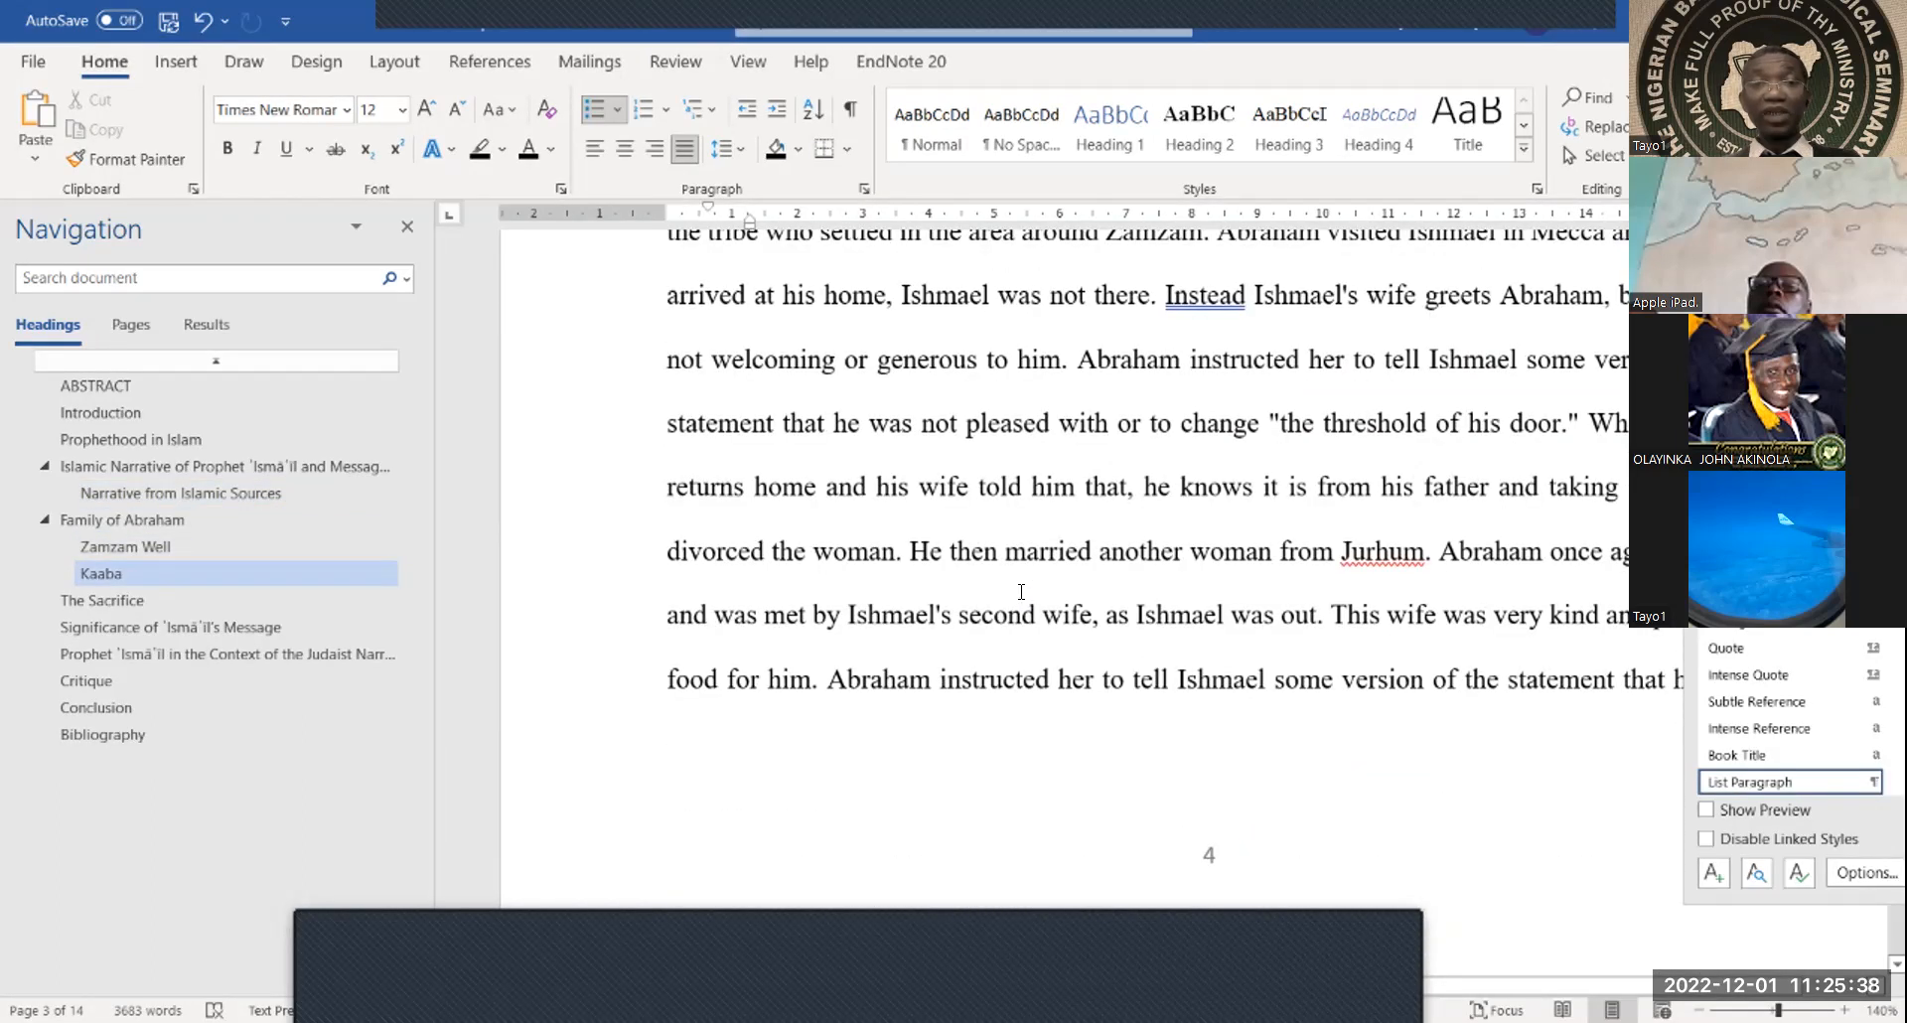
scroll(1021, 592, "down", 15)
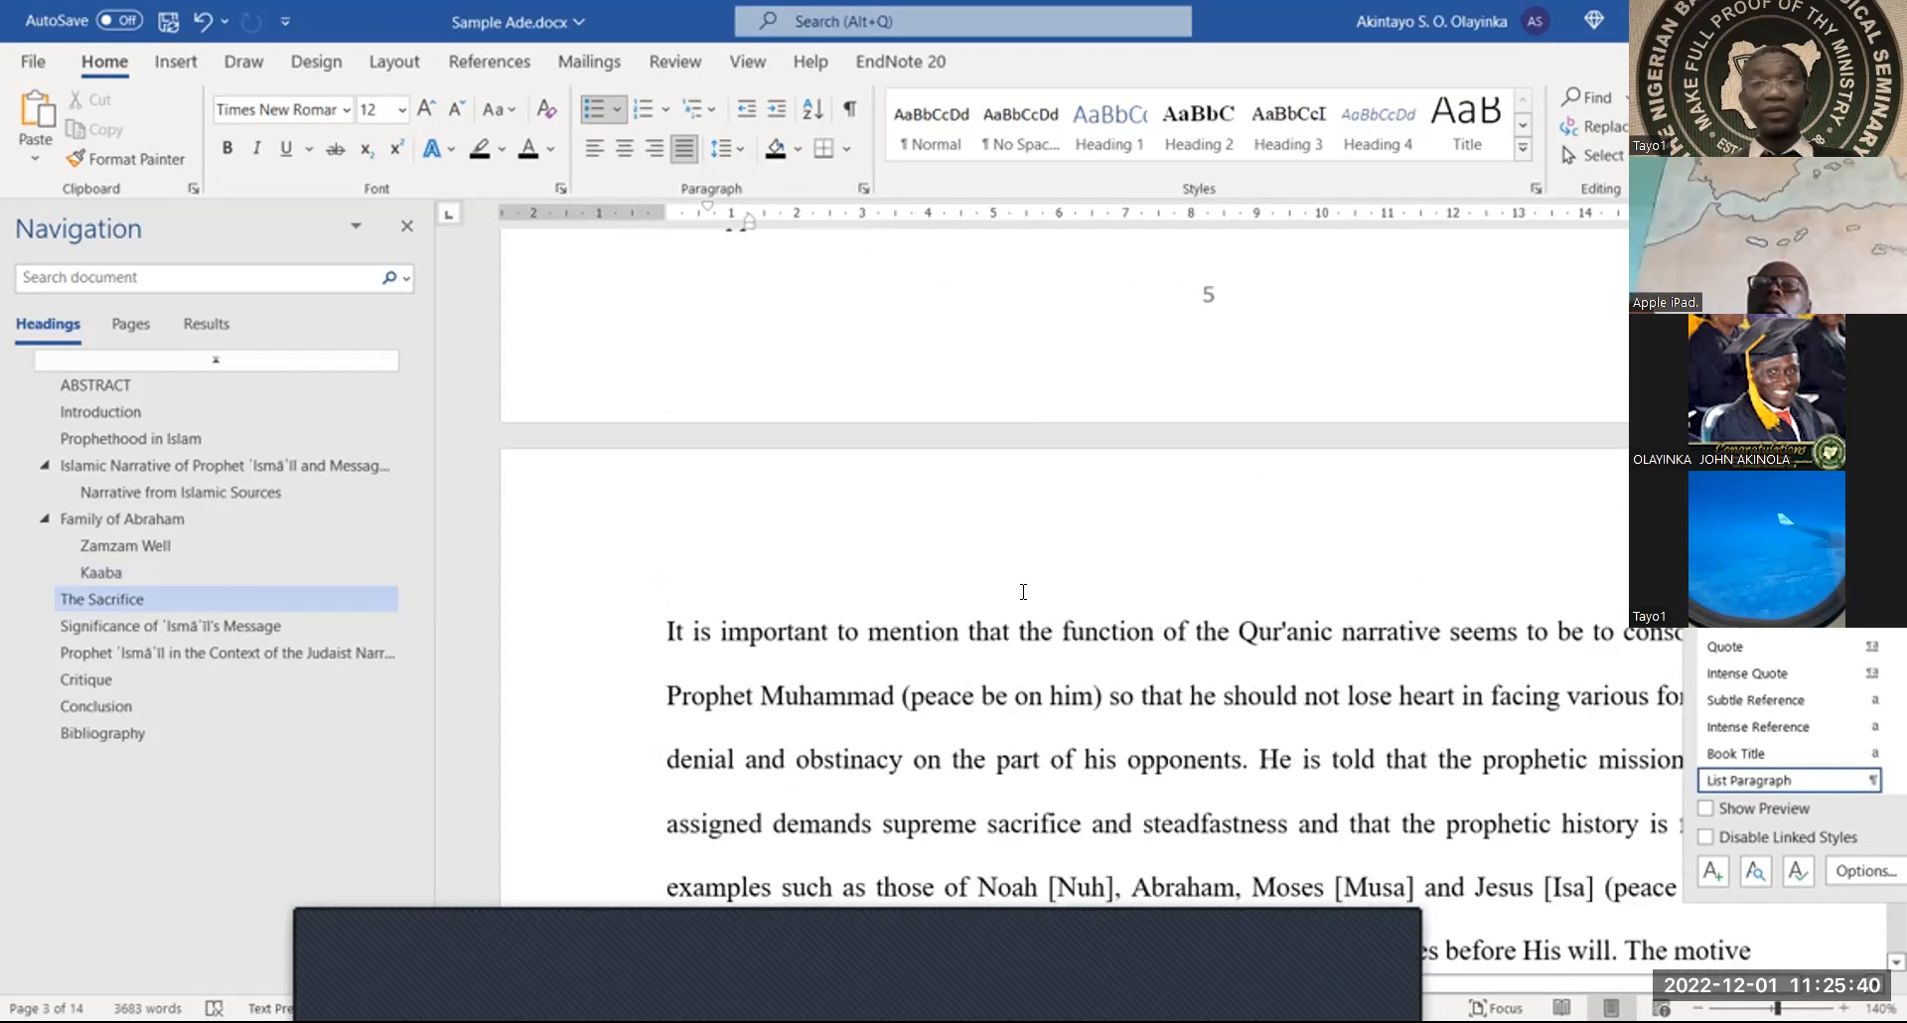
scroll(1023, 592, "down", 15)
scroll(1023, 592, "down", 15)
scroll(1025, 596, "down", 10)
scroll(1025, 596, "up", 3)
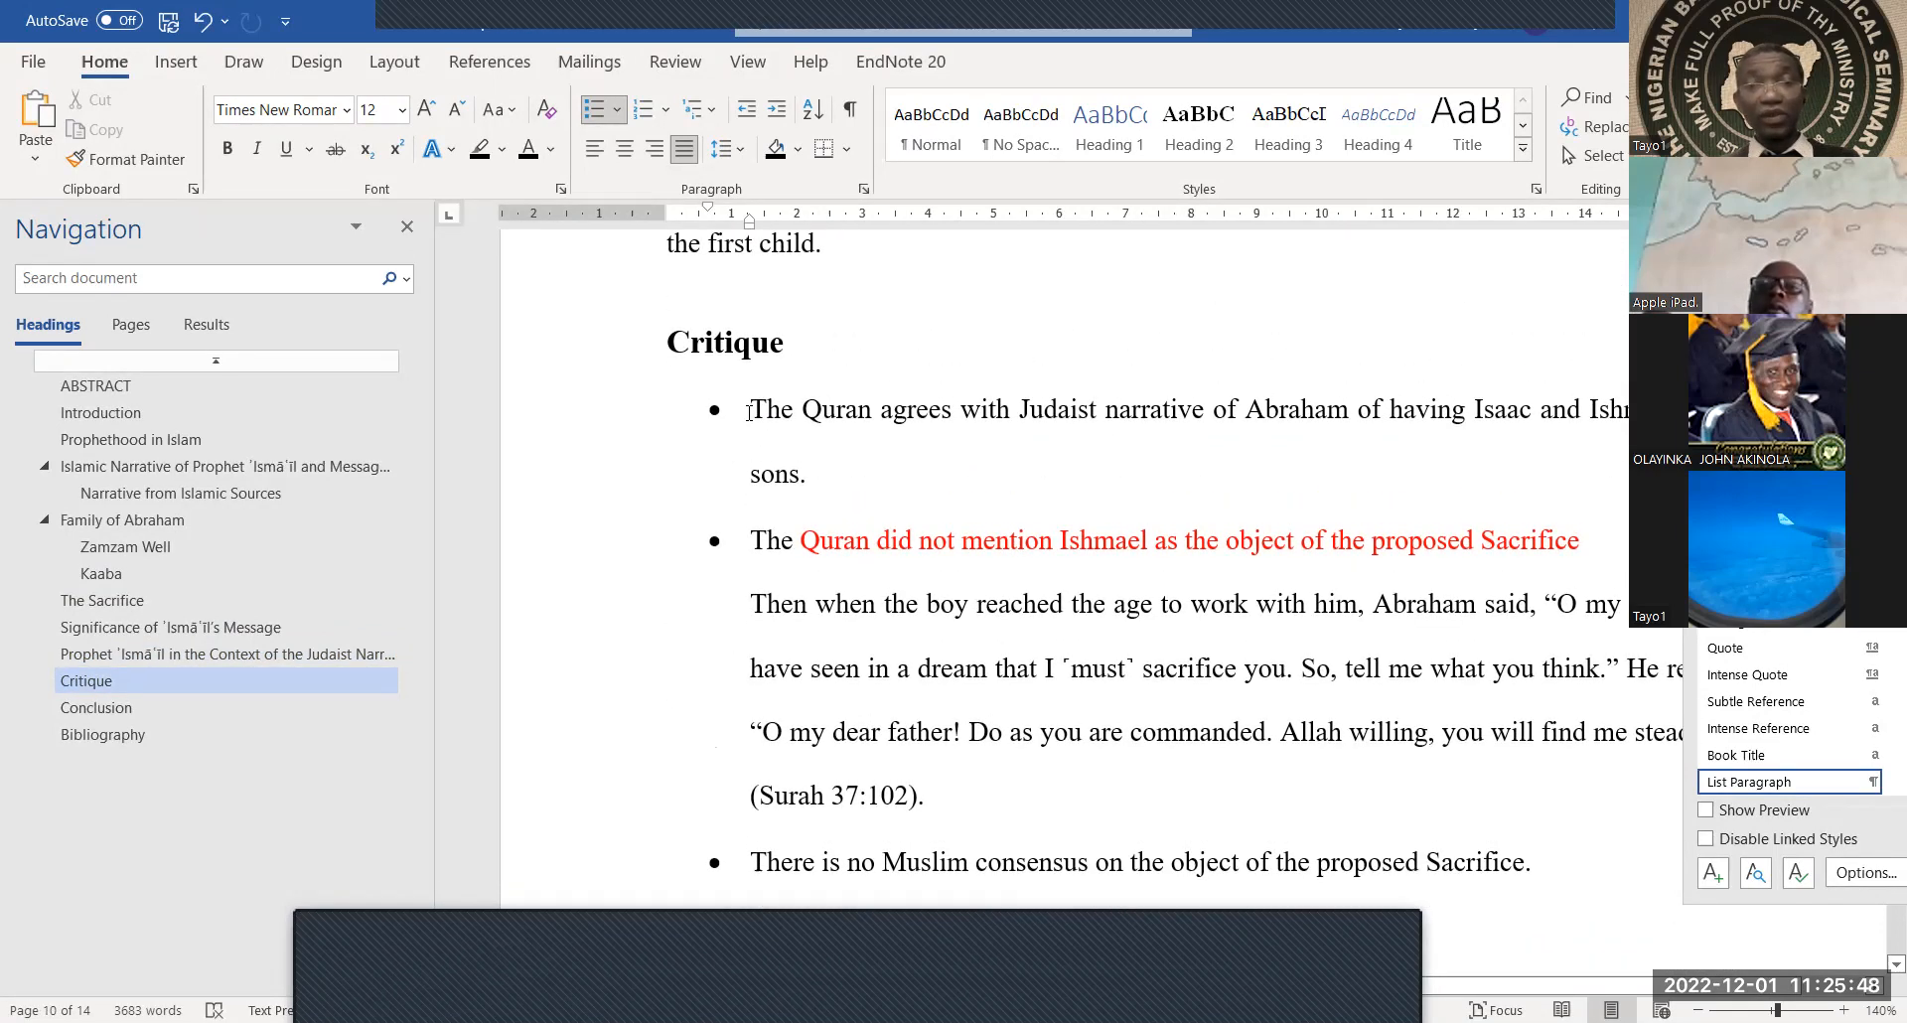
Set the first block of Critique bullets to 1.0 line spacing
left_click_drag(962, 929, 1549, 894)
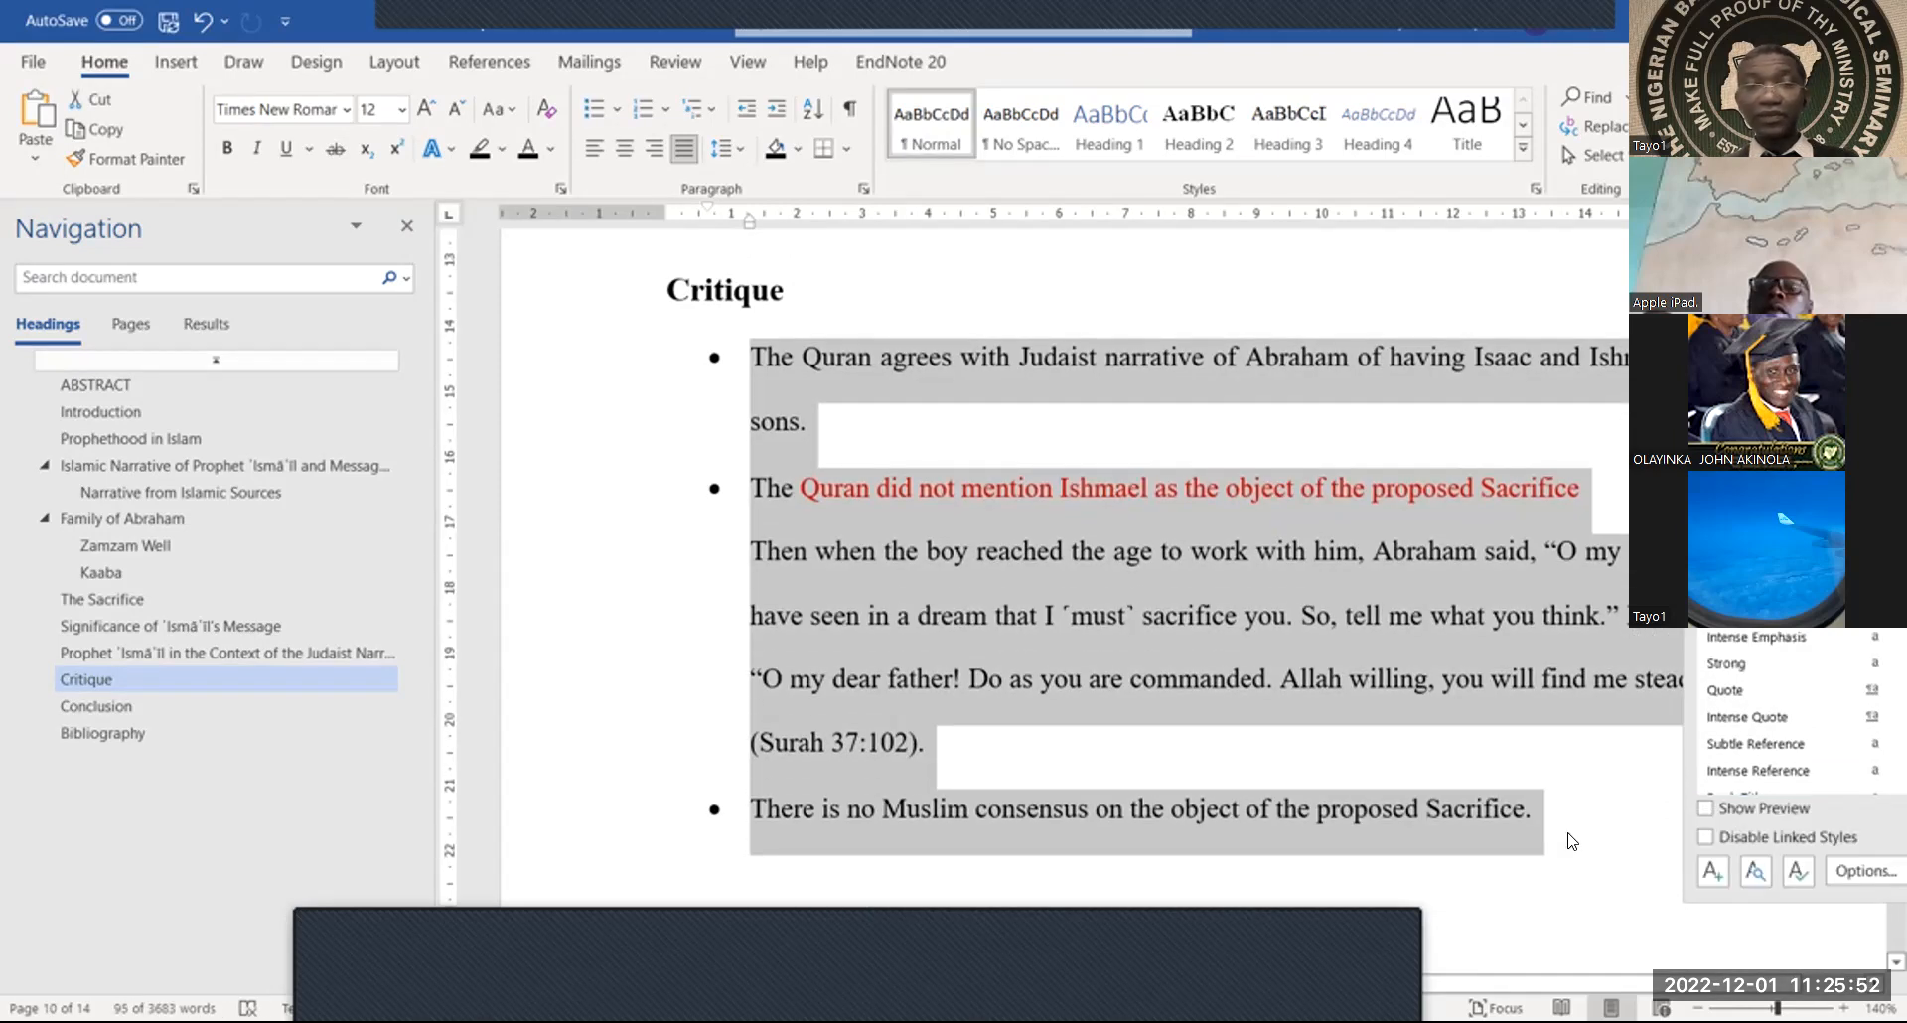
scroll(1570, 835, "down", 7)
scroll(1569, 833, "down", 2)
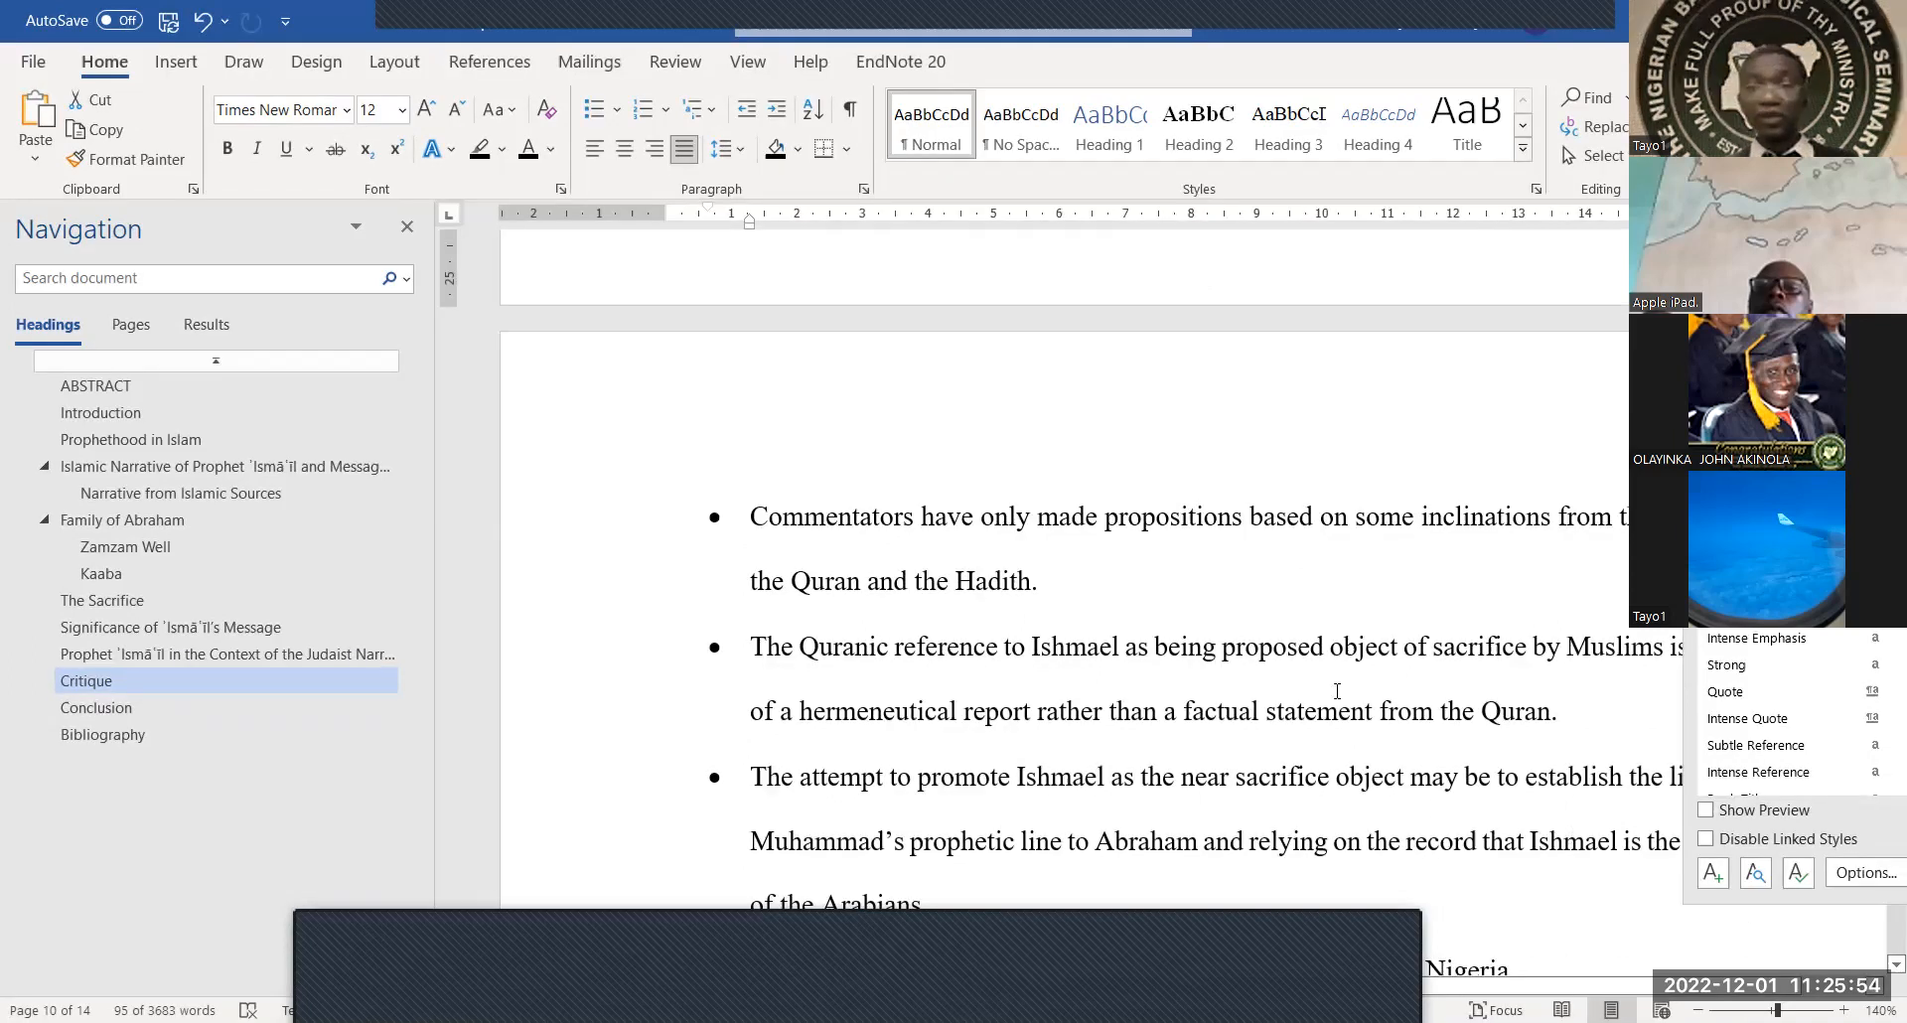
scroll(1345, 684, "up", 6)
left_click(1019, 524)
left_click_drag(745, 381, 1603, 898)
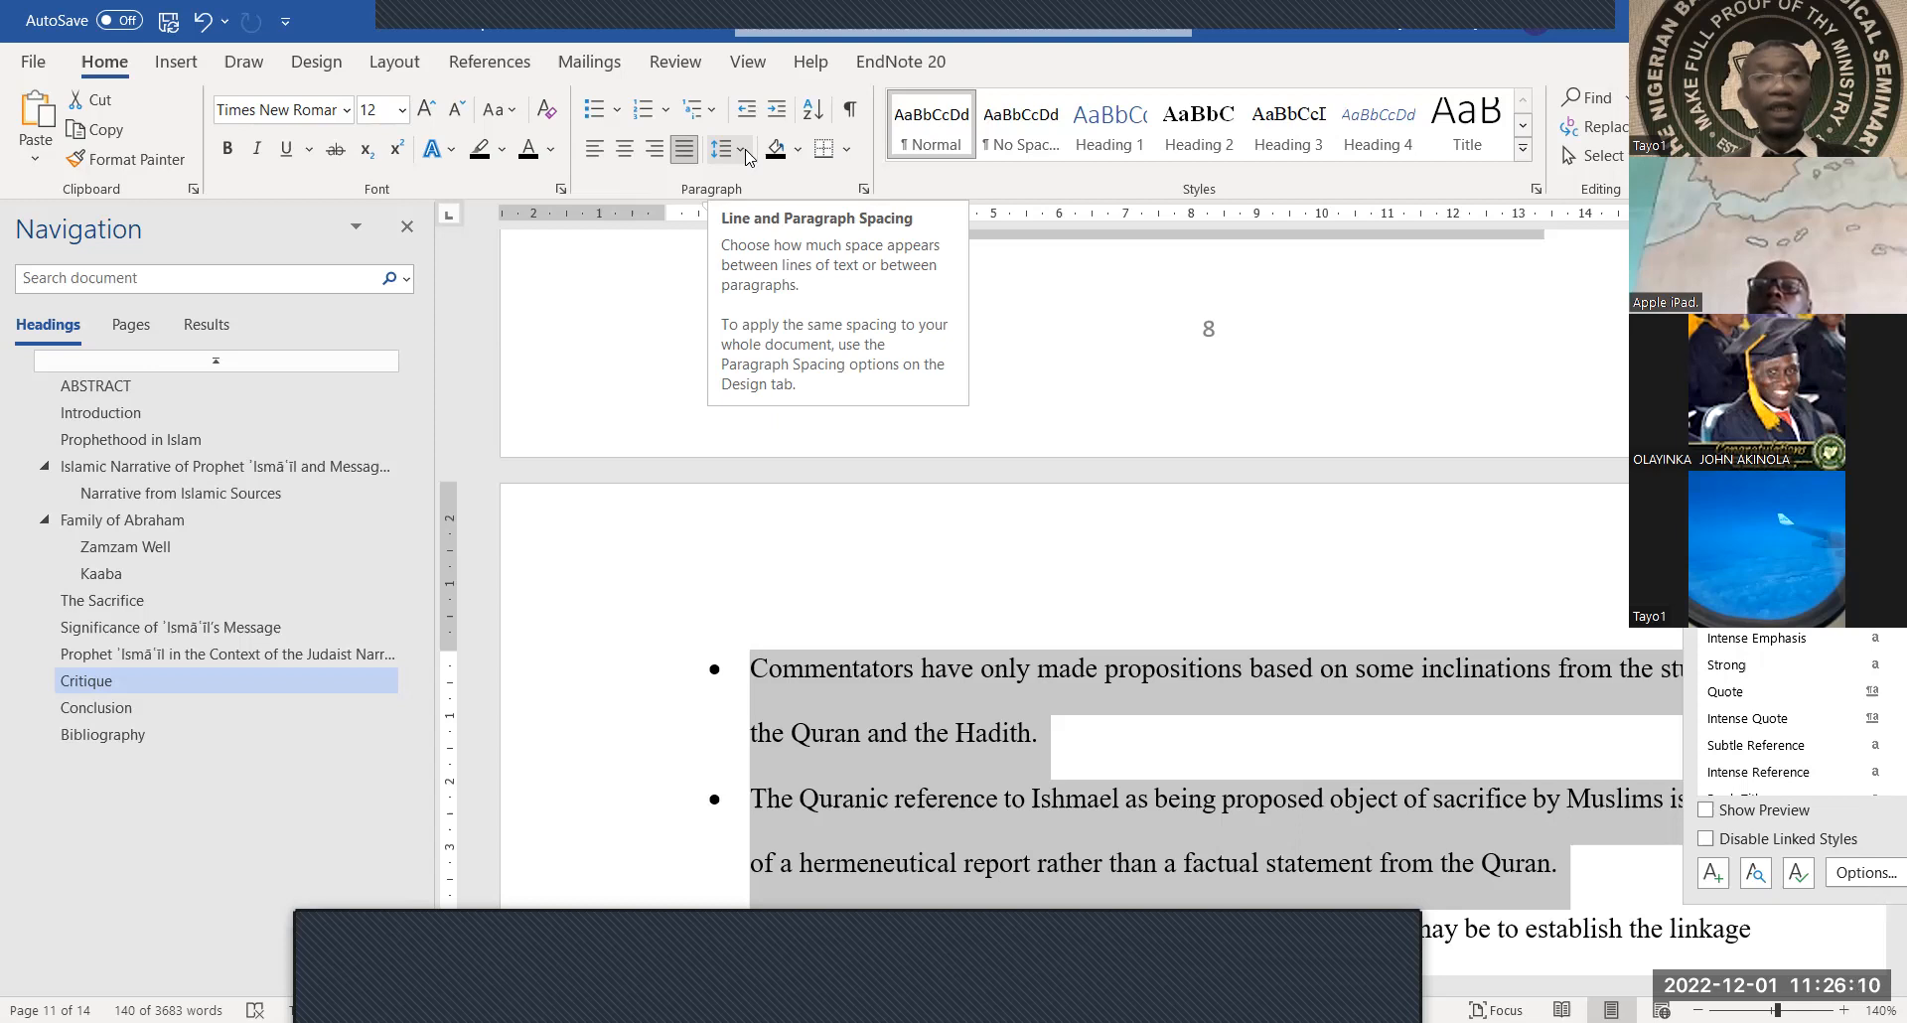
left_click(748, 157)
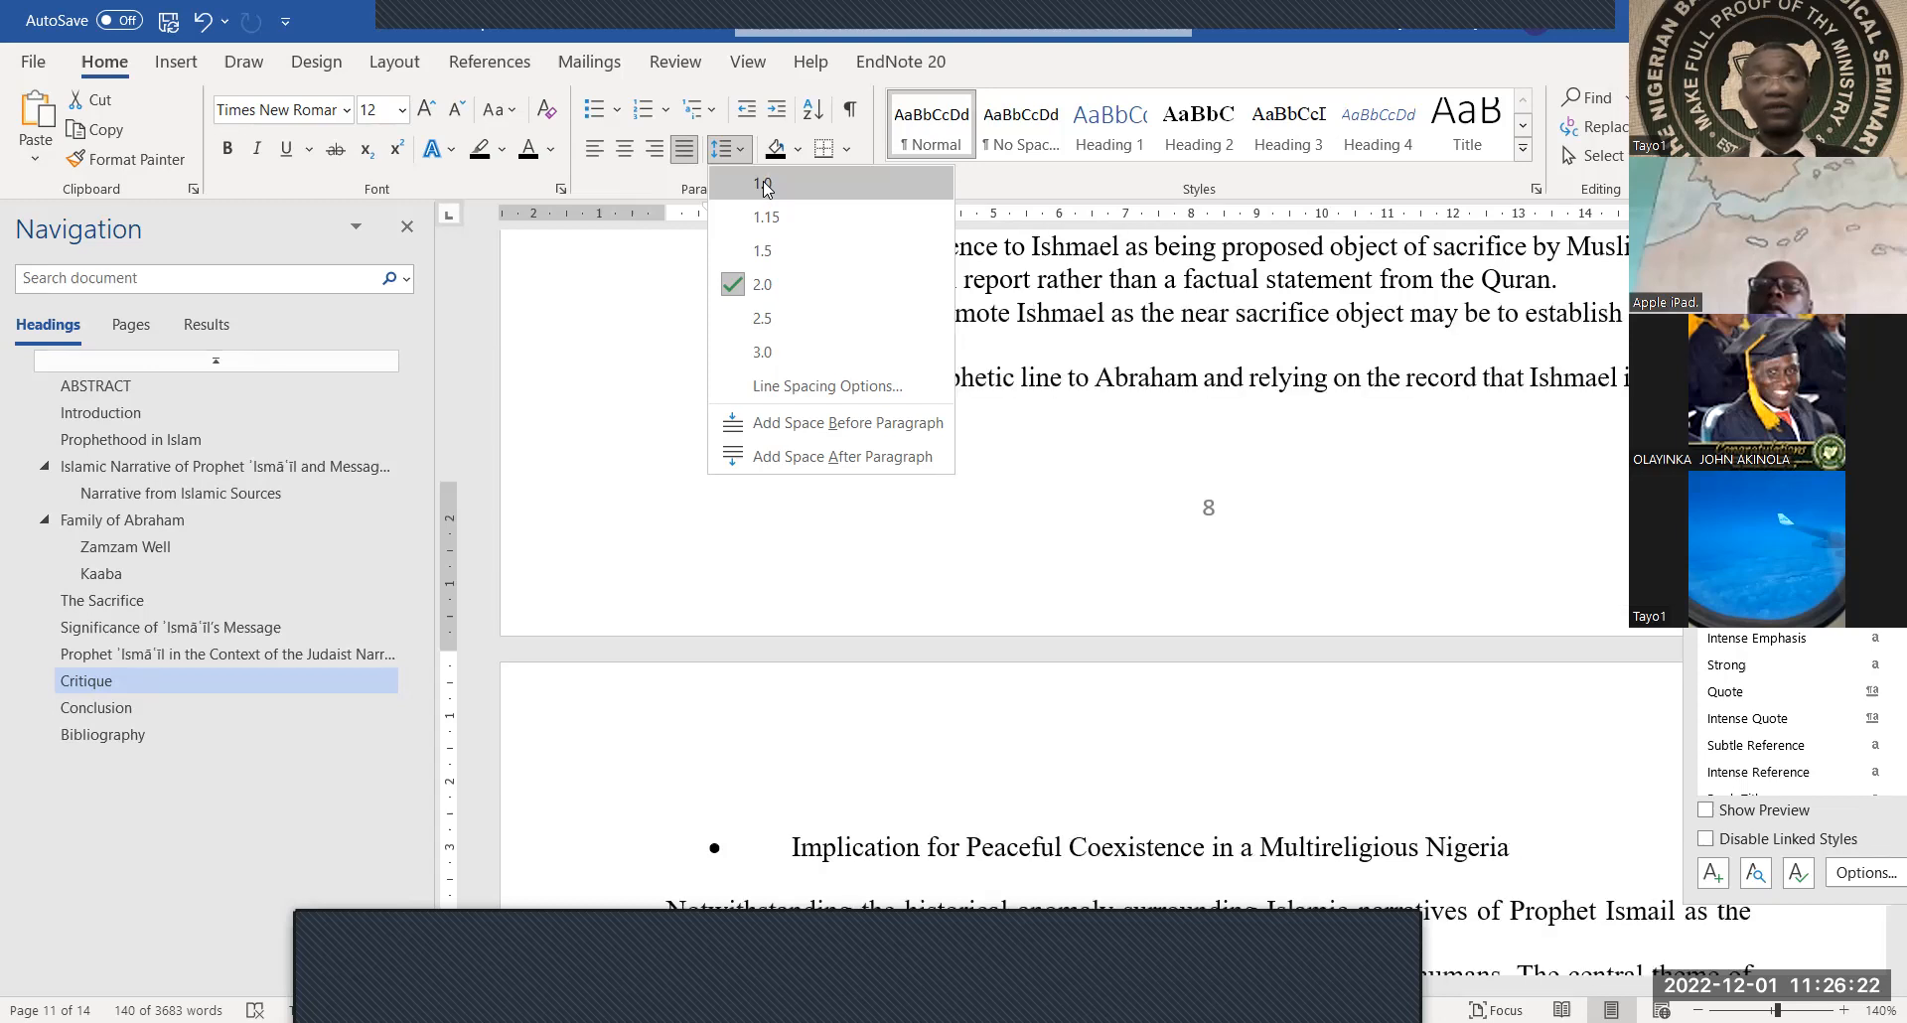
left_click(765, 187)
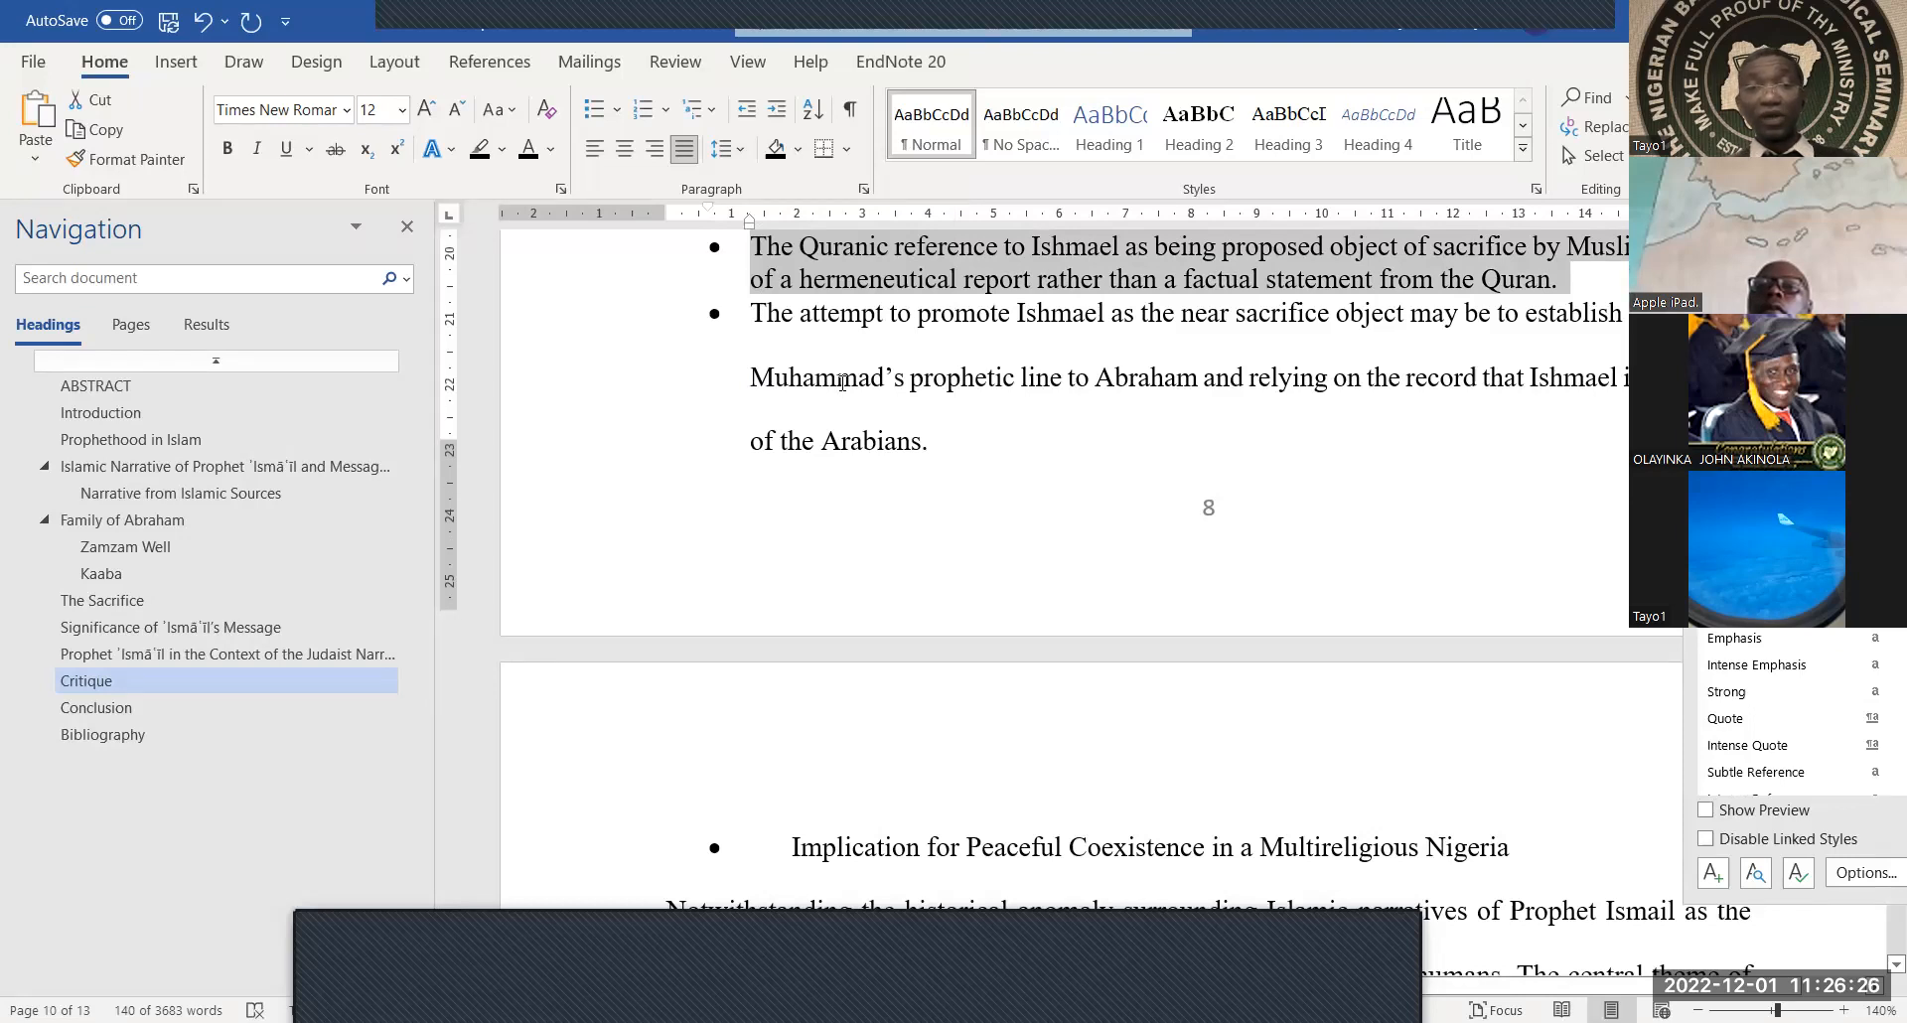
Single-space the remaining bullets through the Implication line, bringing the paper to 13 pages
scroll(840, 392, "down", 1)
left_click_drag(752, 260, 859, 739)
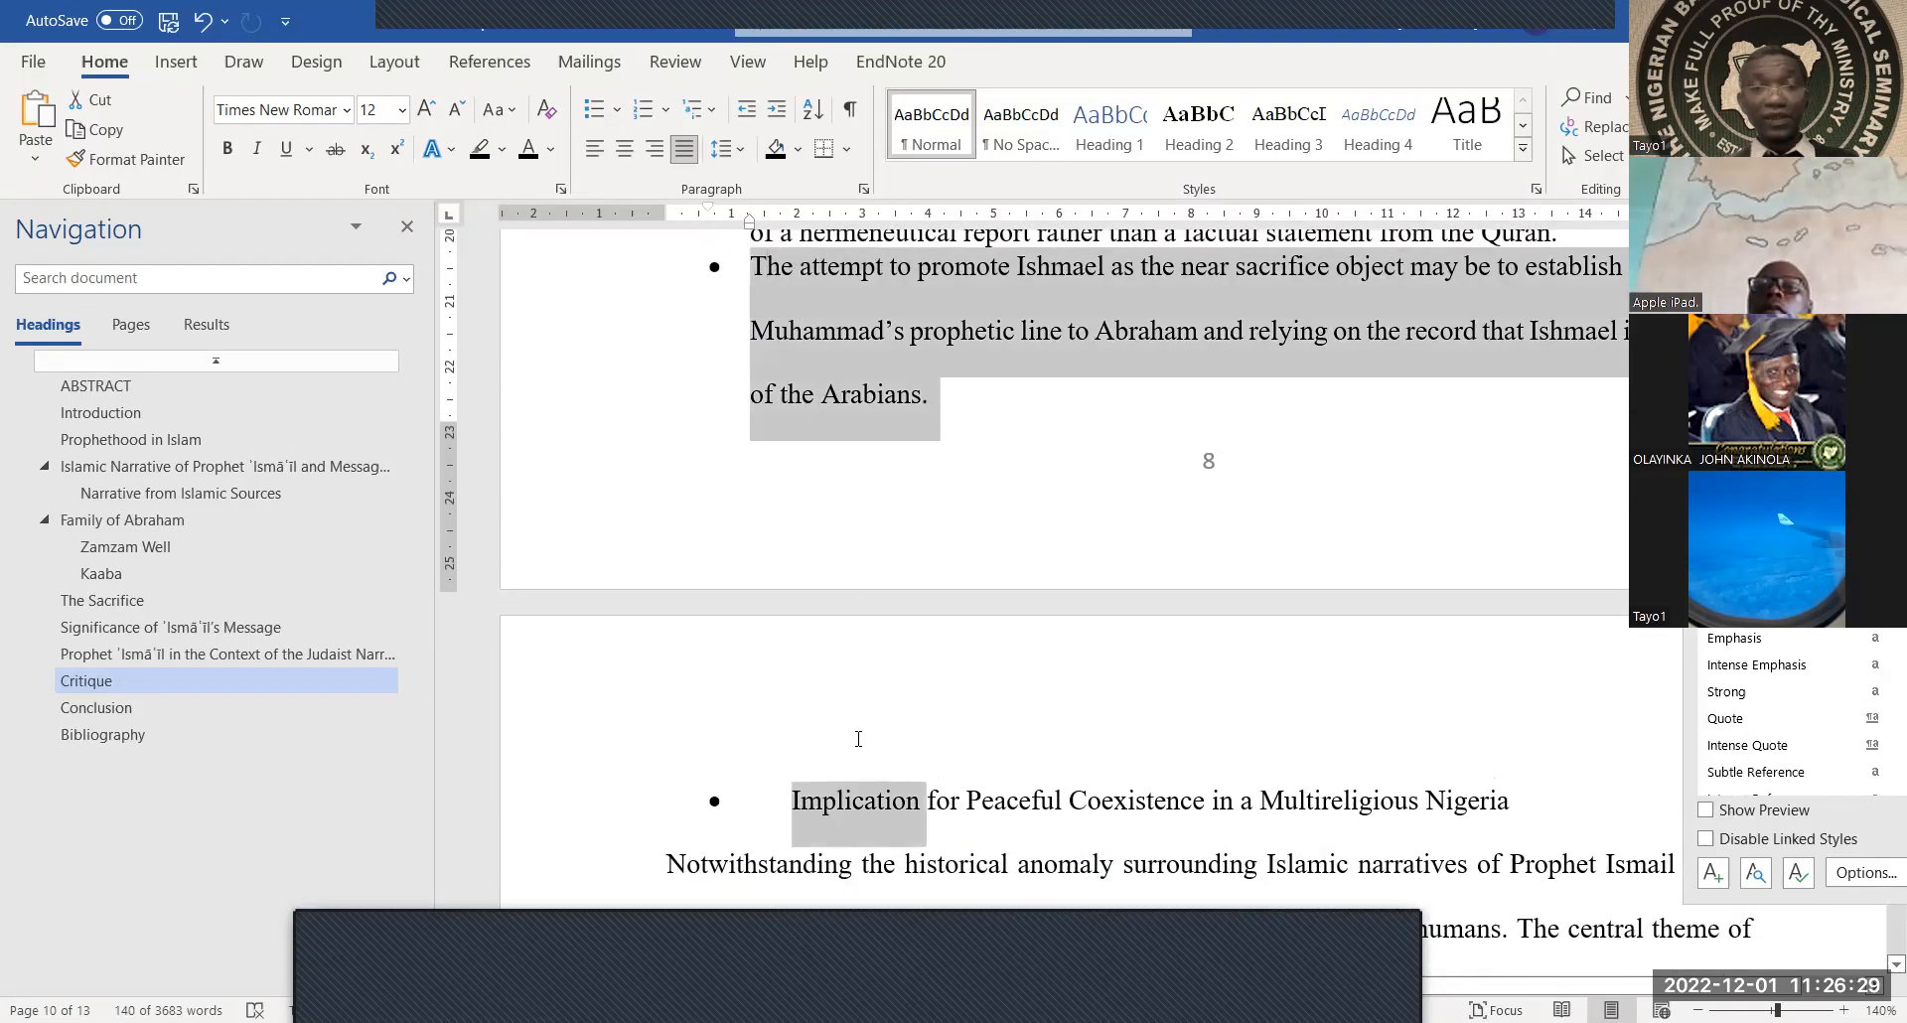
left_click(730, 149)
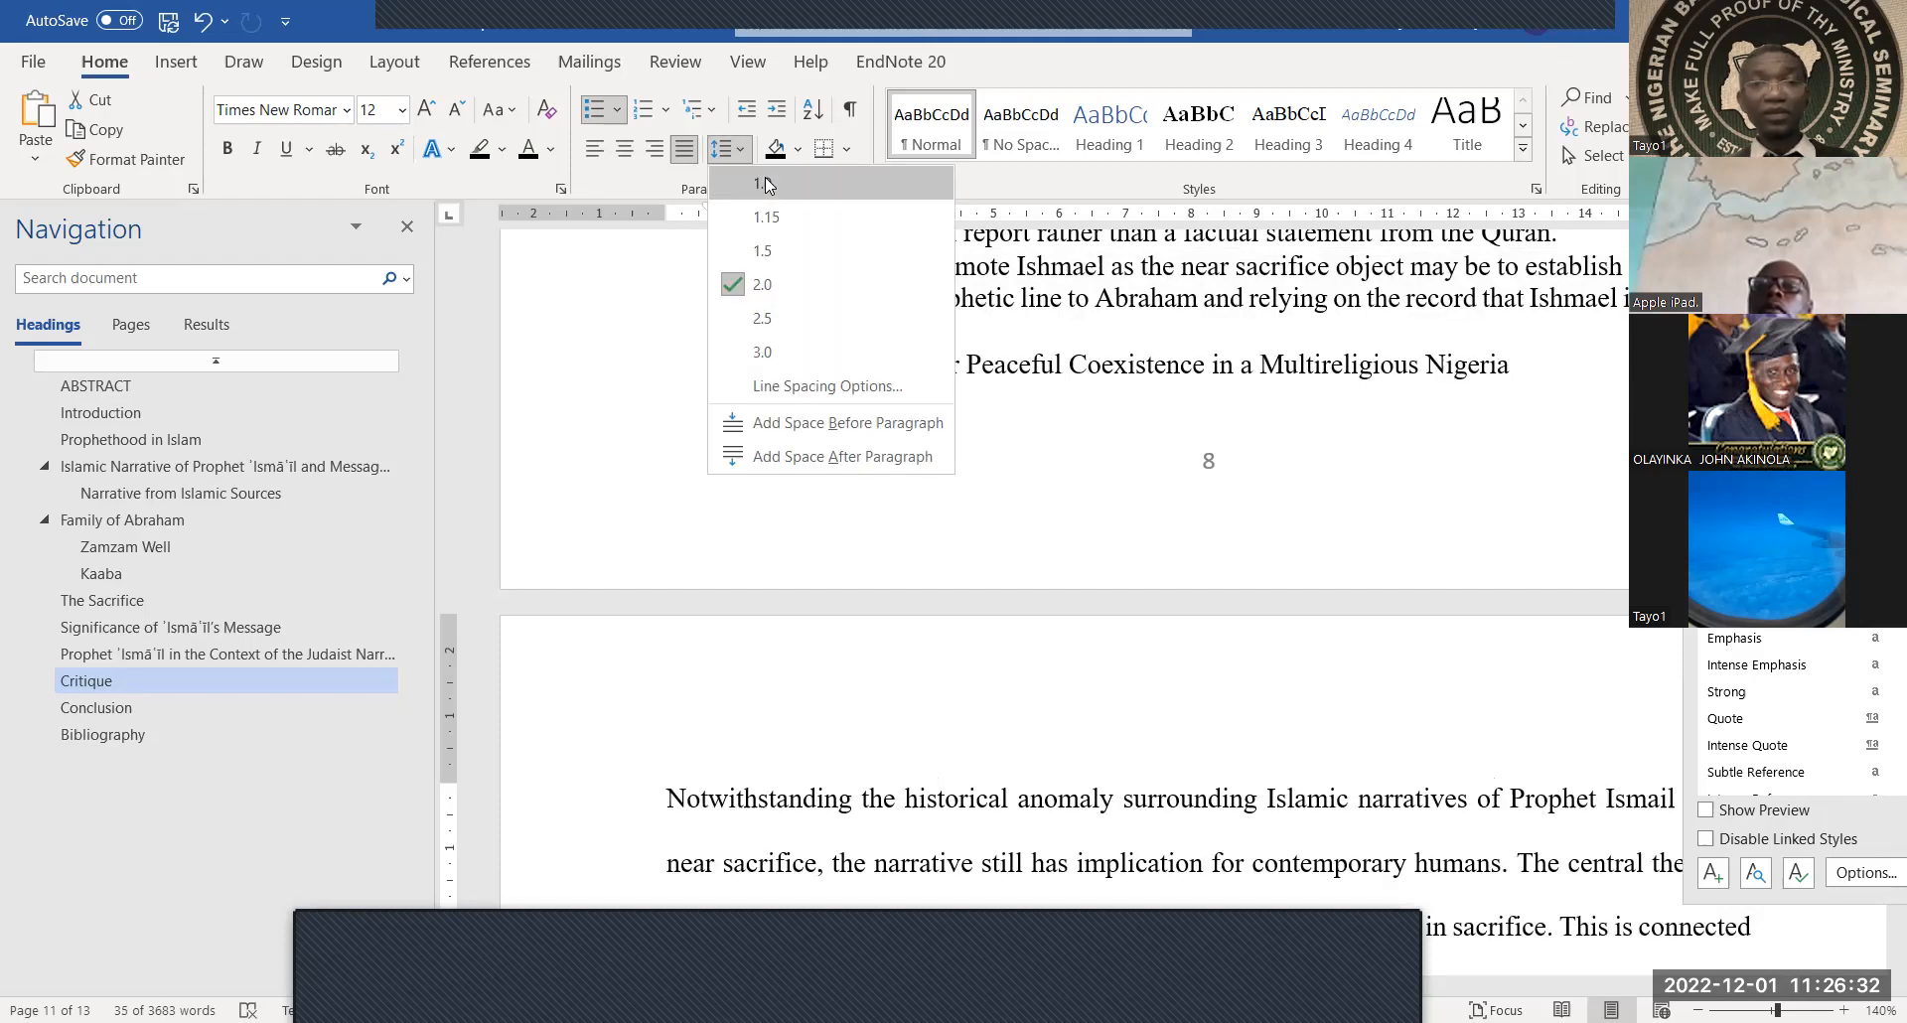
left_click(761, 197)
left_click(816, 387)
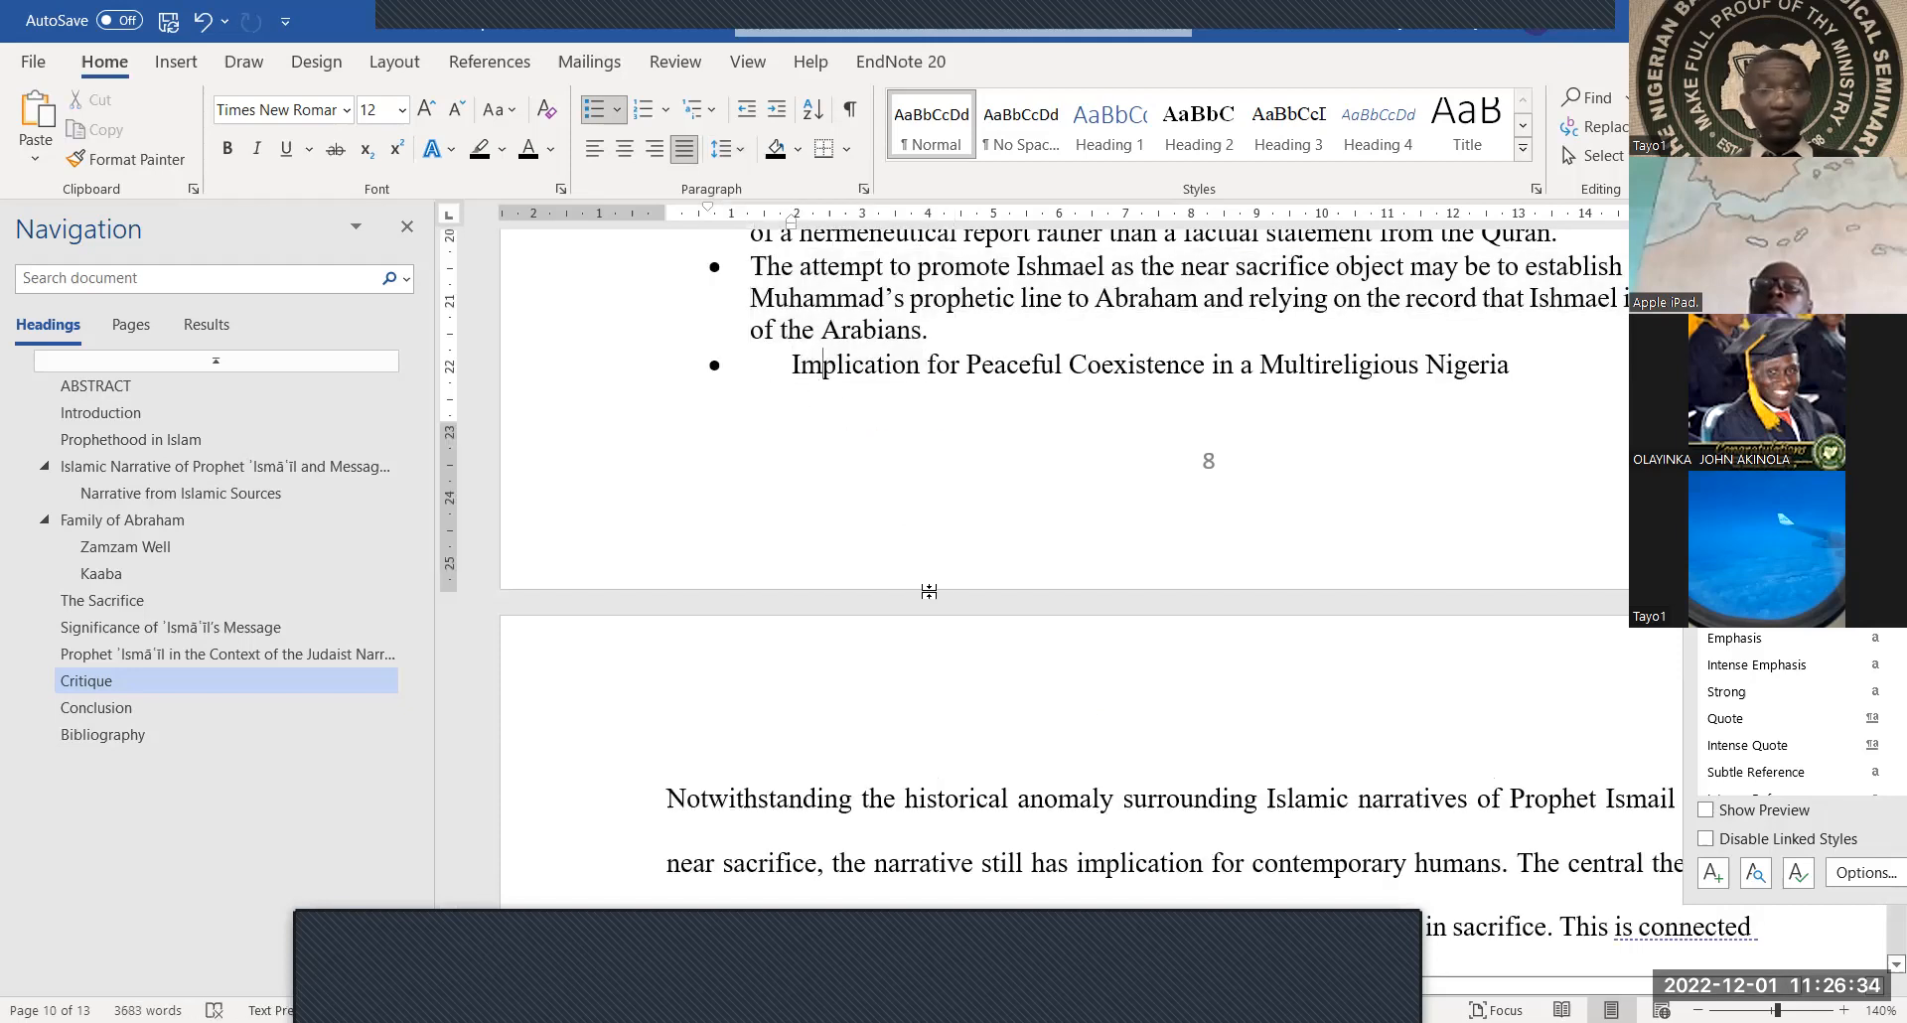
scroll(930, 592, "down", 1)
Place the cursor on the blank line just above the Bibliography heading on page 12
scroll(930, 592, "down", 15)
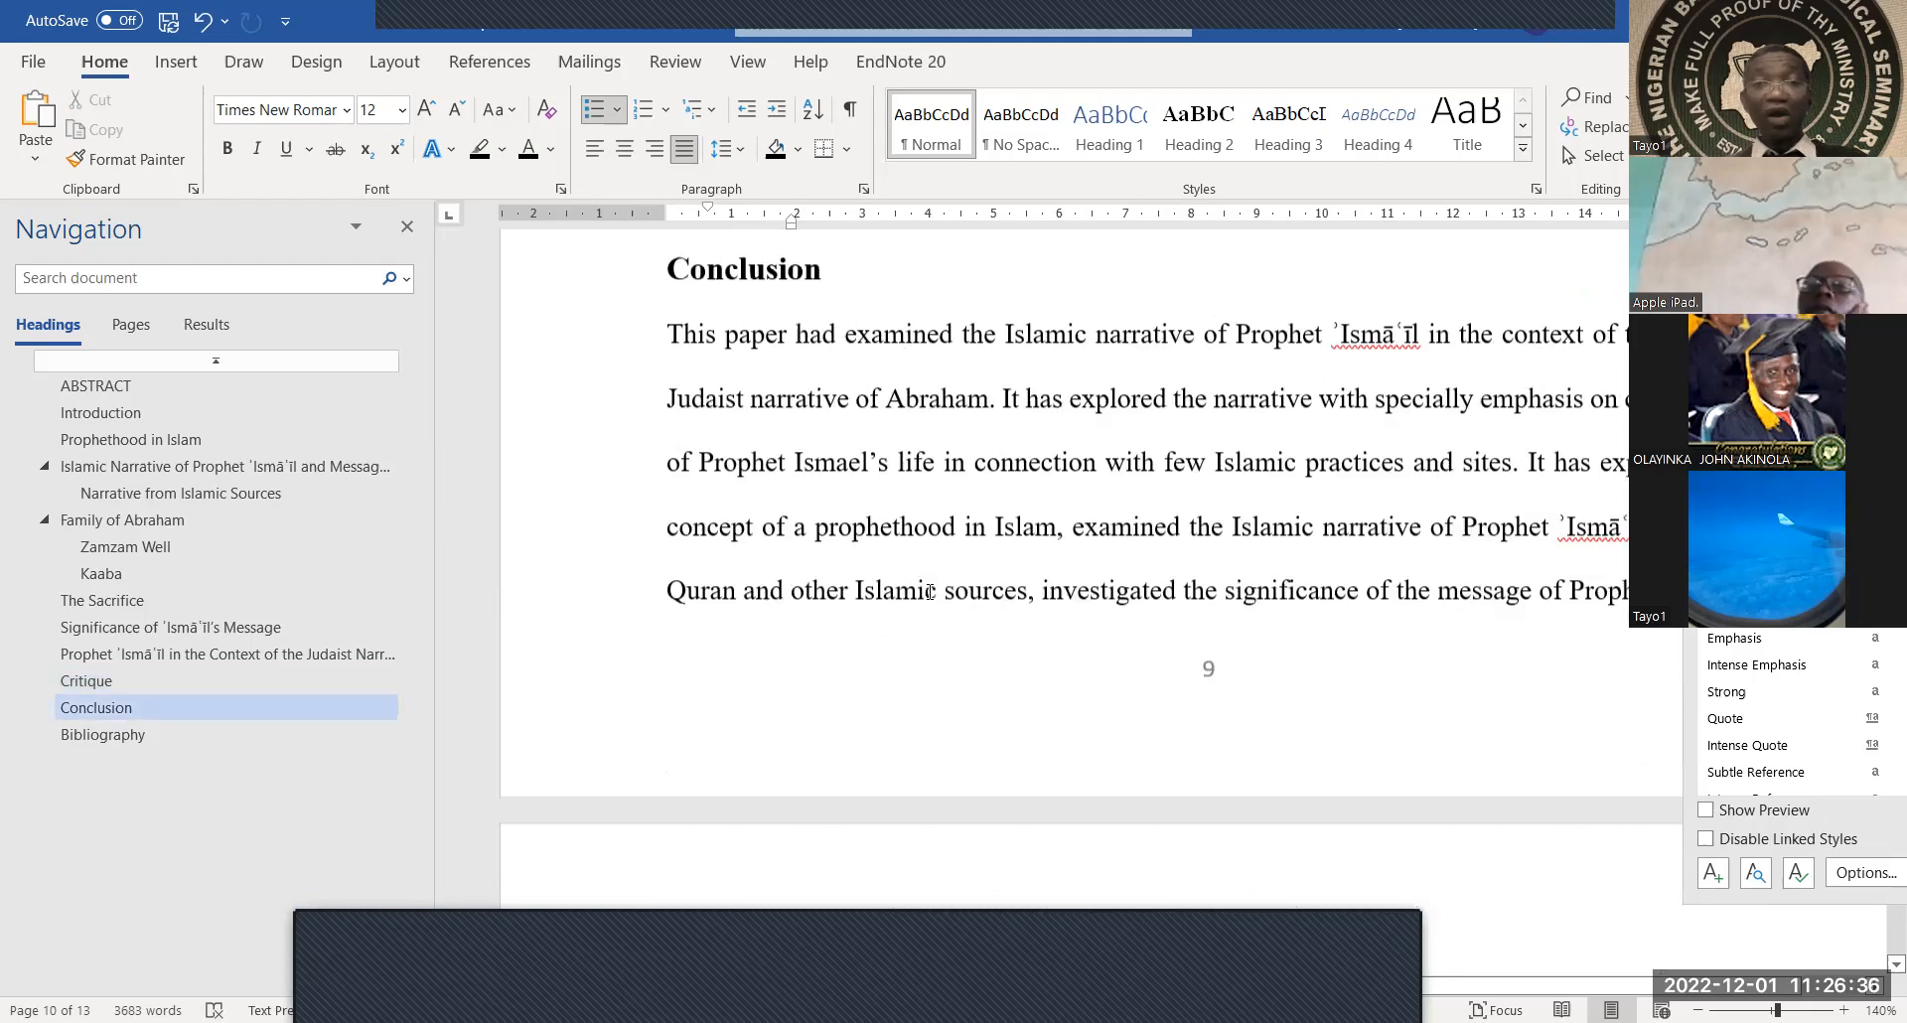
scroll(930, 592, "down", 8)
scroll(1206, 444, "up", 4)
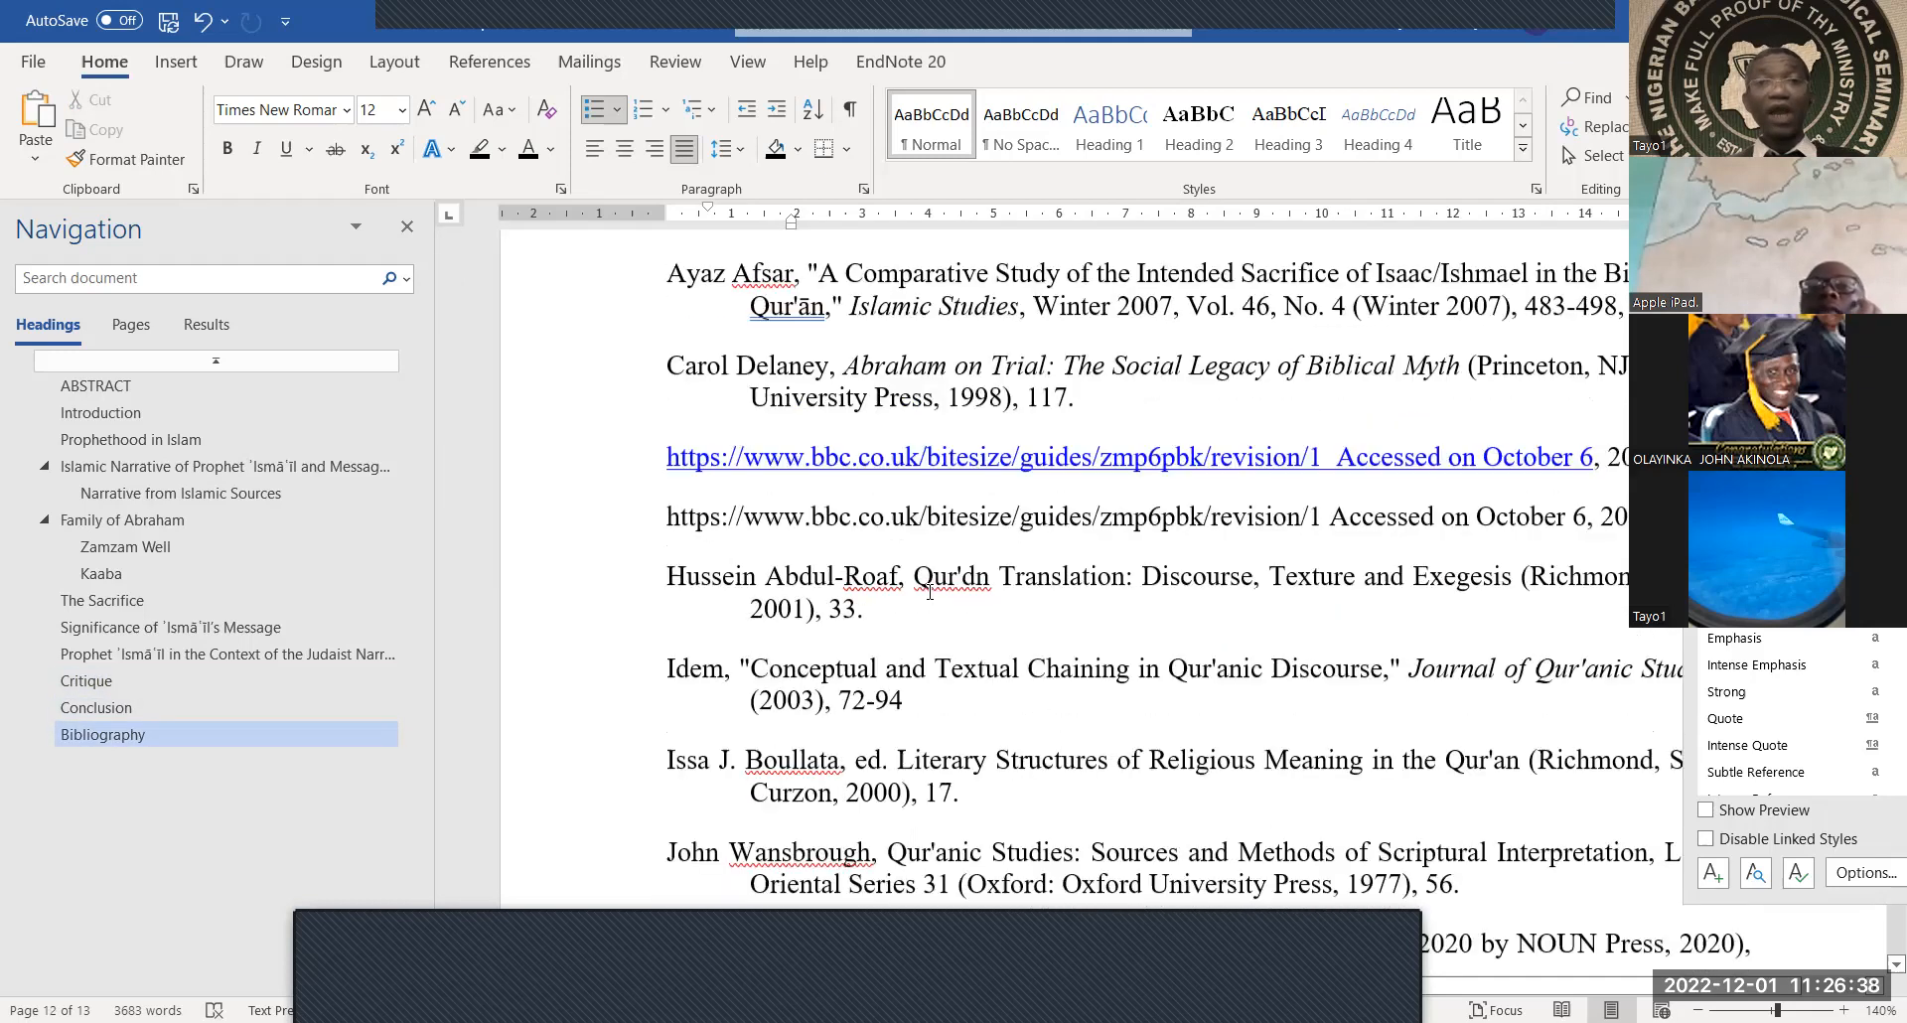
scroll(1206, 444, "up", 6)
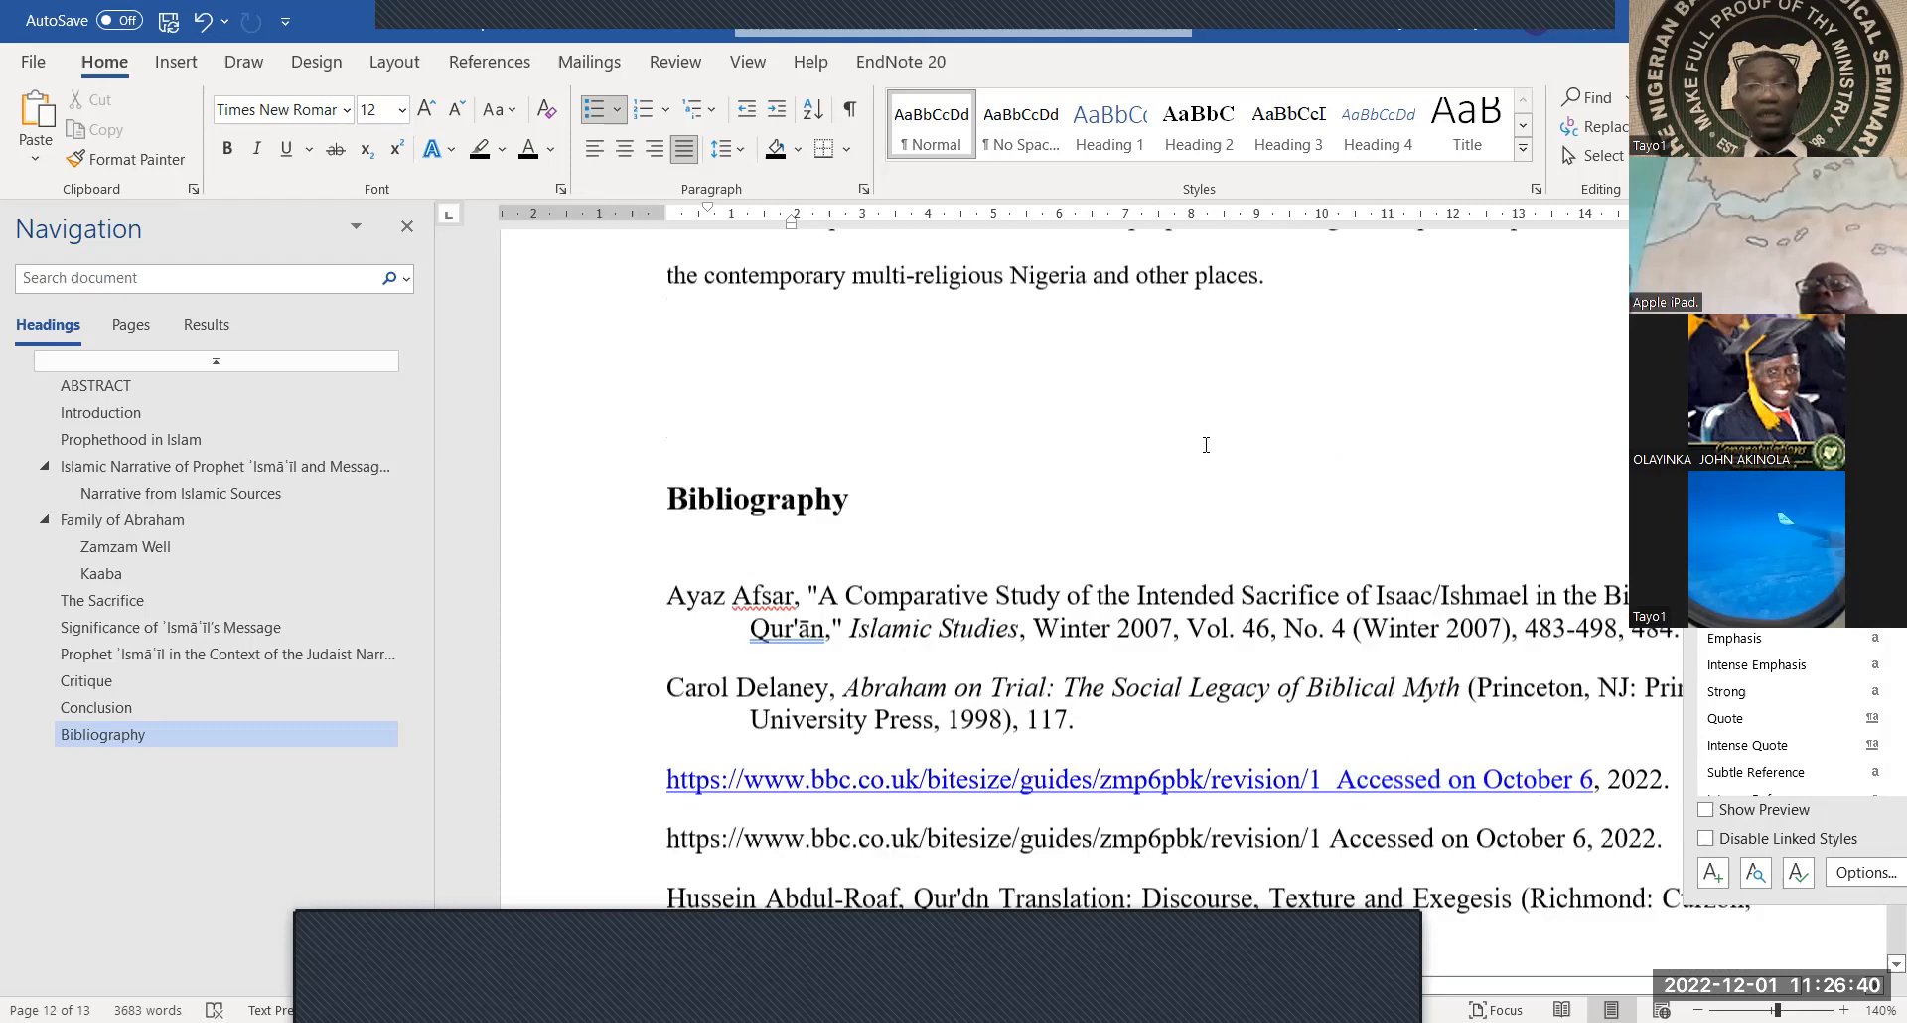
scroll(1205, 444, "up", 3)
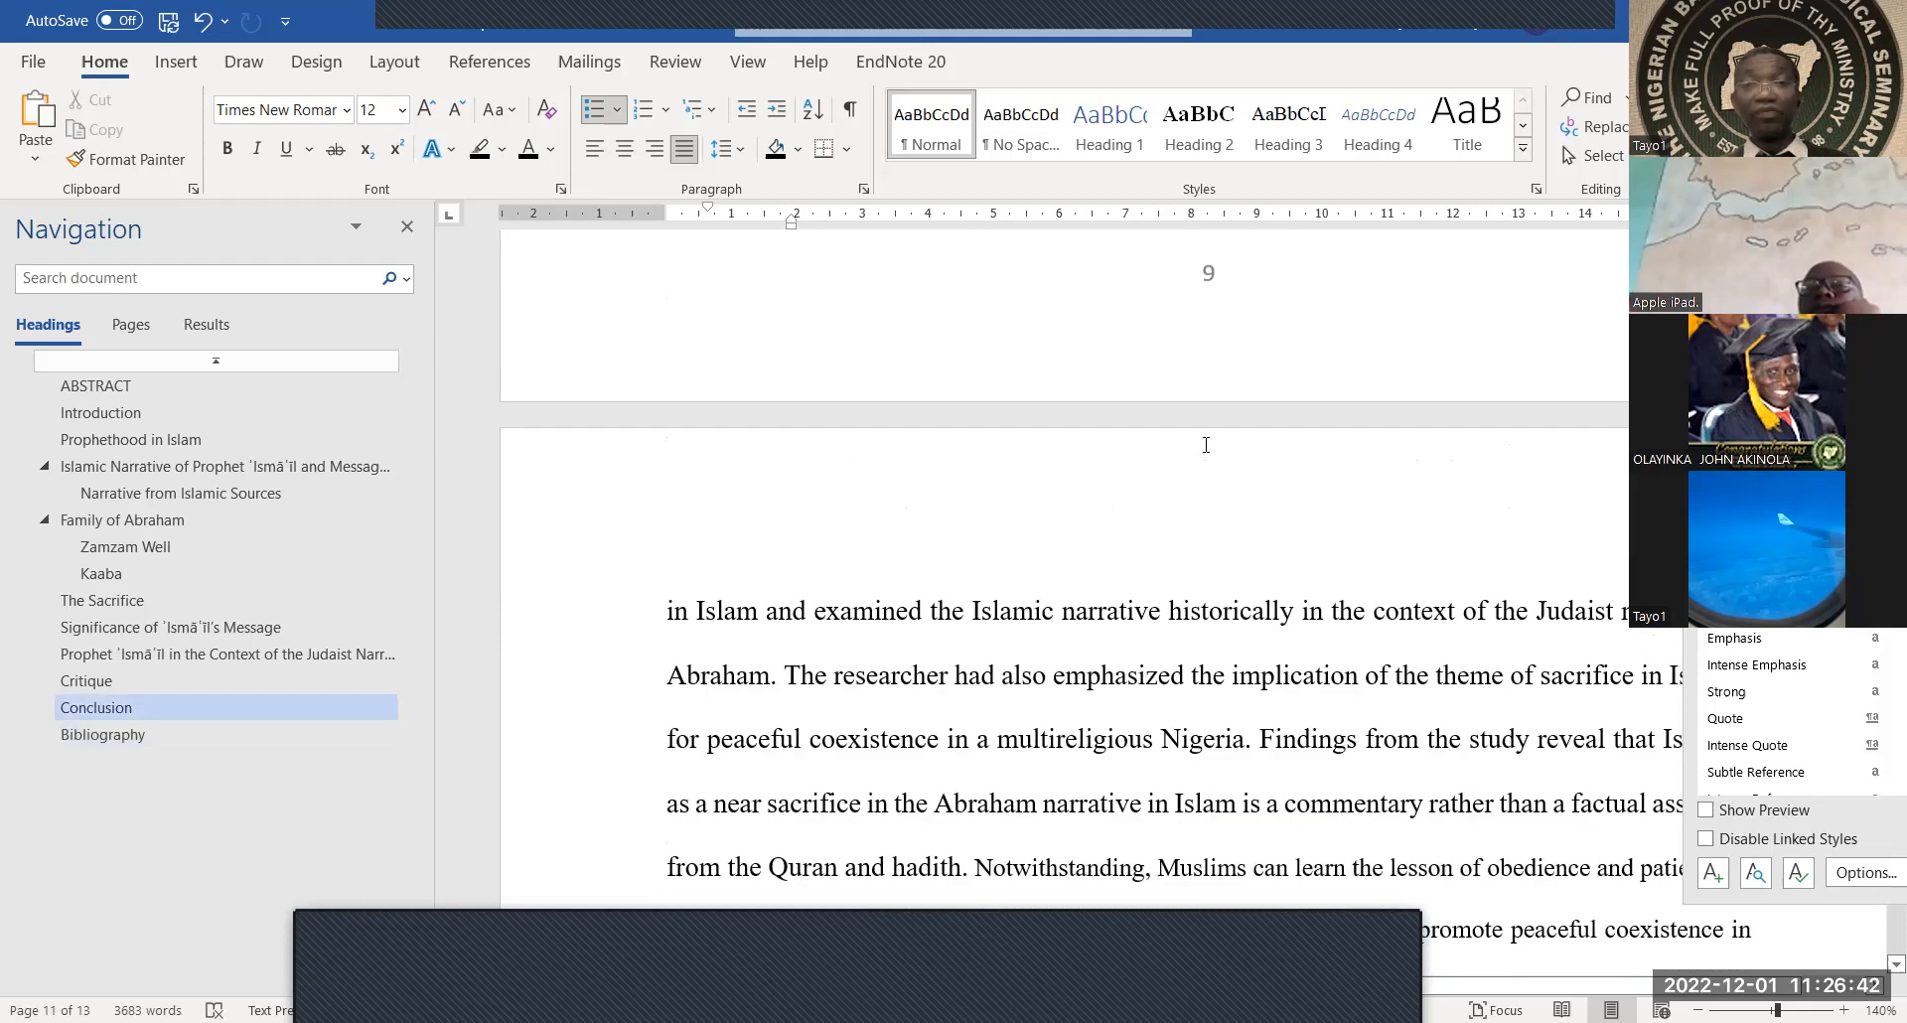
scroll(1206, 444, "down", 4)
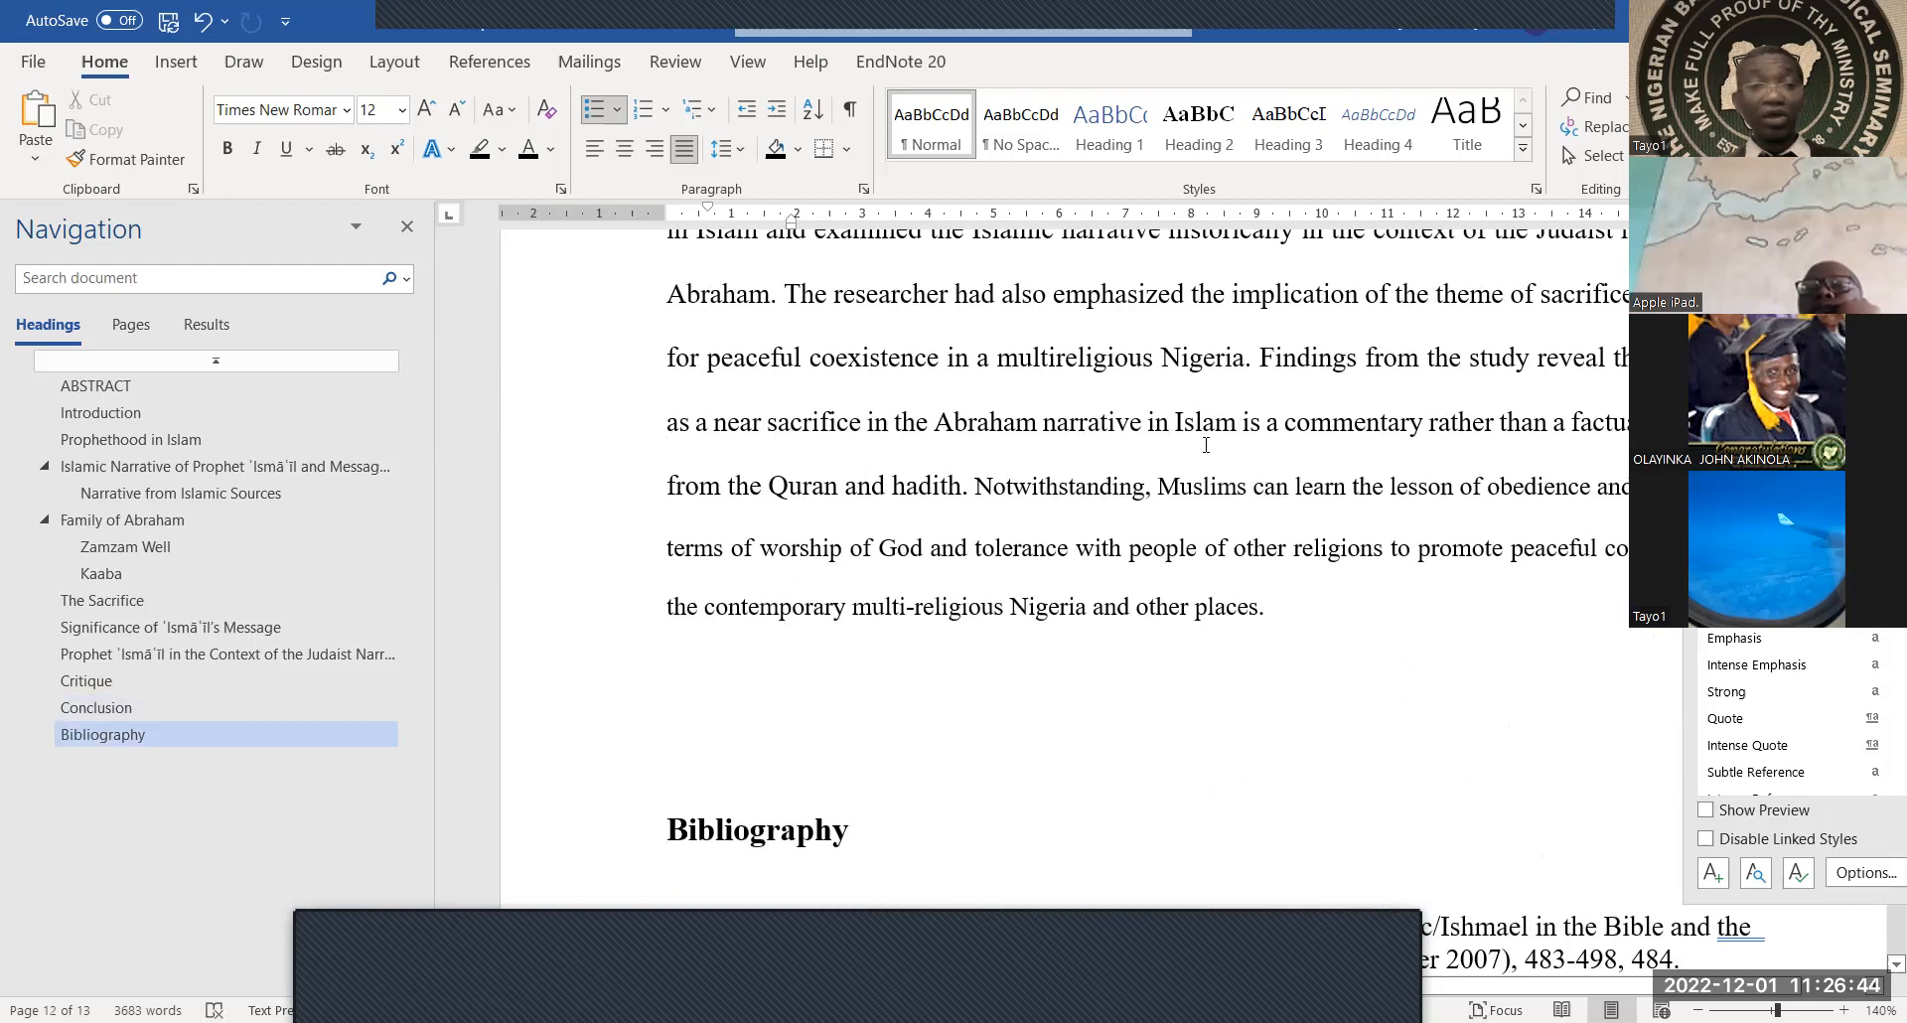
scroll(1014, 596, "down", 15)
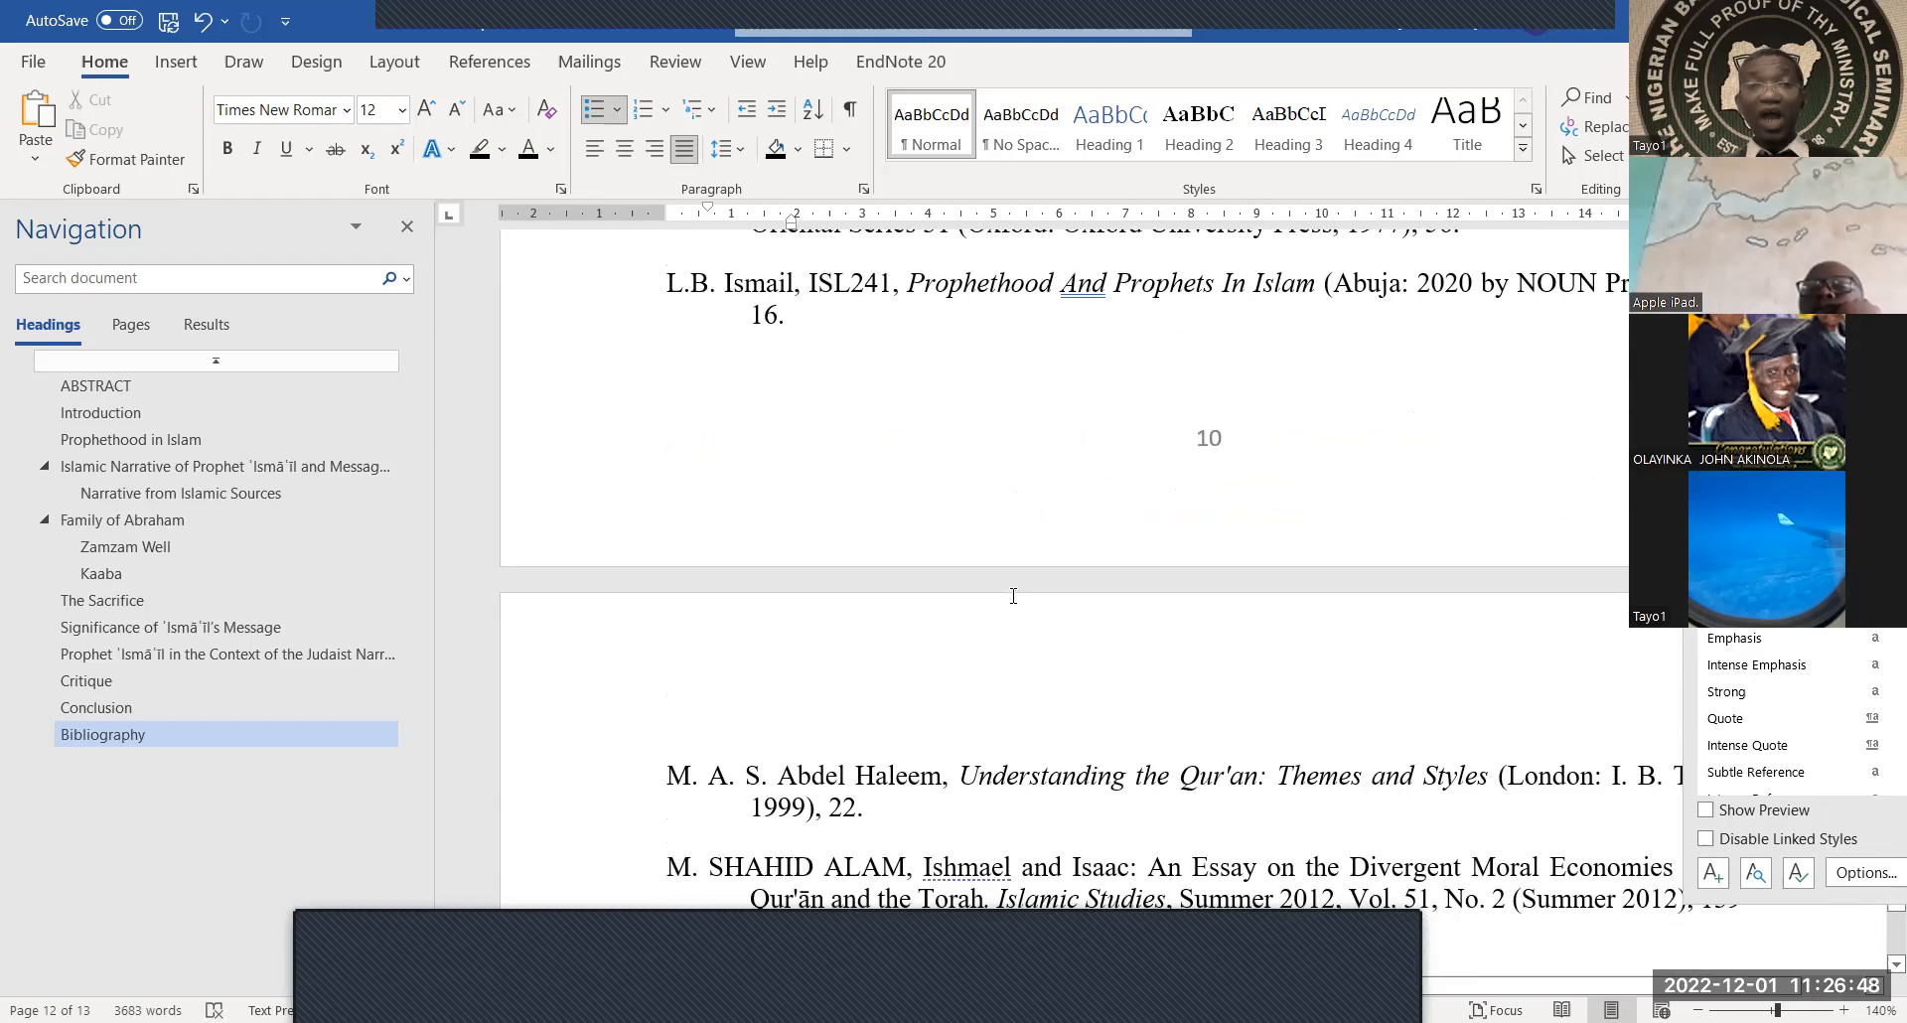
scroll(1014, 596, "up", 3)
scroll(1013, 596, "up", 12)
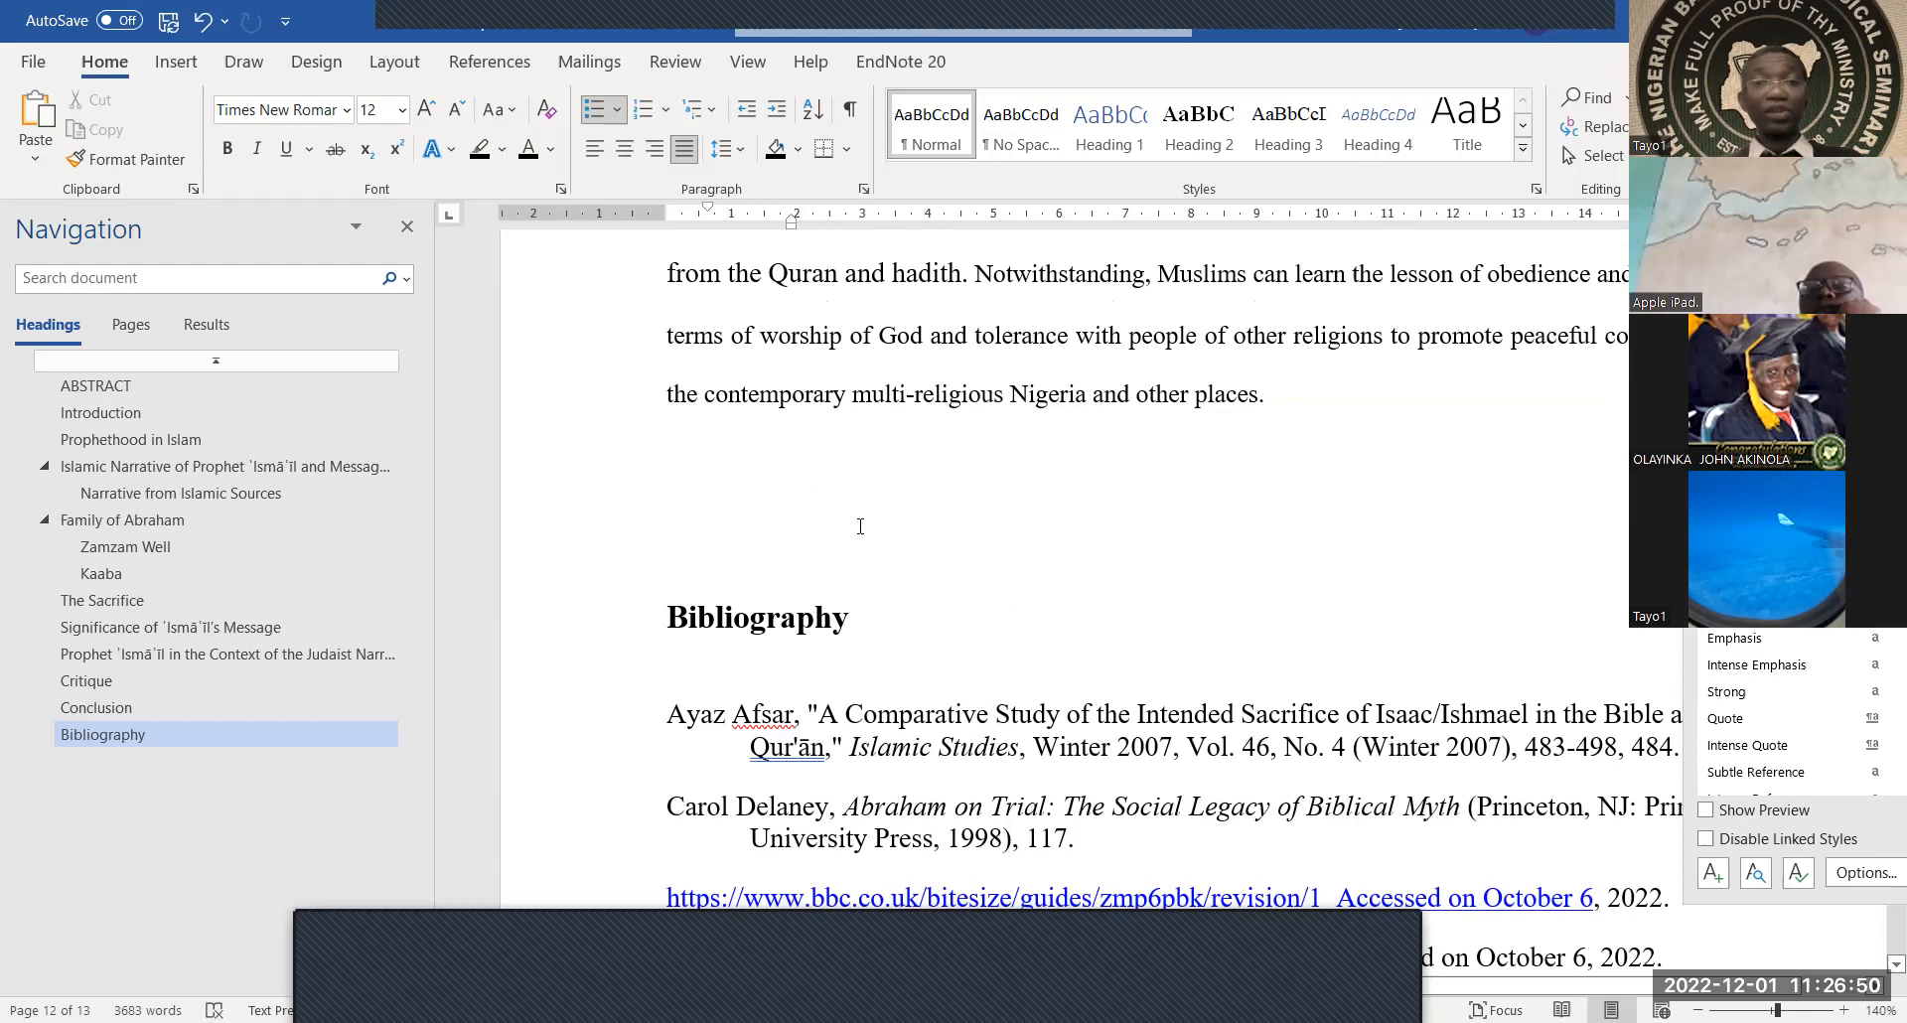
left_click(858, 525)
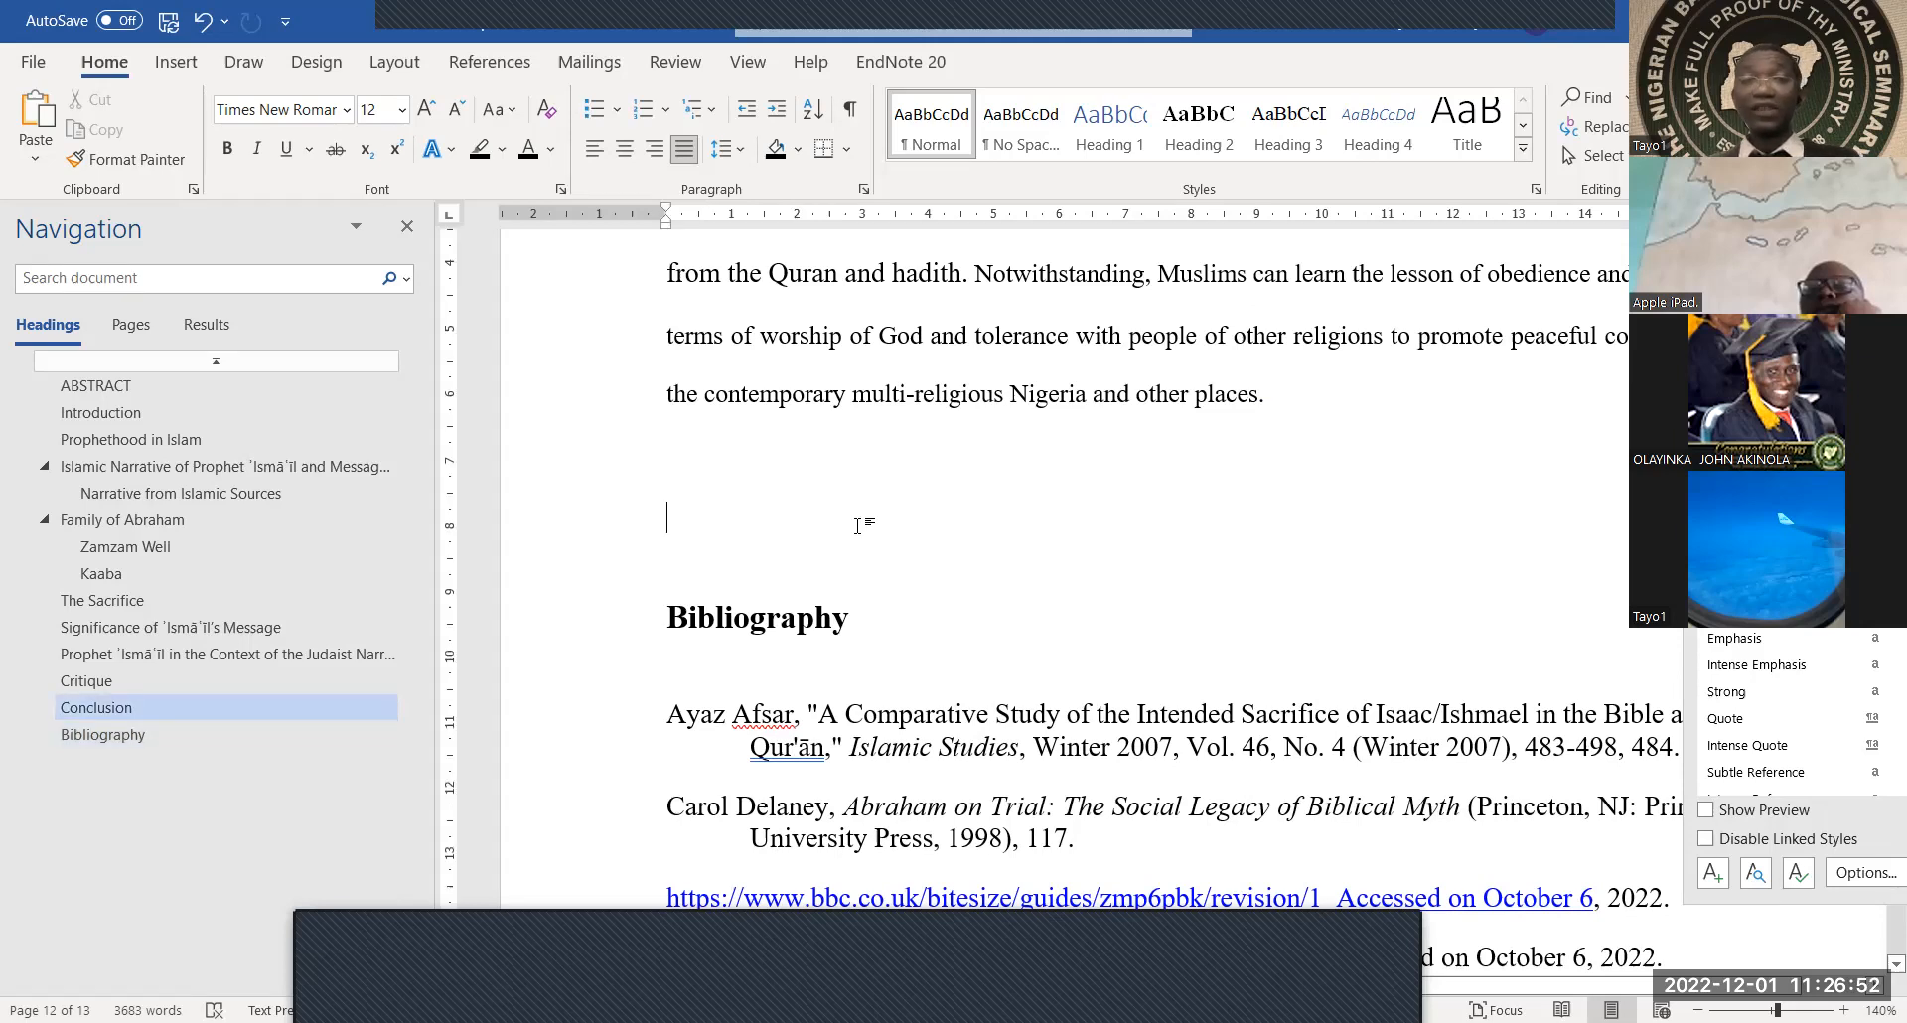
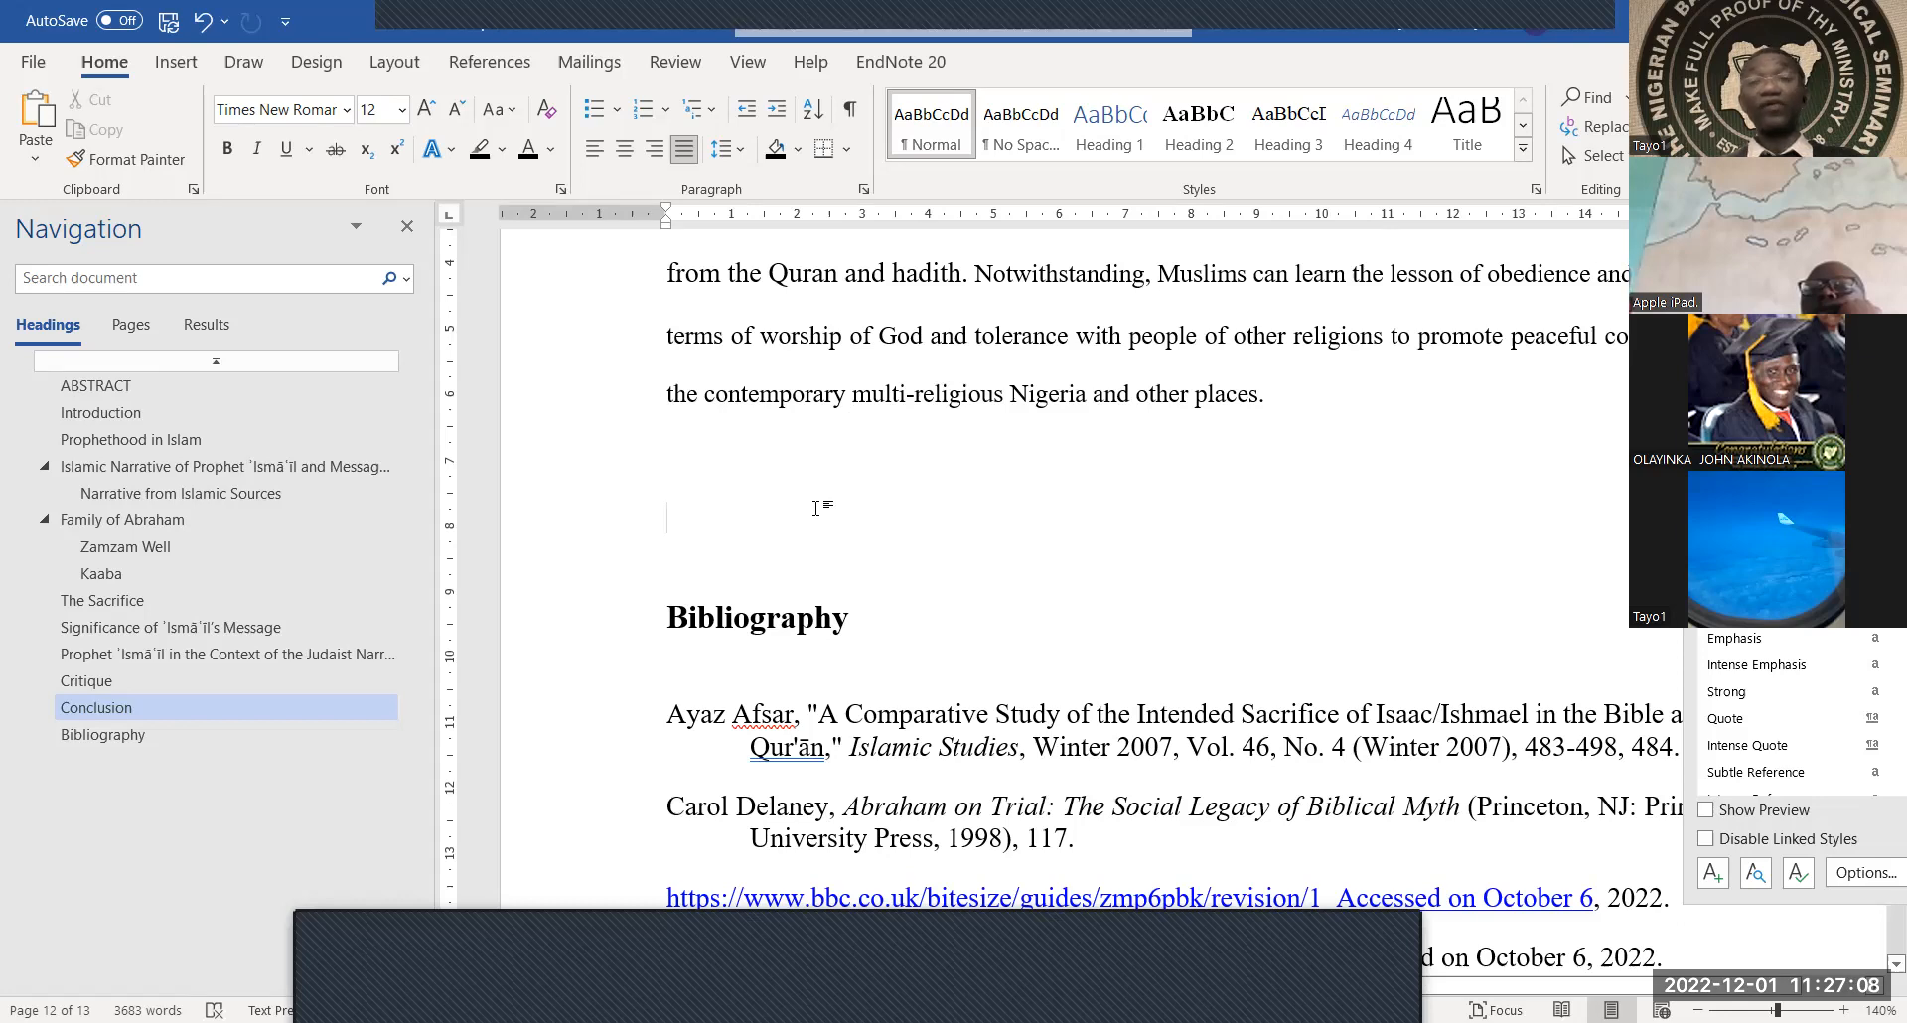
Insert a page break just above the Bibliography heading from Layout > Breaks
left_click(384, 65)
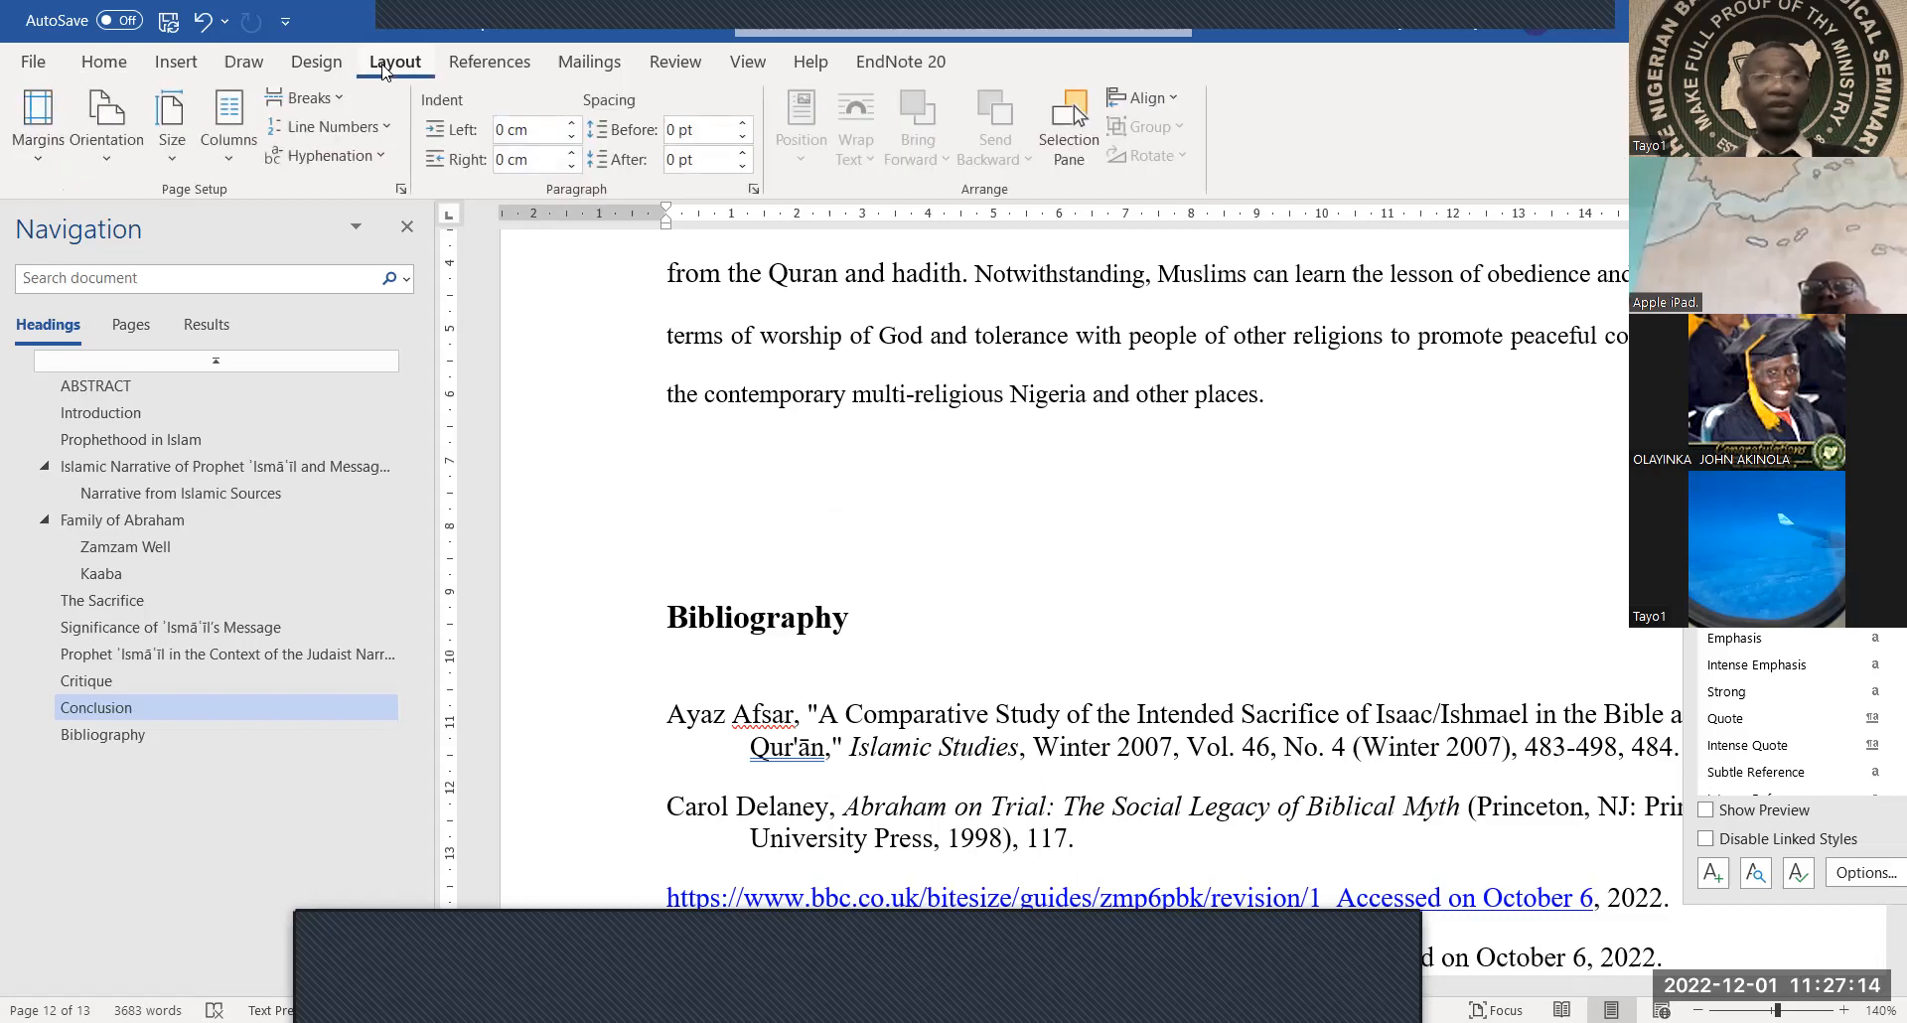
left_click(343, 100)
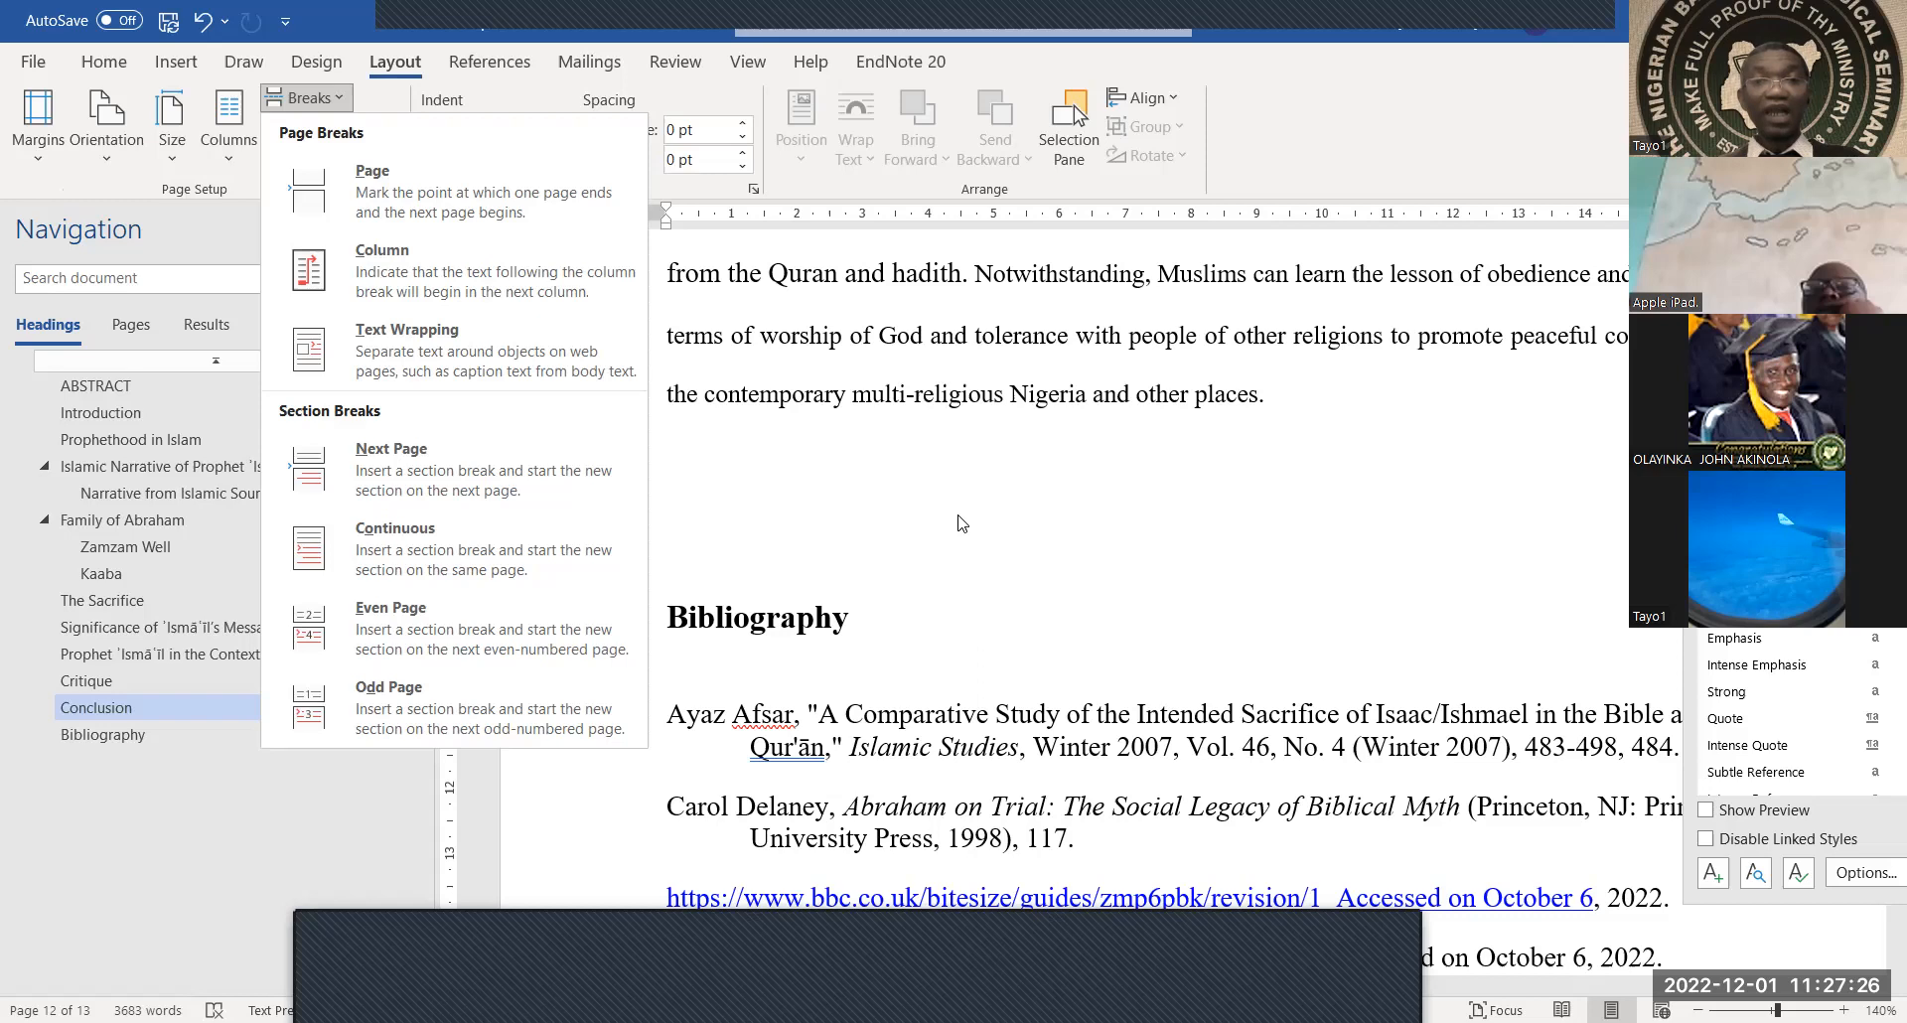
left_click(777, 495)
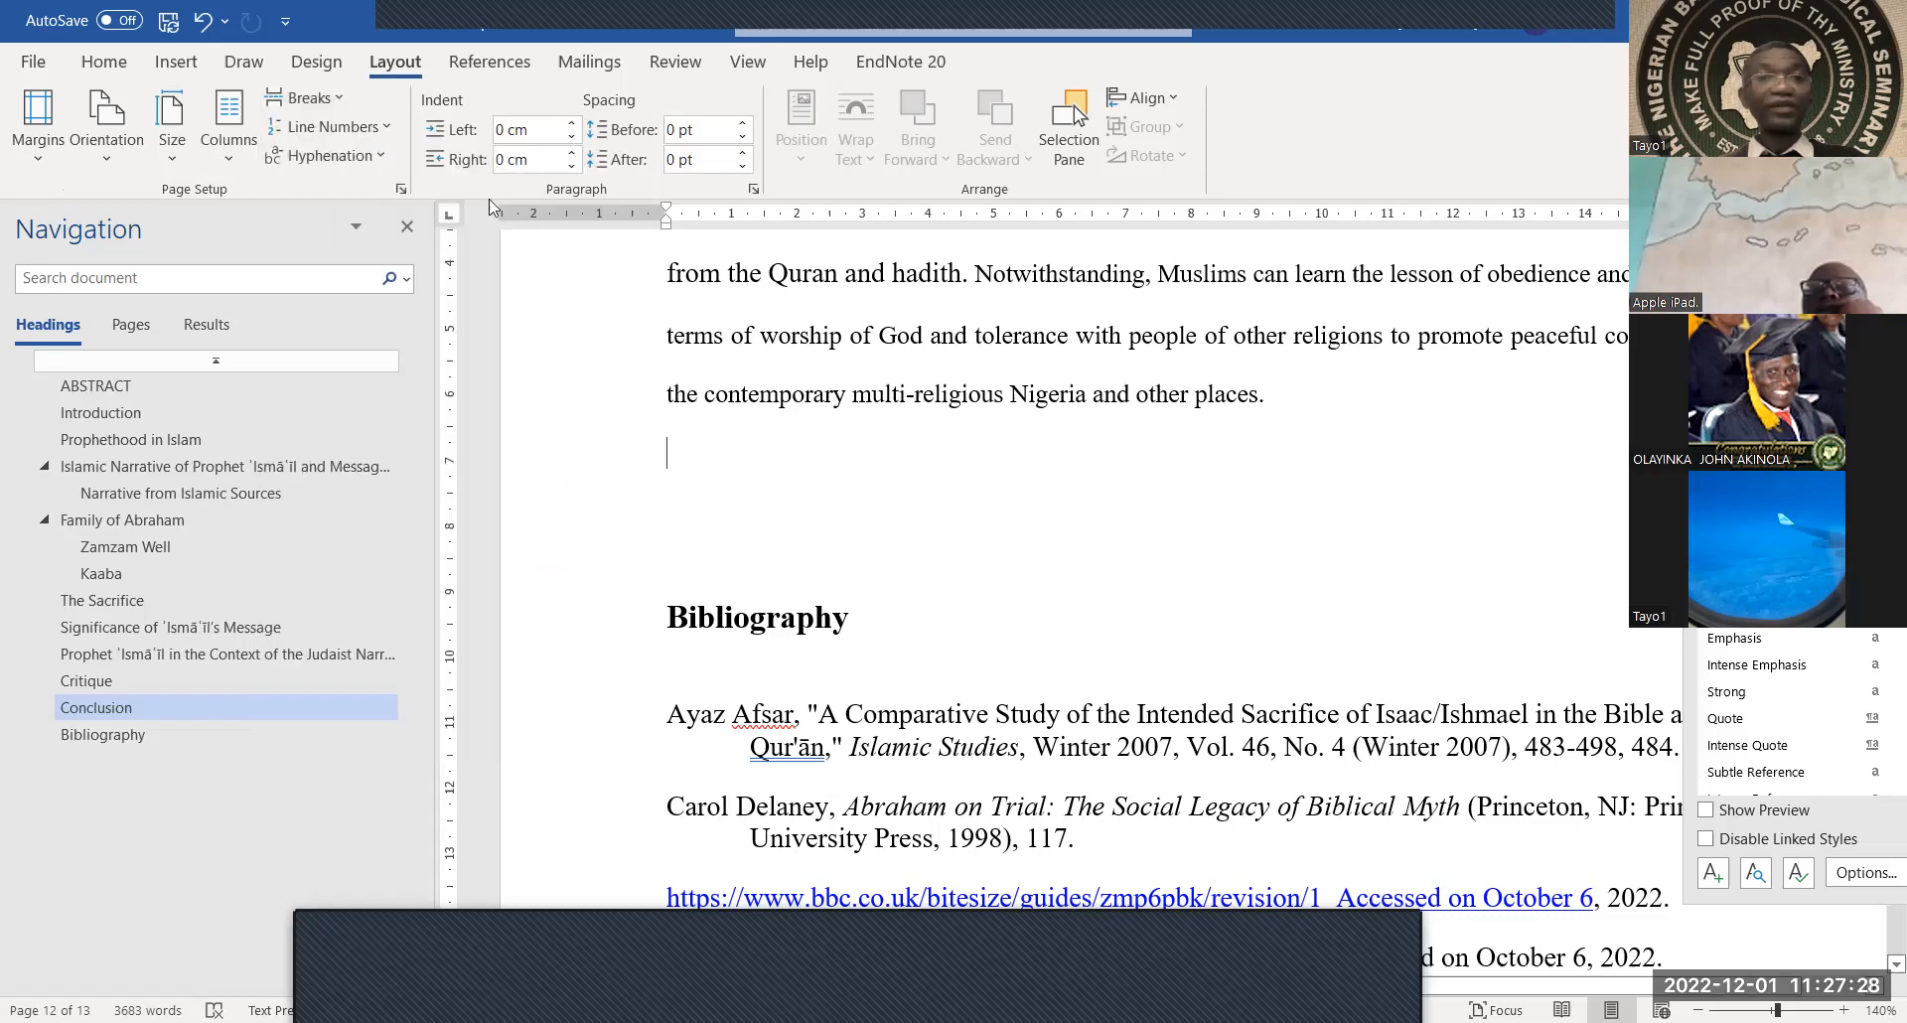
left_click(727, 508)
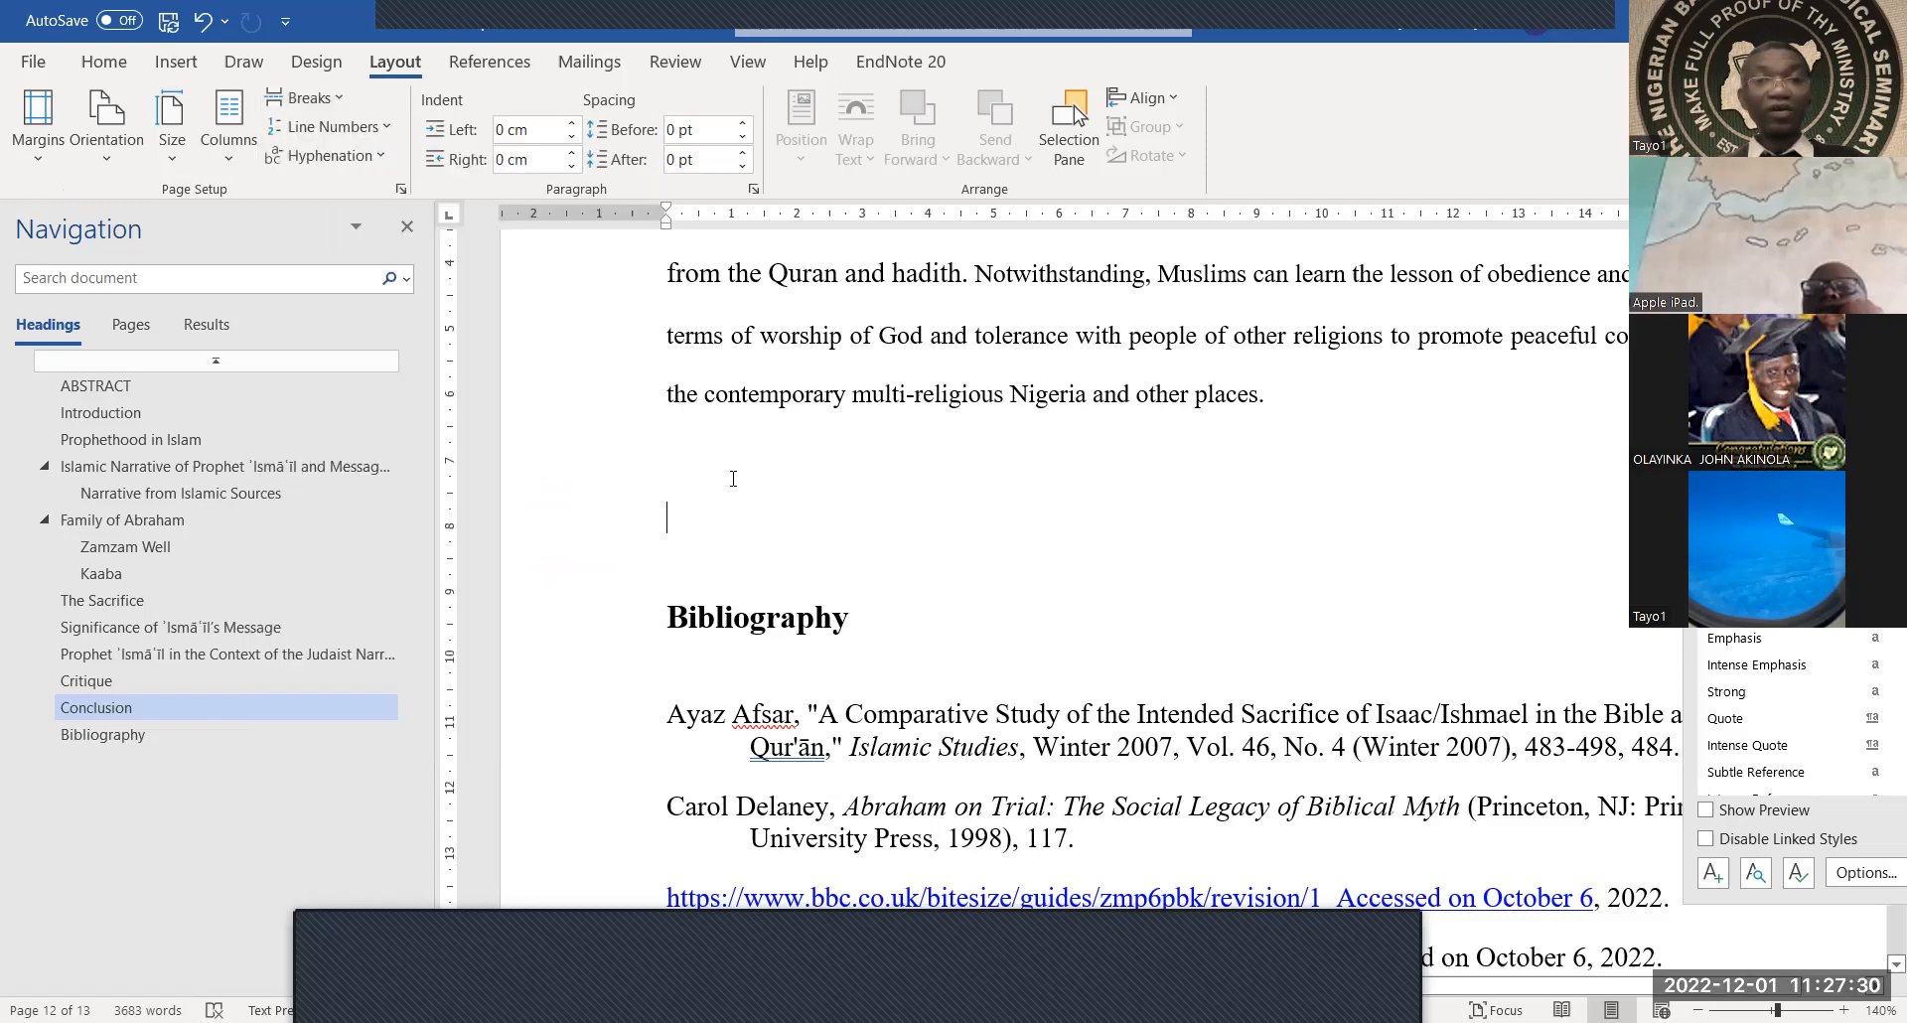
left_click(340, 95)
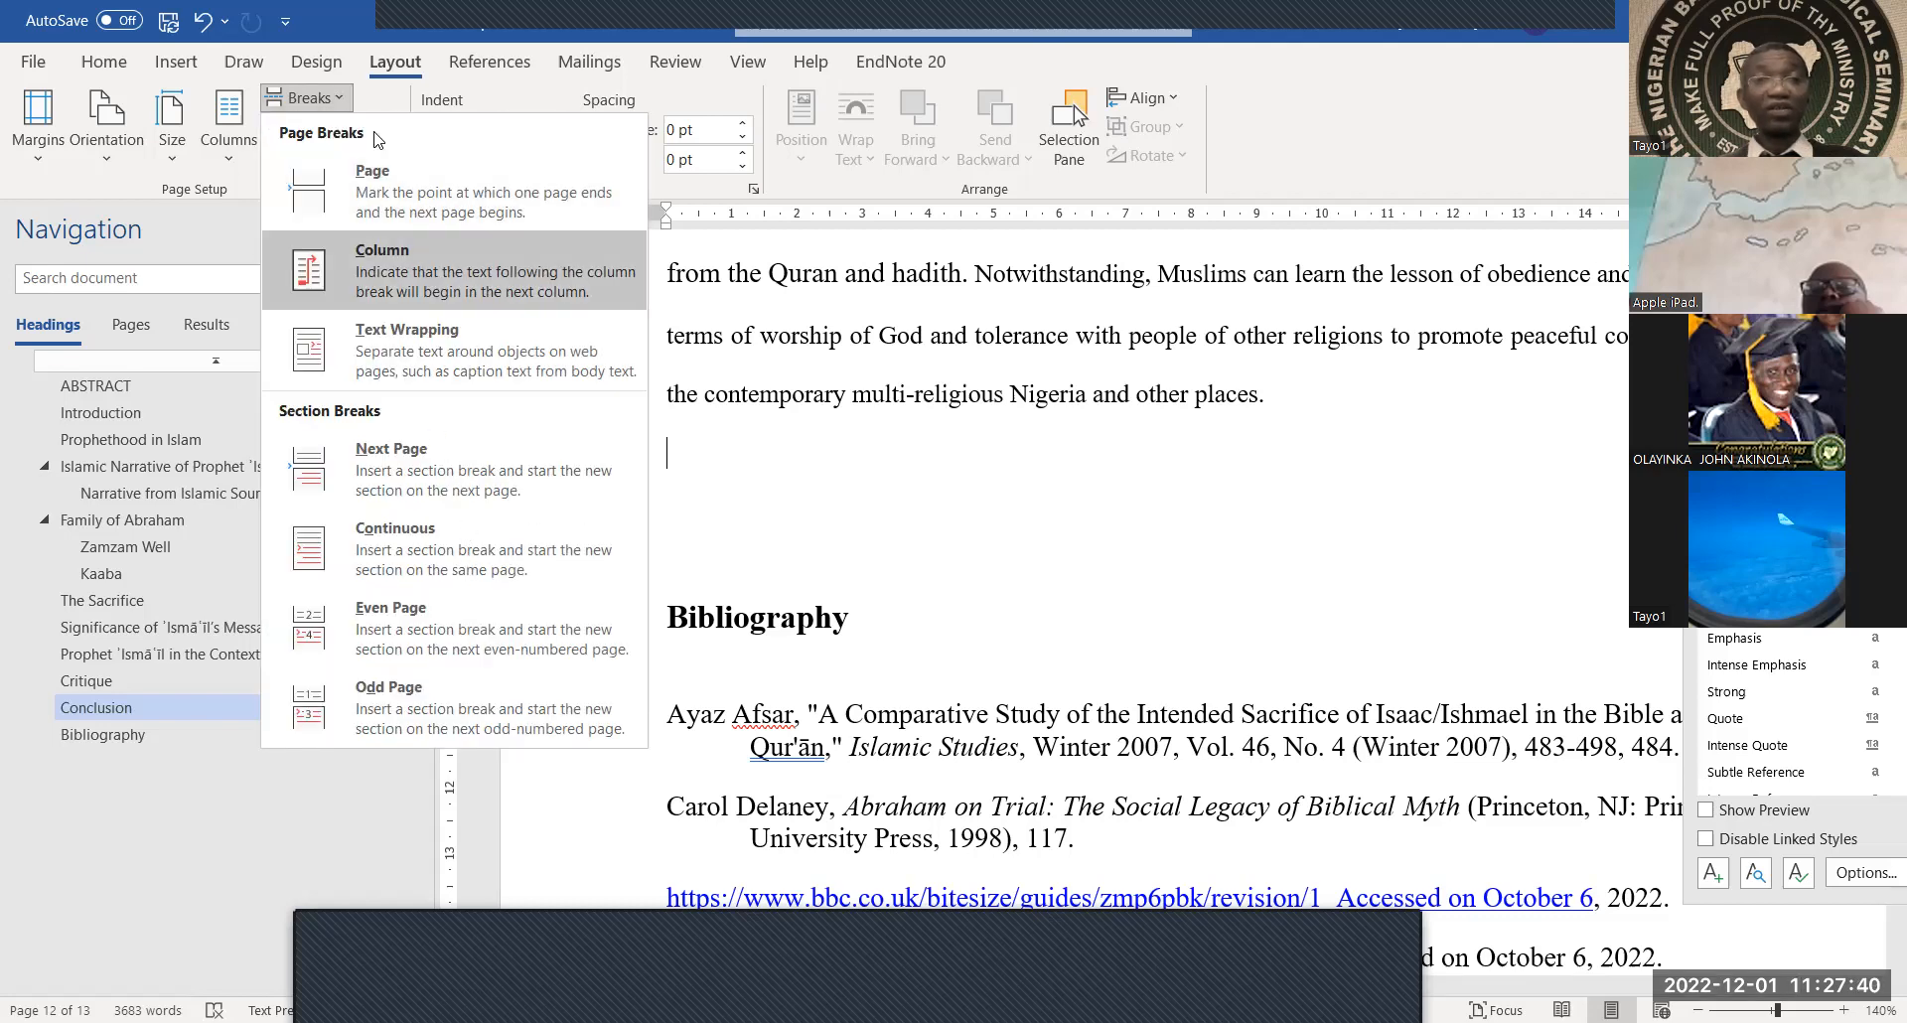
left_click(408, 181)
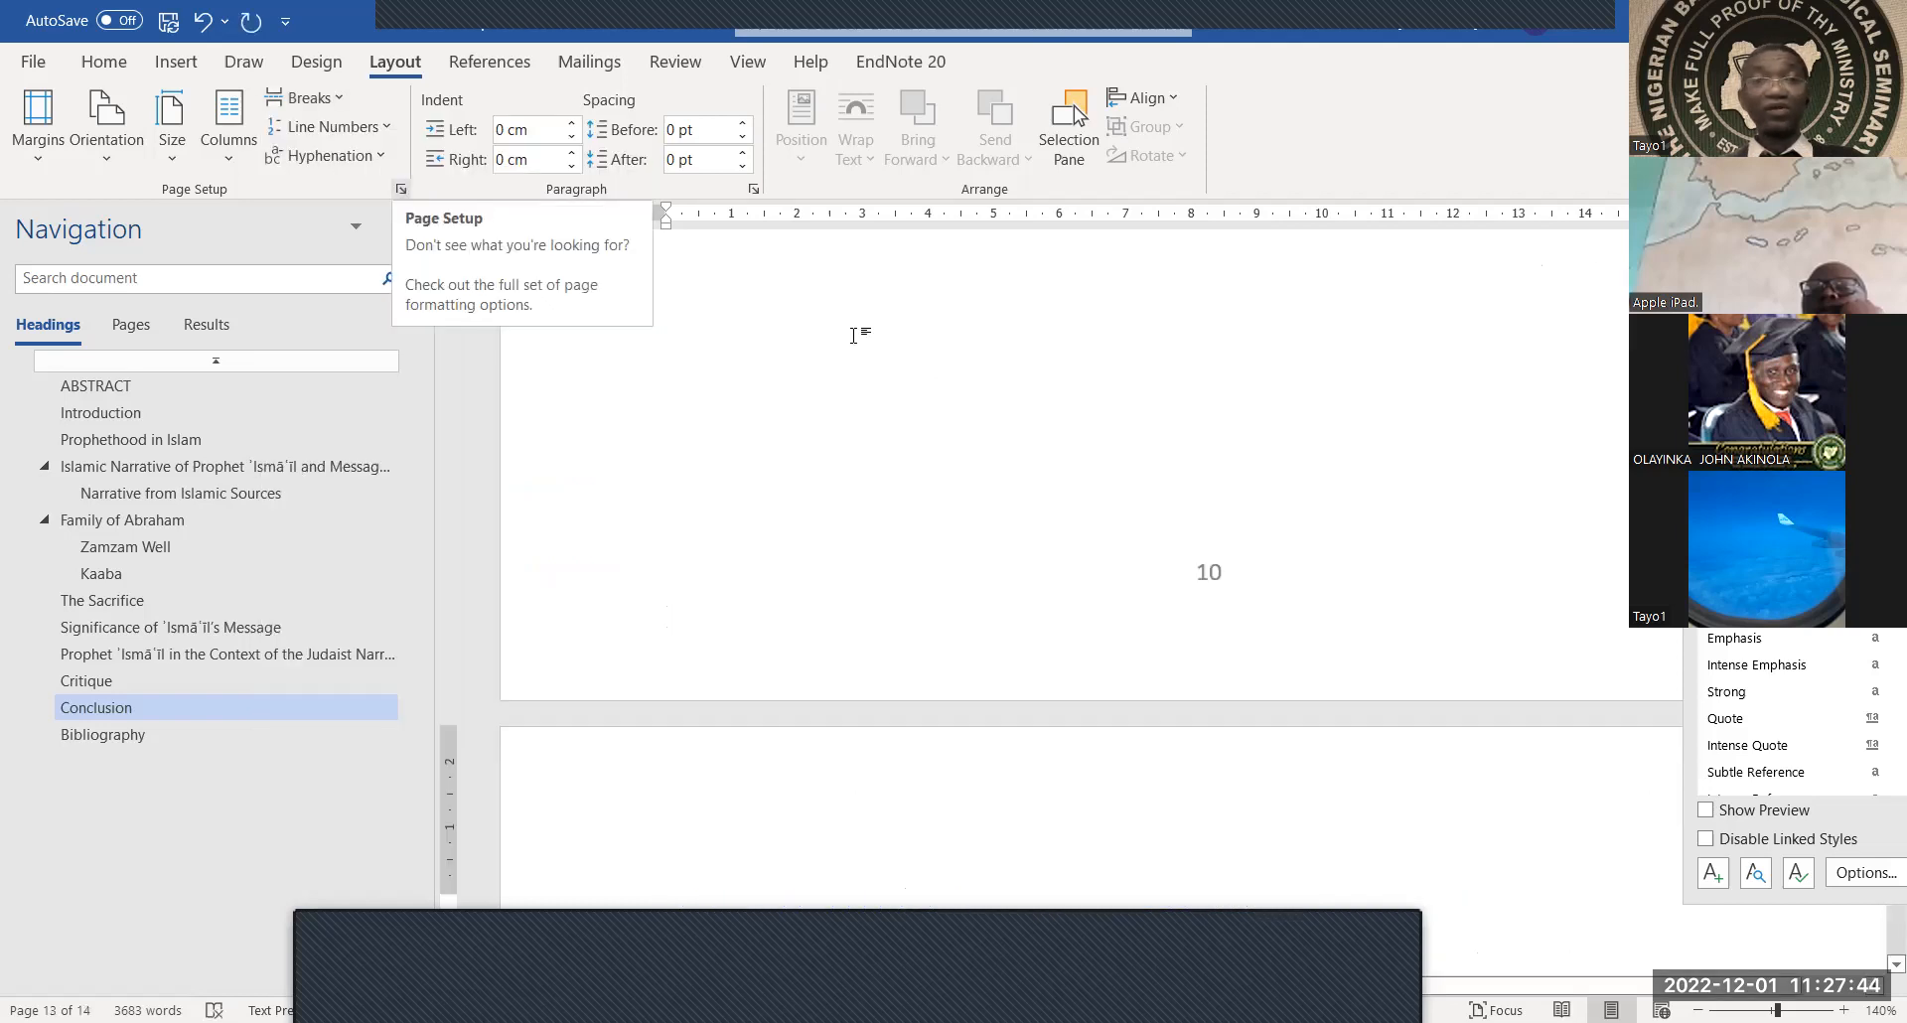
Delete the leftover blank line so the Bibliography heading begins page 13
scroll(951, 432, "up", 6)
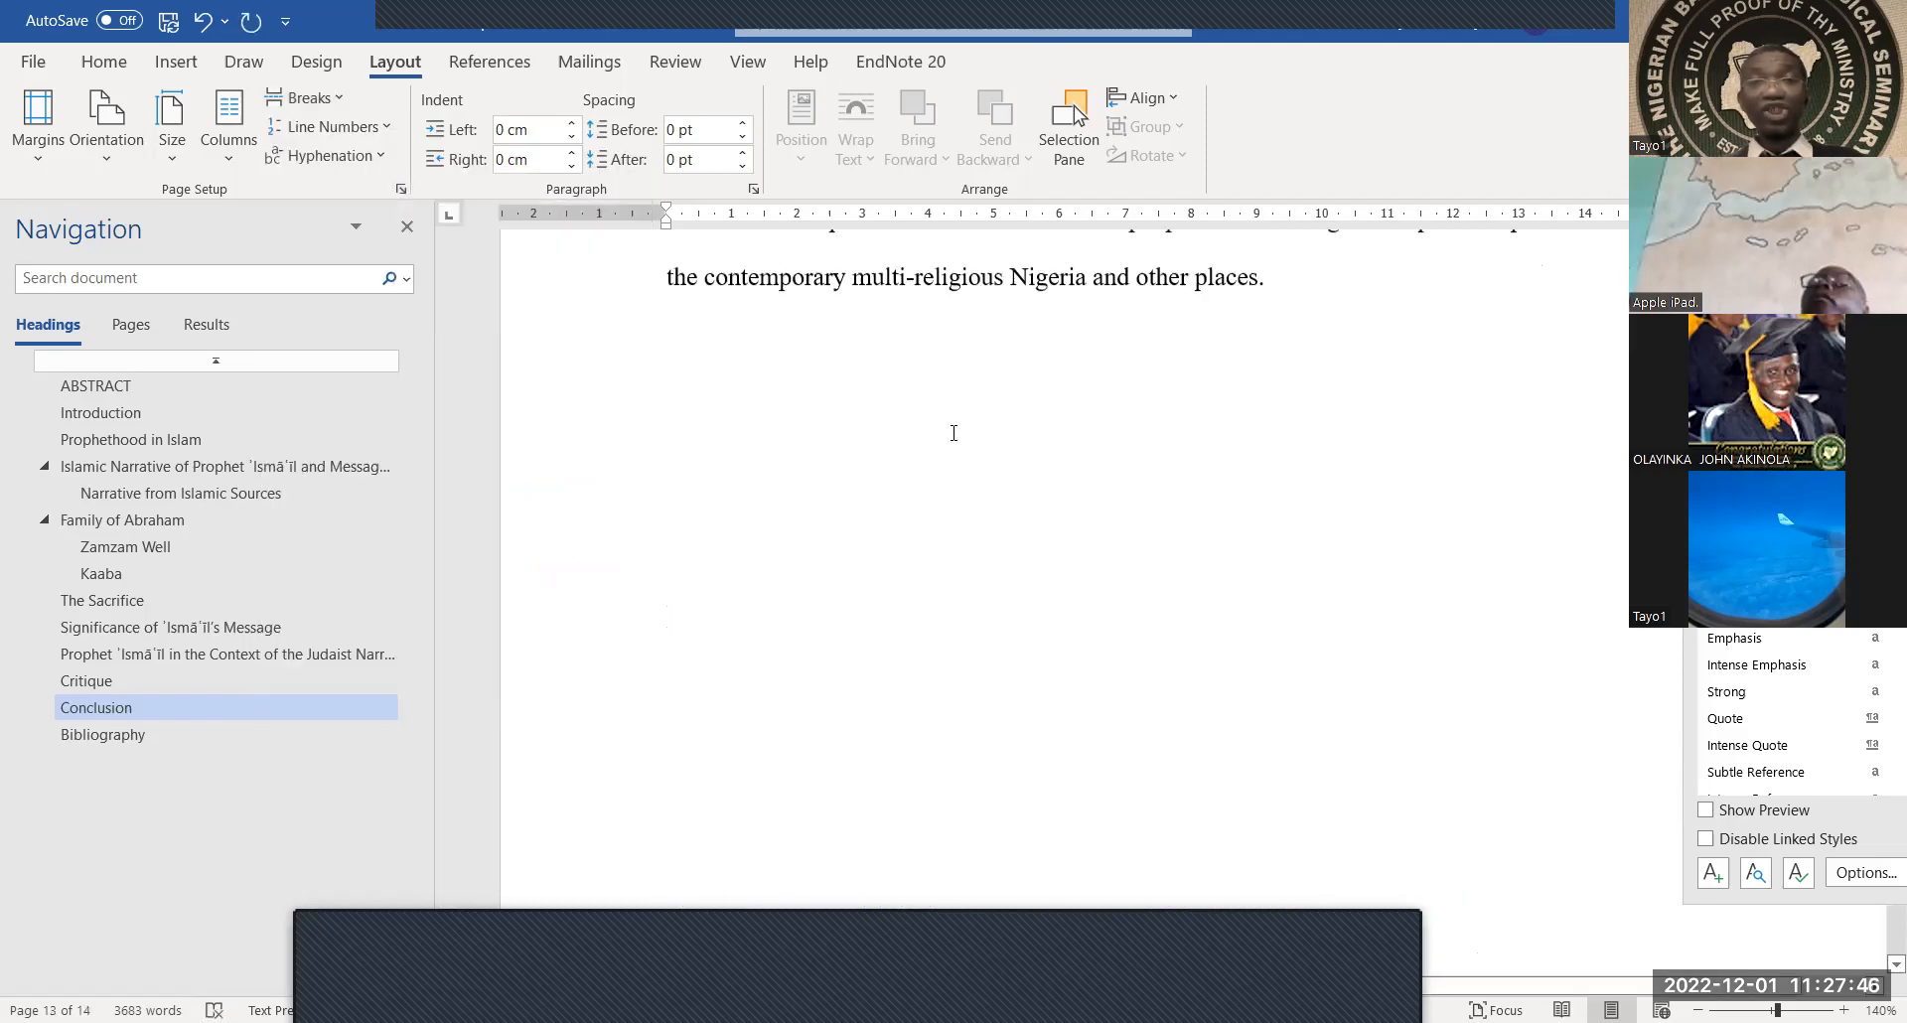
scroll(960, 452, "up", 3)
scroll(957, 449, "down", 7)
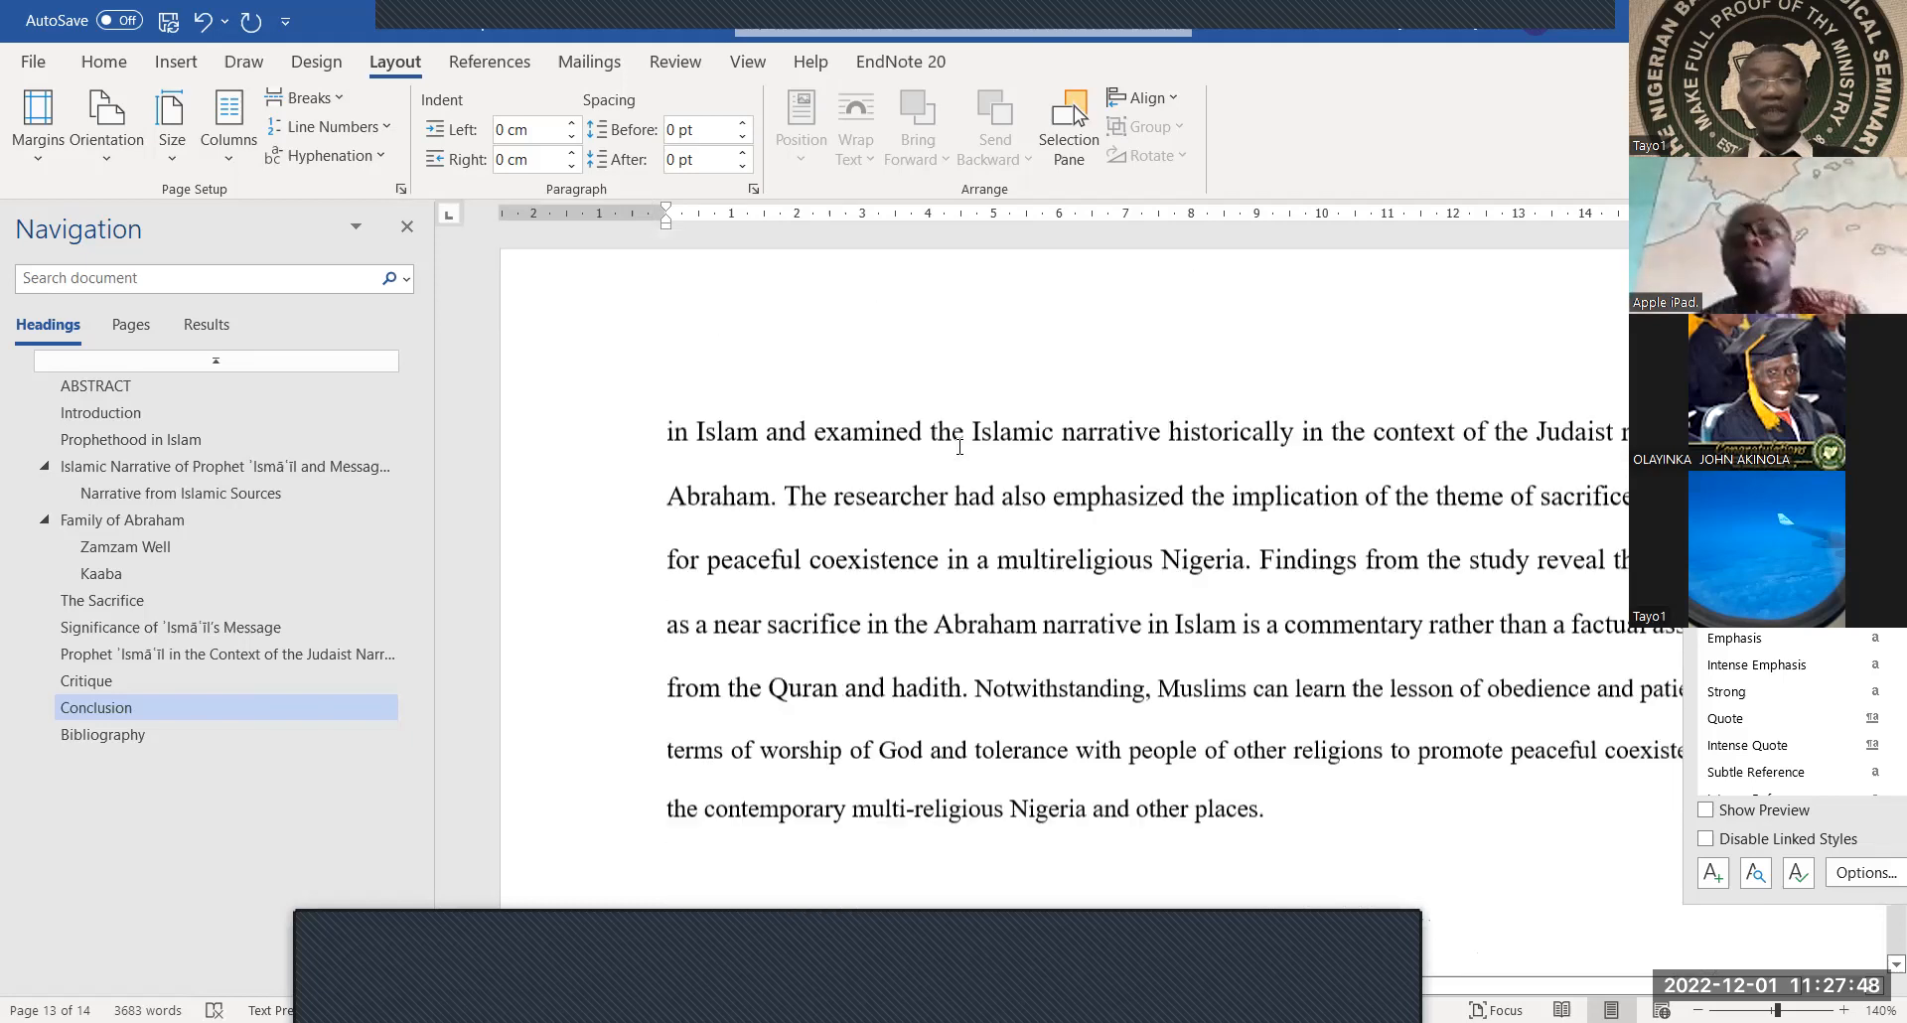
scroll(956, 447, "down", 12)
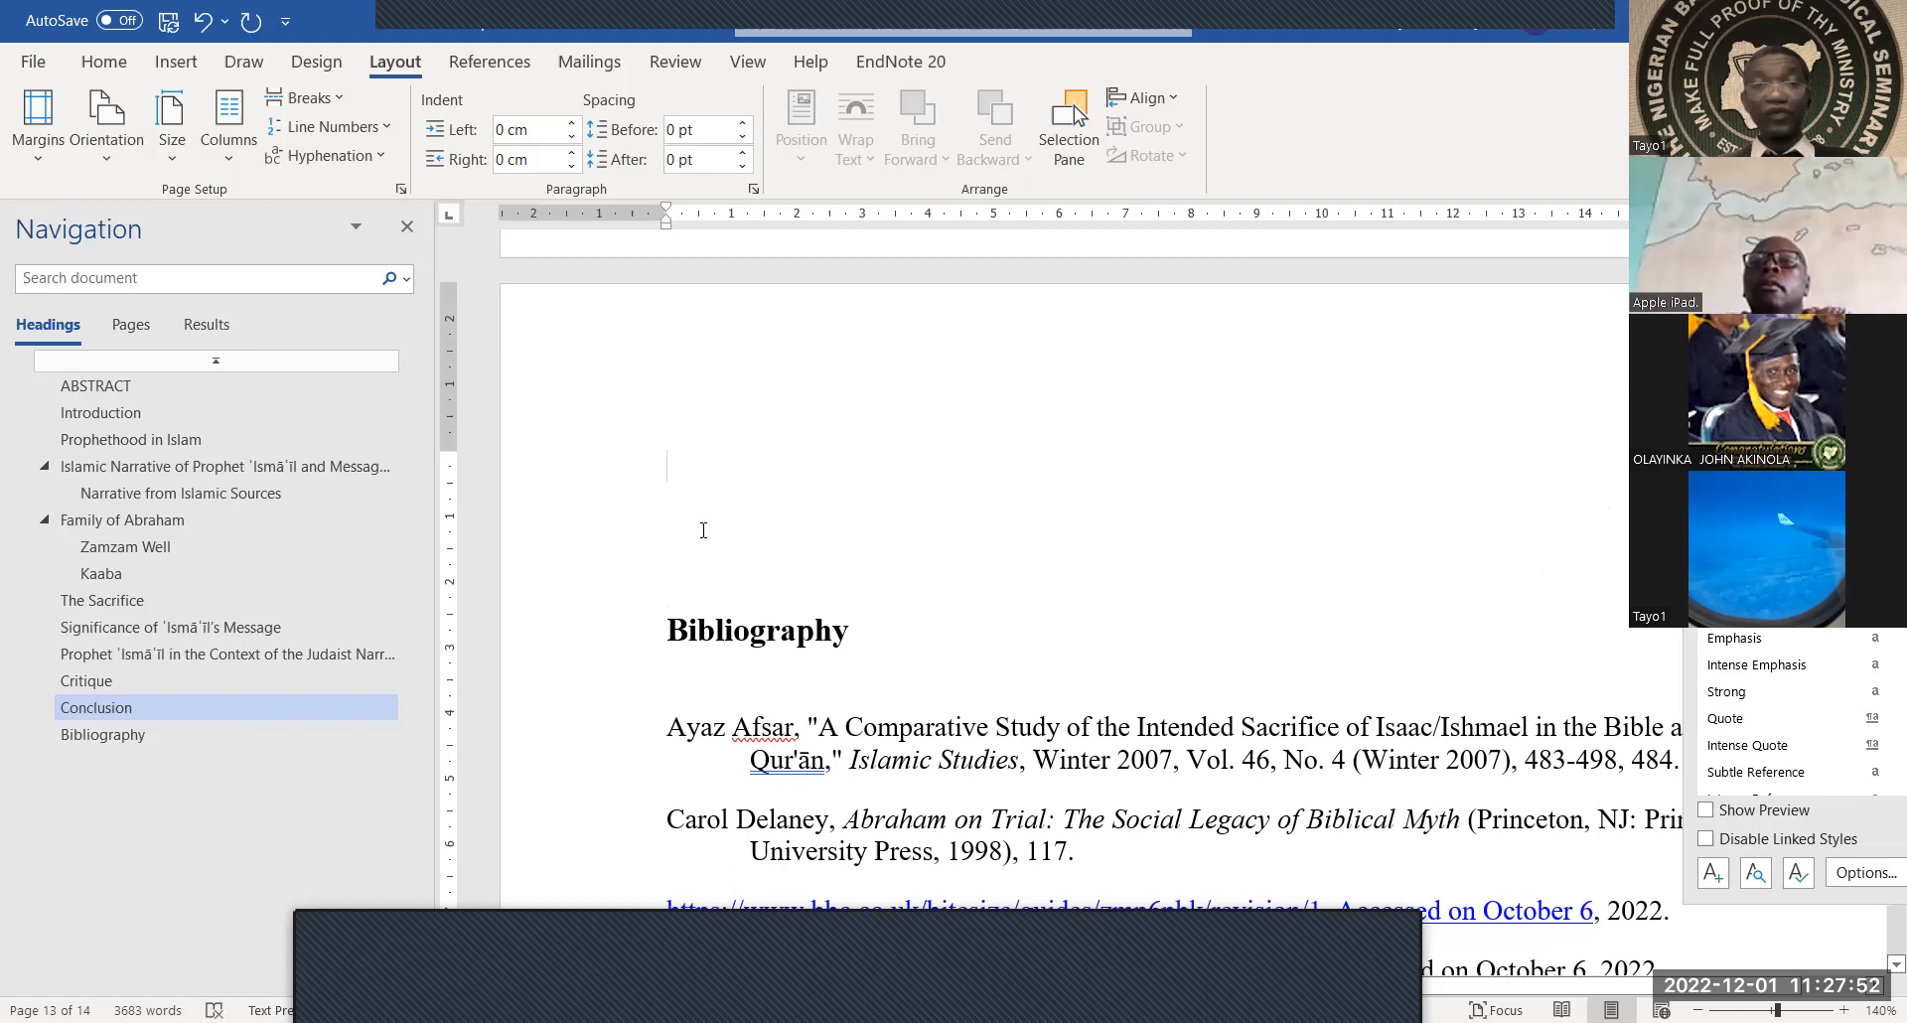
key("Delete")
key("Delete")
scroll(871, 506, "up", 6)
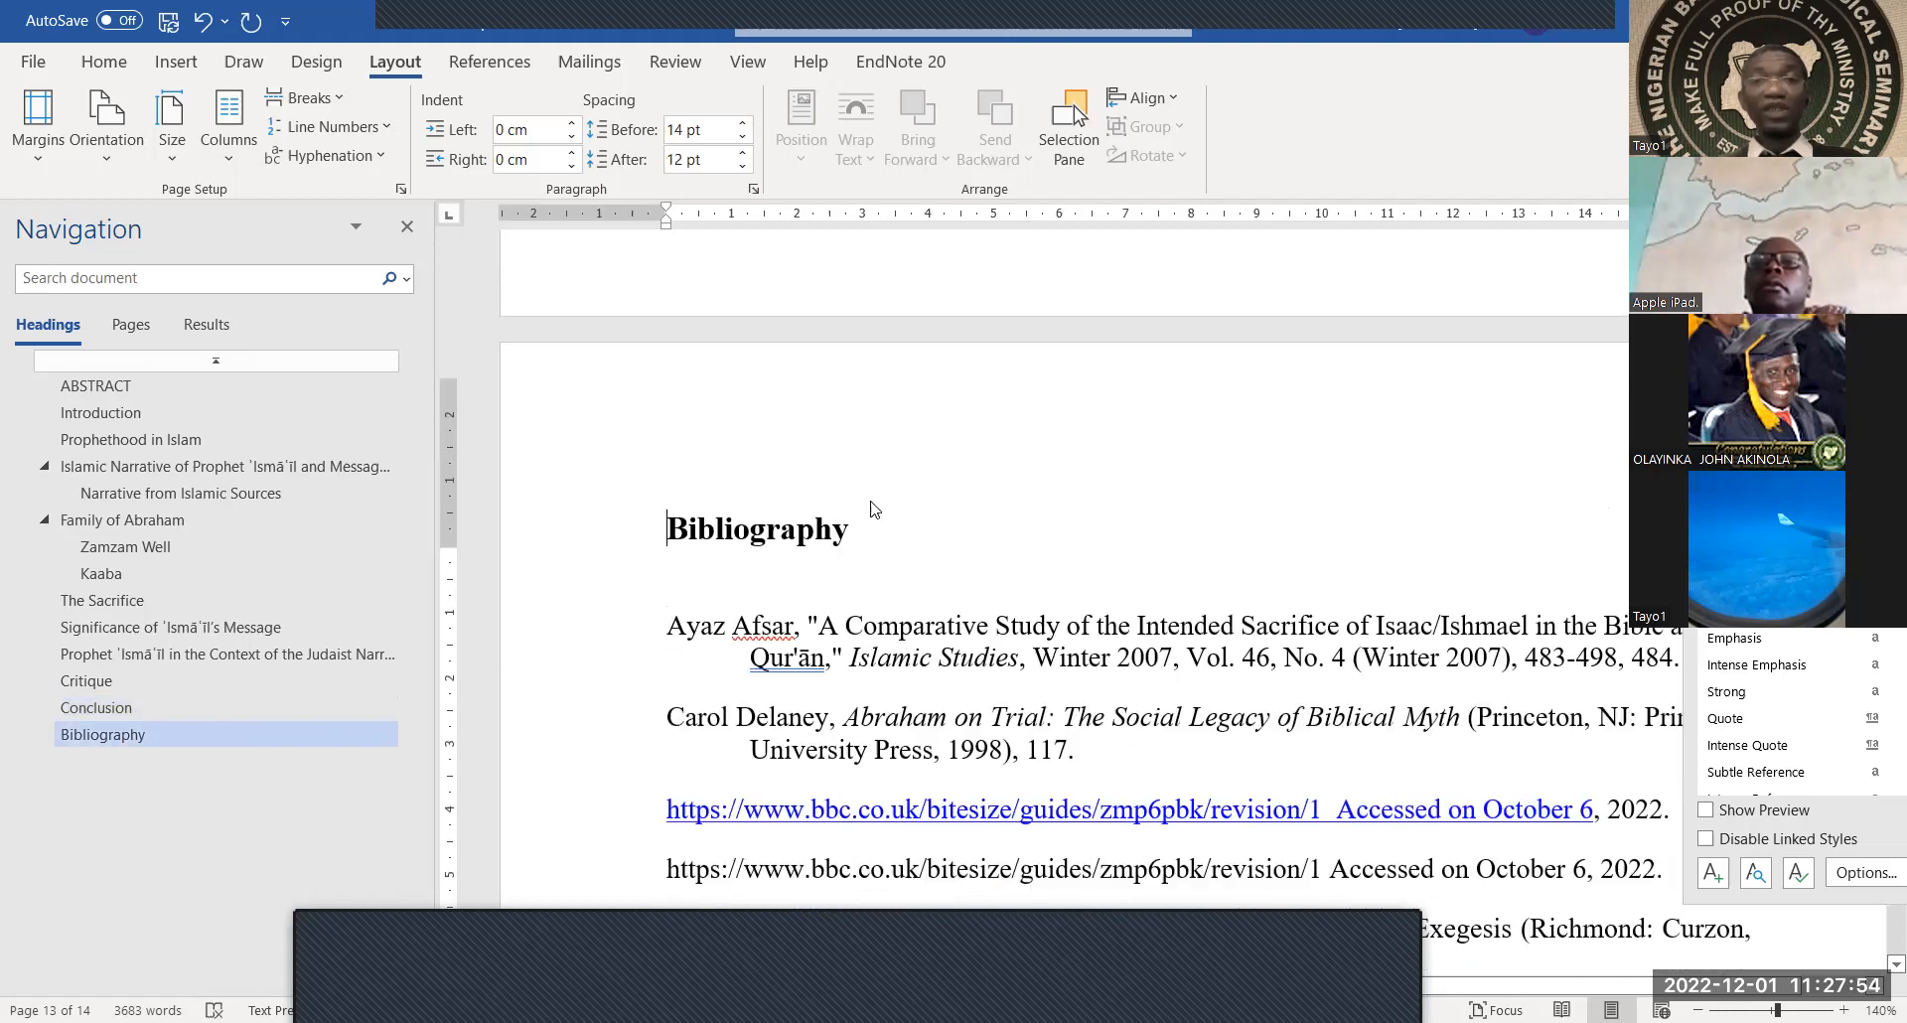
scroll(870, 503, "down", 6)
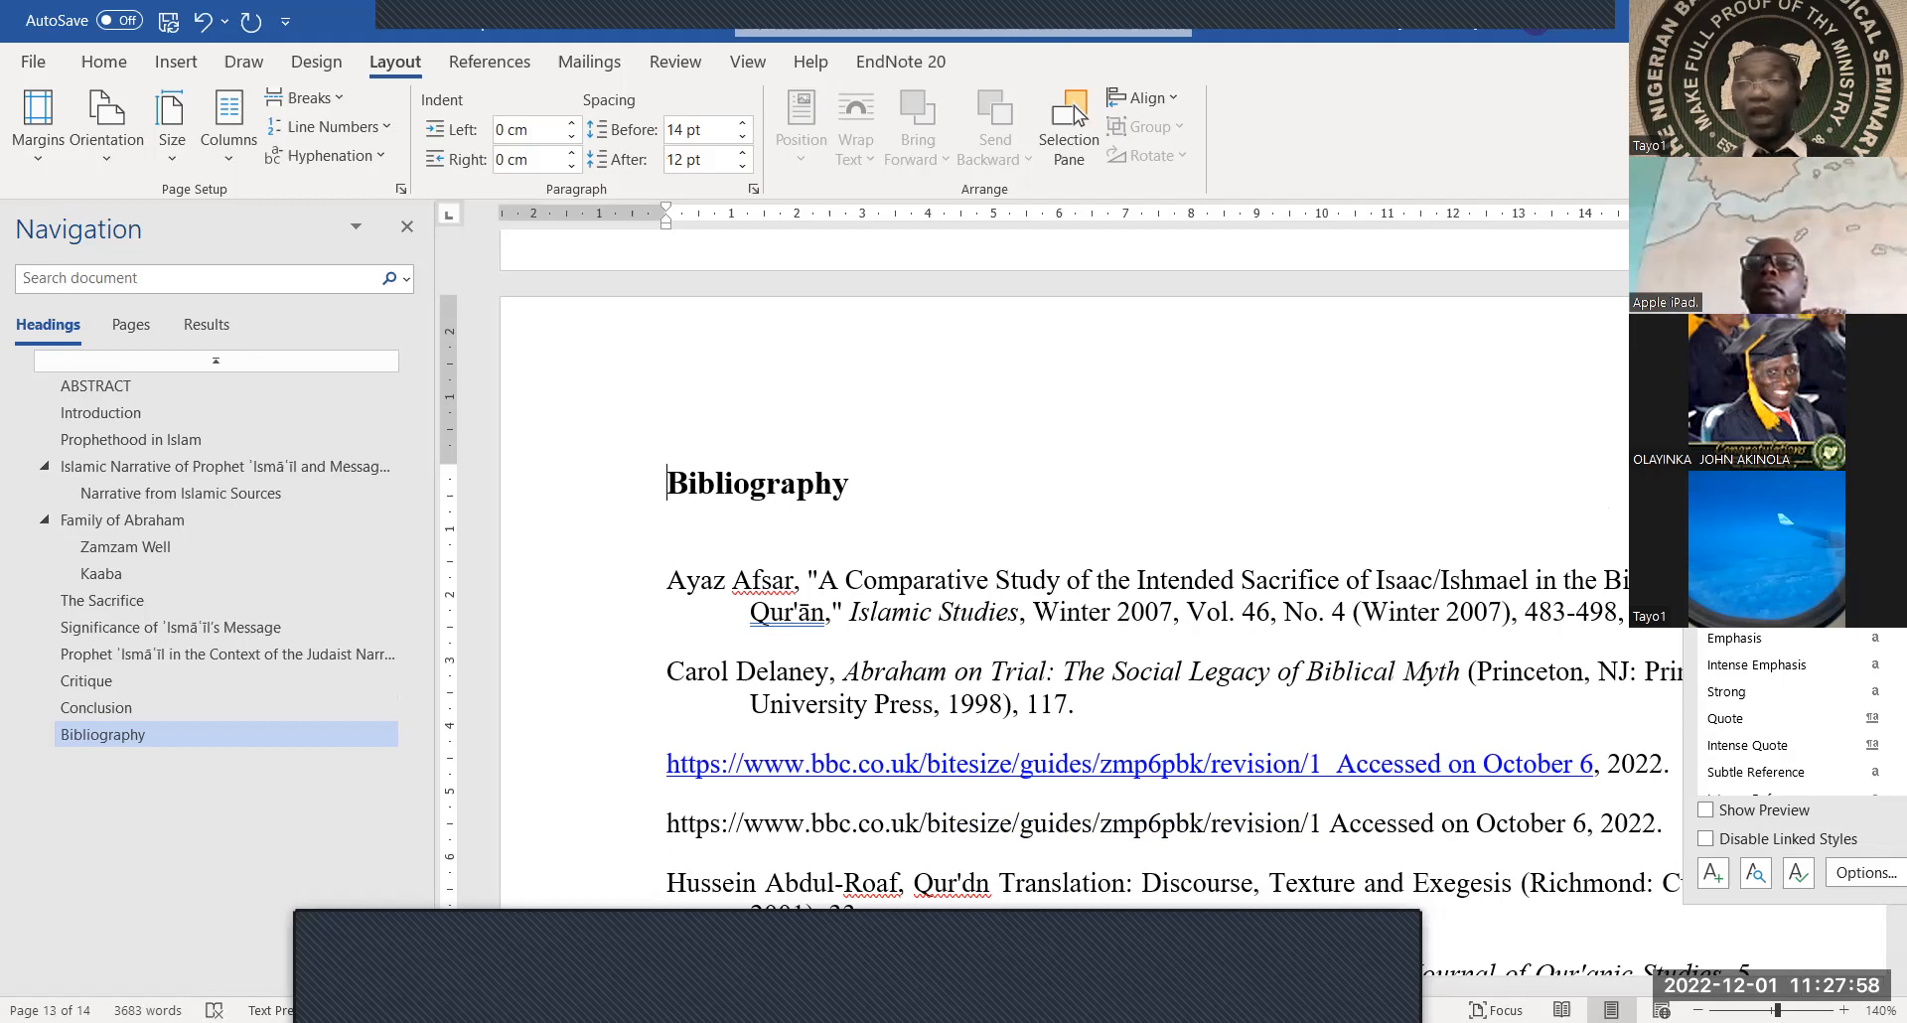
Close the floating Styles list and jump to Introduction in the Navigation pane
left_click(1887, 258)
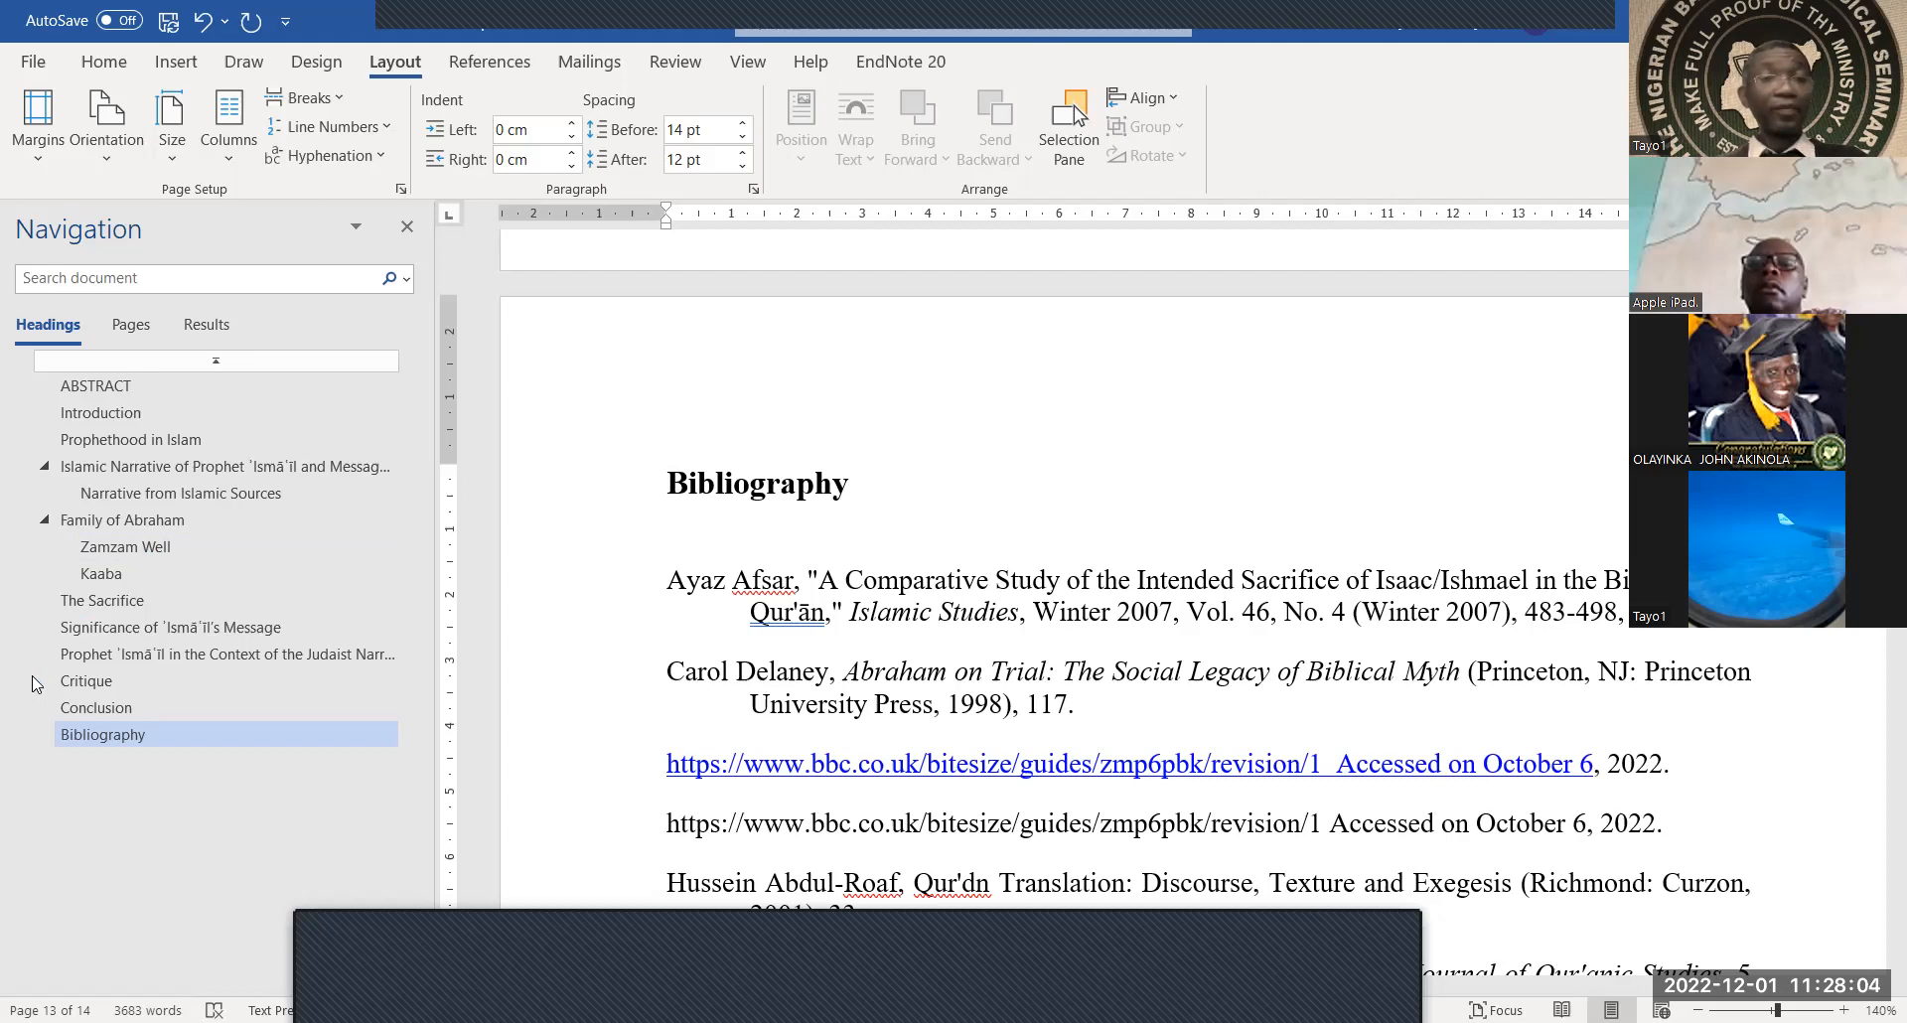
left_click(65, 415)
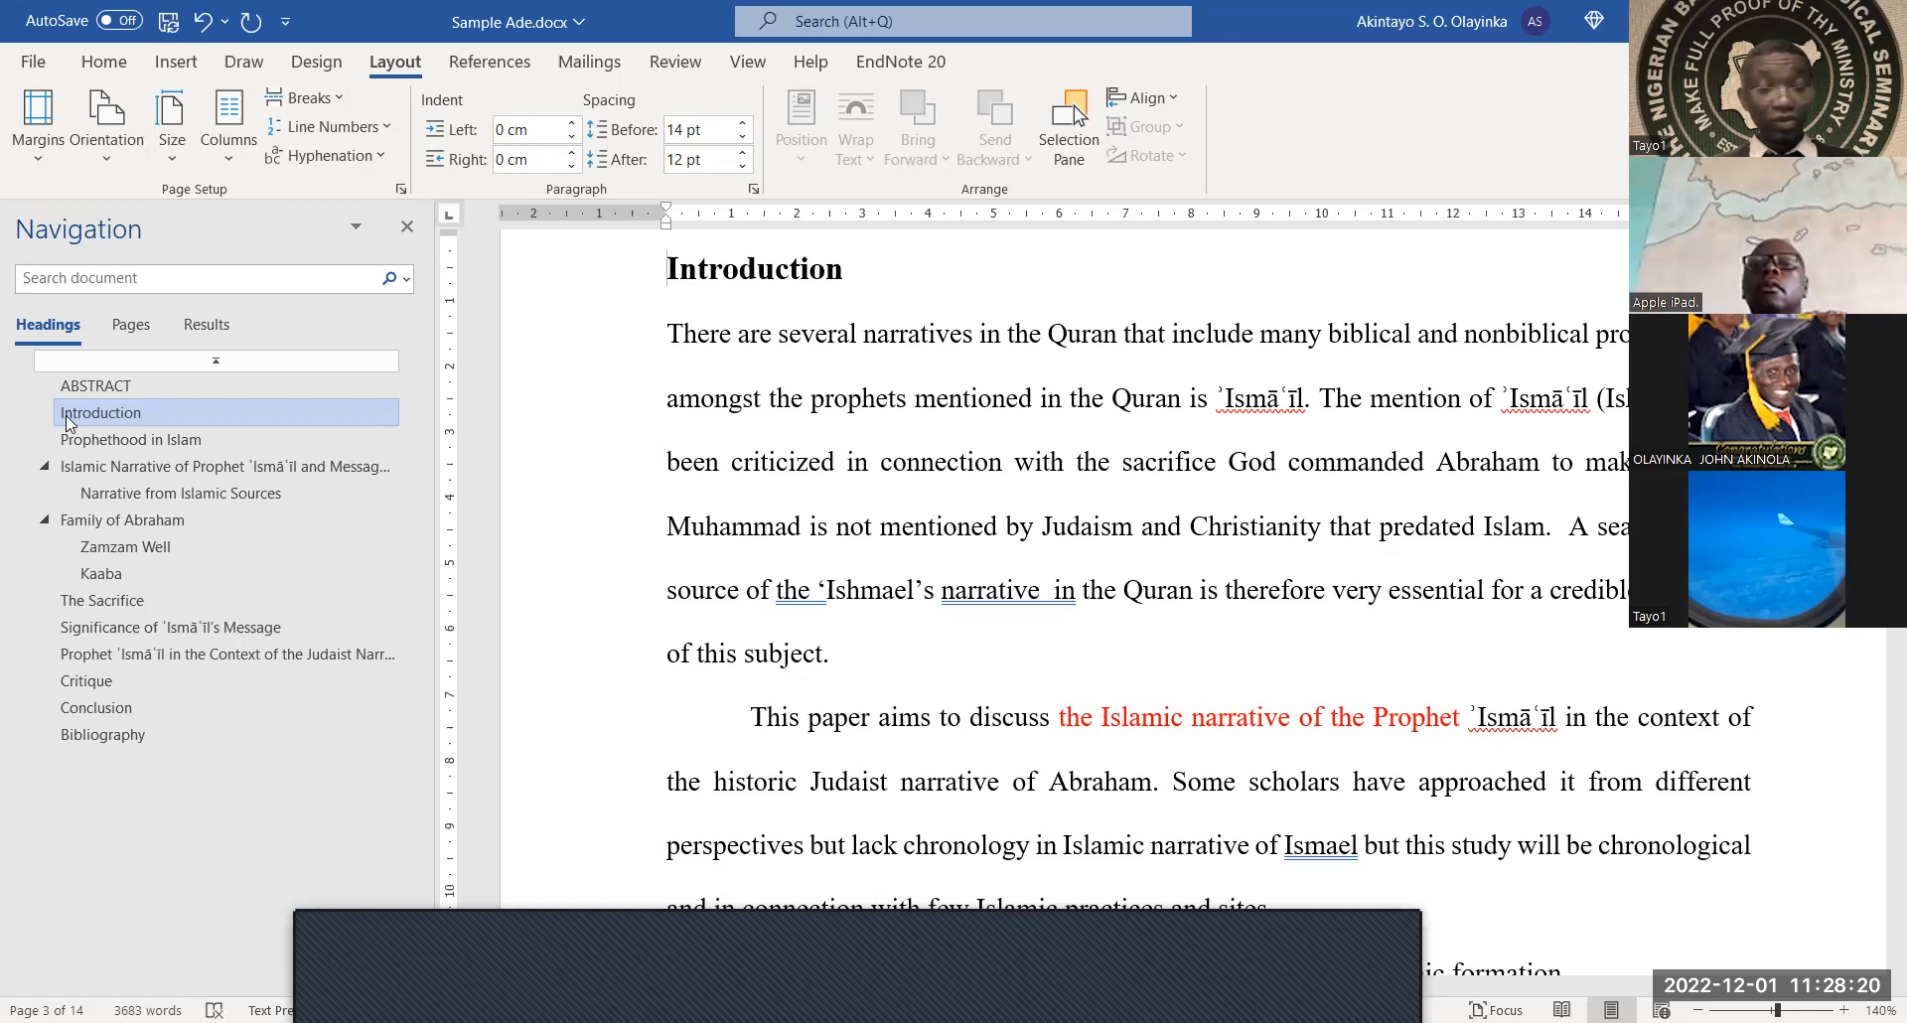
Prefix Introduction, Prophethood in Islam, Islamic Narrative and Narrative from Islamic Sources with I., II., III. and a
type("I")
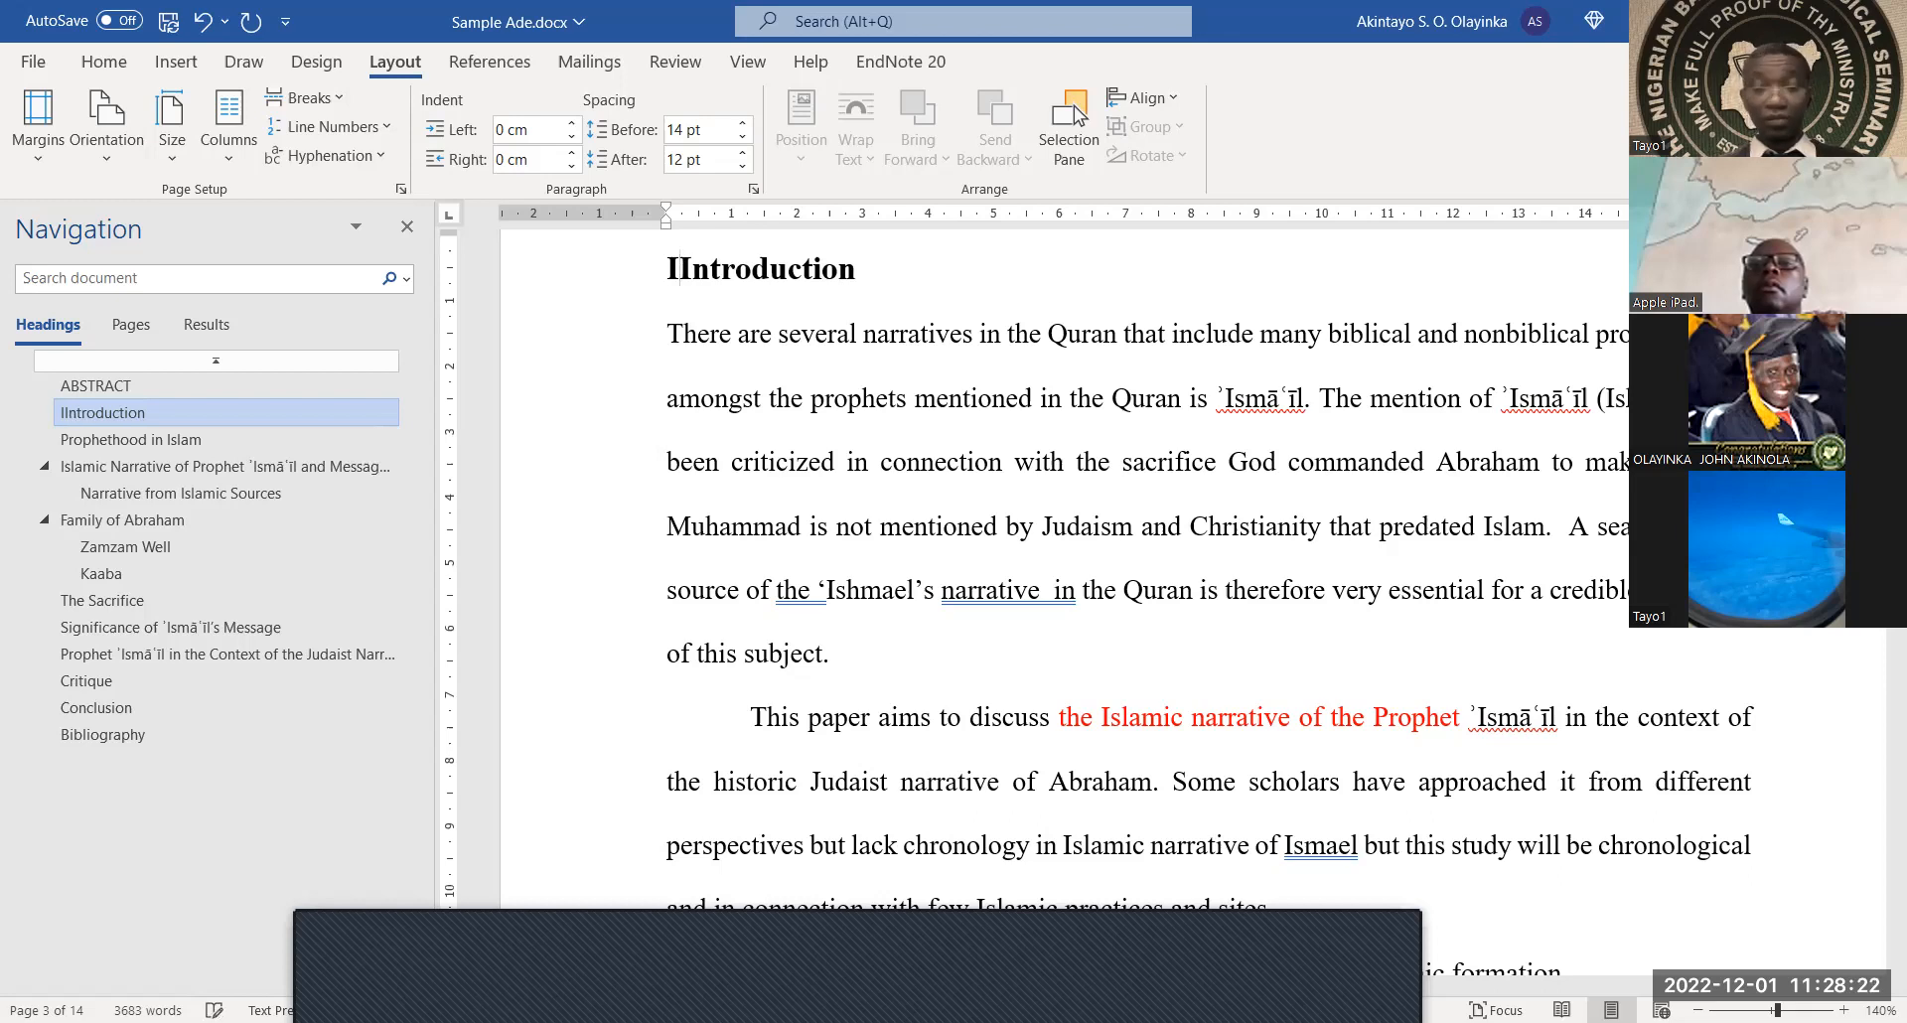
type(".")
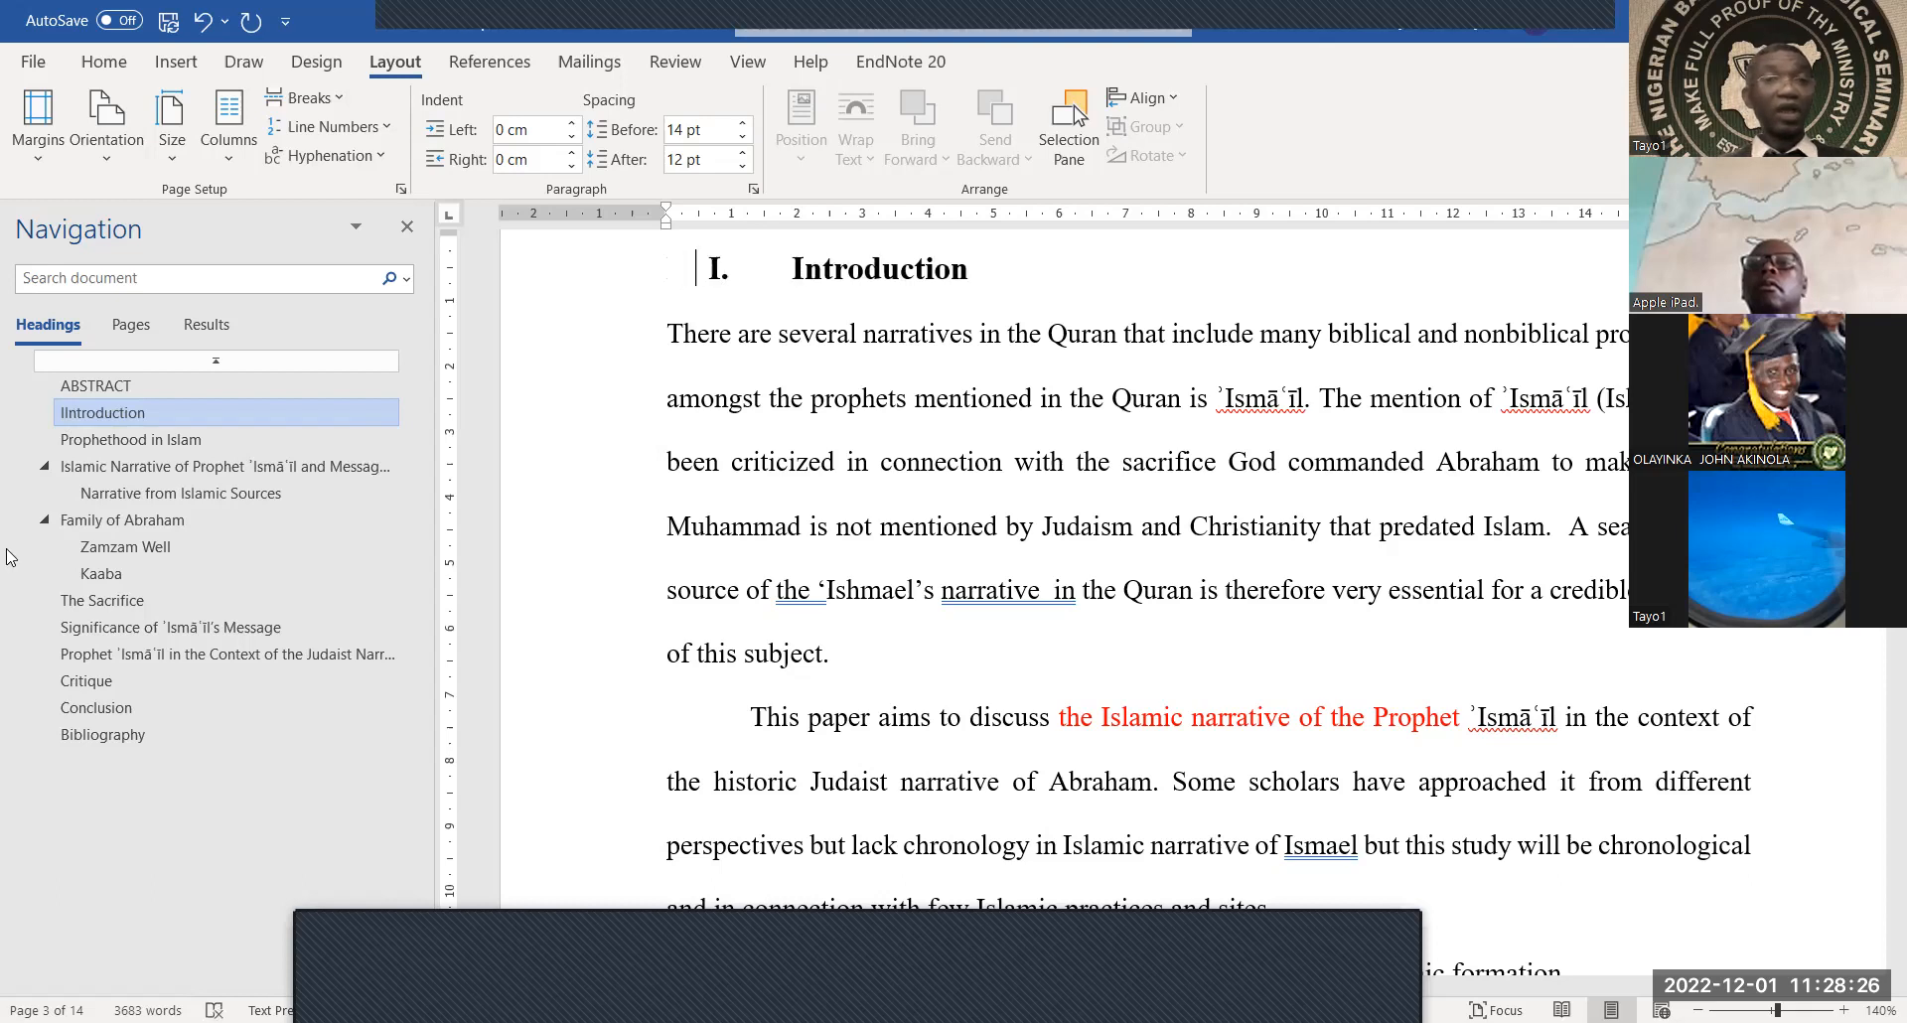
left_click(132, 439)
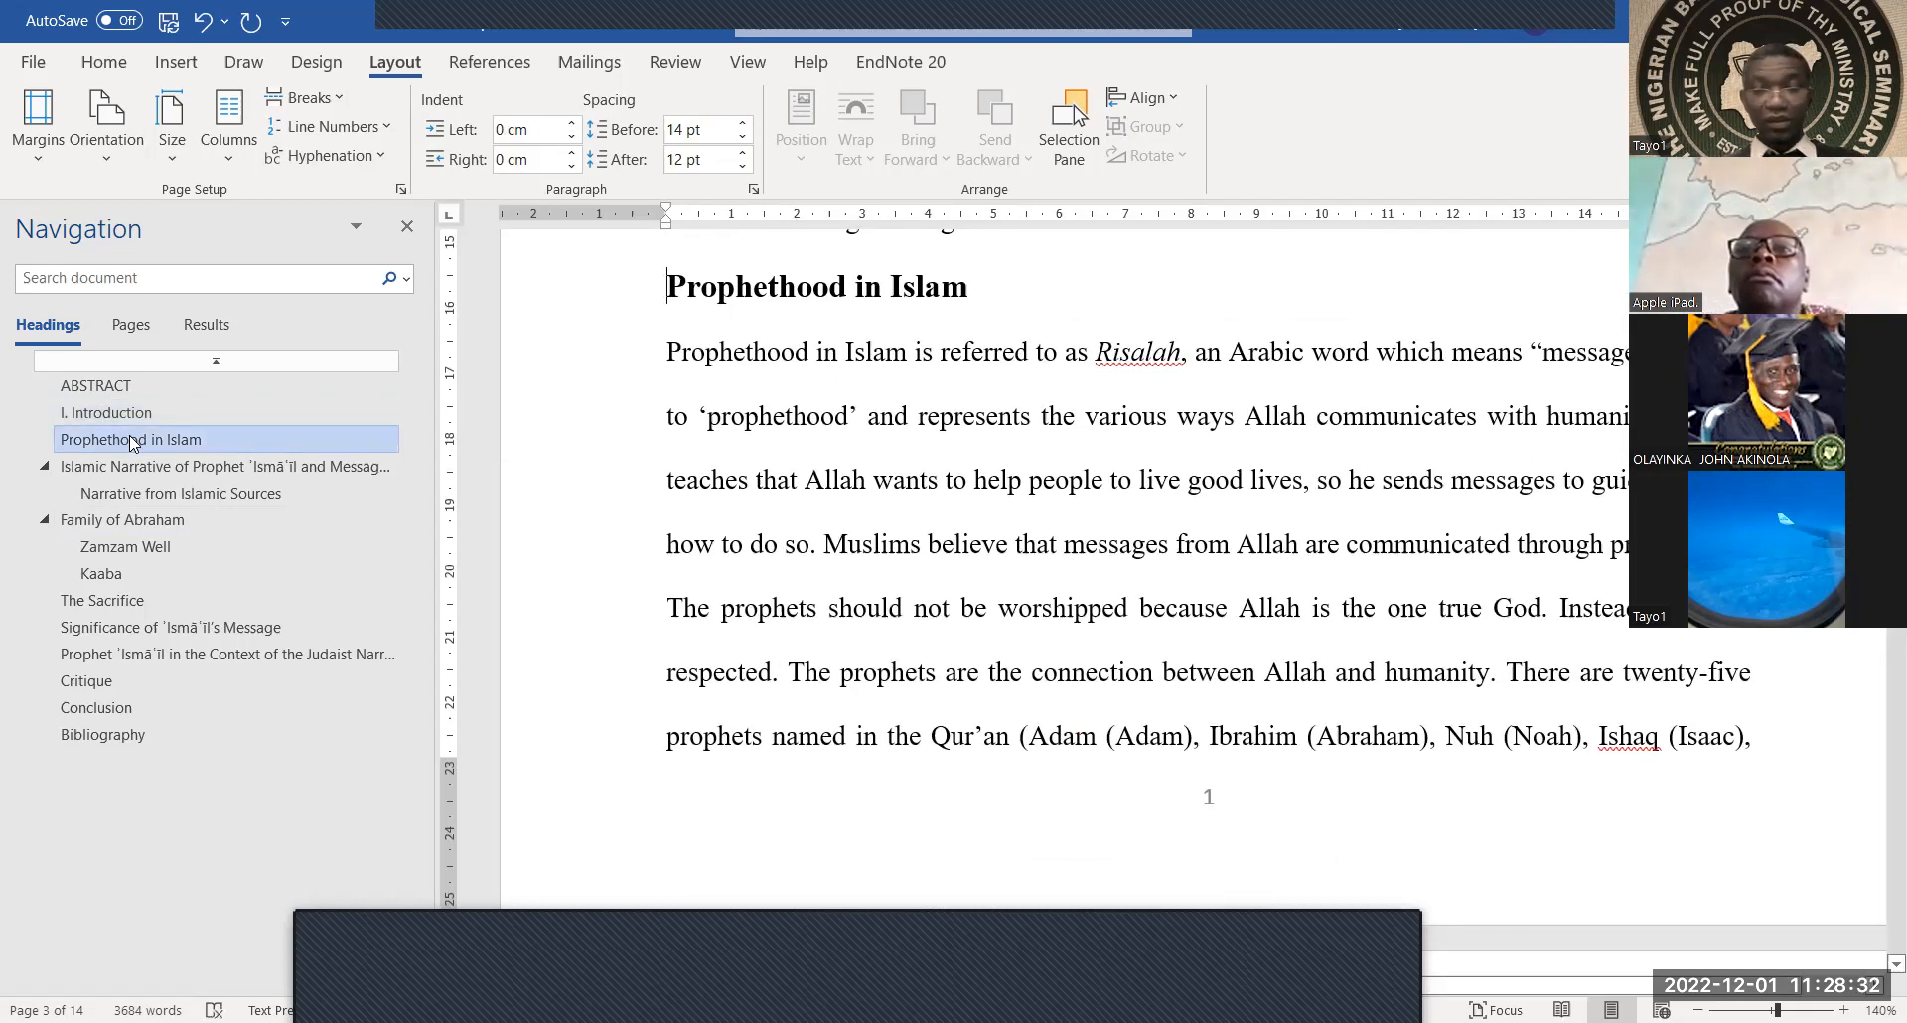
type("II.")
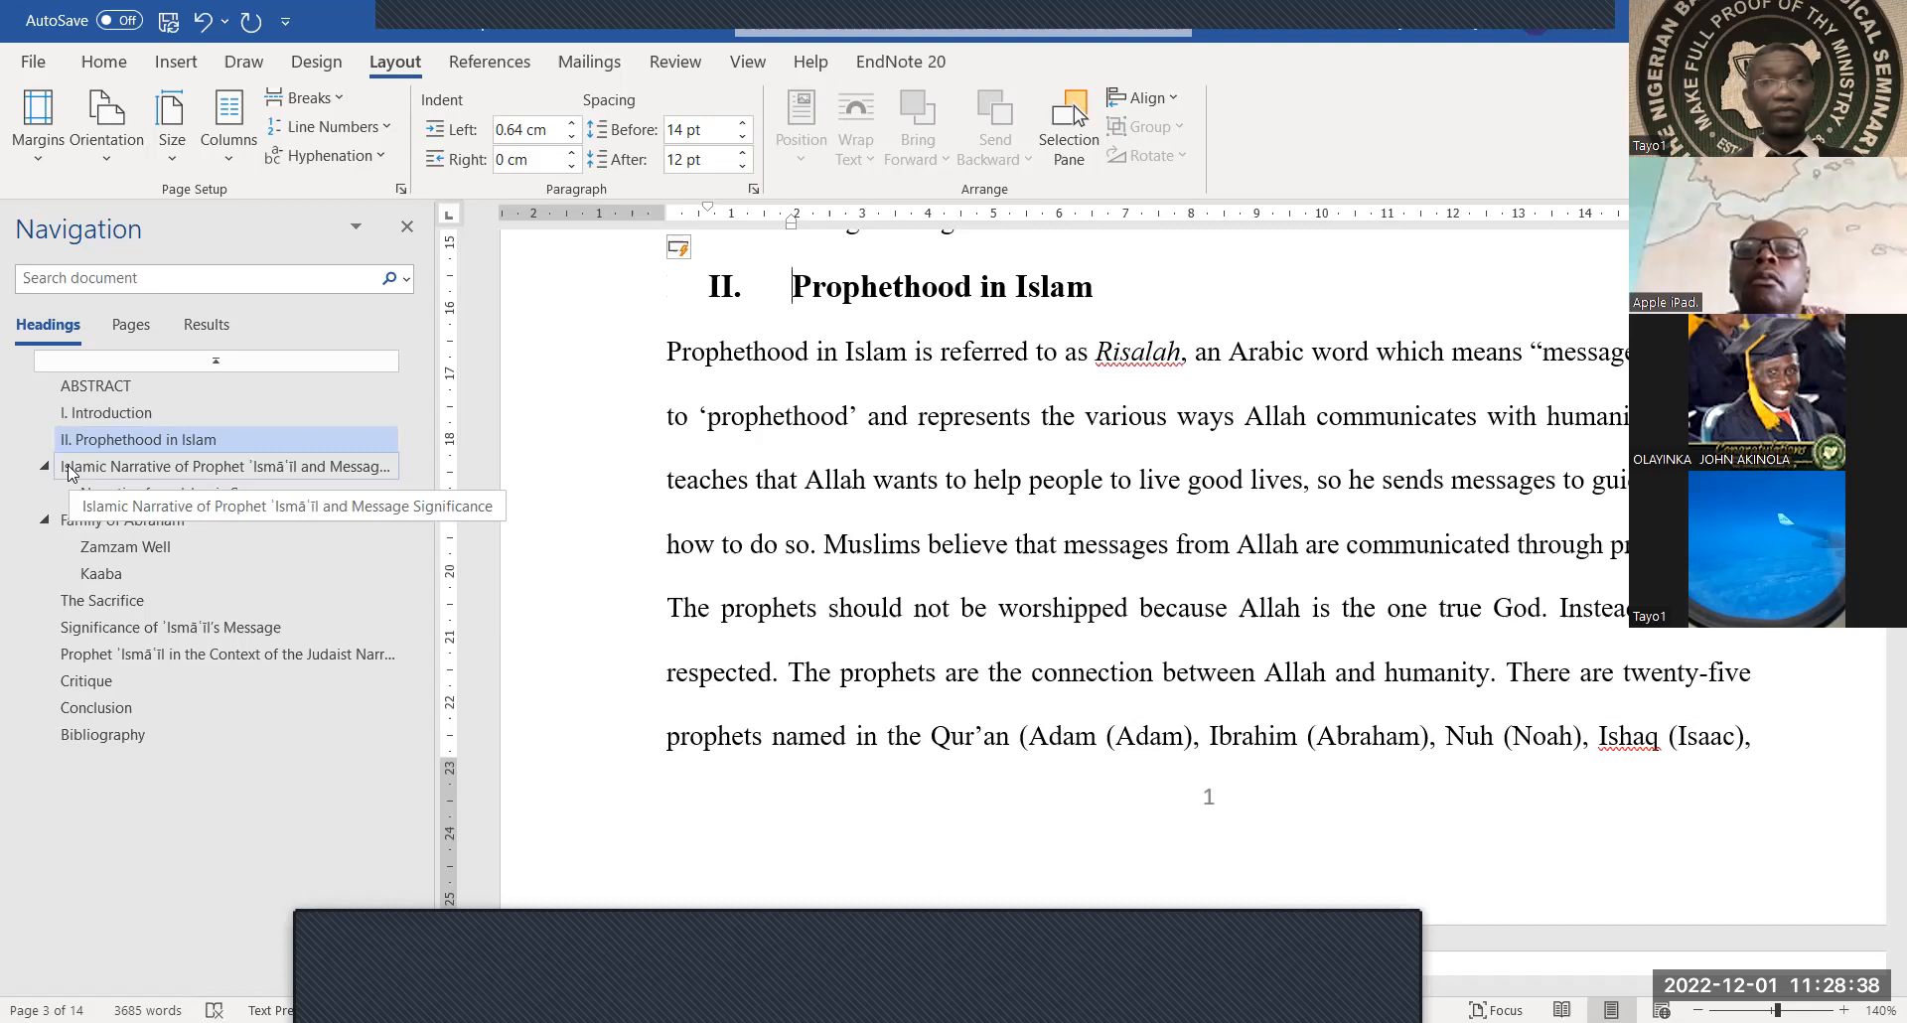
left_click(70, 468)
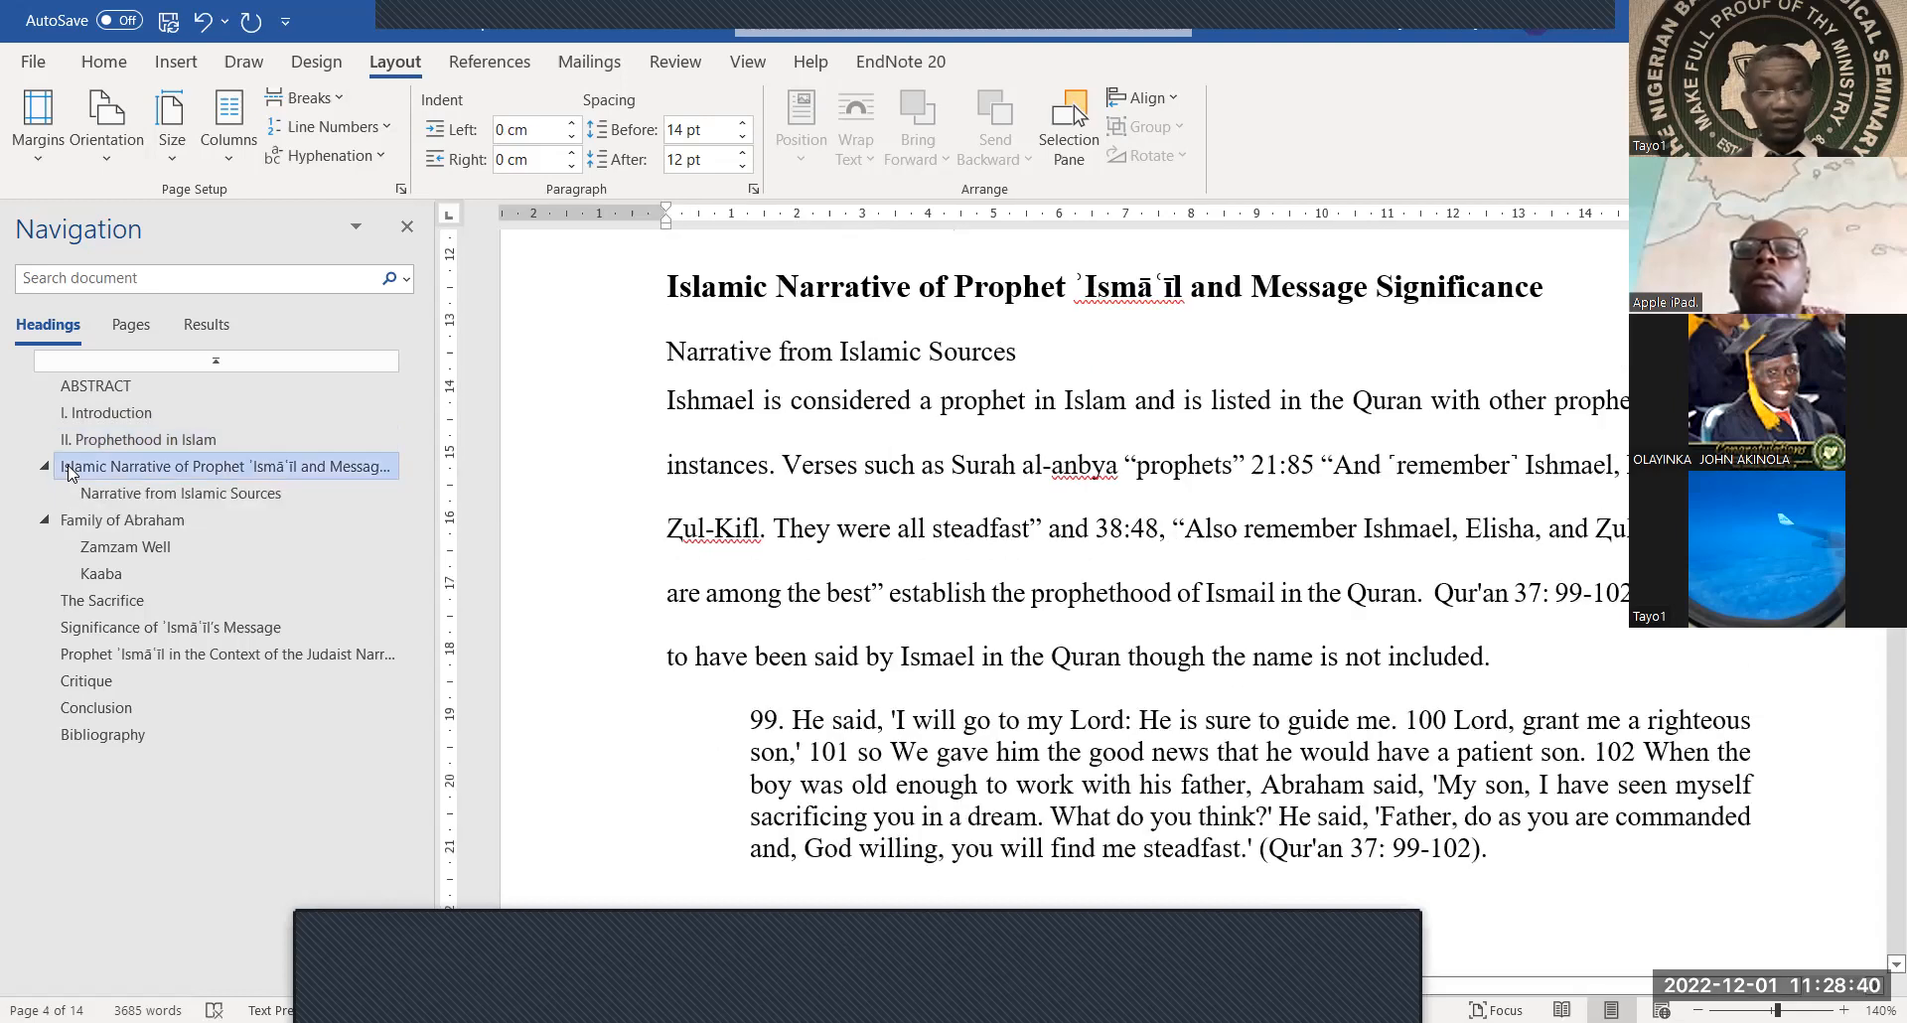
type("III.")
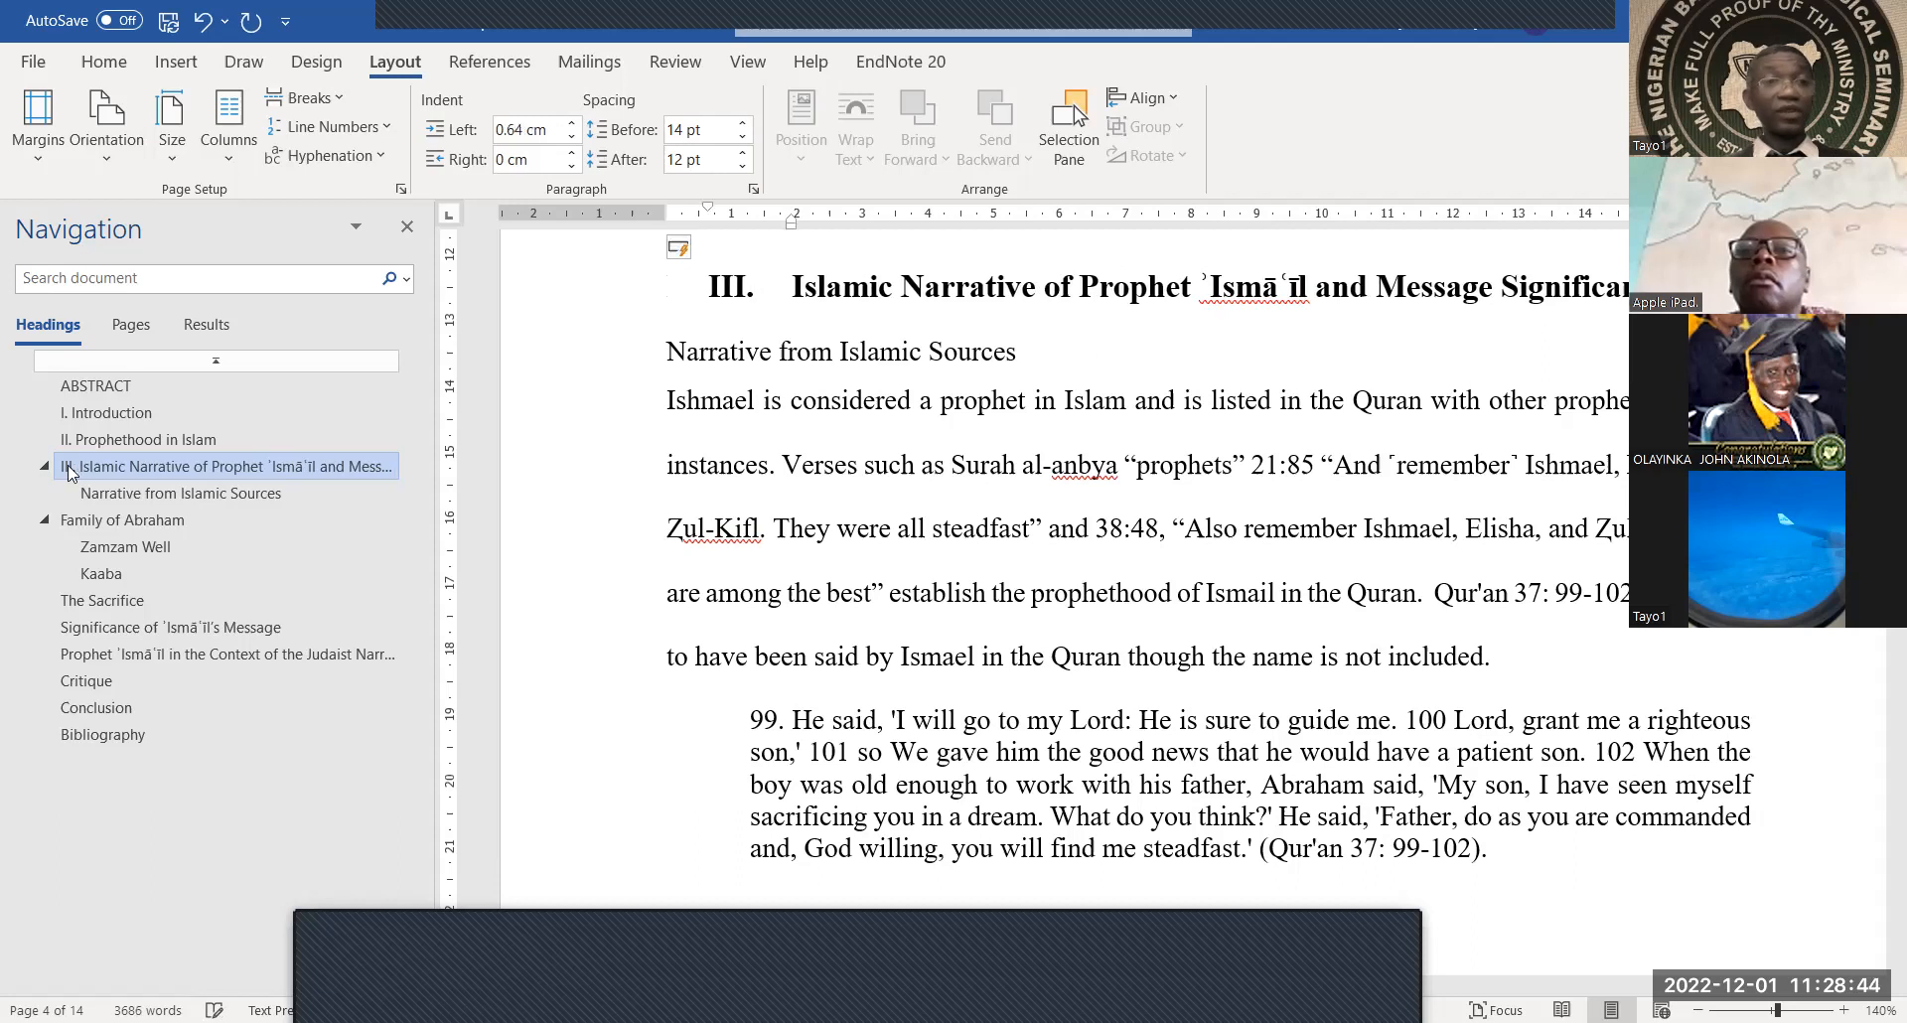
left_click(115, 497)
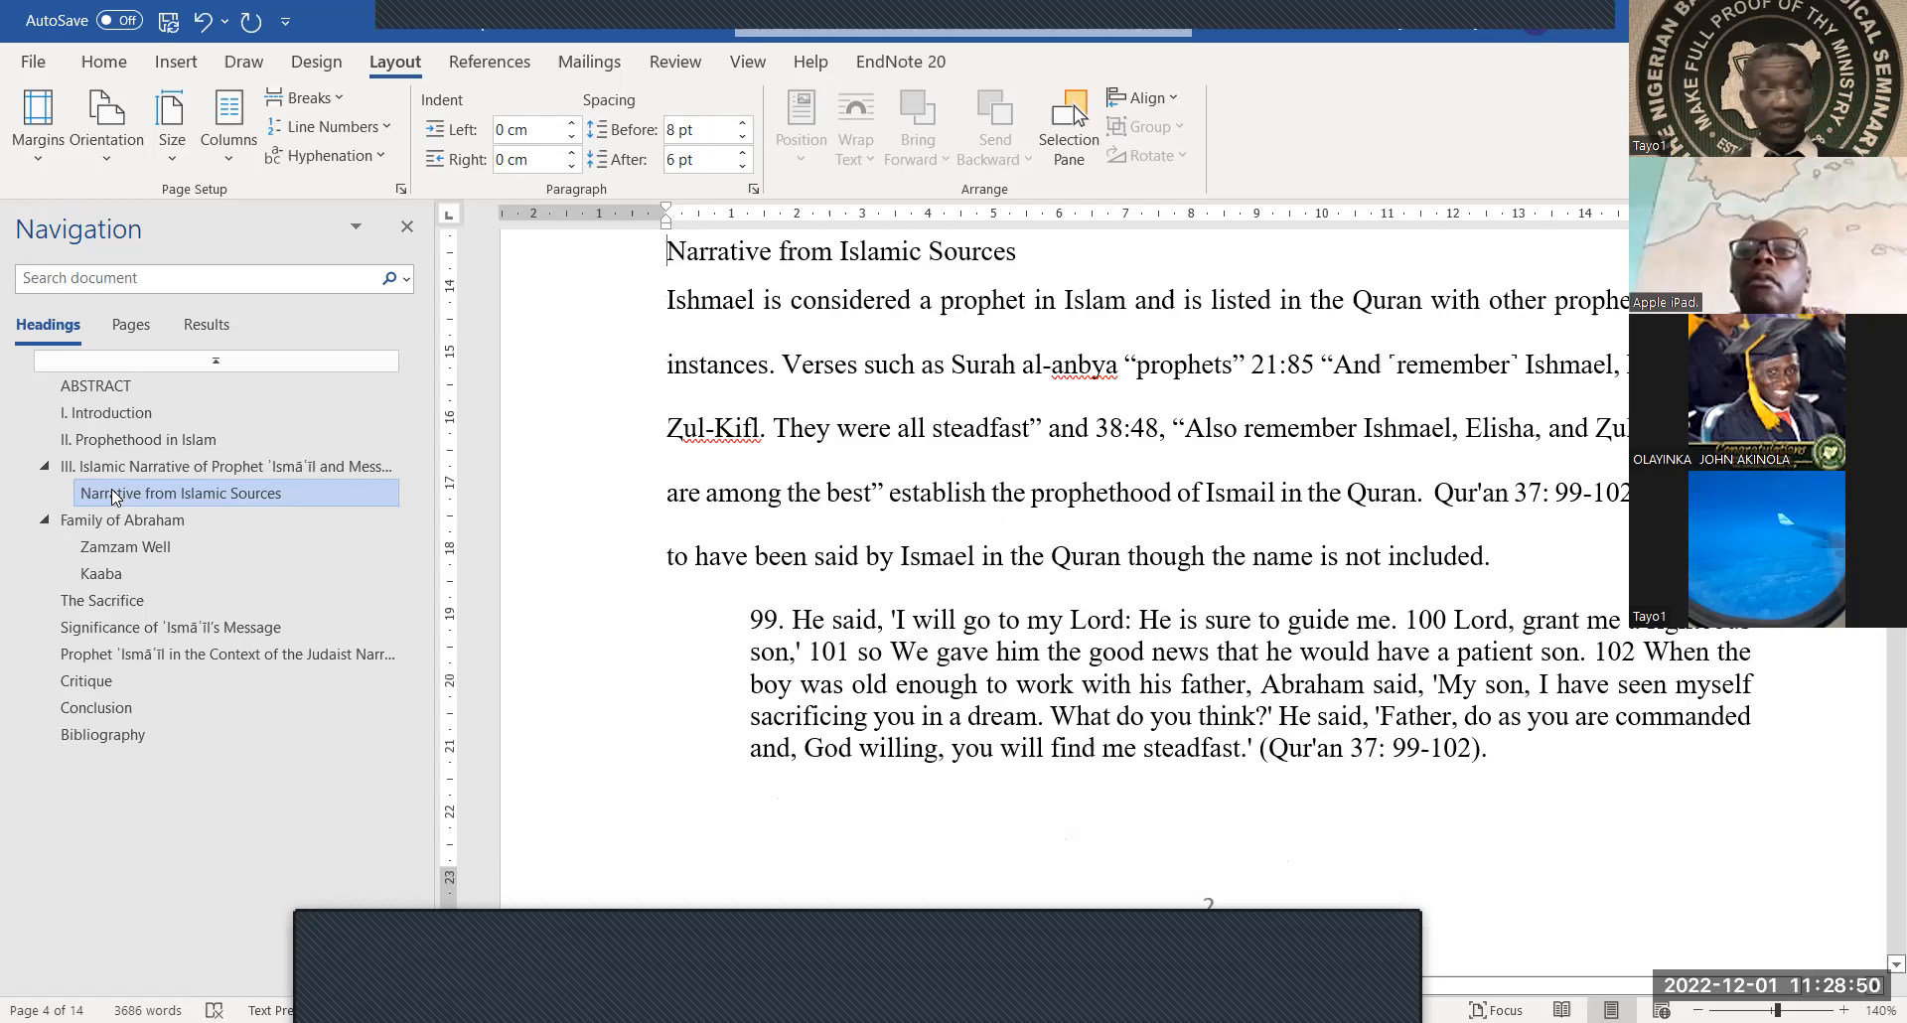
type("a")
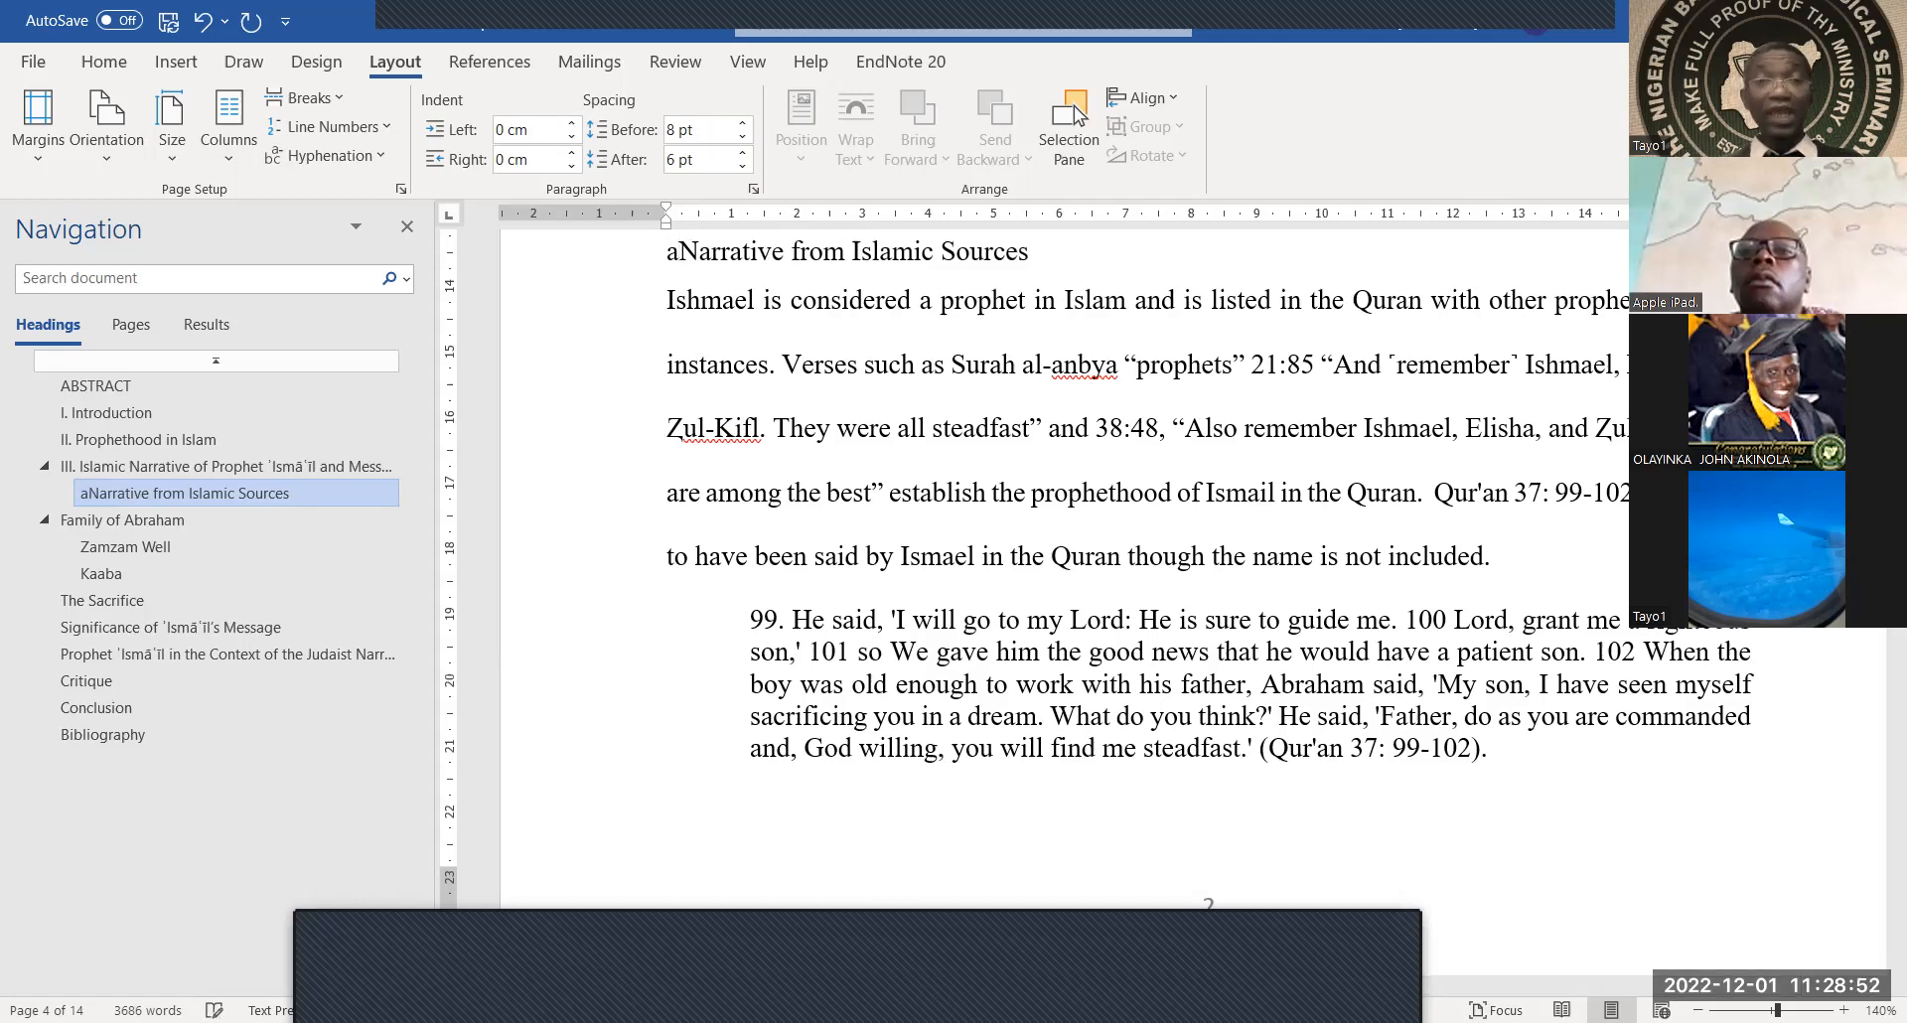
type(".")
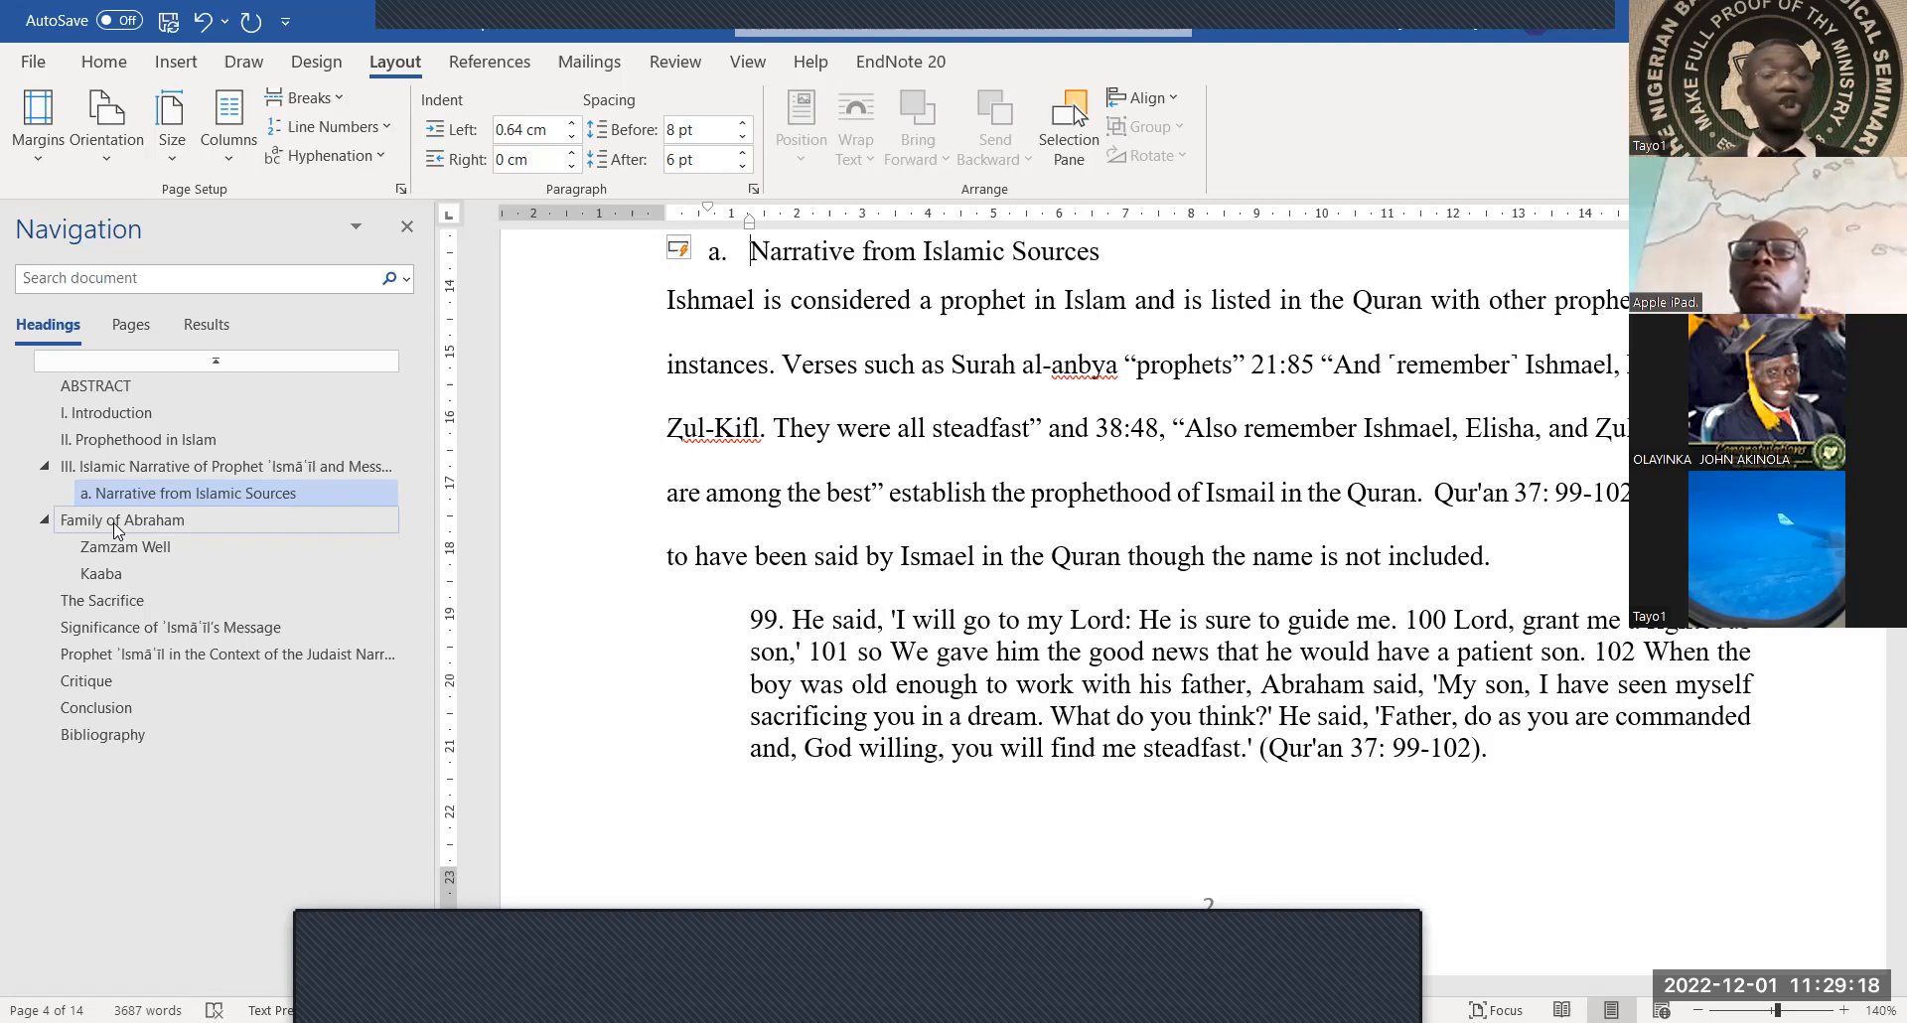
left_click(118, 520)
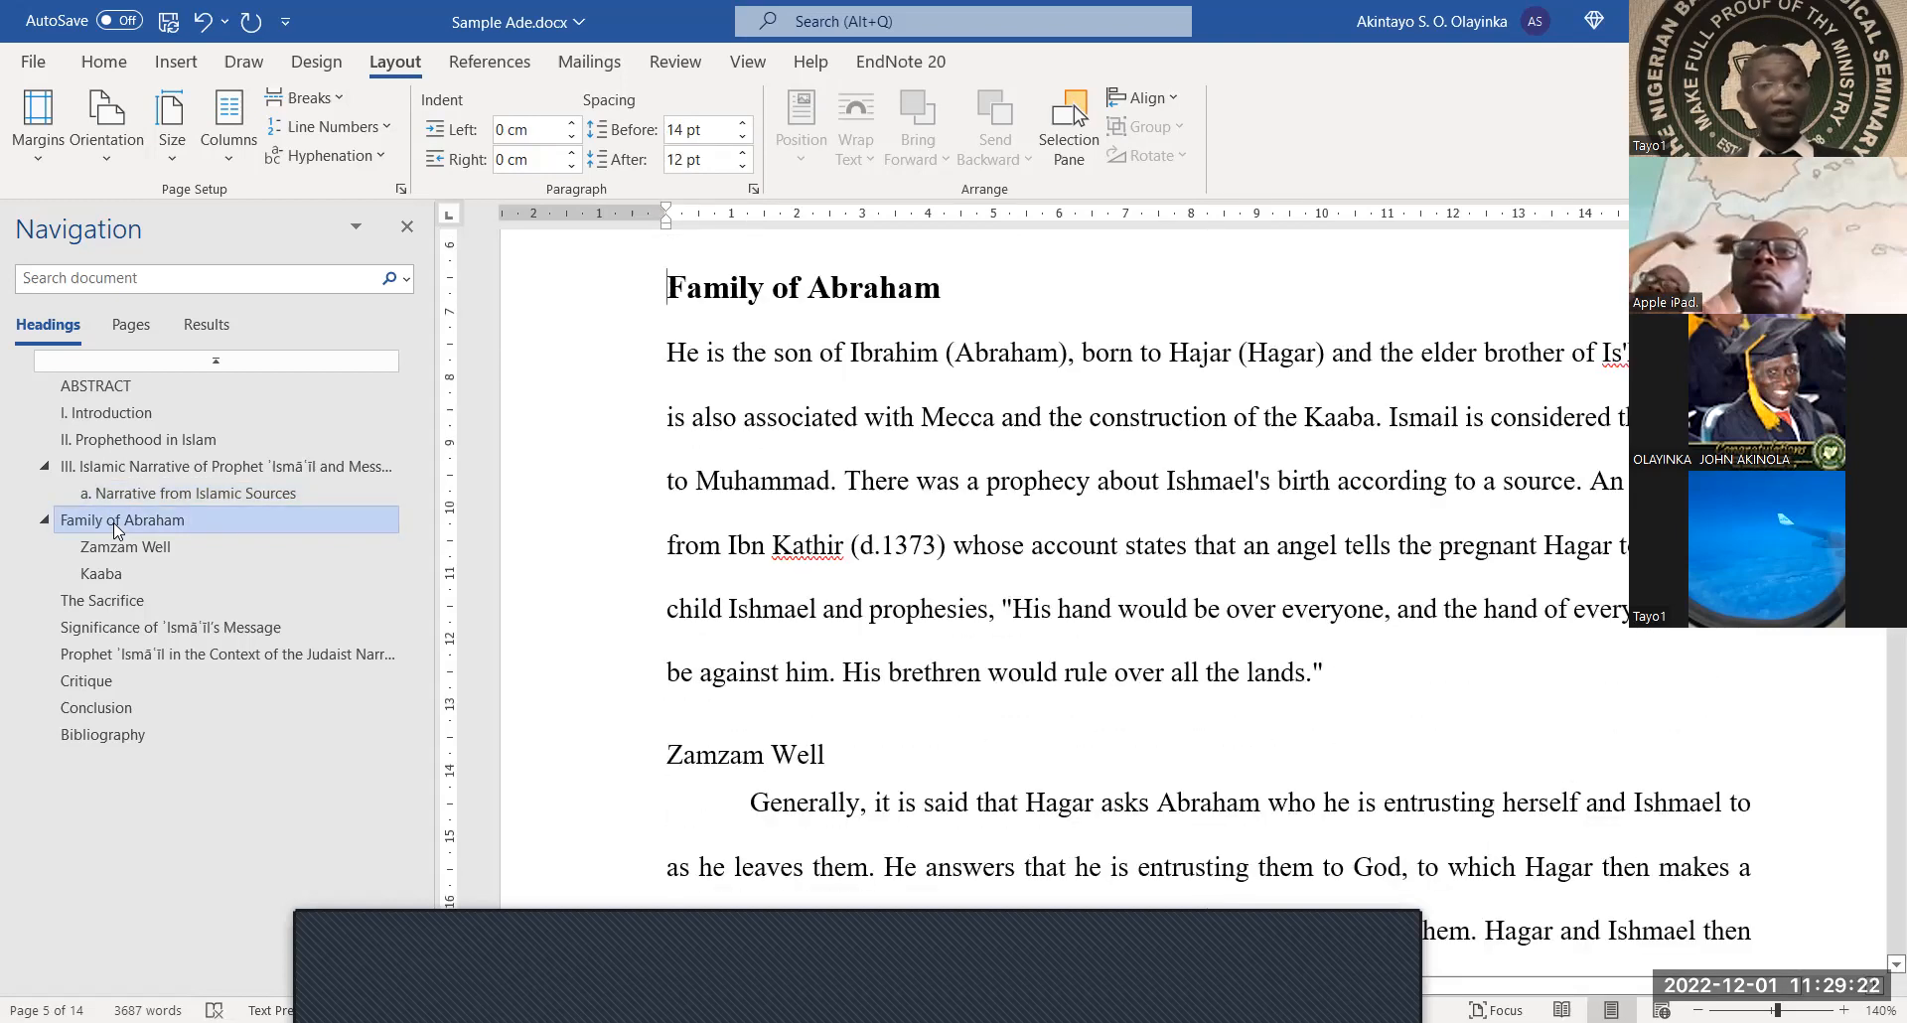
Number Family of Abraham IV. with subheadings Zamzam Well a. and Kaaba b
type("iv")
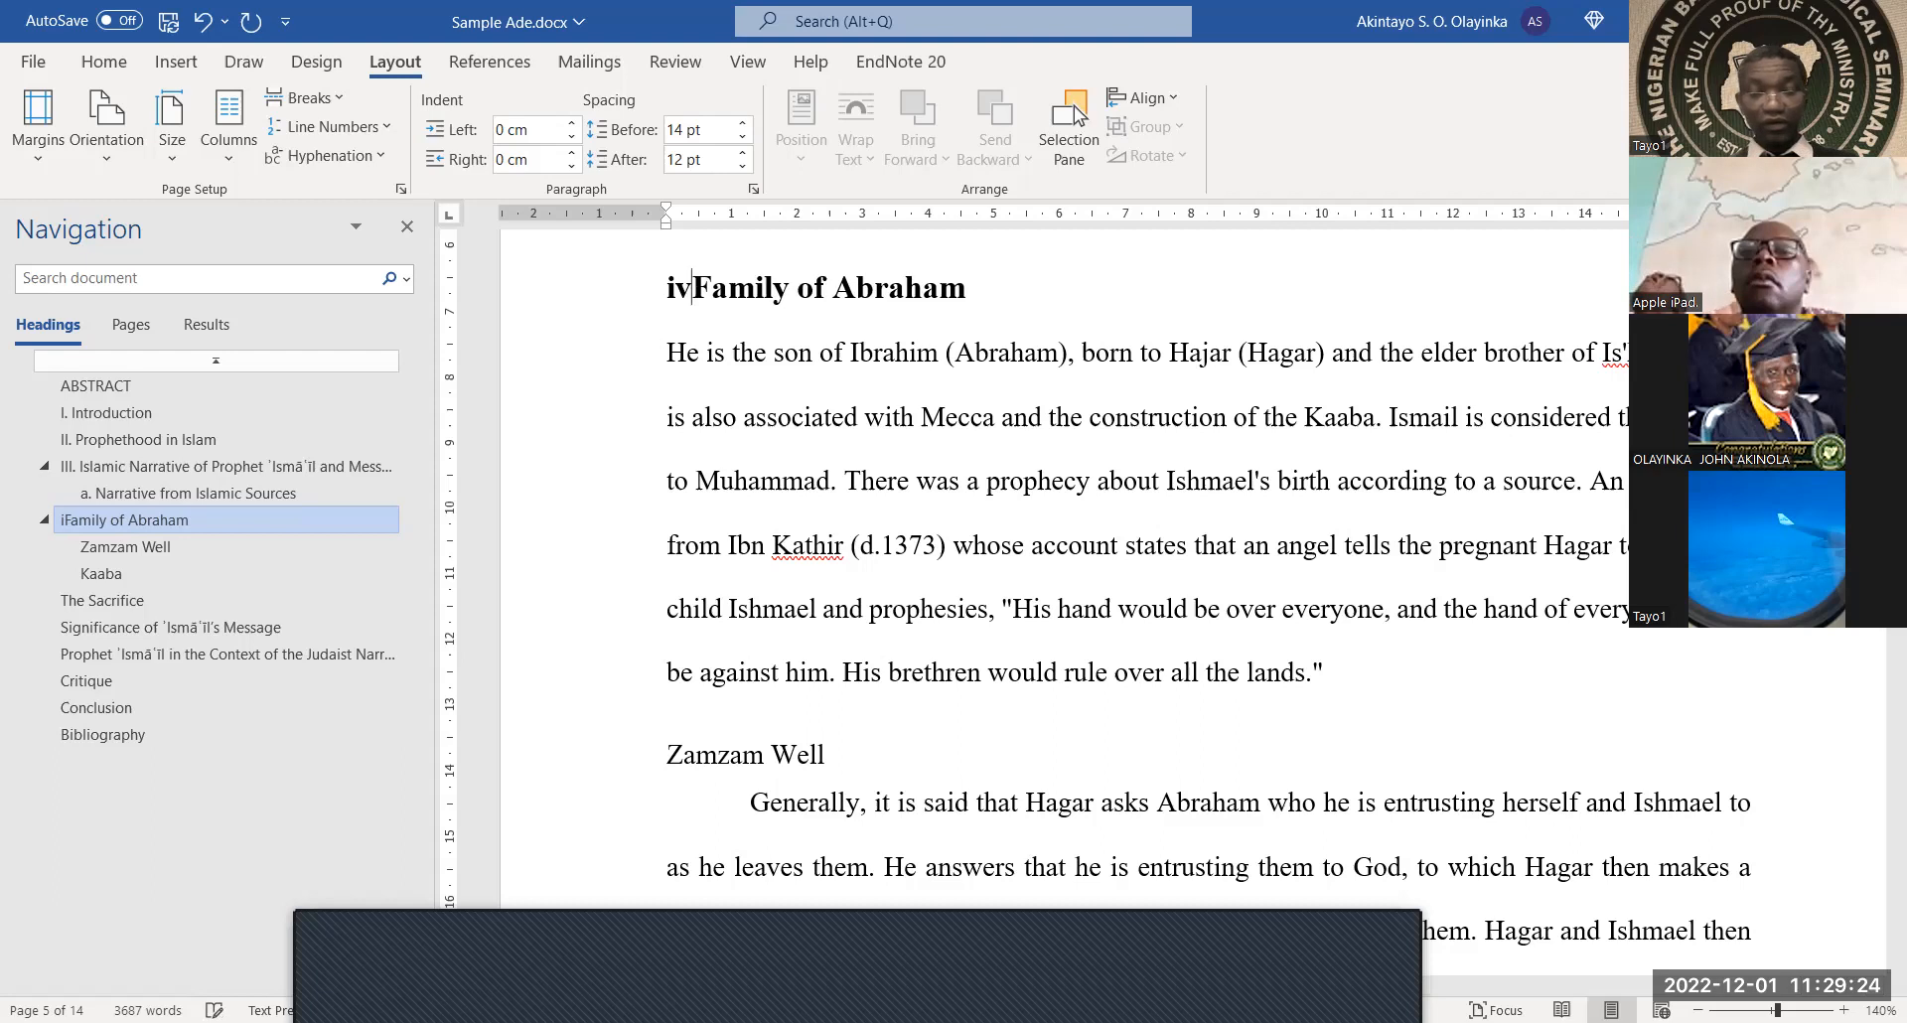
key("BackSpace")
key("BackSpace")
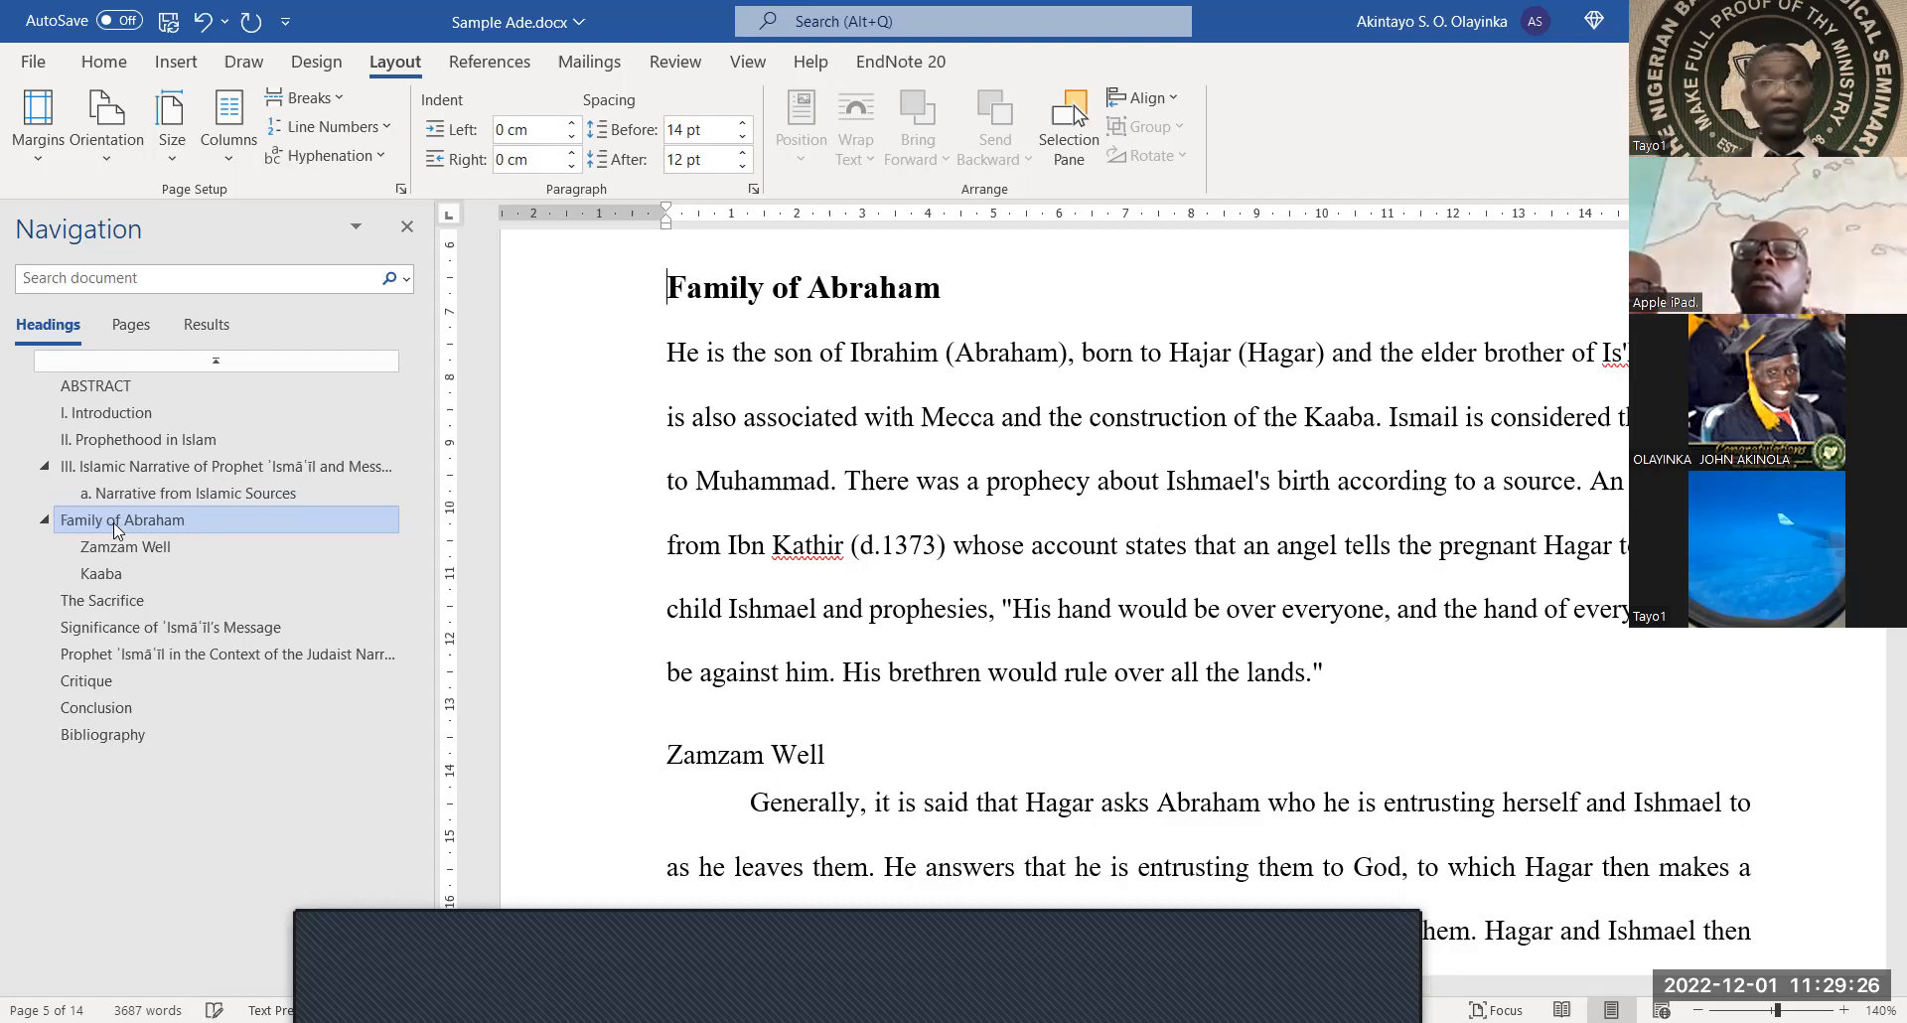
type("IV")
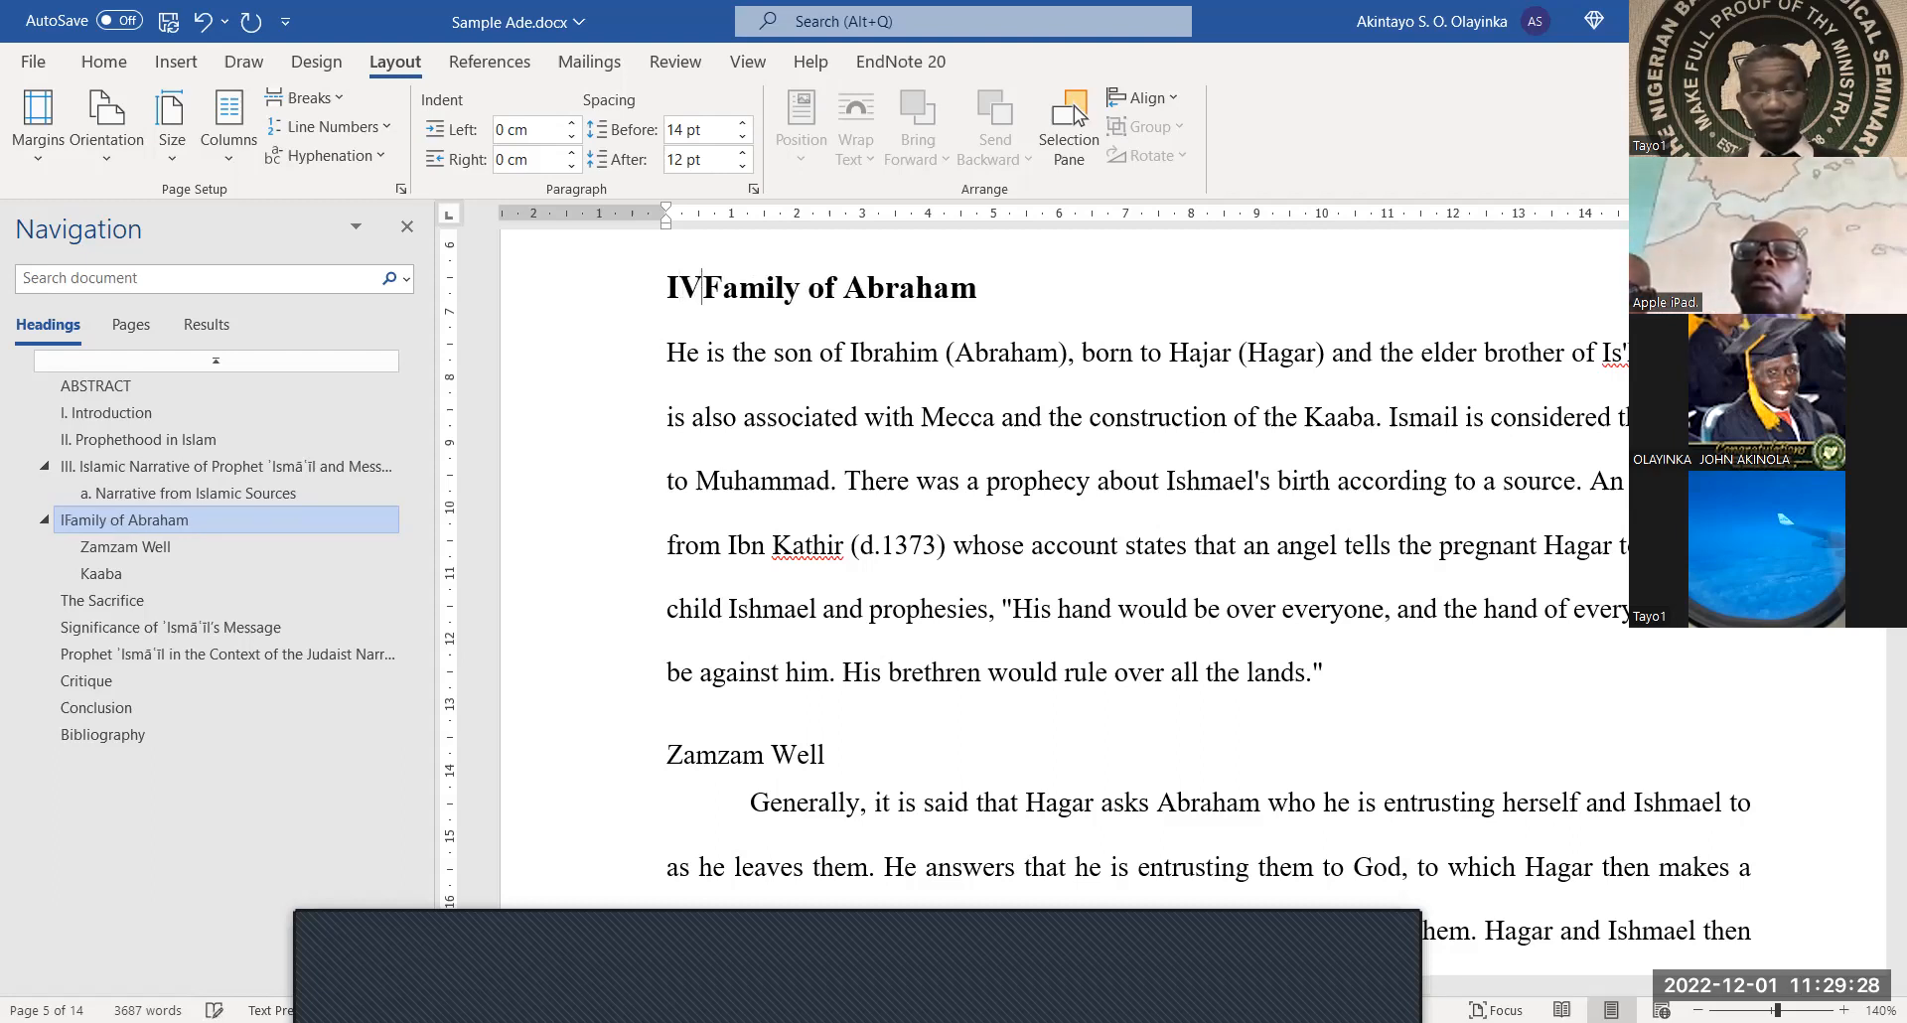
type(".")
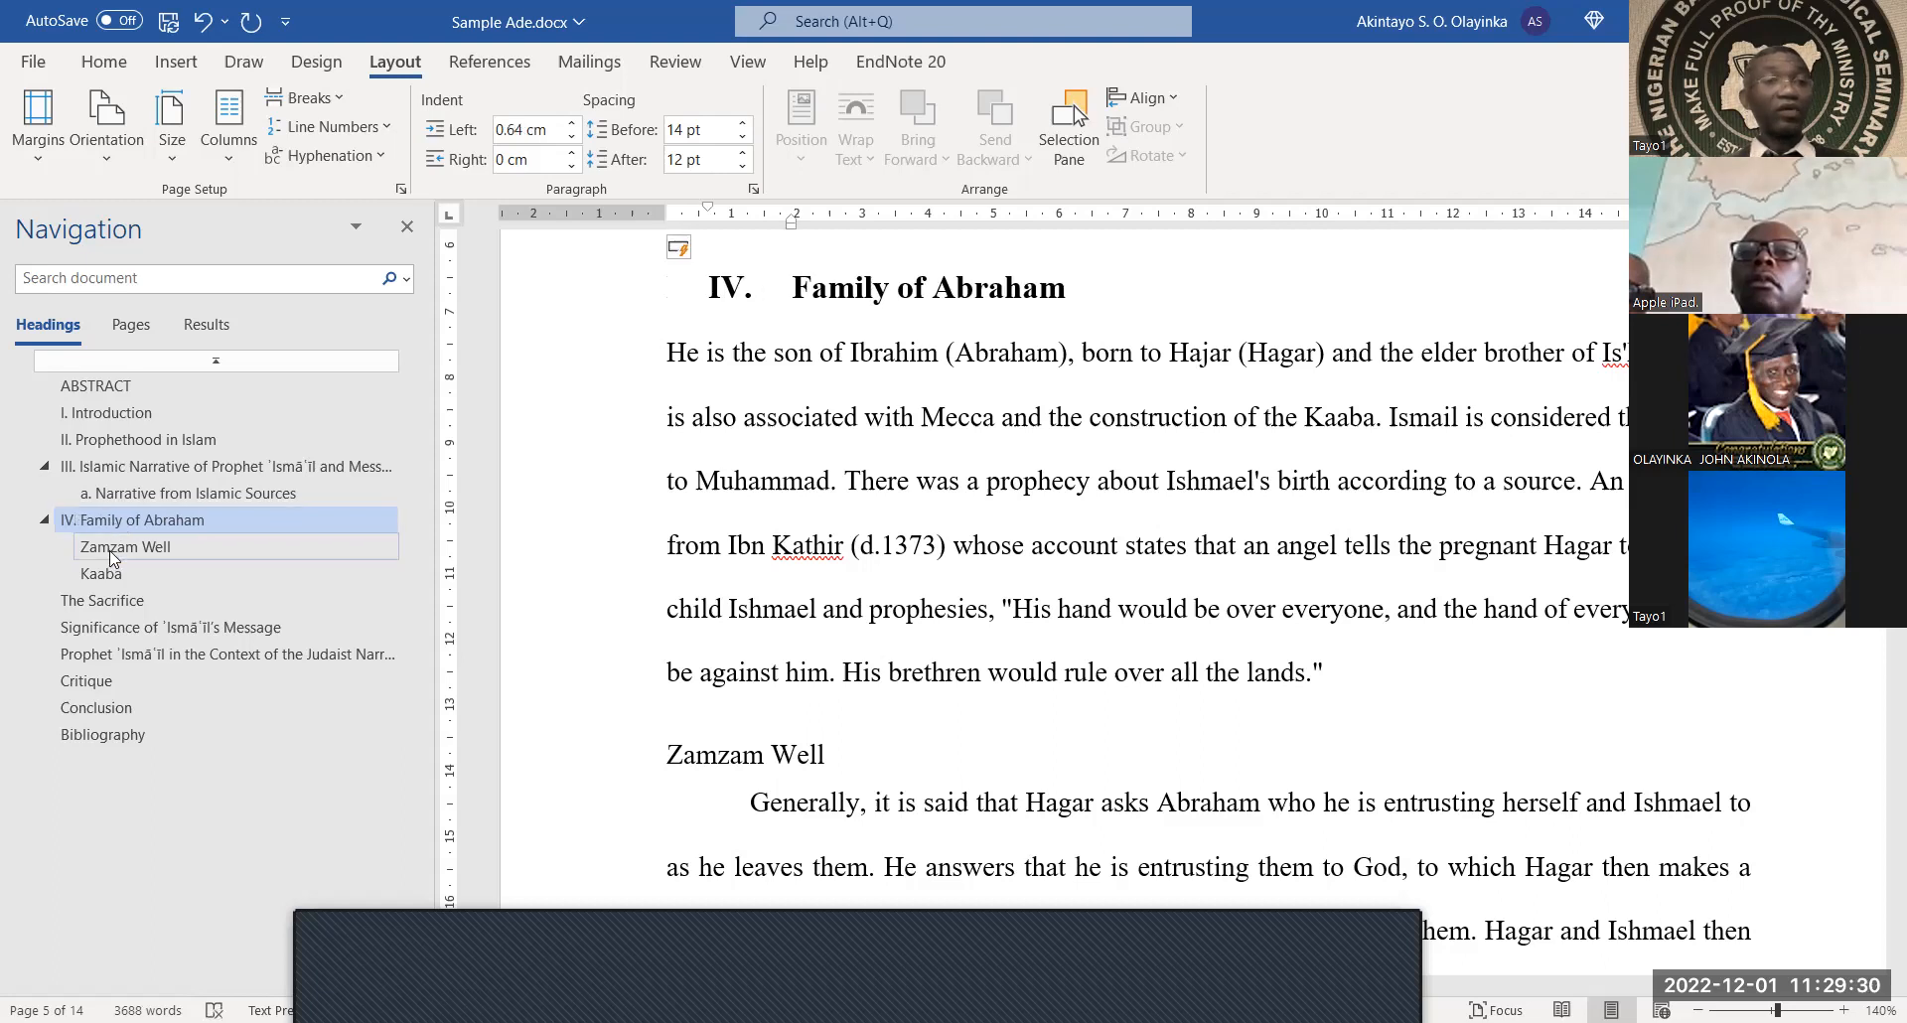
left_click(110, 554)
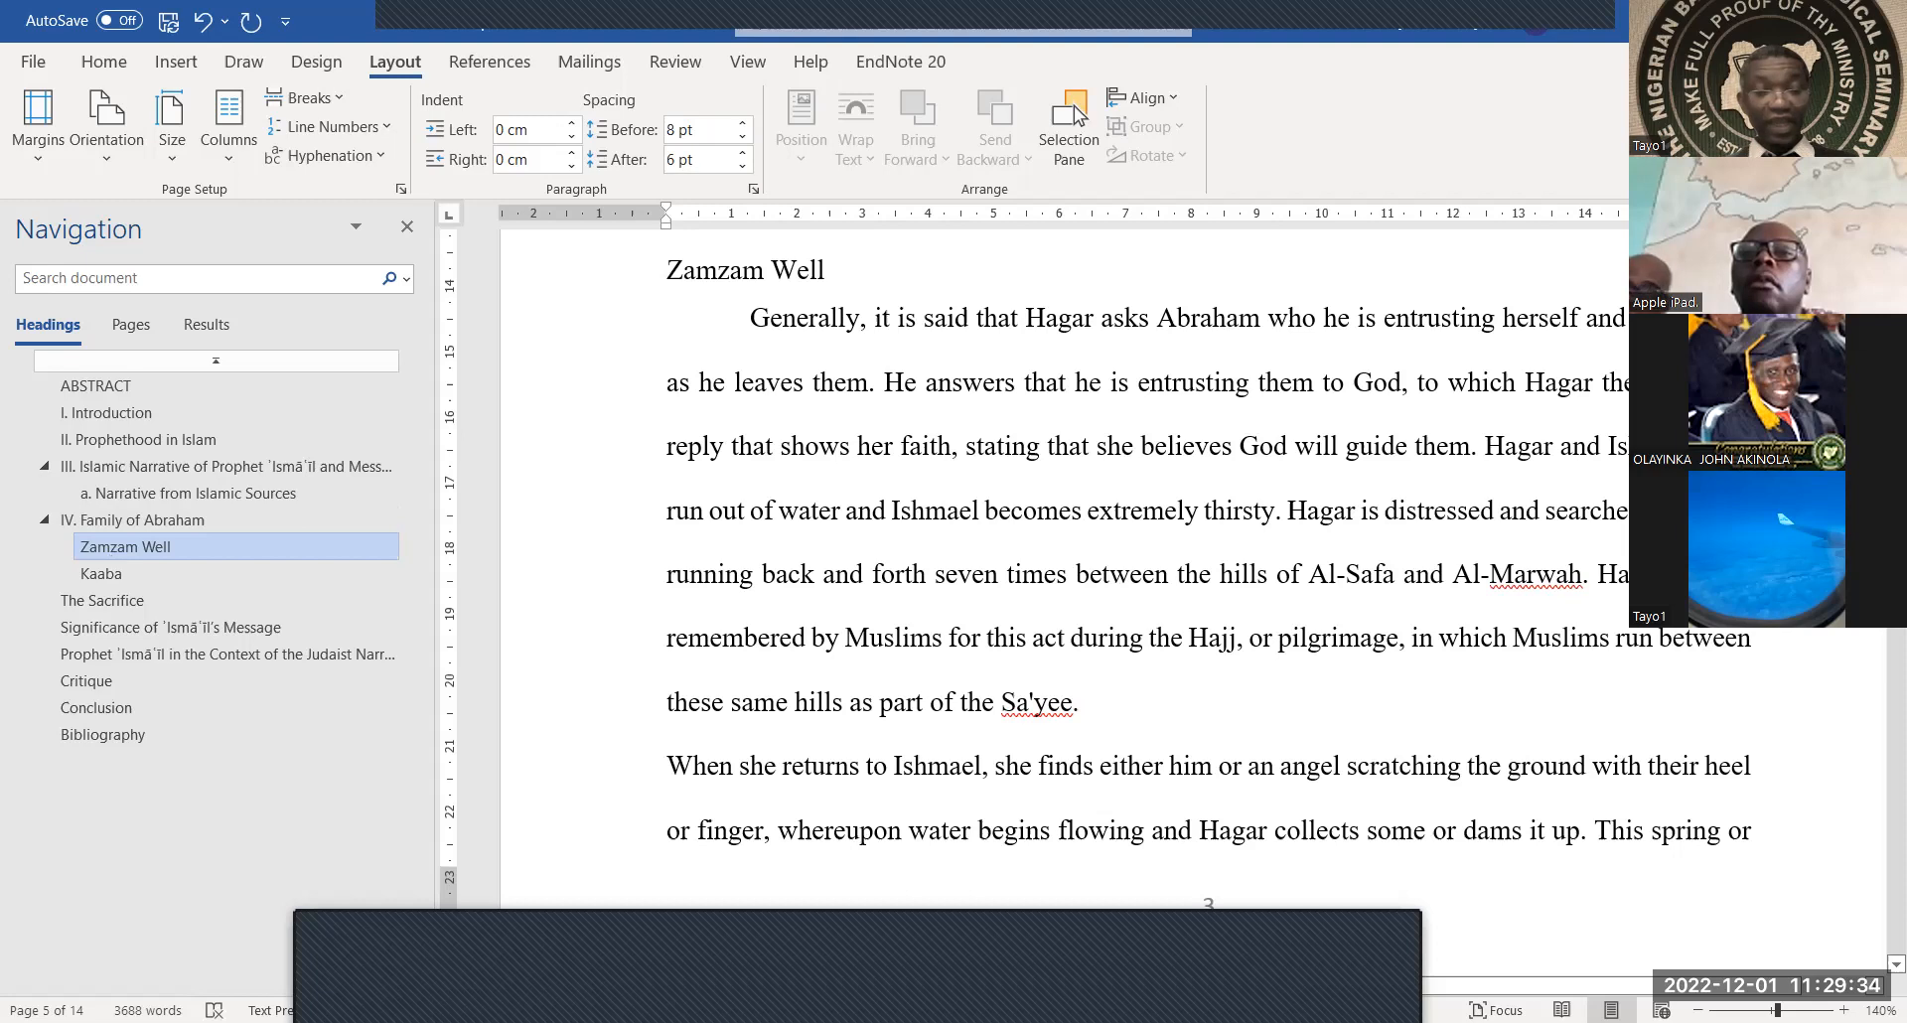
type("a.")
key("BackSpace")
type("a")
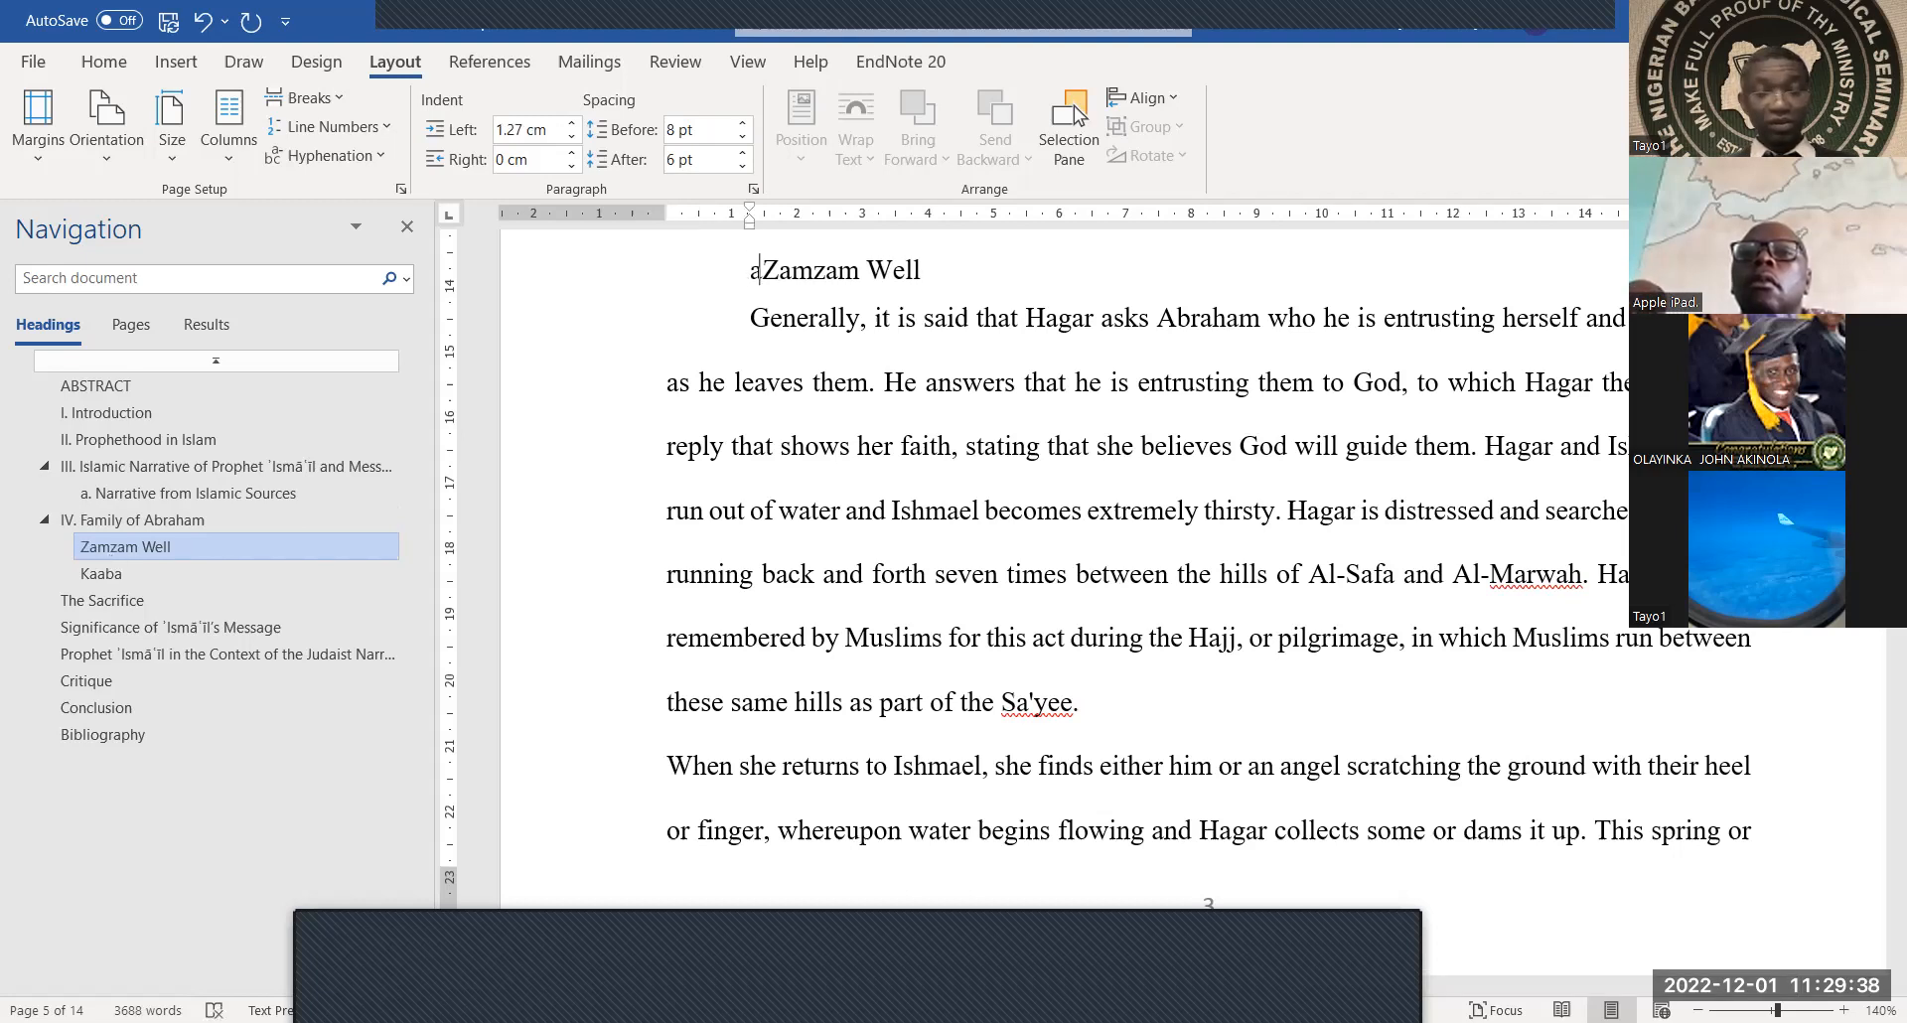
type(".")
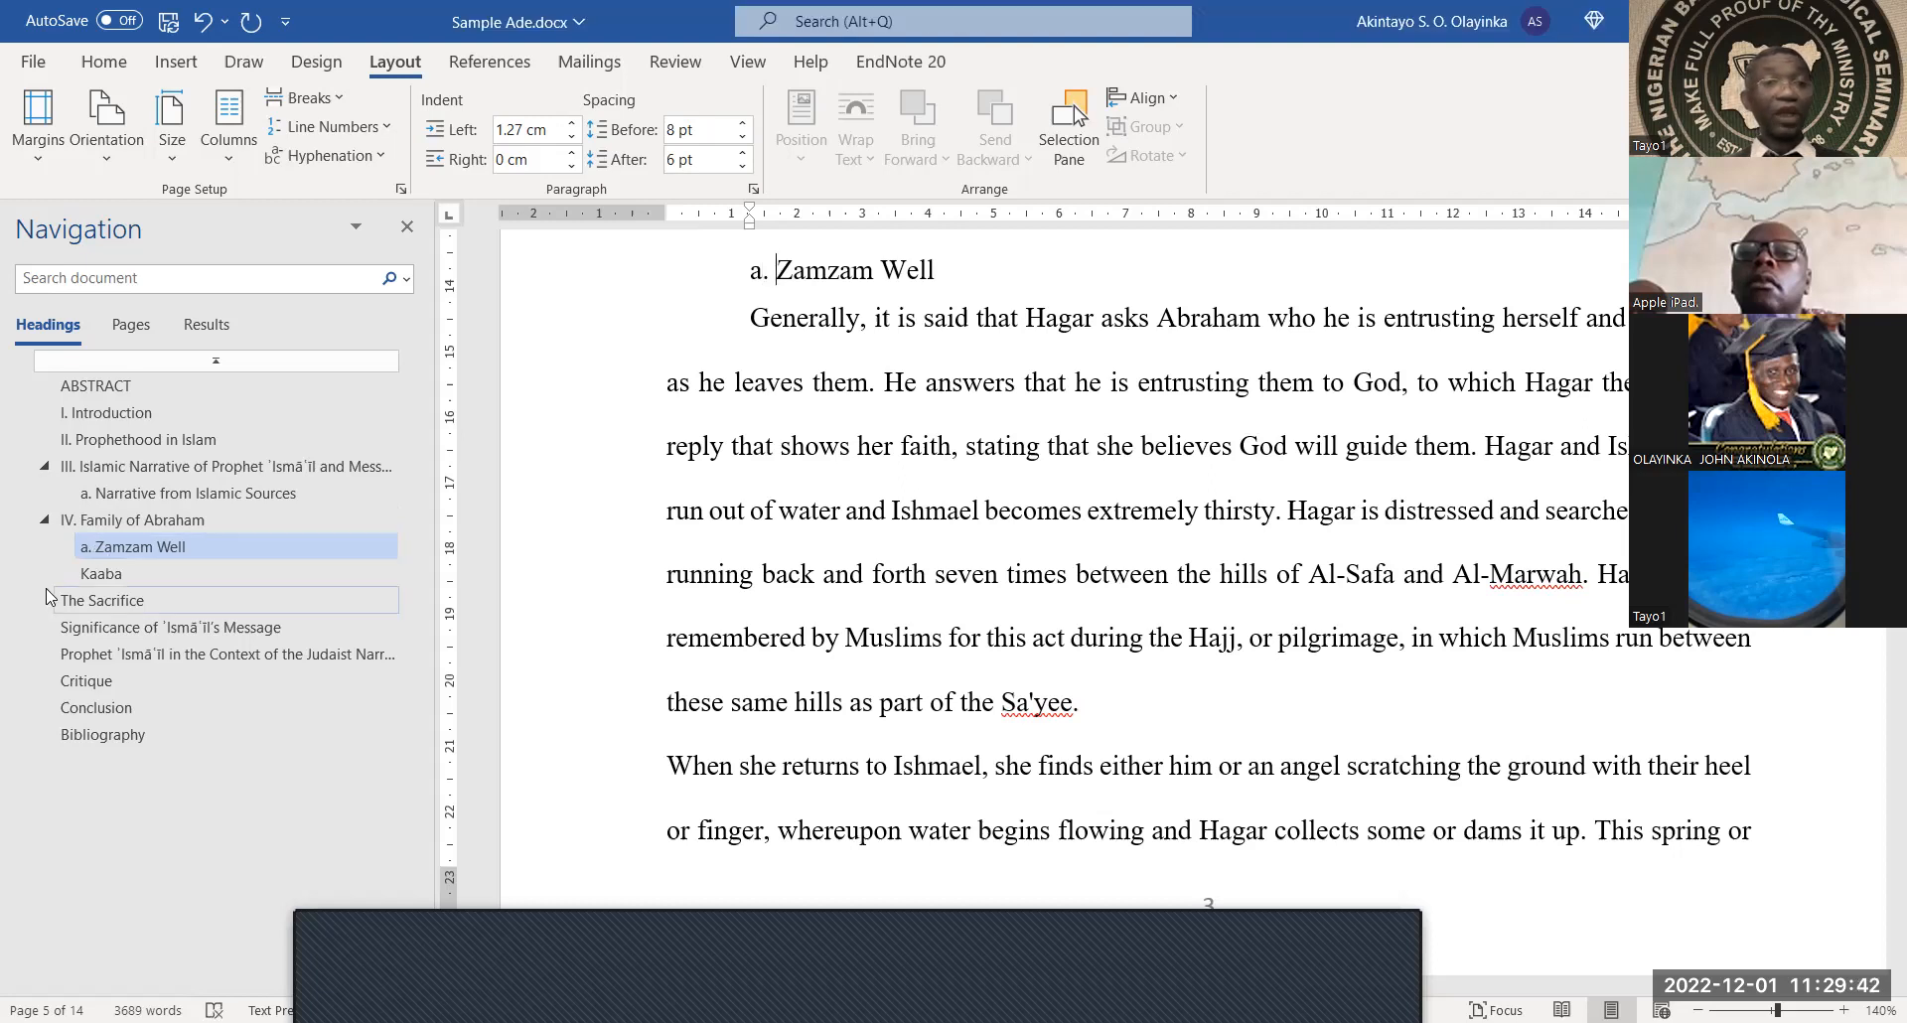
left_click(94, 574)
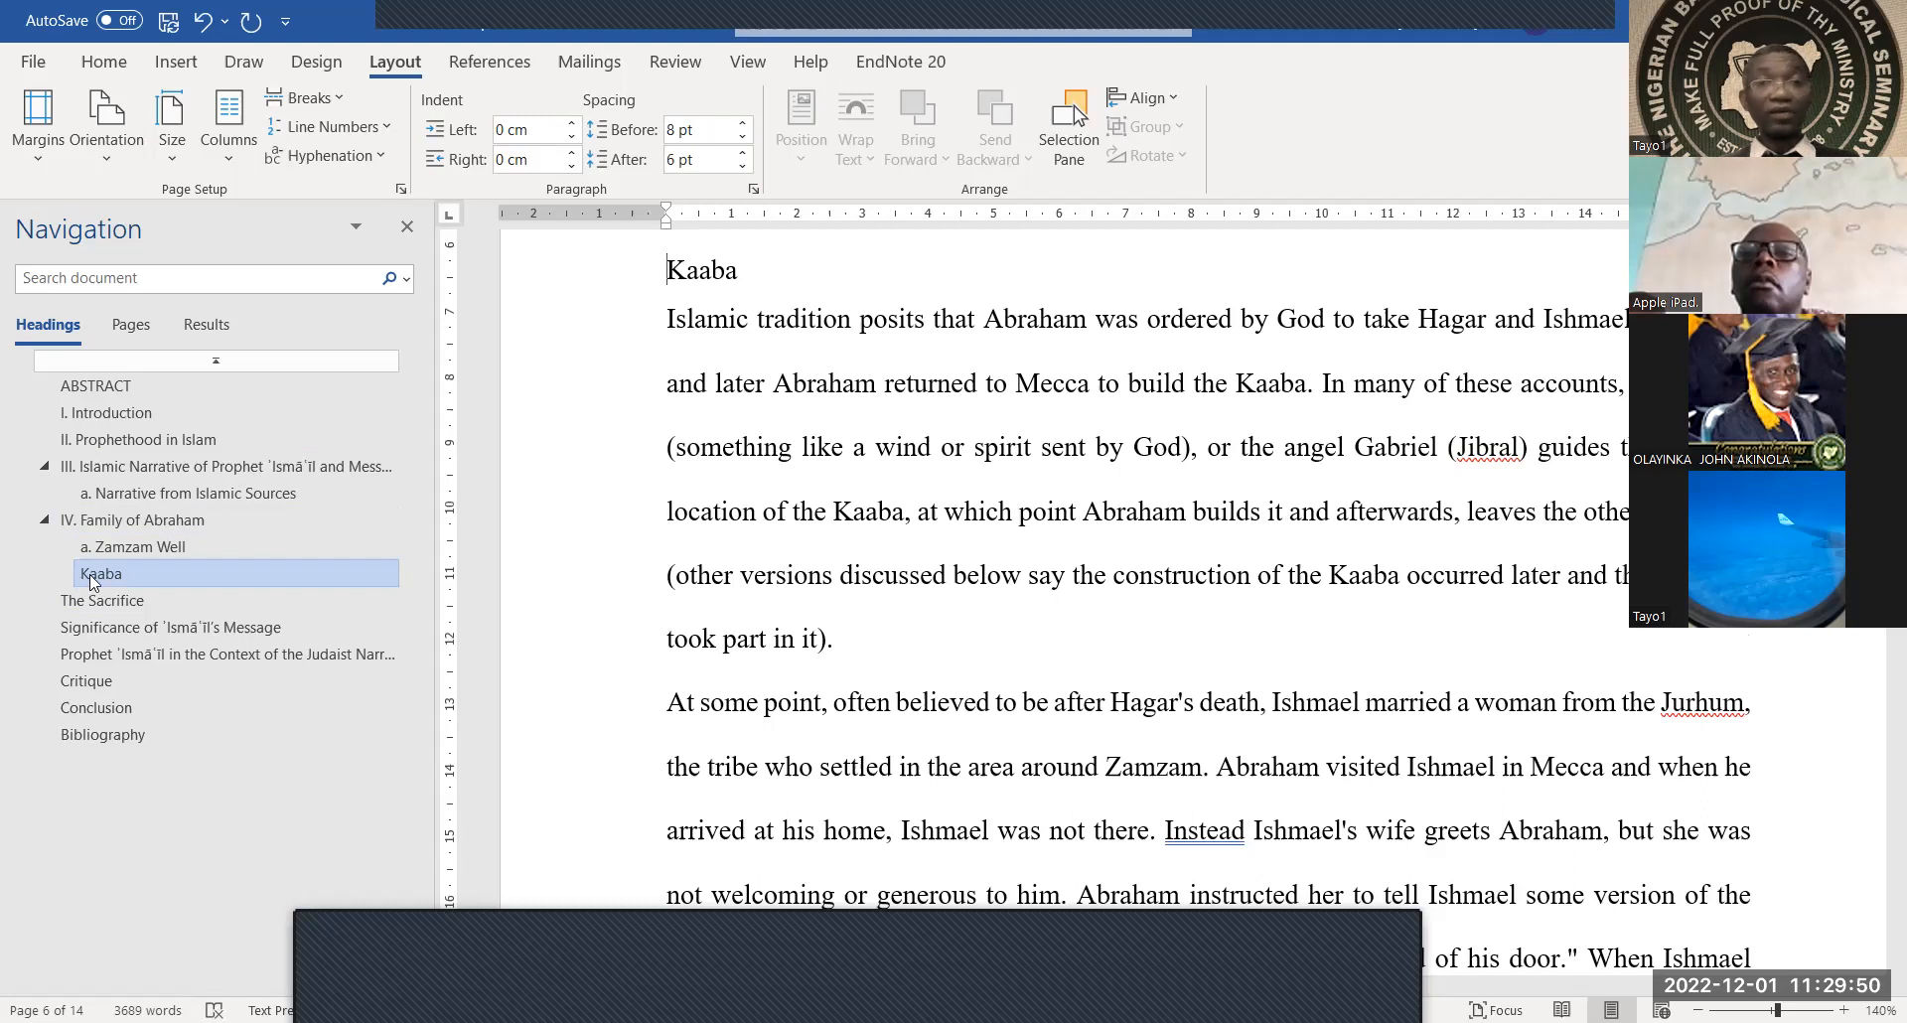
type("A.")
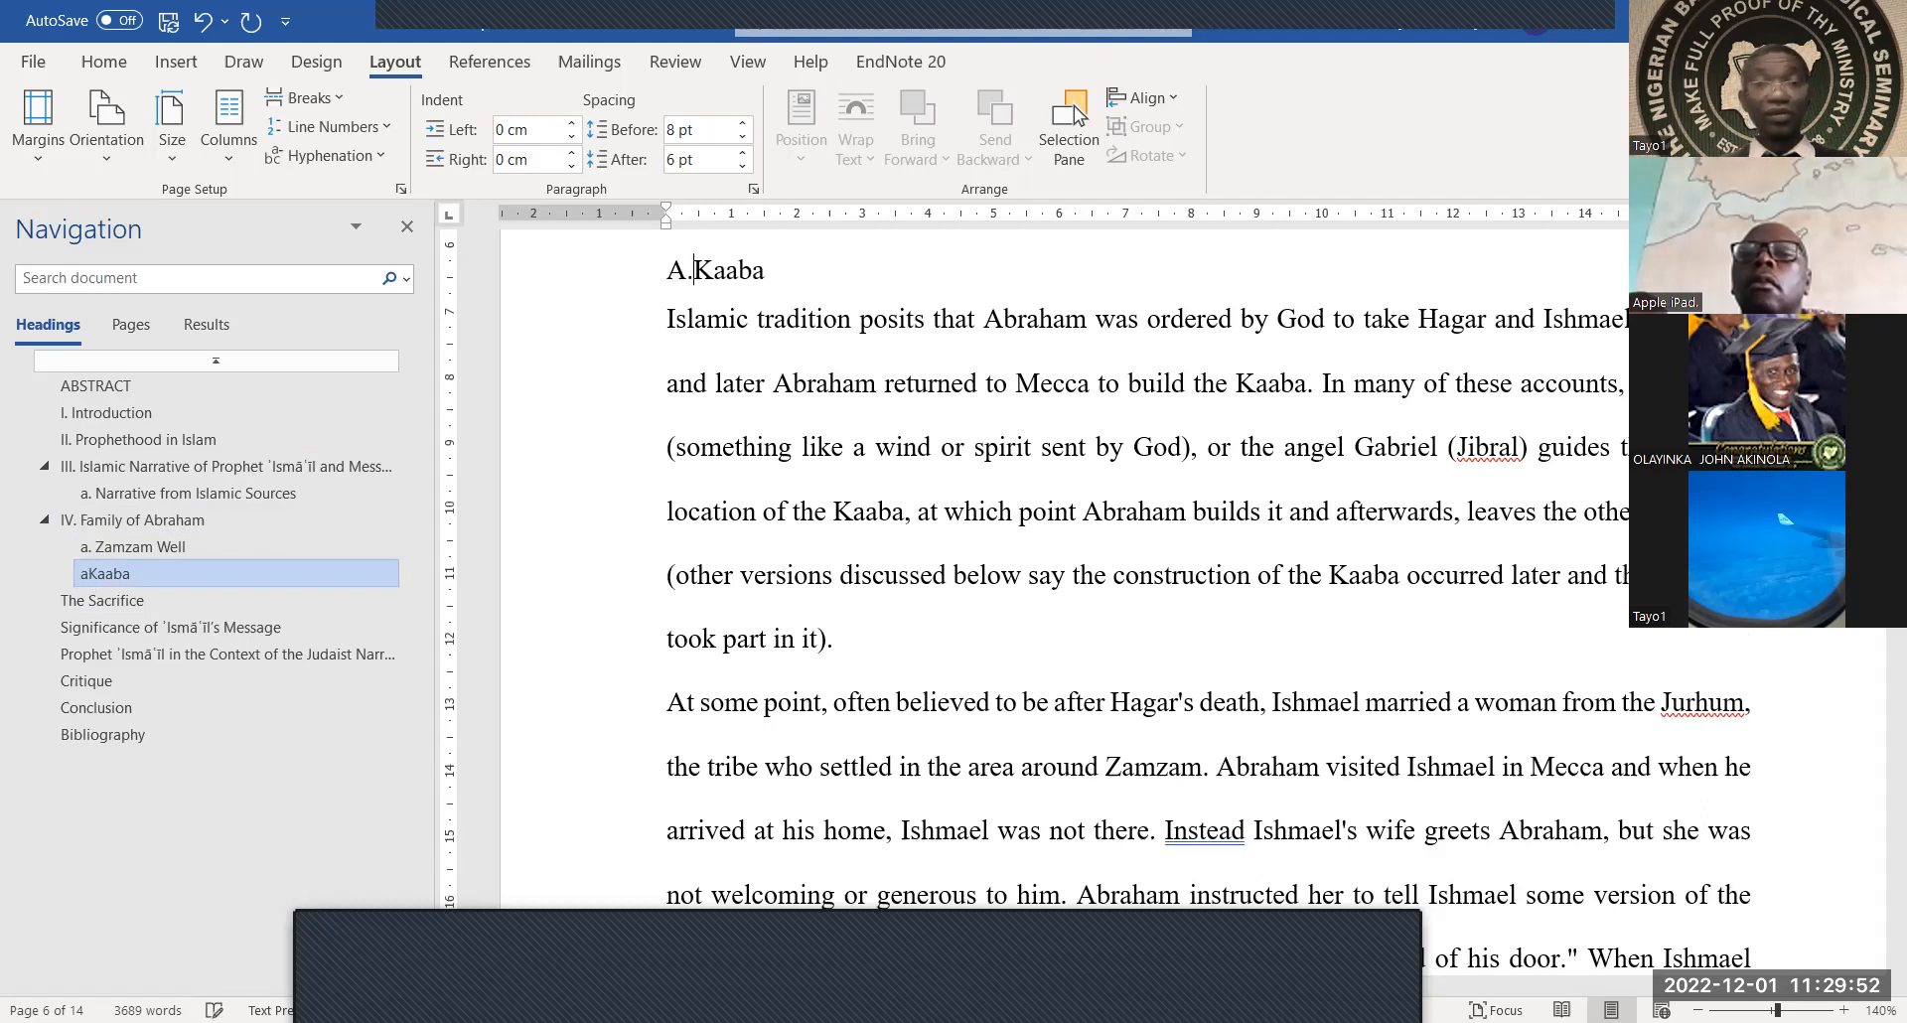
key("ctrl+z")
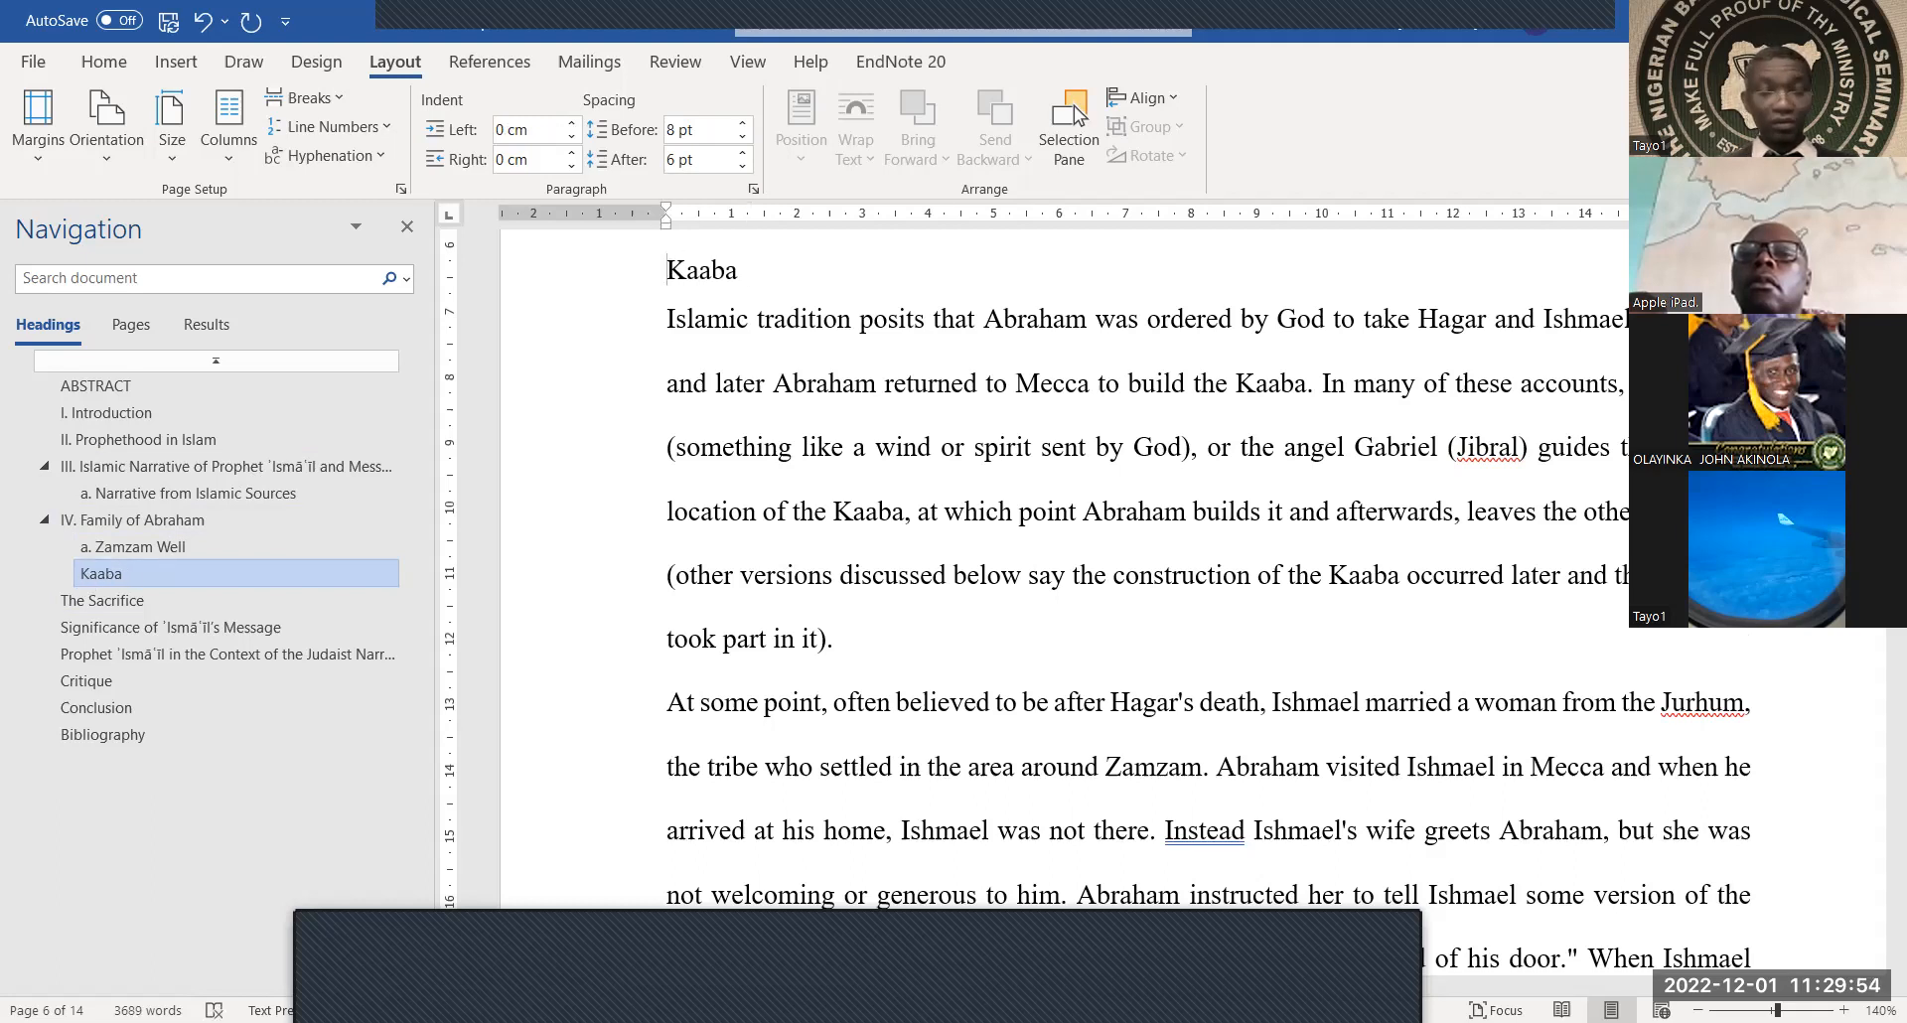
type("b.")
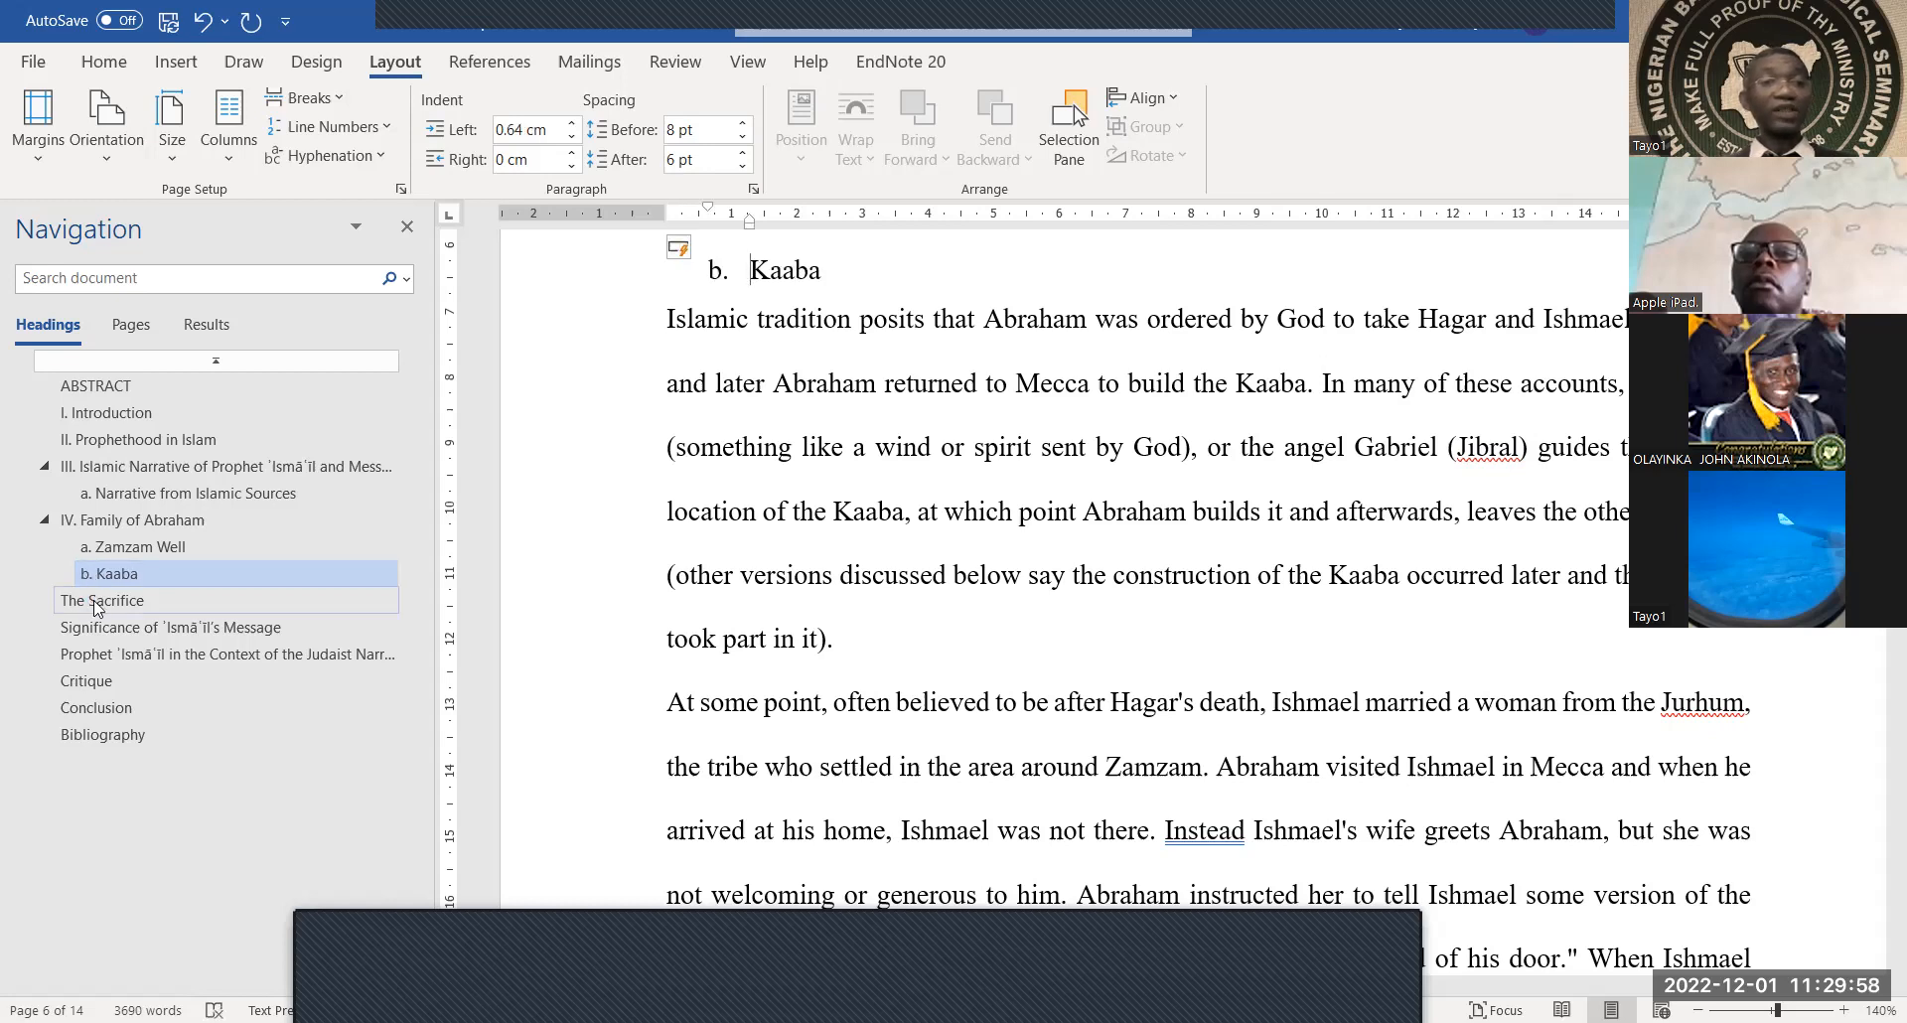
Number The Sacrifice V. and Significance of ʾIsmāʿīl's Message VI
left_click(97, 602)
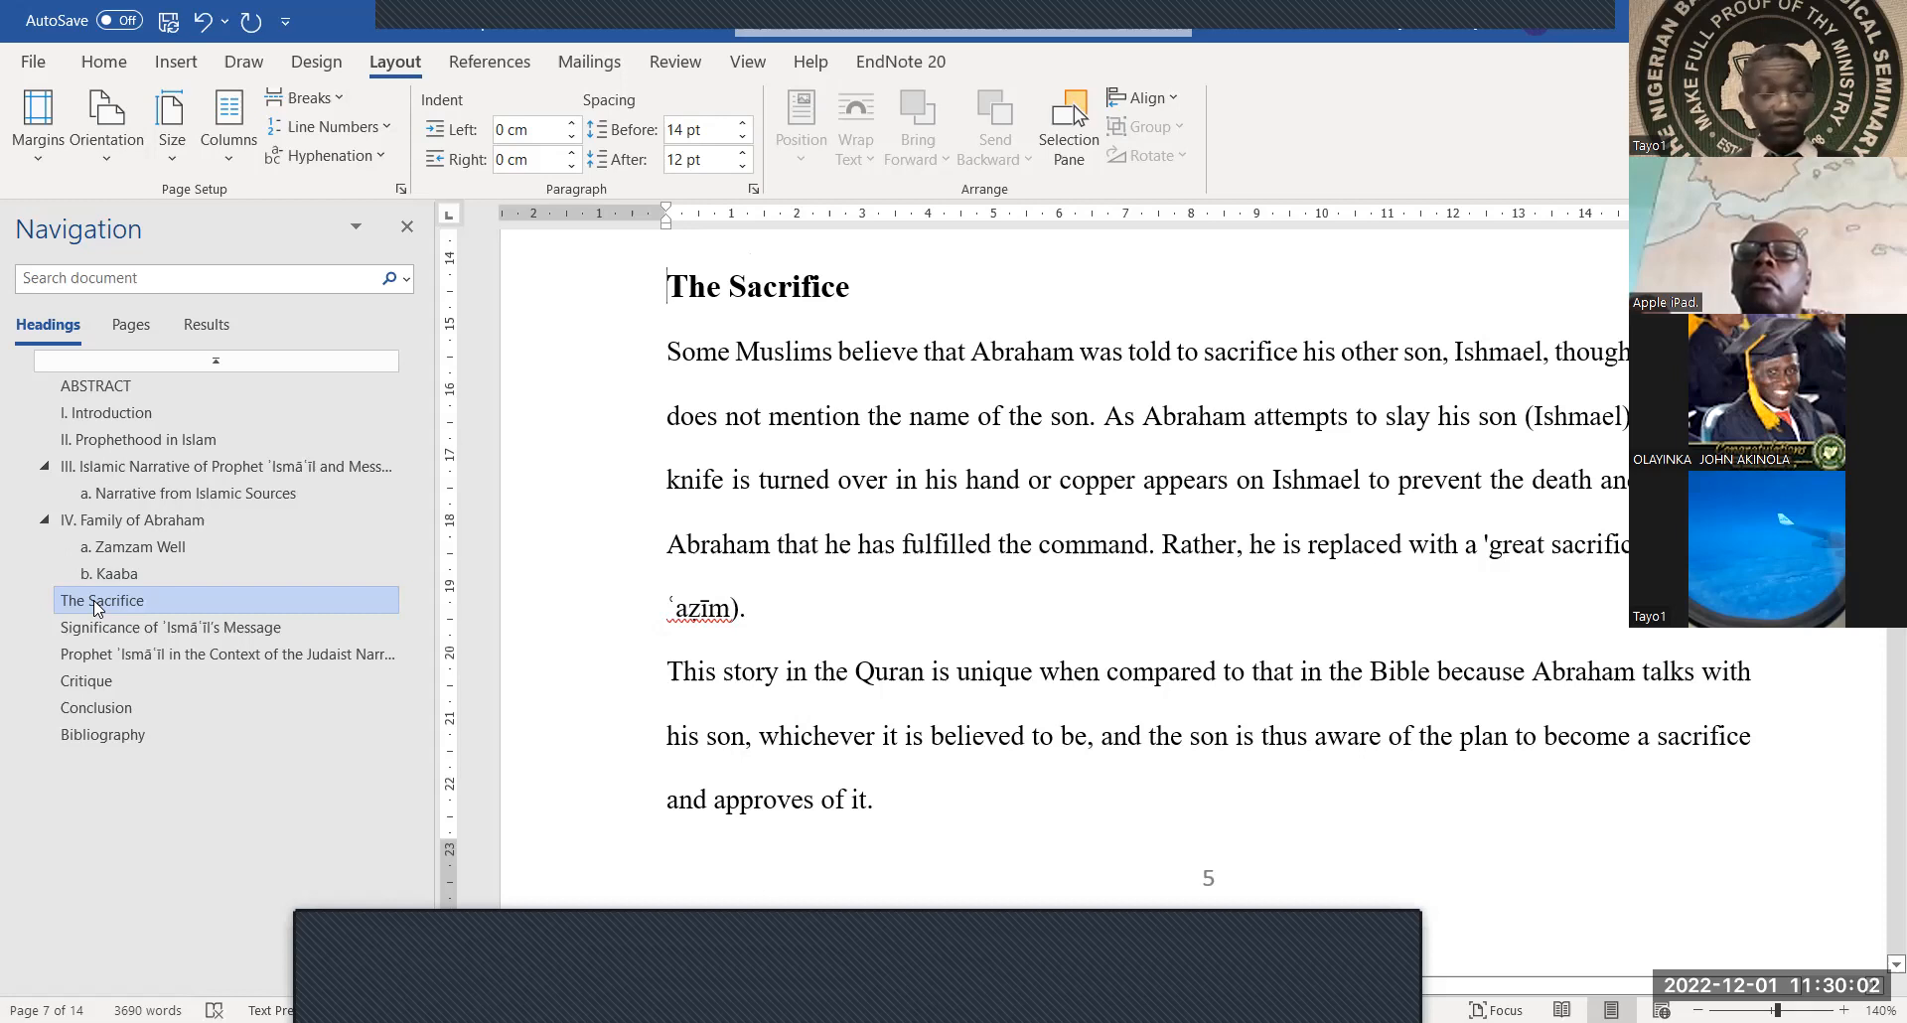
type("V.")
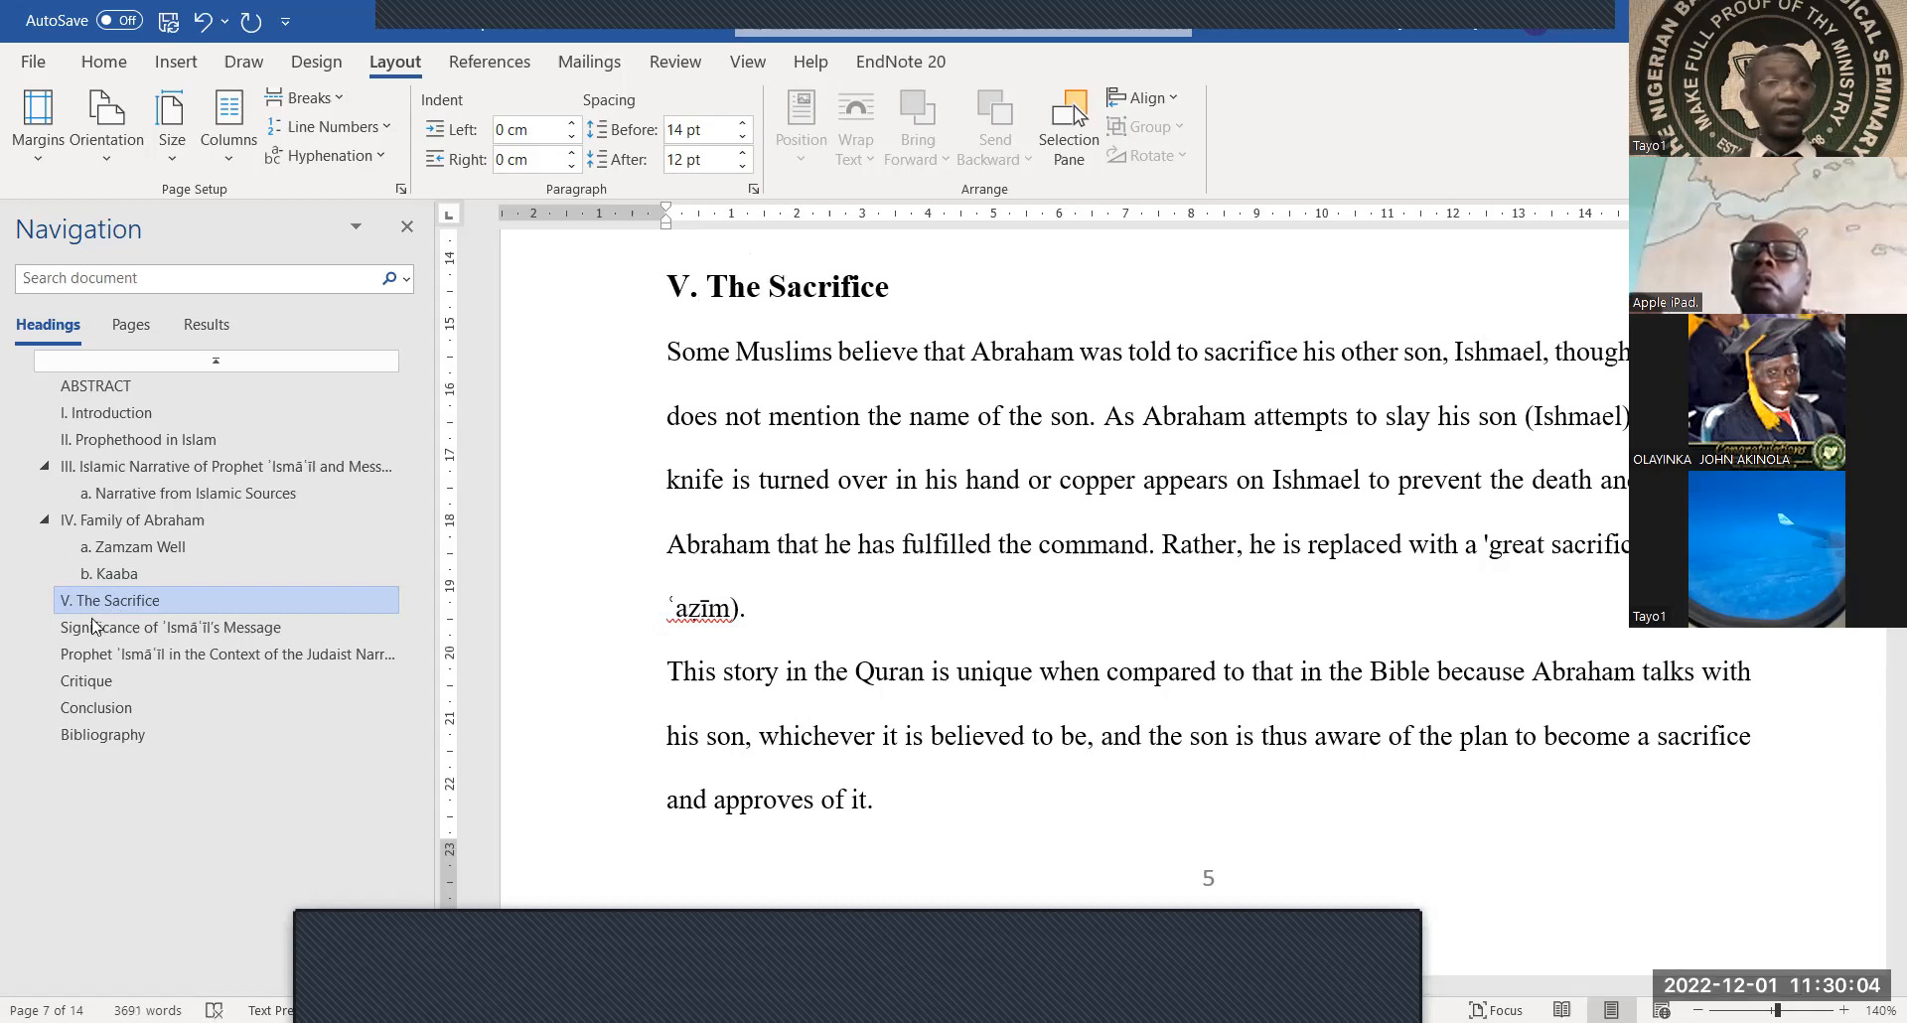
left_click(101, 628)
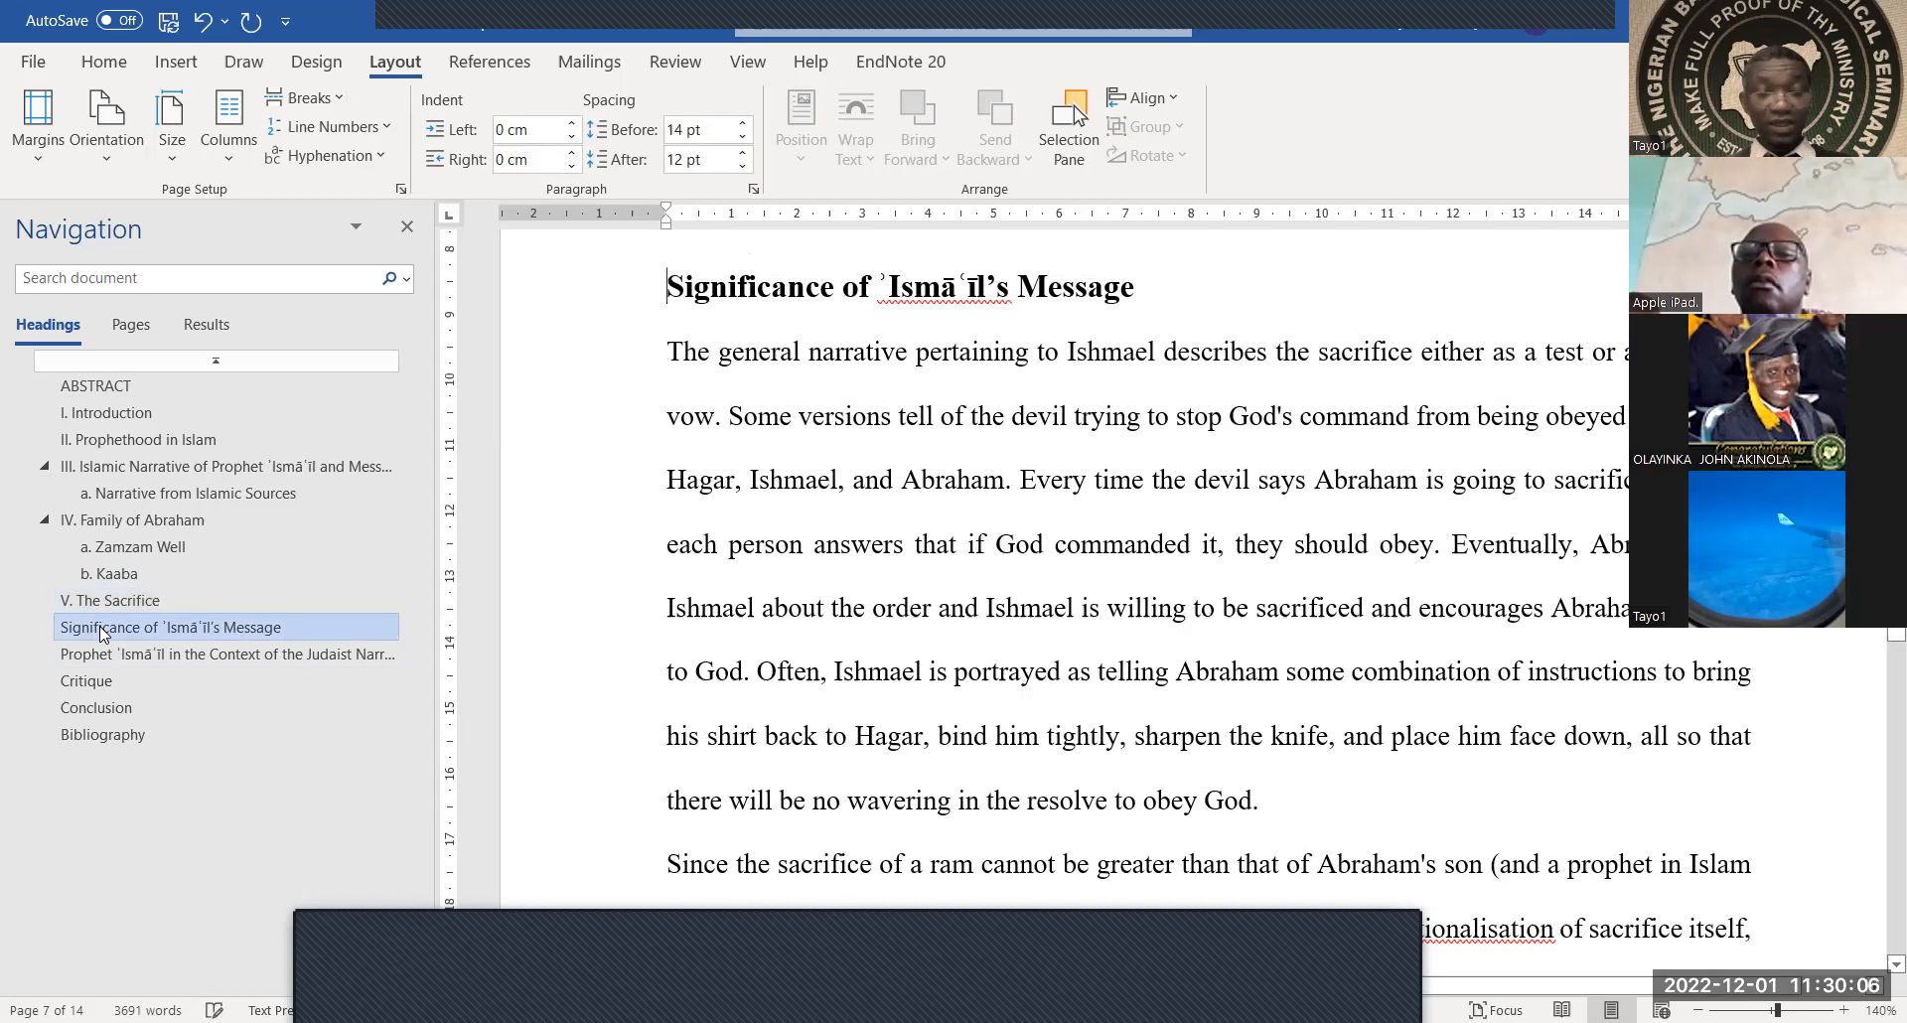
type("VI")
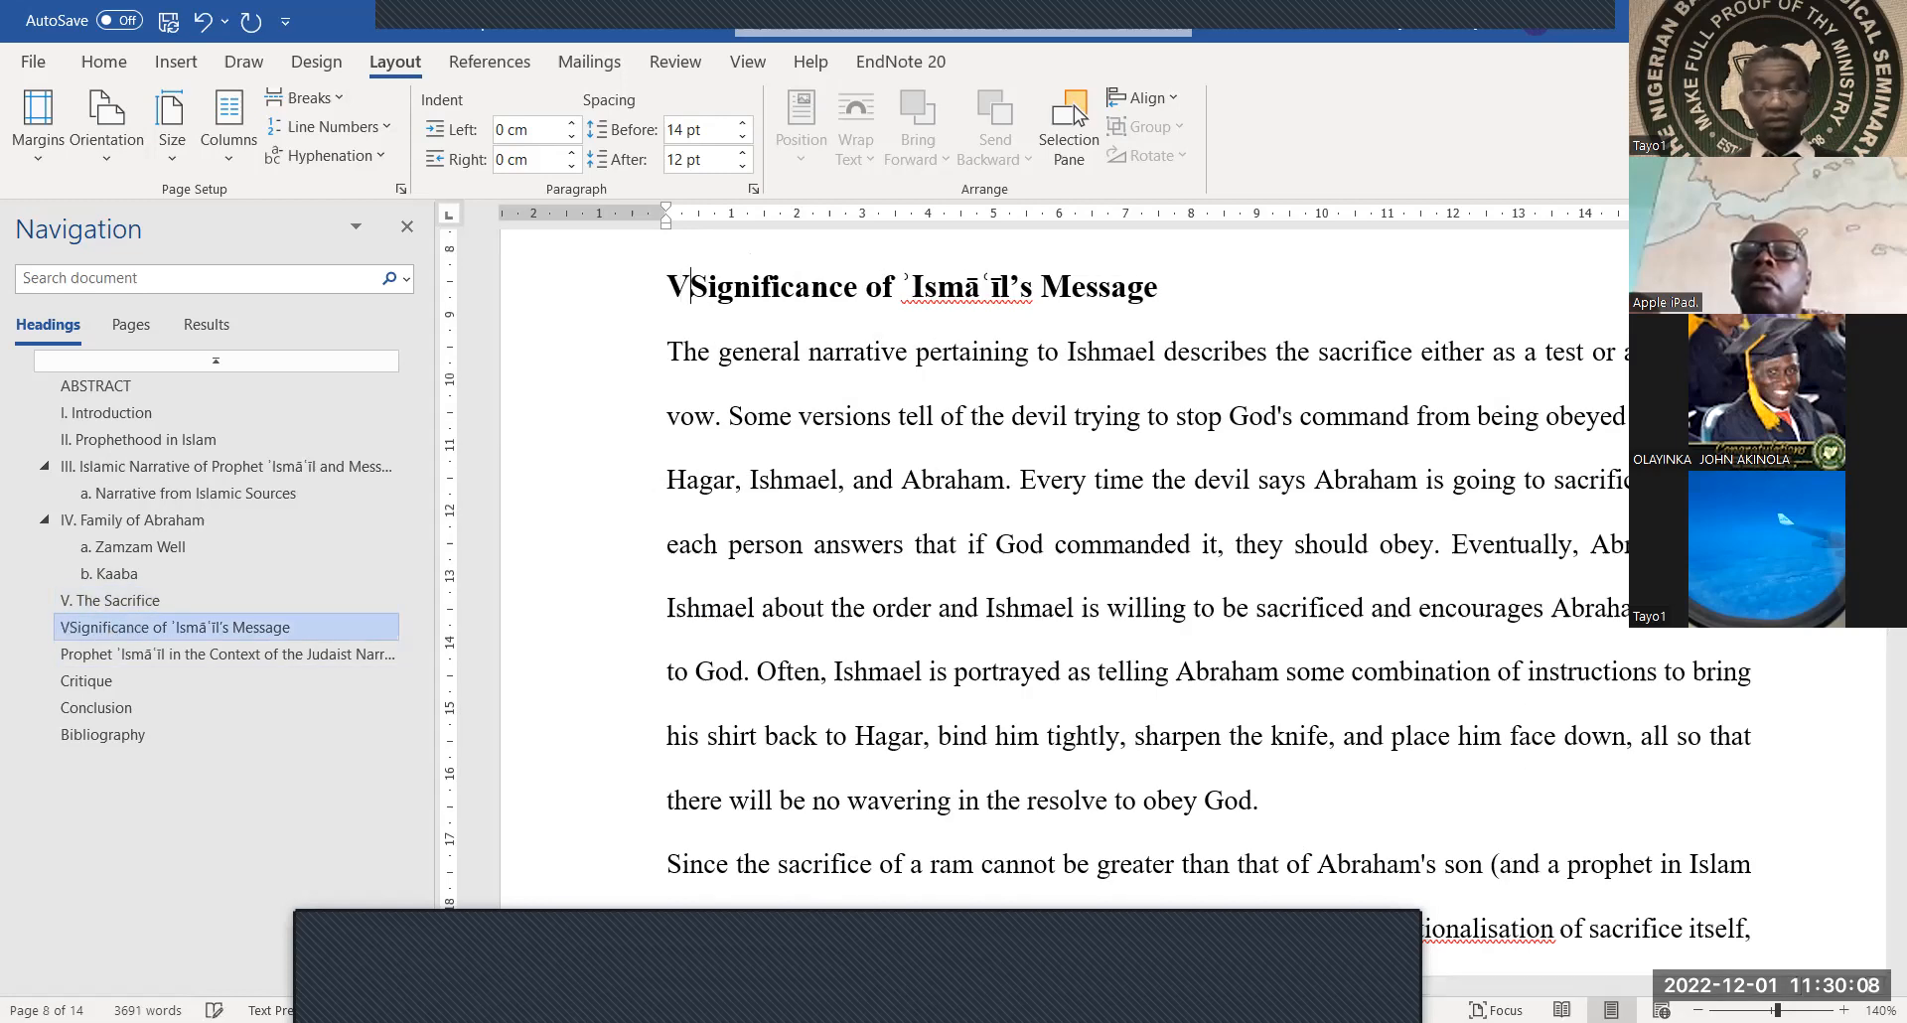
type(".")
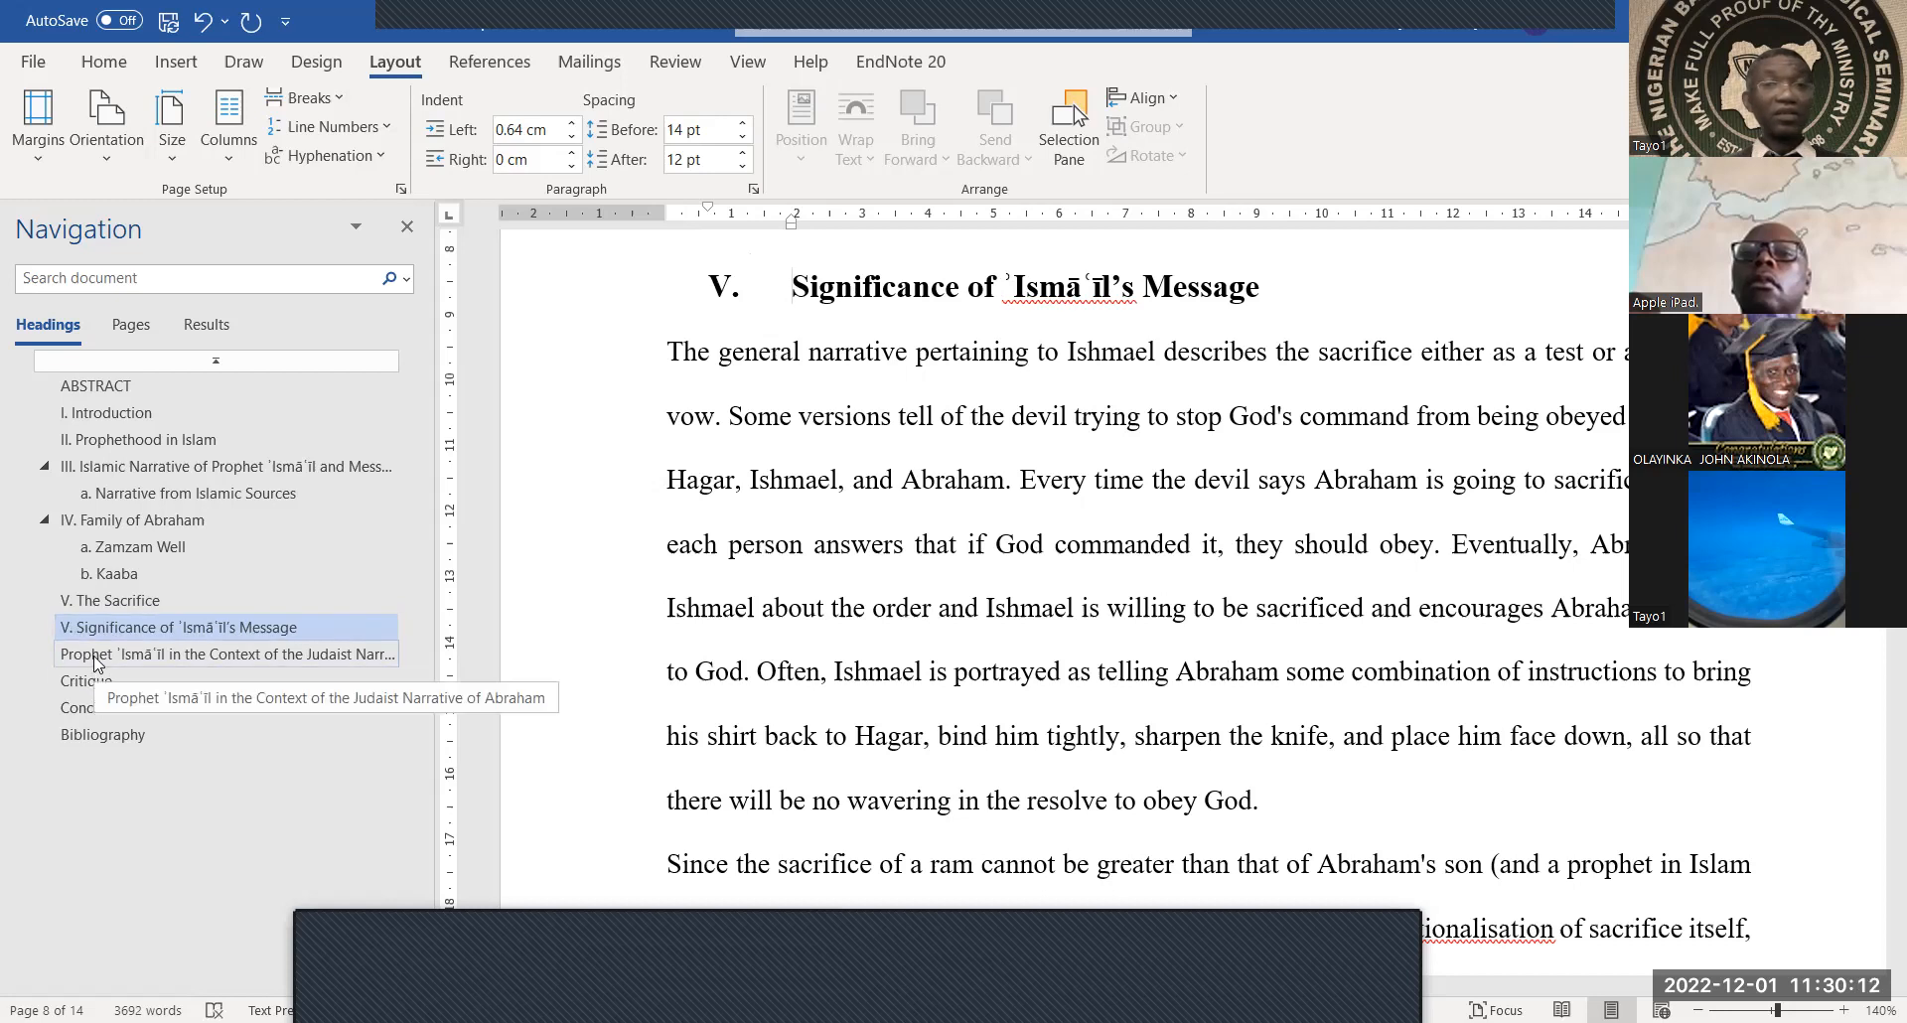
key("BackSpace")
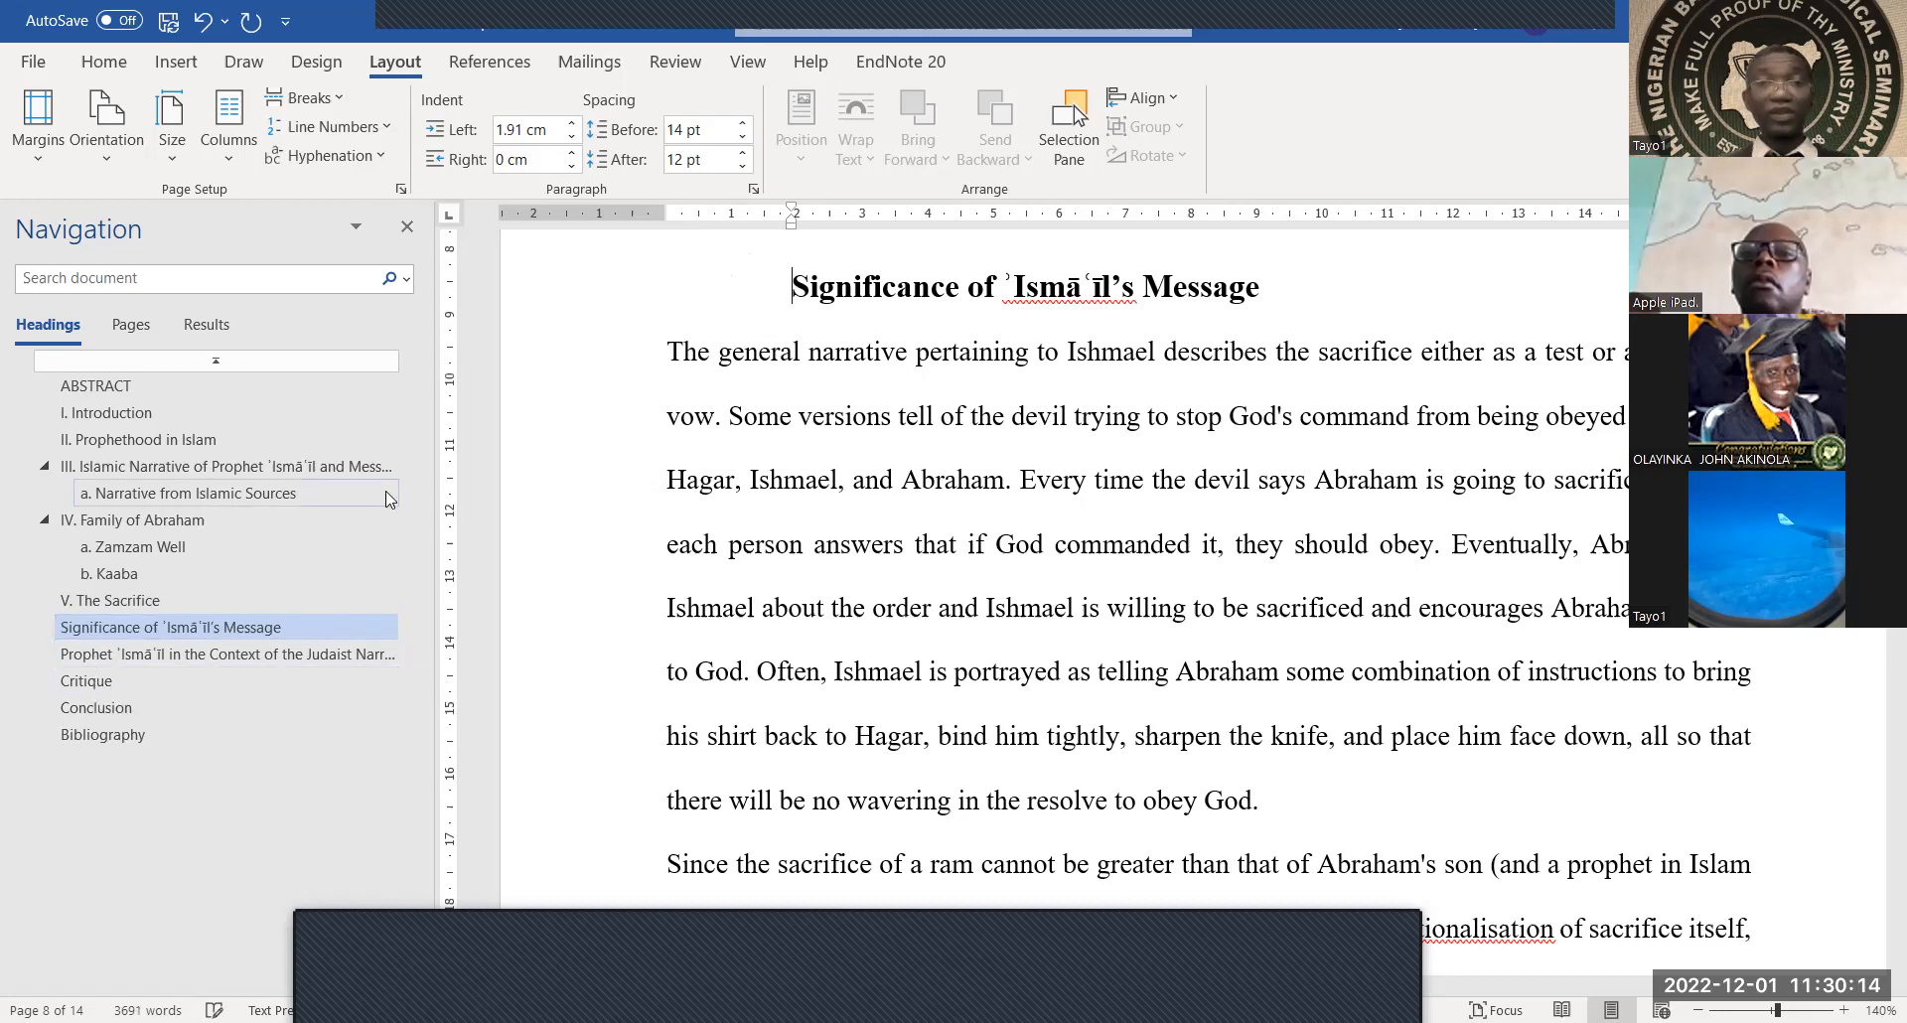
key("BackSpace")
type("VI.")
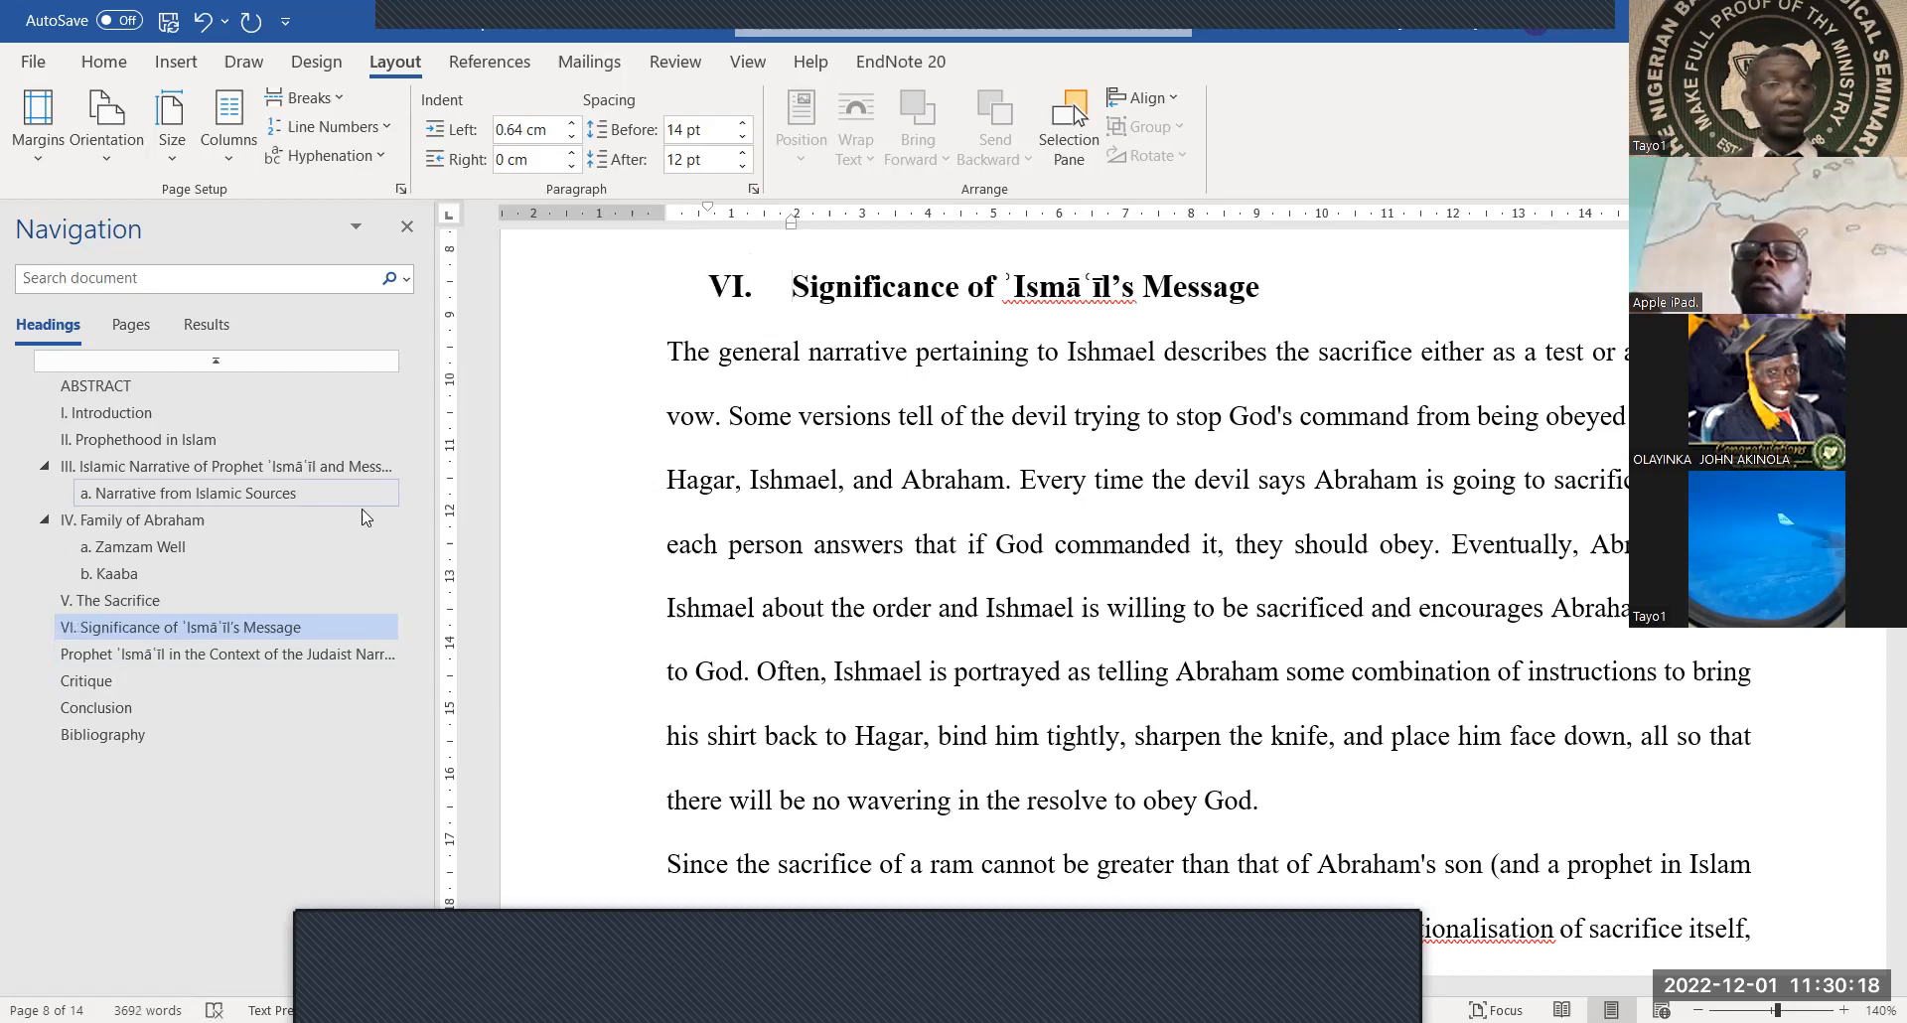
Number Judaist Narrative of Abraham VII., Critique VIII. and Conclusion IX
left_click(180, 656)
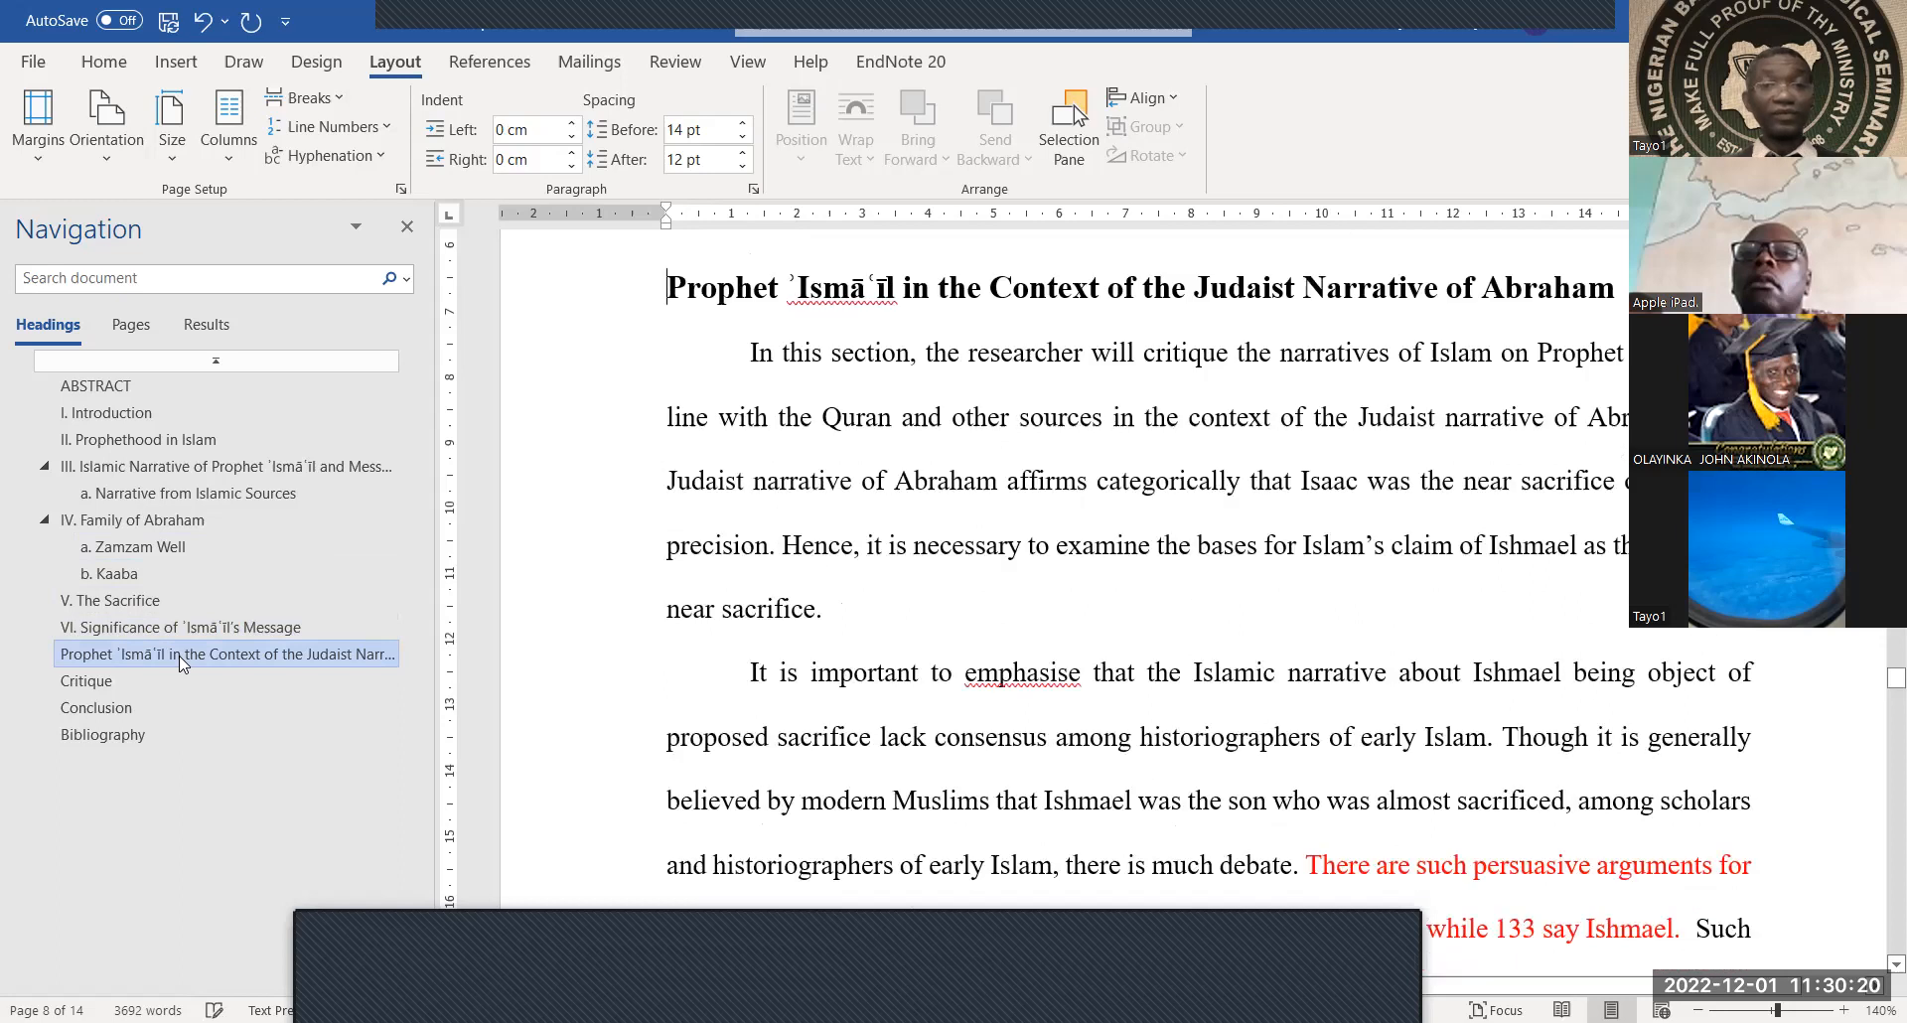
type("VII.")
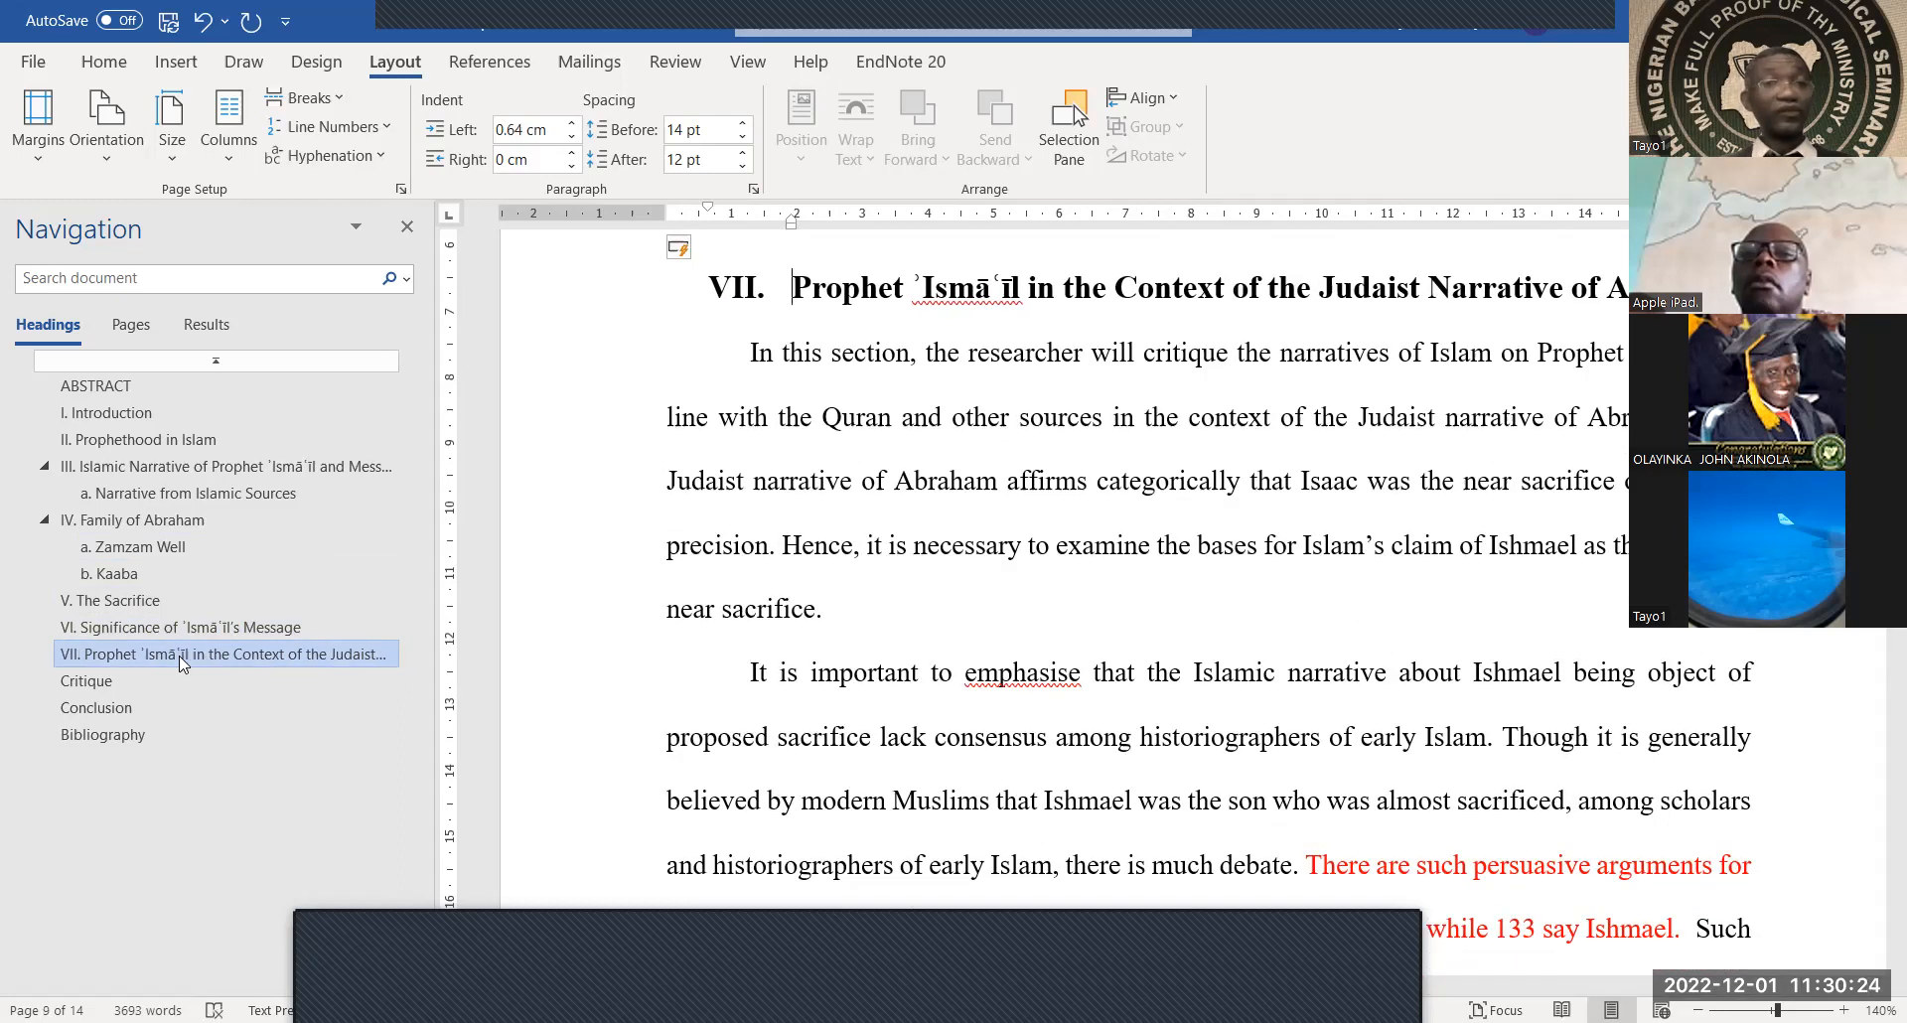
left_click(82, 684)
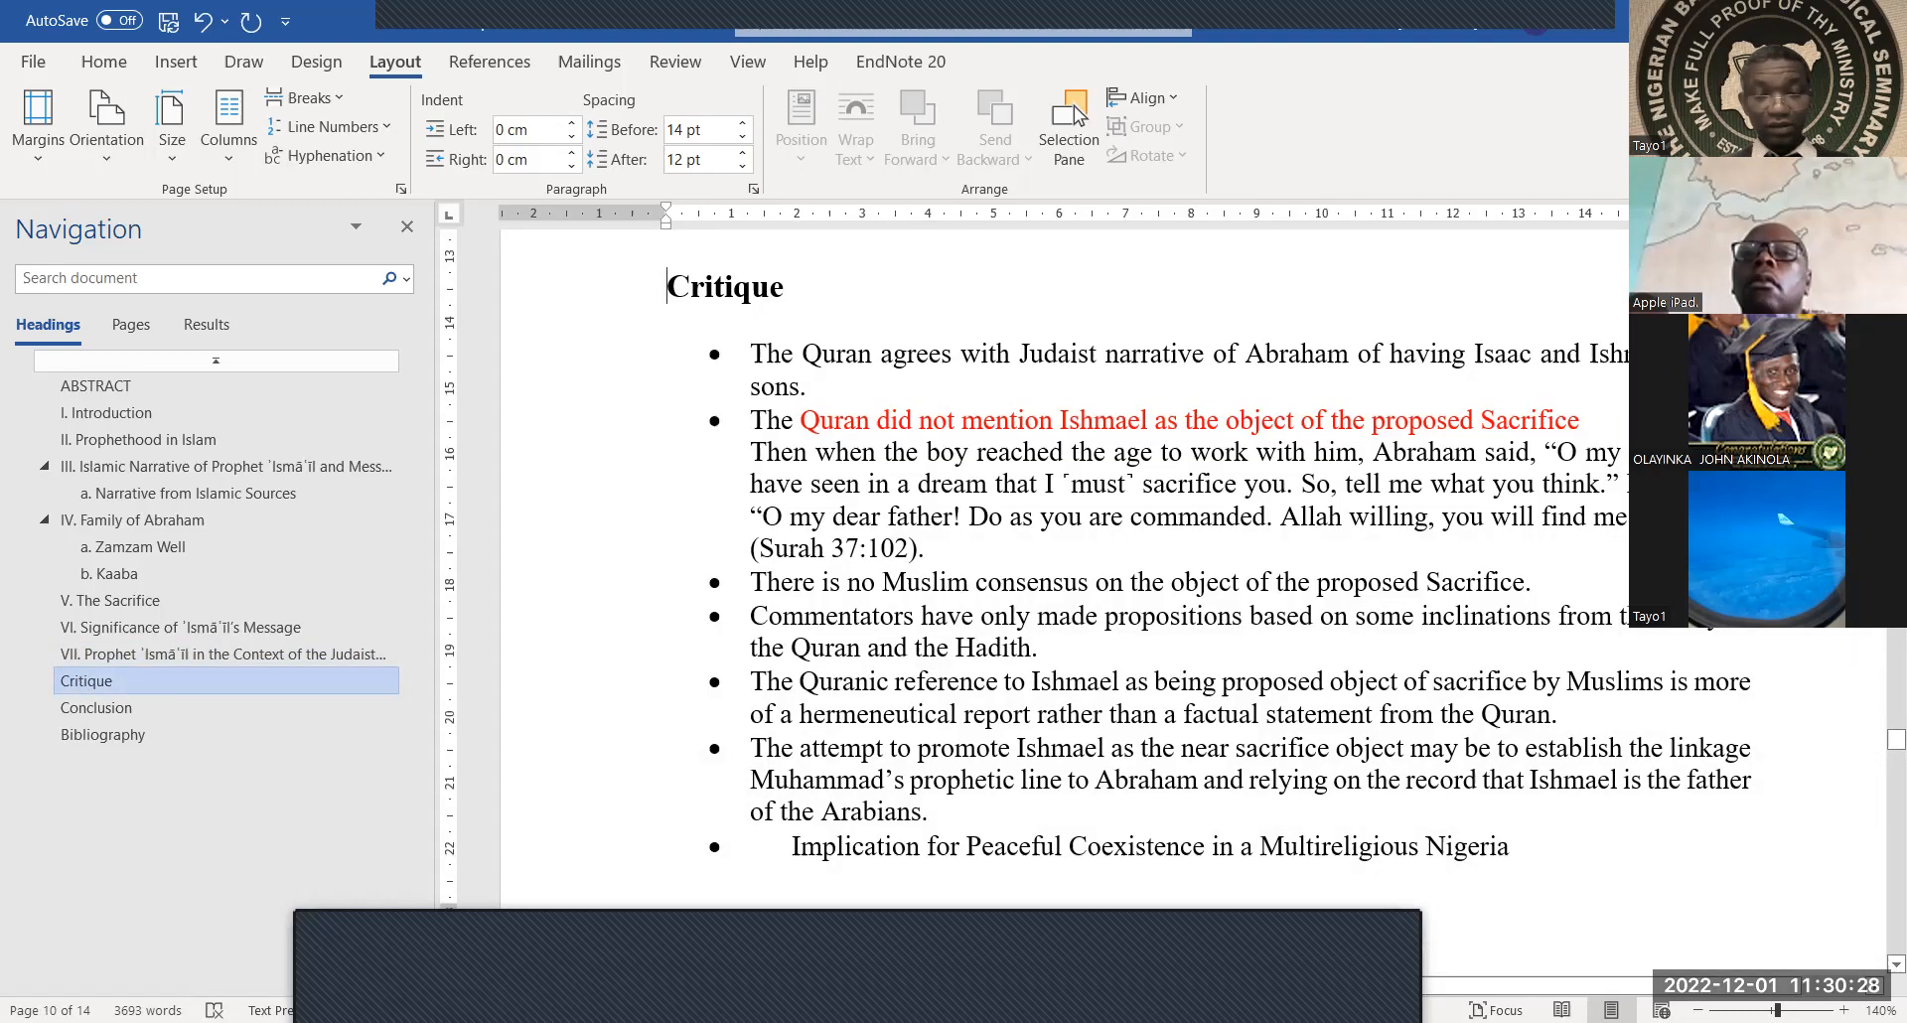
type("VIII.")
key("Tab")
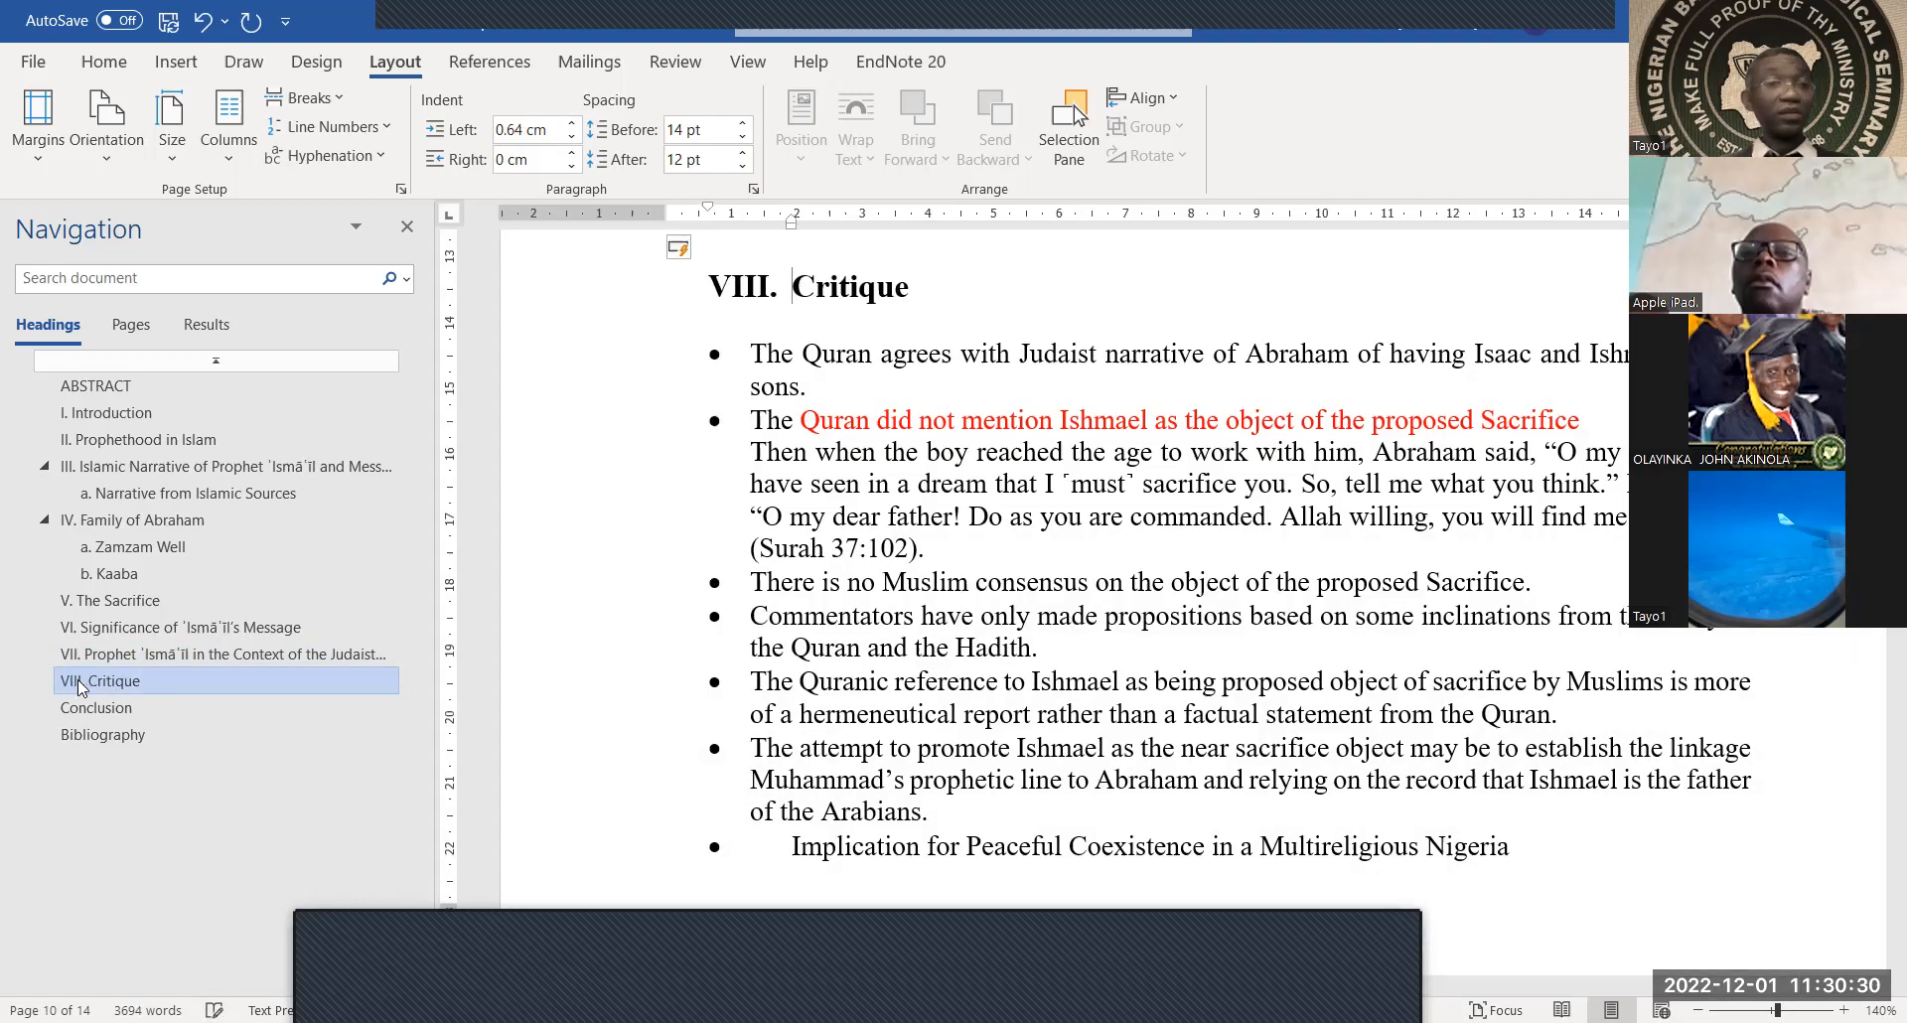
left_click(84, 711)
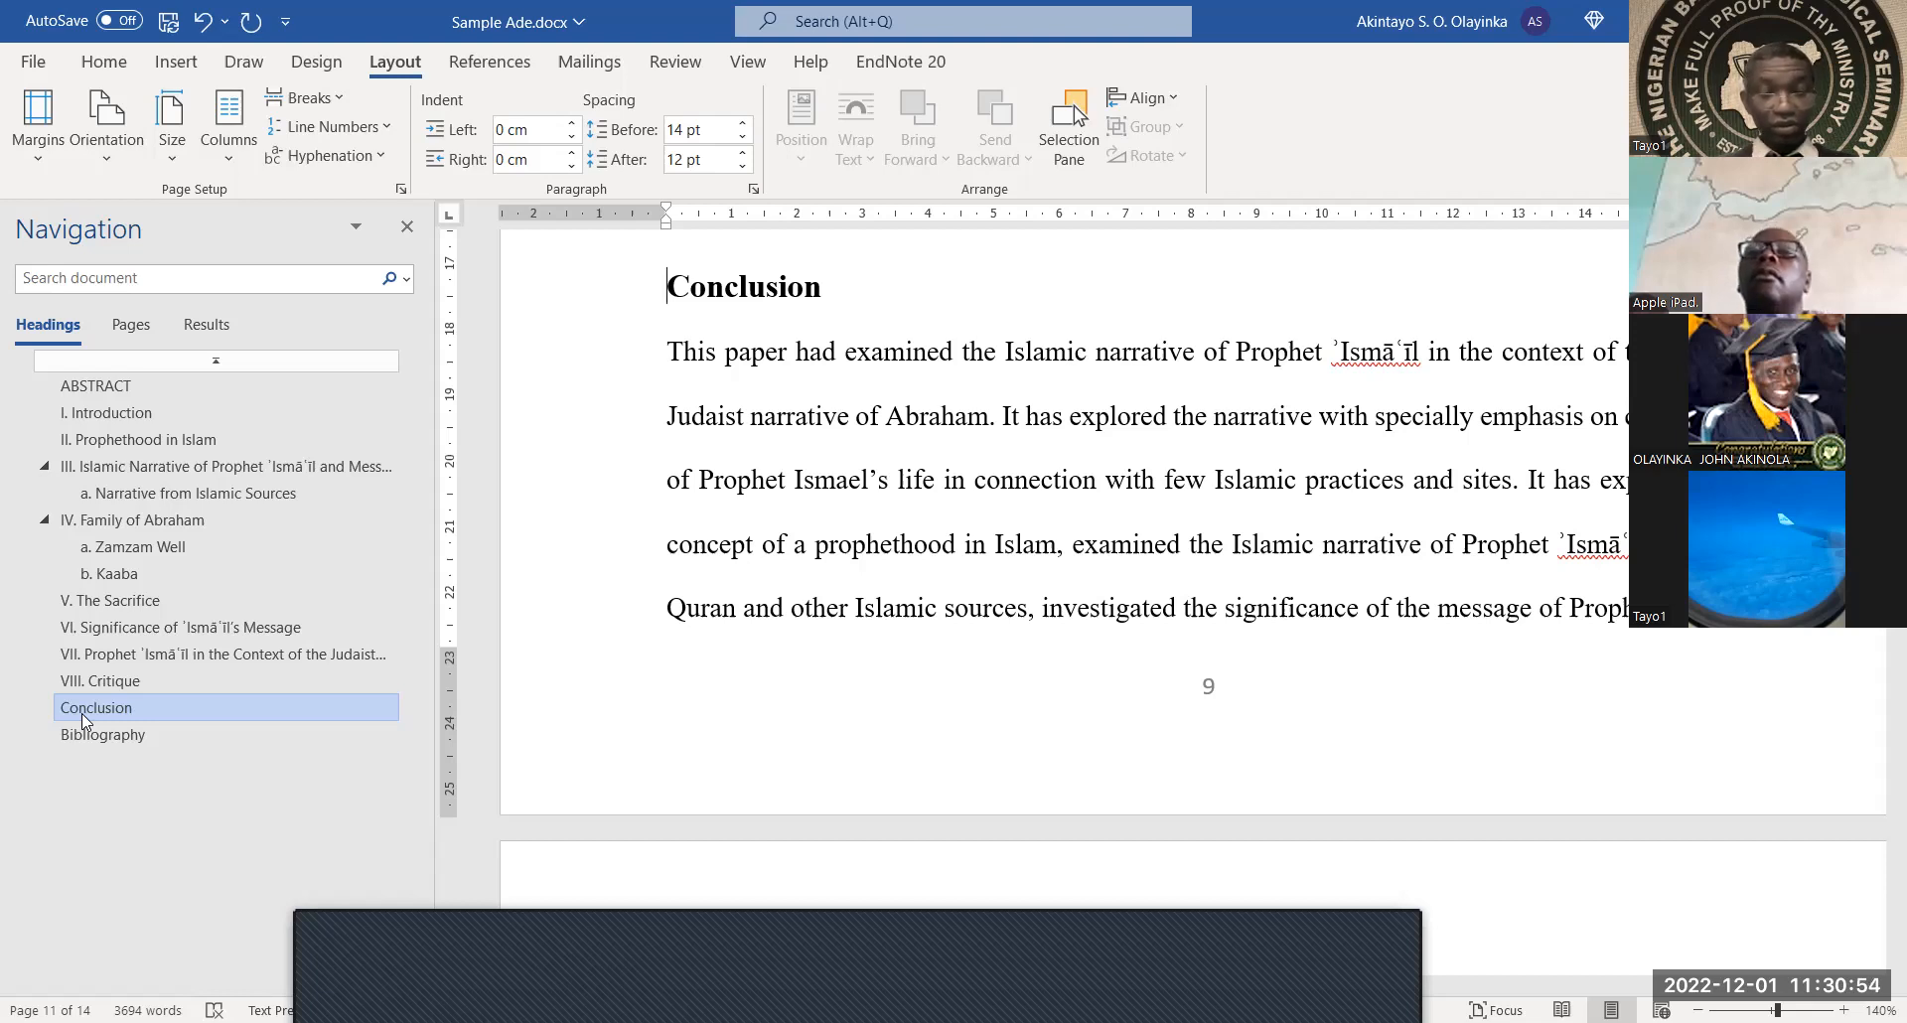
type("IX")
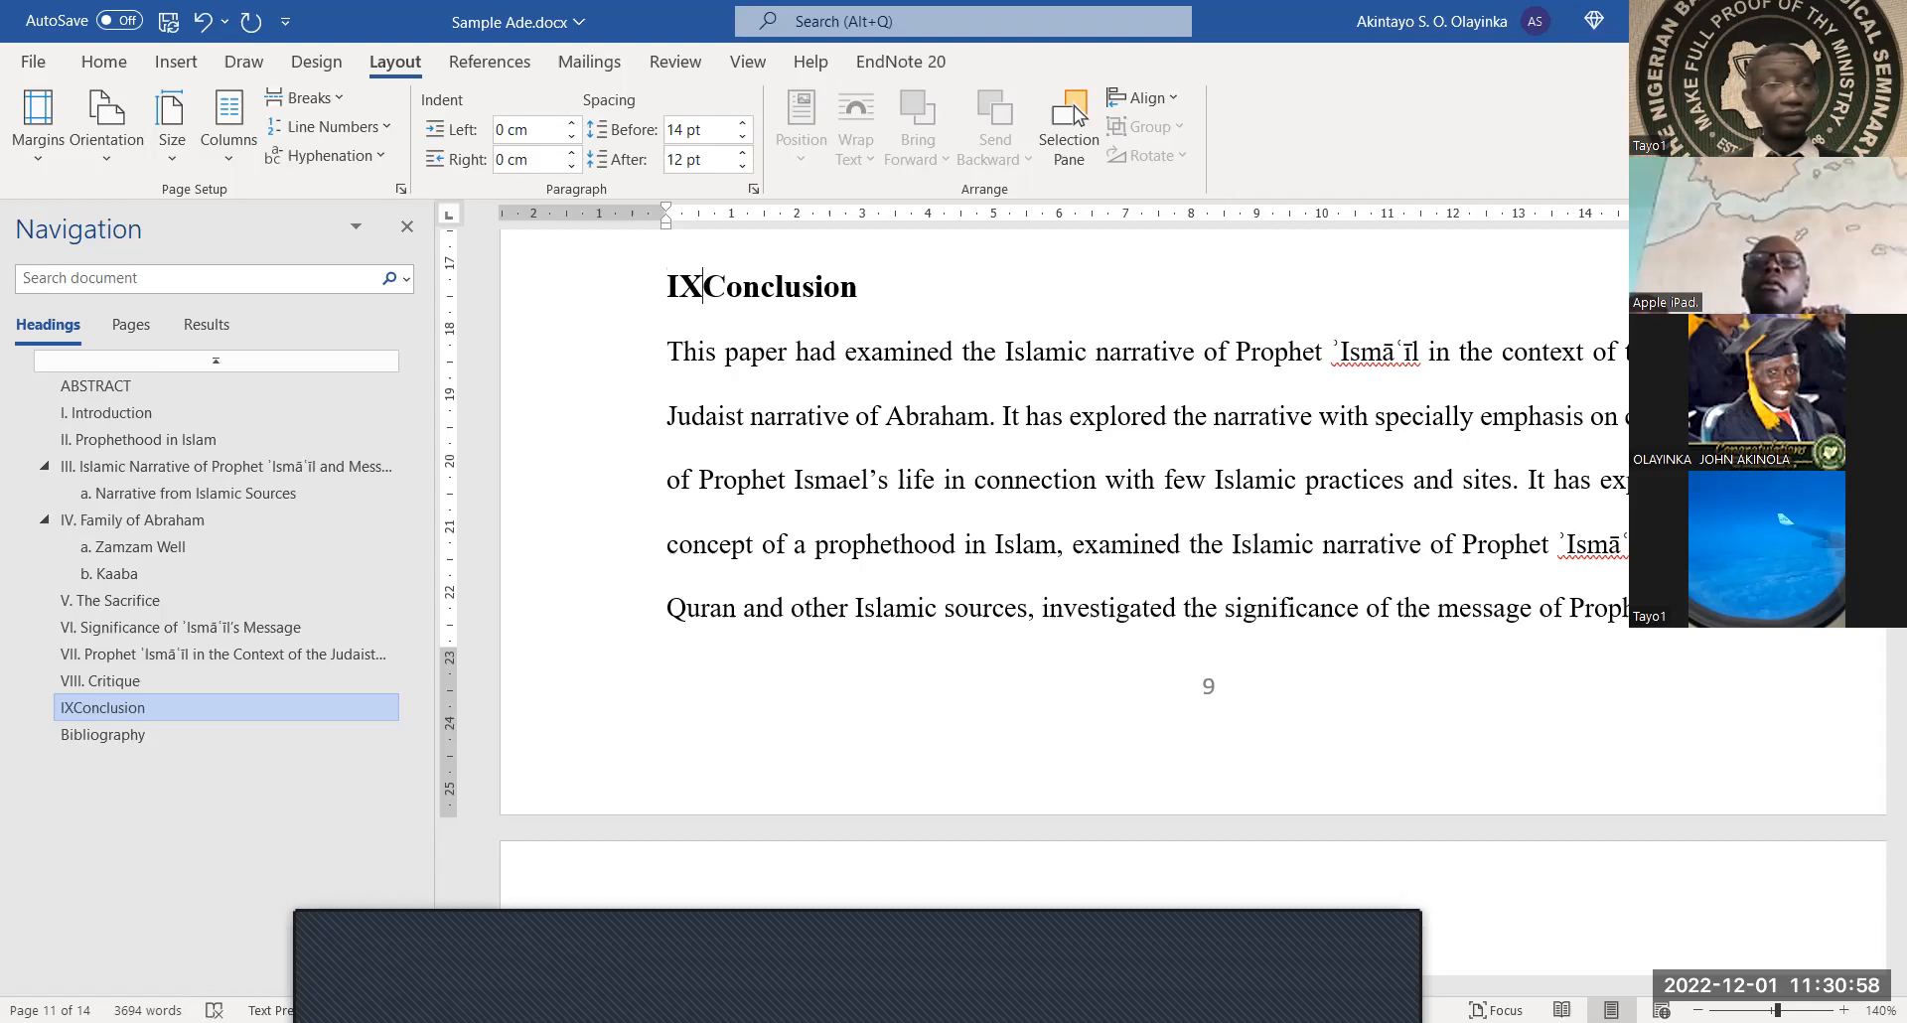
type(".")
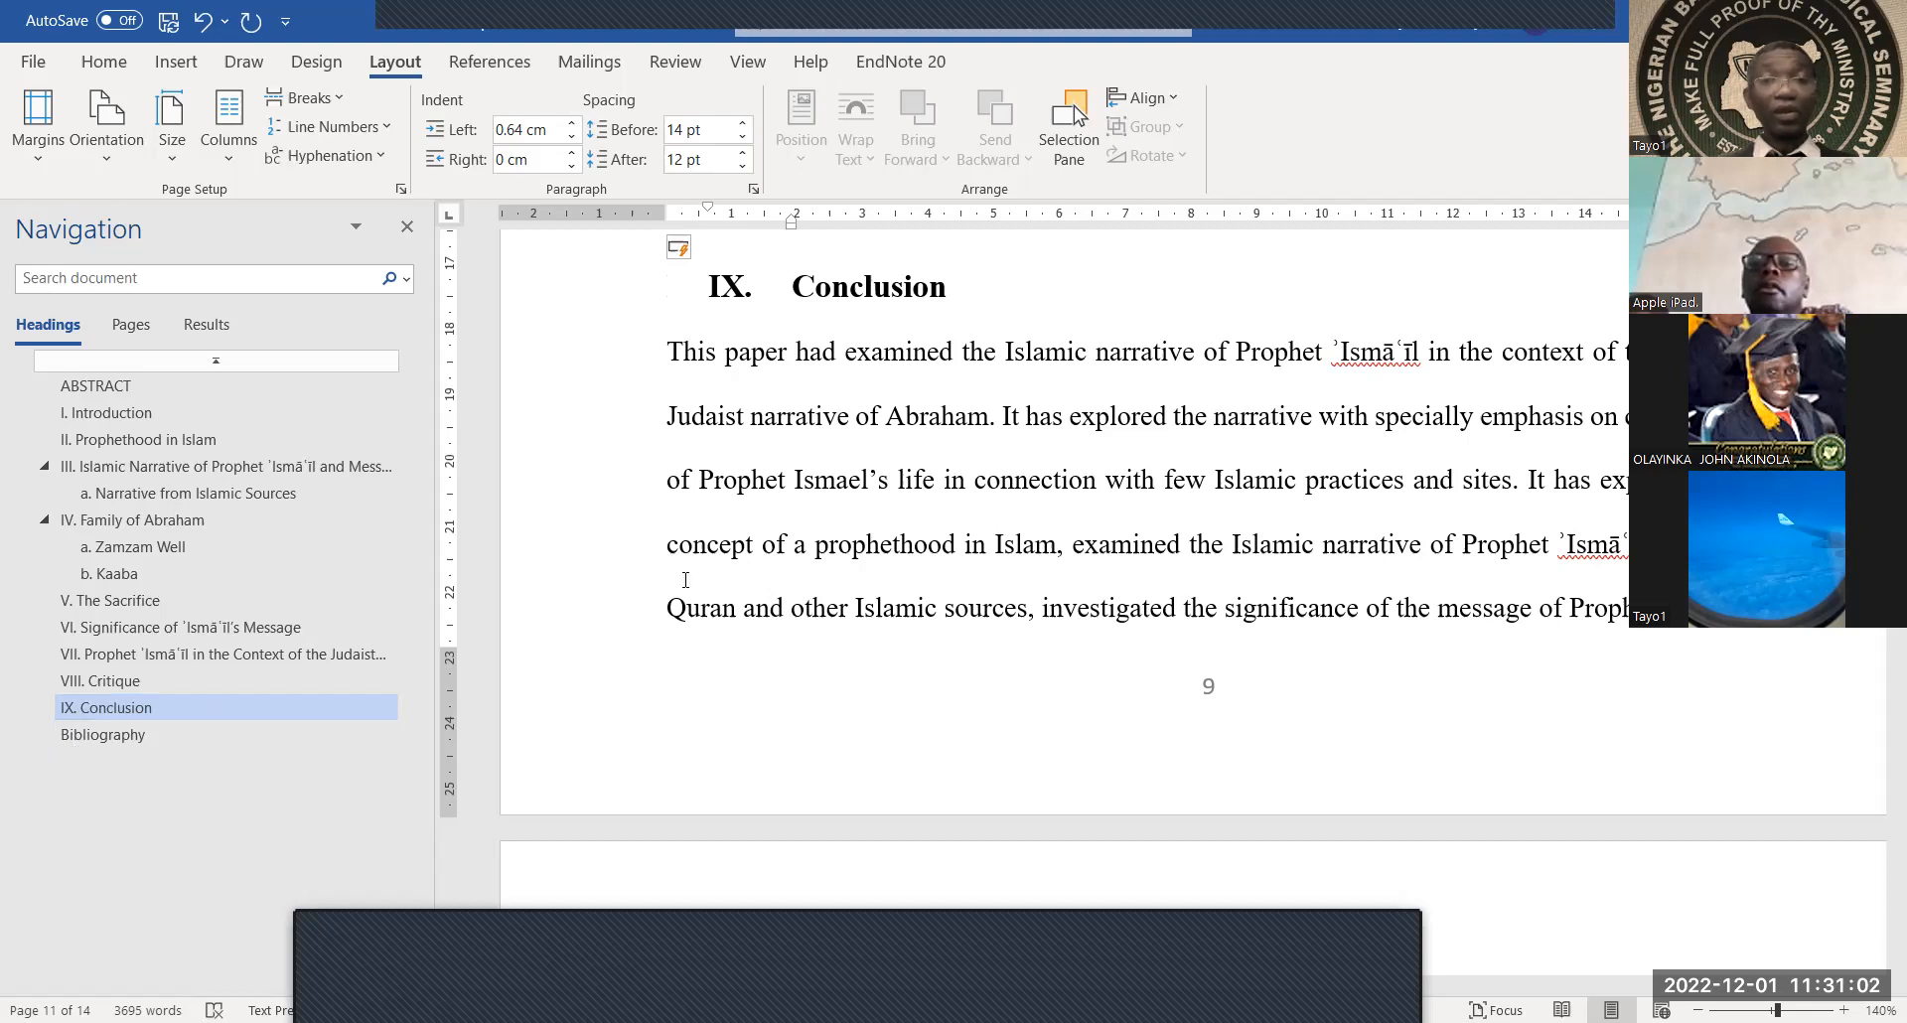
left_click(121, 733)
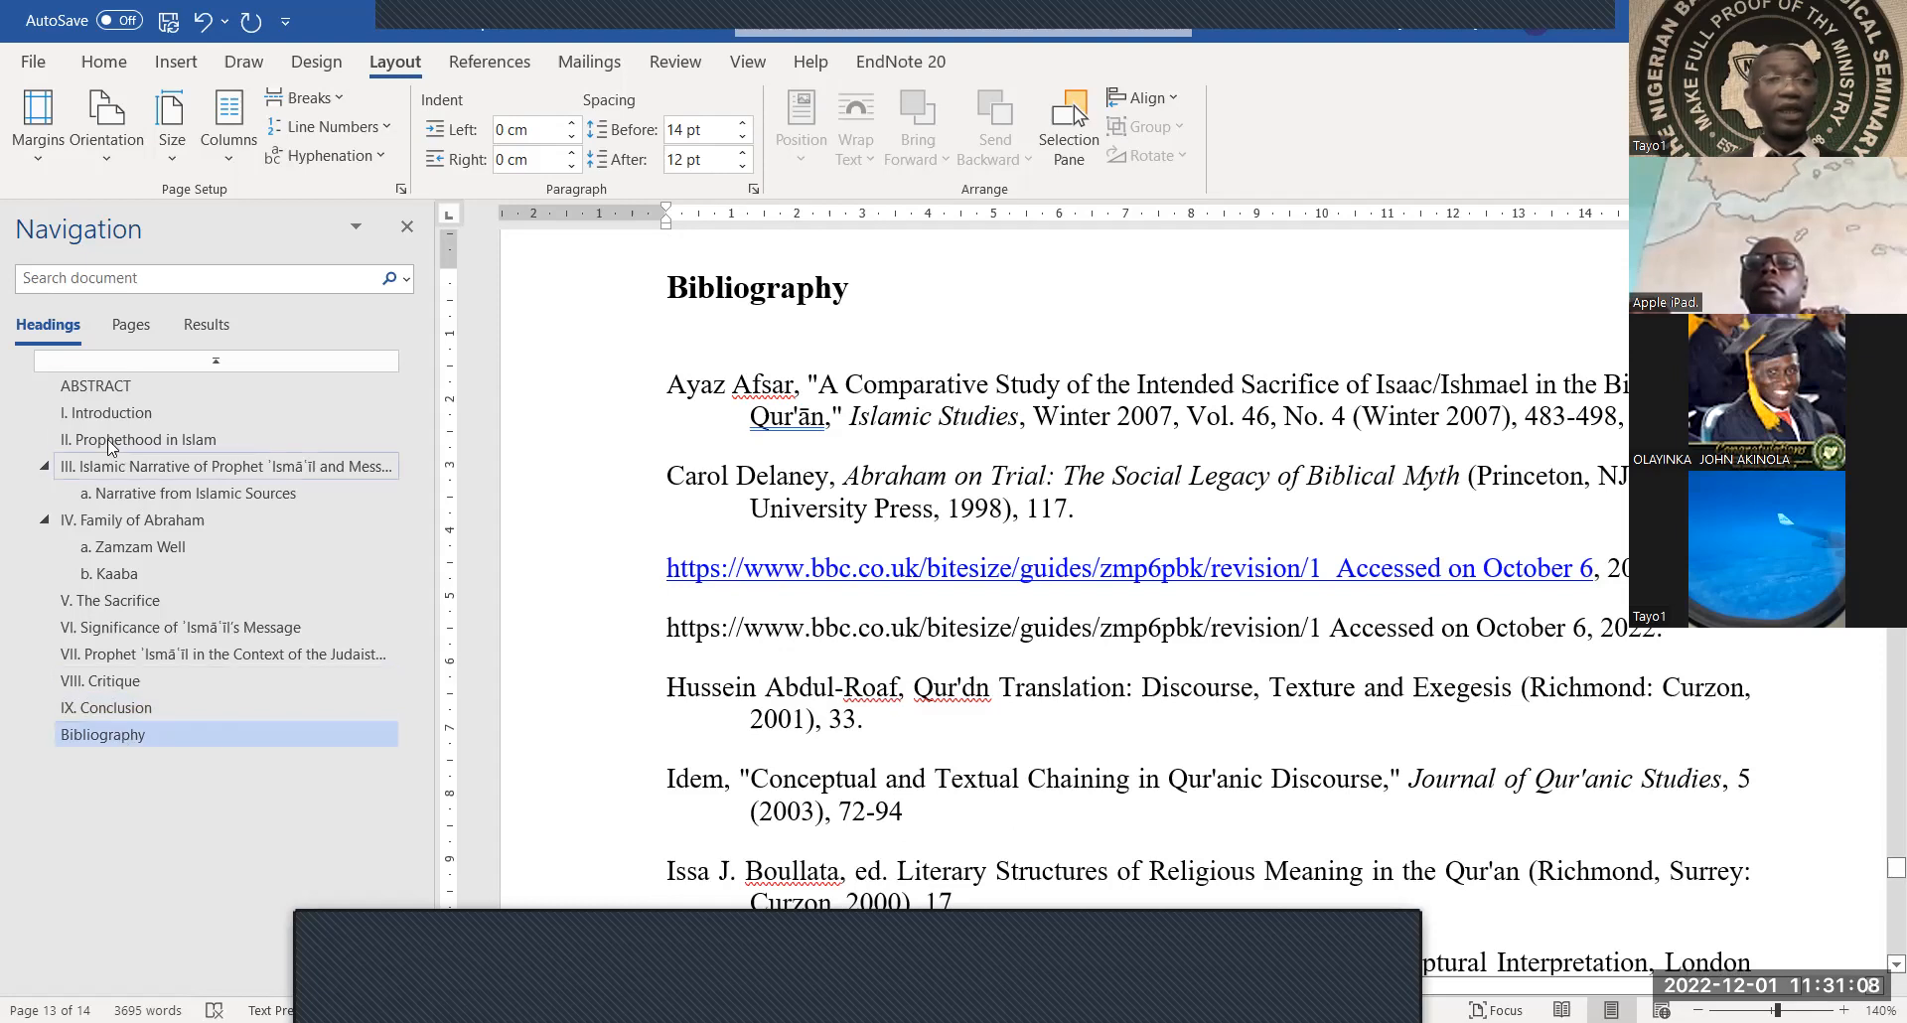
left_click(111, 394)
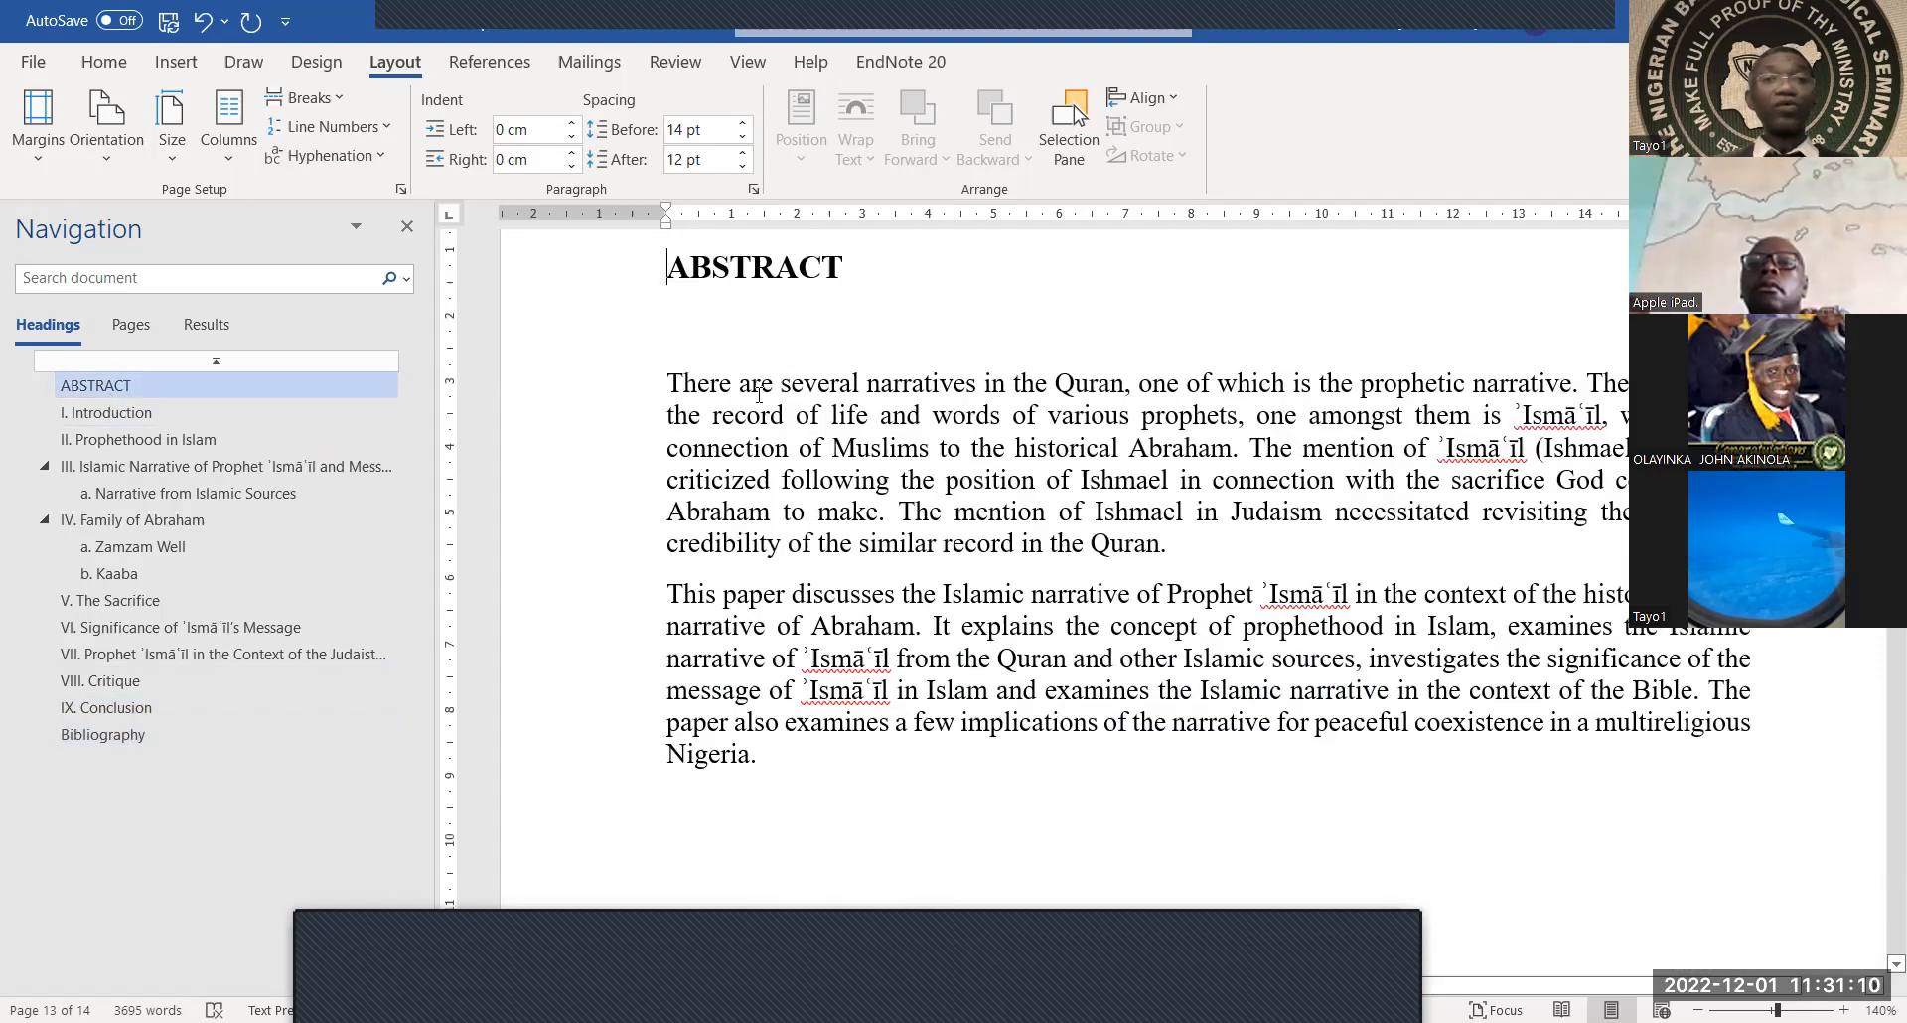
scroll(797, 447, "up", 7)
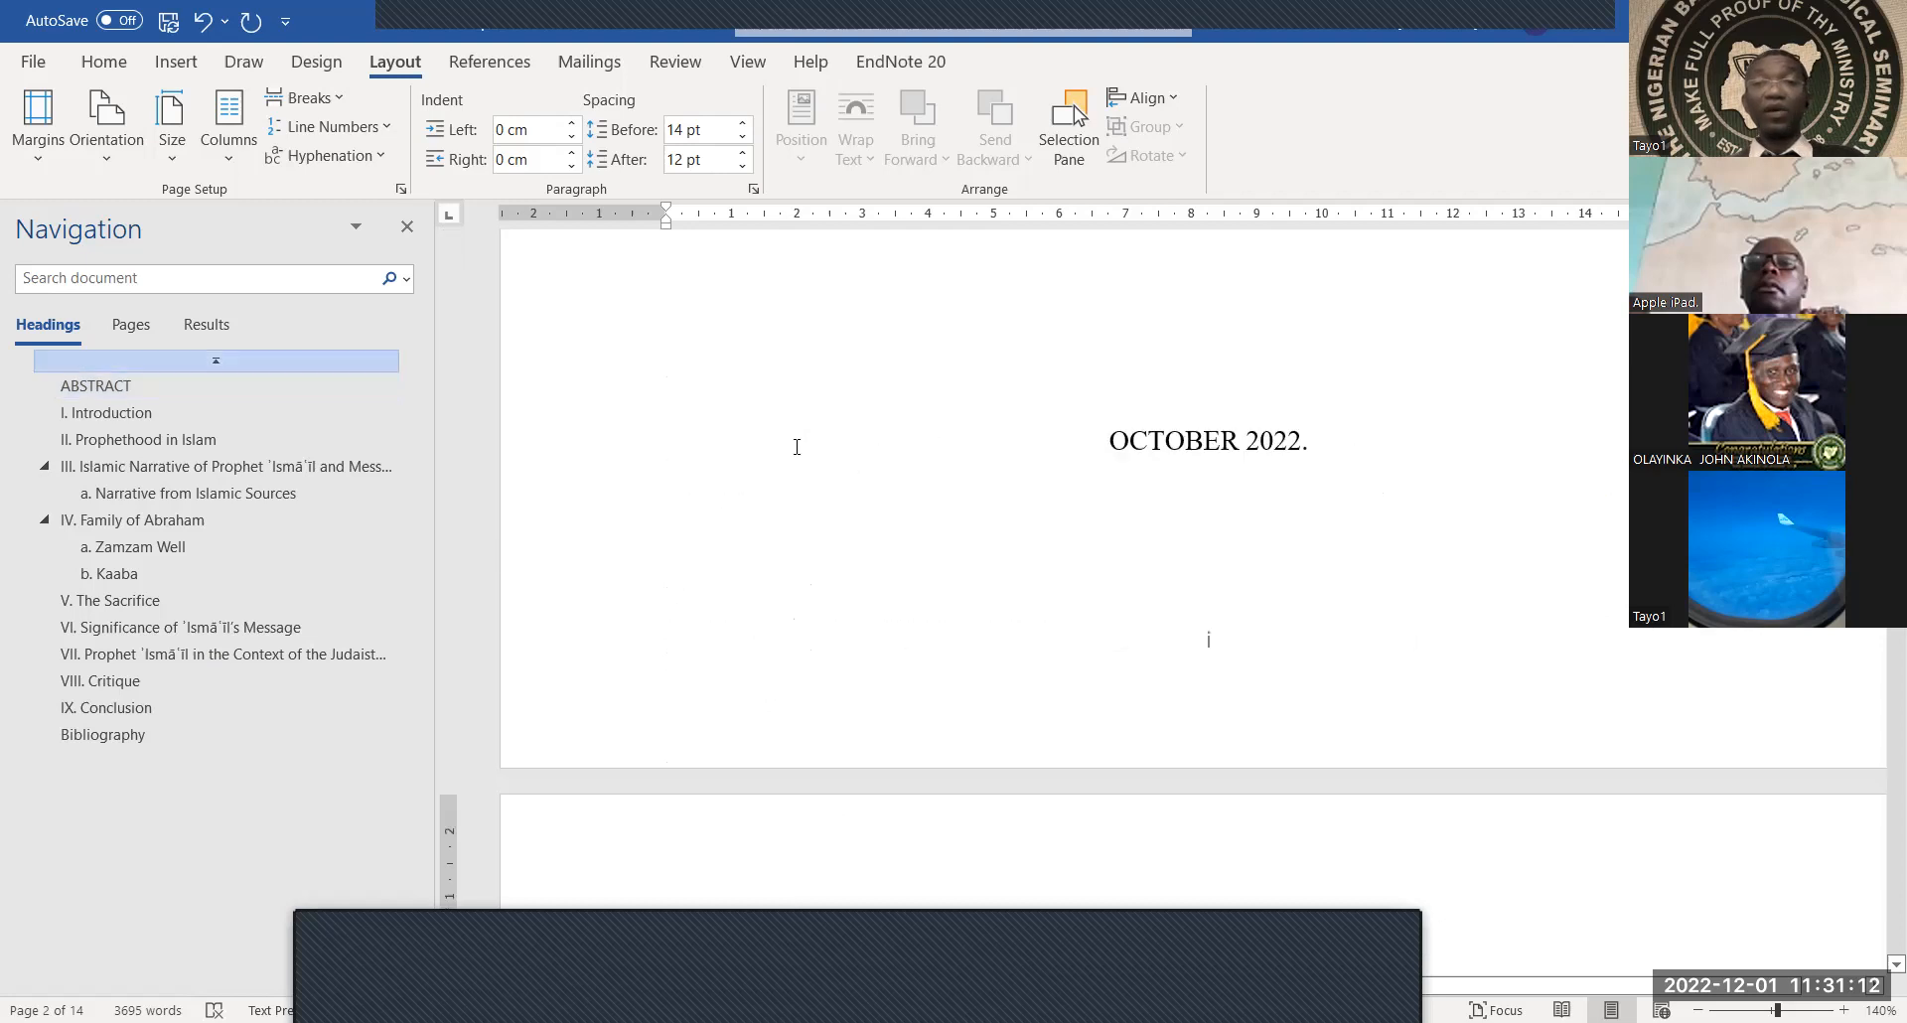
scroll(796, 447, "up", 5)
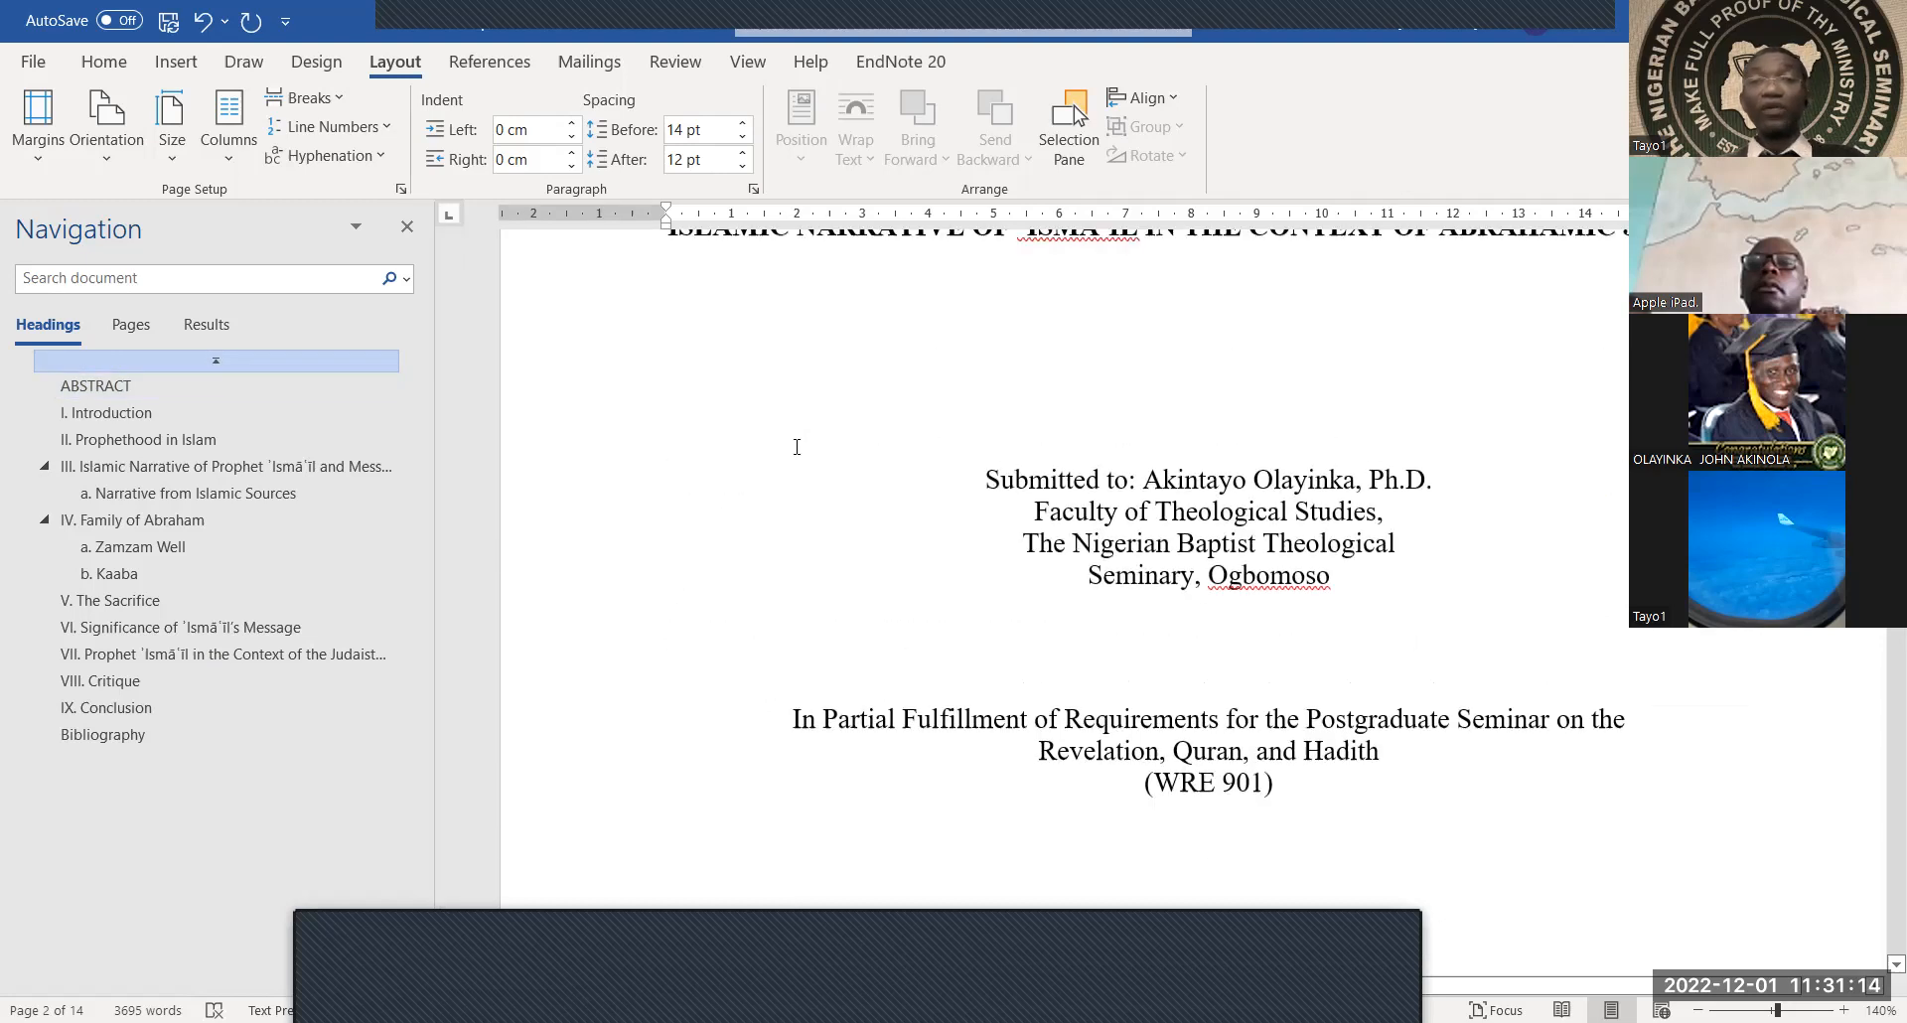
scroll(797, 447, "up", 3)
scroll(797, 443, "down", 9)
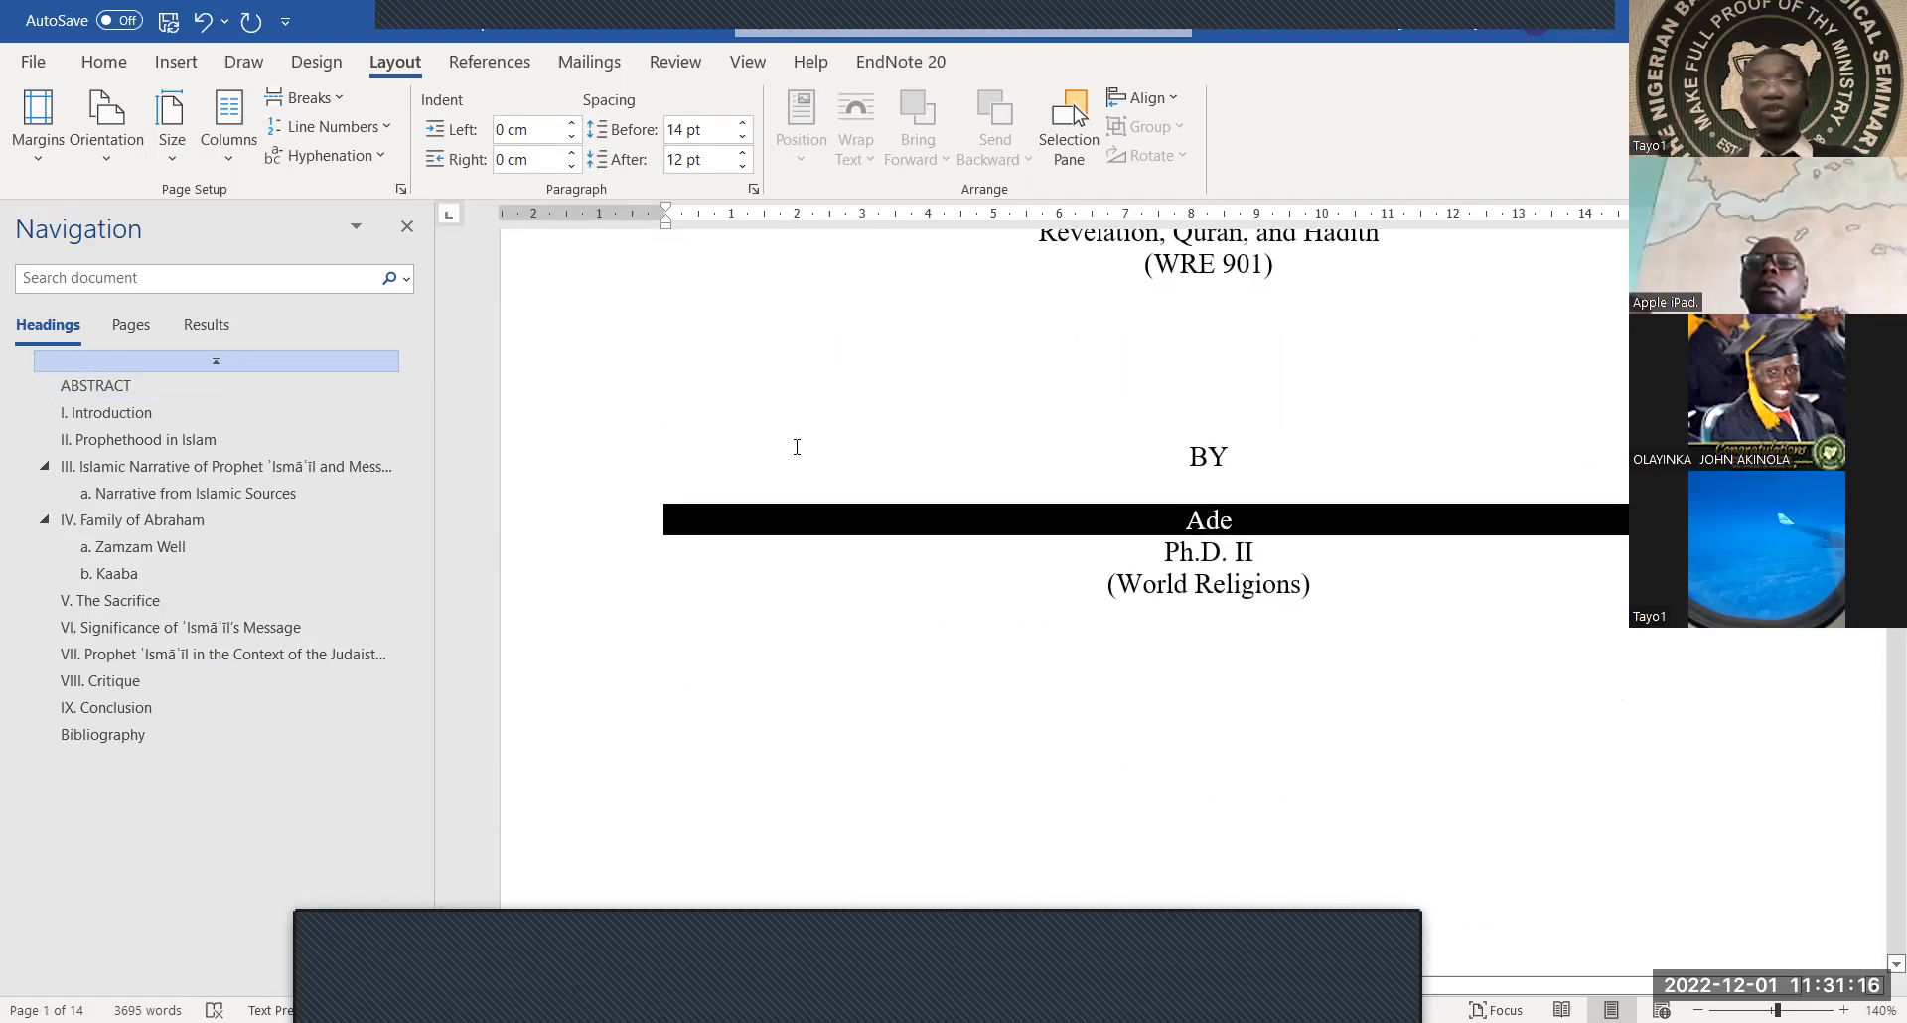
scroll(796, 452, "down", 12)
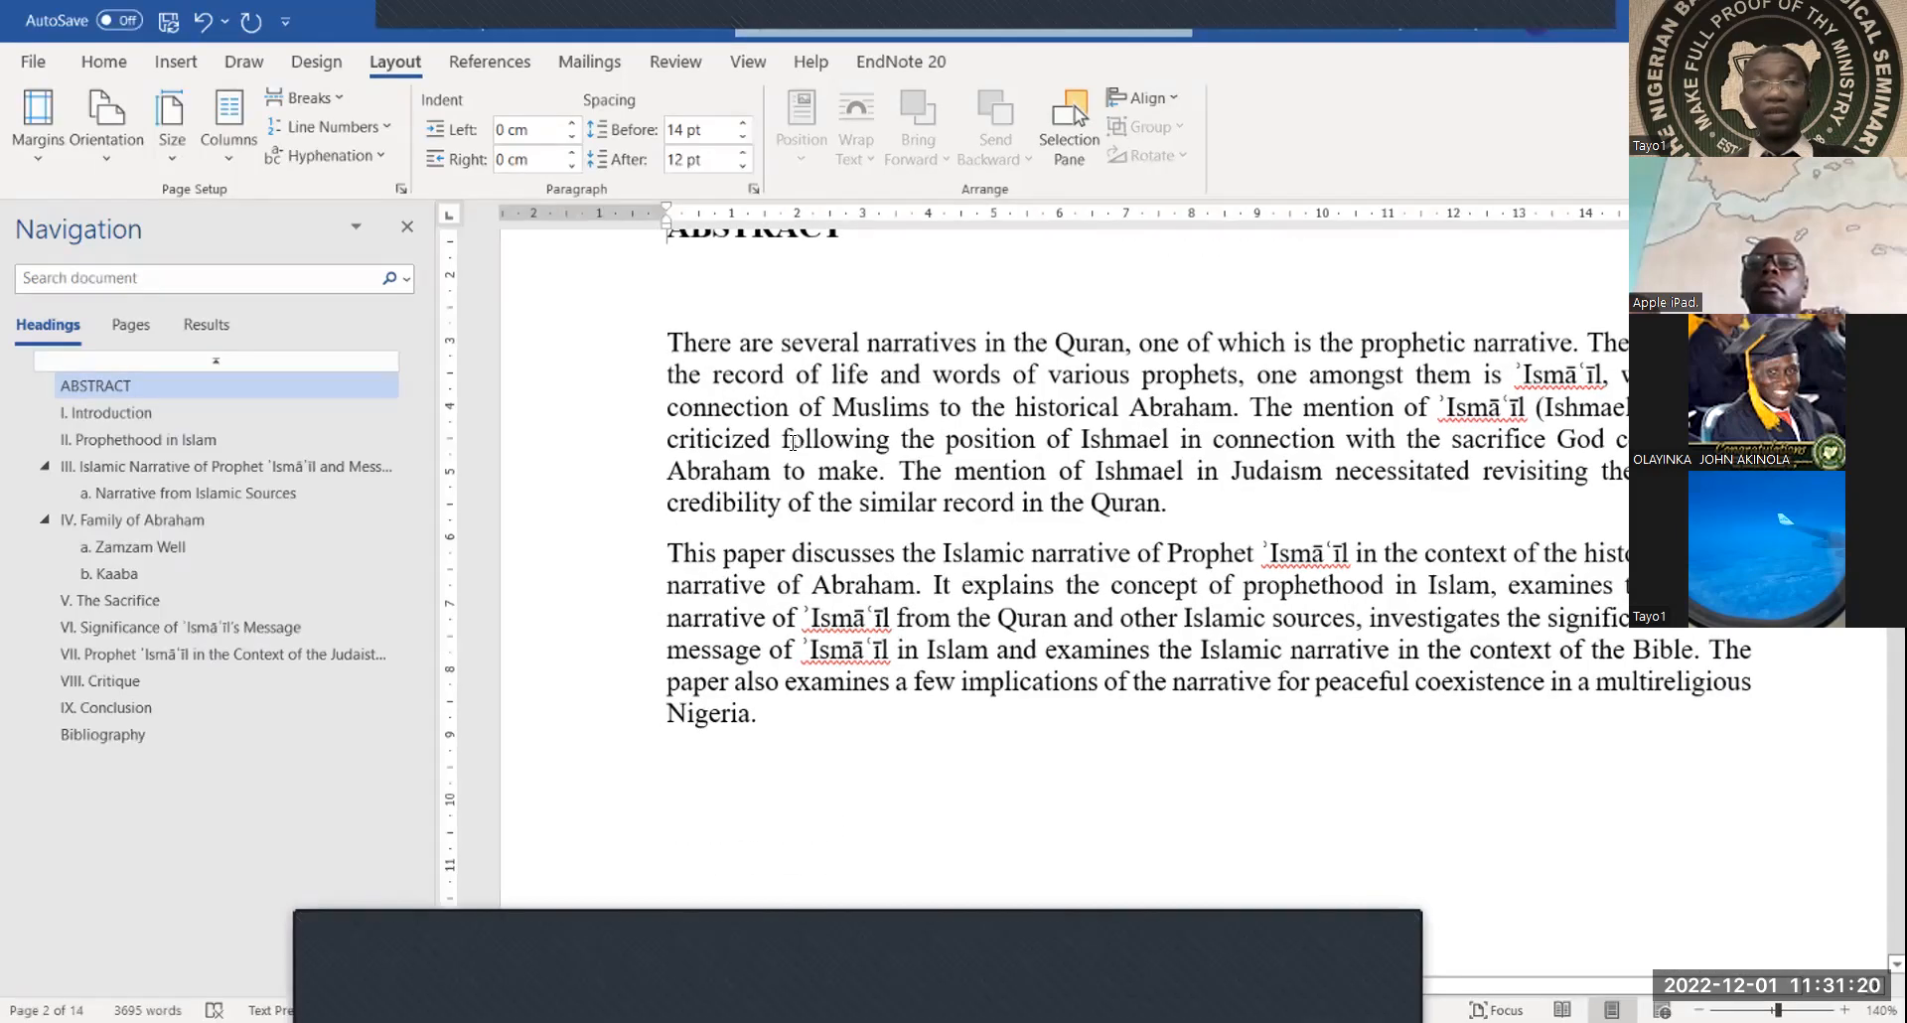
scroll(793, 442, "down", 5)
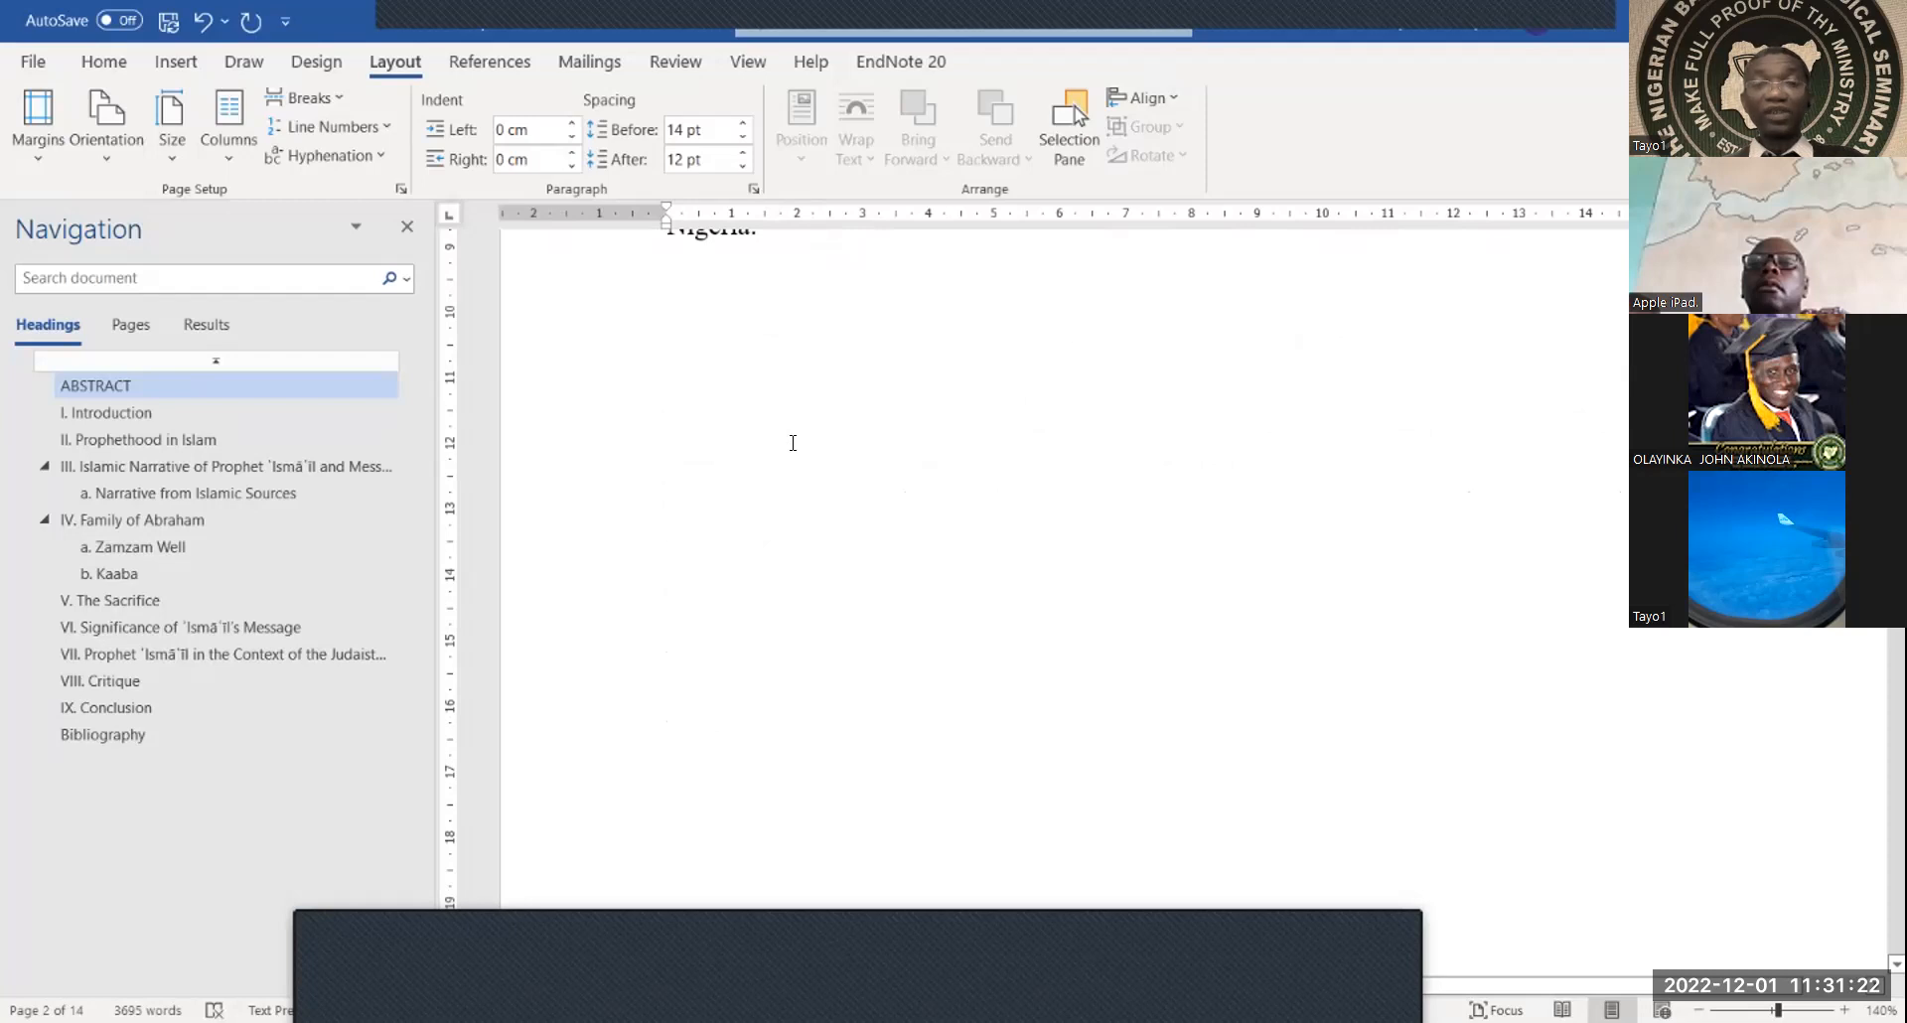
scroll(792, 442, "down", 9)
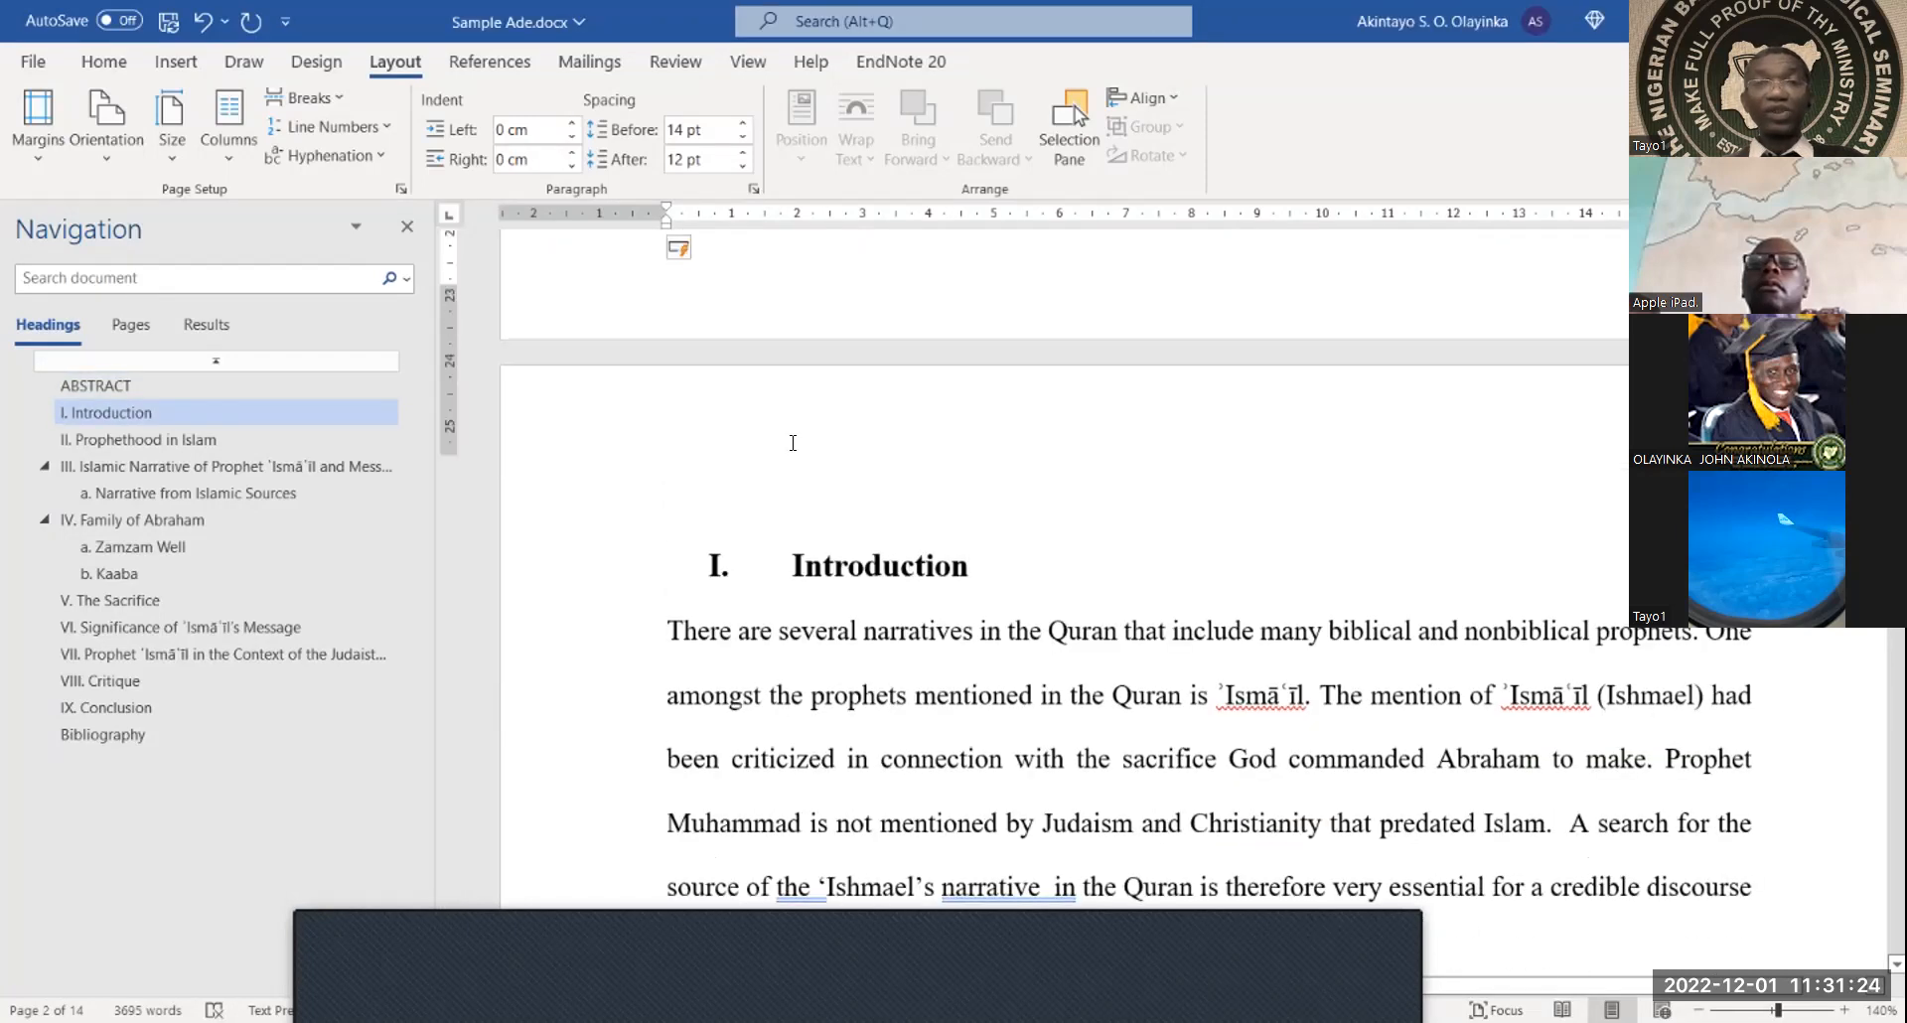
scroll(793, 442, "up", 11)
scroll(793, 442, "up", 4)
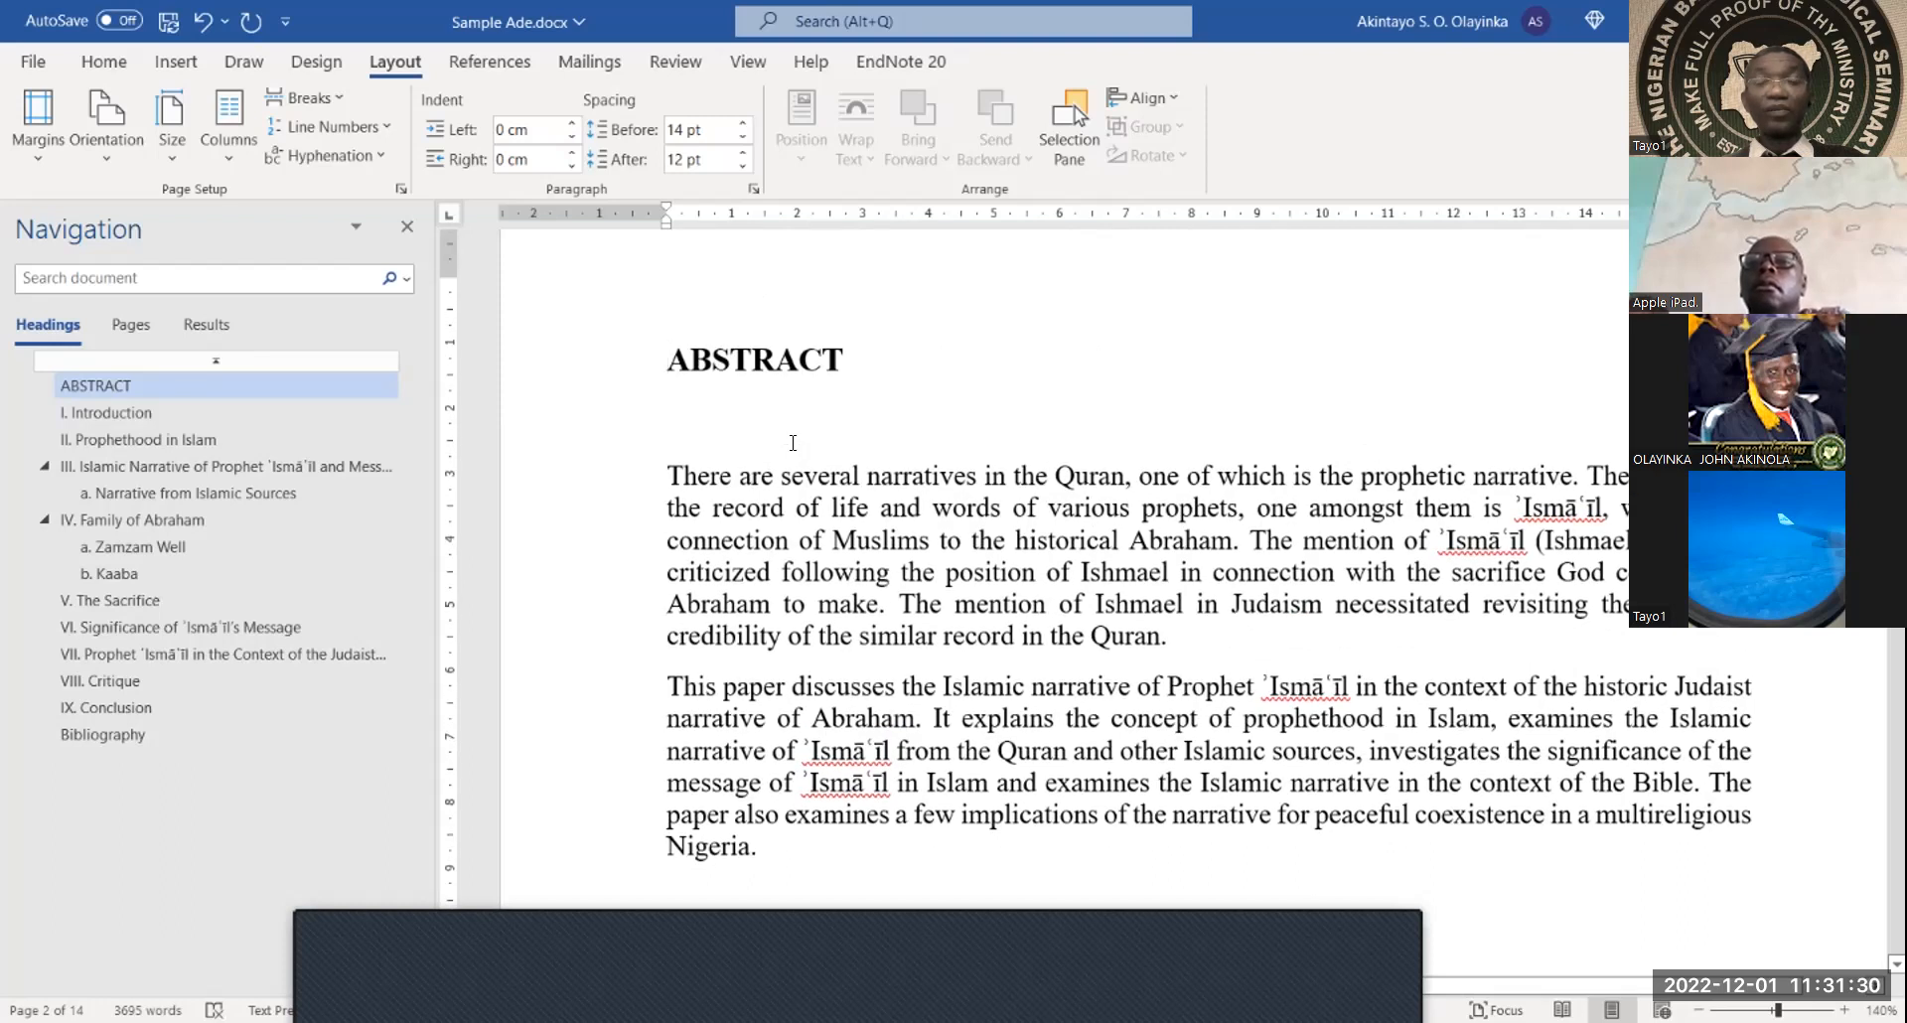
scroll(793, 442, "down", 6)
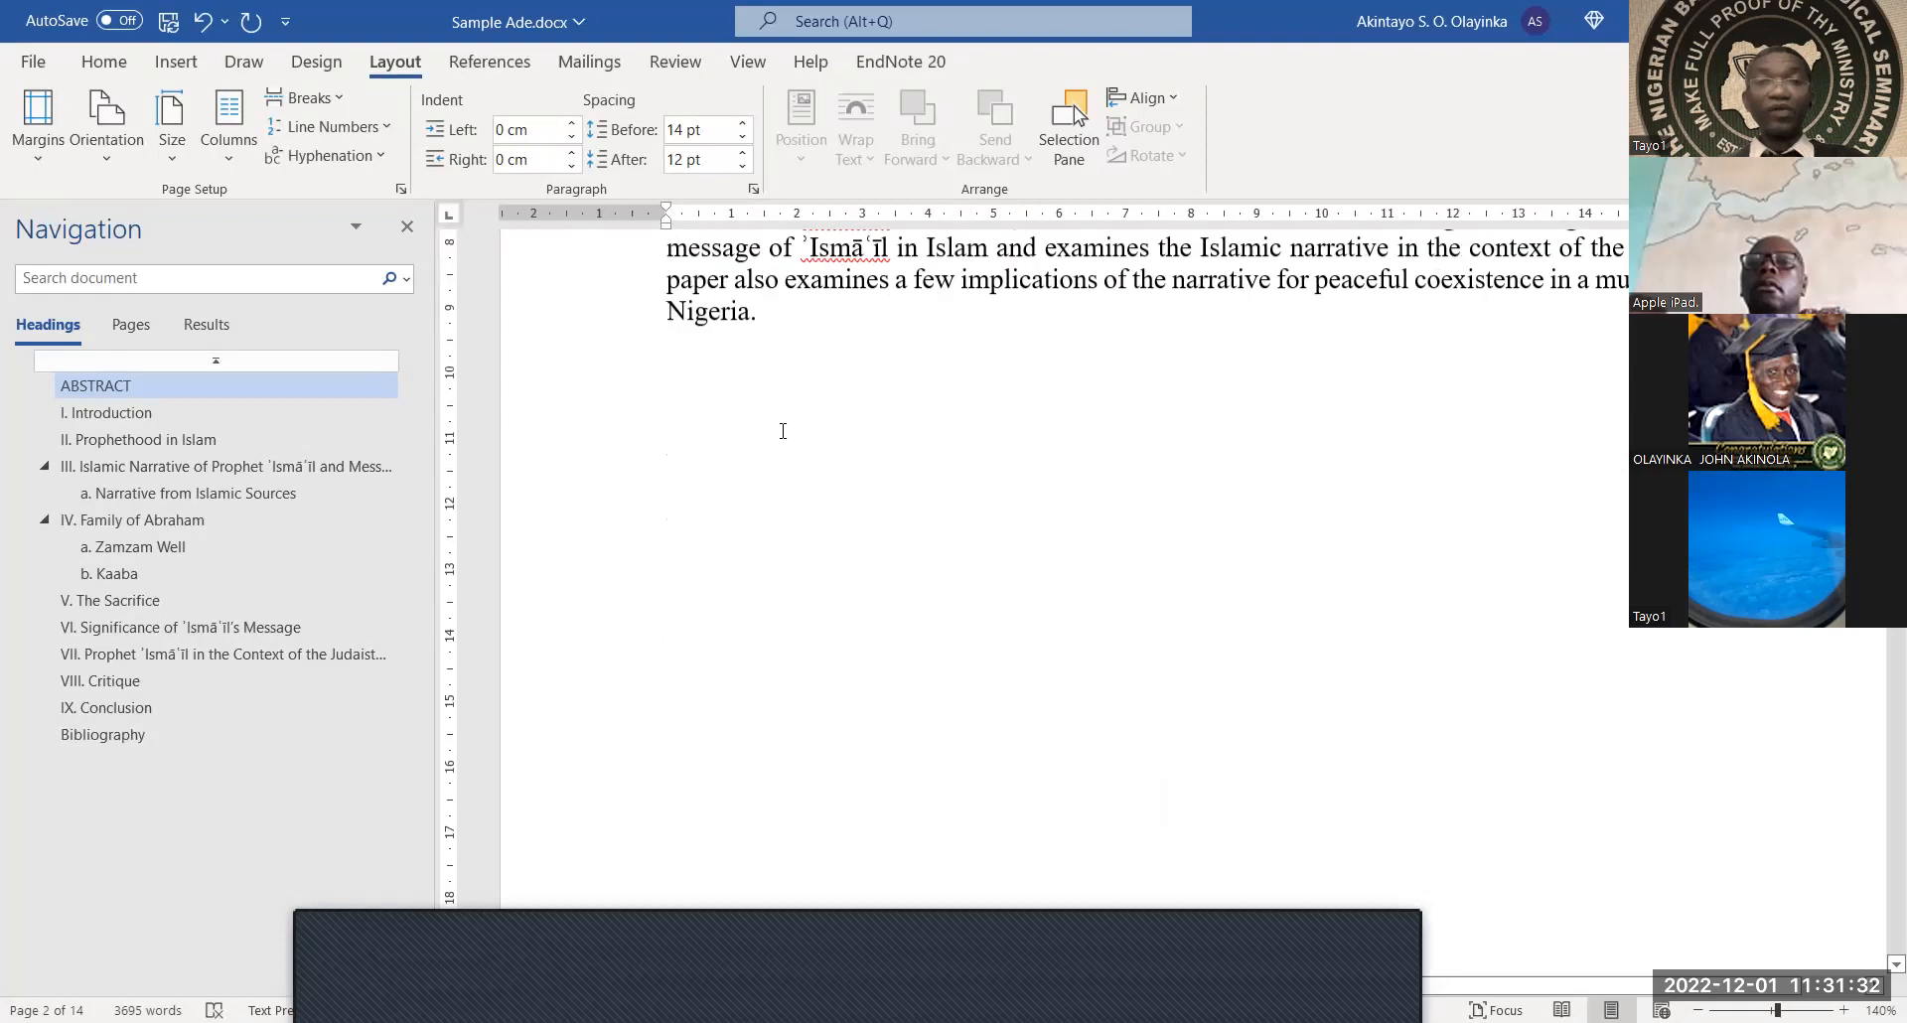
left_click(815, 512)
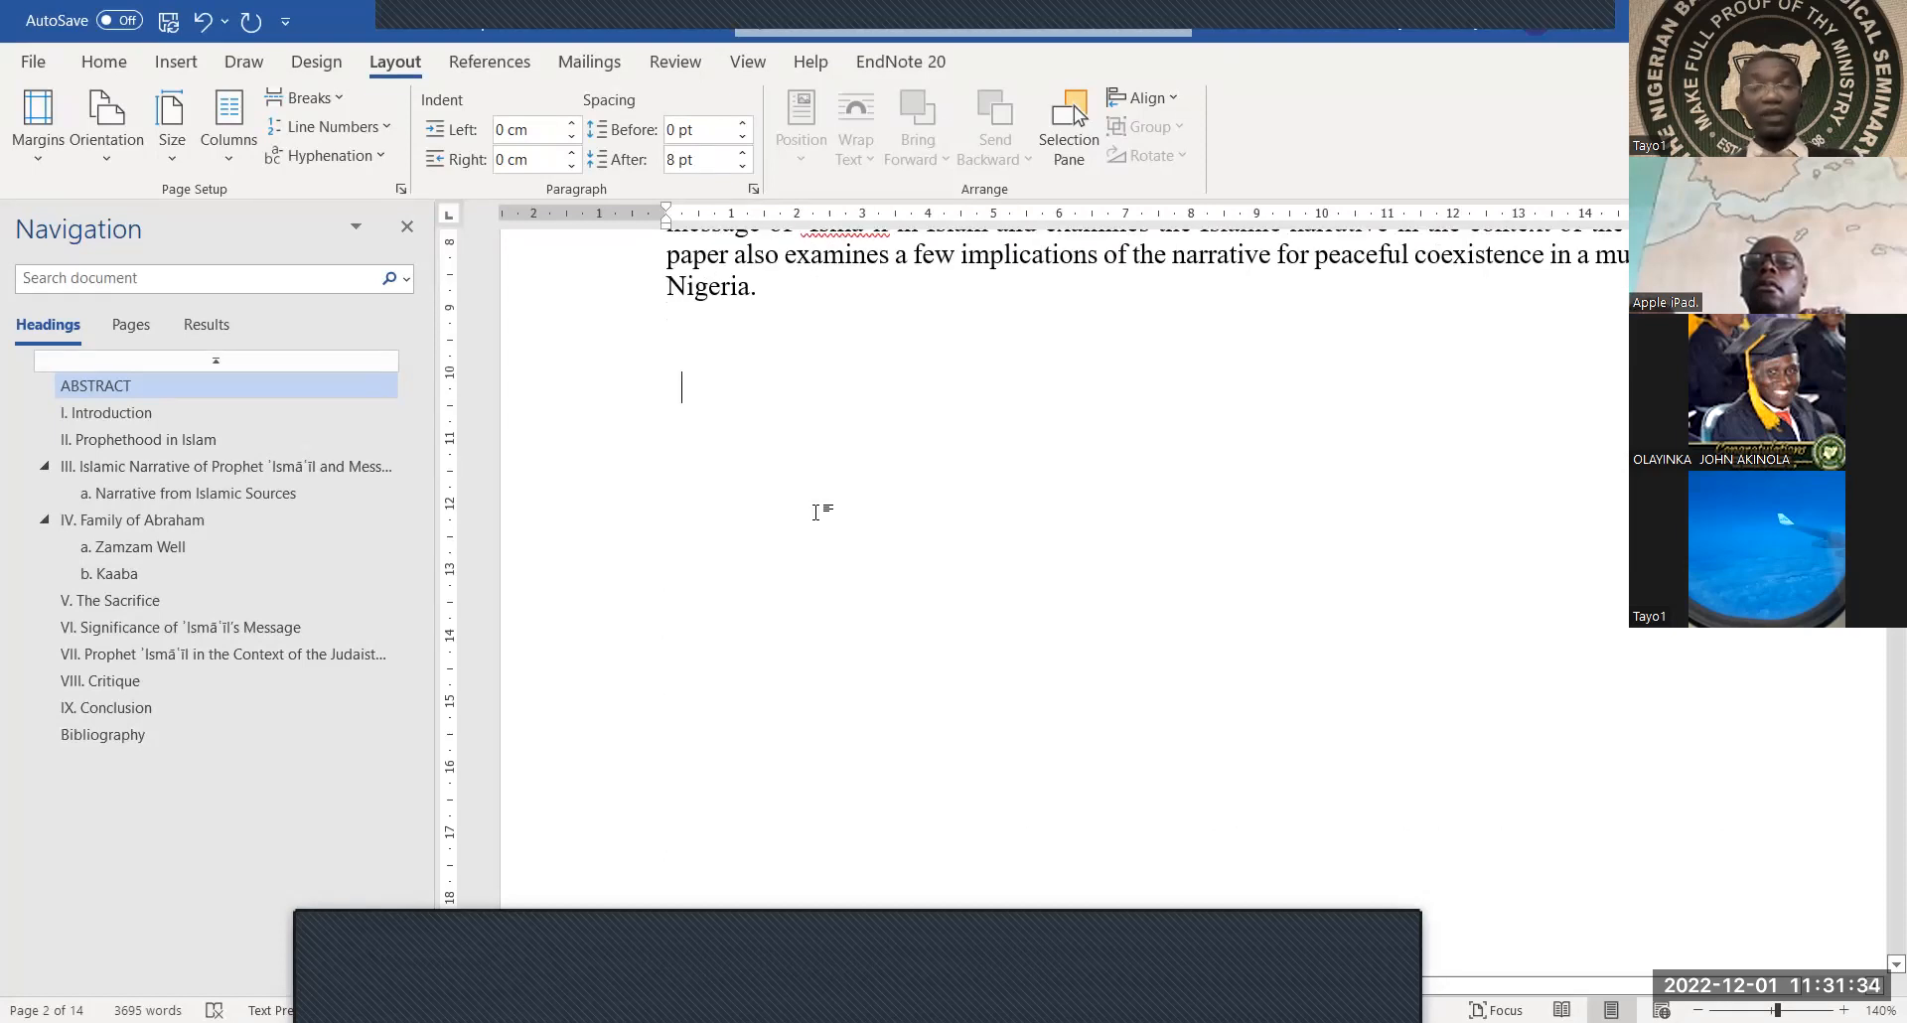
scroll(815, 512, "up", 6)
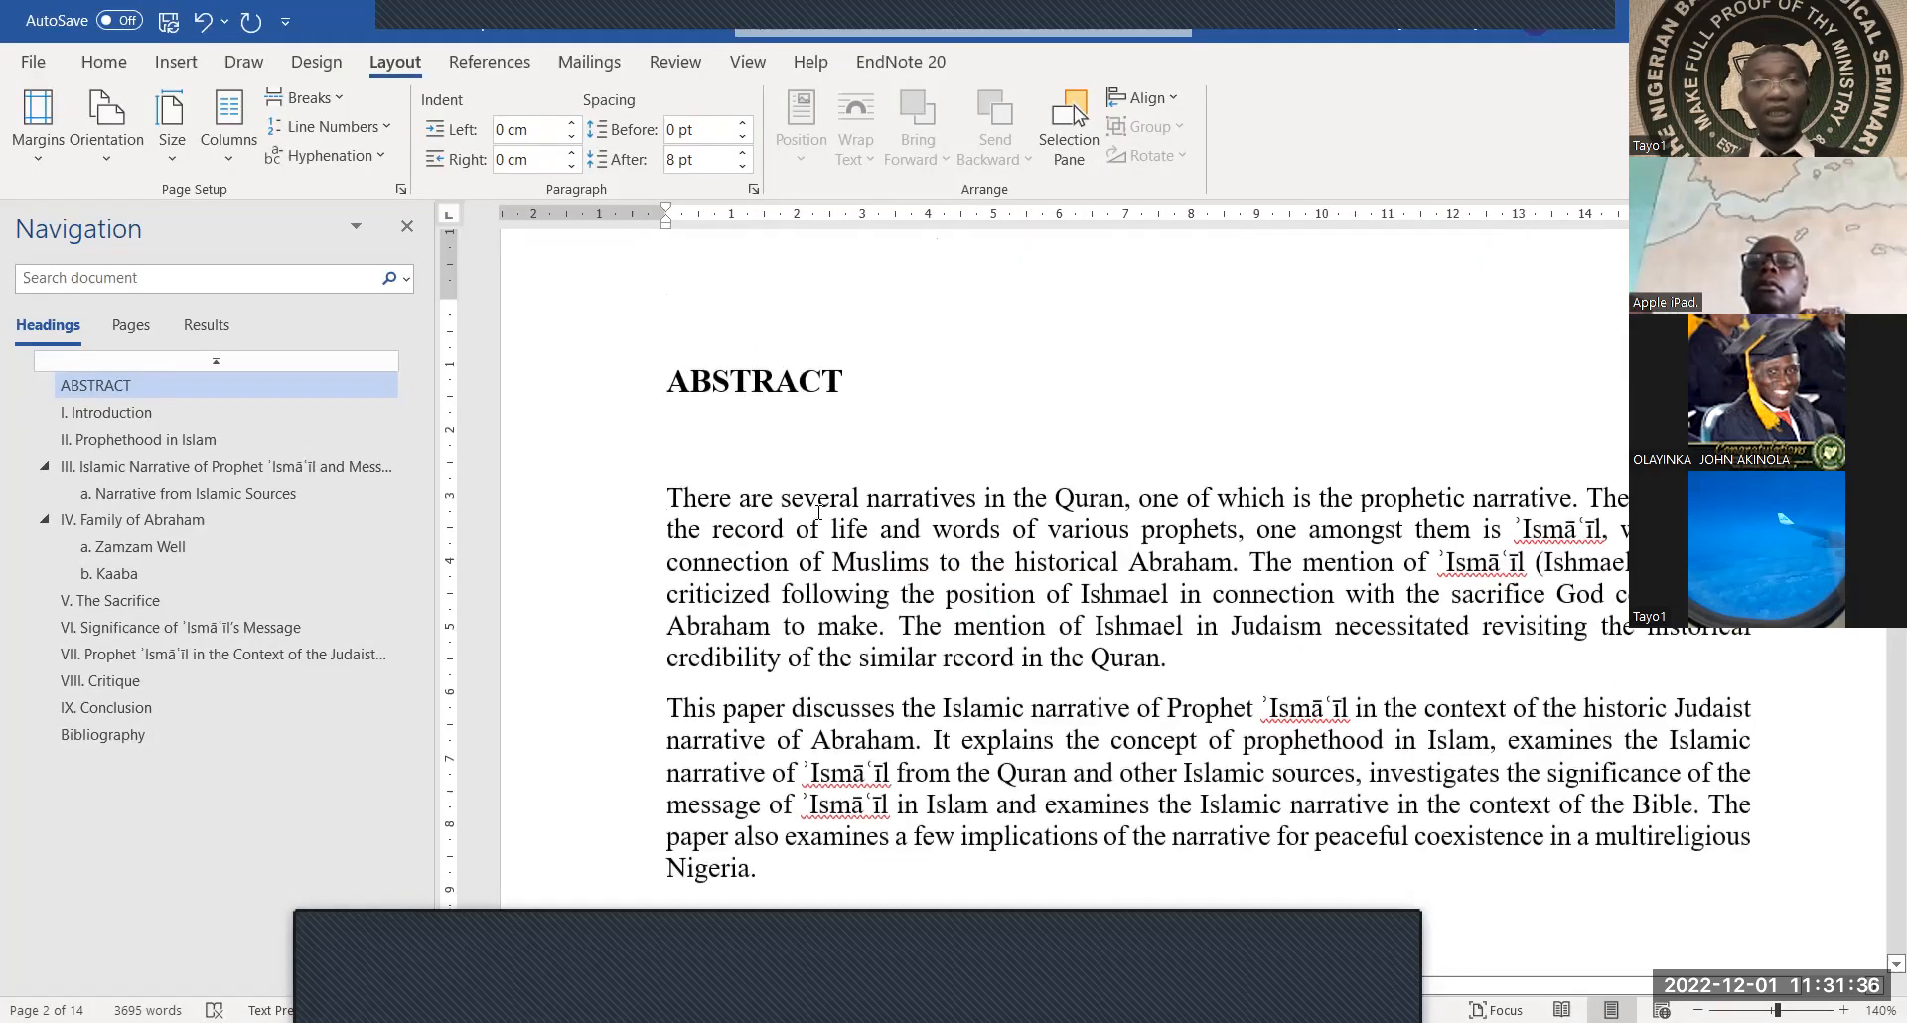
scroll(819, 511, "down", 1)
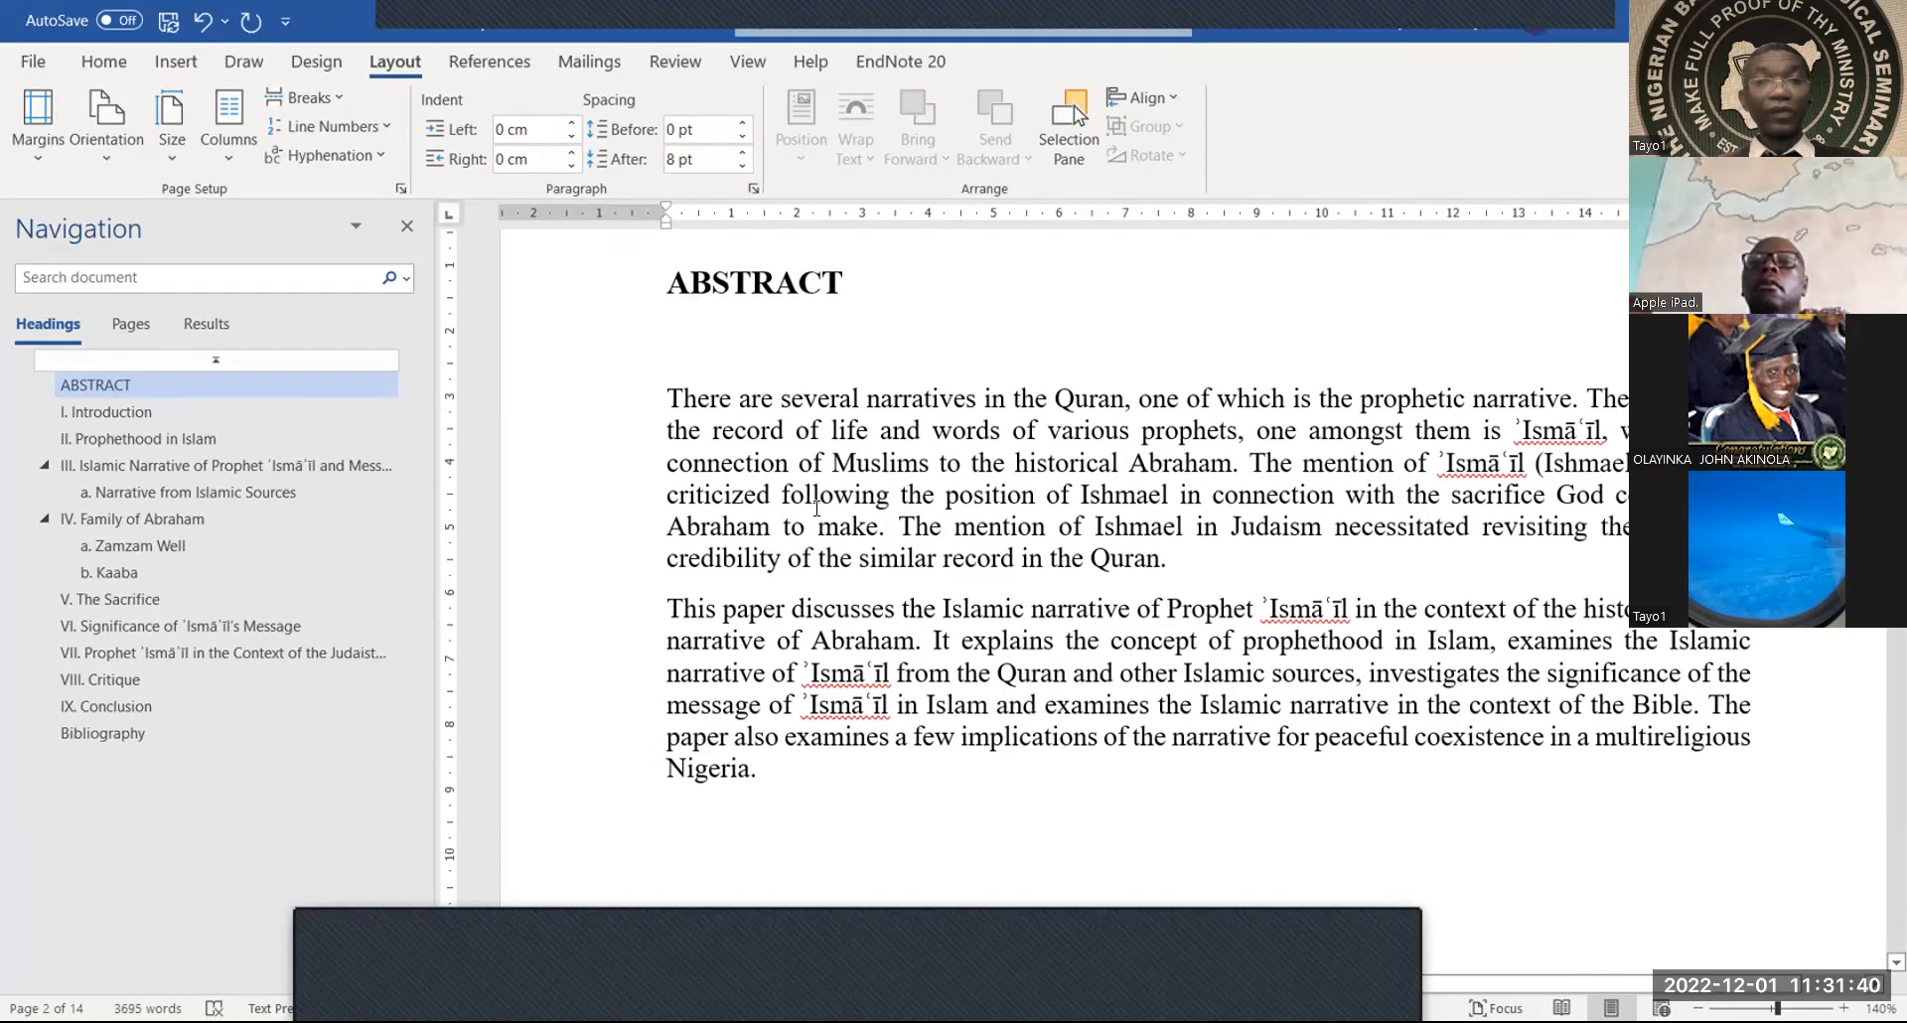
scroll(715, 558, "down", 3)
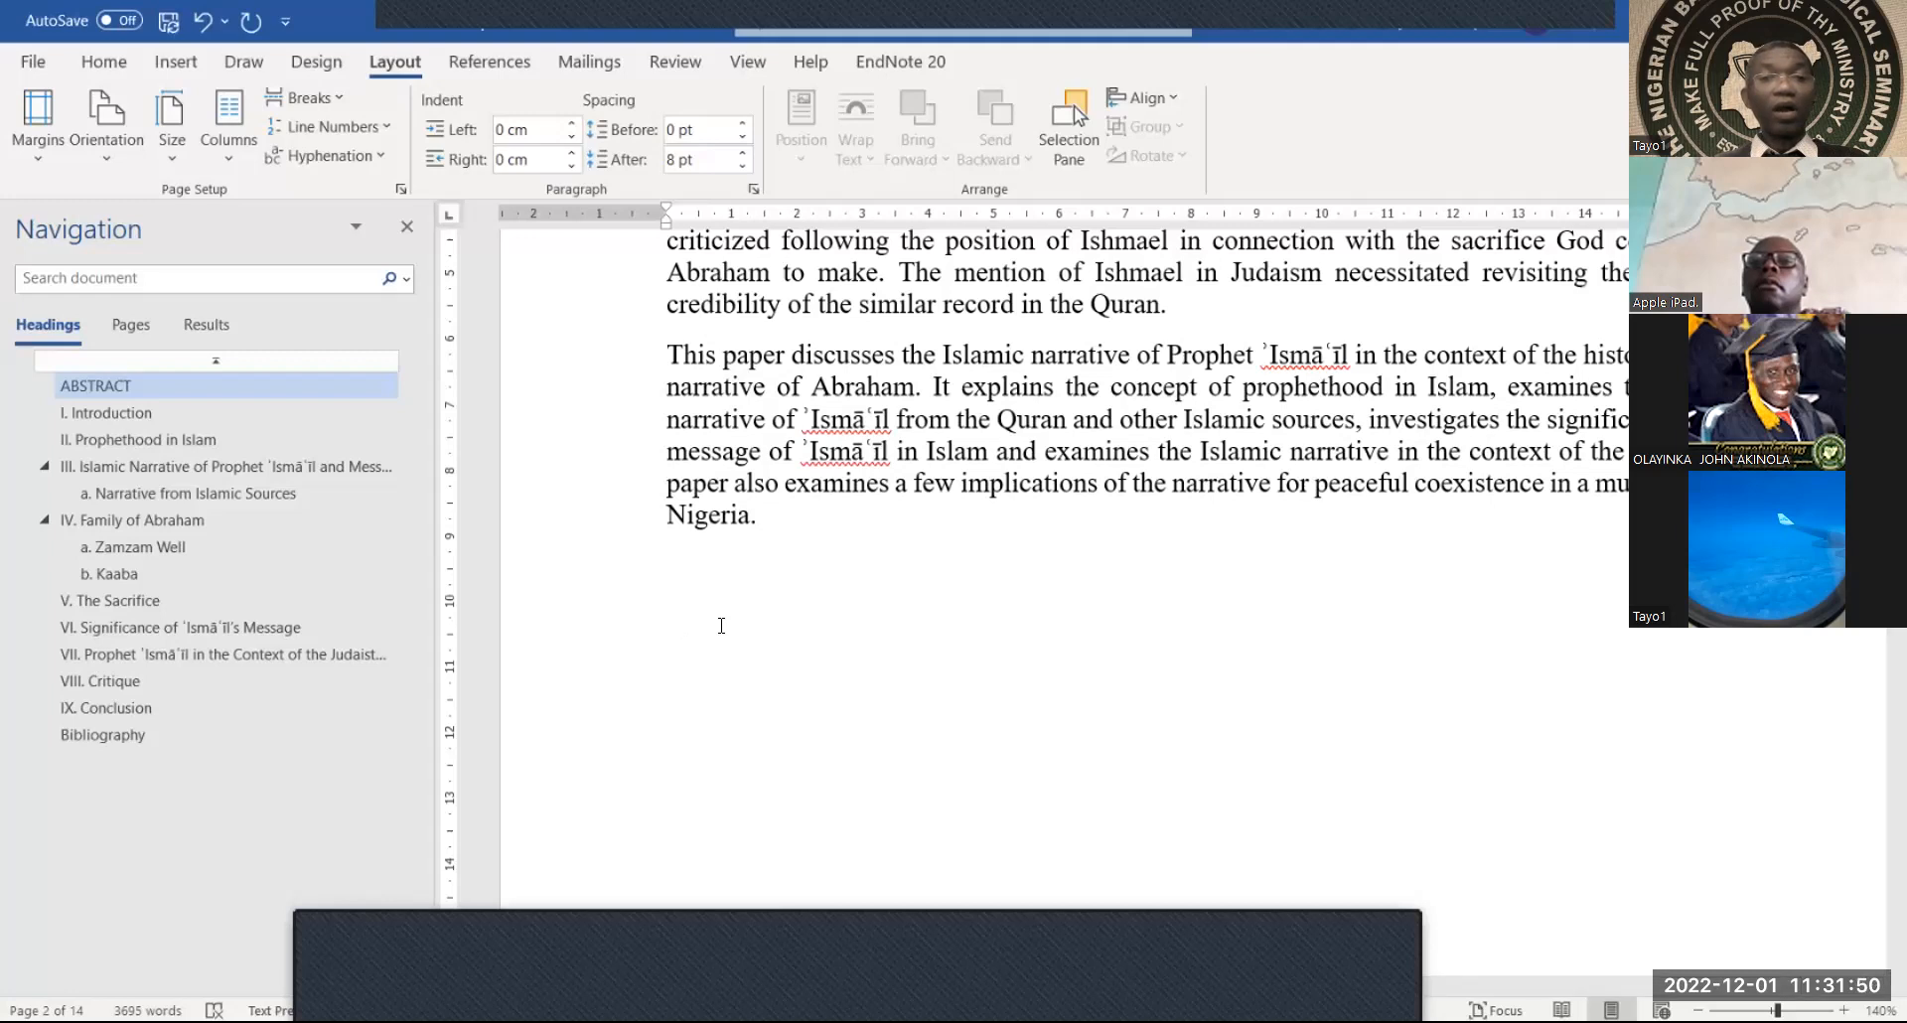
key("Return")
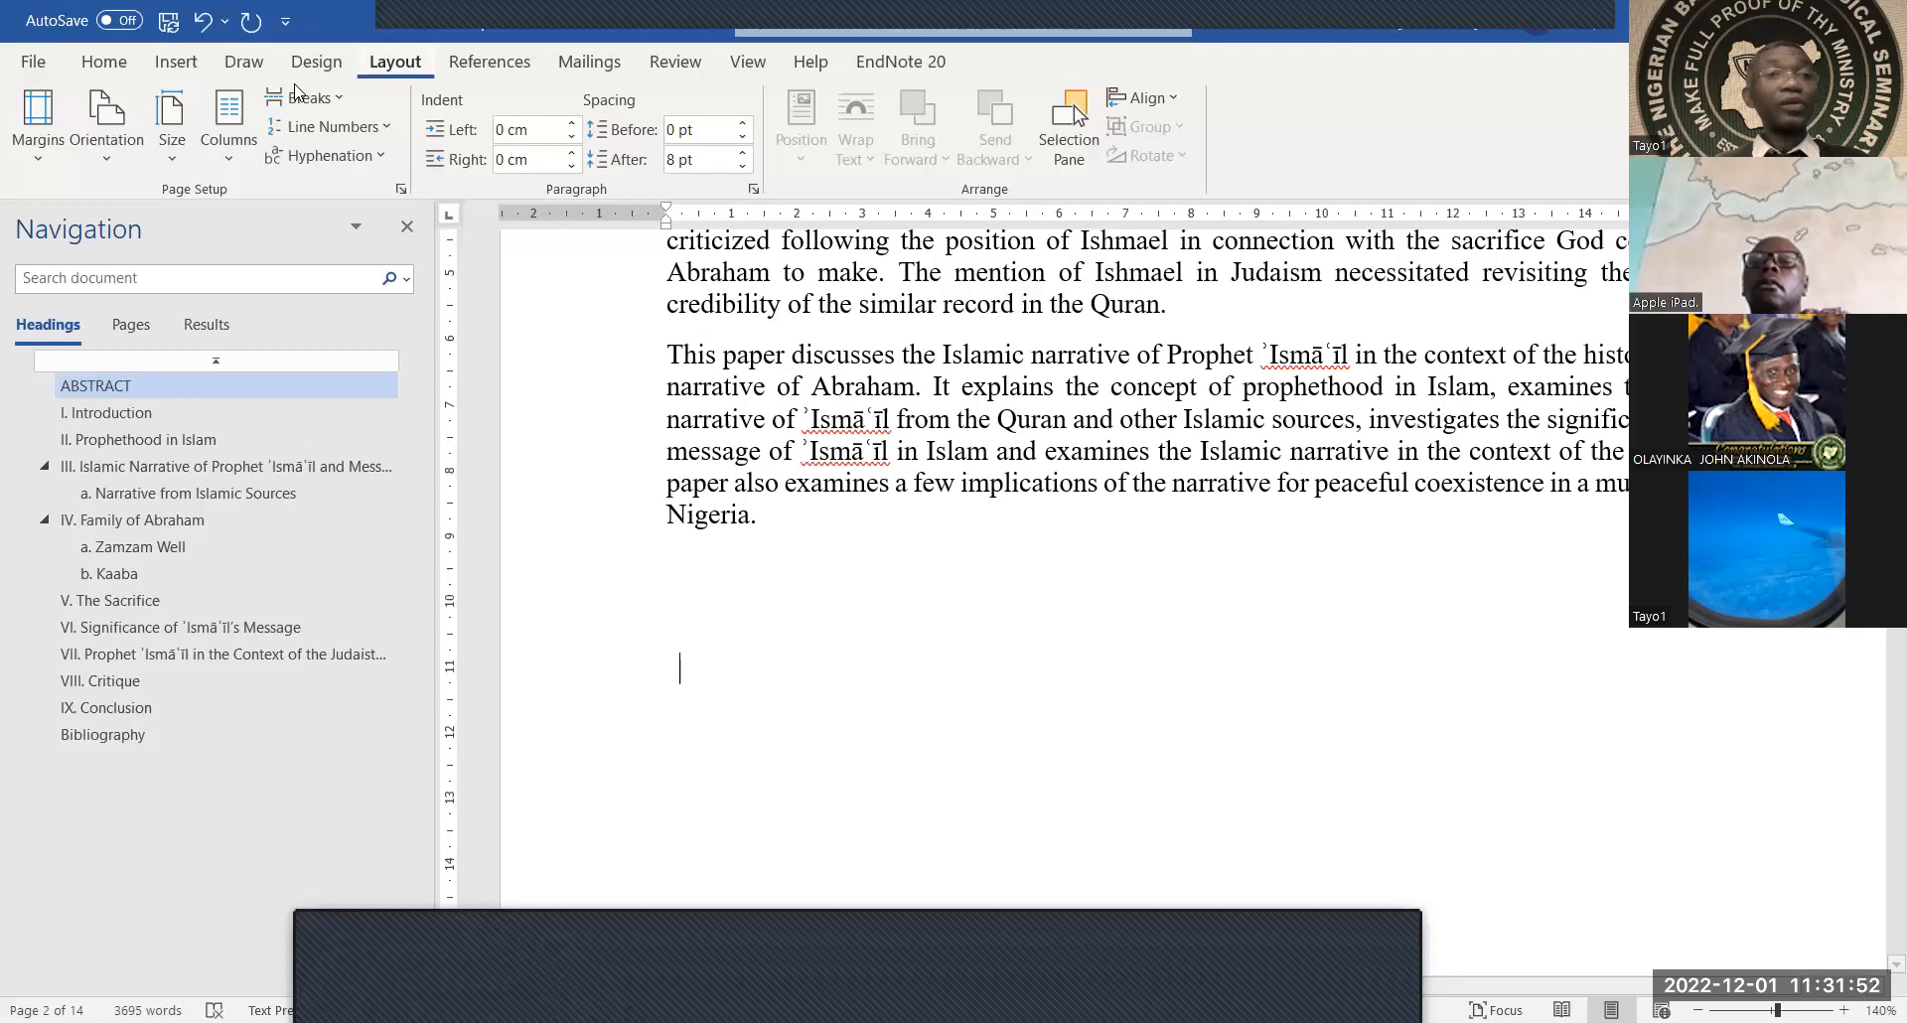
Insert an Automatic Table 2 table of contents right after the Abstract
left_click(185, 69)
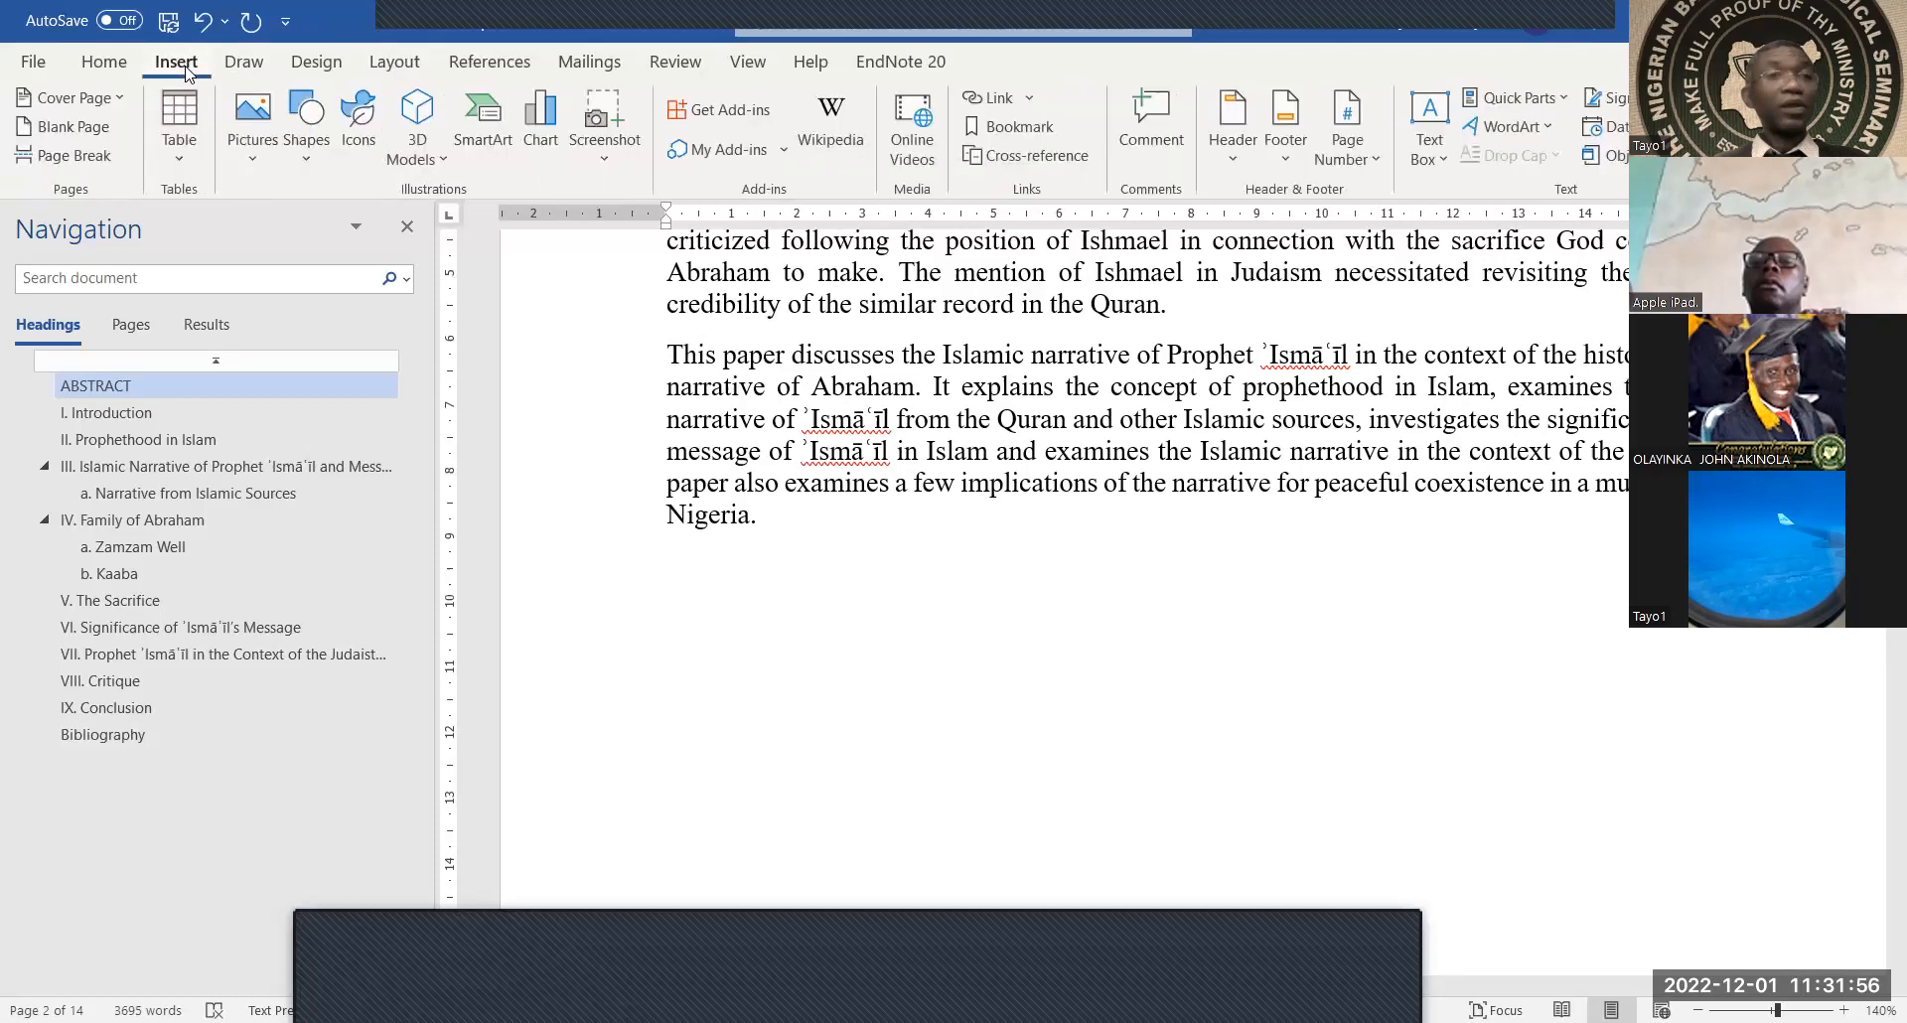
left_click(104, 67)
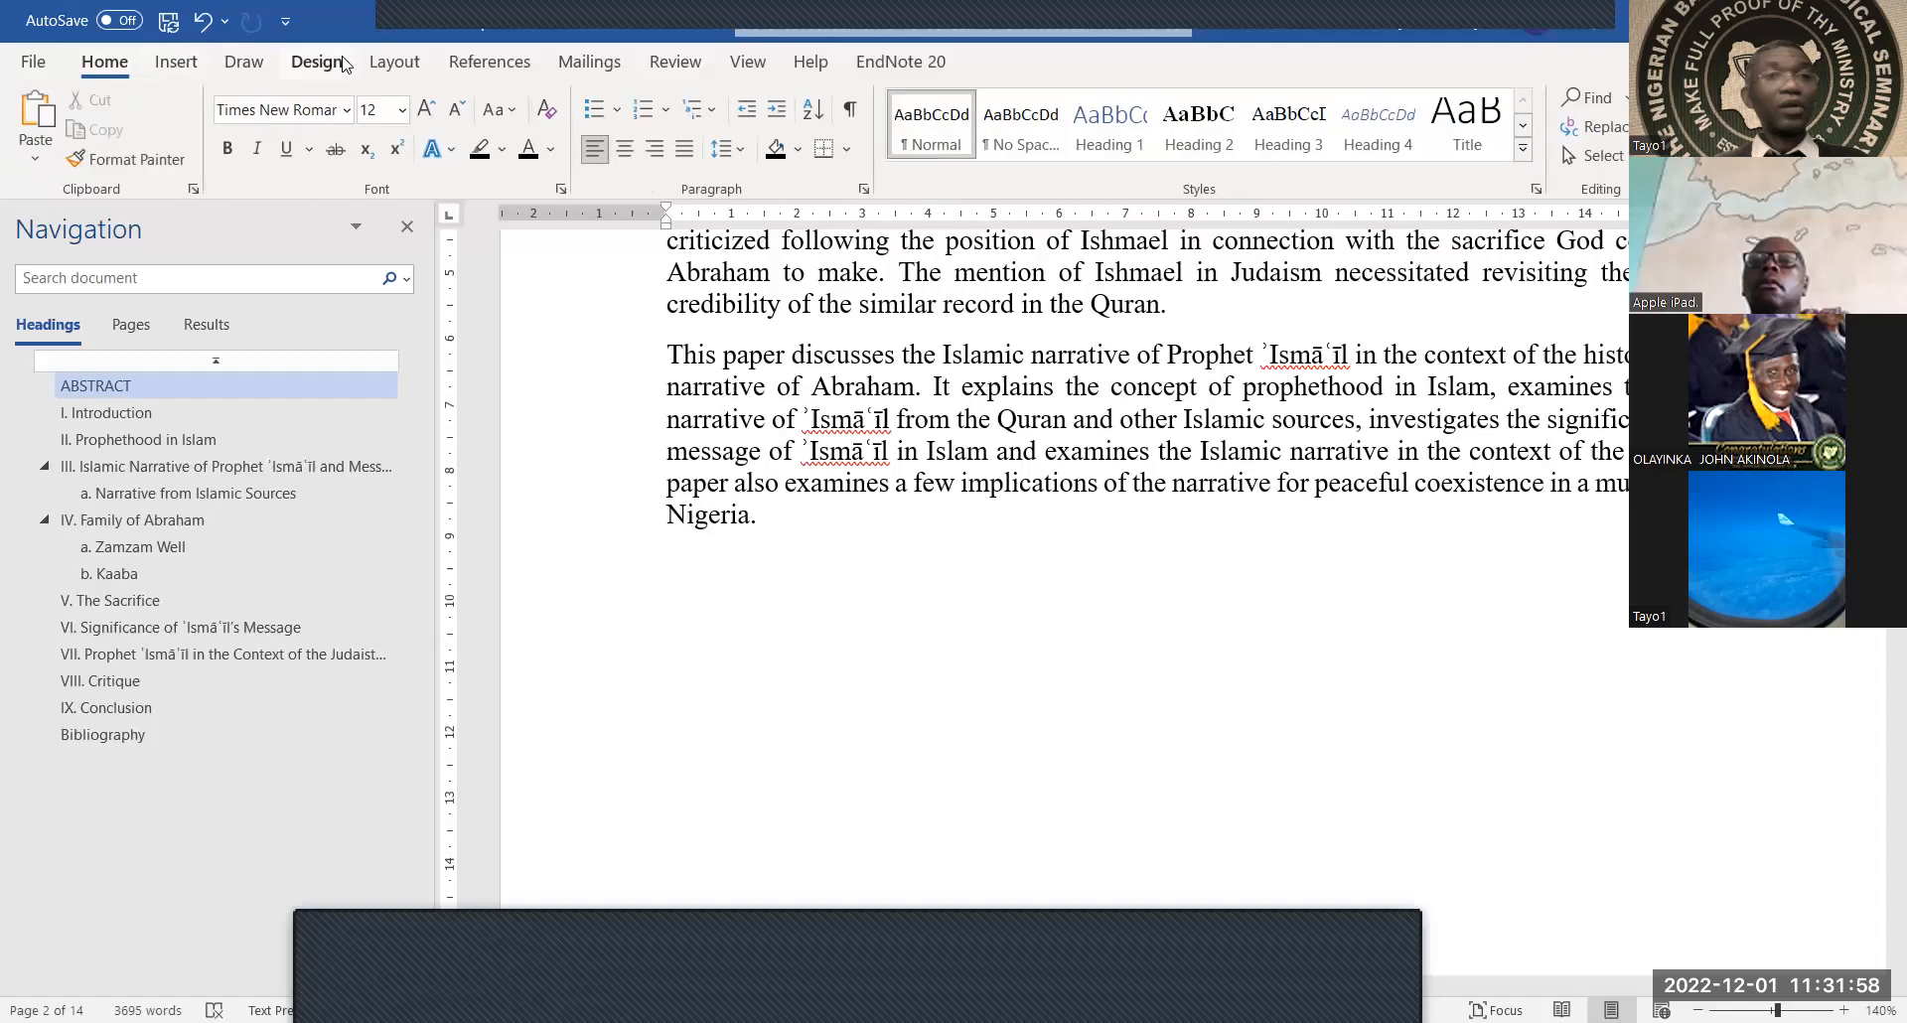
left_click(394, 64)
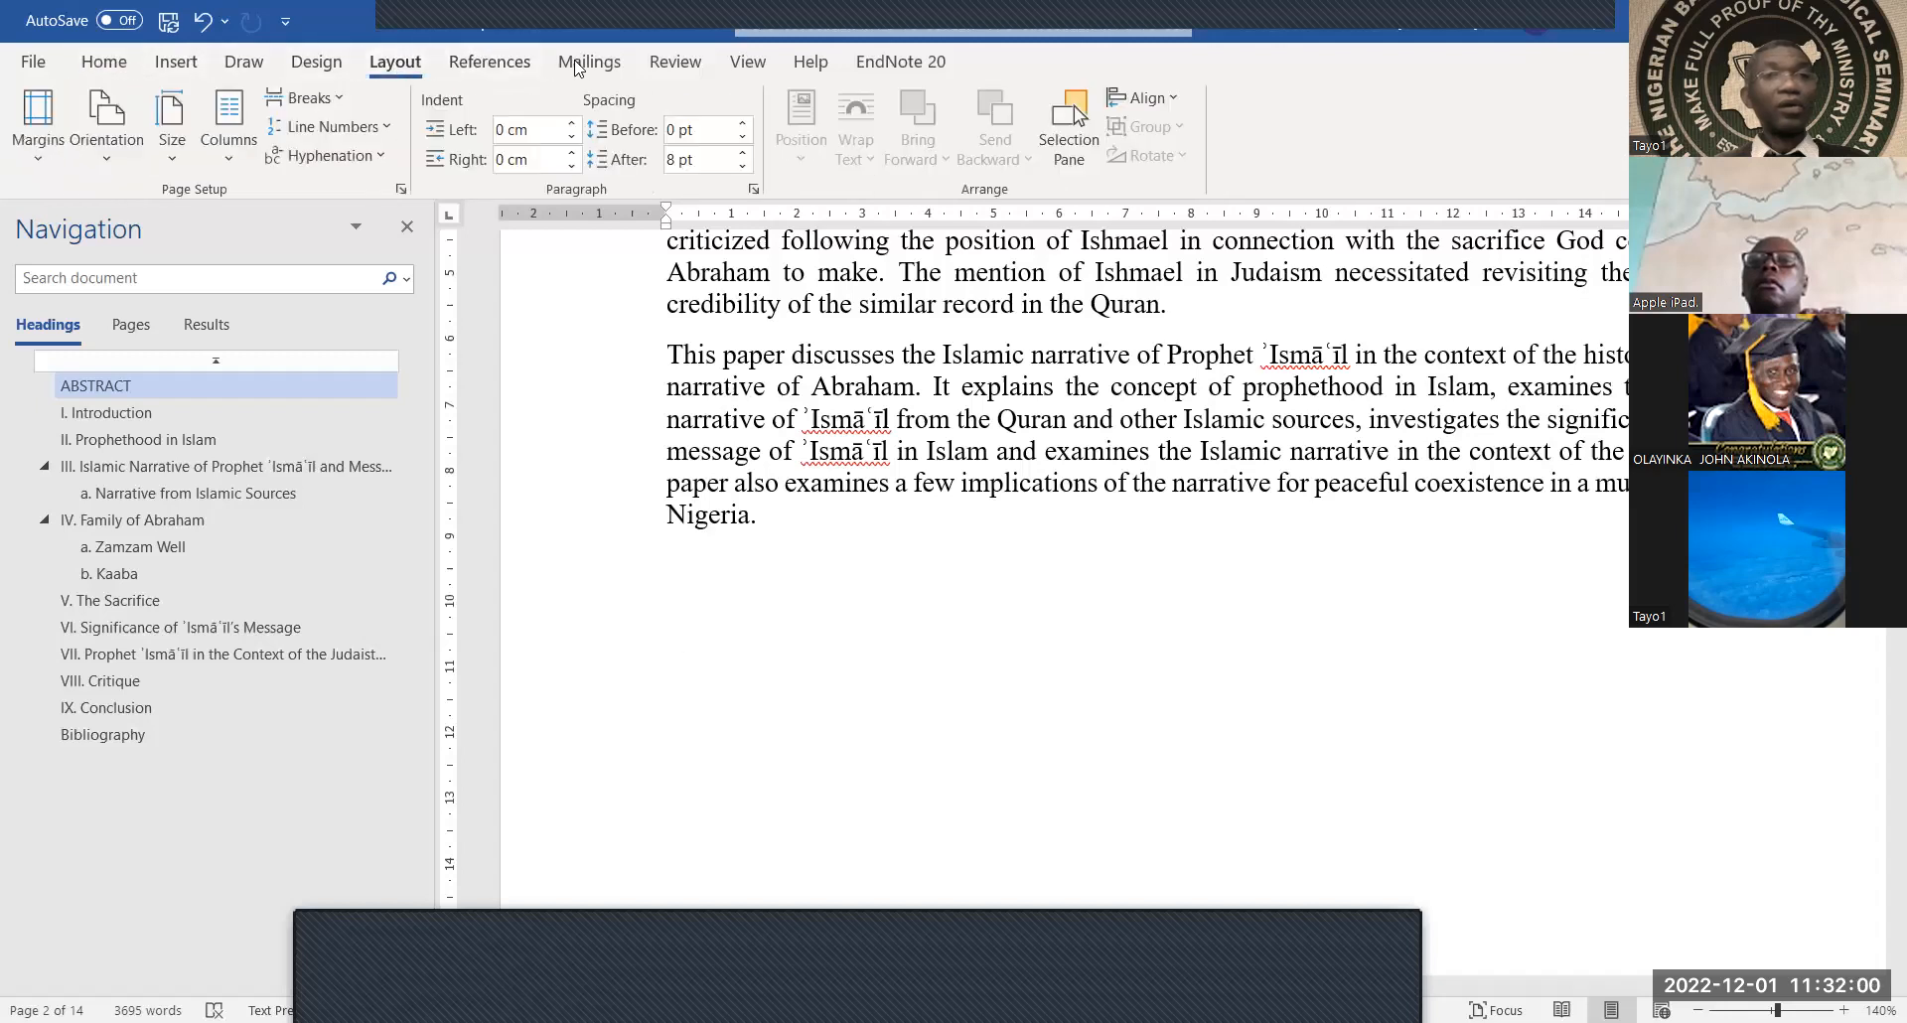
left_click(501, 69)
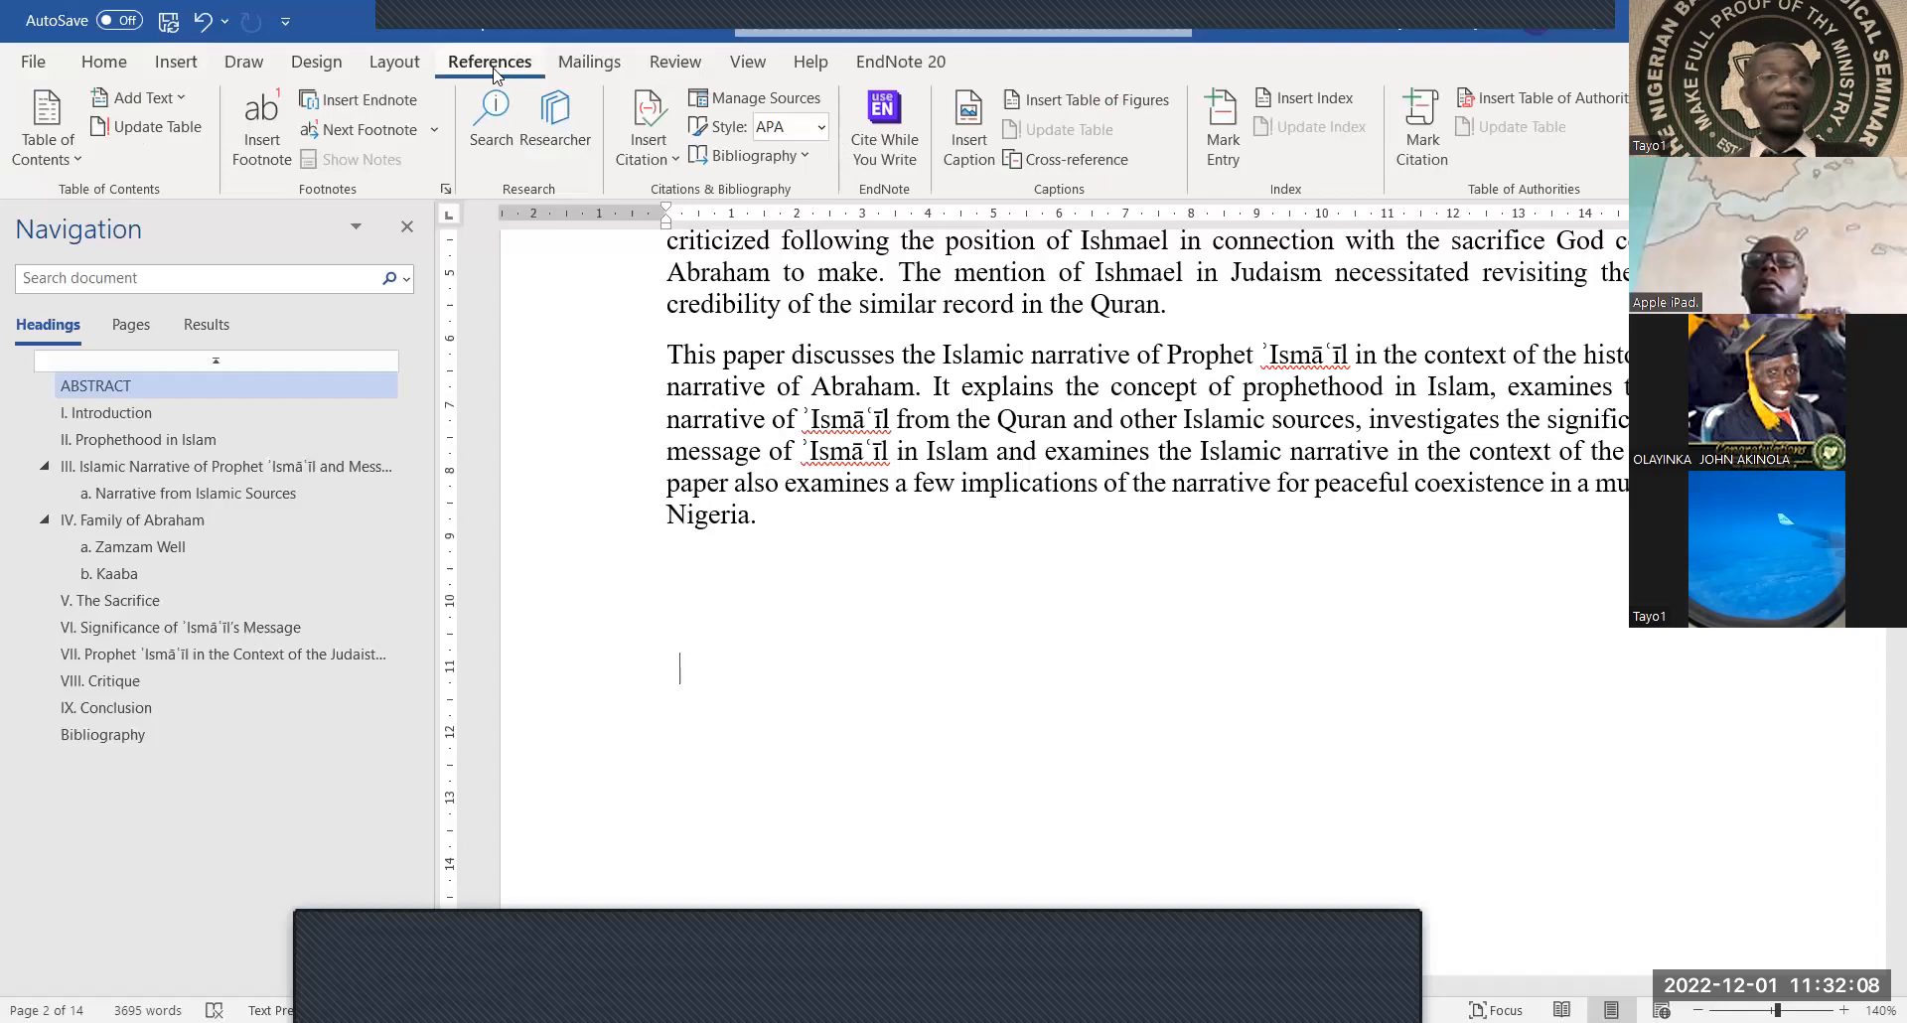
left_click(55, 152)
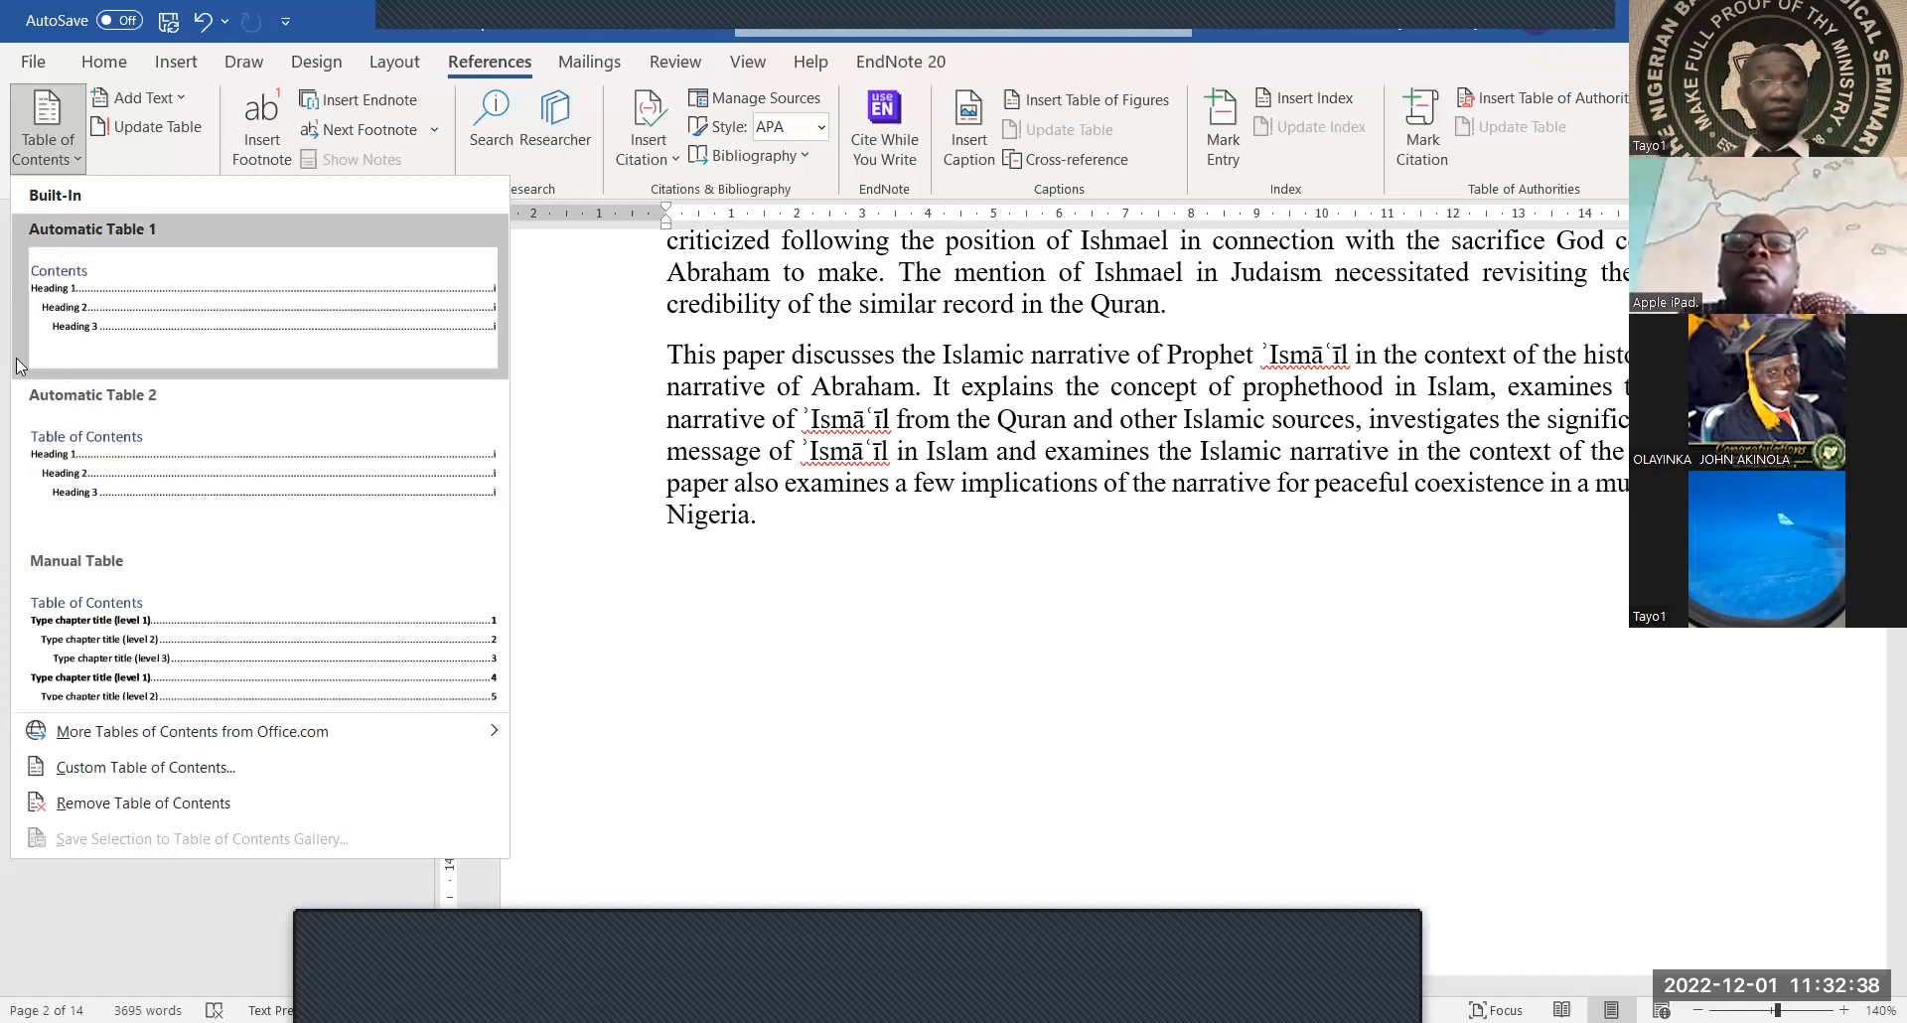
left_click(77, 446)
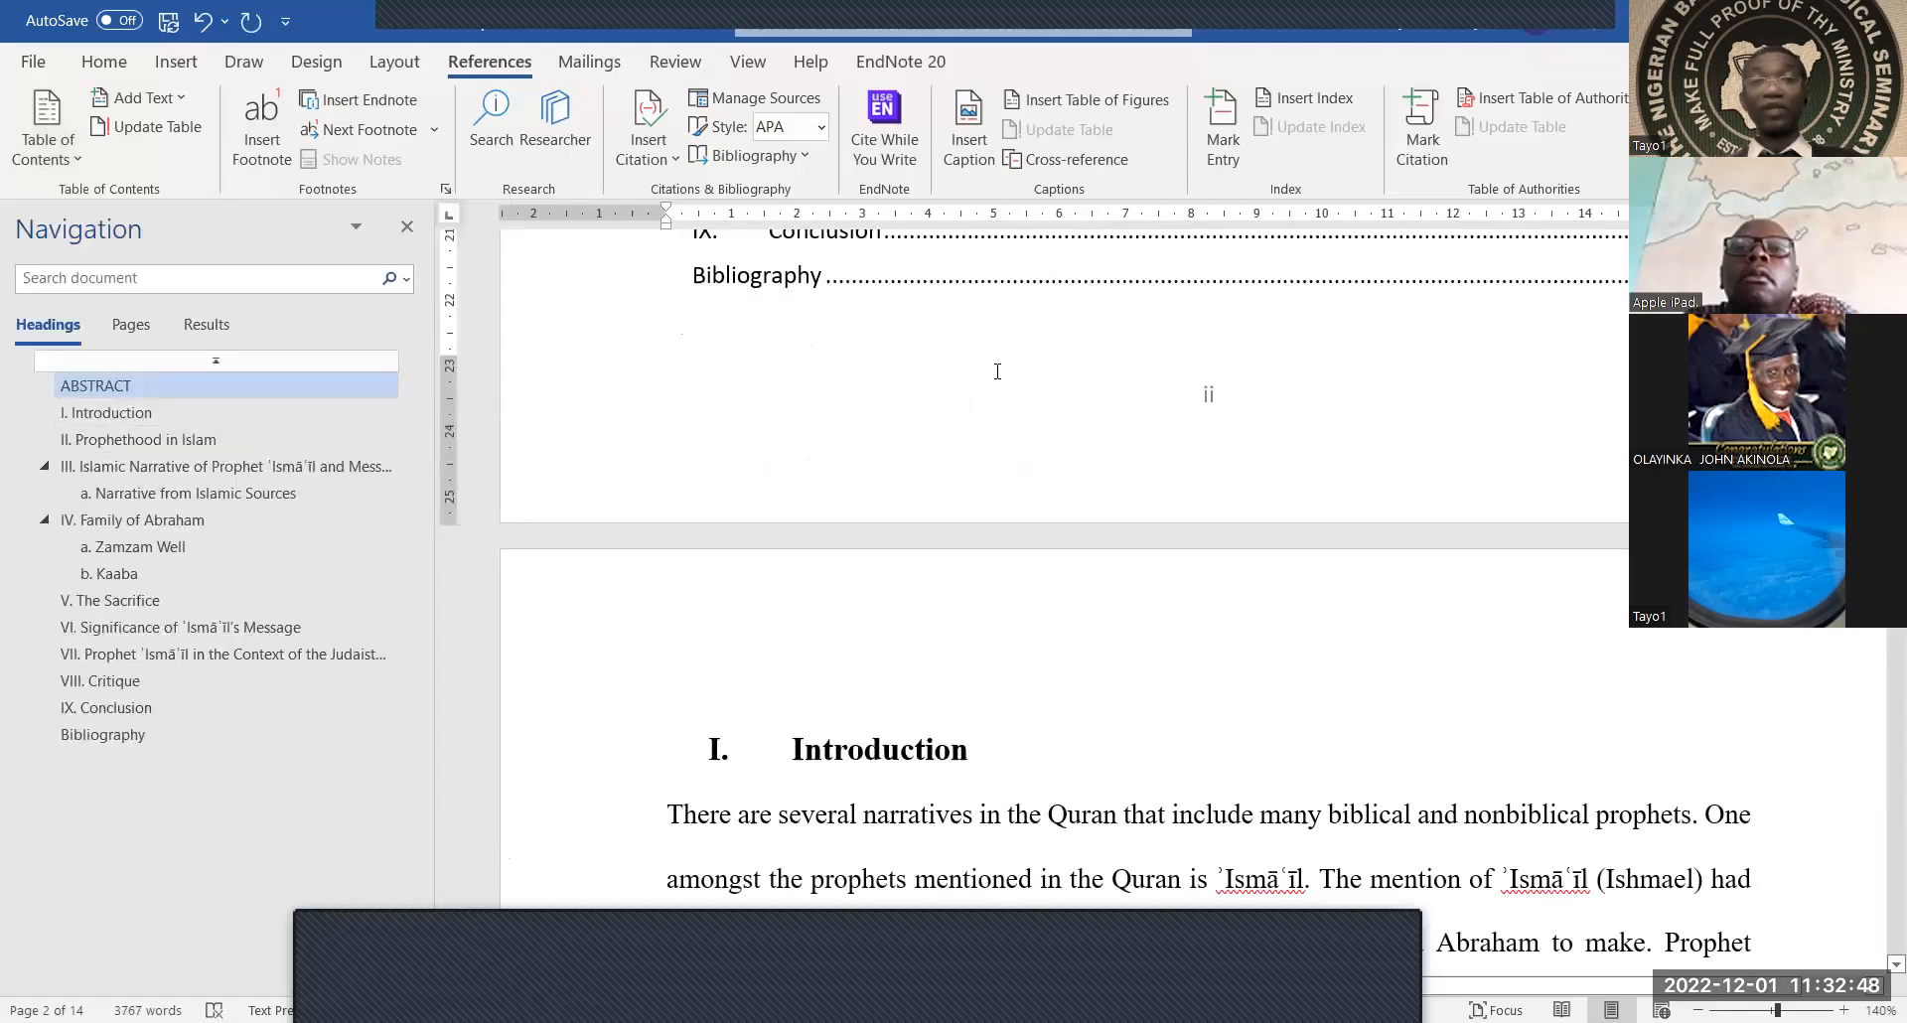
Insert a blank paragraph between the Abstract's end and the Table of Contents heading
scroll(997, 371, "up", 10)
scroll(997, 371, "down", 2)
scroll(997, 372, "down", 1)
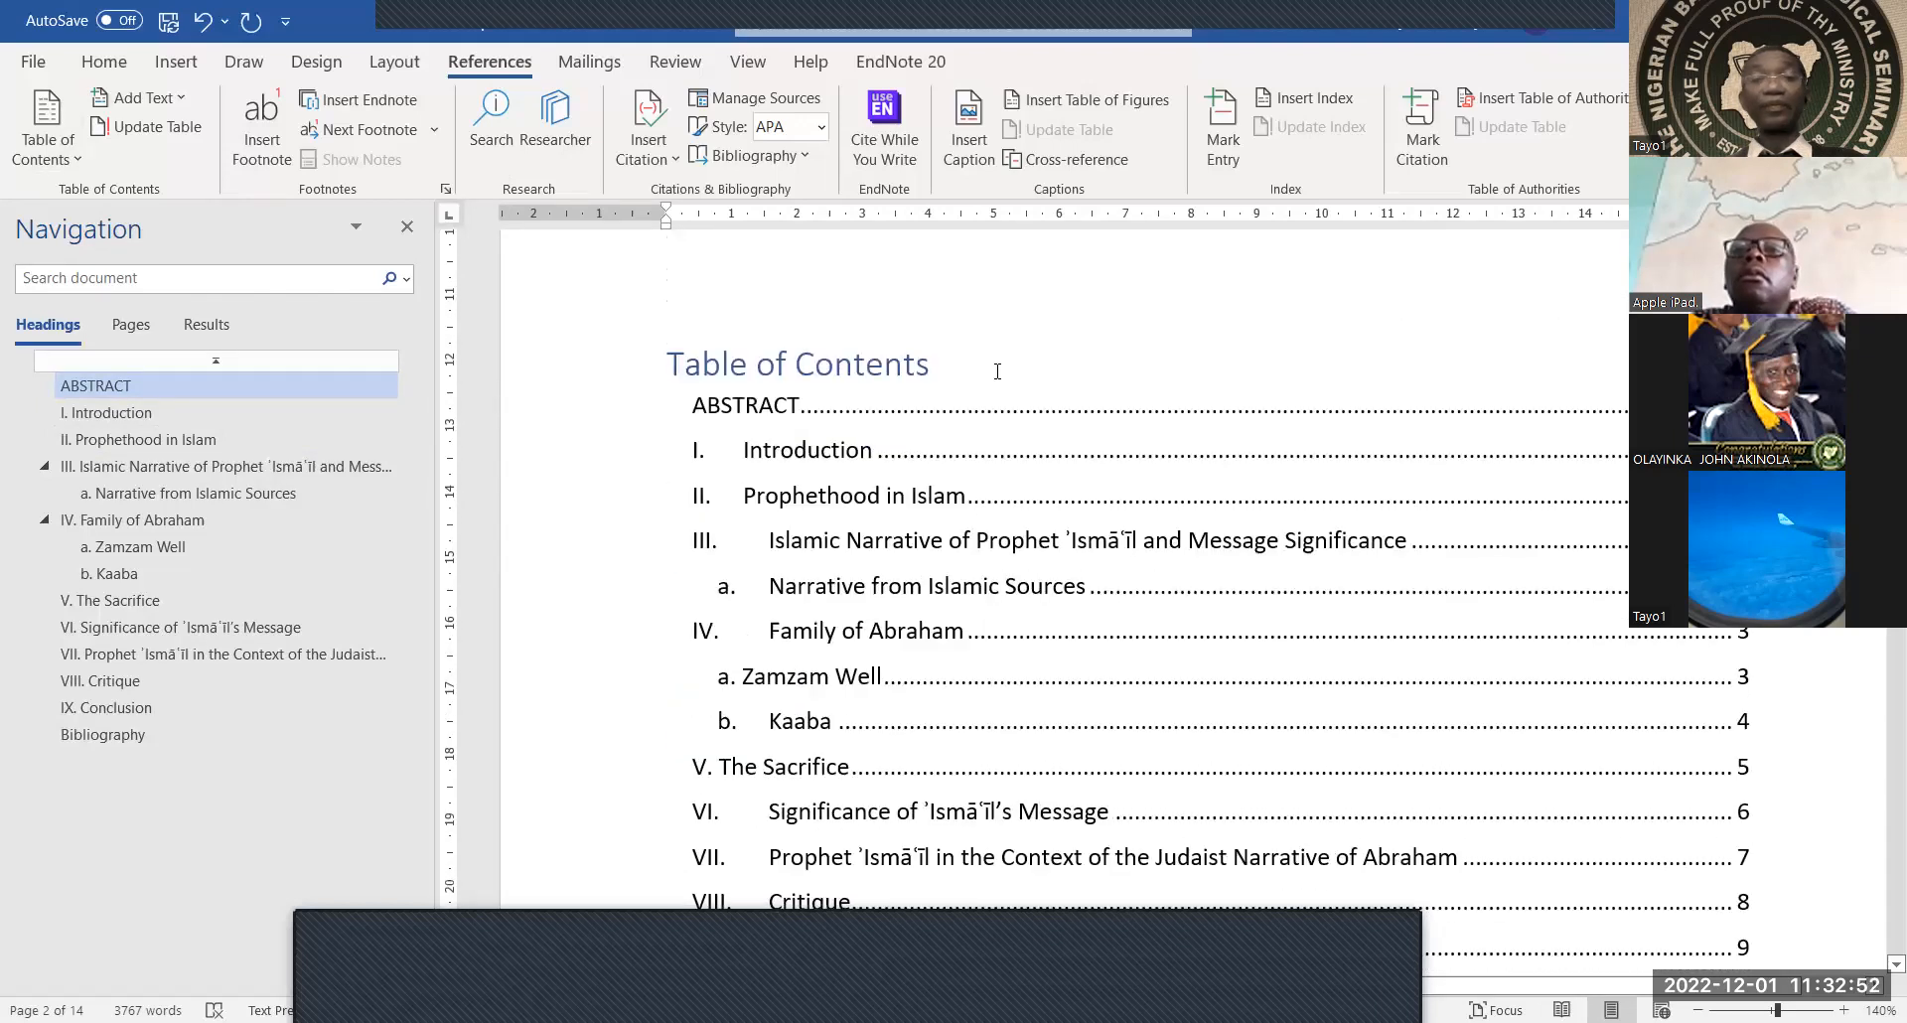
scroll(998, 374, "up", 3)
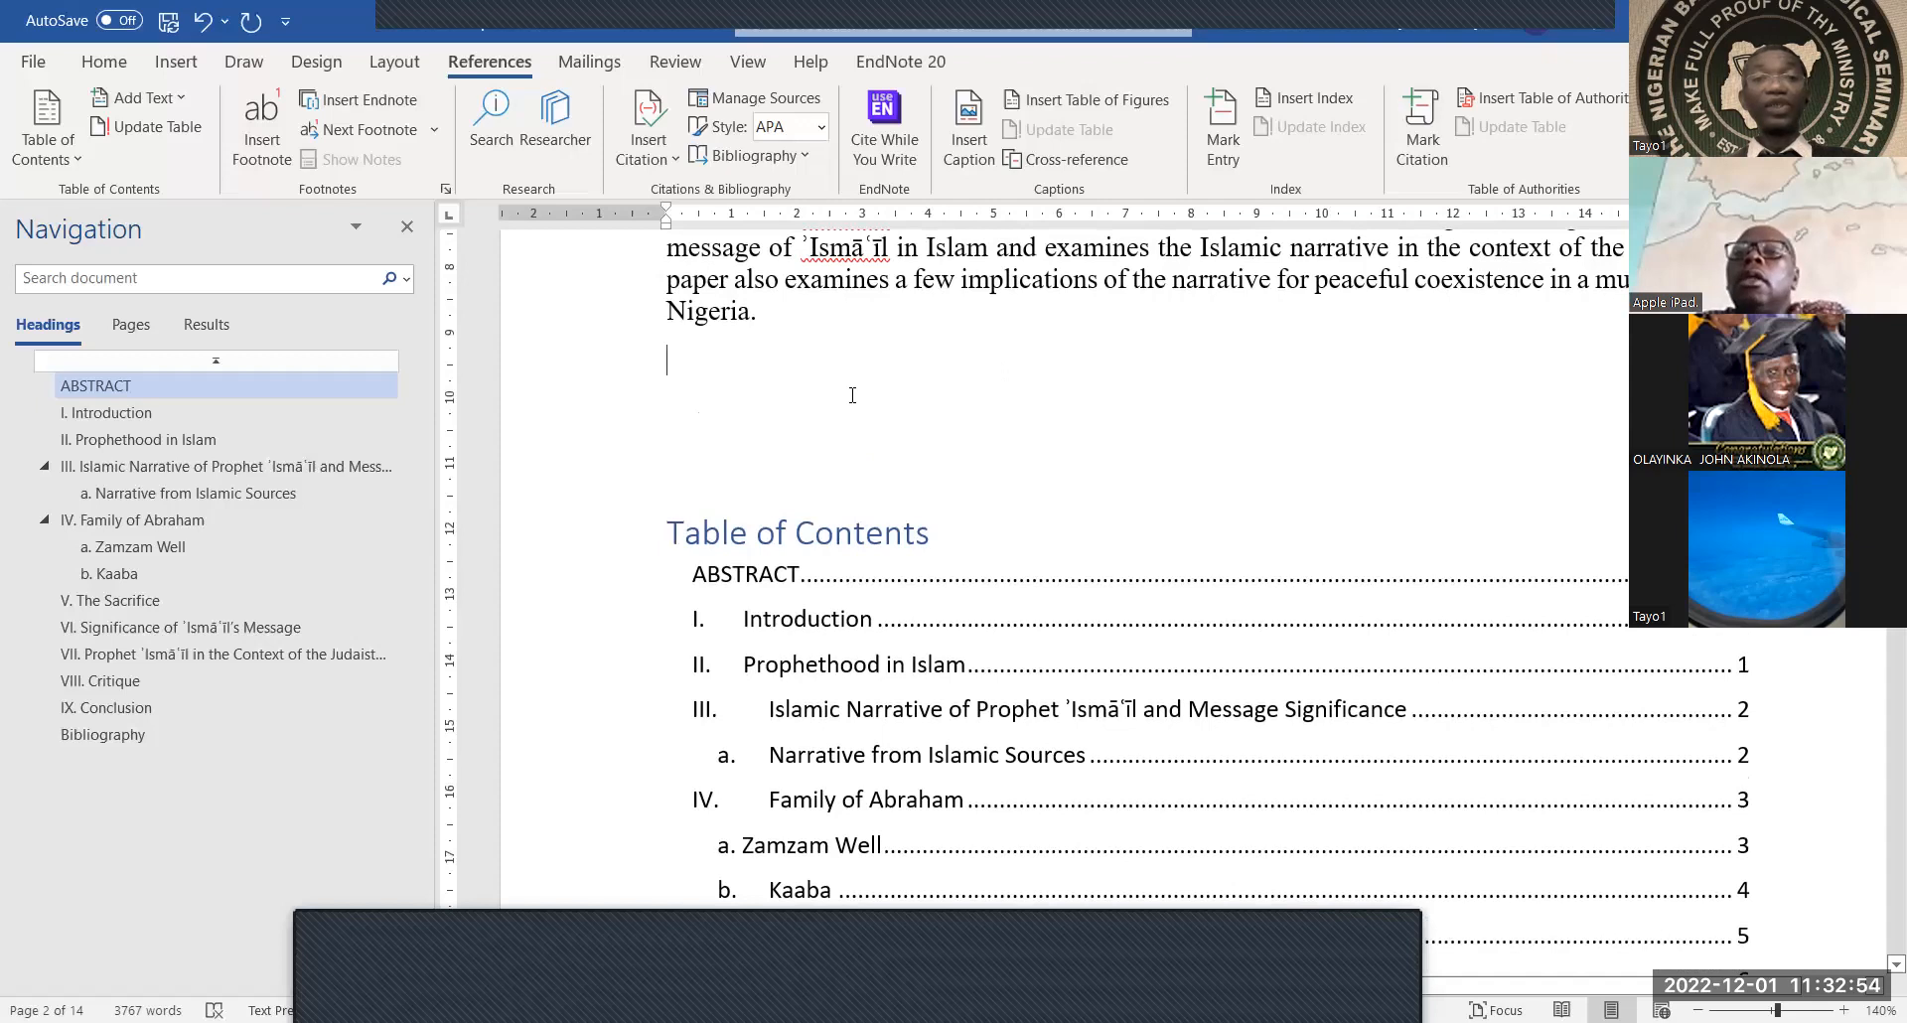
scroll(852, 396, "up", 5)
scroll(852, 396, "up", 3)
scroll(852, 396, "down", 4)
scroll(853, 395, "down", 1)
scroll(852, 396, "up", 5)
scroll(796, 473, "down", 6)
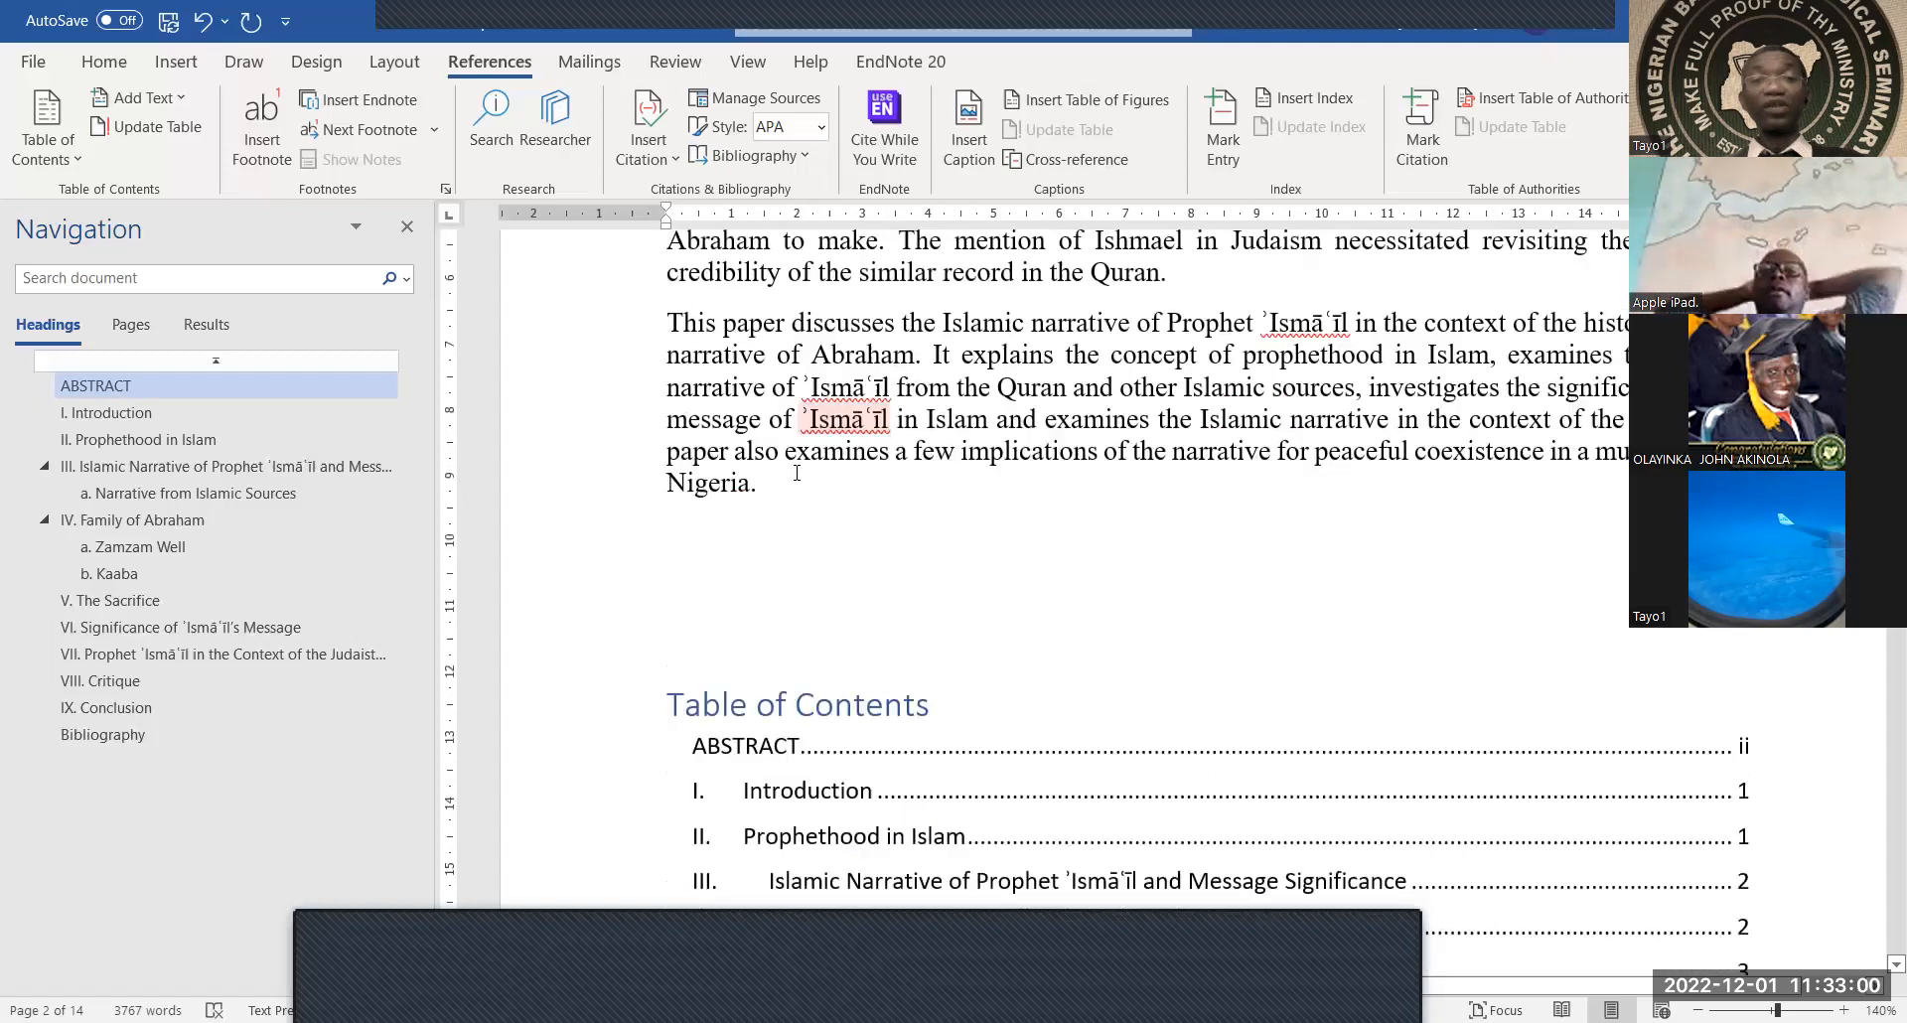
scroll(796, 473, "down", 1)
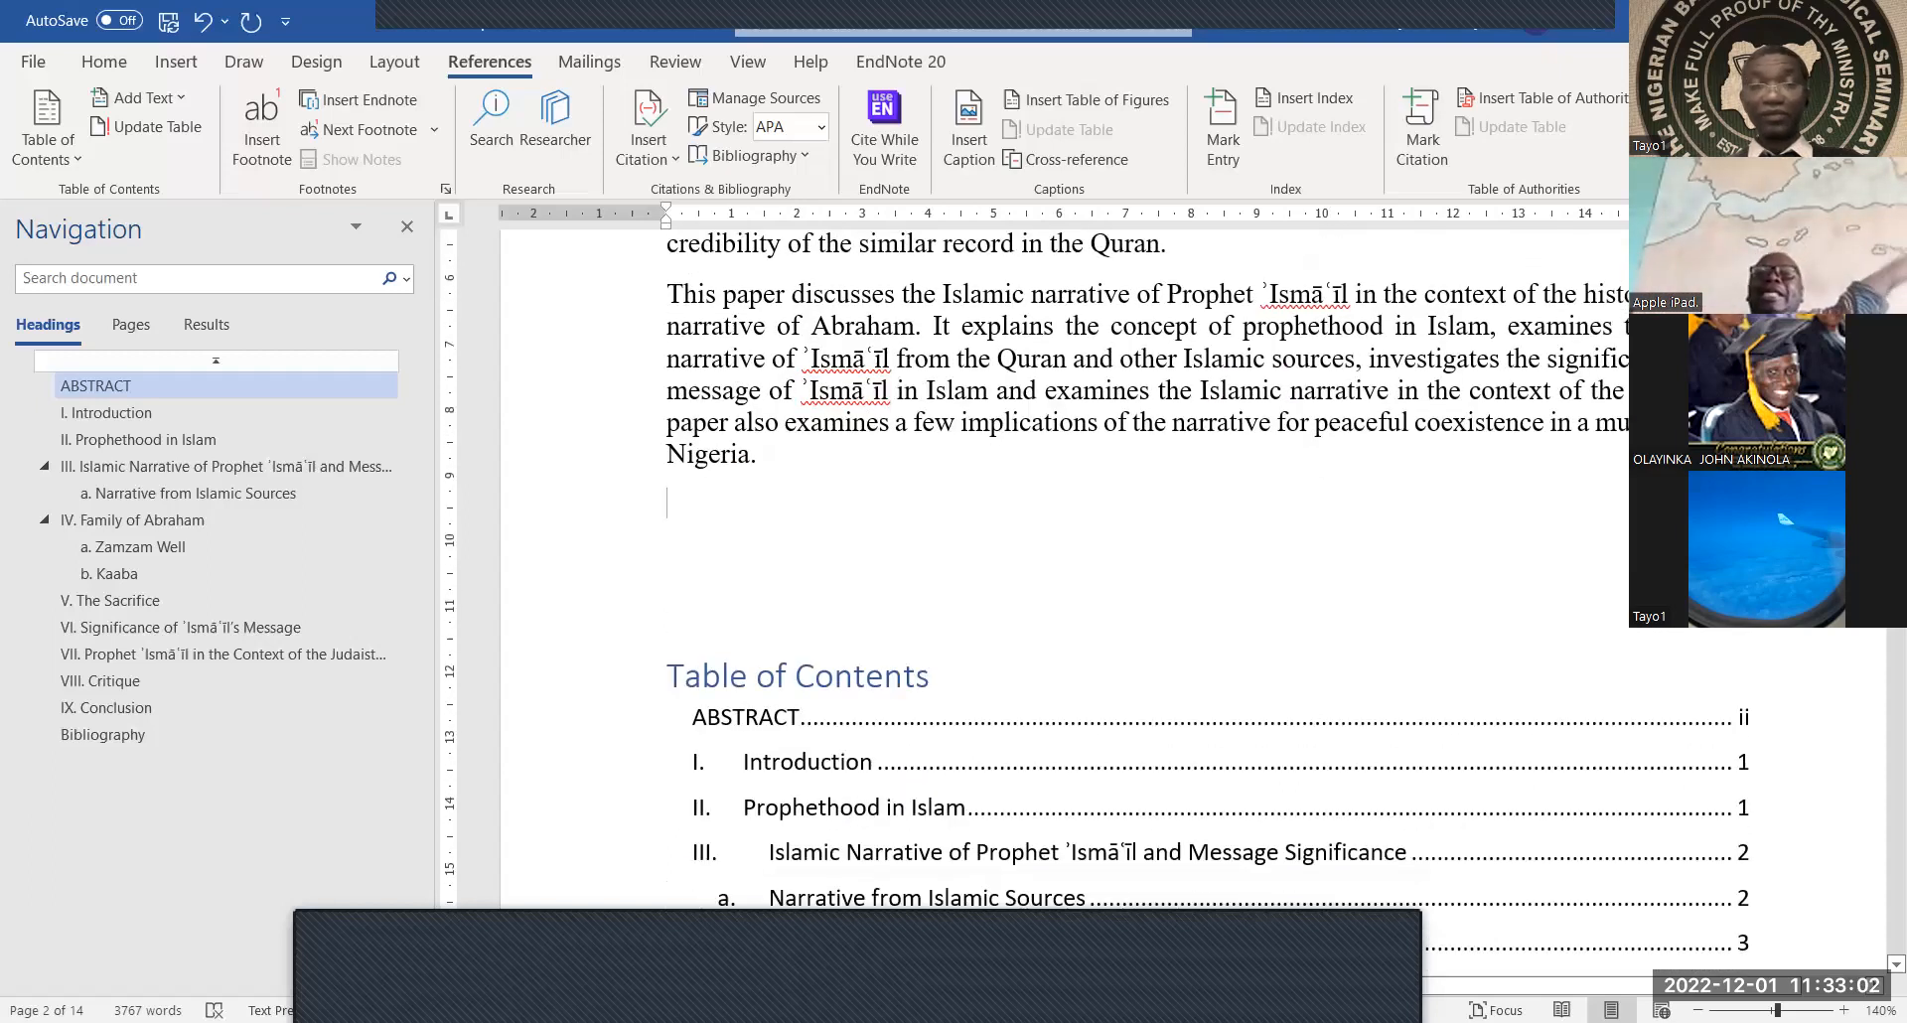
key("Return")
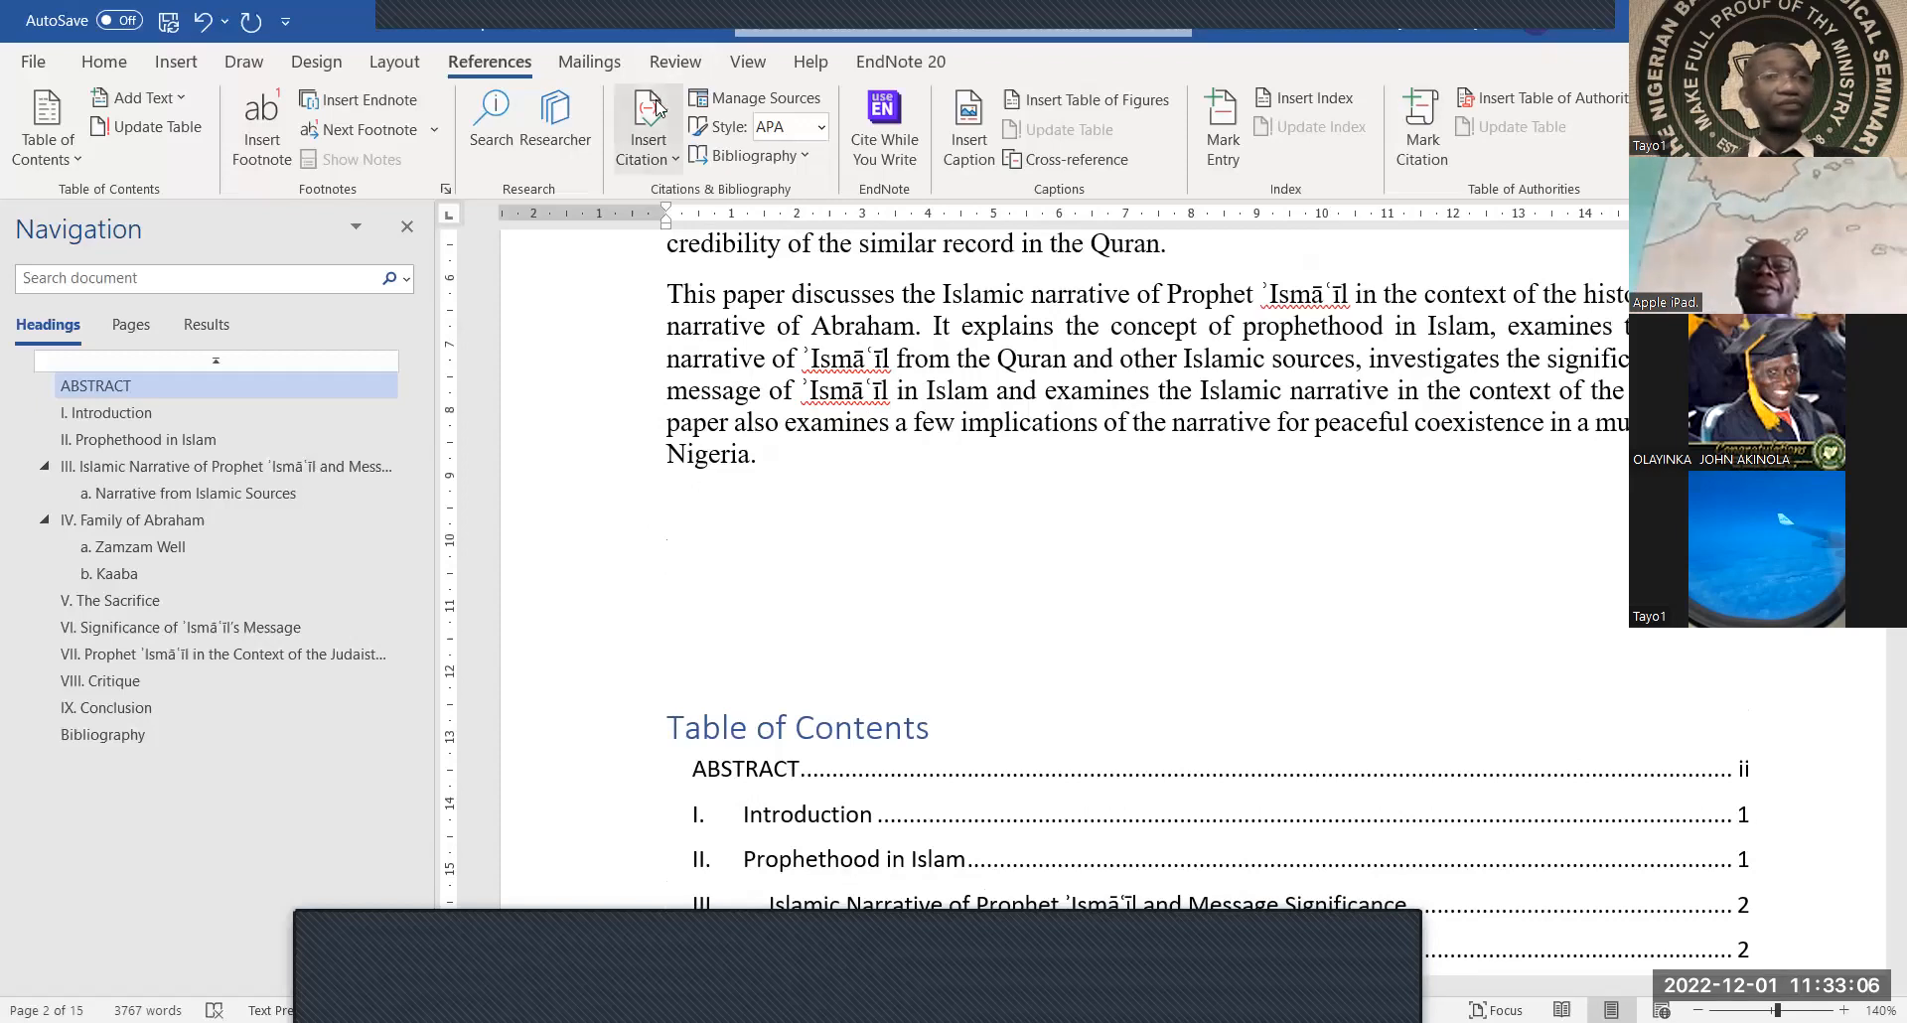
left_click(399, 64)
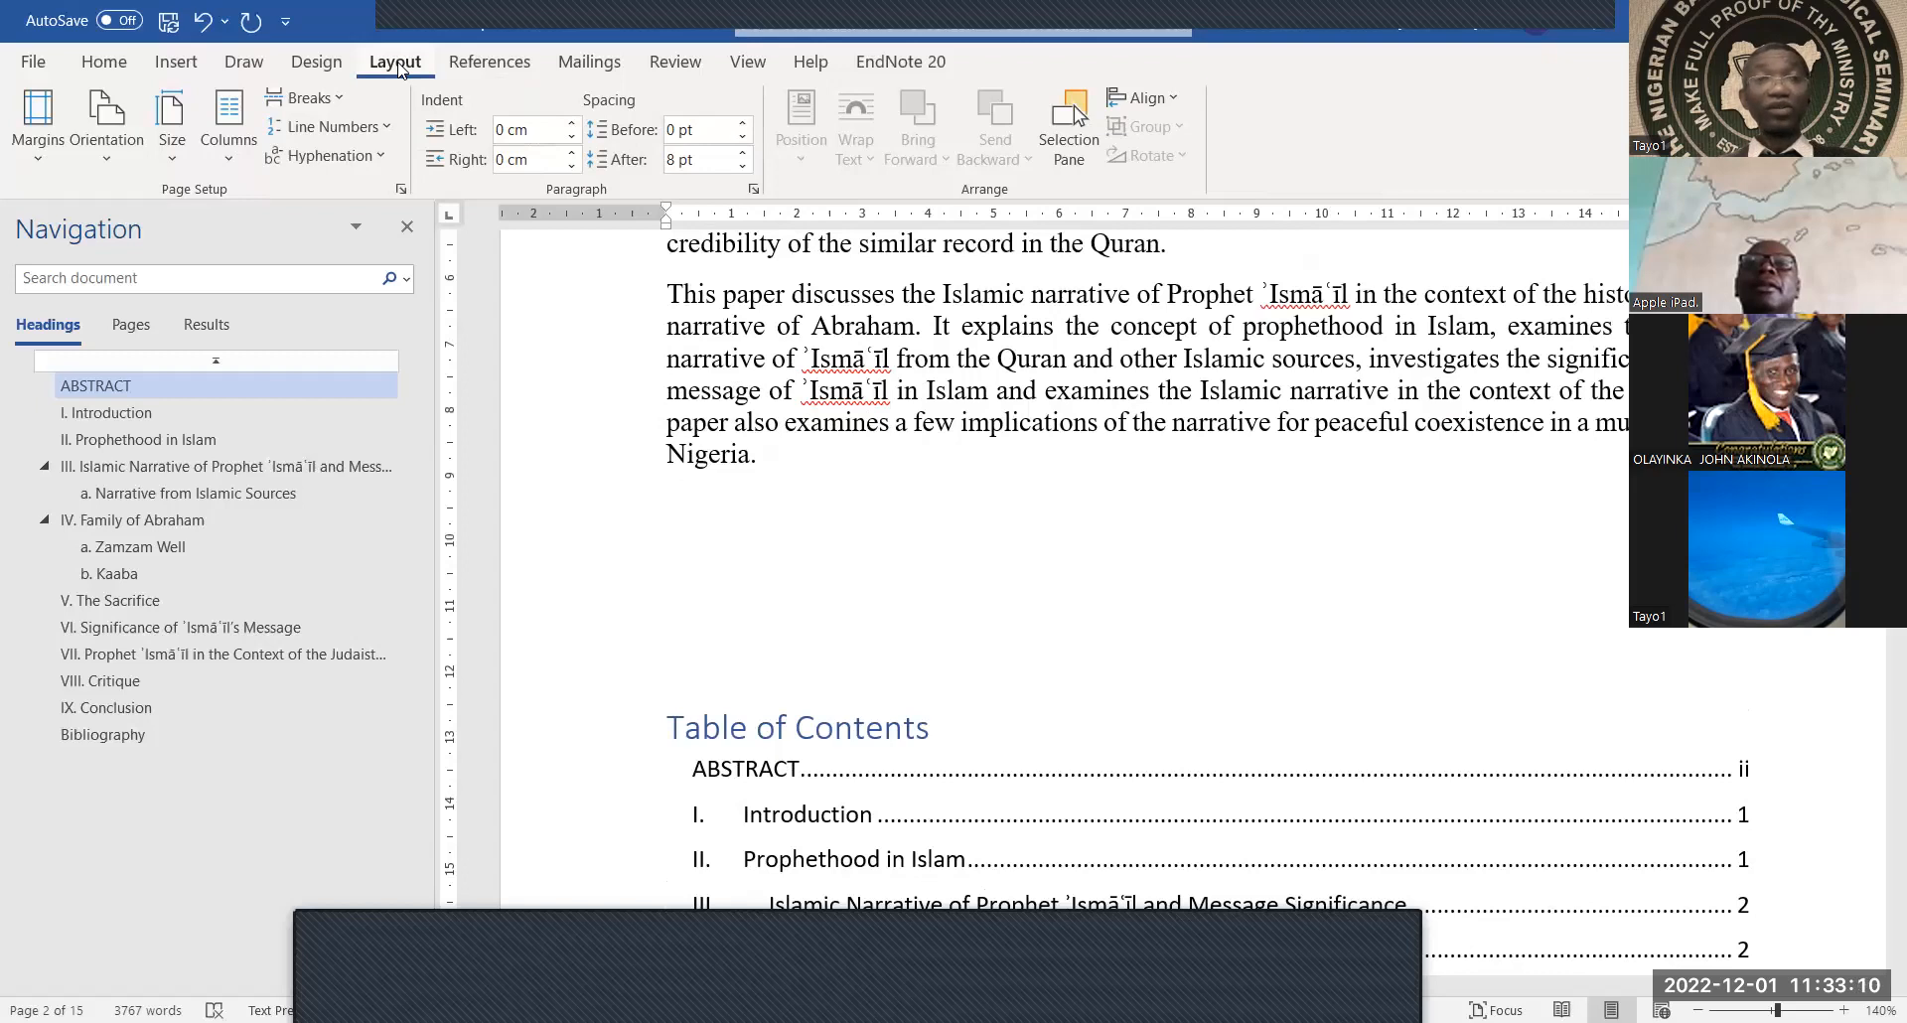
Insert a Page break after the Abstract so the Table of Contents starts a new page
left_click(338, 101)
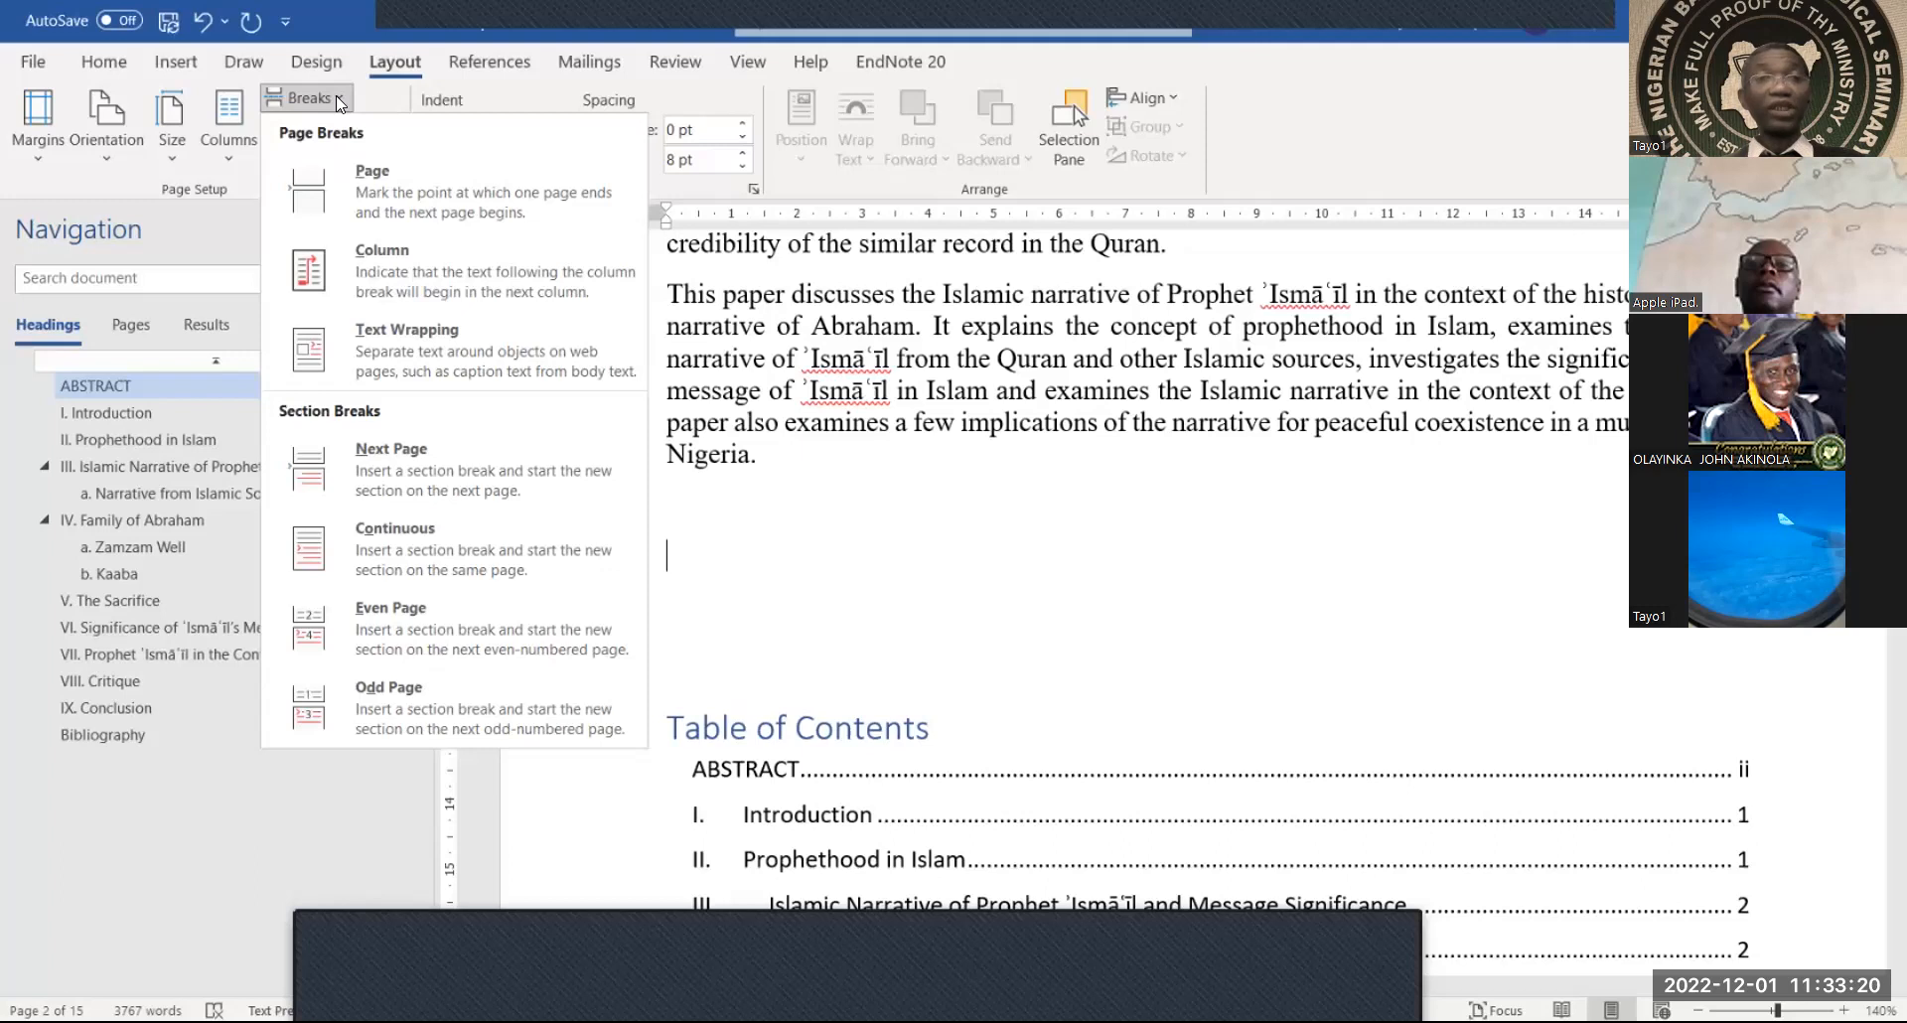
left_click(461, 209)
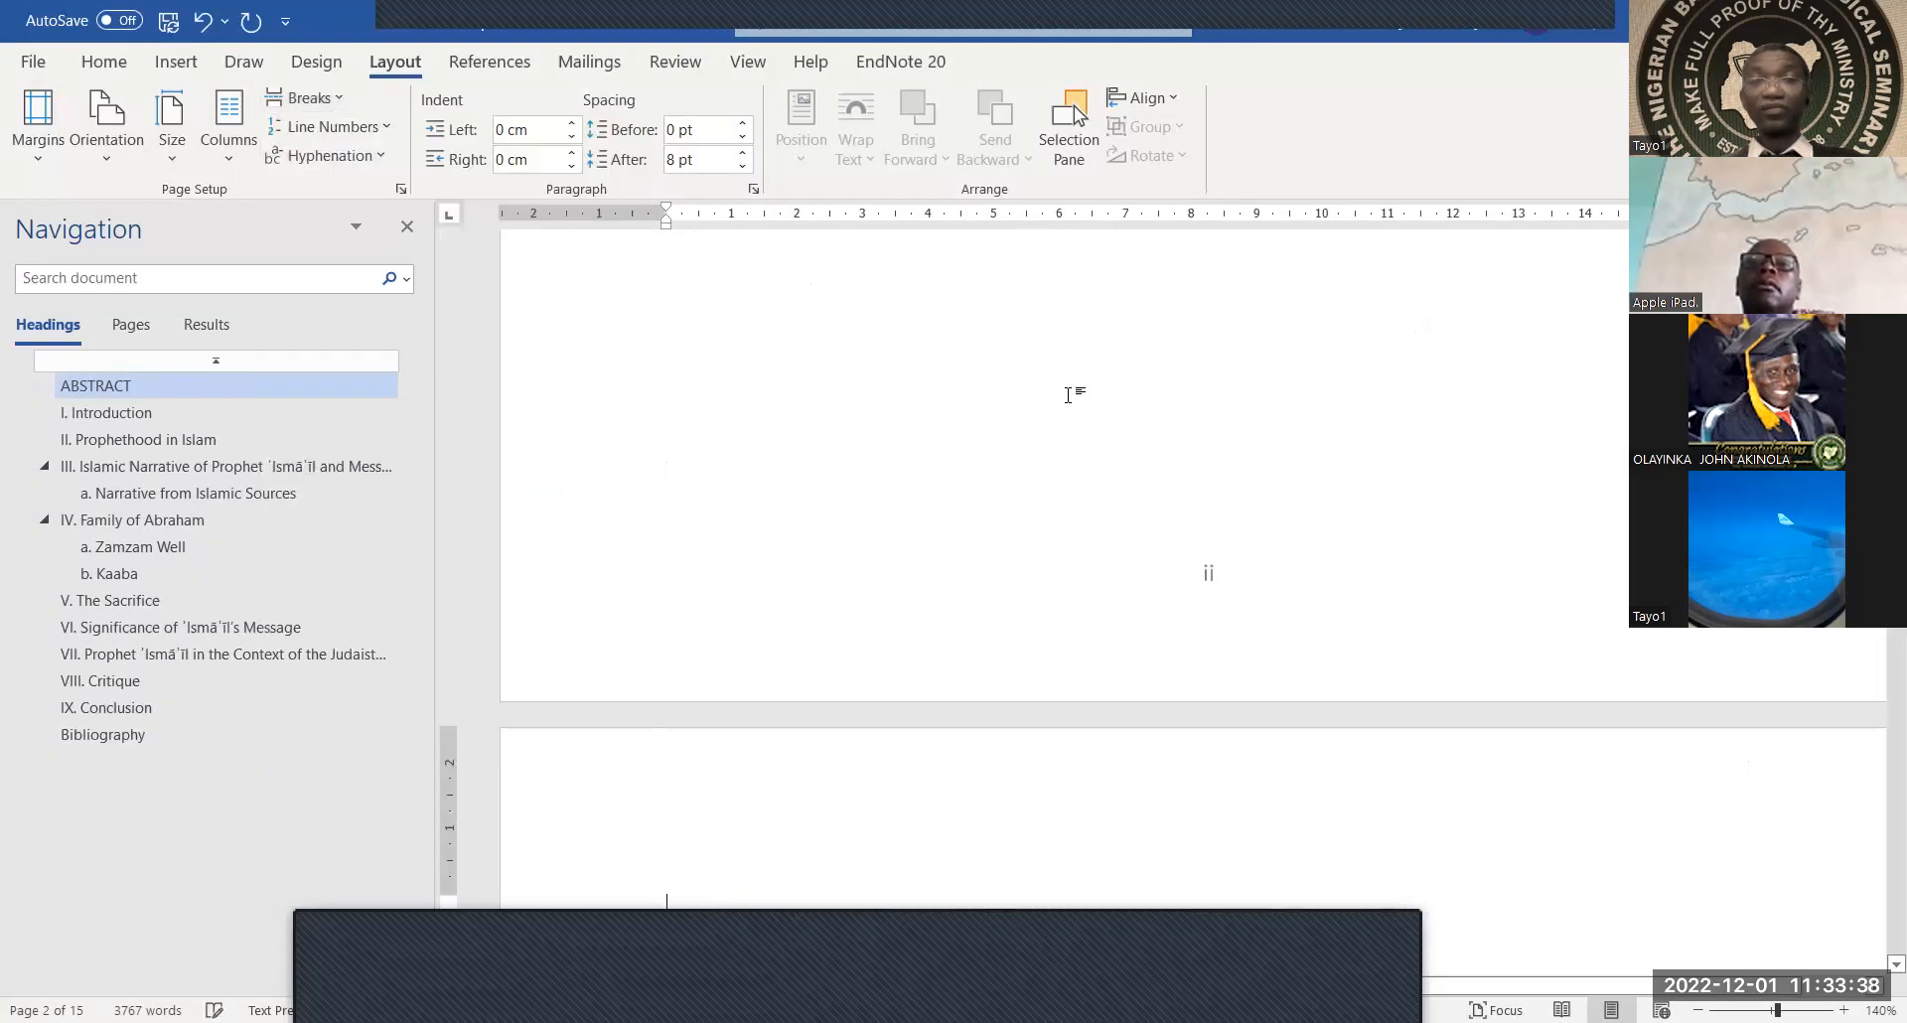
scroll(1068, 395, "down", 5)
scroll(1070, 394, "up", 12)
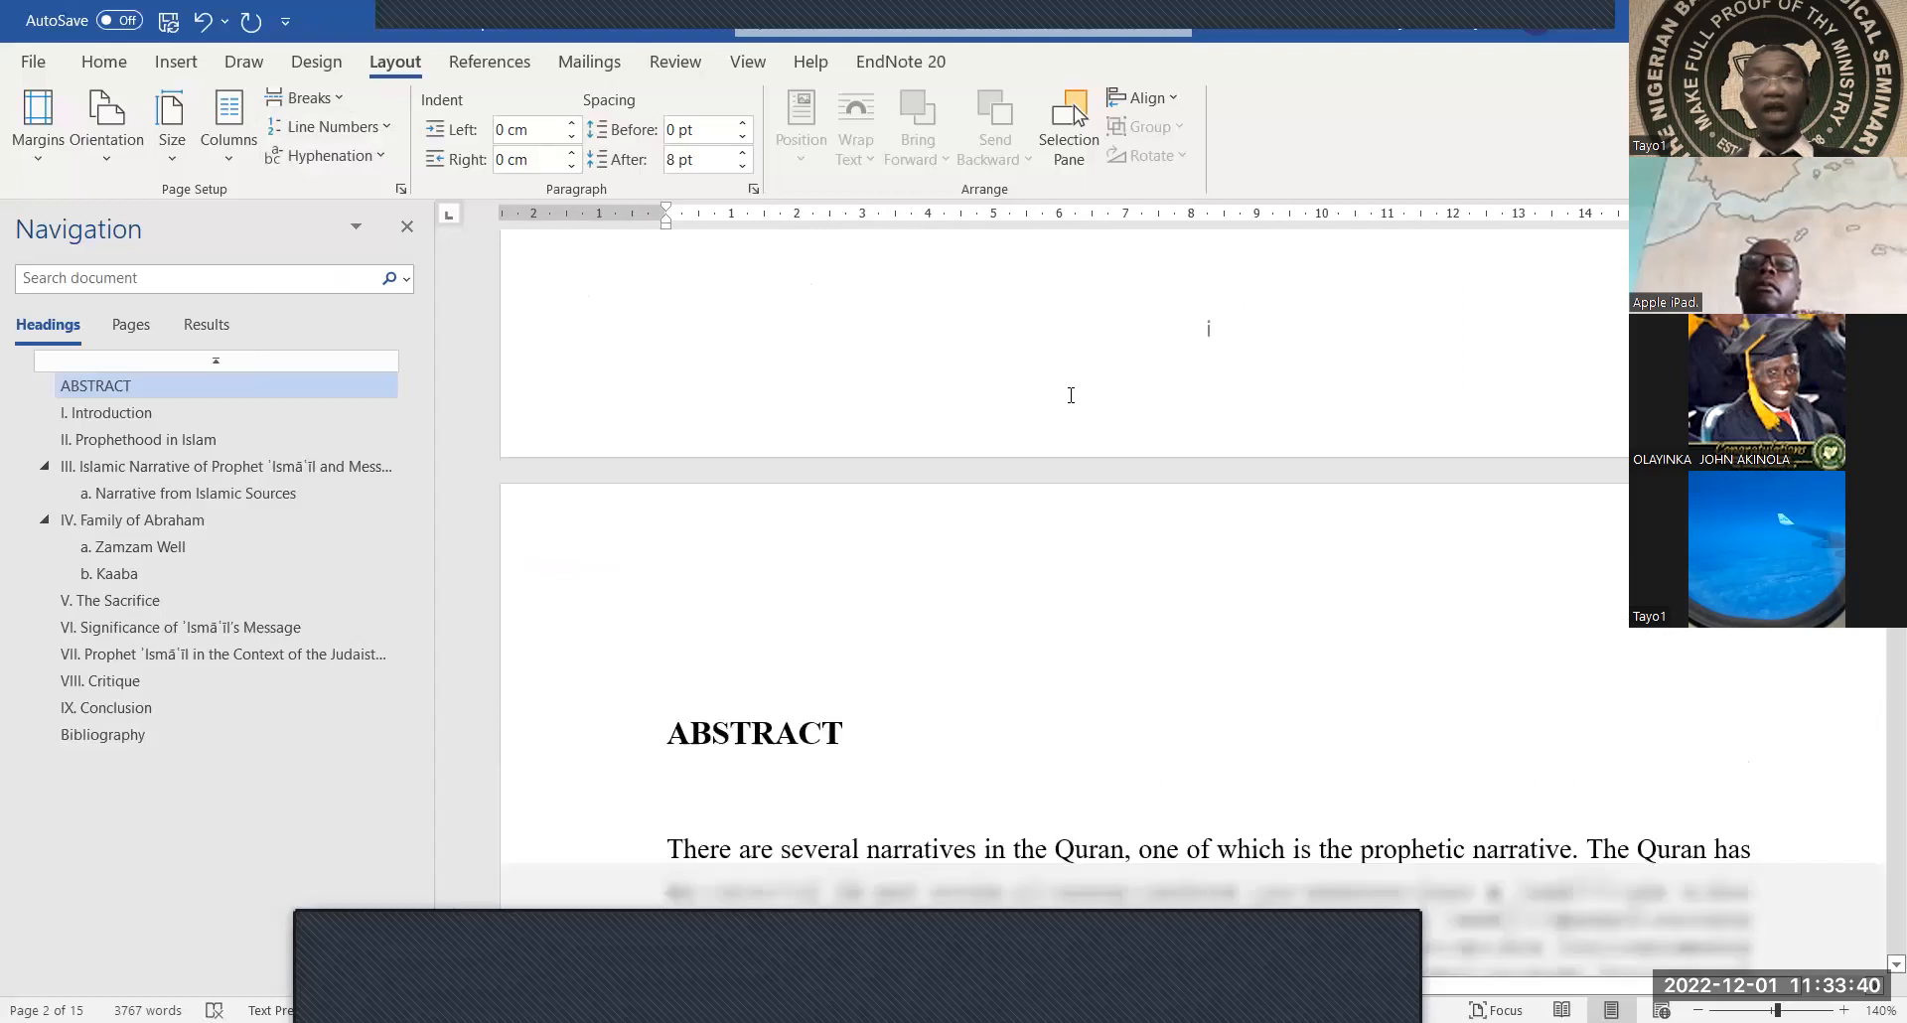
scroll(1071, 394, "down", 5)
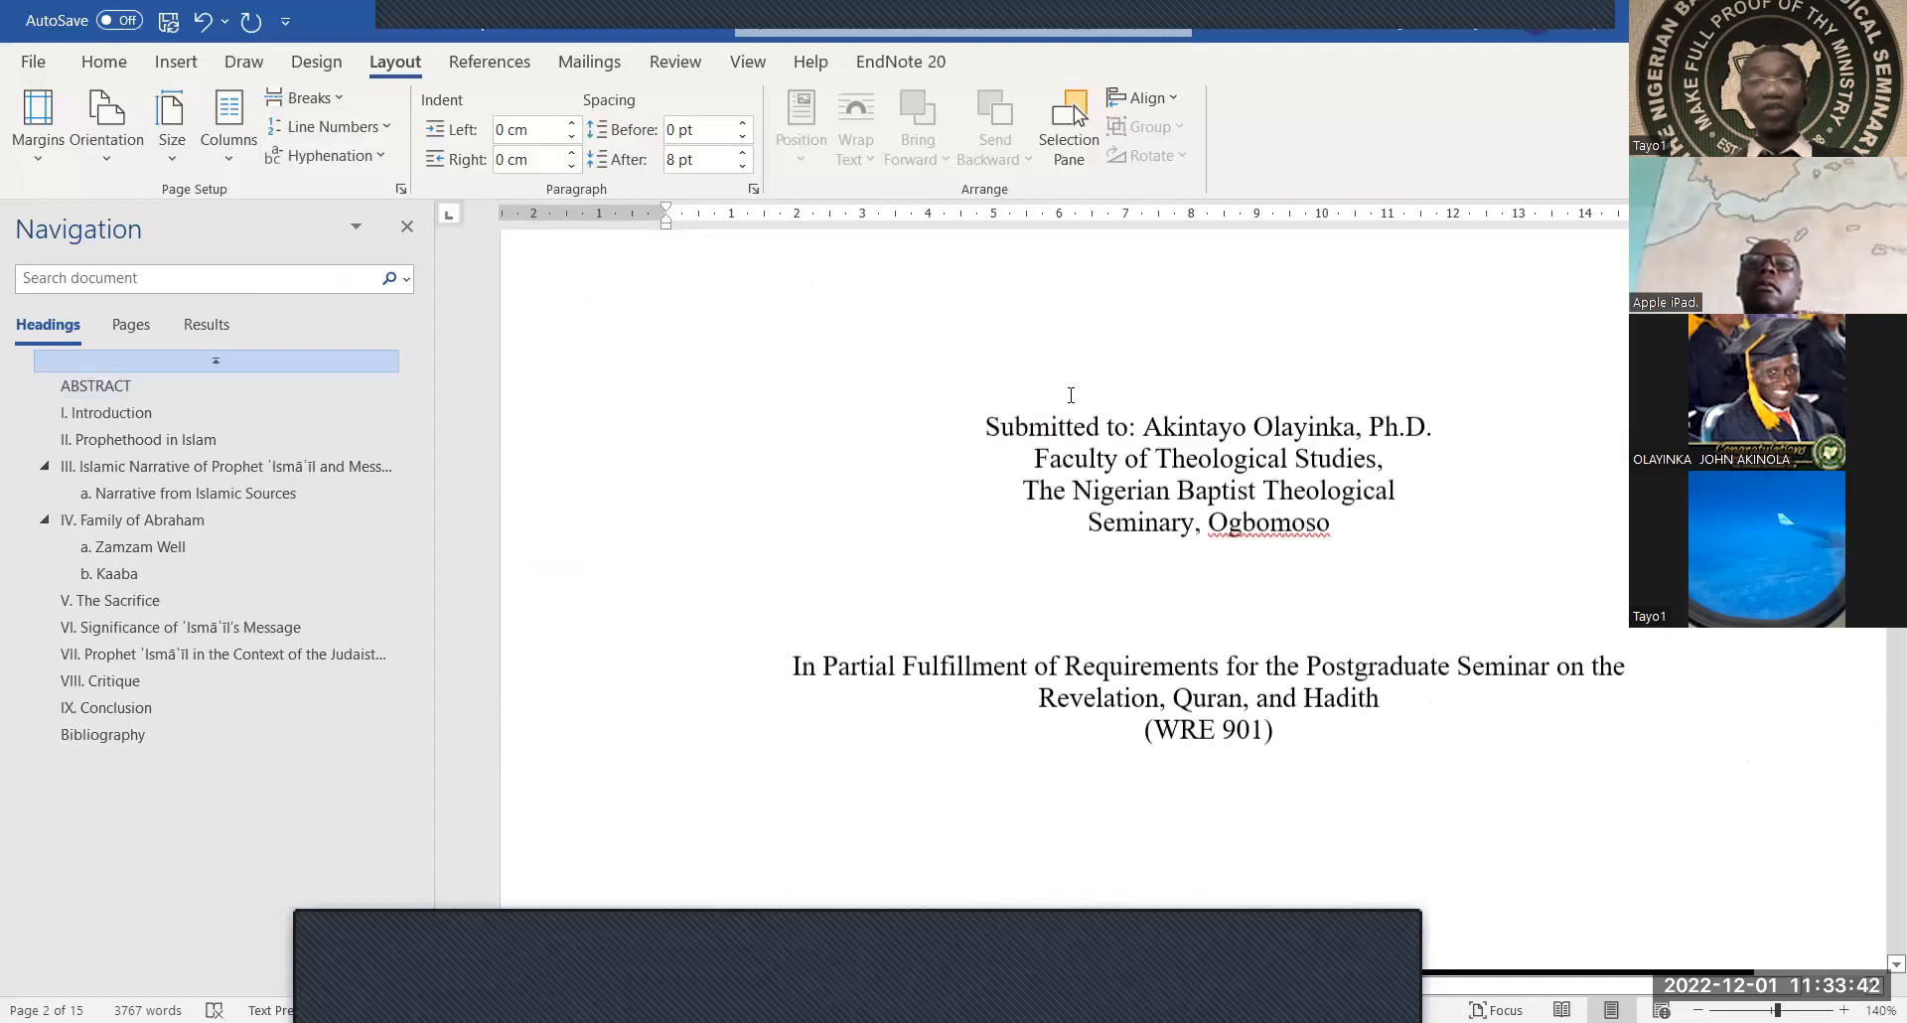
scroll(1070, 395, "down", 6)
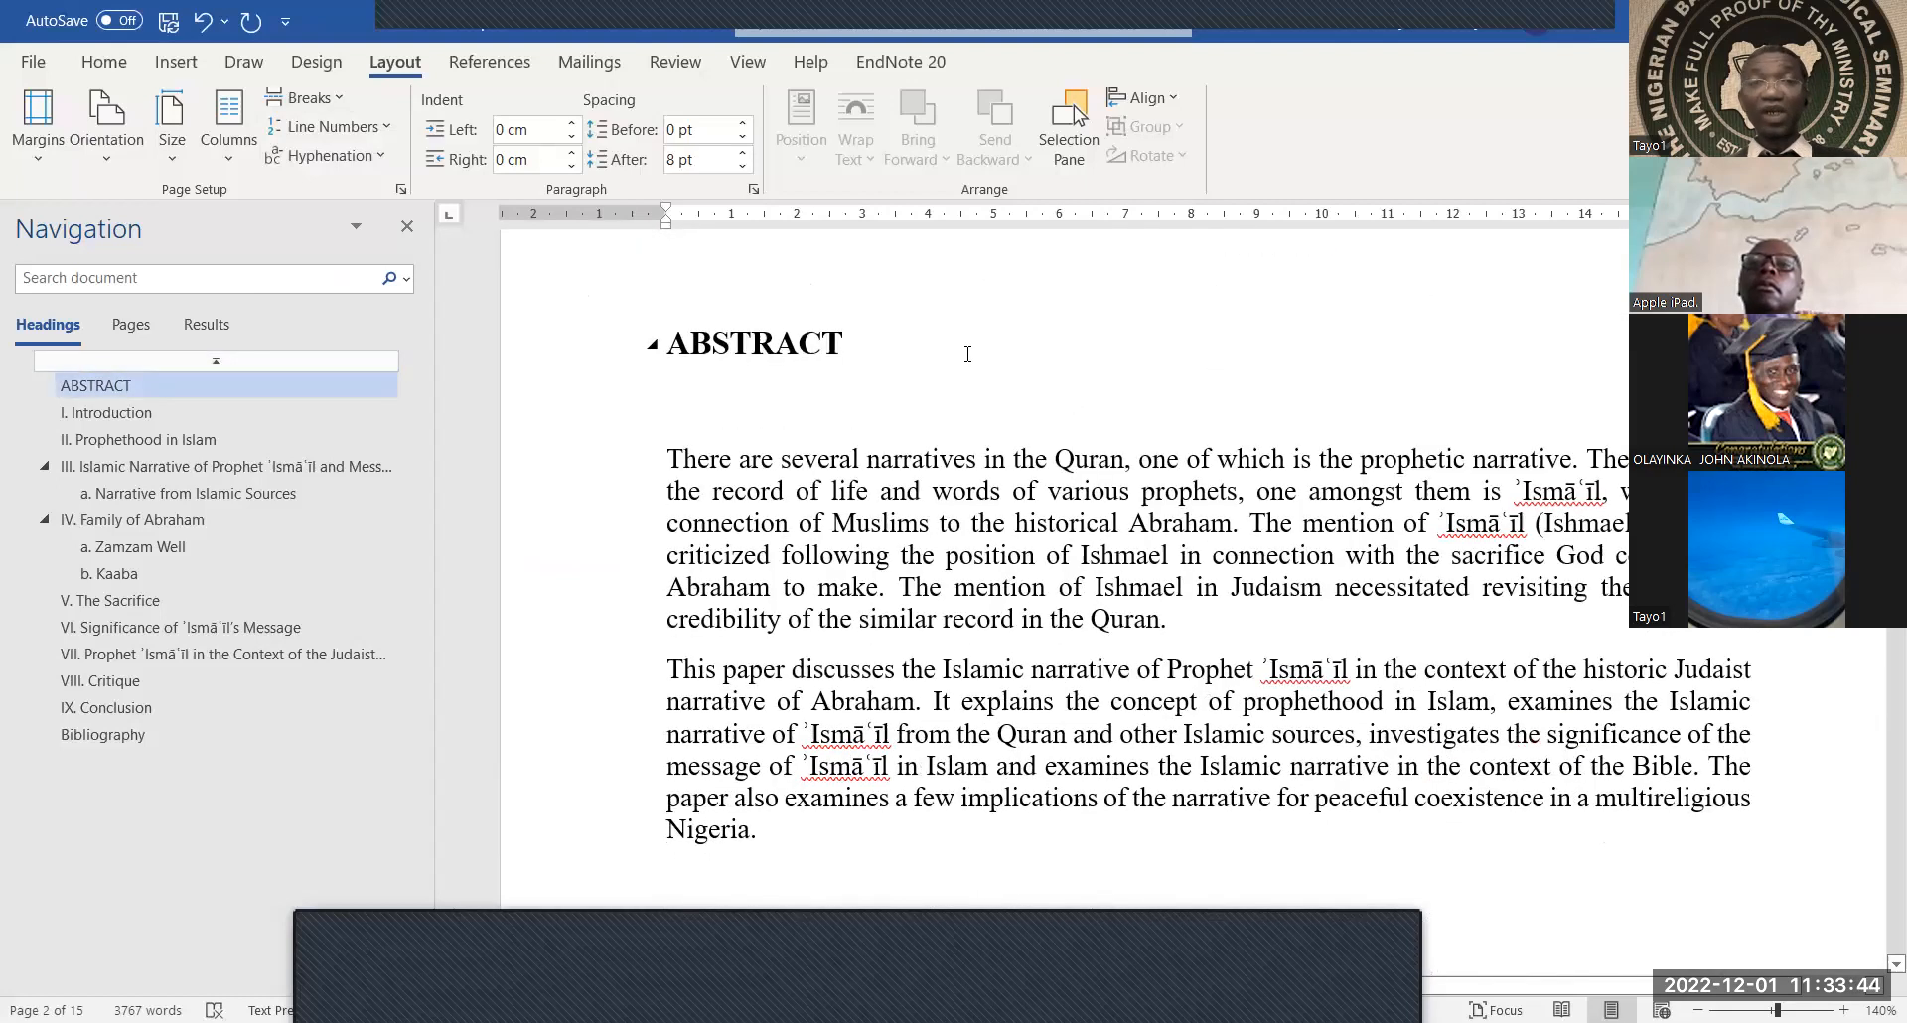
scroll(969, 358, "down", 8)
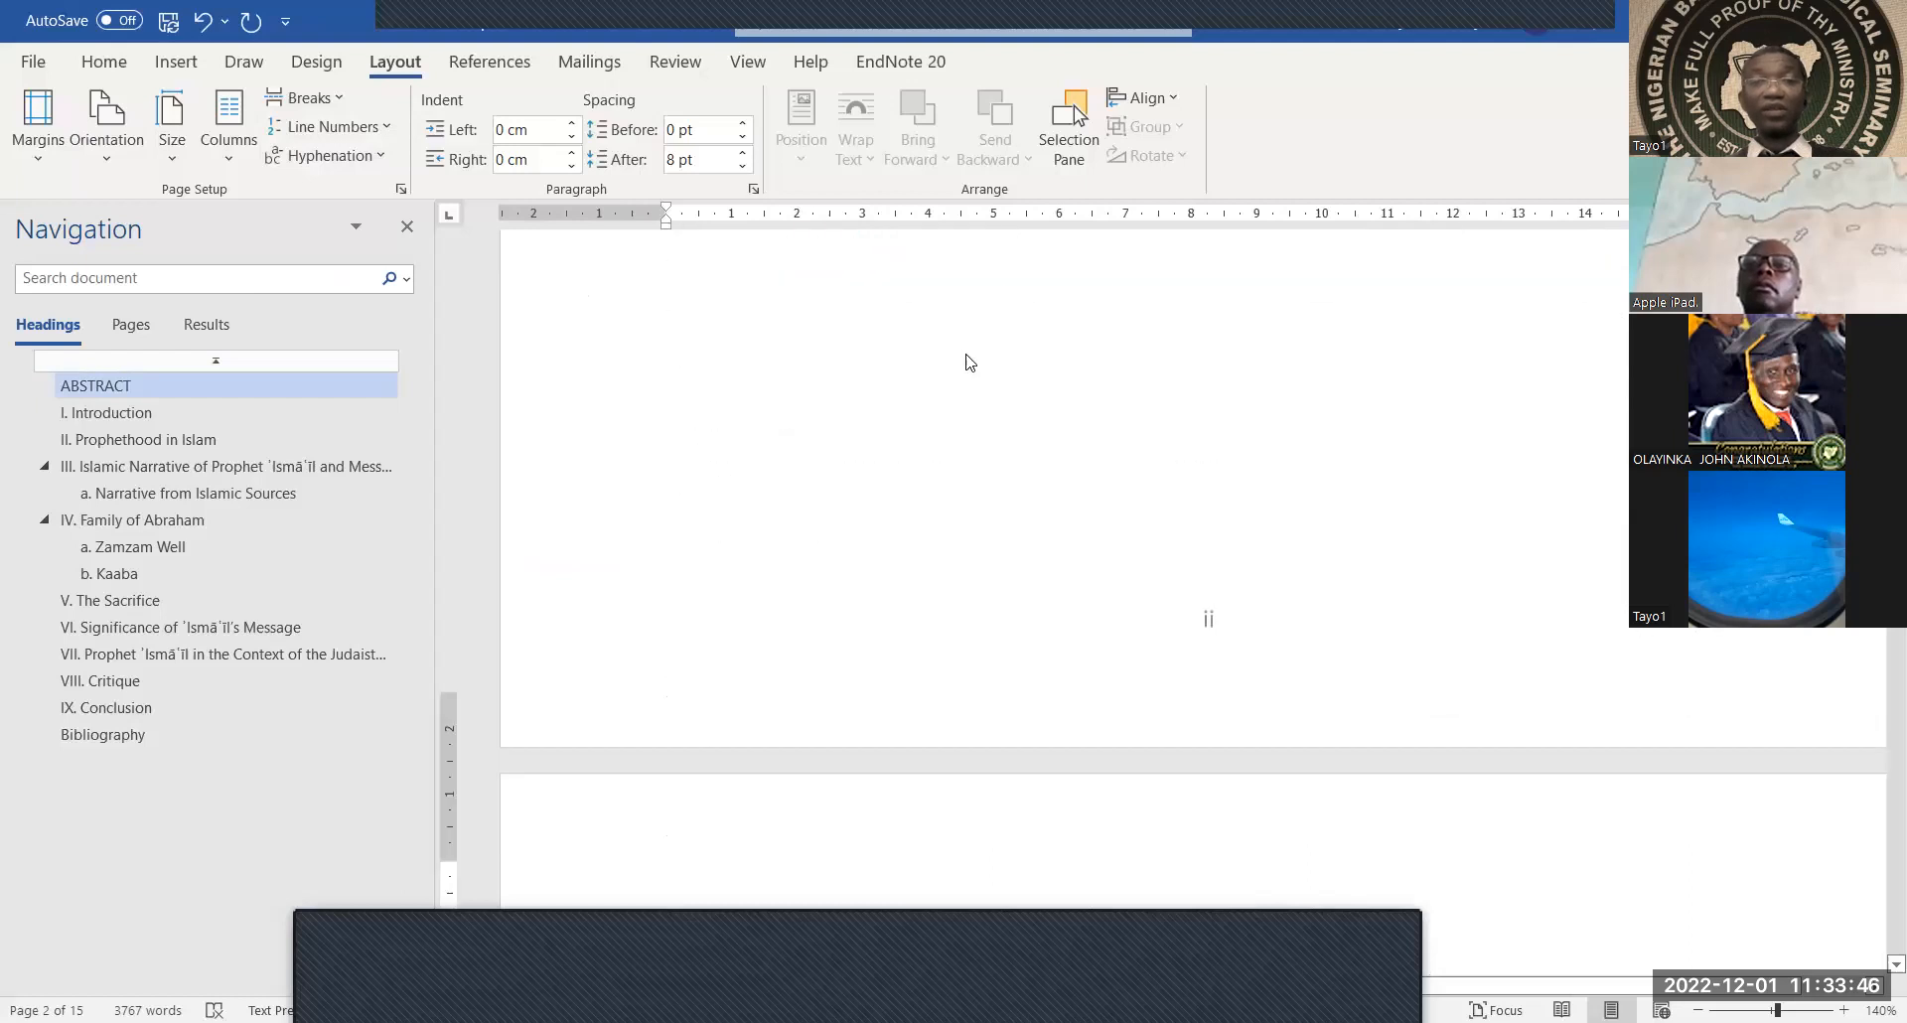
scroll(924, 358, "down", 6)
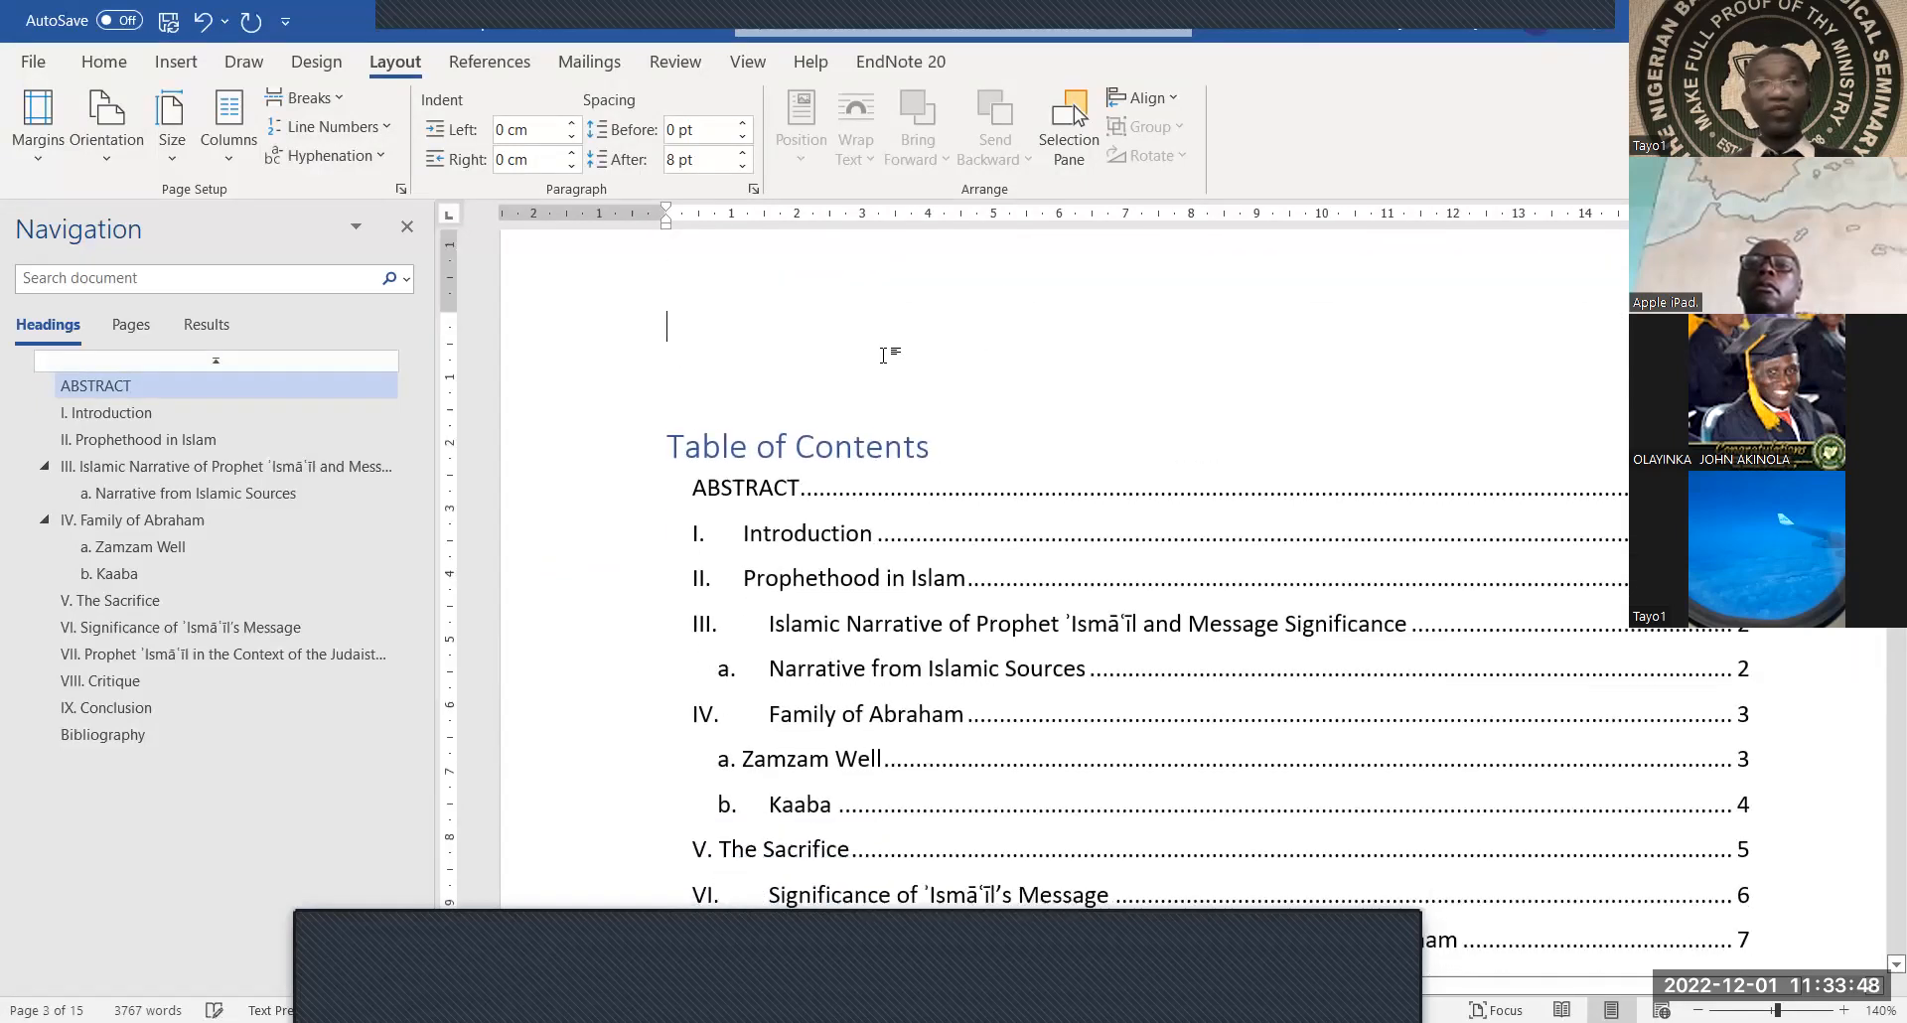
scroll(883, 355, "down", 1)
left_click(884, 354)
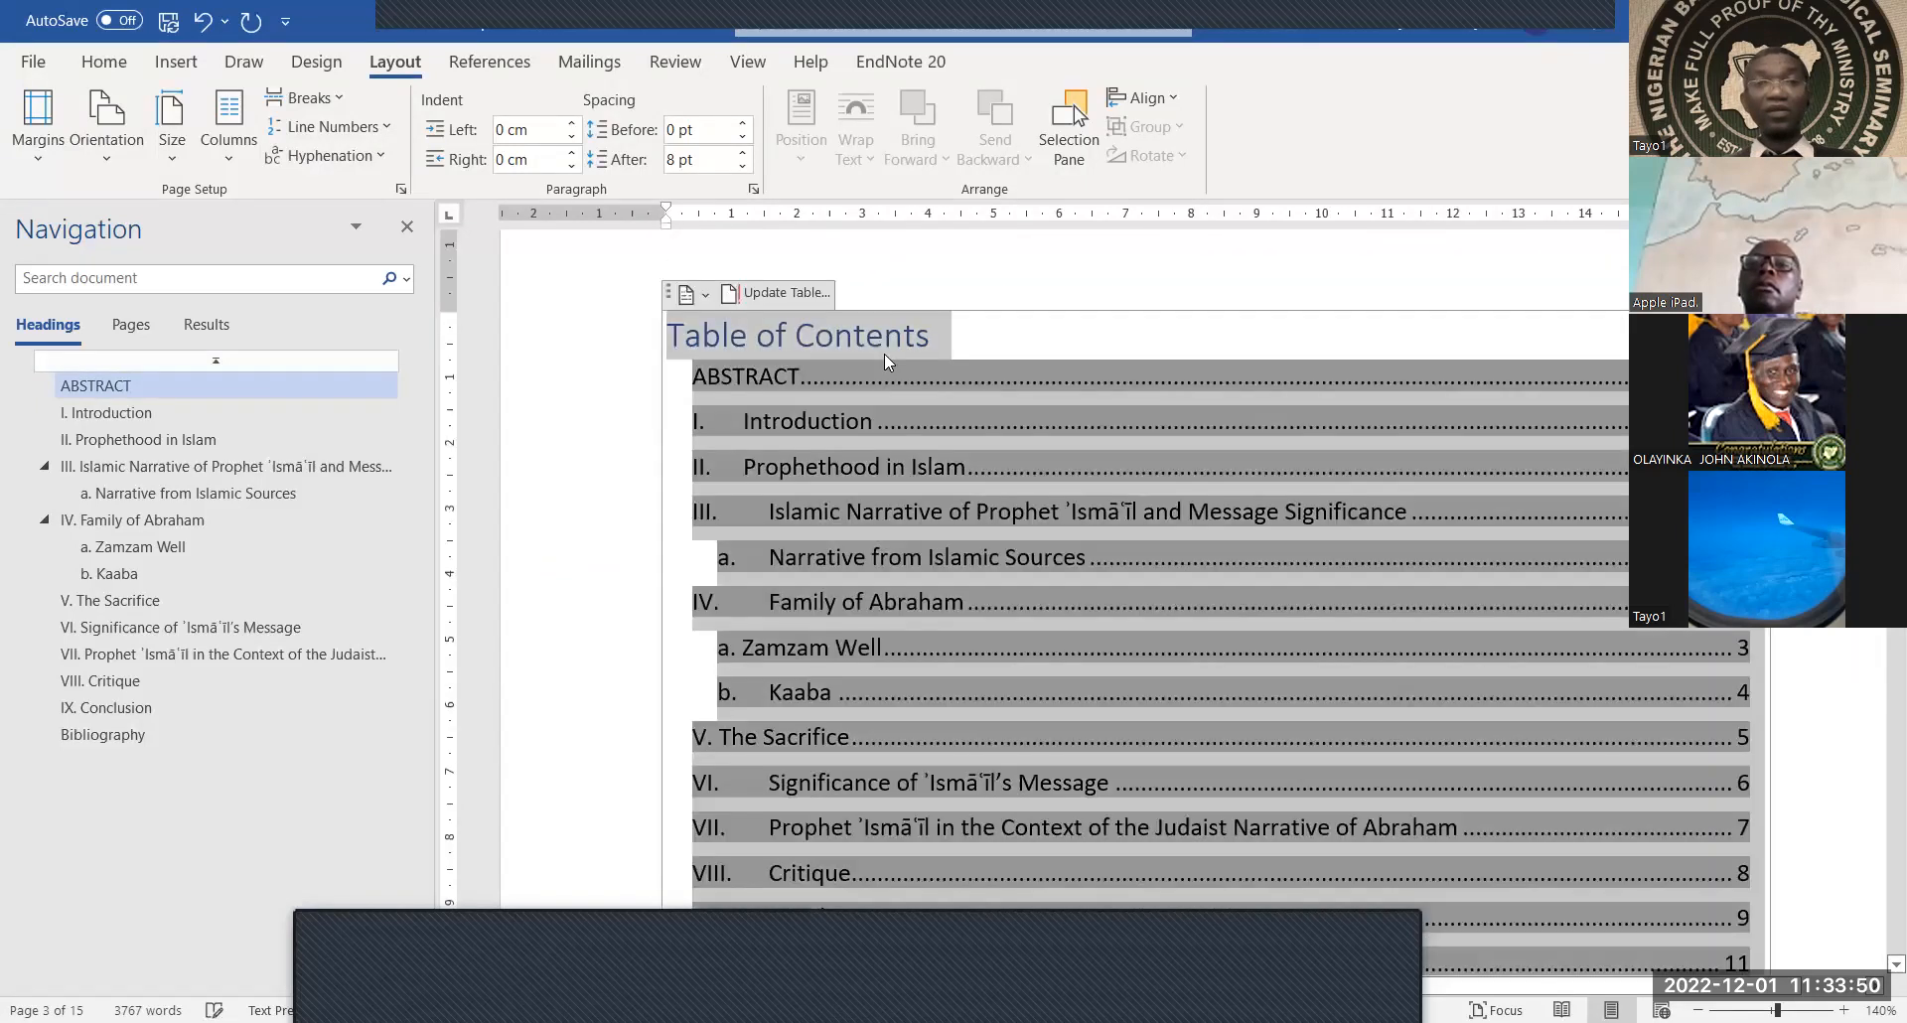
left_click(970, 328)
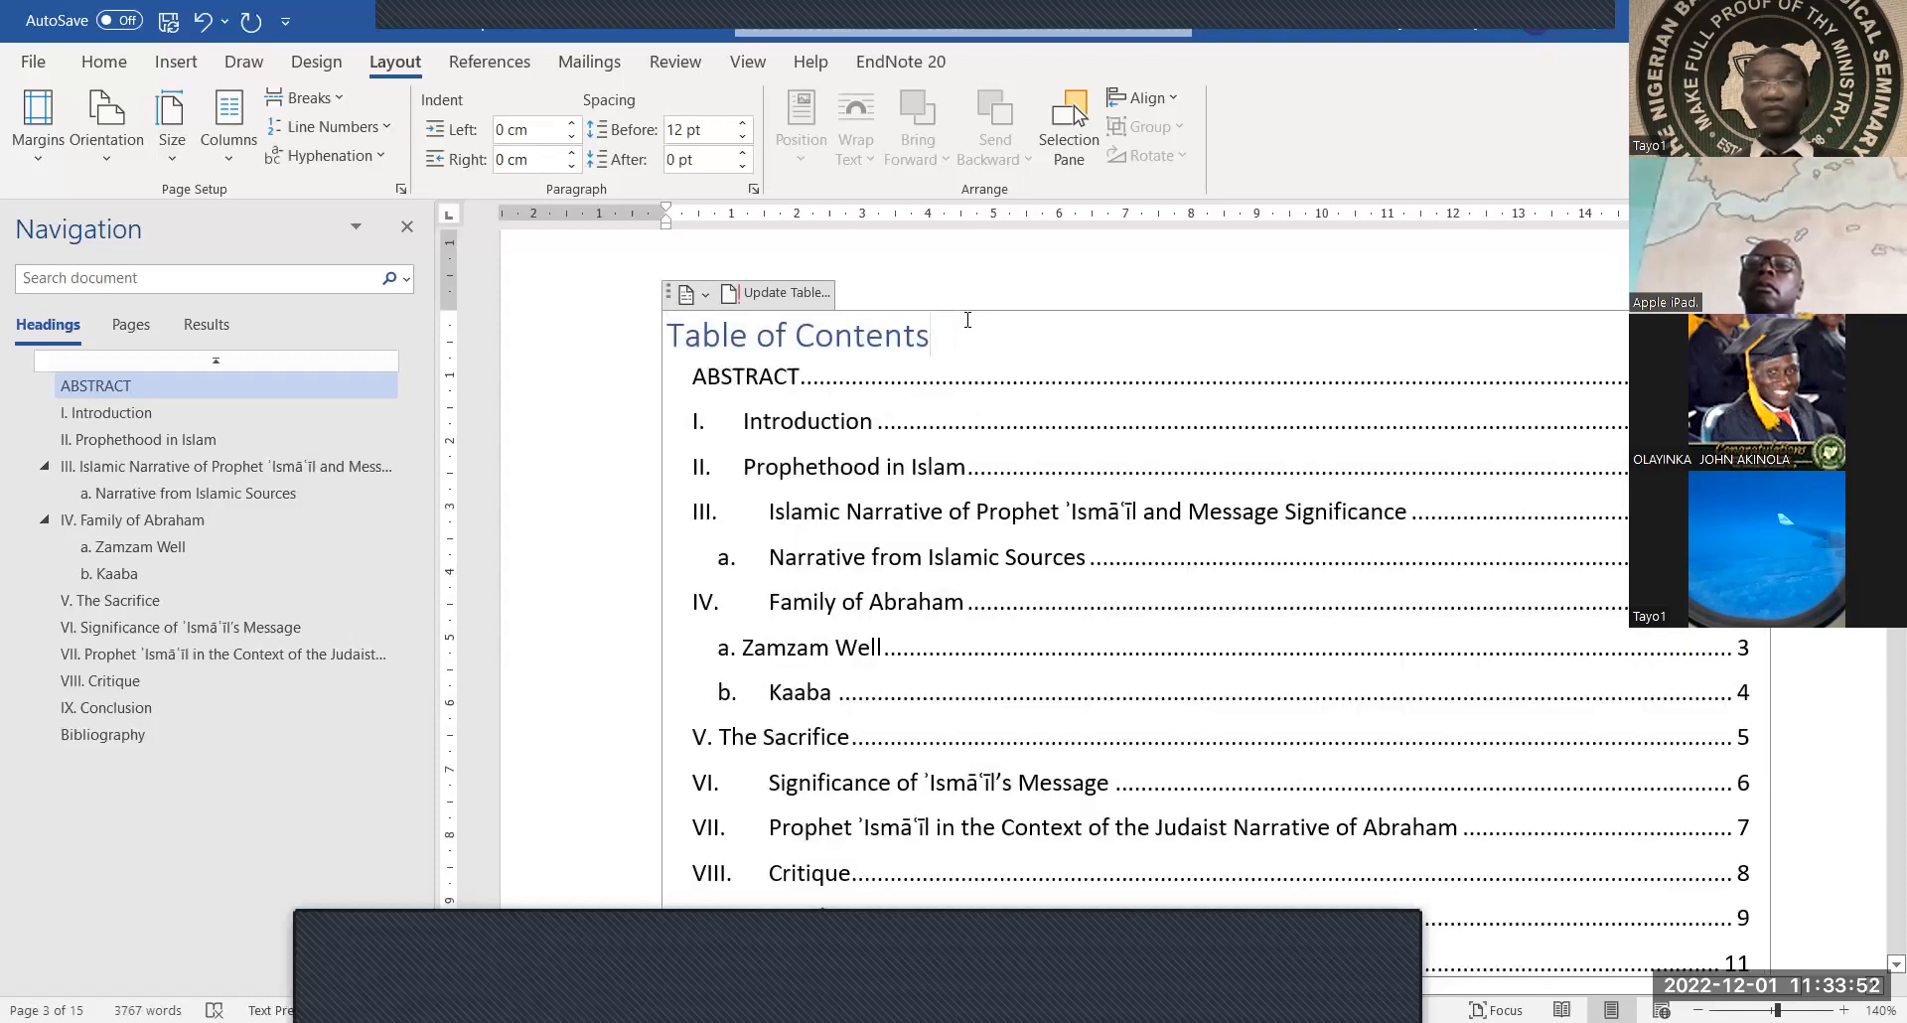
scroll(968, 320, "down", 10)
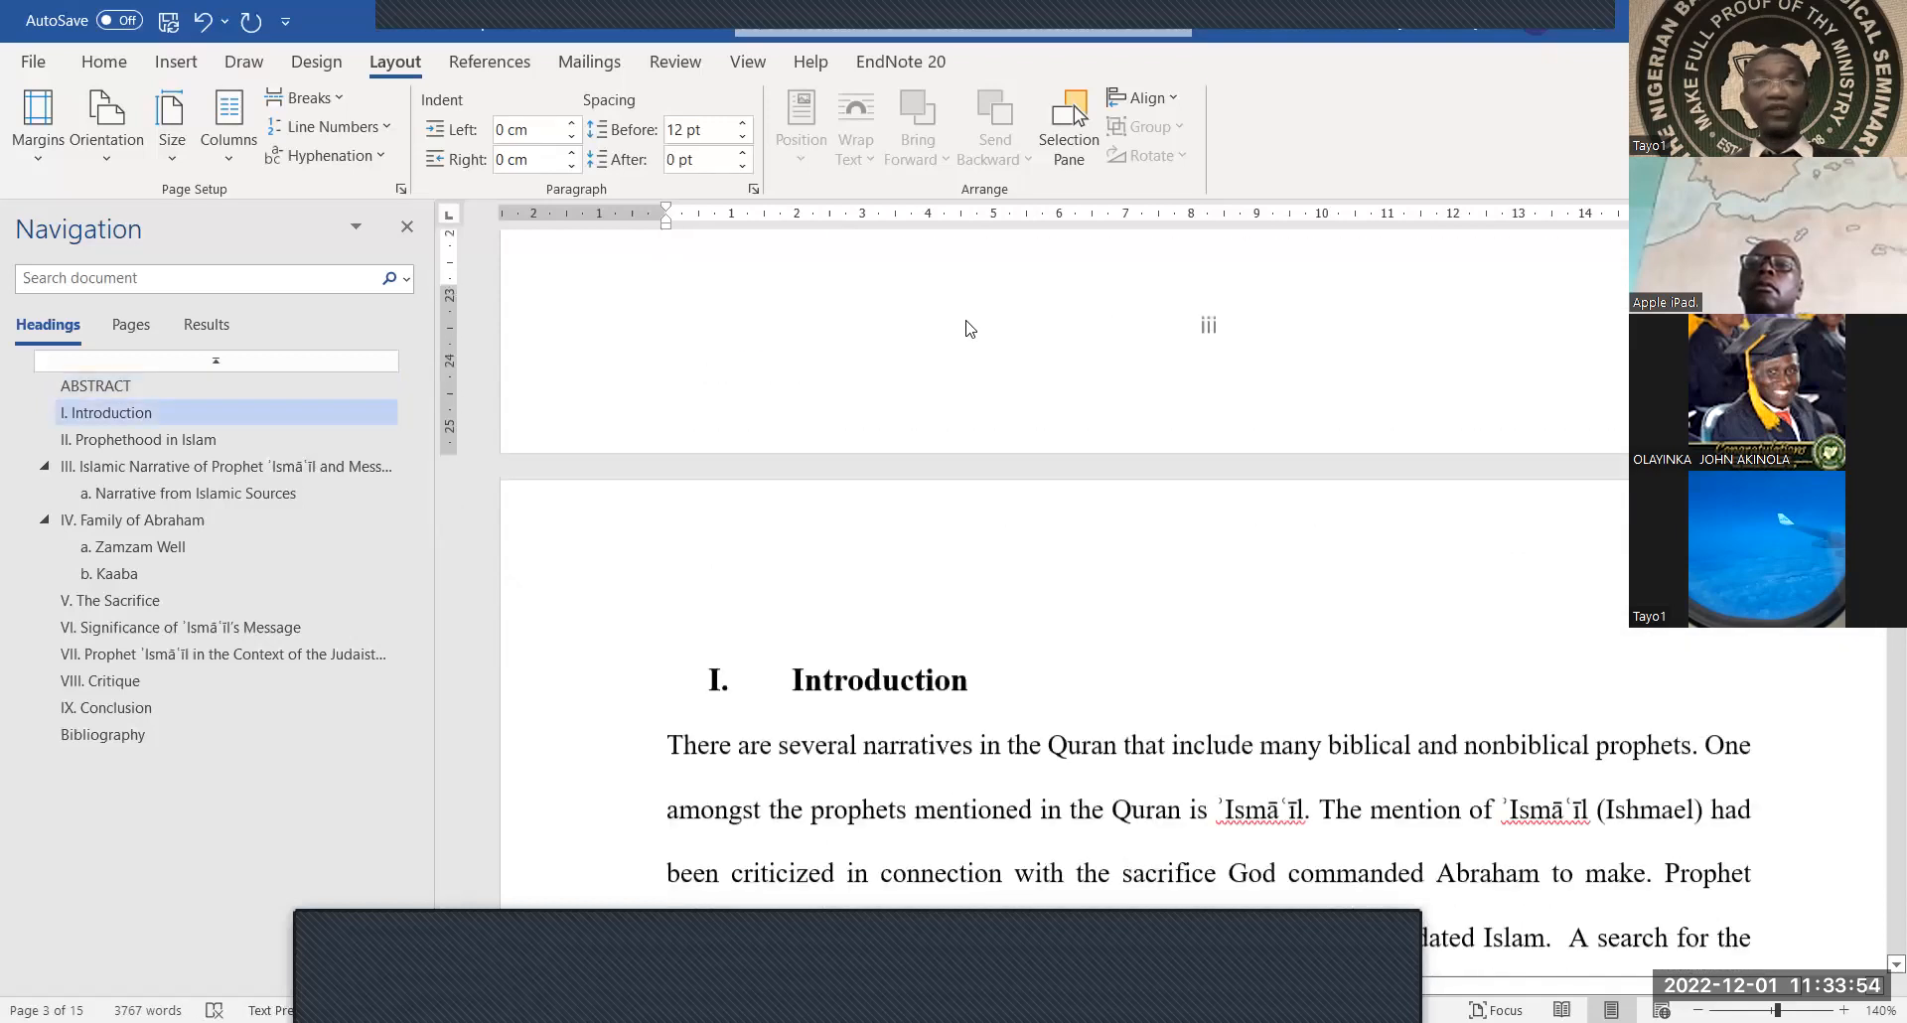
scroll(967, 320, "up", 8)
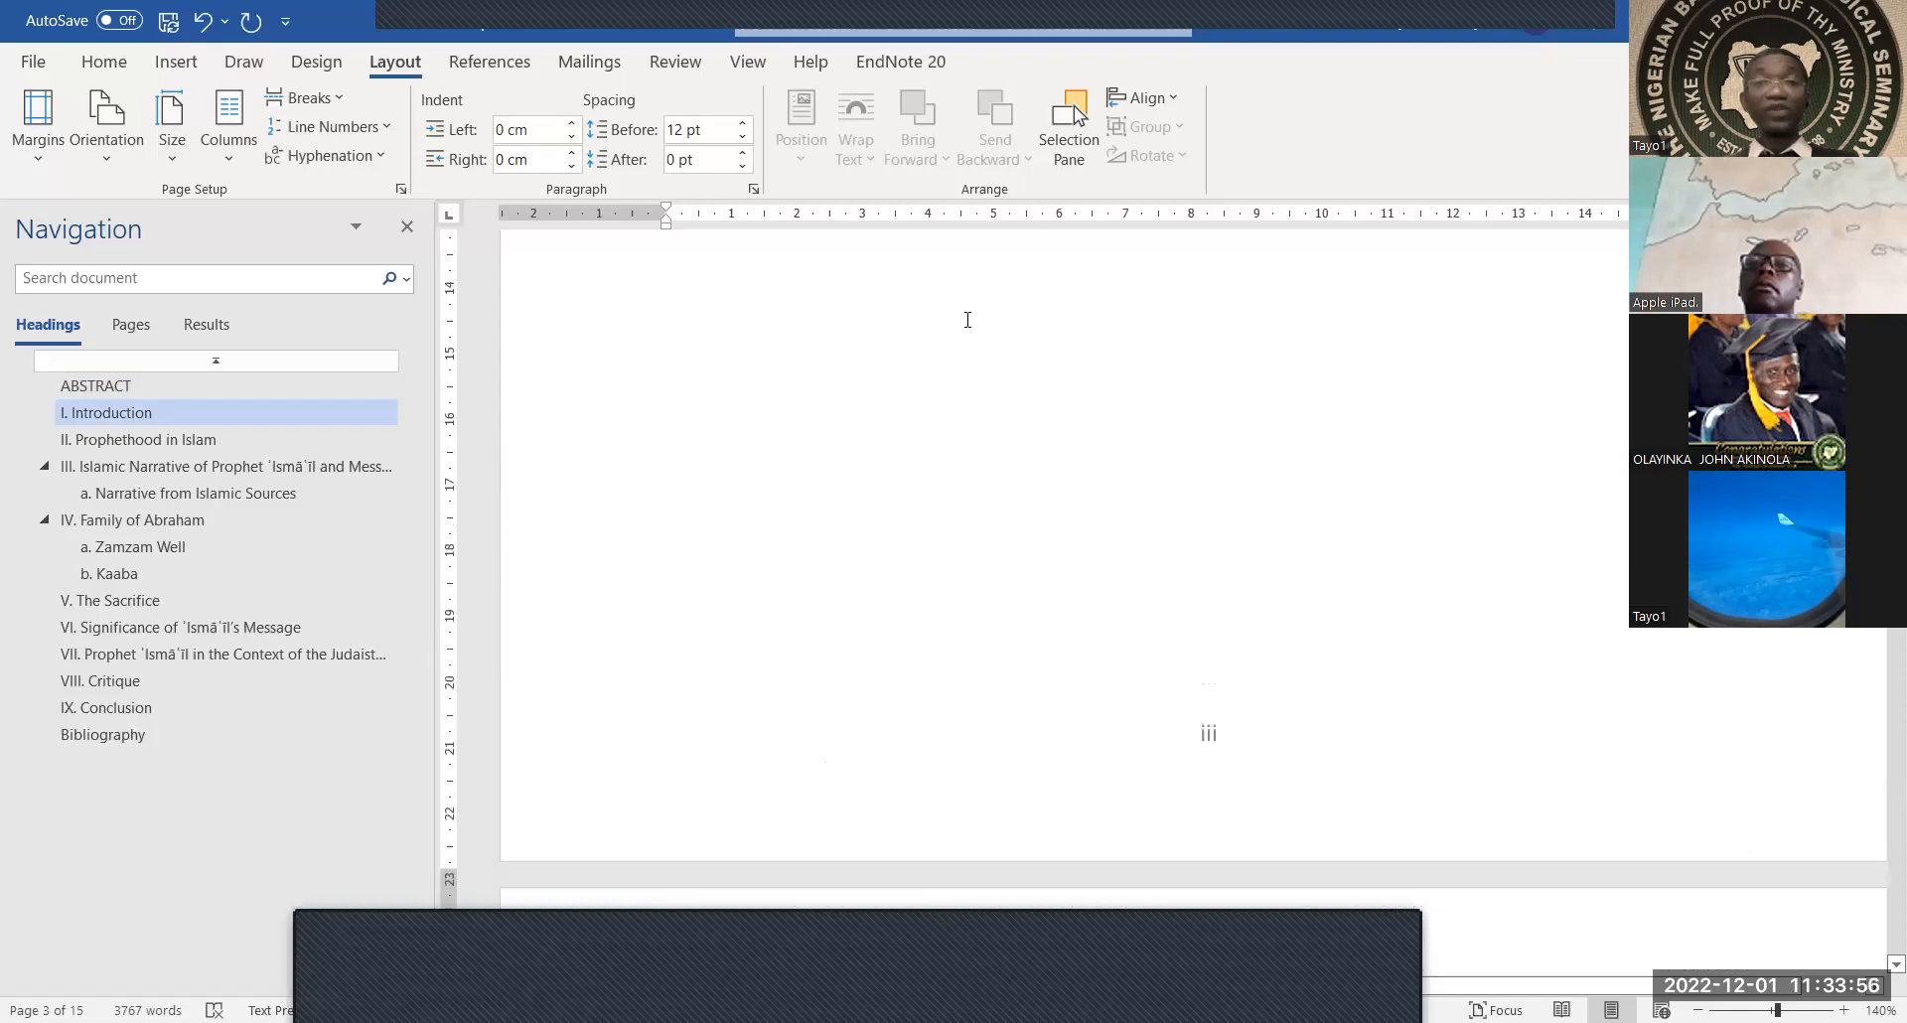
scroll(969, 320, "down", 5)
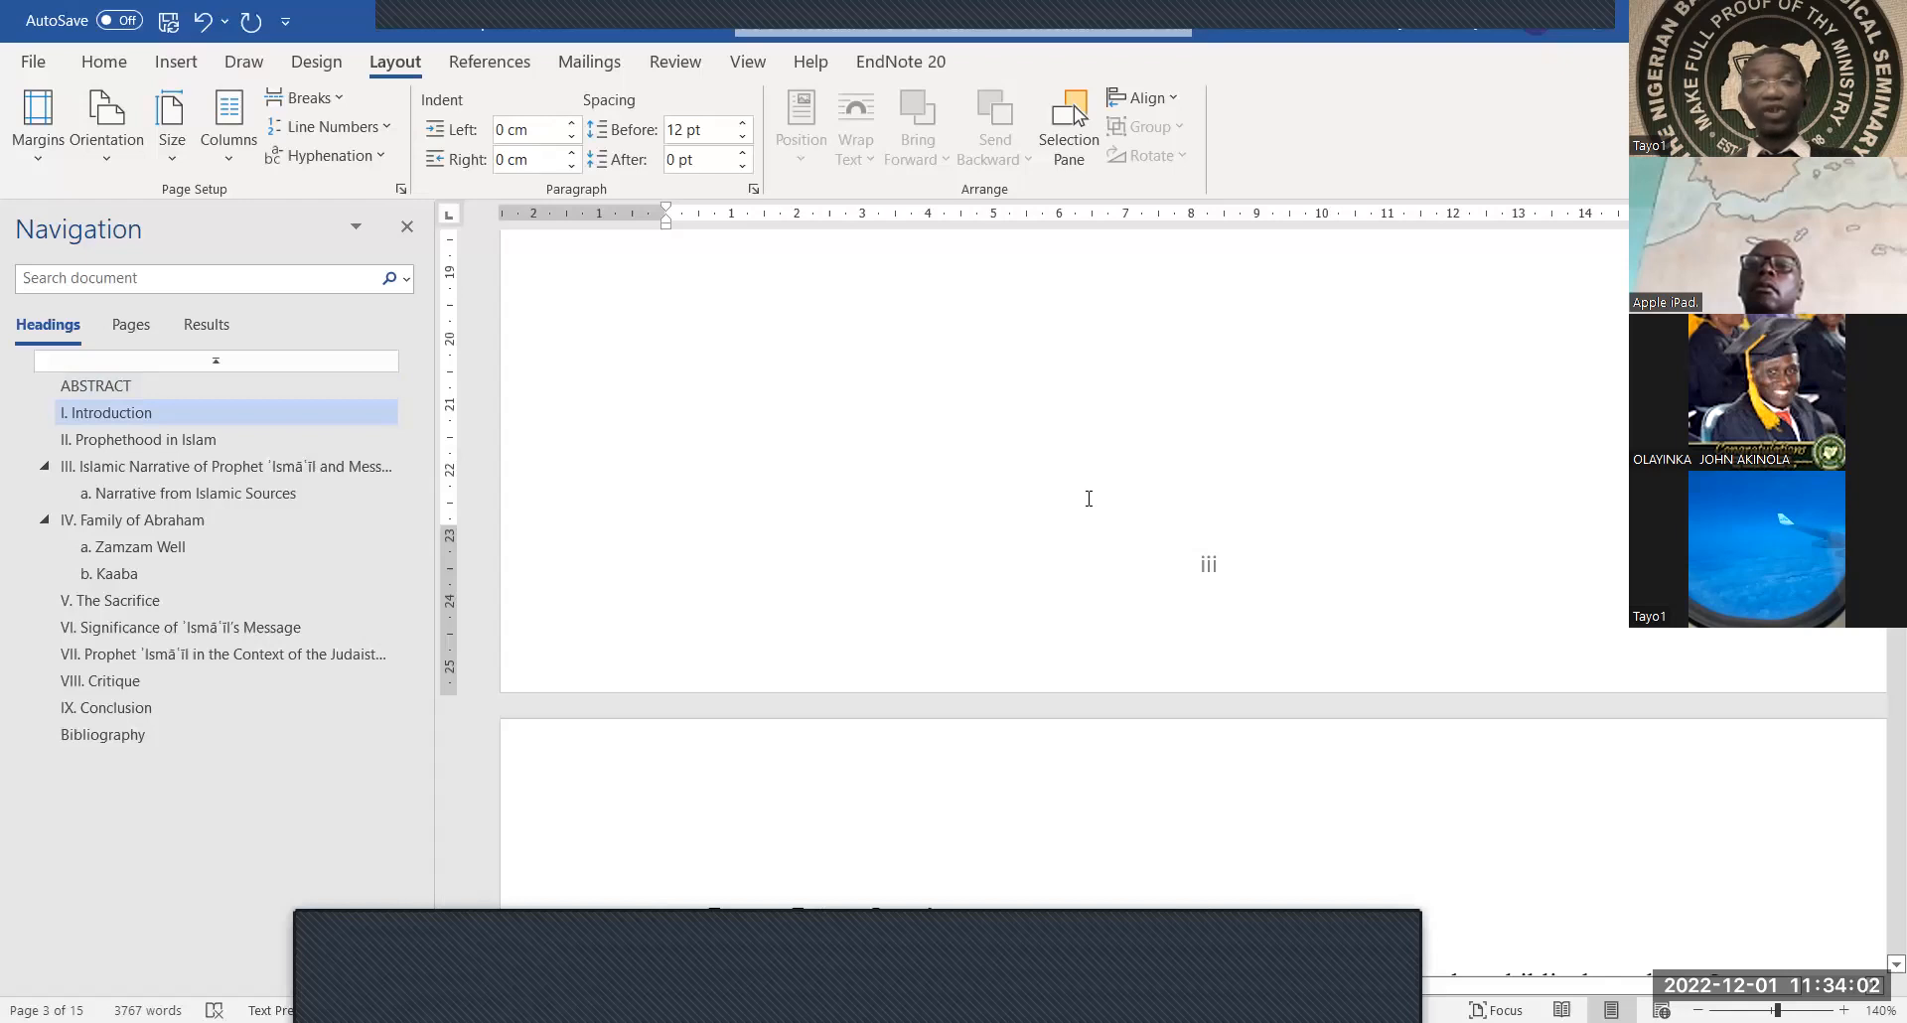
scroll(1088, 499, "up", 6)
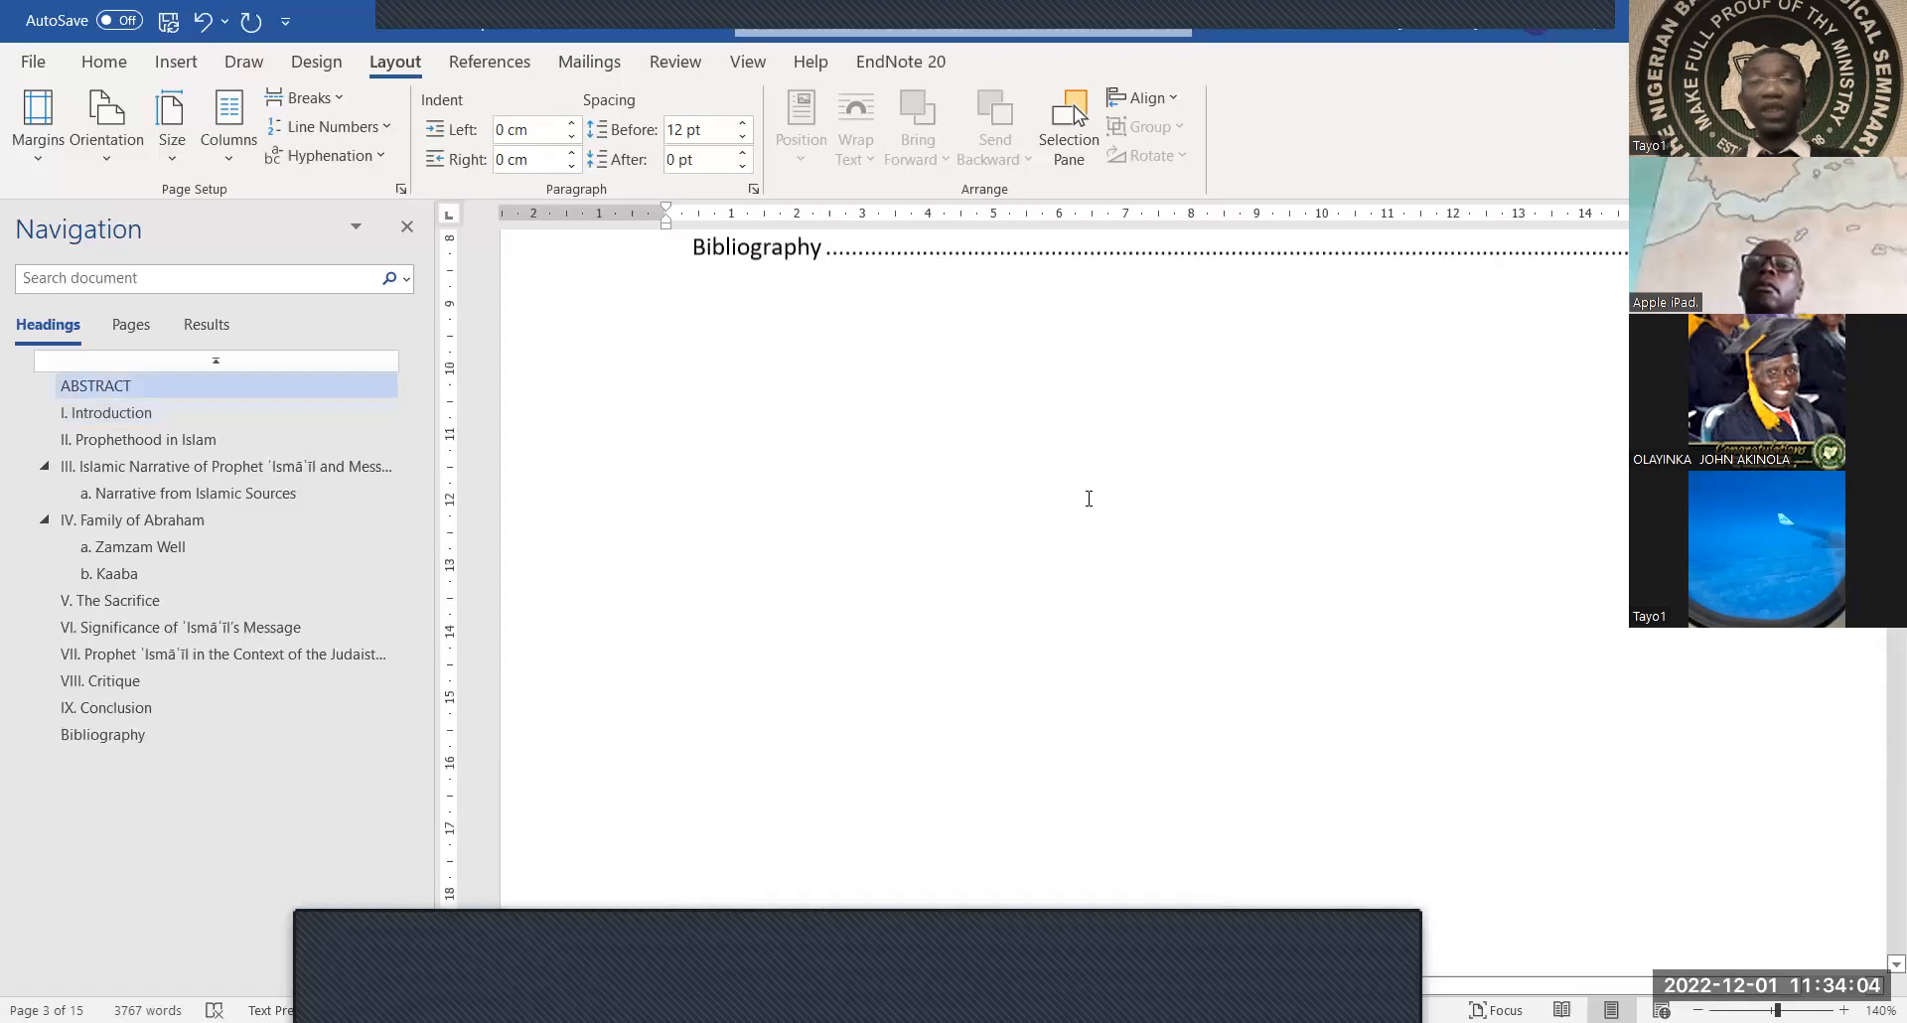
scroll(1088, 499, "up", 4)
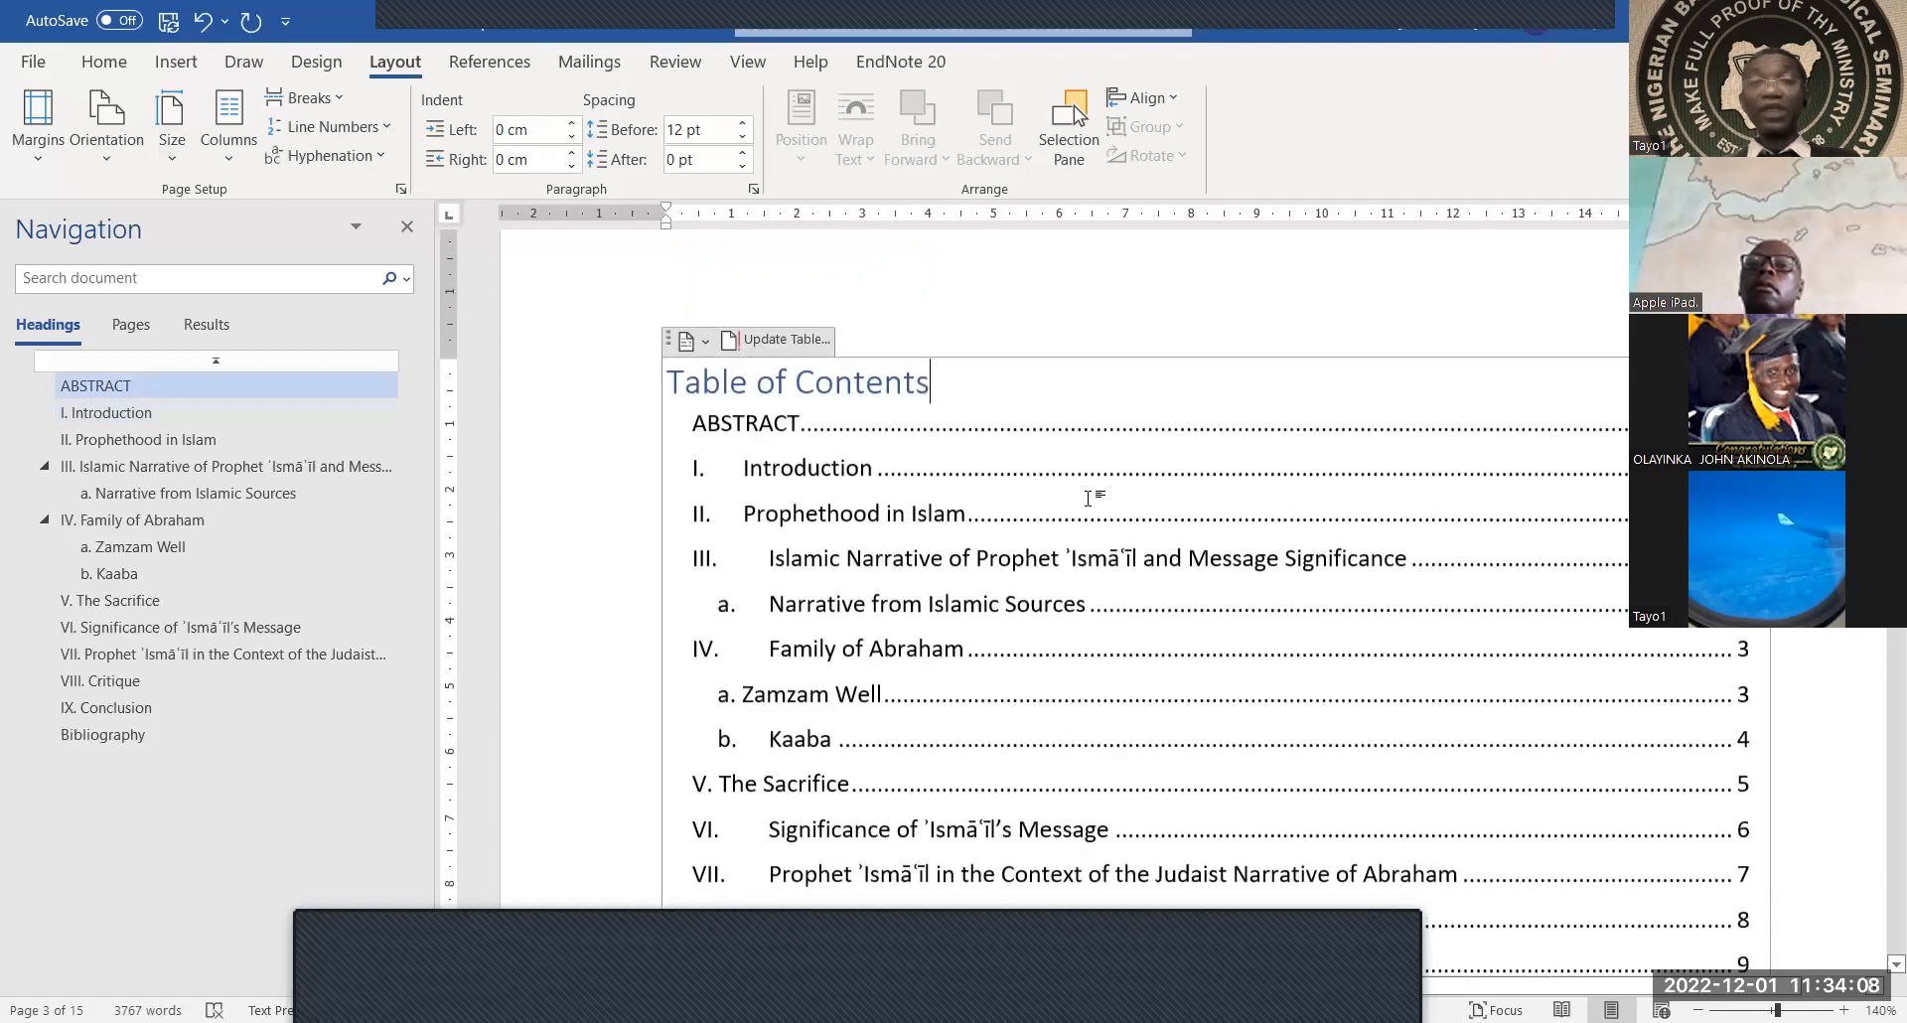
scroll(1089, 499, "up", 5)
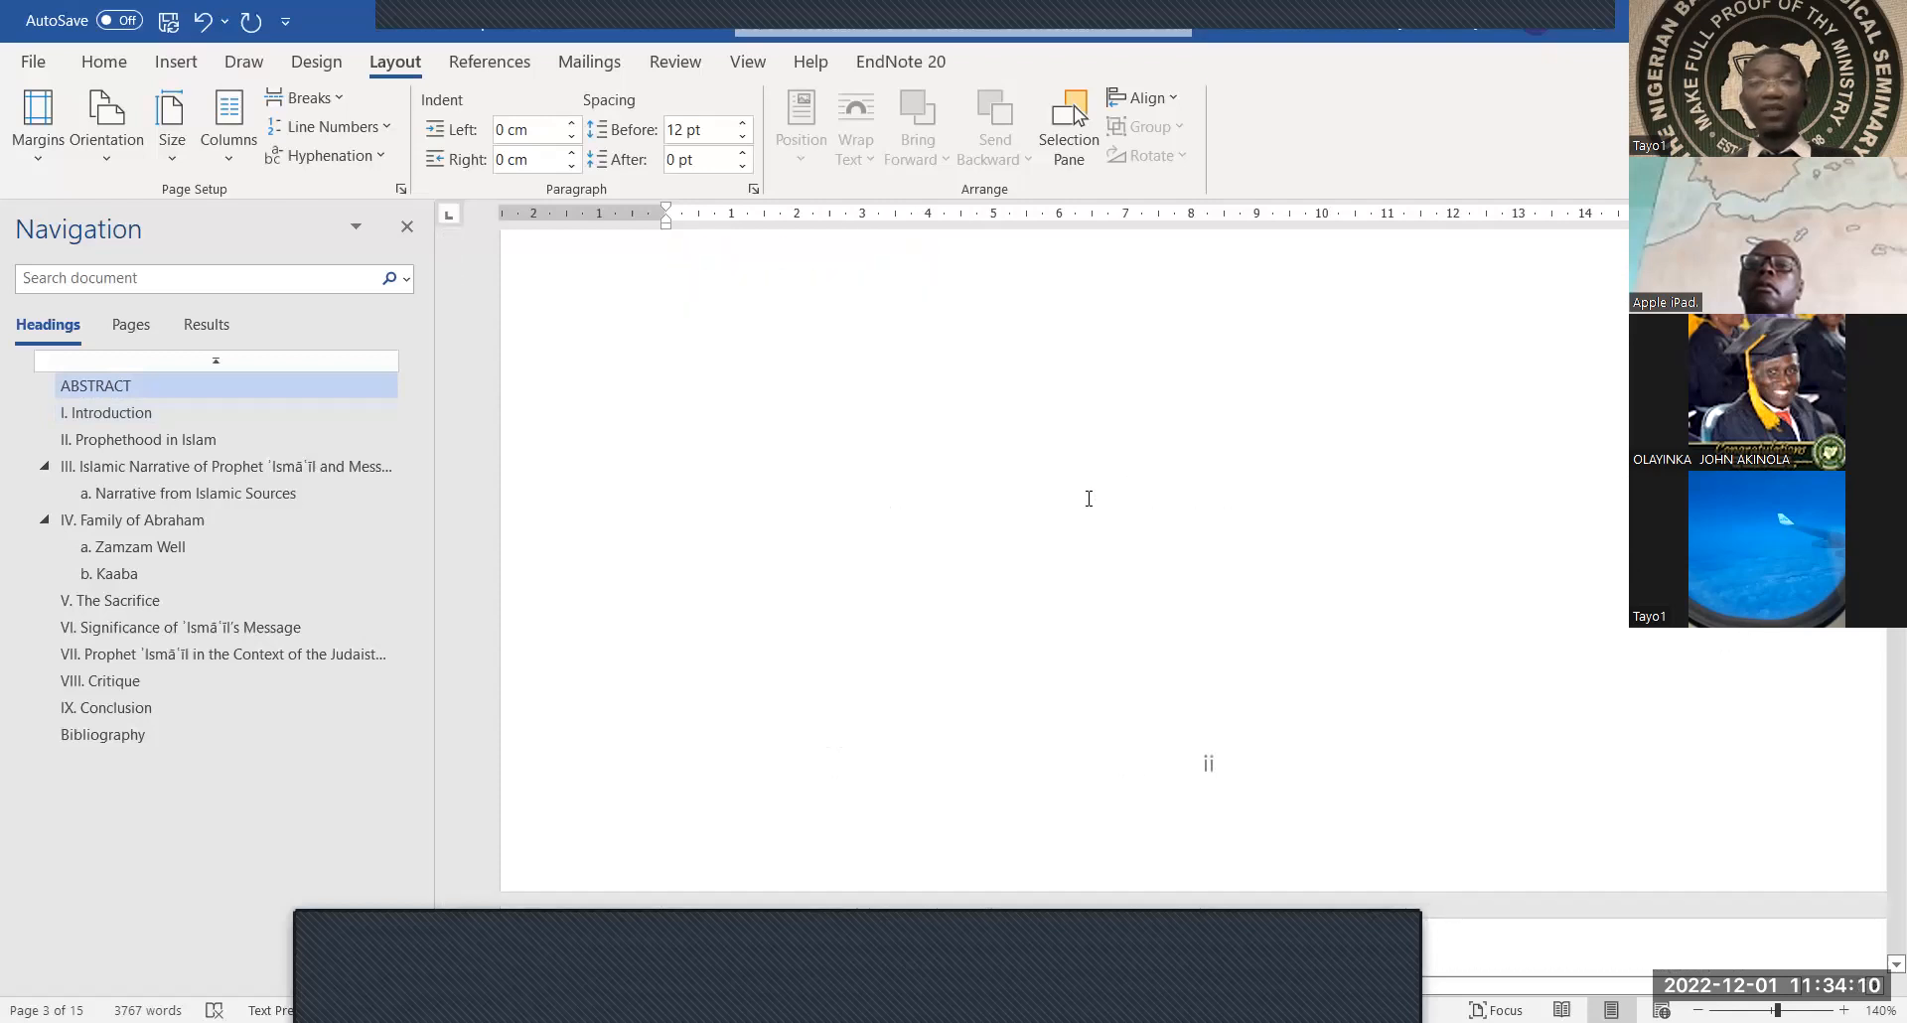
scroll(1089, 499, "down", 6)
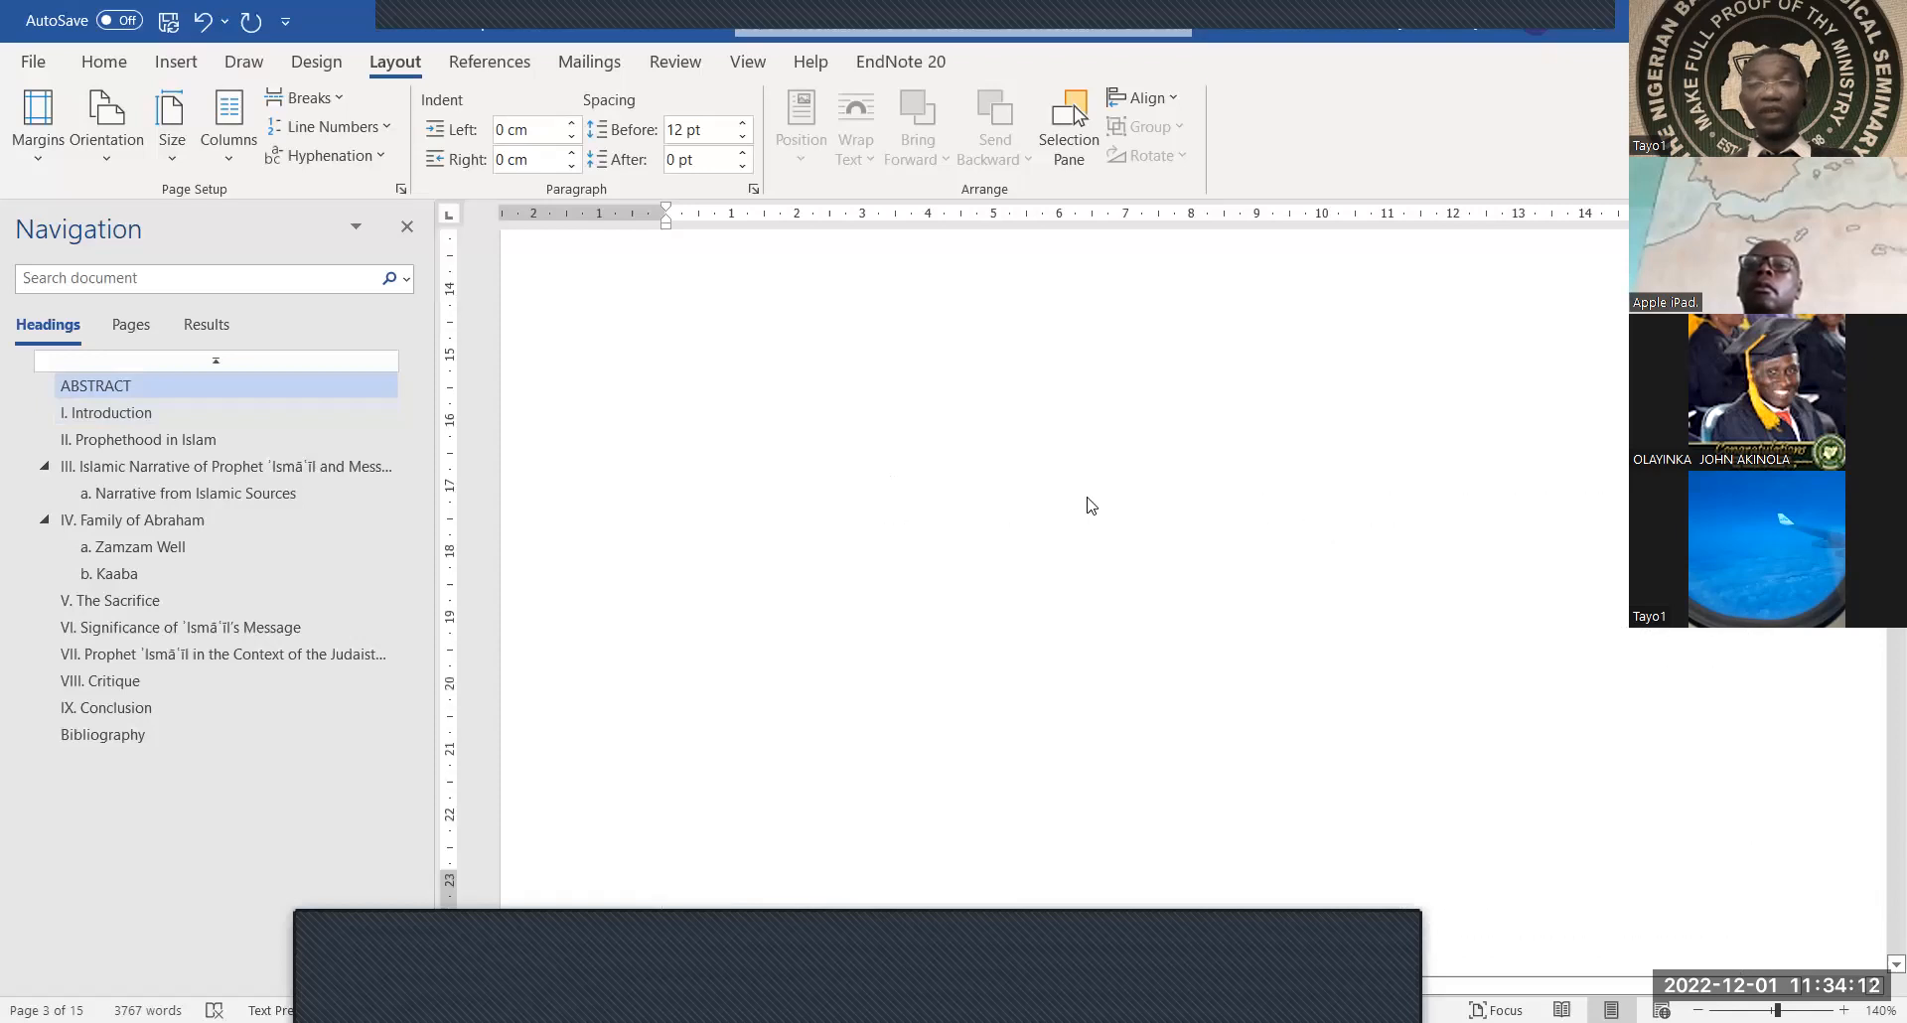
scroll(1089, 506, "down", 3)
scroll(1088, 506, "down", 5)
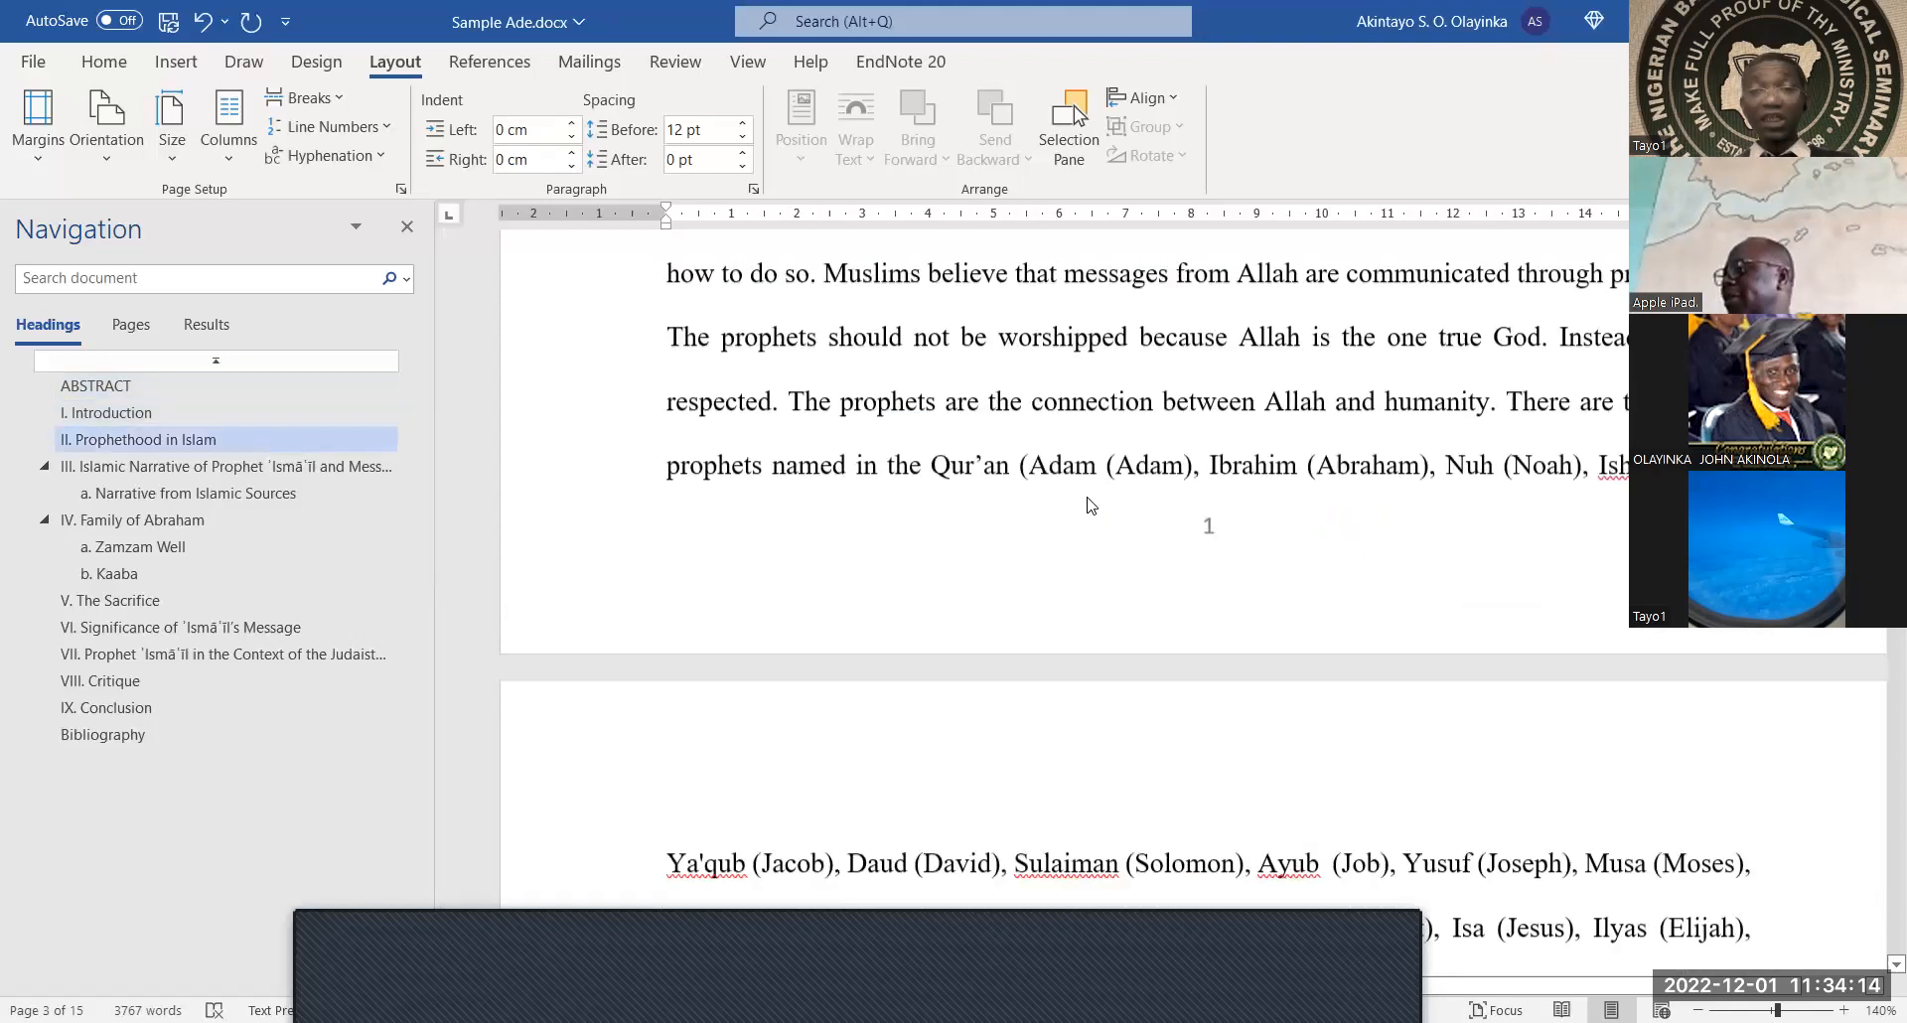
scroll(1090, 506, "down", 1)
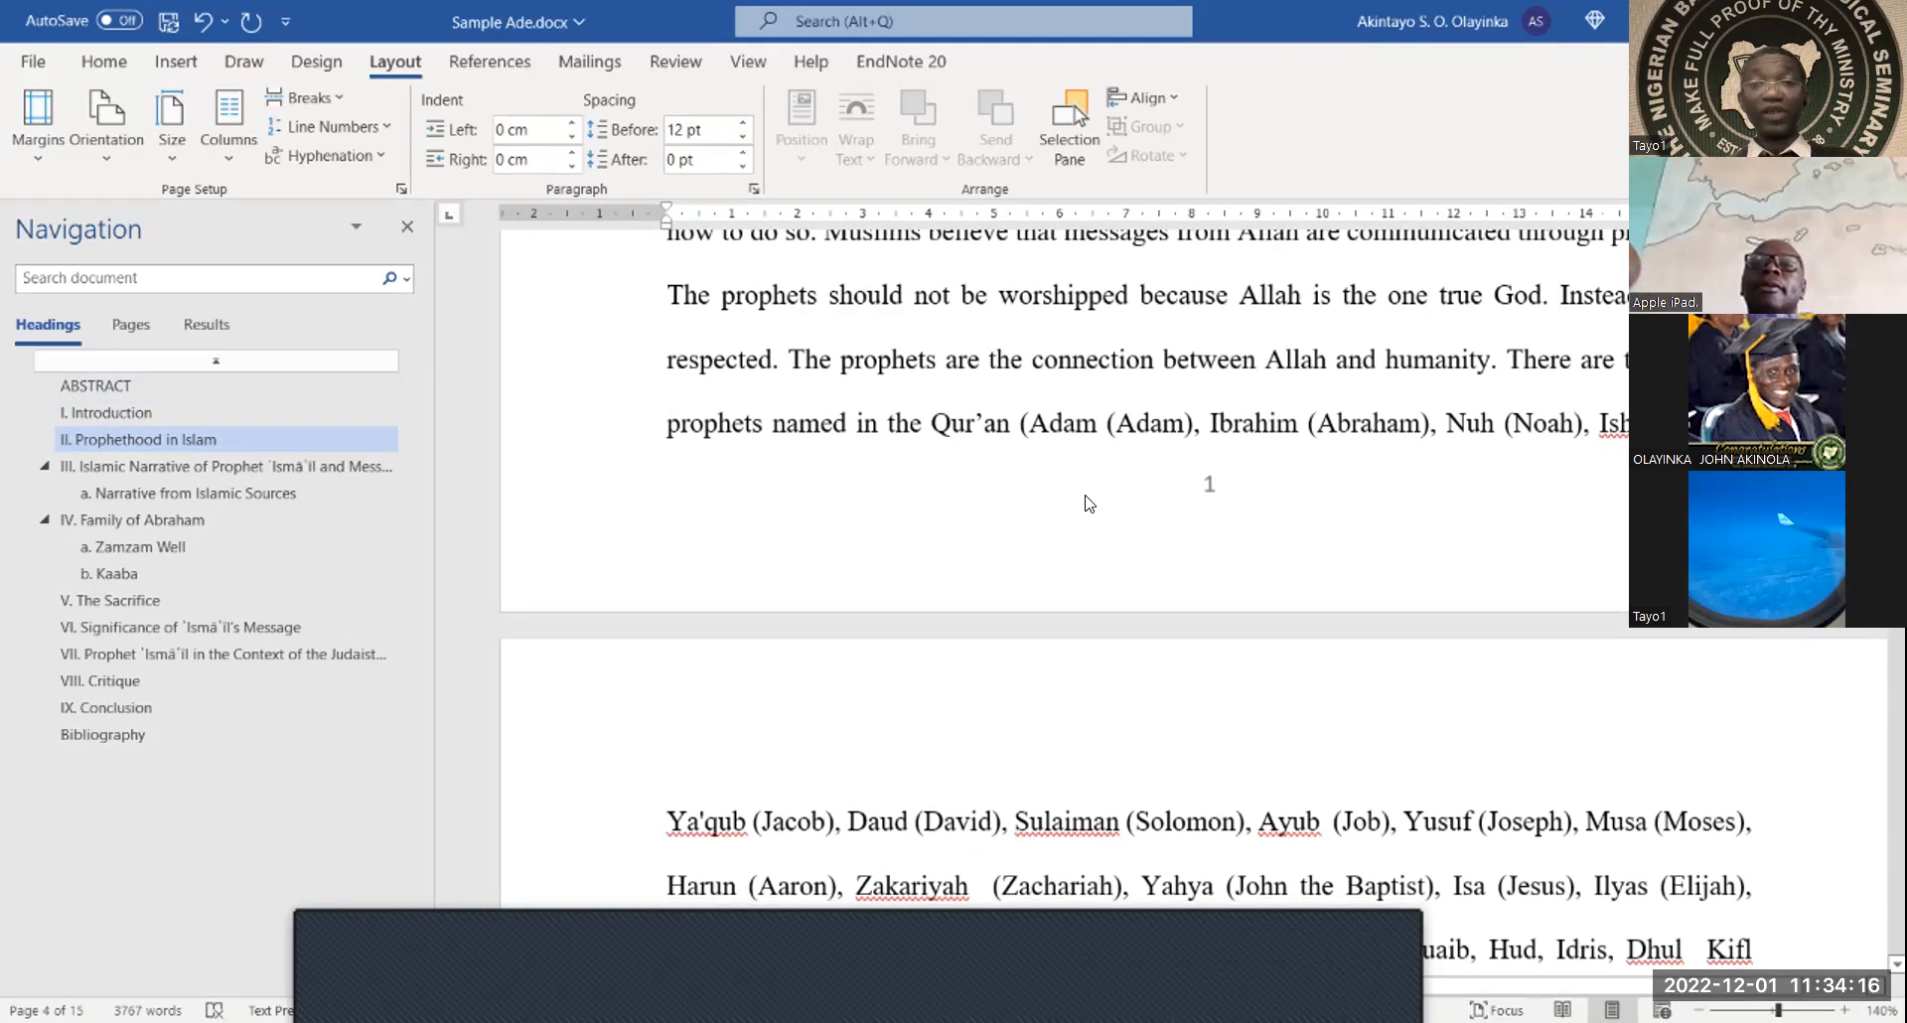
scroll(1088, 503, "up", 6)
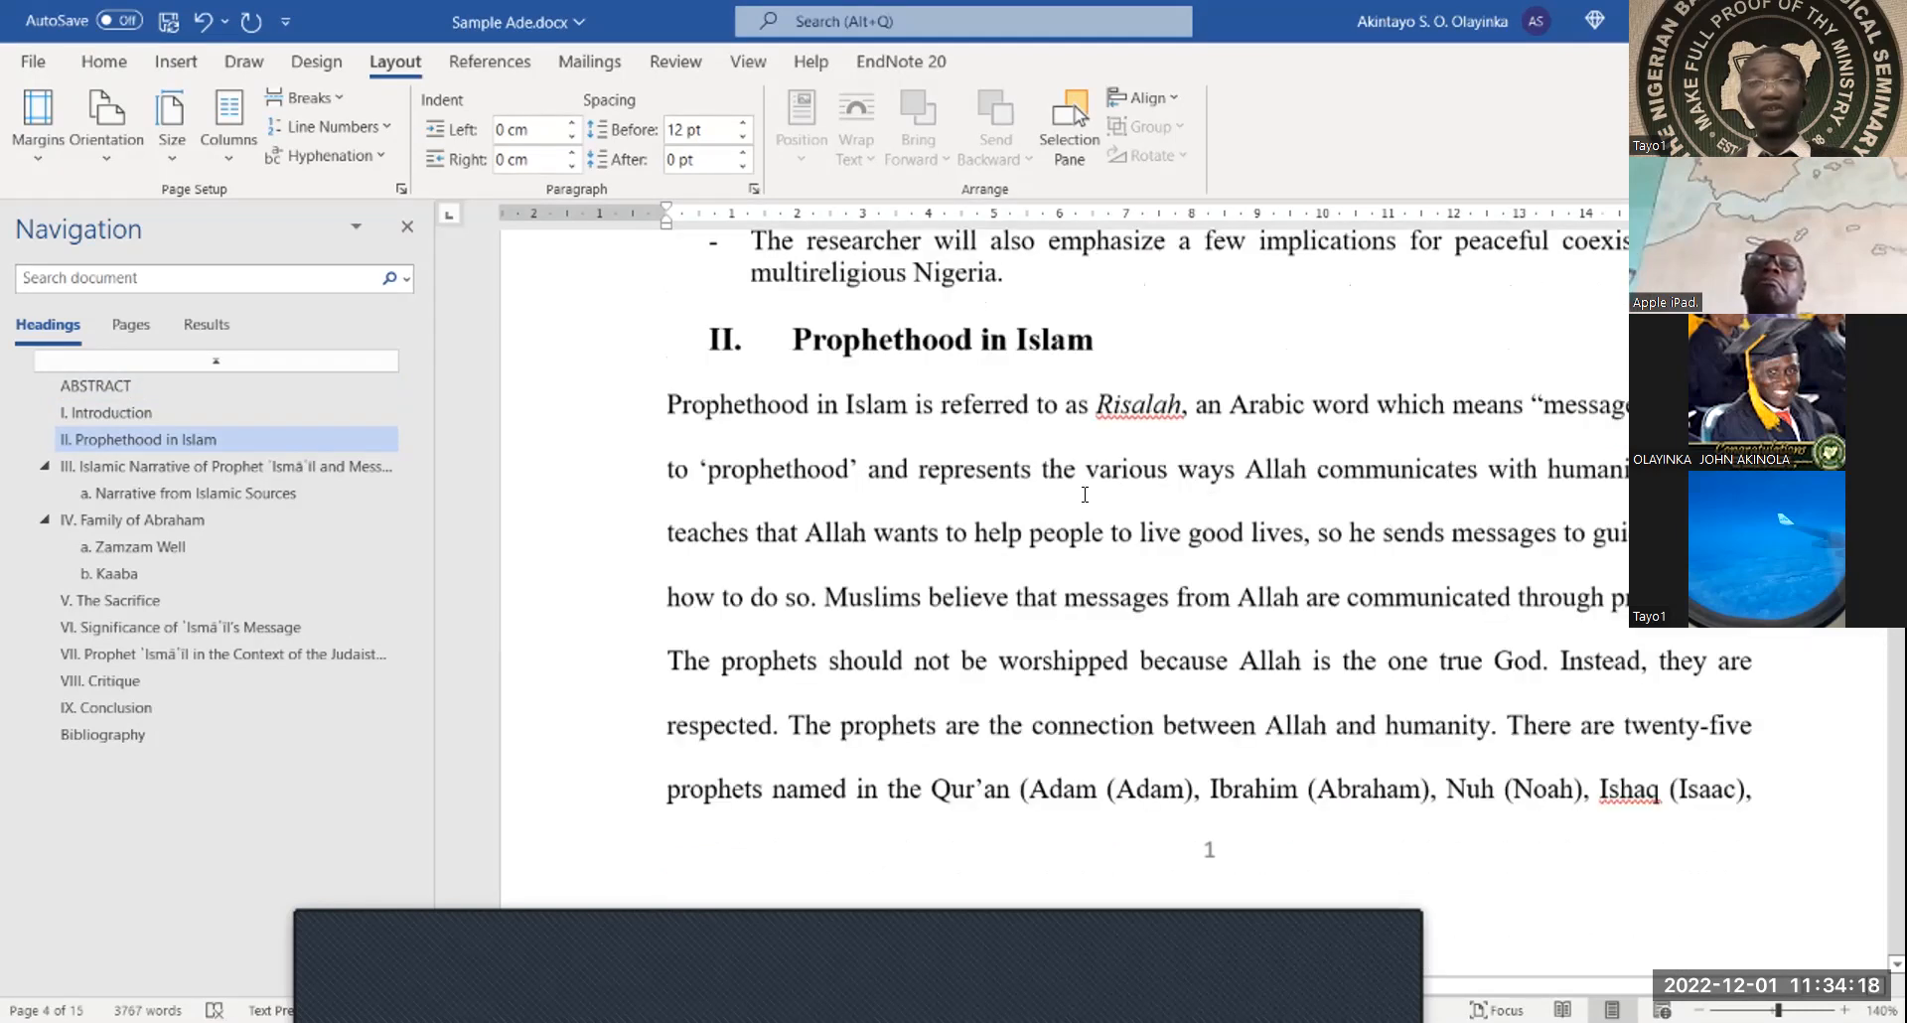
scroll(1087, 497, "up", 8)
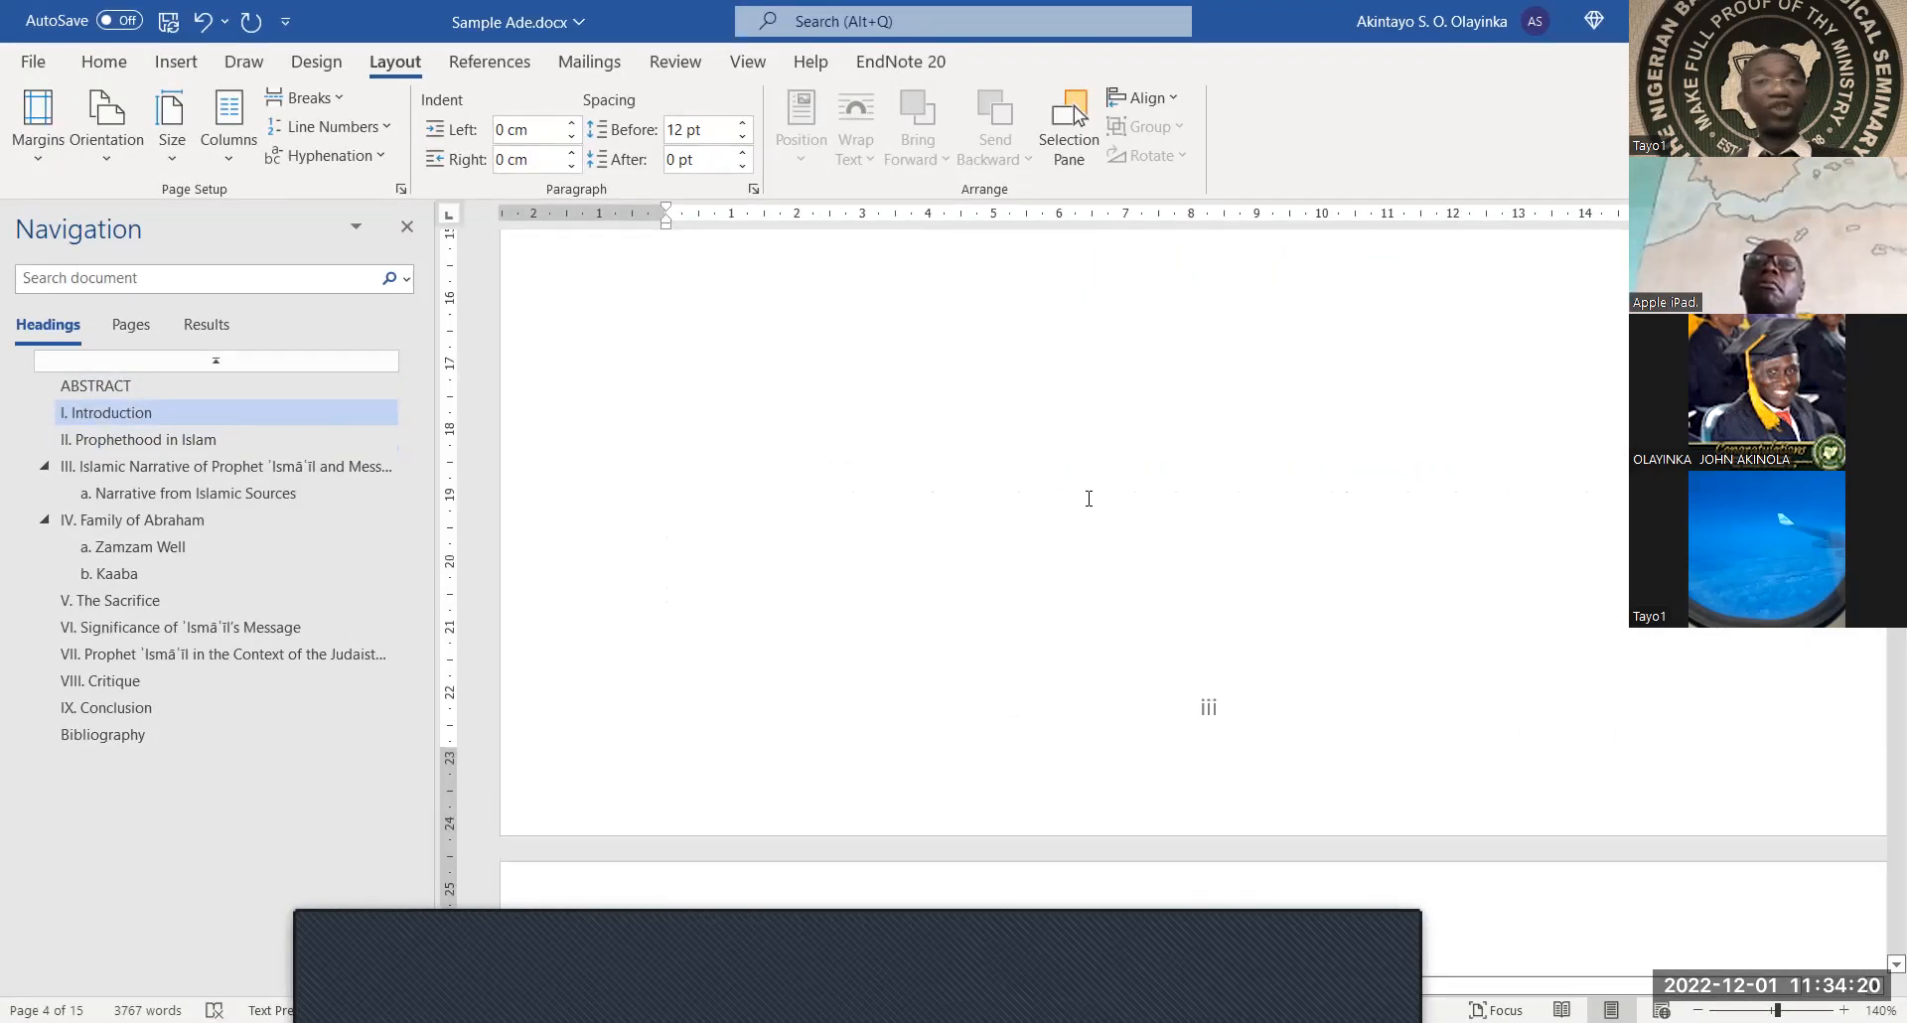
scroll(1088, 498, "up", 10)
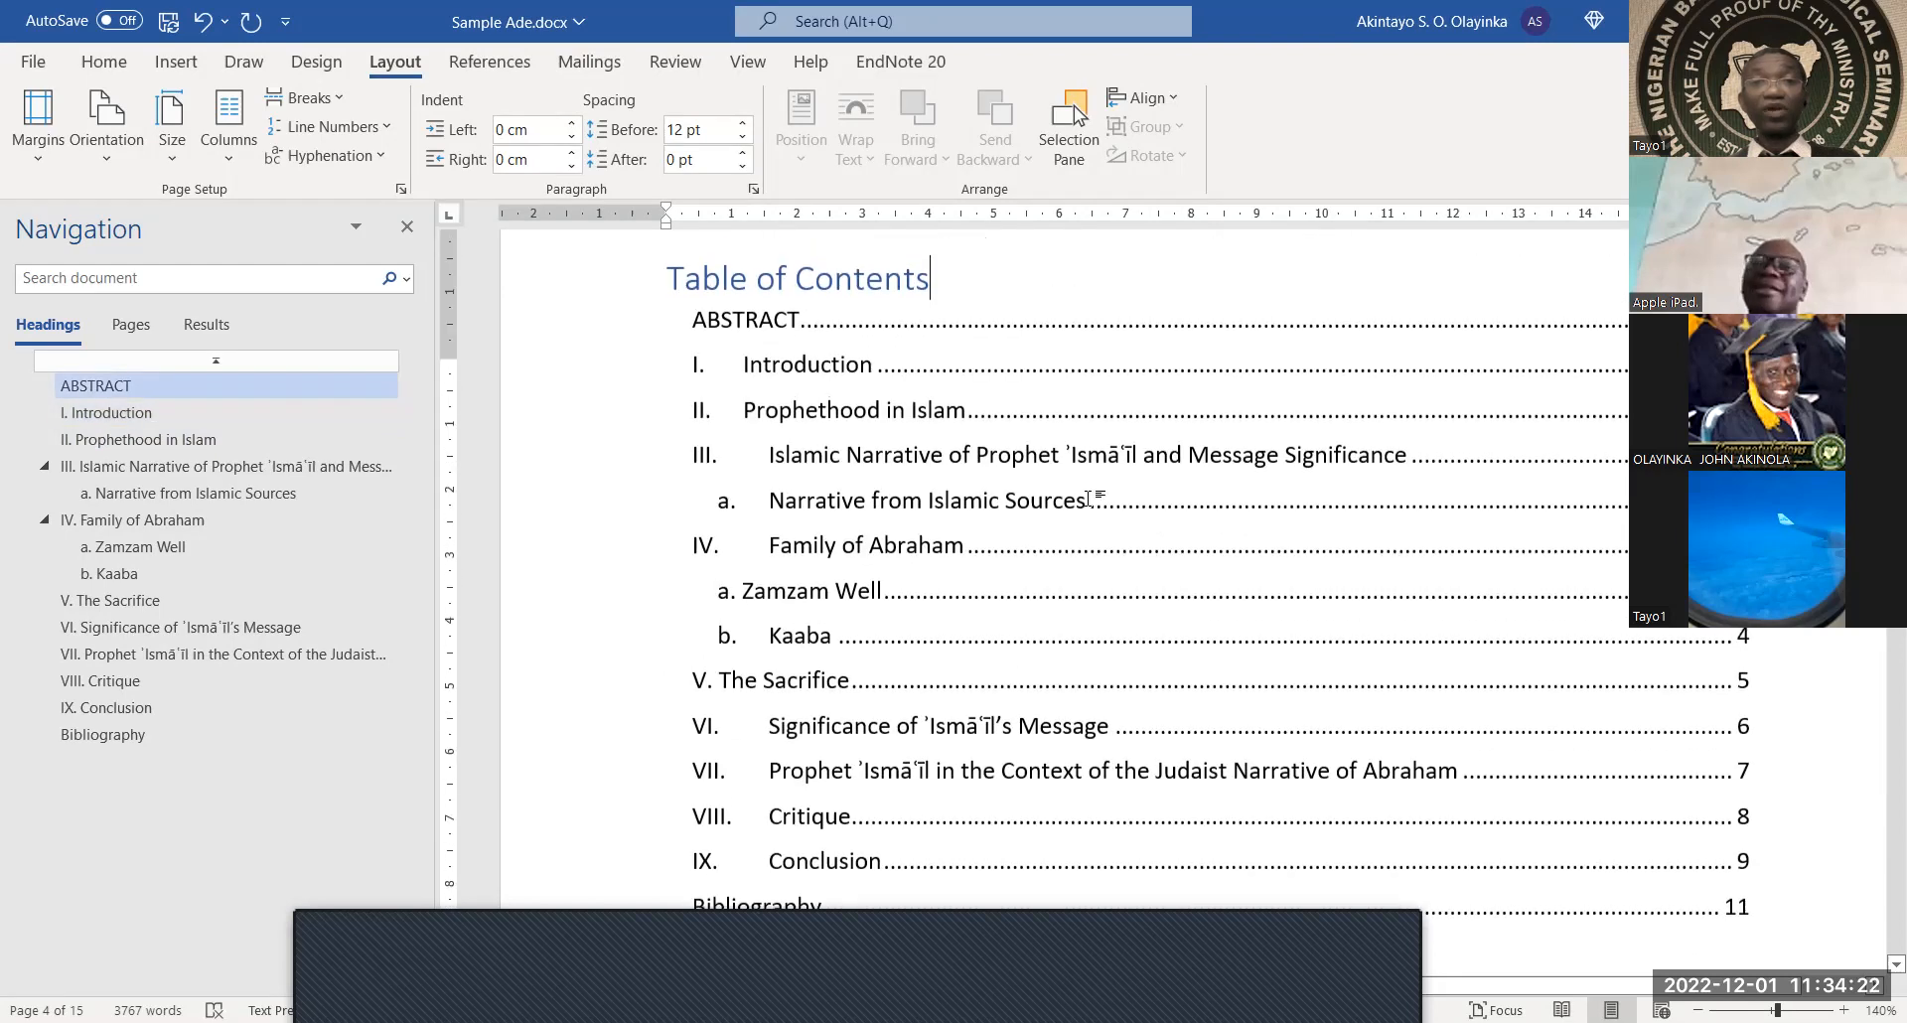
scroll(1087, 498, "up", 8)
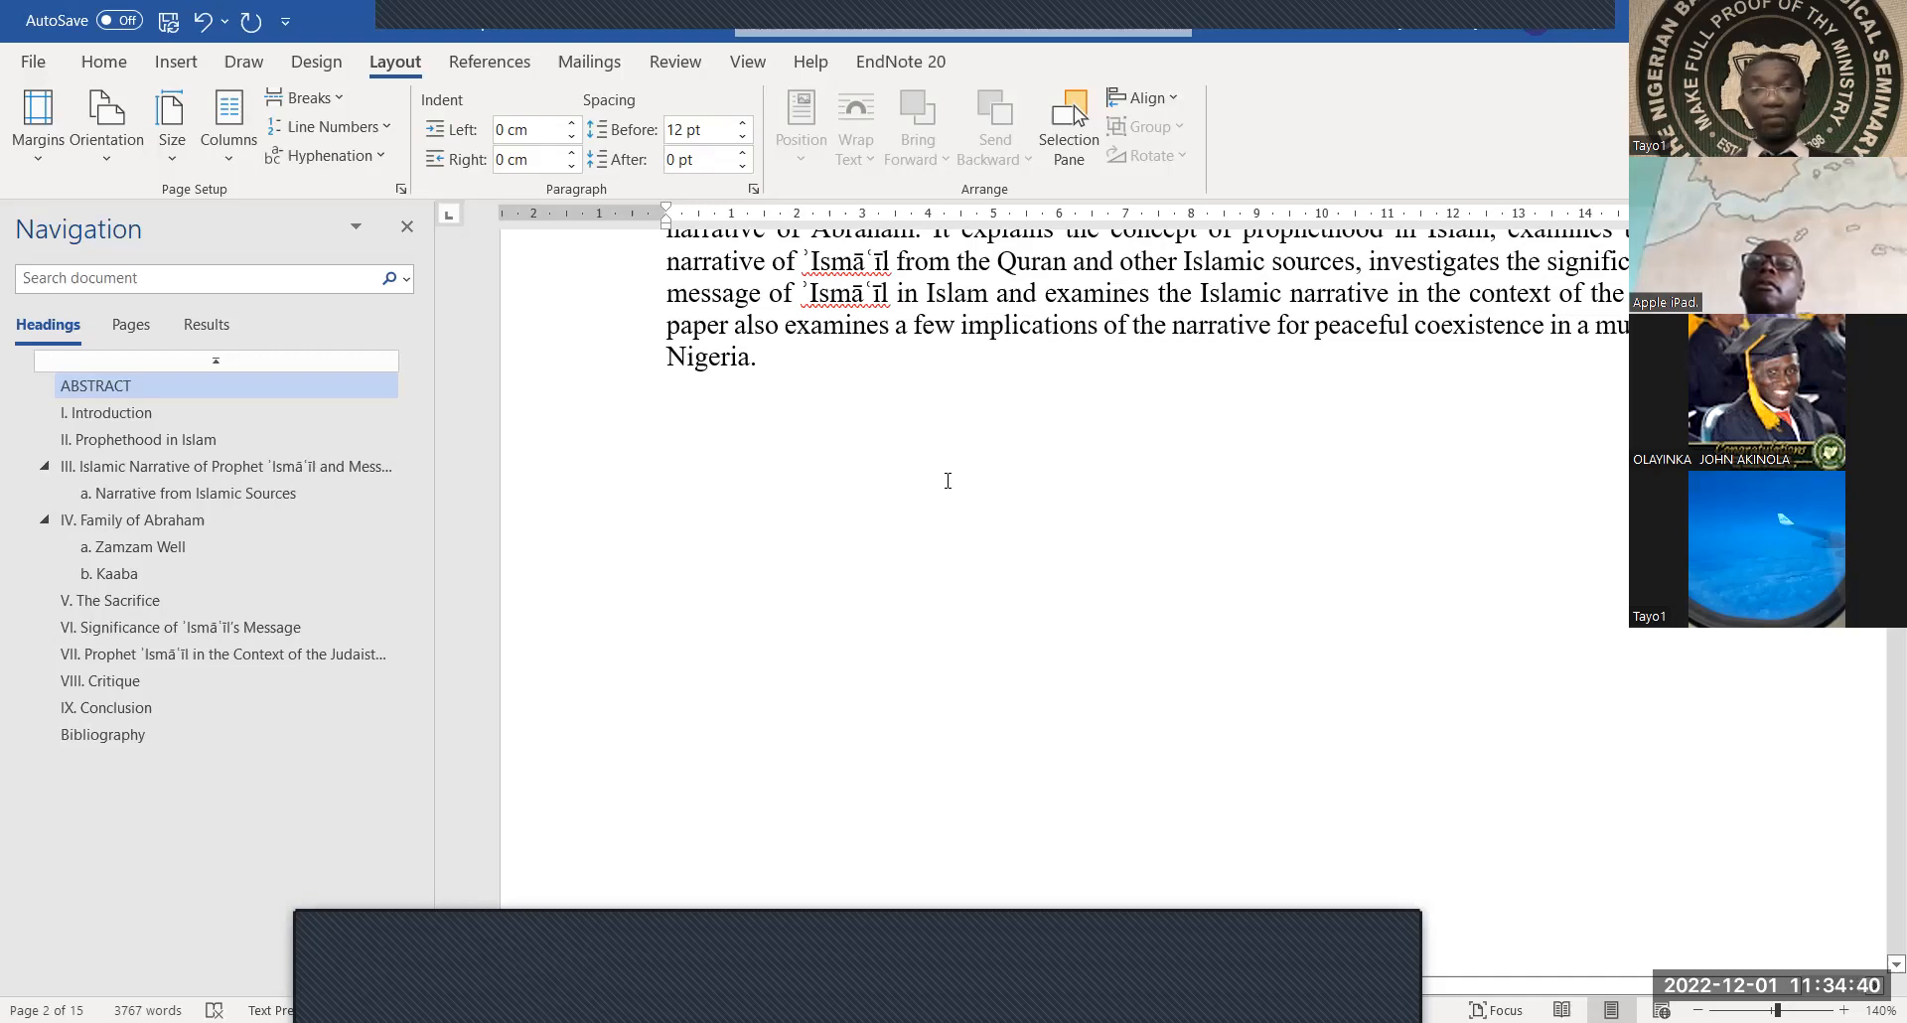
Change the Table of Contents title's font colour from blue to Automatic black
scroll(890, 511, "down", 2)
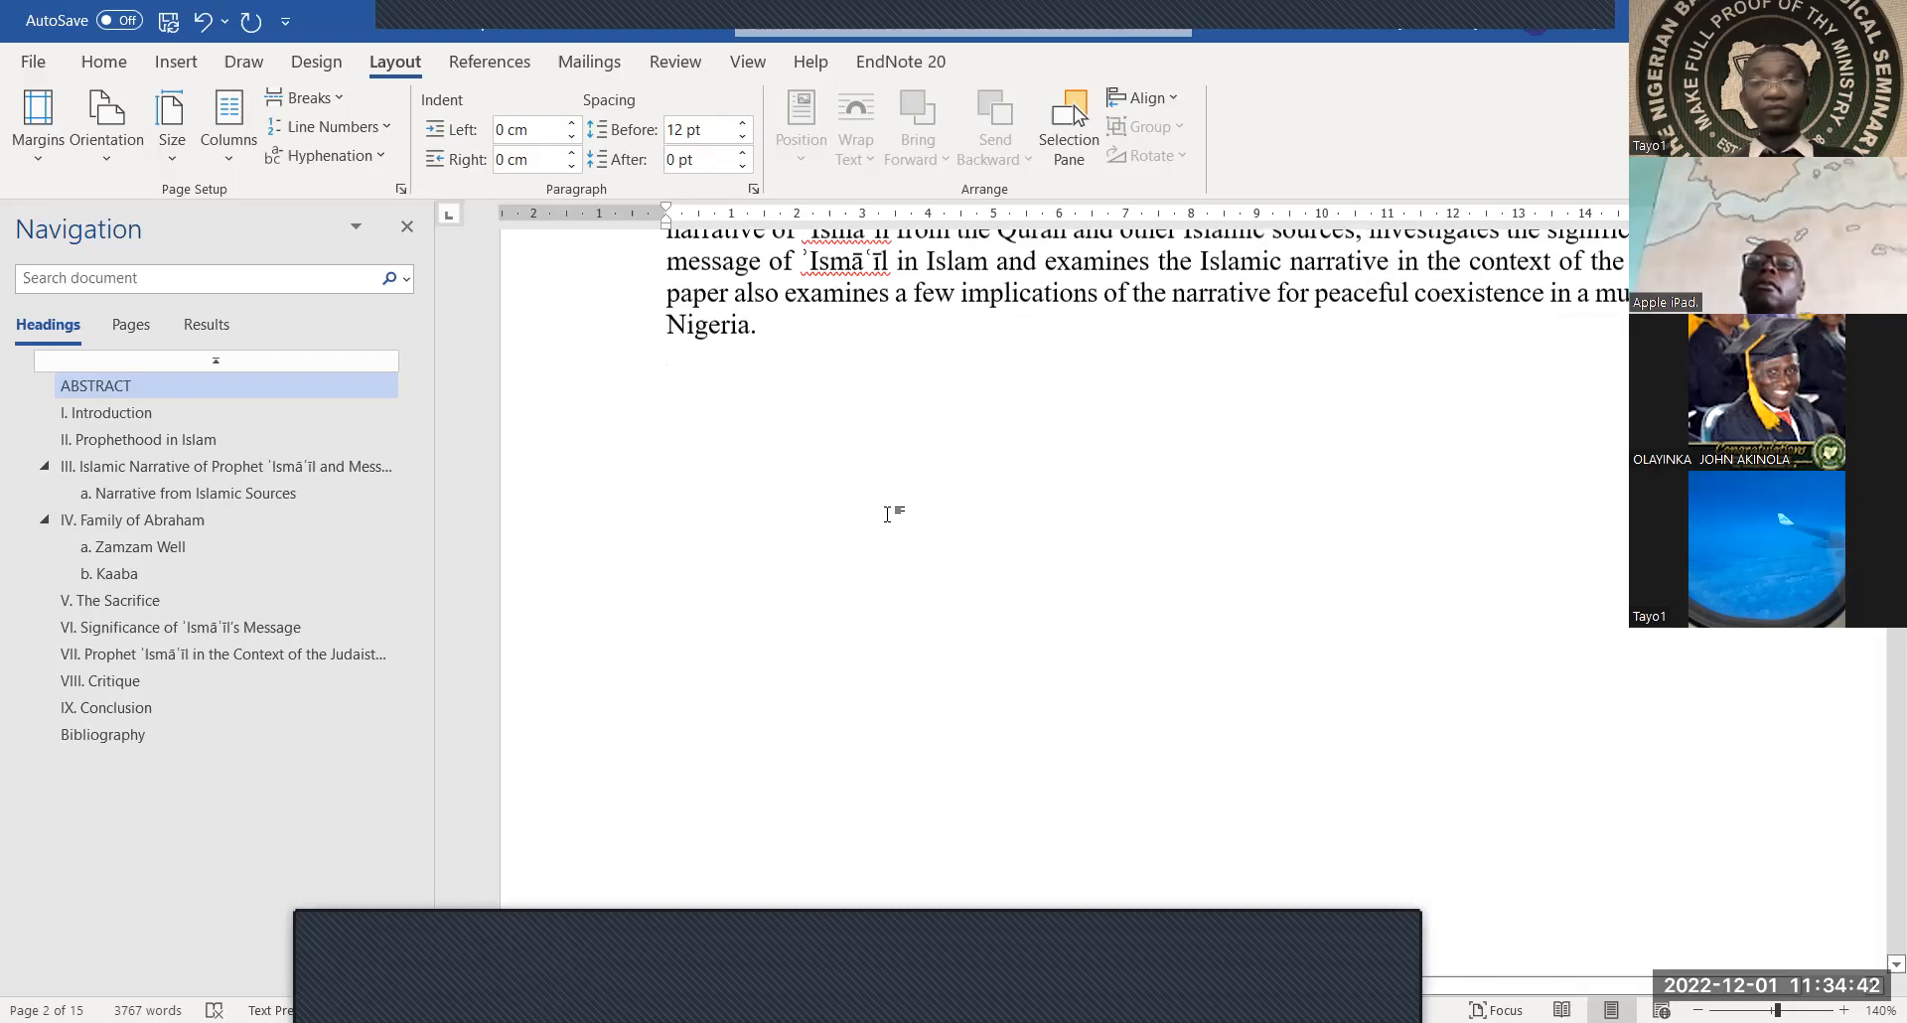
scroll(890, 512, "down", 8)
left_click(942, 405)
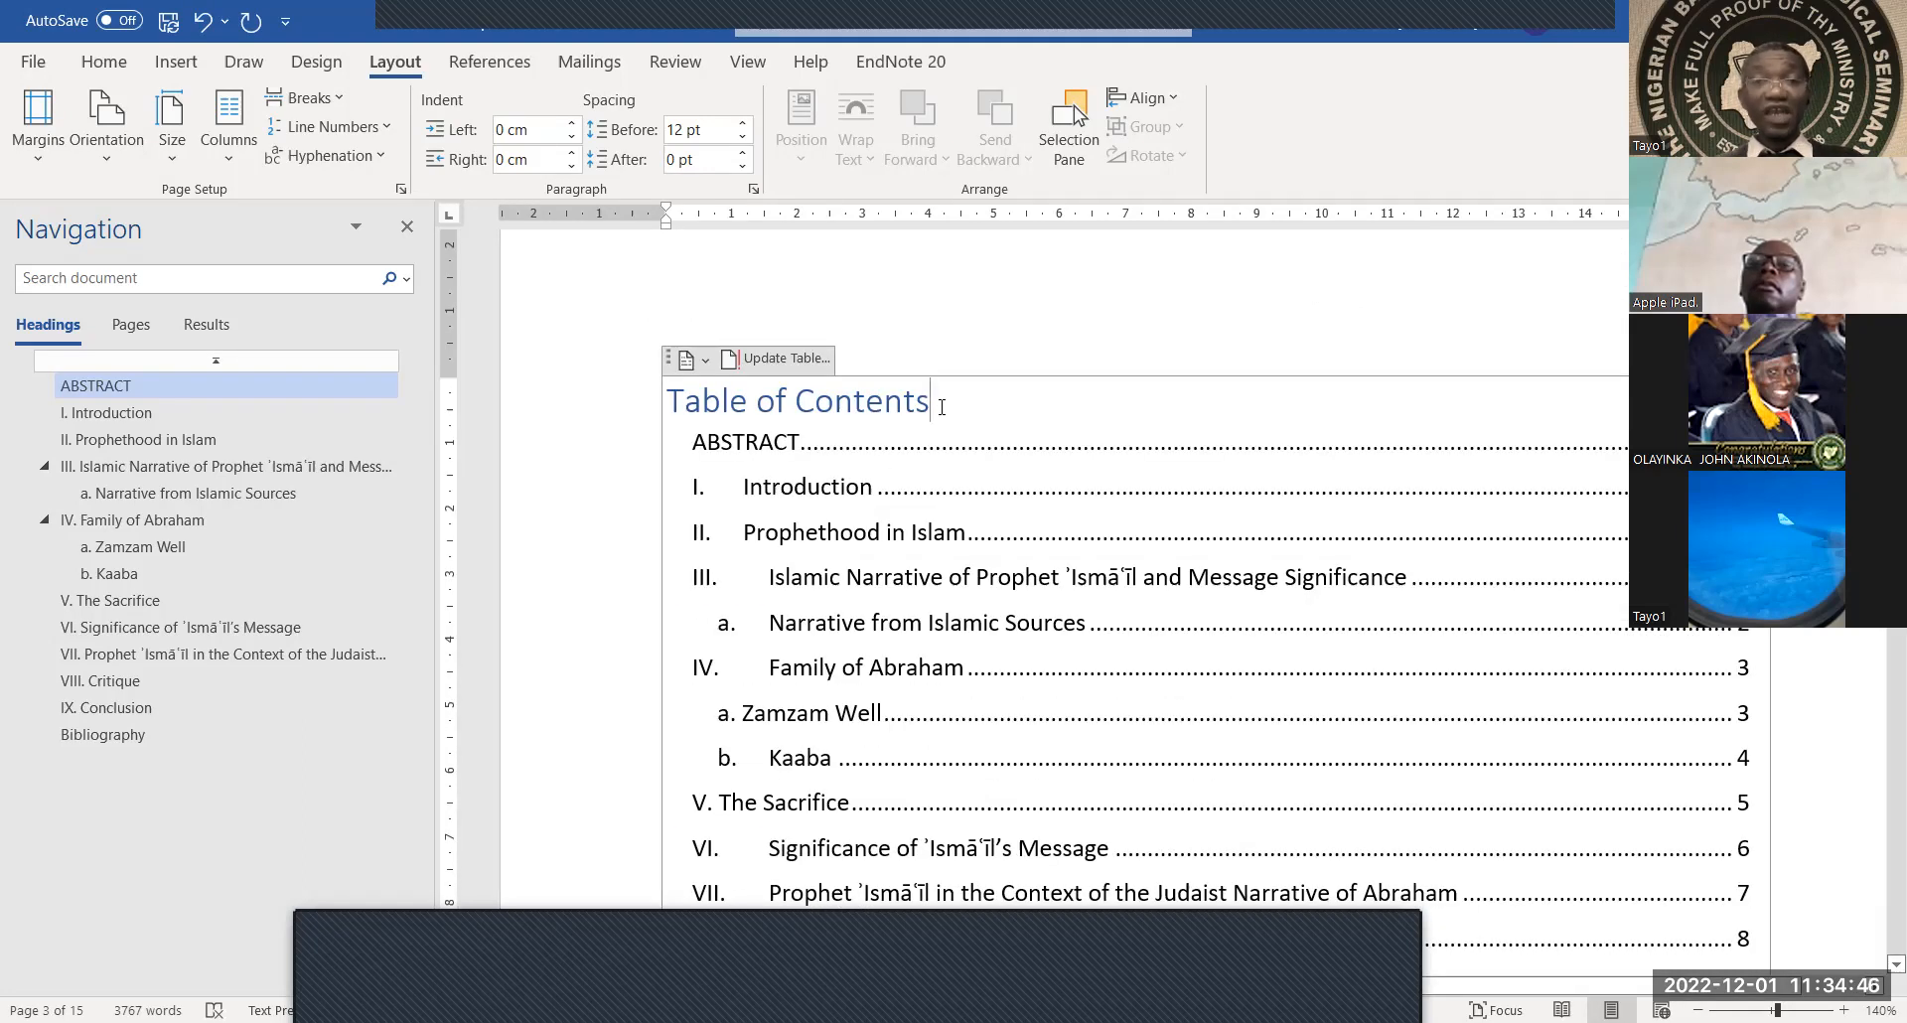
left_click_drag(941, 405, 667, 412)
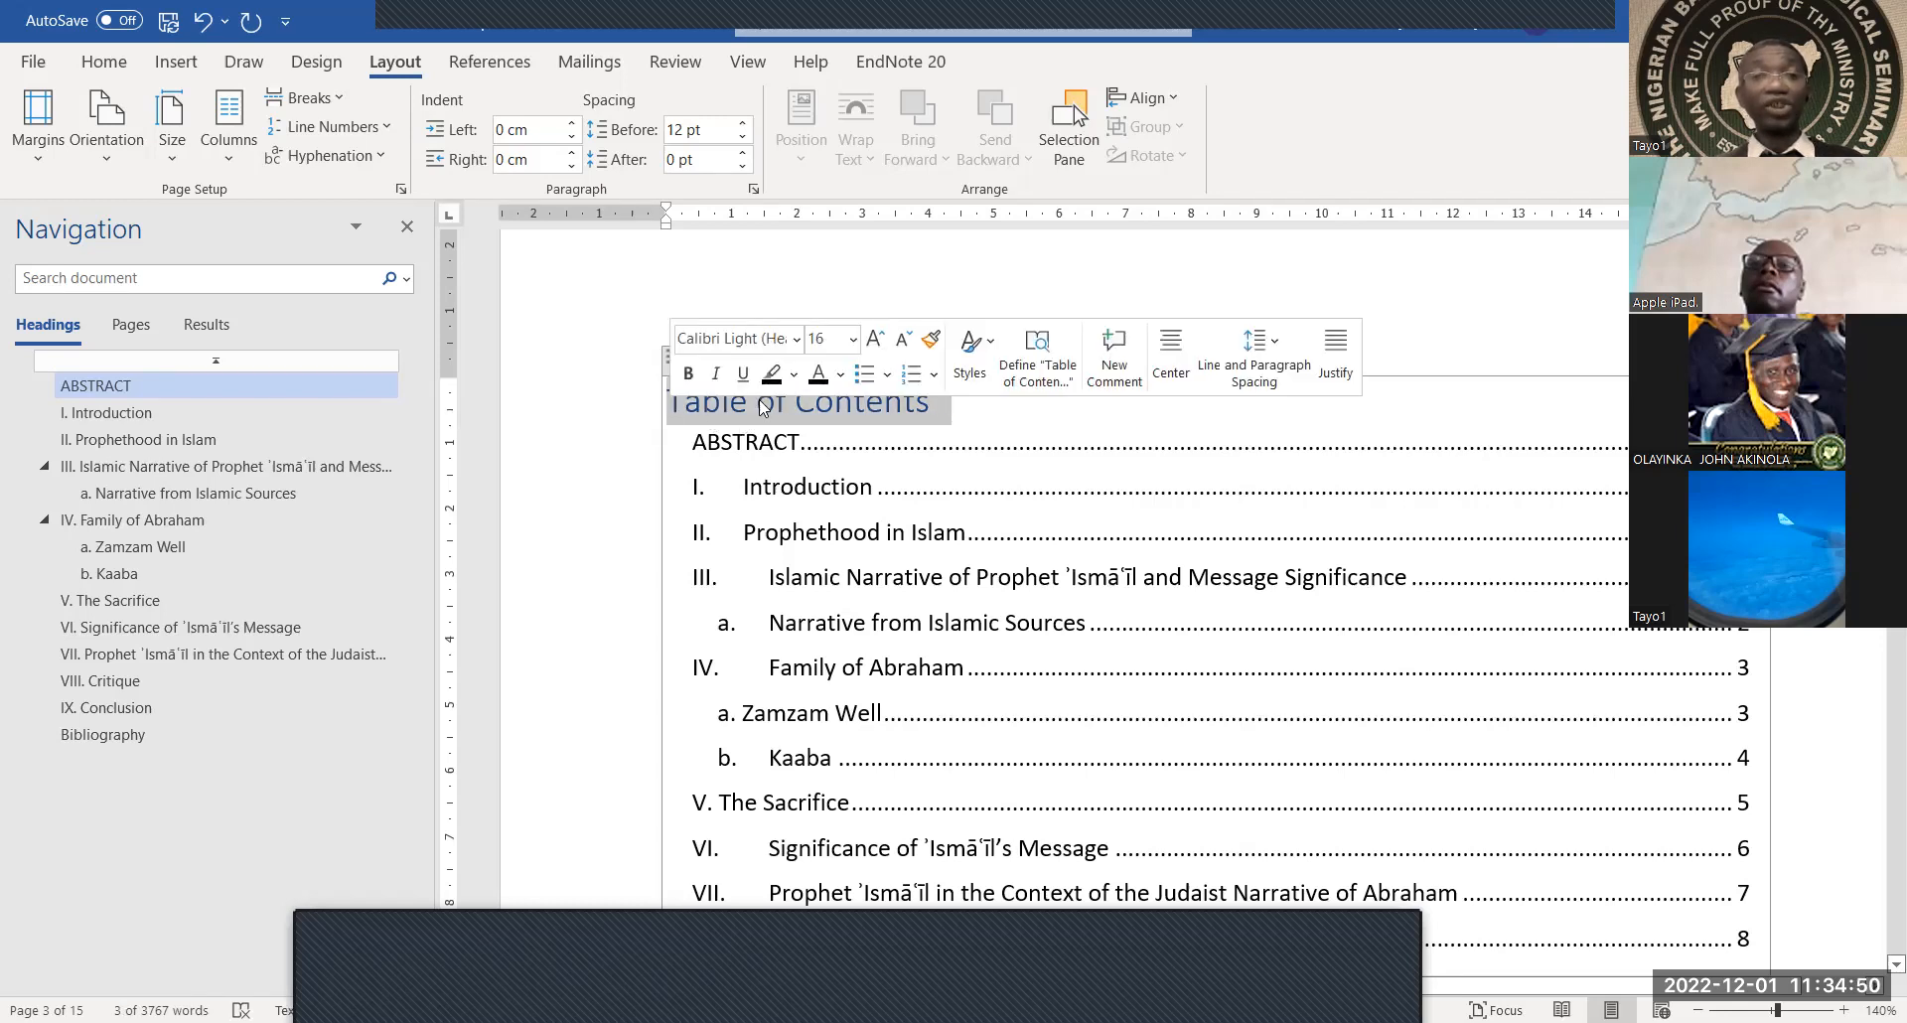
left_click(842, 375)
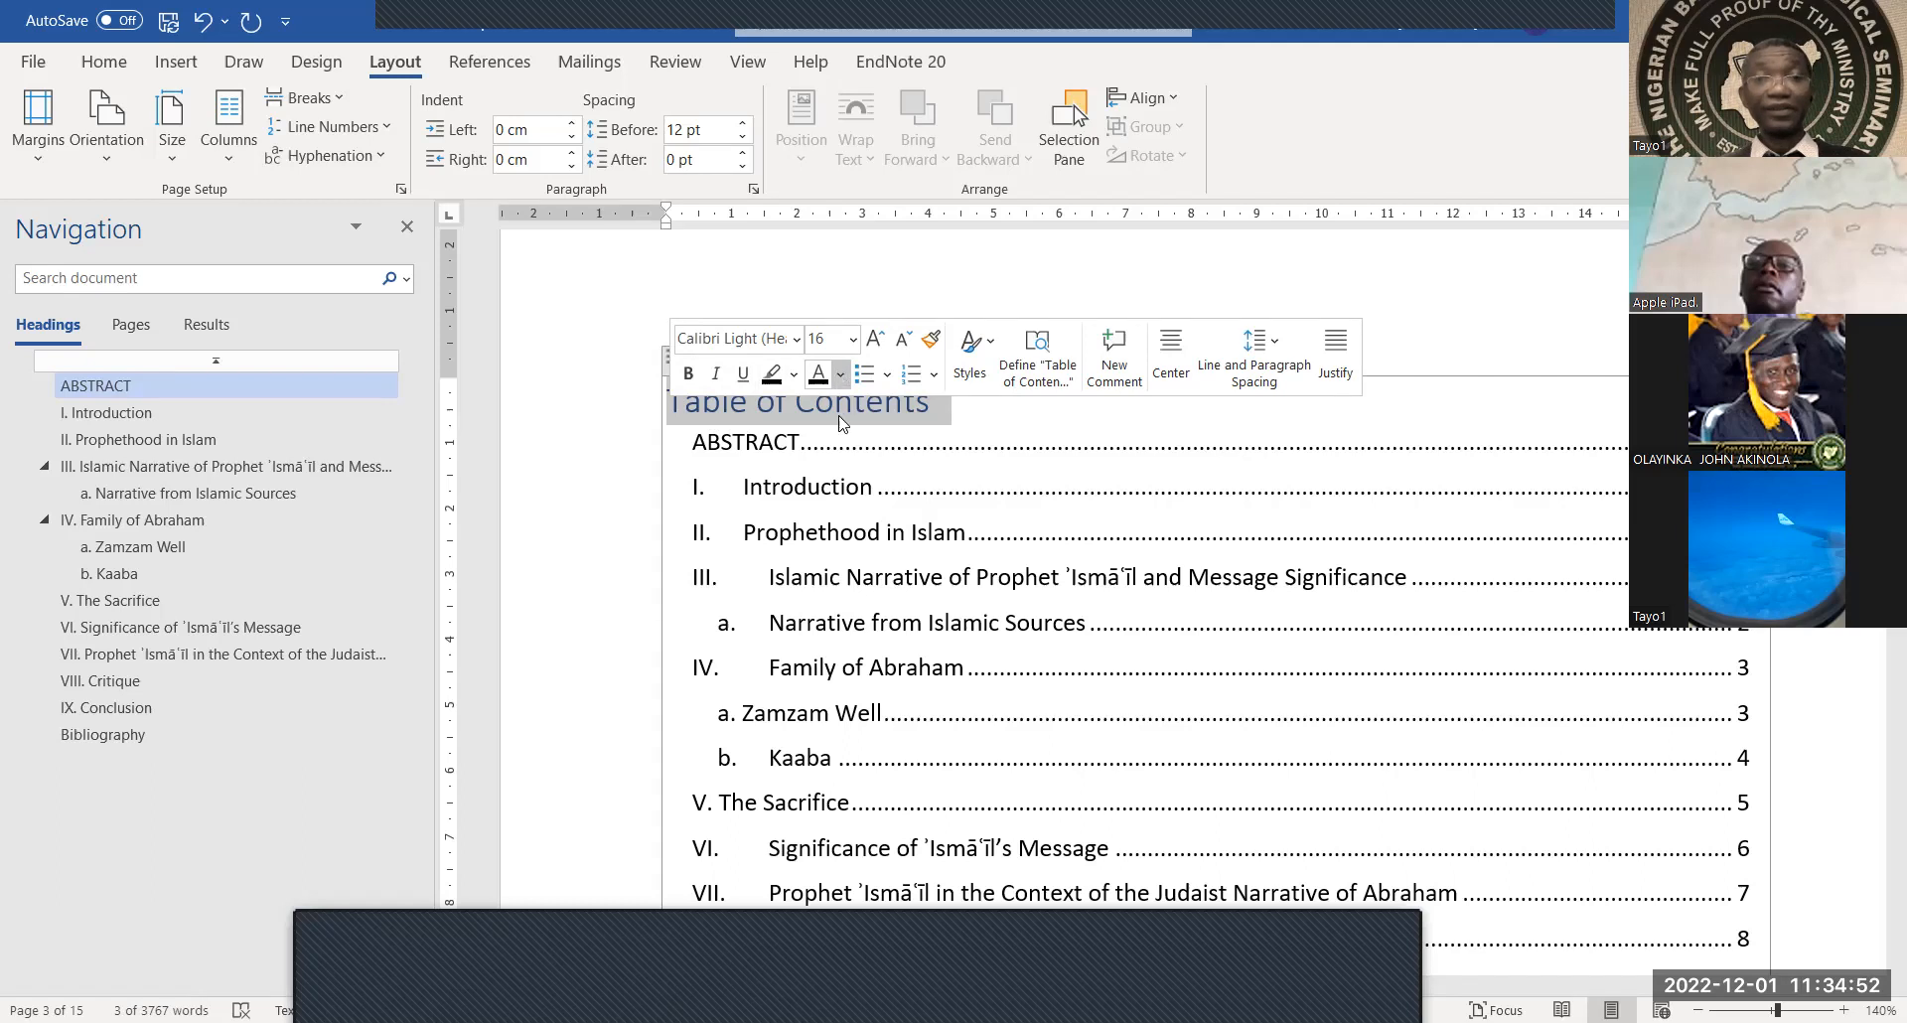
left_click(841, 412)
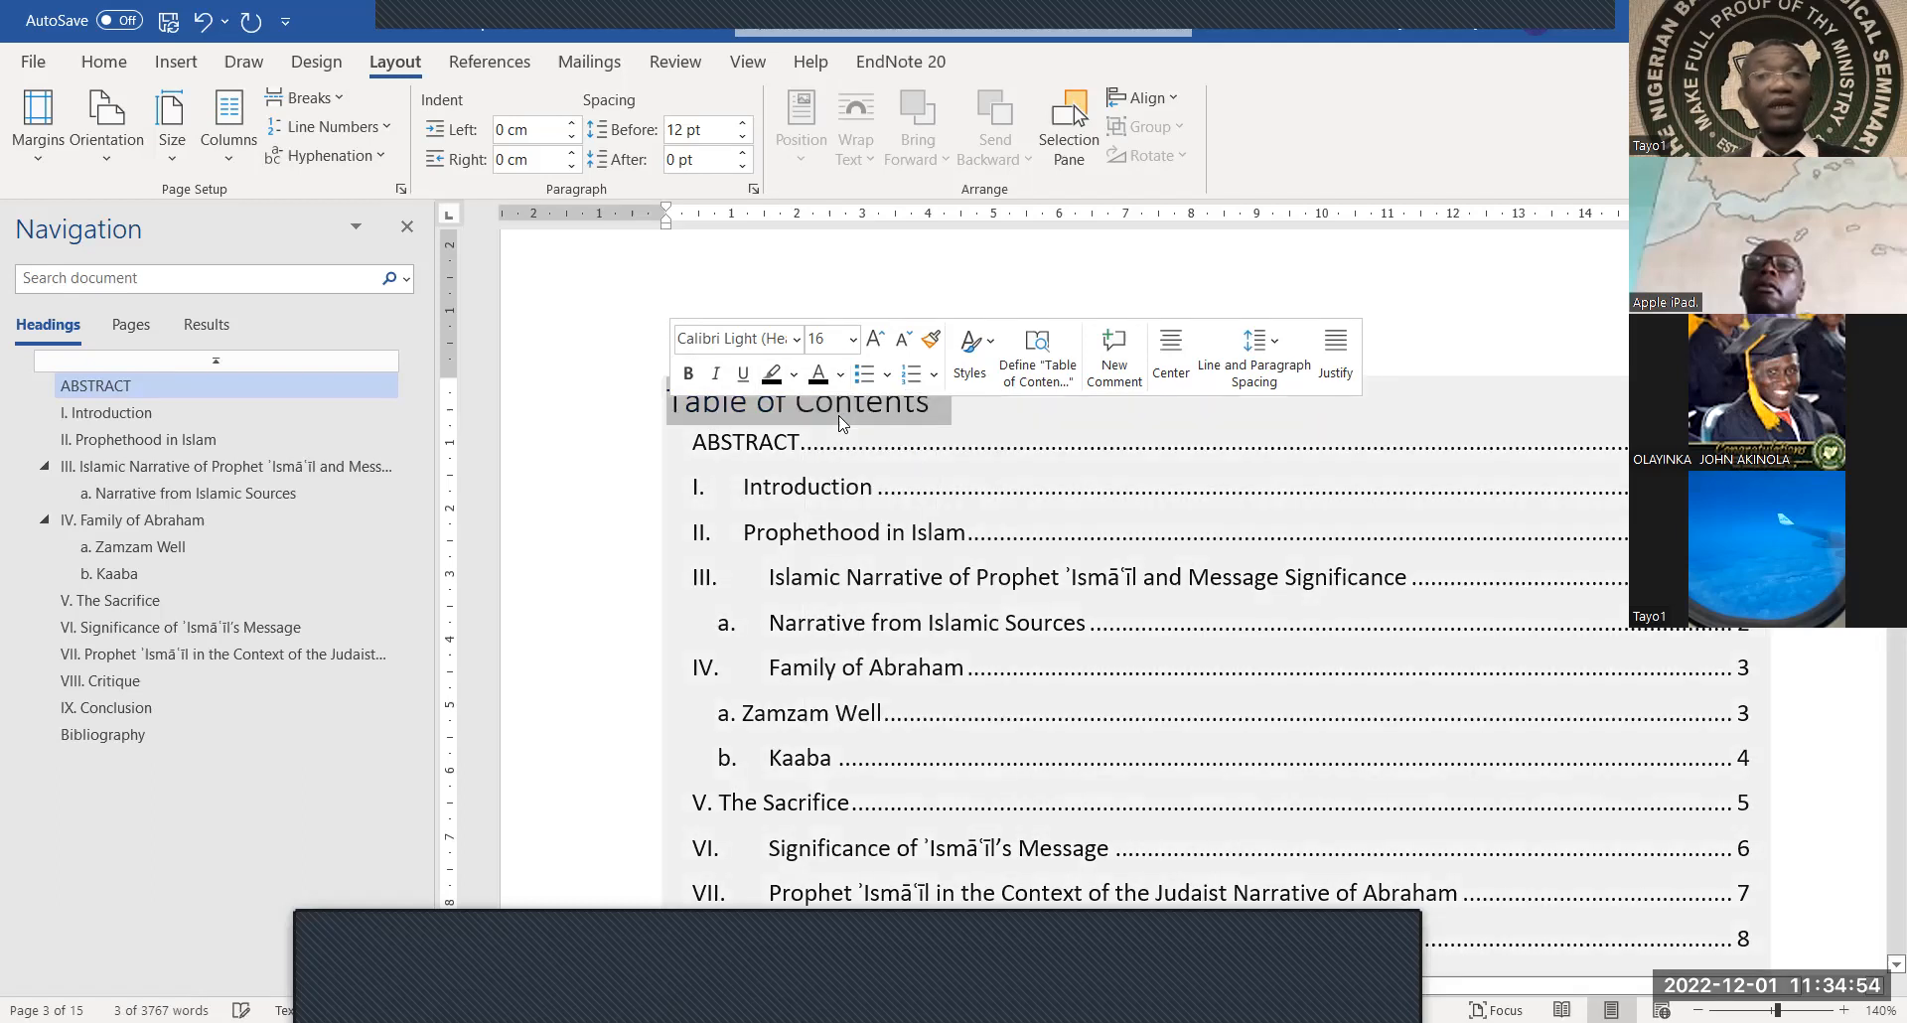
left_click(1047, 248)
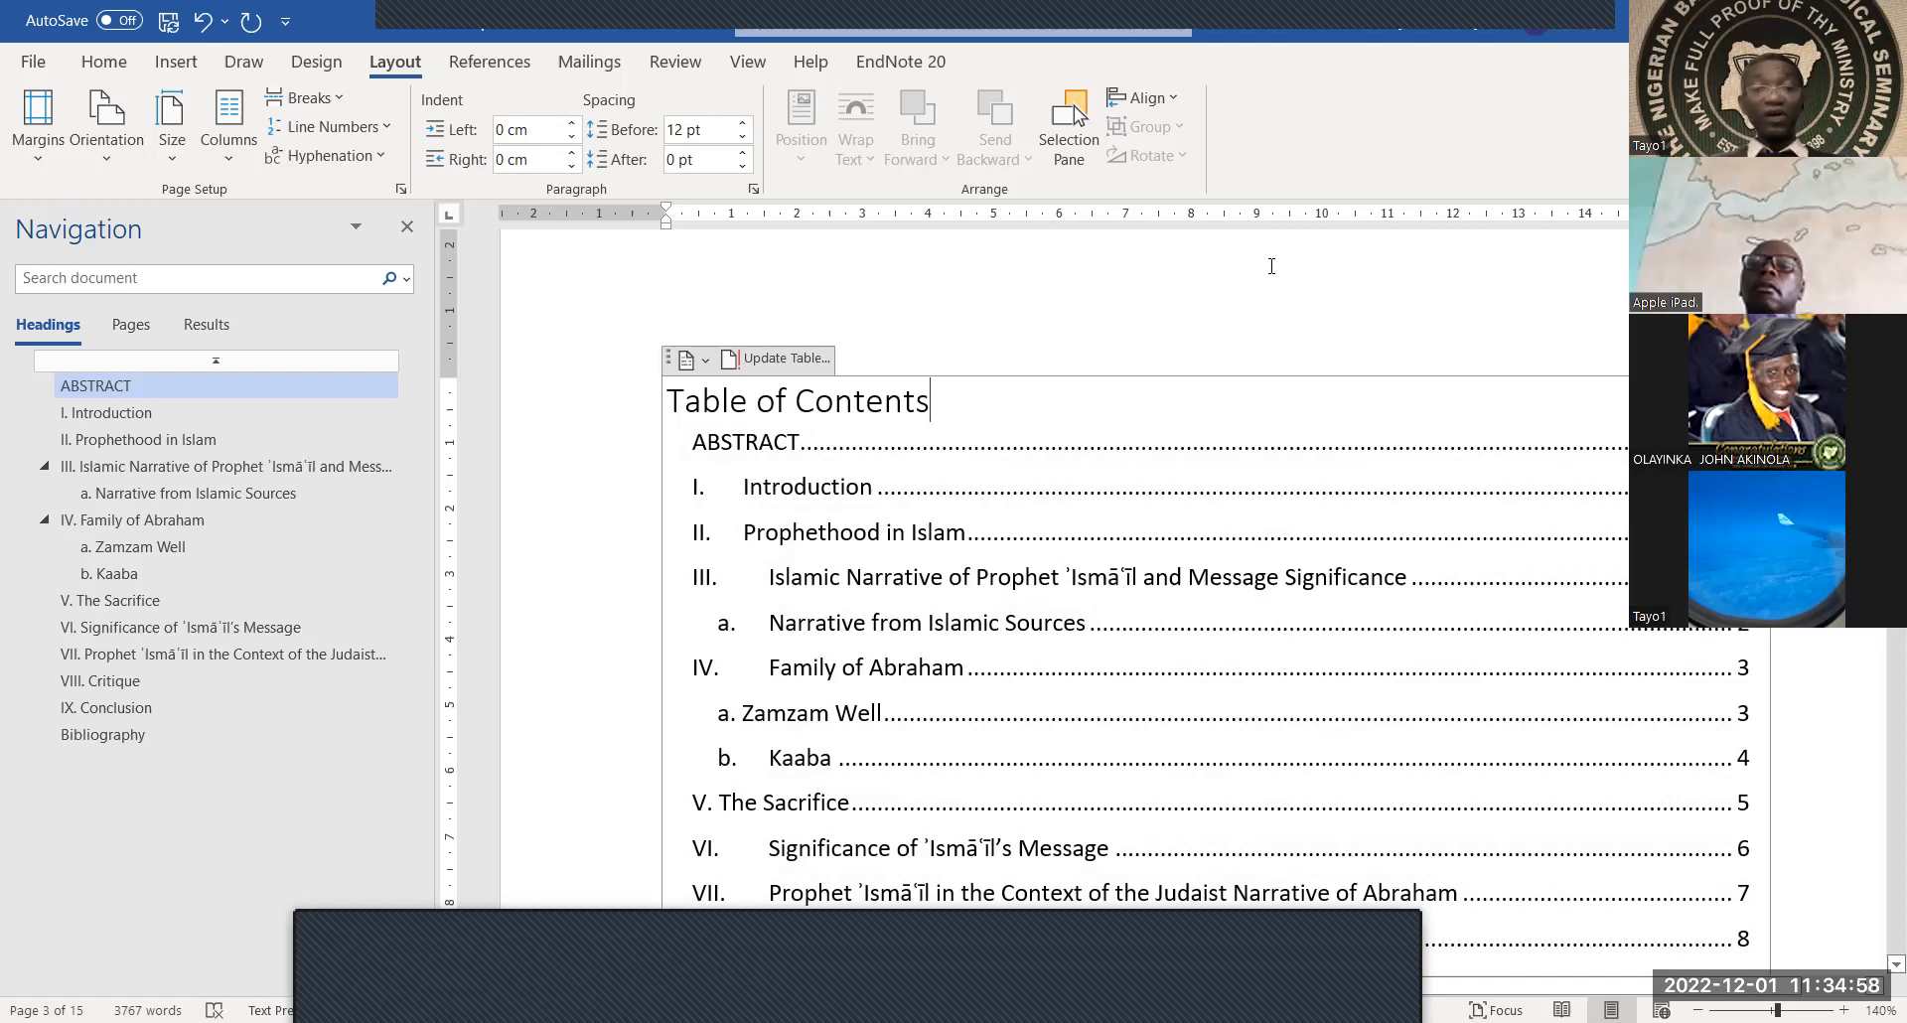
Update the entire table of contents so it lists ABSTRACT through the numbered sections
left_click(736, 363)
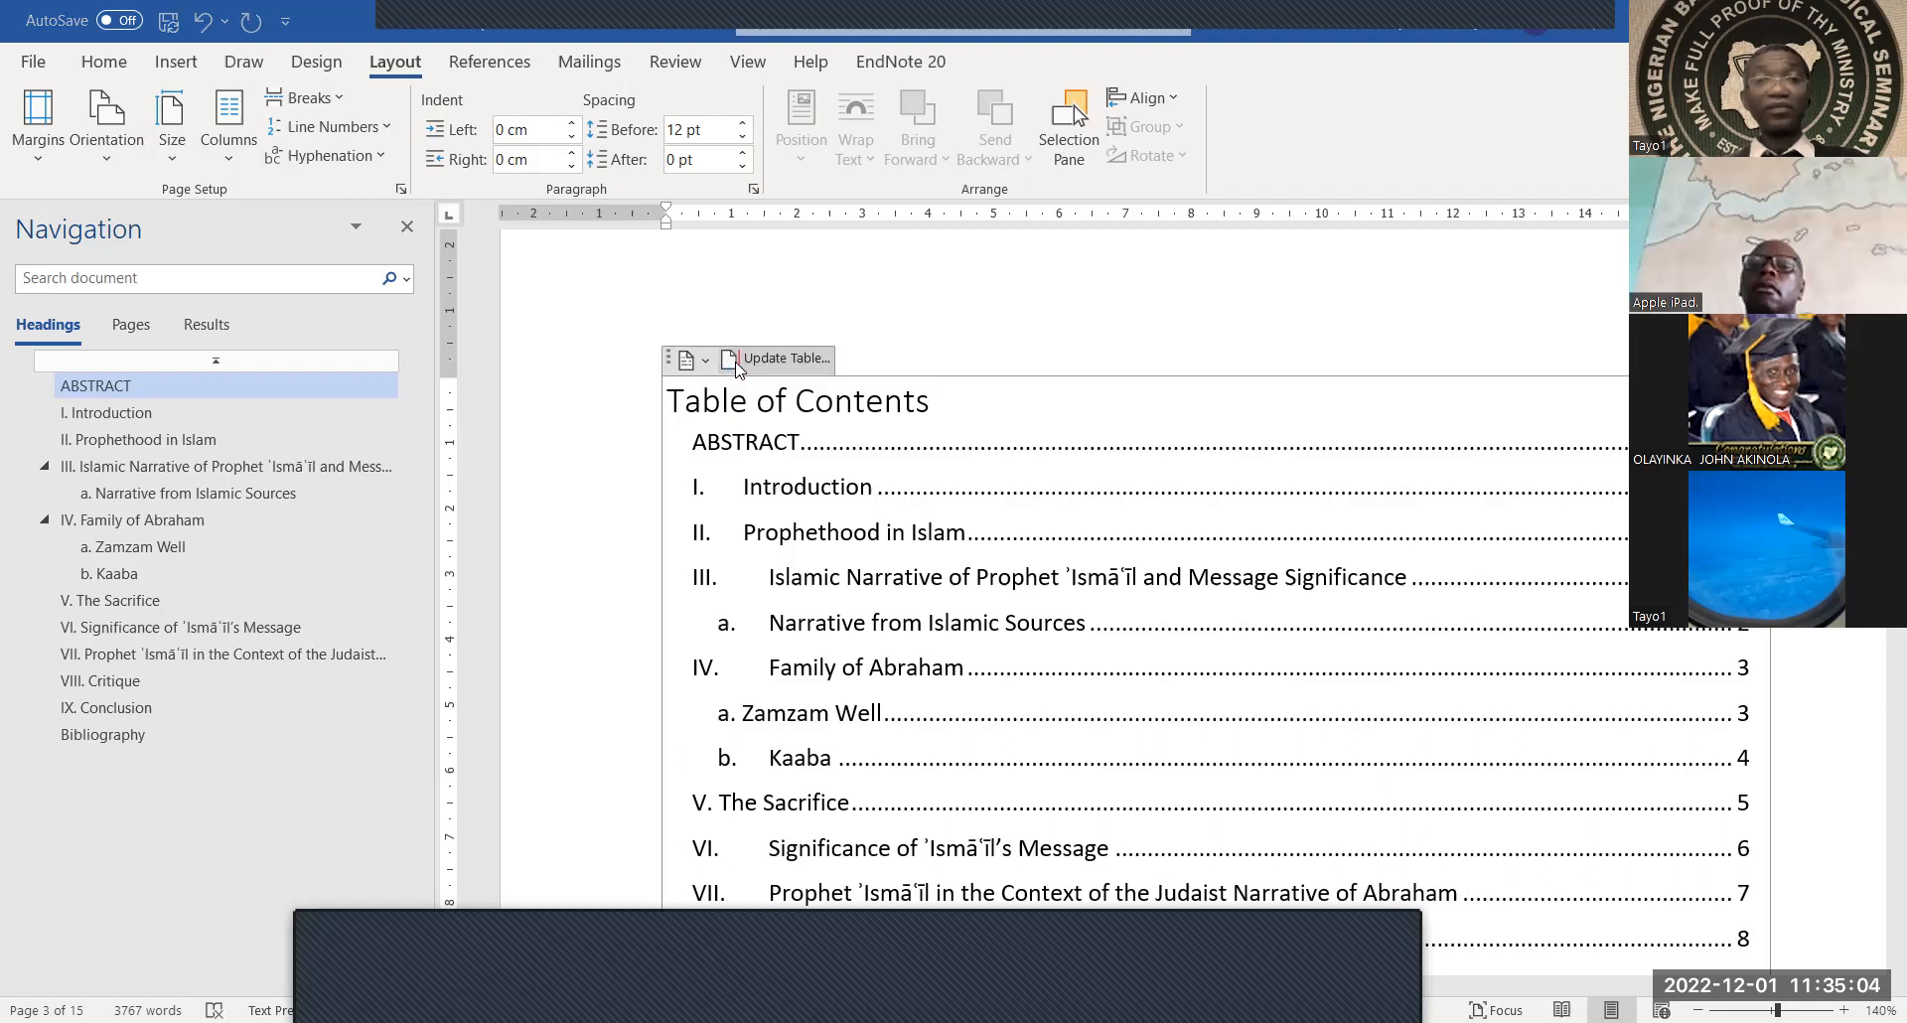
left_click(850, 527)
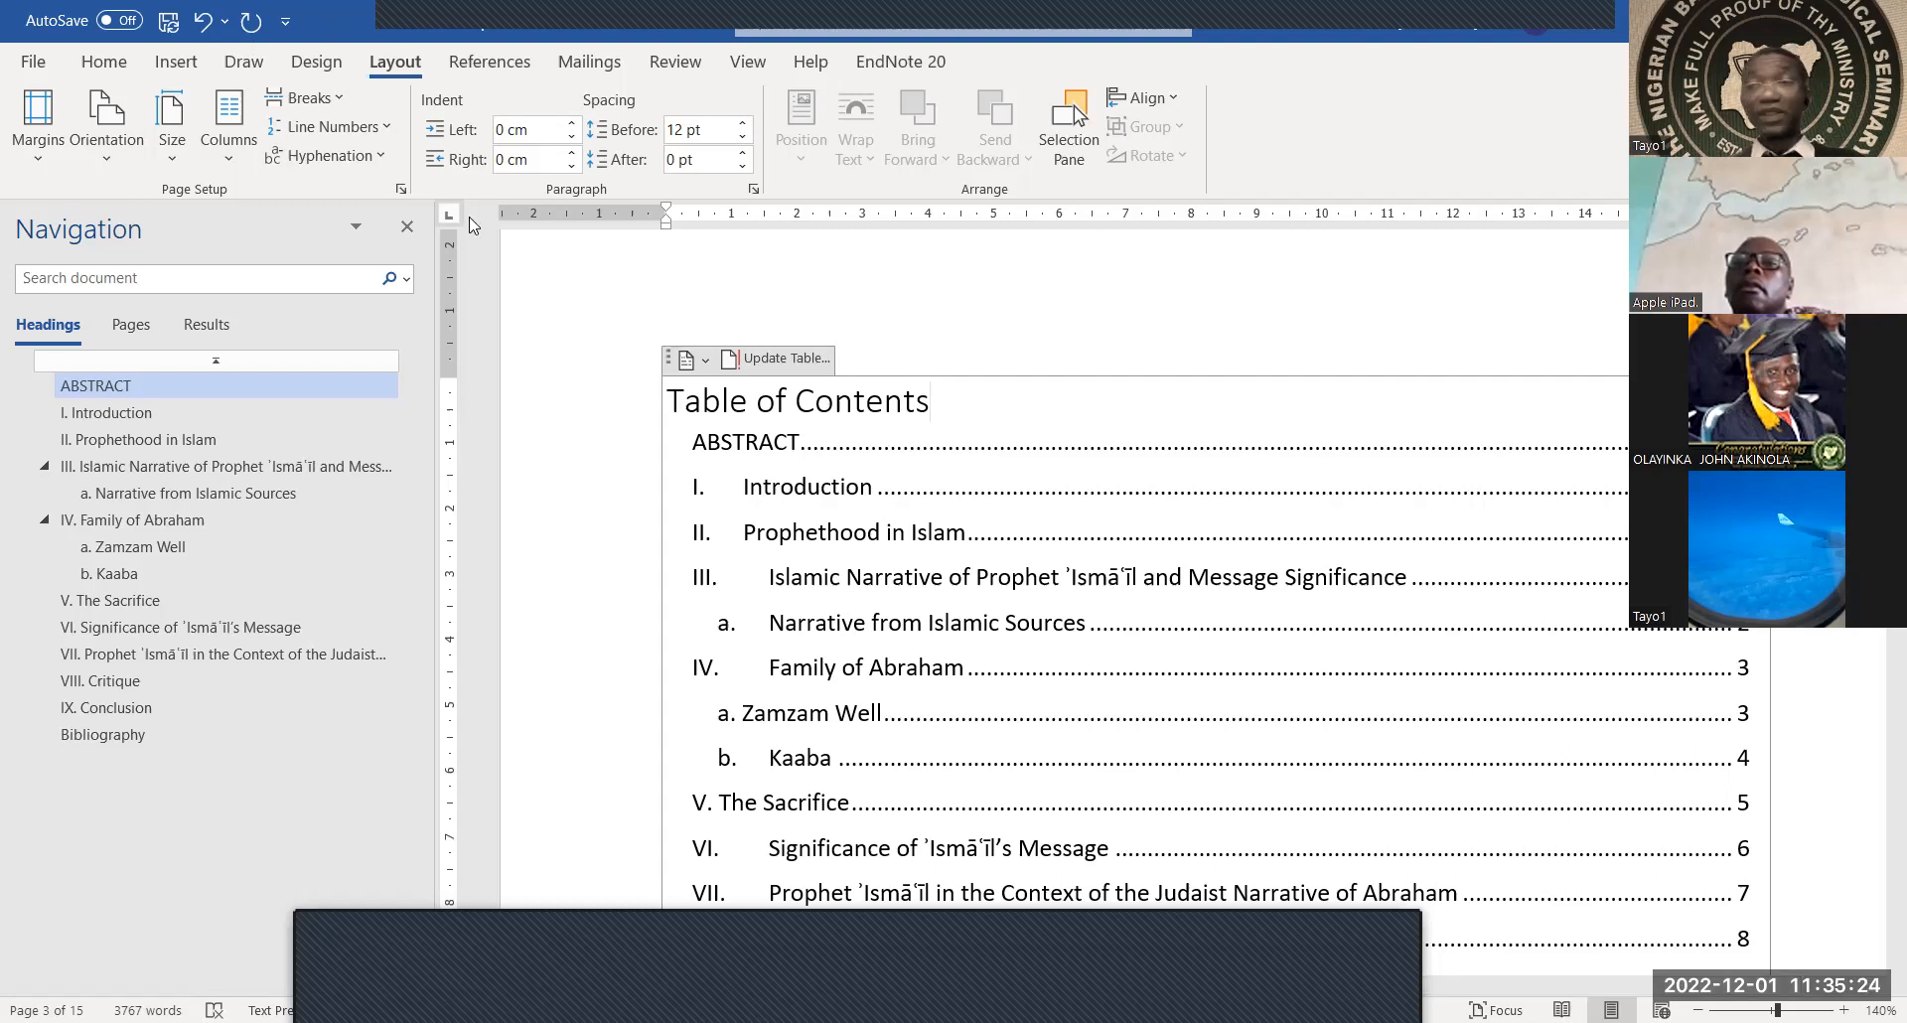
left_click(94, 72)
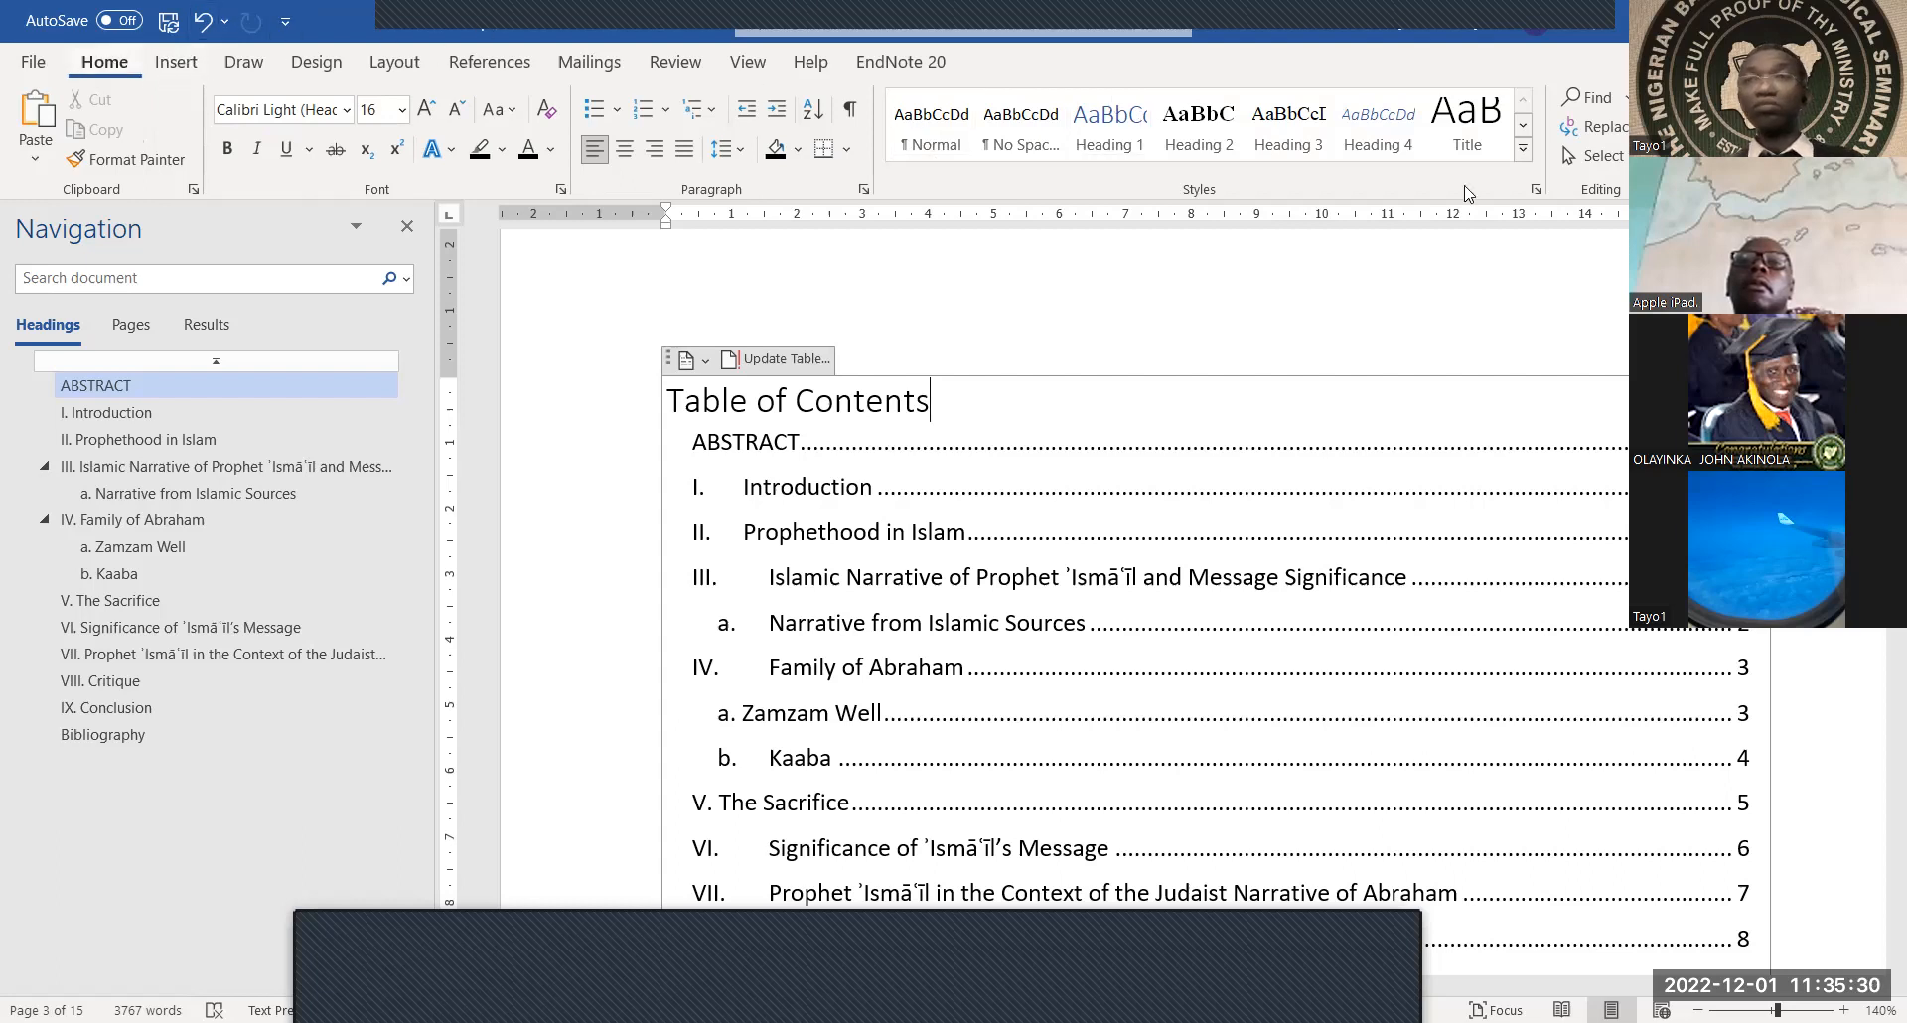
Apply Heading 2 to the Table of Contents title and dock the Styles pane full height
left_click(1536, 189)
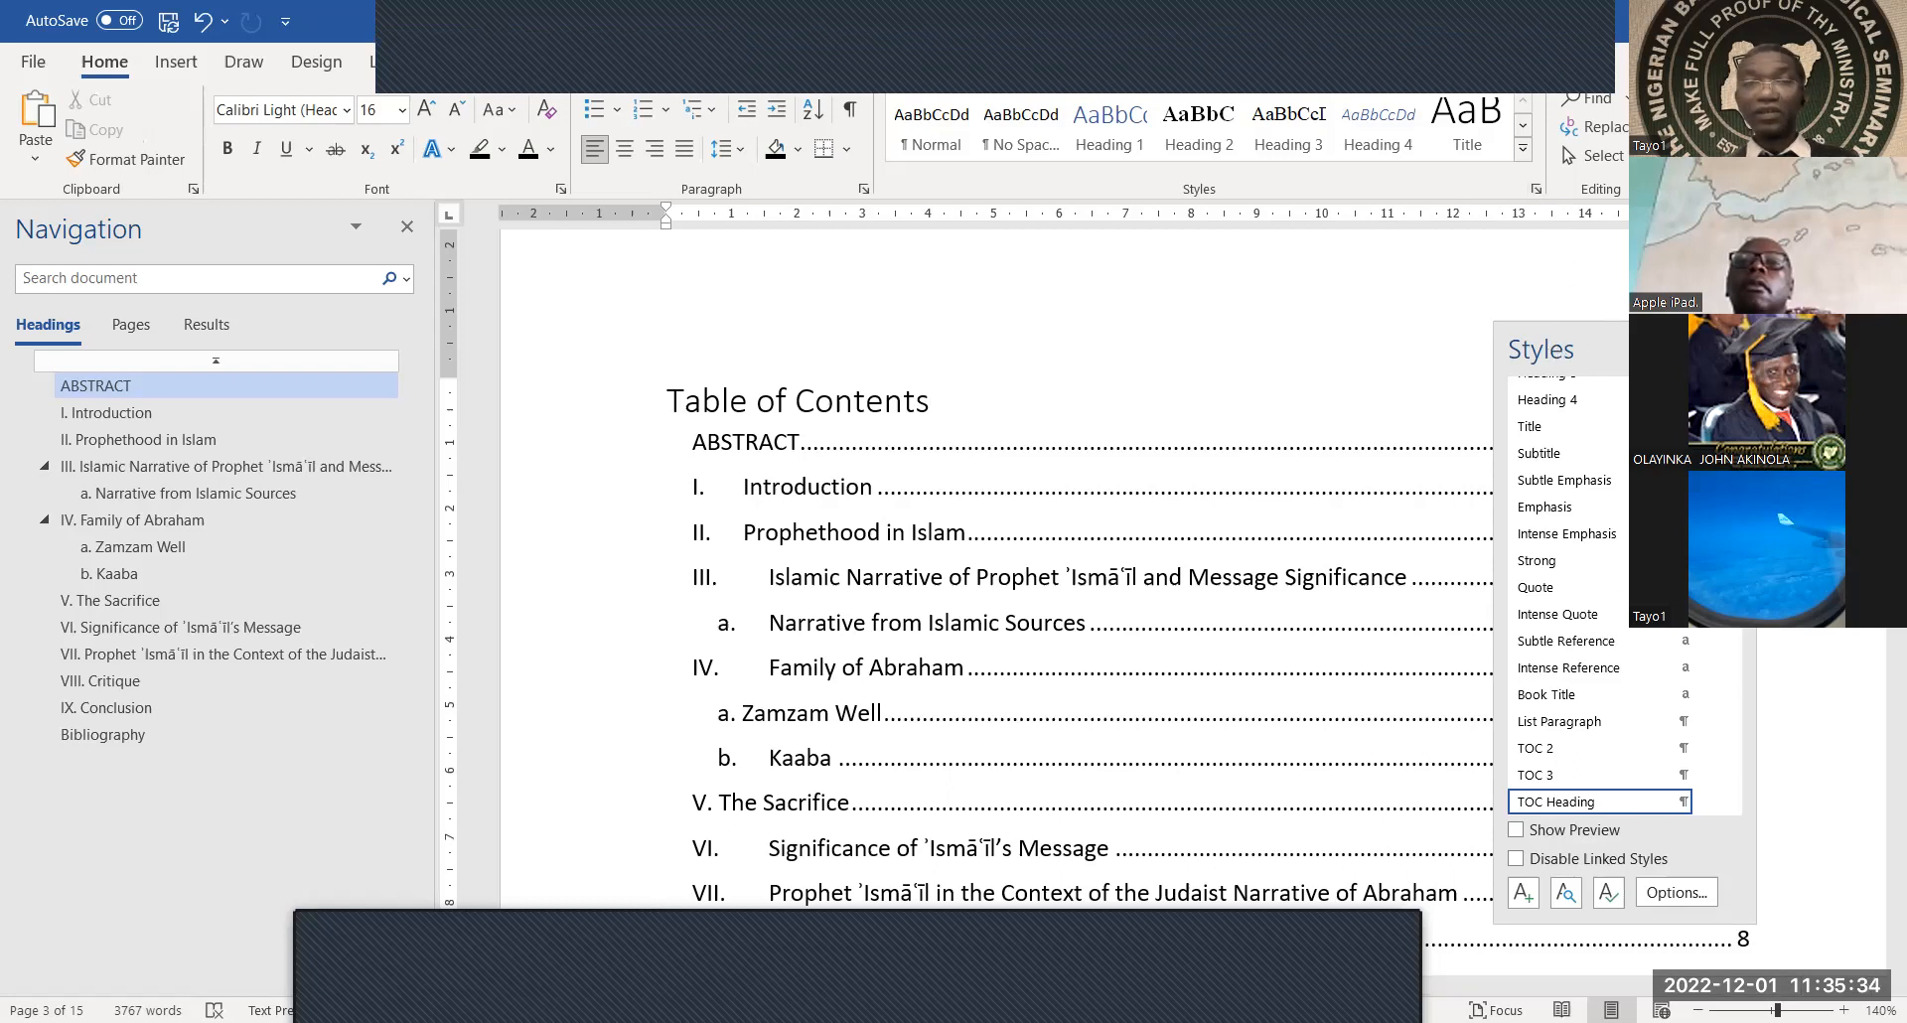
left_click_drag(1554, 351, 1748, 235)
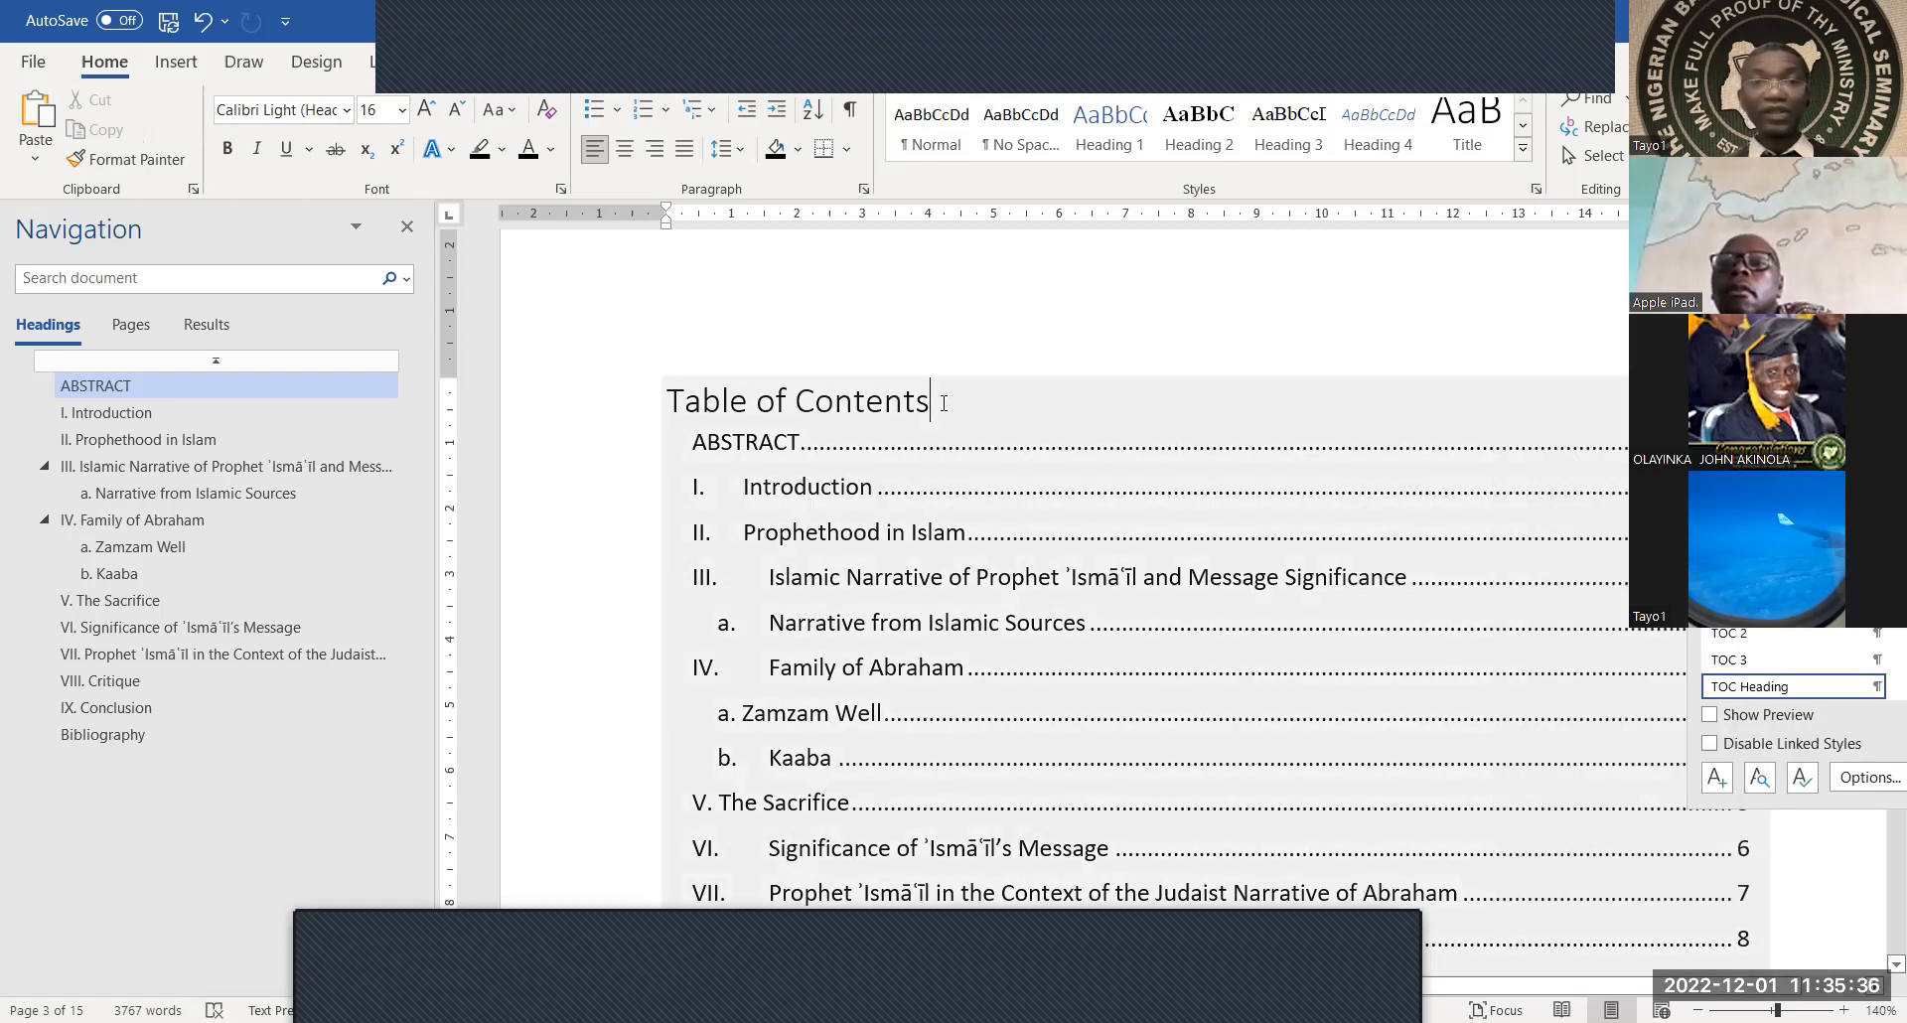
left_click_drag(674, 402, 948, 402)
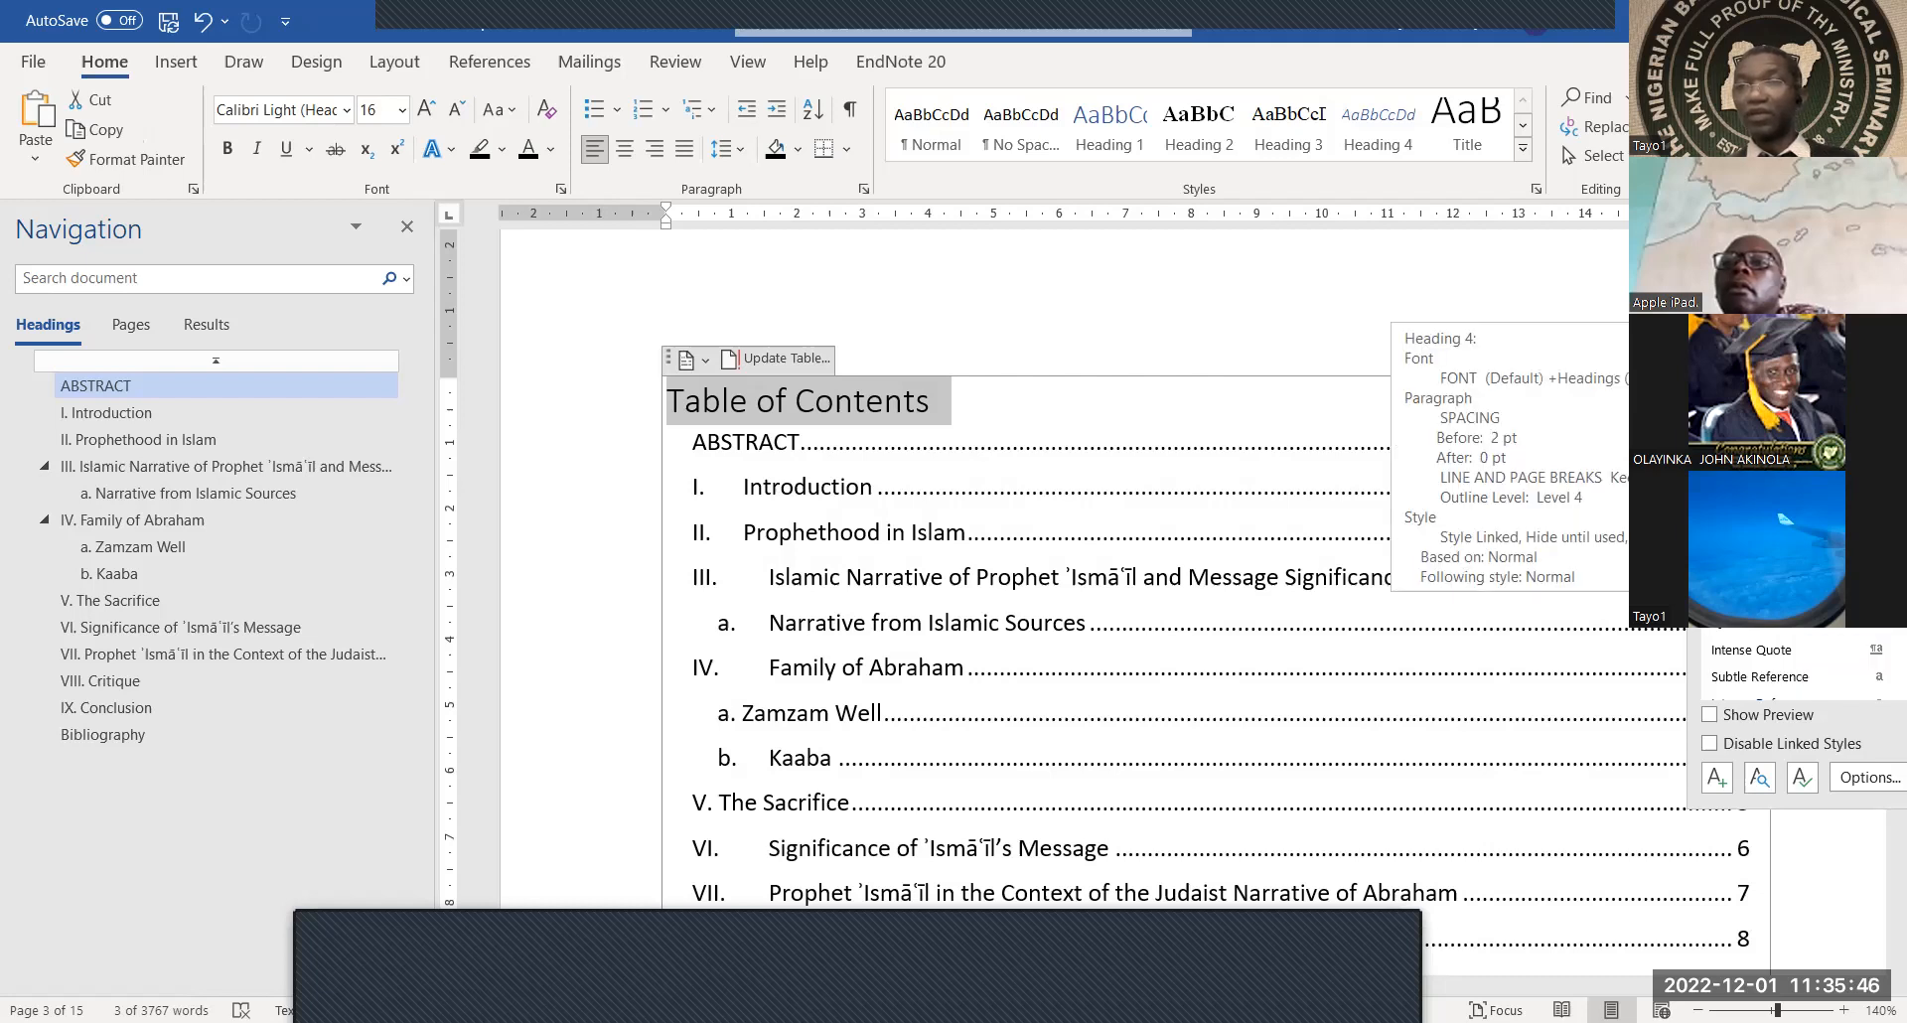
left_click(1758, 381)
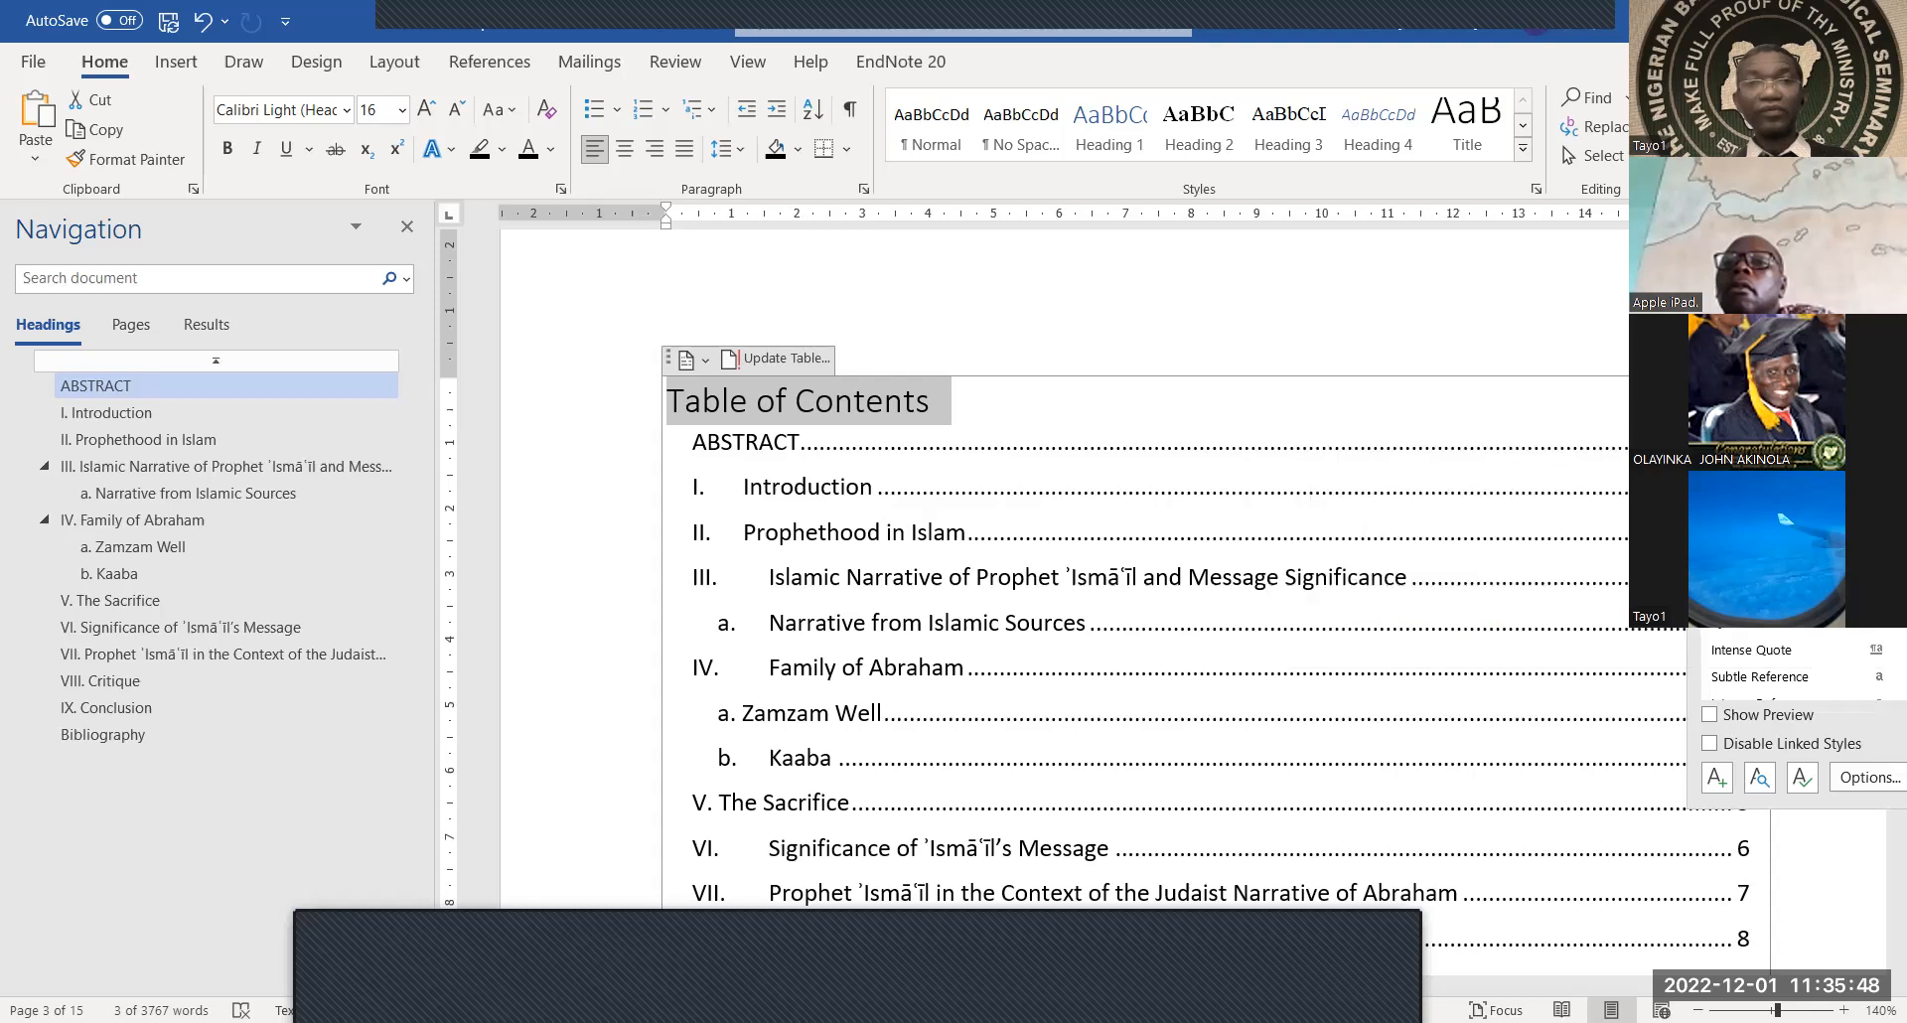
left_click(916, 405)
left_click_drag(916, 406, 693, 399)
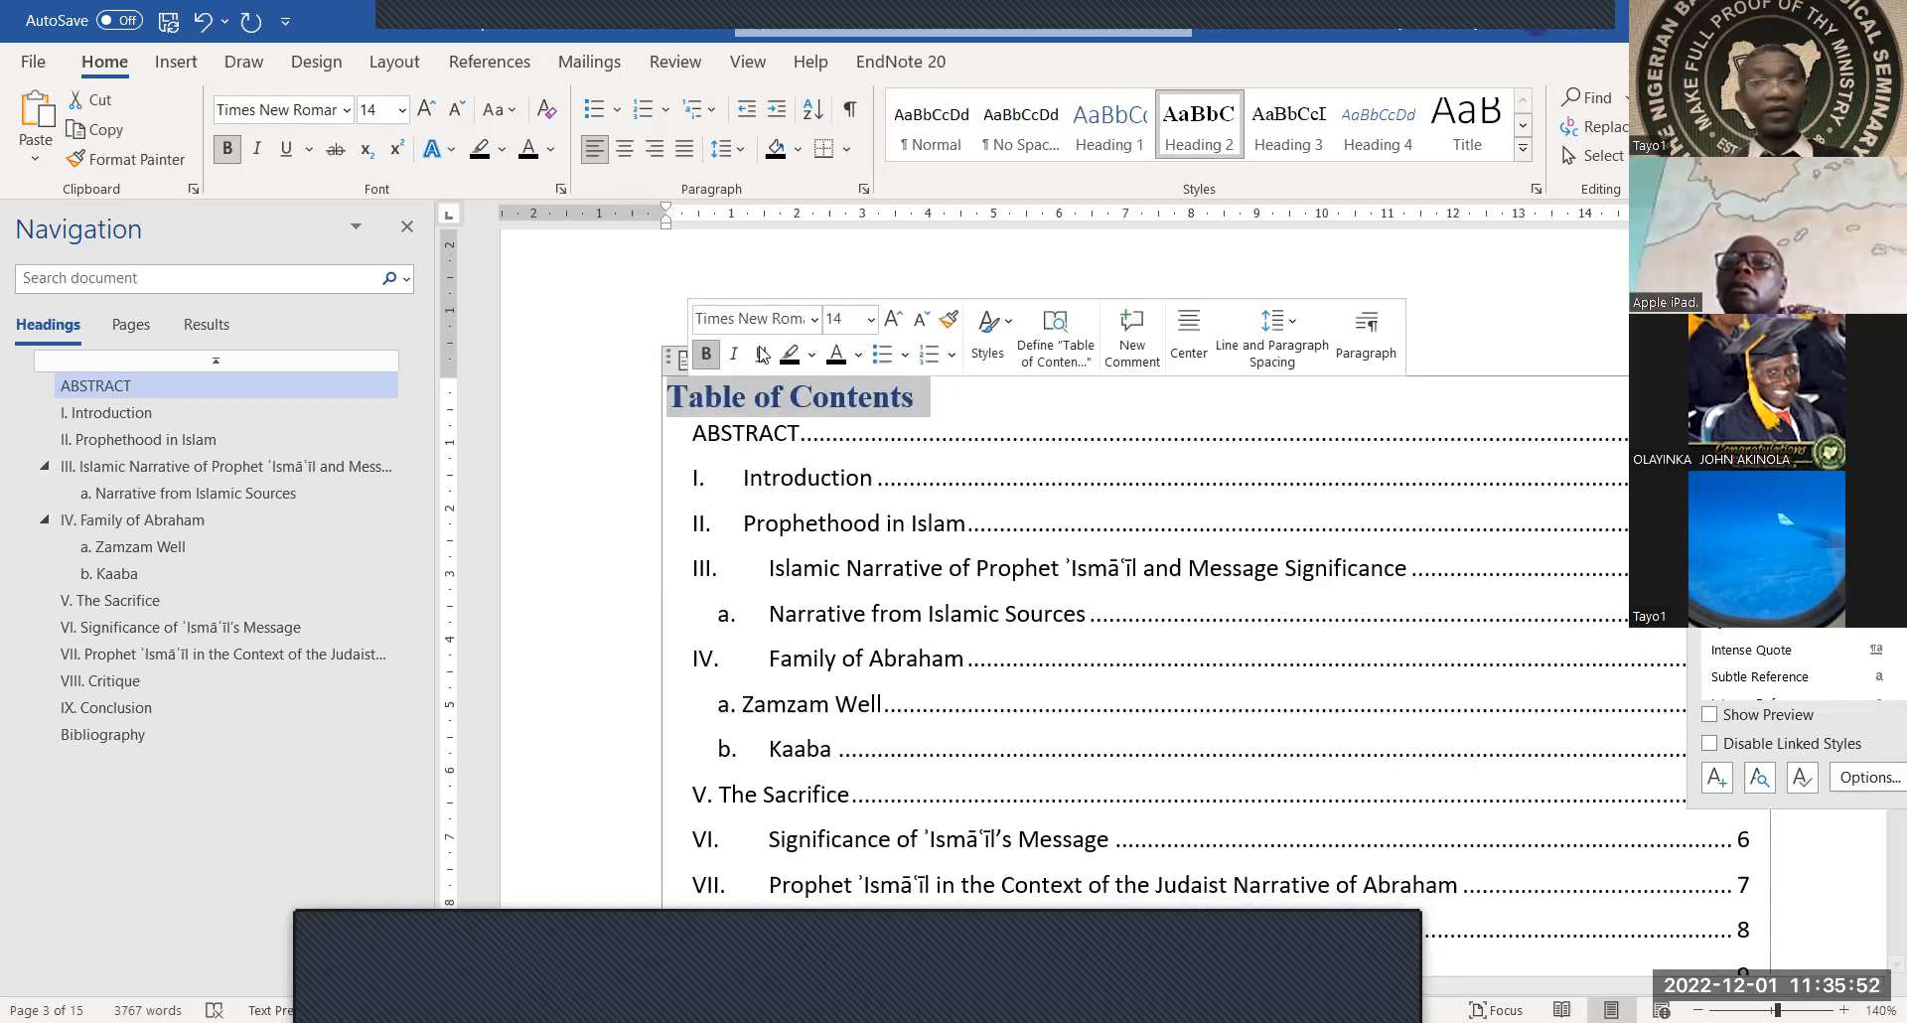
left_click(856, 285)
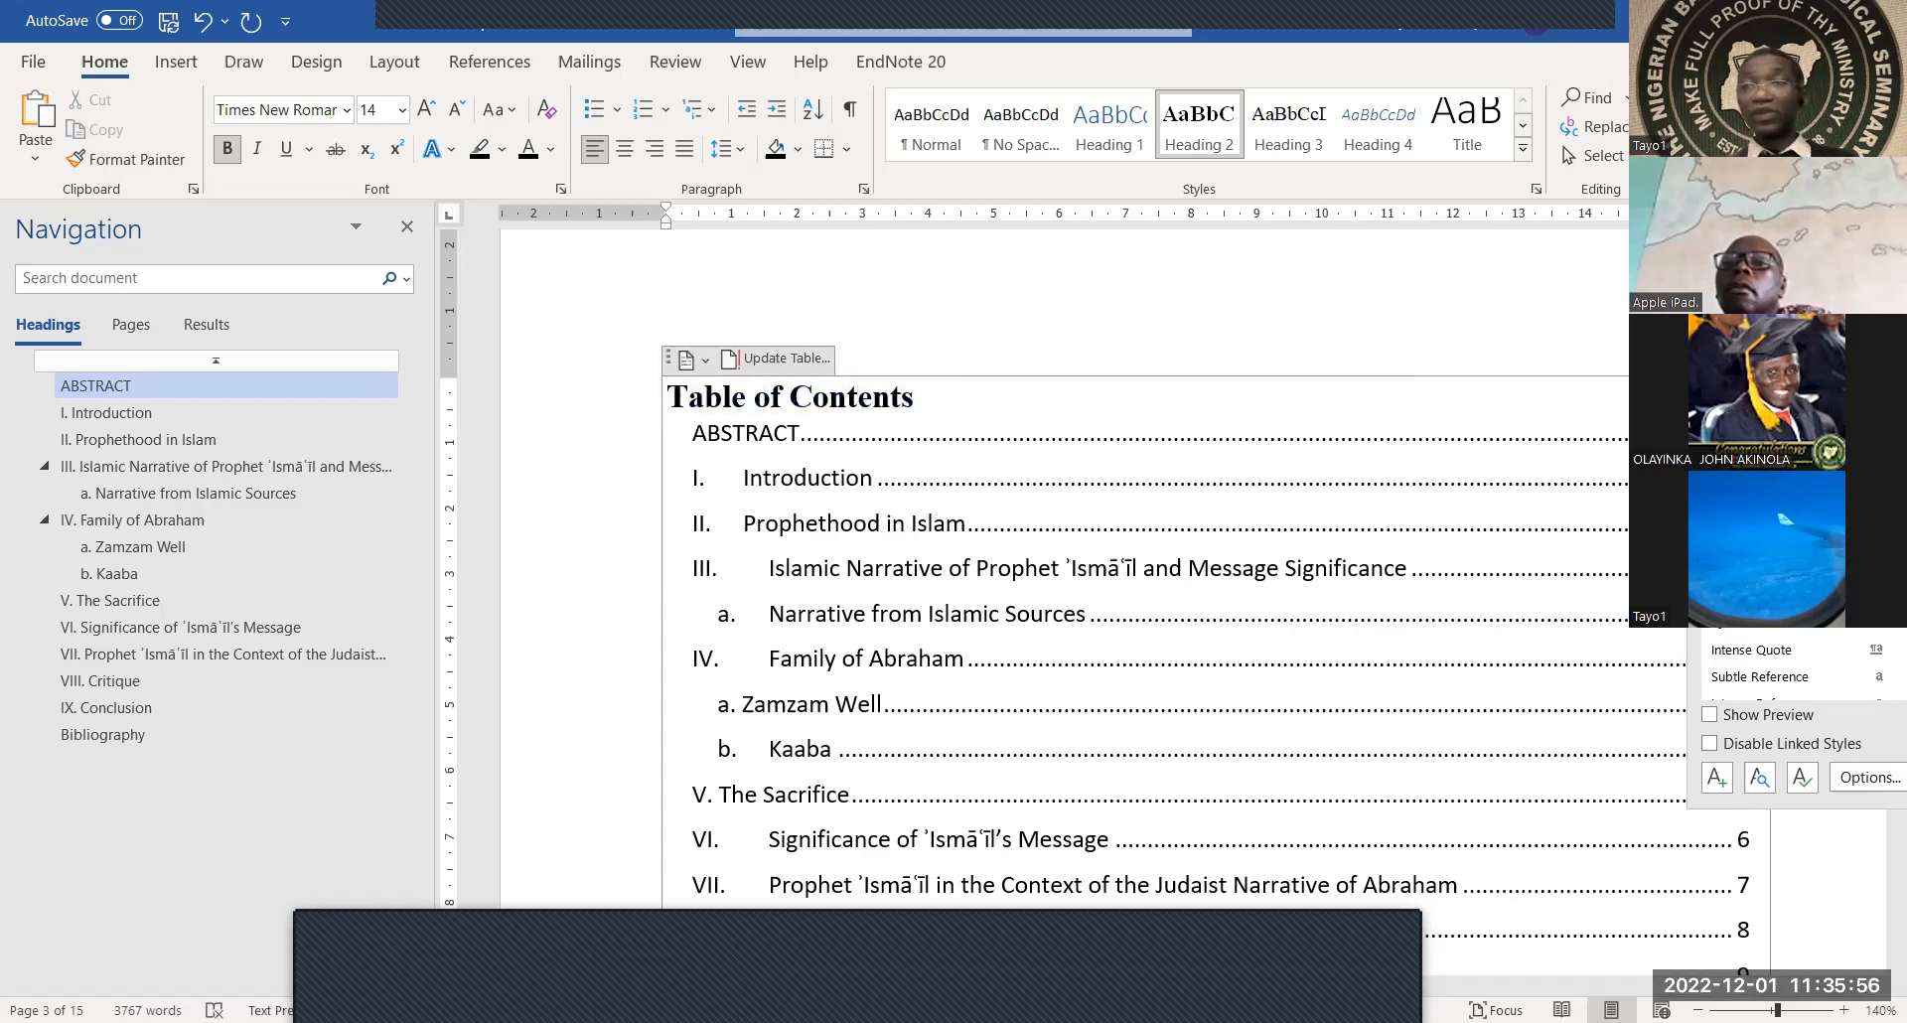
left_click_drag(1787, 235, 1877, 235)
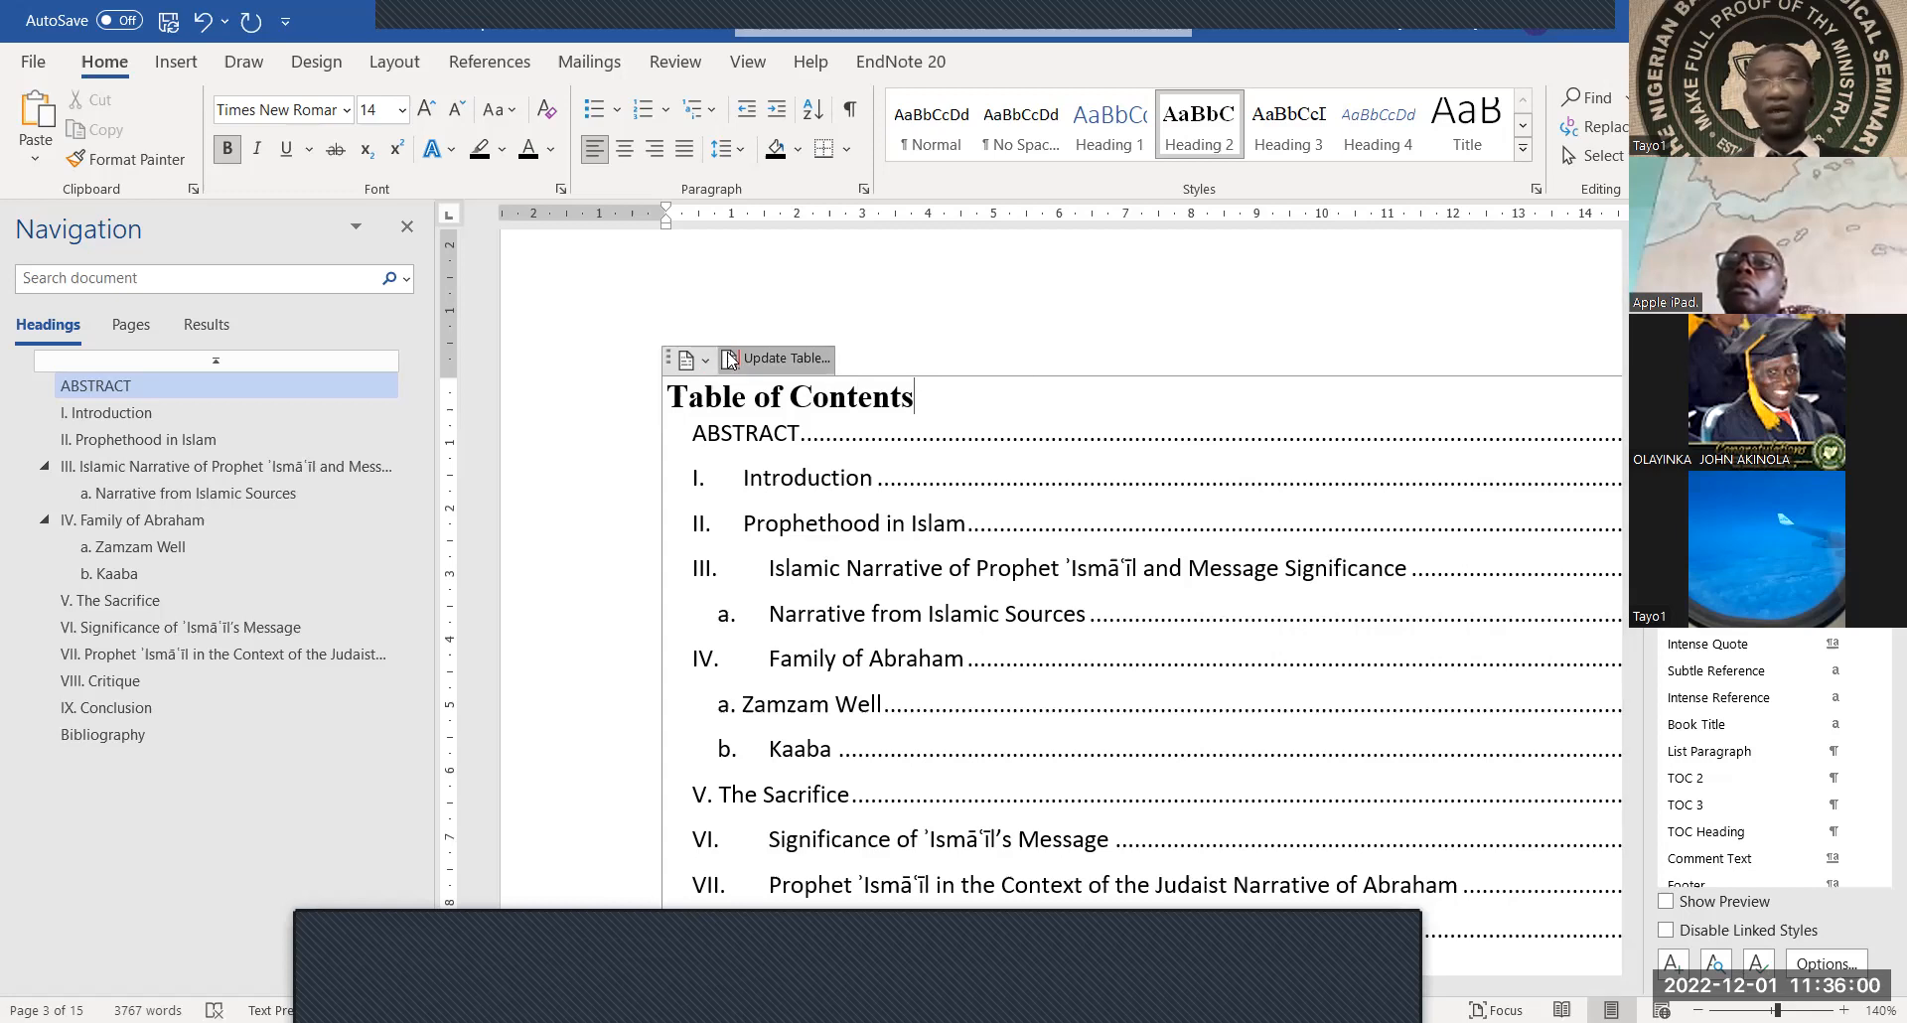
Close the Styles pane and update the entire table, now showing Introduction p.1 through Bibliography p.11
left_click(777, 359)
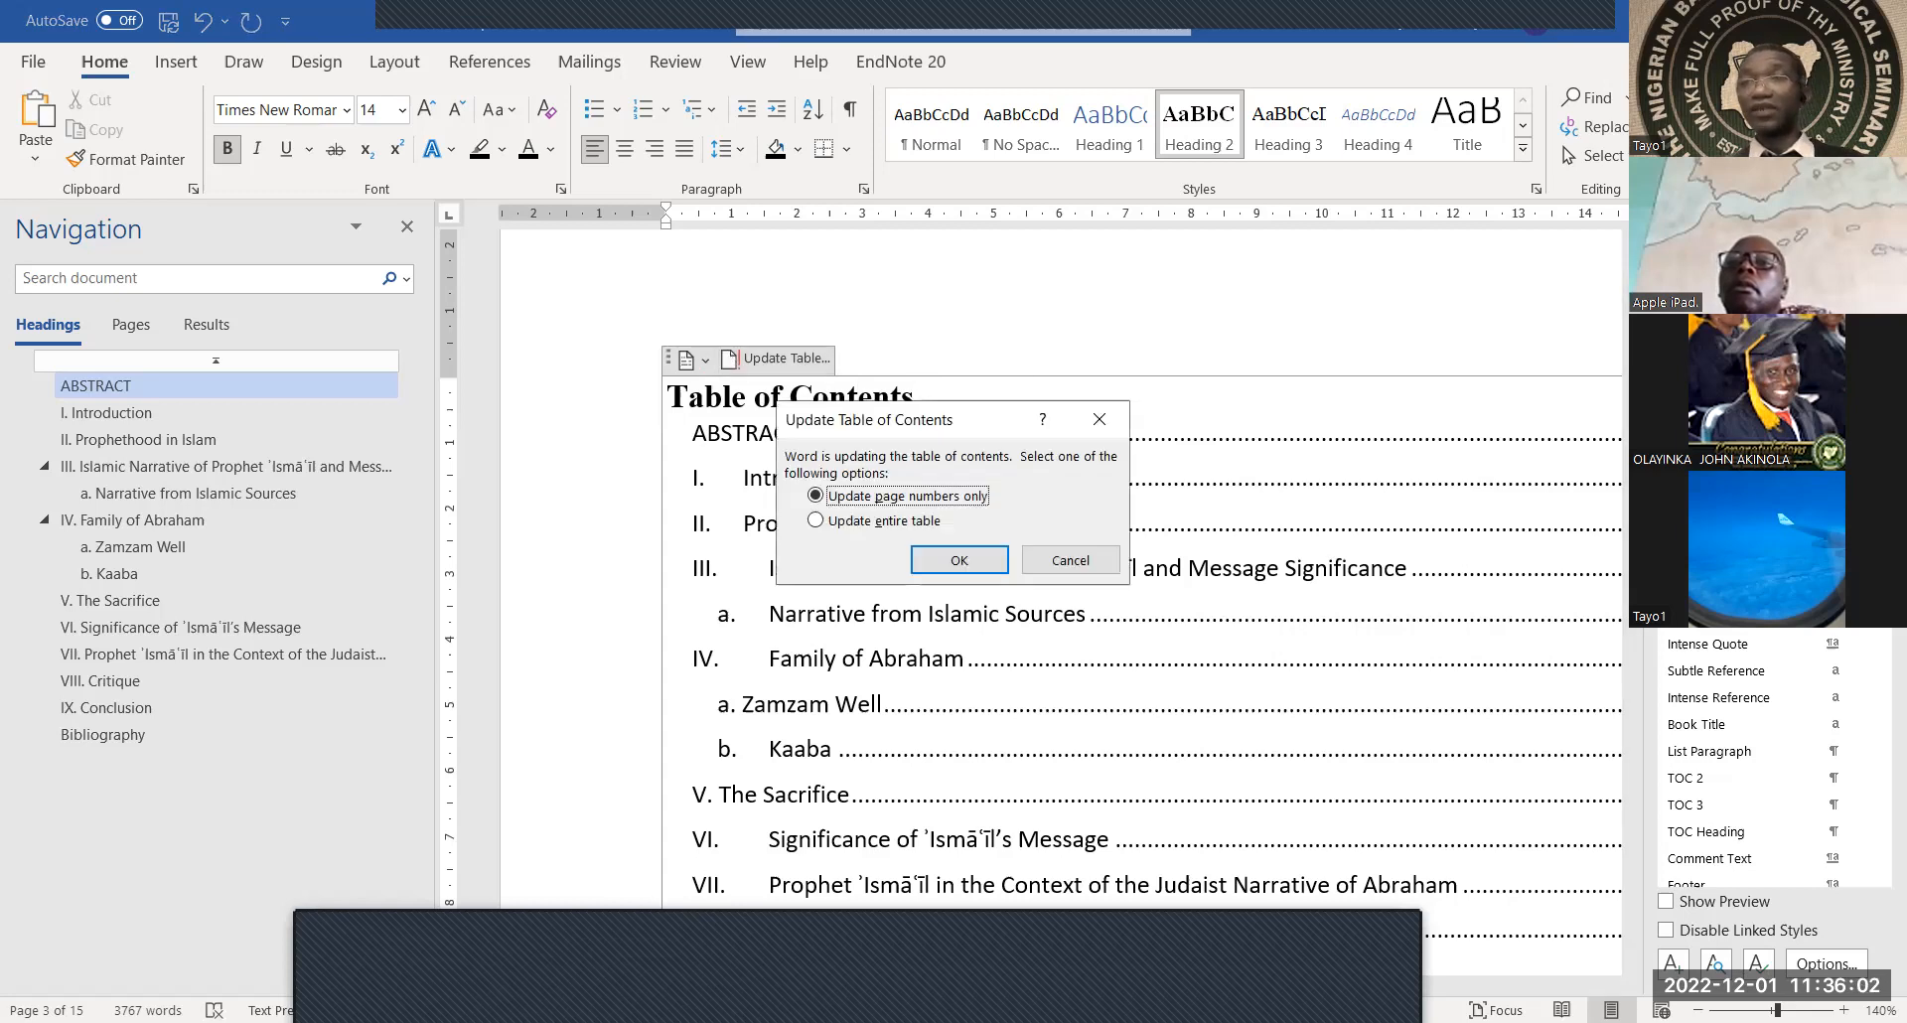
key("Tab")
key("Tab")
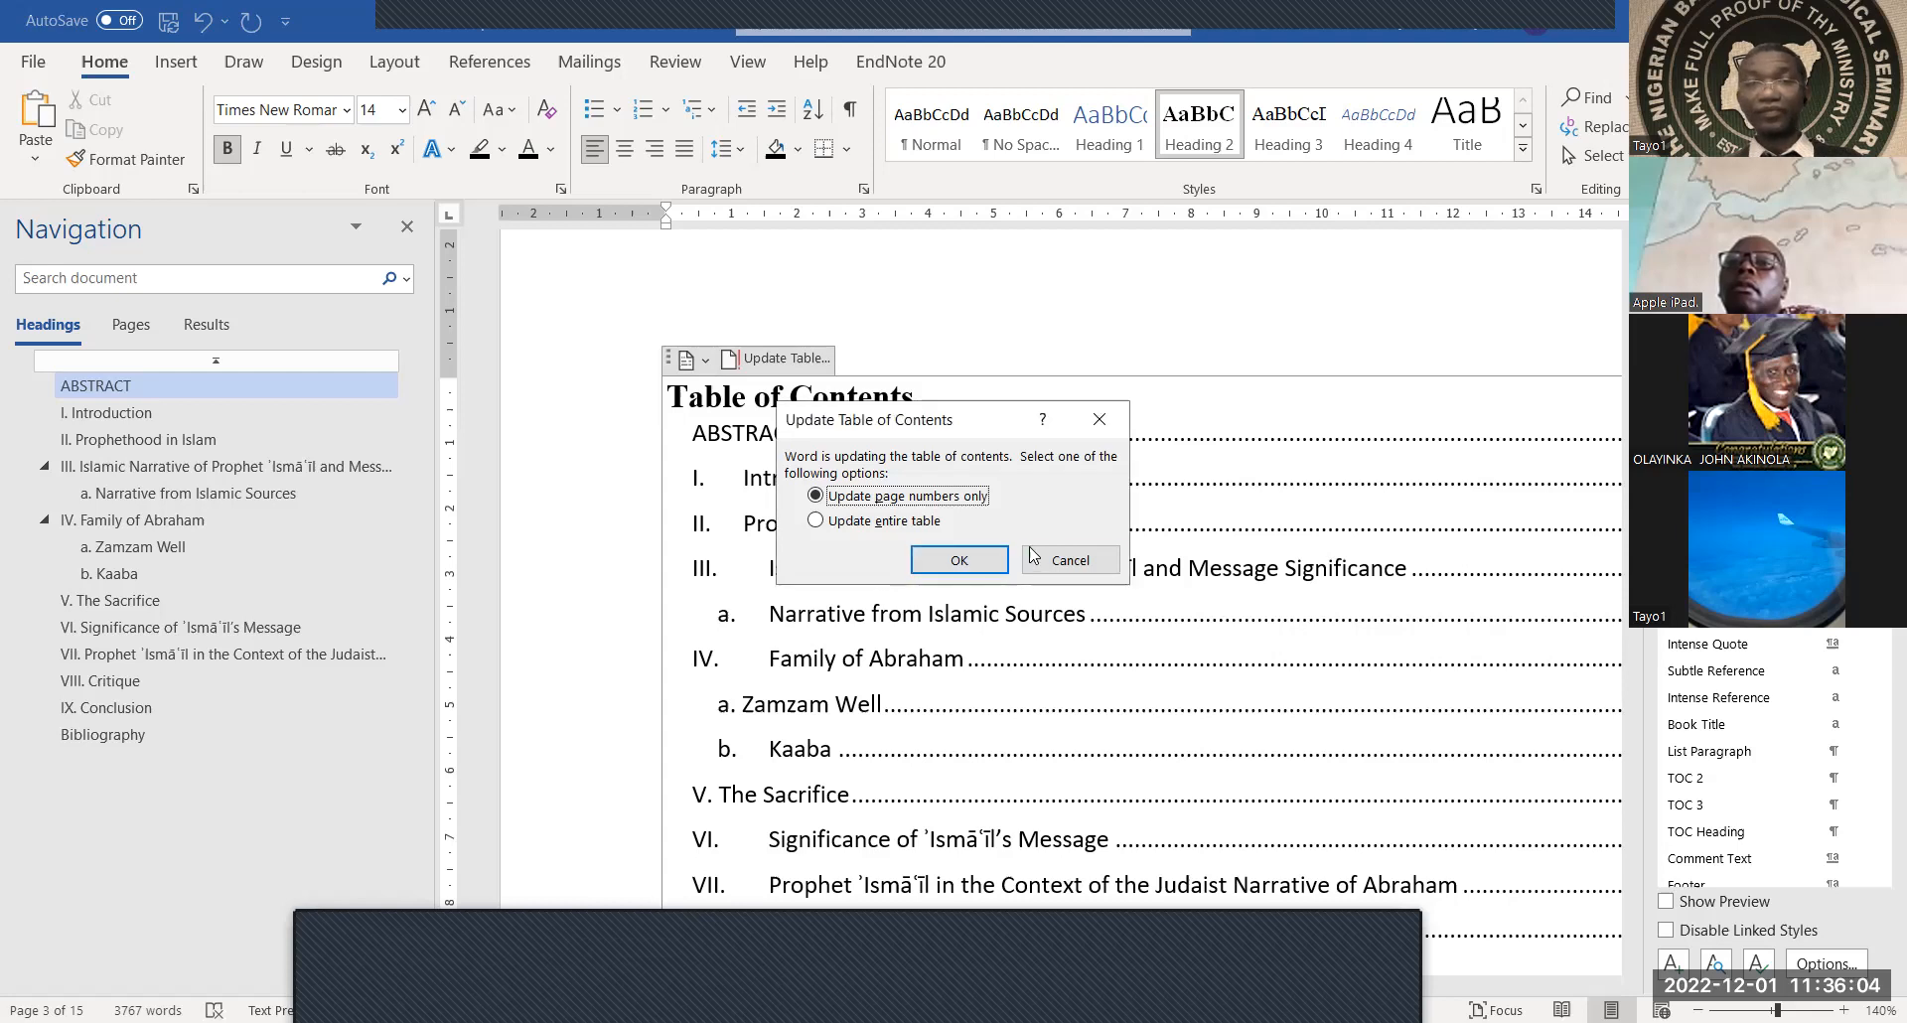
key("Return")
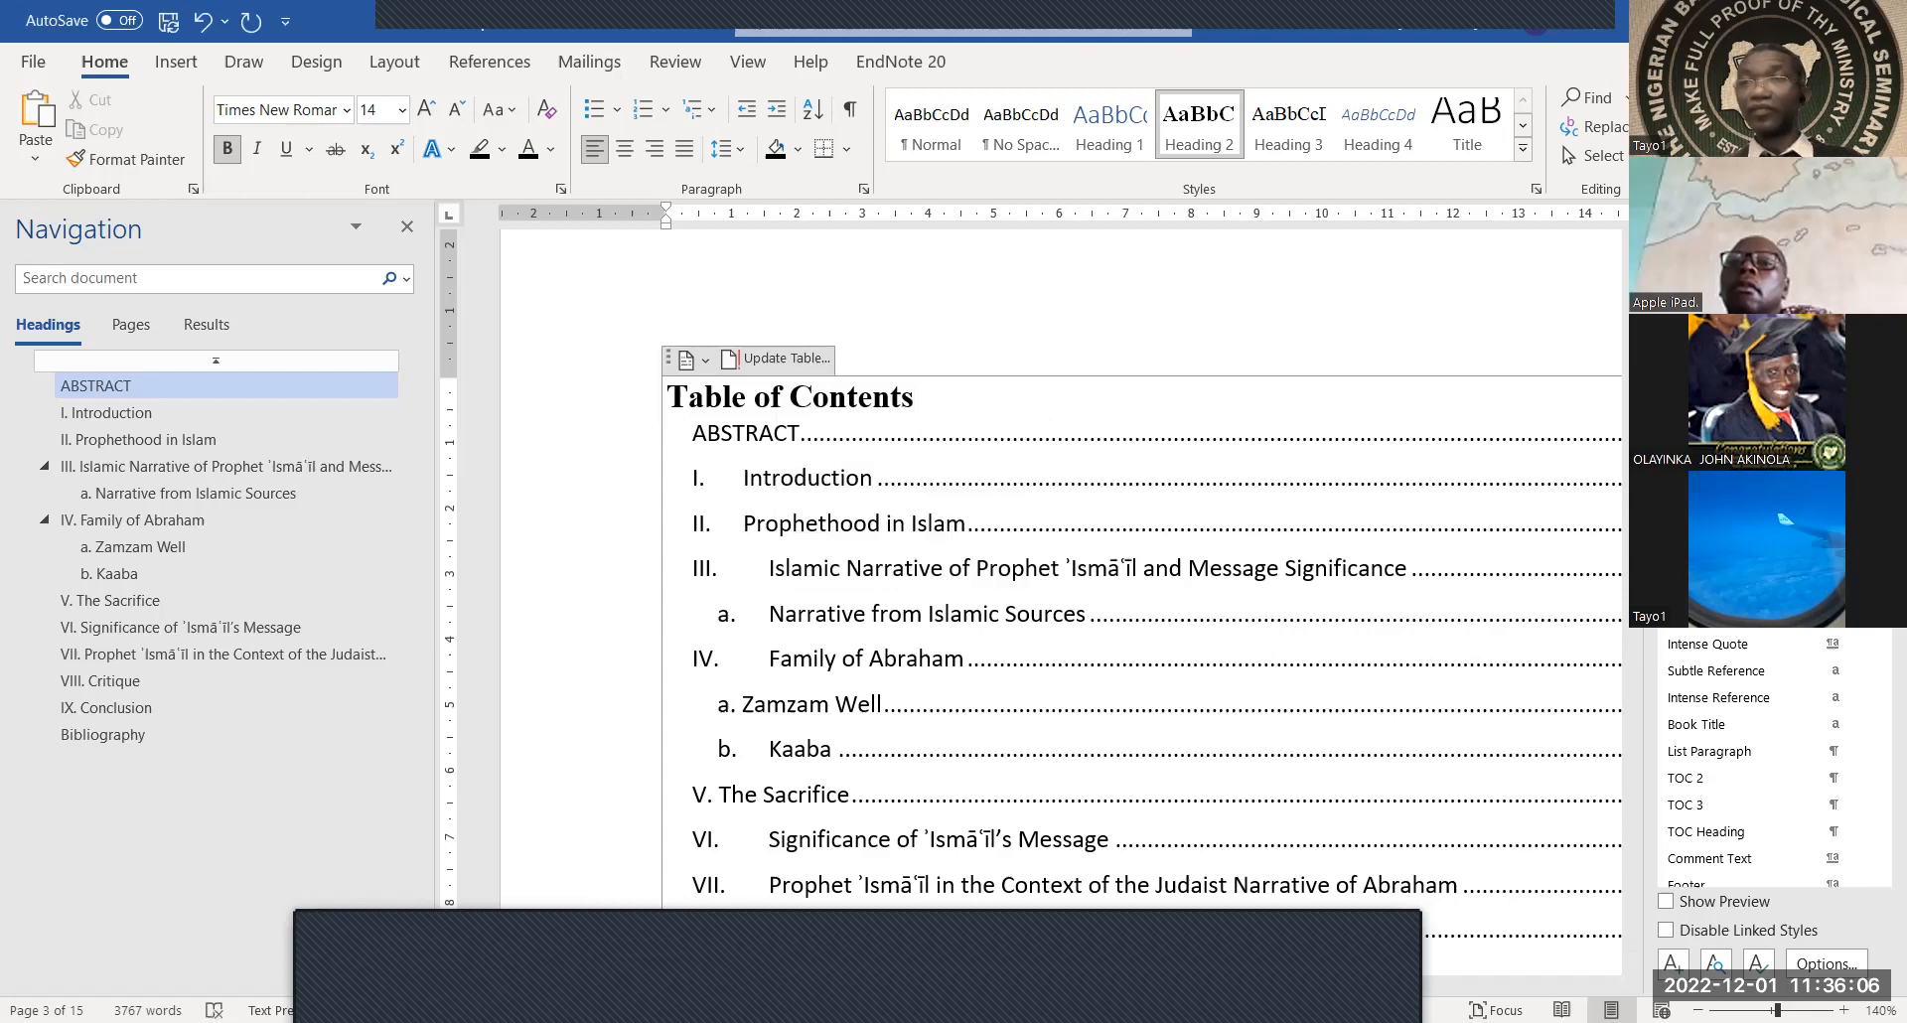
left_click(1883, 227)
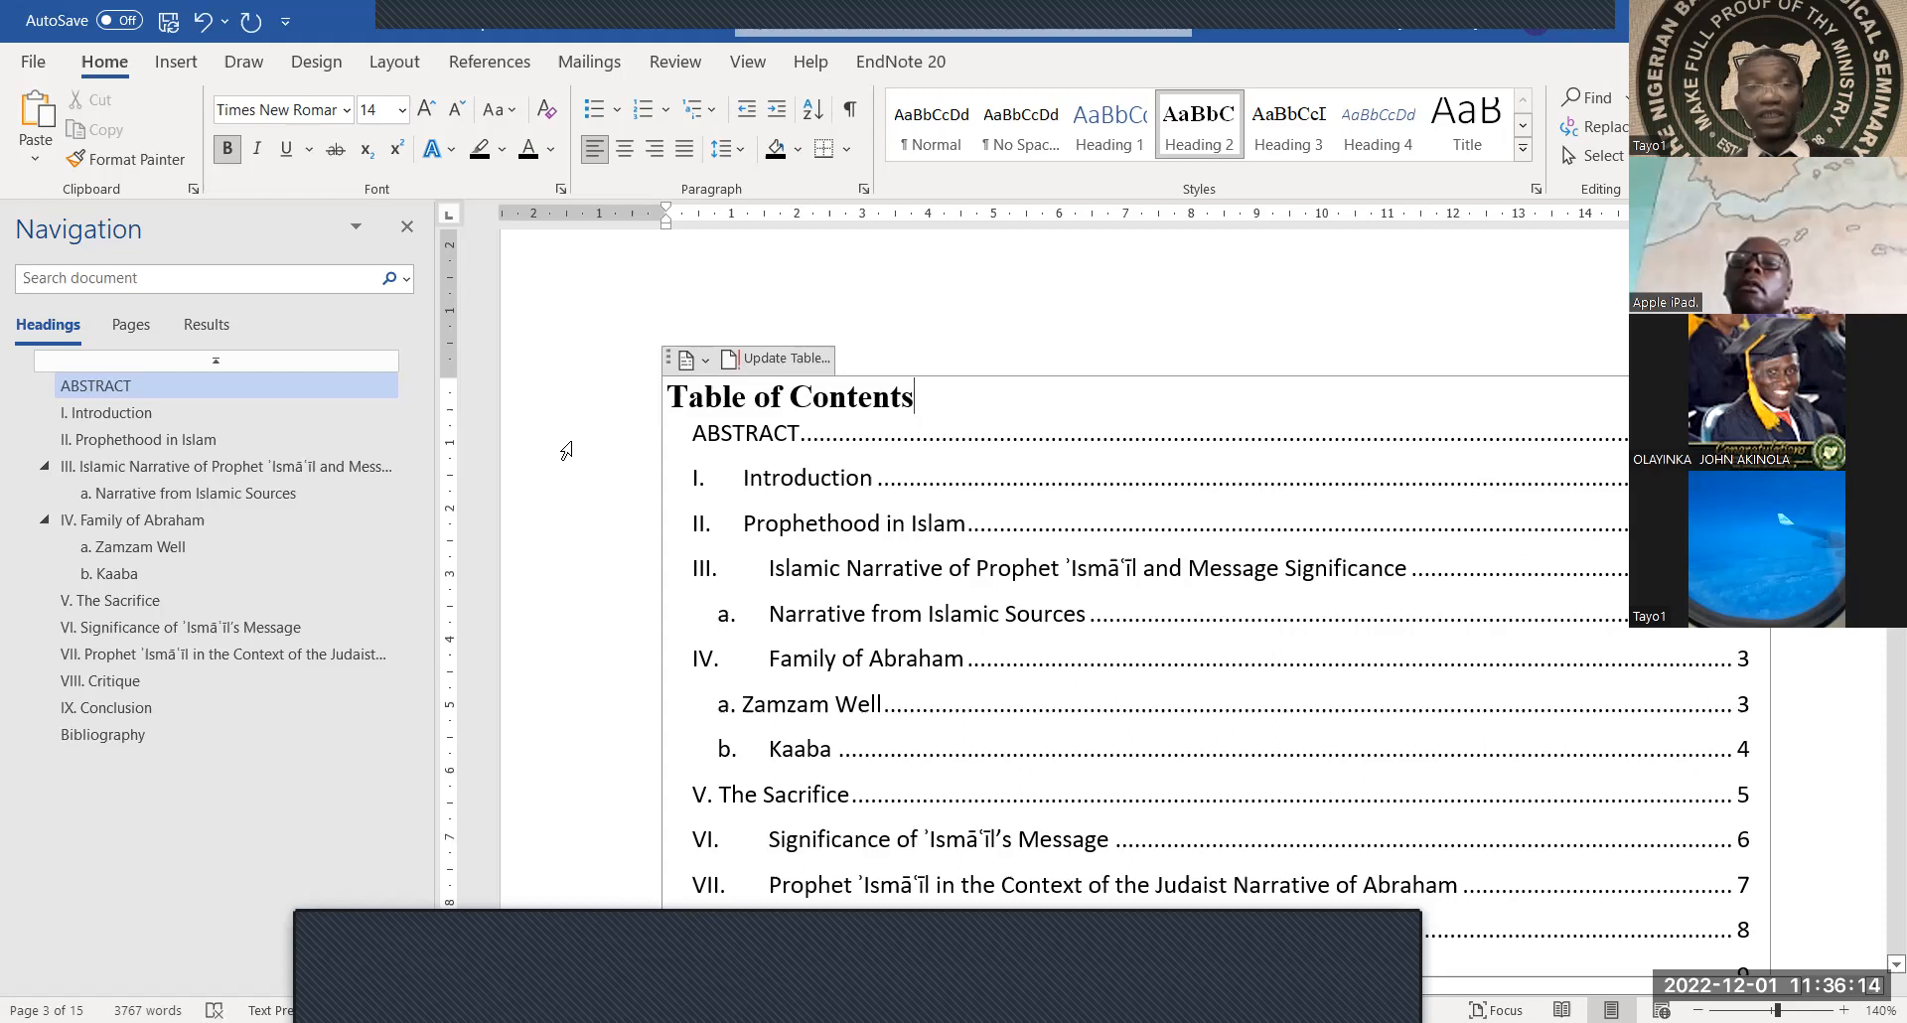
left_click(728, 359)
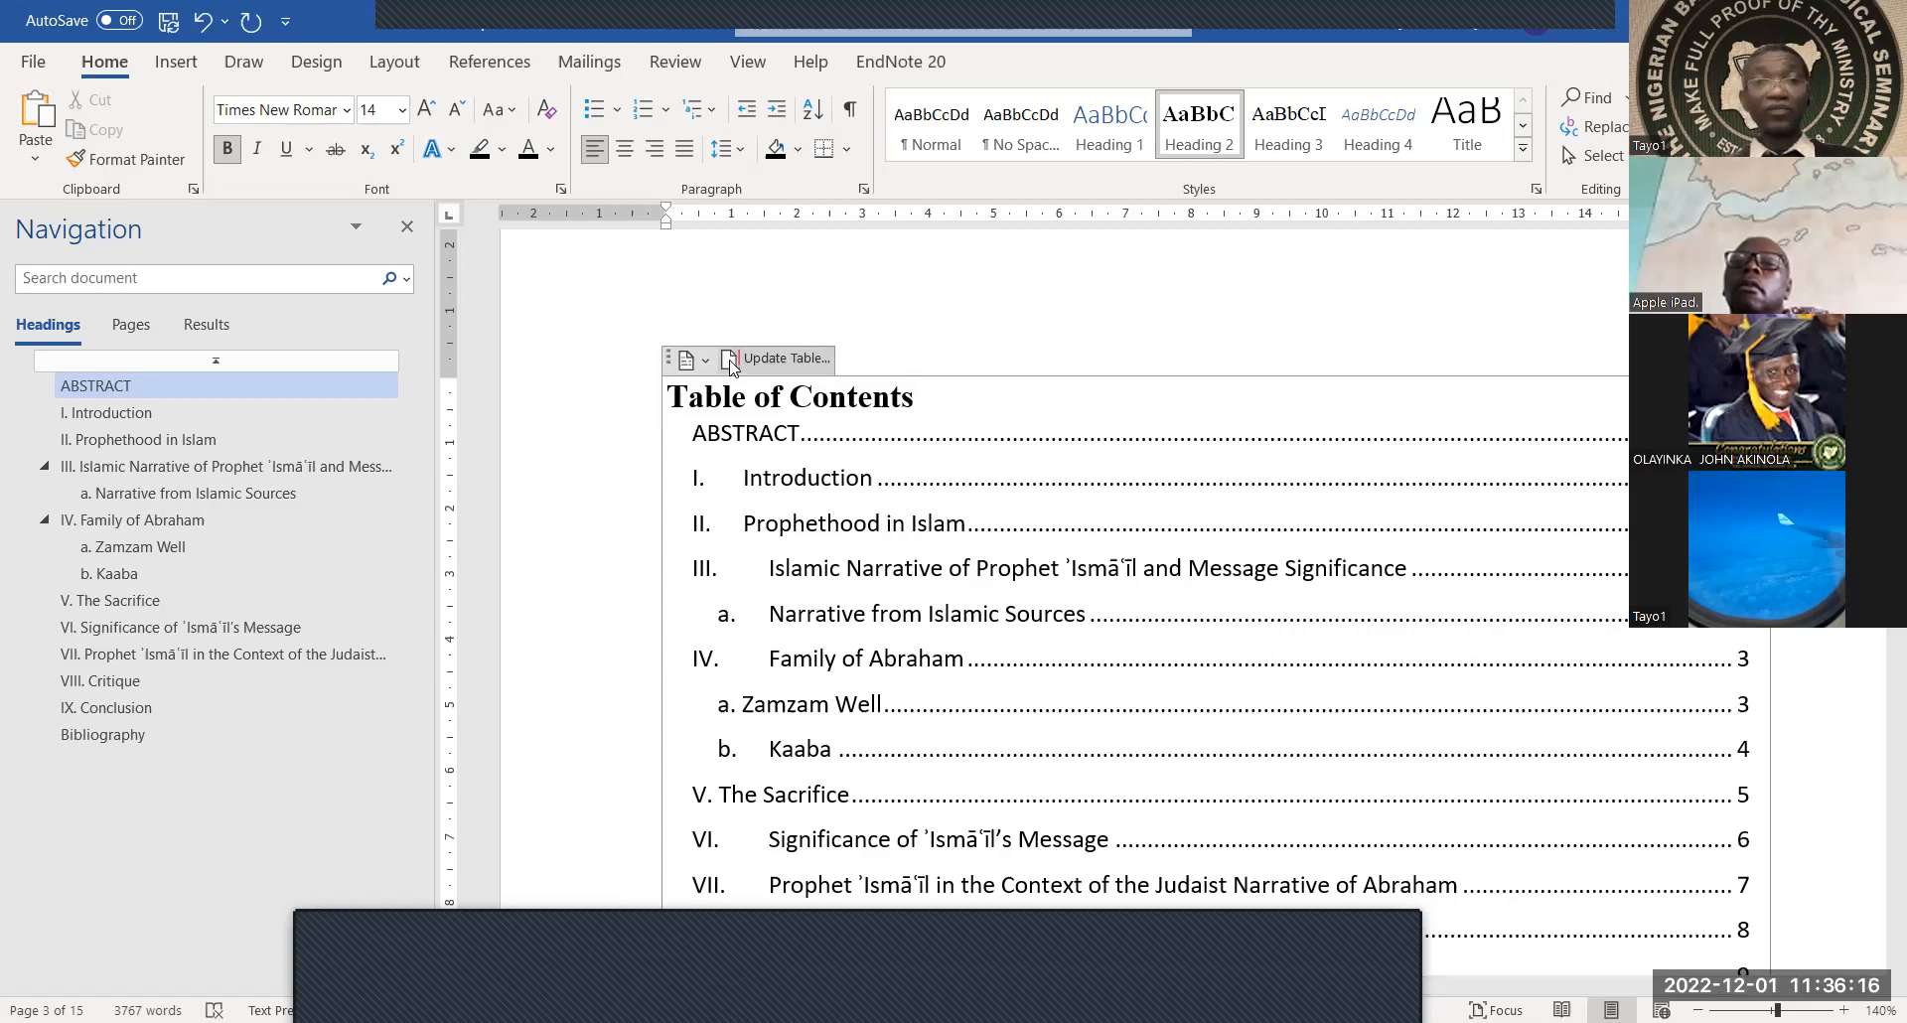
left_click(861, 527)
left_click(960, 560)
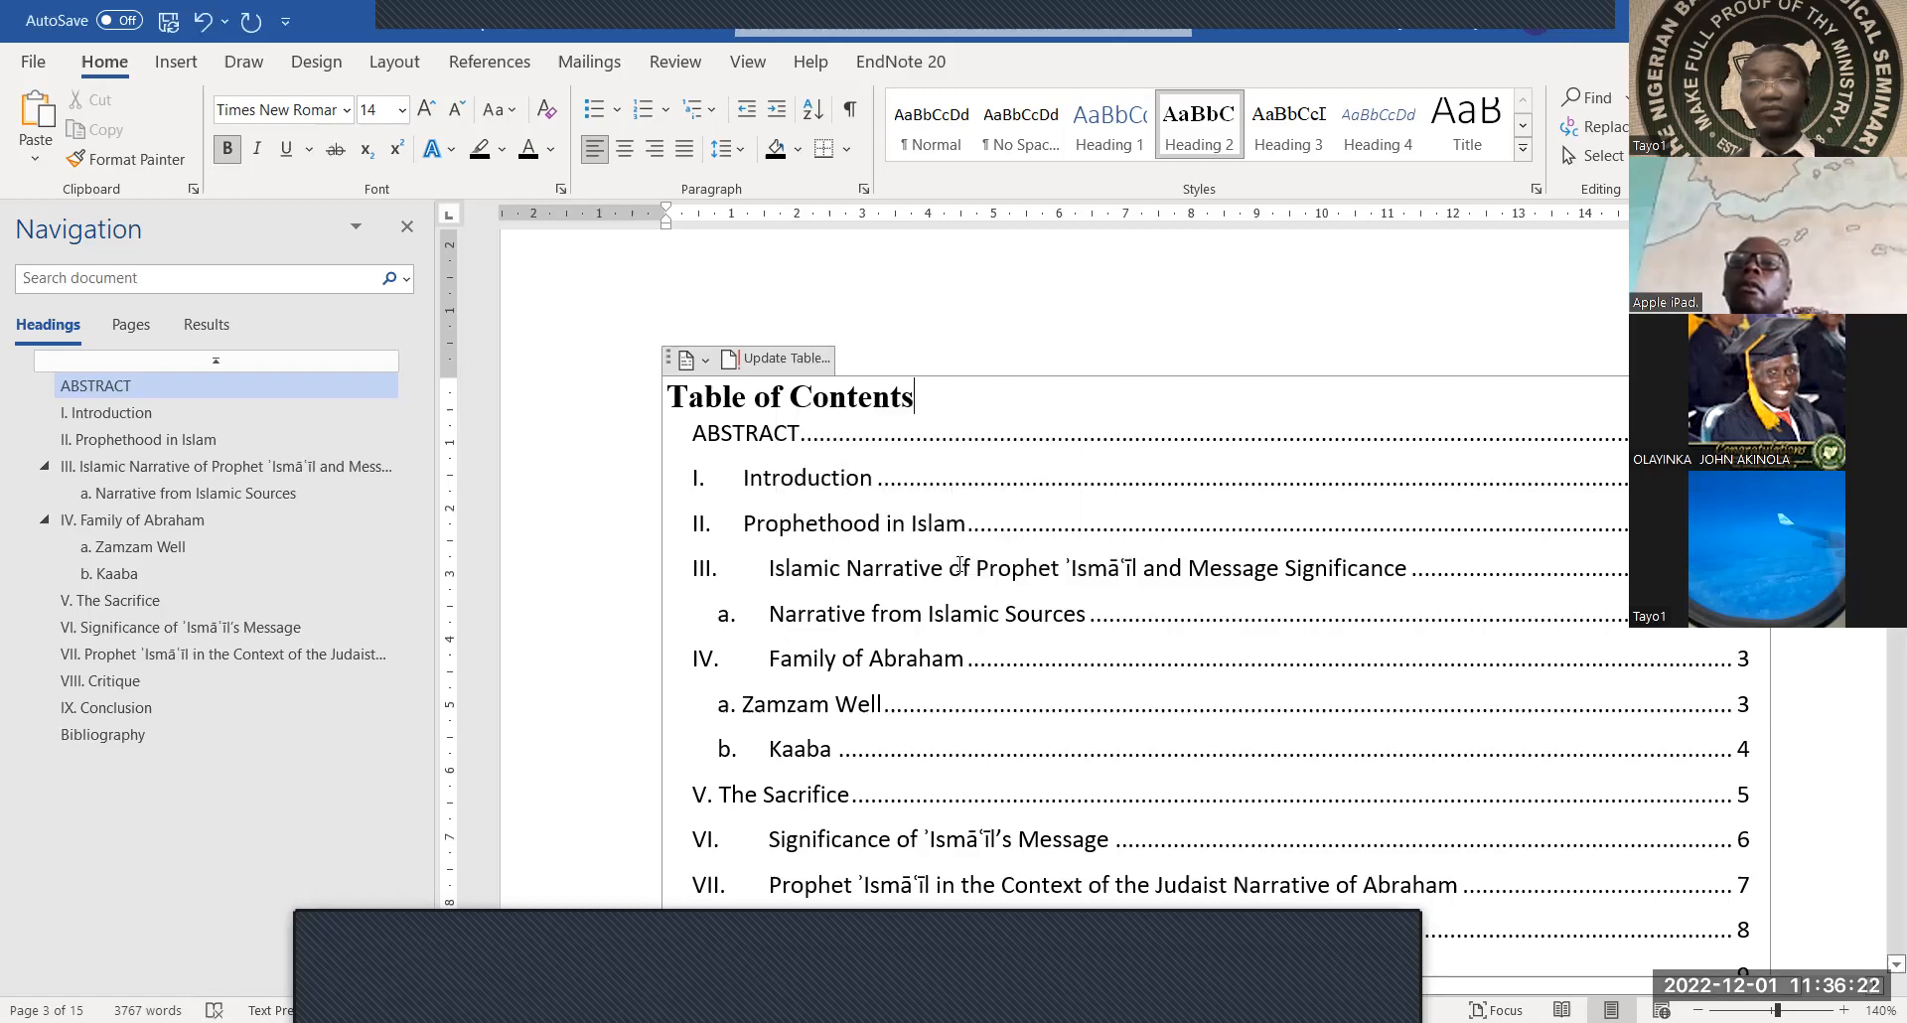
scroll(959, 564, "down", 2)
scroll(960, 564, "up", 2)
scroll(960, 564, "up", 5)
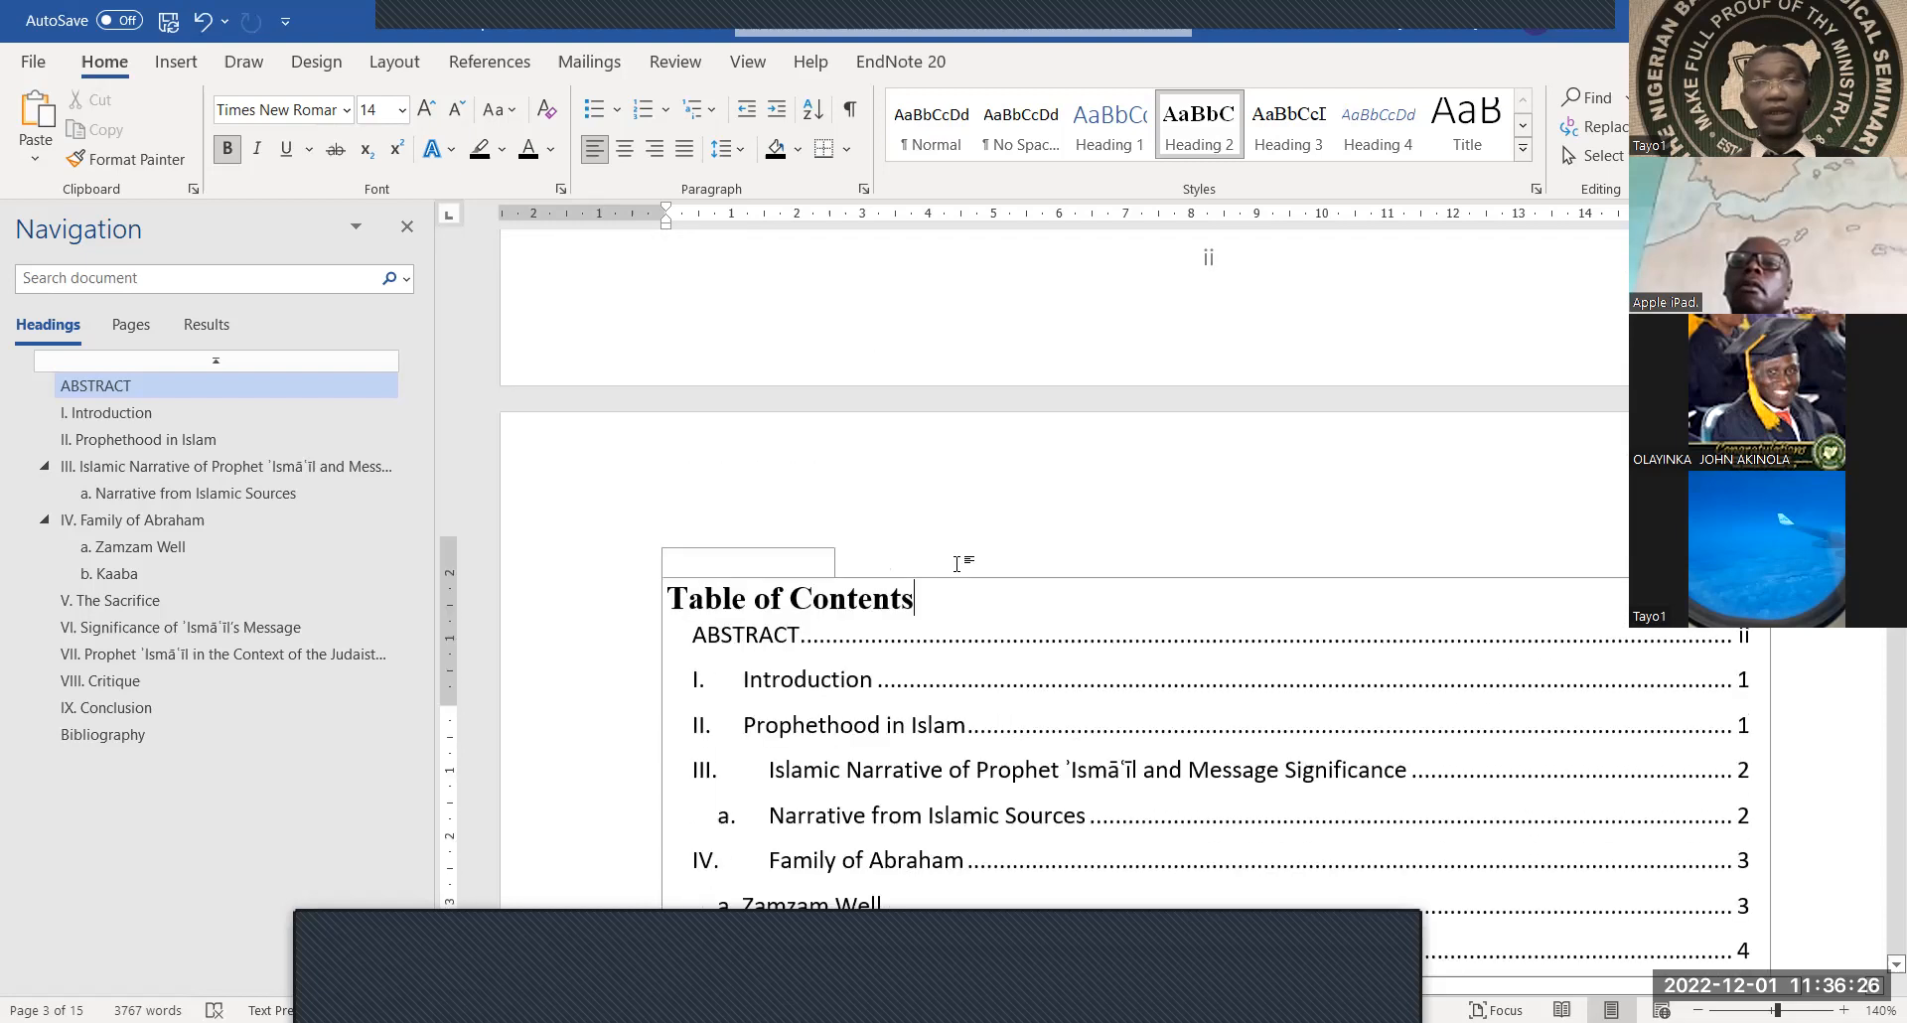
scroll(959, 564, "down", 5)
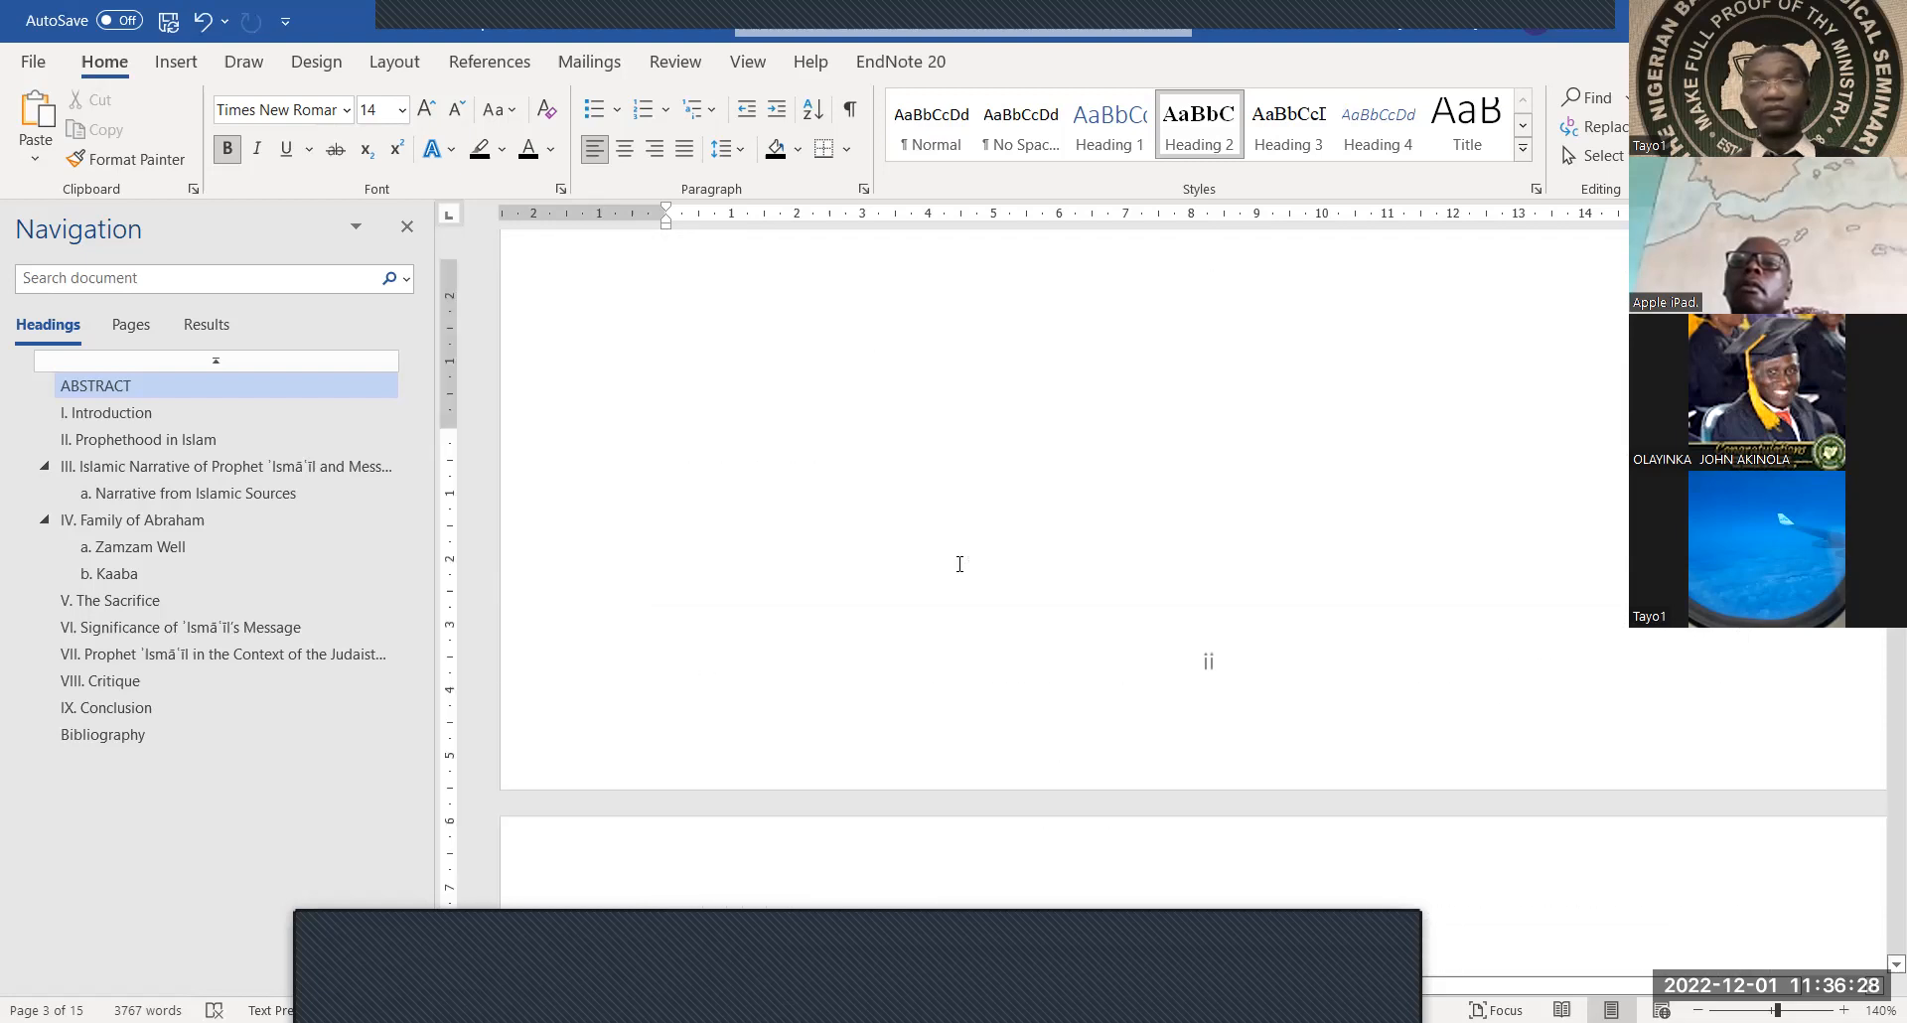
scroll(959, 564, "up", 1)
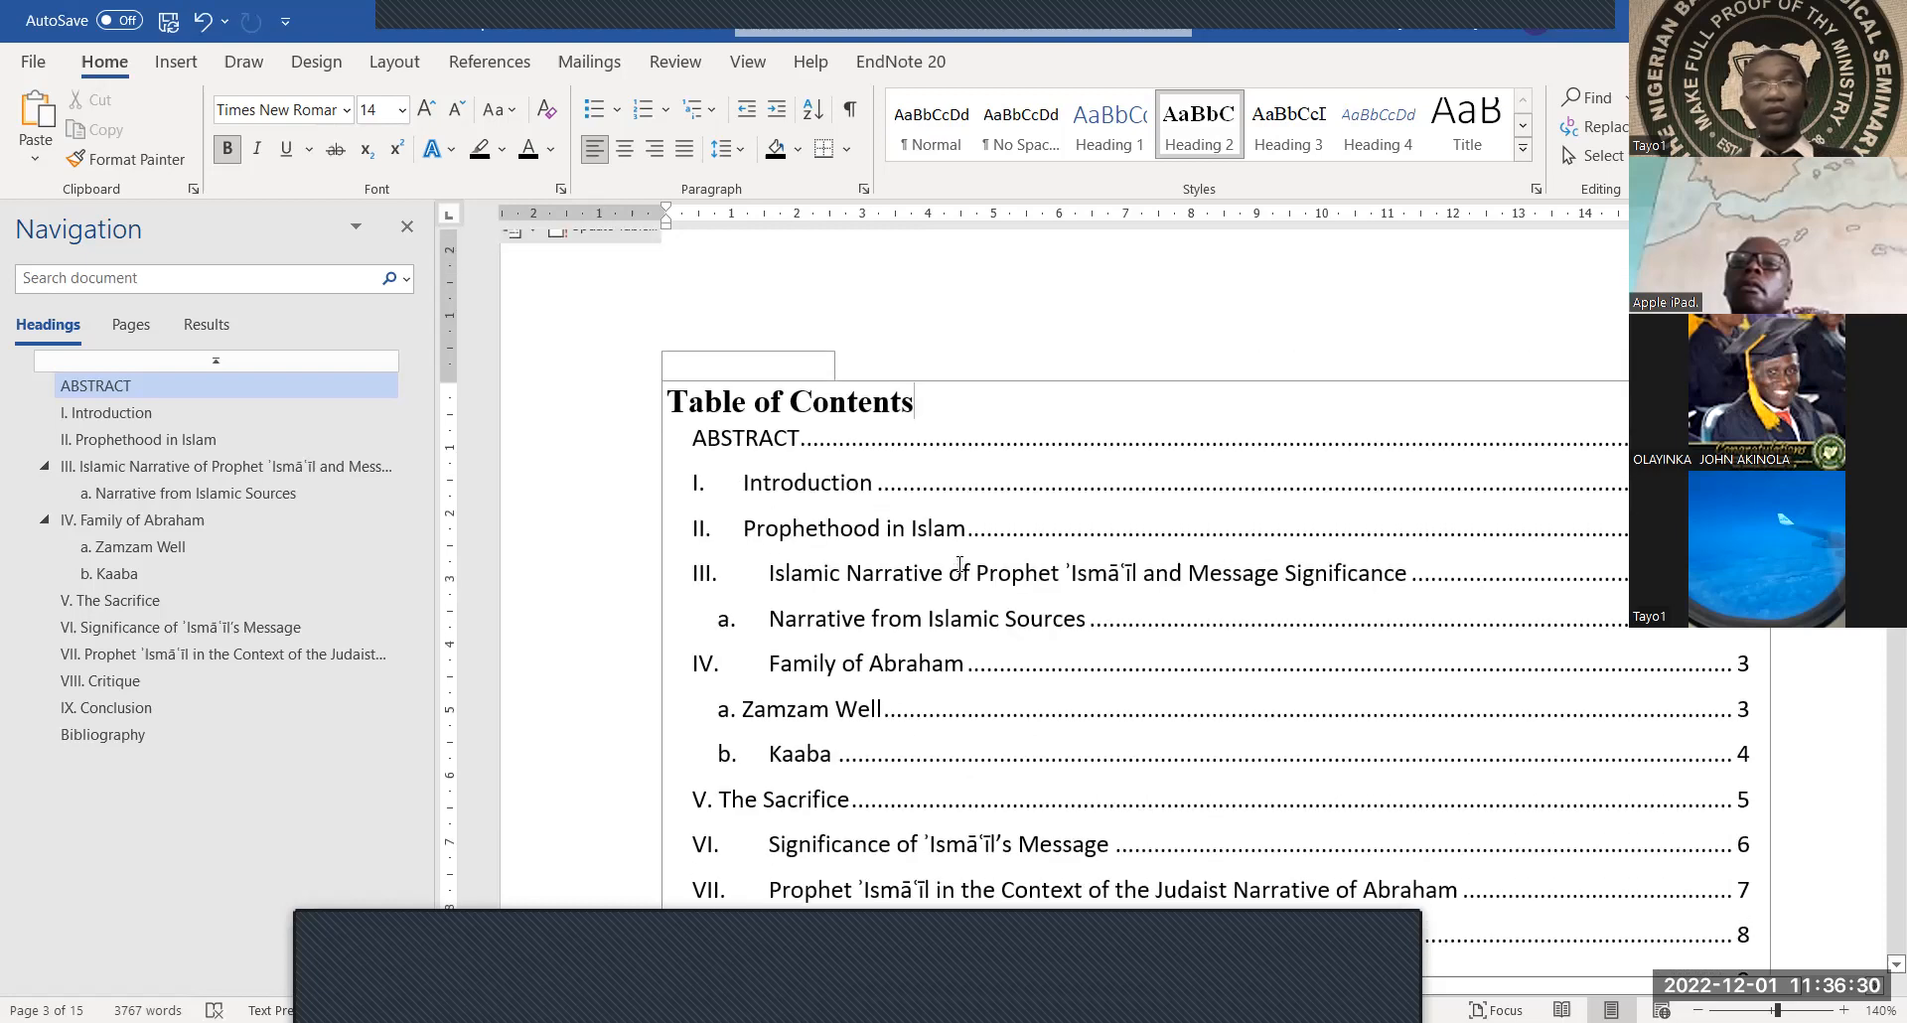
scroll(959, 564, "up", 1)
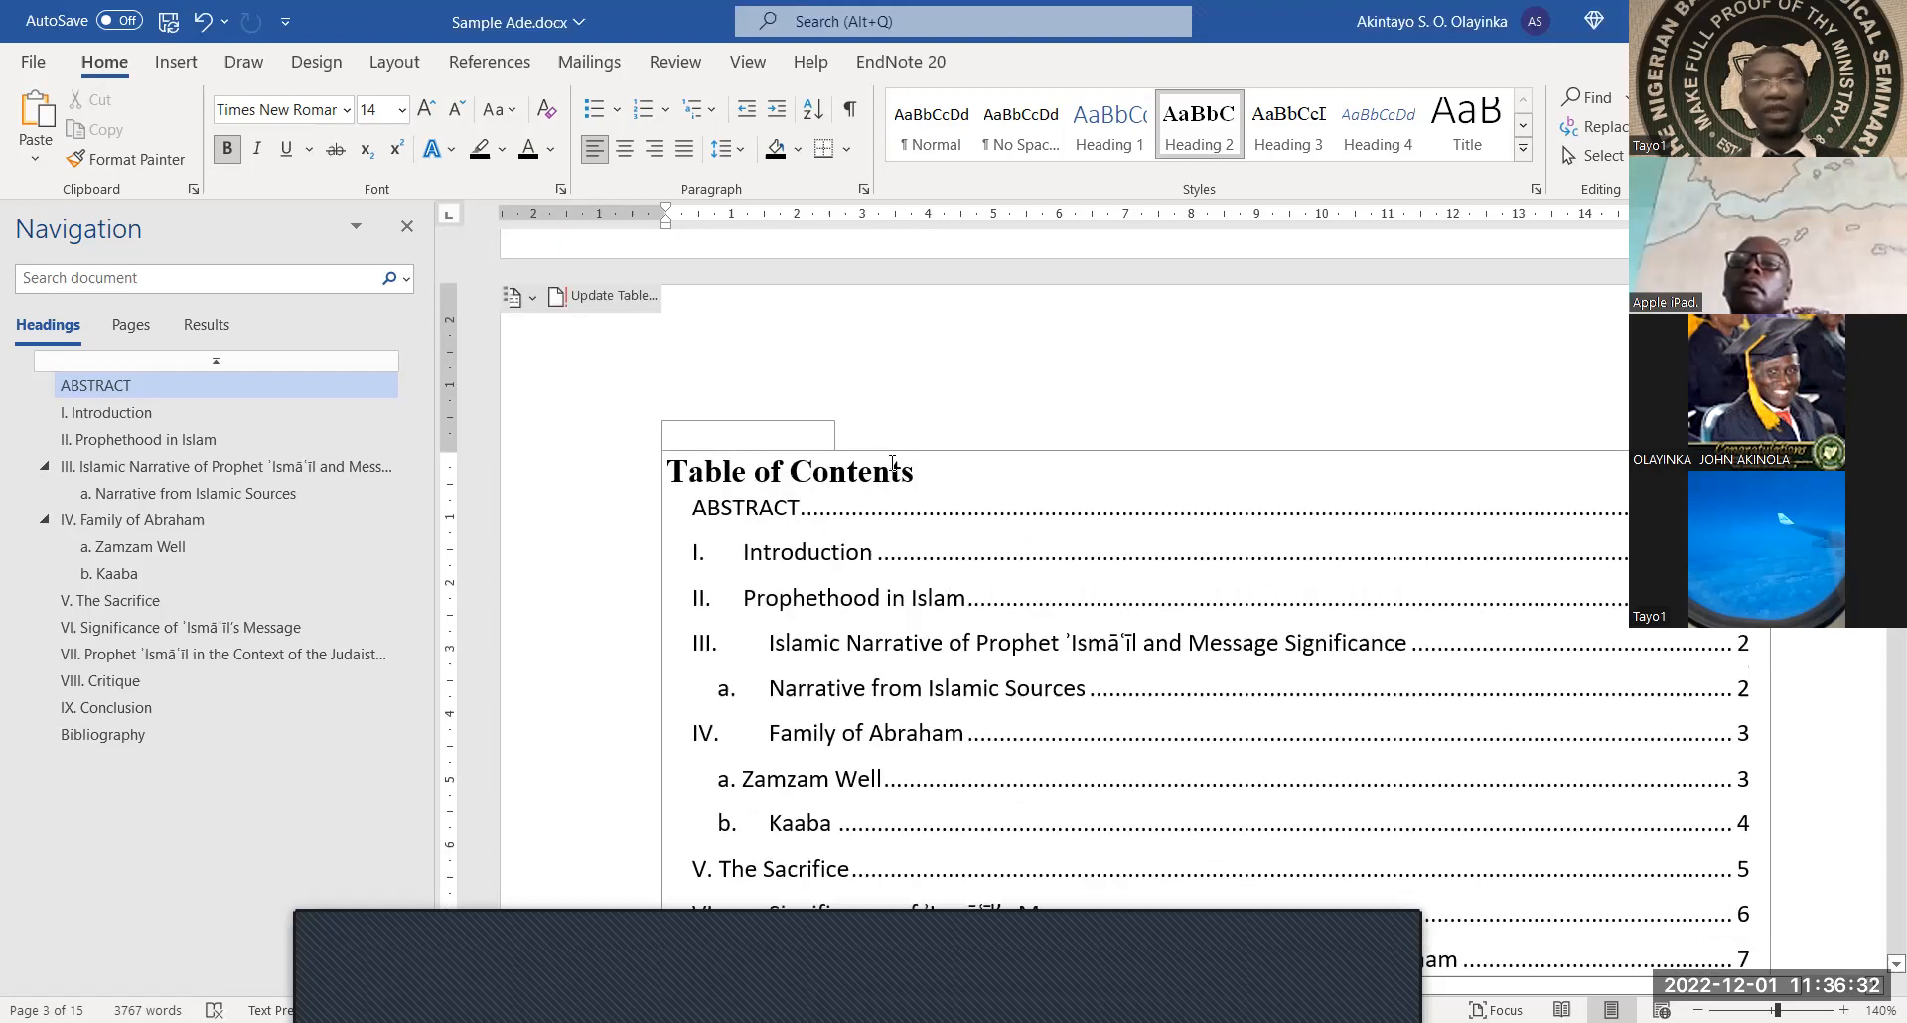
left_click_drag(916, 472, 692, 484)
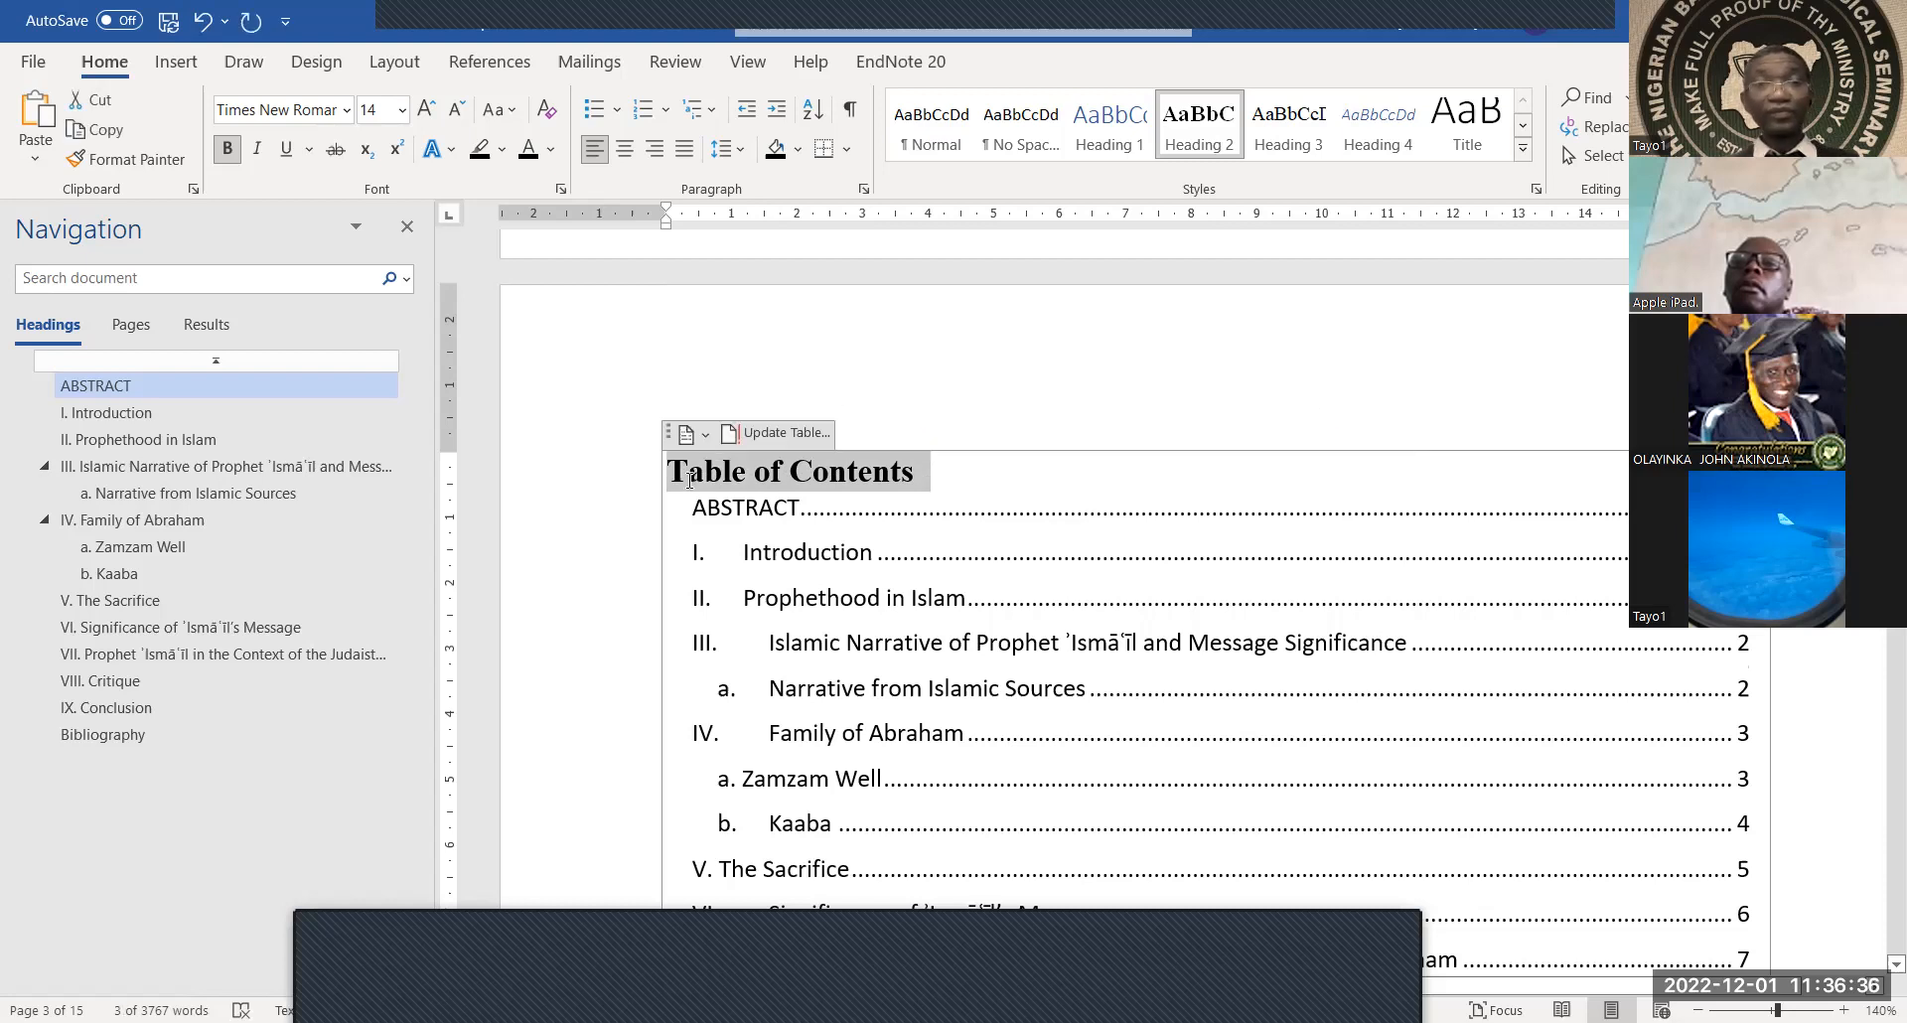
left_click(691, 480)
scroll(765, 389, "up", 4)
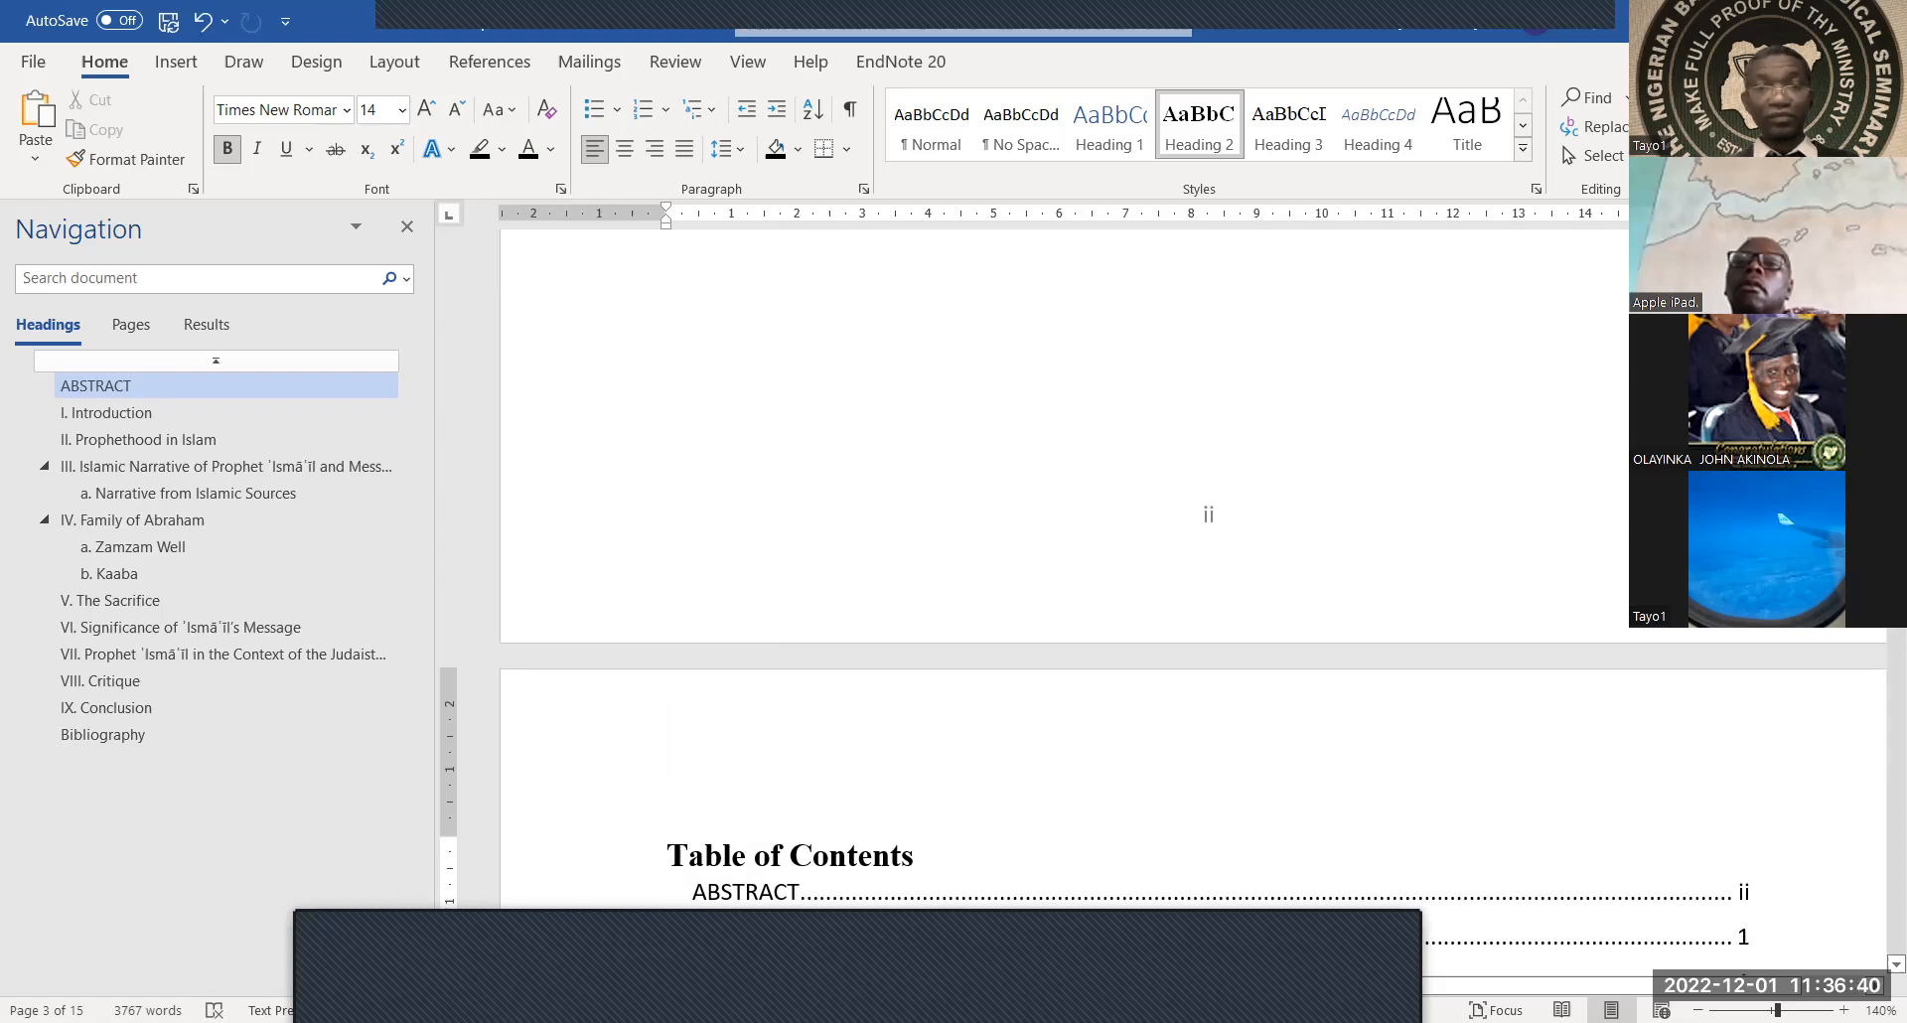
key("ctrl+z")
scroll(1063, 566, "up", 7)
scroll(1063, 566, "down", 9)
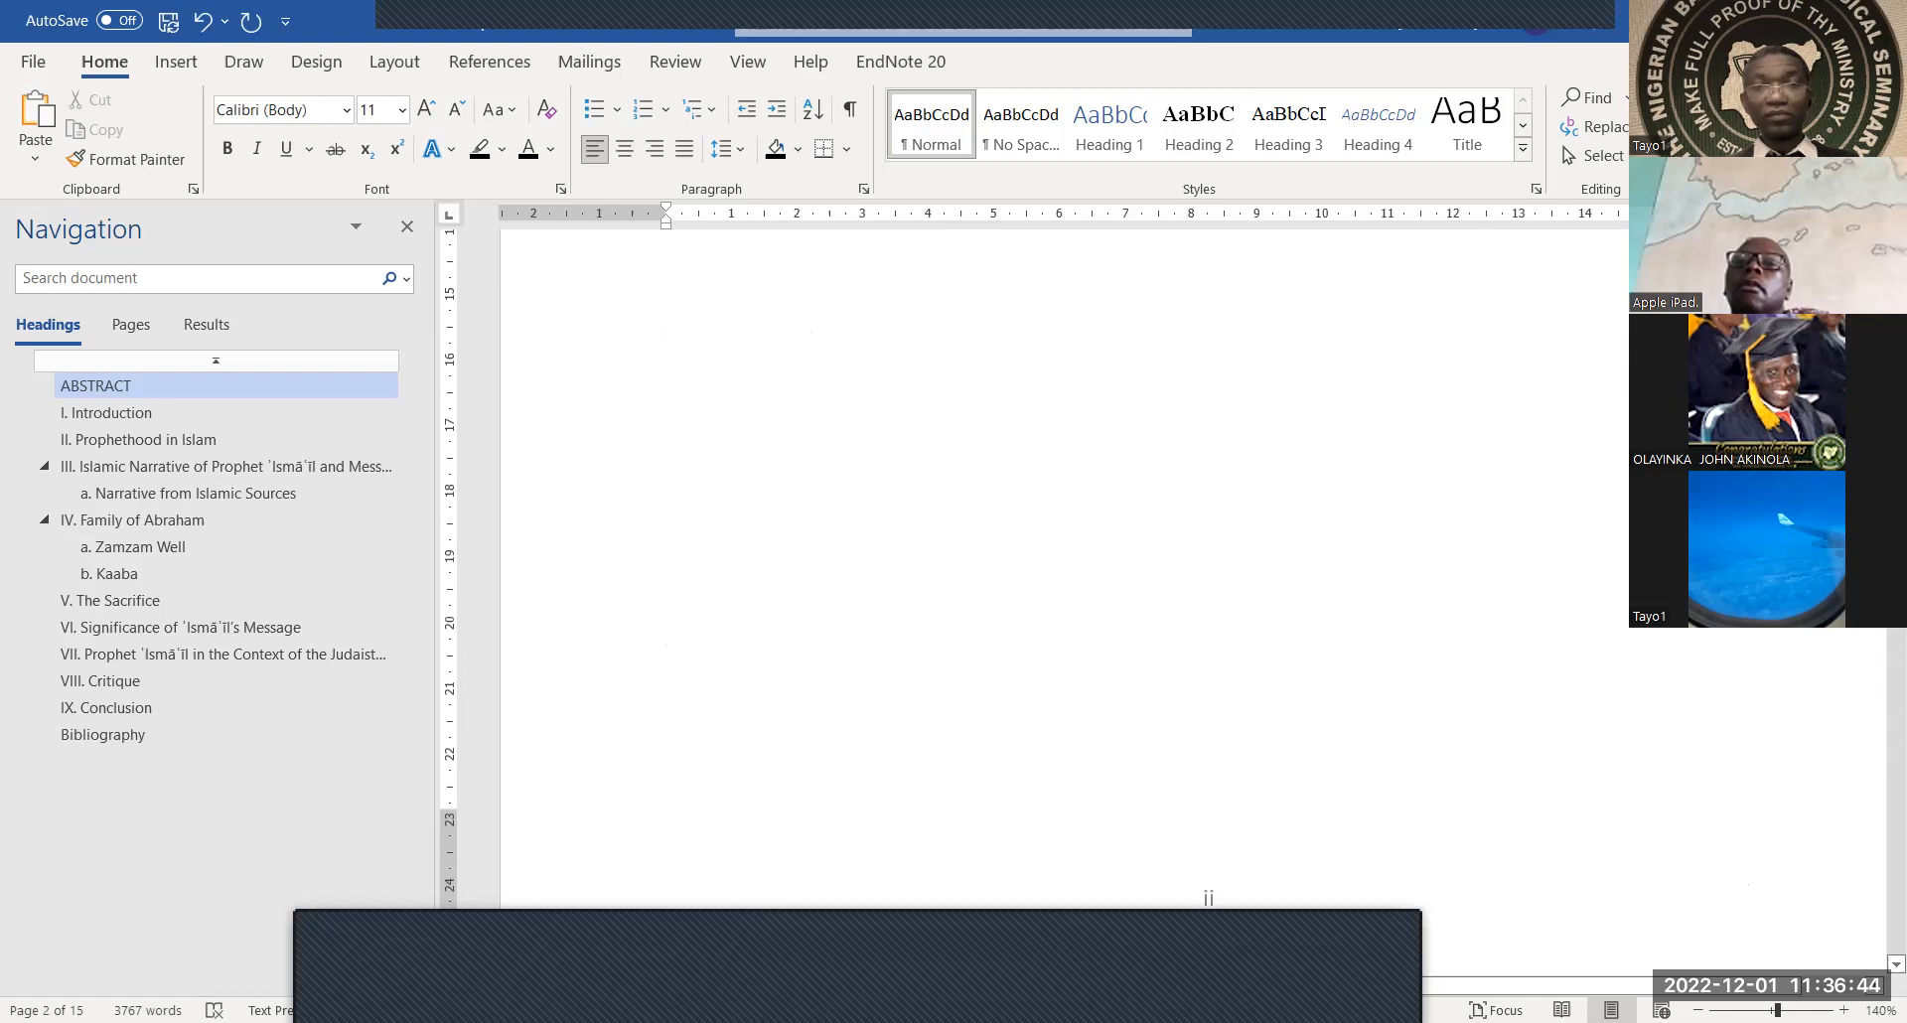
scroll(1063, 566, "down", 8)
scroll(1062, 566, "up", 2)
left_click(717, 484)
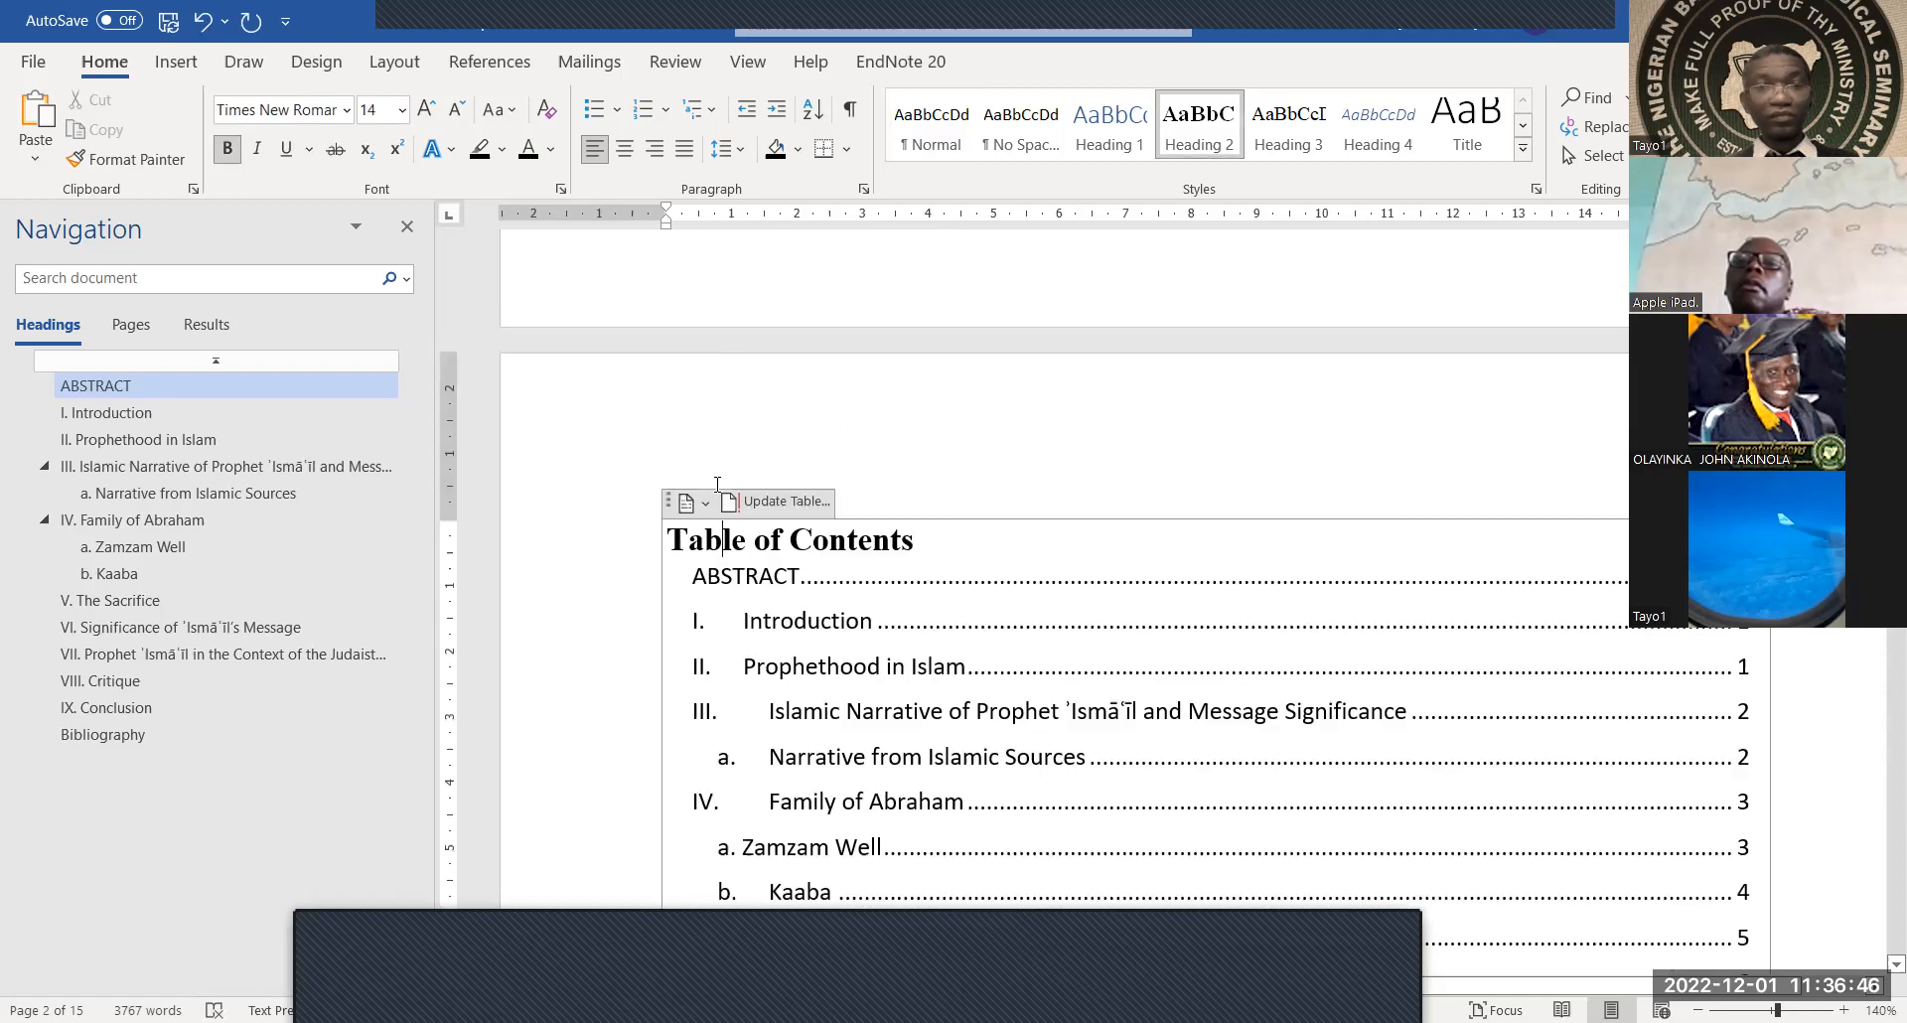
scroll(794, 260, "up", 5)
left_click(794, 292)
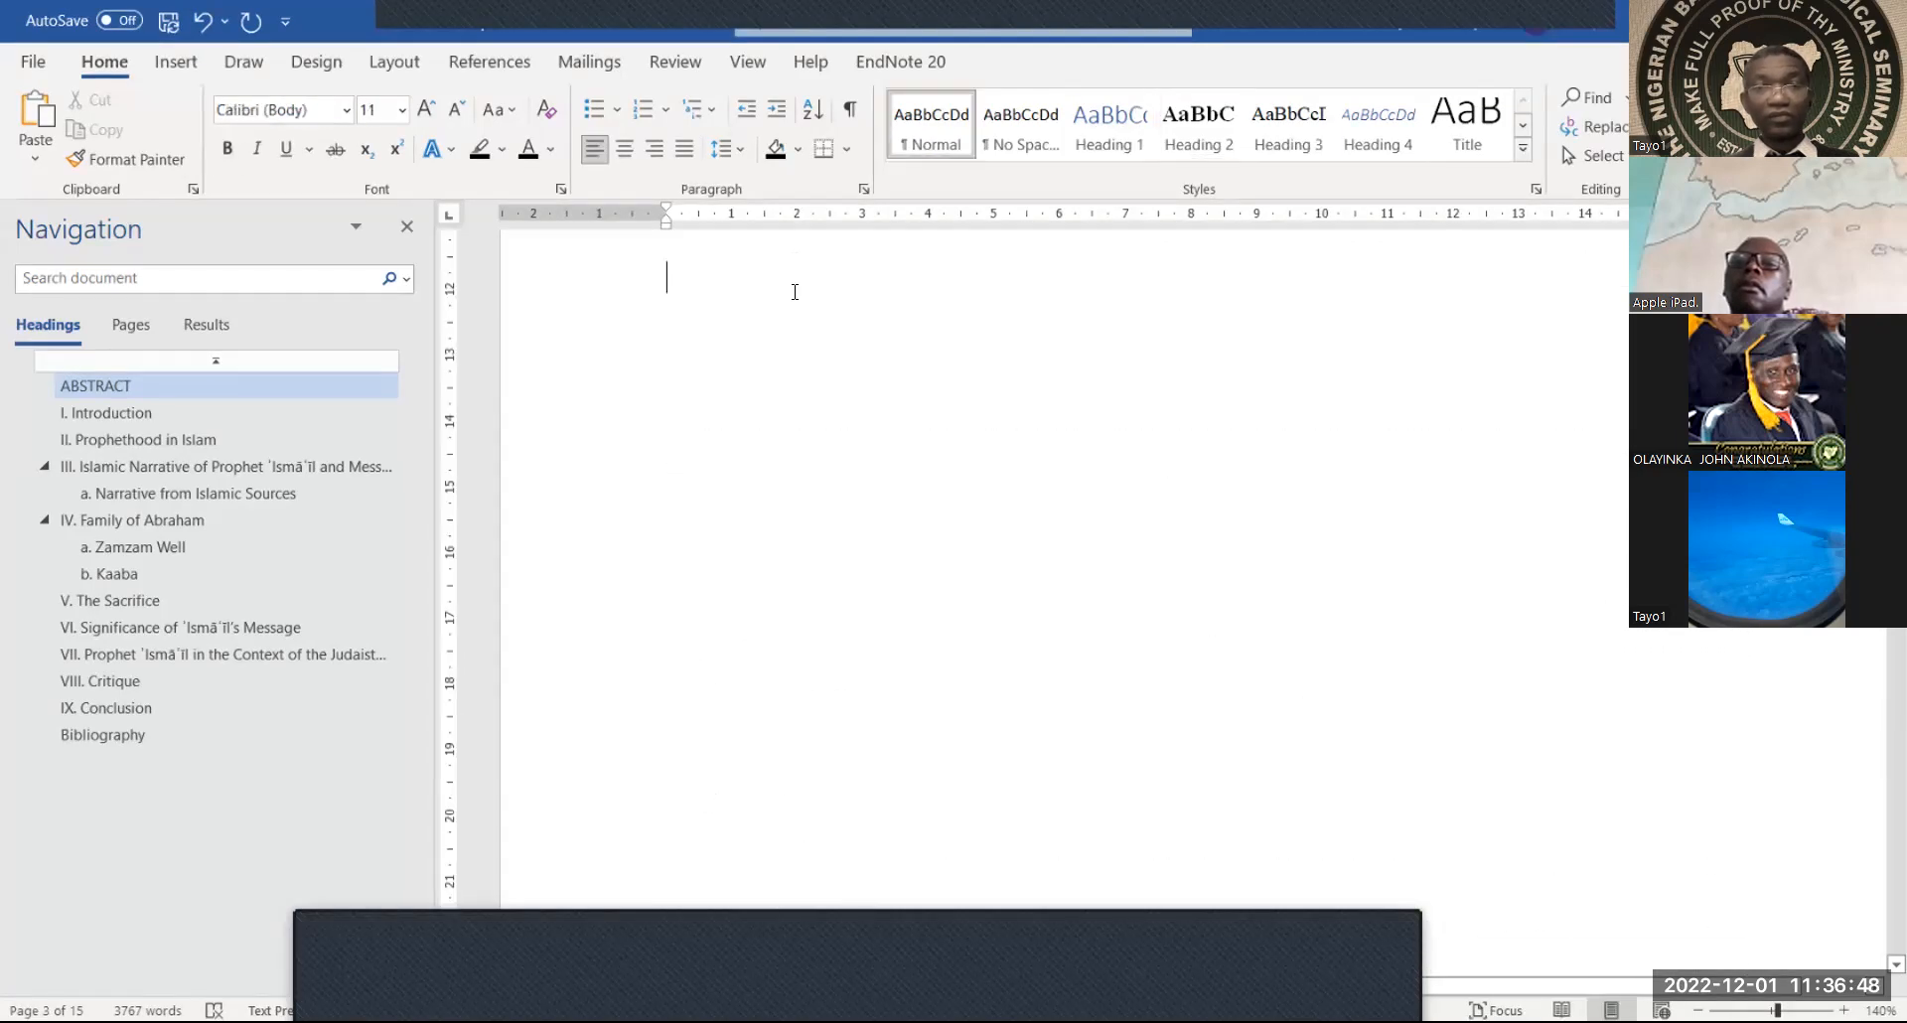
key("Return")
key("Return")
key("Return")
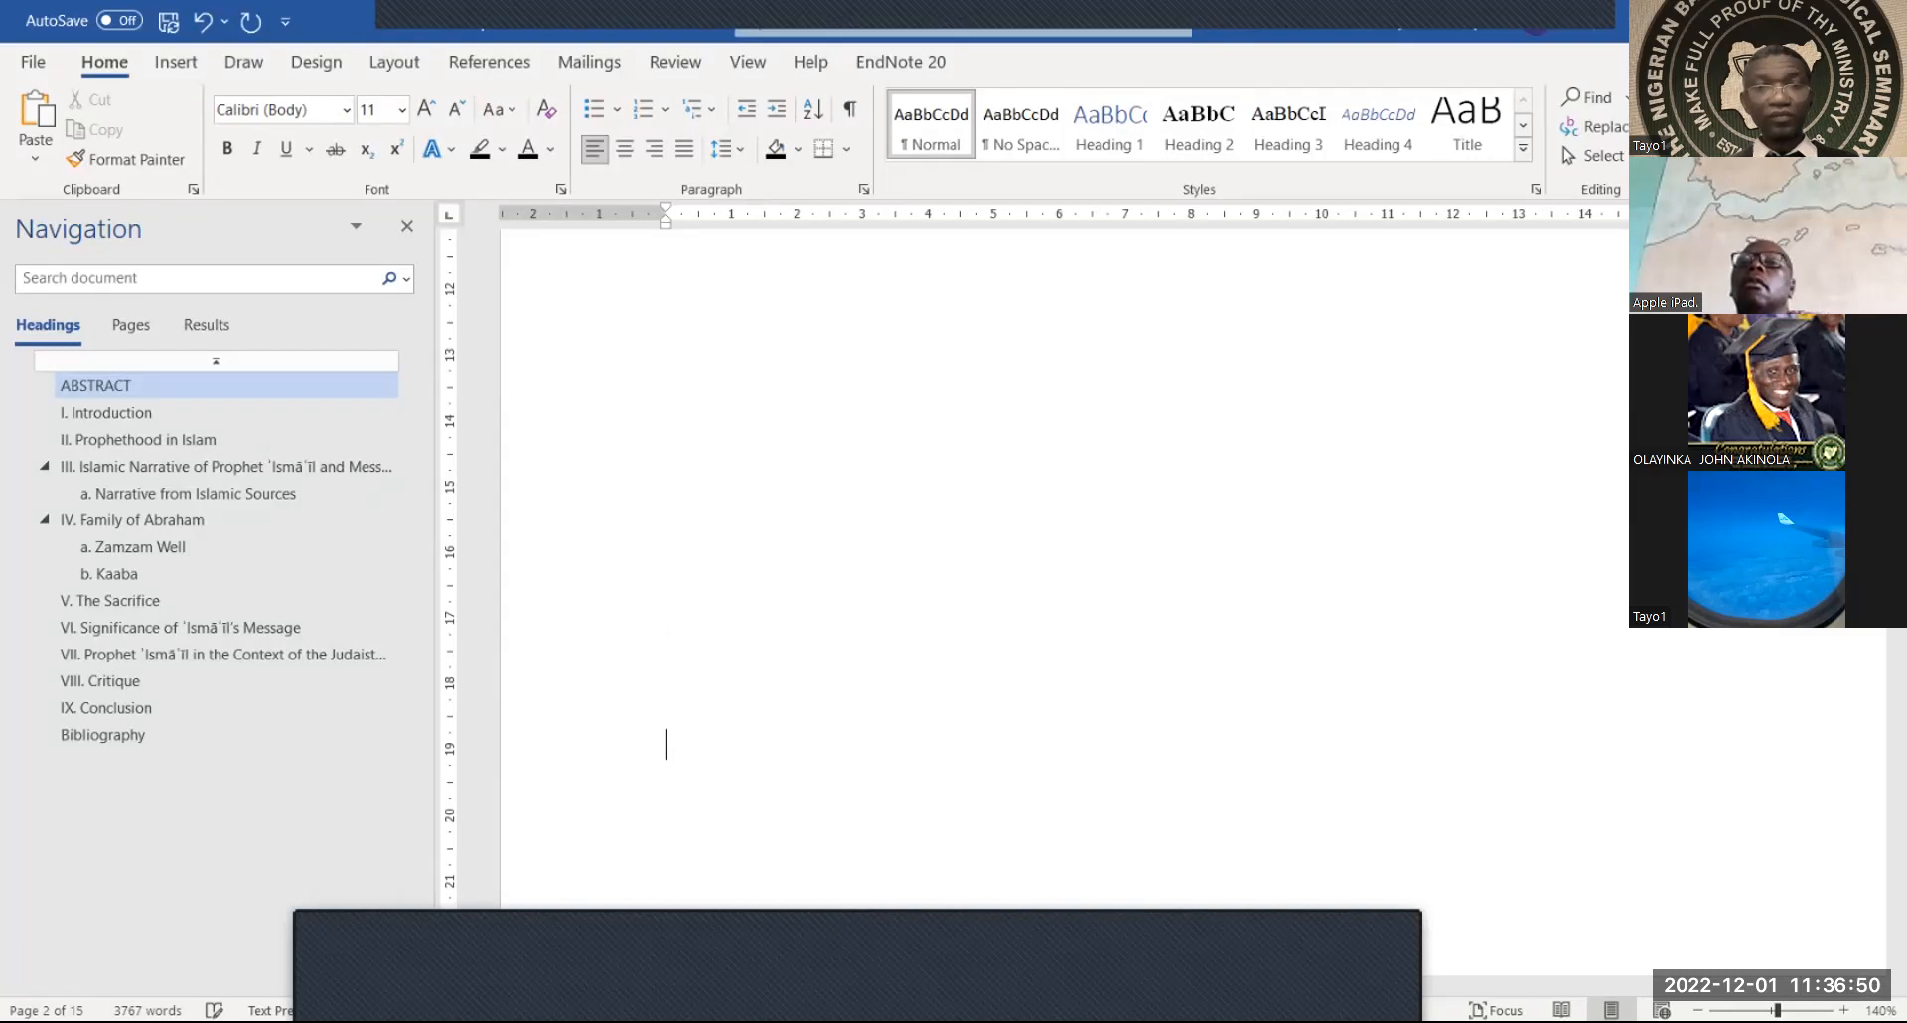
scroll(1063, 566, "down", 5)
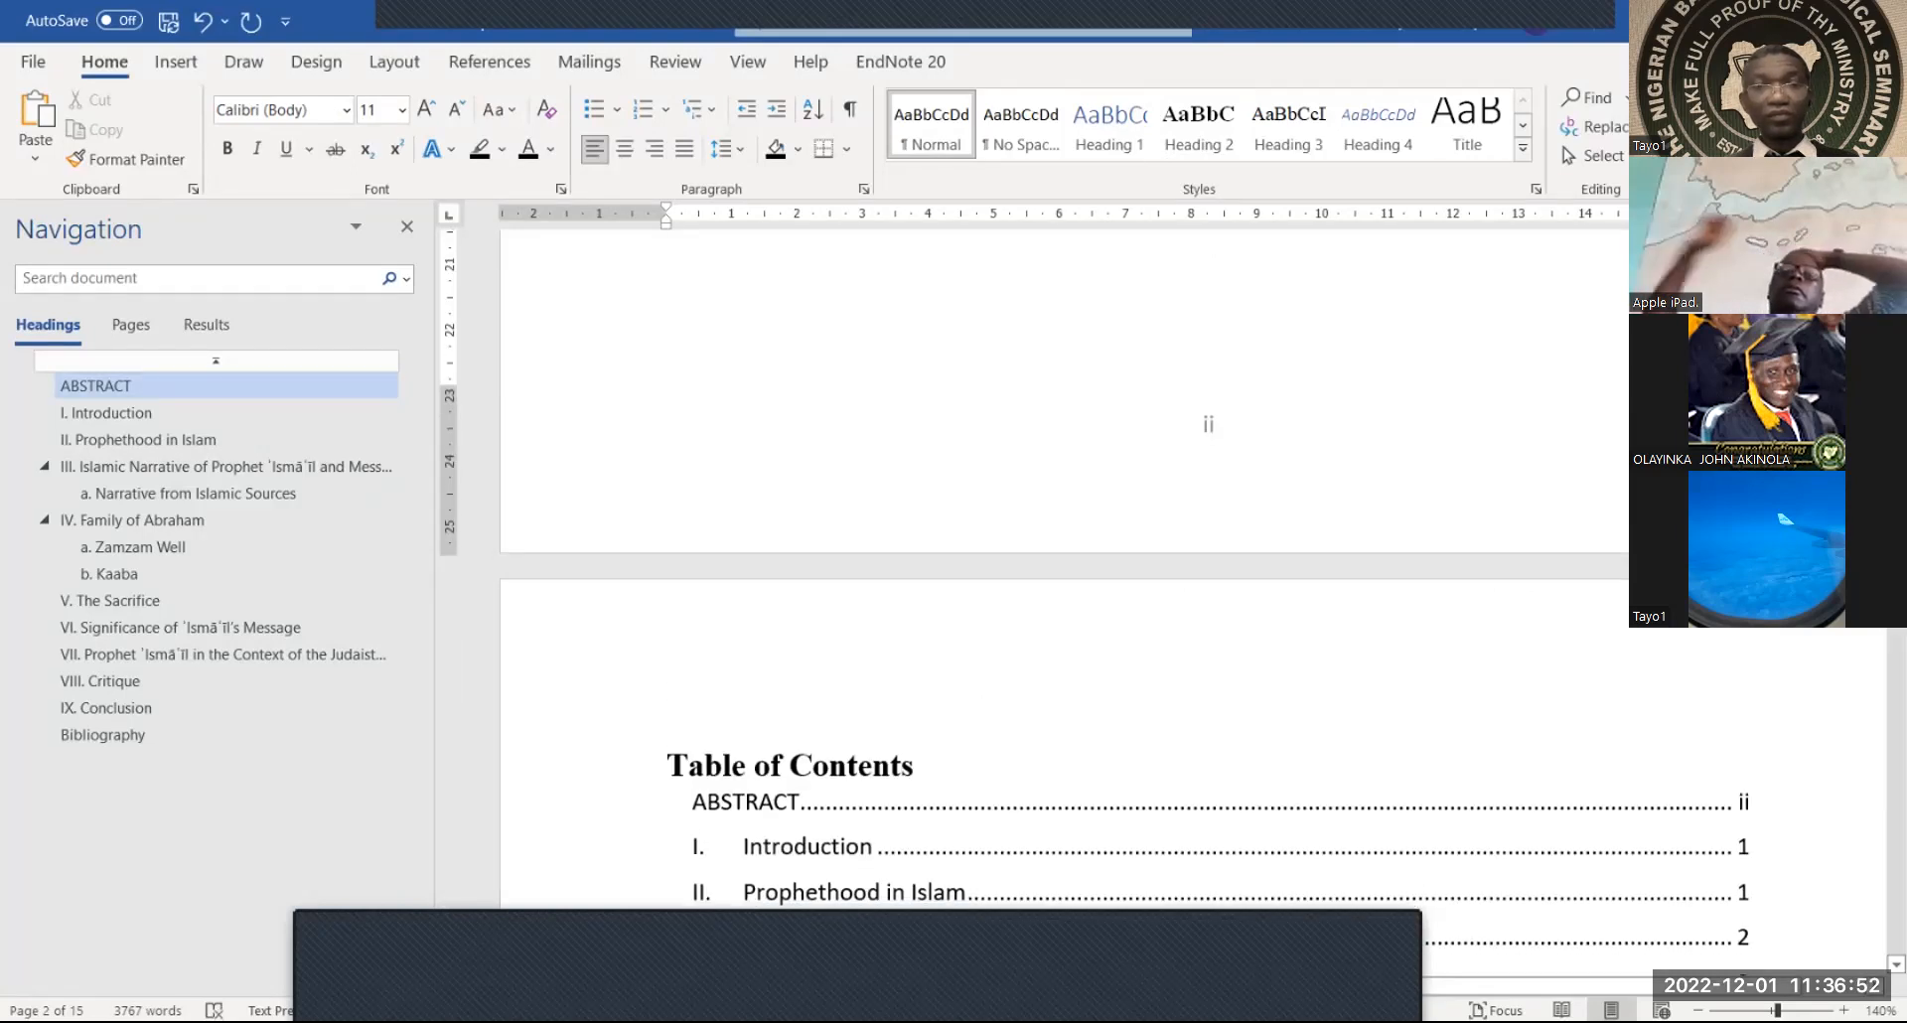
left_click(702, 687)
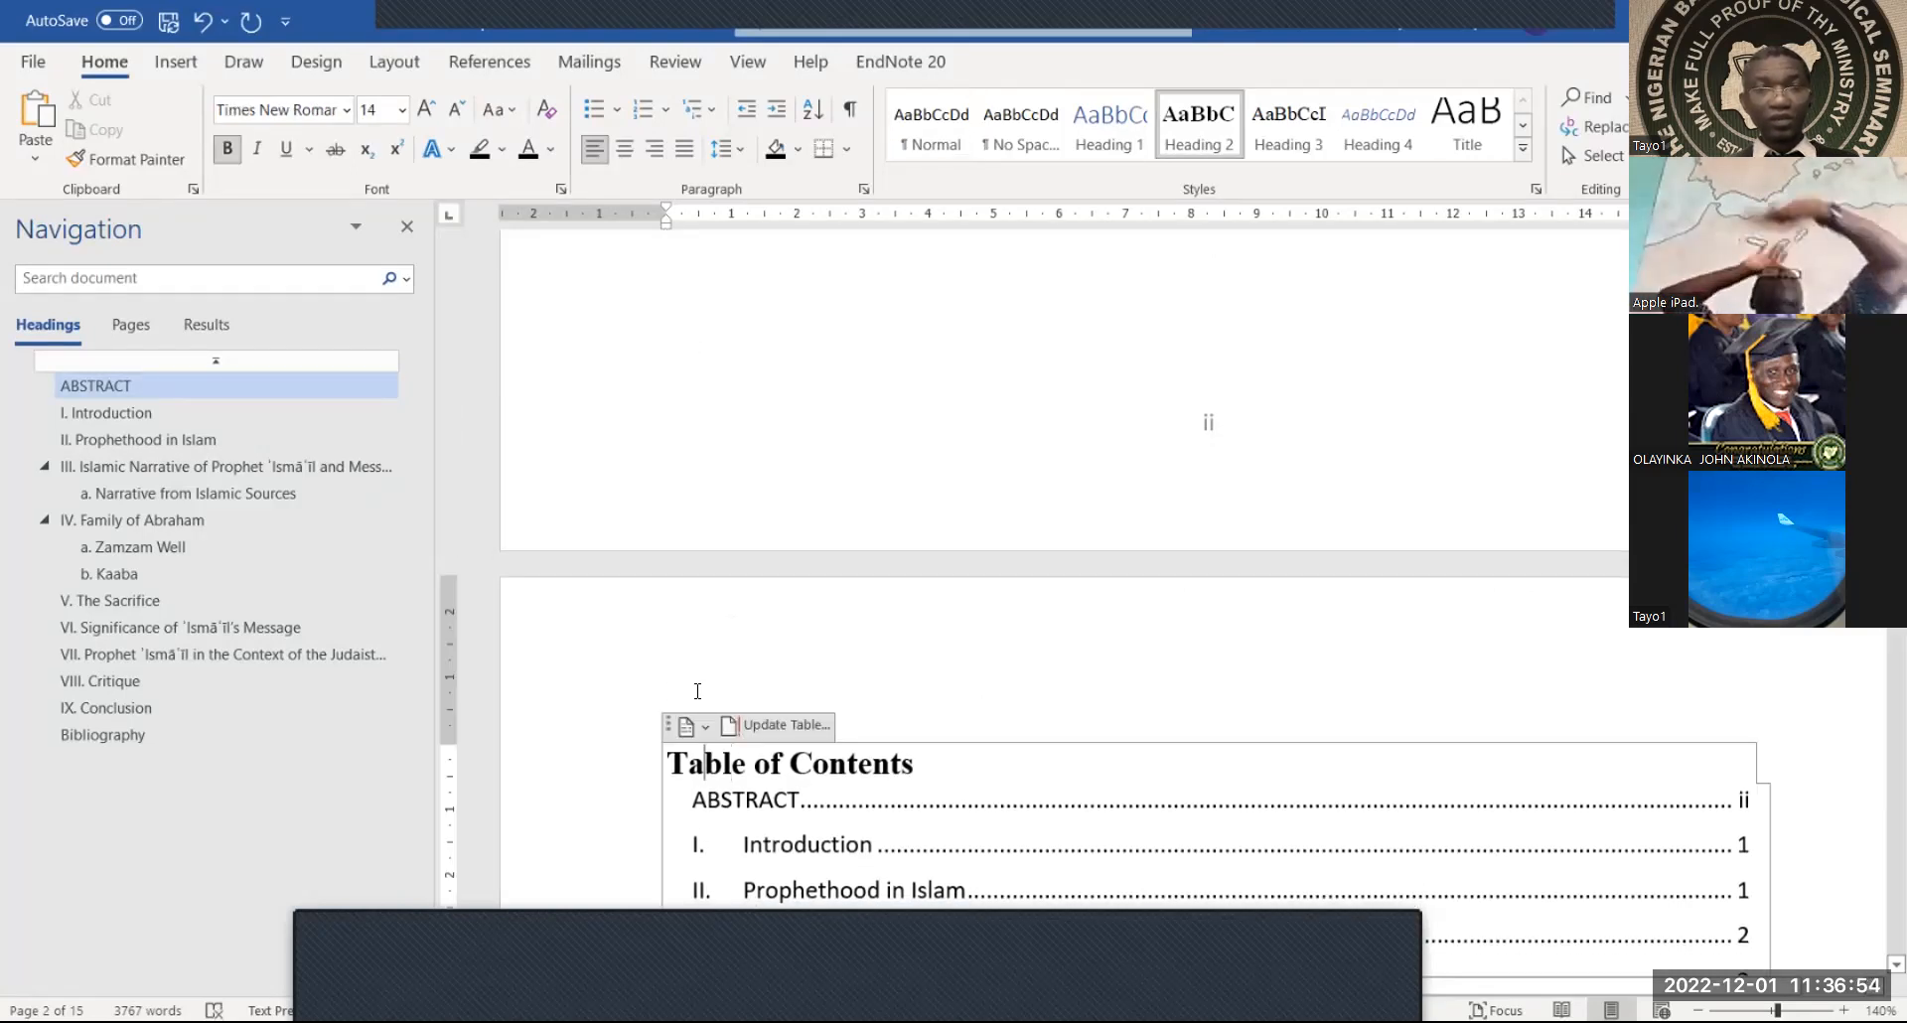
scroll(811, 497, "down", 3)
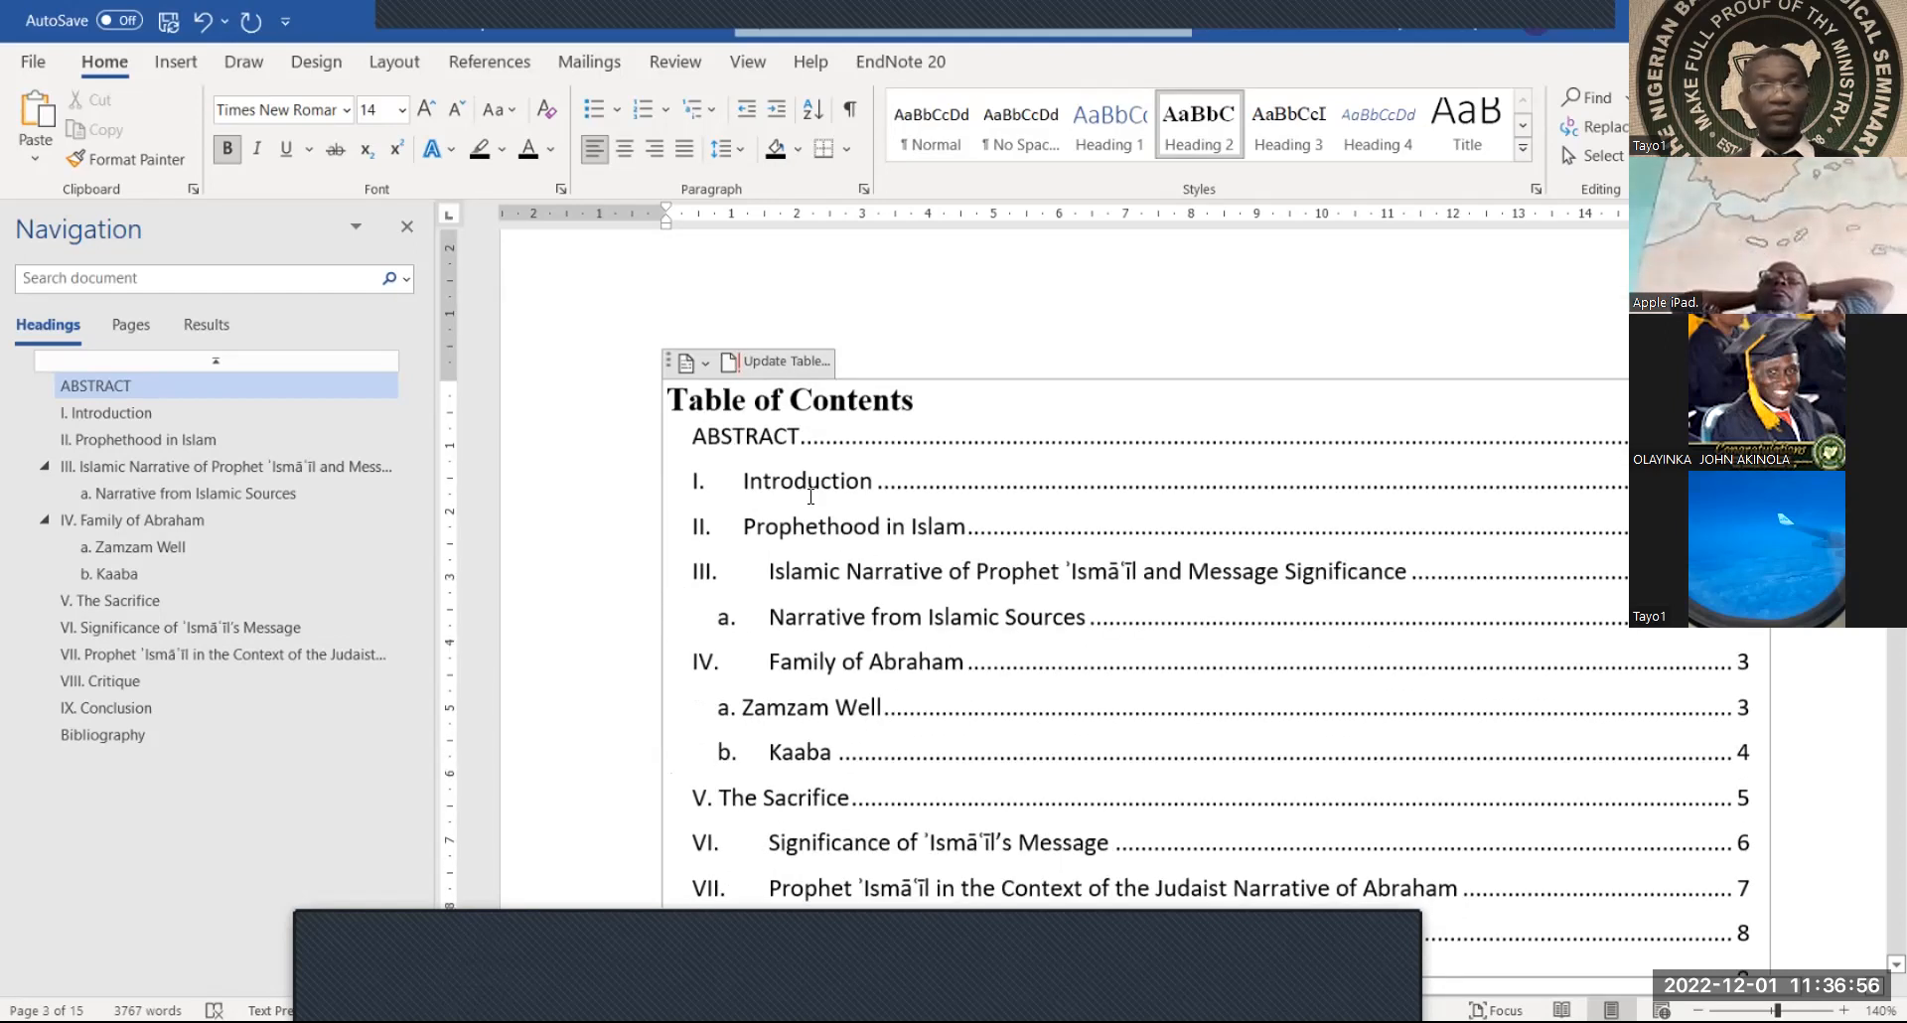
left_click(811, 497, "ctrl")
scroll(812, 501, "up", 1)
scroll(812, 501, "down", 8)
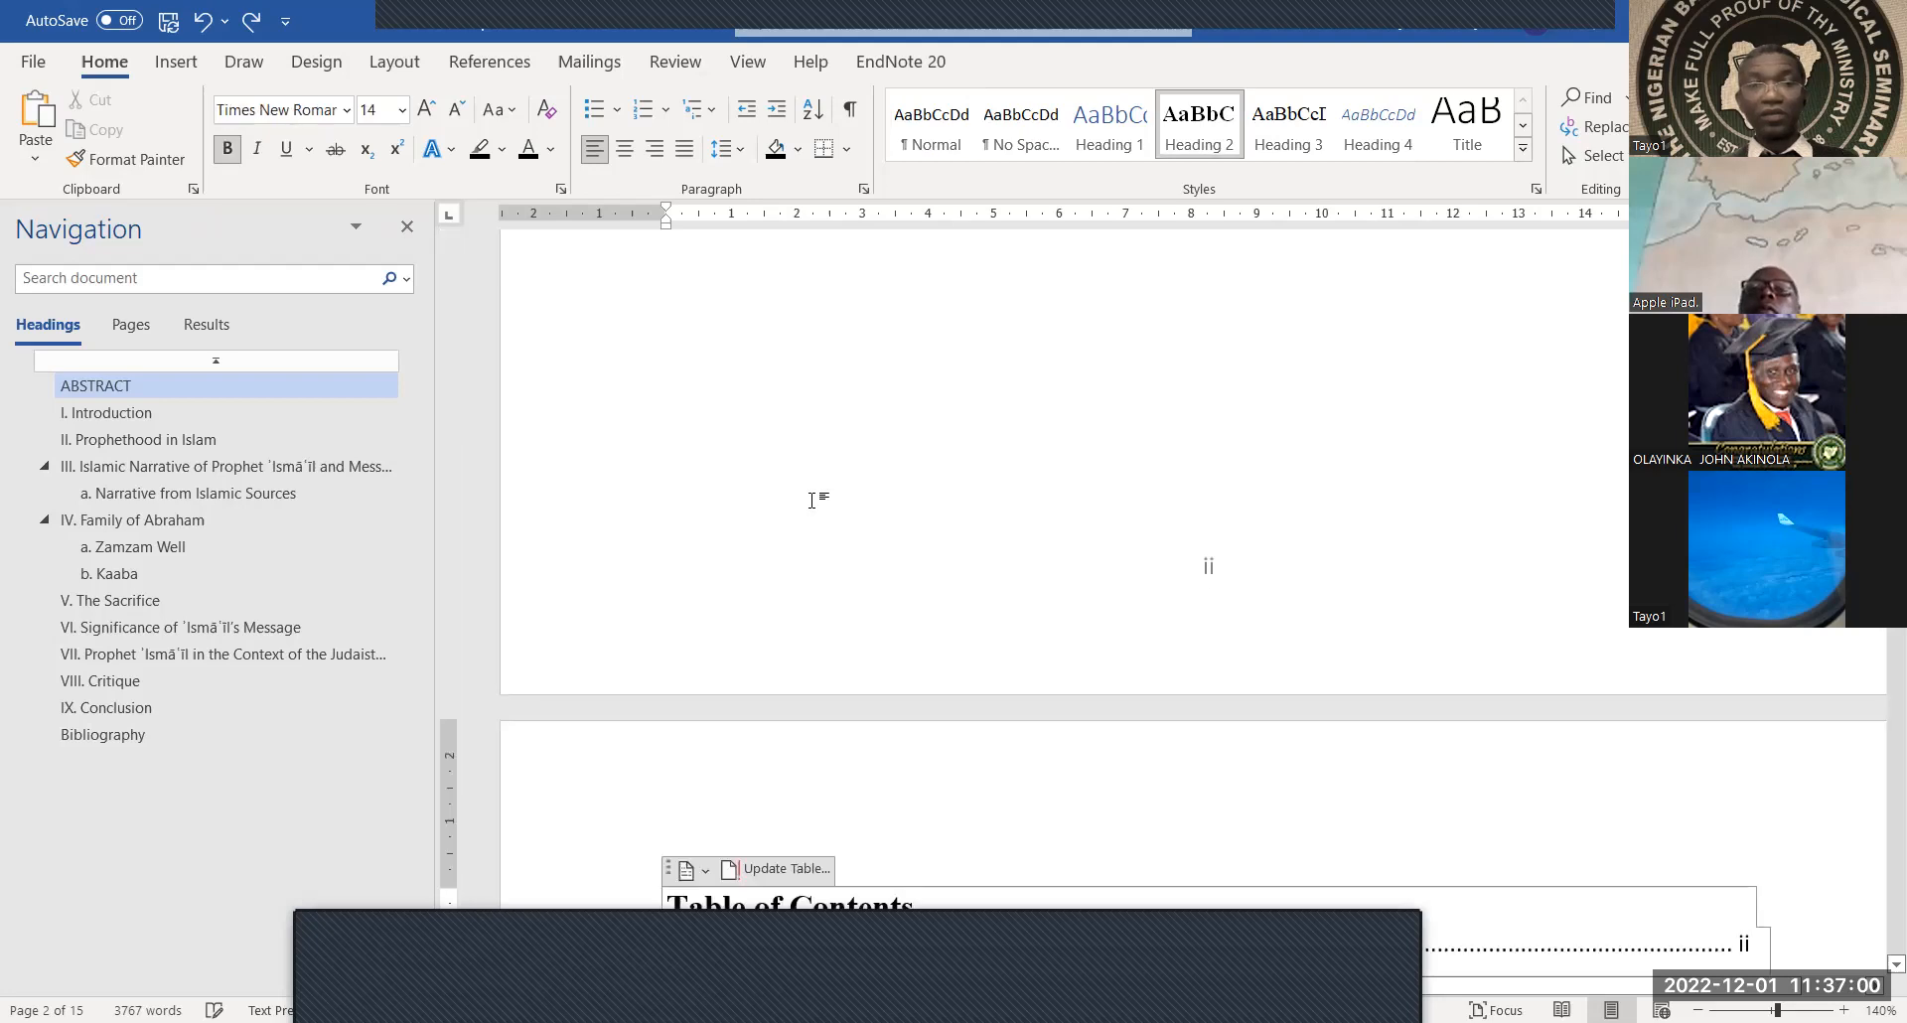
Undo the trial edits to restore the blue TOC title and the blank line above the table
key("shift+Home")
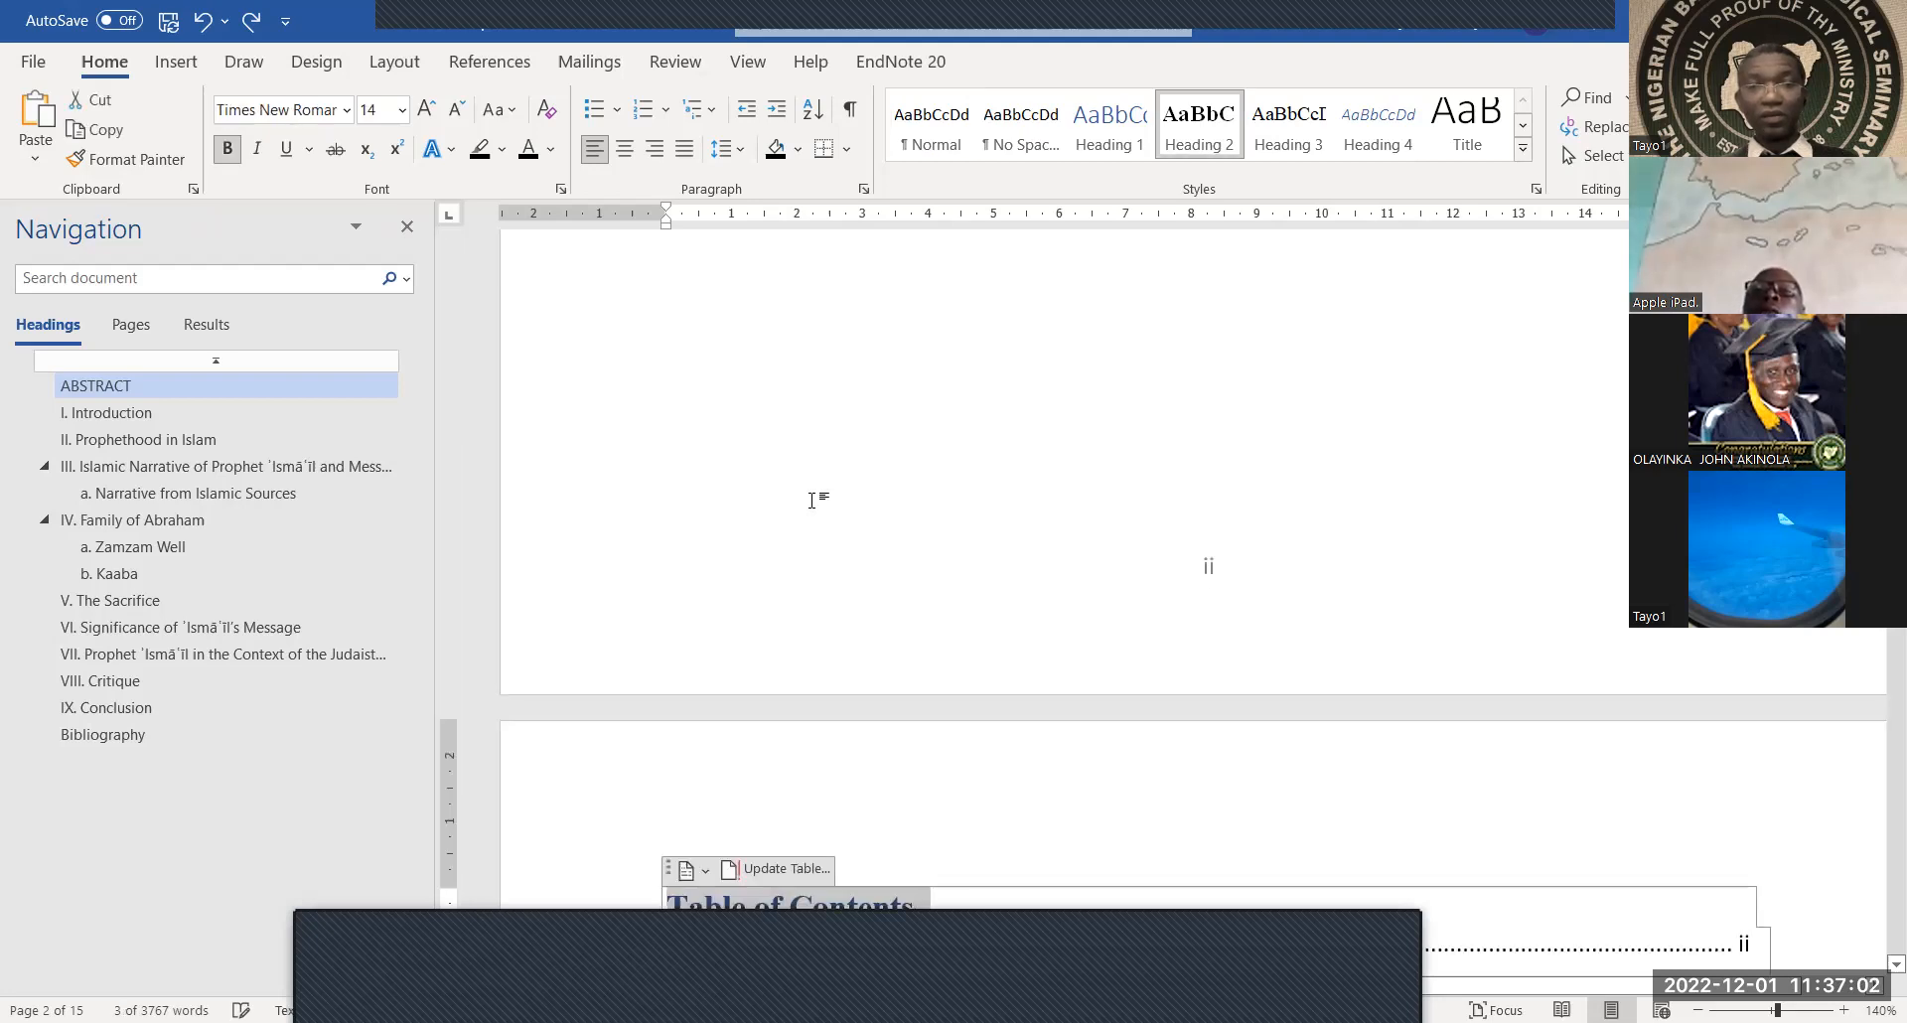
key("ctrl+z")
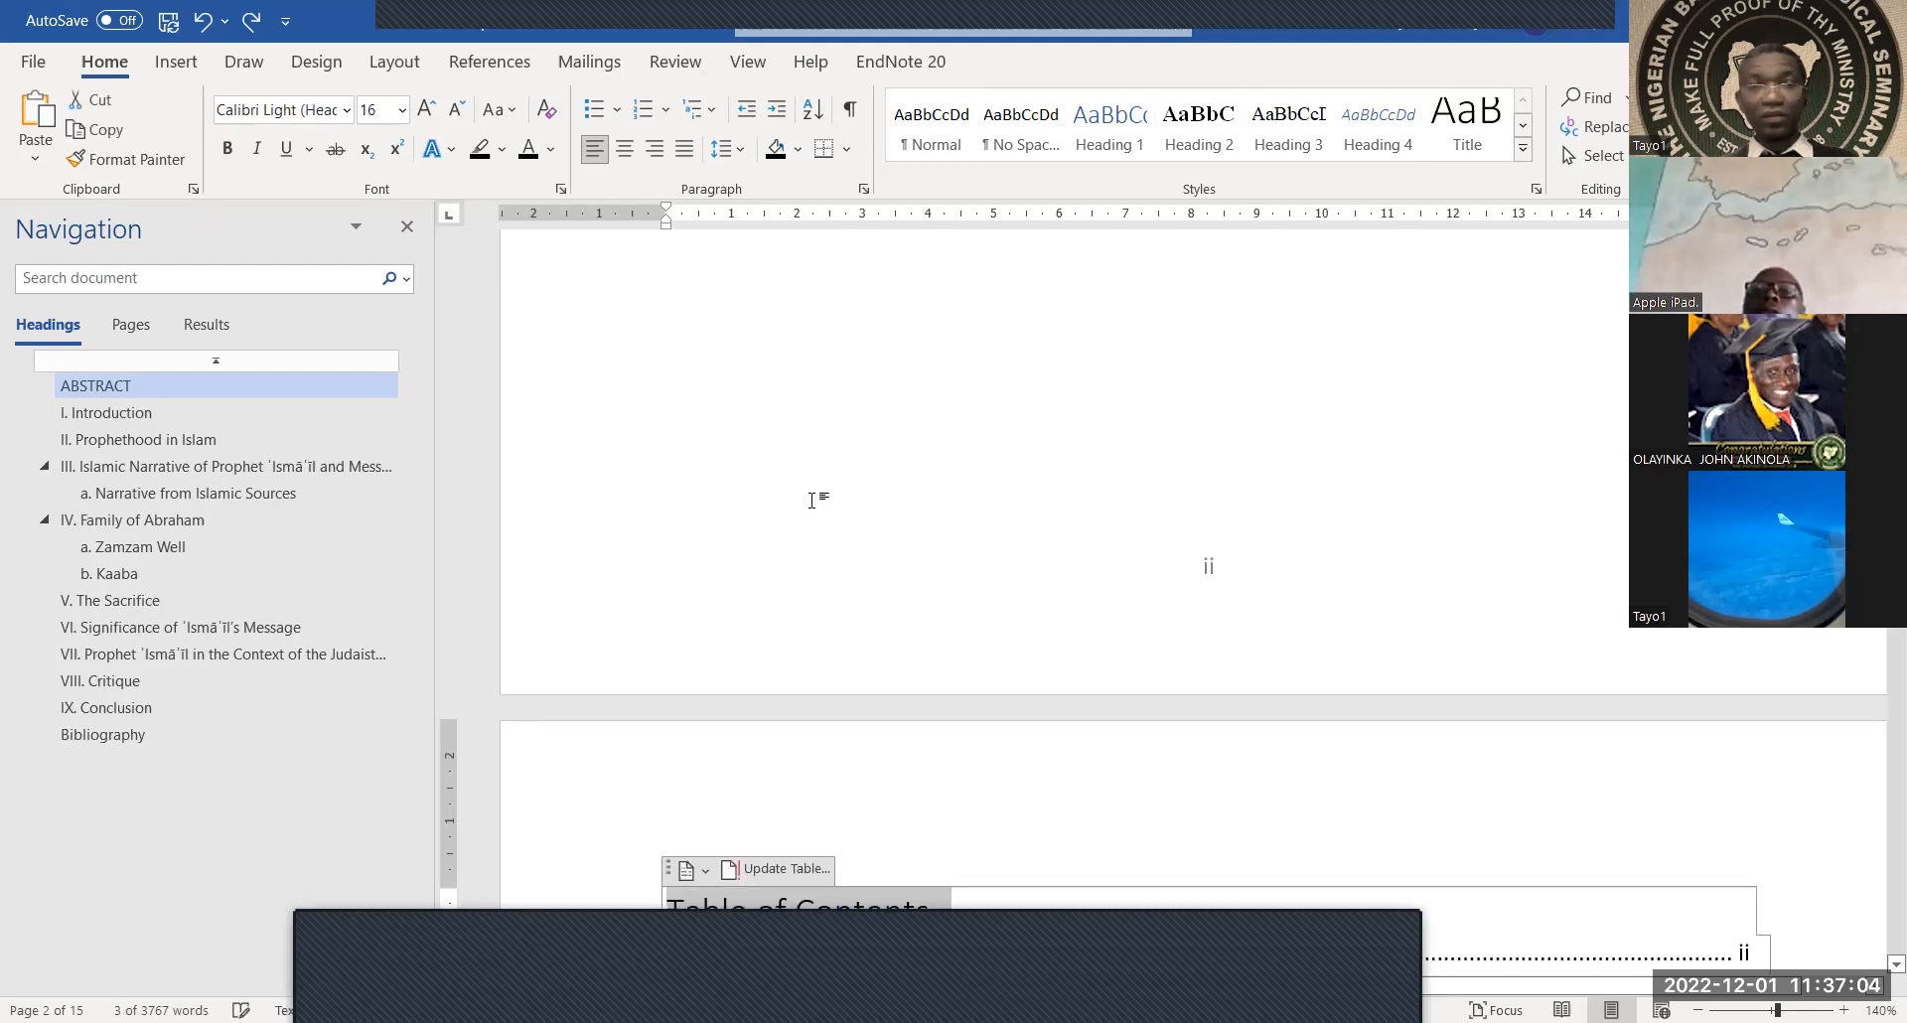
key("shift+Down")
key("ctrl+z")
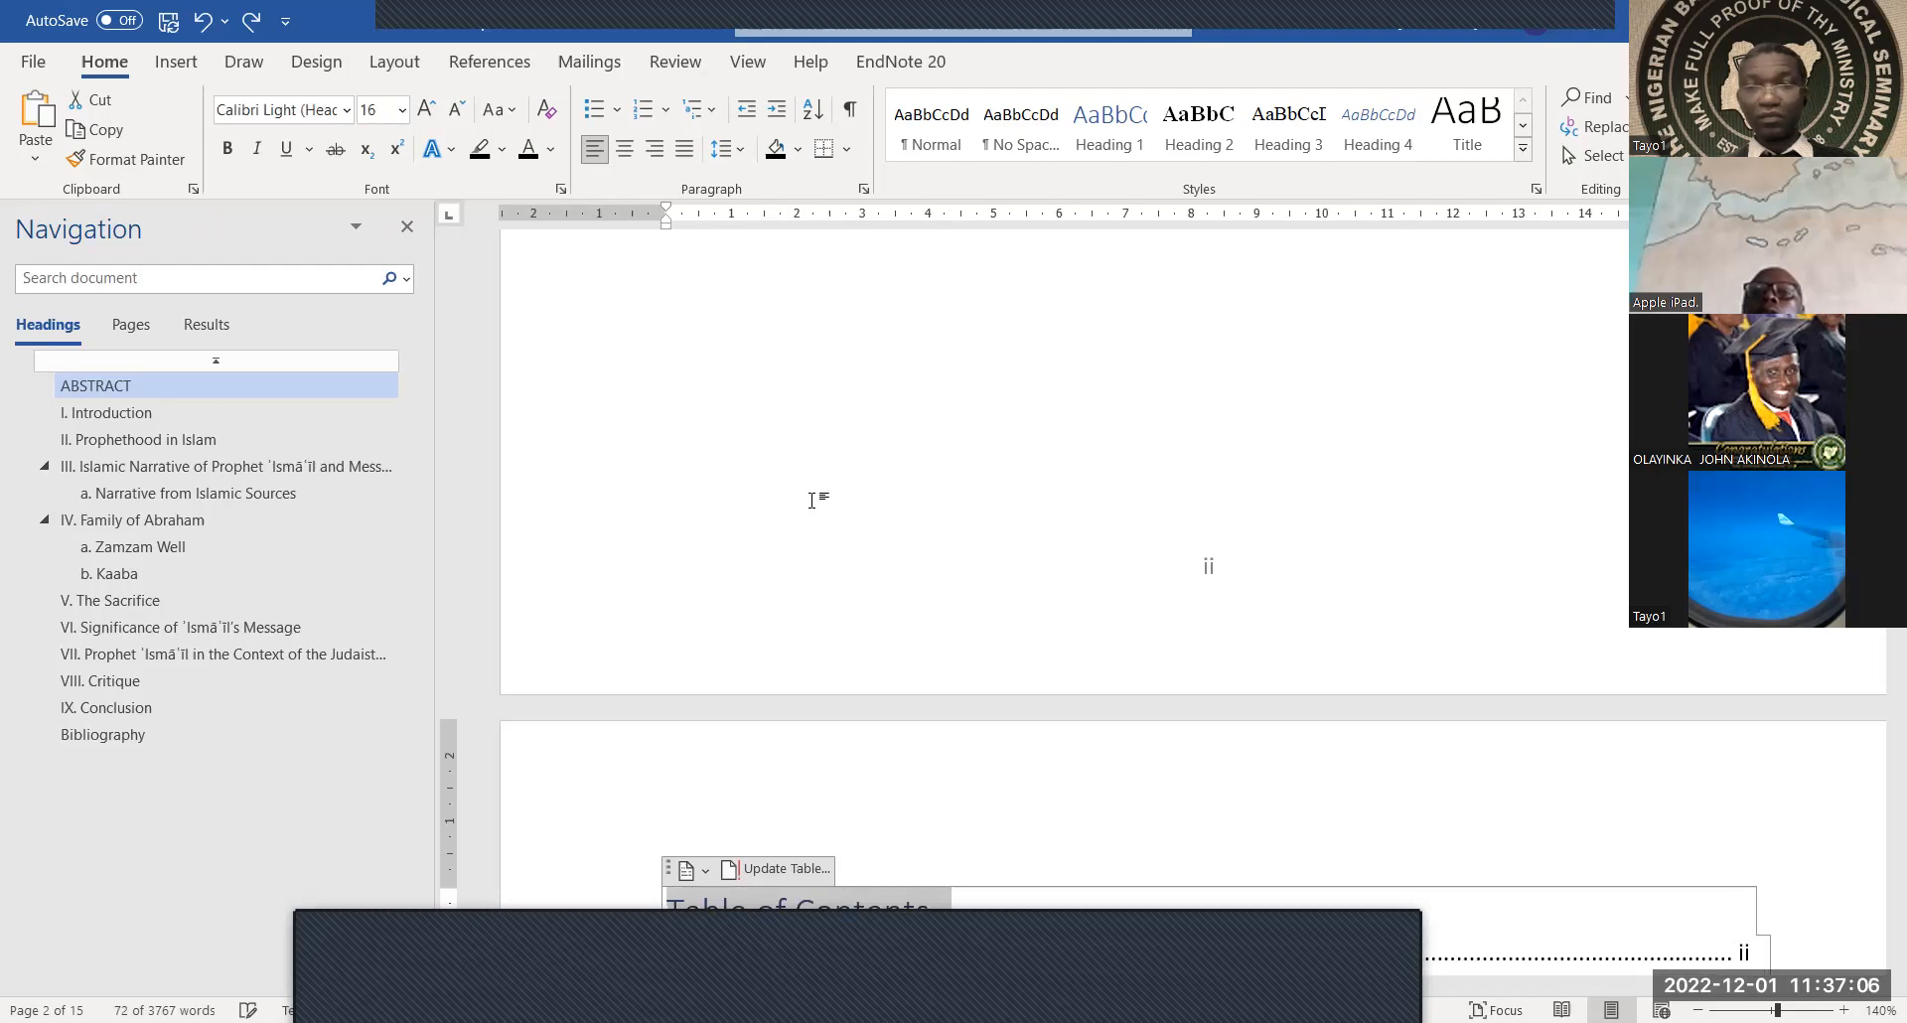
key("ctrl+z")
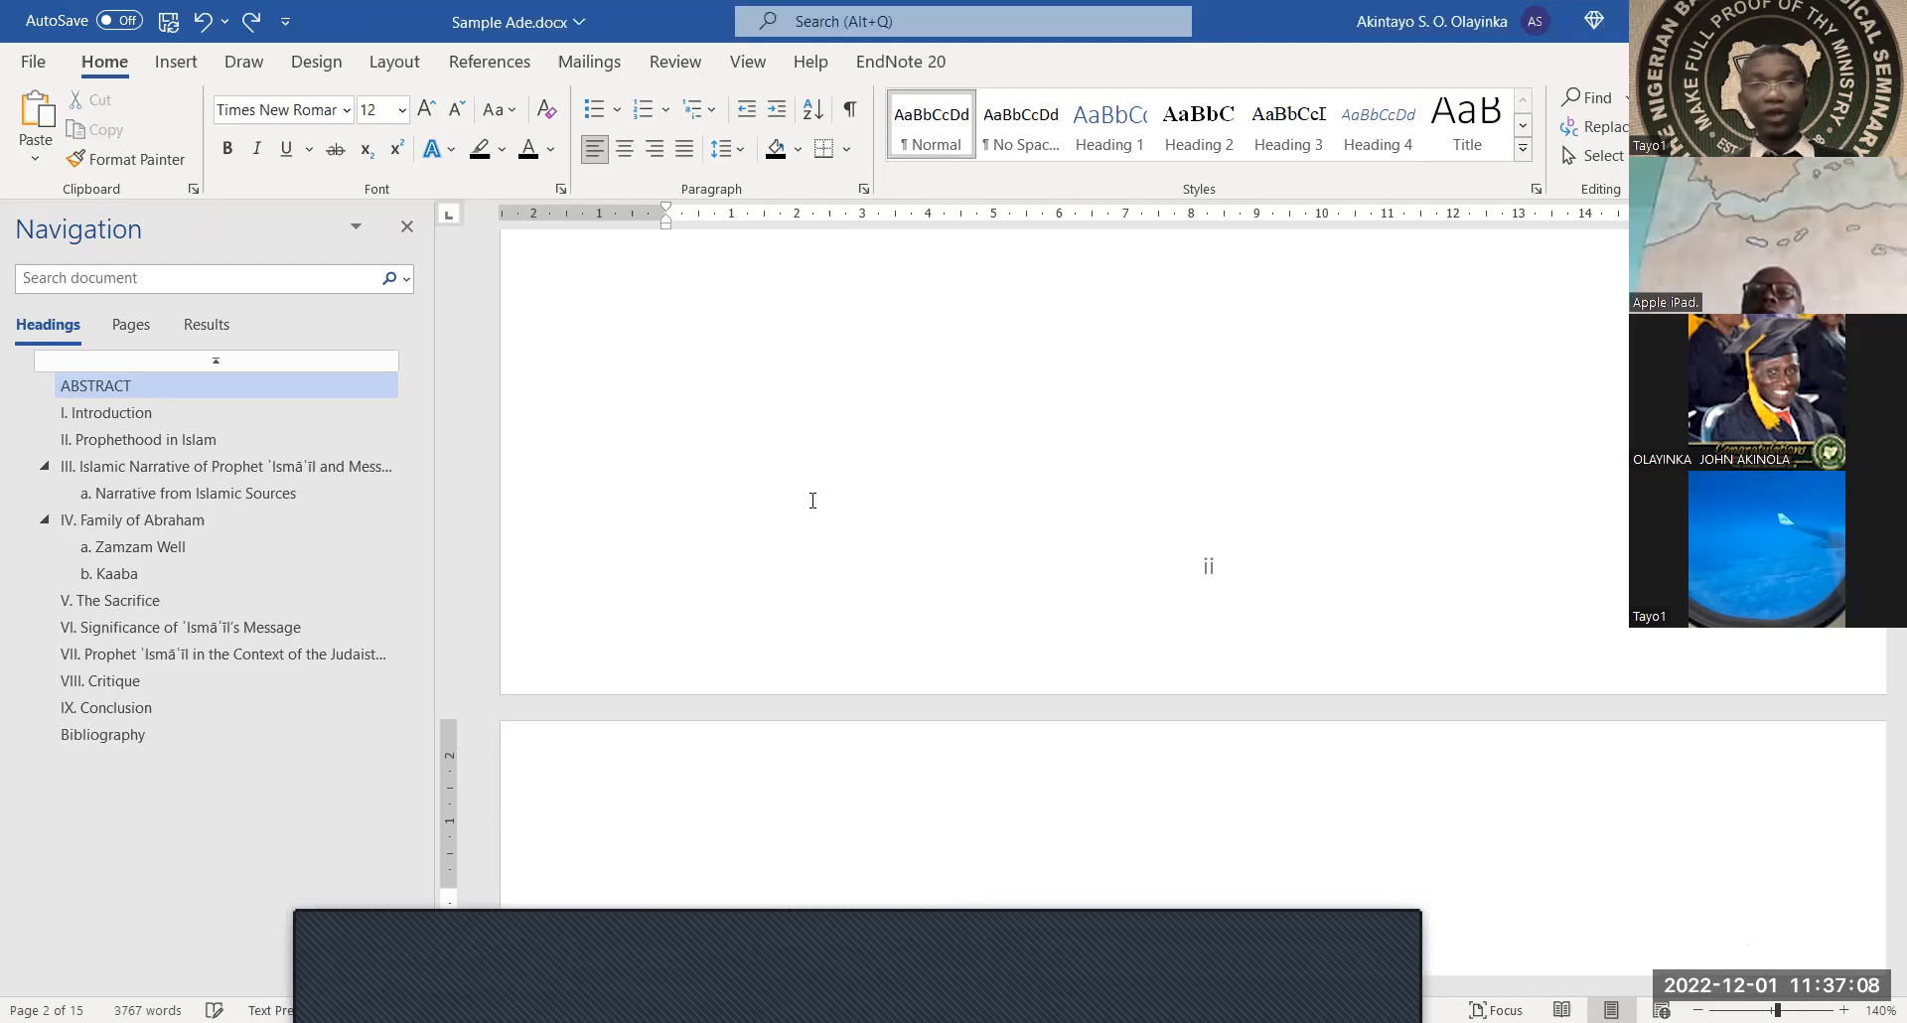
scroll(812, 501, "down", 3)
scroll(813, 501, "down", 3)
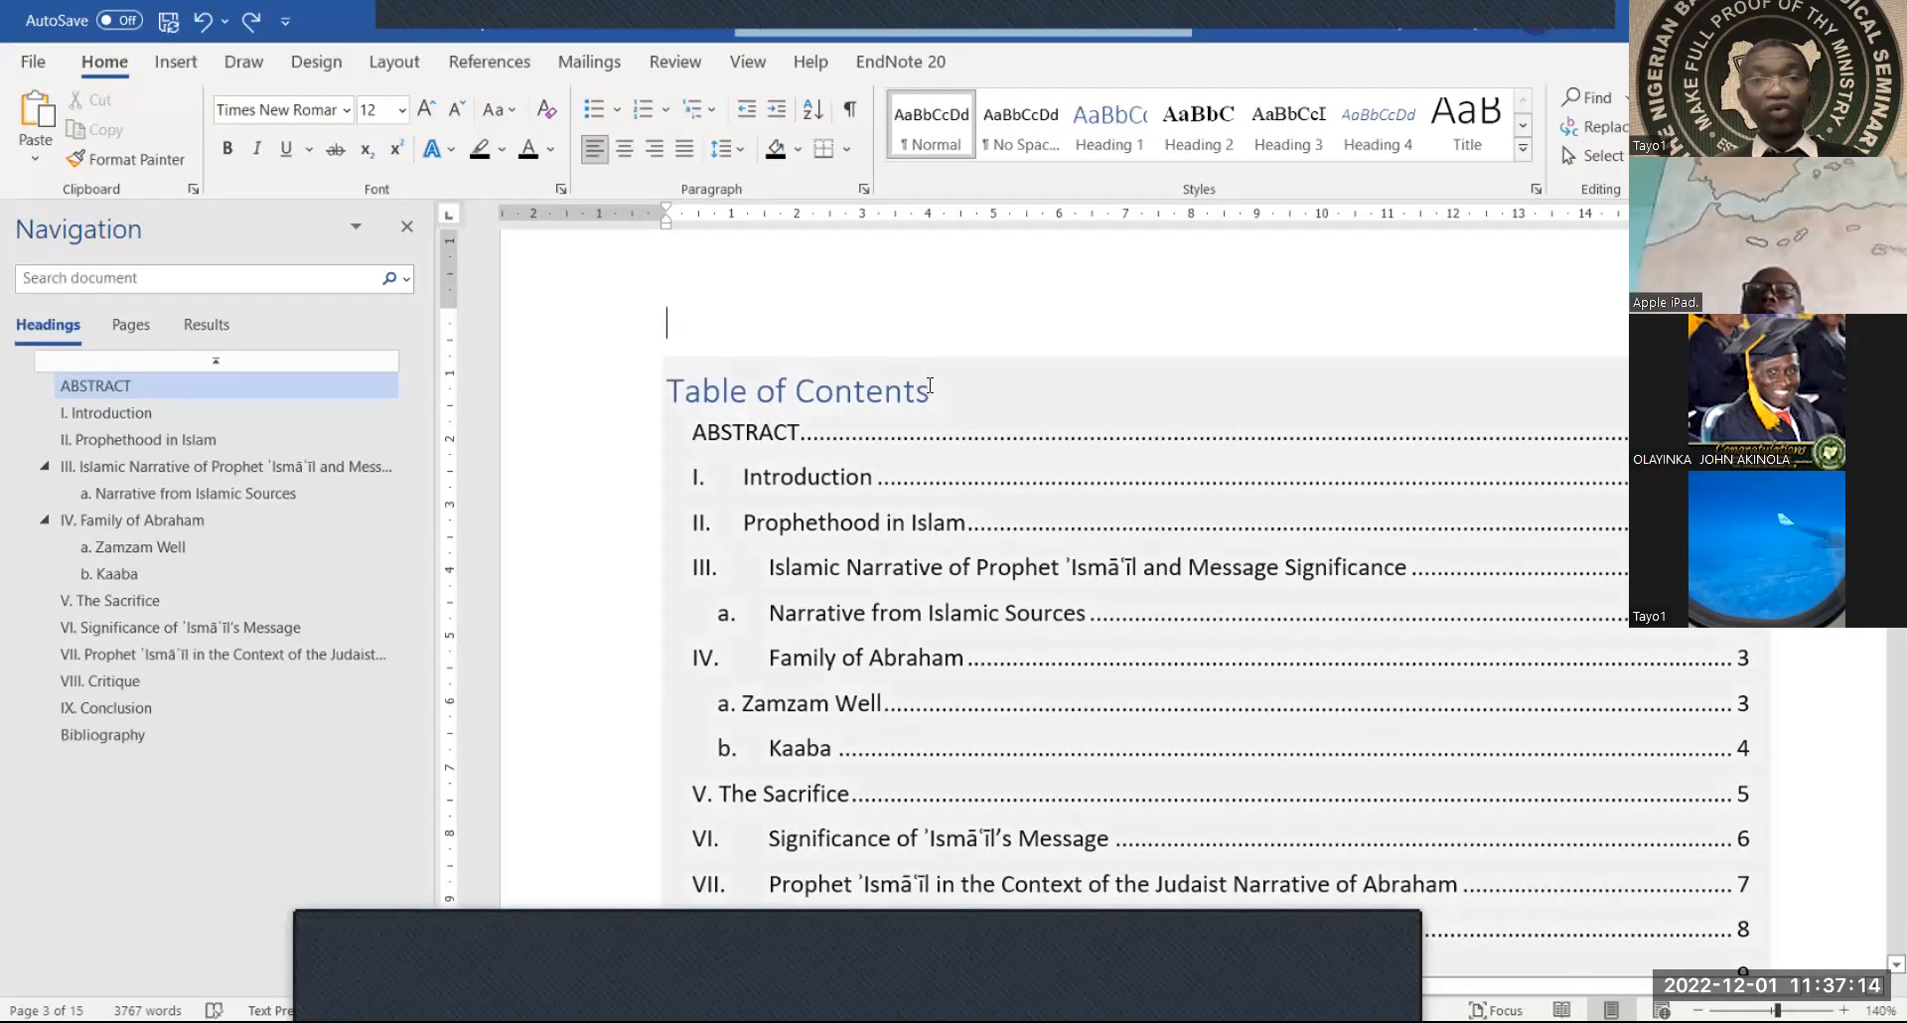
Paste a copy of the 'Table of Contents' title on the blank line above the table and recolour it
left_click_drag(866, 381, 692, 397)
key("ctrl+c")
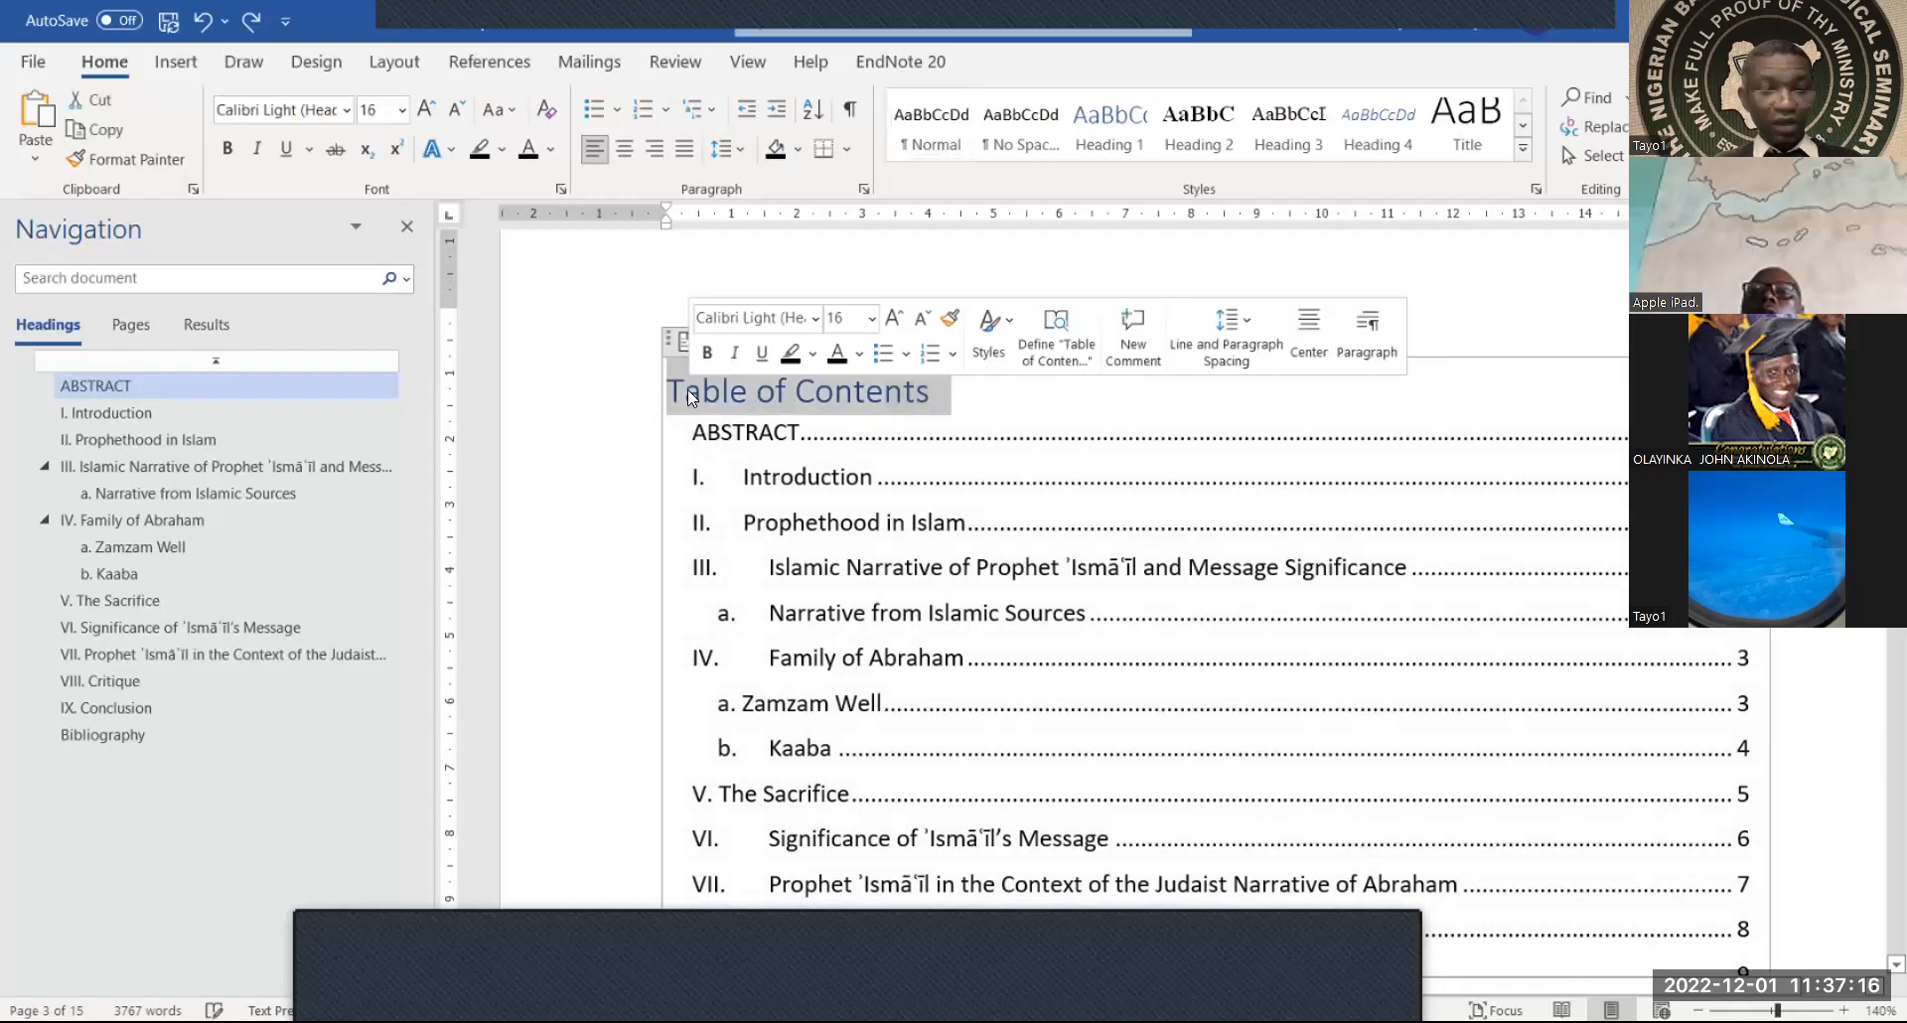
left_click(708, 328)
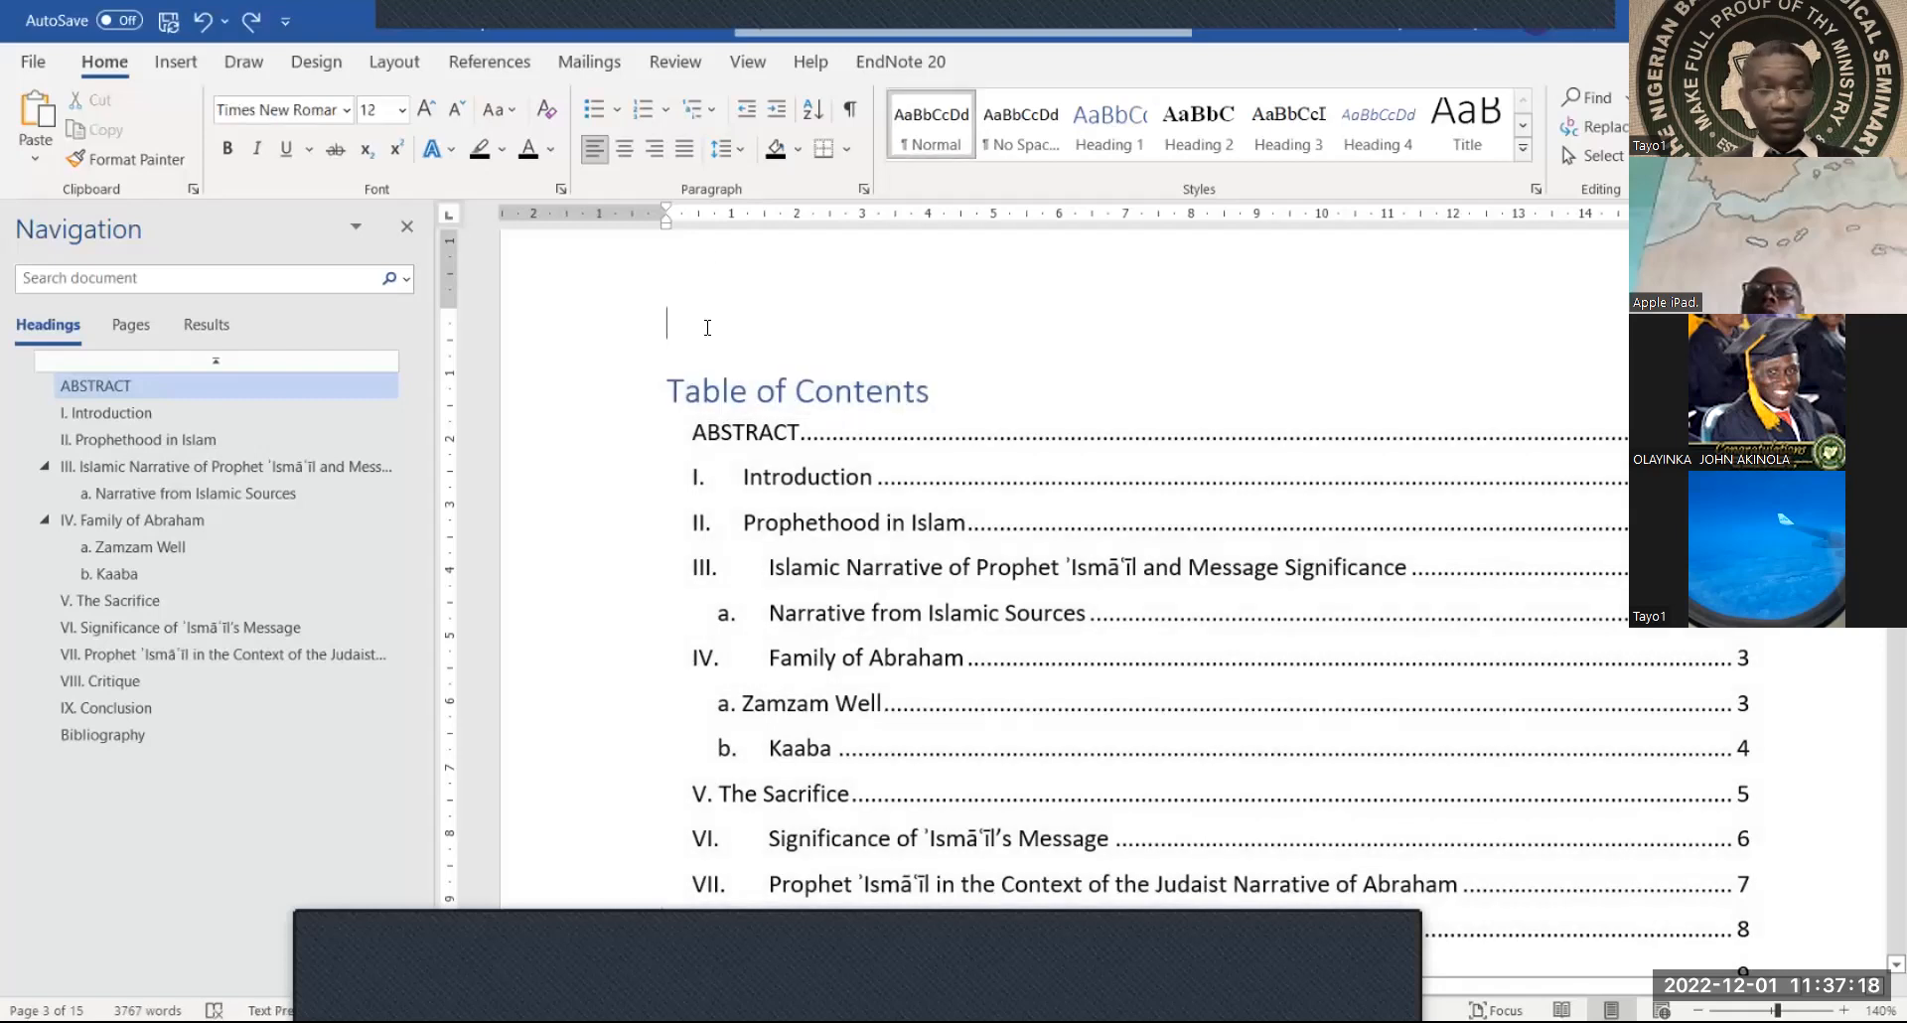
key("ctrl+v")
left_click_drag(930, 321, 668, 331)
left_click(530, 151)
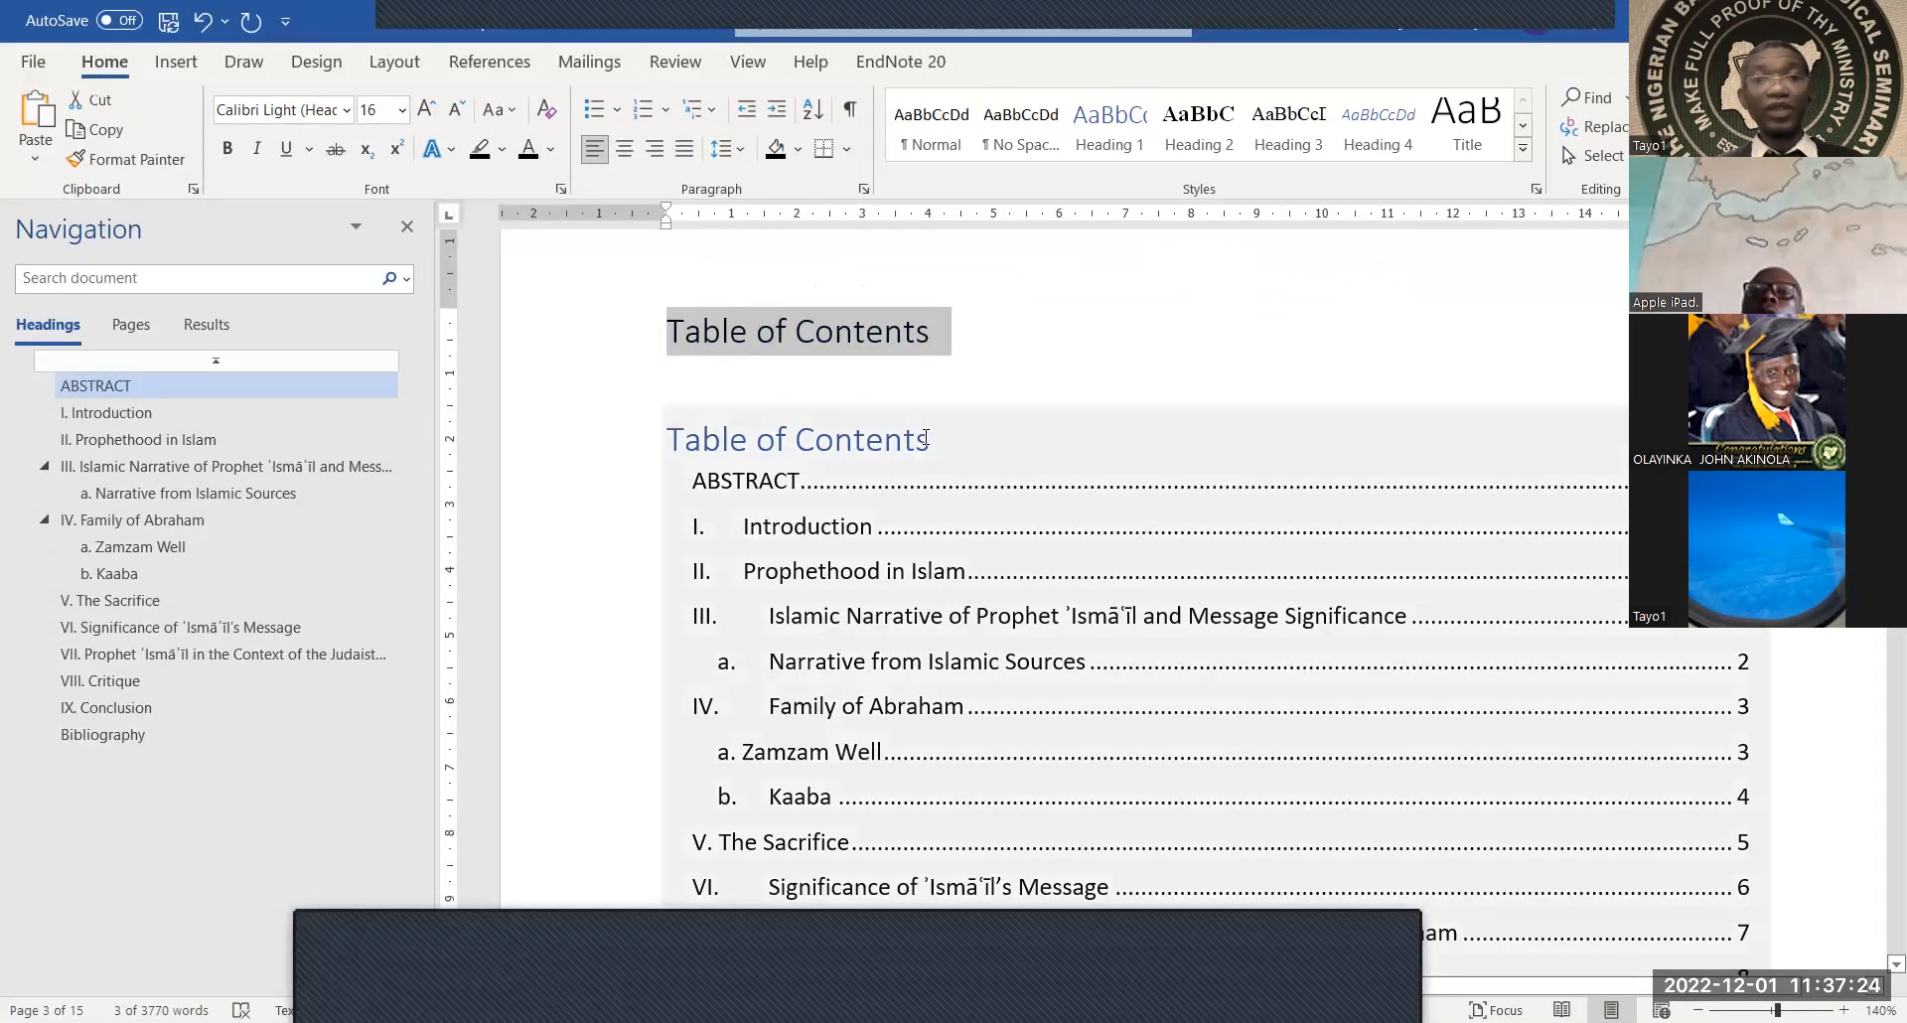
Delete the duplicate built-in title inside the contents table
left_click_drag(927, 441, 701, 444)
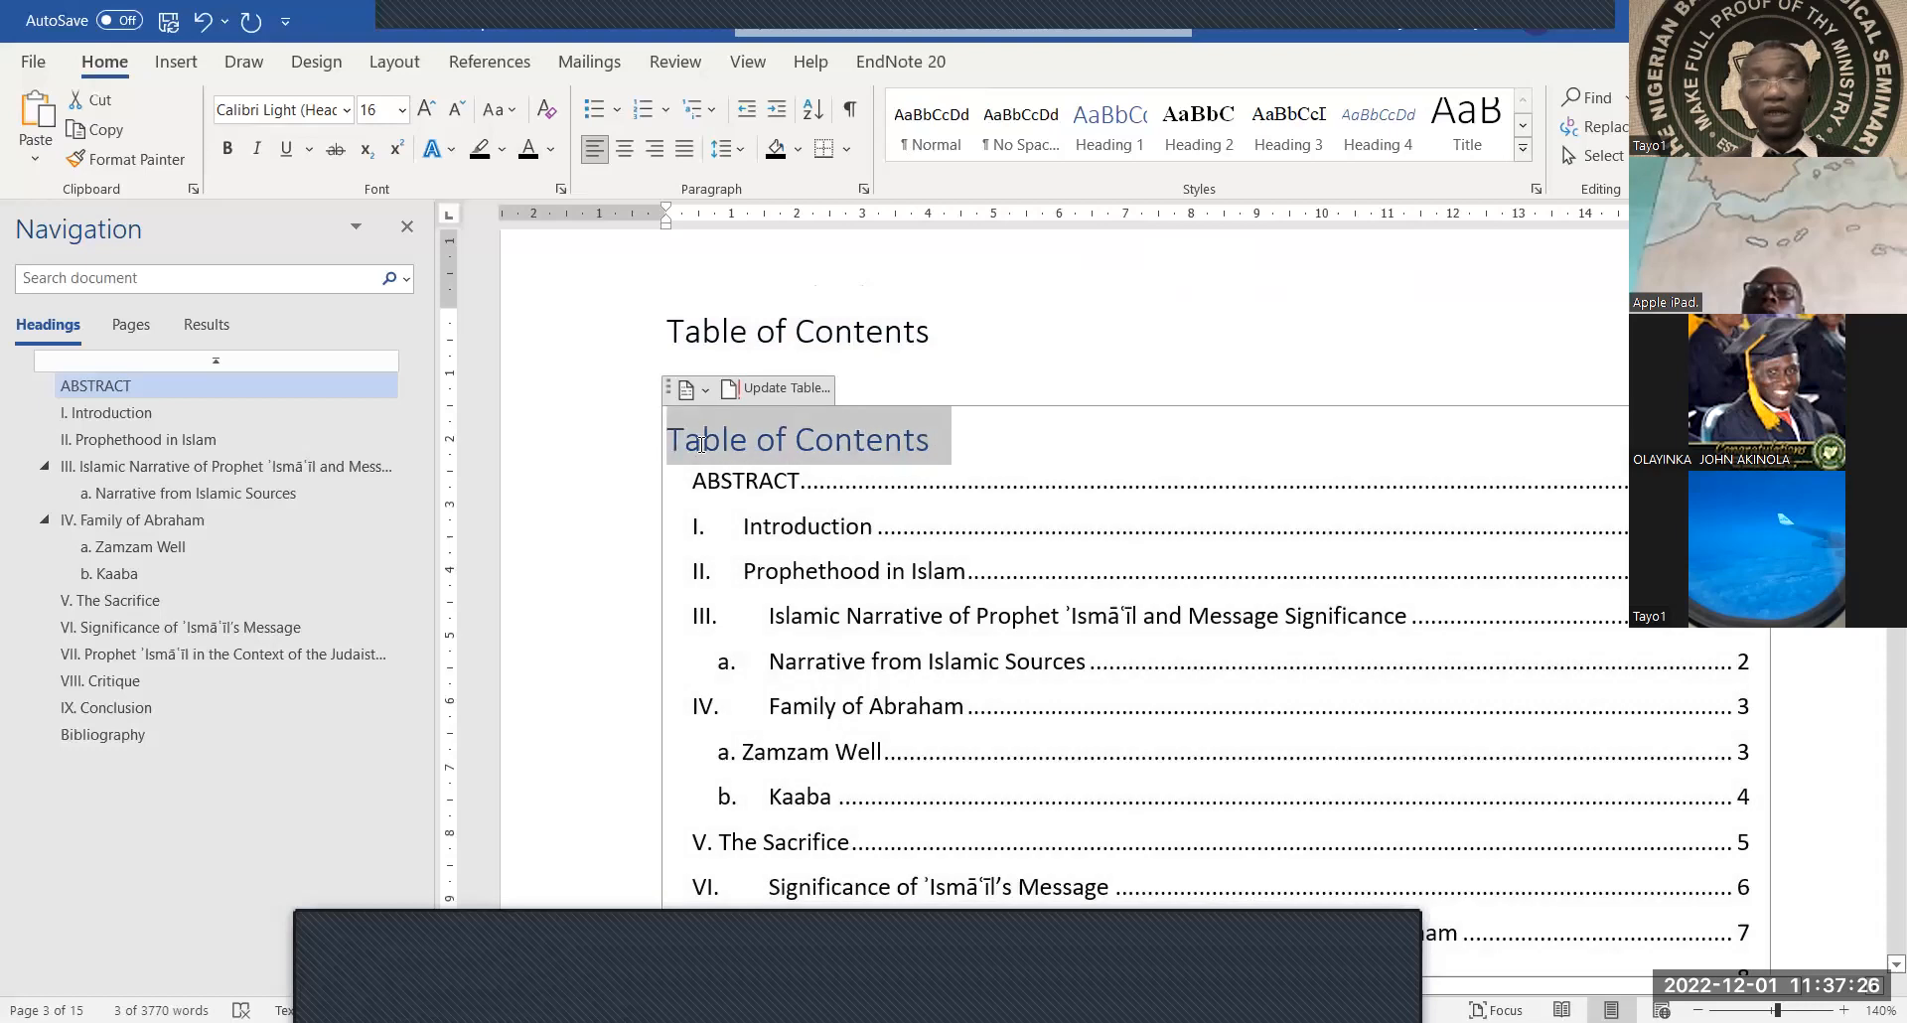
key("Delete")
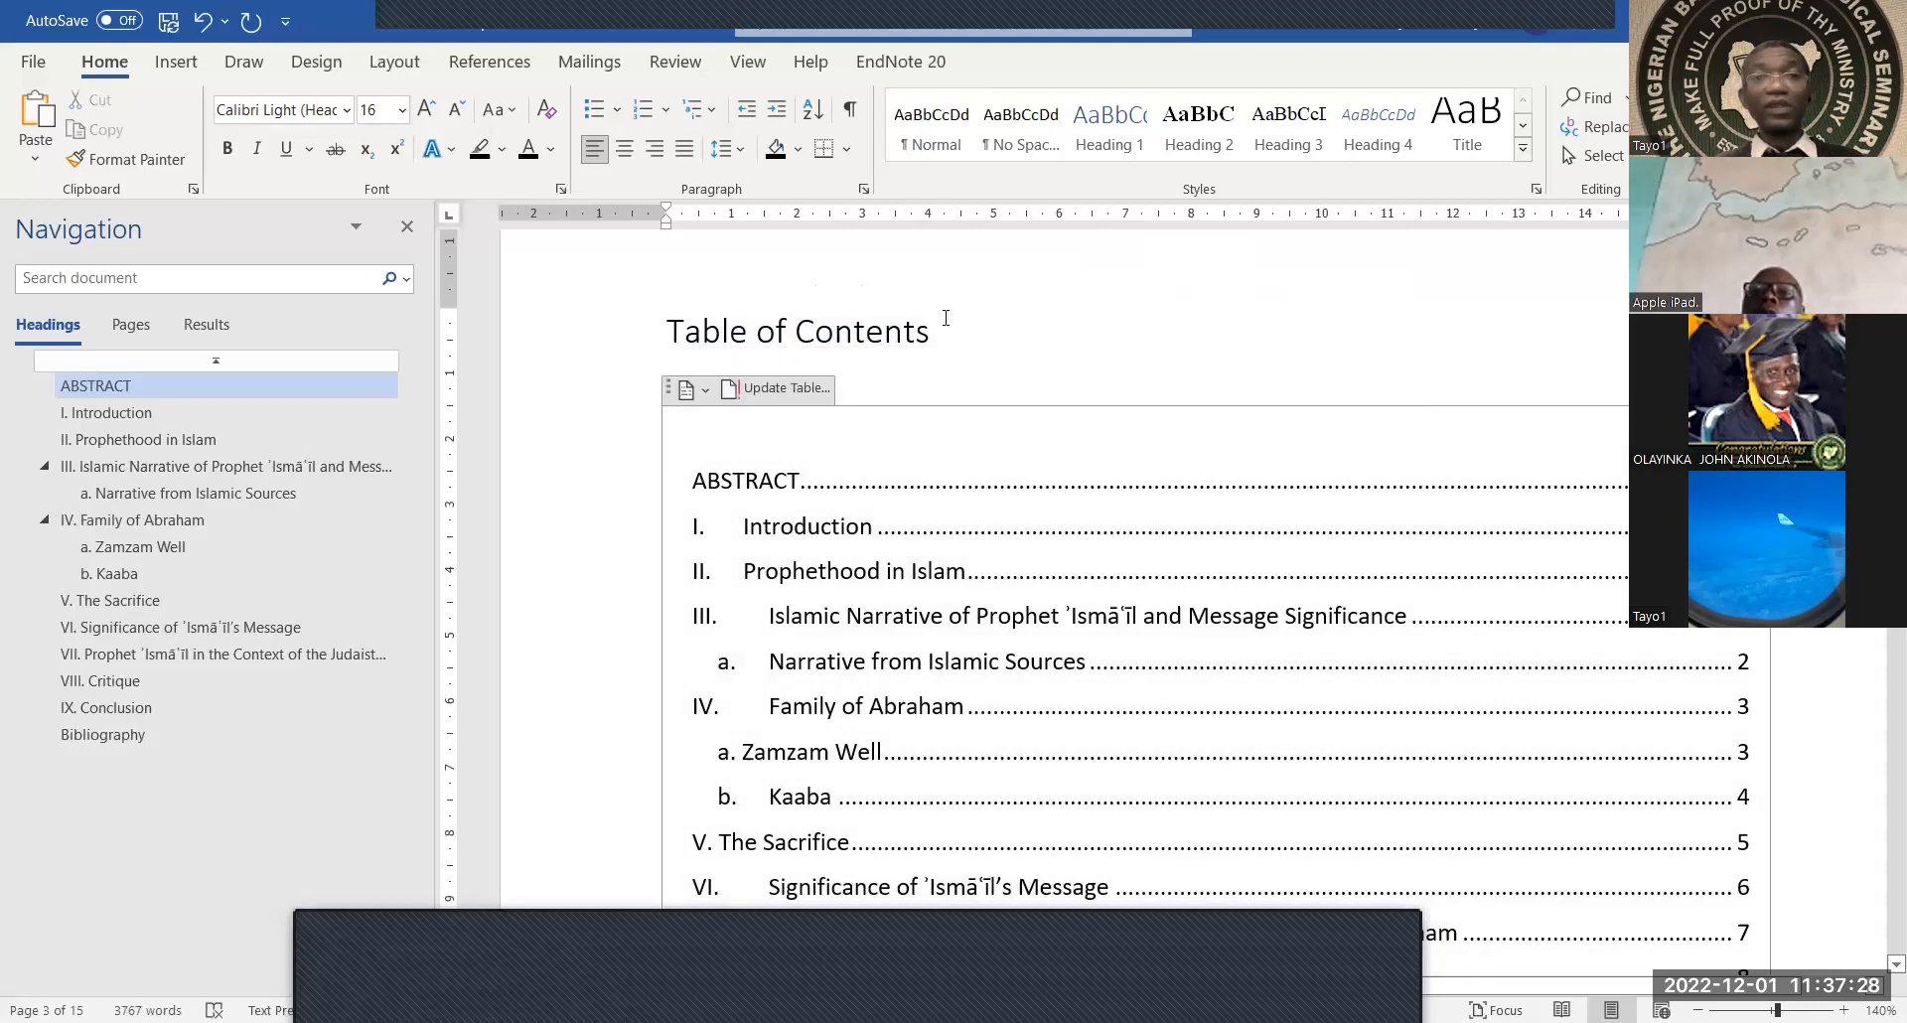
left_click(945, 318)
scroll(915, 413, "up", 2)
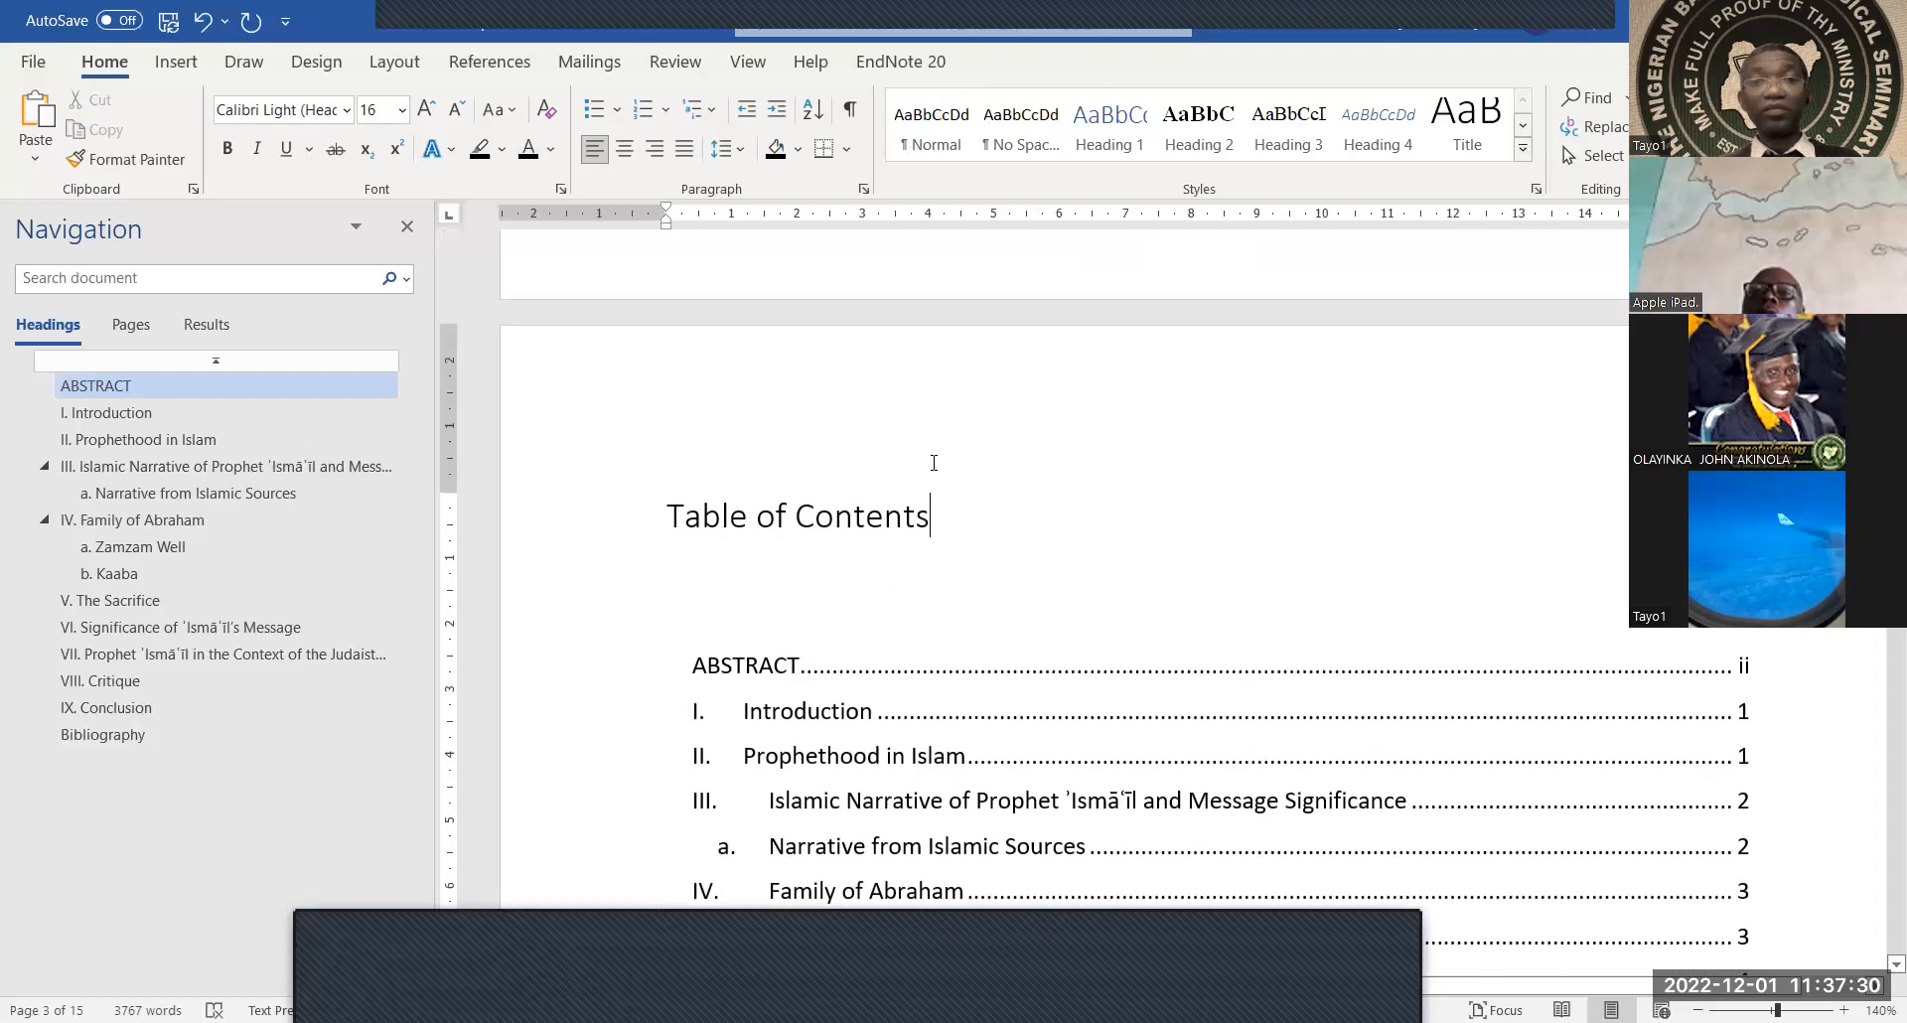
Apply the Heading 2 style to the standalone 'Table of Contents' title
left_click_drag(934, 509, 700, 521)
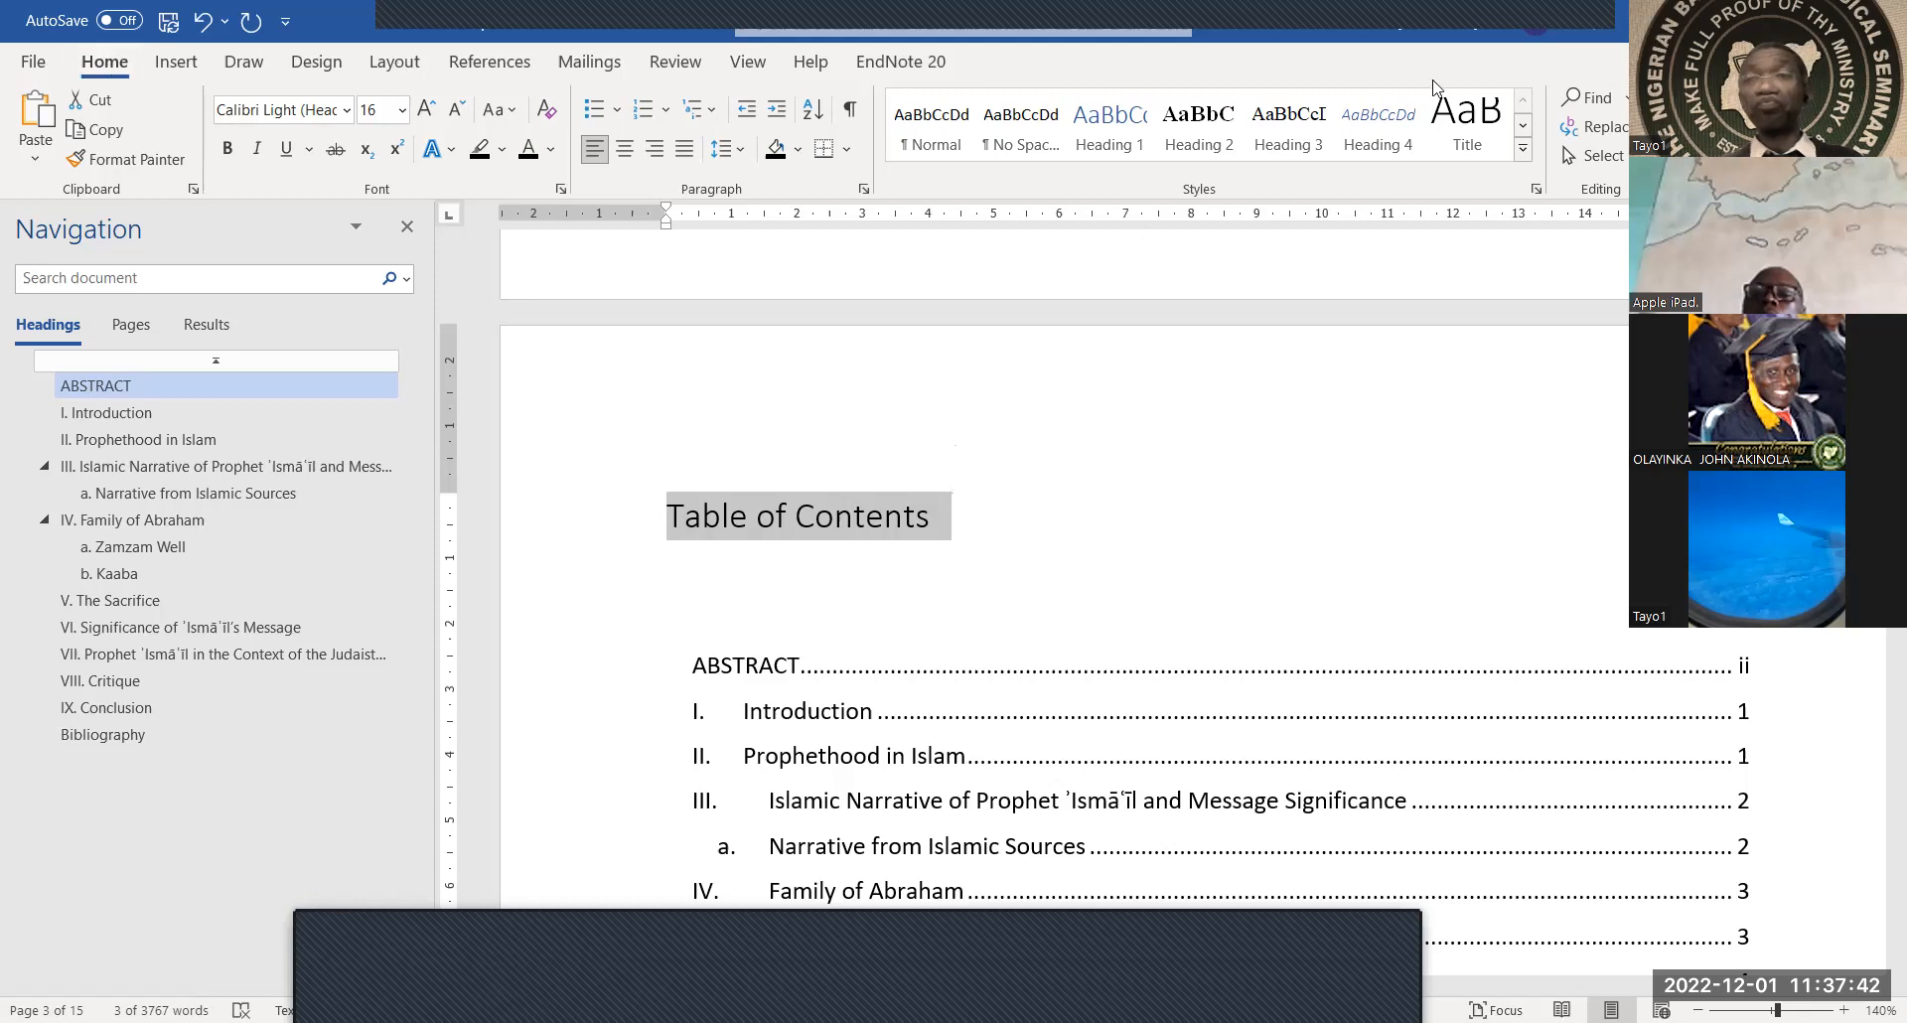
left_click(1536, 190)
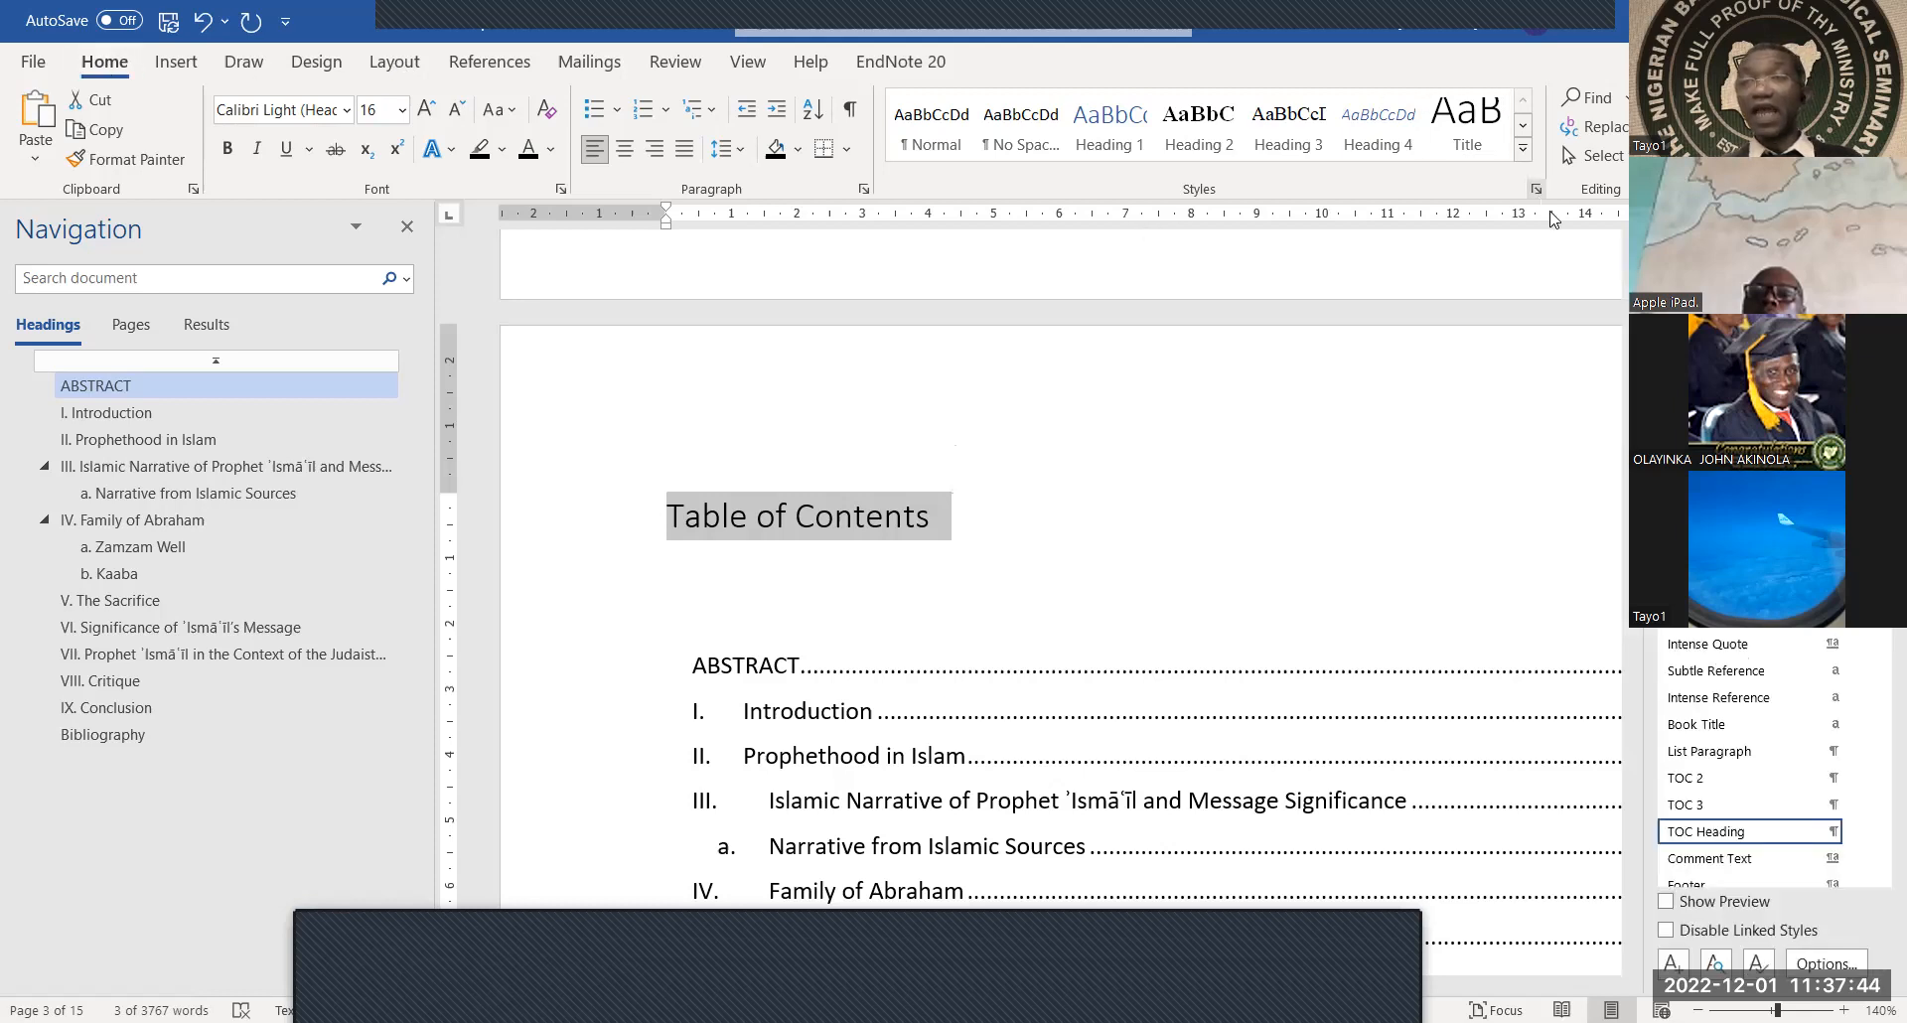
left_click(1728, 376)
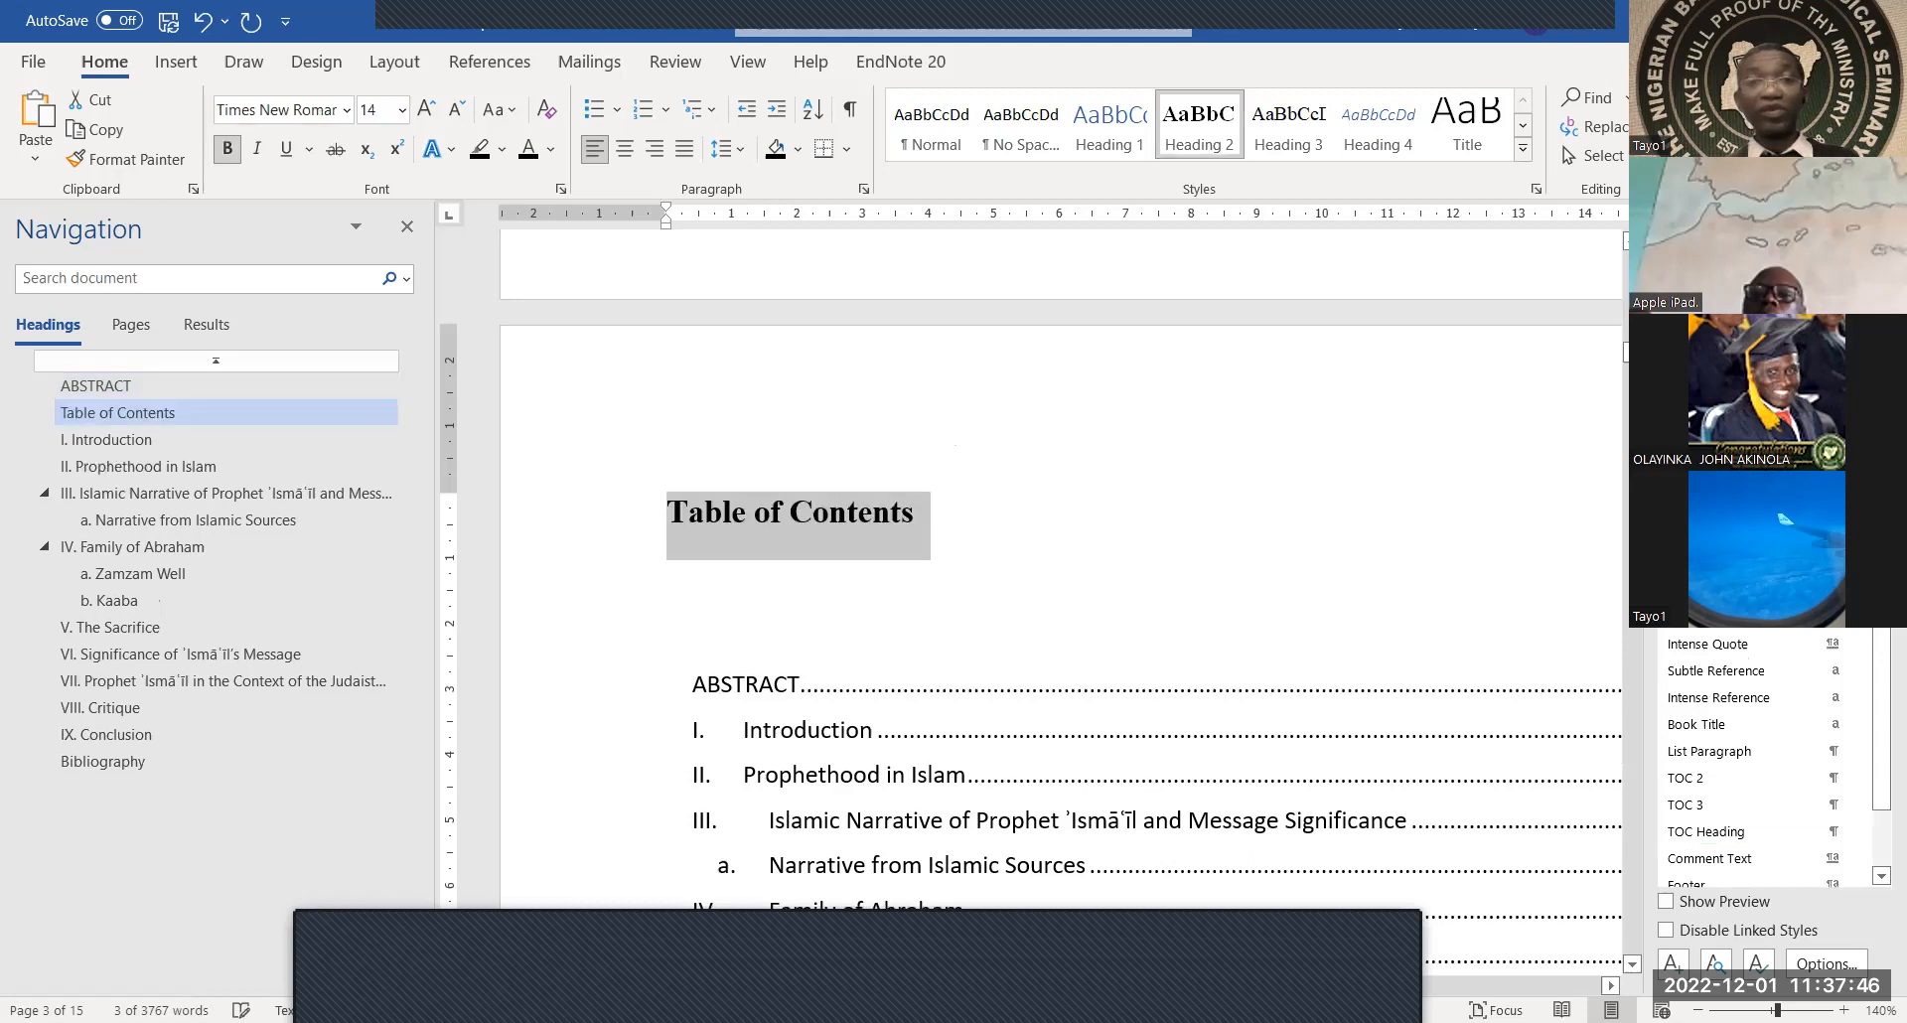
Remove the blank line between the title and the contents table, then close the Styles pane
left_click(1207, 579)
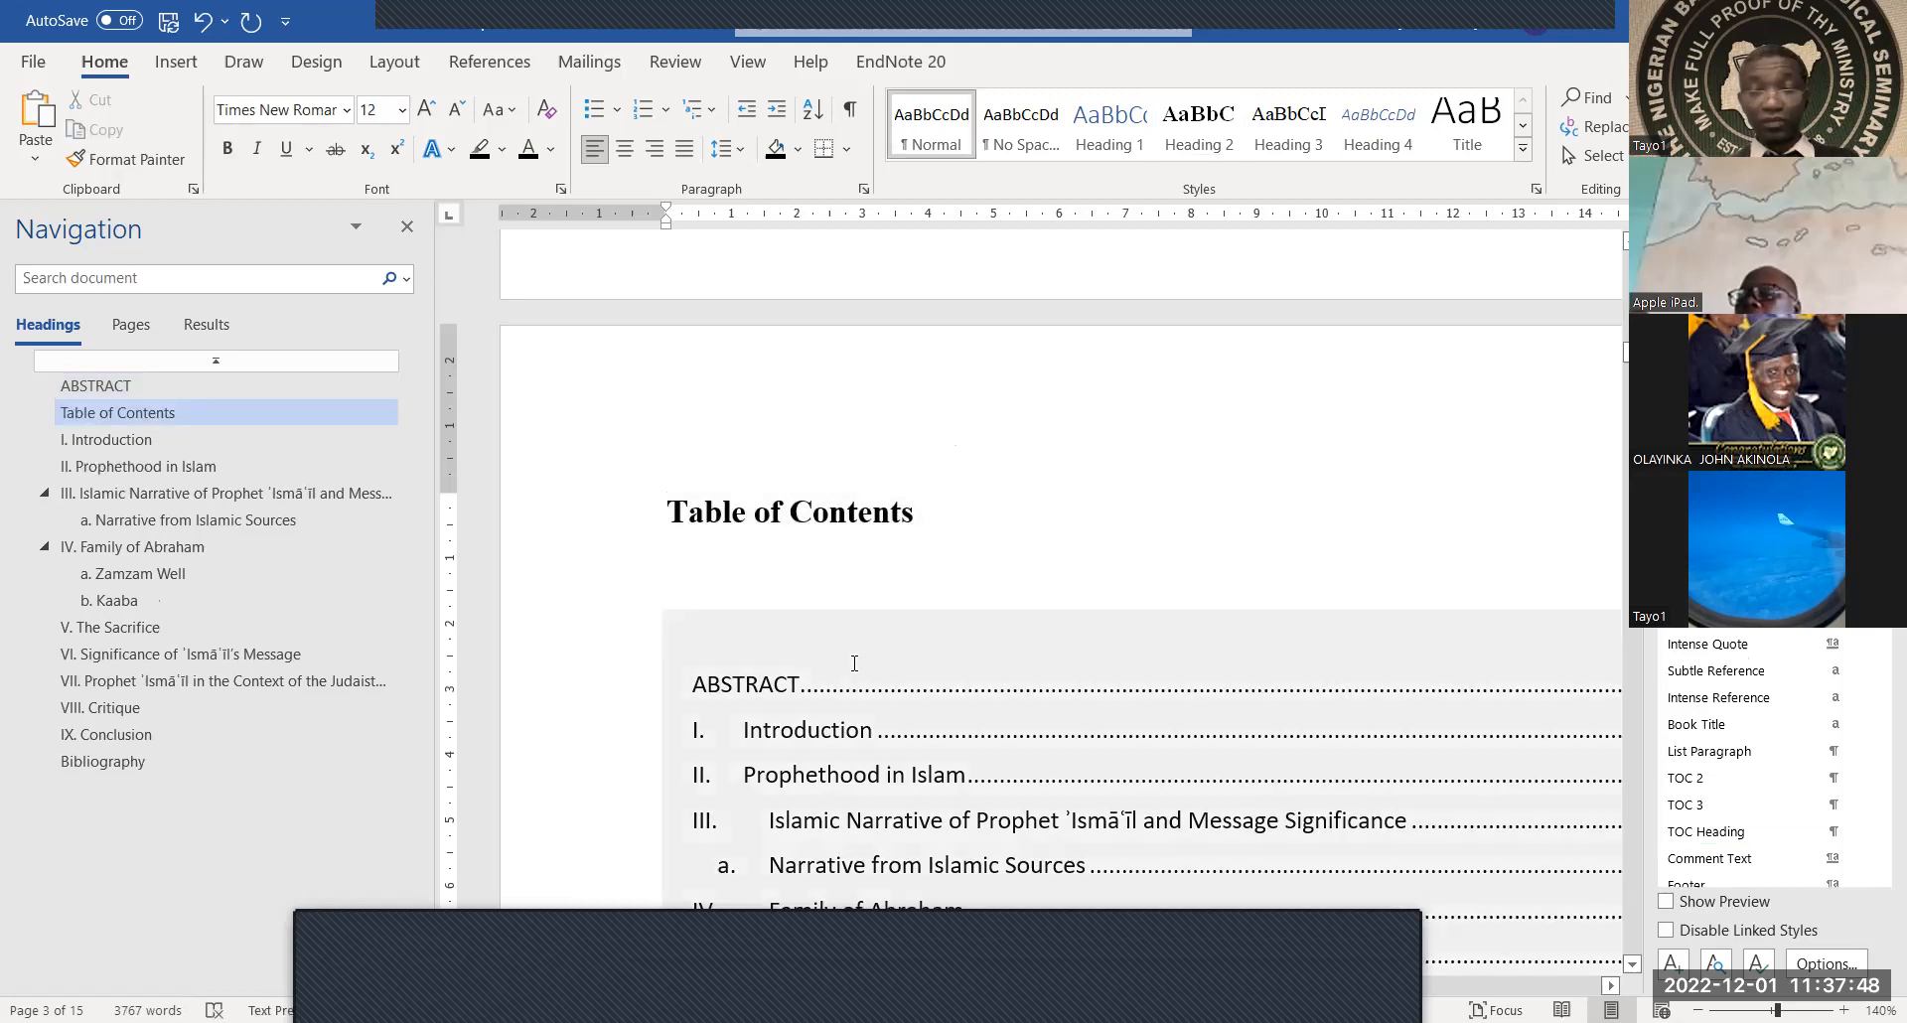
key("Delete")
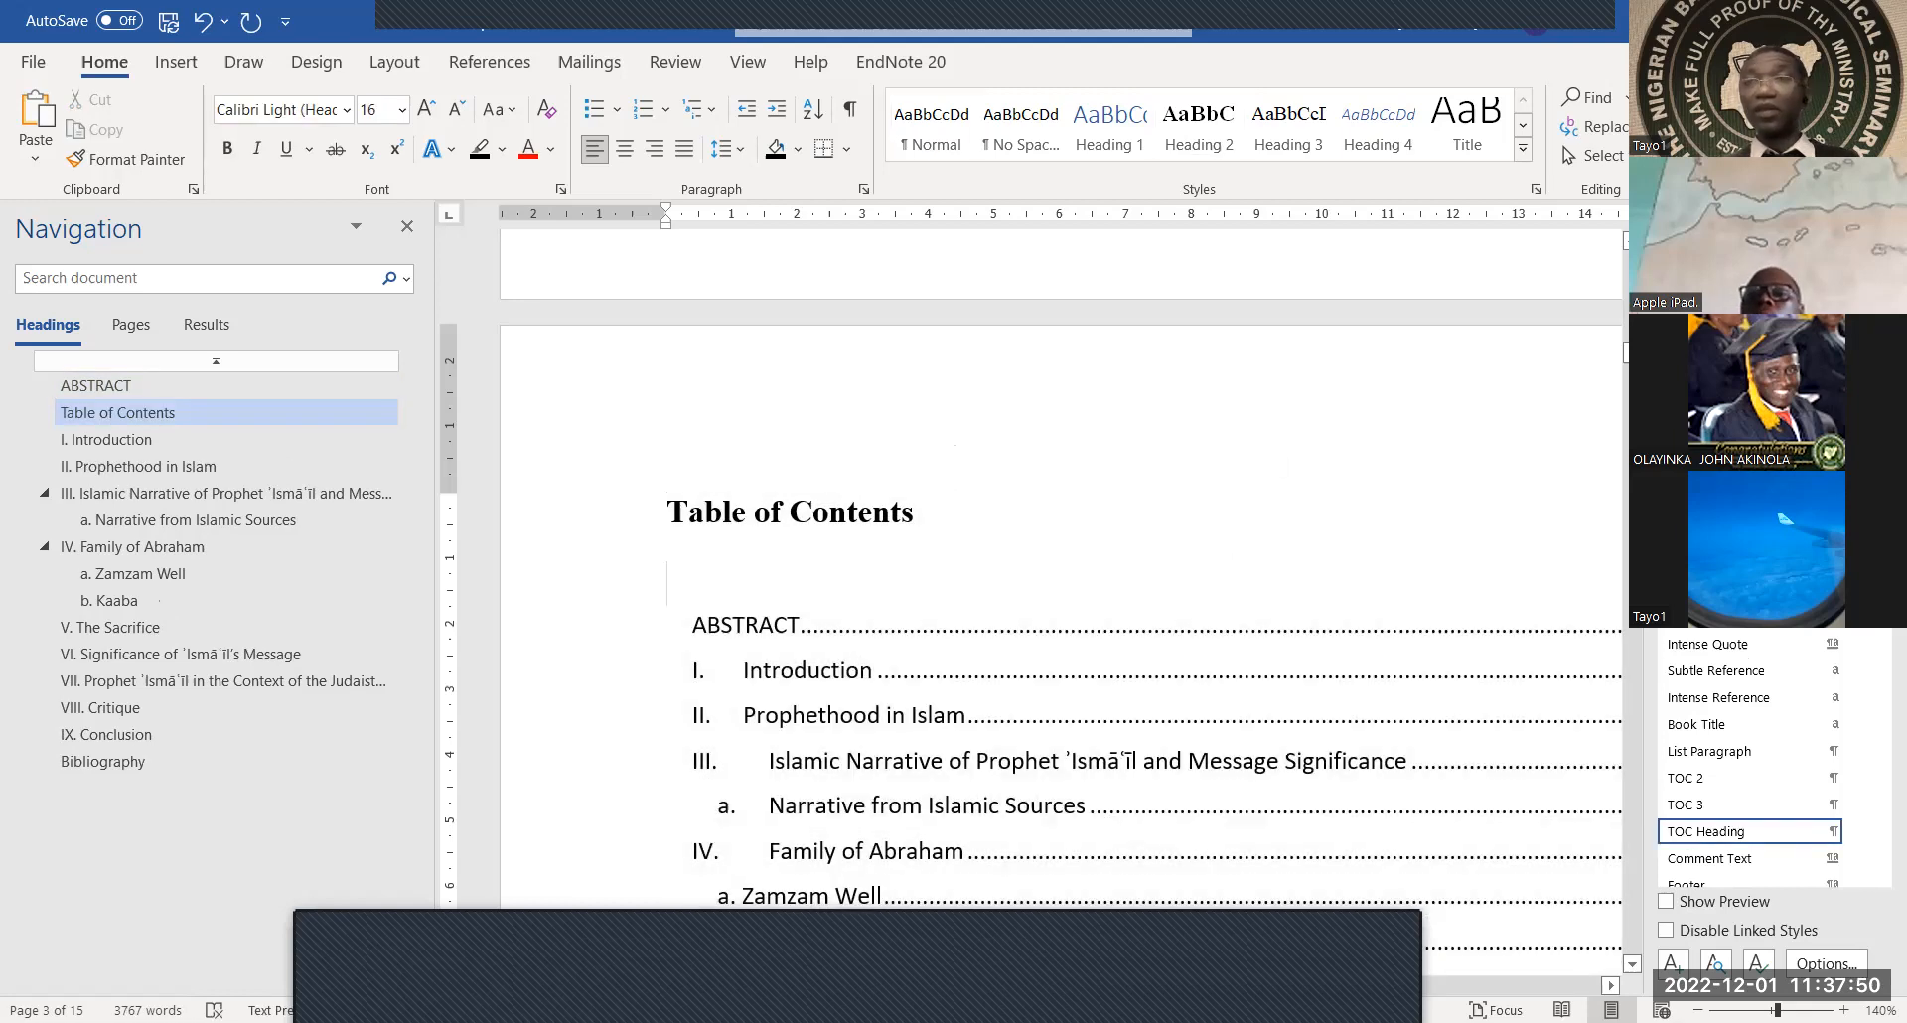
left_click(1876, 228)
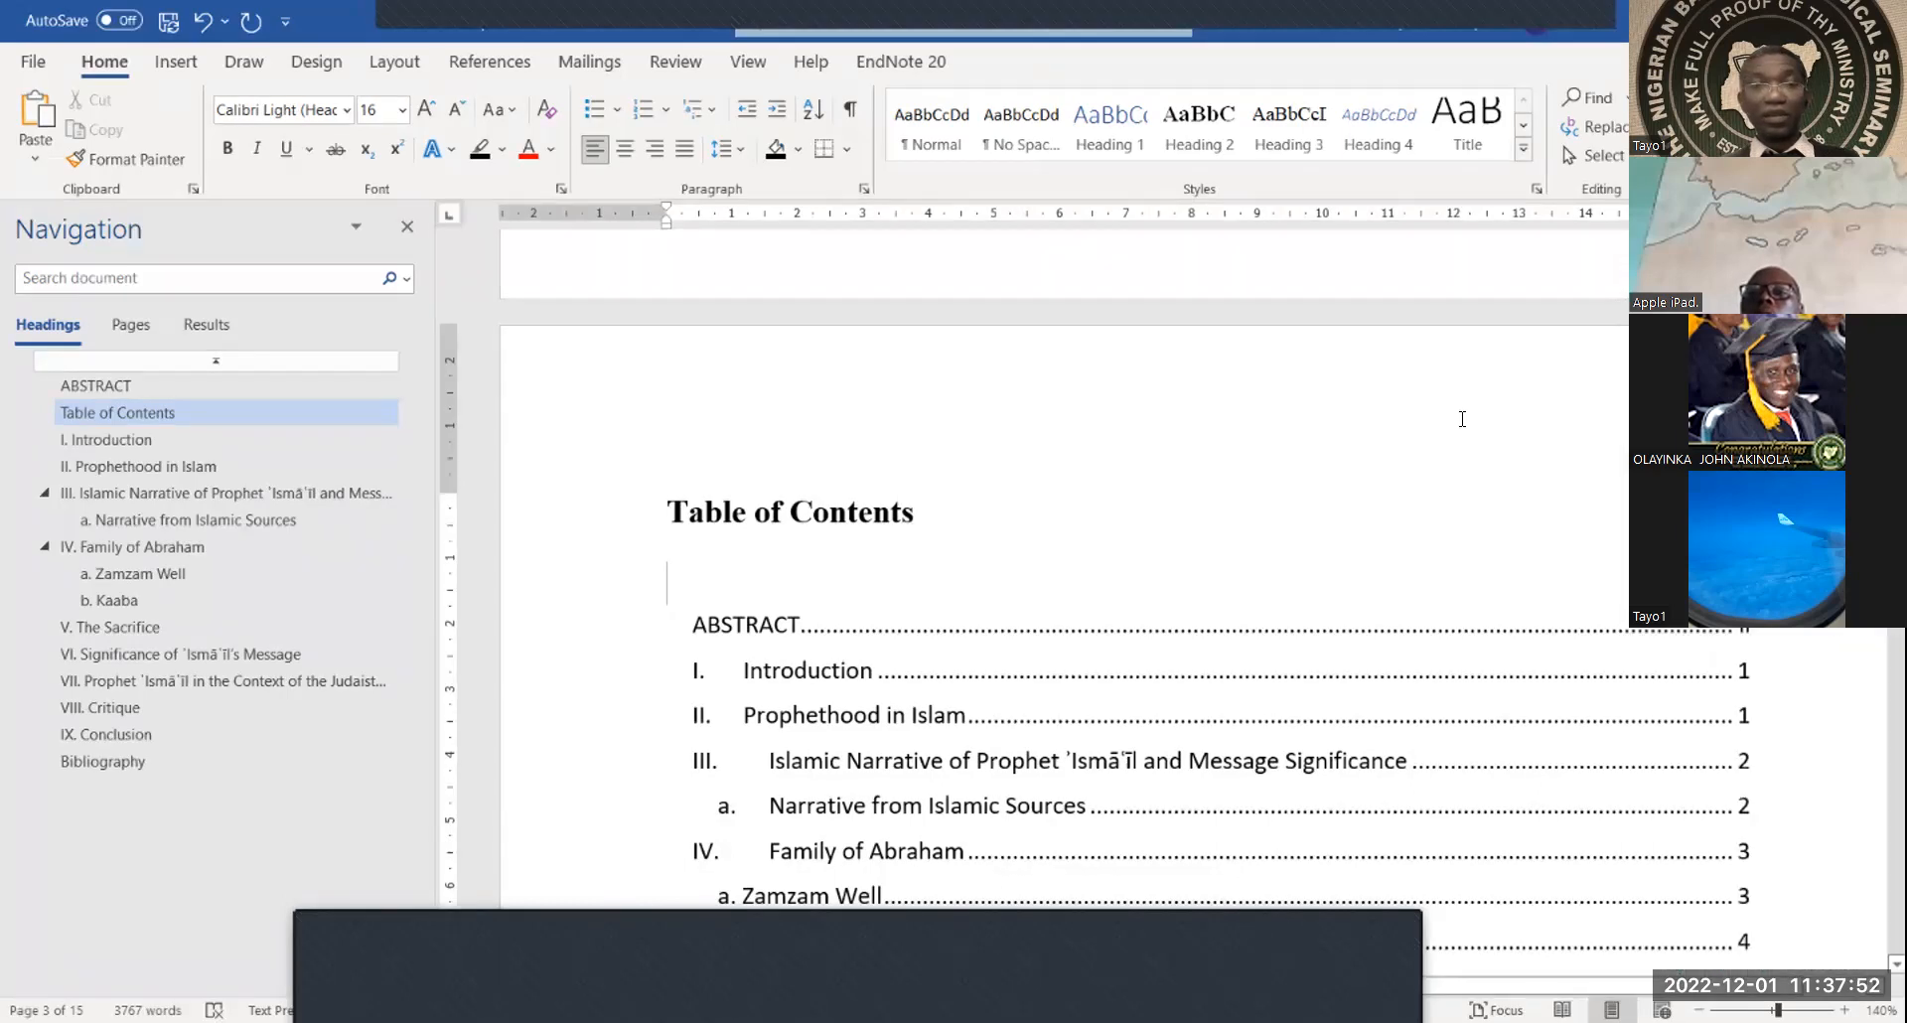
left_click(882, 649)
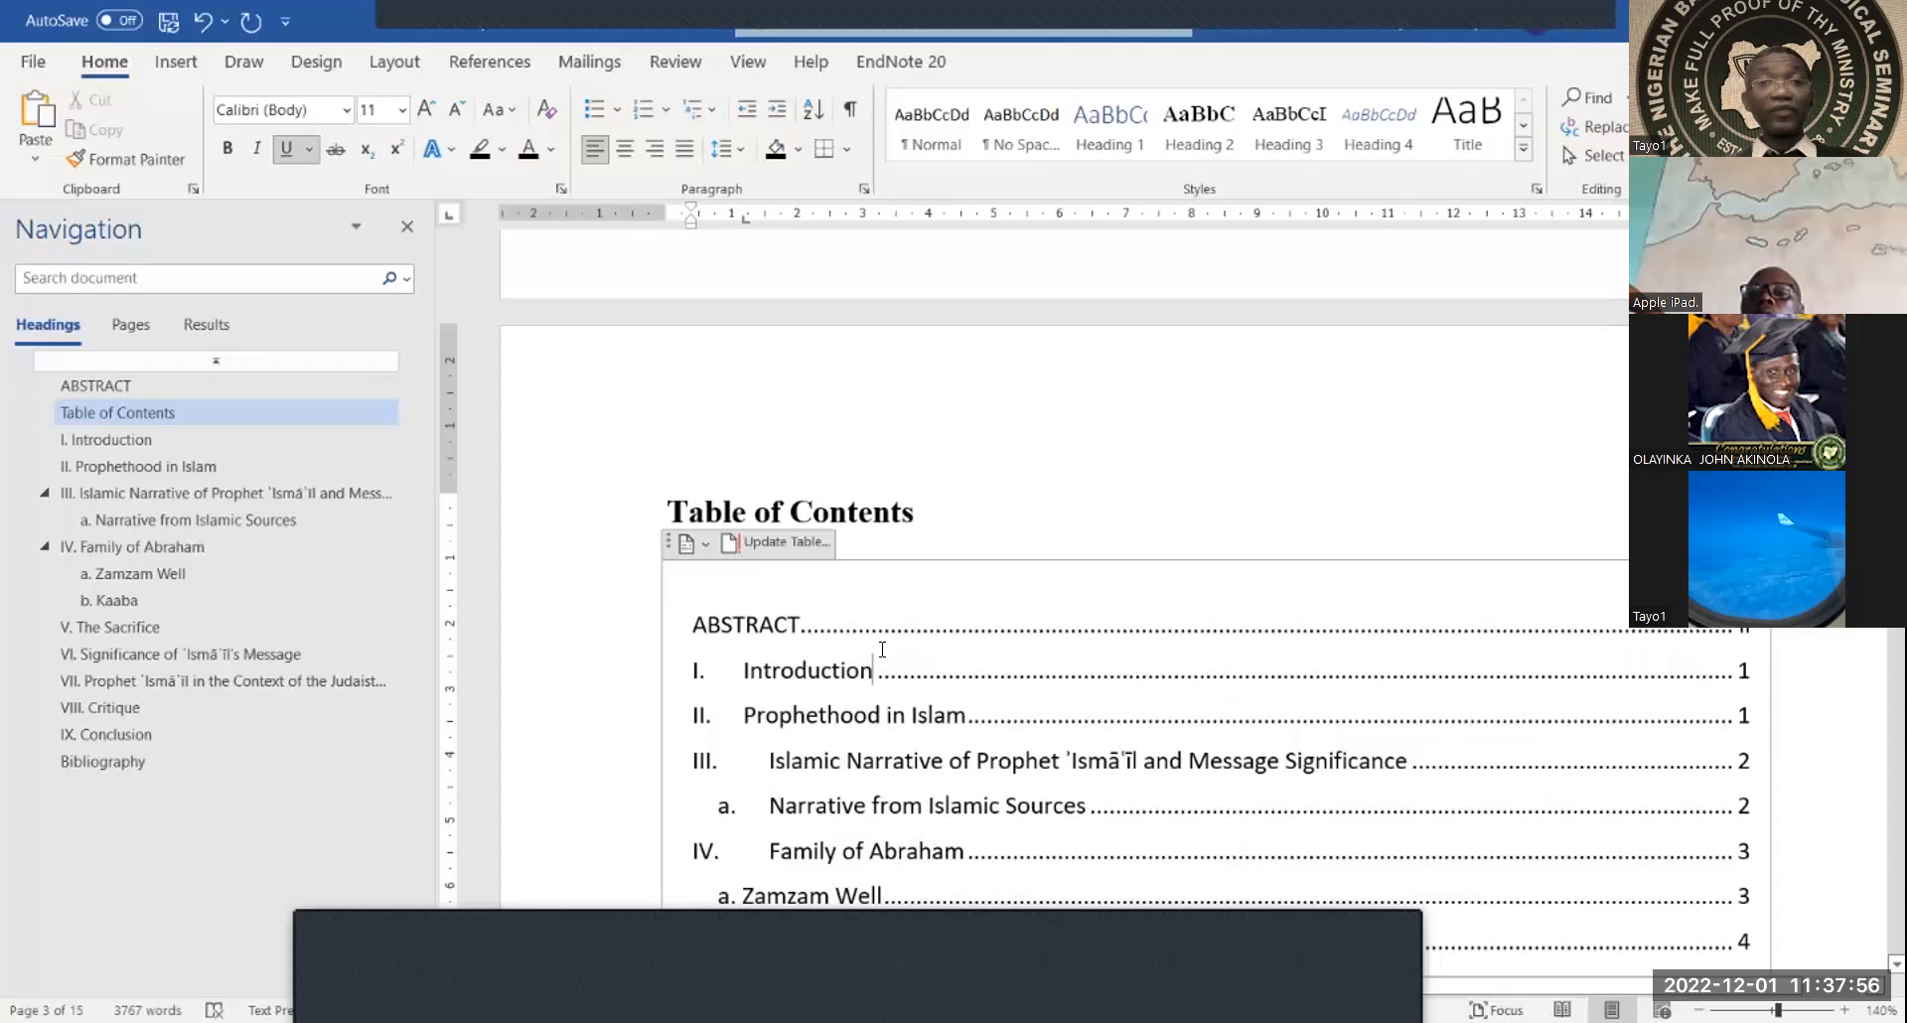
Update the entire table of contents so it includes the new Table of Contents entry
left_click(730, 559)
left_click(831, 522)
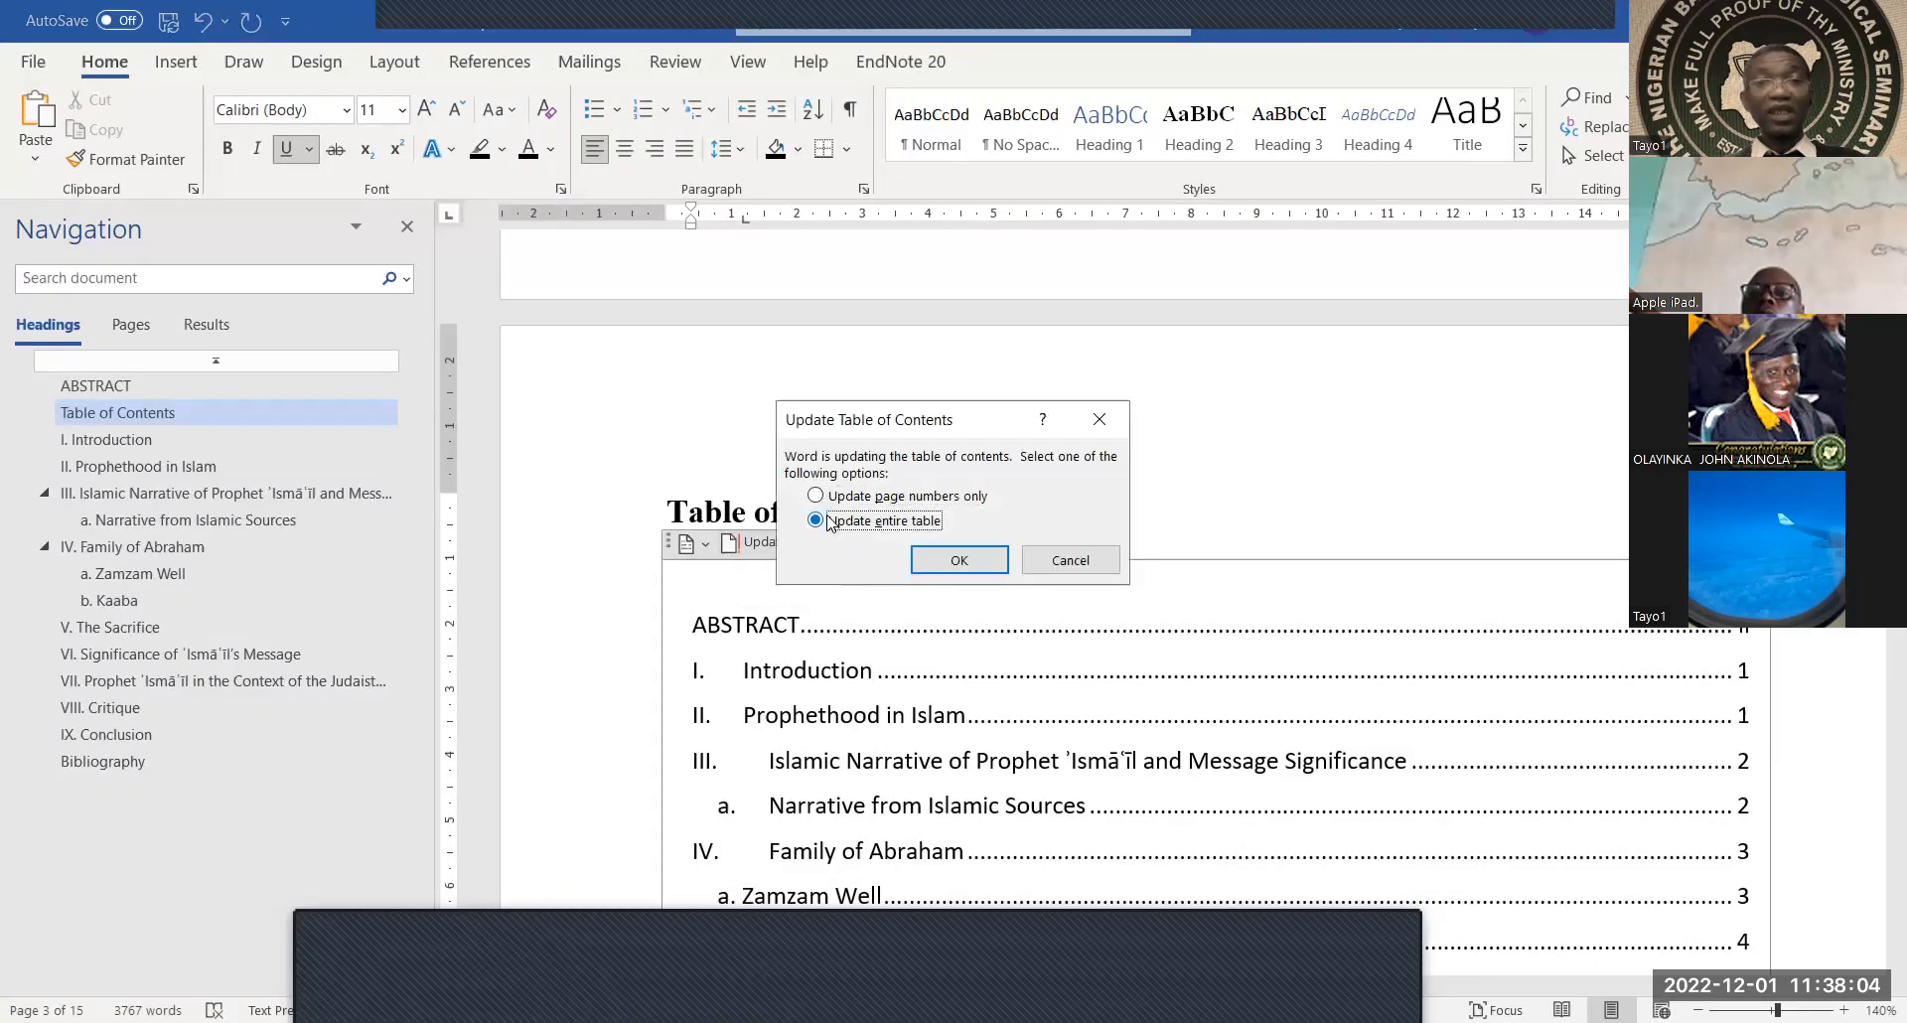
left_click(950, 569)
left_click(952, 566)
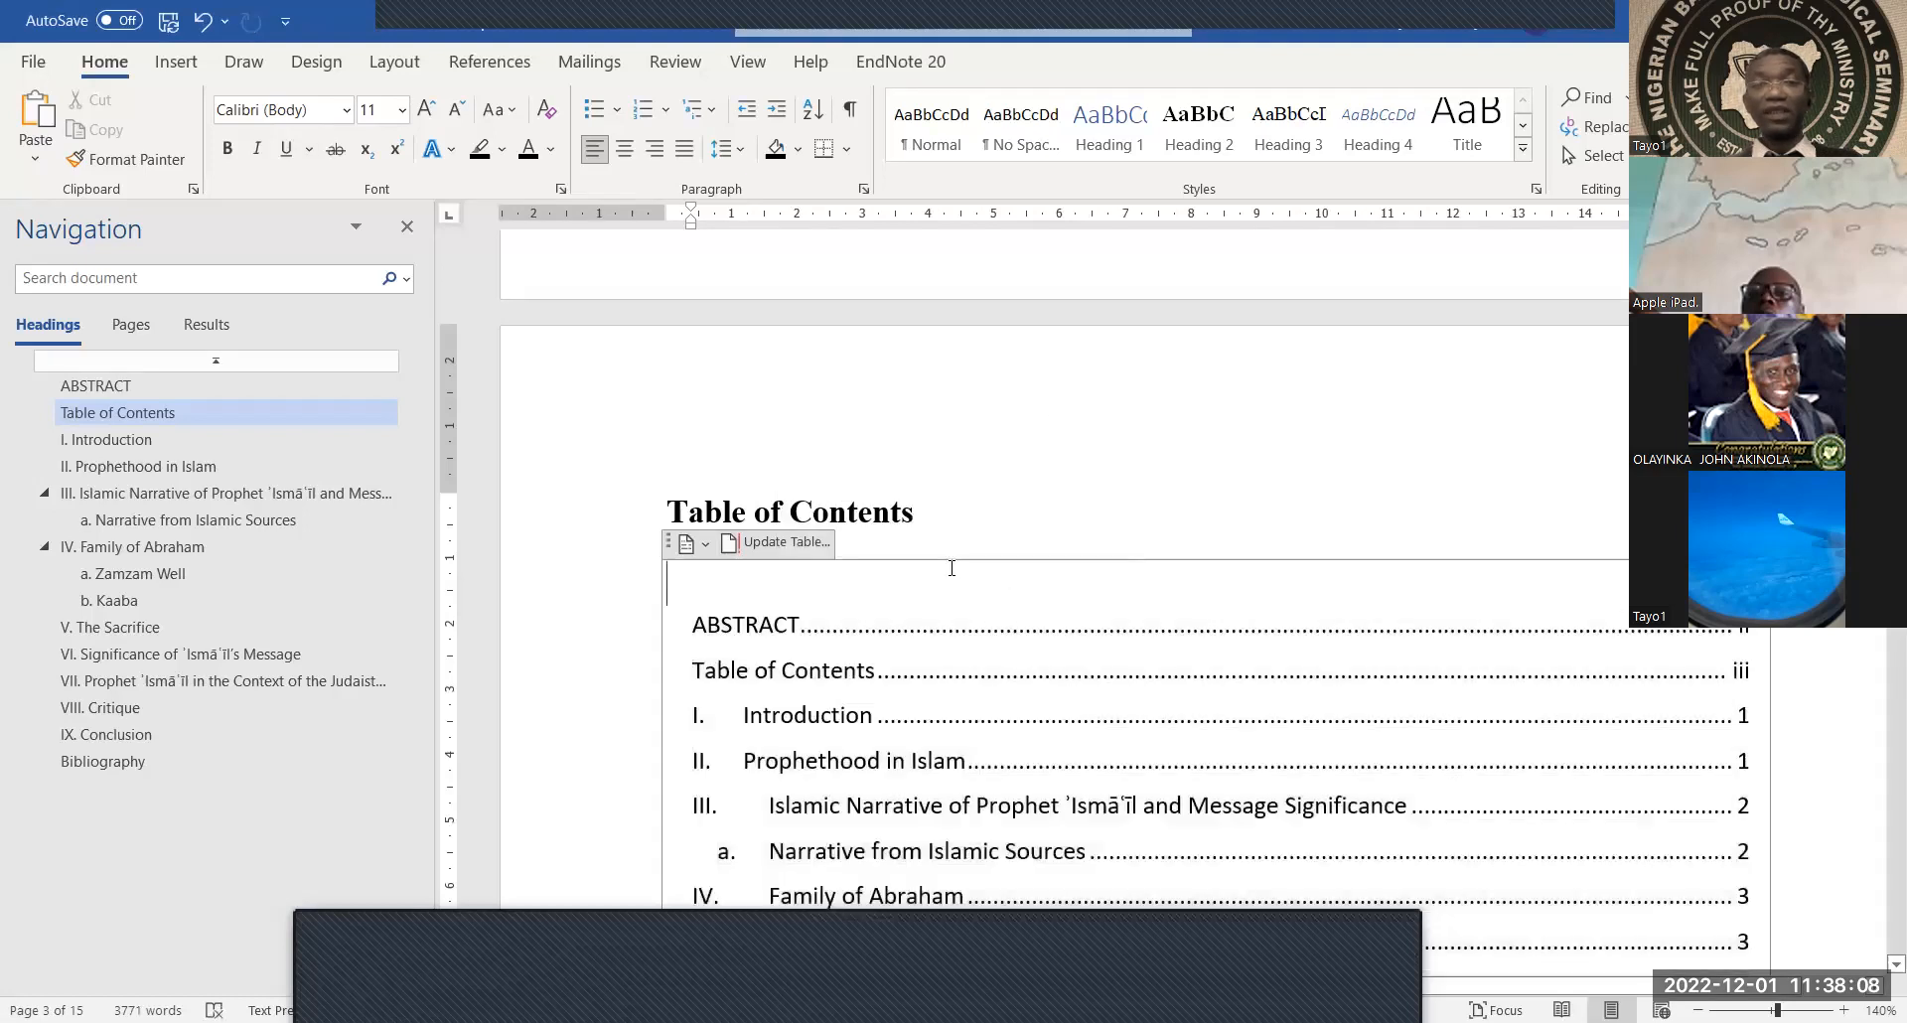
Scroll through the refreshed entries, from ABSTRACT down to VIII. Critique on page 8
scroll(725, 427, "down", 1)
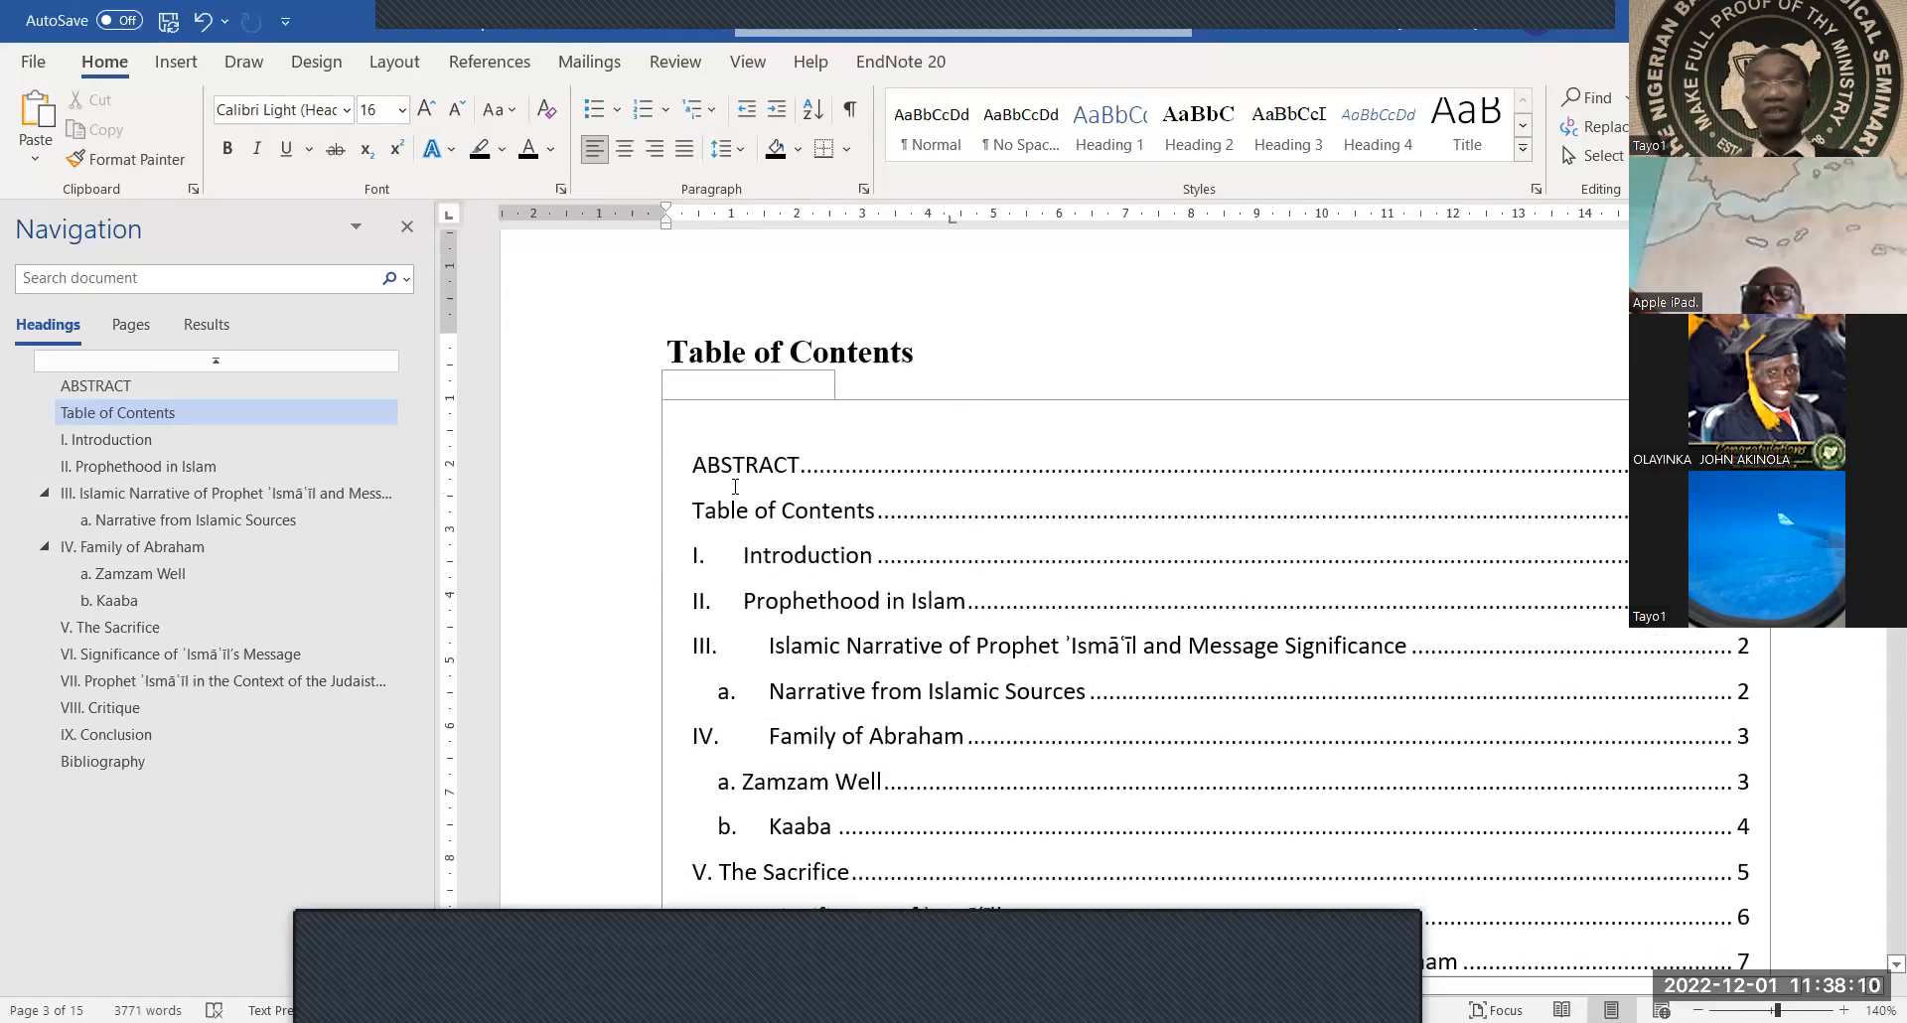
left_click(951, 423)
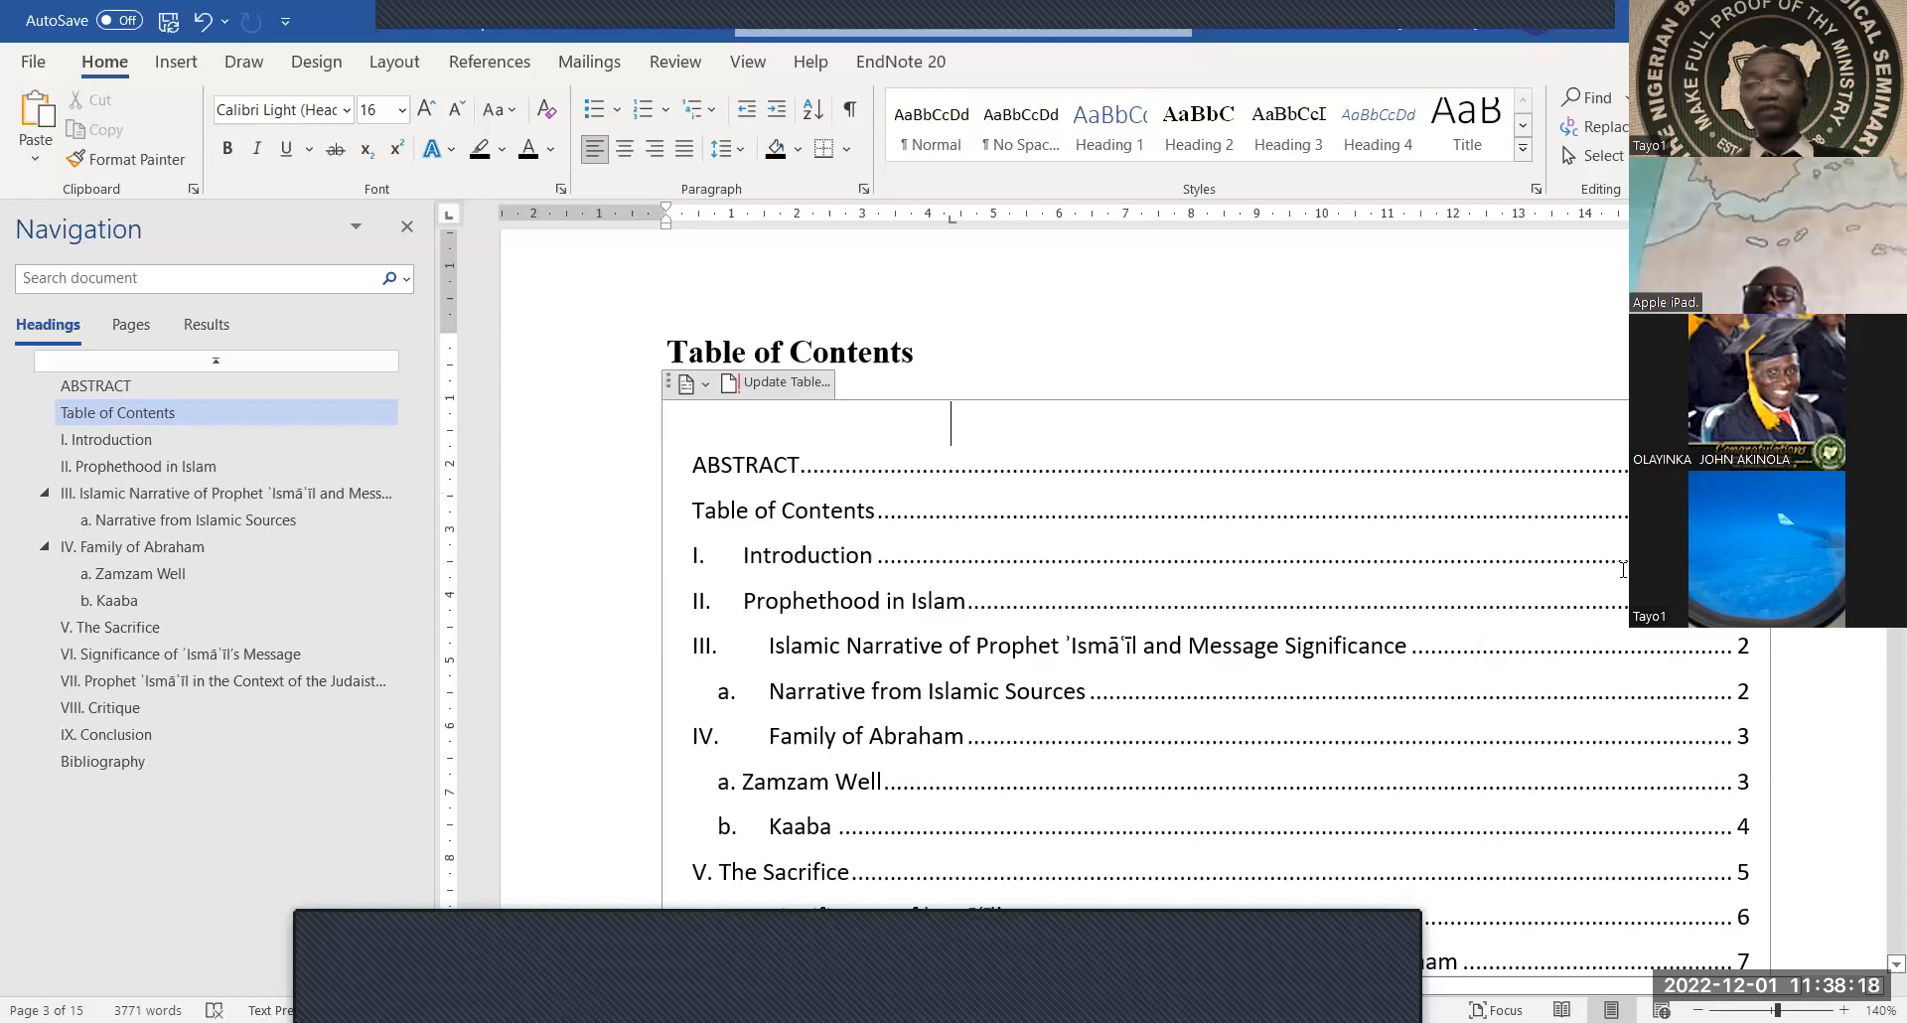
scroll(1623, 570, "down", 6)
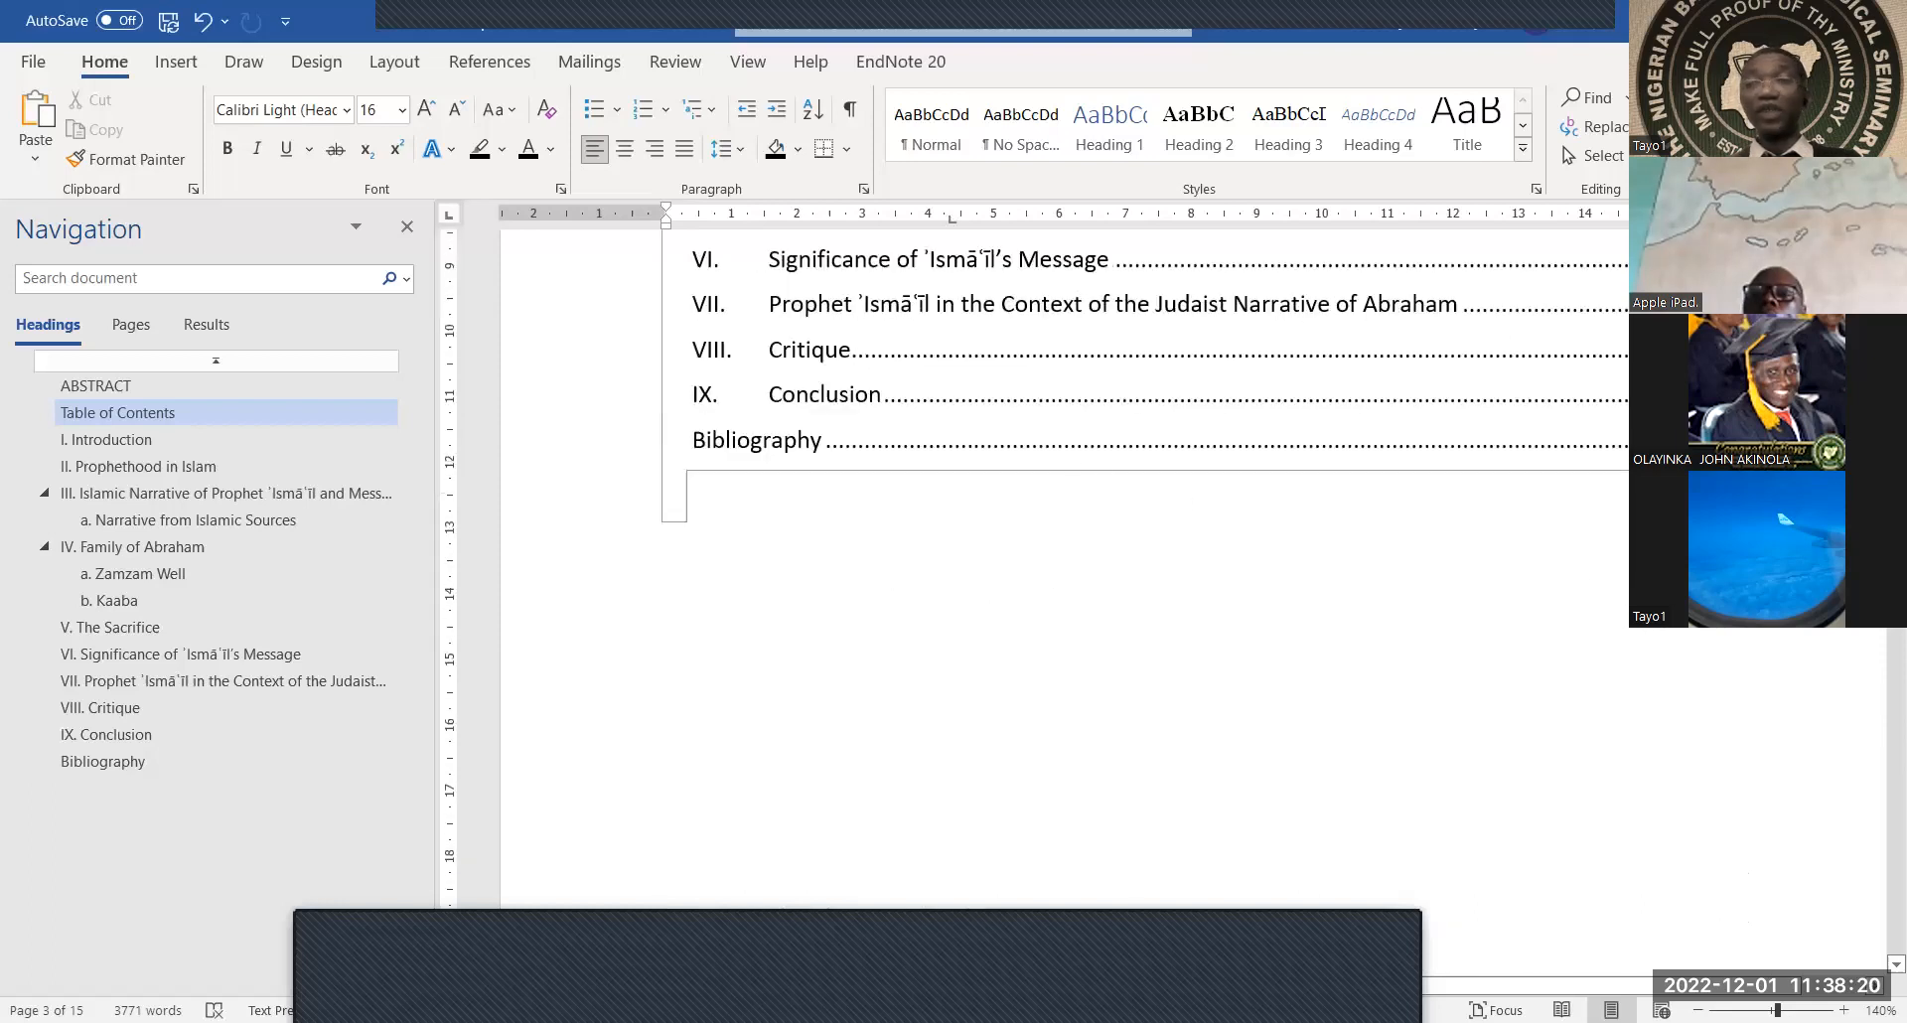
scroll(1602, 577, "down", 8)
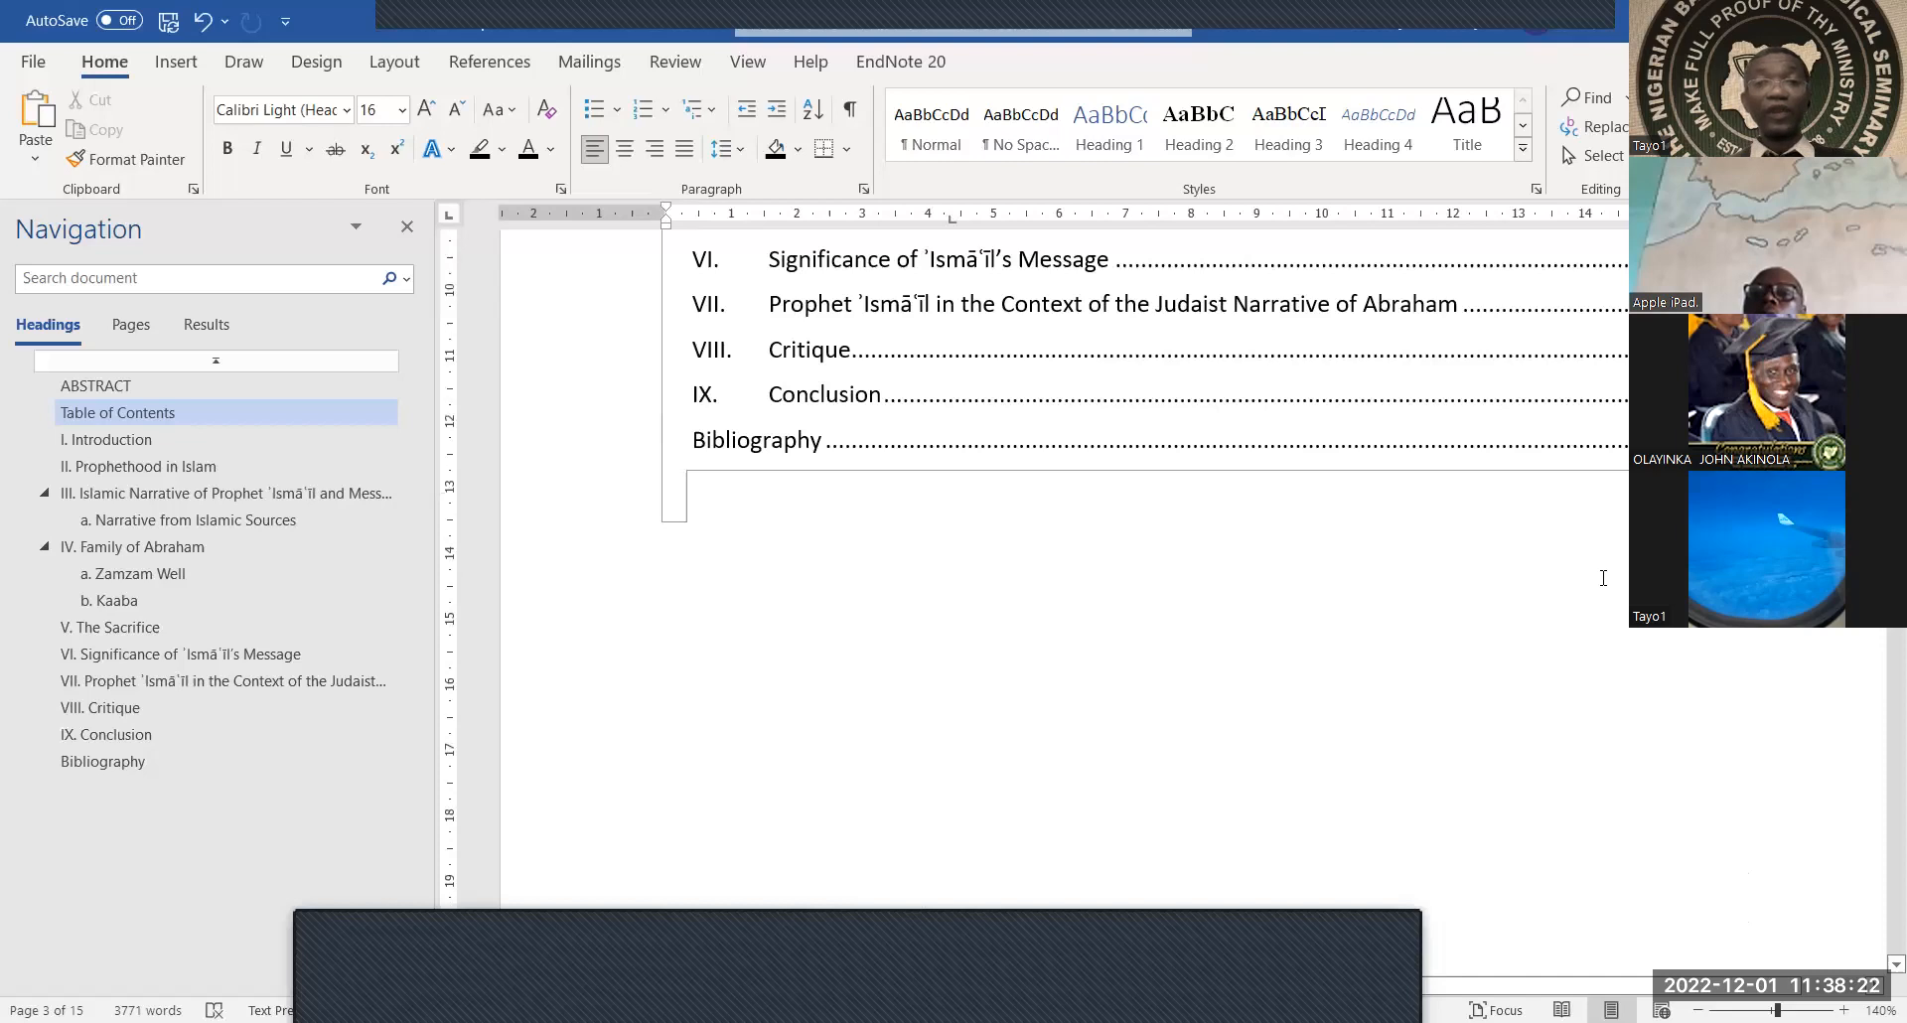
scroll(1602, 577, "down", 5)
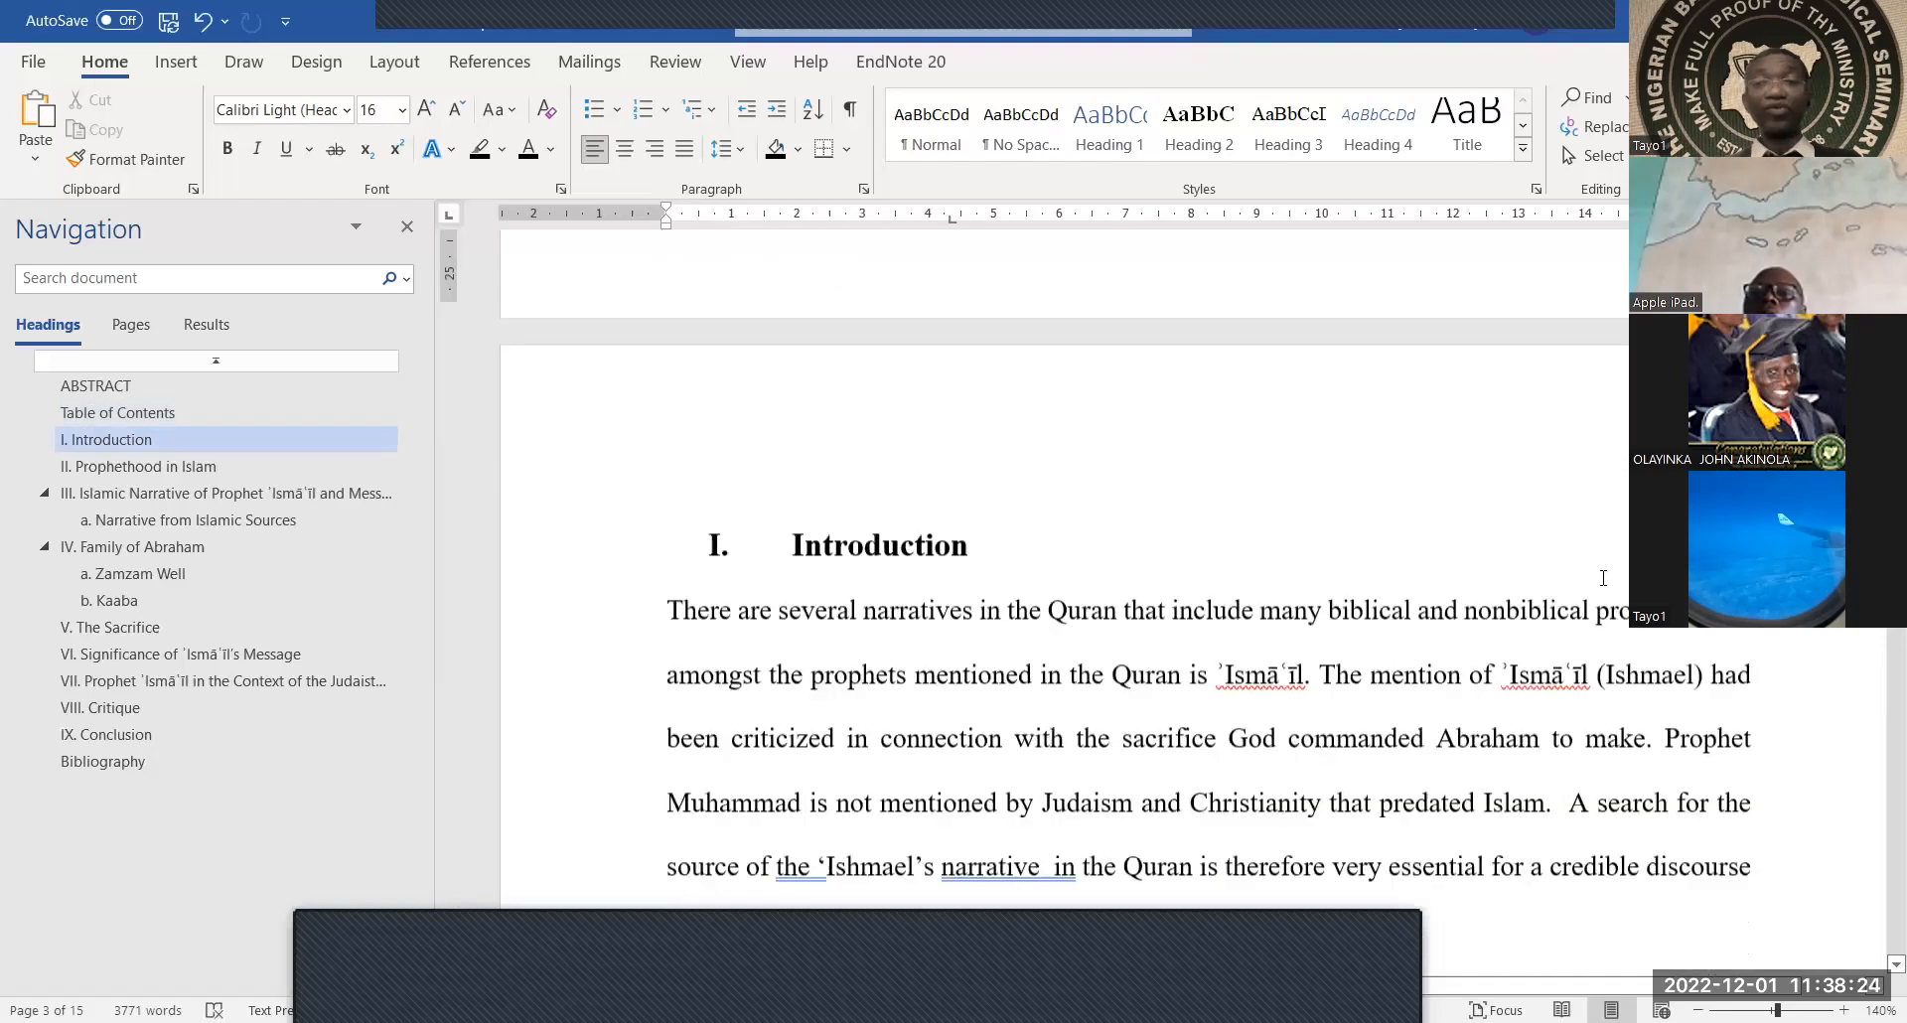
scroll(1602, 578, "down", 4)
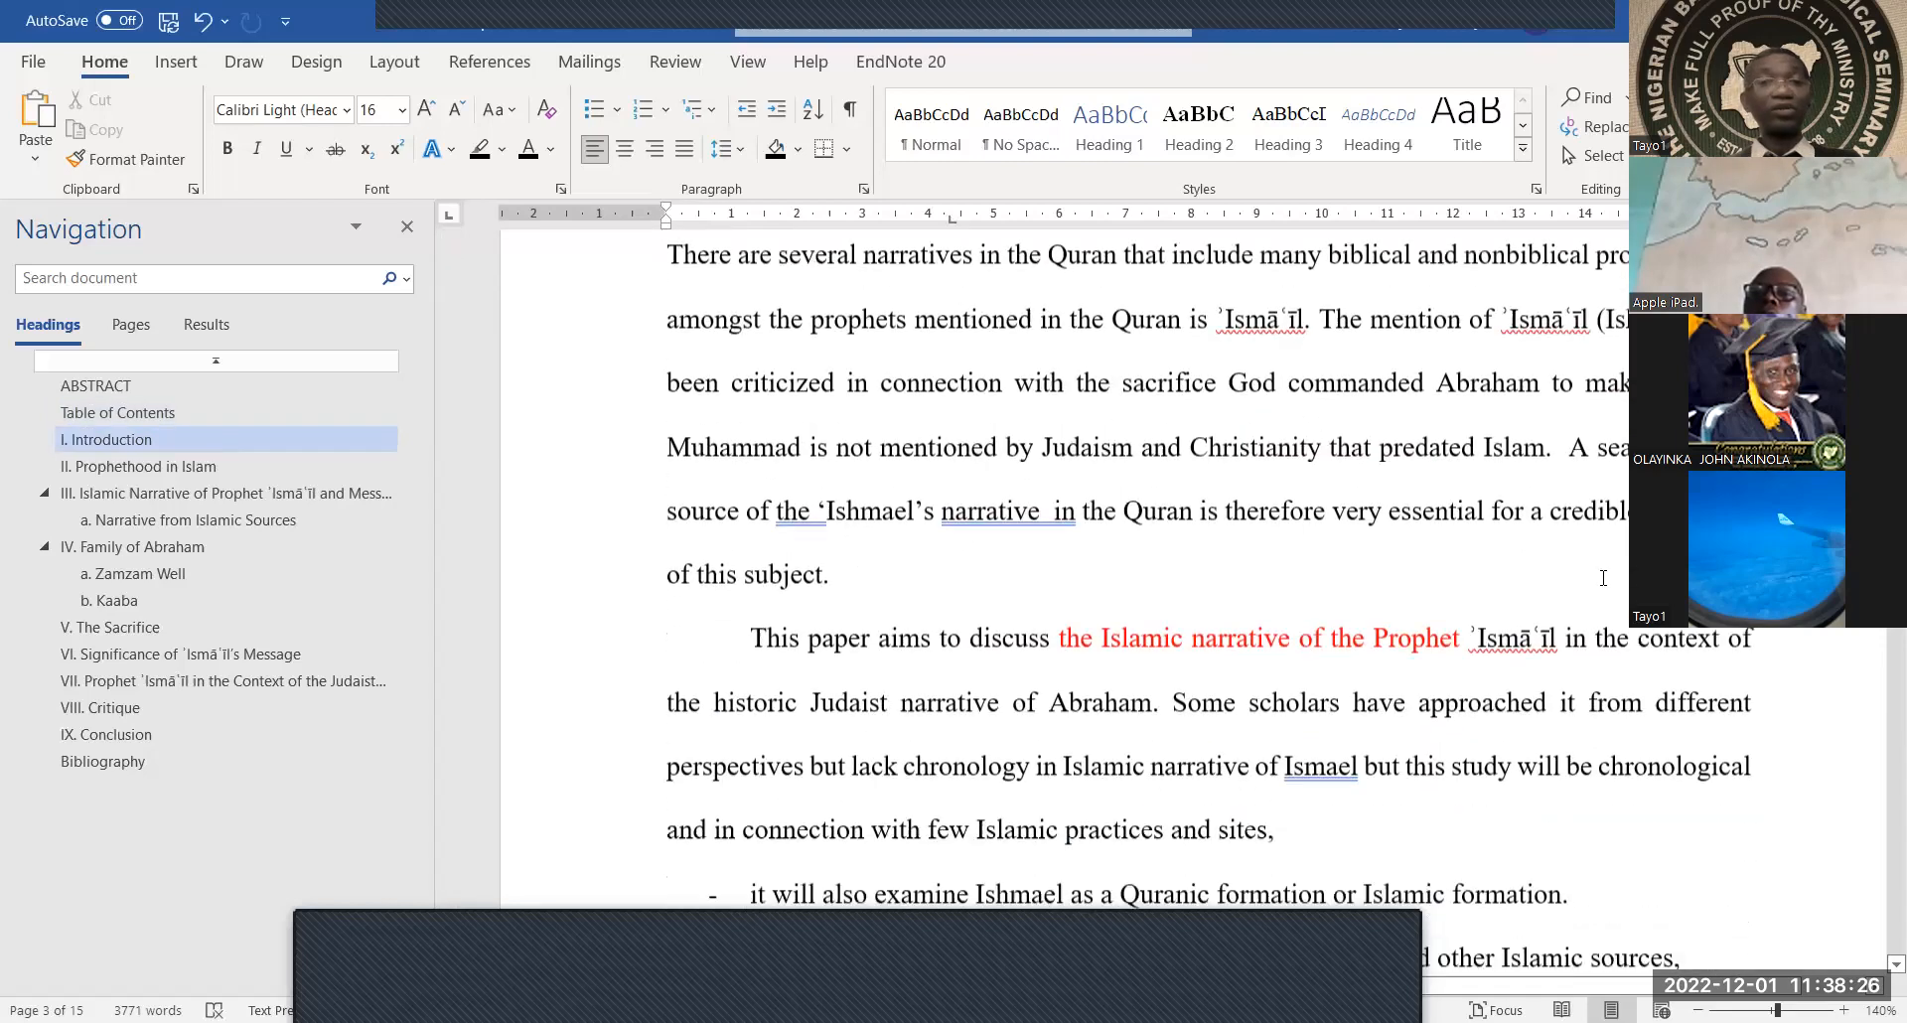
scroll(1602, 577, "up", 15)
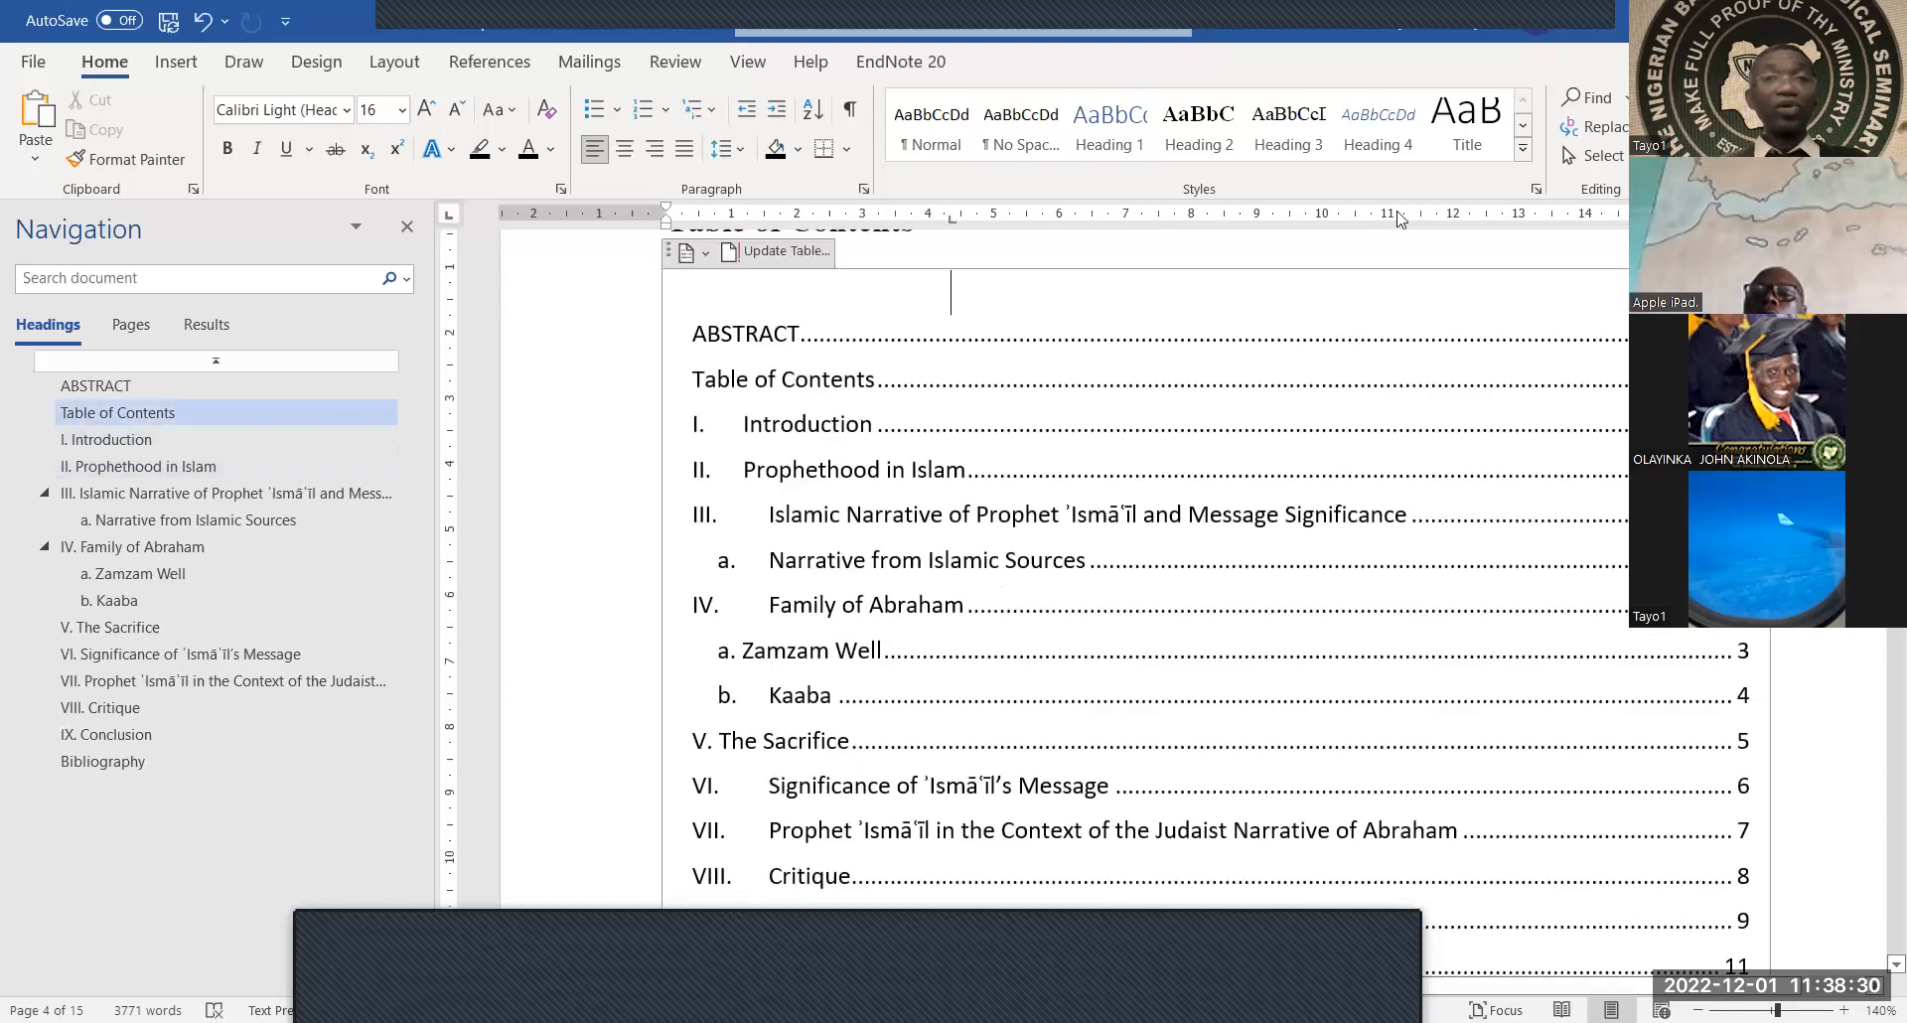
Jump to the Table of Contents heading from the Navigation Pane and scroll up to the Abstract
left_click(123, 419)
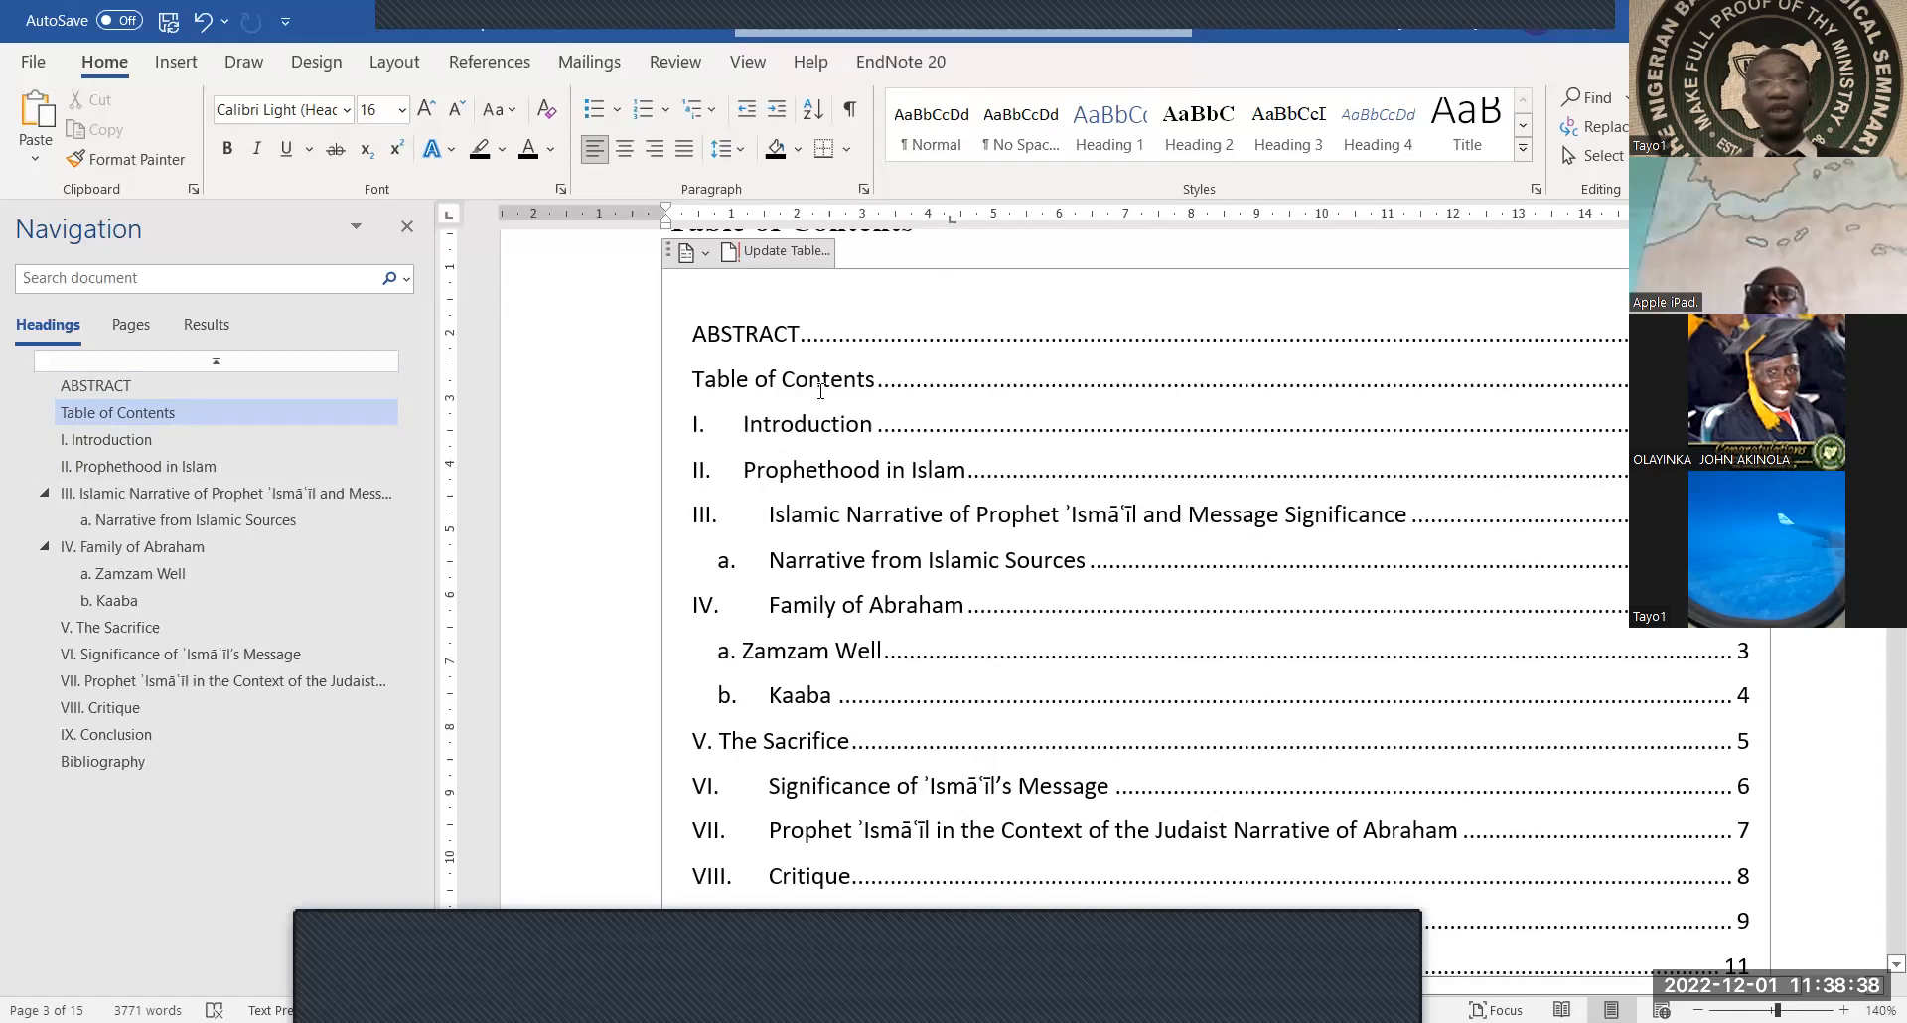
scroll(820, 390, "up", 10)
scroll(821, 391, "up", 8)
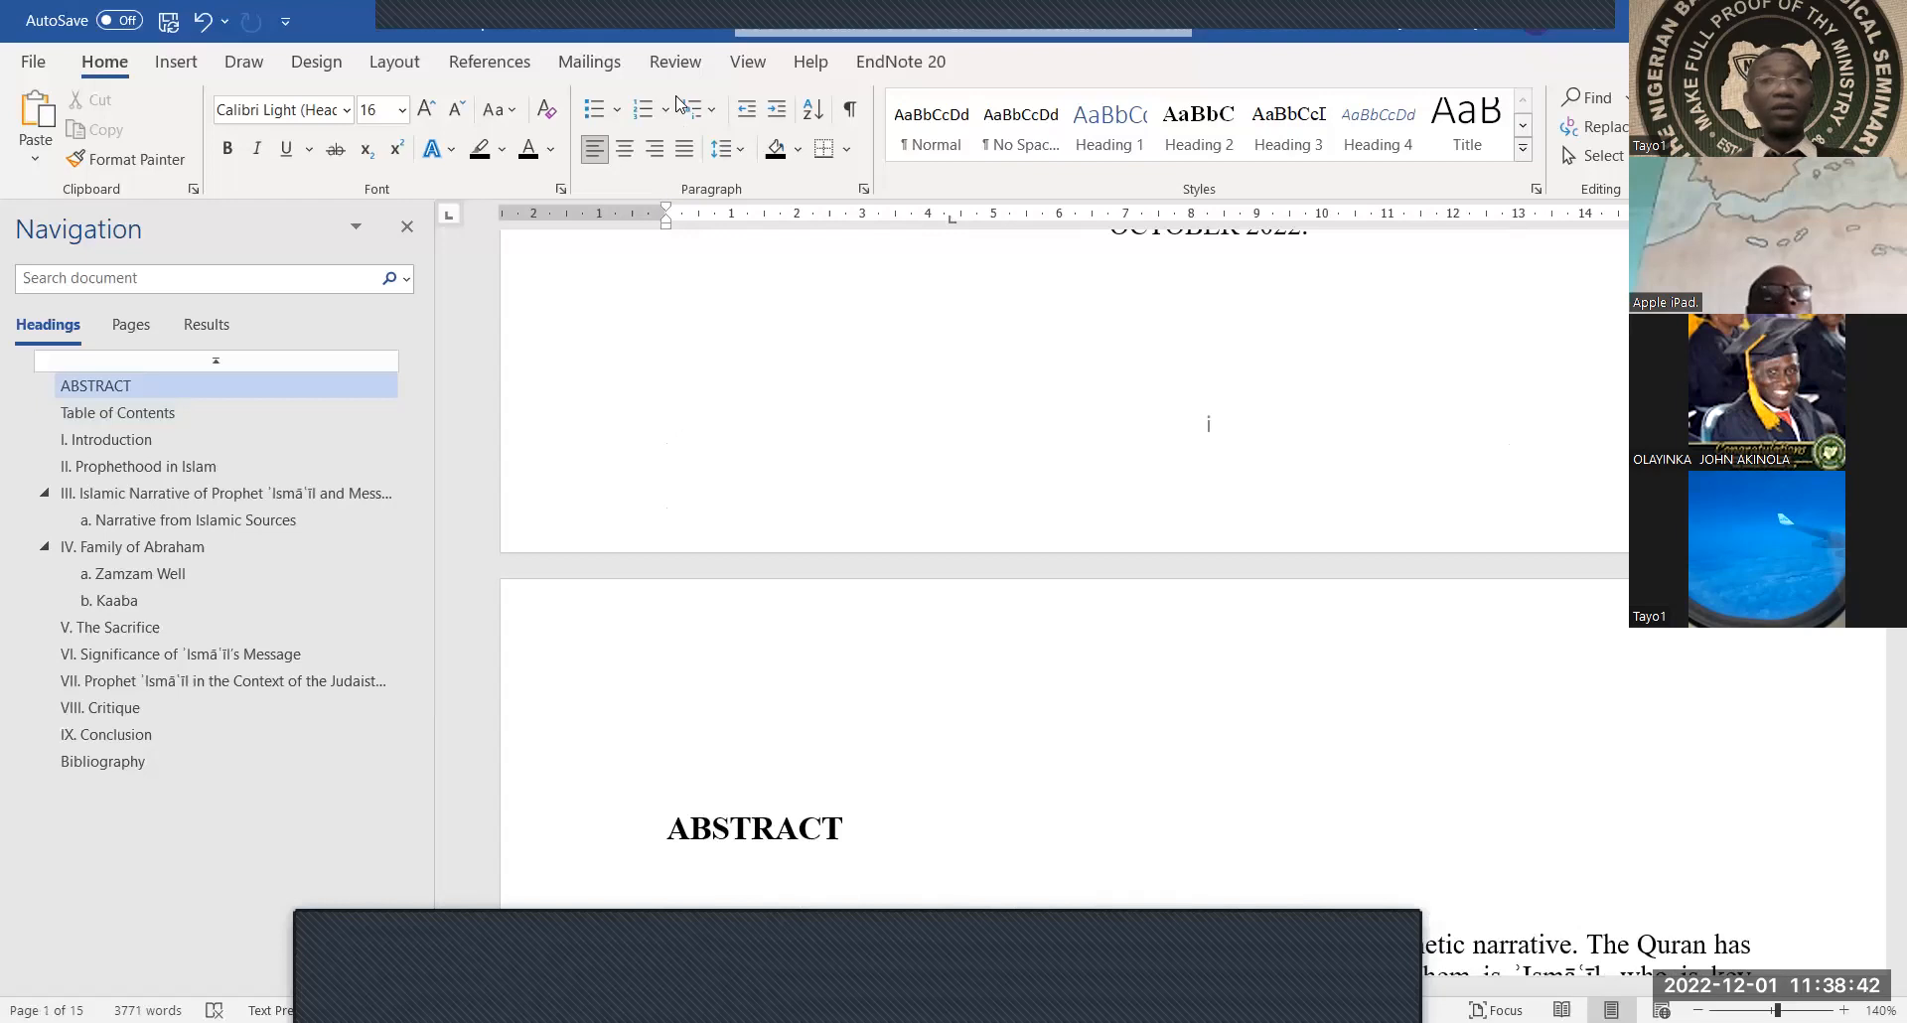
In View settings, turn the Navigation Pane off and back on
left_click(675, 63)
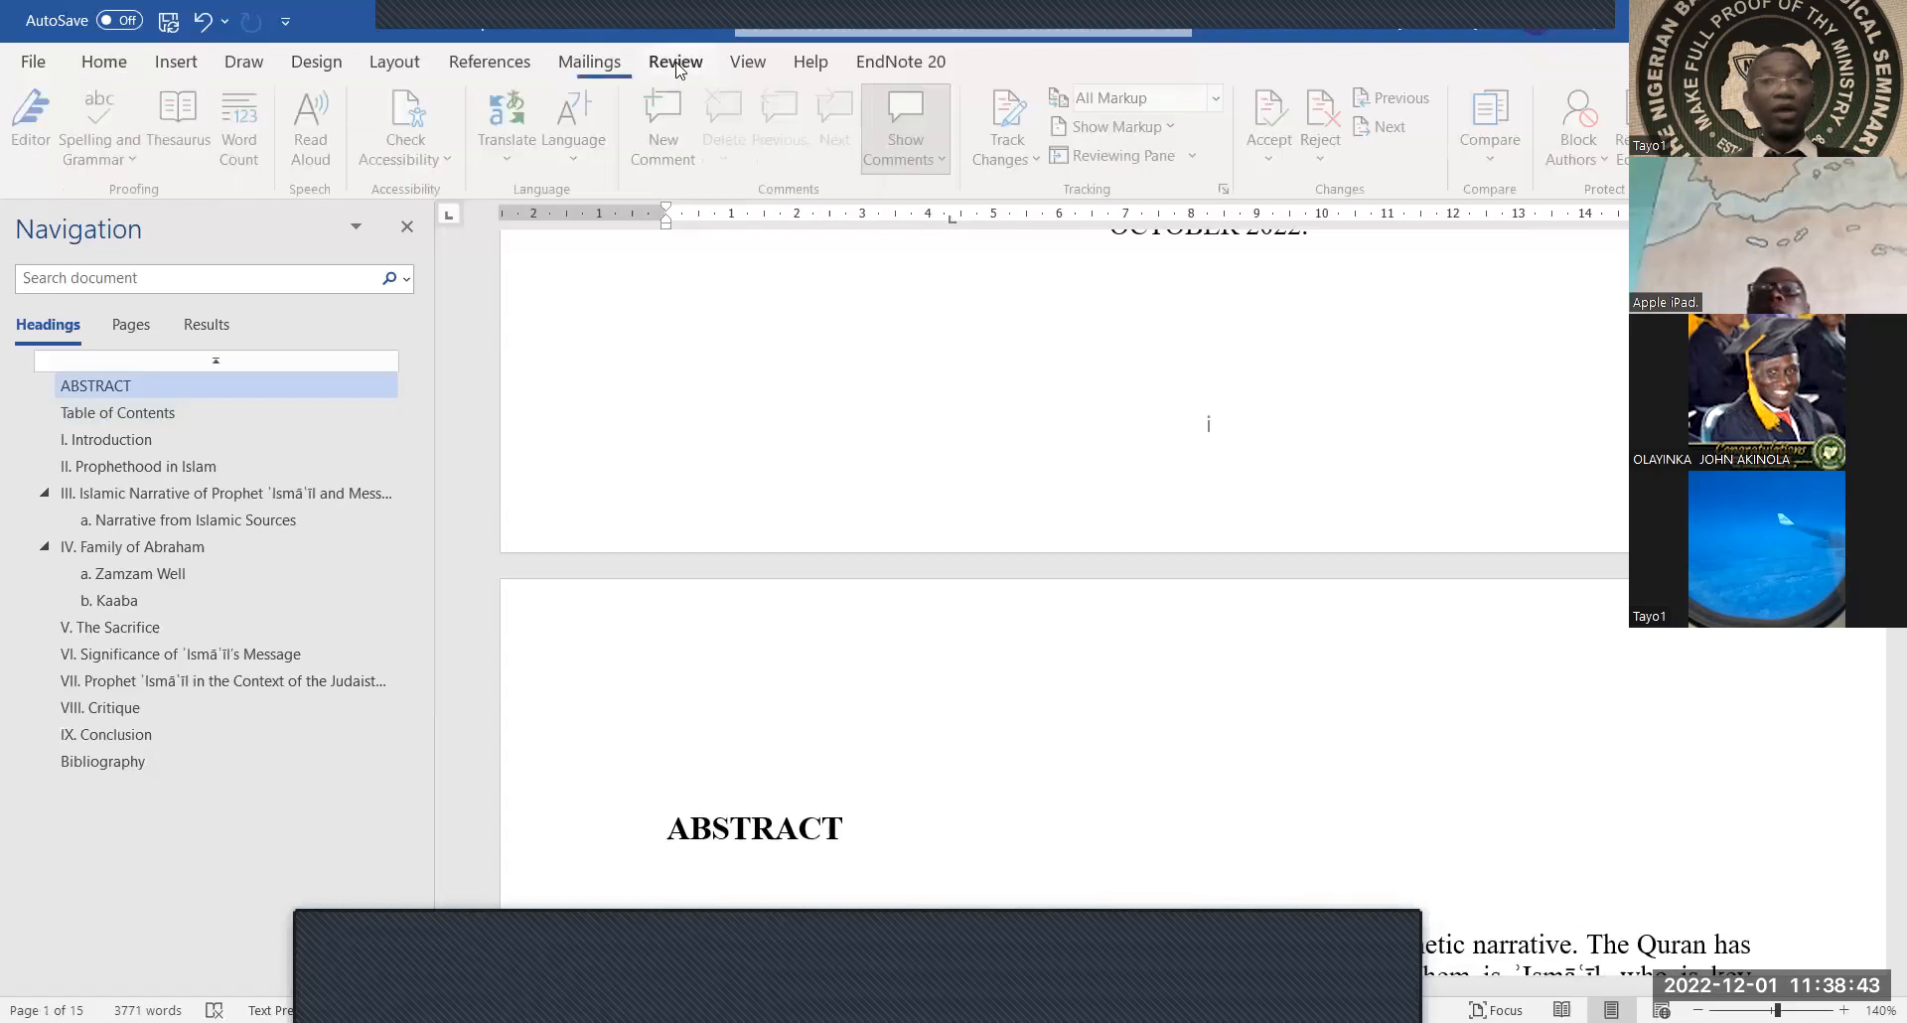
left_click(748, 63)
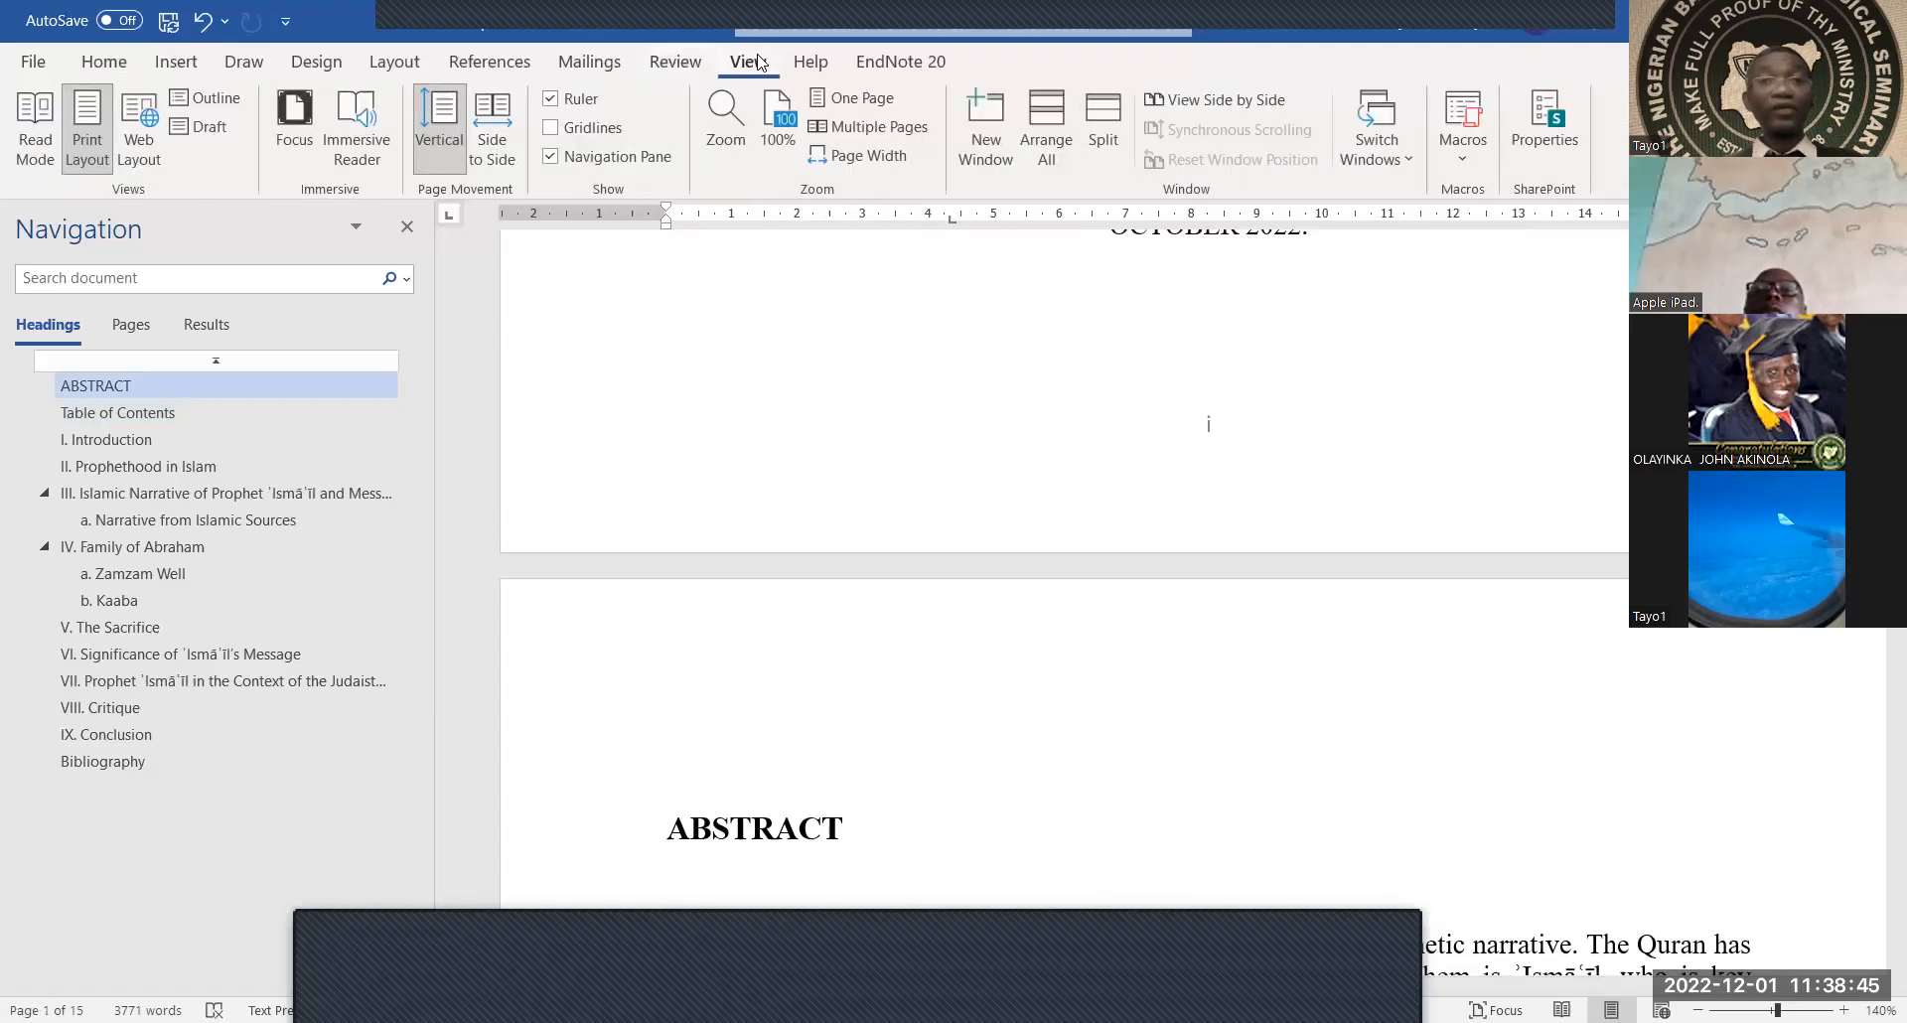
left_click(553, 158)
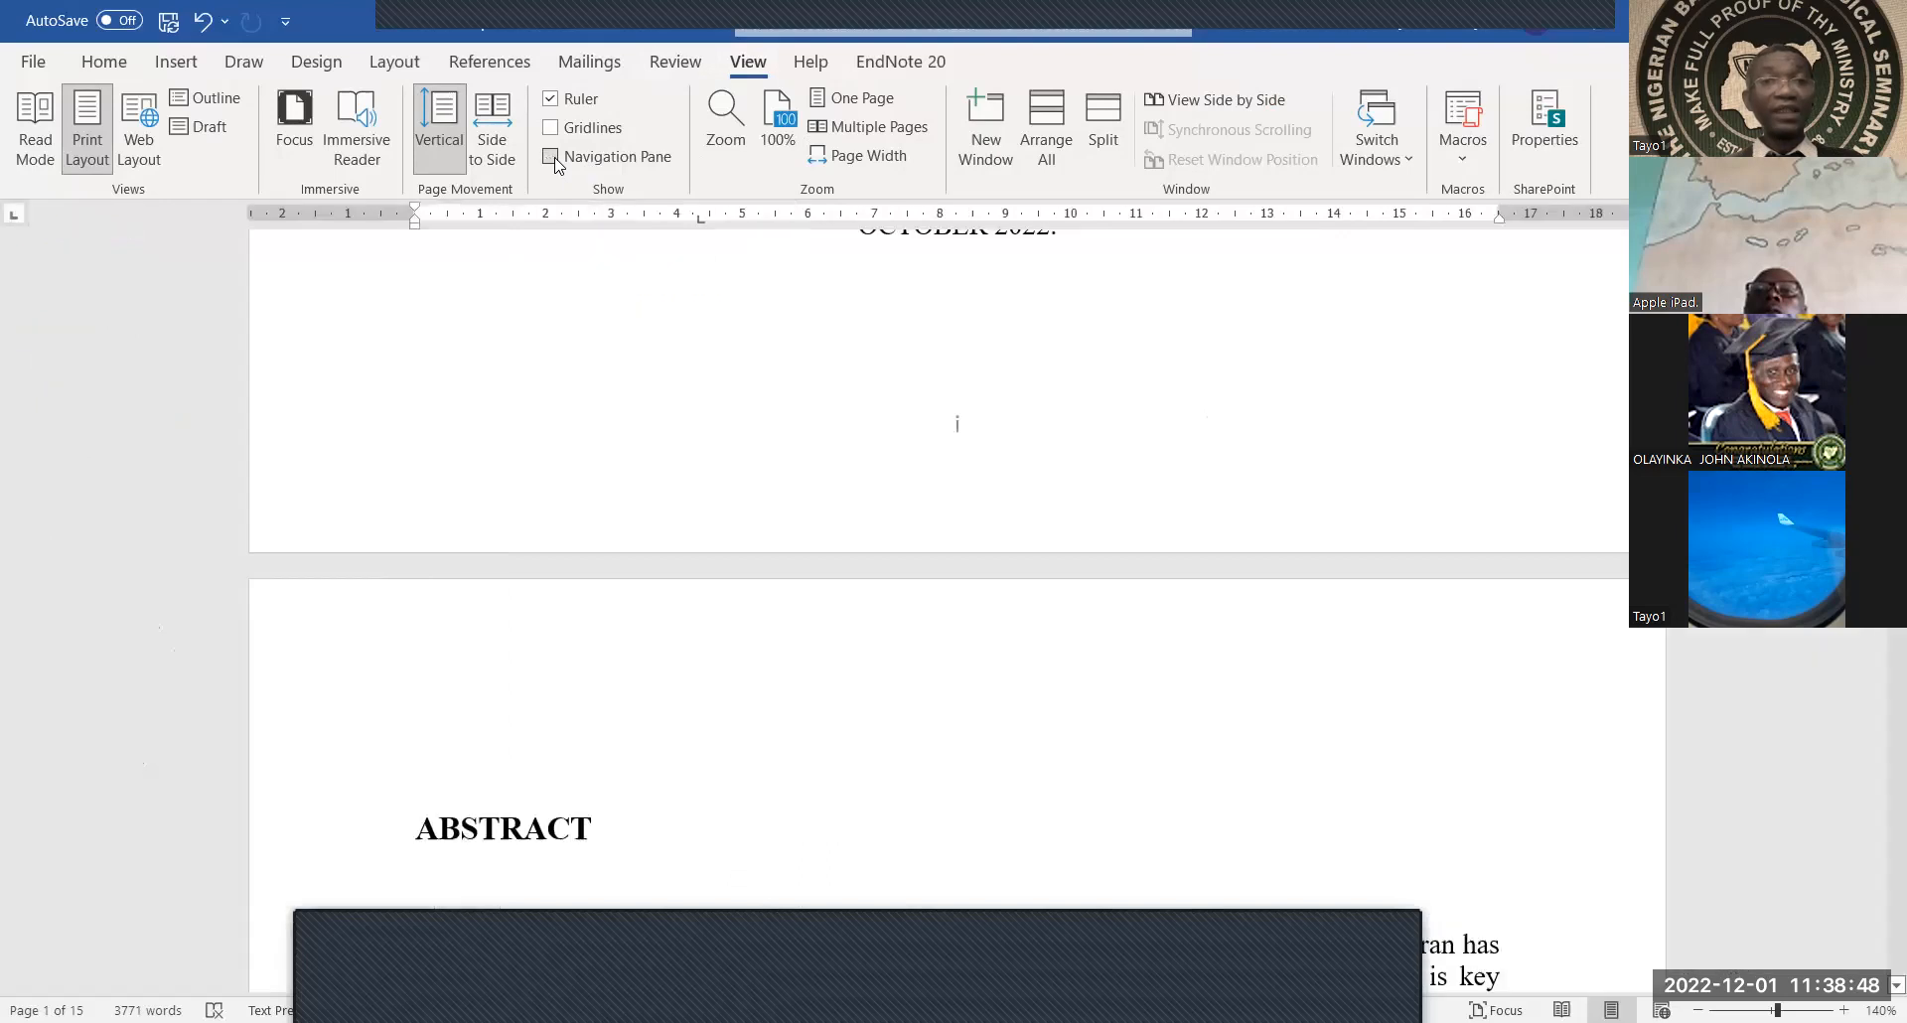
left_click(552, 158)
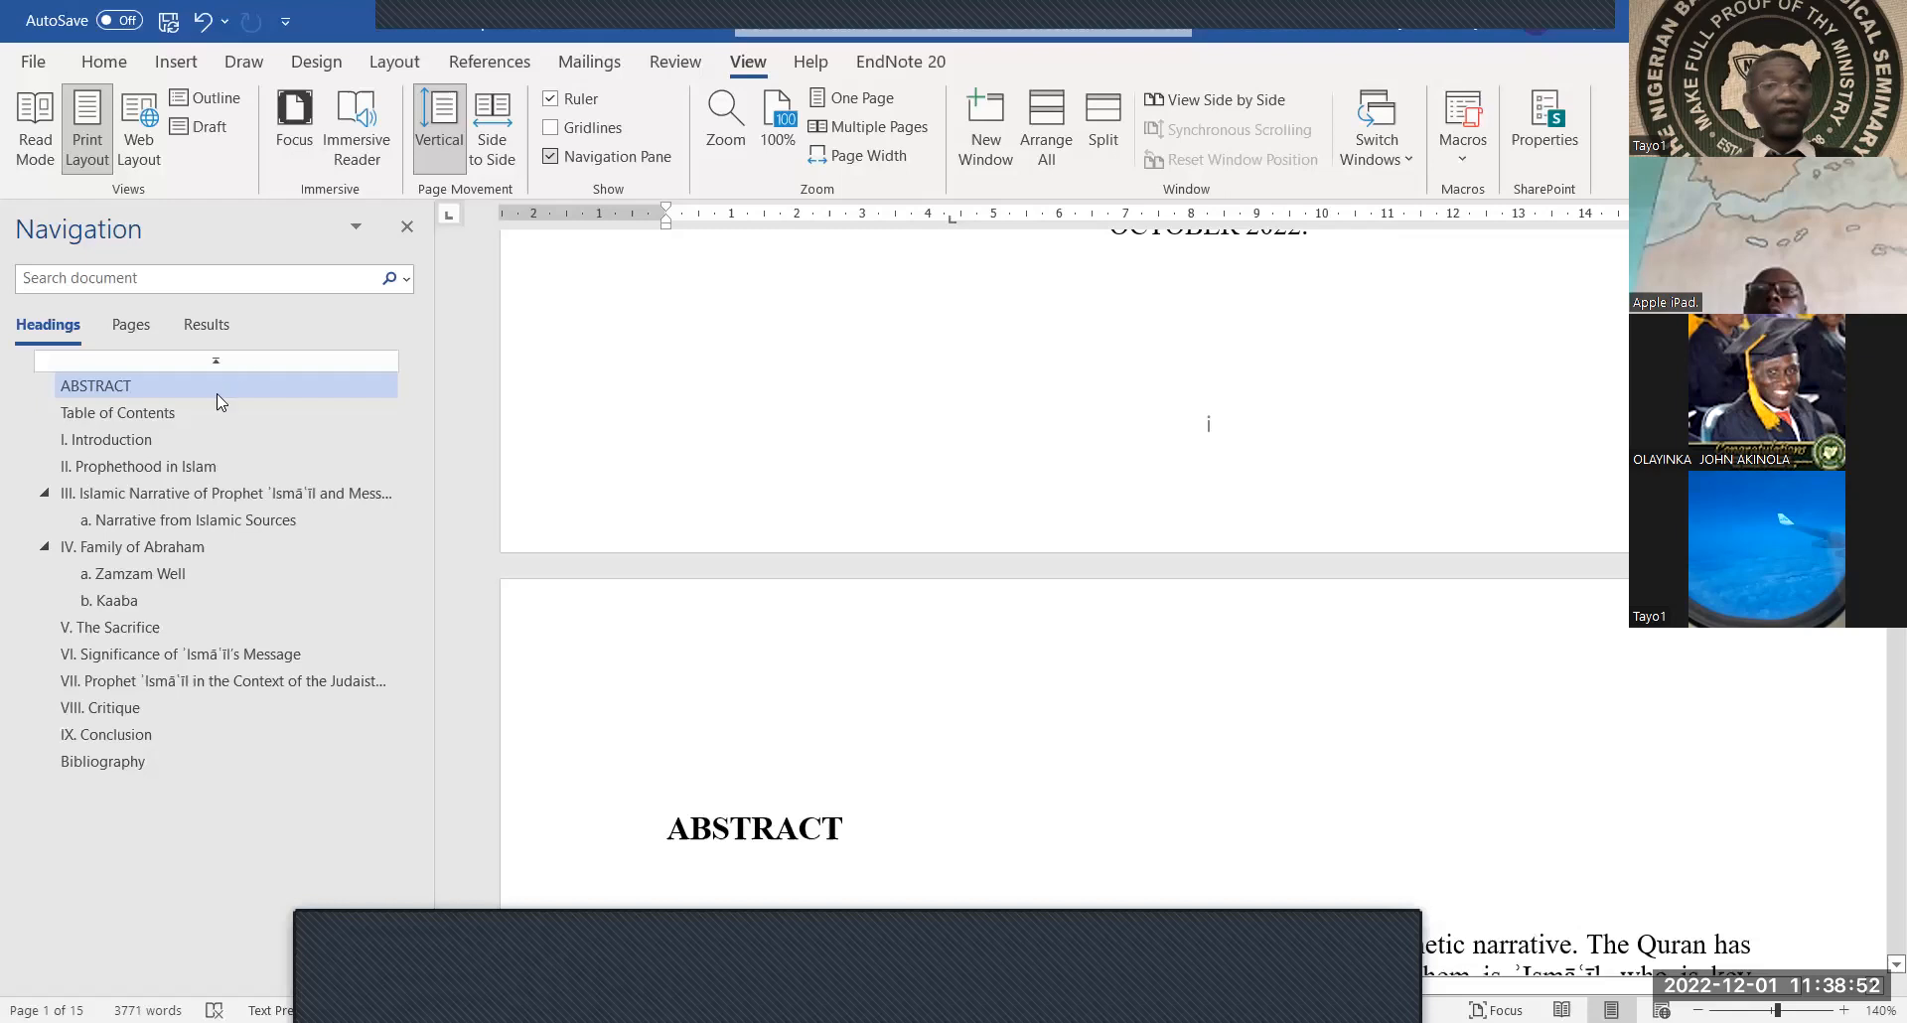
Visit the Table of Contents, Introduction, Prophethood in Islam, section III and Narrative from Islamic Sources headings
left_click(135, 413)
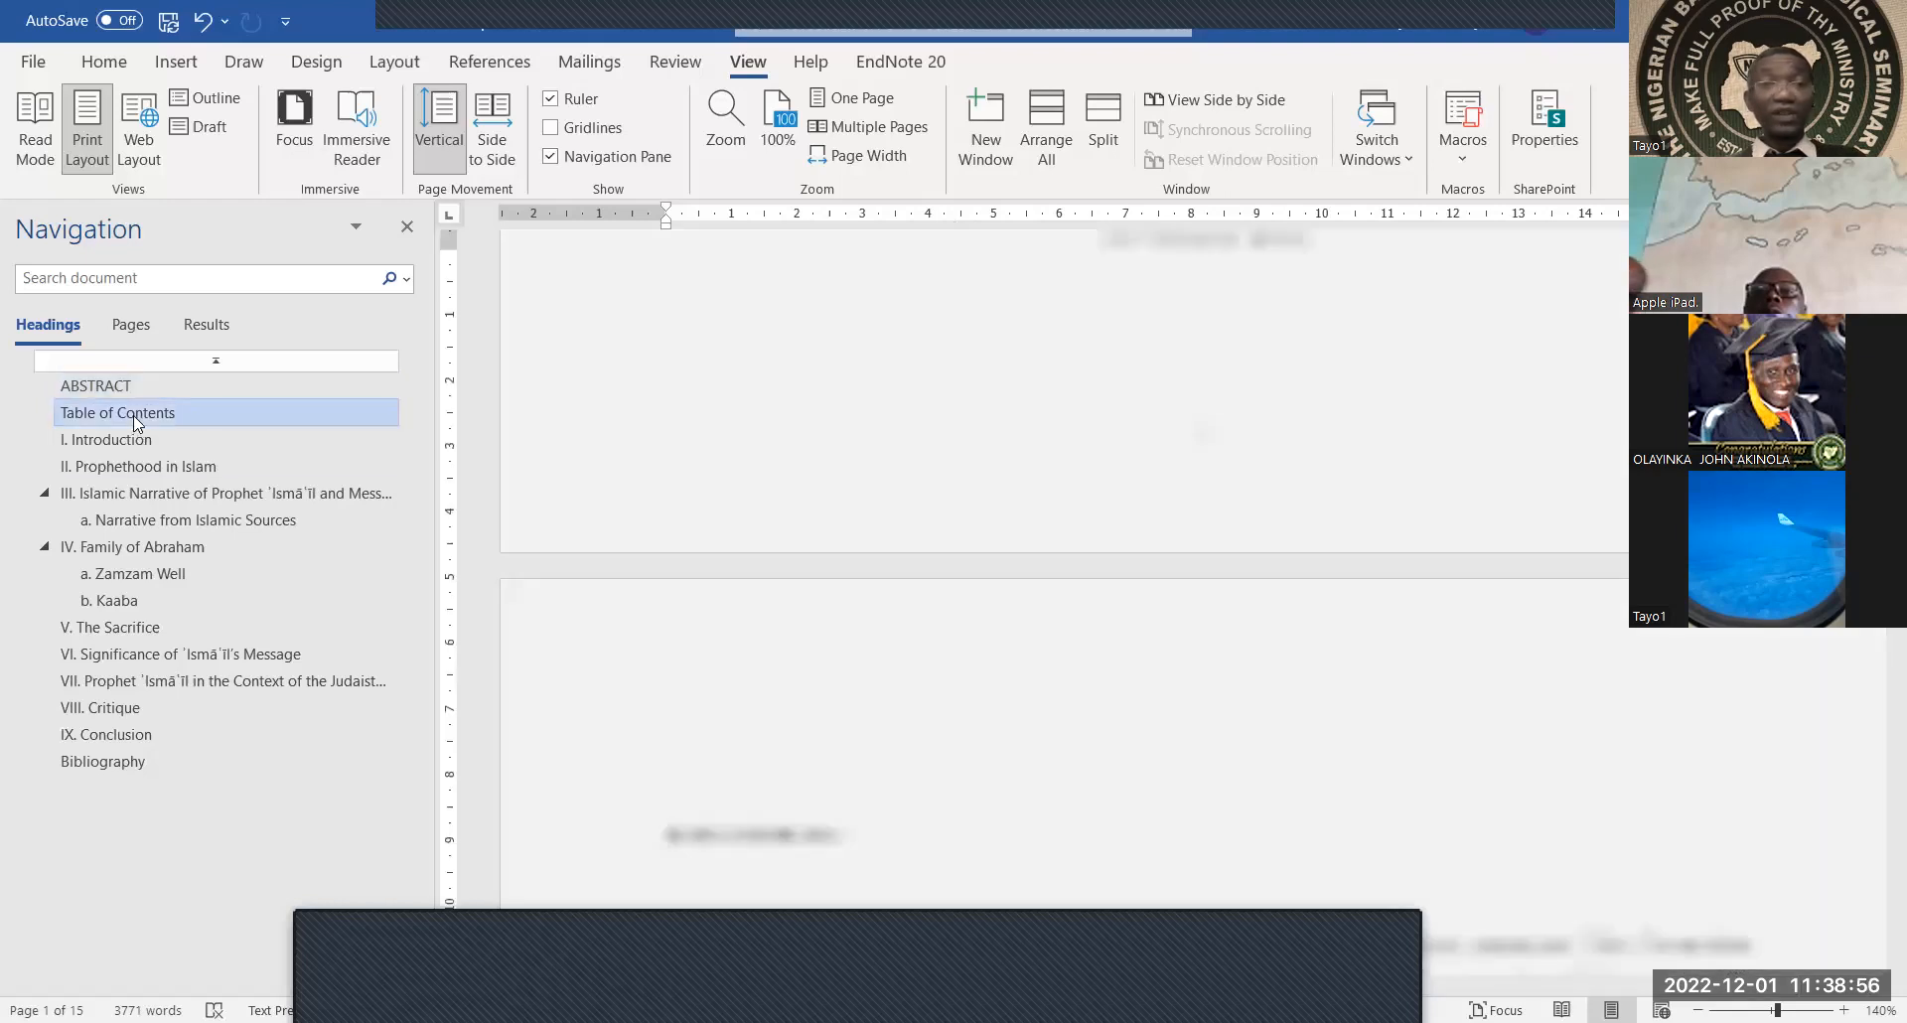
left_click(132, 441)
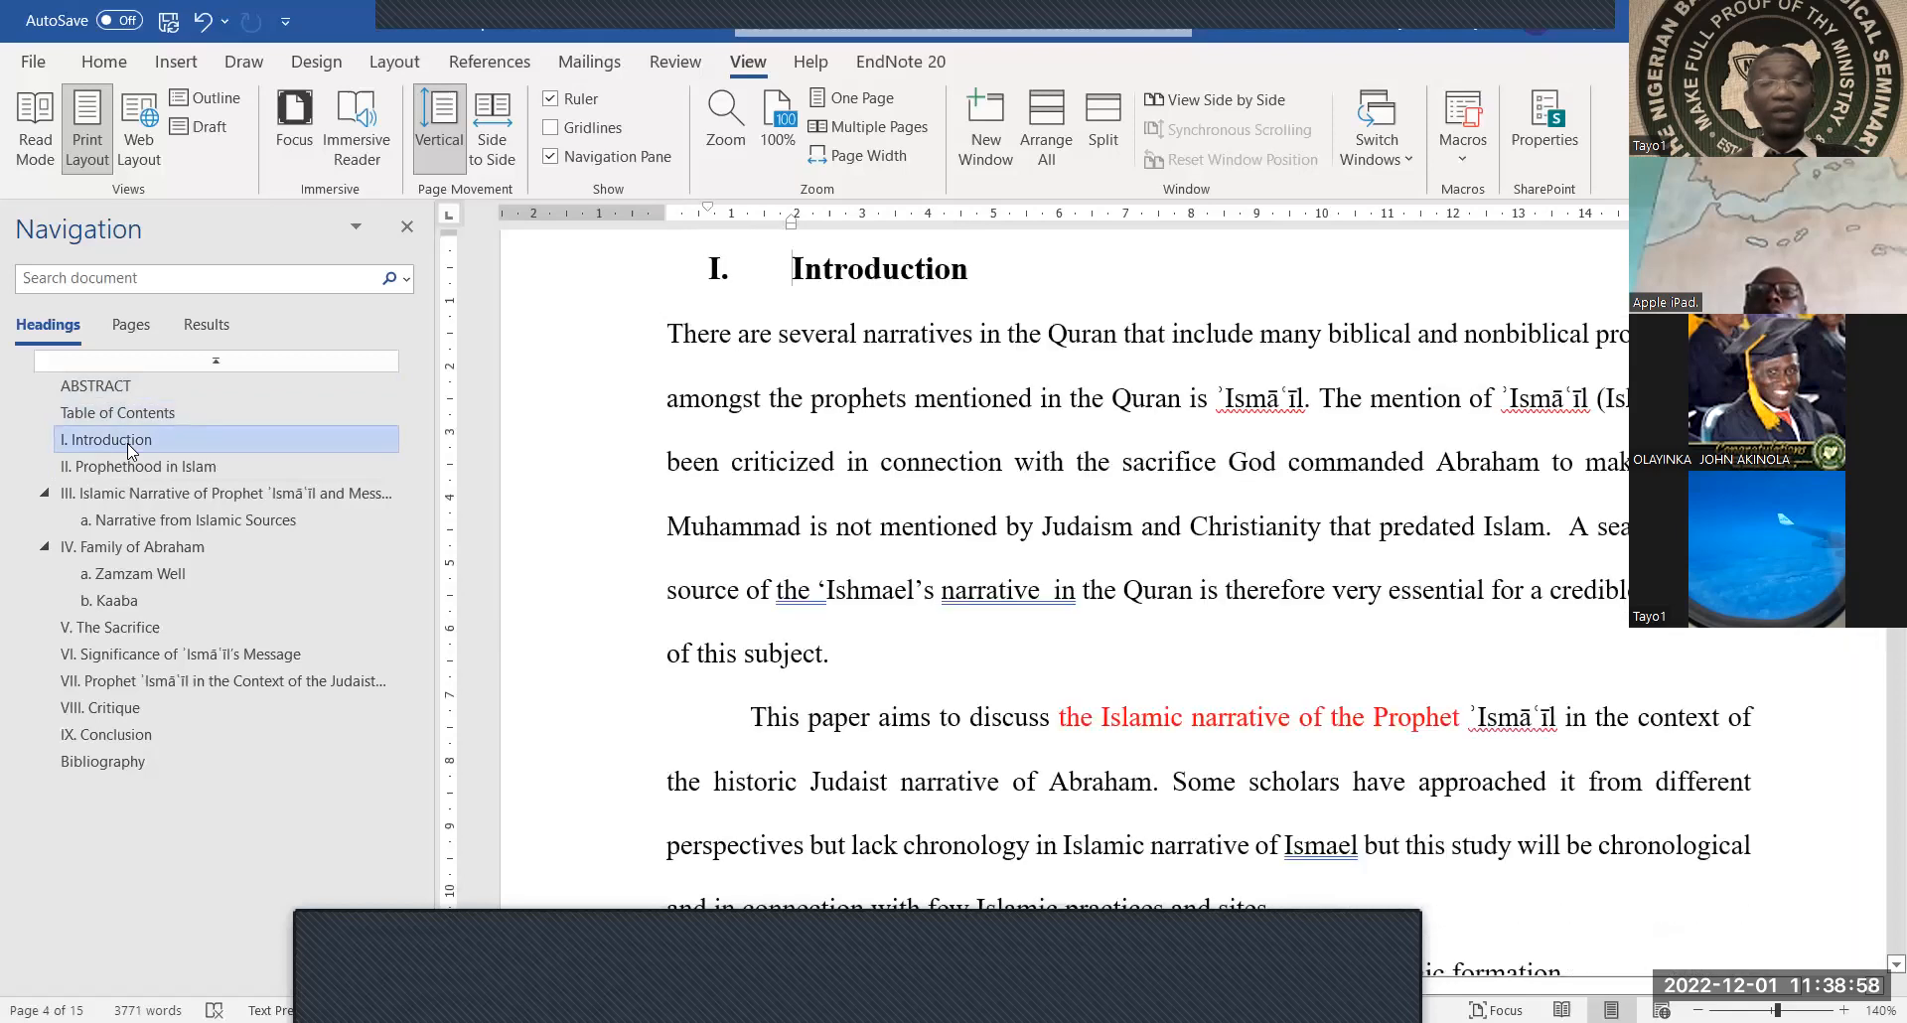
left_click(124, 457)
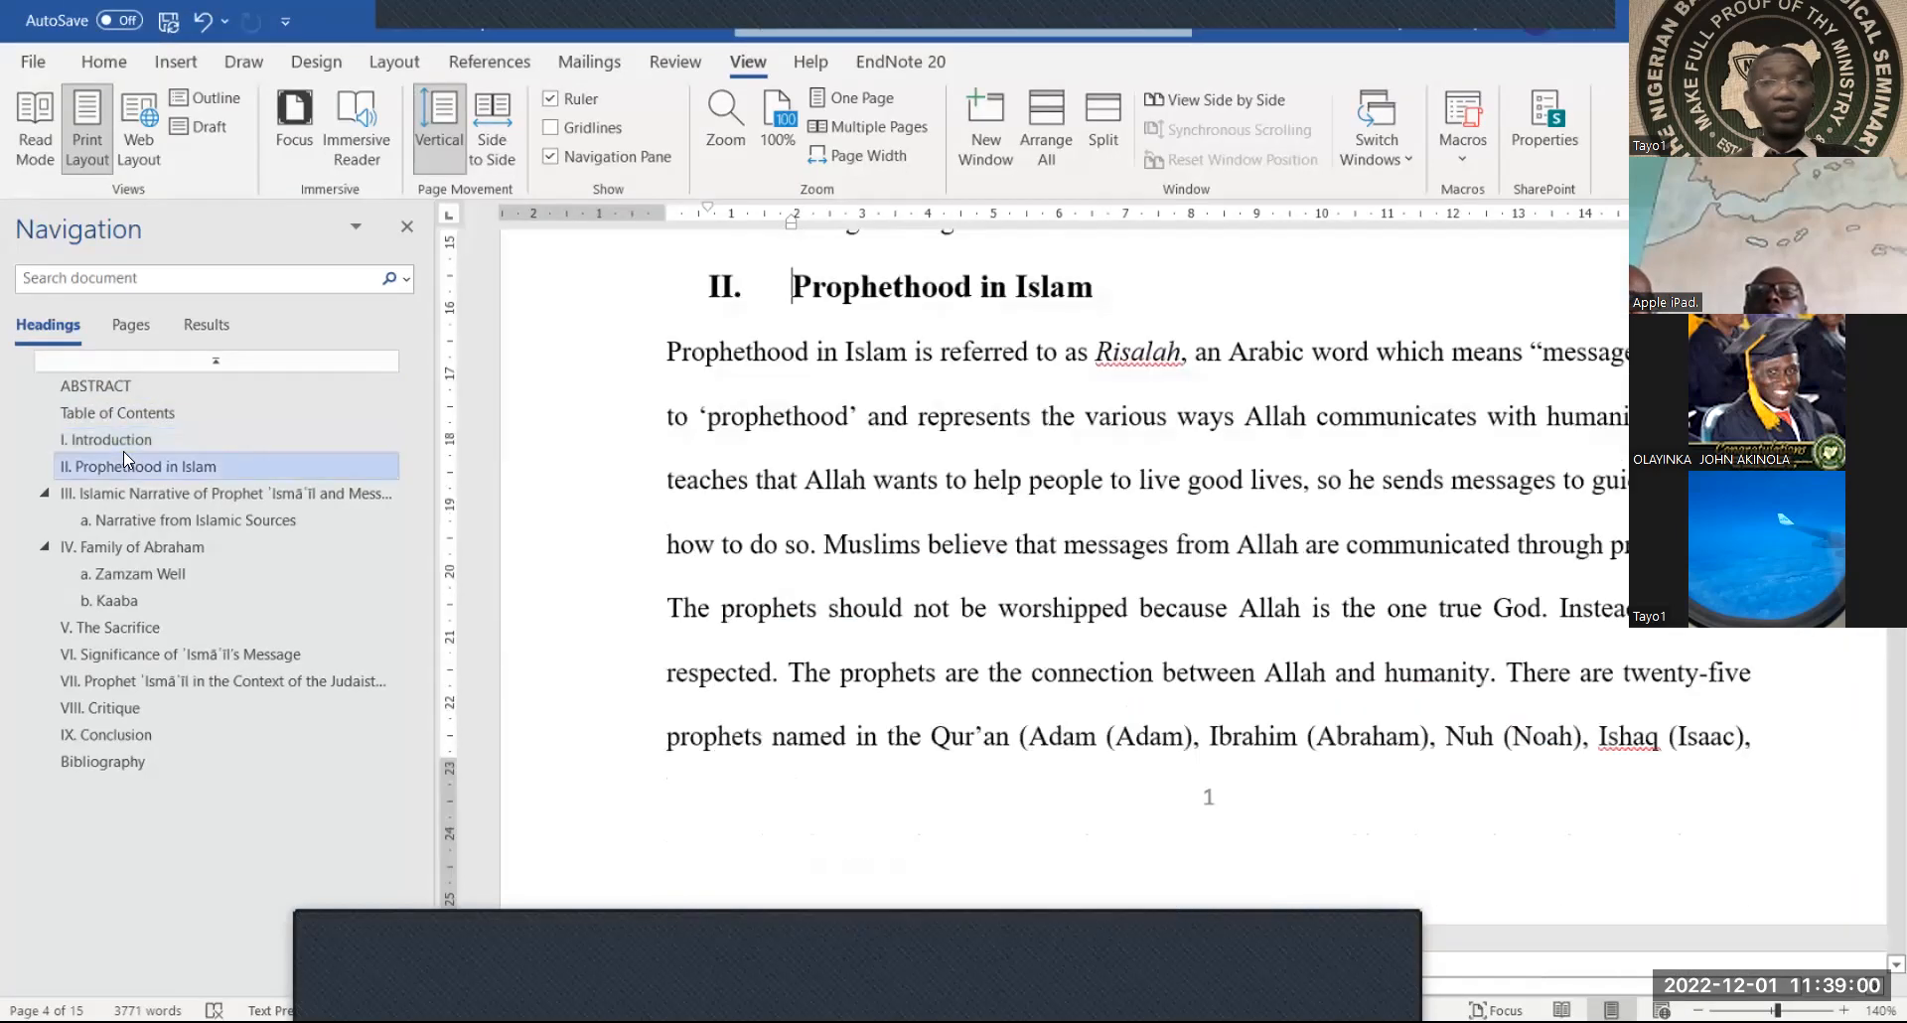
left_click(124, 486)
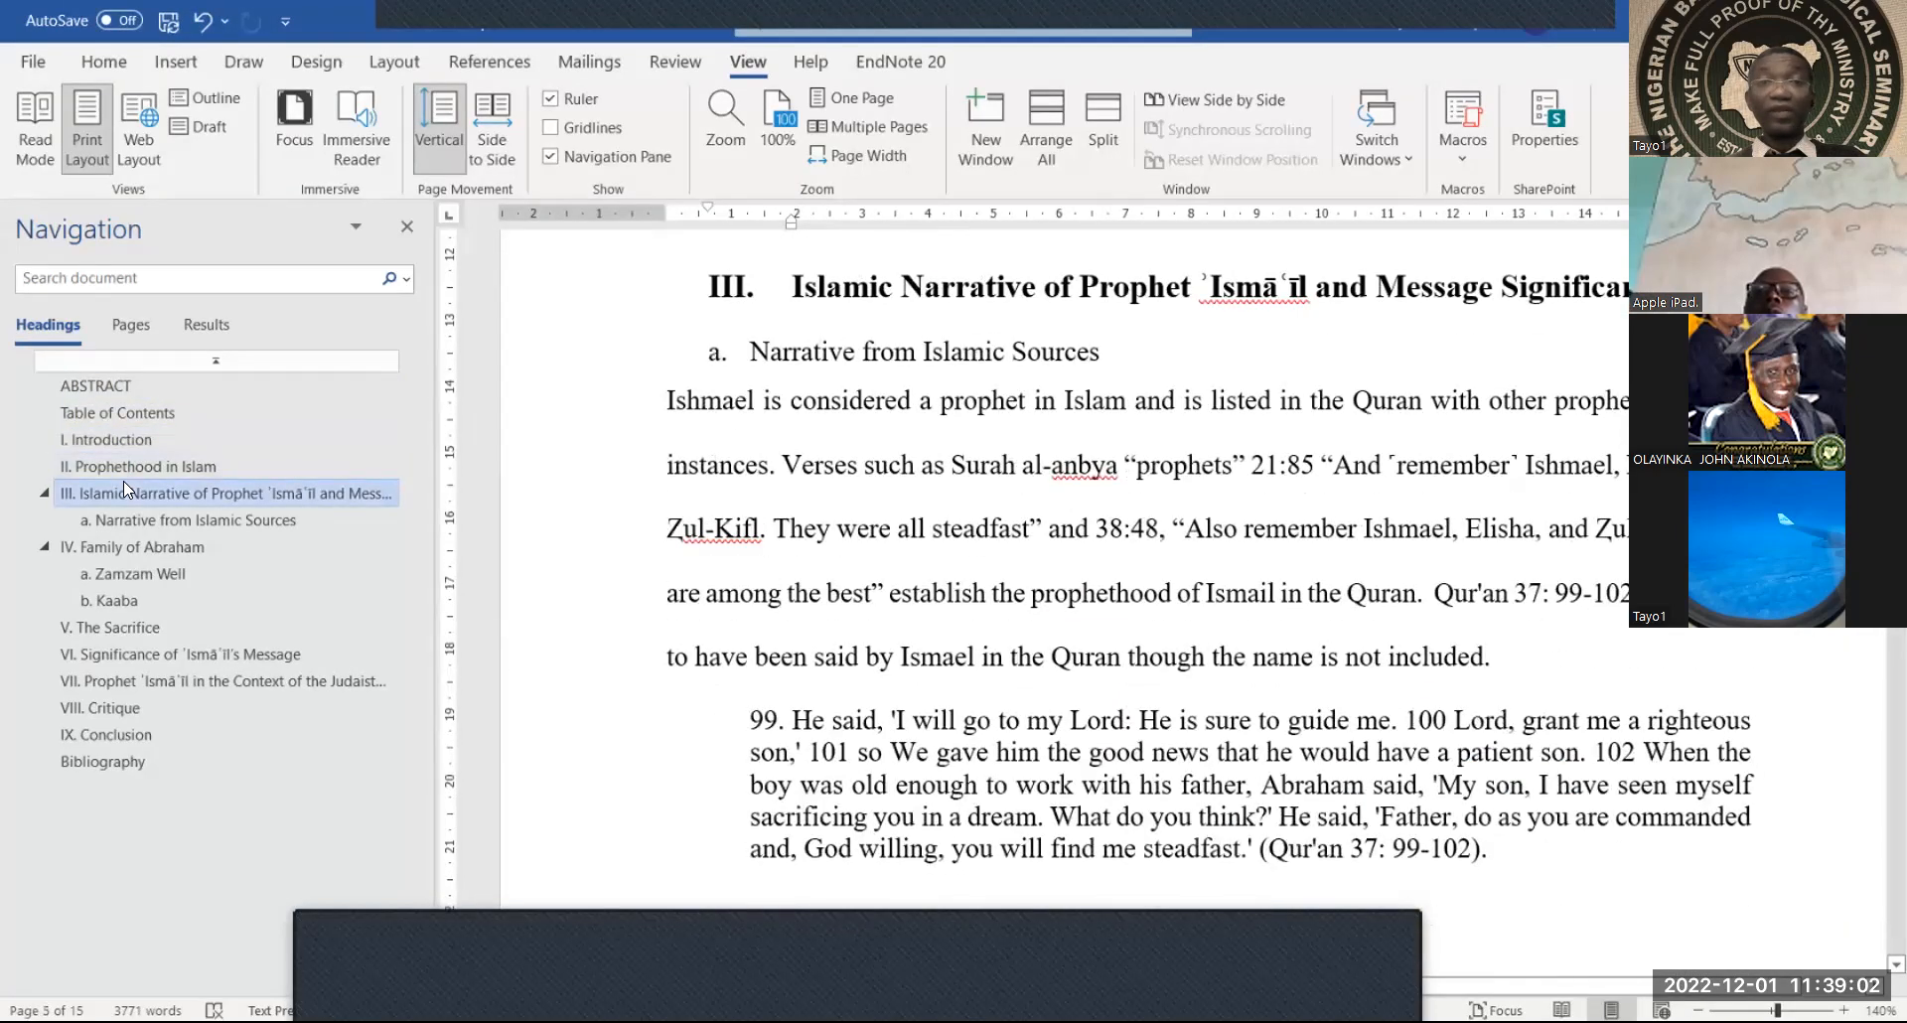
left_click(123, 518)
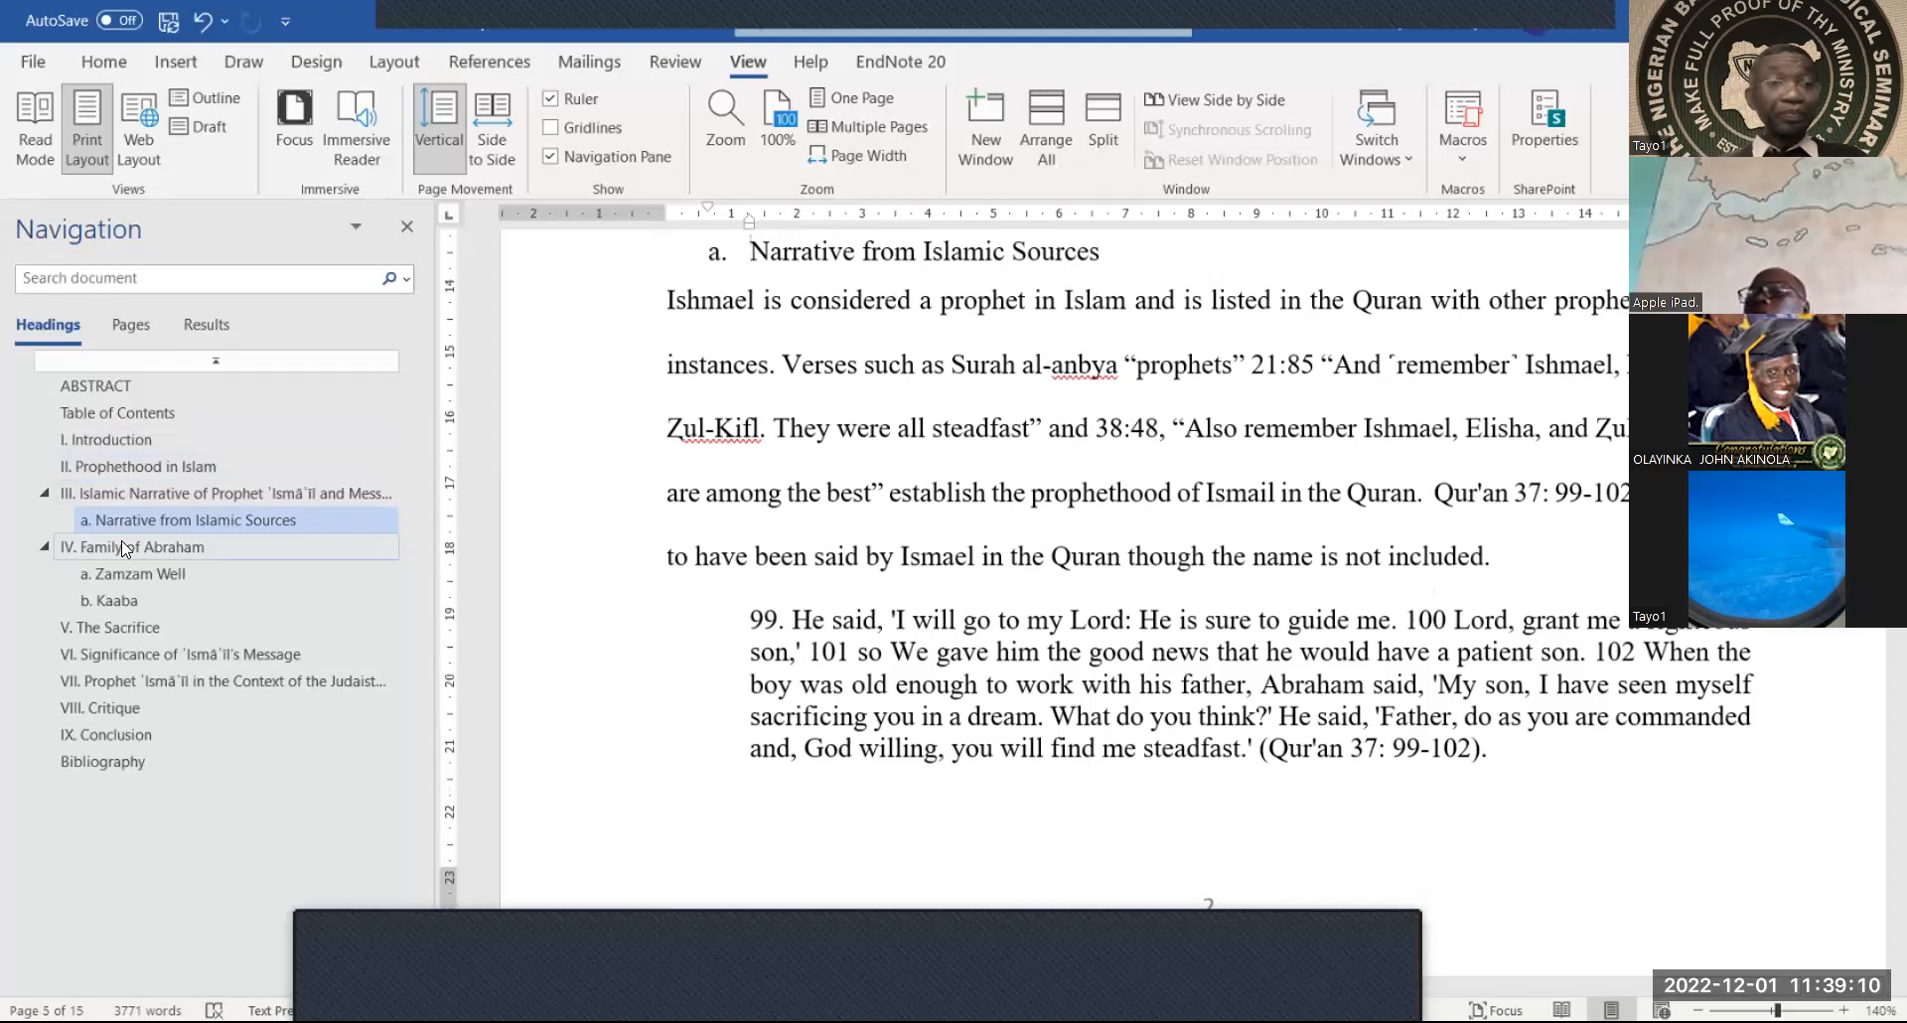
Continue through Family of Abraham, Zamzam Well, Kaaba, The Sacrifice, Ismā'īl's message, Conclusion and Bibliography
left_click(122, 543)
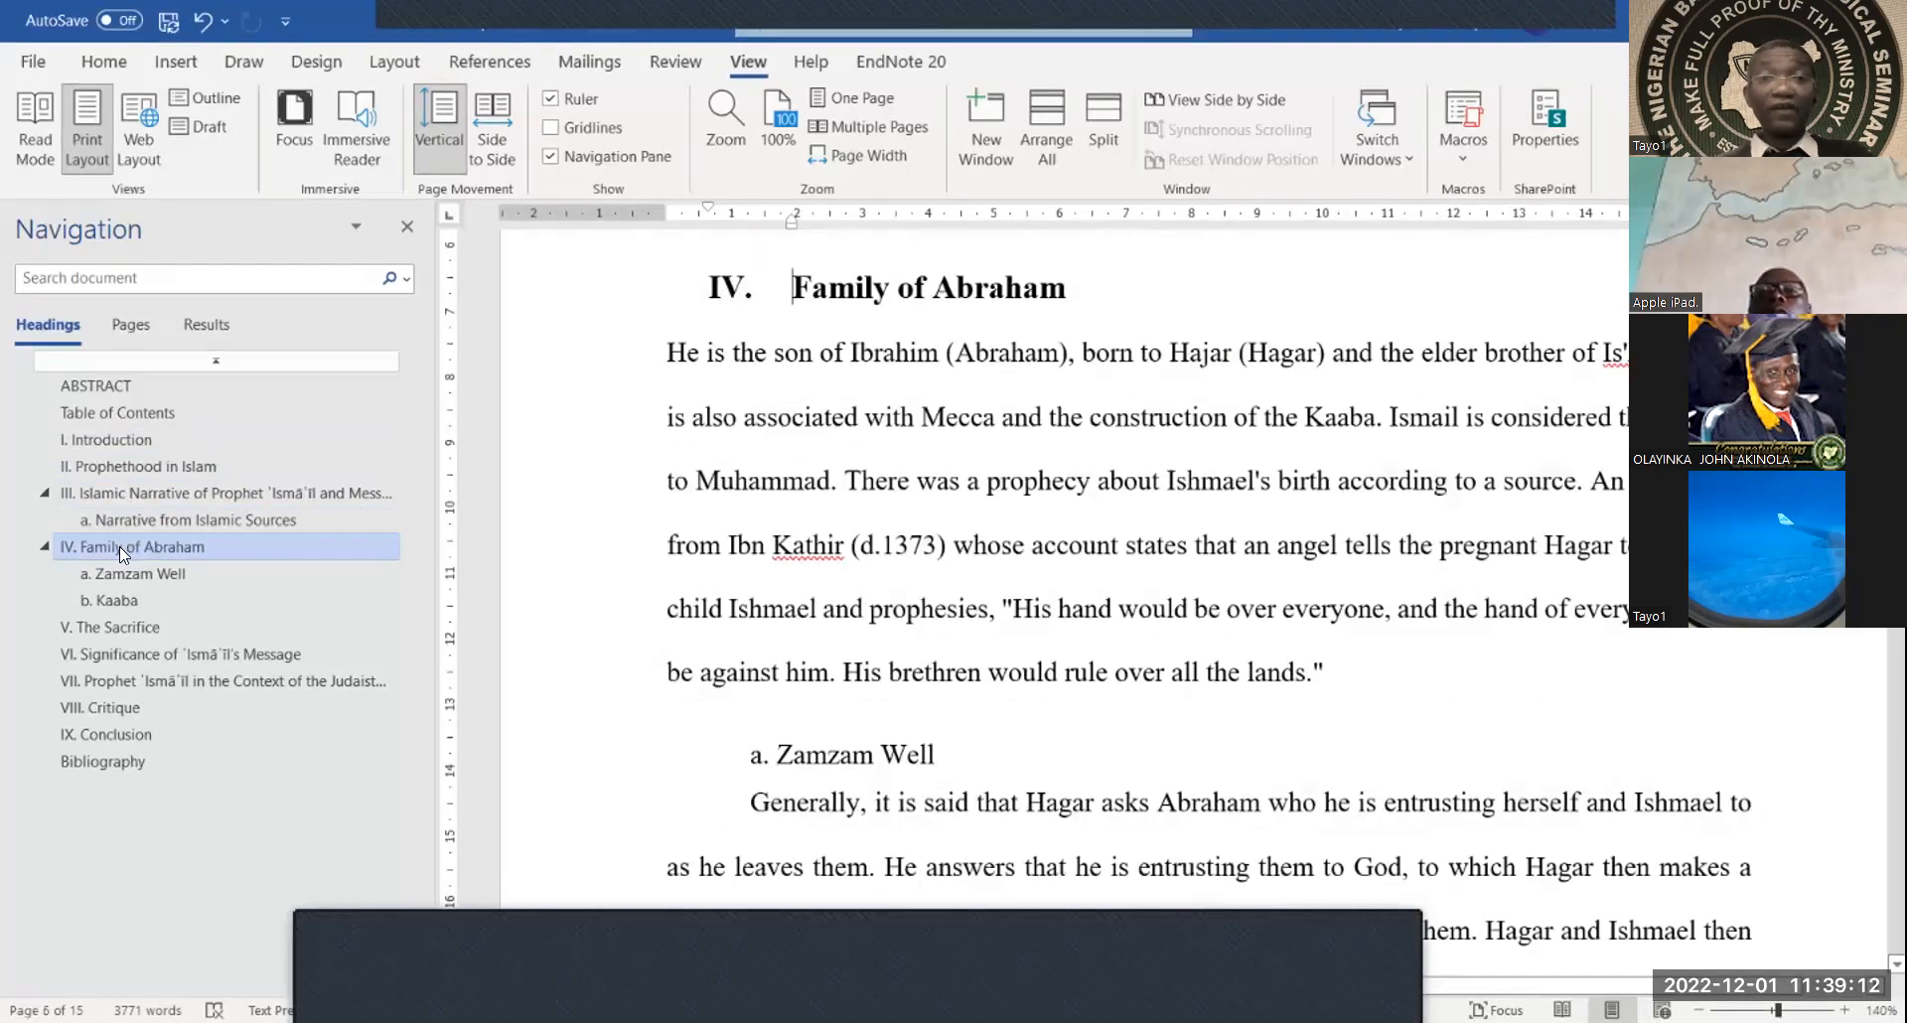
left_click(129, 564)
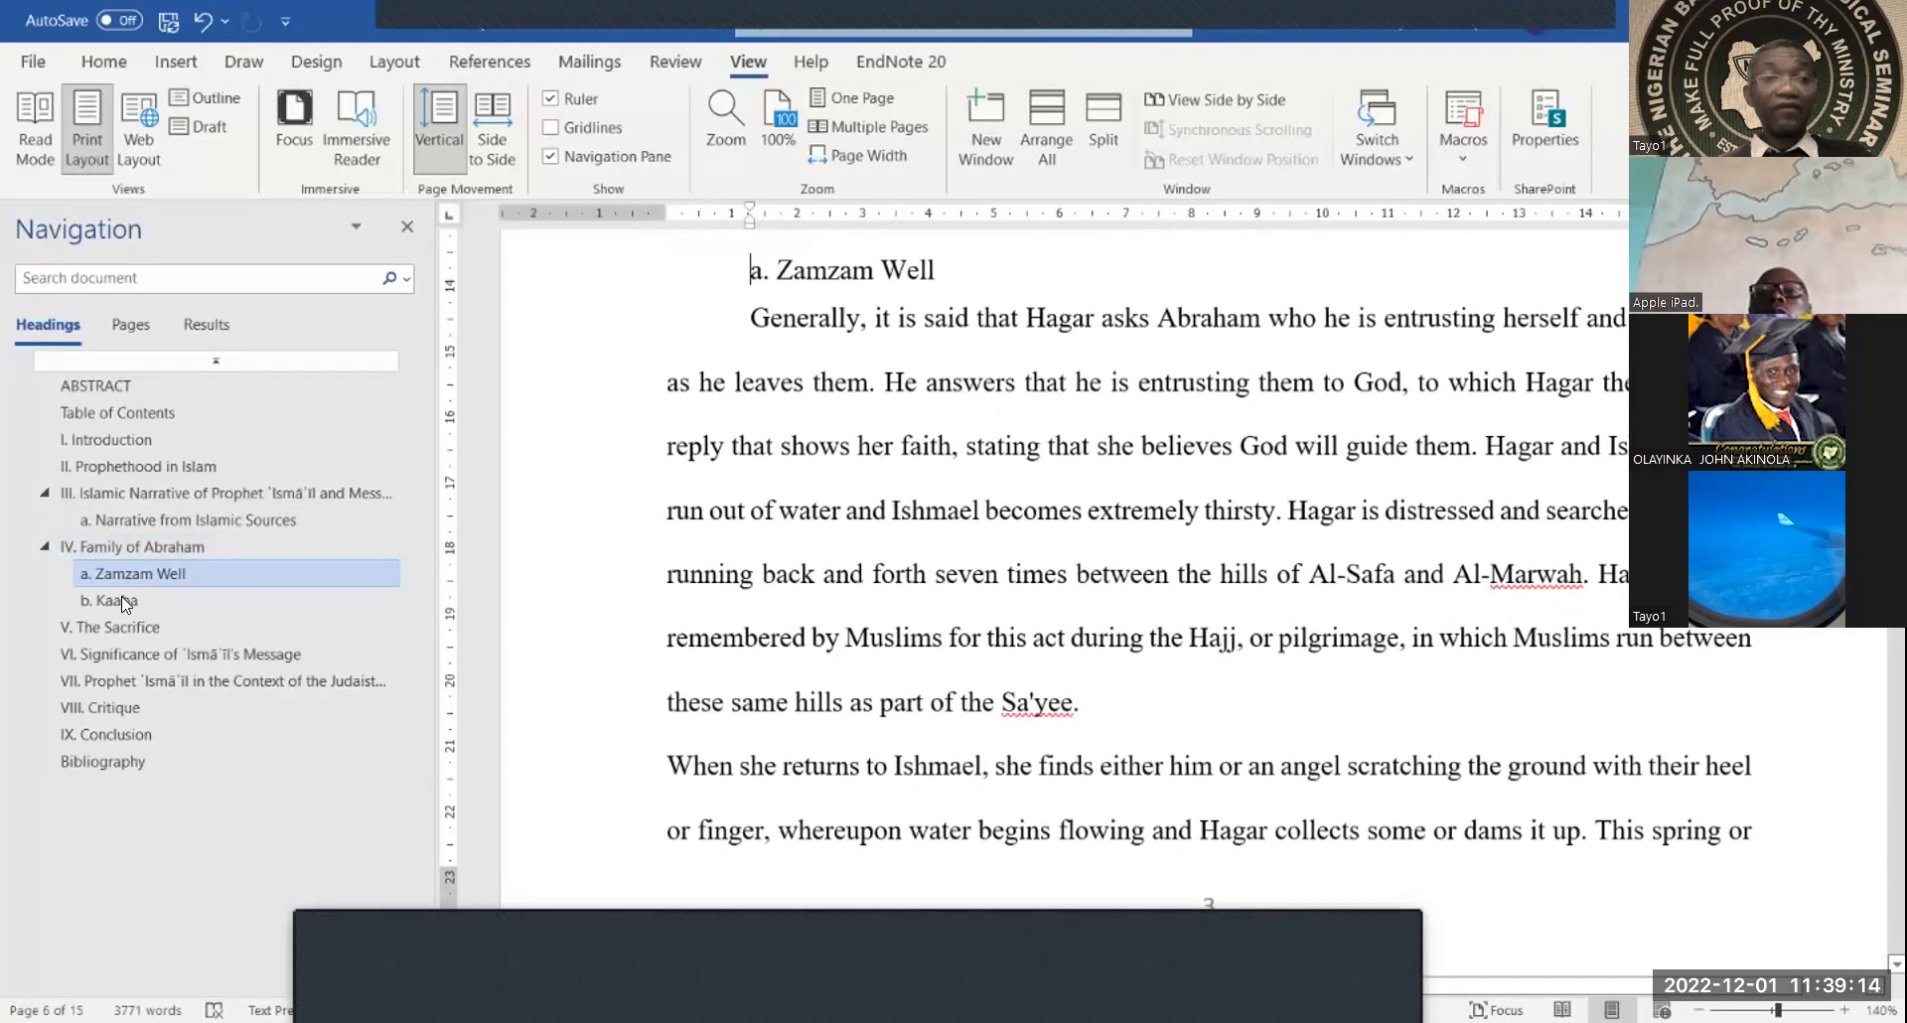
left_click(121, 596)
left_click(131, 625)
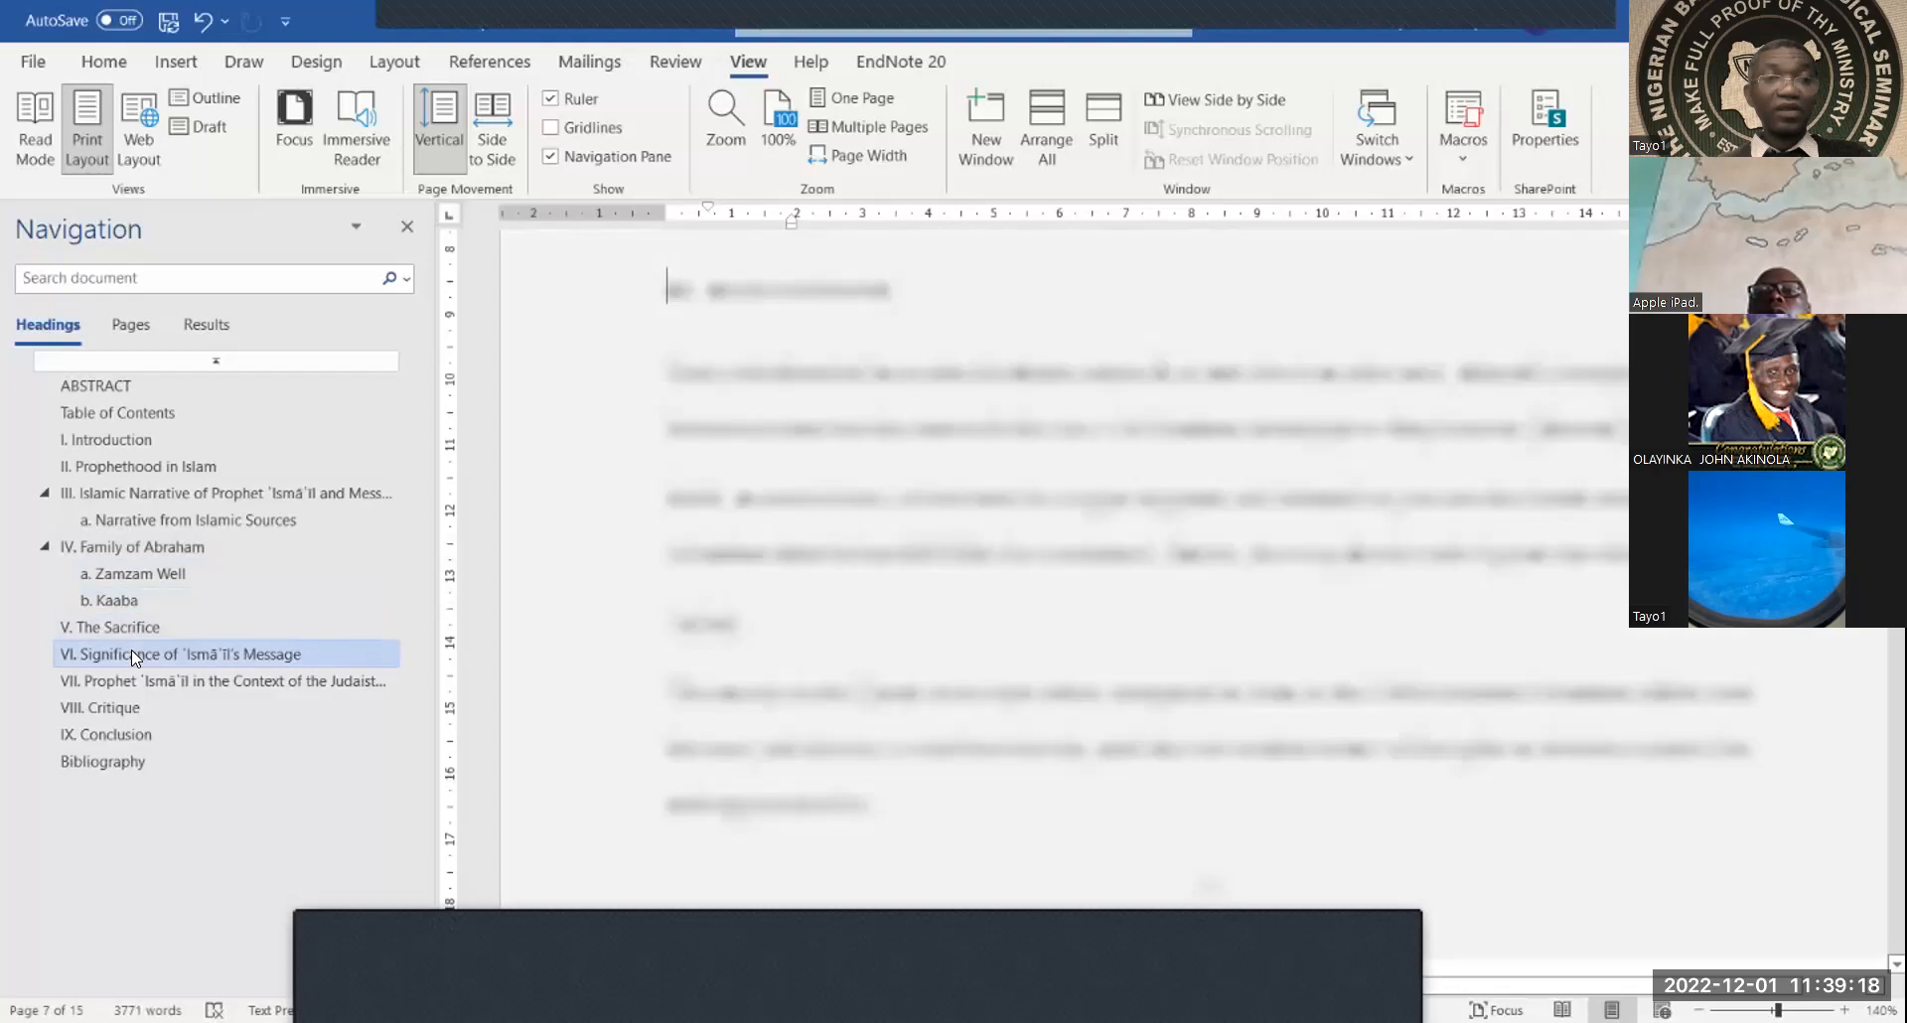
left_click(131, 654)
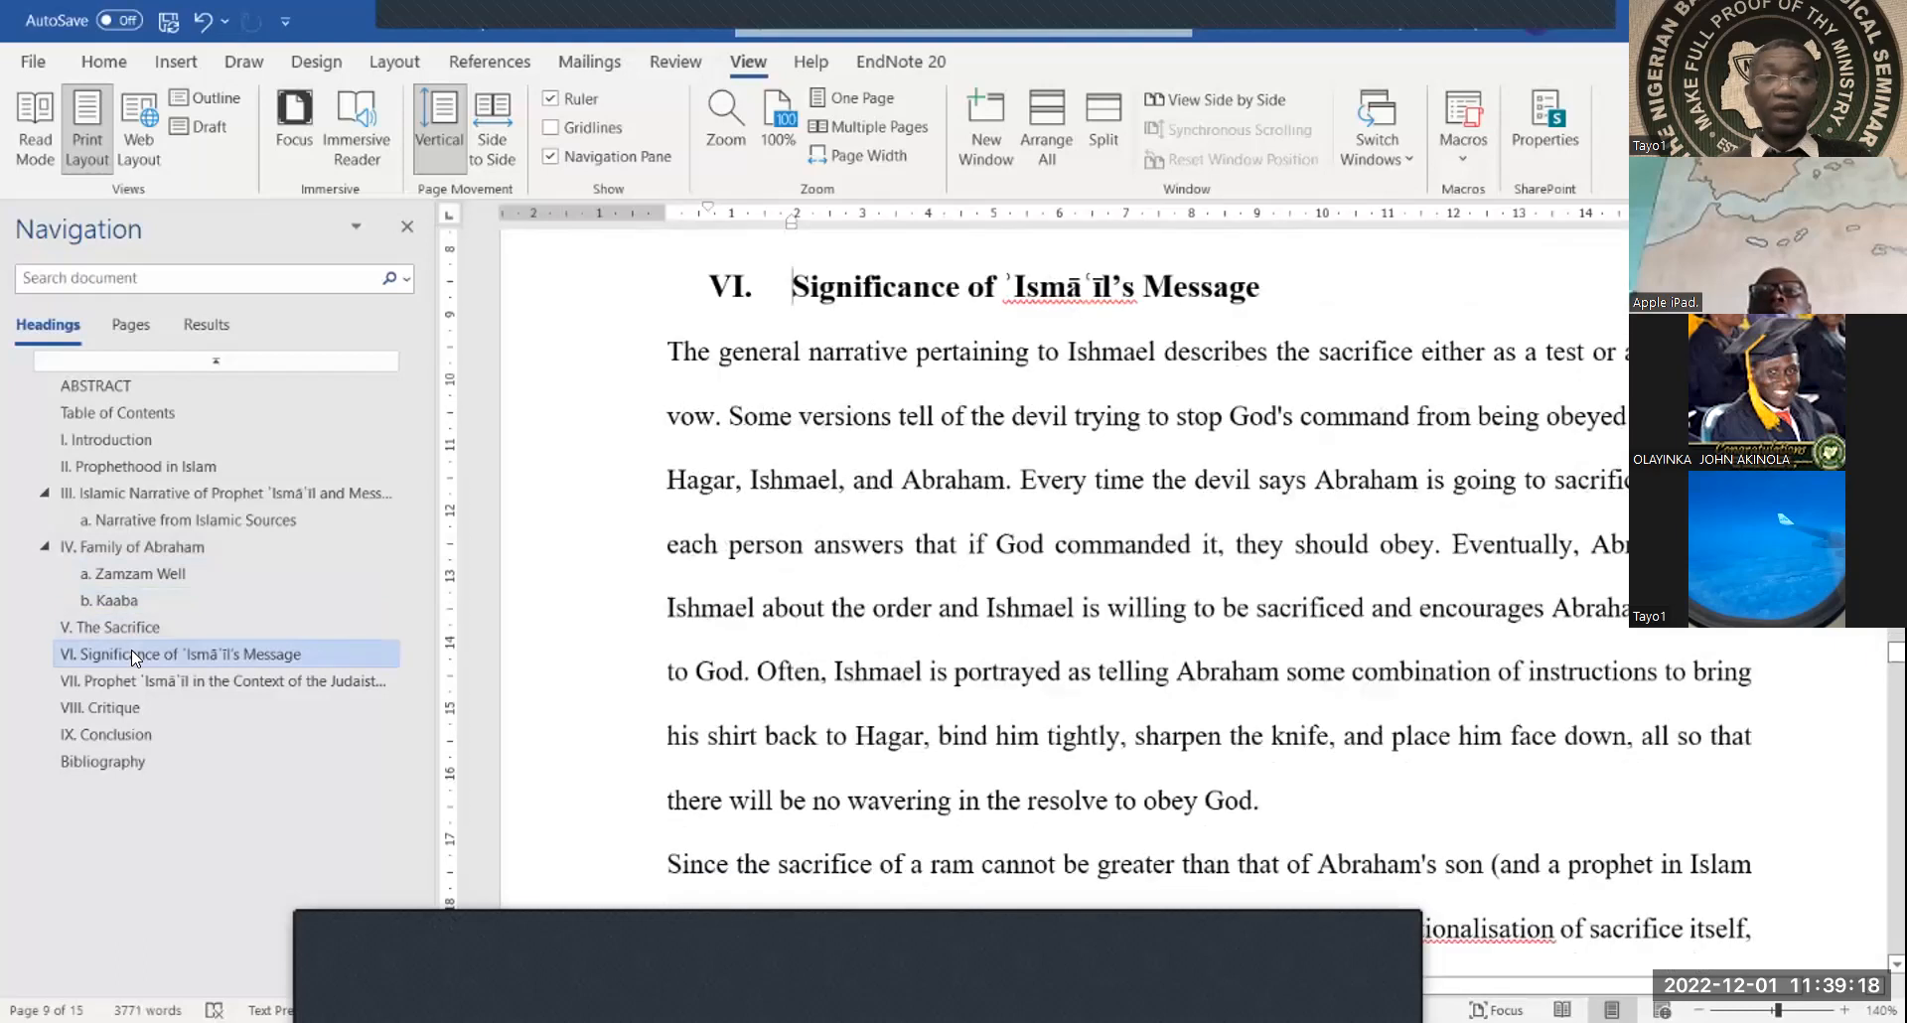
left_click(108, 735)
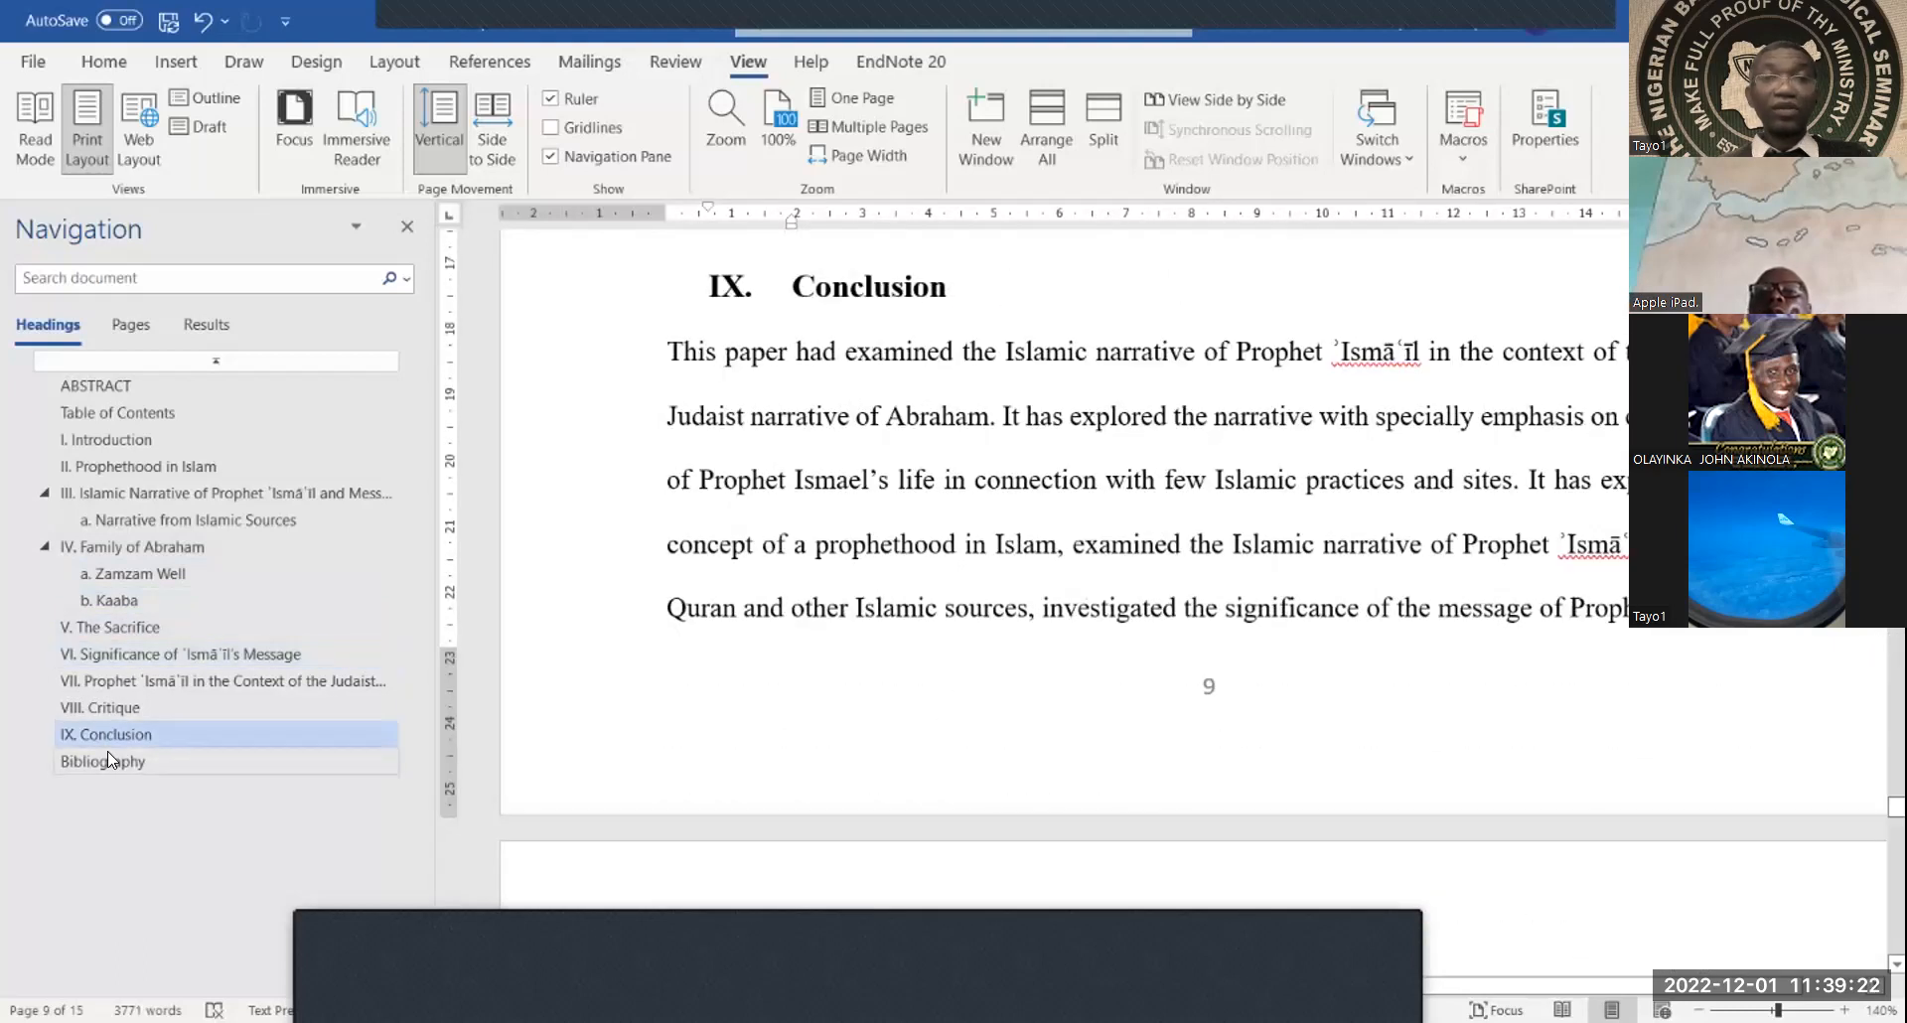
left_click(107, 753)
Scroll over the Bibliography page and bring up the Insert ribbon commands
scroll(616, 645, "up", 5)
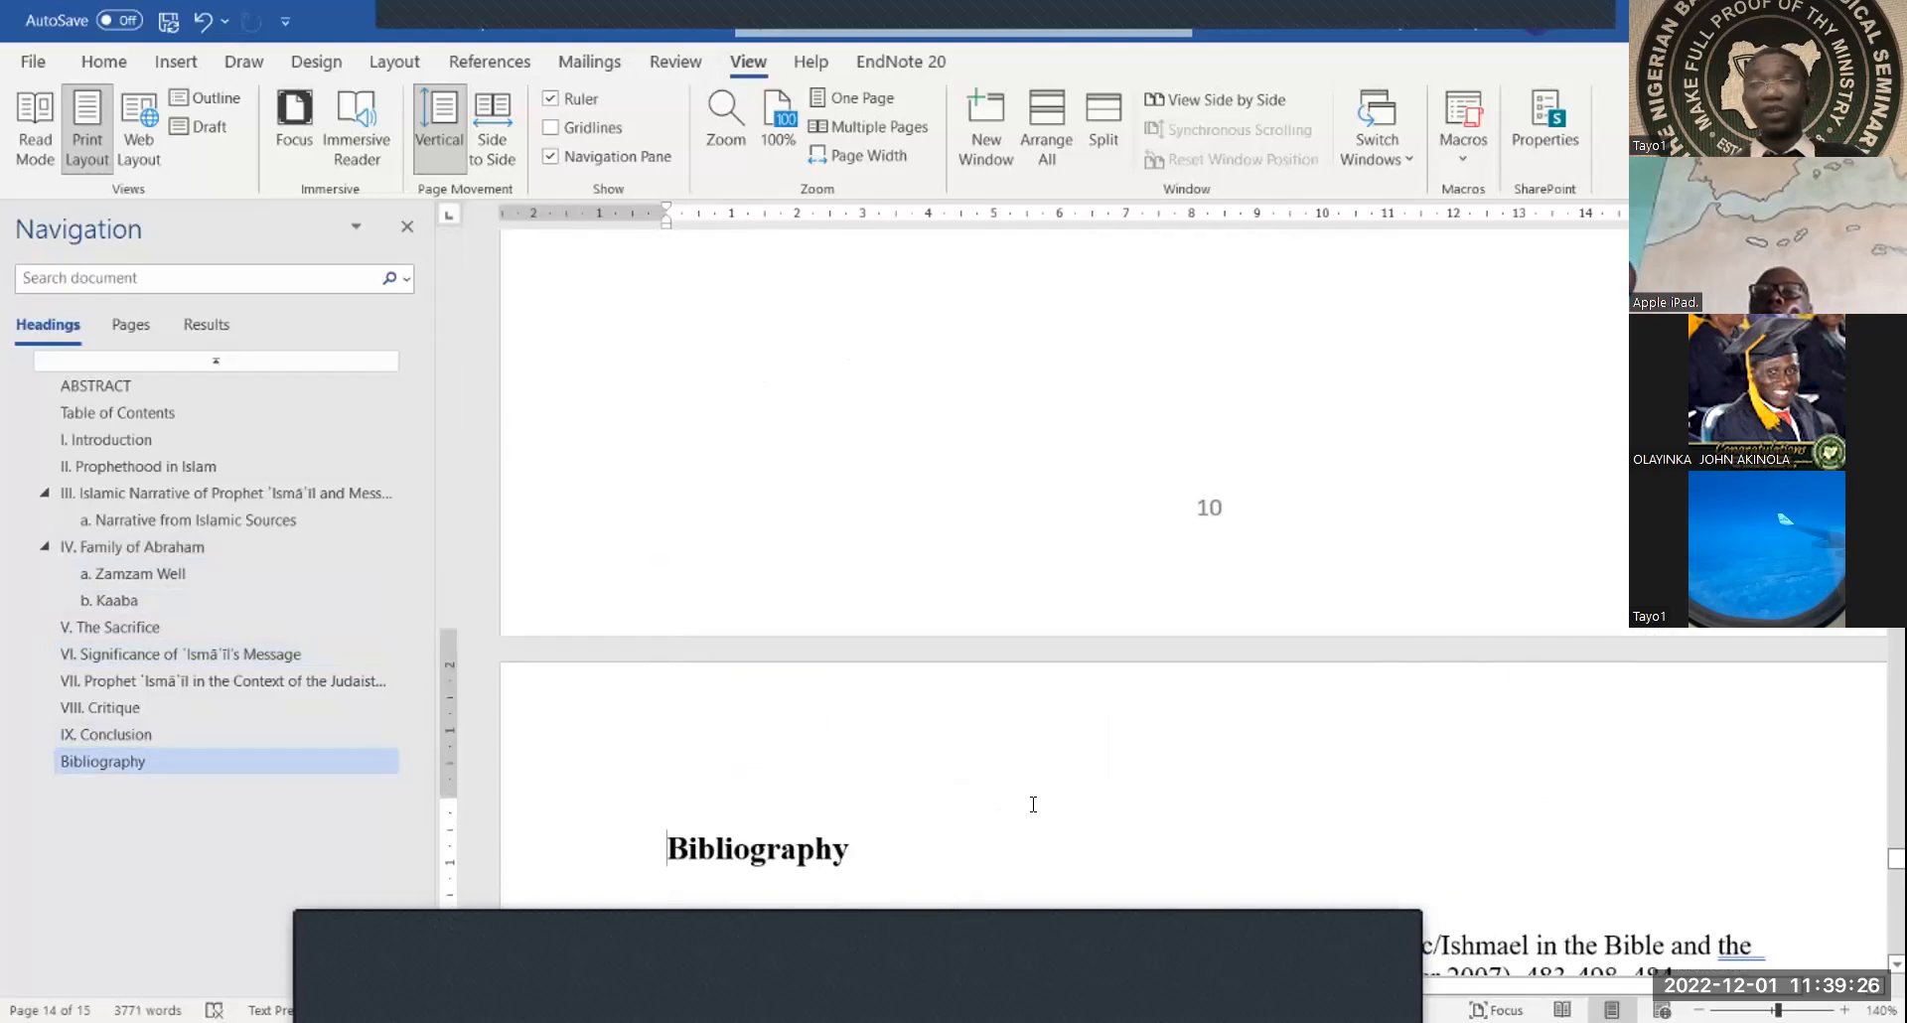
scroll(1033, 804, "down", 2)
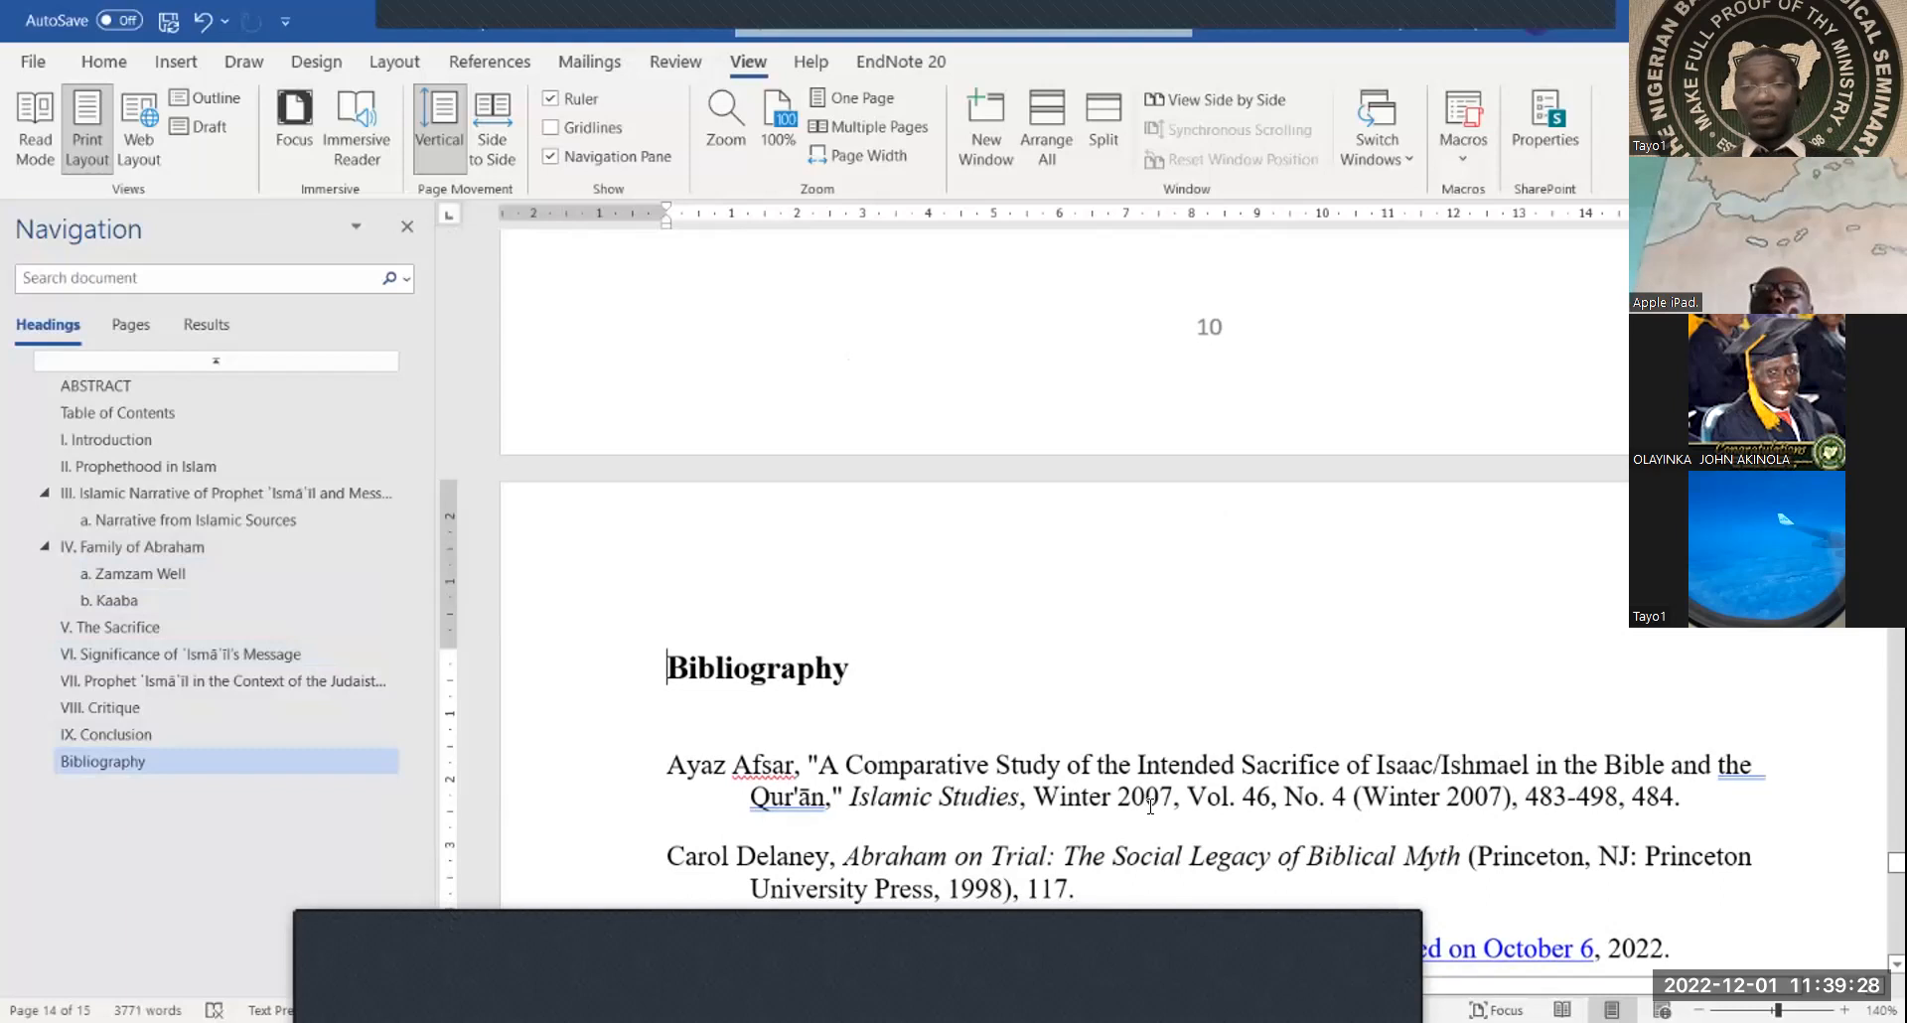
scroll(1150, 807, "down", 4, "ctrl")
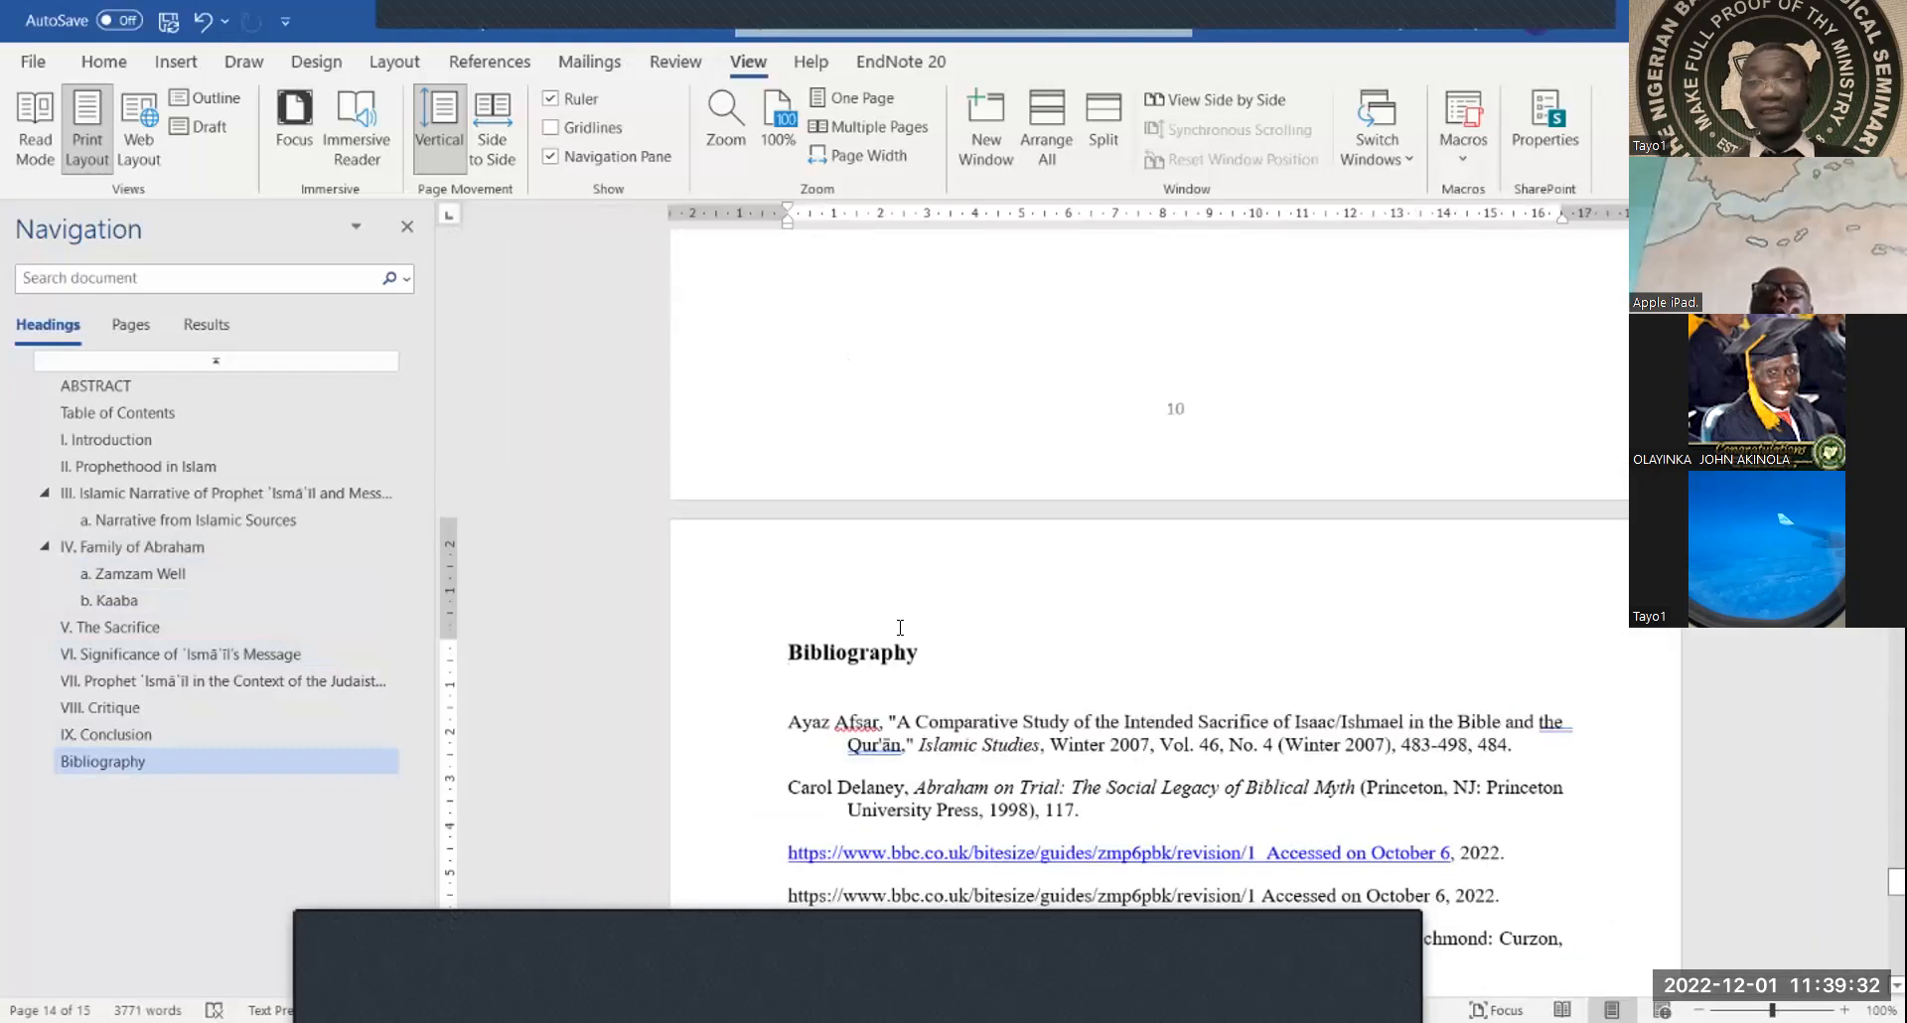
left_click(167, 64)
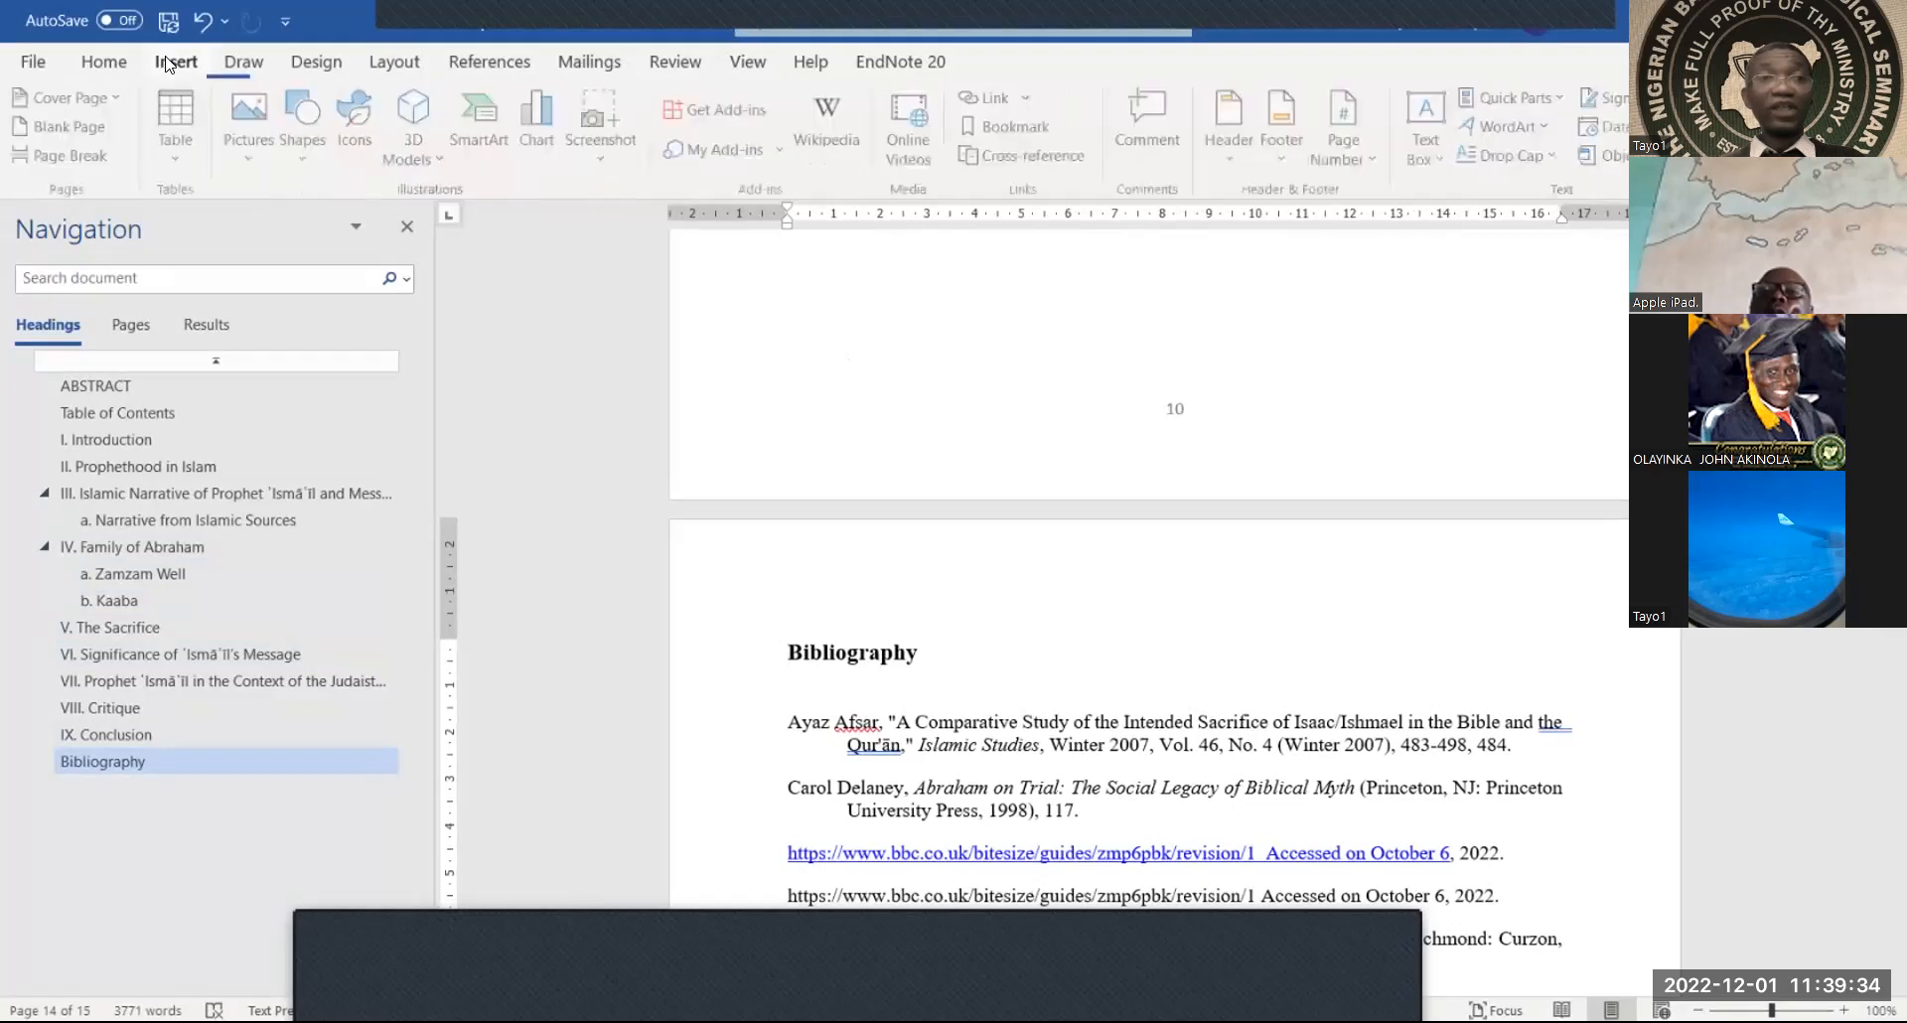
Show the full Styles list from the Home ribbon and jump to the ABSTRACT heading
left_click(104, 63)
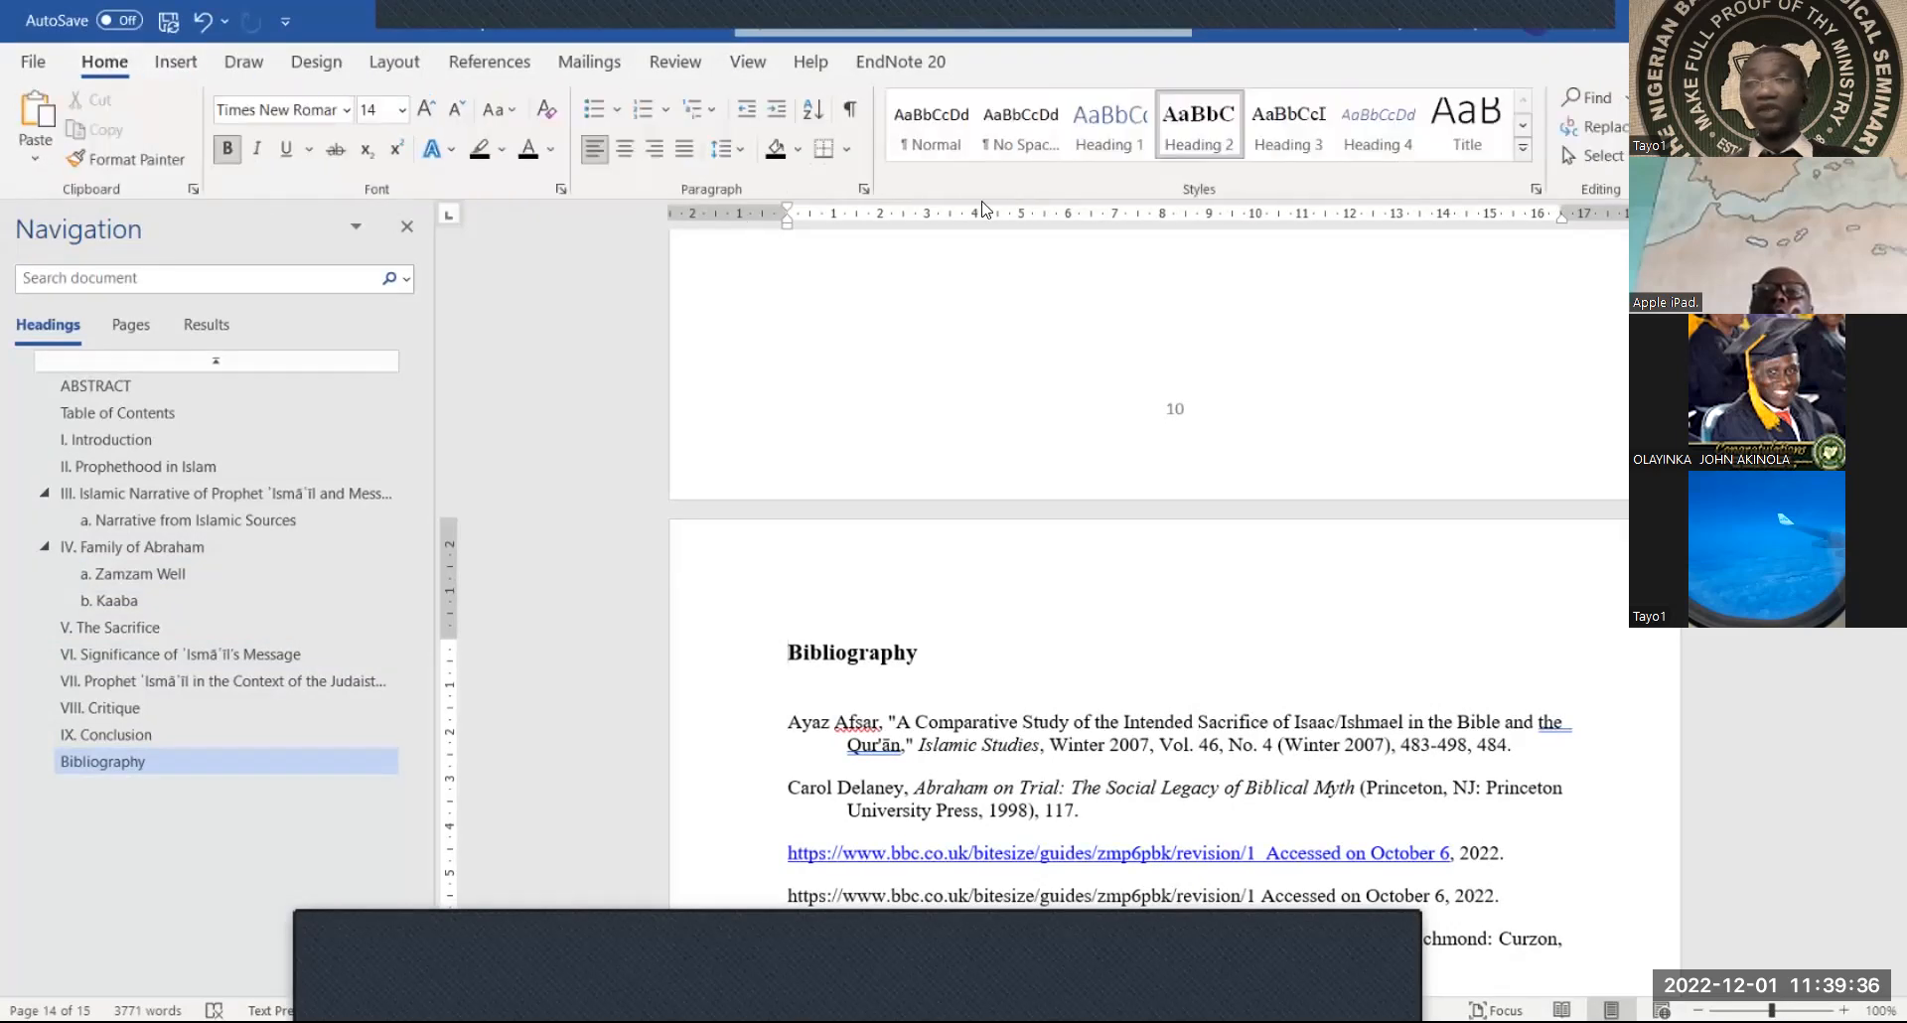
left_click(1536, 189)
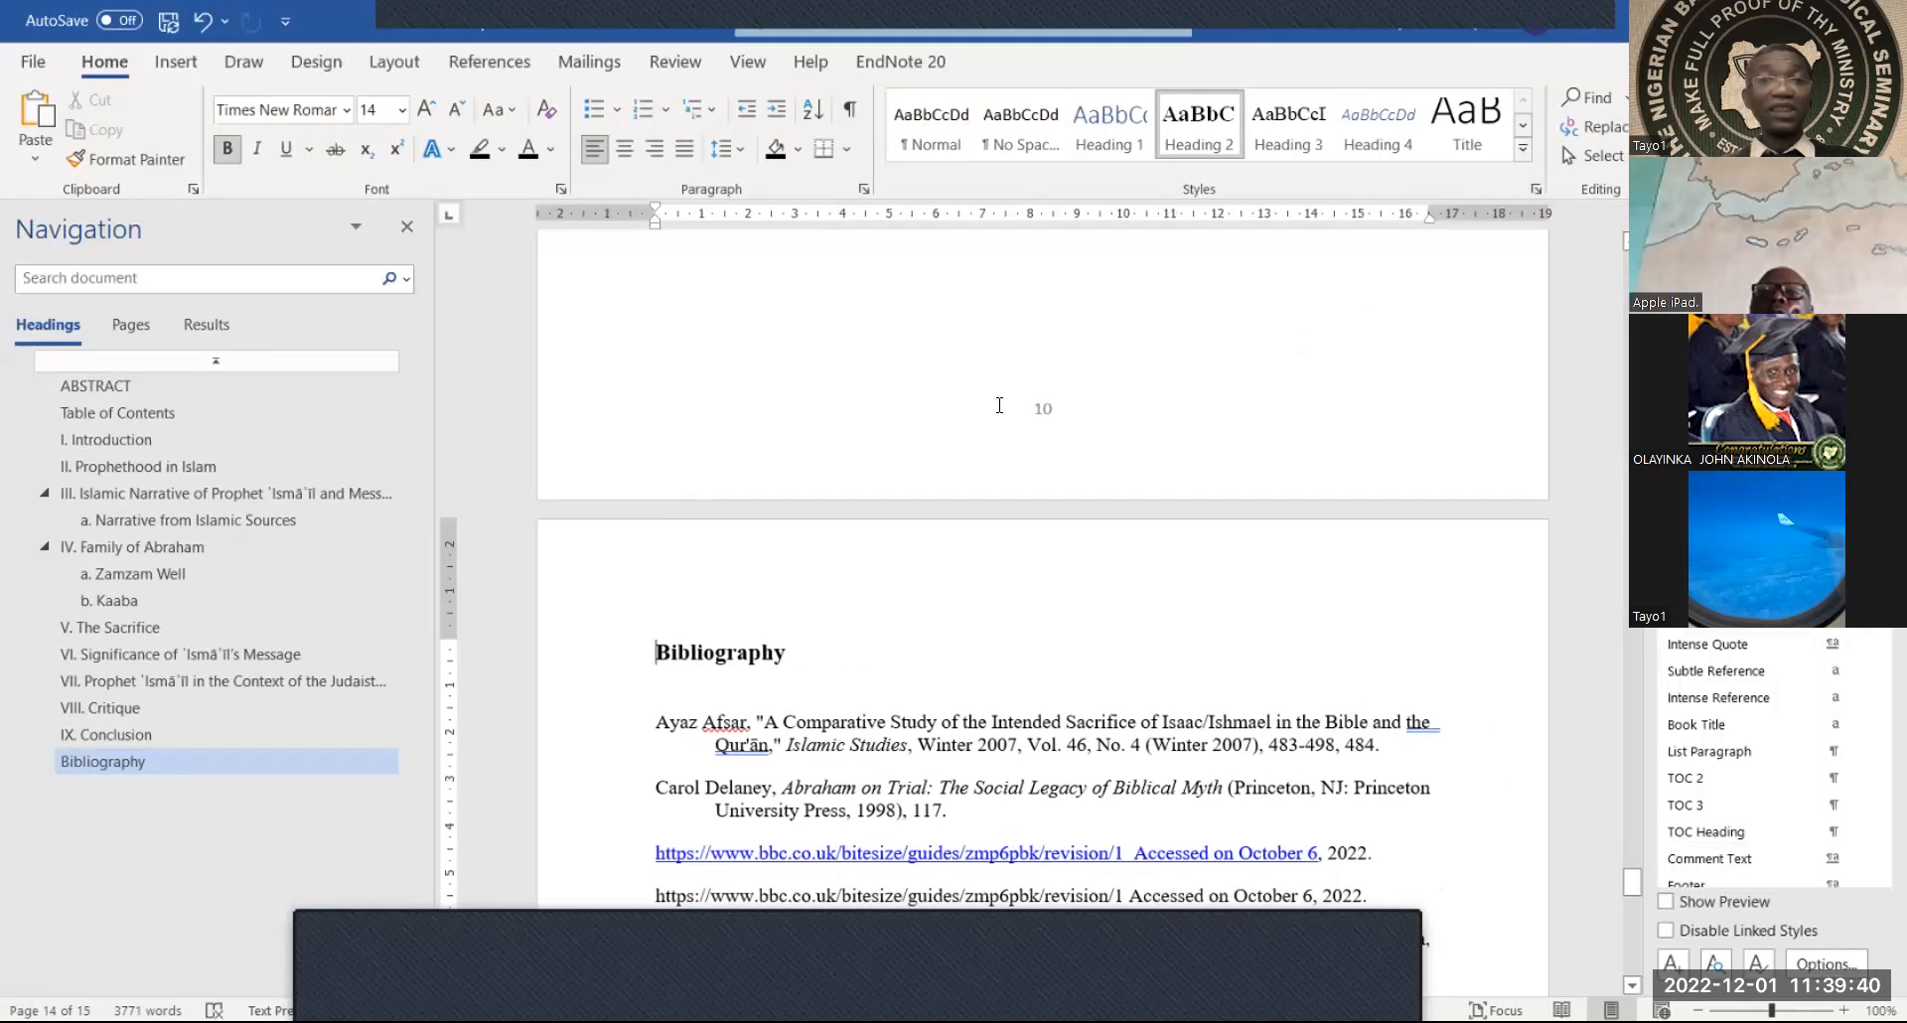
scroll(987, 400, "up", 10)
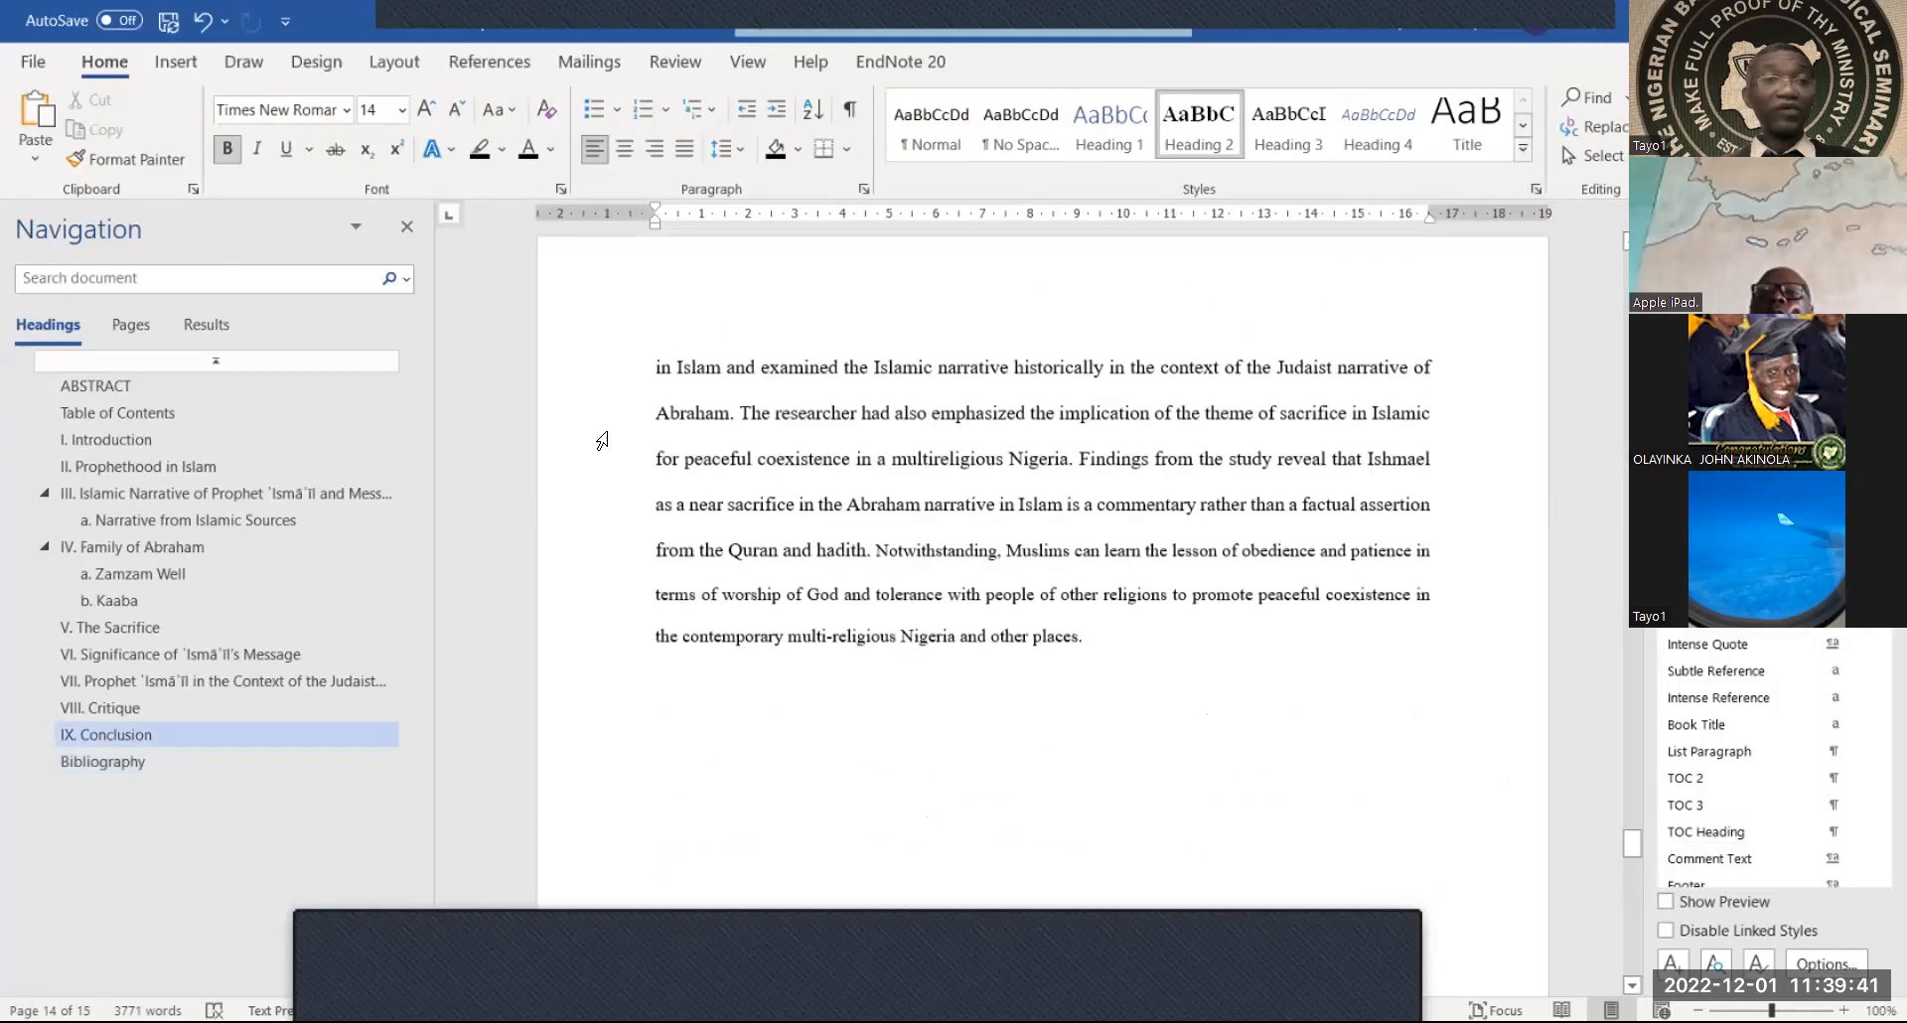
left_click(112, 395)
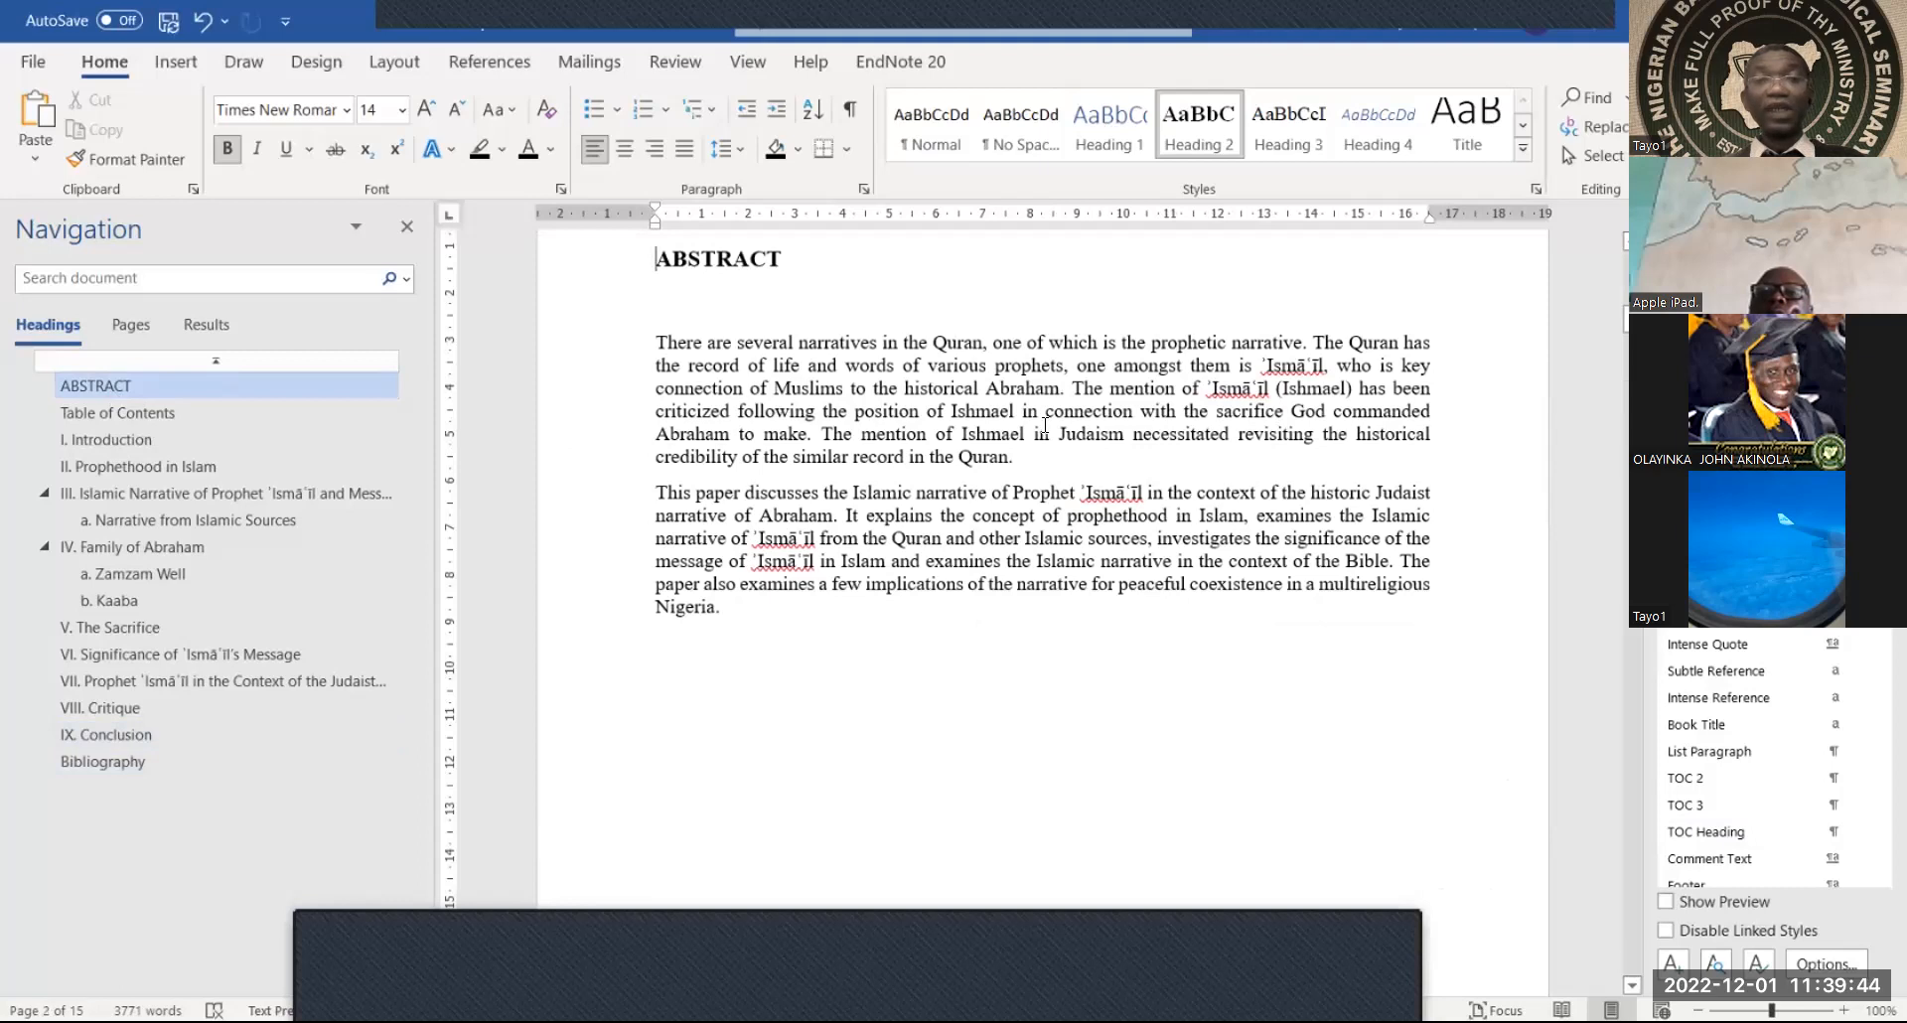
Scroll down to the Table of Contents page 3 and place the cursor in the contents table
scroll(1045, 425, "up", 8)
scroll(1045, 425, "up", 2)
scroll(1045, 425, "down", 10)
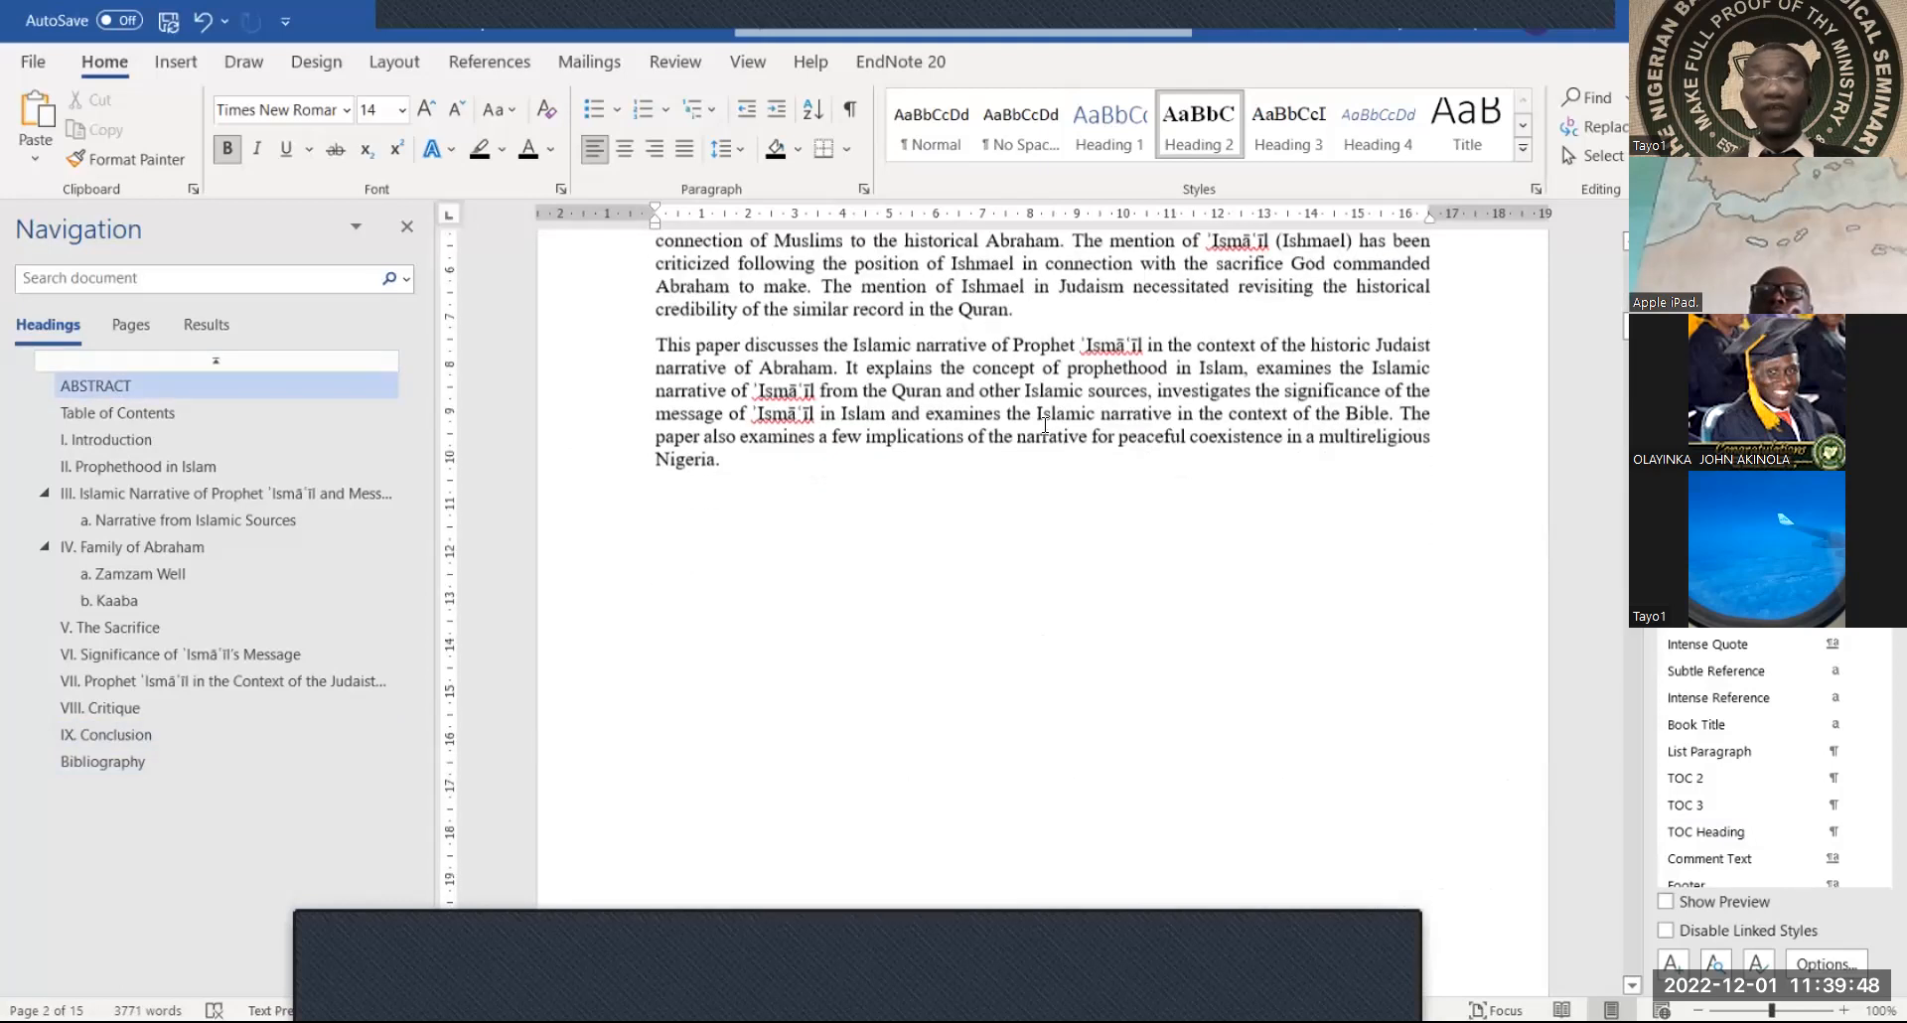
scroll(1045, 425, "down", 8)
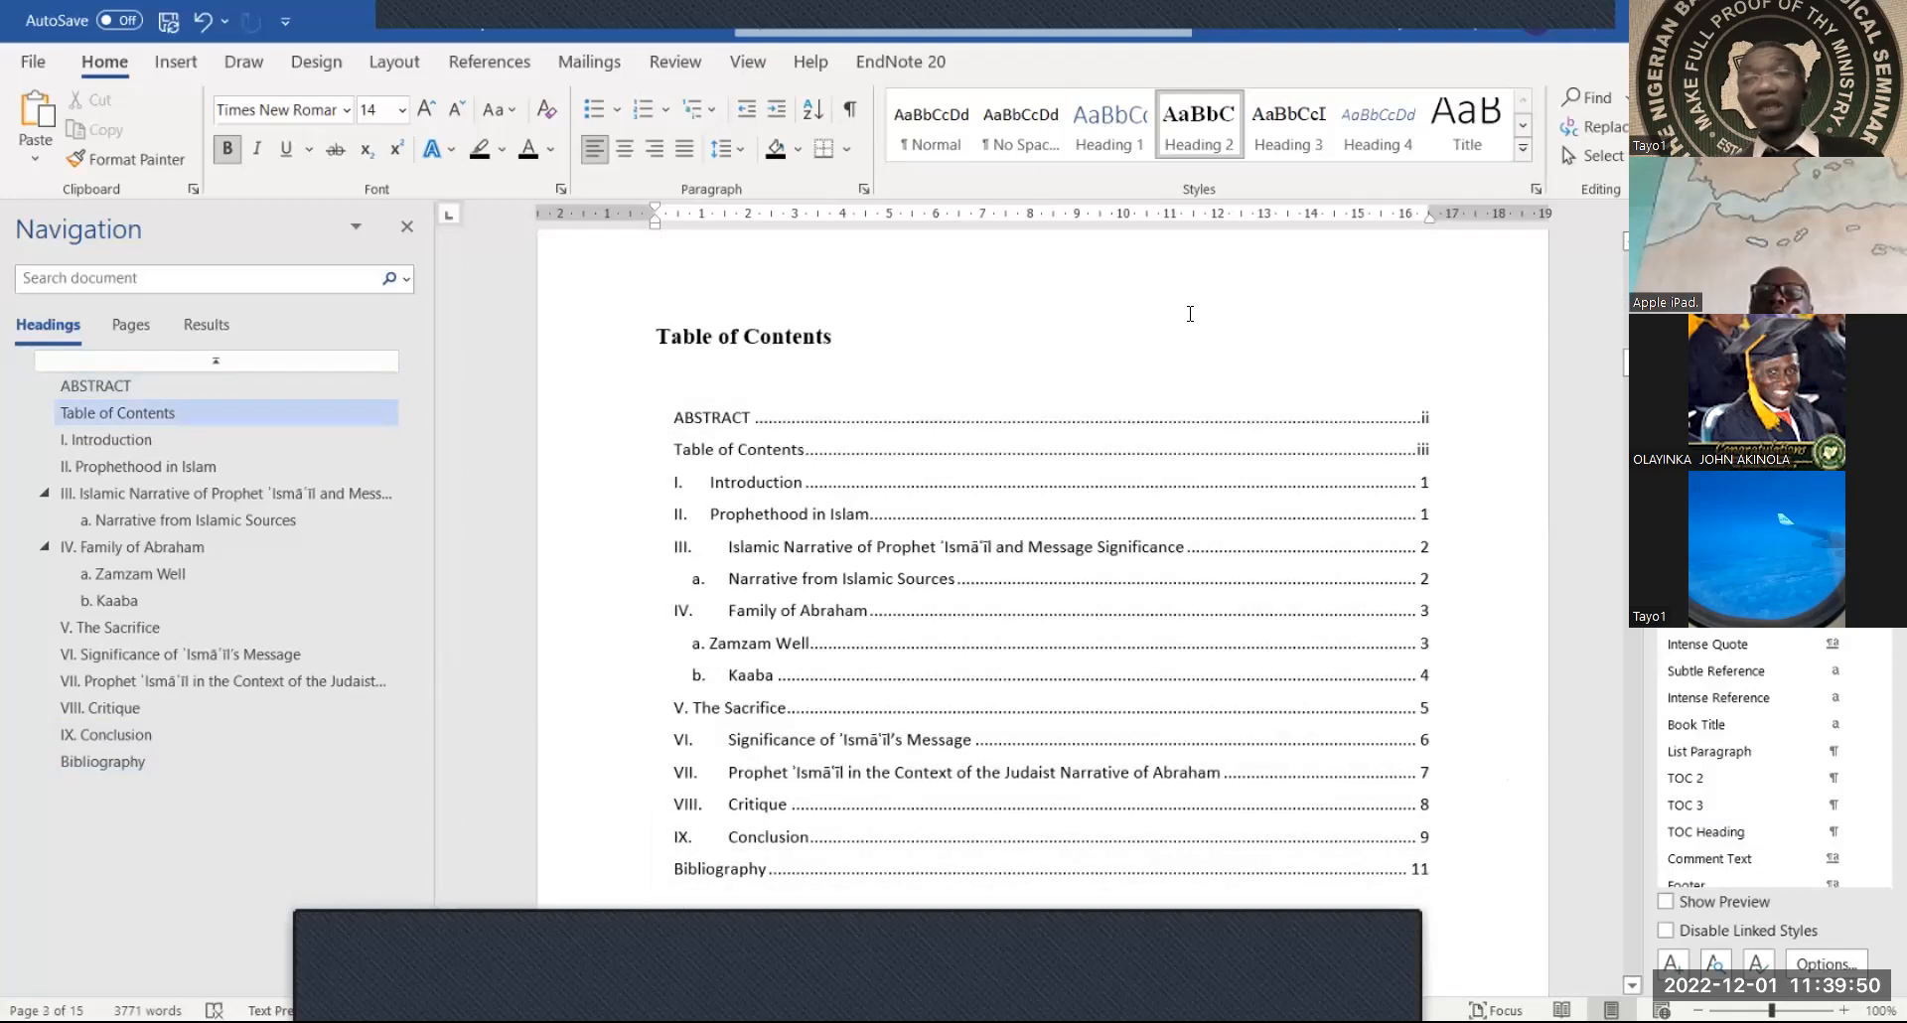
scroll(1190, 314, "down", 1)
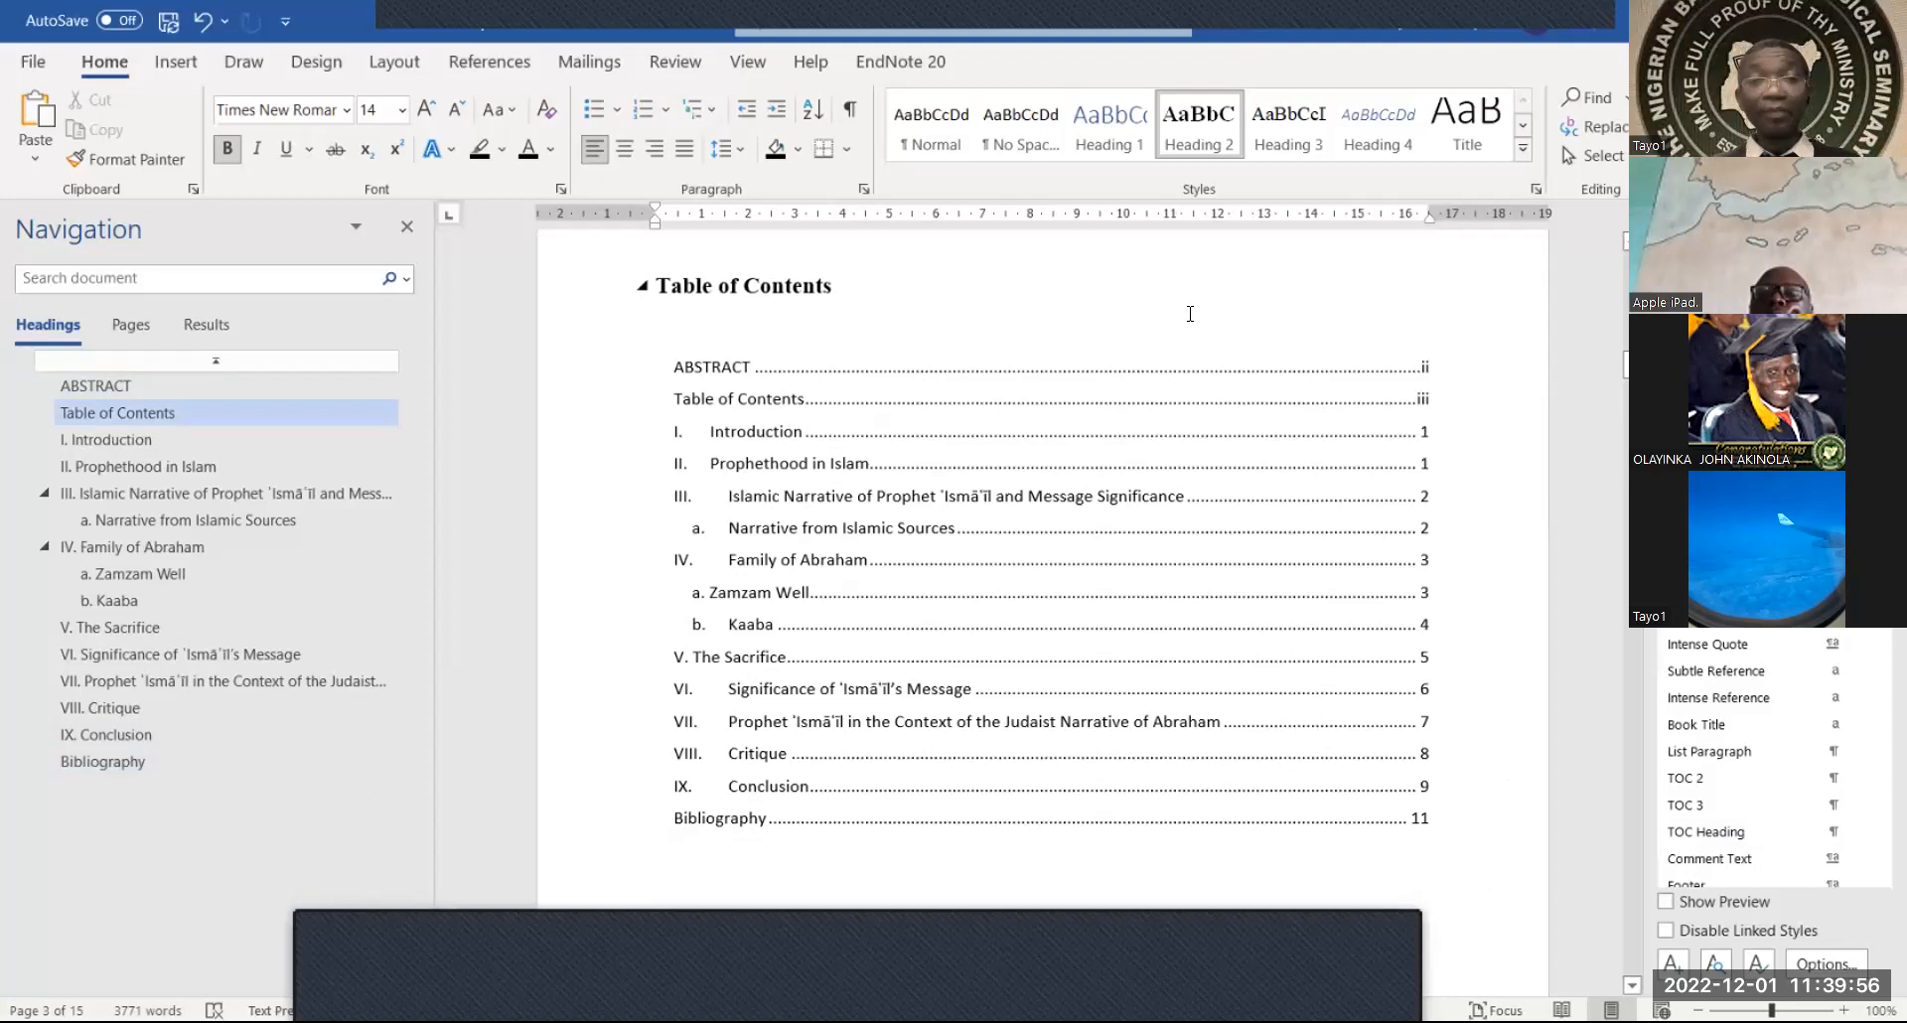
left_click(757, 338)
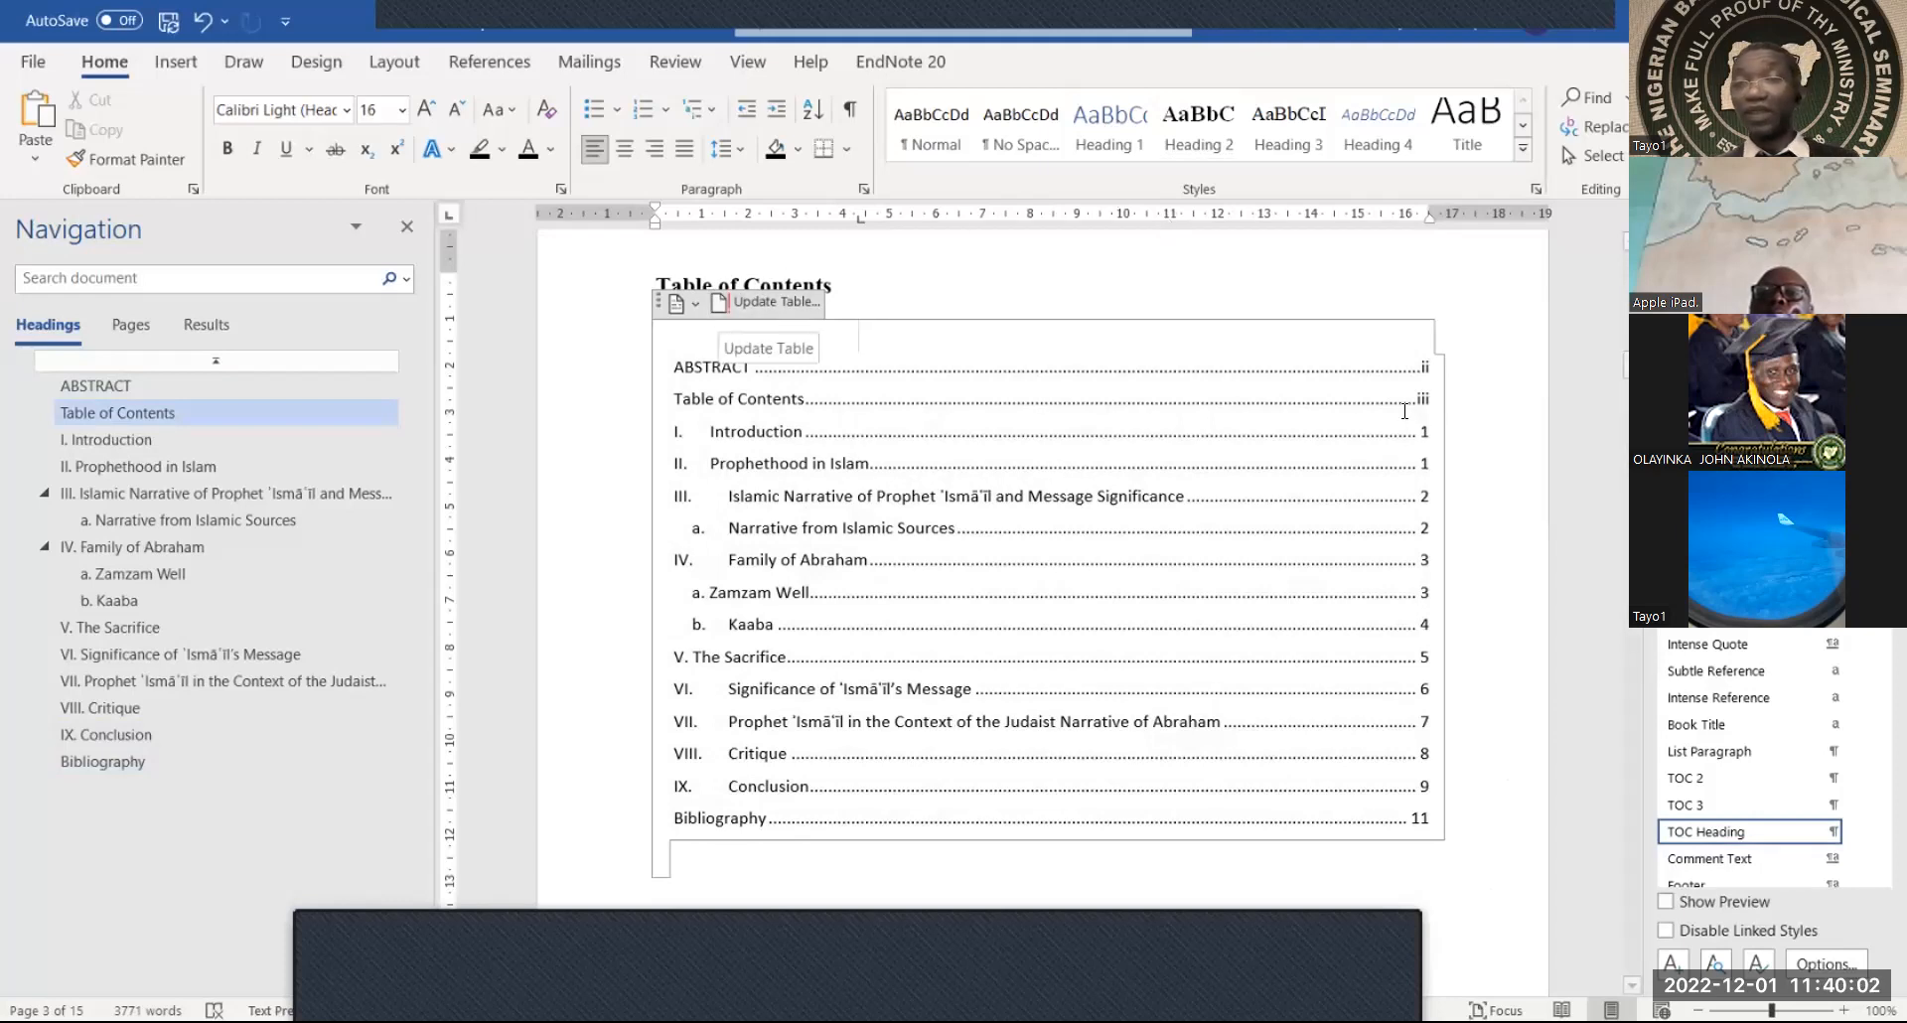
Select the contents entries from ABSTRACT to Kaaba, deselect them, and close the Styles pane
left_click_drag(1410, 382, 1417, 634)
left_click(1417, 634)
left_click(1243, 333)
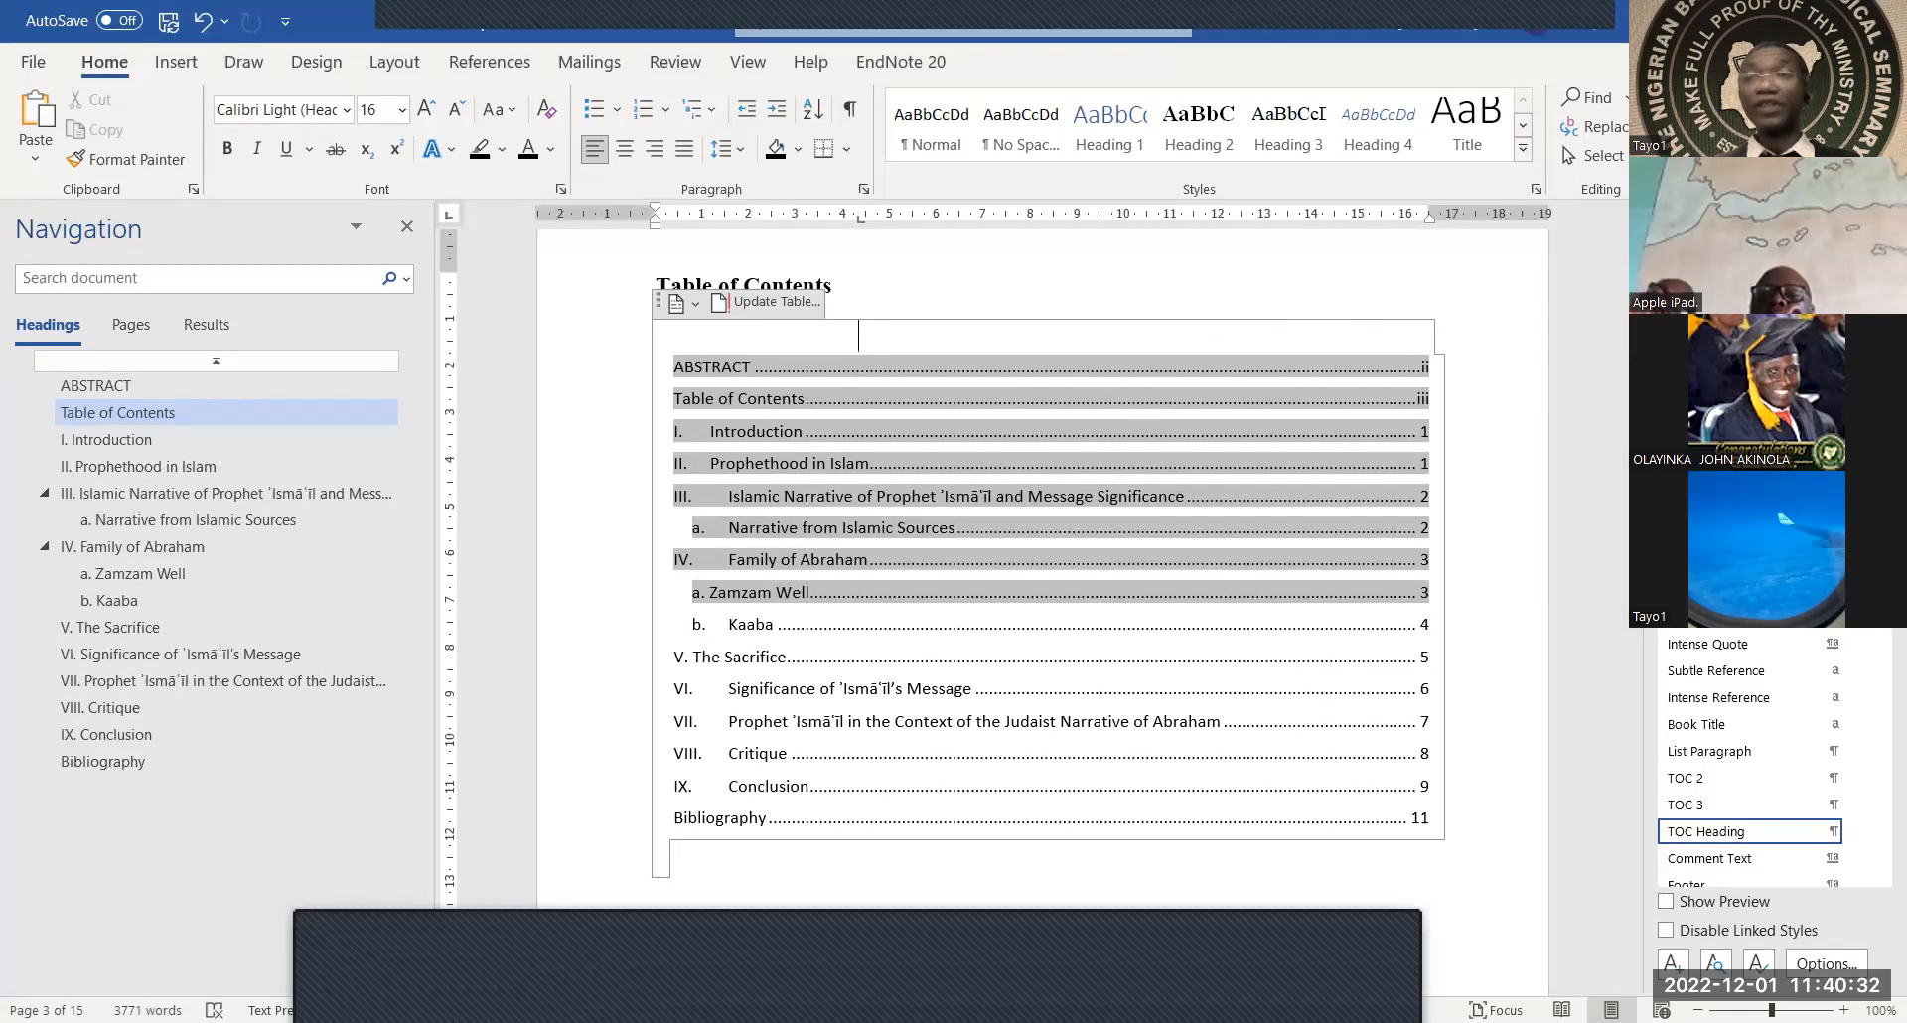
left_click(1878, 228)
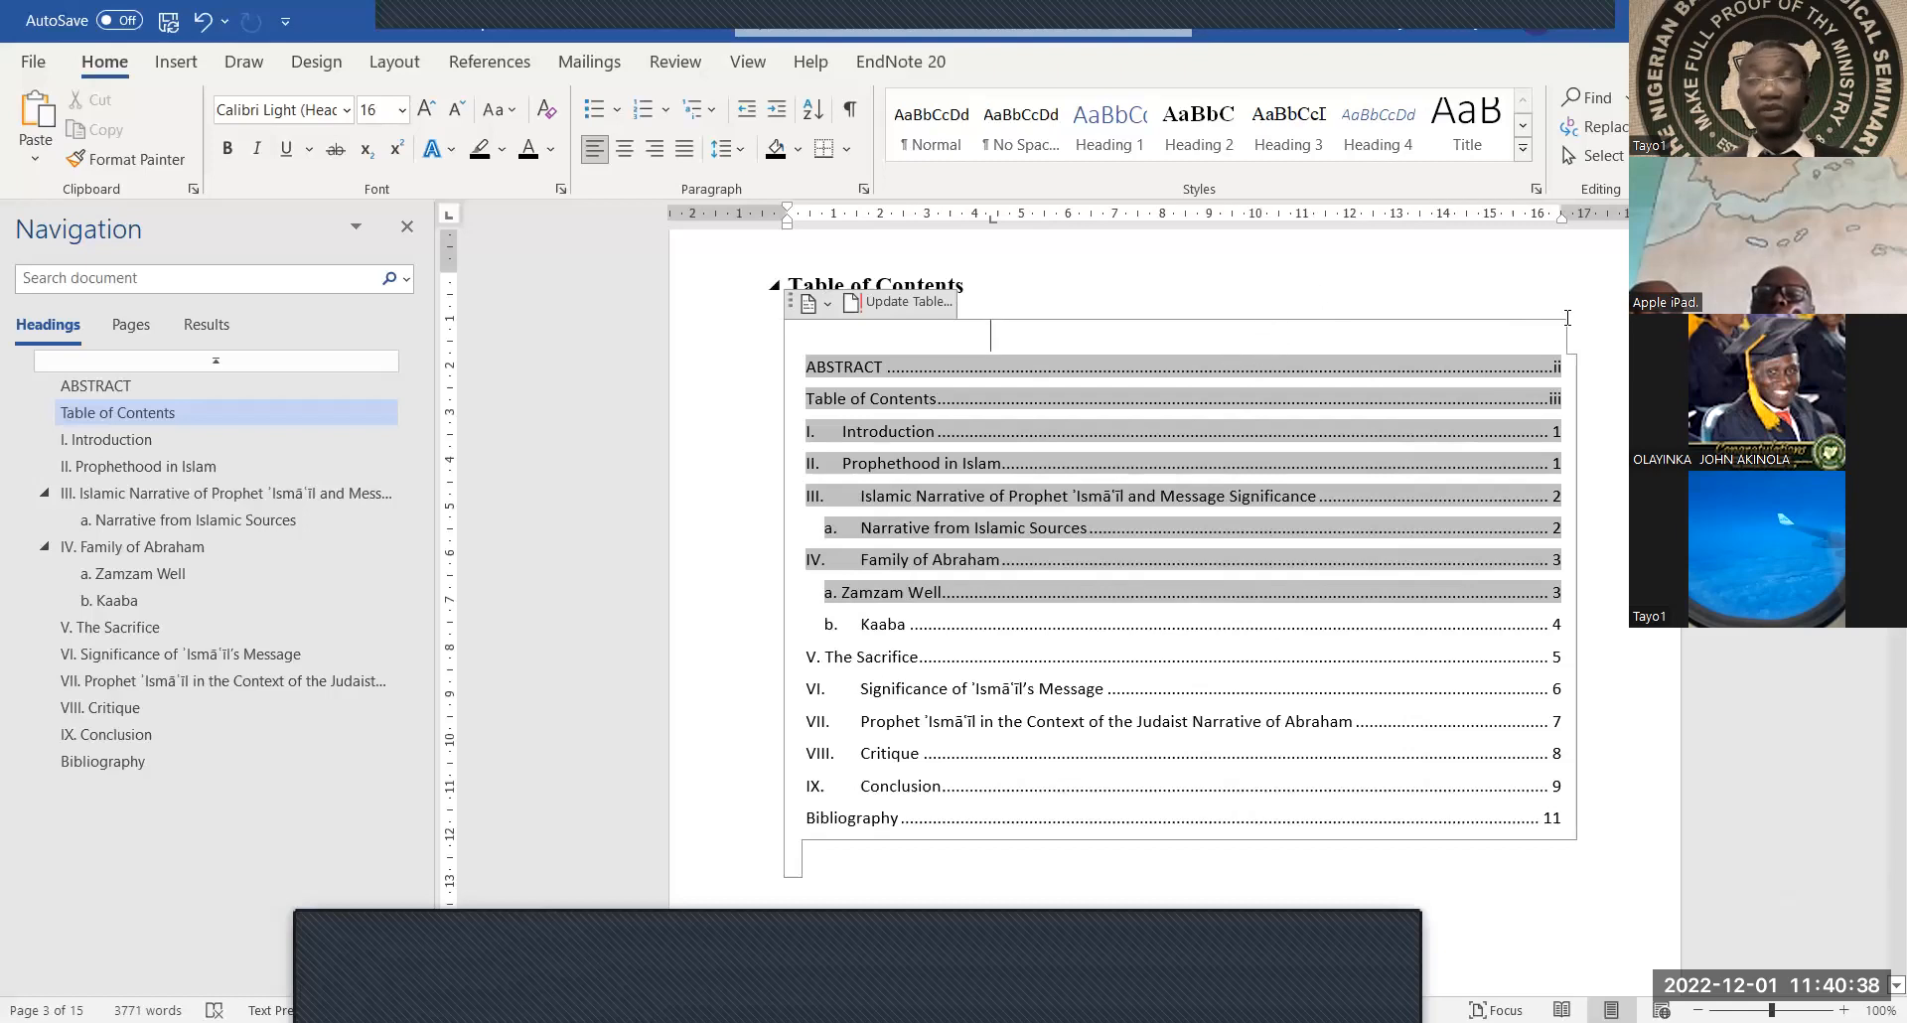
left_click(1436, 300)
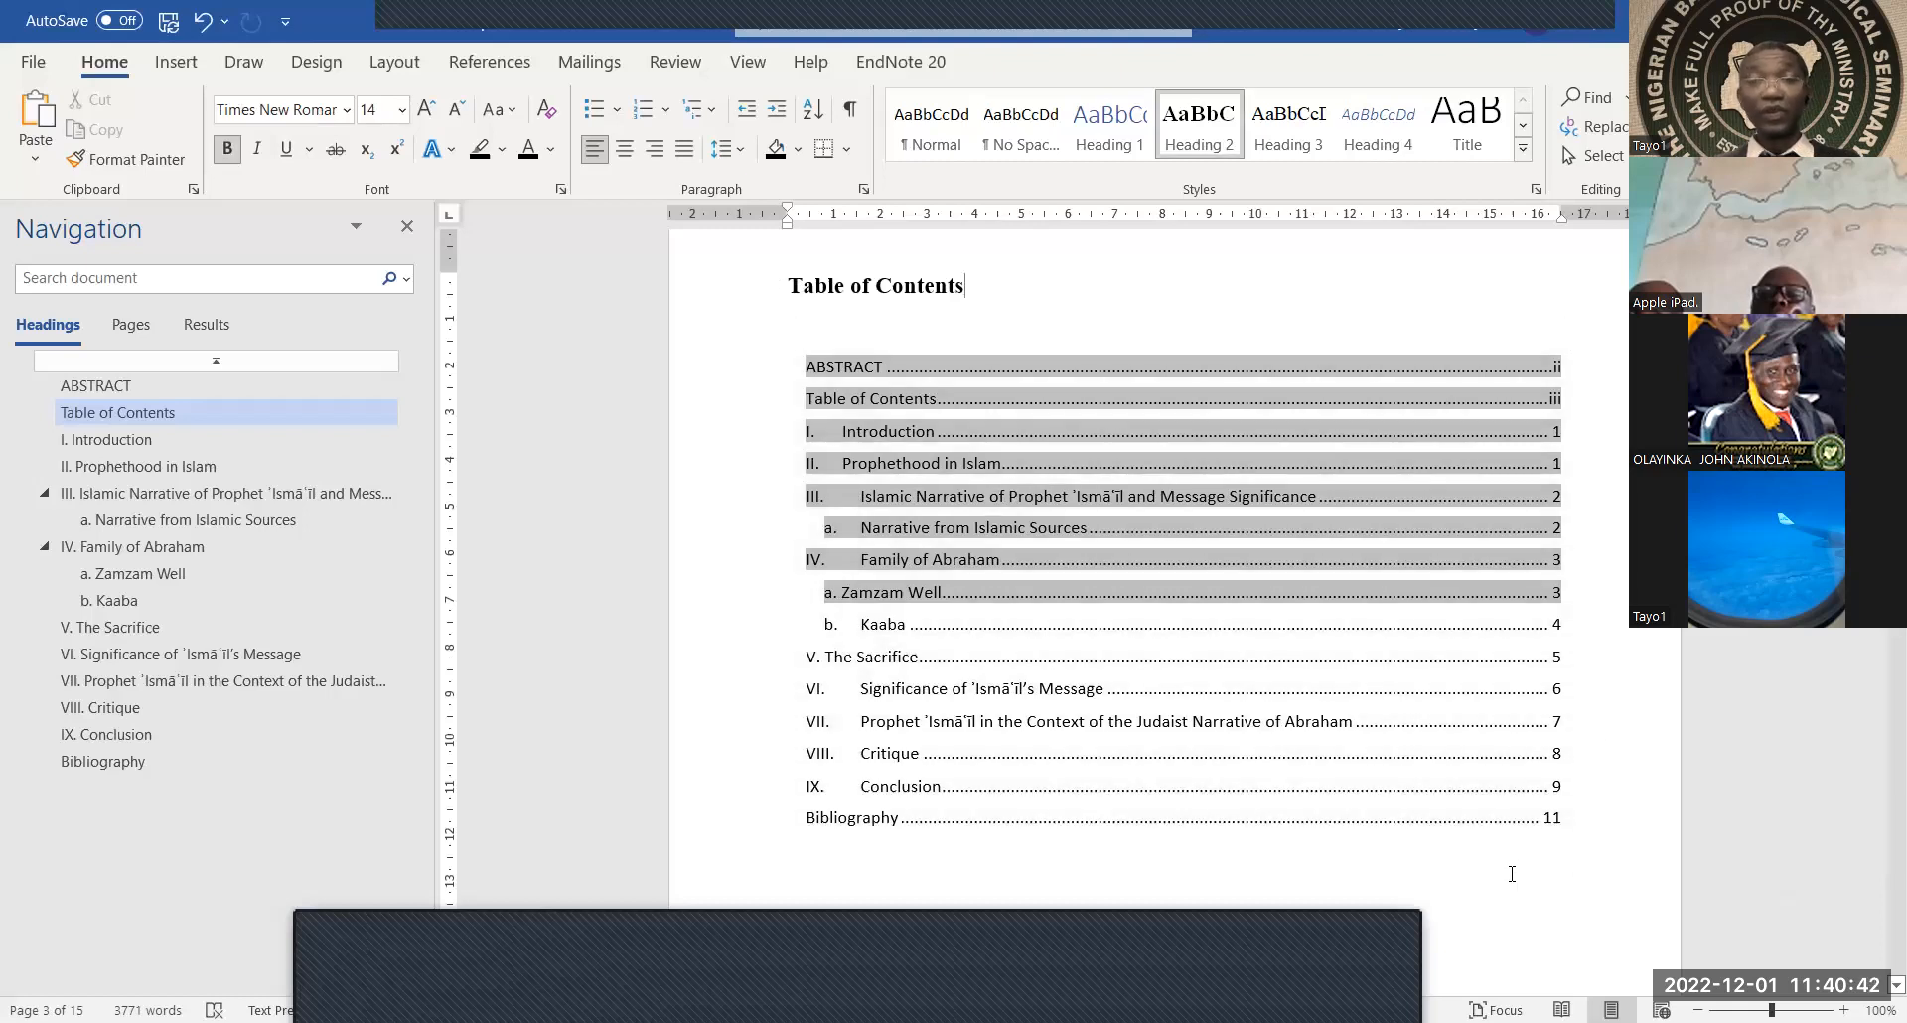
Scroll back up to the paper's title page and stop sharing the screen in Zoom
scroll(1511, 874, "down", 5)
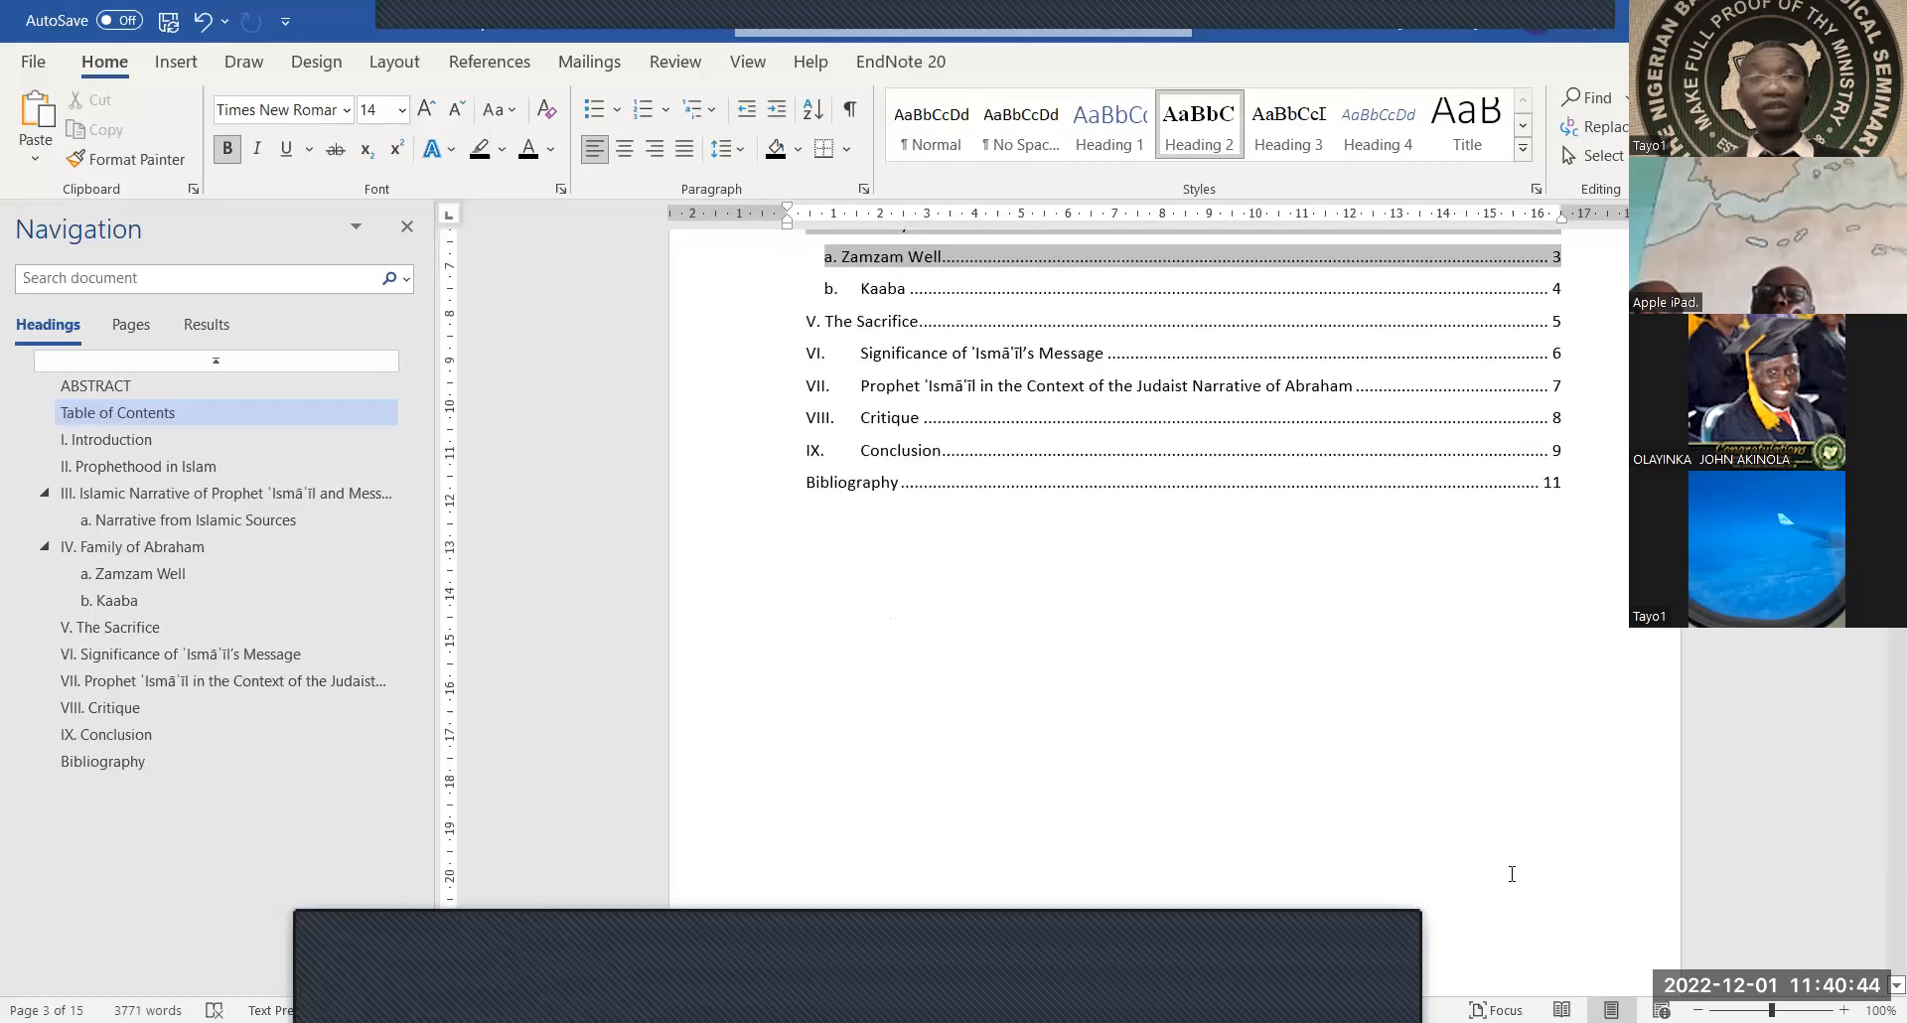
scroll(1512, 874, "up", 5)
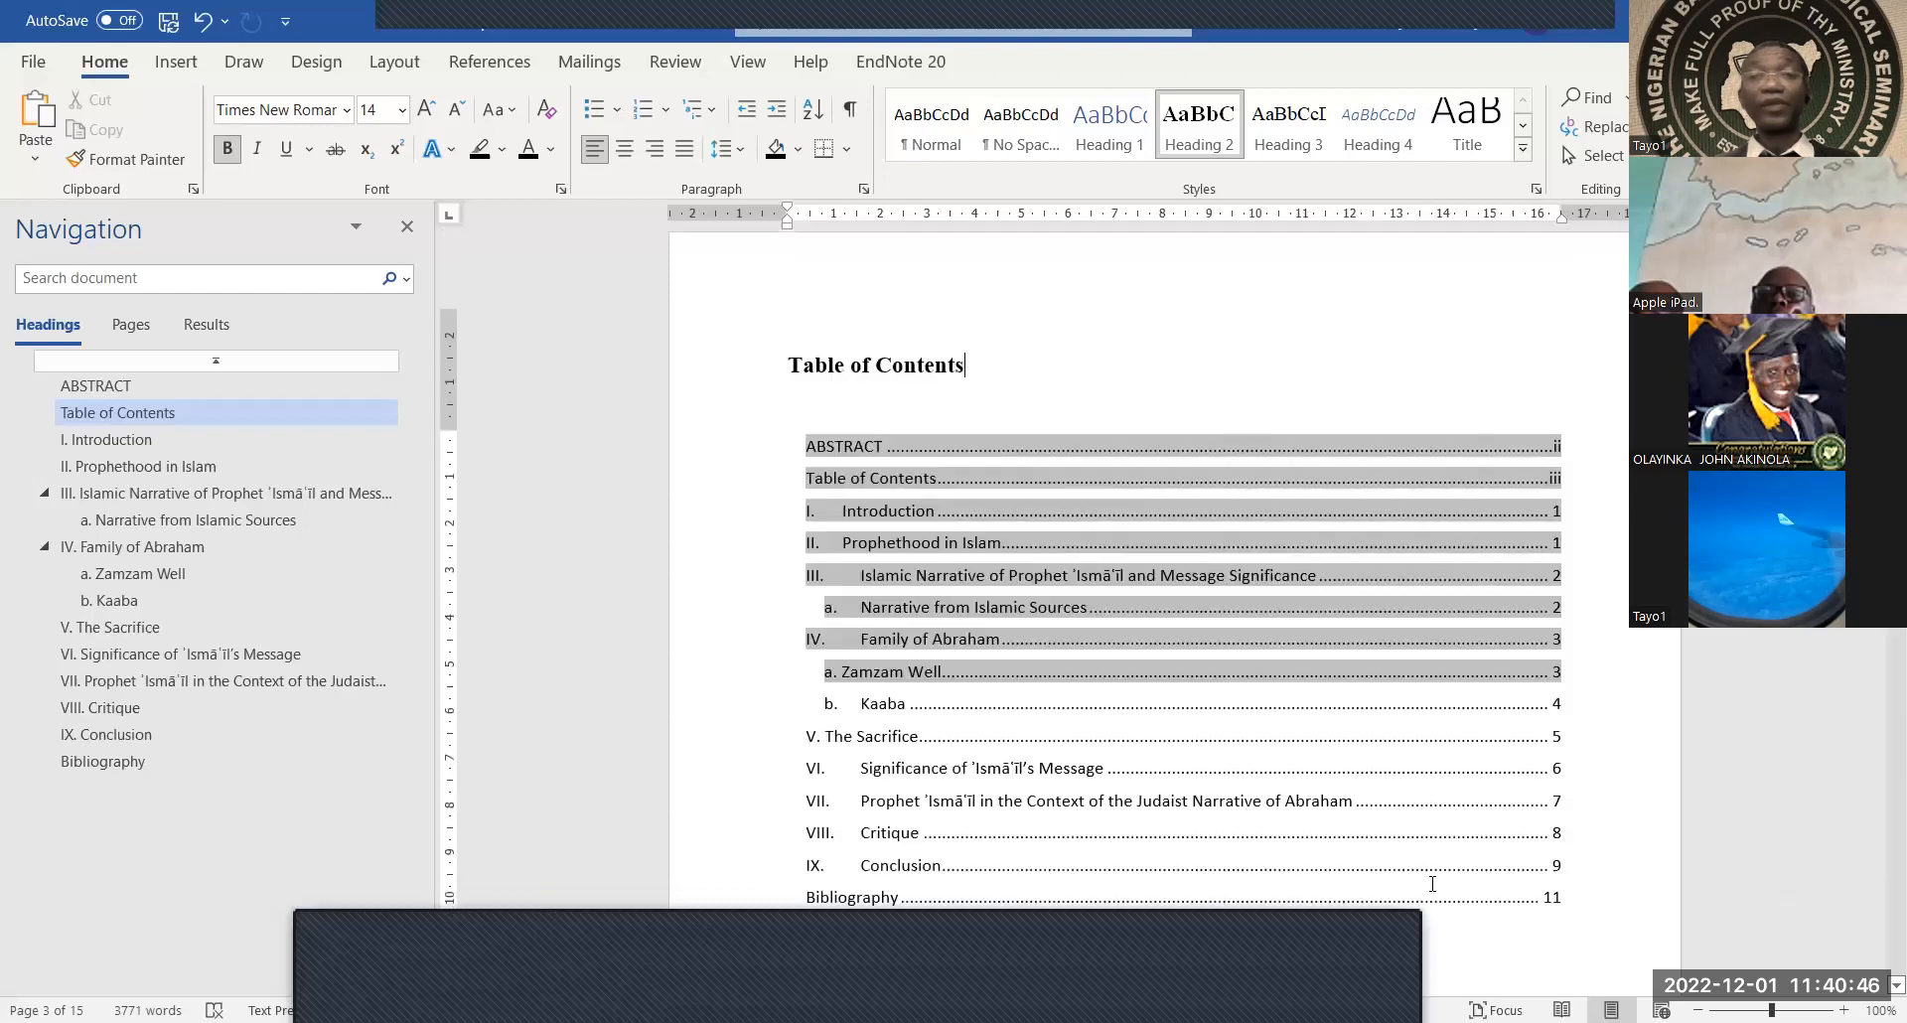
scroll(1379, 520, "up", 15)
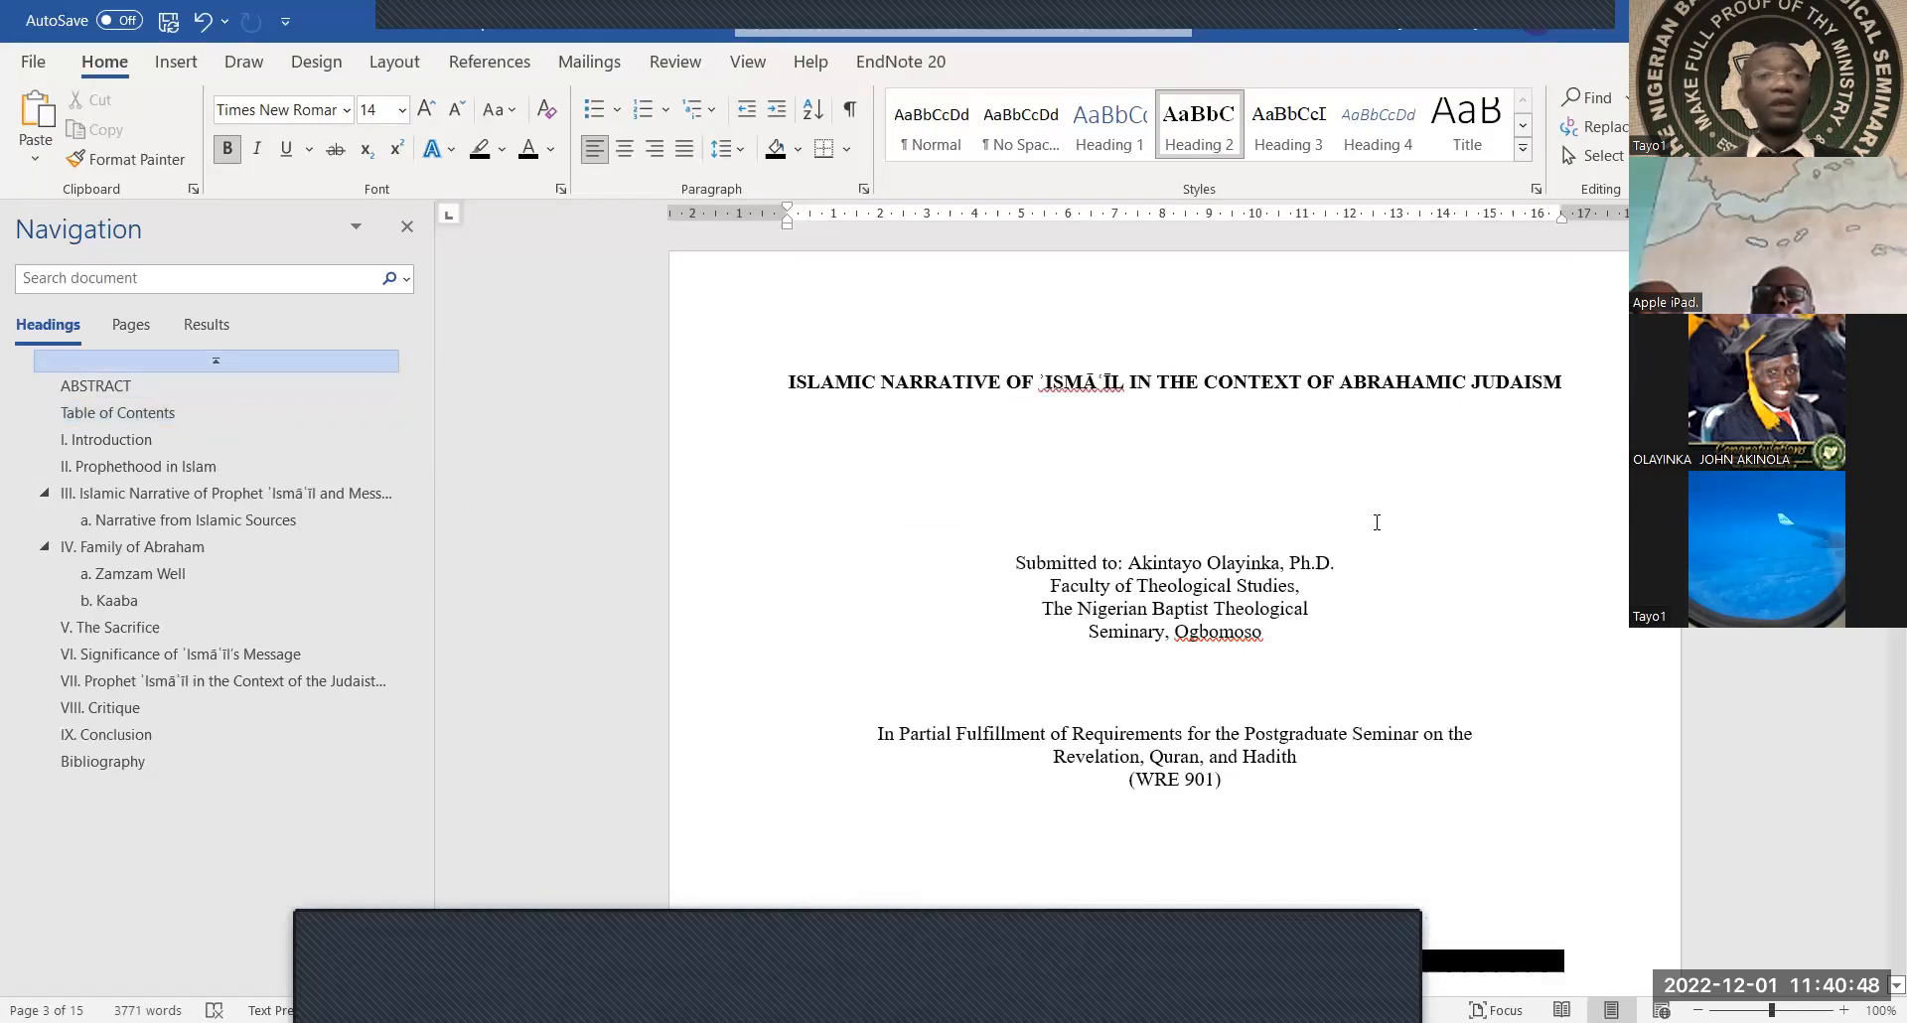
left_click(1219, 17)
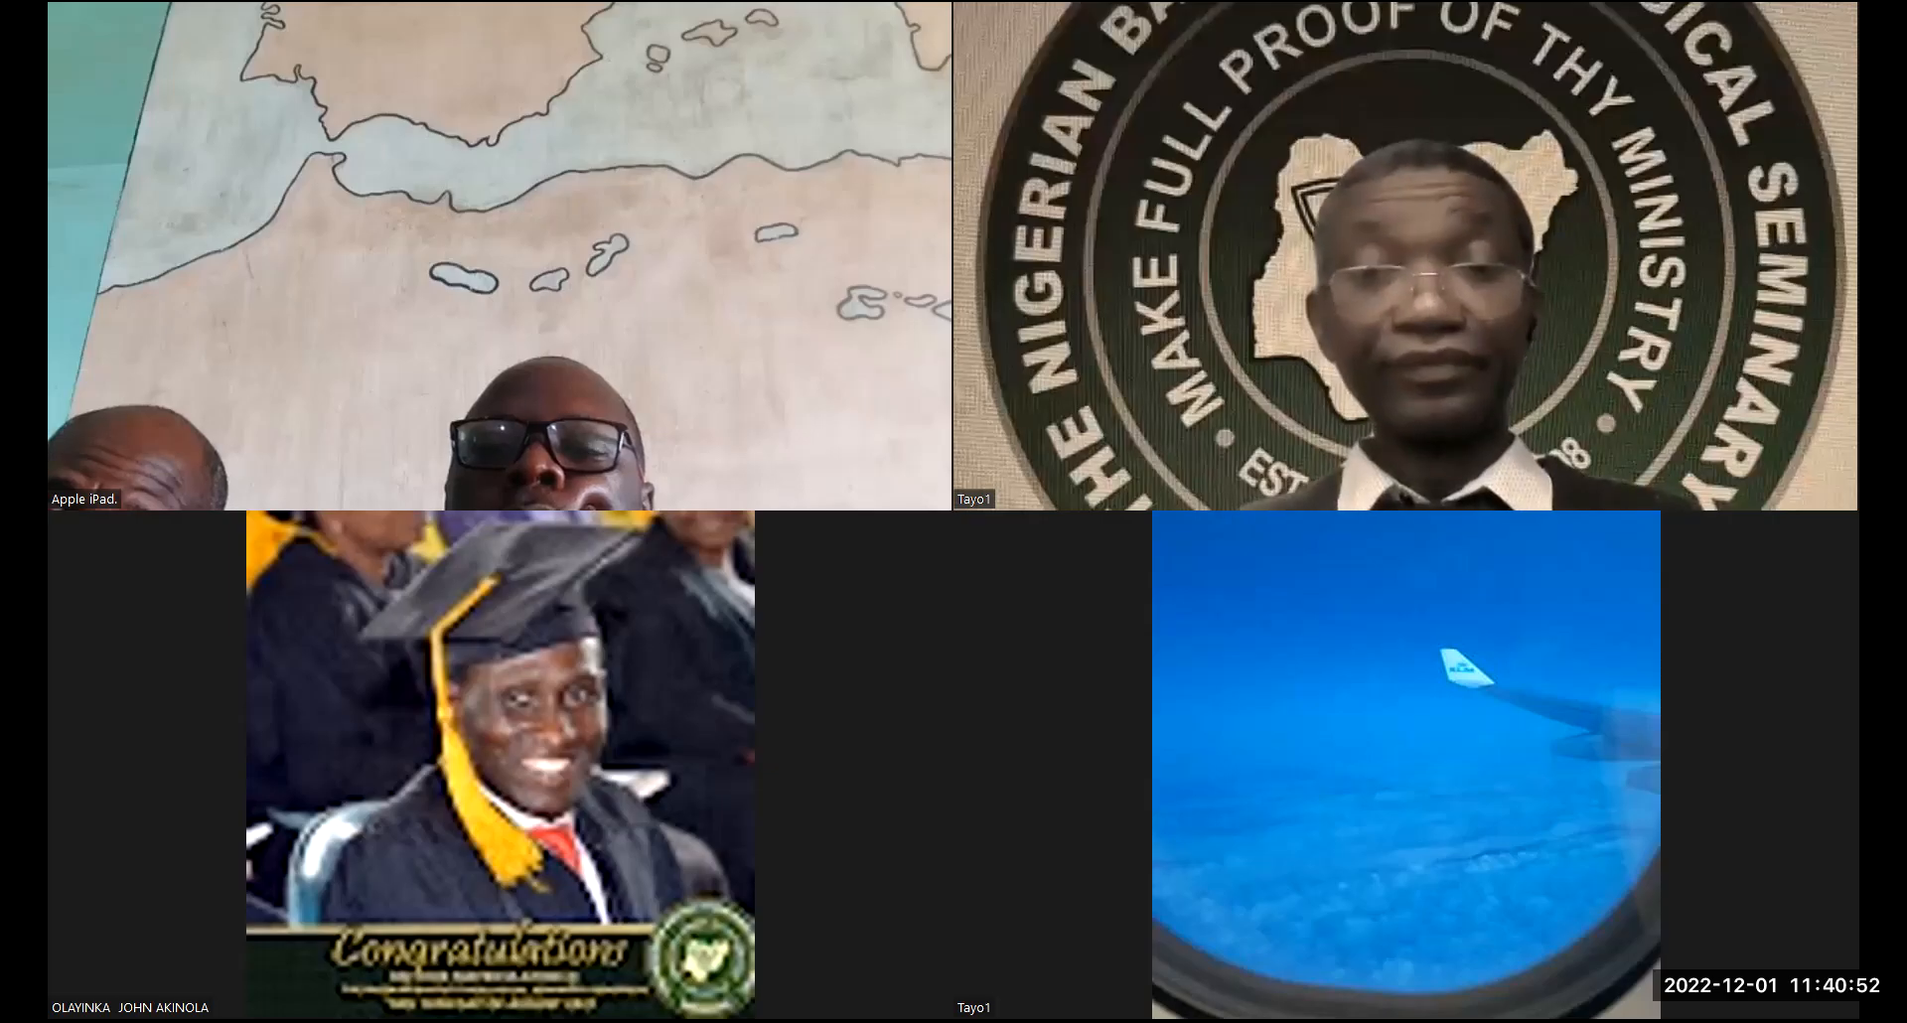